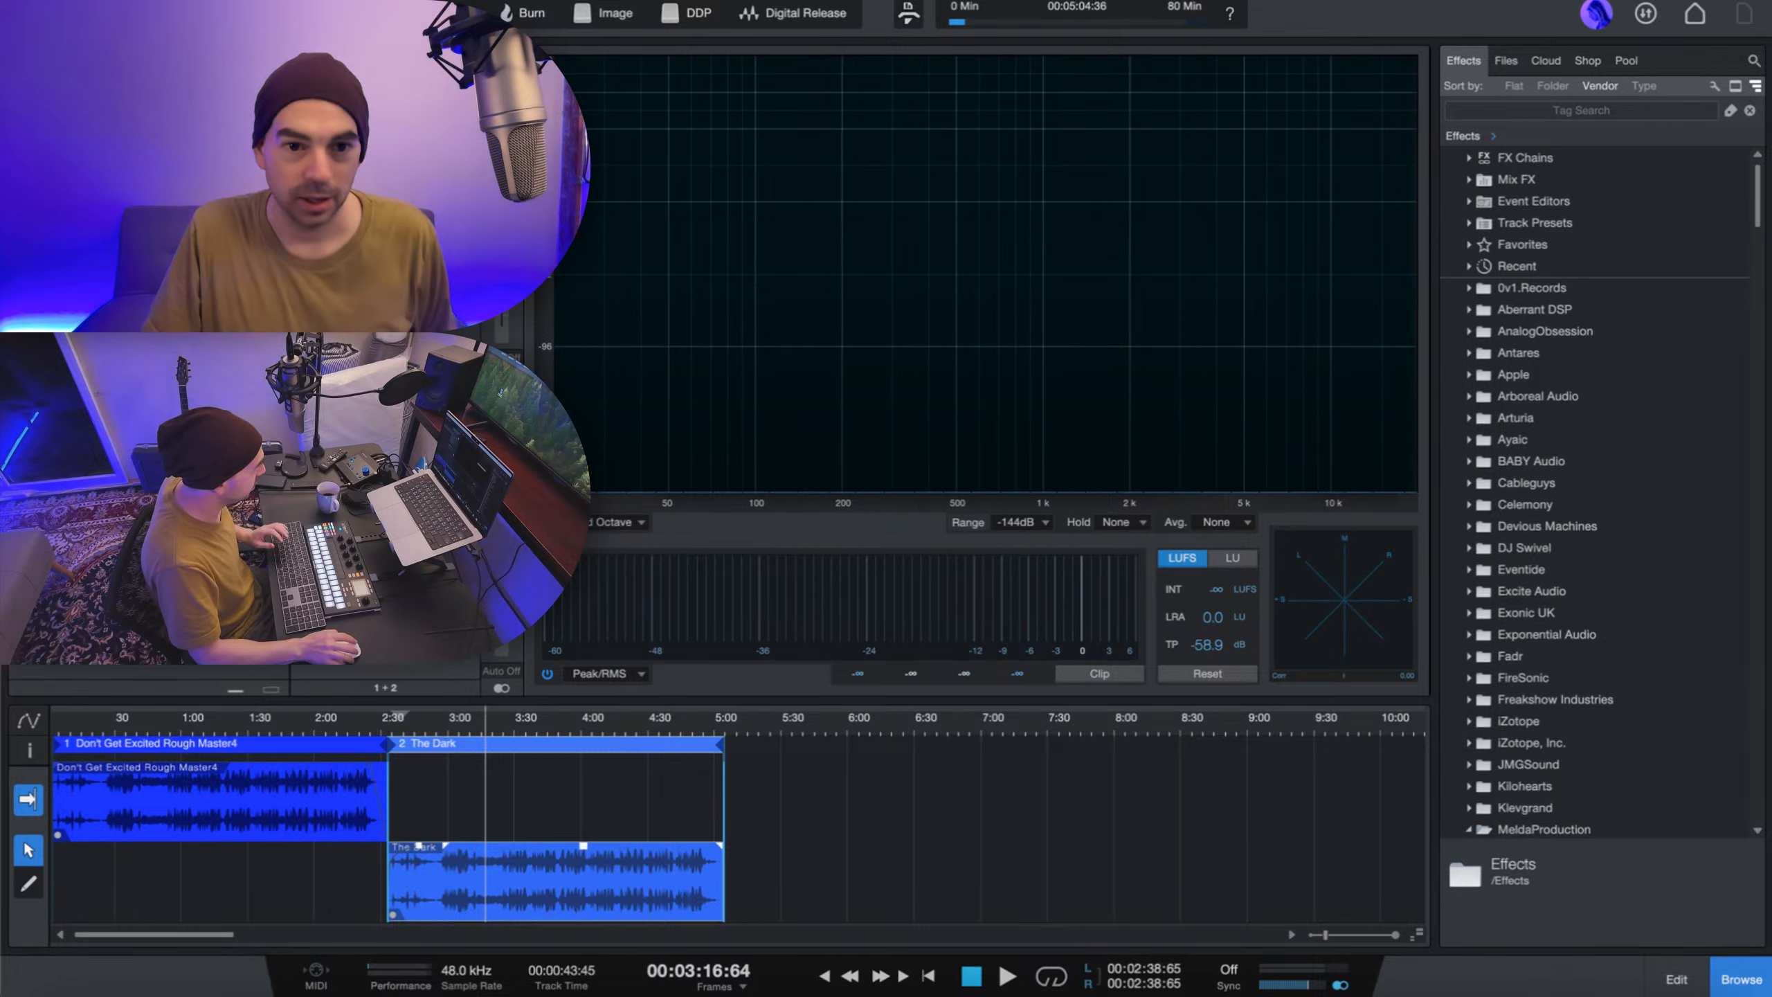
# - Place the playback cursor near the start of The Dark, and move and enlarge the MStereoSpread window
pyautogui.click(393, 717)
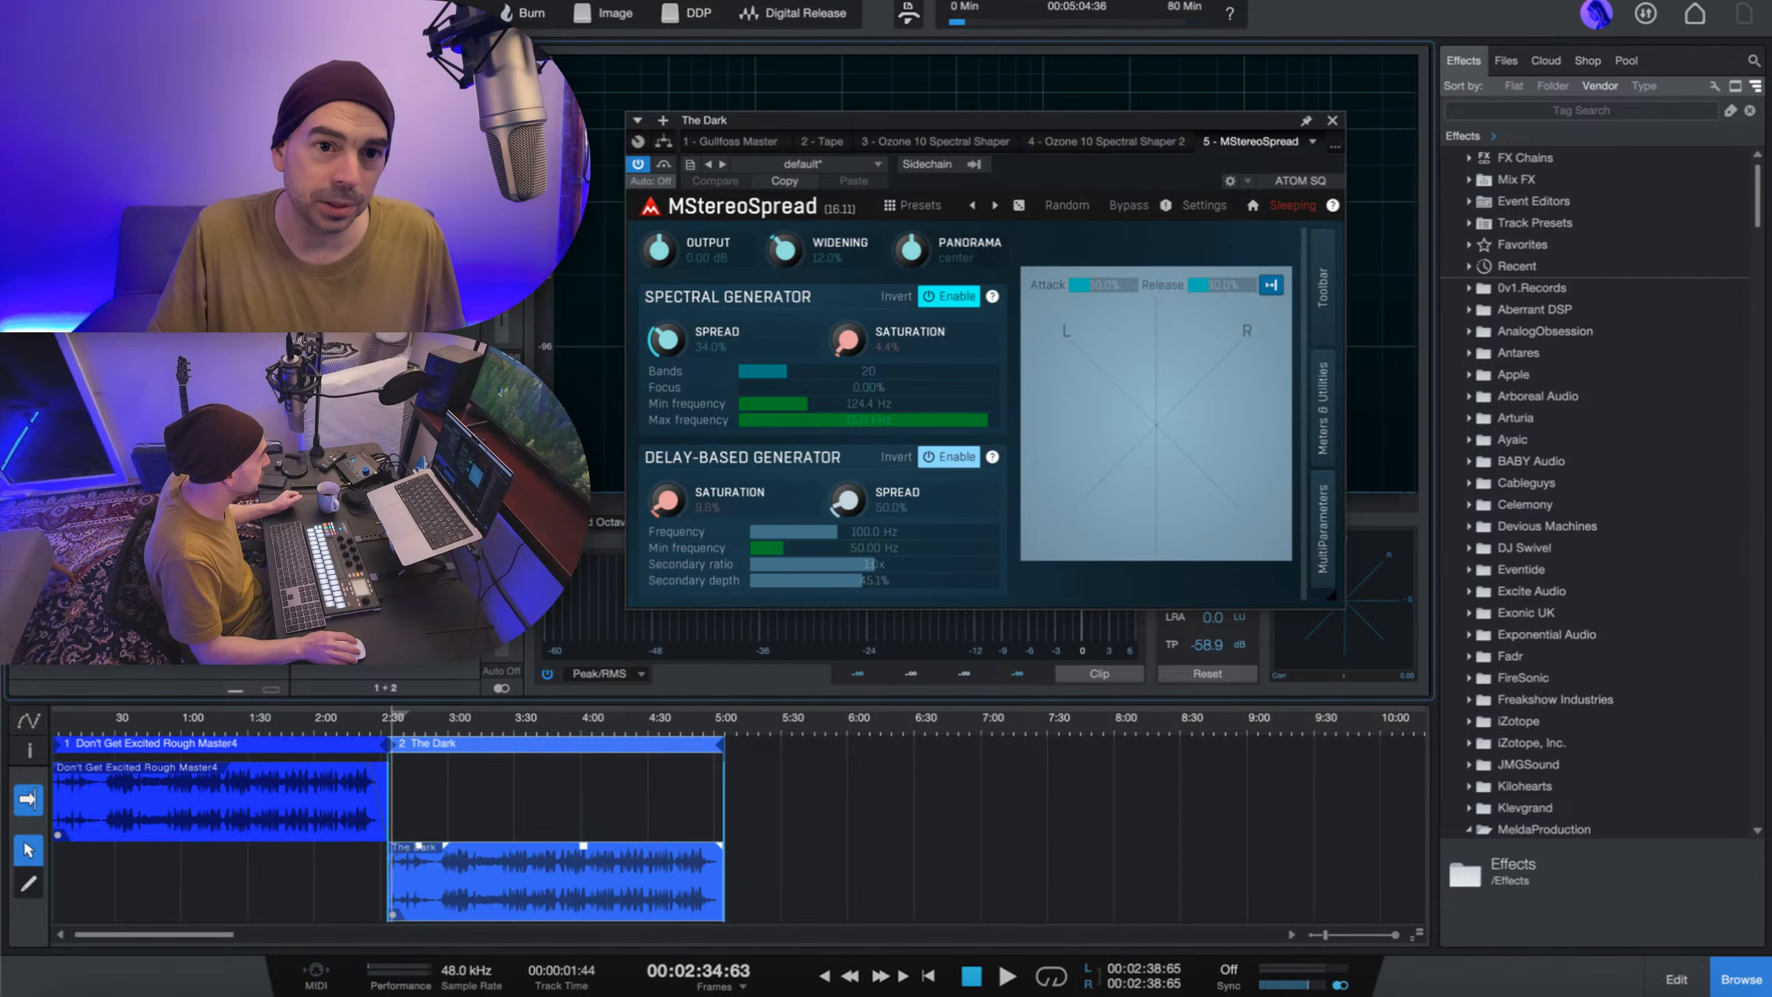
pyautogui.press('super+w')
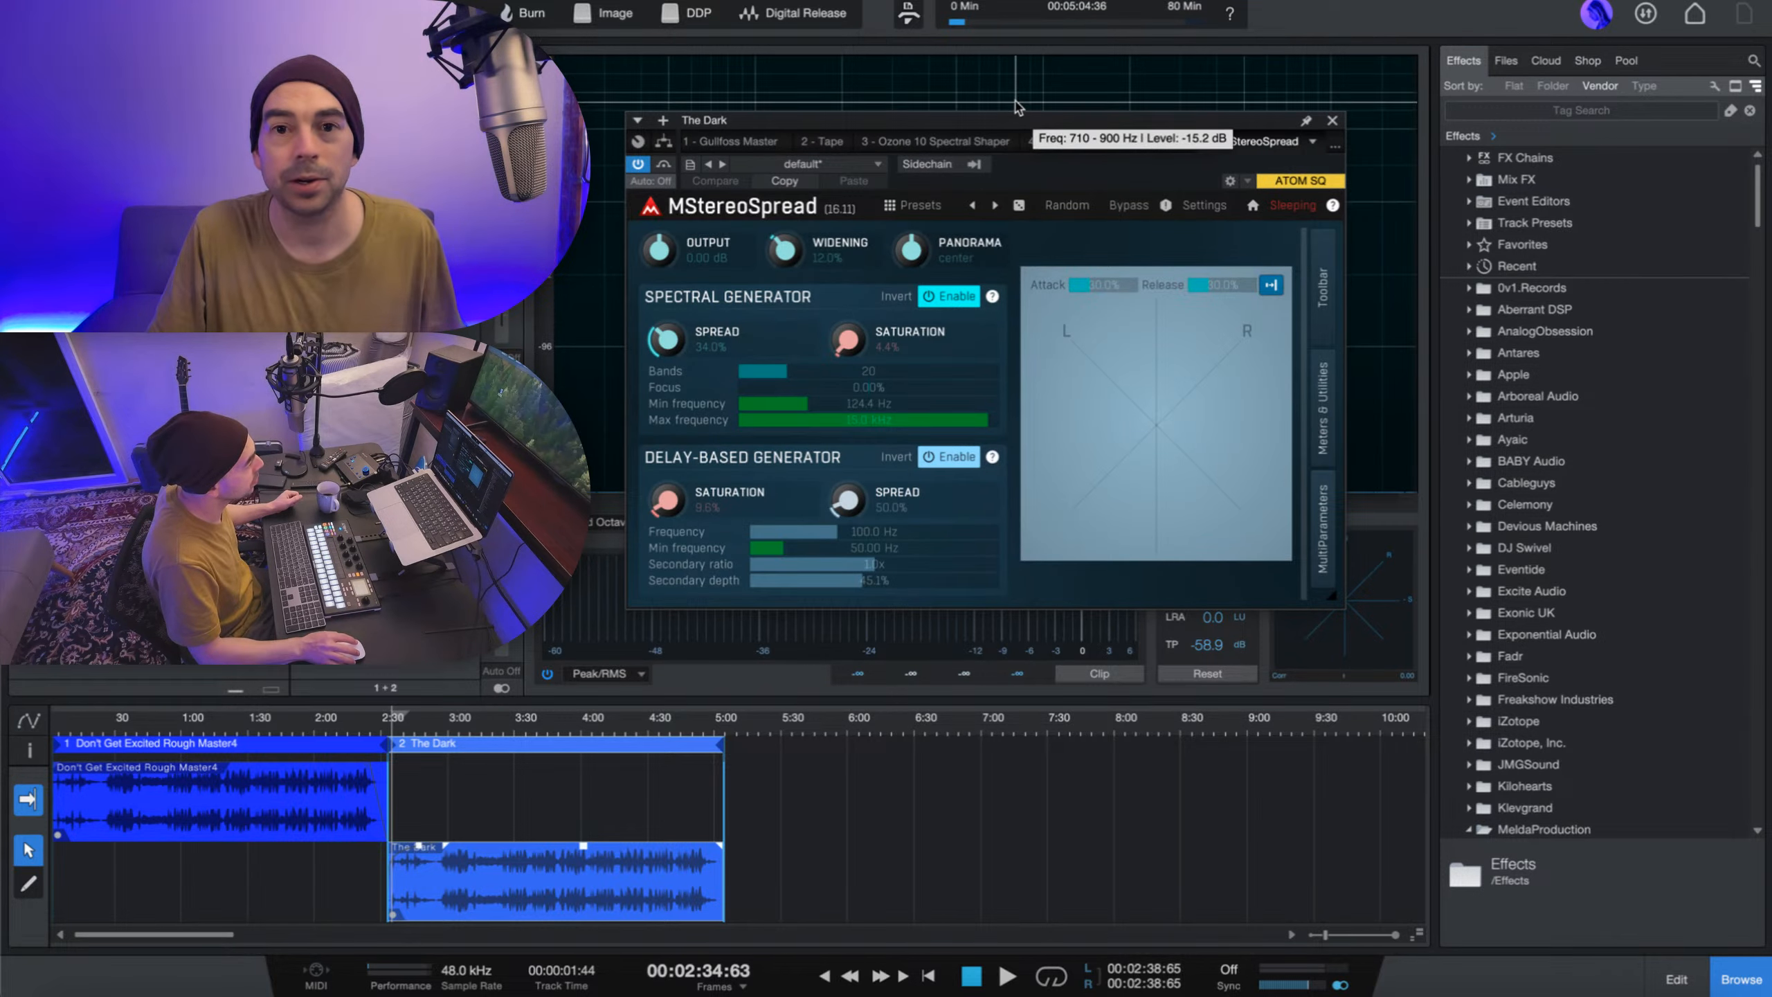
pyautogui.moveTo(988, 118); pyautogui.dragTo(961, 0)
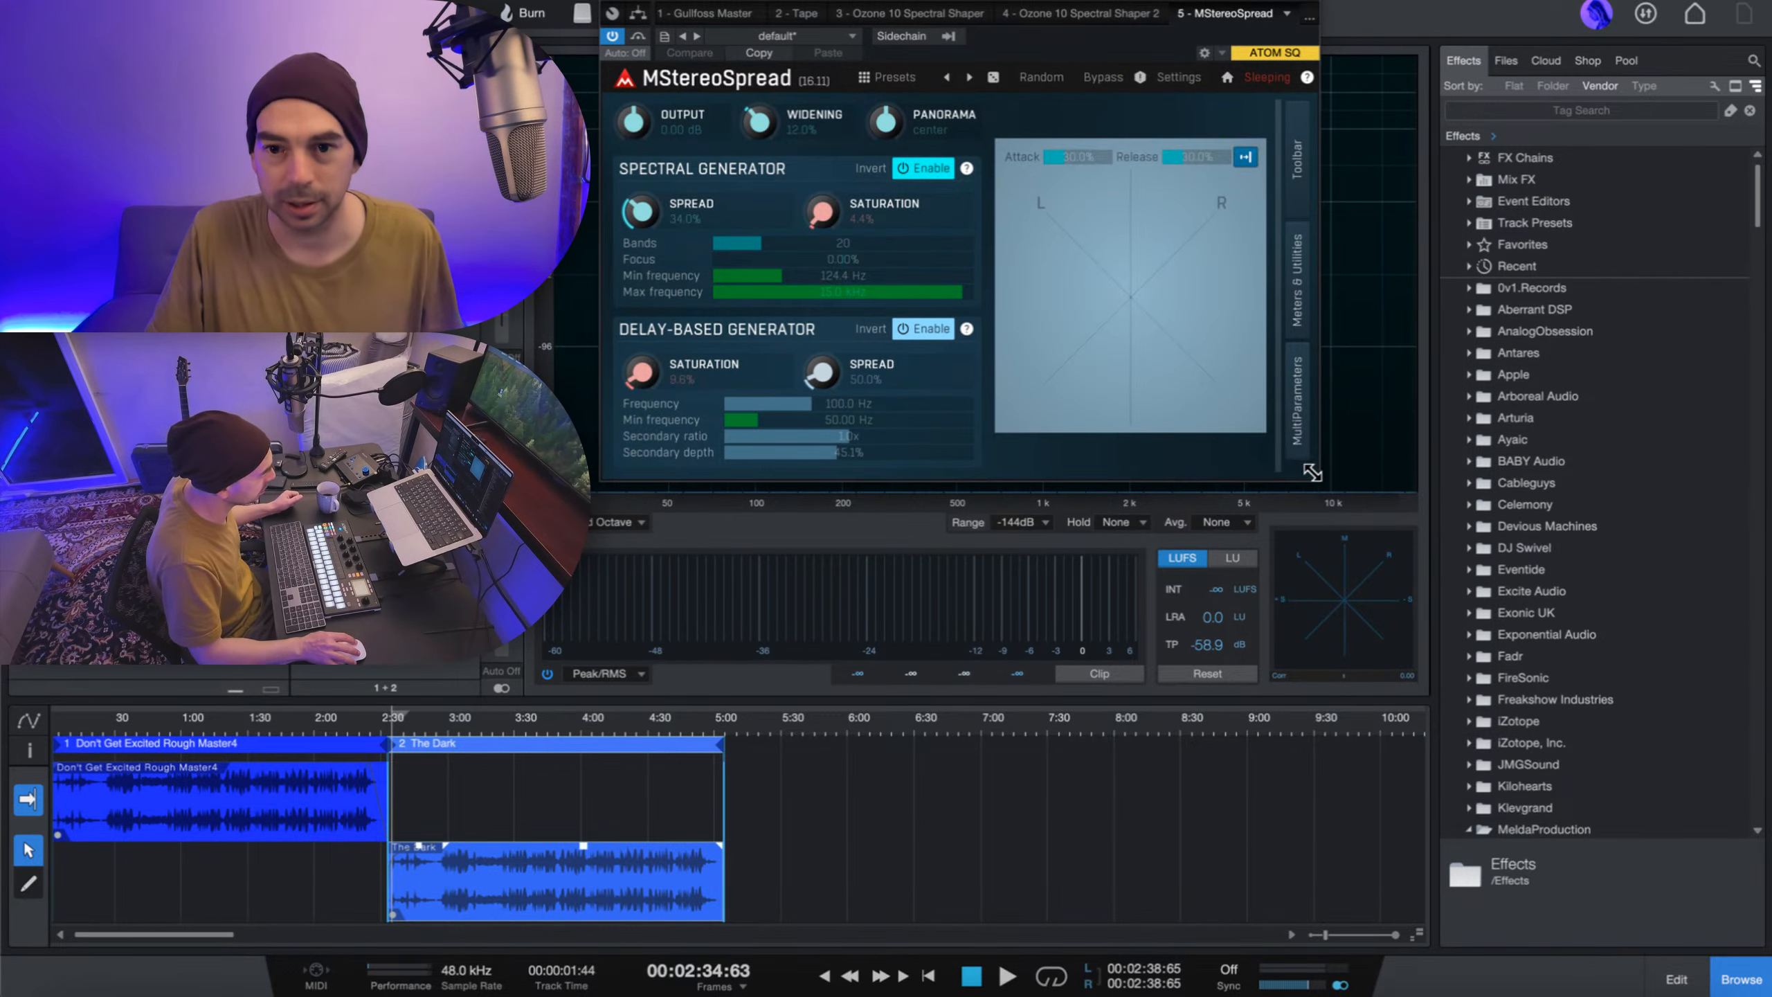
pyautogui.moveTo(1312, 473); pyautogui.dragTo(1481, 686)
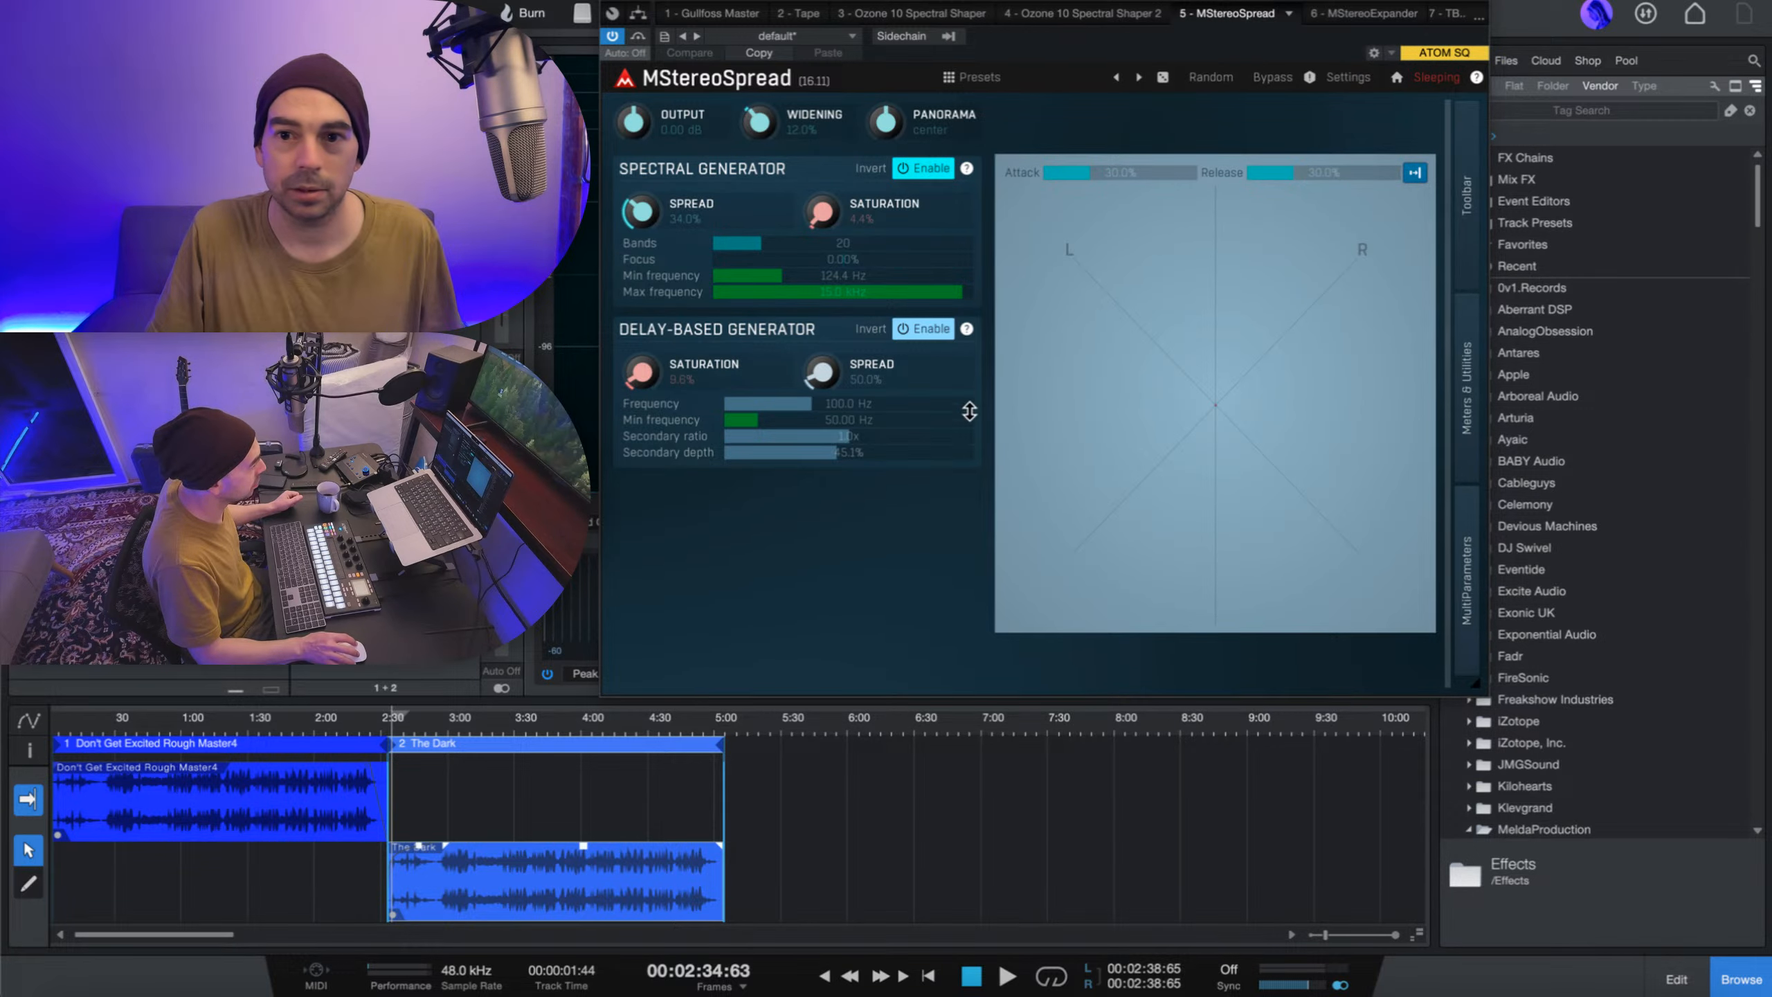
pyautogui.moveTo(1478, 682); pyautogui.dragTo(1474, 649)
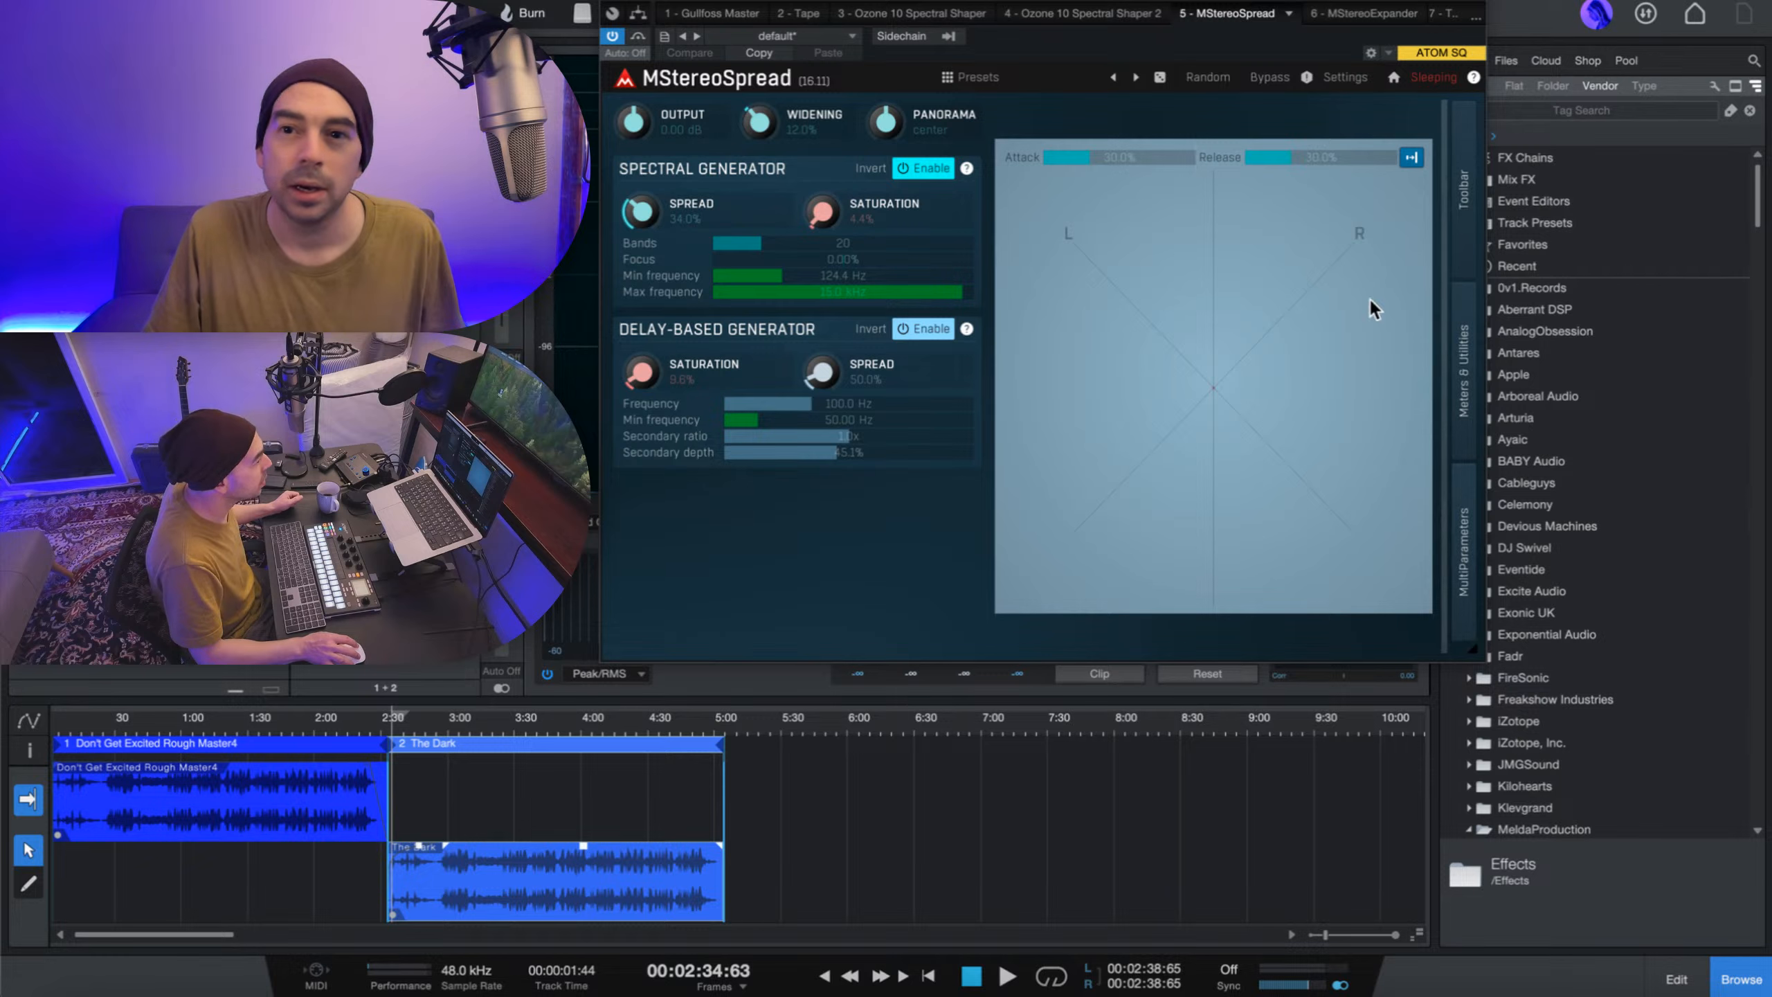
# - Open MStereoSpread's style configuration from its settings and switch the plugin to the Carbonium style
pyautogui.click(1336, 78)
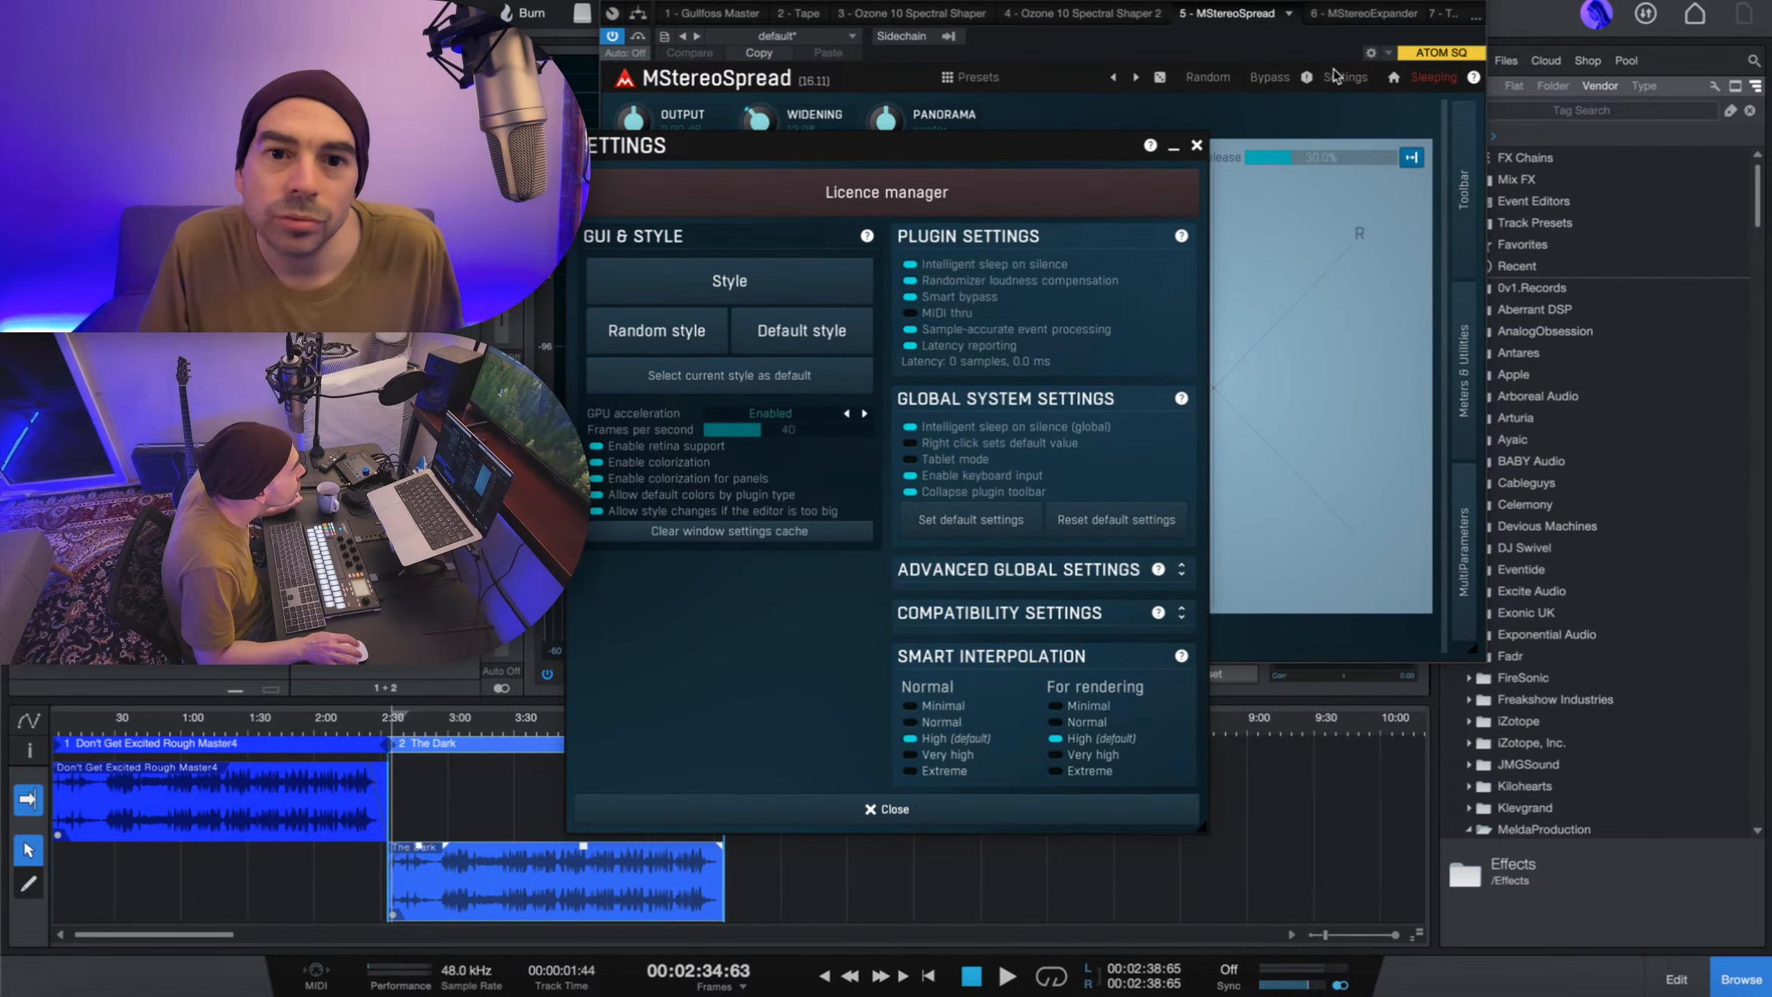
pyautogui.click(760, 285)
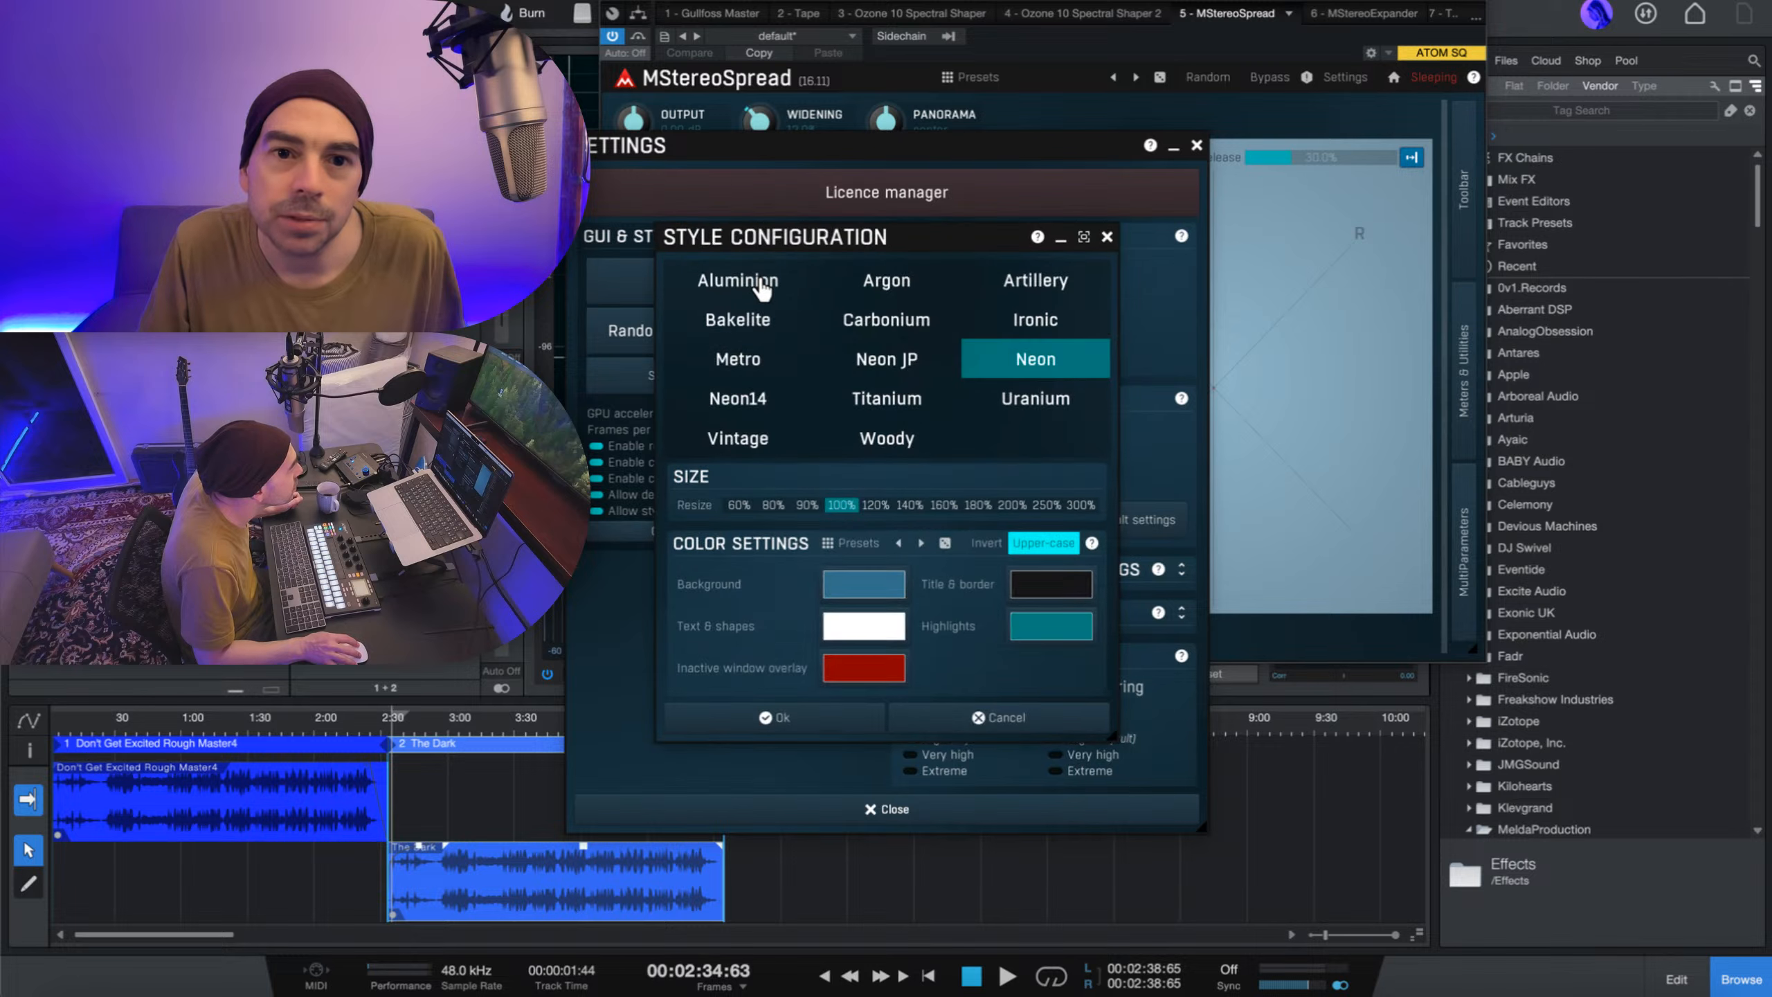
pyautogui.click(911, 323)
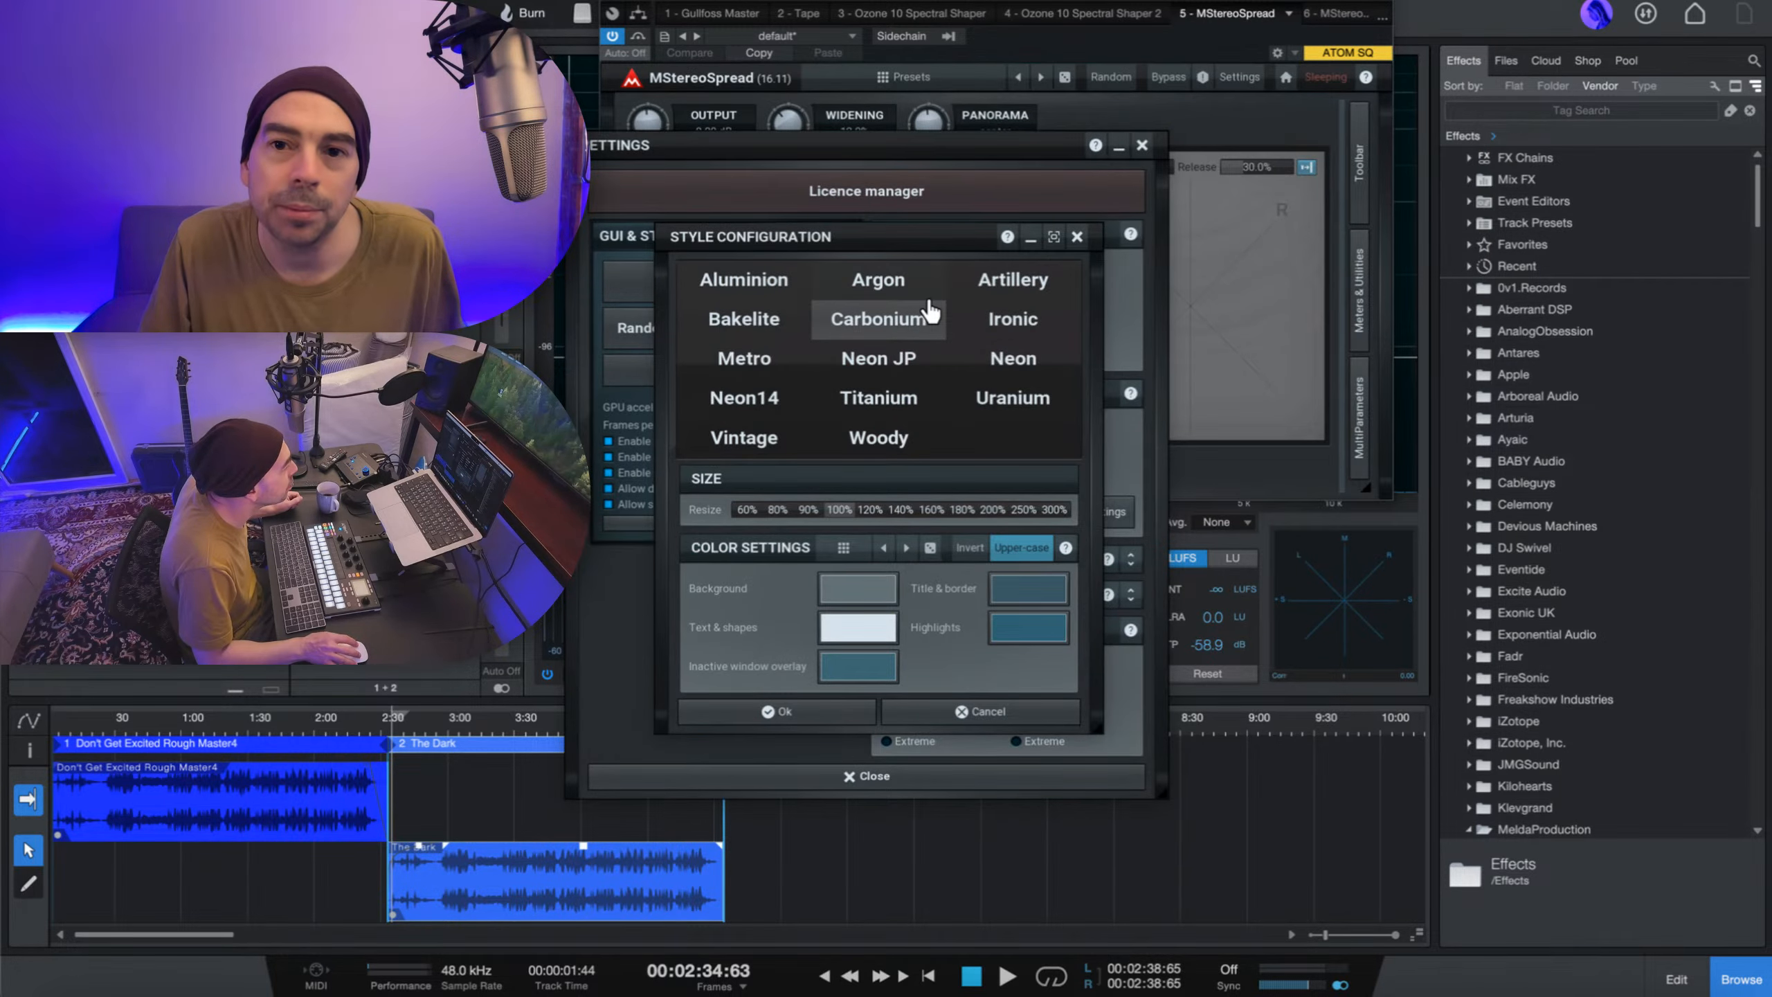
# - Preview other interface styles, including Uranium, Woody, Metro, Neon14, Vintage, Aluminion, Bakelite, Argon and Artillery, comparing them with Carbonium
pyautogui.click(1019, 395)
pyautogui.click(890, 427)
pyautogui.click(893, 328)
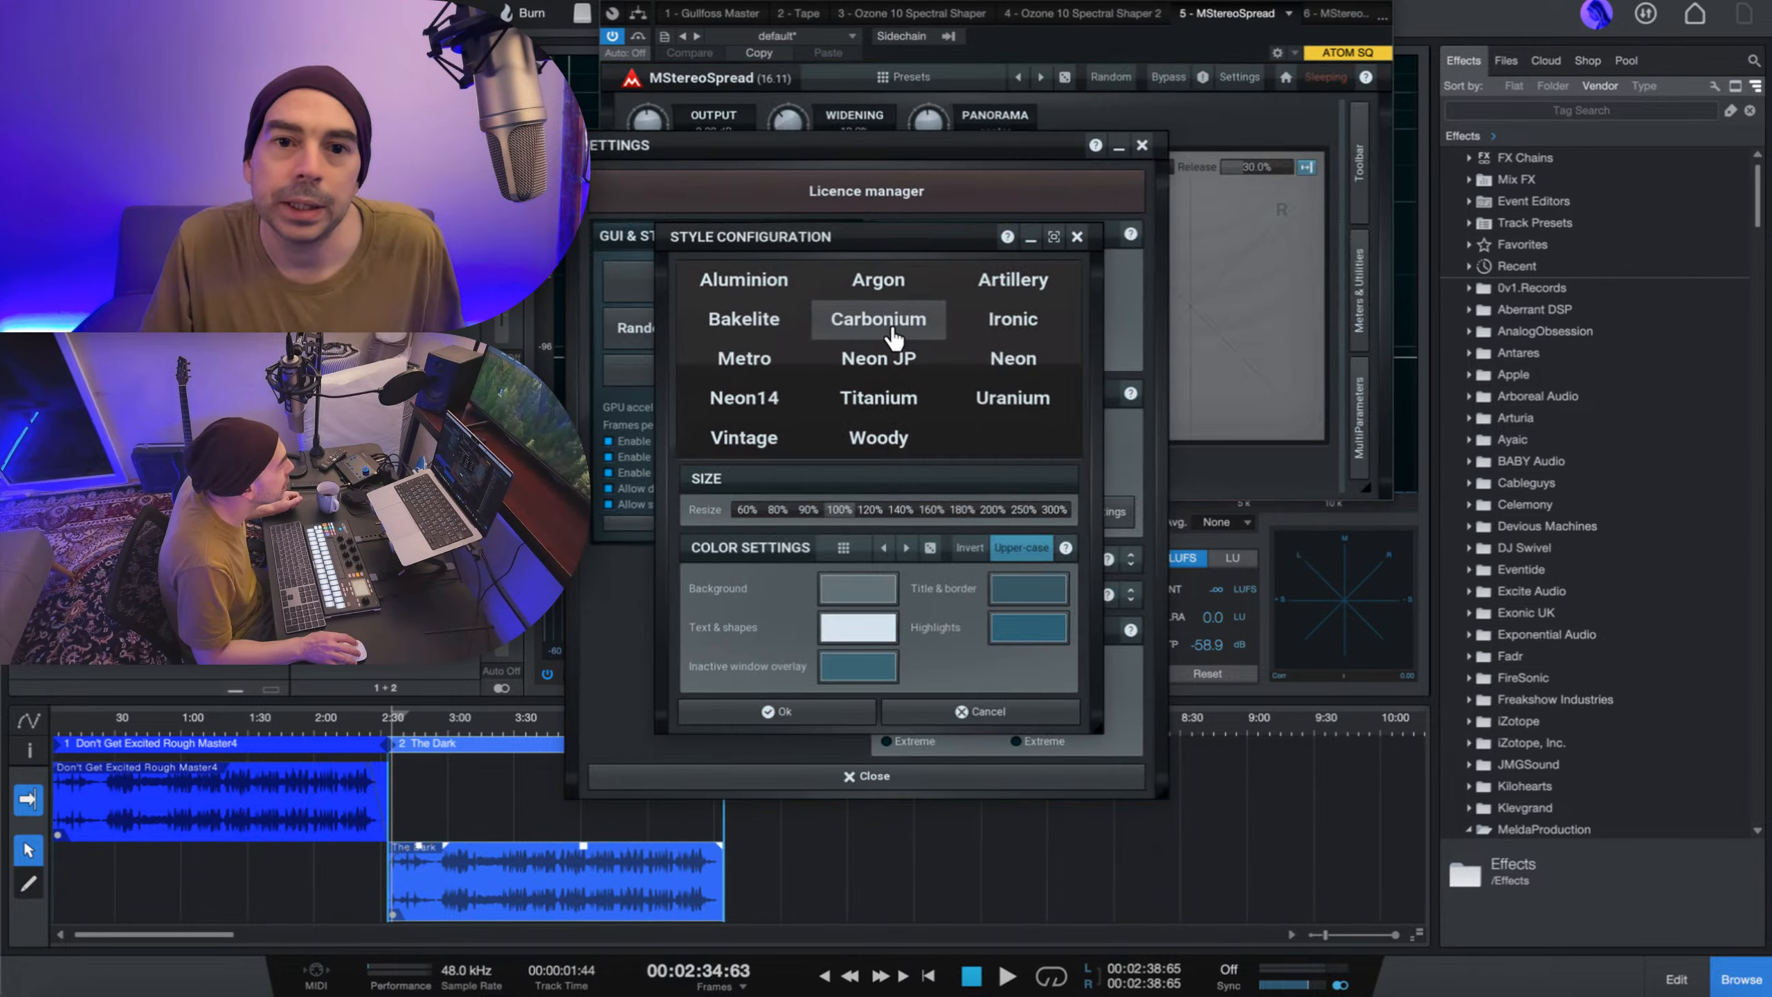
pyautogui.click(765, 359)
pyautogui.click(748, 400)
pyautogui.click(743, 434)
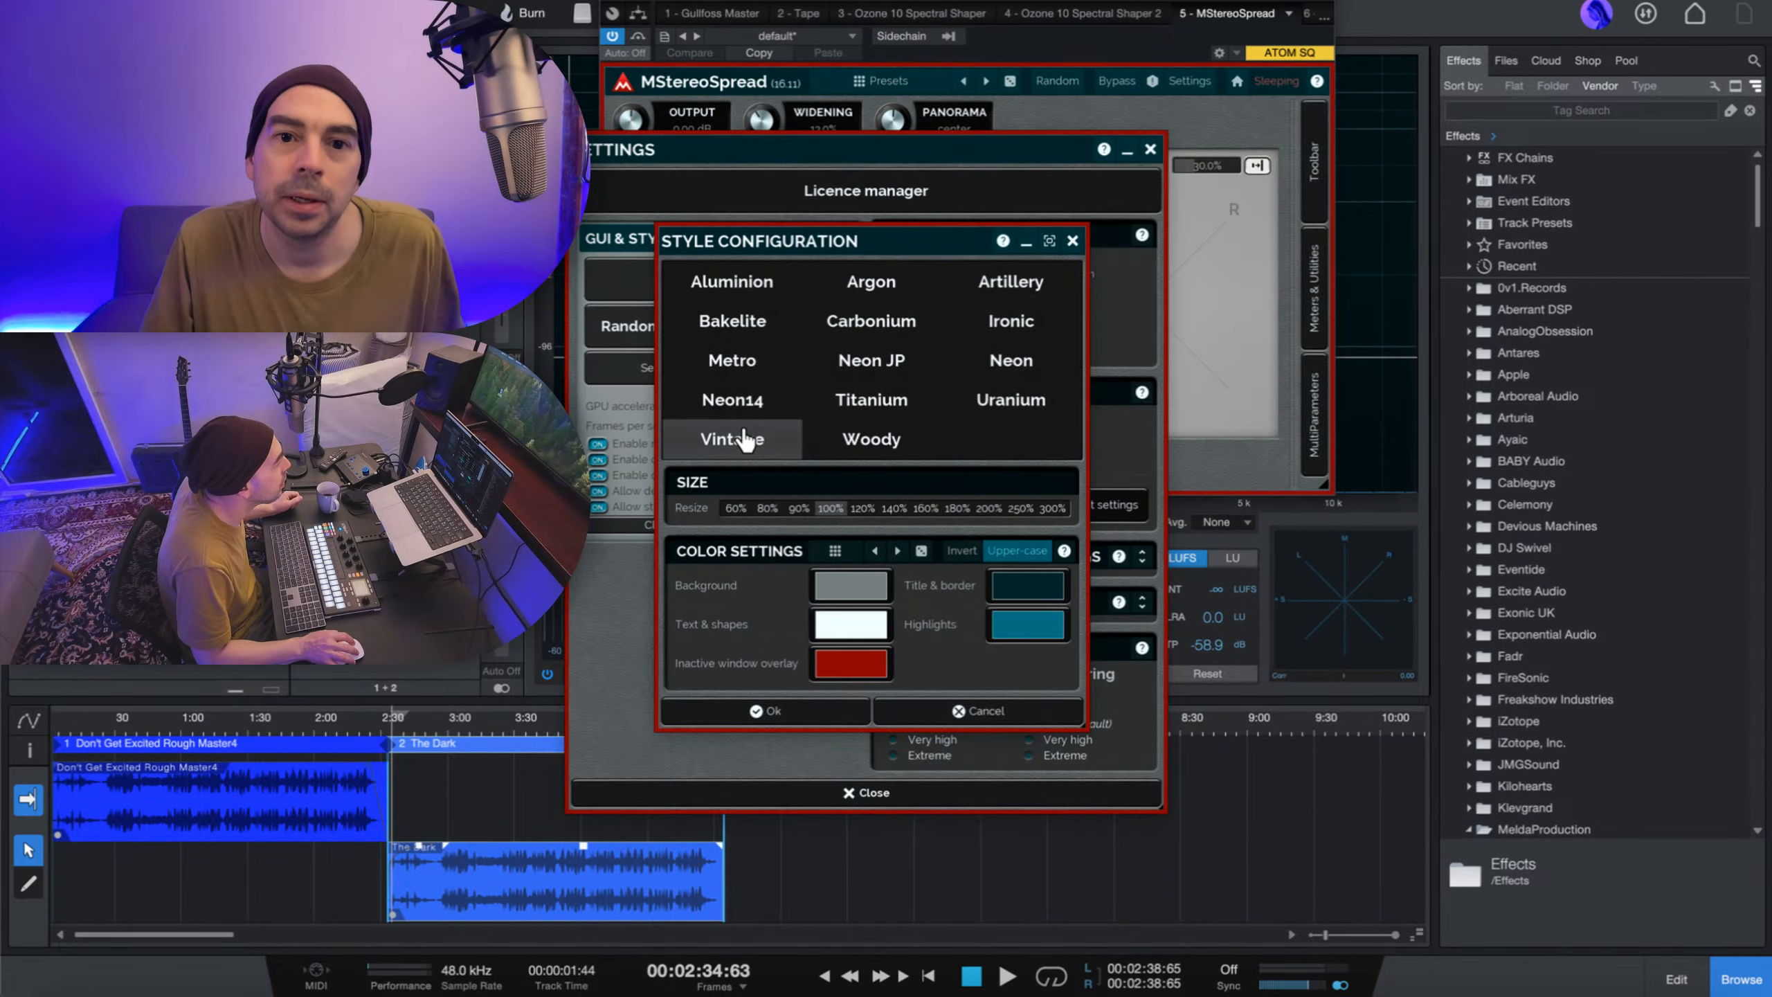
pyautogui.click(893, 318)
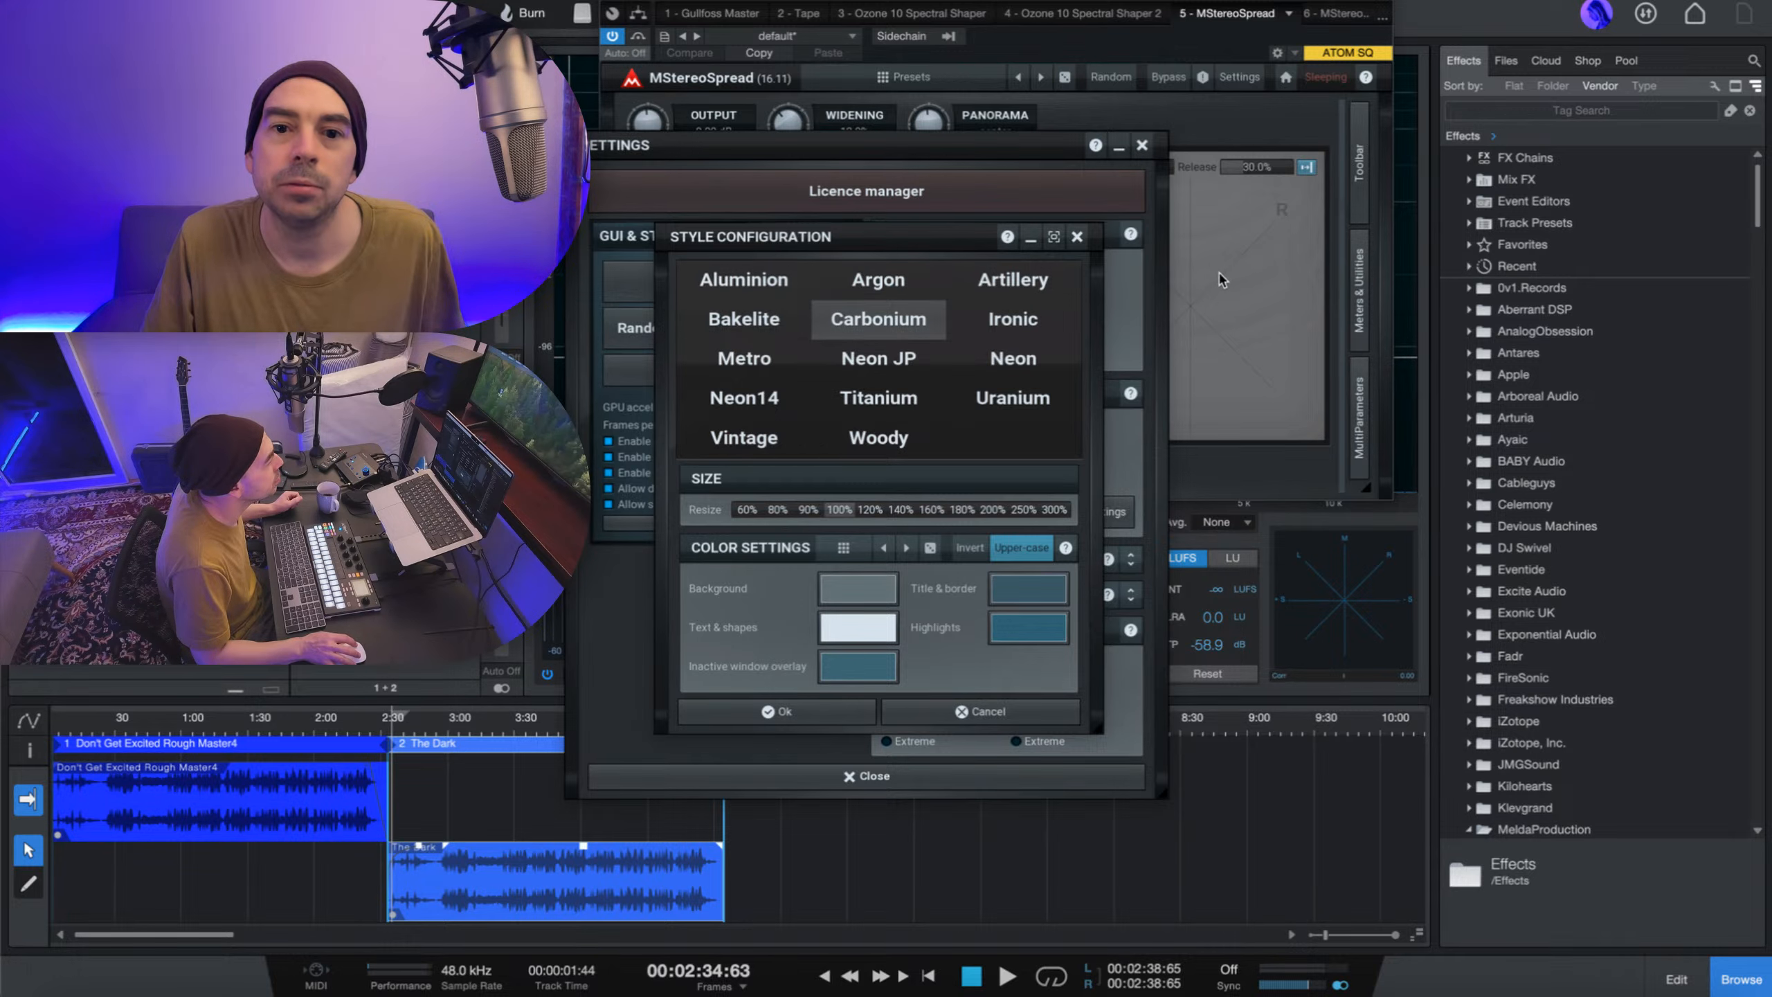
pyautogui.click(728, 274)
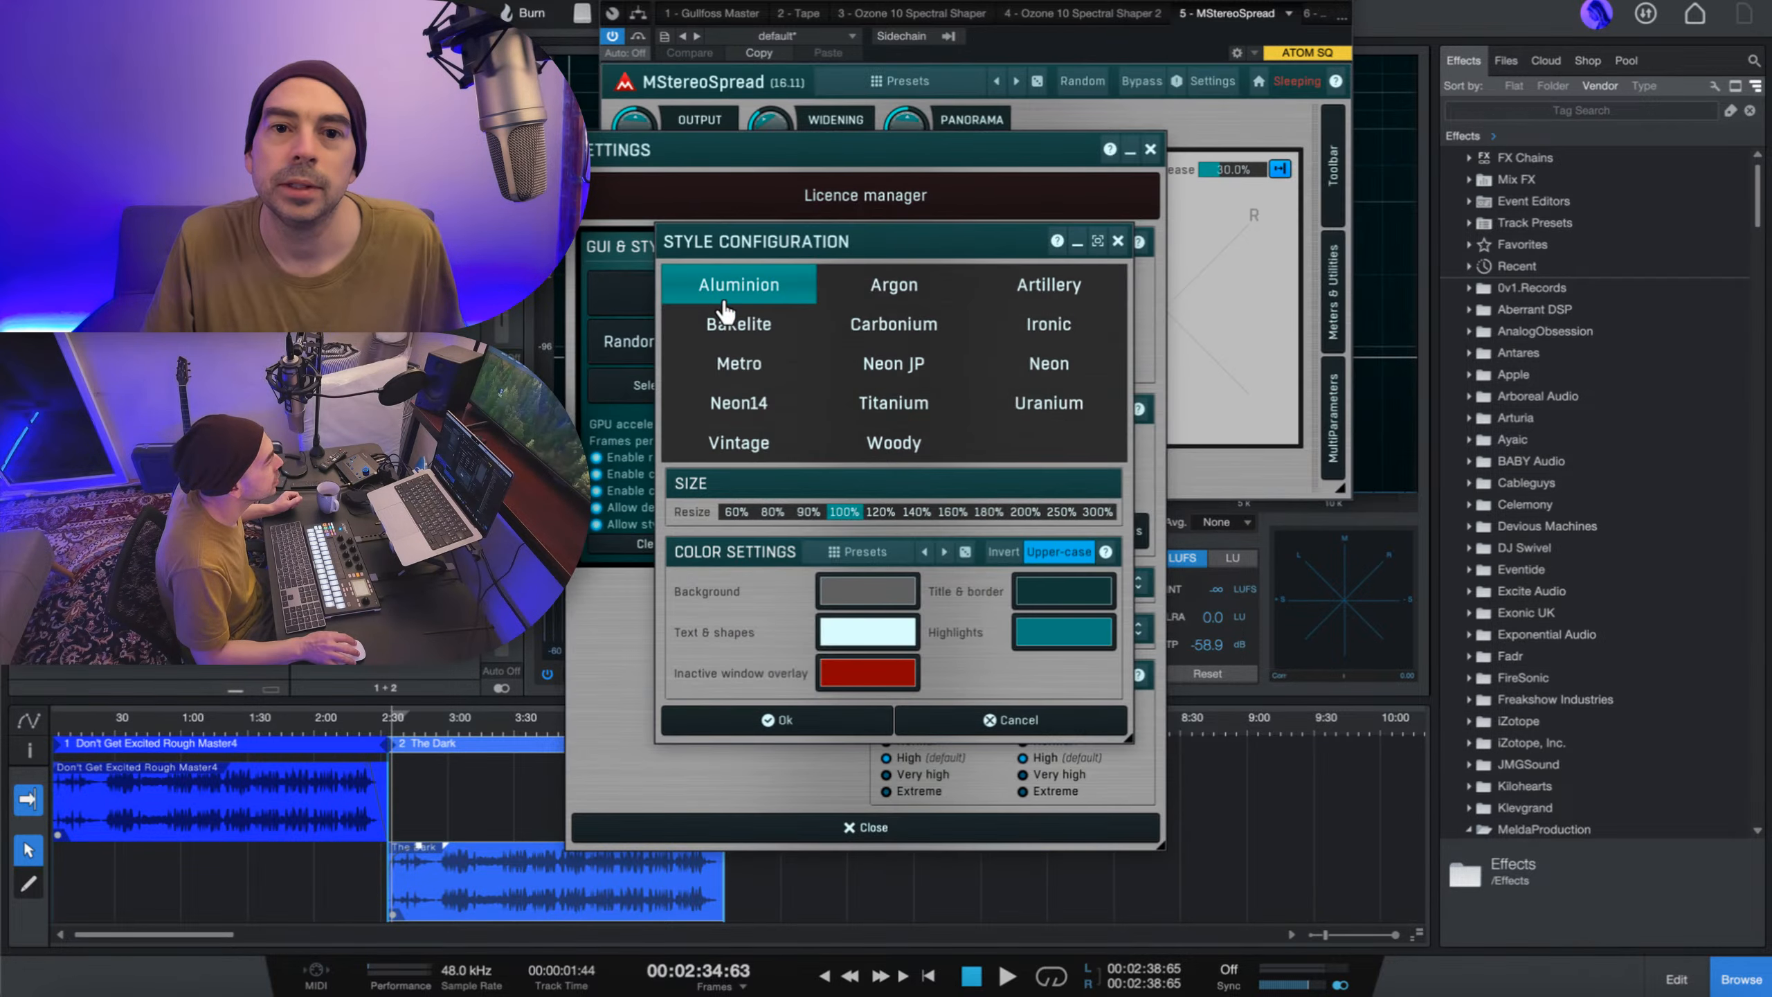
pyautogui.click(729, 313)
pyautogui.click(857, 309)
pyautogui.click(872, 265)
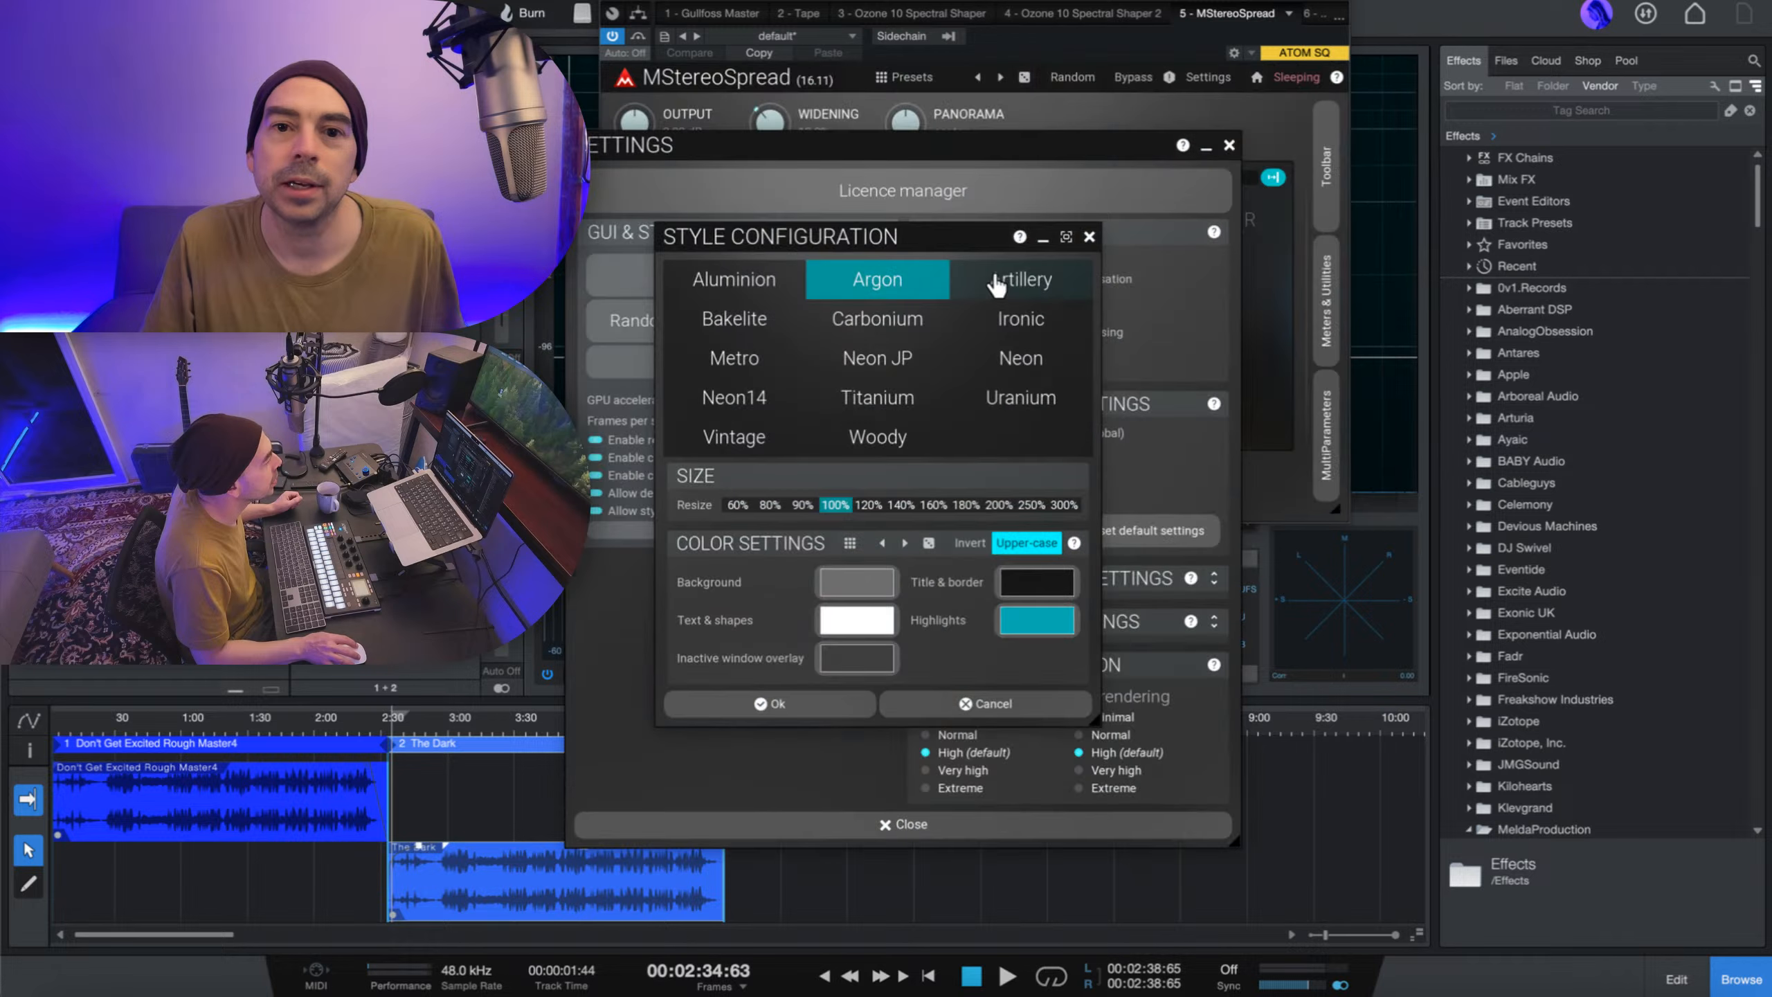
pyautogui.click(997, 273)
pyautogui.click(892, 293)
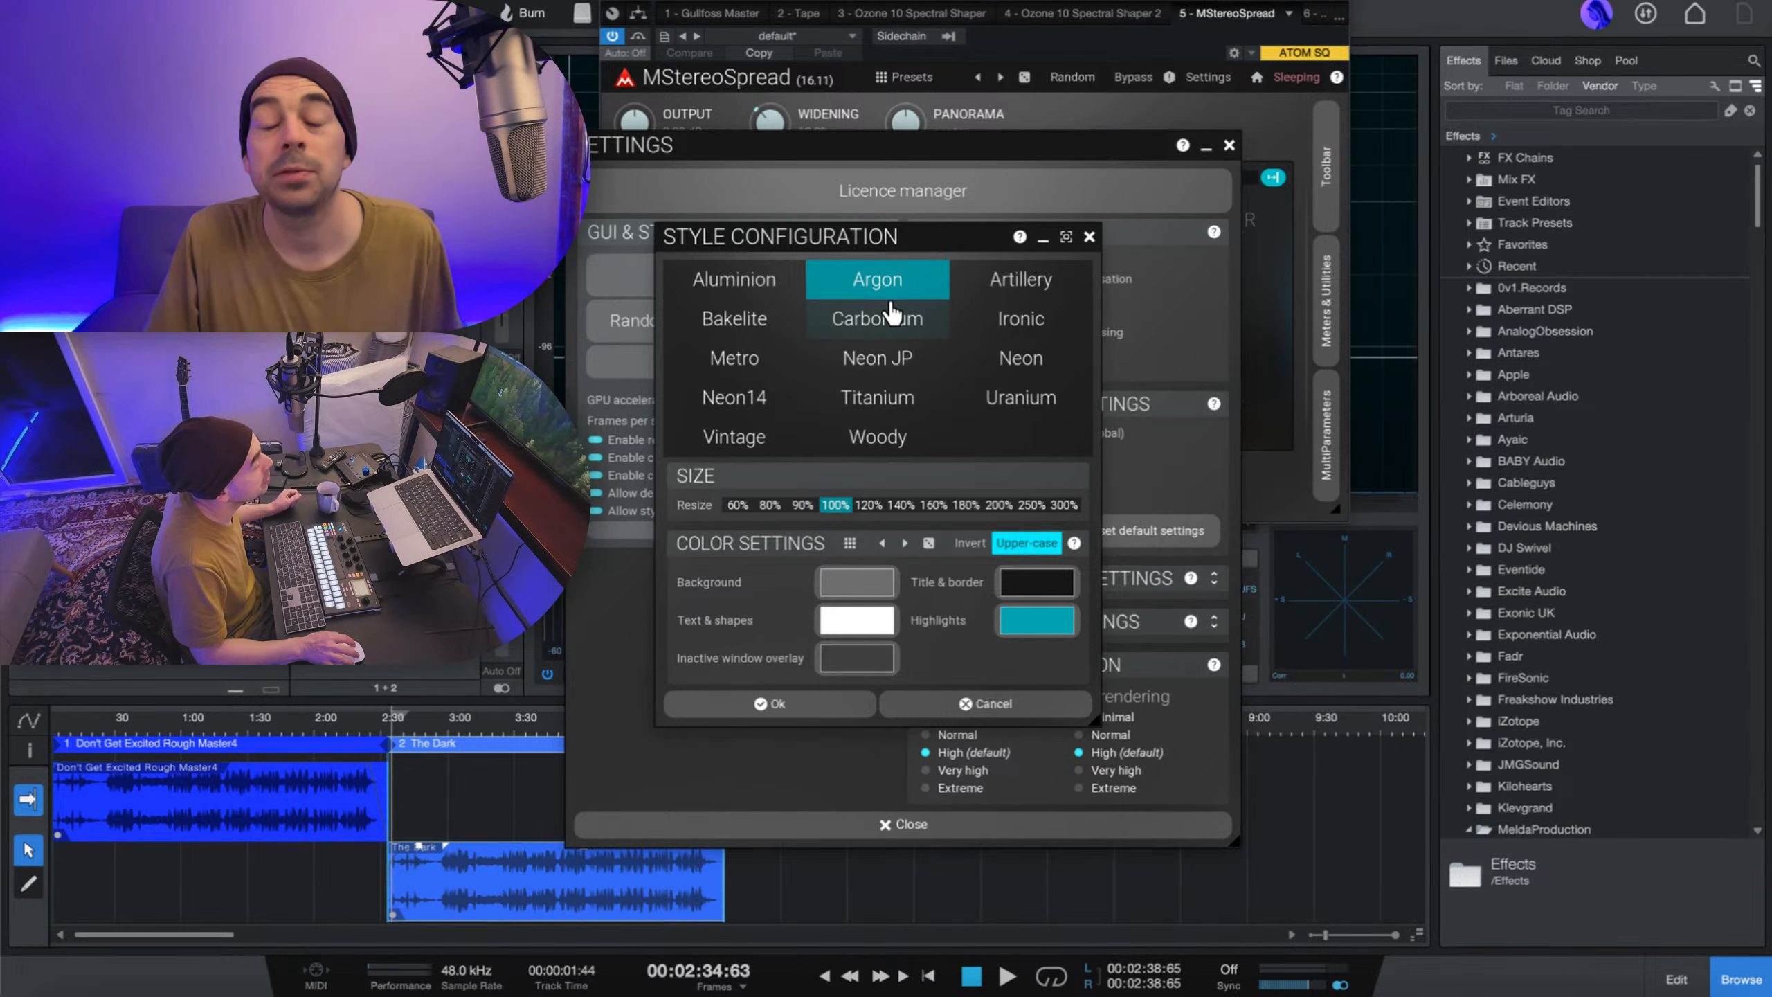
pyautogui.click(887, 308)
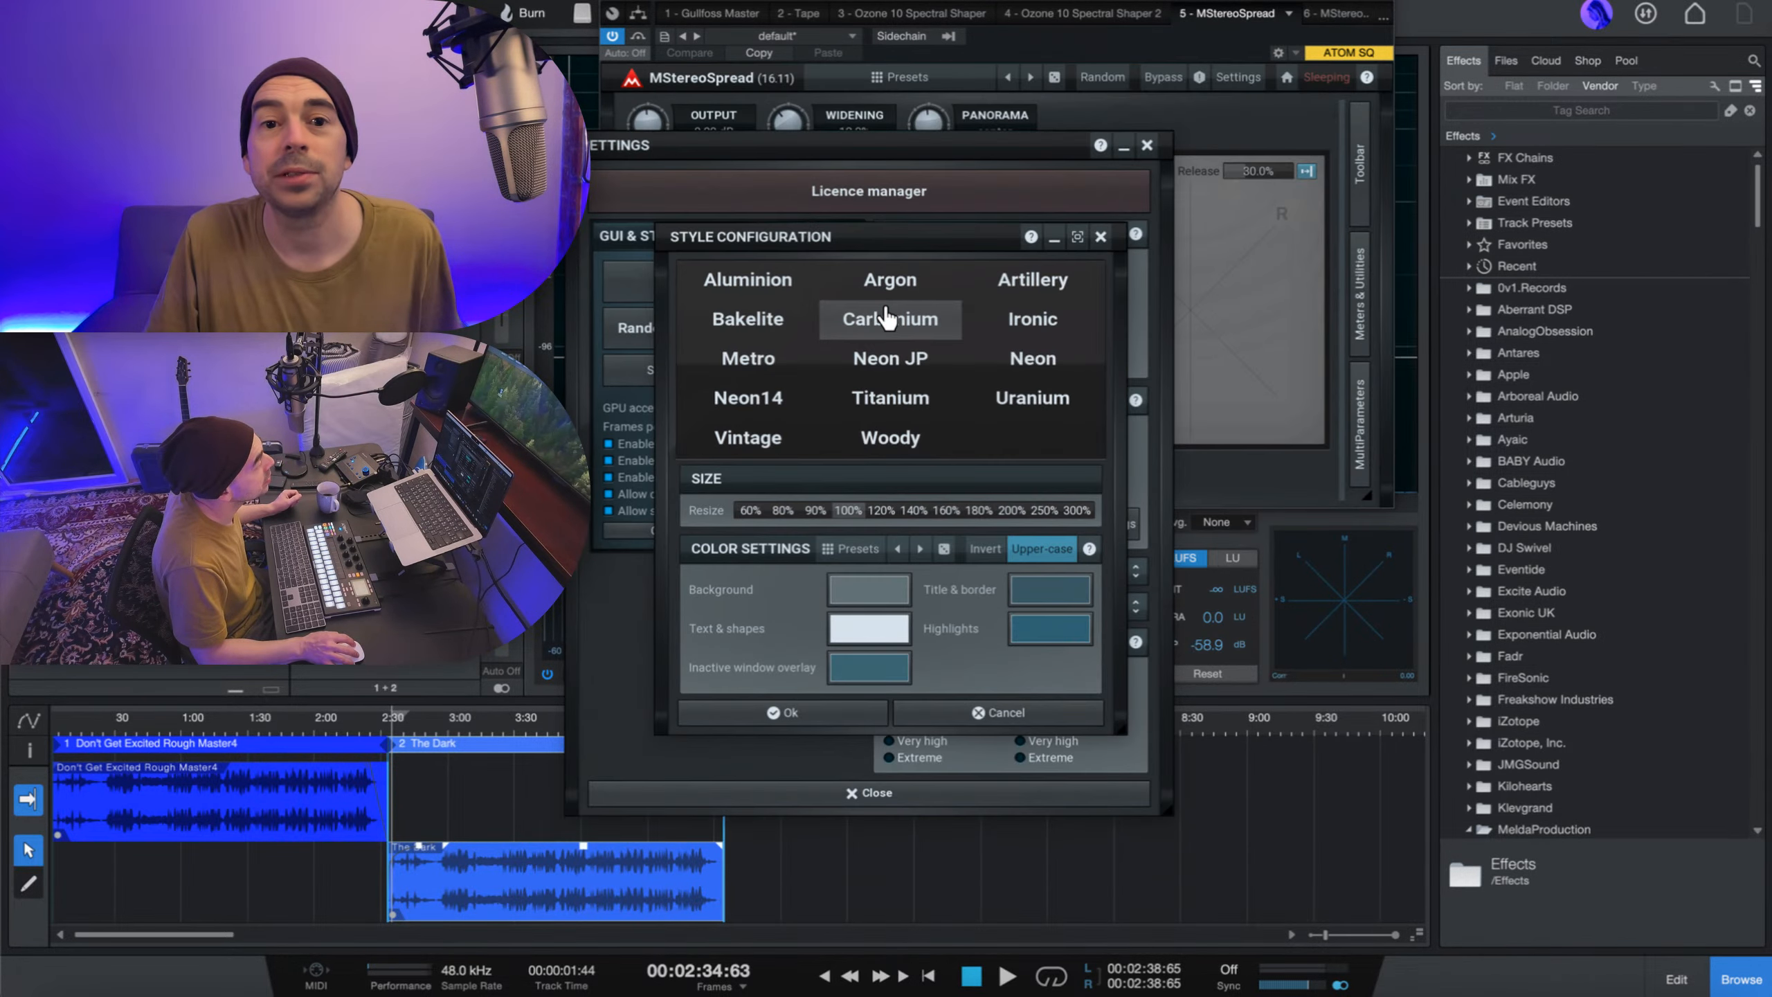
# - Choose the Argon style for the plugin and close its style configuration and settings
pyautogui.click(916, 275)
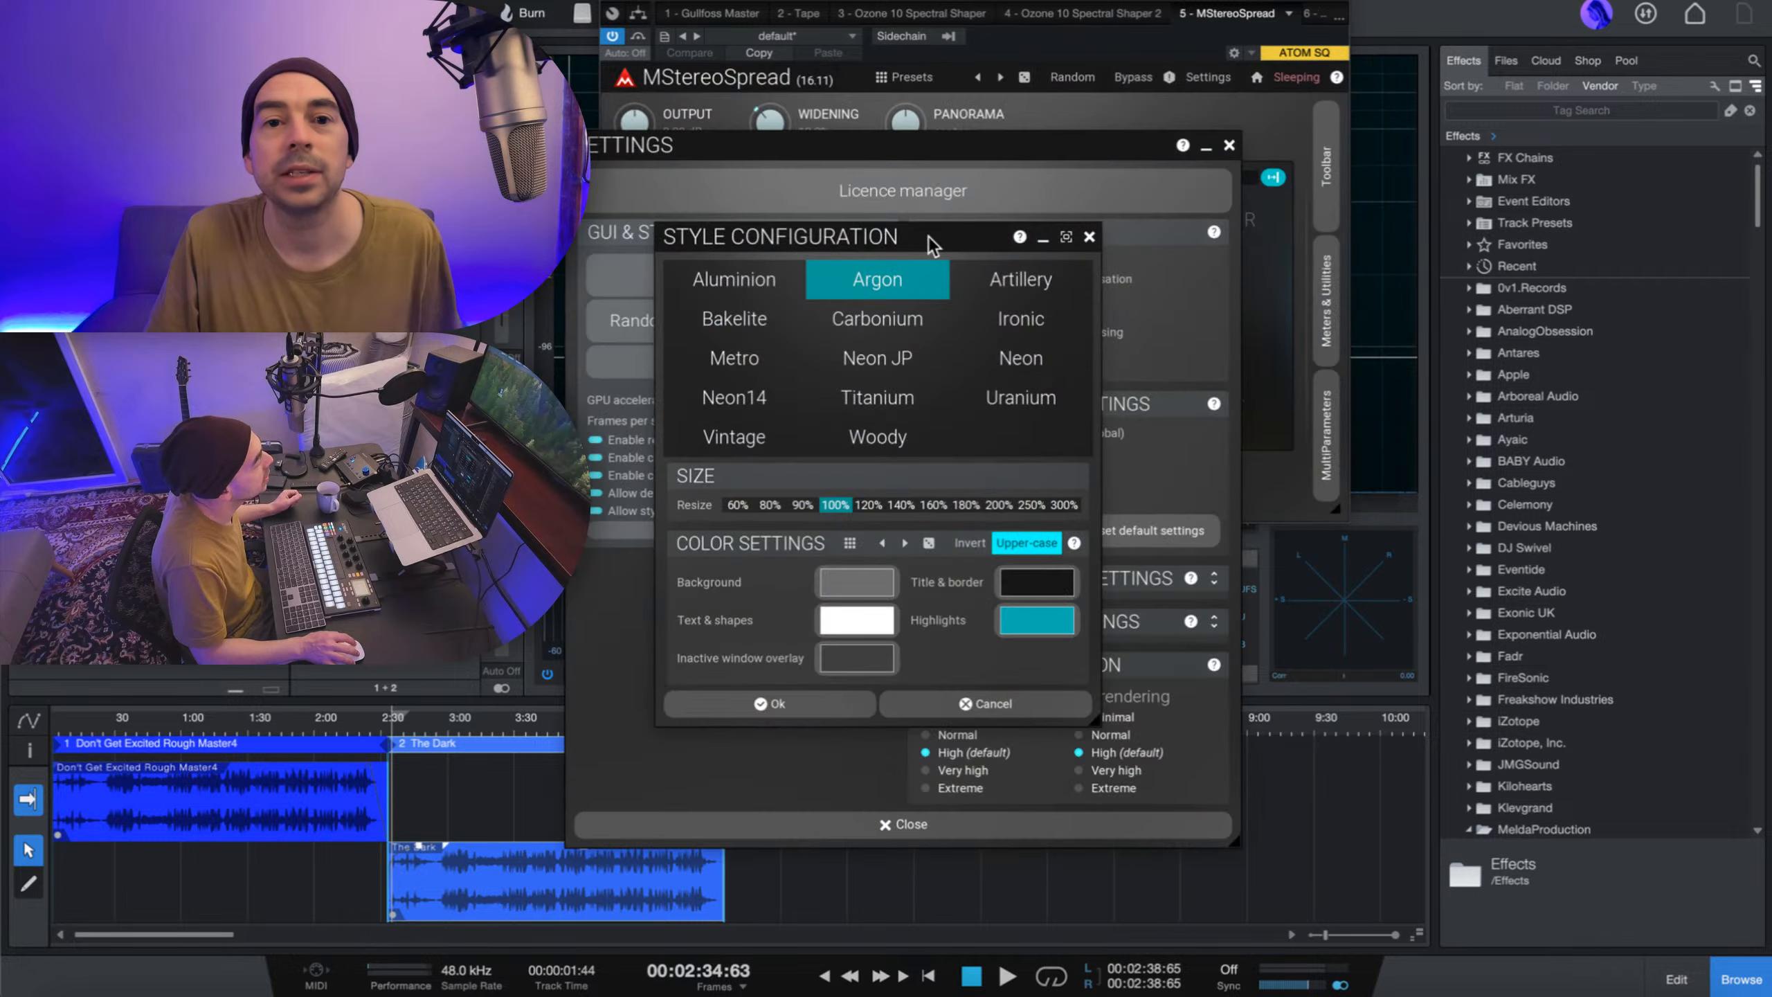
pyautogui.click(1089, 237)
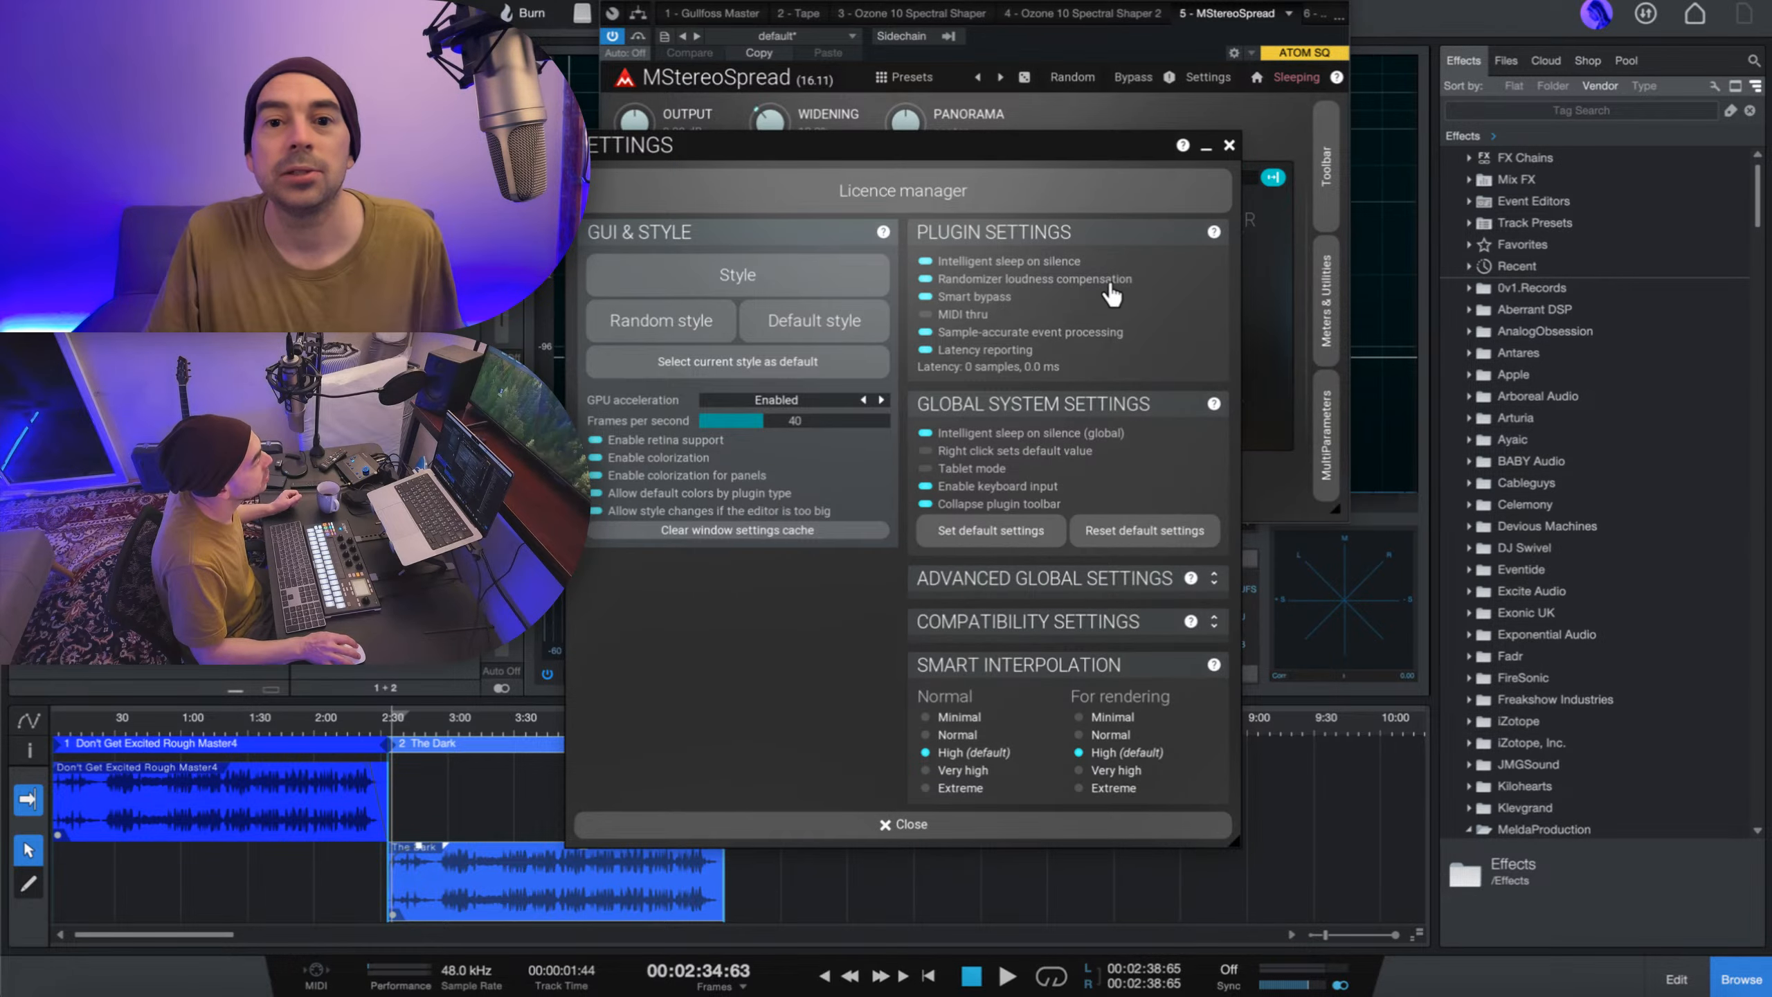
pyautogui.click(1229, 146)
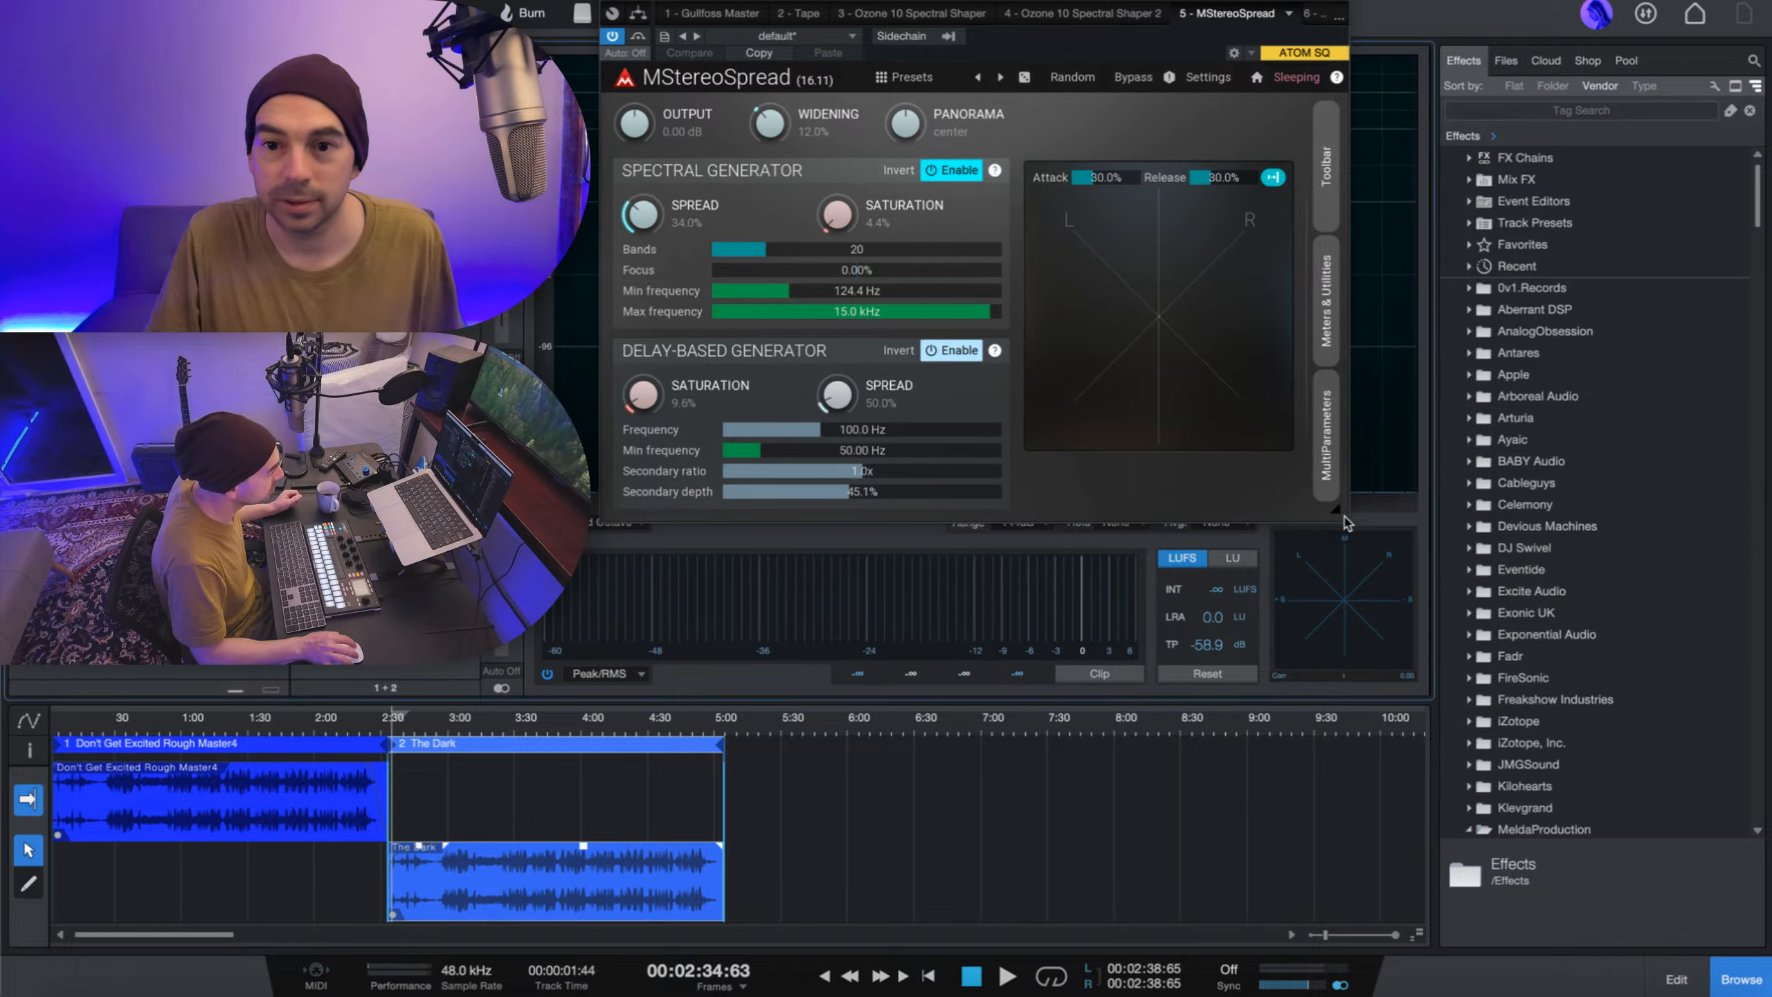
# - Enlarge the plugin window, and set the Spectral Generator's spread and the Delay-Based Generator's saturation to 0%
pyautogui.moveTo(1346, 528); pyautogui.dragTo(1411, 603)
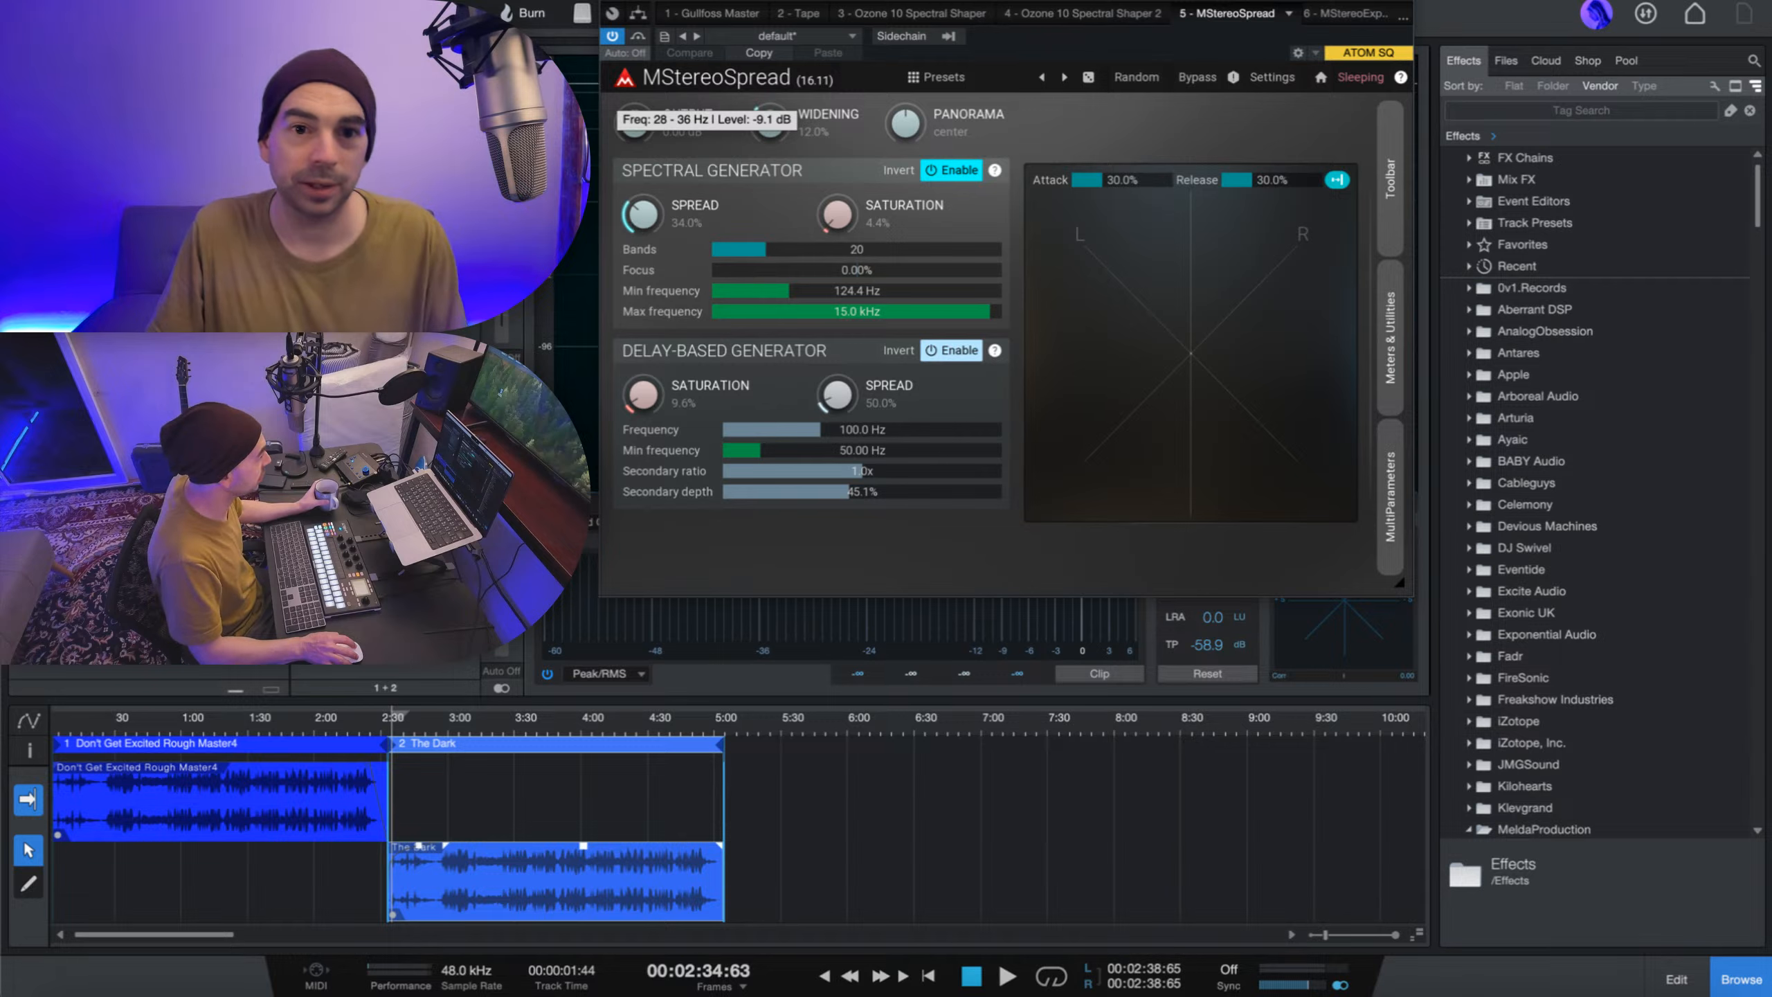
pyautogui.moveTo(642, 214); pyautogui.dragTo(643, 265)
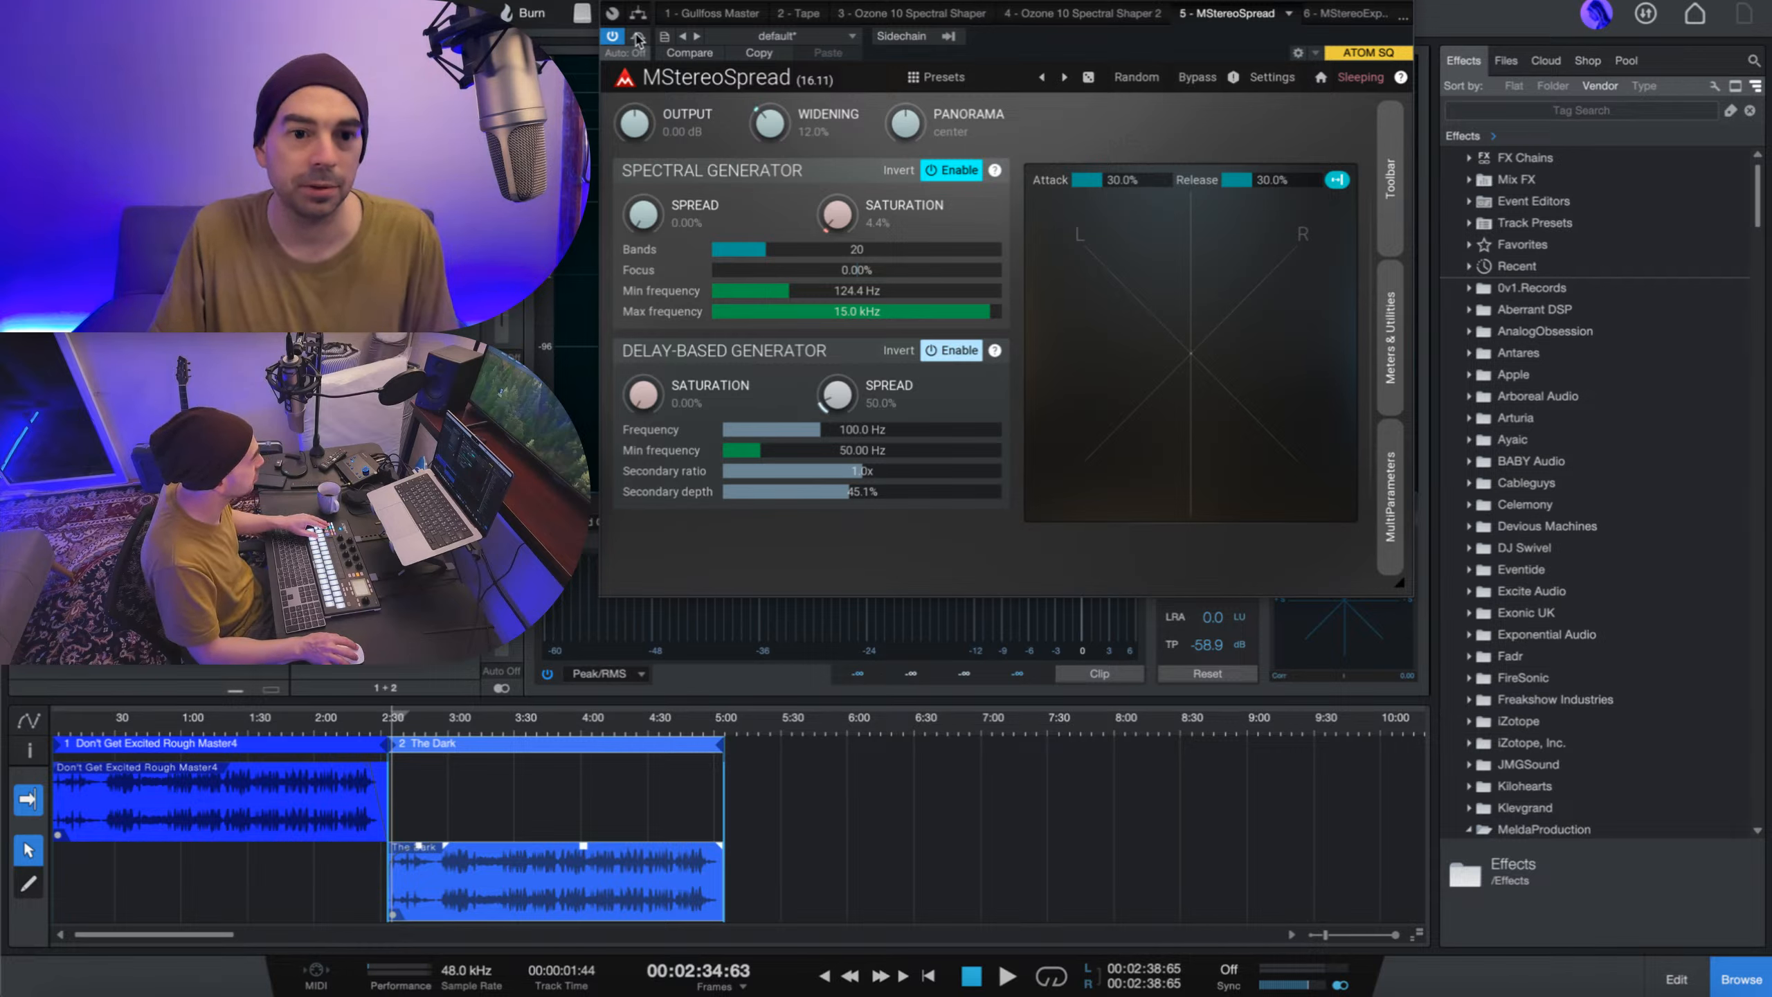
# - Play The Dark while watching the plugin's stereo field display, and stop playback
pyautogui.press('space')
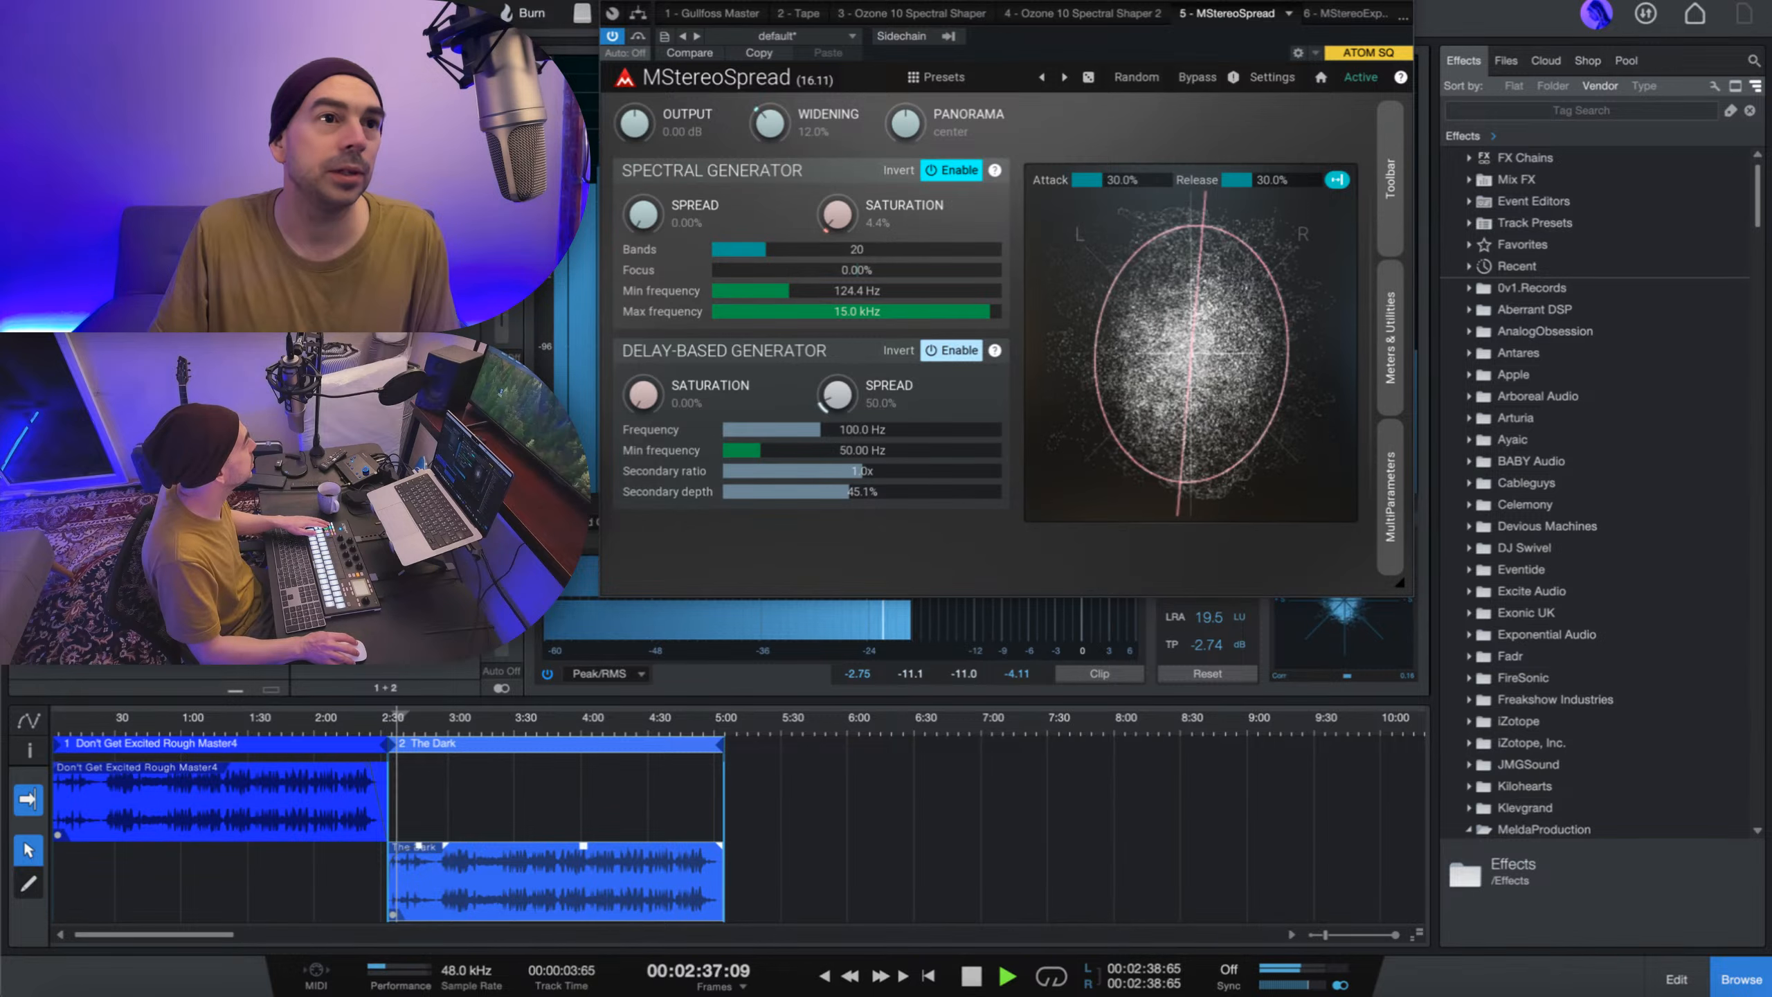
pyautogui.press('Escape')
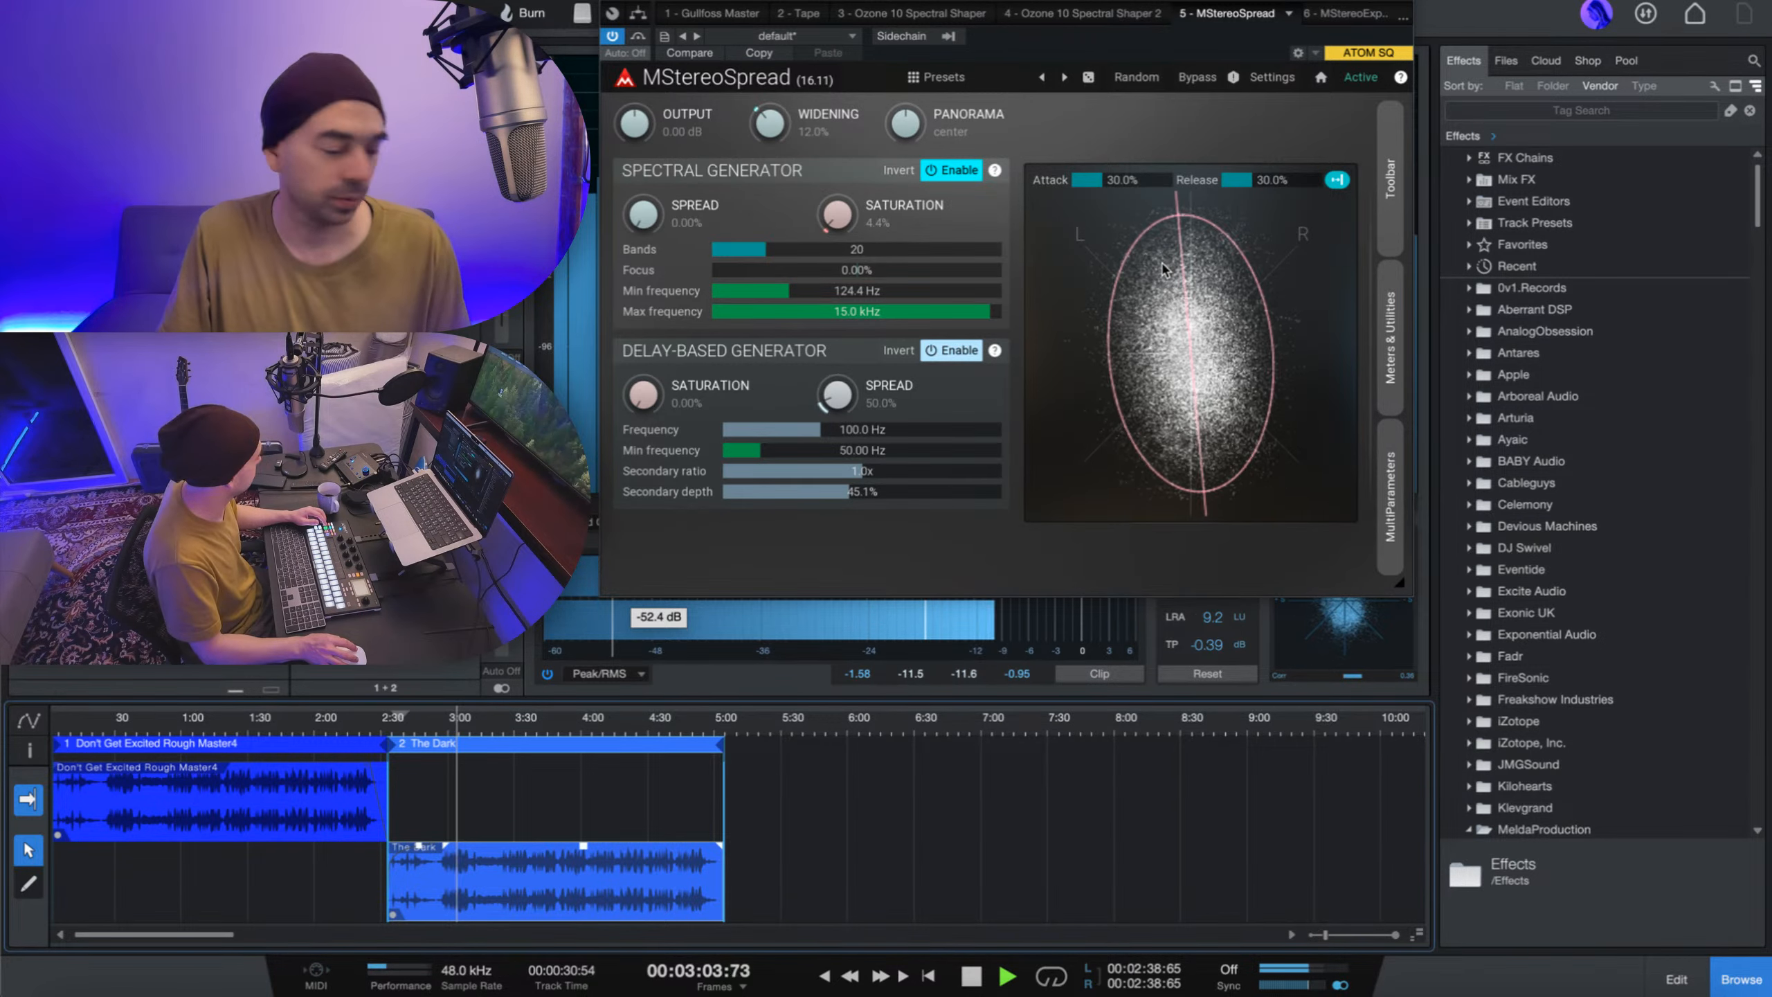
pyautogui.press('space')
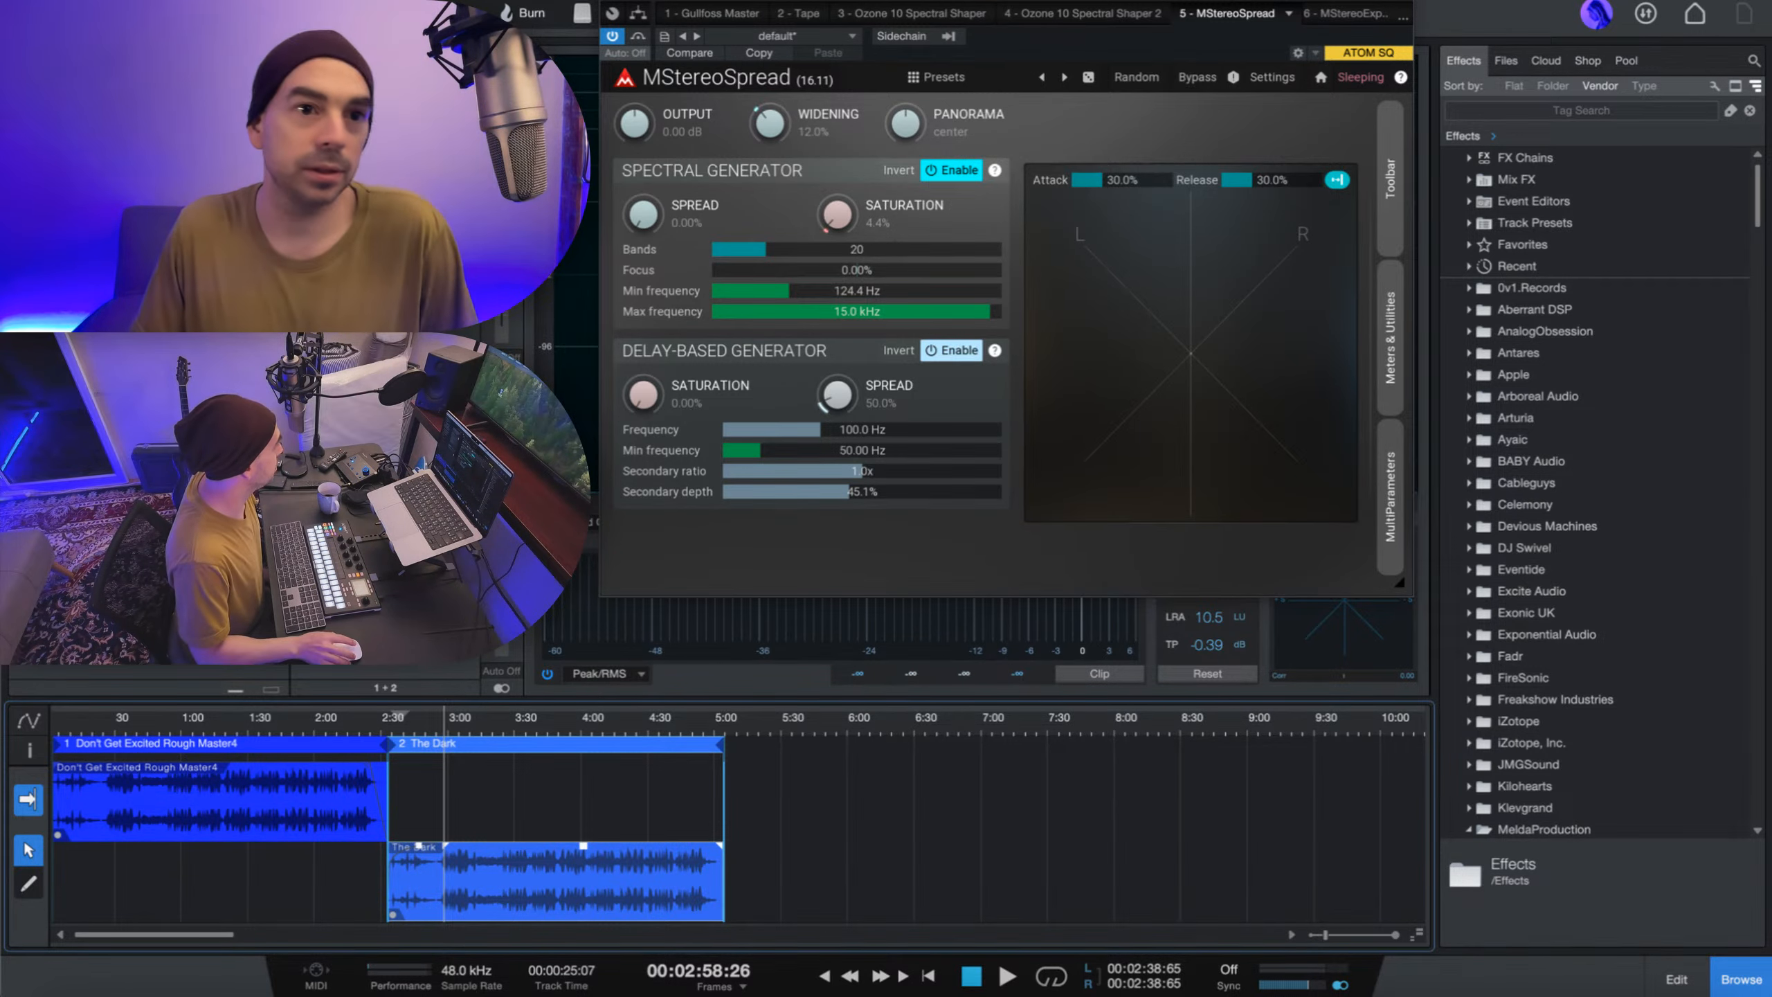
# - Set the playback device to Quantum ES 2 in the audio setup preferences and confirm
pyautogui.press('super+comma')
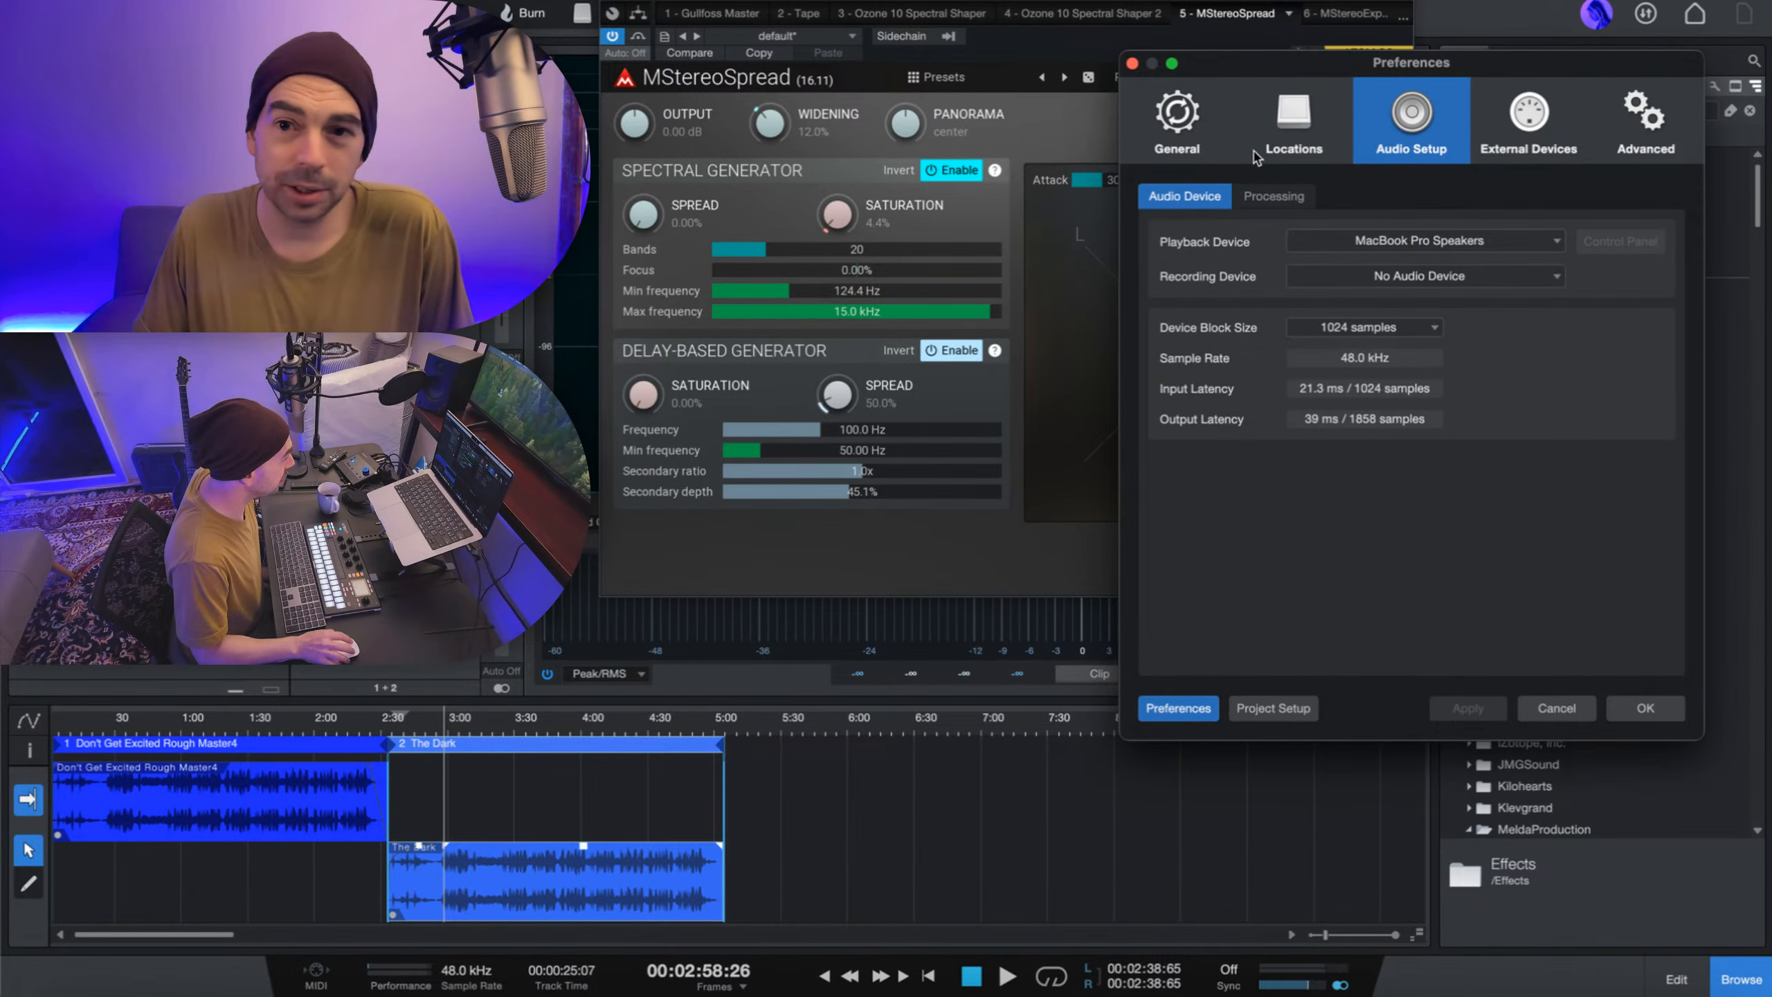
pyautogui.click(1402, 241)
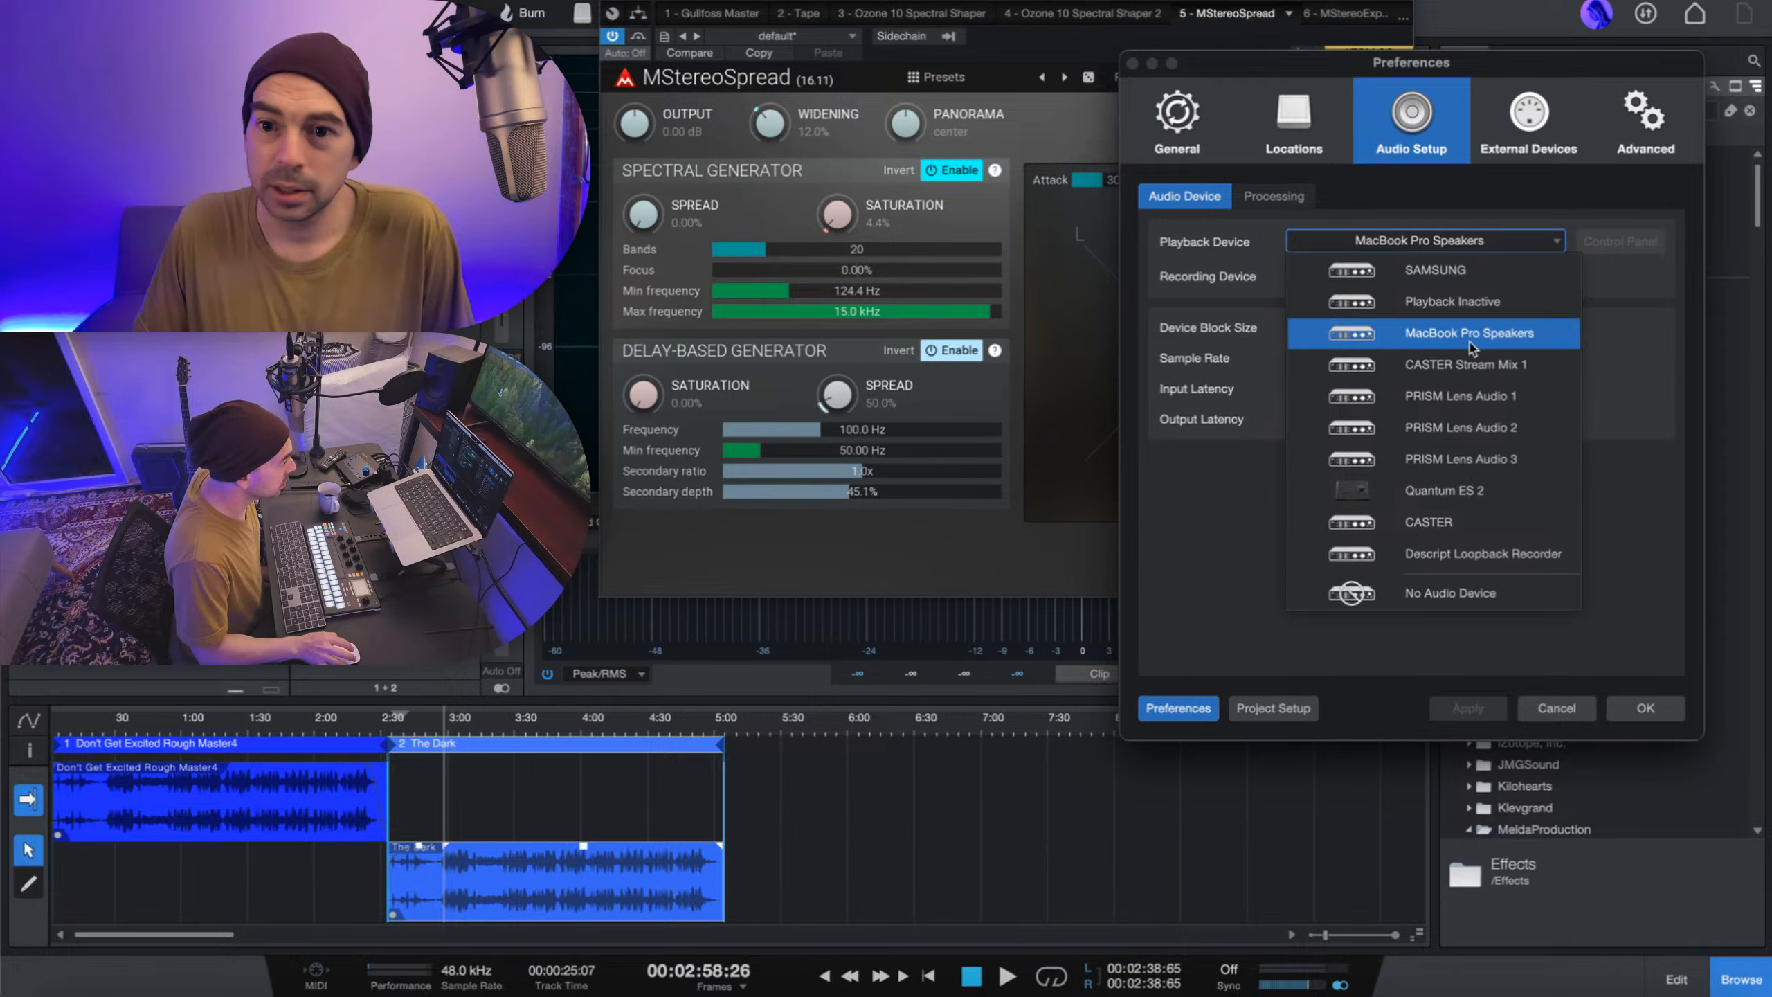
pyautogui.click(1480, 491)
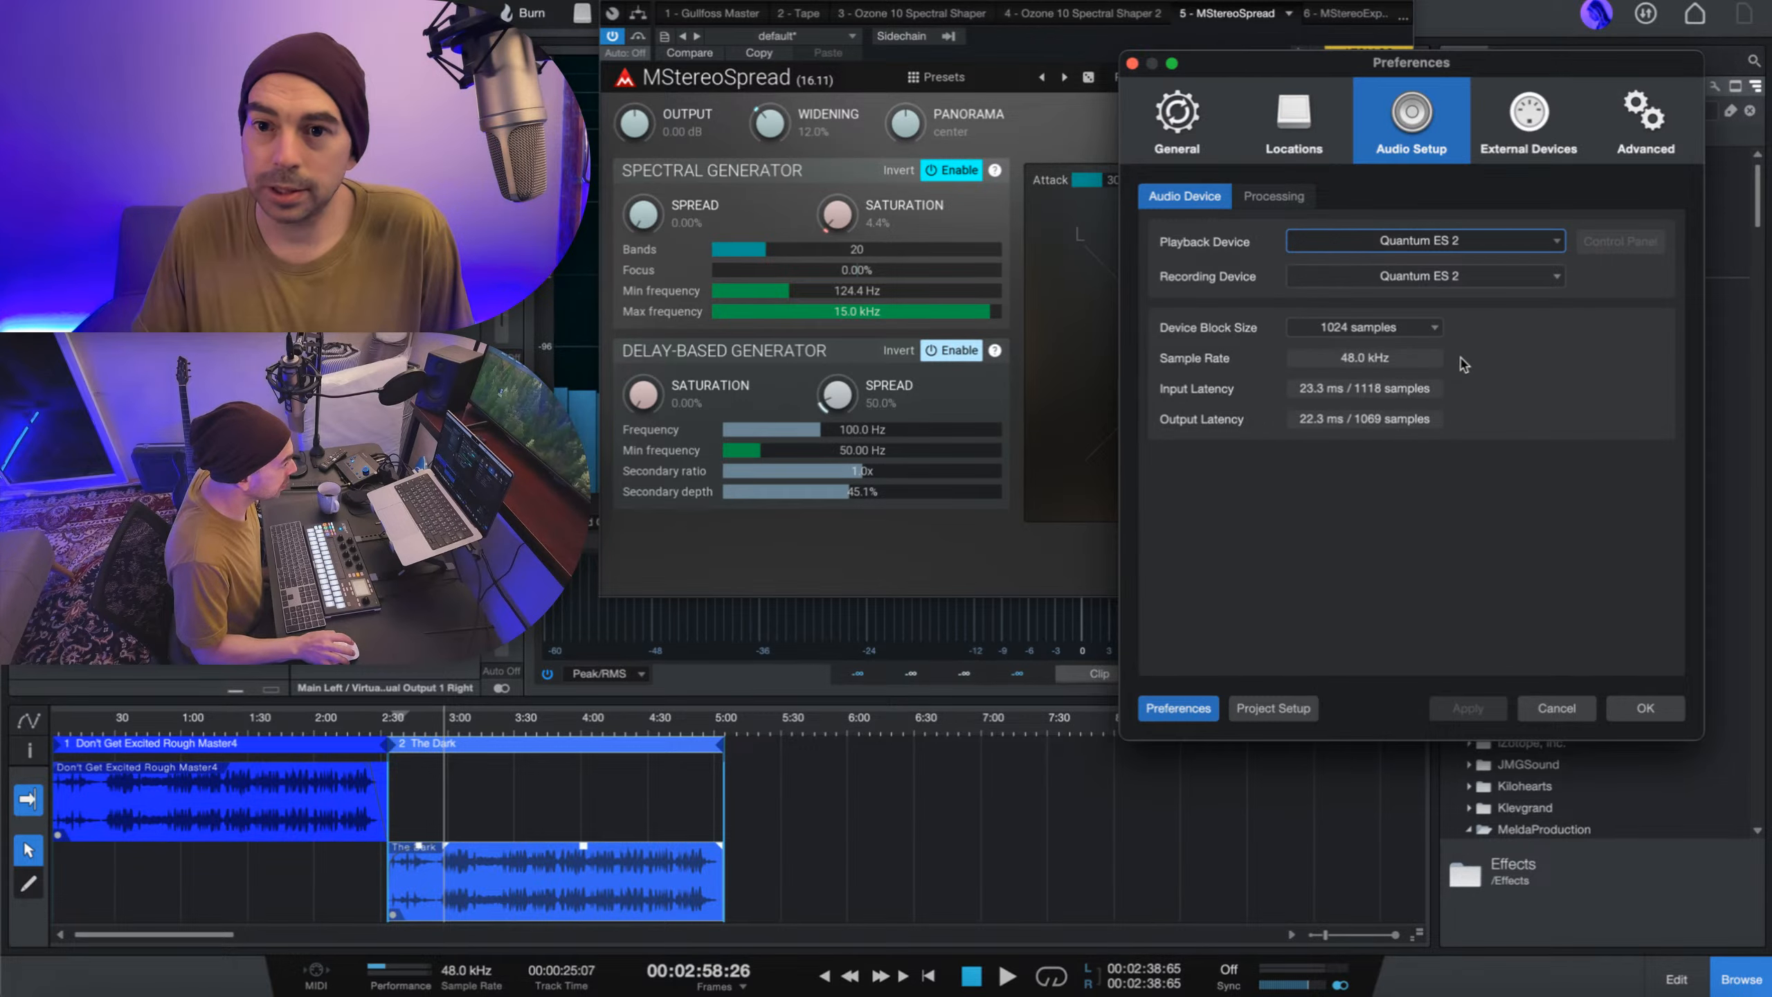
pyautogui.click(1646, 708)
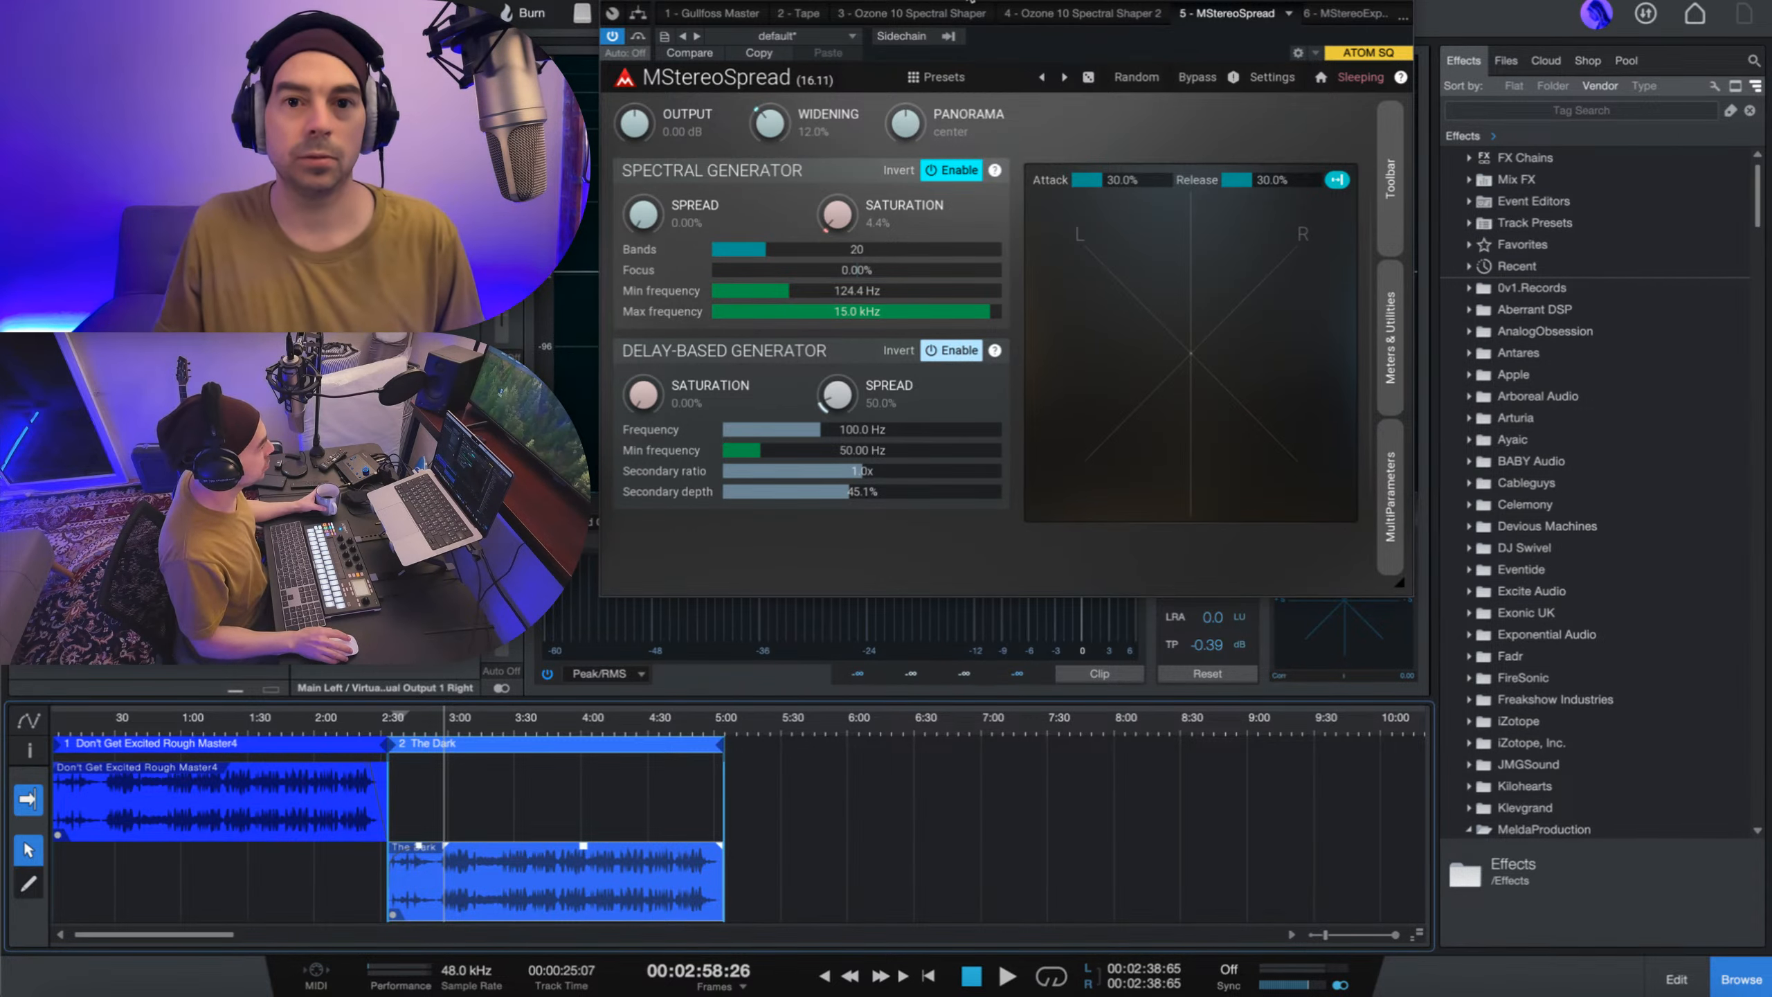
# - Play The Dark from about 2:38 and toggle MStereoSpread's bypass to compare the sound with and without it
pyautogui.moveTo(971, 1); pyautogui.dragTo(949, 40)
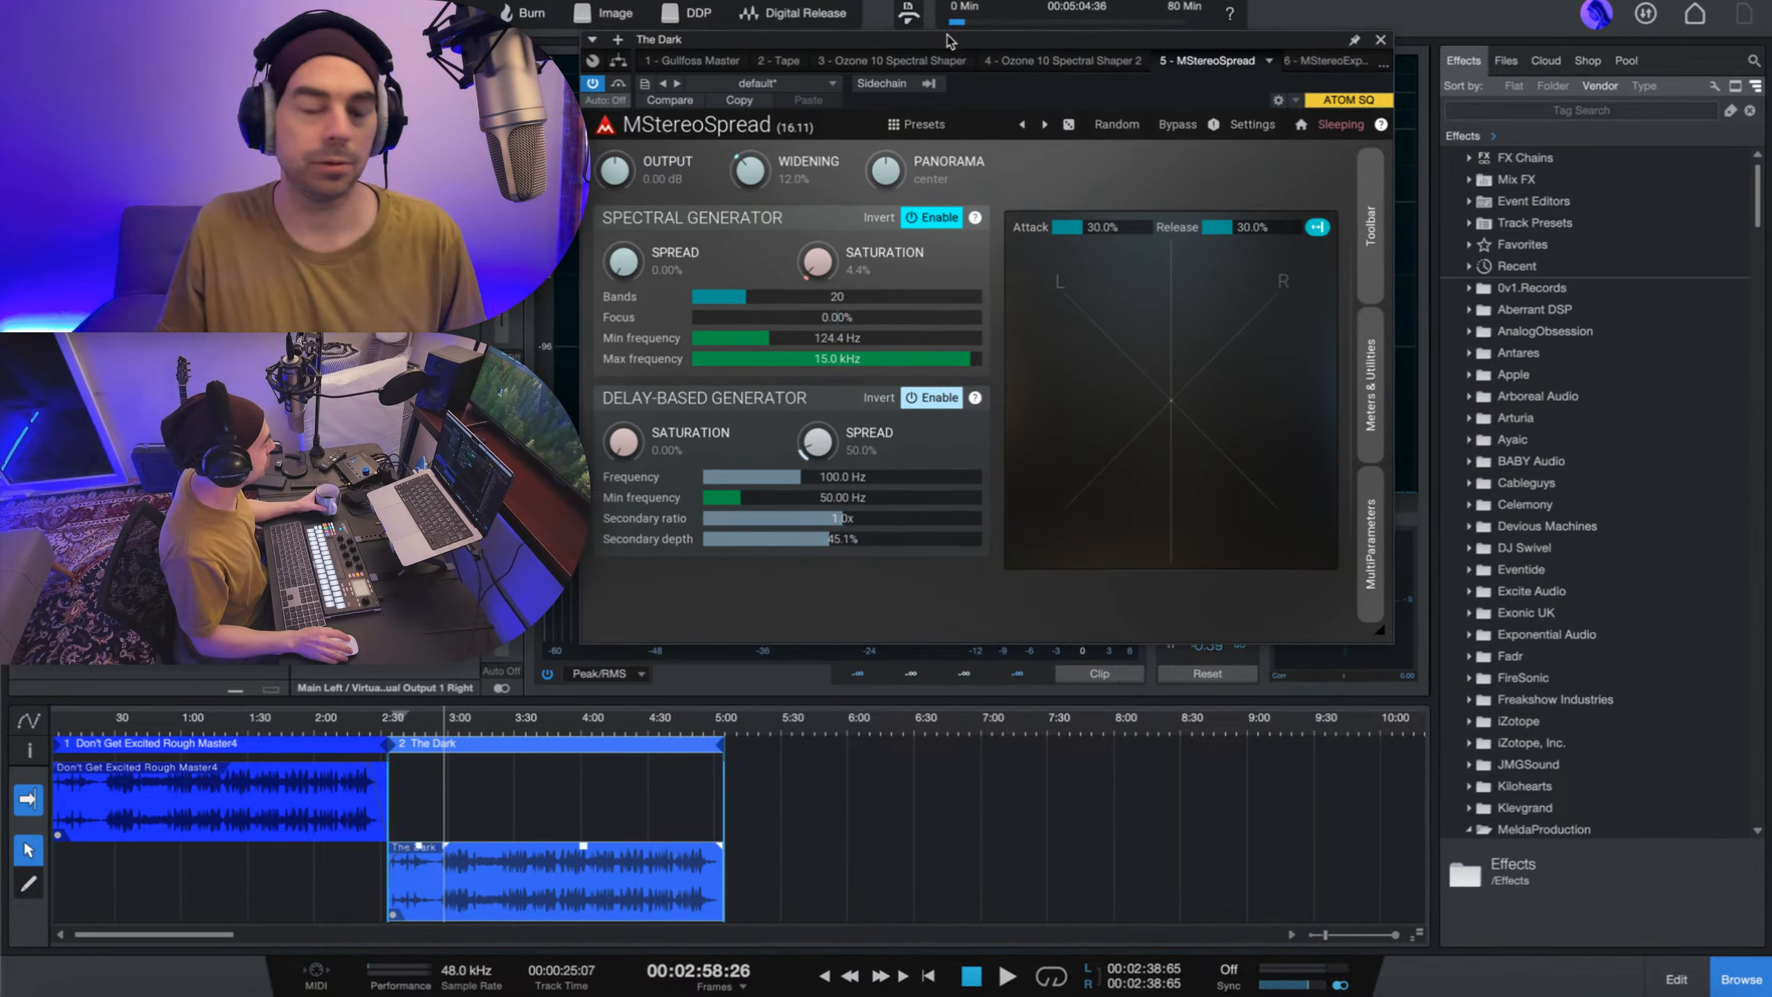
pyautogui.click(400, 728)
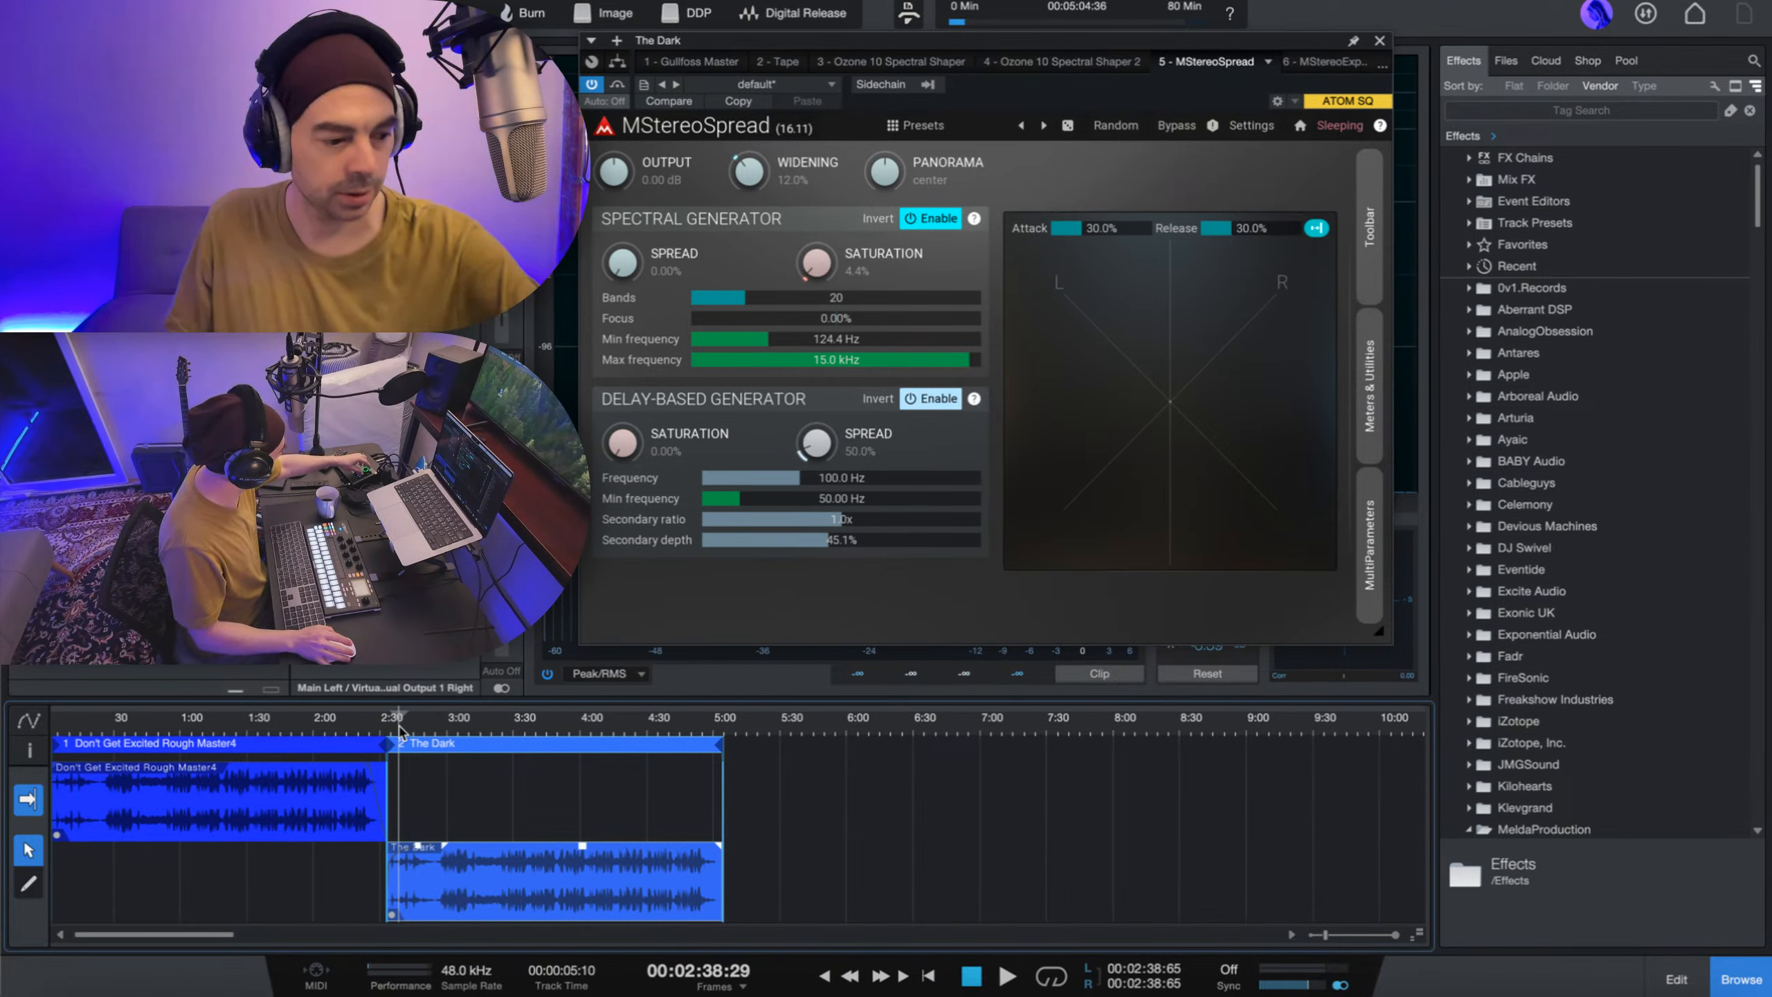
pyautogui.press('space')
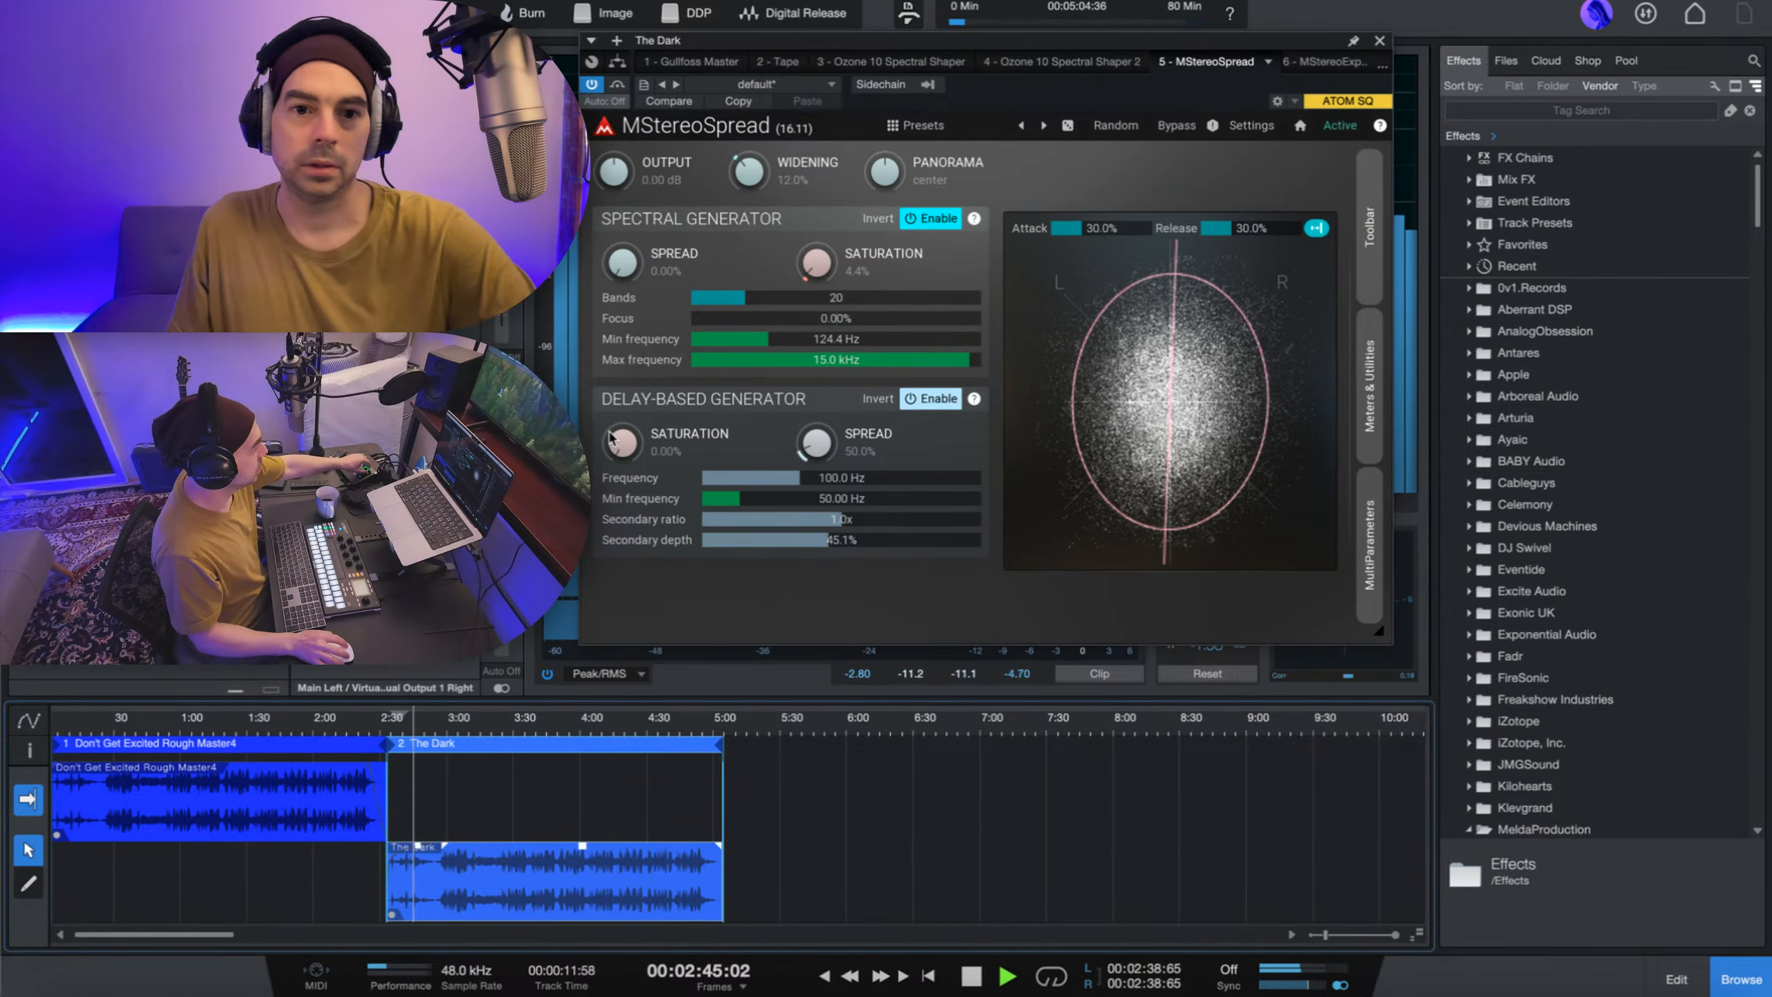
pyautogui.click(617, 84)
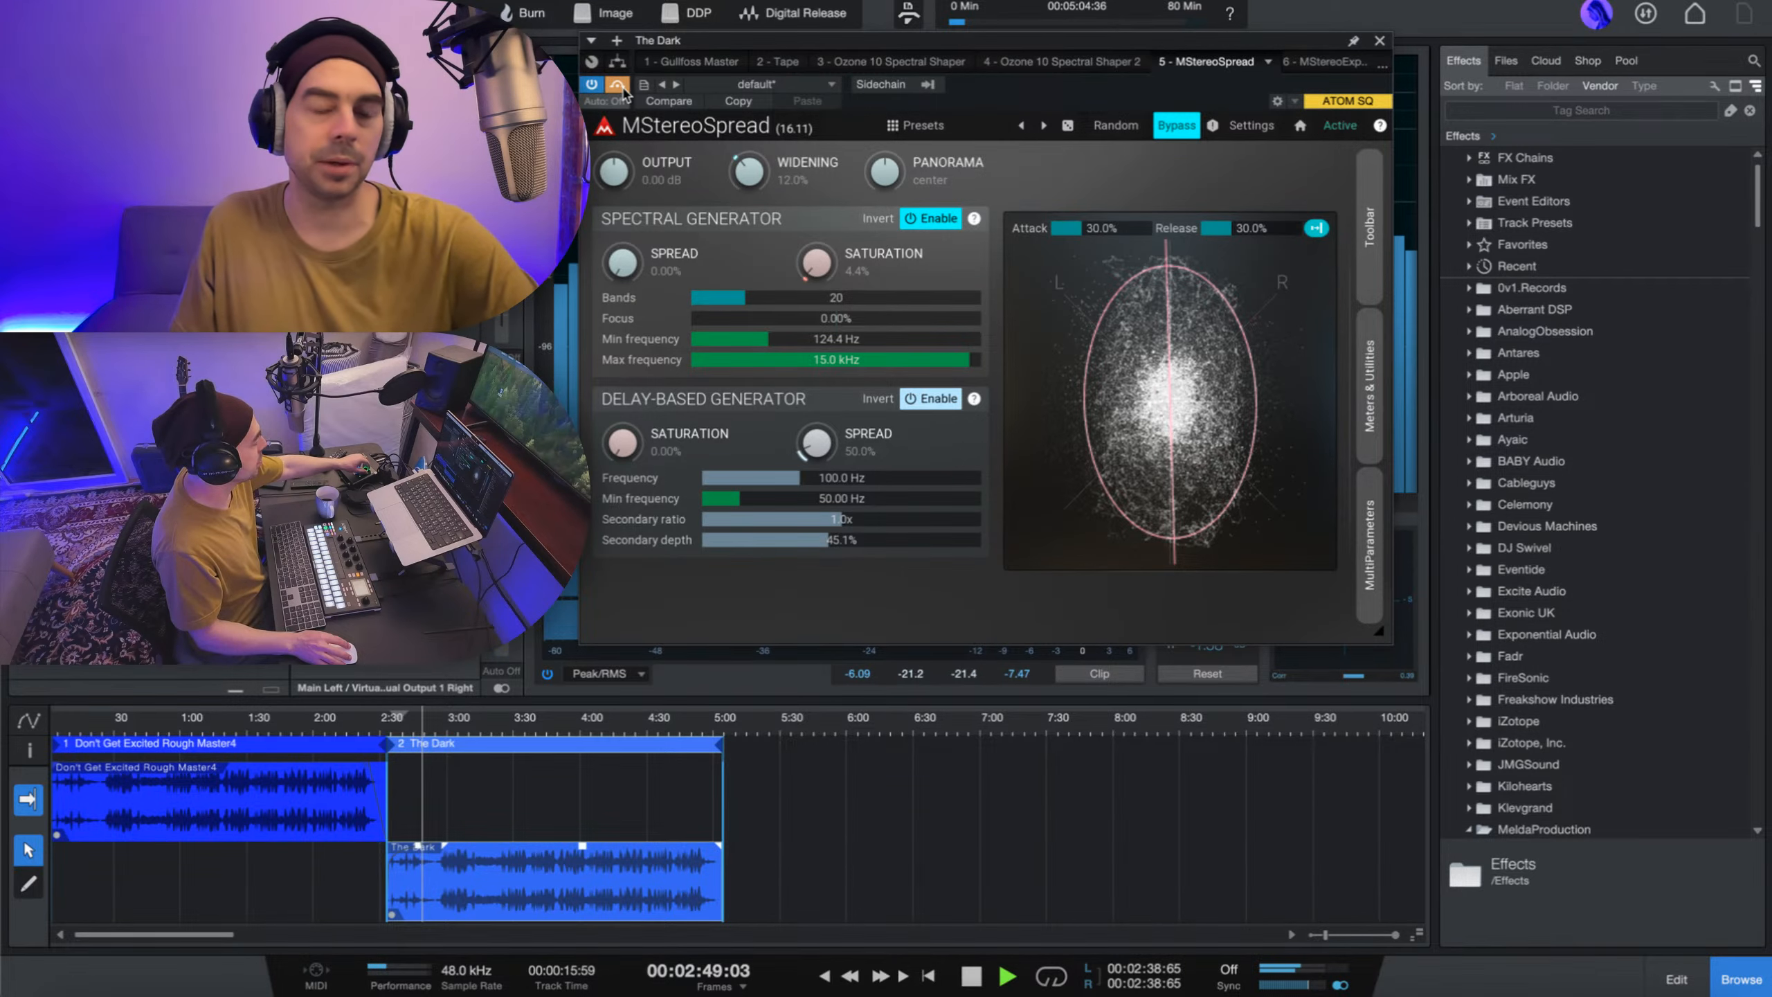
pyautogui.click(620, 87)
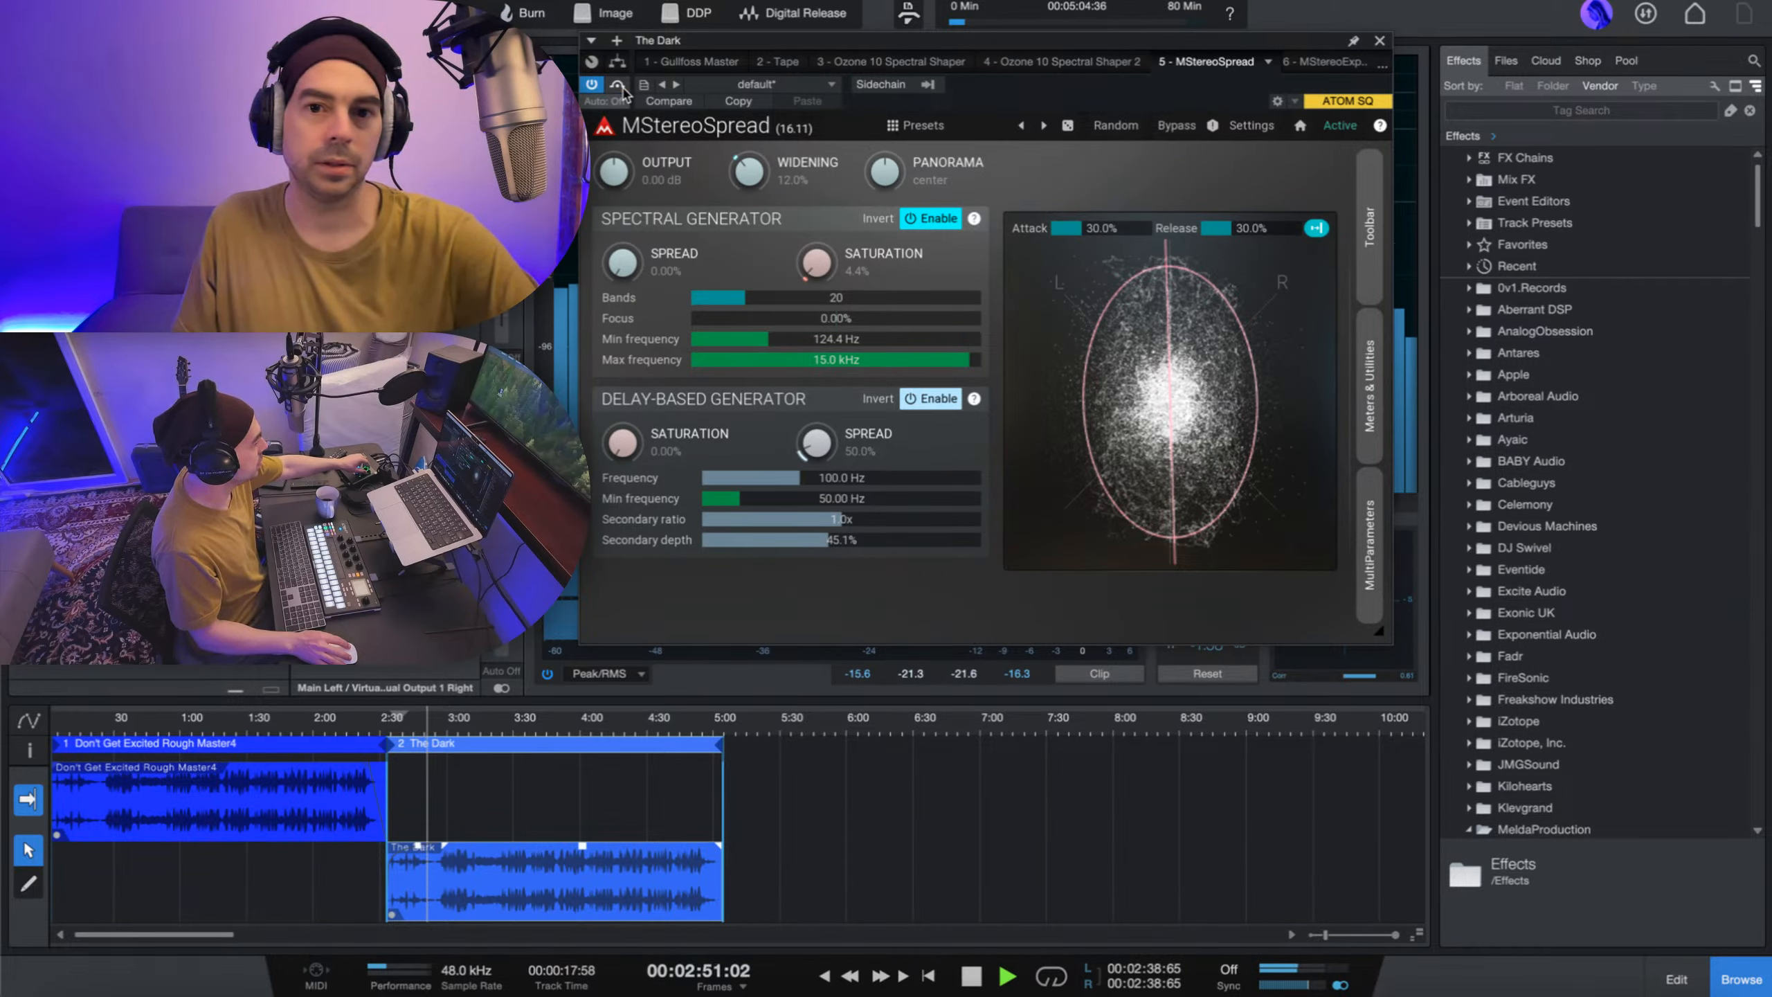
pyautogui.click(619, 86)
pyautogui.click(619, 86)
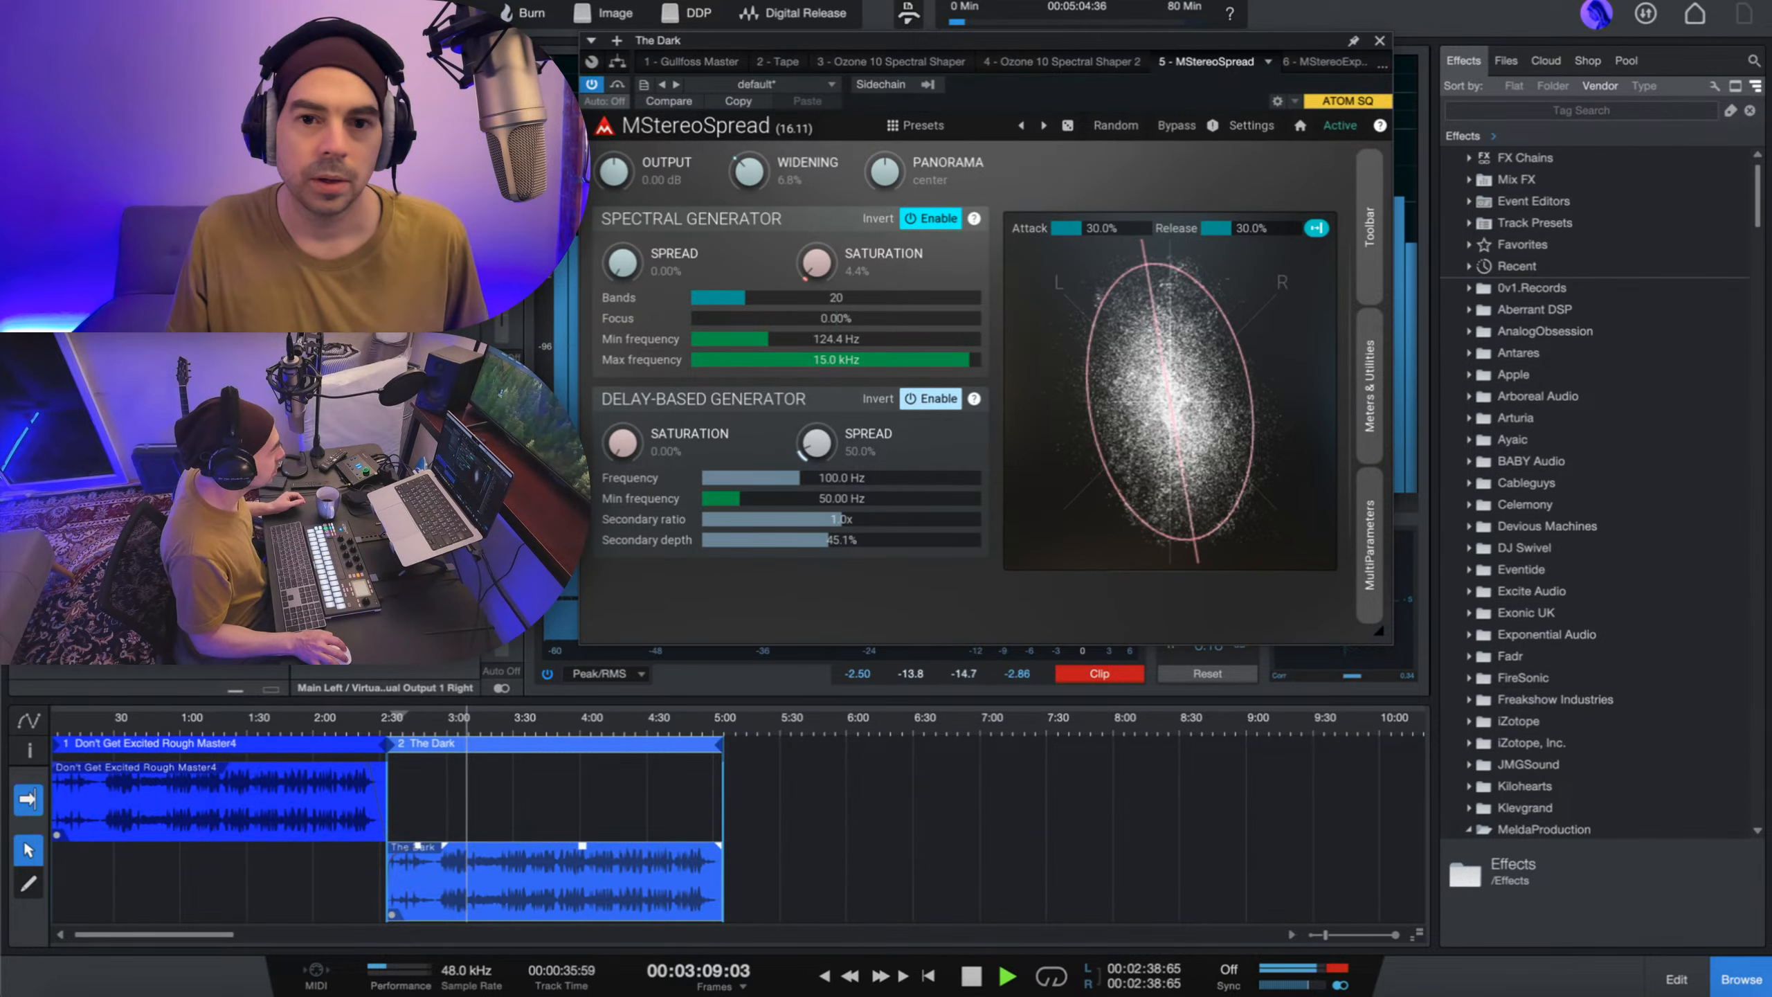
# - Set MStereoSpread's Widening to 0% by entering an exact value
pyautogui.click(782, 180)
pyautogui.click(728, 363)
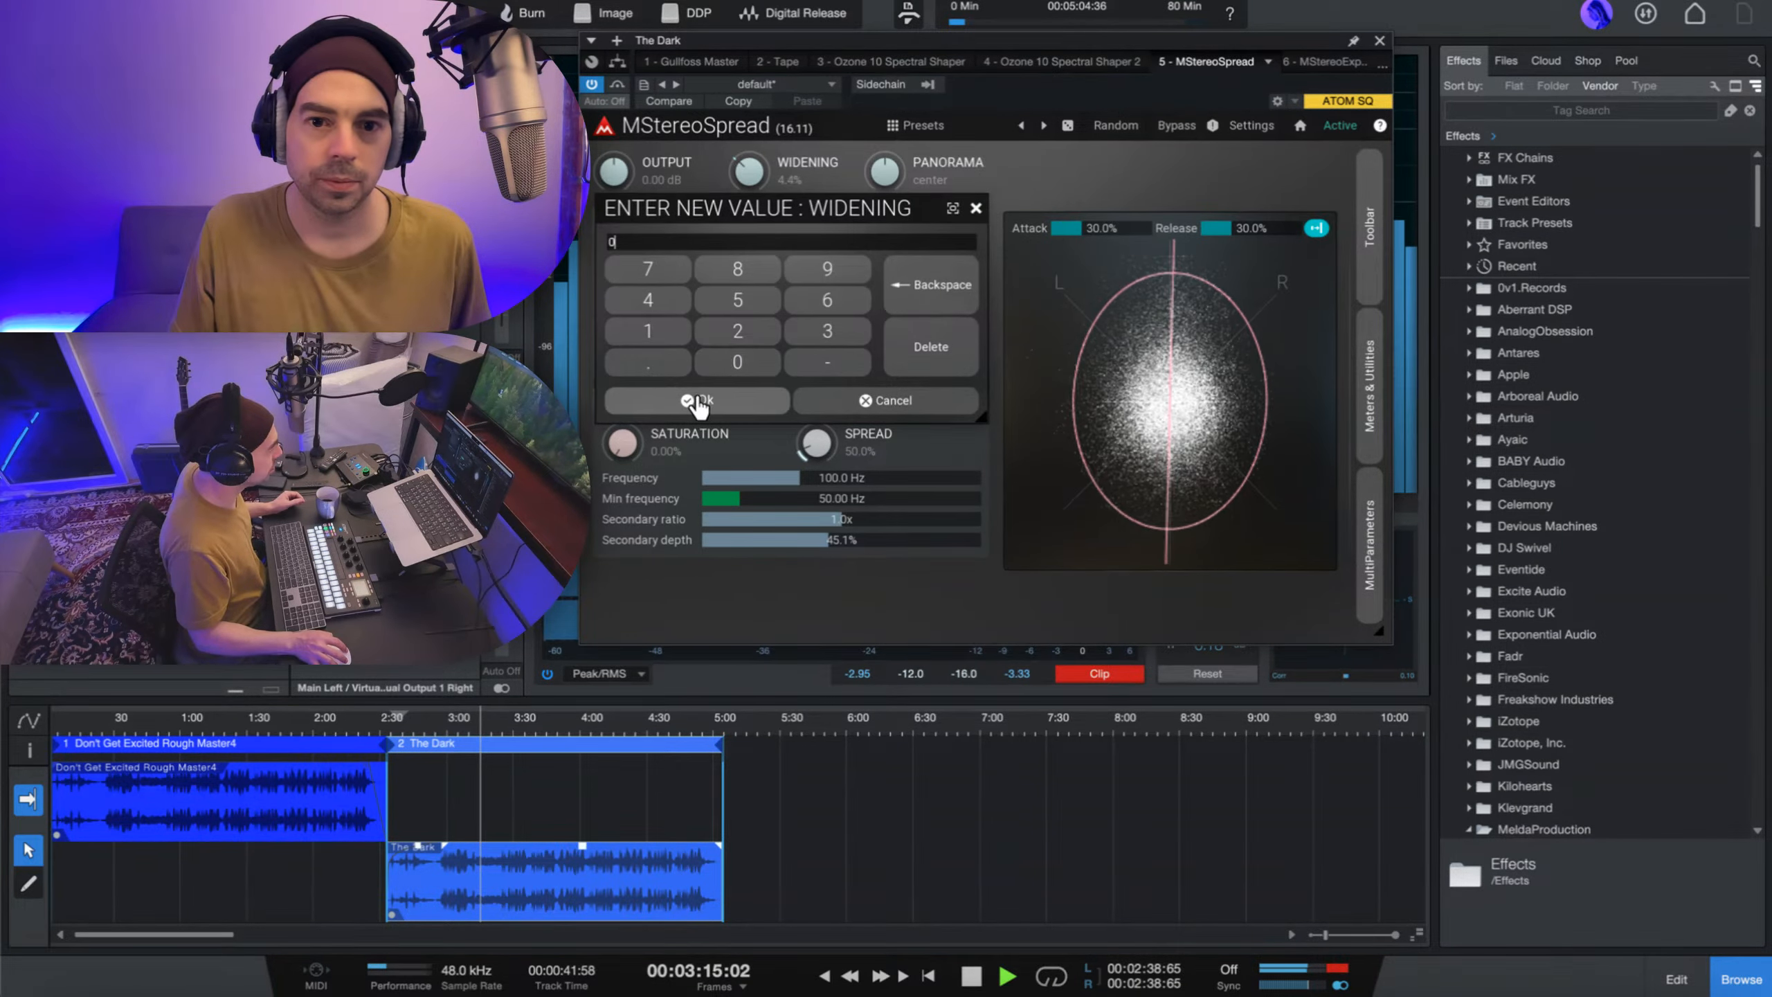
pyautogui.click(694, 399)
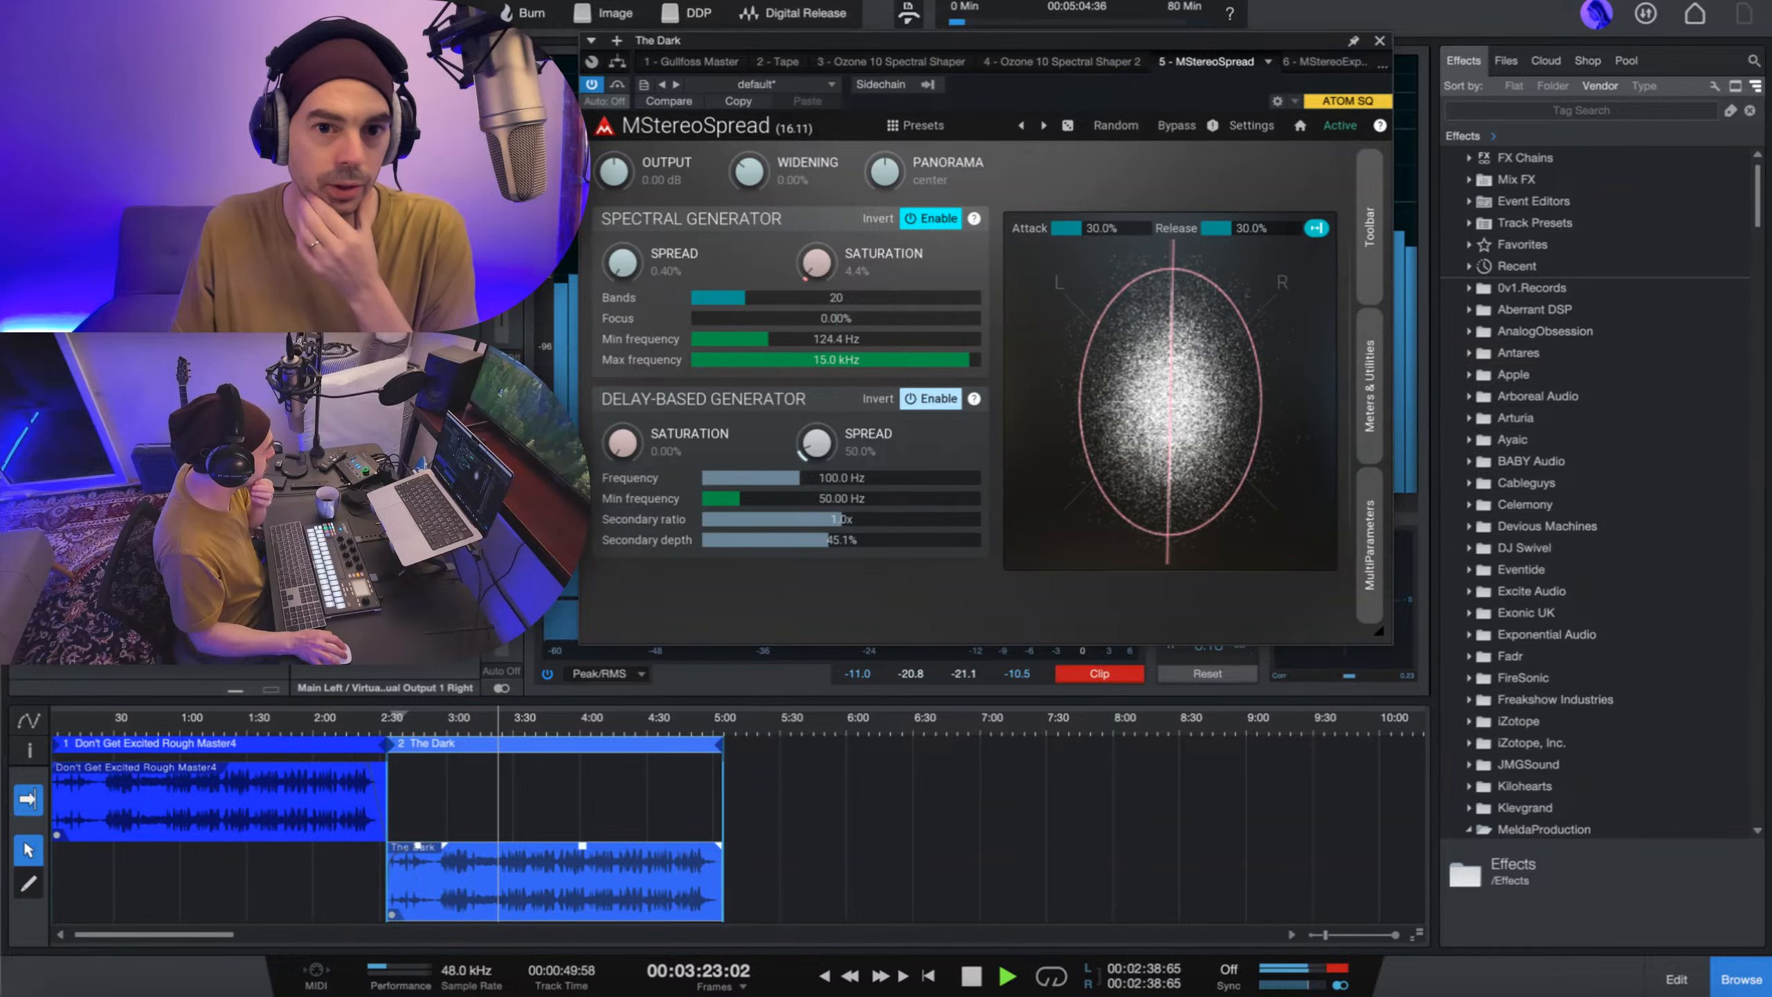
# - Adjust the spectral generator by ear to a Spread of 10.4% and a Saturation of 14.0%
pyautogui.moveTo(620, 276)
pyautogui.mouseDown()
pyautogui.moveTo(620, 228)
pyautogui.moveTo(620, 248)
pyautogui.mouseUp()
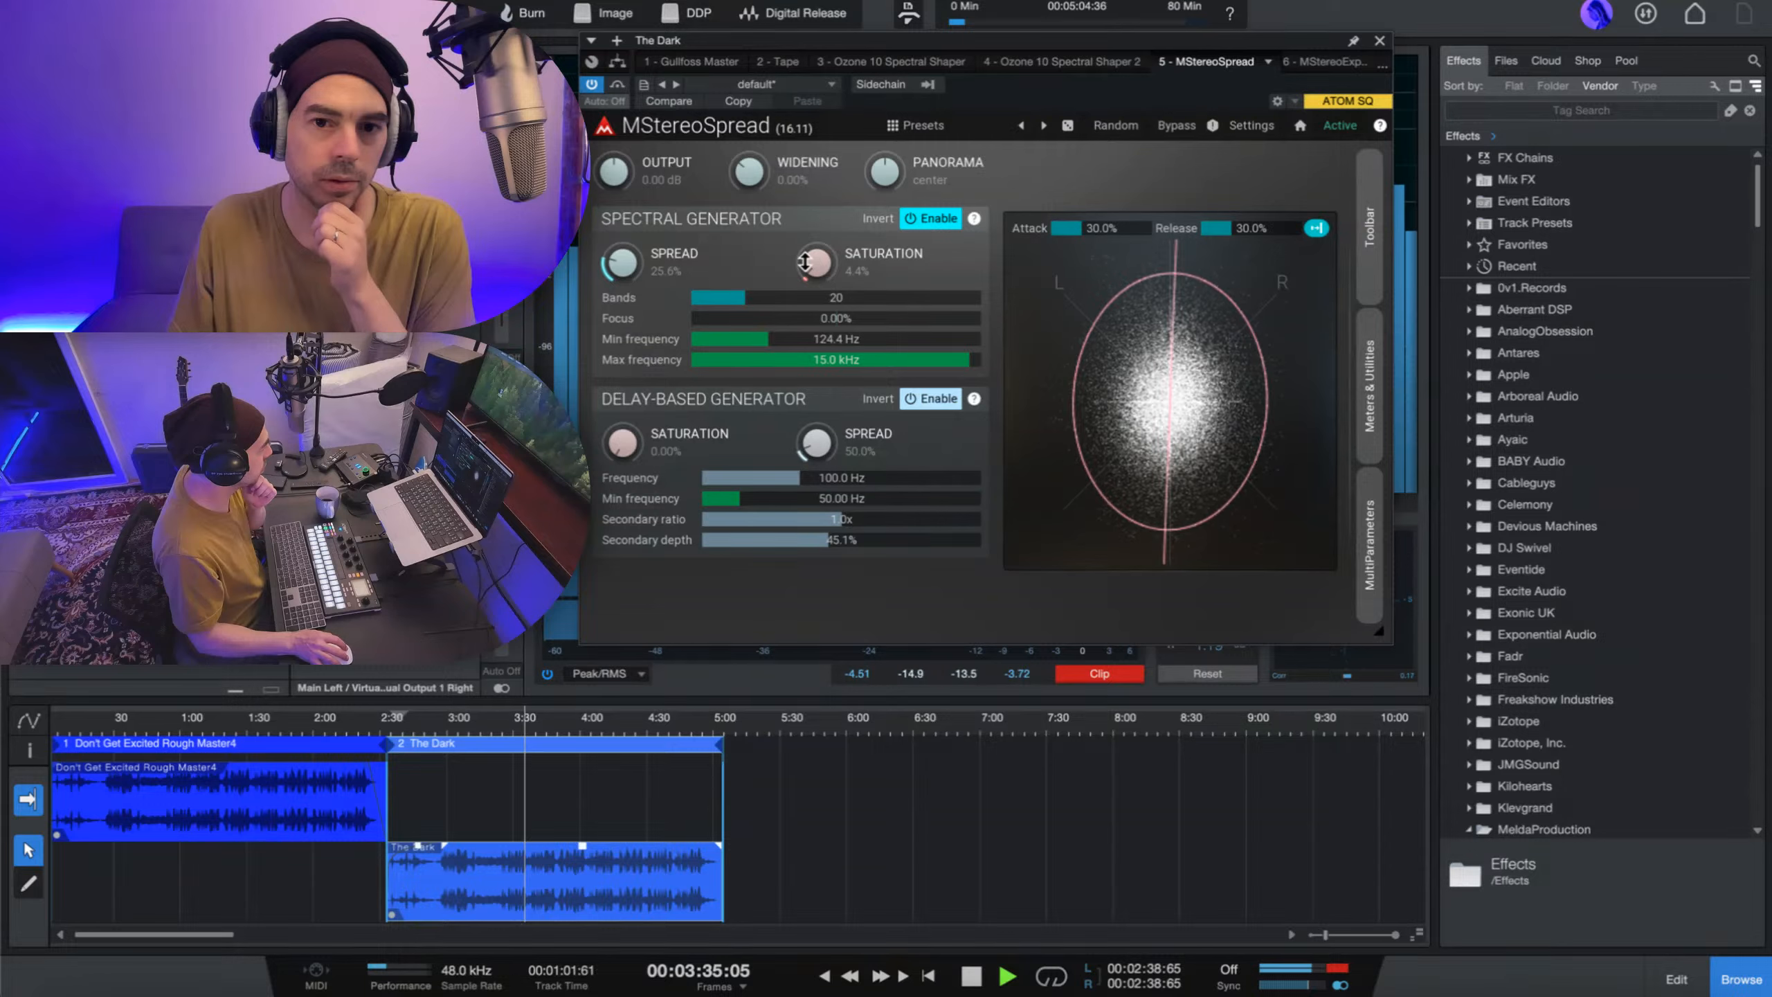
pyautogui.moveTo(811, 264); pyautogui.dragTo(815, 276)
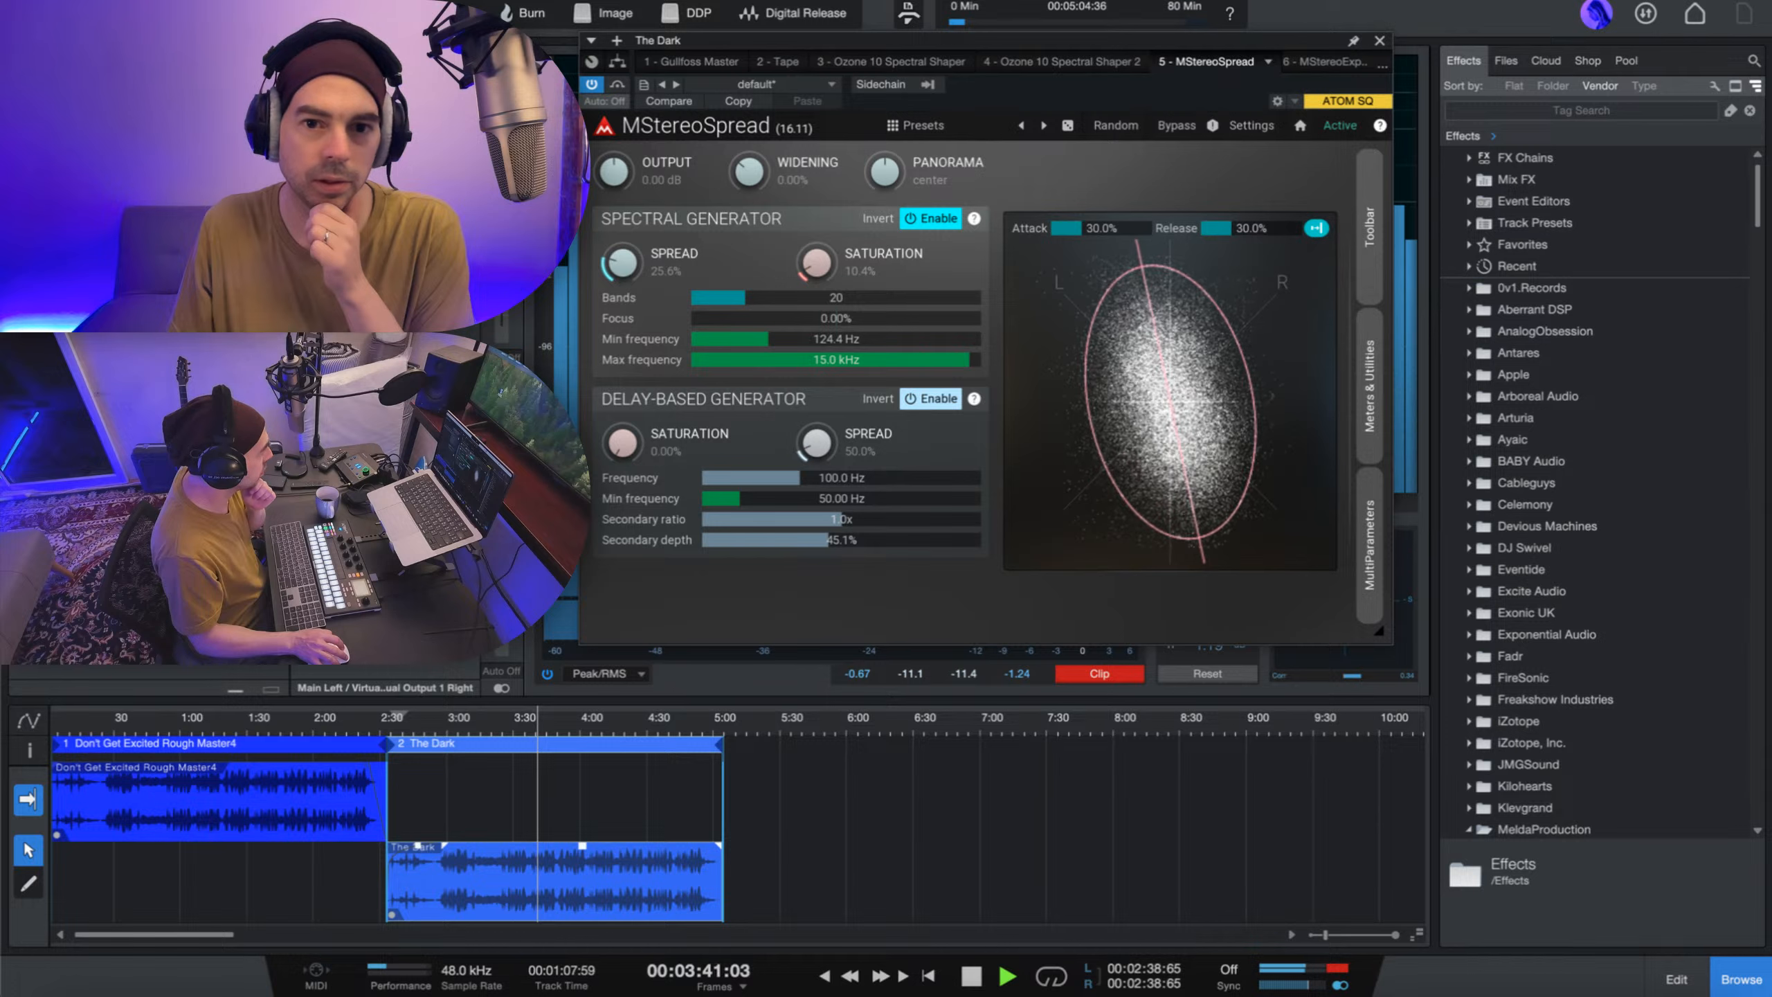
pyautogui.moveTo(815, 262); pyautogui.dragTo(817, 265)
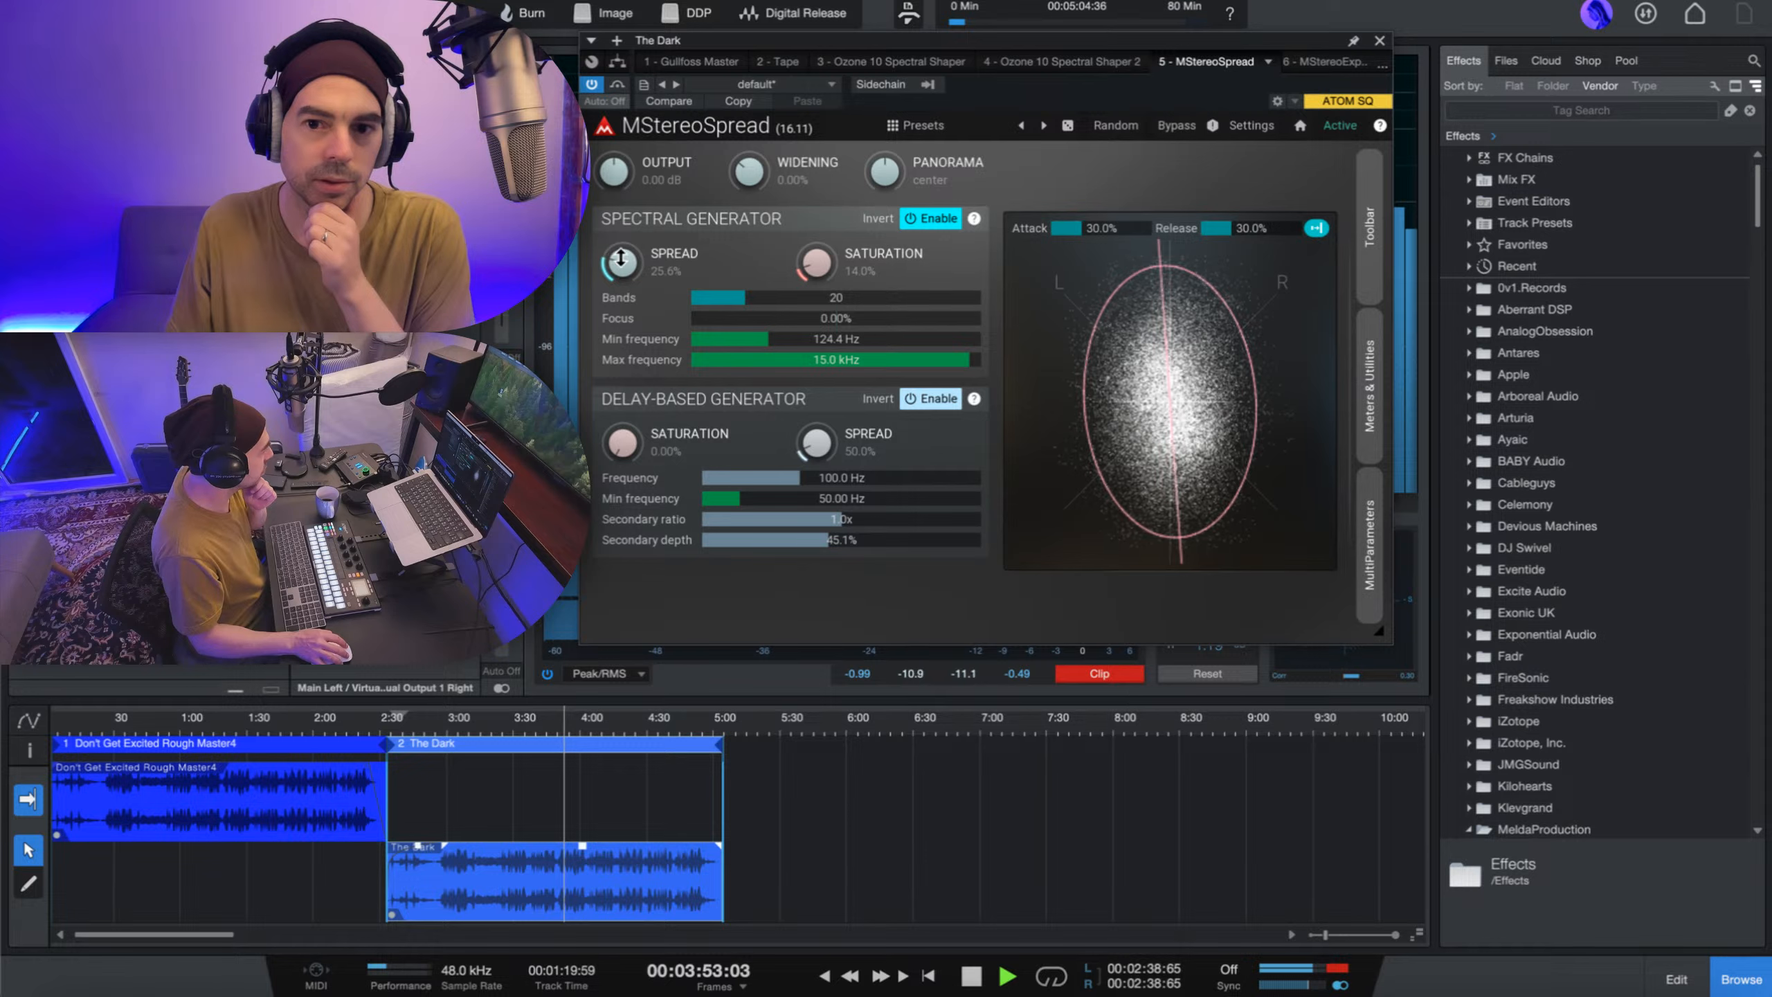
pyautogui.moveTo(620, 260)
pyautogui.mouseDown()
pyautogui.moveTo(620, 307)
pyautogui.moveTo(621, 286)
pyautogui.mouseUp()
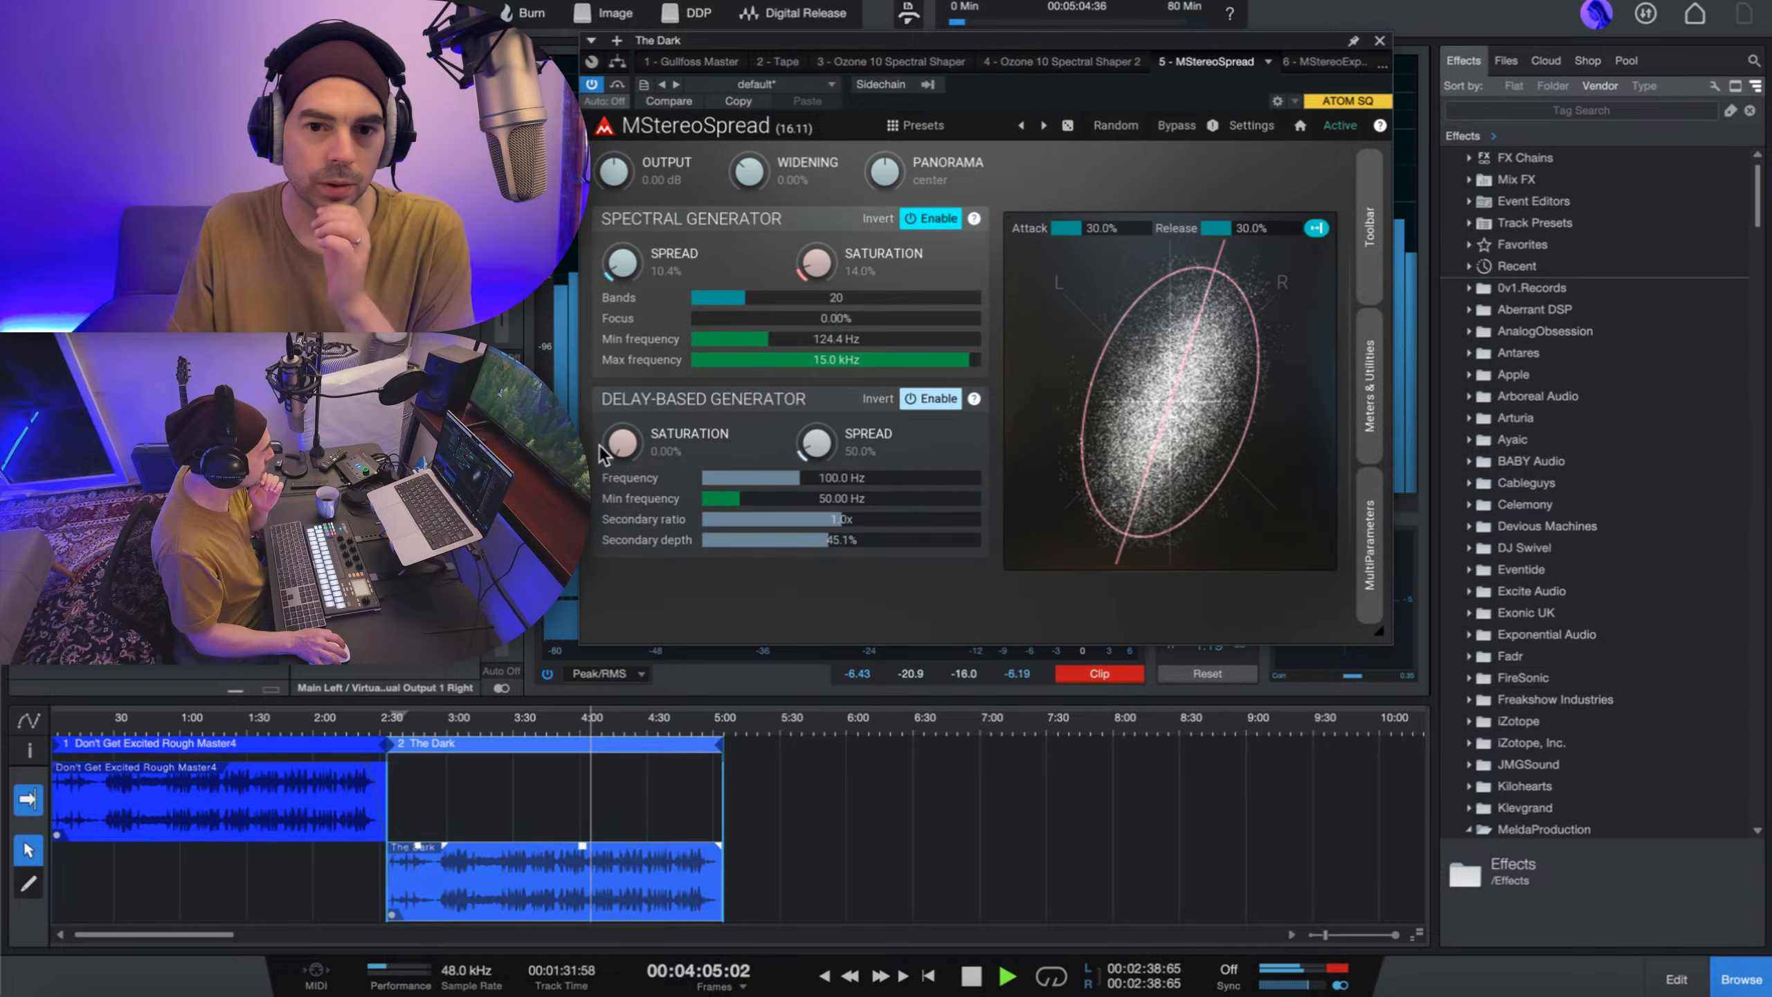
# - Try the delay-based generator's Saturation at up to 69.6%, return it to 0%, and lower its Spread to 0%
pyautogui.moveTo(622, 441); pyautogui.dragTo(621, 417)
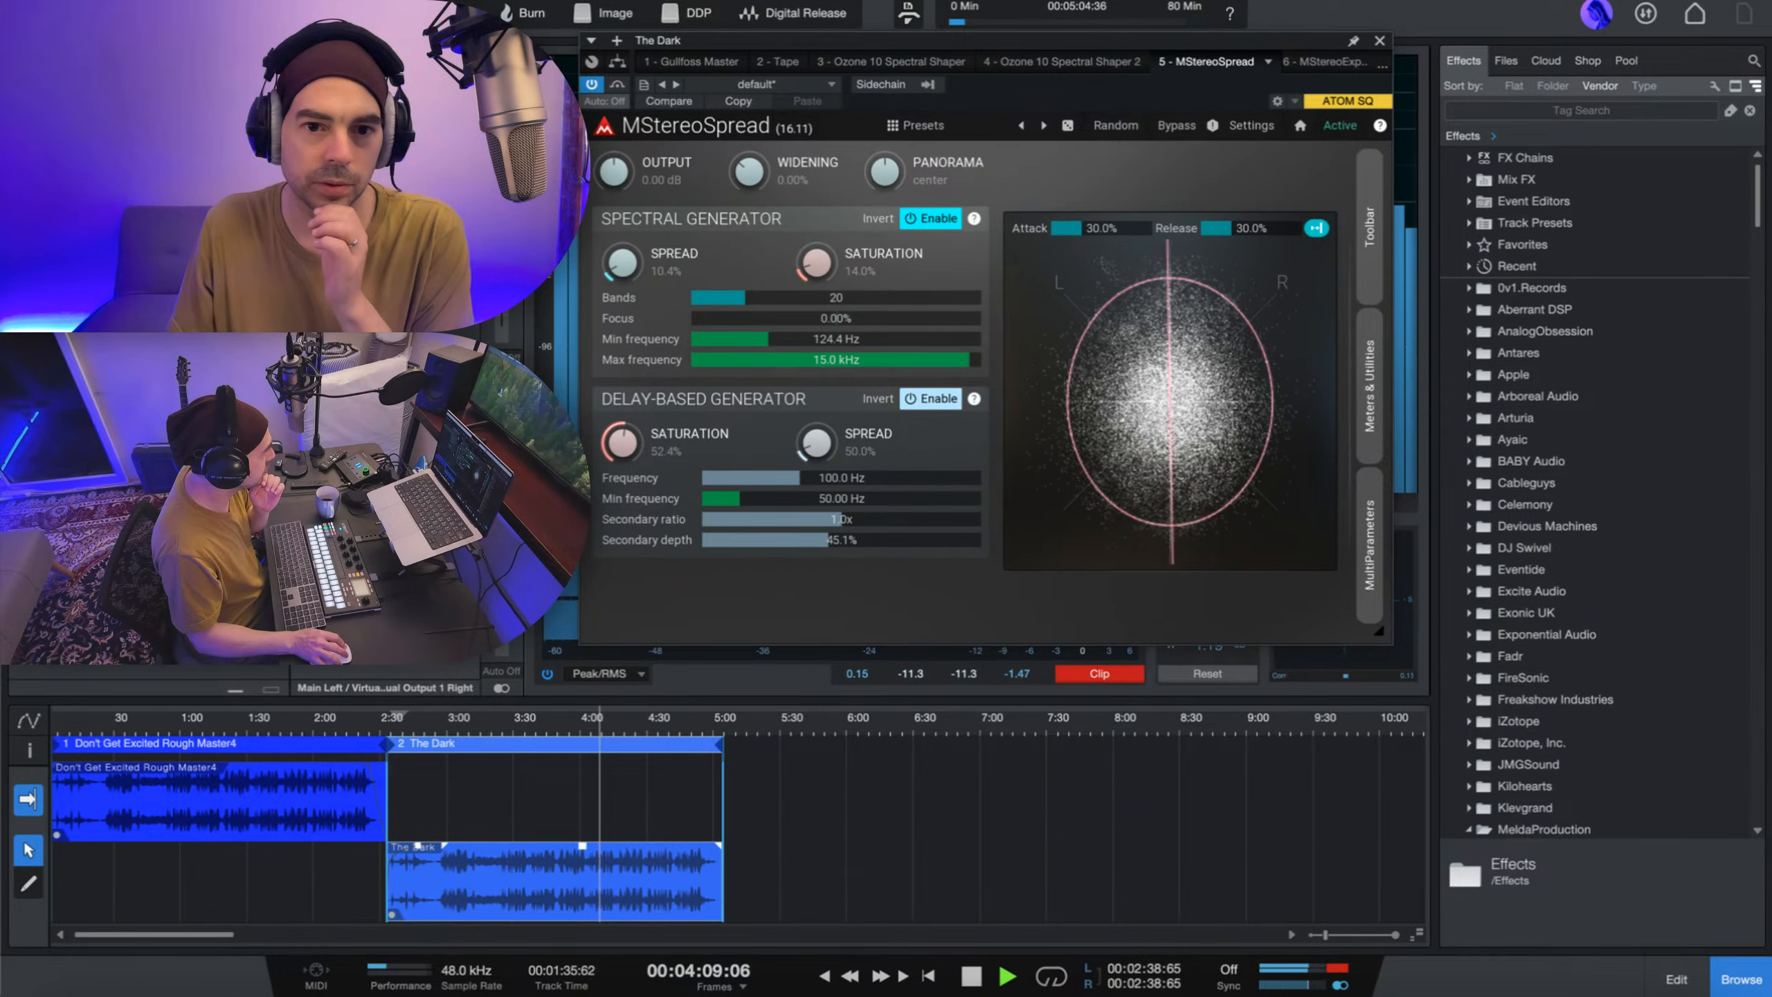
pyautogui.moveTo(622, 418); pyautogui.dragTo(622, 415)
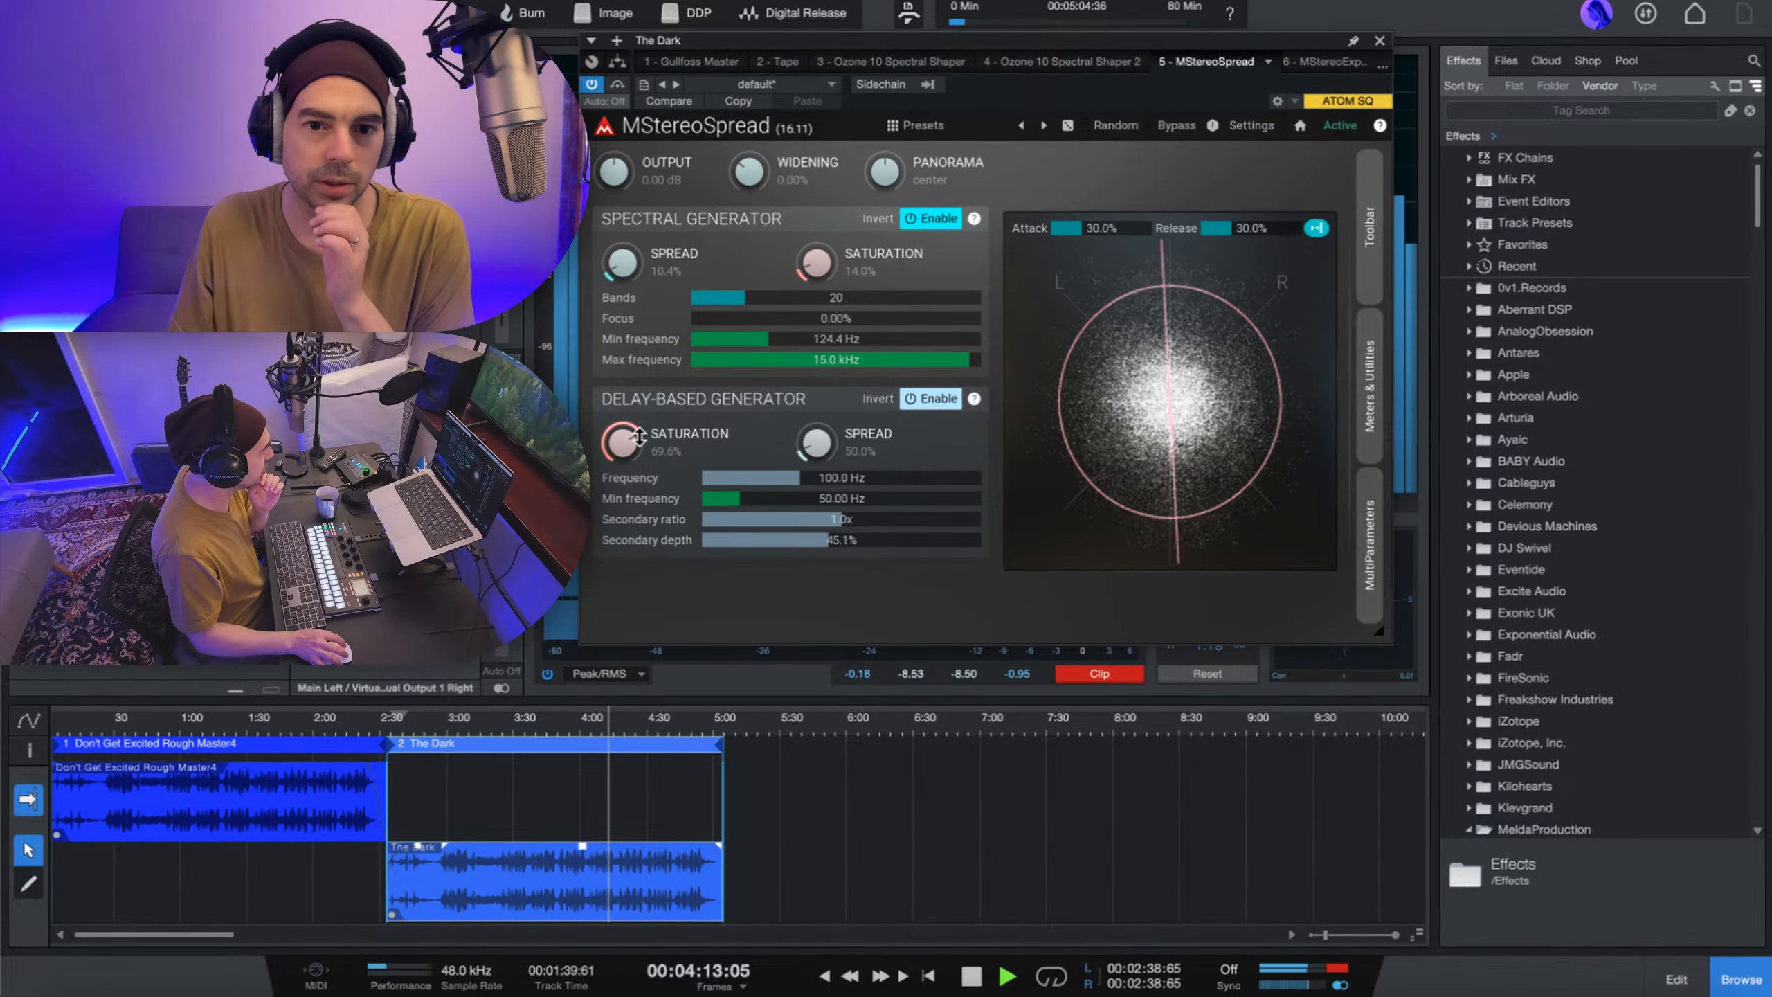
pyautogui.moveTo(622, 441); pyautogui.dragTo(621, 462)
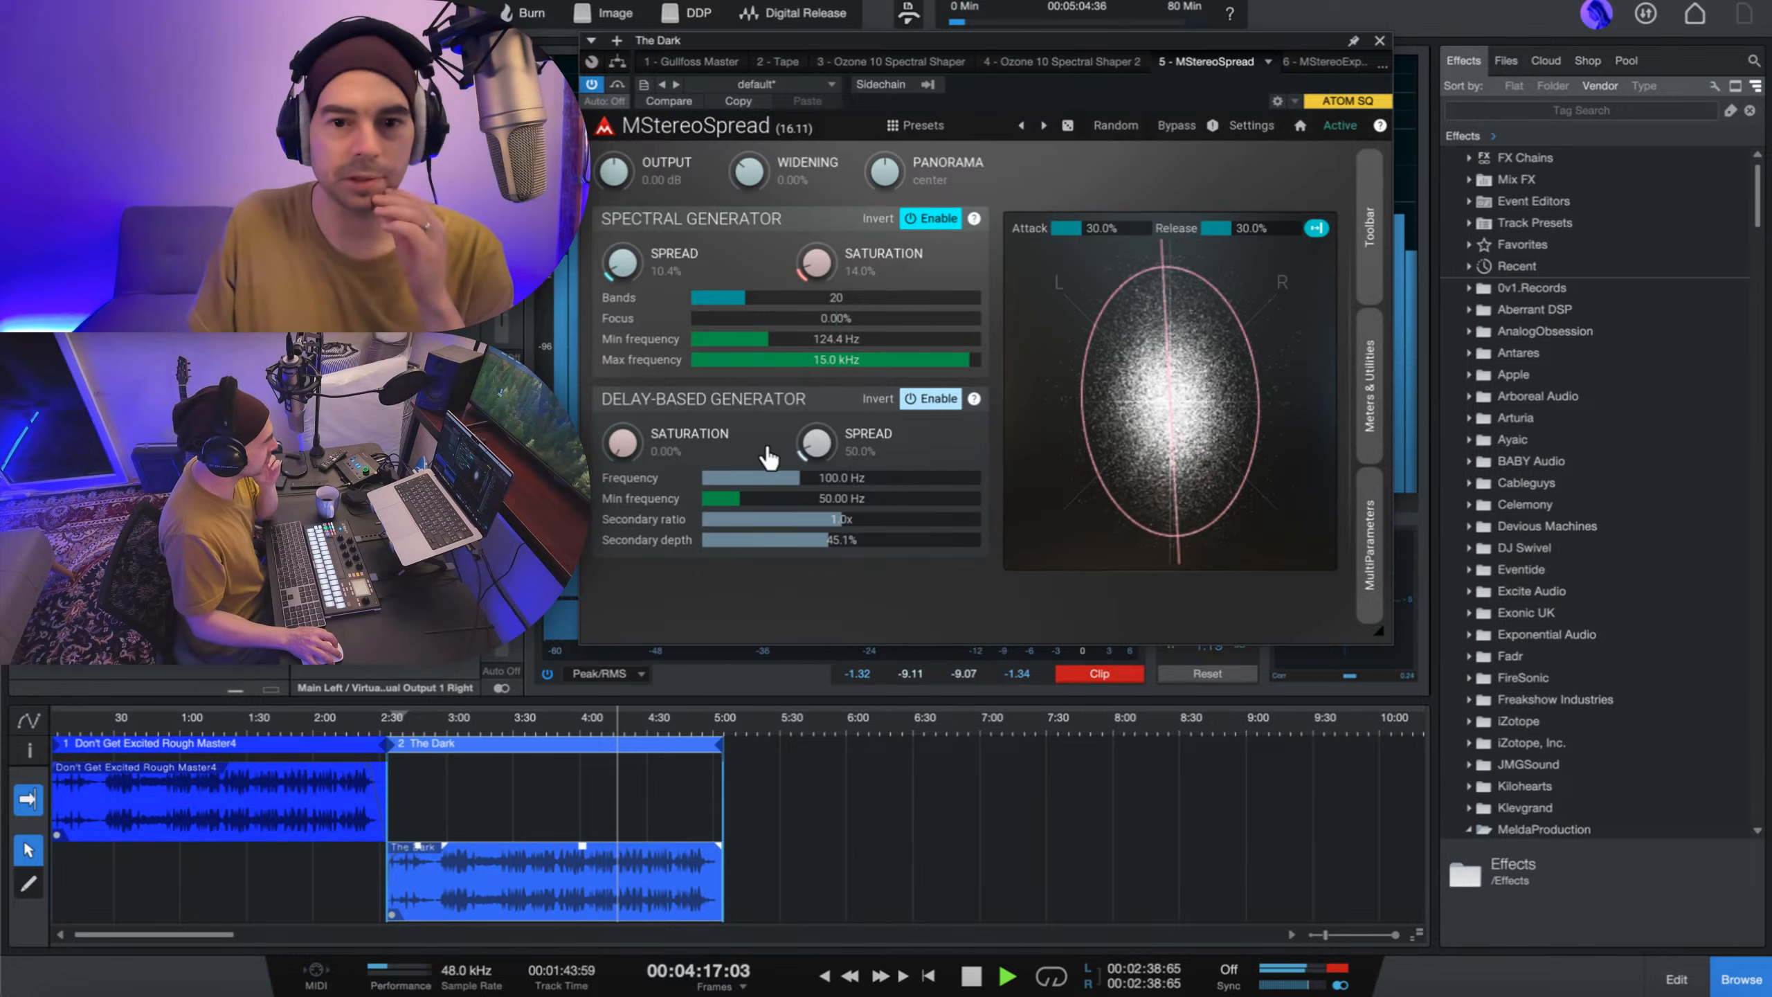
pyautogui.moveTo(816, 442); pyautogui.dragTo(816, 462)
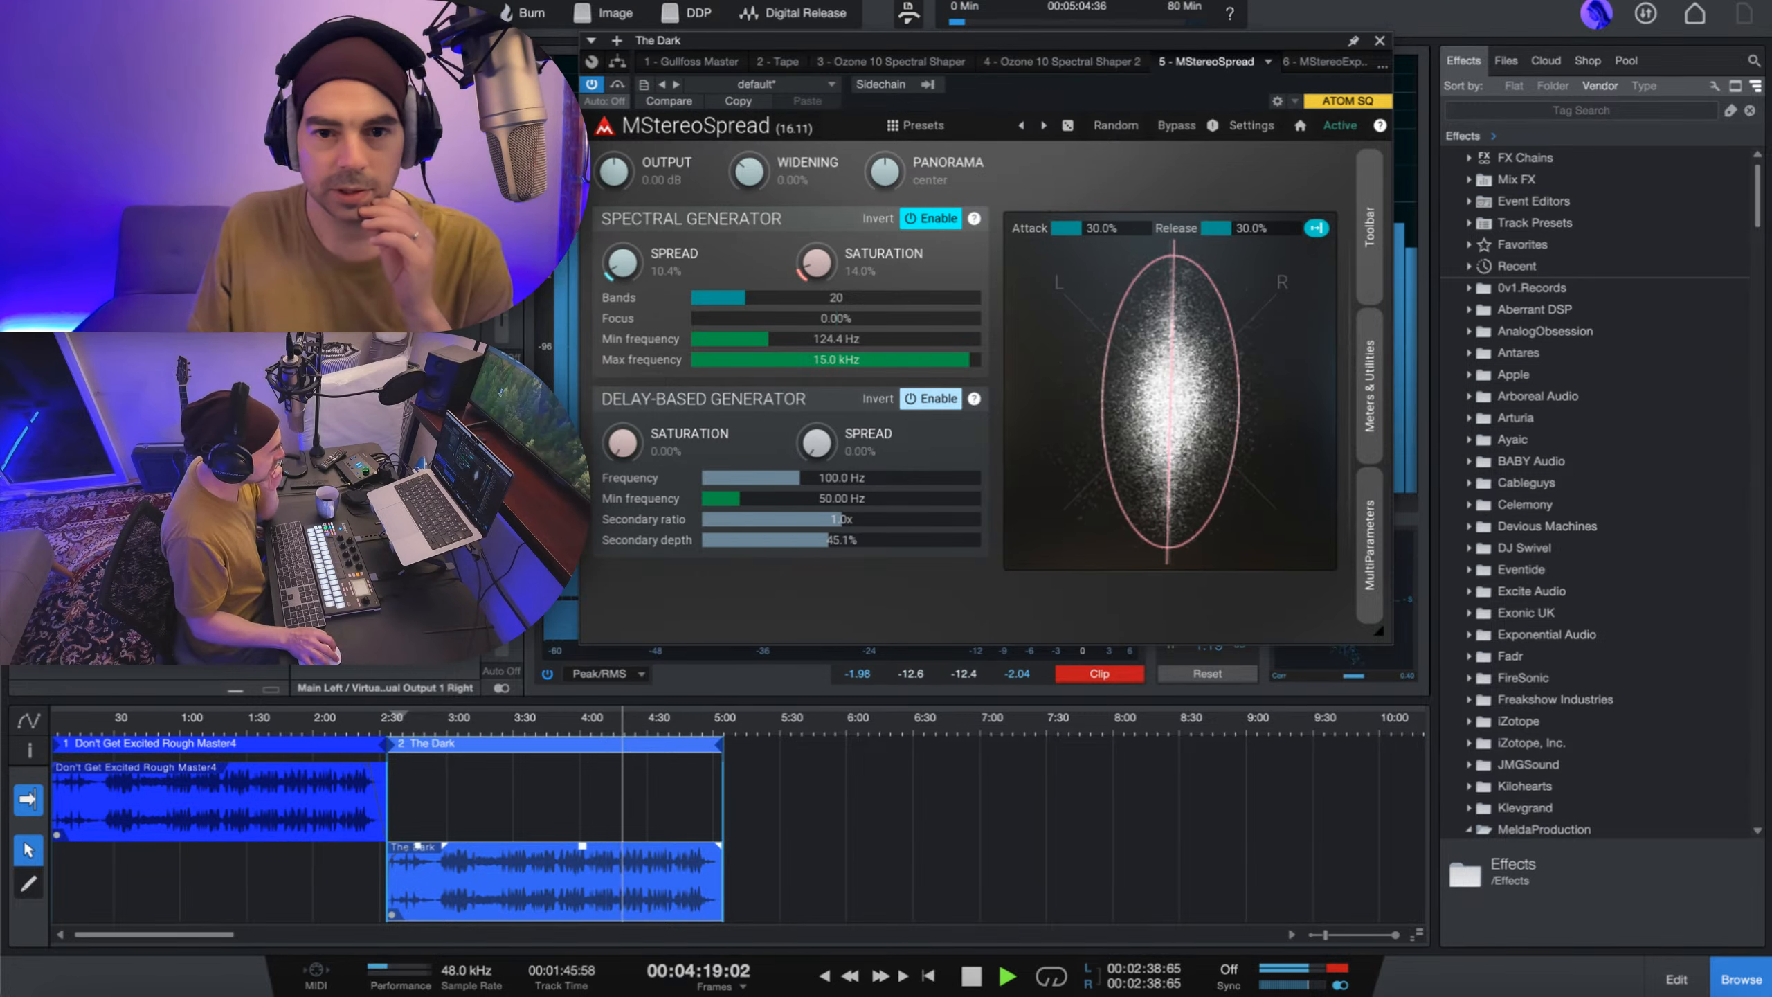
# - Compare MStereoSpread bypassed and active, before and after raising the delay-based generator's Spread to 20.8%
pyautogui.click(619, 85)
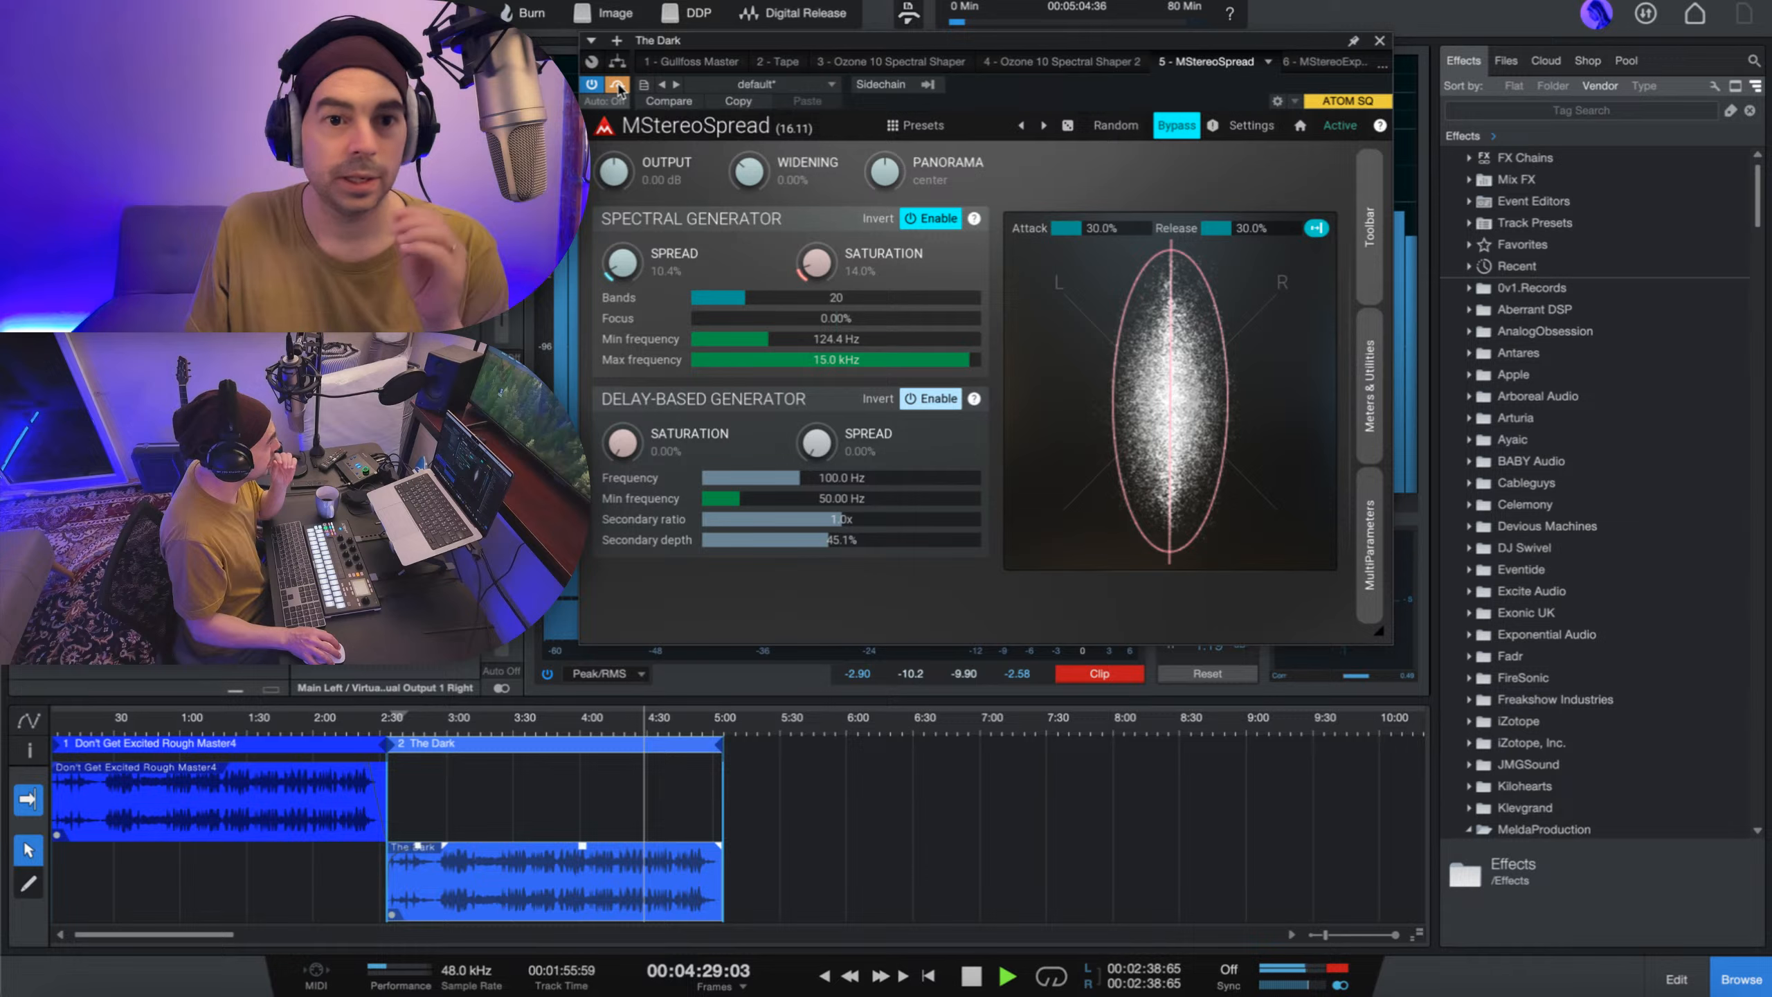
pyautogui.click(618, 85)
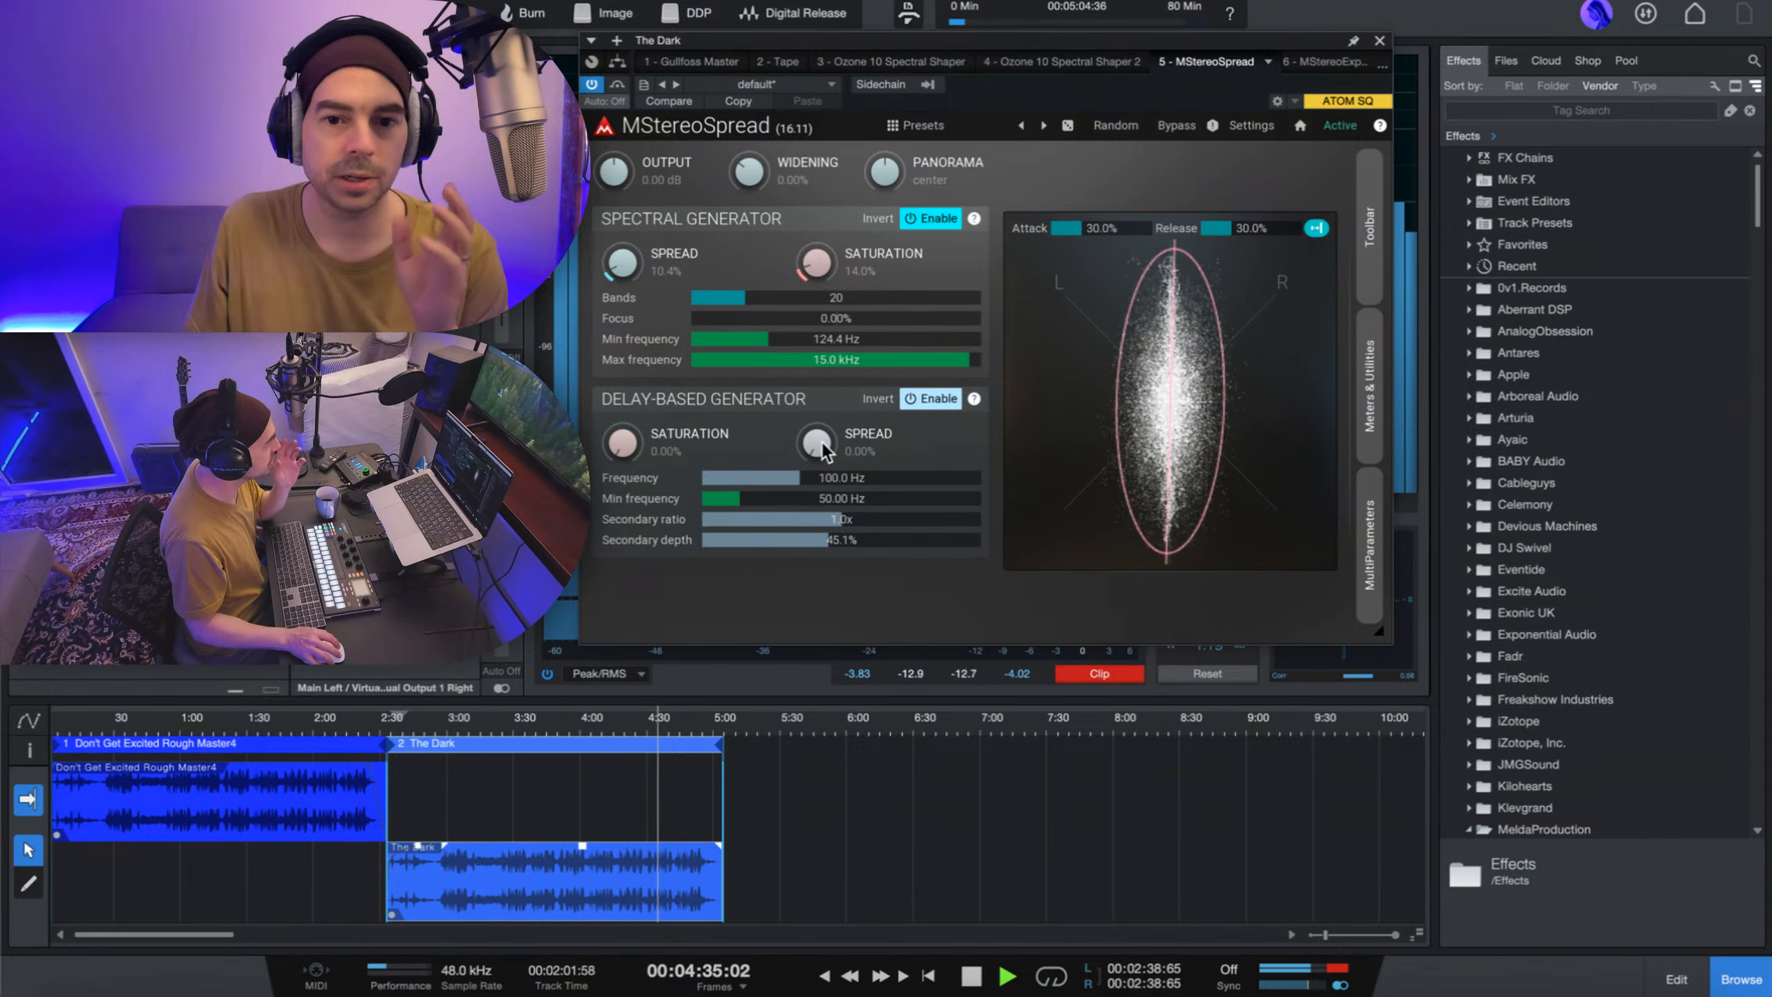
pyautogui.moveTo(826, 450); pyautogui.dragTo(825, 428)
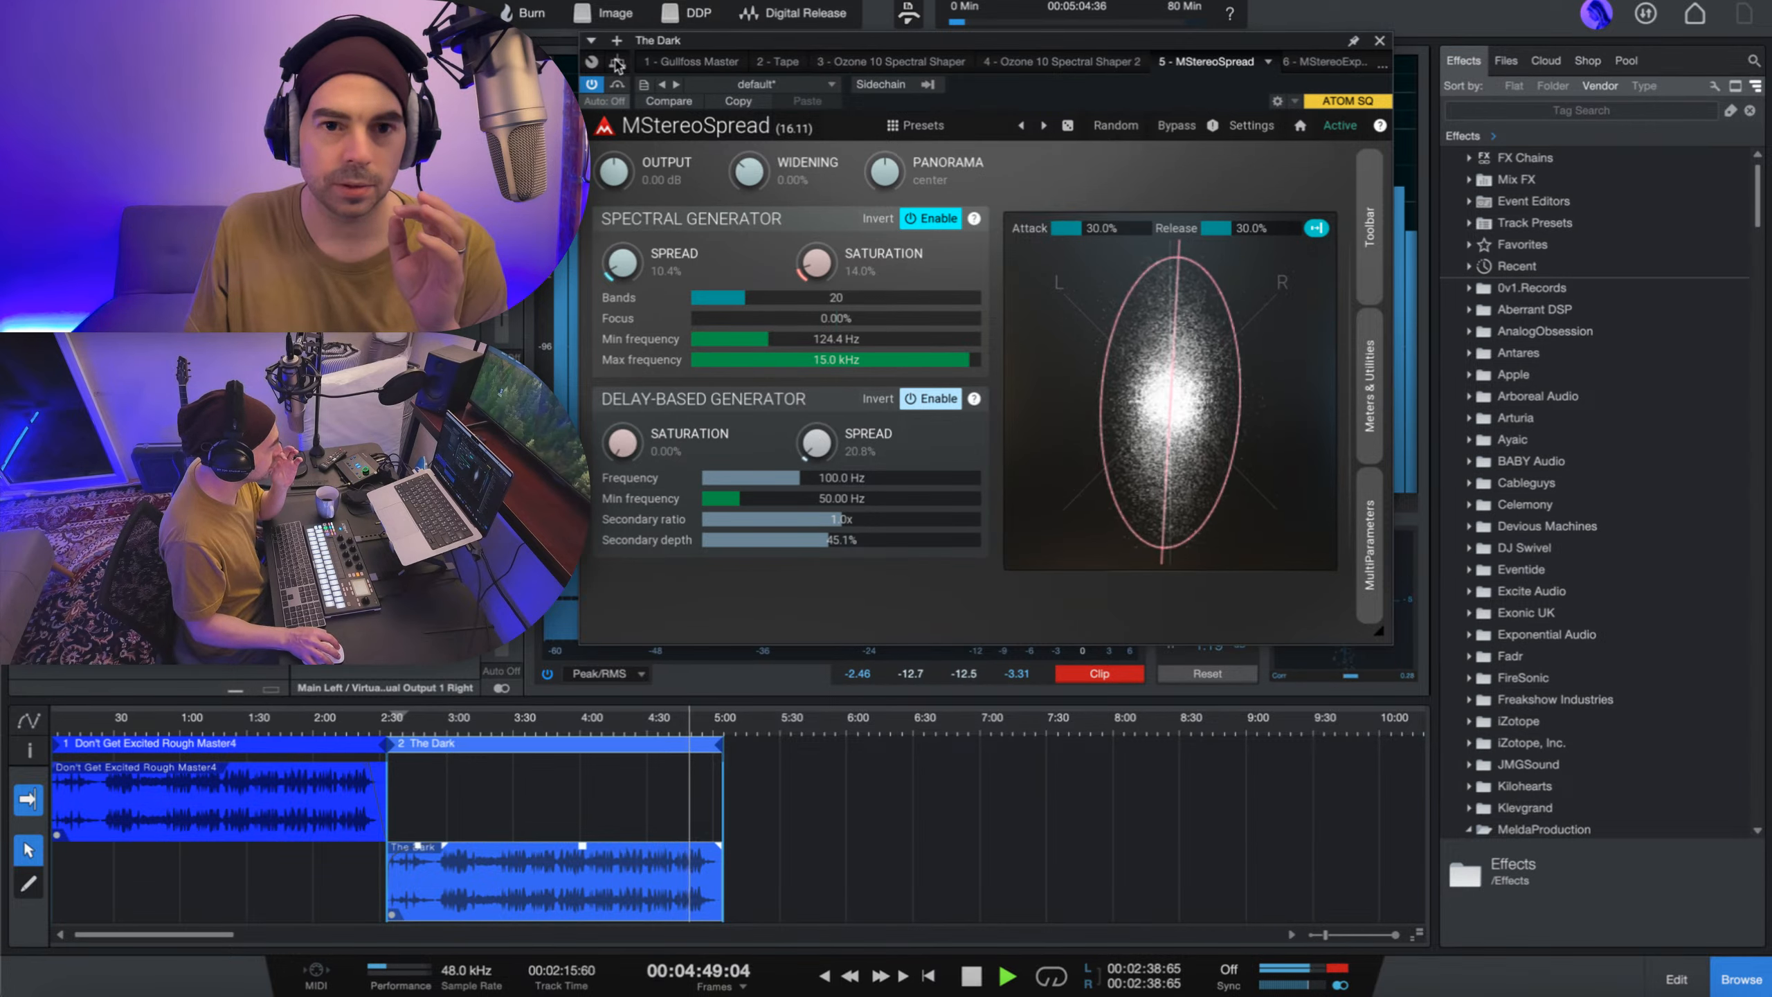
pyautogui.click(617, 85)
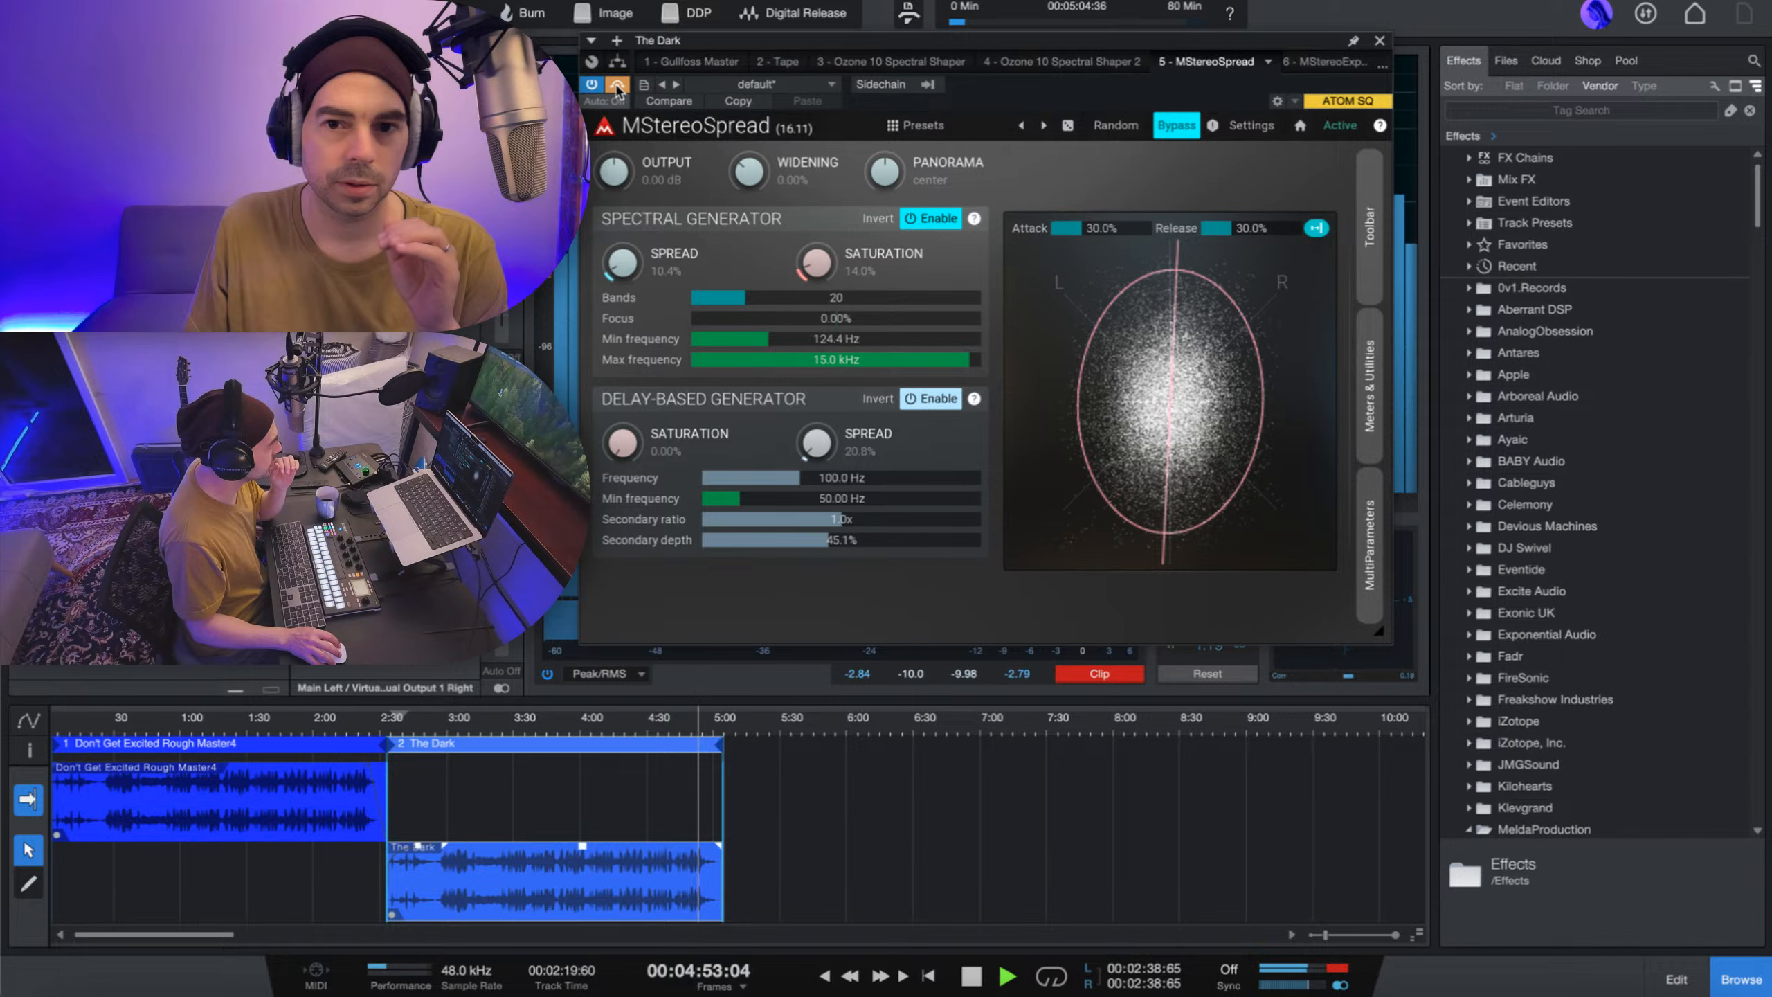
pyautogui.click(617, 86)
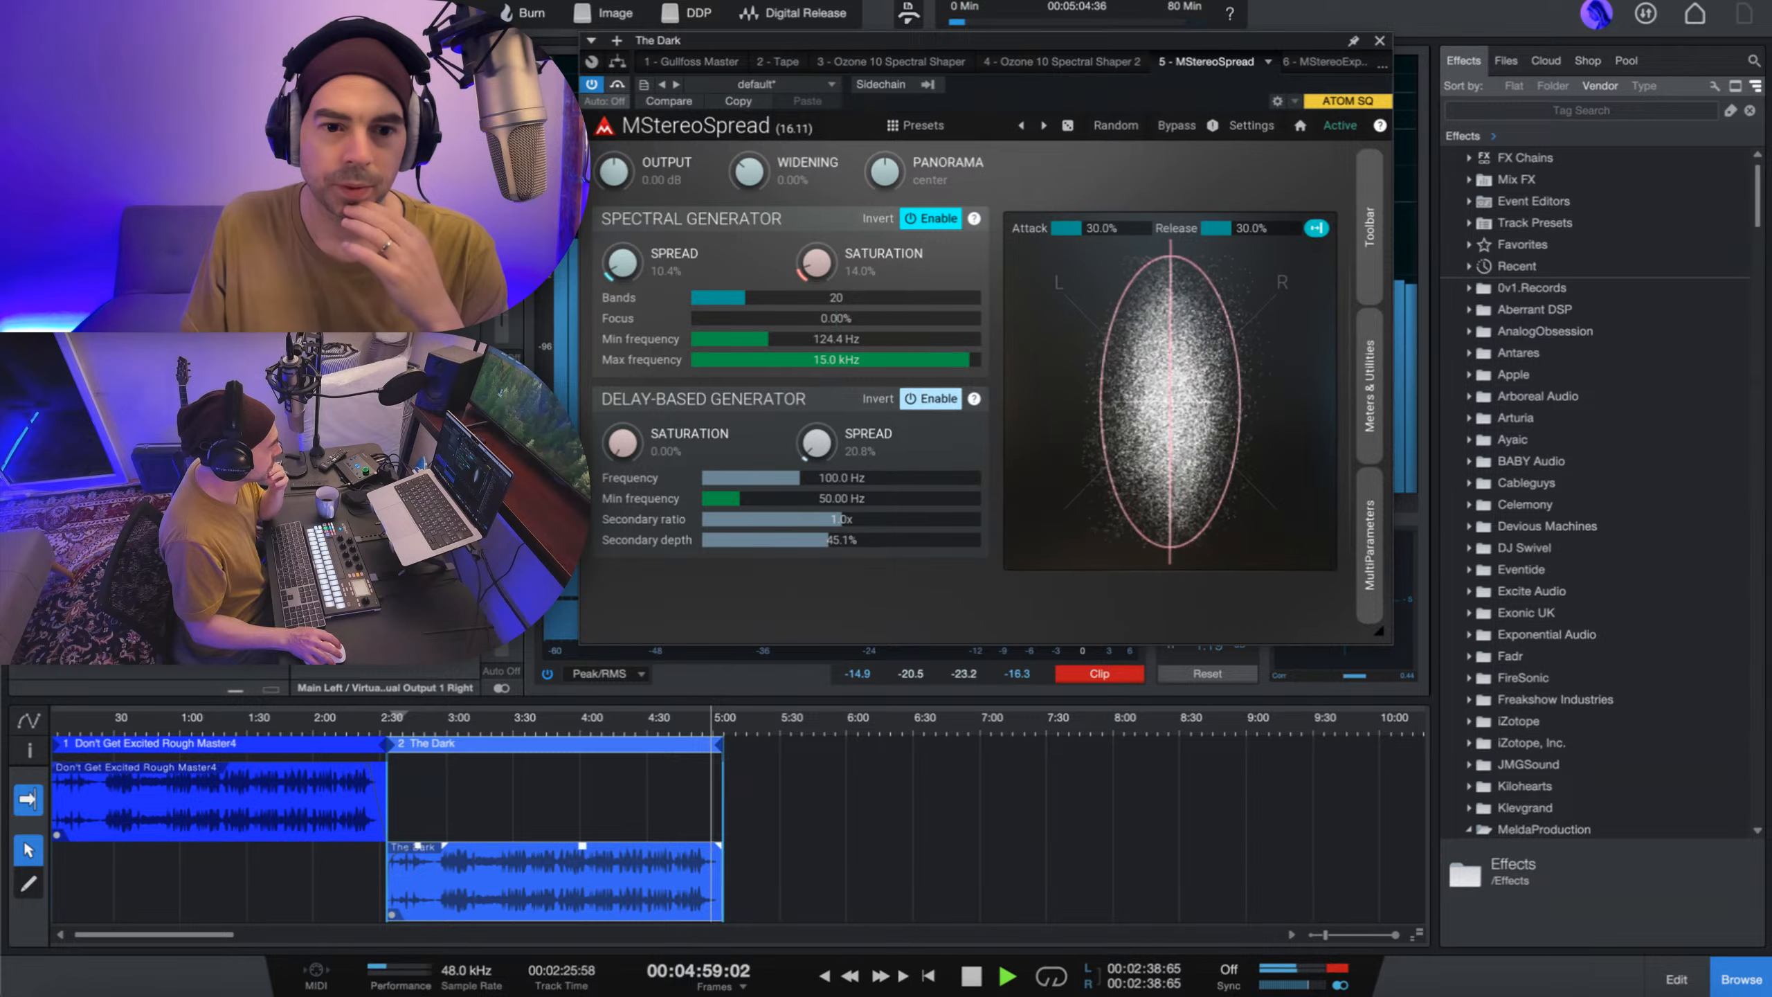
# - Replay The Dark from about 3:00 and set the delay-based generator's Spread to 4.8% and Saturation to 18.0%
pyautogui.click(448, 720)
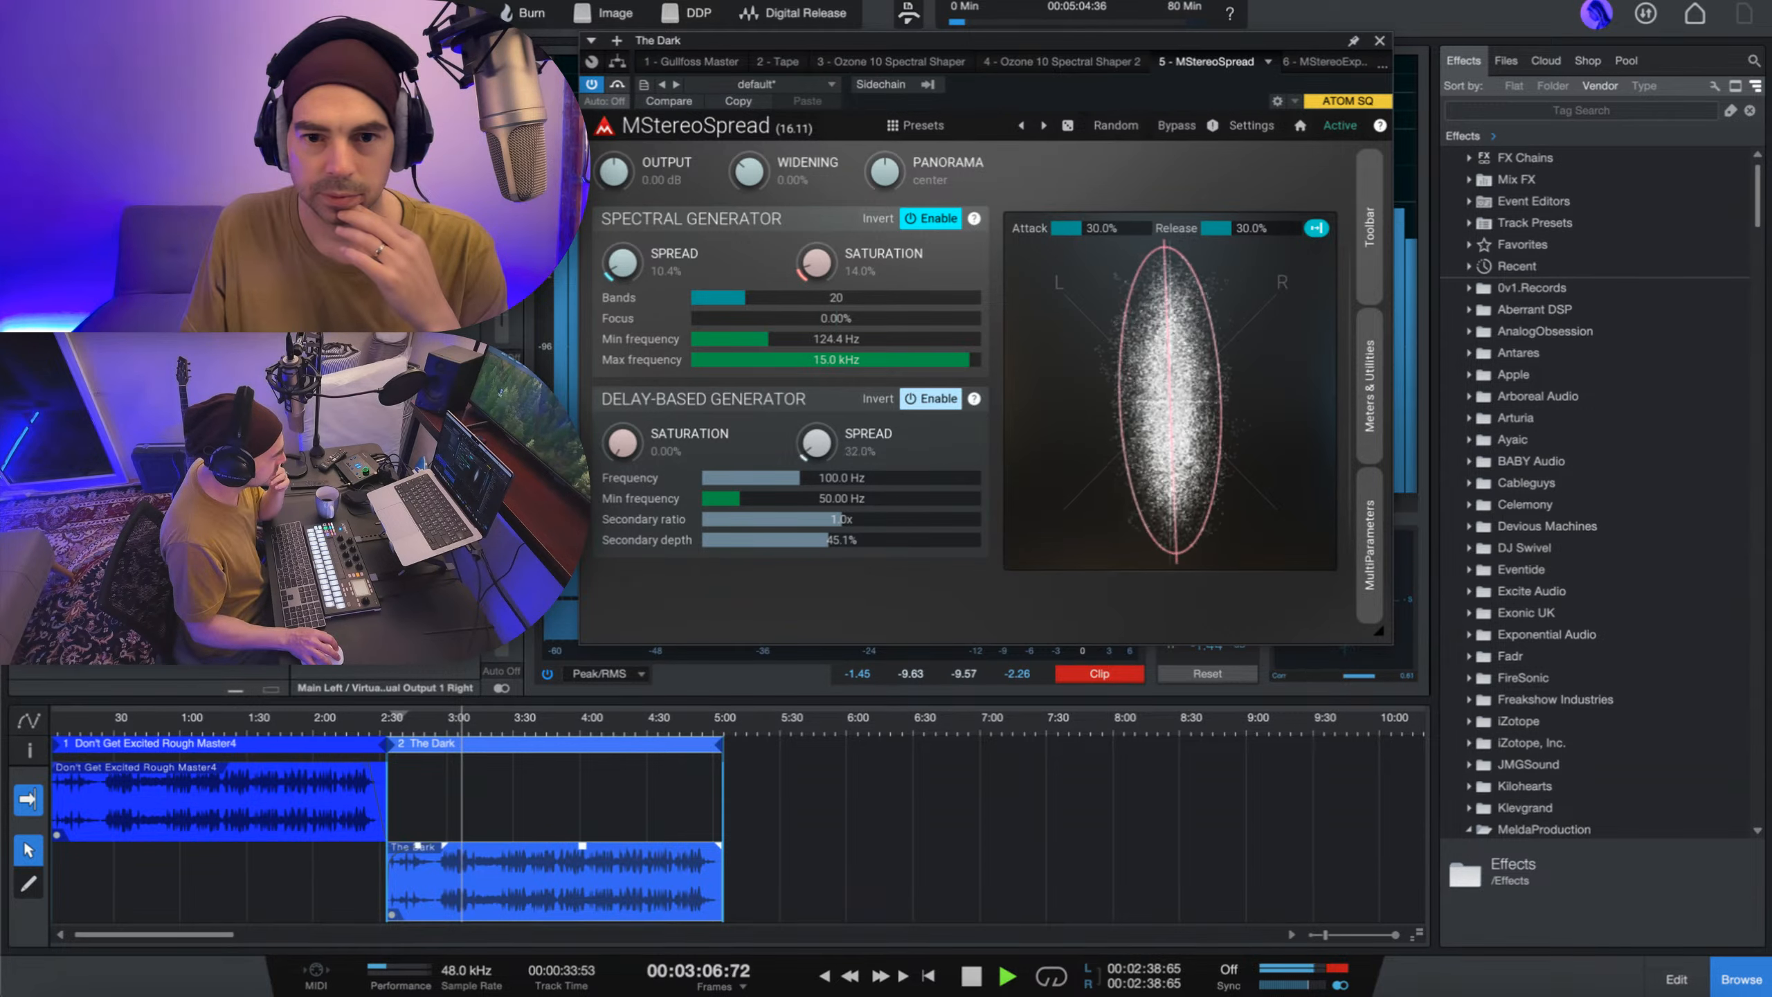
pyautogui.click(857, 451)
pyautogui.click(667, 450)
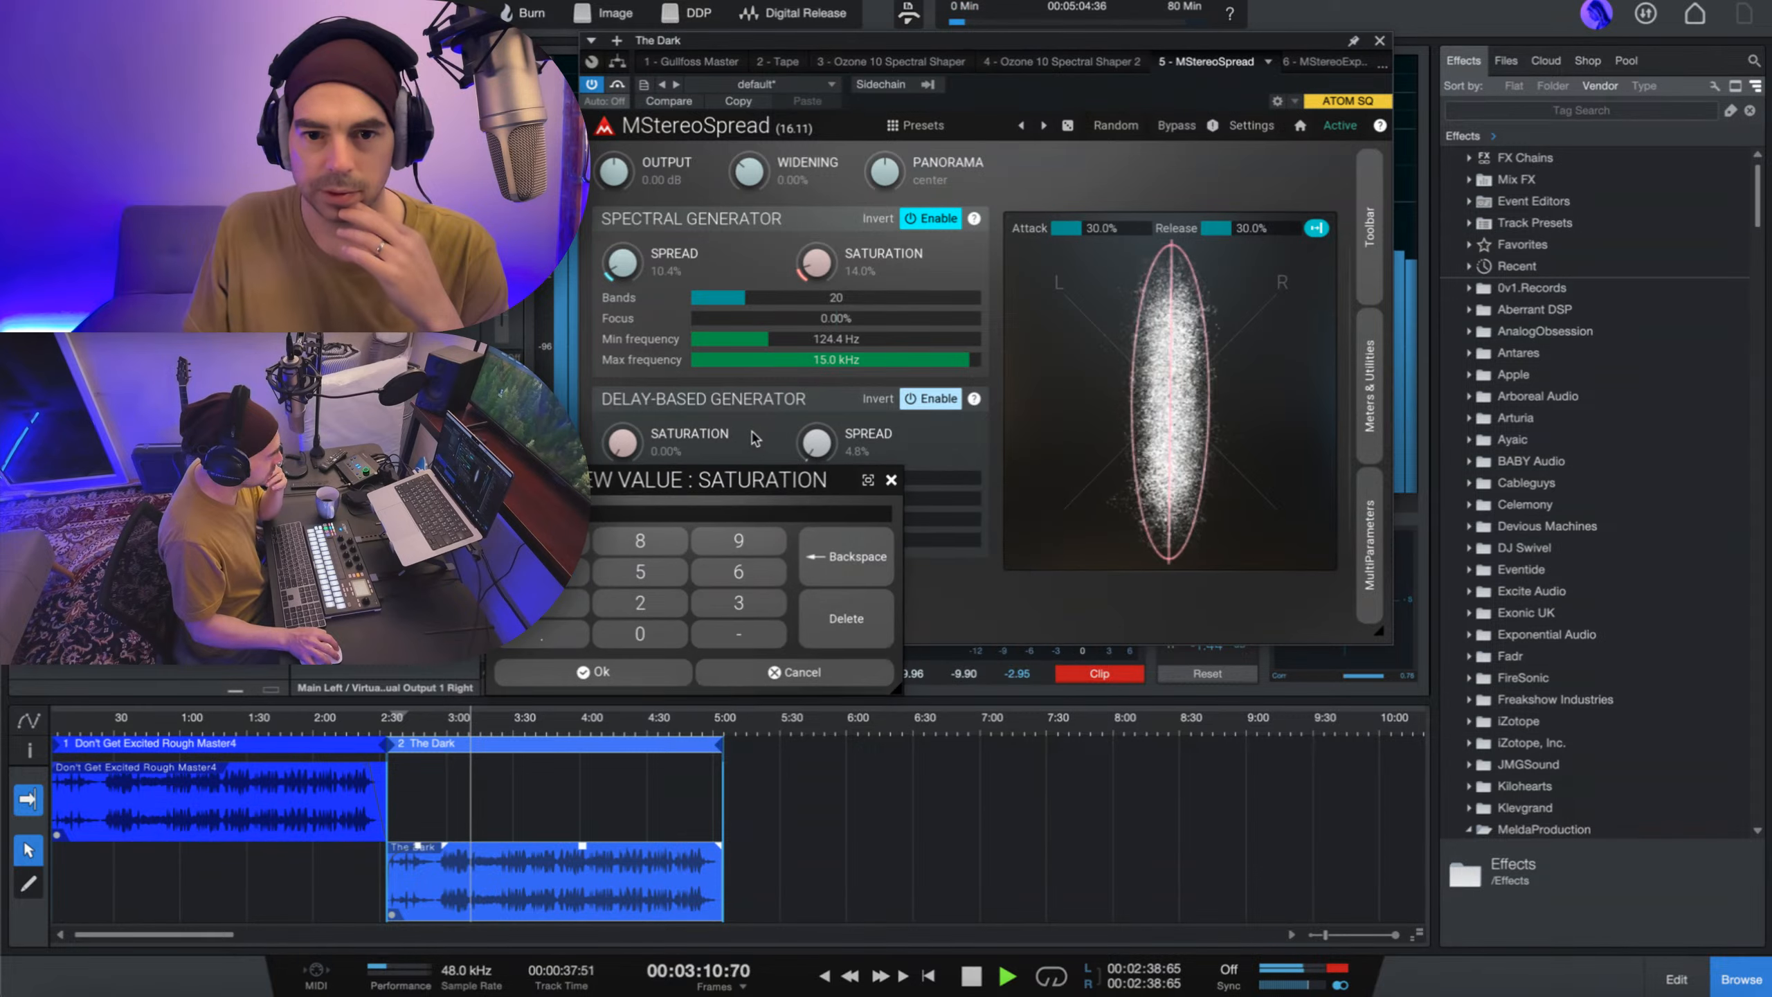
pyautogui.click(892, 480)
pyautogui.click(858, 452)
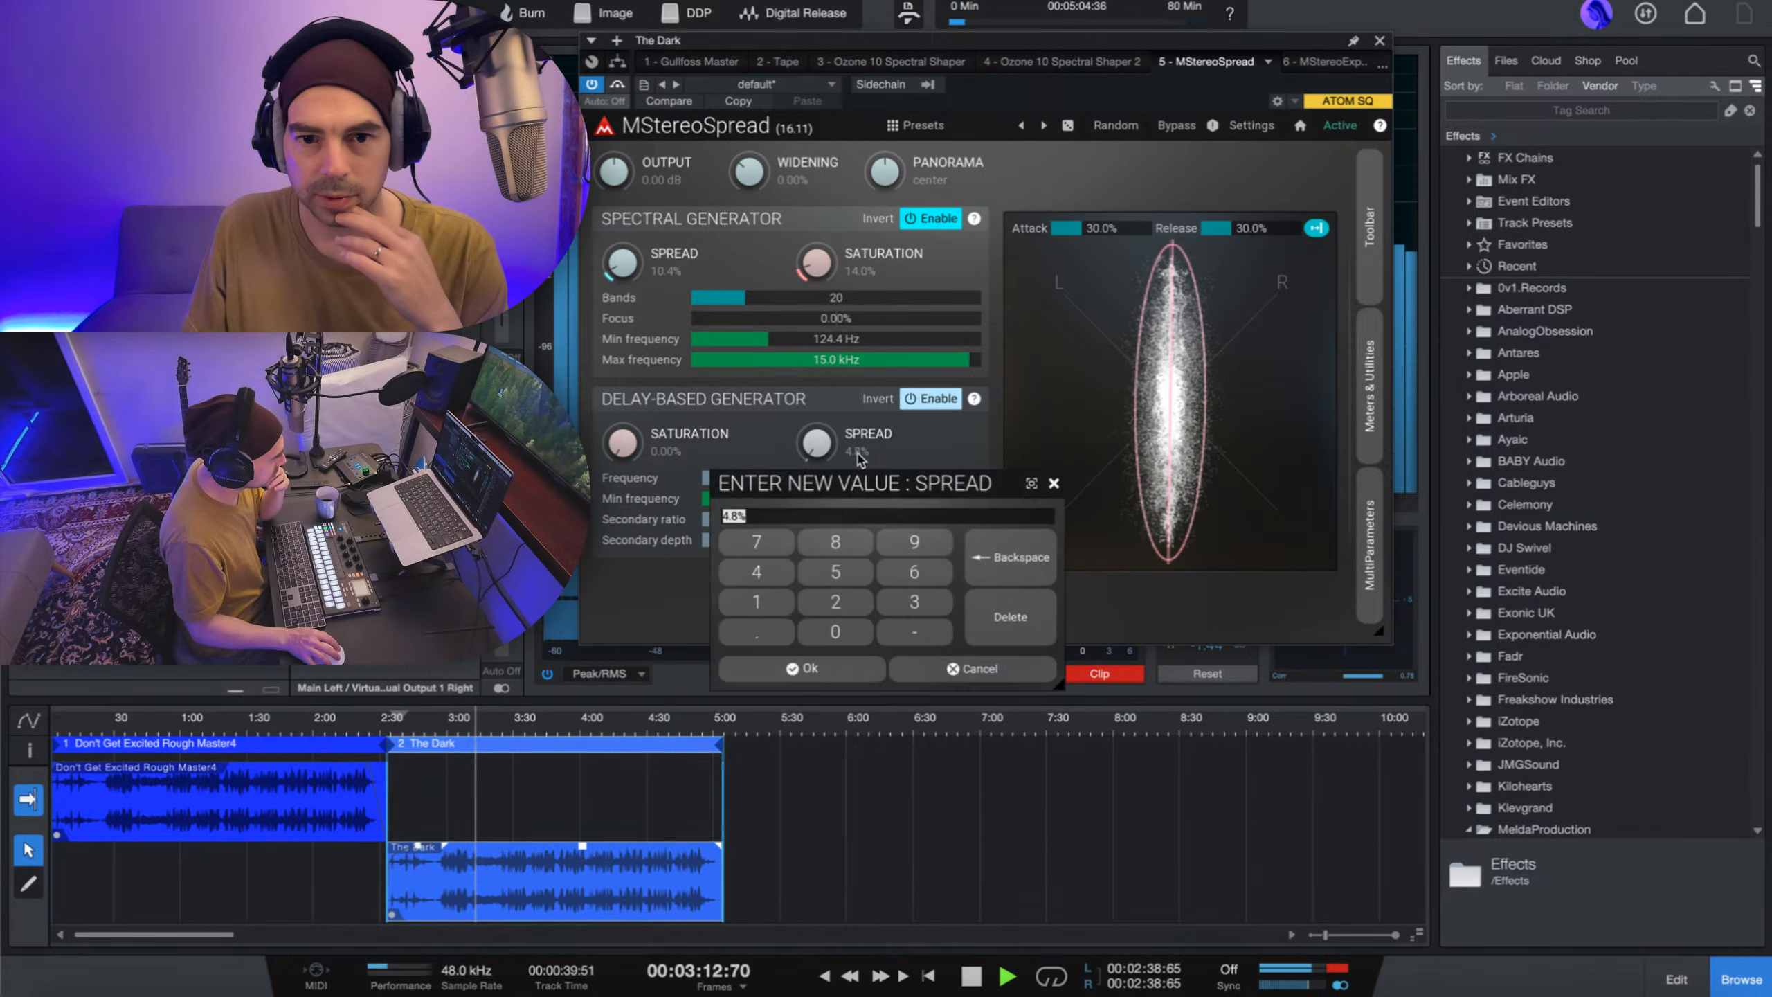
pyautogui.click(1054, 481)
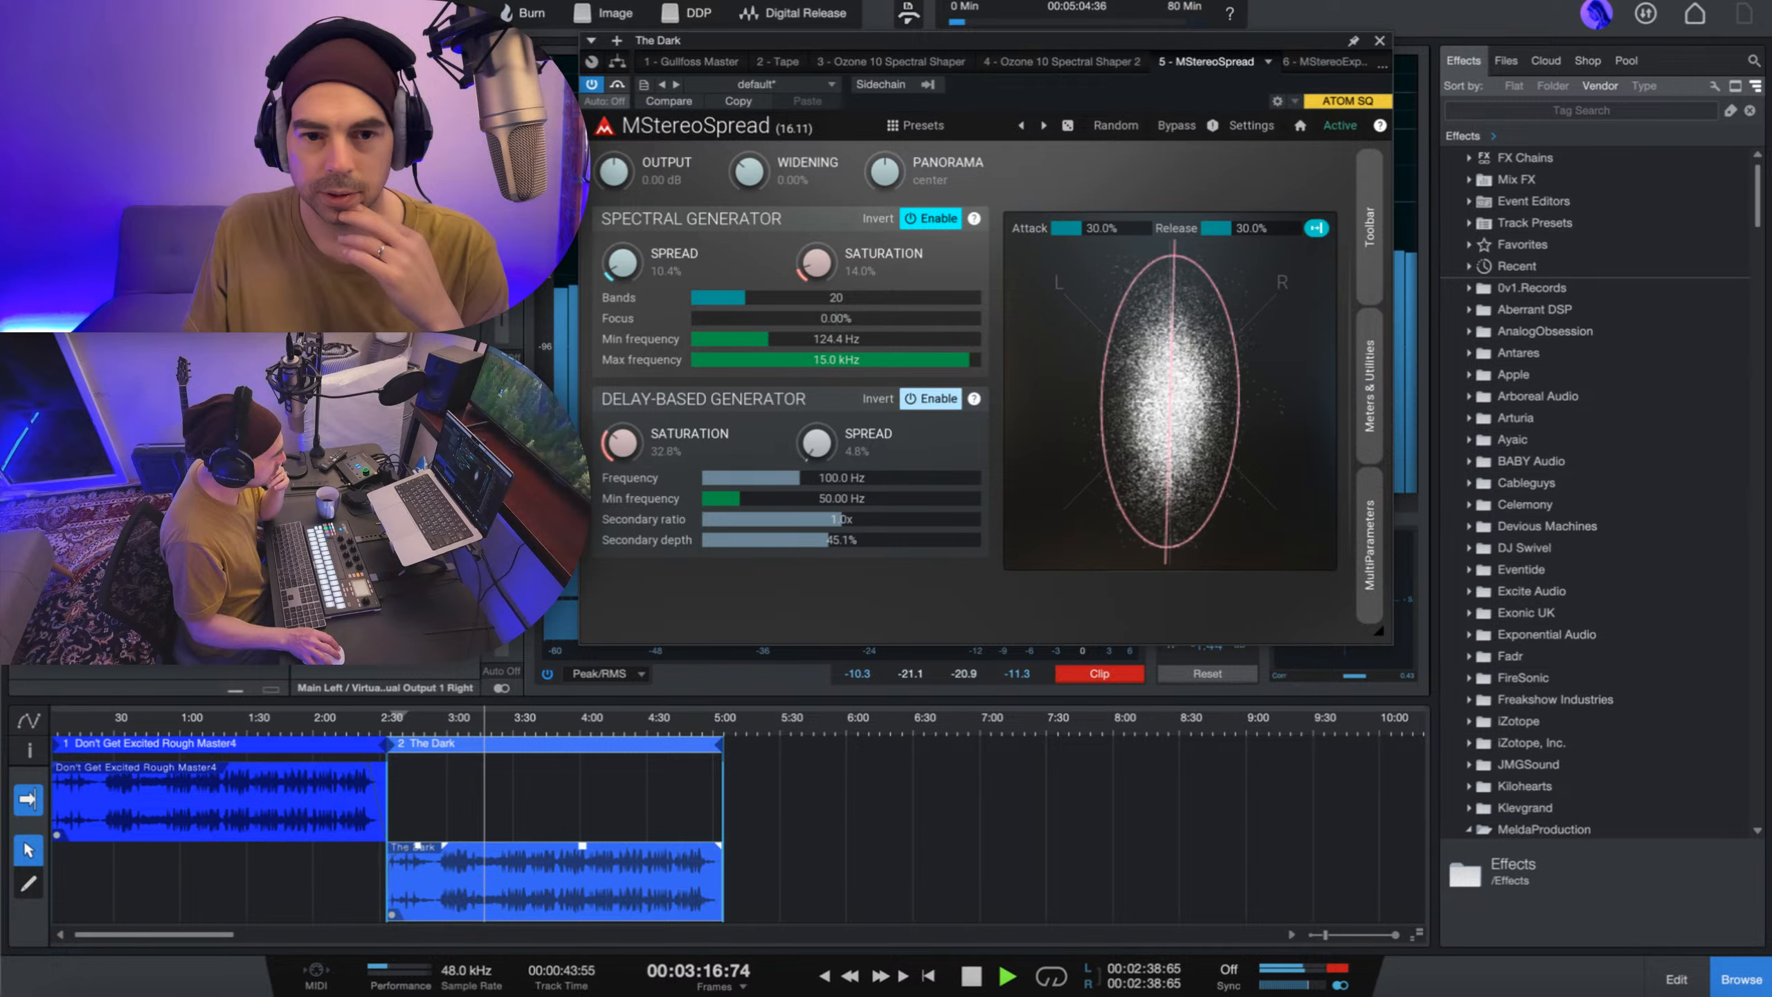
pyautogui.moveTo(628, 459)
pyautogui.mouseDown()
pyautogui.moveTo(627, 392)
pyautogui.moveTo(628, 450)
pyautogui.mouseUp()
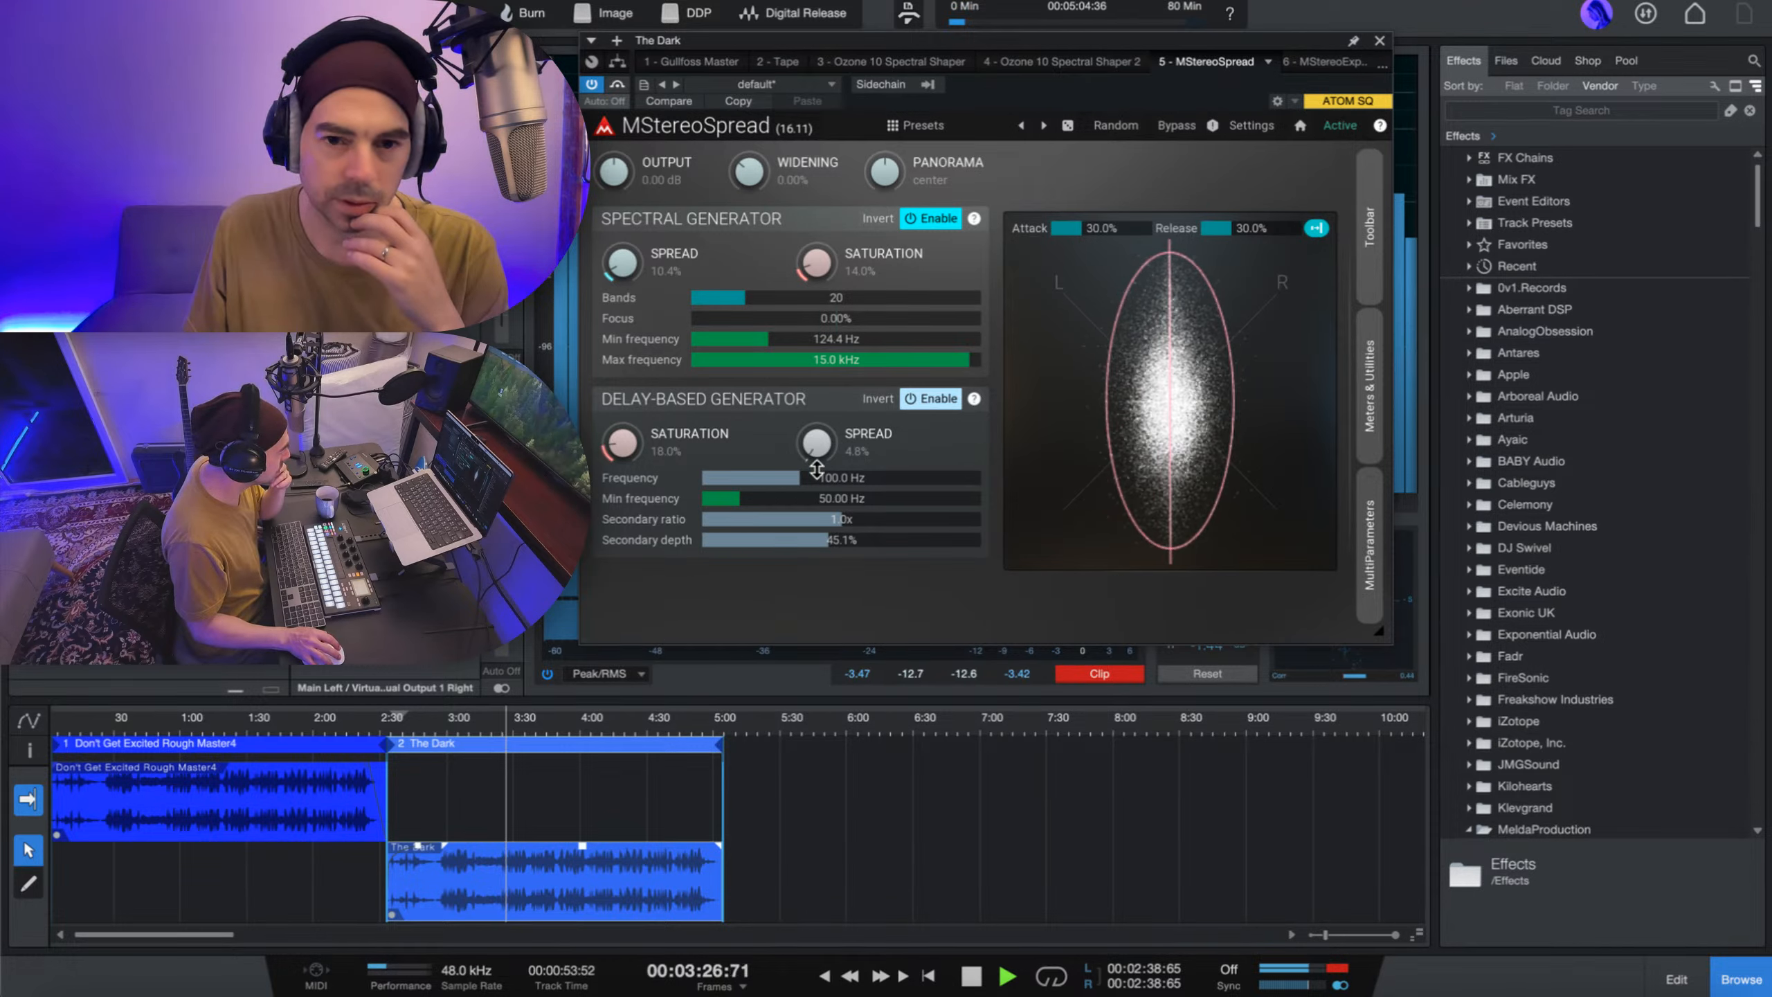
# - Toggle MStereoSpread's bypass repeatedly to compare the processed and unprocessed stereo image
pyautogui.click(619, 85)
pyautogui.click(618, 84)
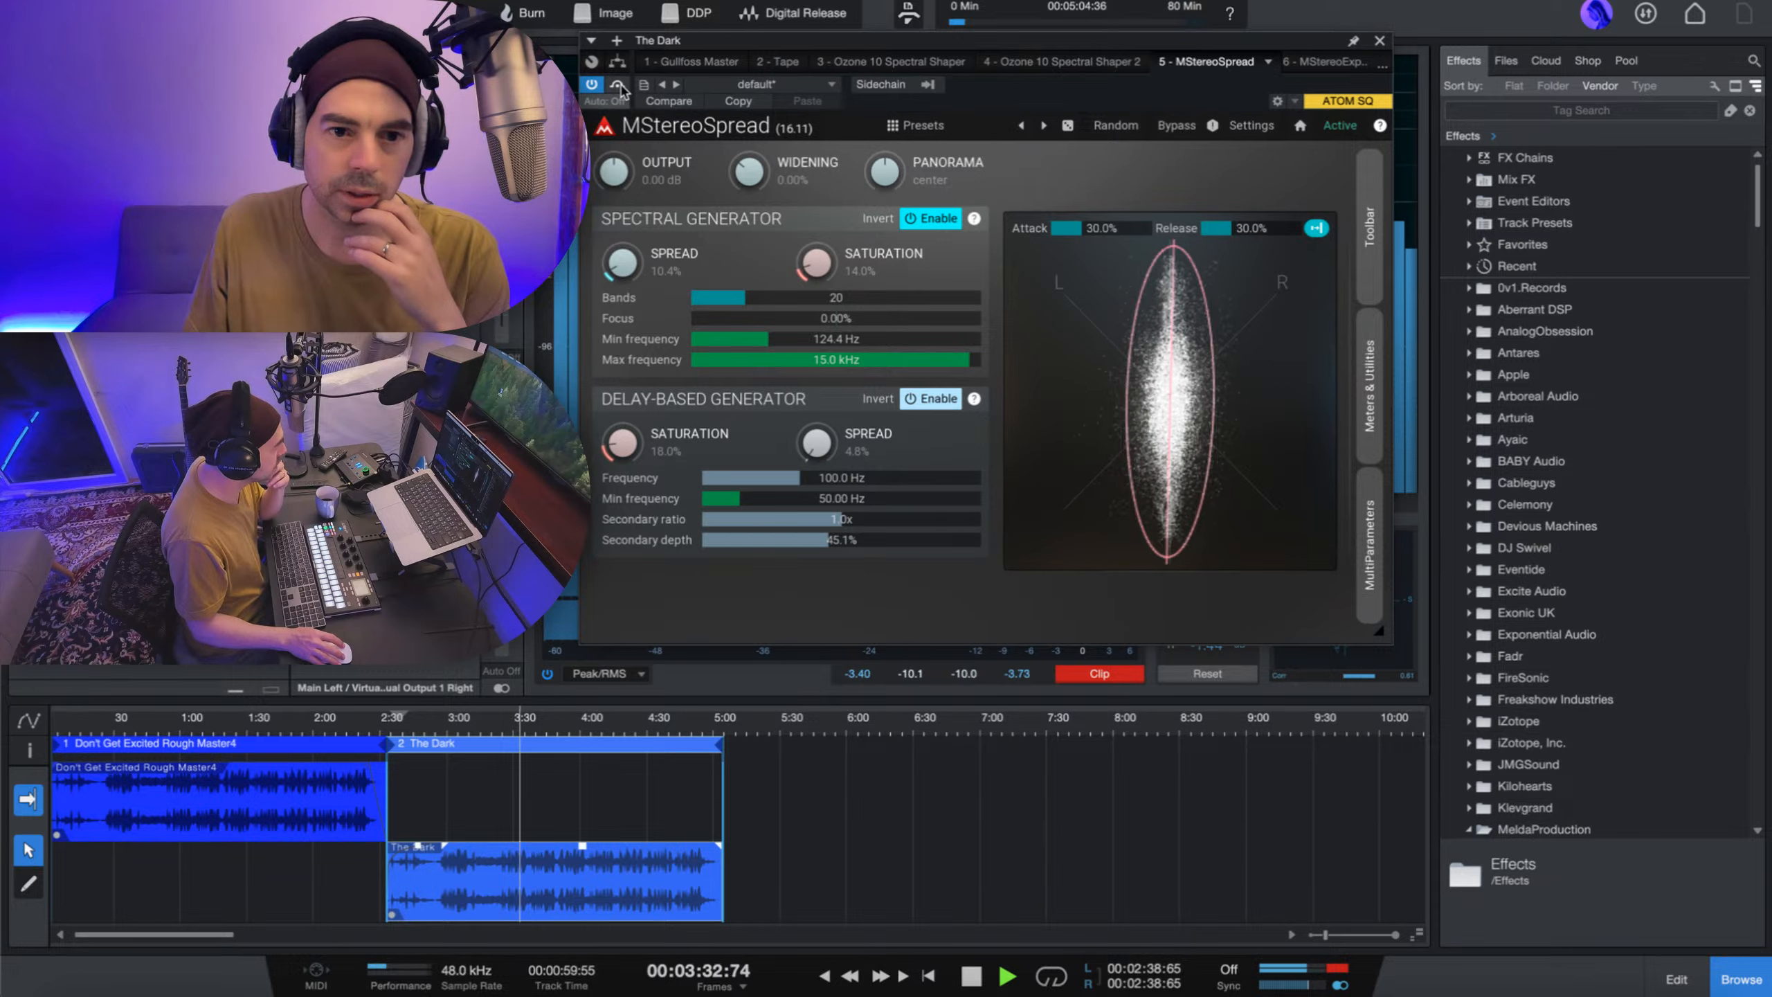
pyautogui.click(618, 84)
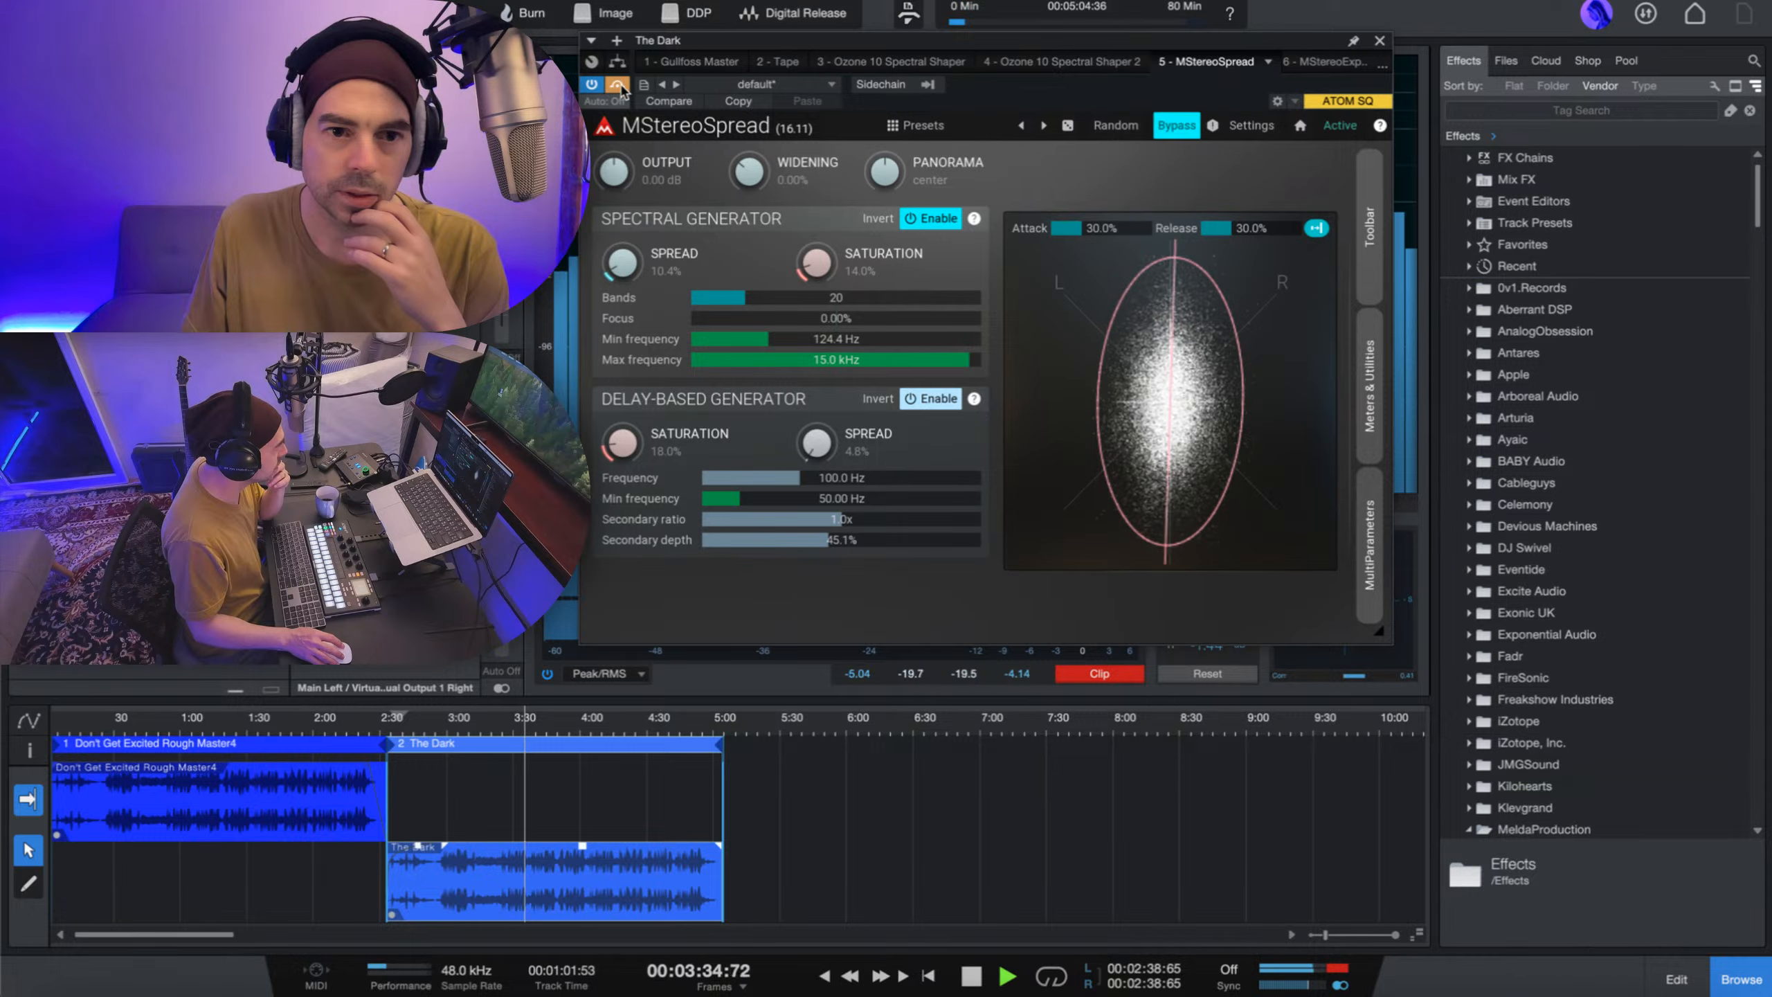
pyautogui.click(618, 84)
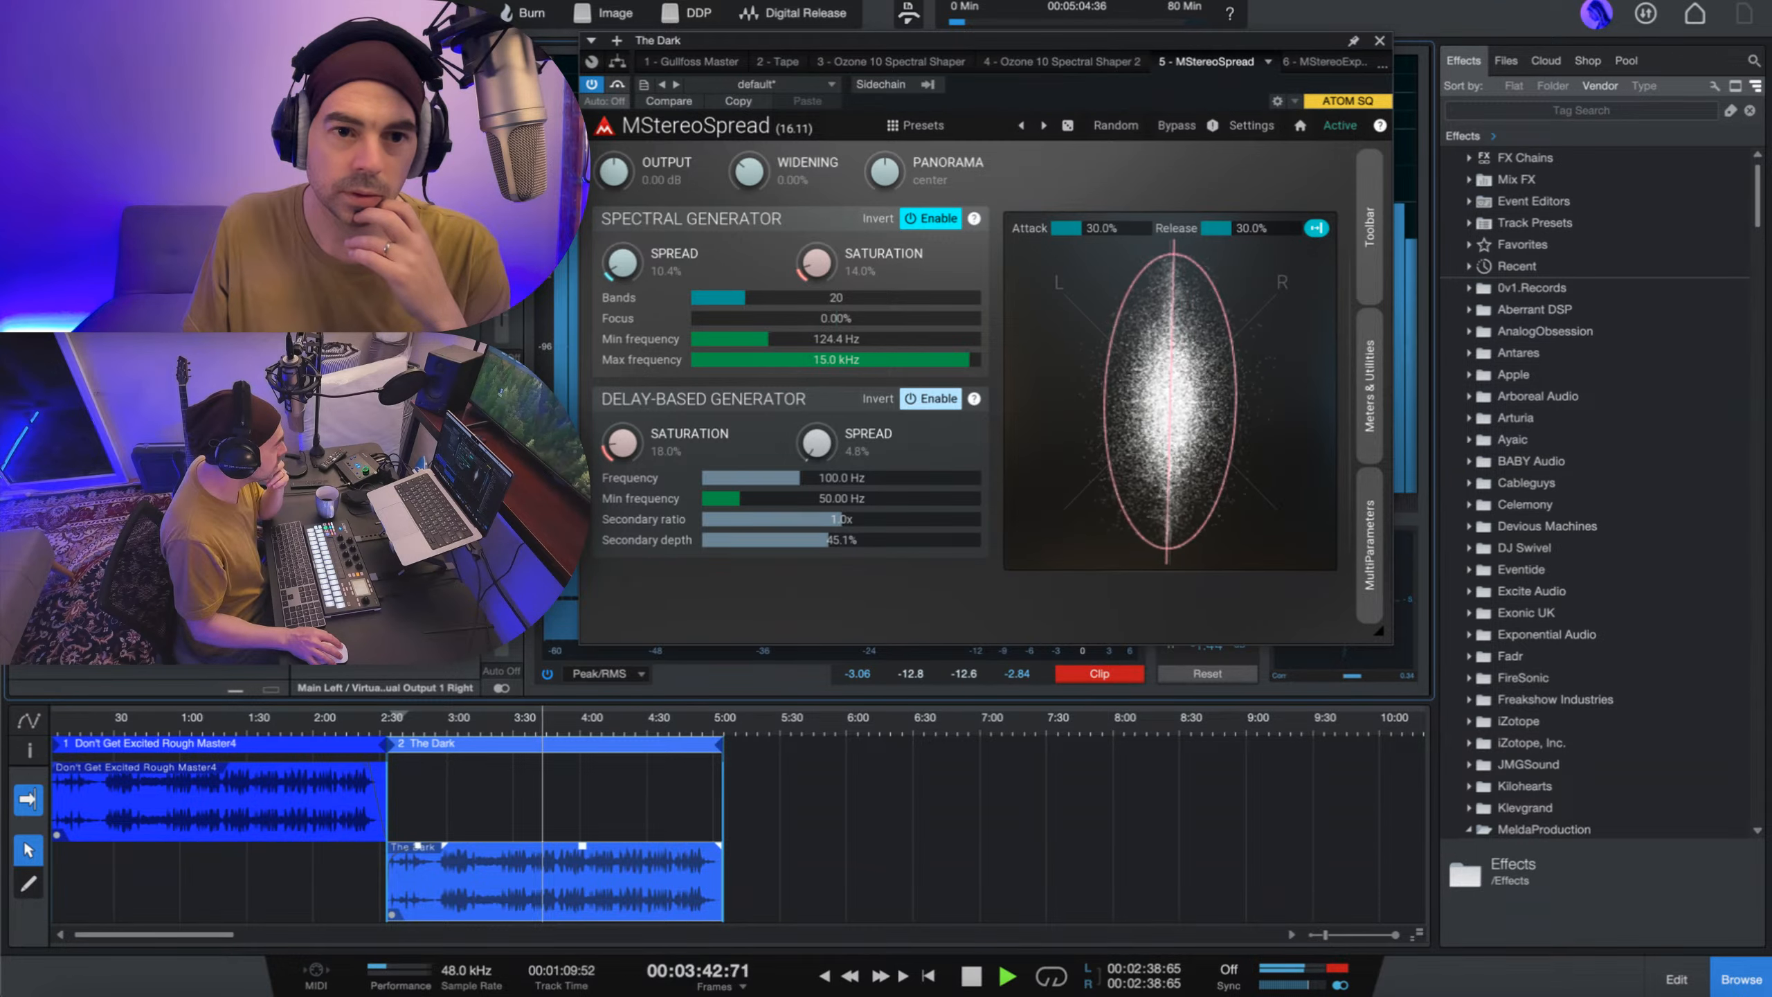
# - Open MStereoExpander and switch it off and on again to compare its effect during playback
pyautogui.click(1325, 63)
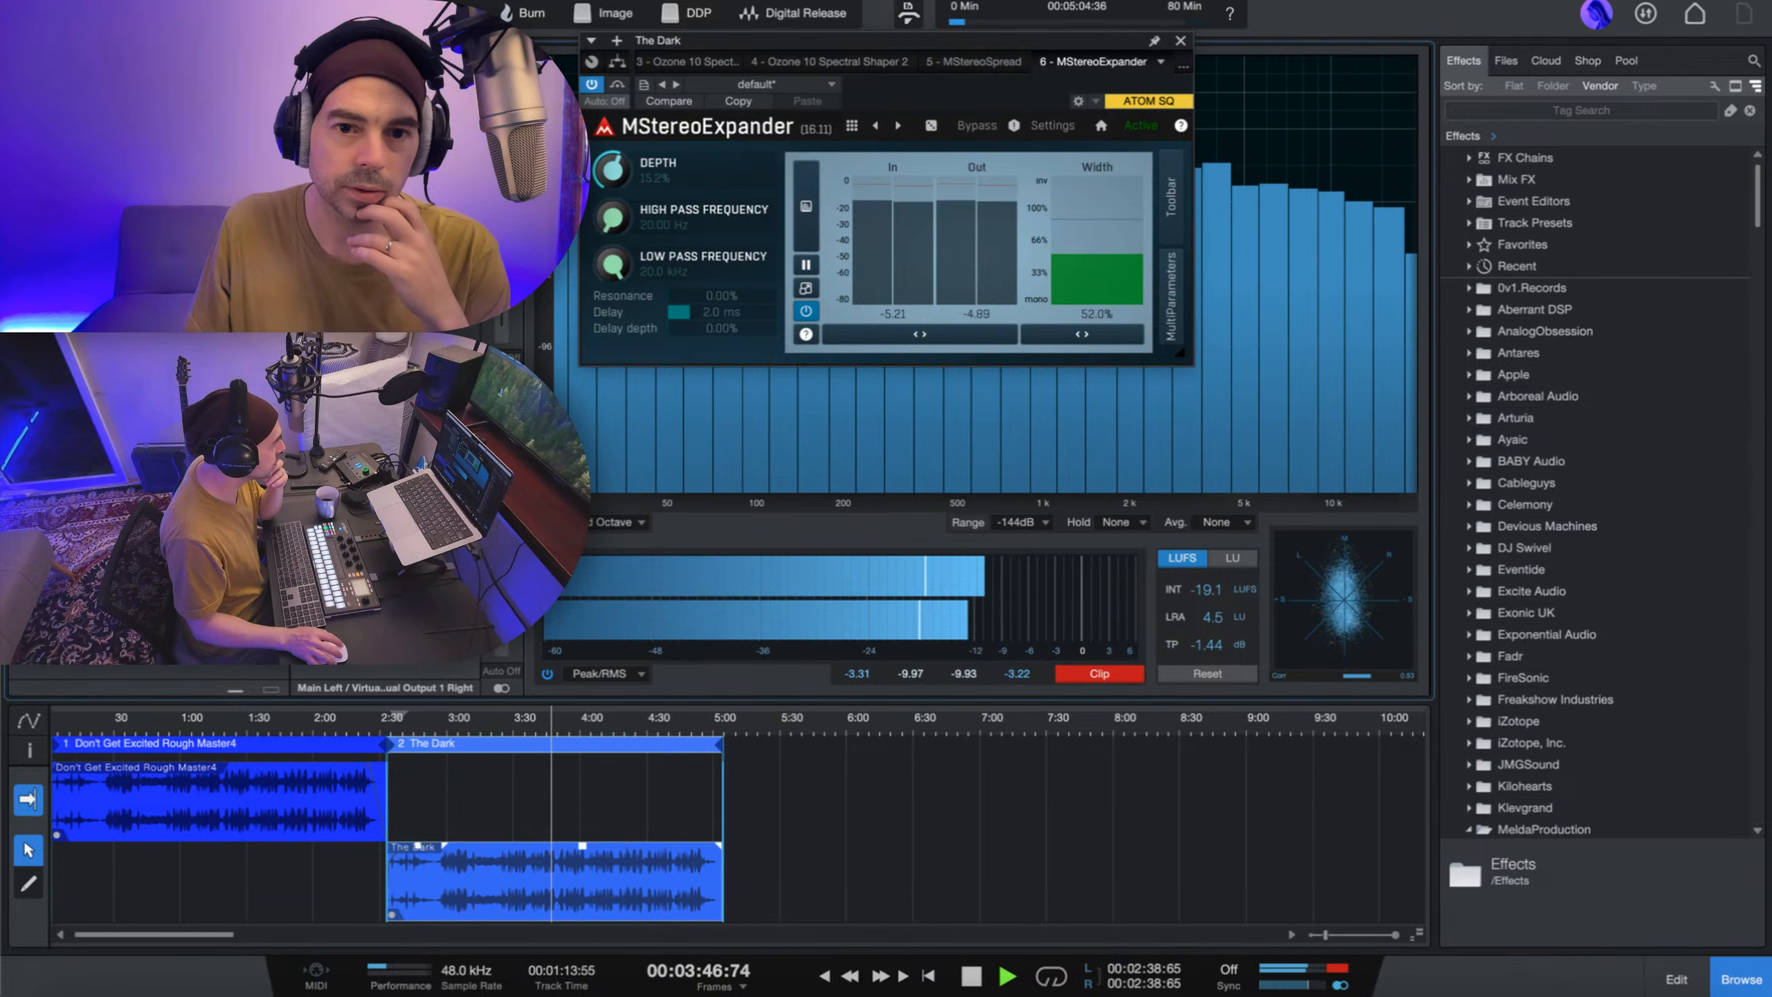
pyautogui.click(592, 84)
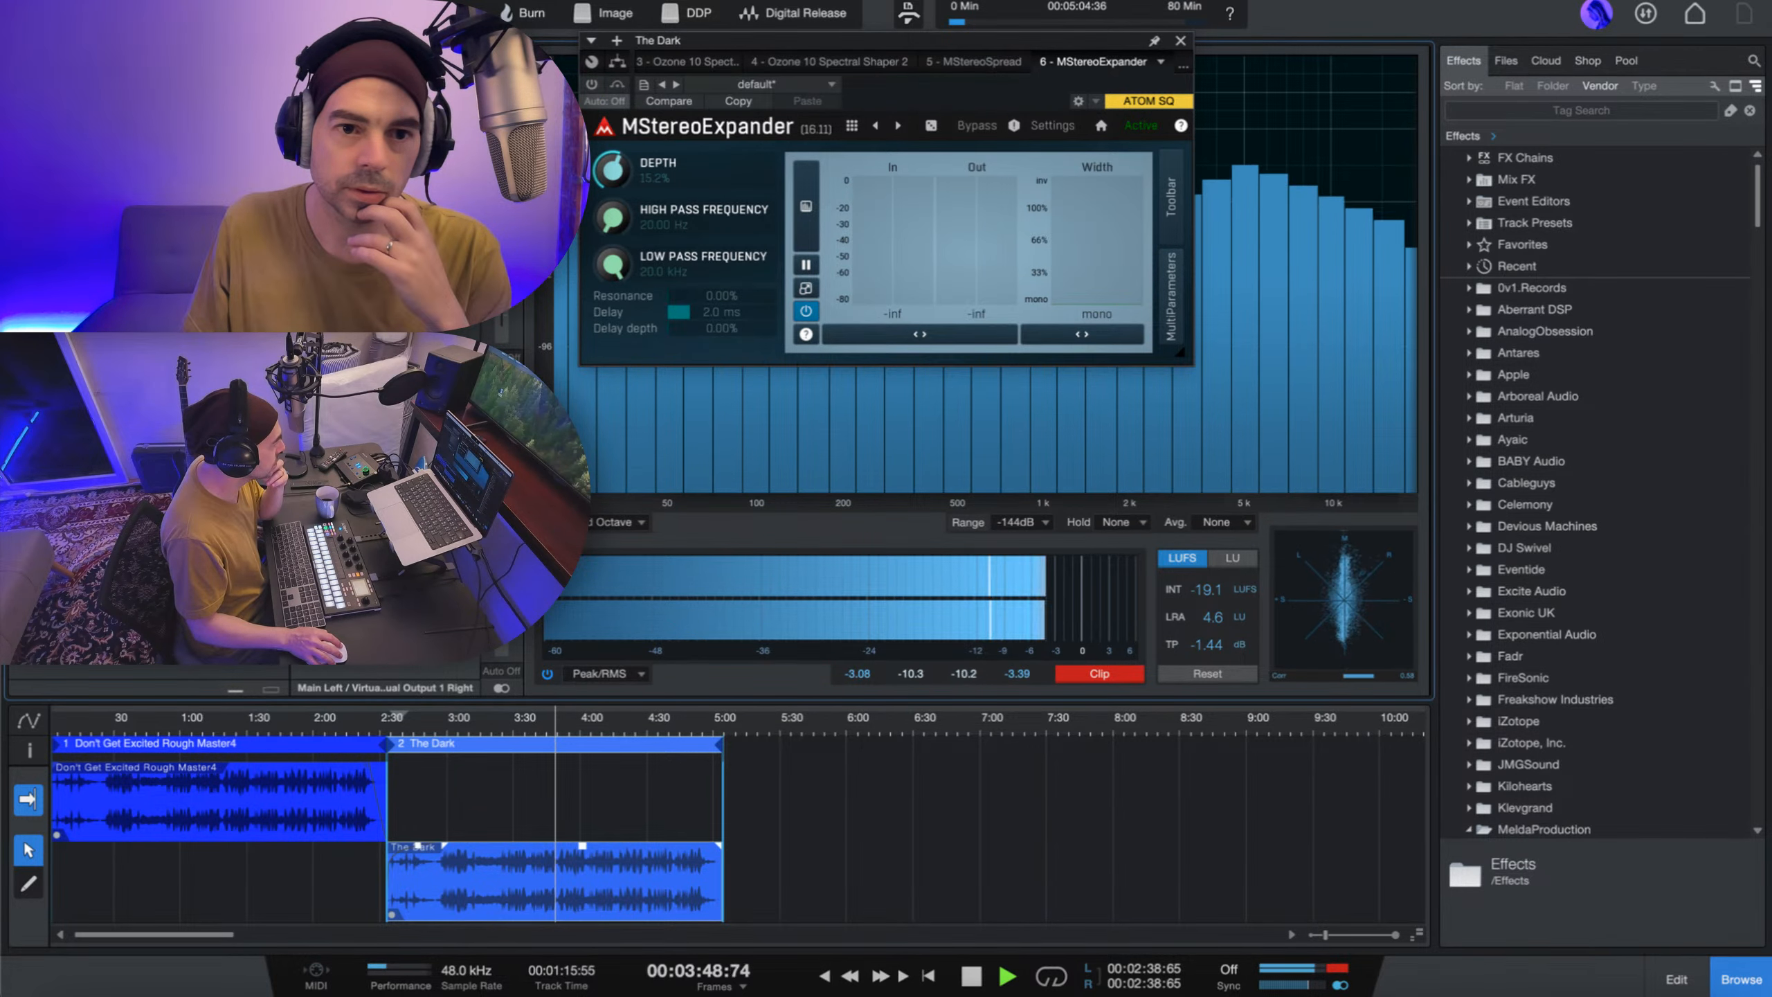
pyautogui.click(591, 85)
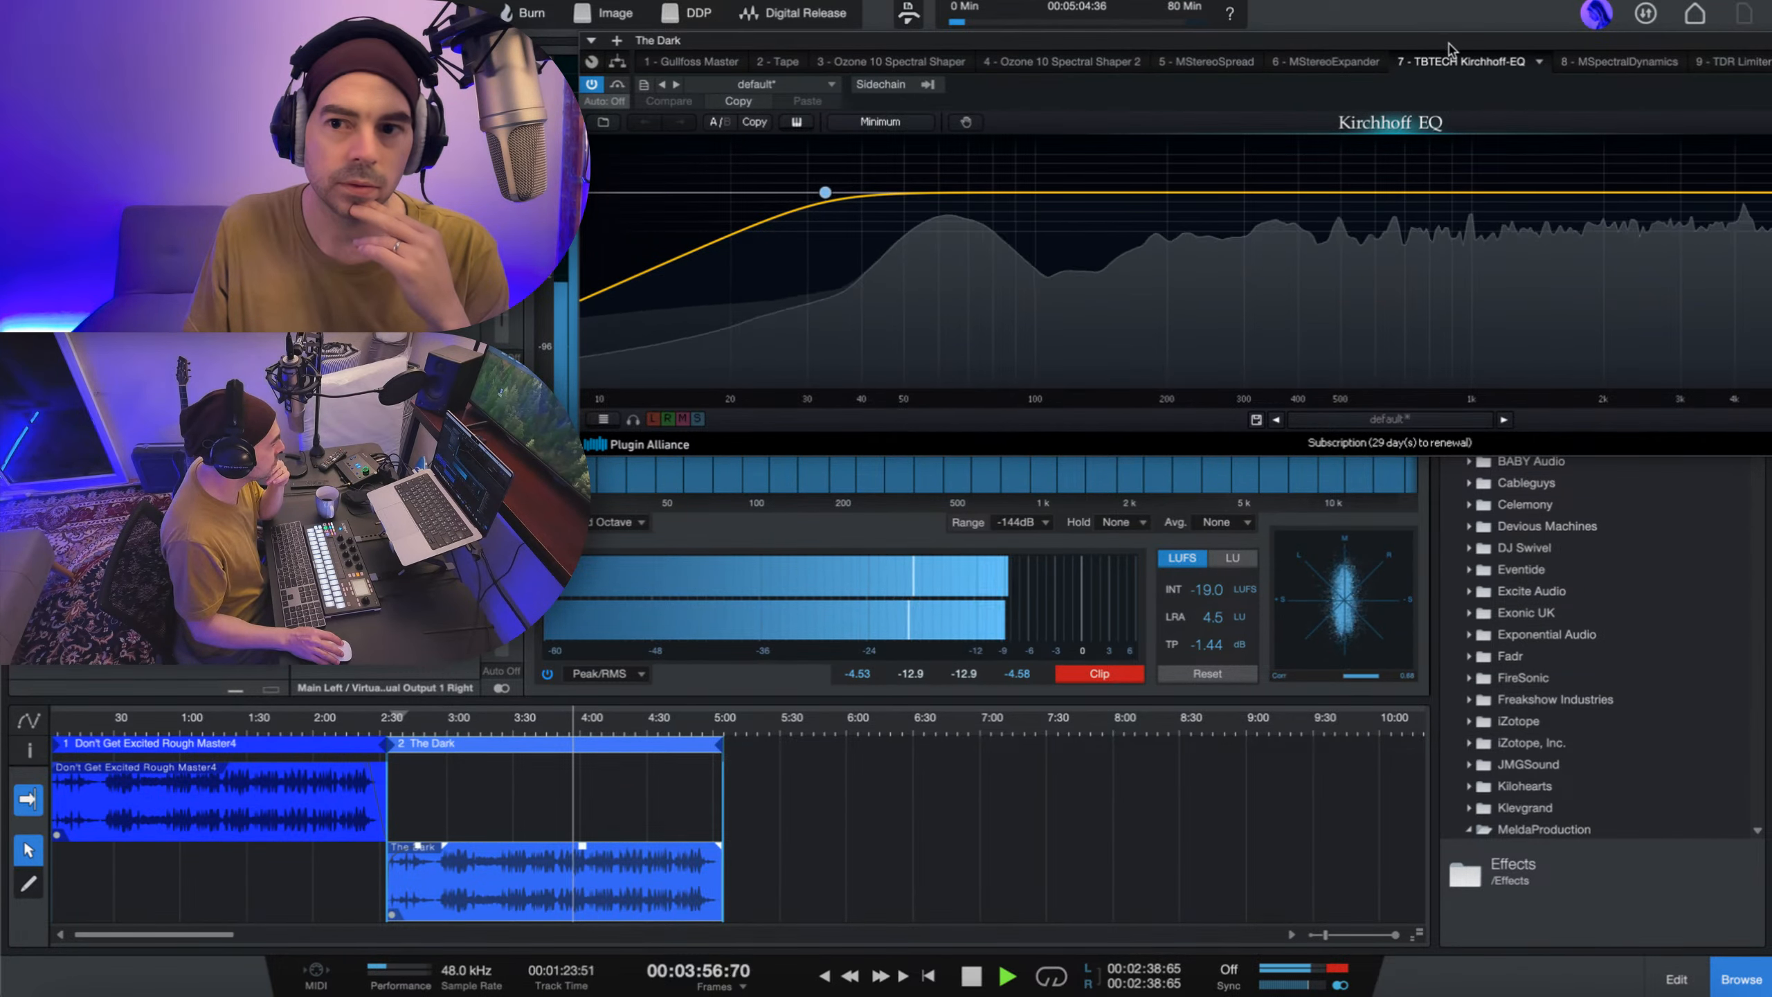
# - In Kirchhoff EQ, add a bell band, make it dynamic, and sweep its frequency to settle at 4138.8 Hz
pyautogui.moveTo(1457, 43); pyautogui.dragTo(1258, 47)
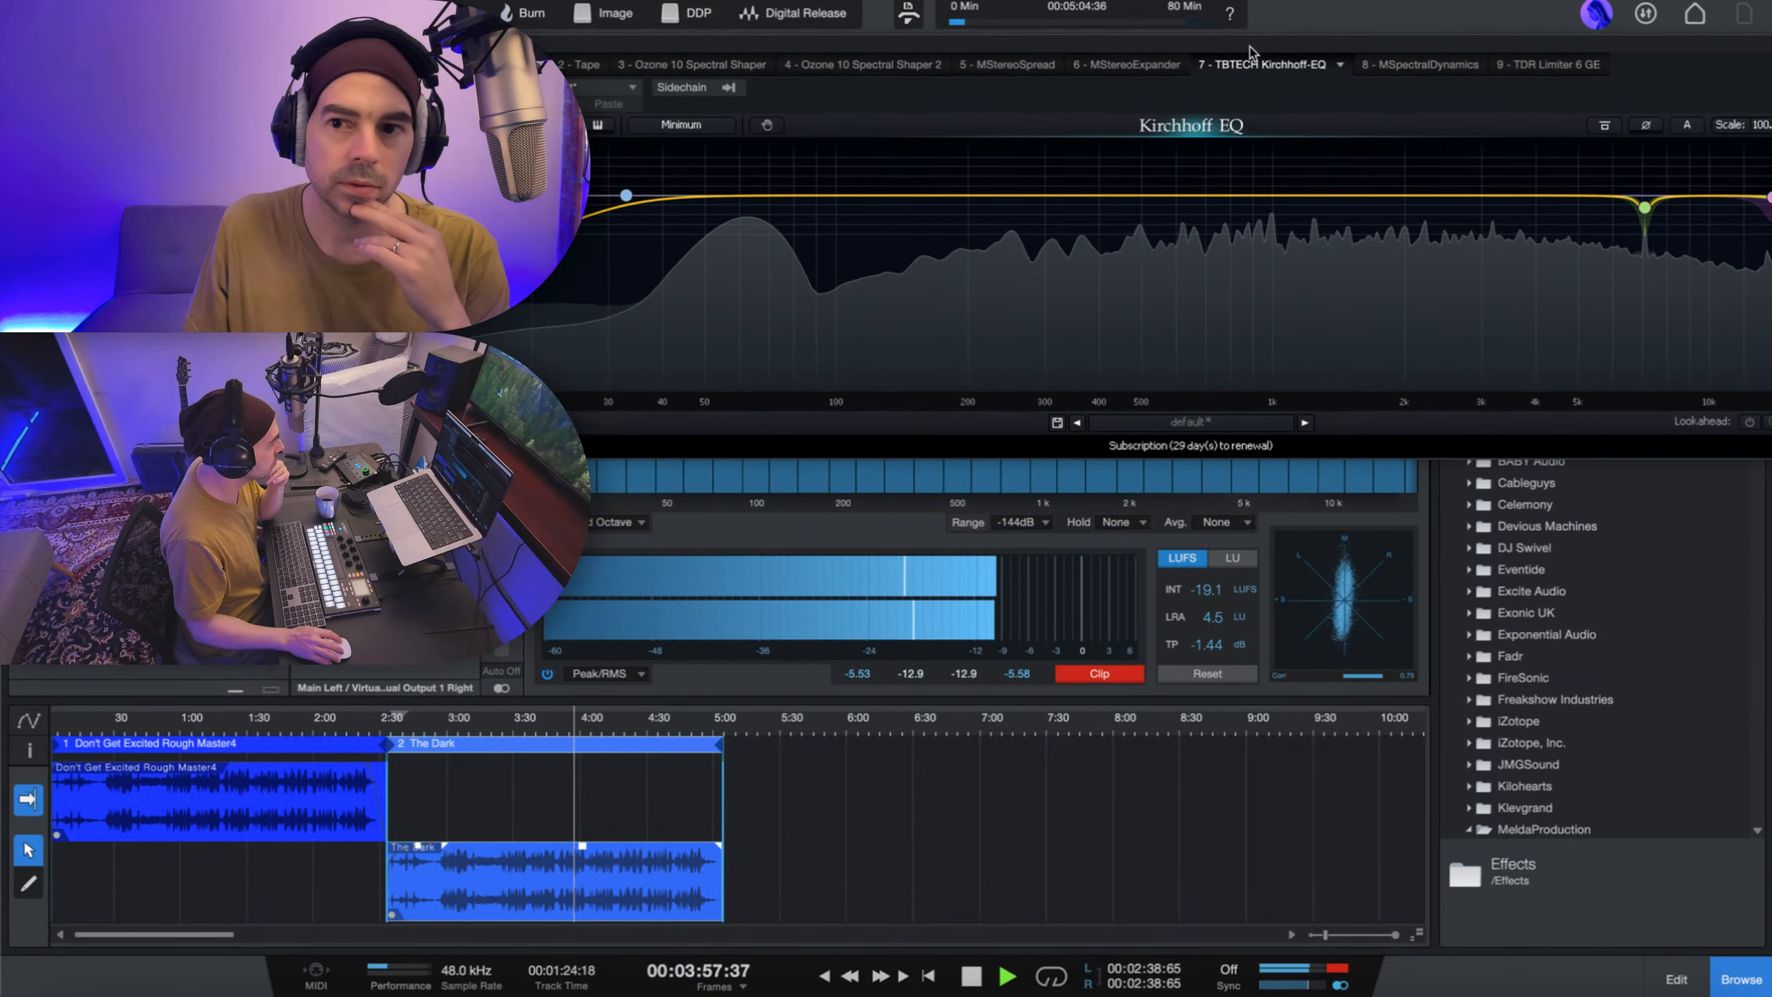
pyautogui.click(1545, 197)
pyautogui.click(938, 283)
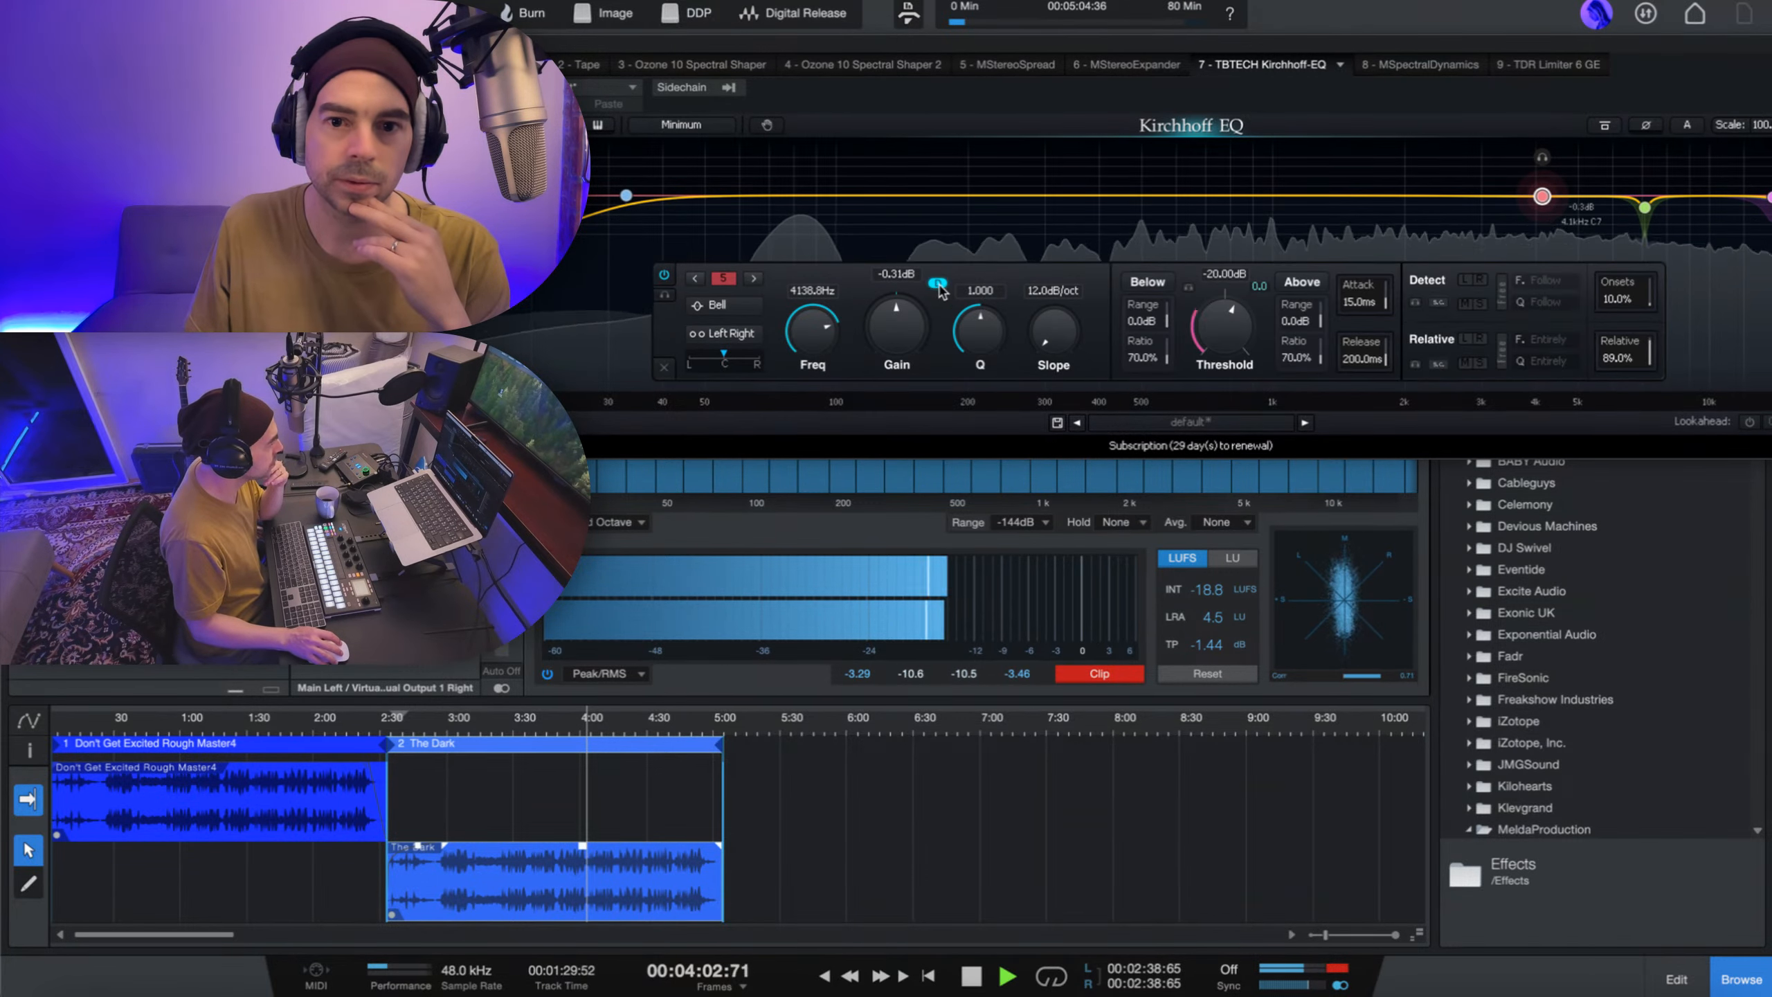
pyautogui.scroll(-3, 819, 346)
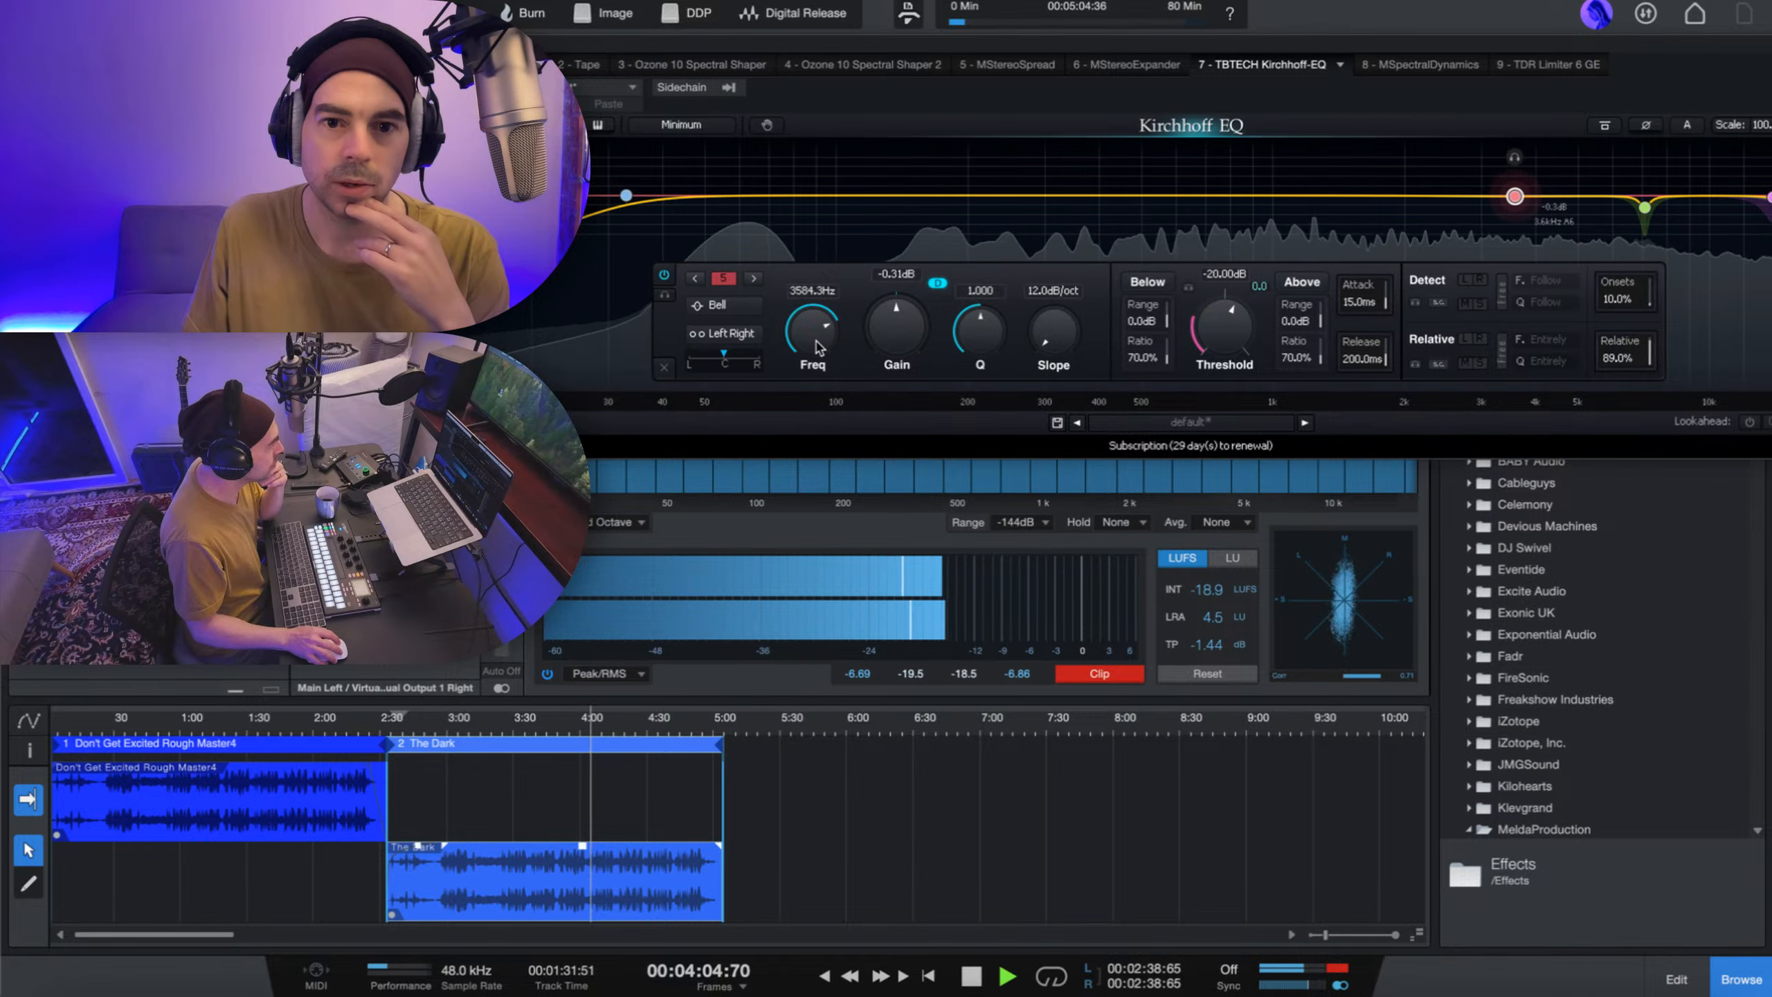
pyautogui.scroll(-2, 820, 346)
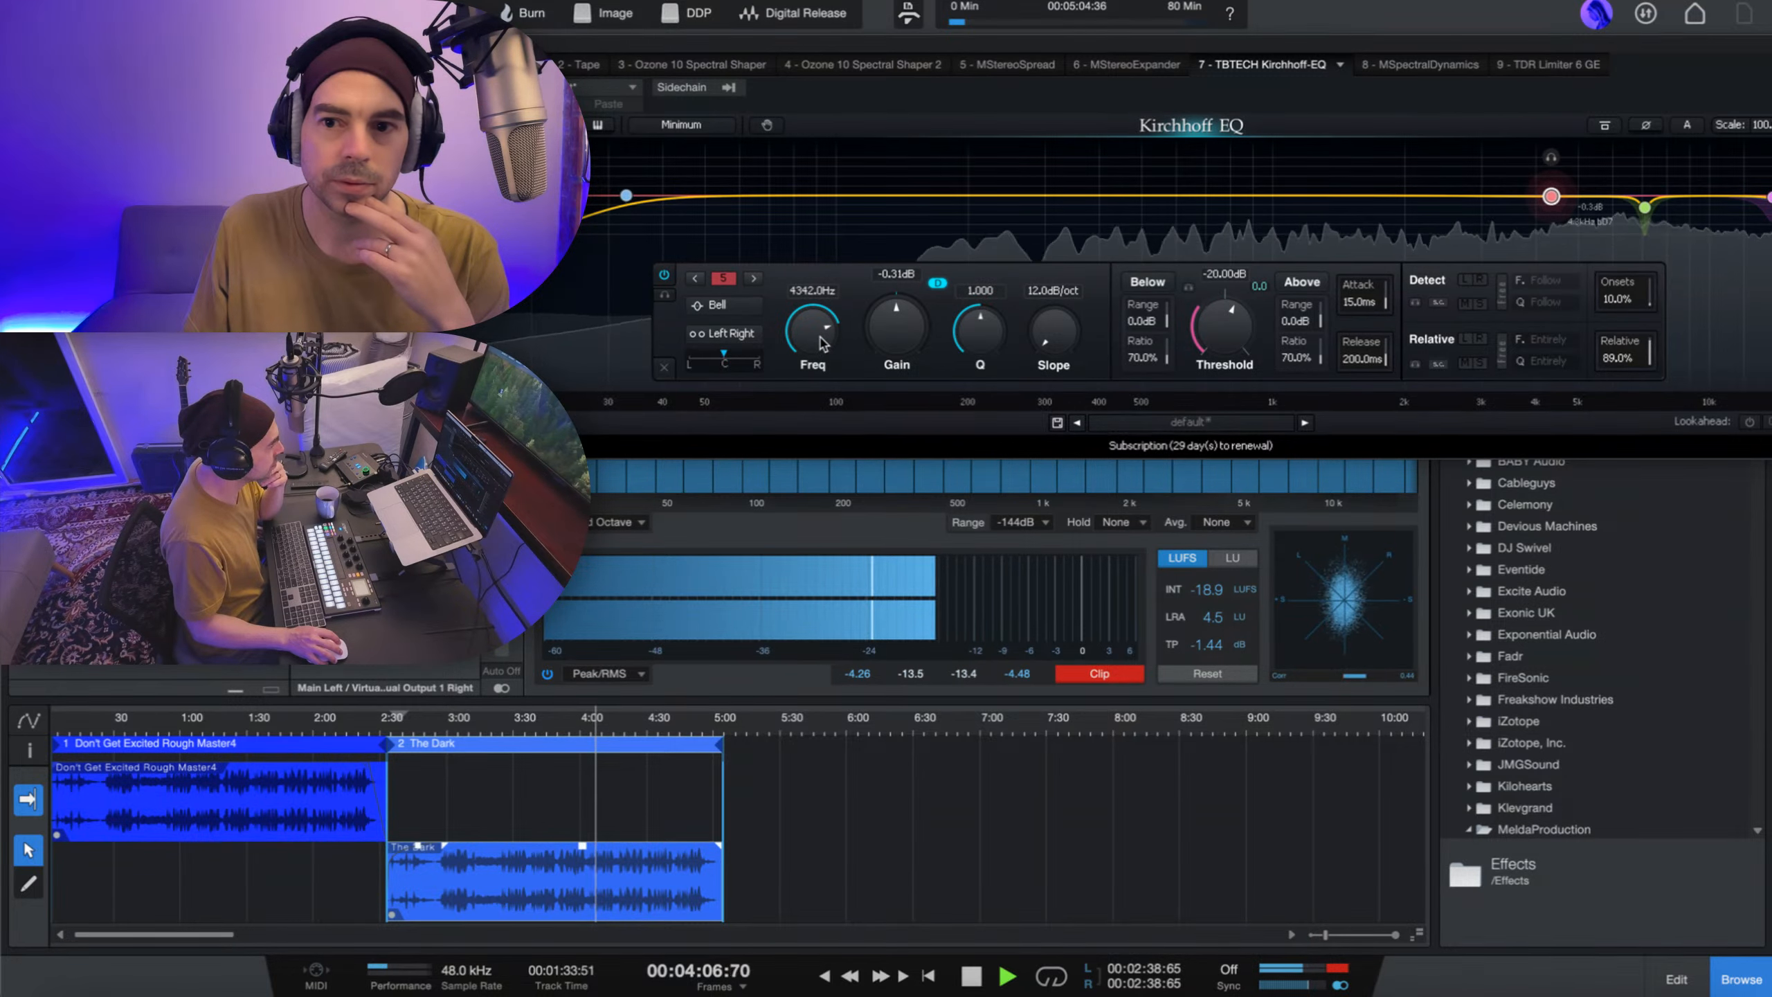
pyautogui.scroll(3, 820, 347)
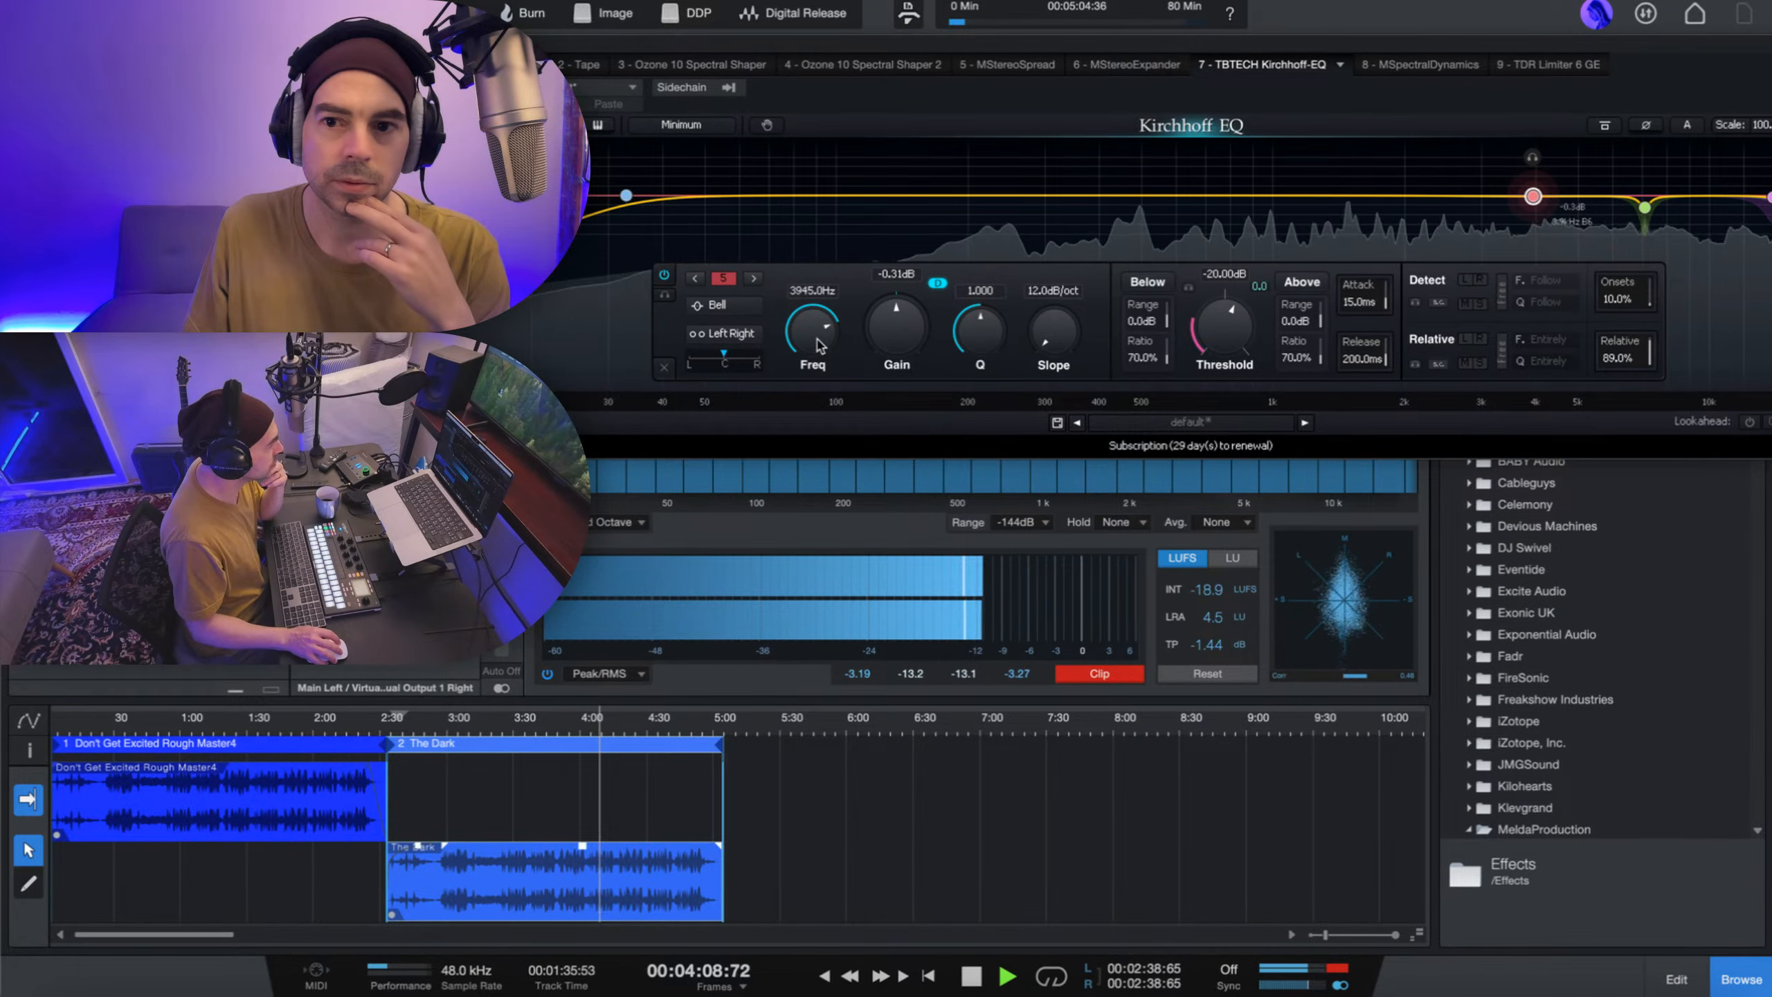
pyautogui.scroll(-1, 821, 344)
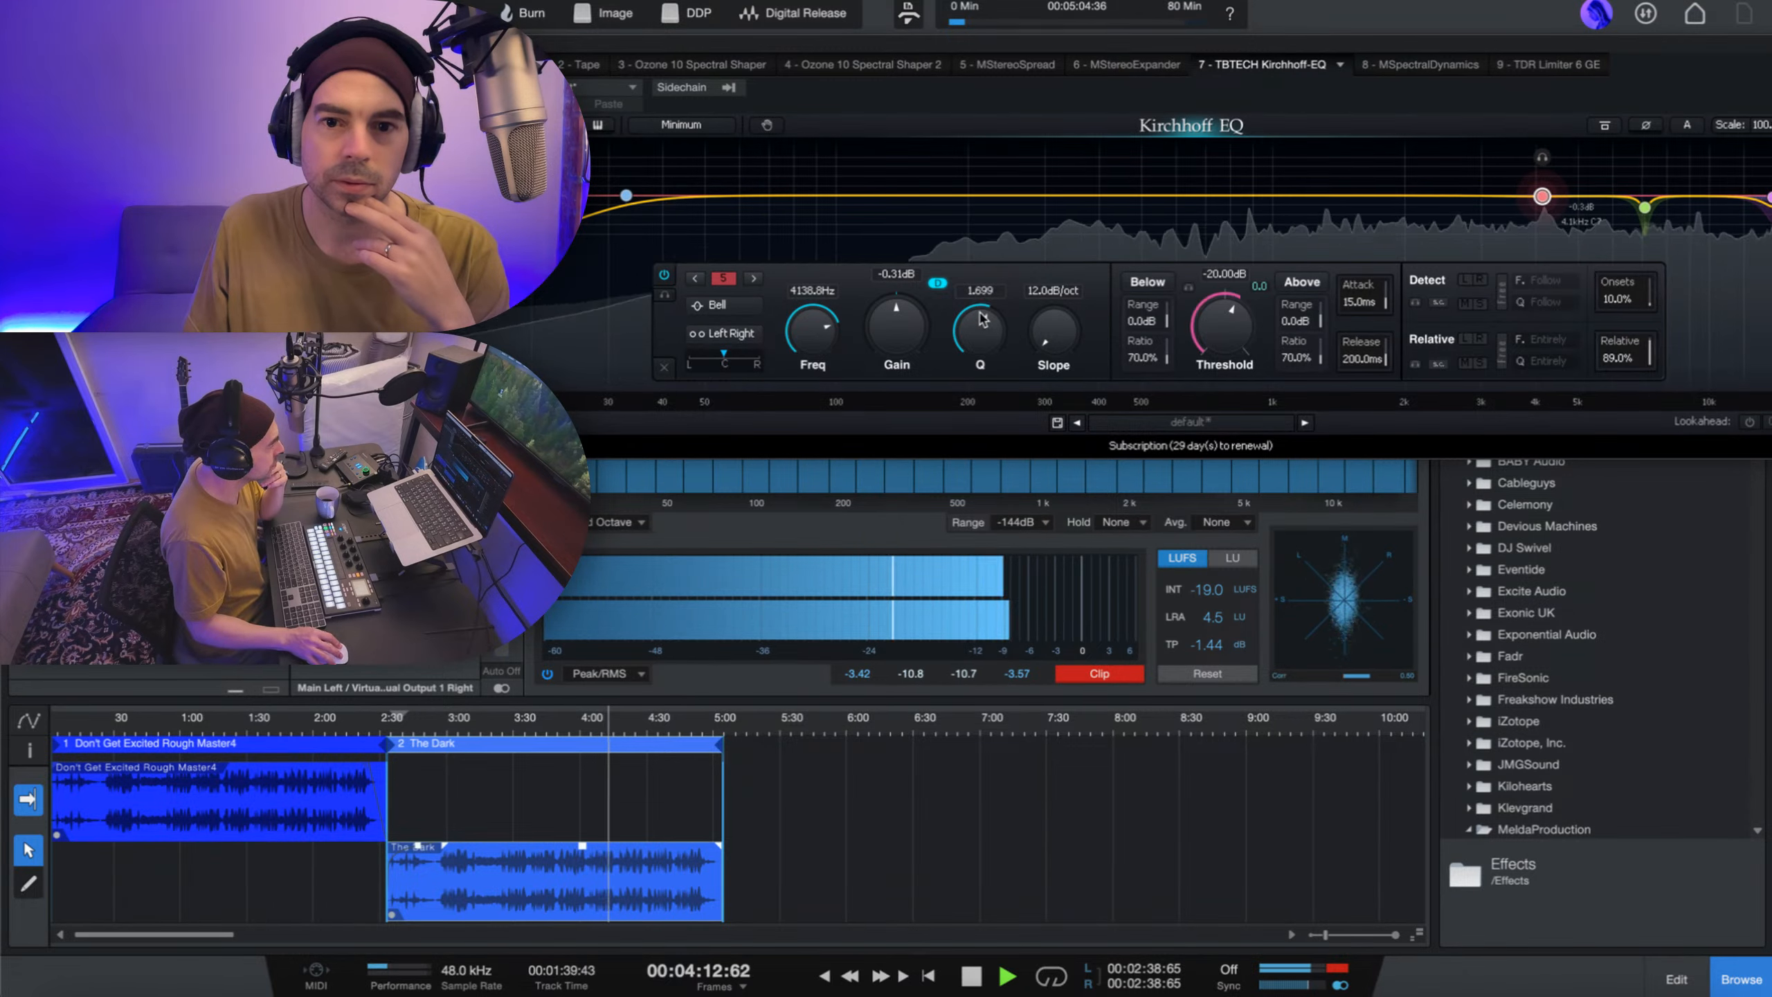
# - Narrow the new 4138.8 Hz band to a Q of 8.336 and lower its gain to -6.24 dB
pyautogui.scroll(3, 983, 319)
pyautogui.scroll(-5, 880, 334)
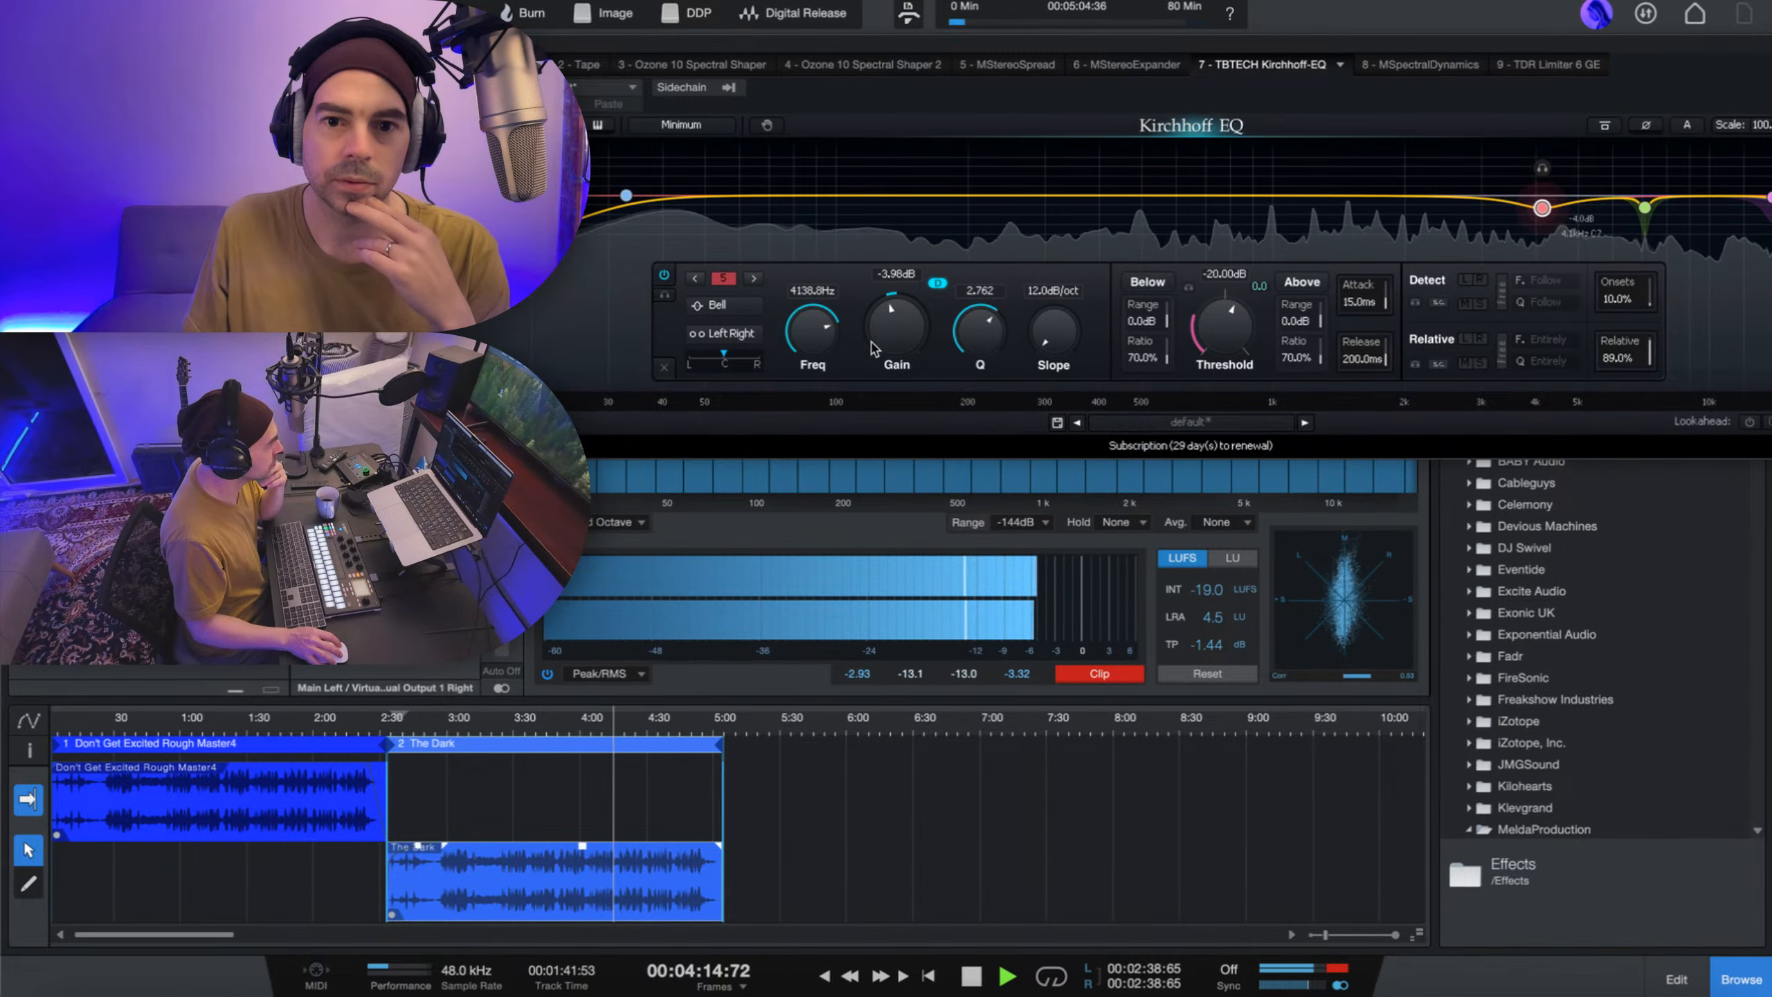
pyautogui.moveTo(986, 347); pyautogui.dragTo(995, 334)
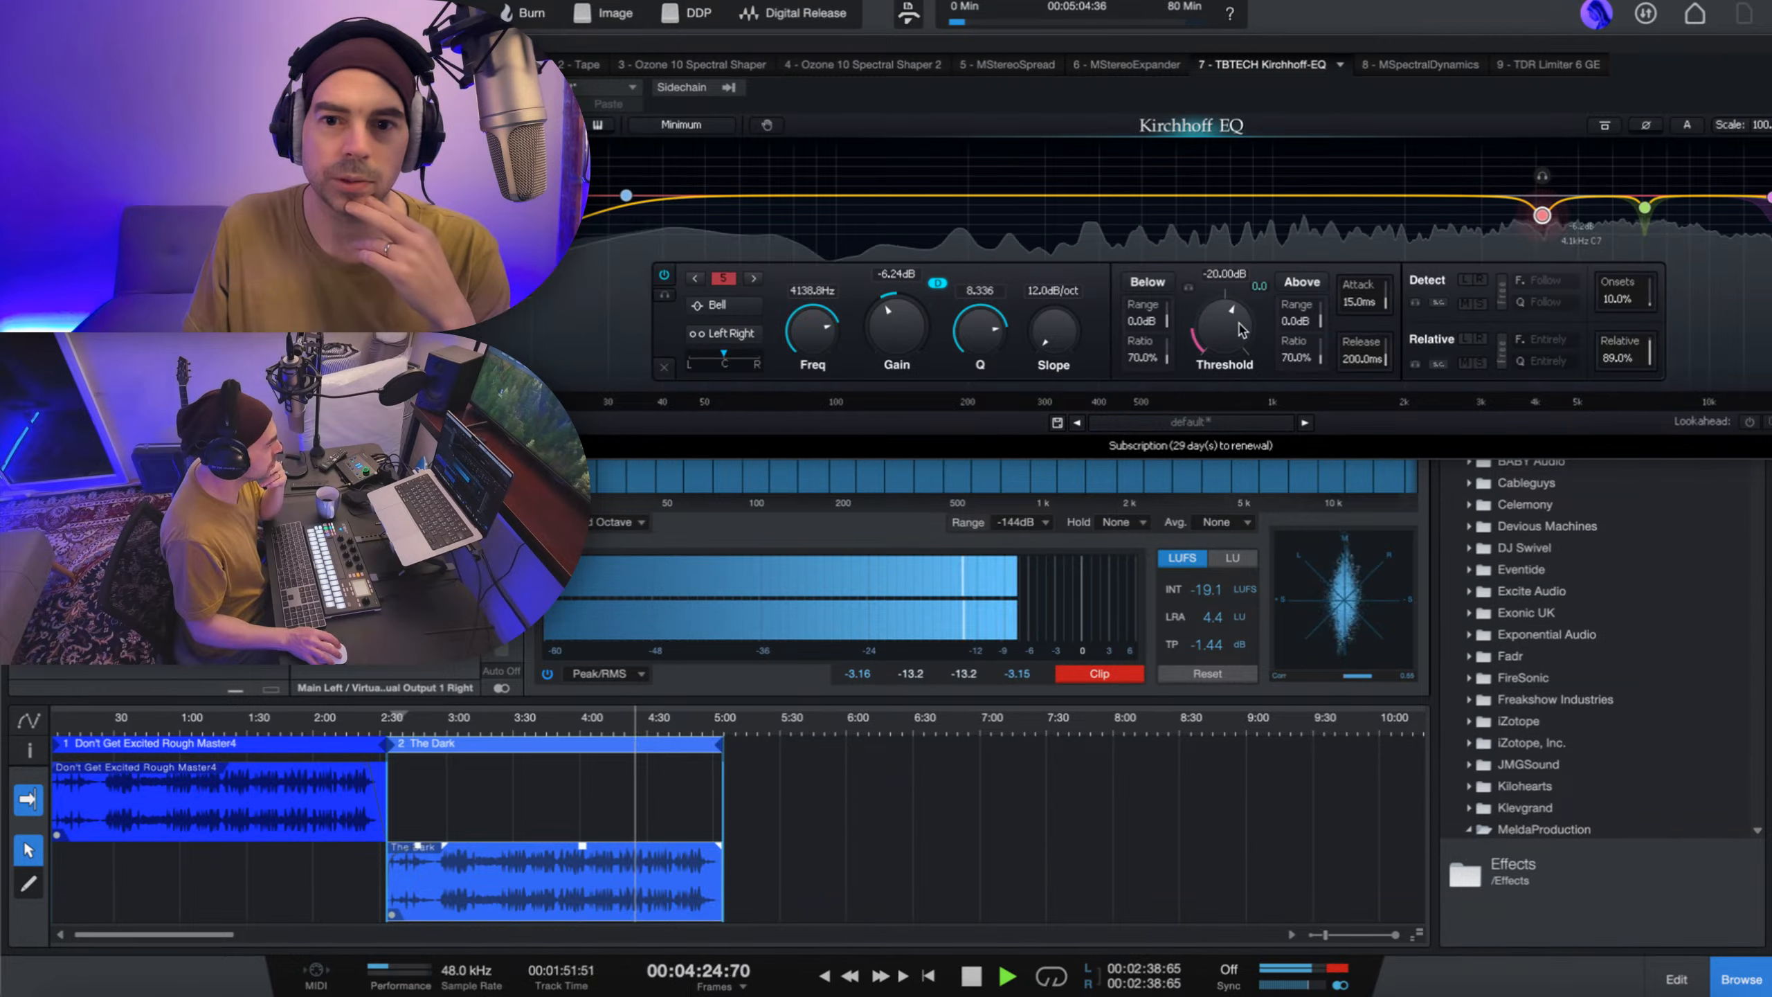
# - Set the band's threshold to -27.23 dB, above range -8.1 dB, gain -0.03 dB, attack 10.5 ms and release 171.3 ms, and replay from about 3:00
pyautogui.moveTo(1254, 308); pyautogui.dragTo(1234, 367)
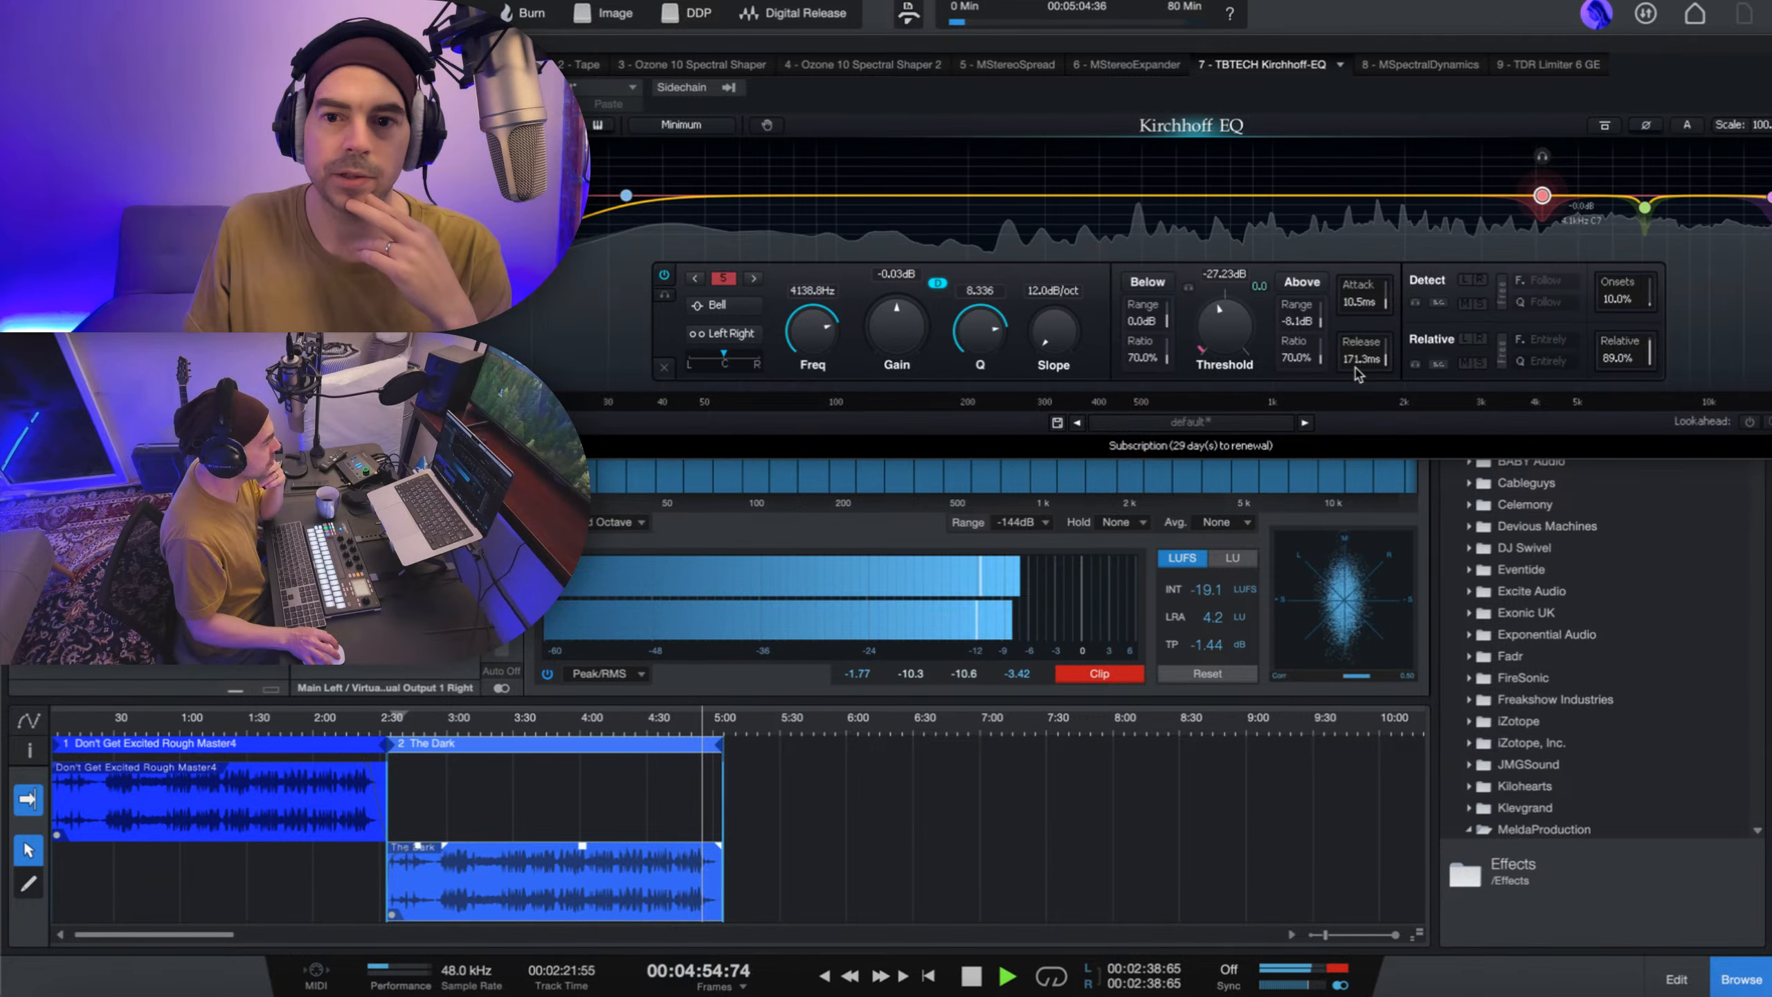
pyautogui.click(1340, 228)
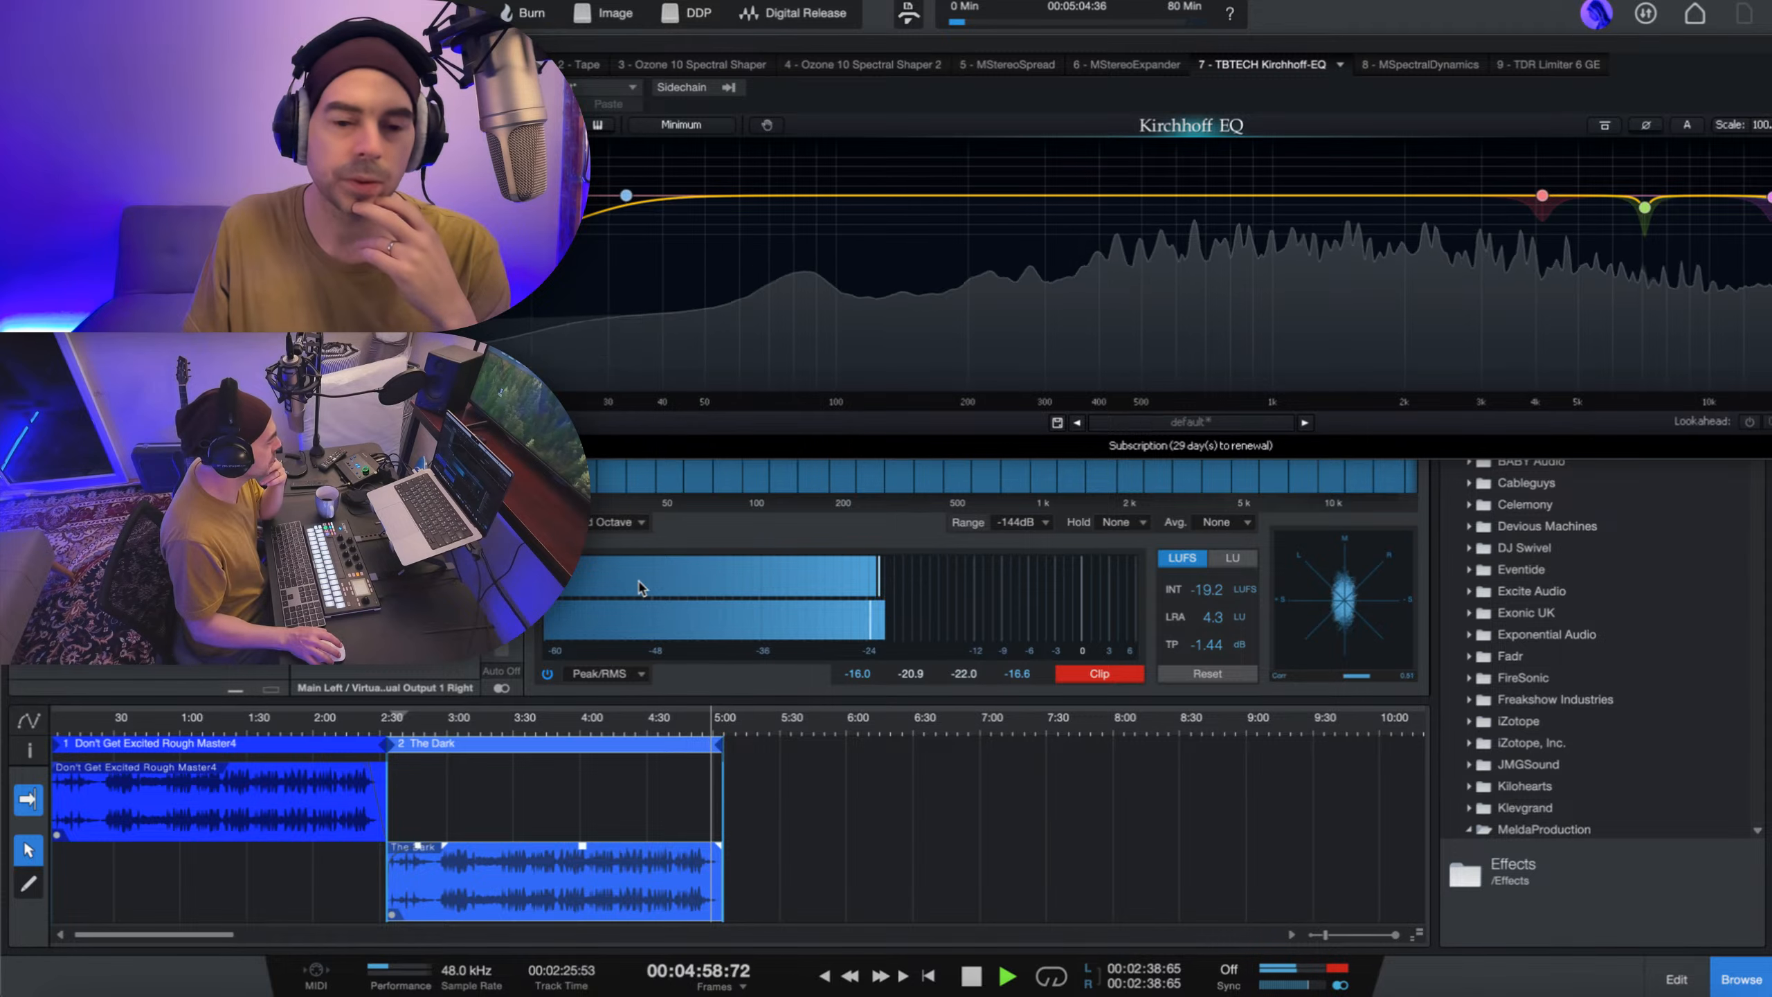
pyautogui.click(459, 730)
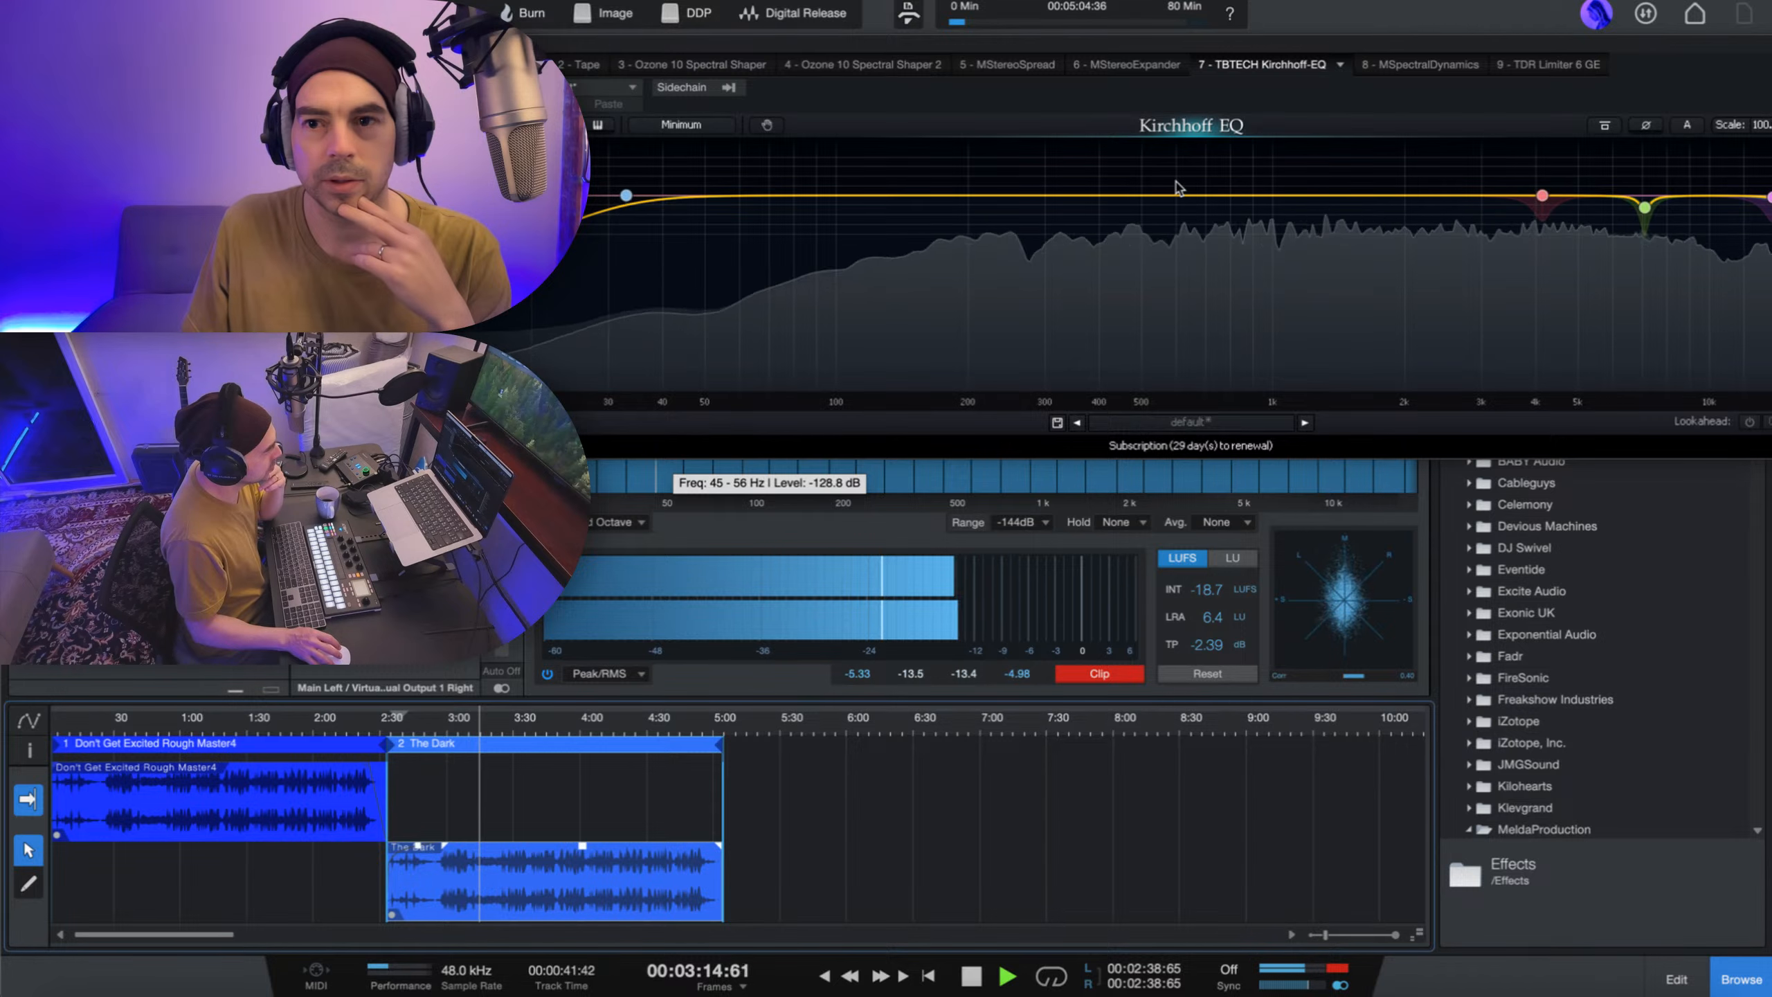
# - Close Kirchhoff EQ and open MSpectralDynamics, moving its window so the analyser and processor controls are fully visible
pyautogui.doubleClick(1190, 44)
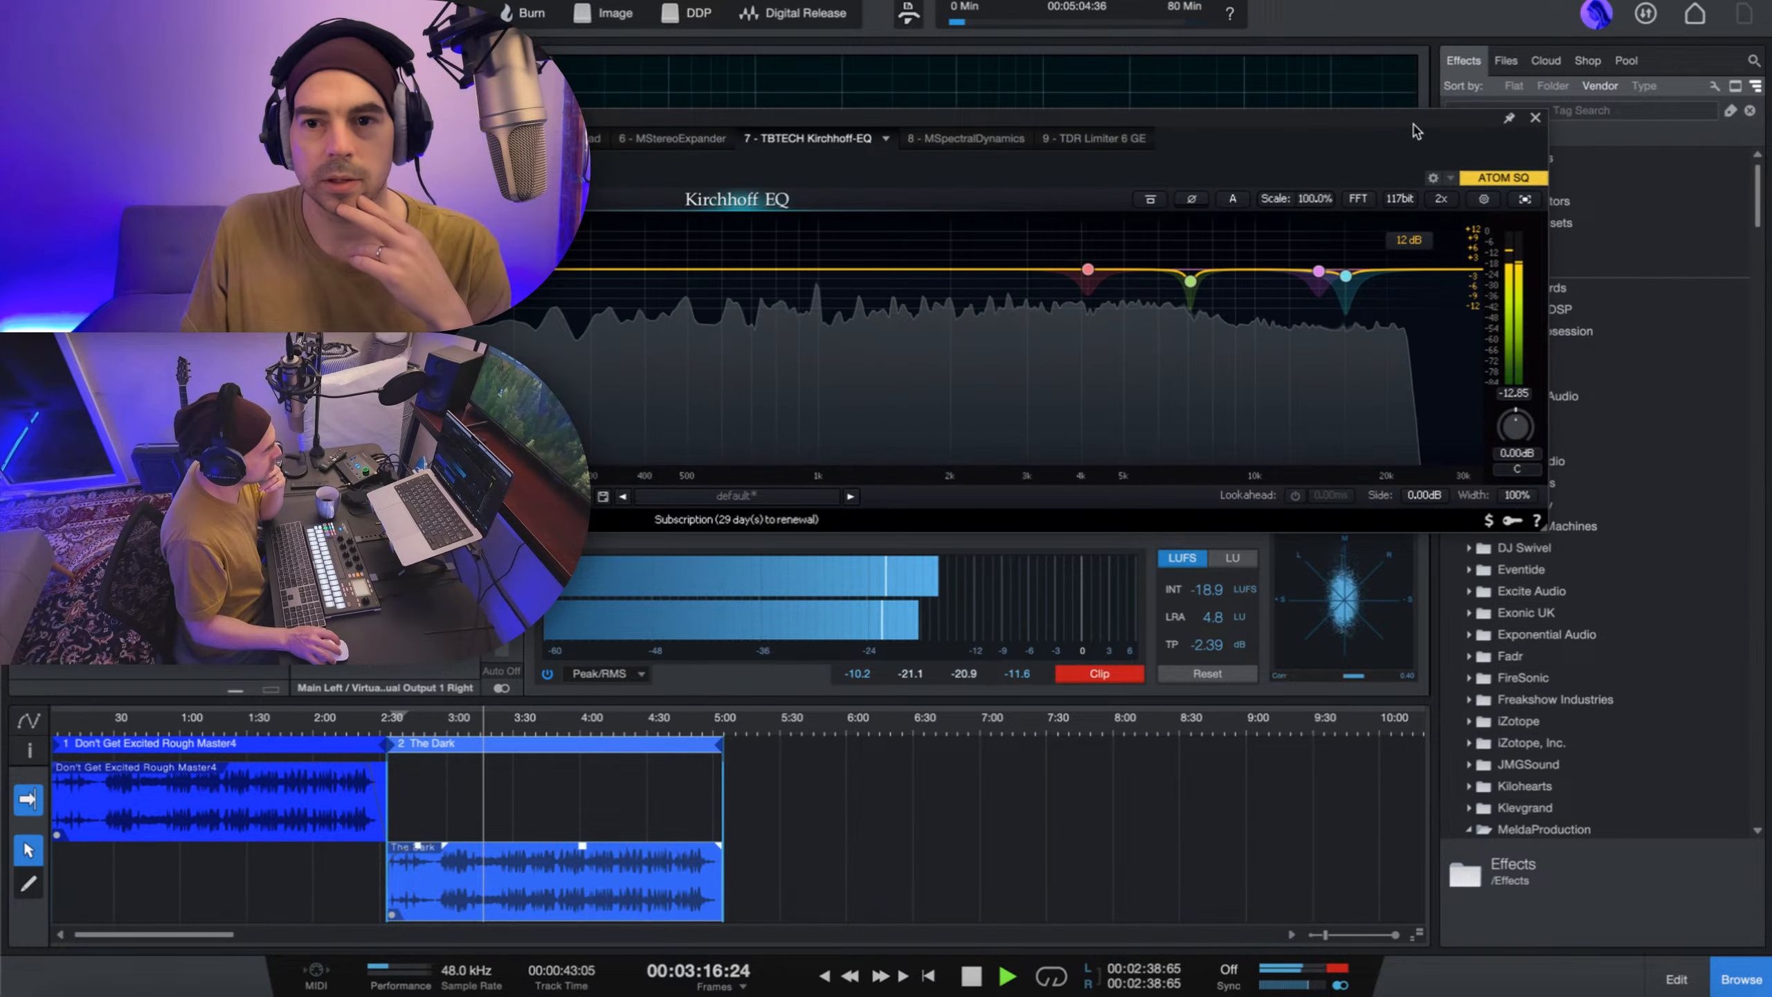
pyautogui.click(1535, 119)
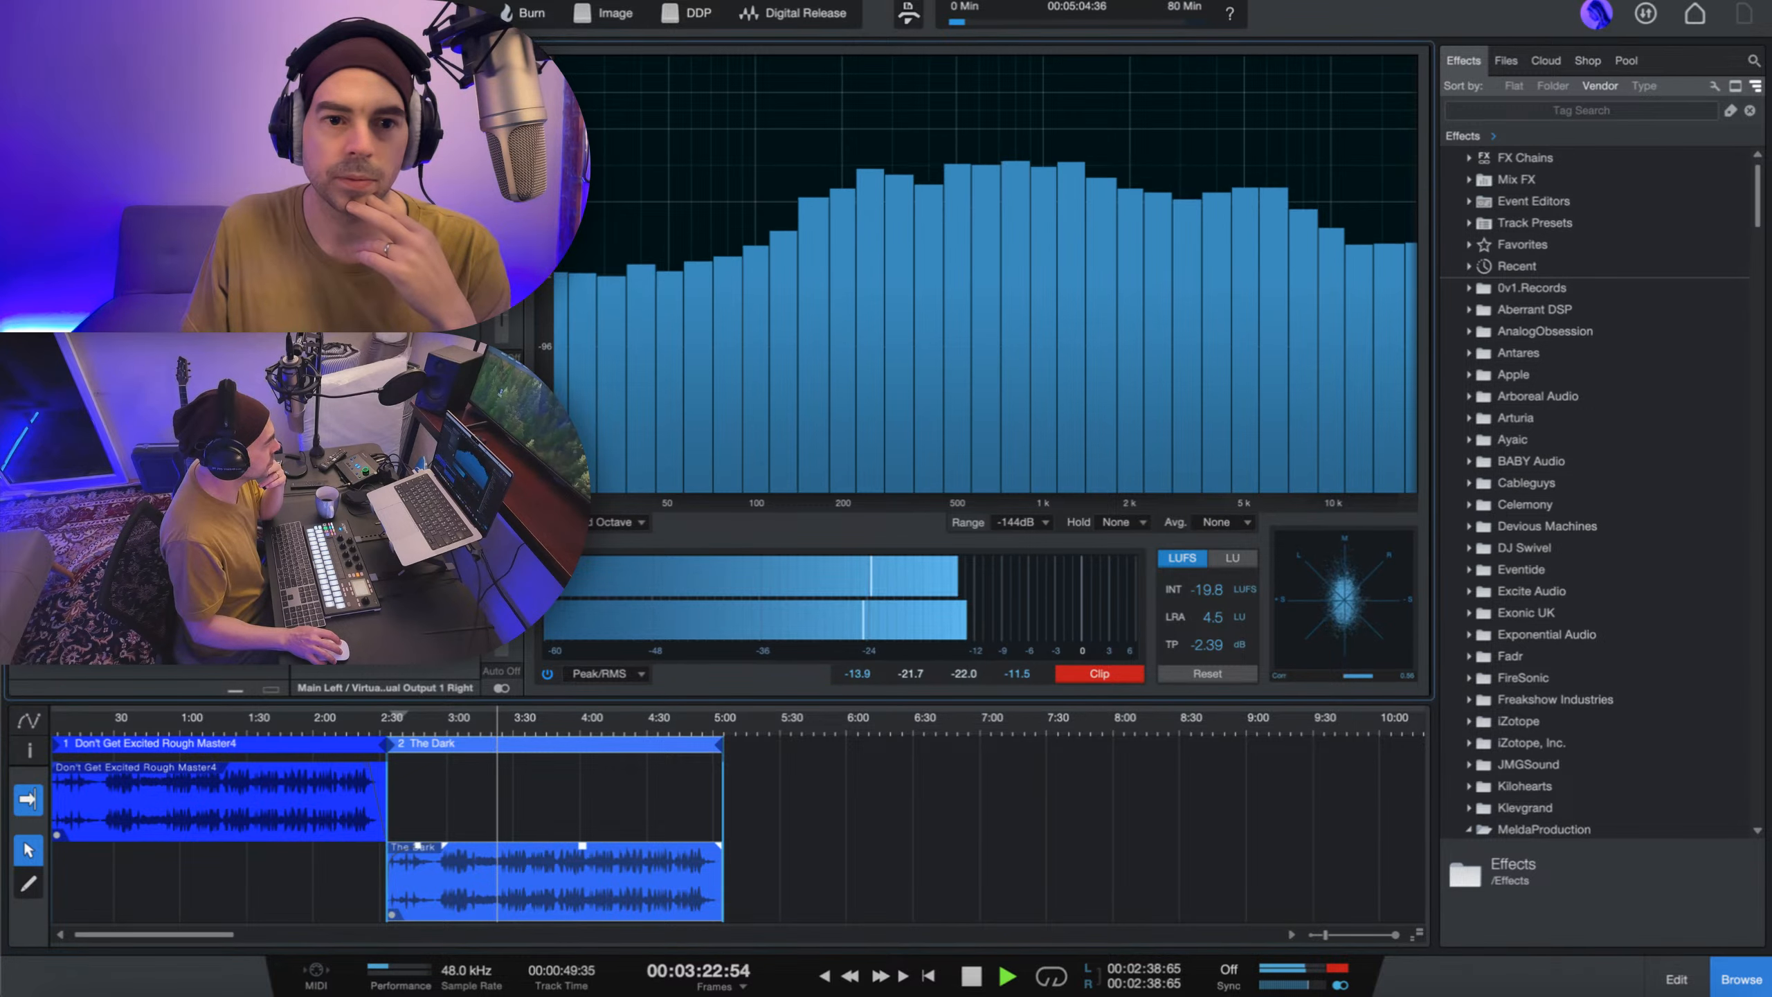
pyautogui.click(555, 777)
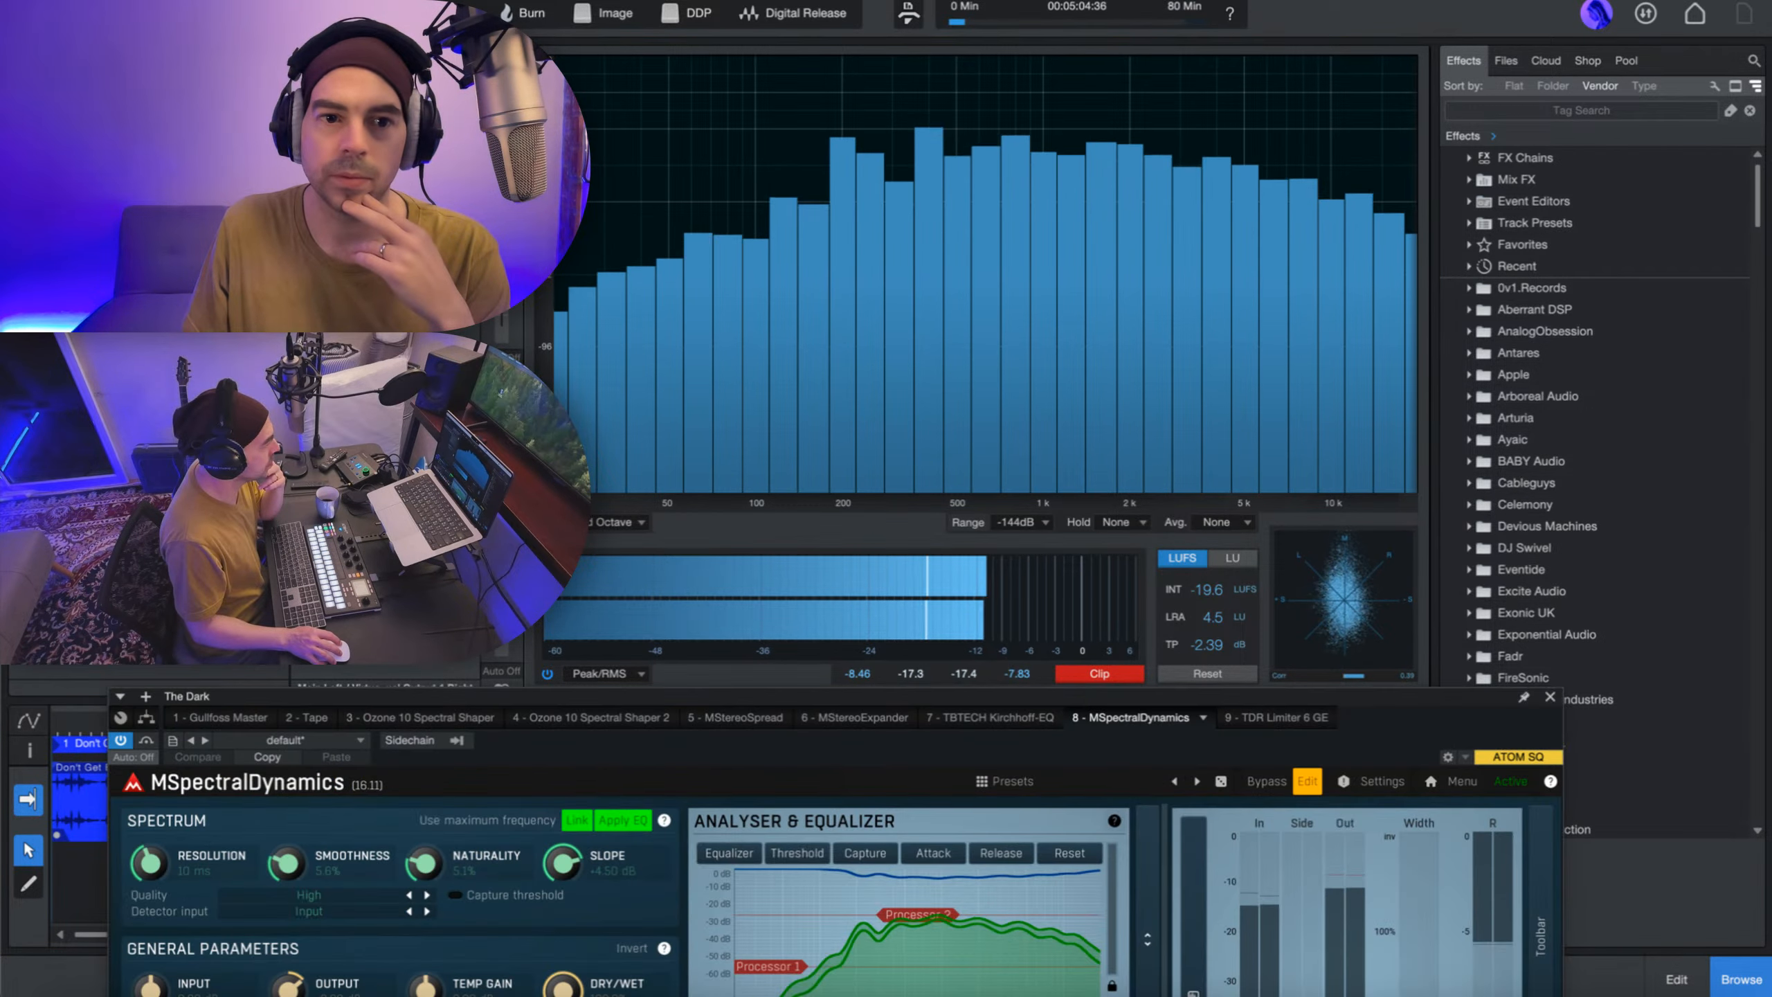
pyautogui.moveTo(555, 777); pyautogui.dragTo(749, 53)
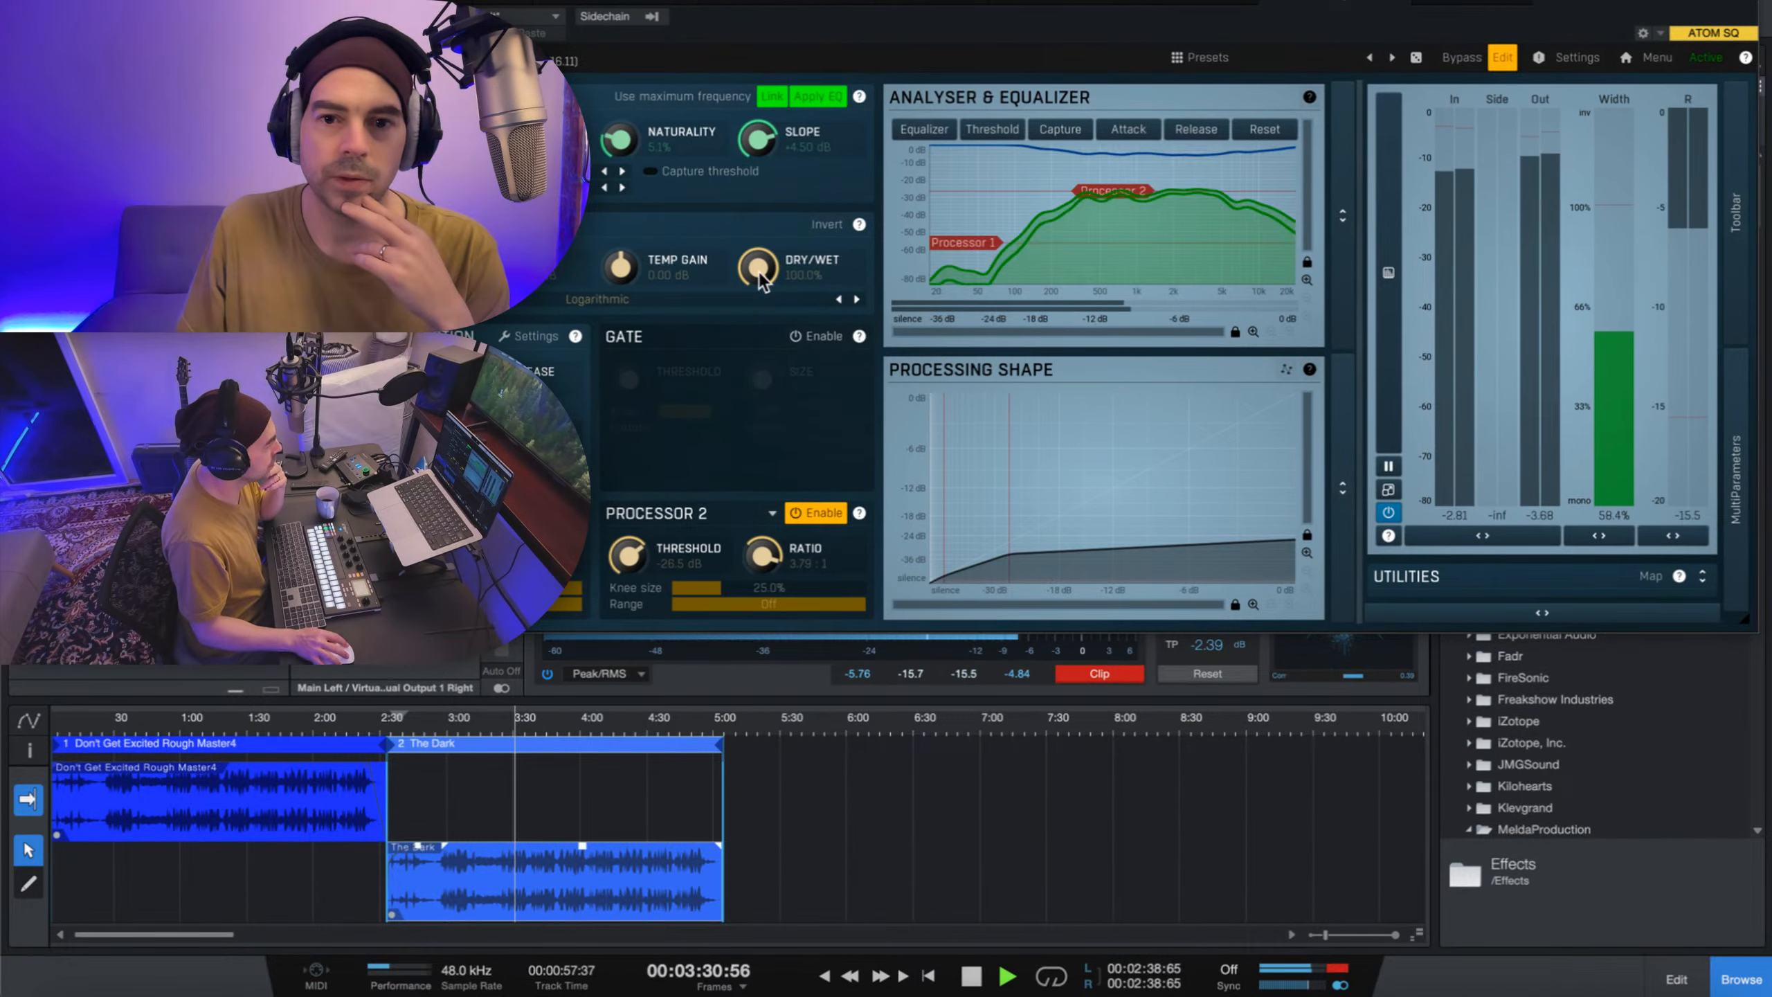
# - In MSpectralDynamics, raise Processor 1's threshold to about -46.5 dB and Processor 2's threshold to -23.7 dB during playback
pyautogui.moveTo(950, 238)
pyautogui.moveTo(949, 240); pyautogui.dragTo(950, 230)
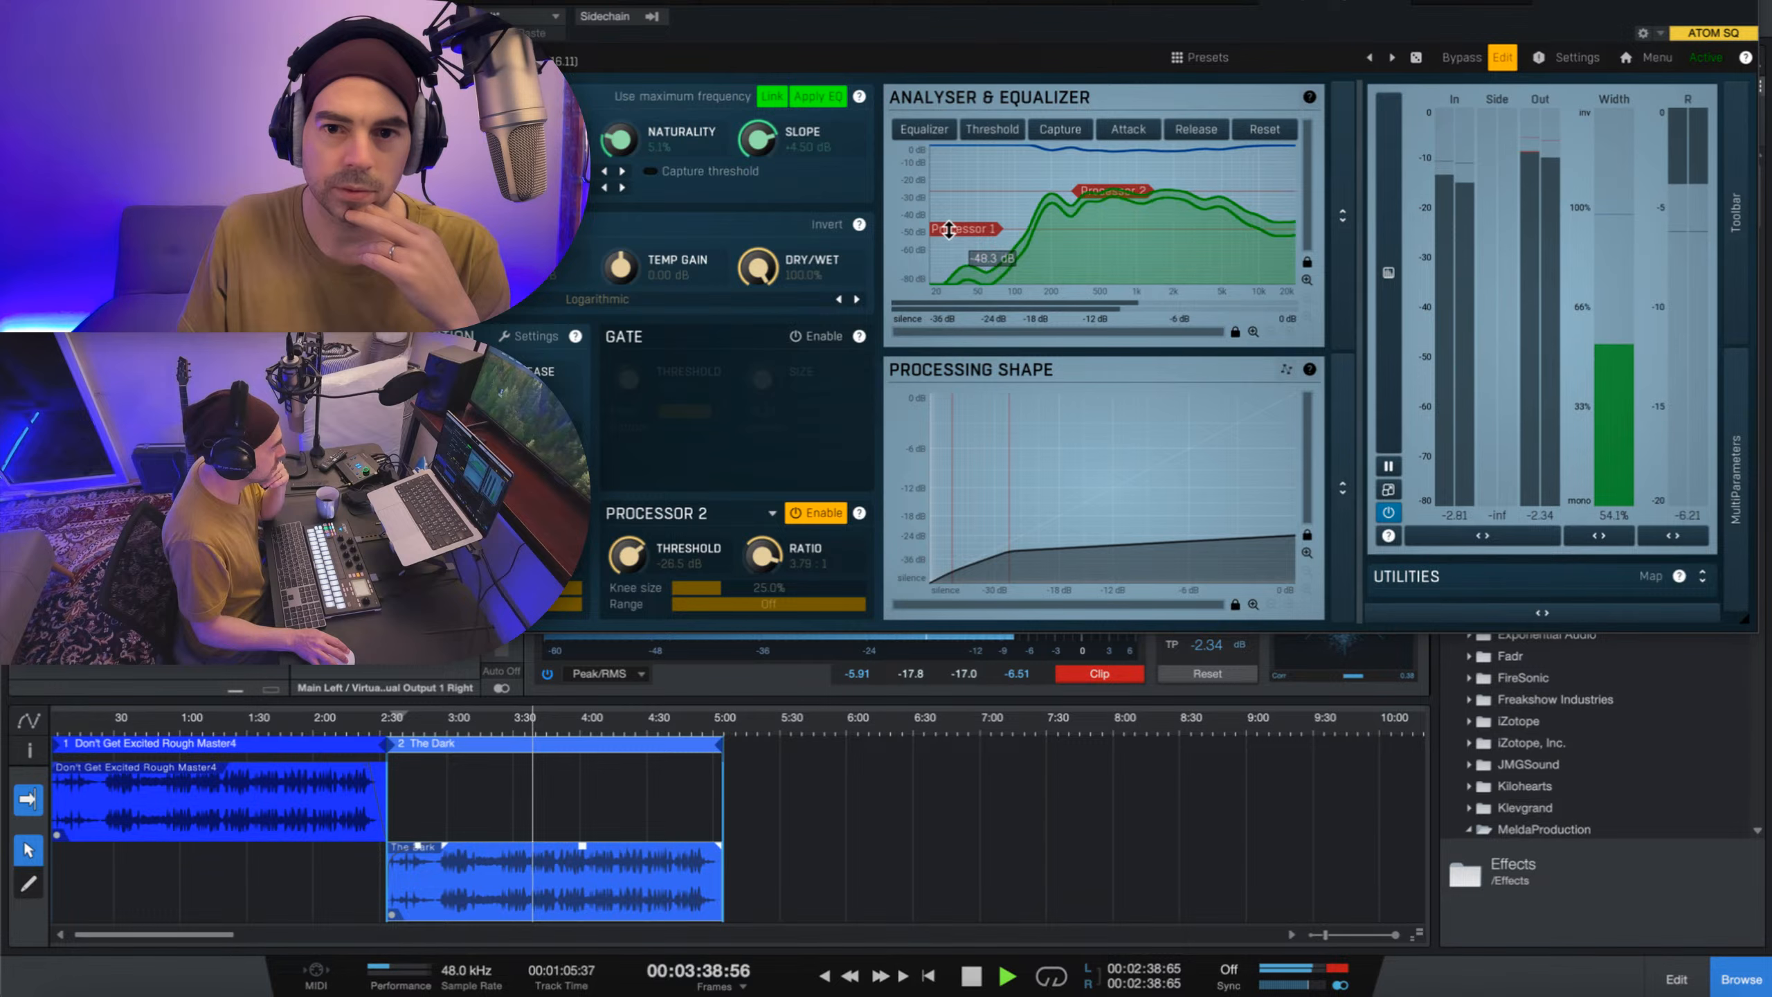
pyautogui.click(1119, 192)
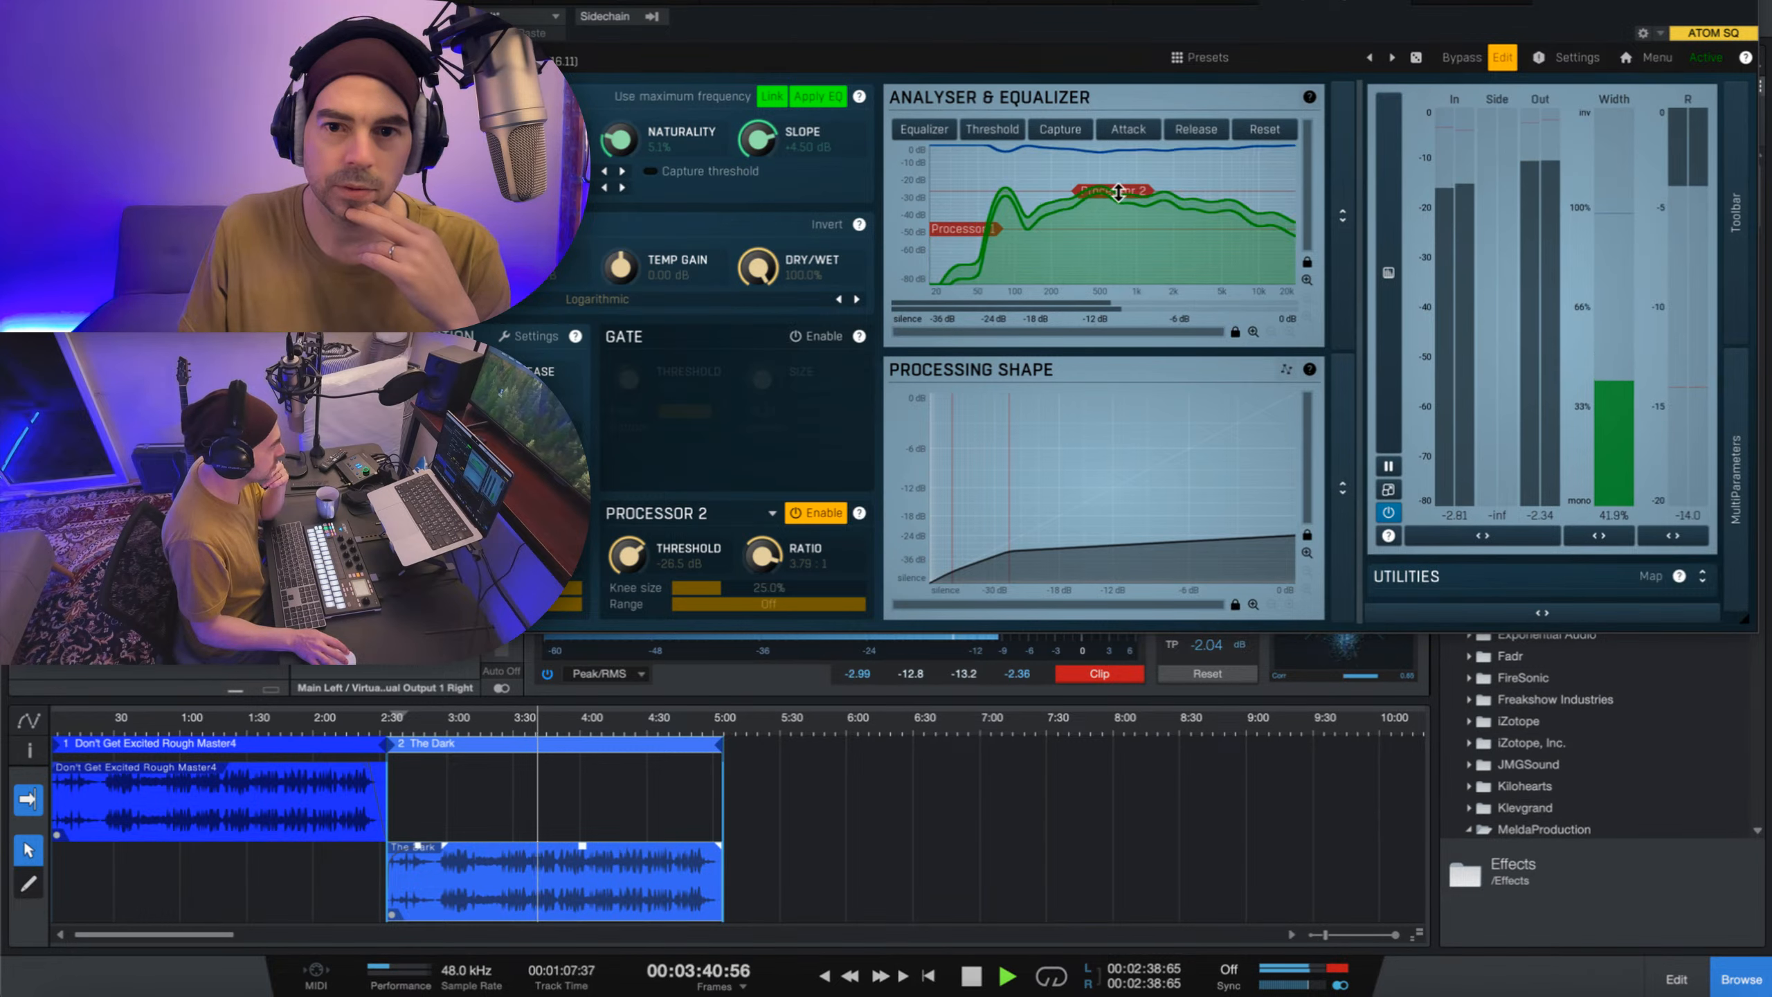
pyautogui.moveTo(1119, 192); pyautogui.dragTo(1121, 189)
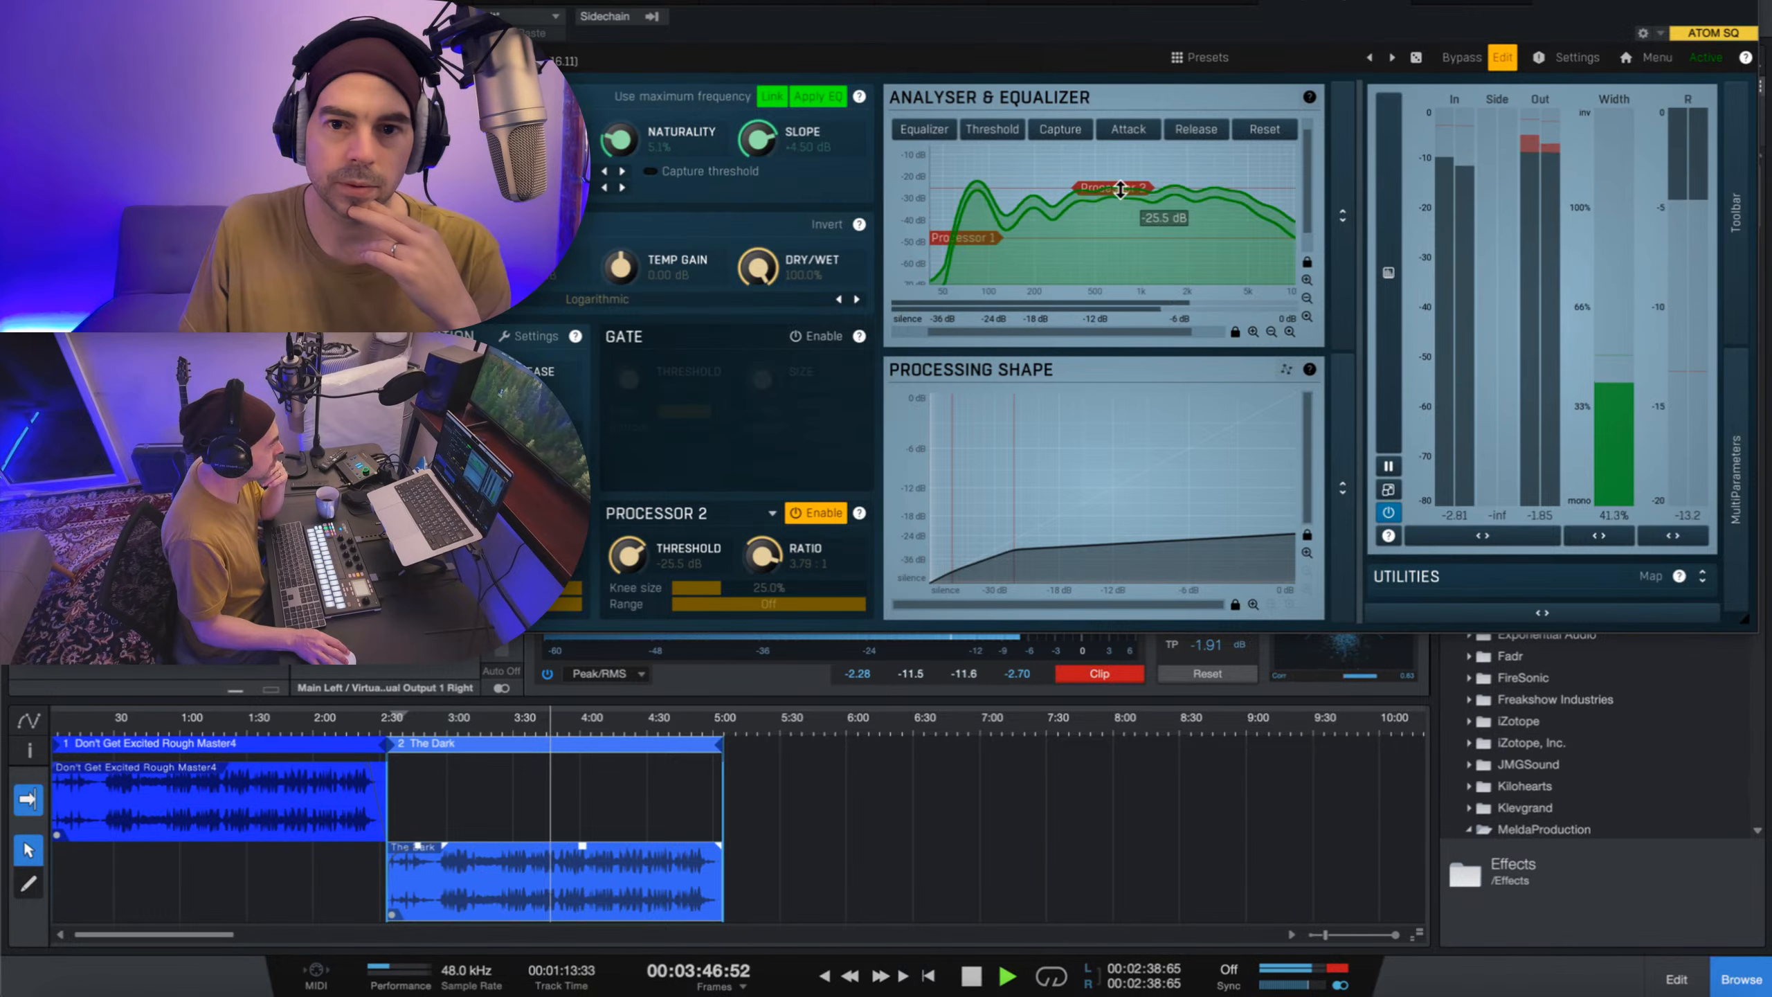
pyautogui.moveTo(1121, 188); pyautogui.dragTo(1122, 184)
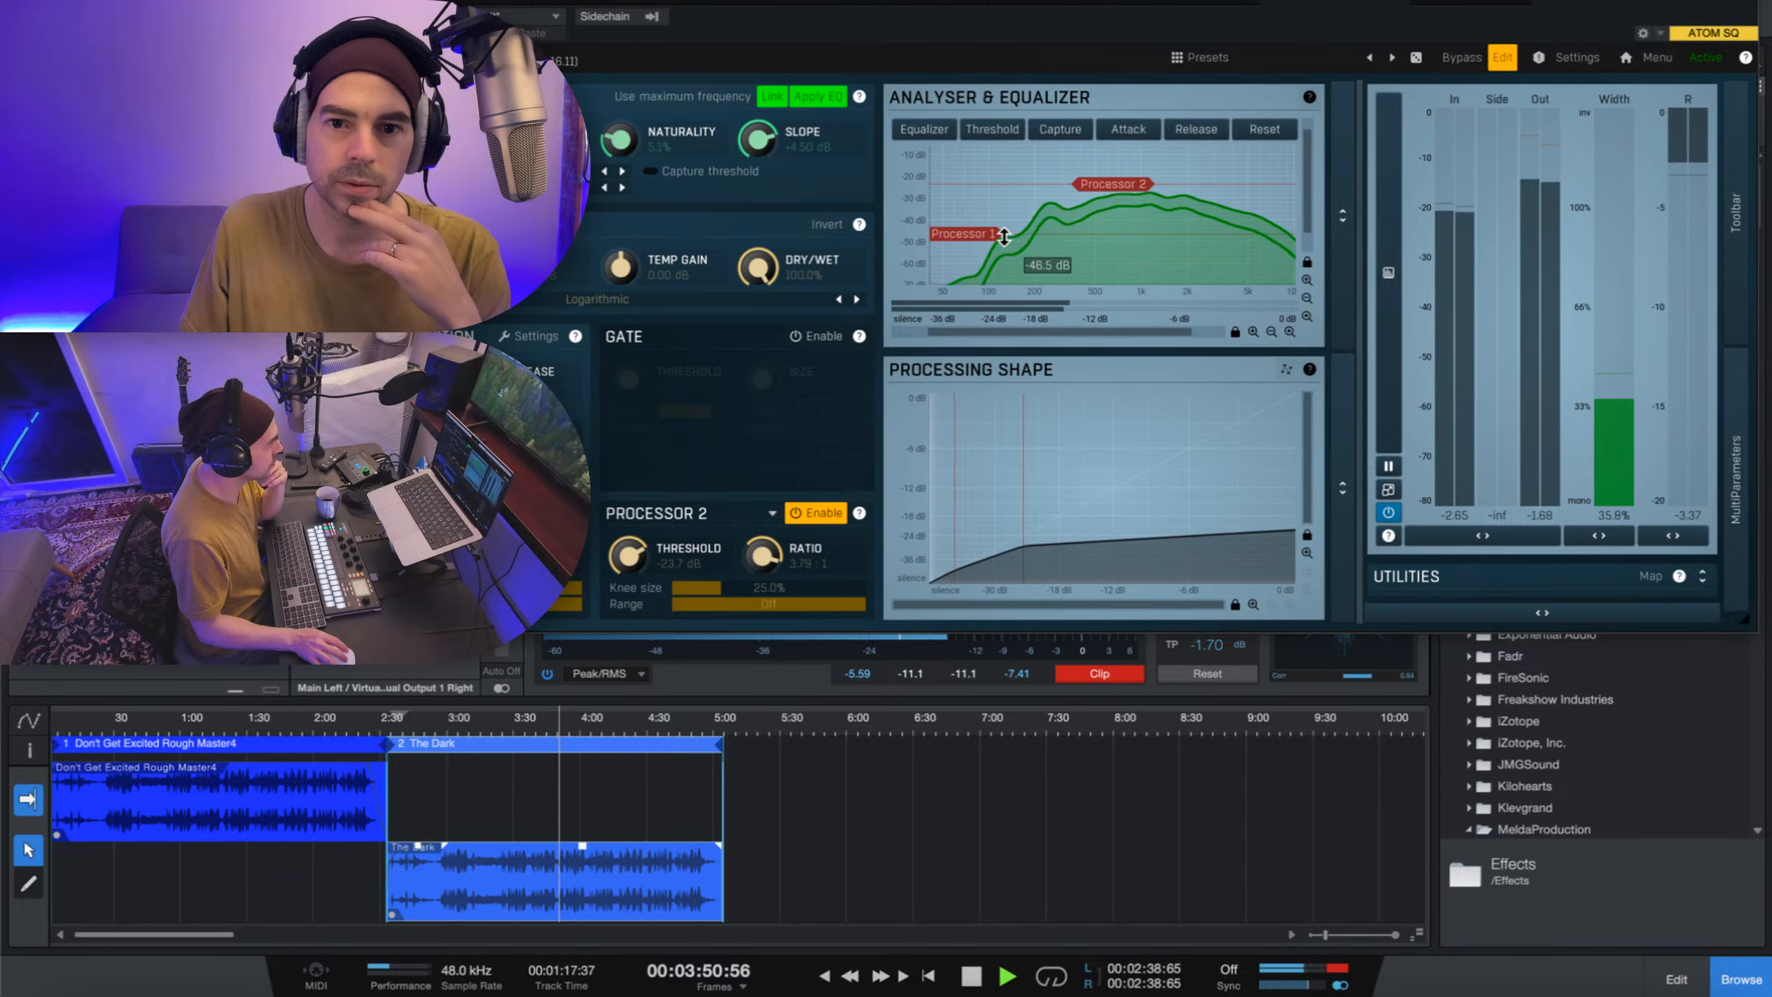
pyautogui.moveTo(1004, 242); pyautogui.dragTo(1005, 236)
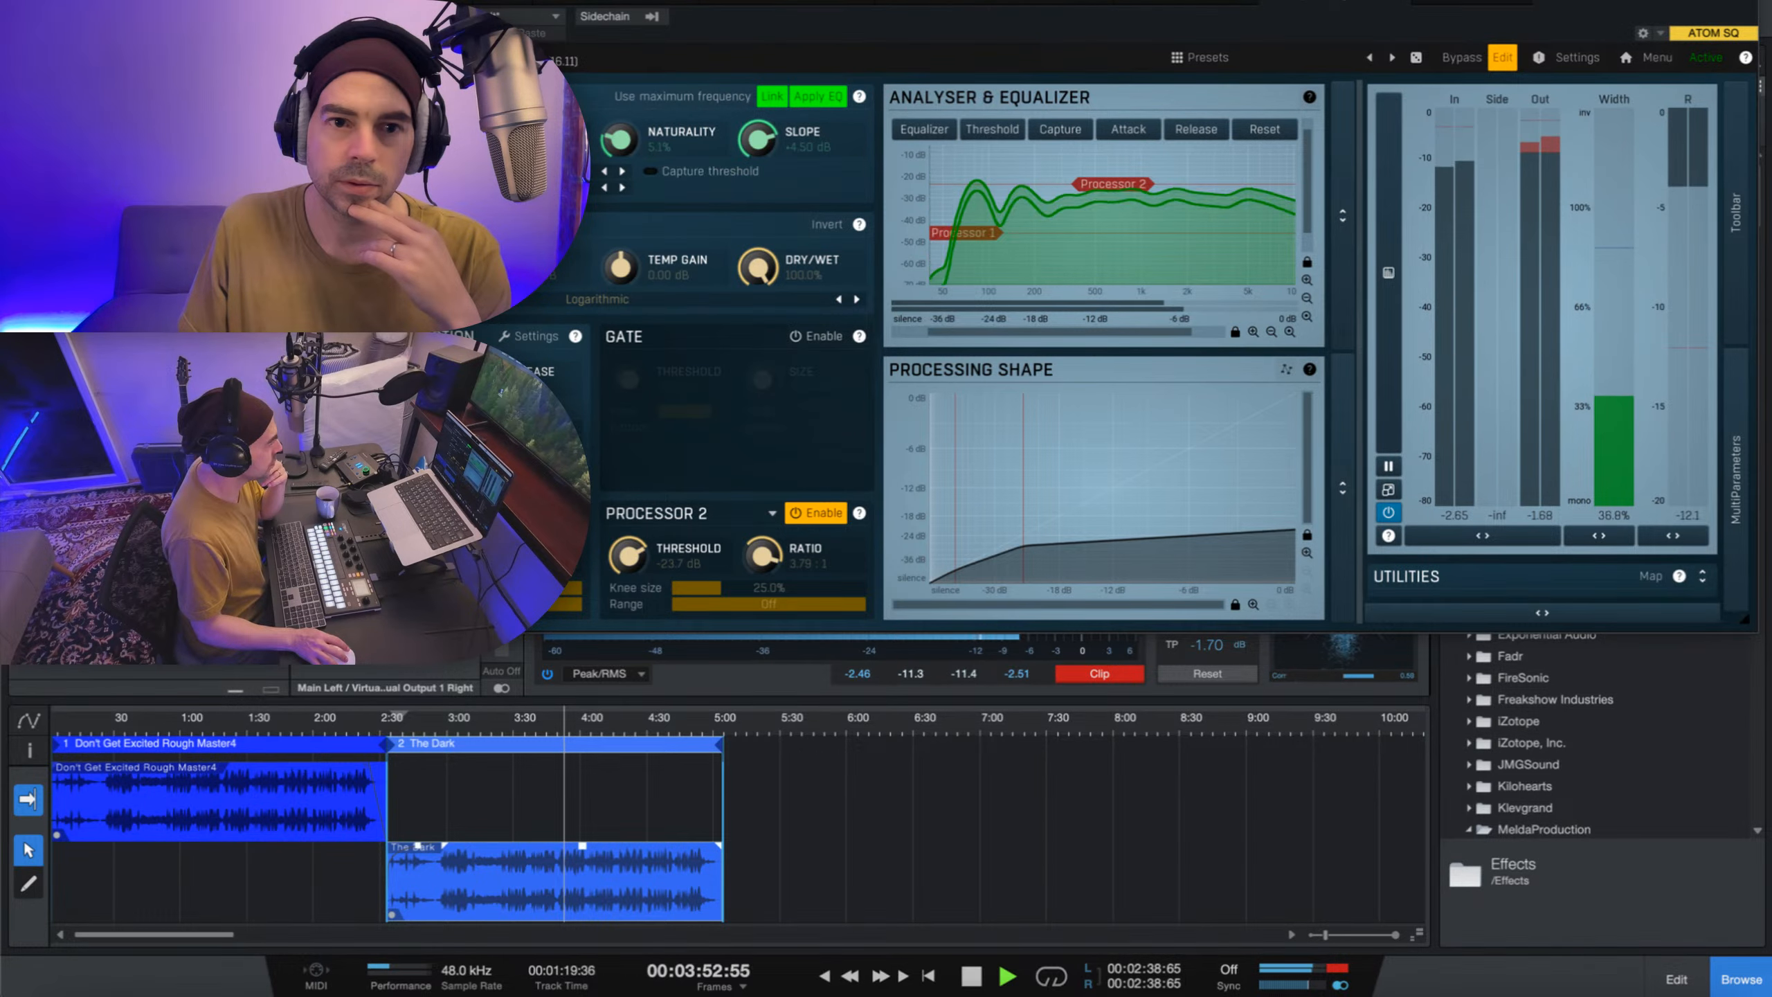
# - Bypass and re-enable MSpectralDynamics twice during playback to compare the processed and unprocessed sound
pyautogui.click(1462, 59)
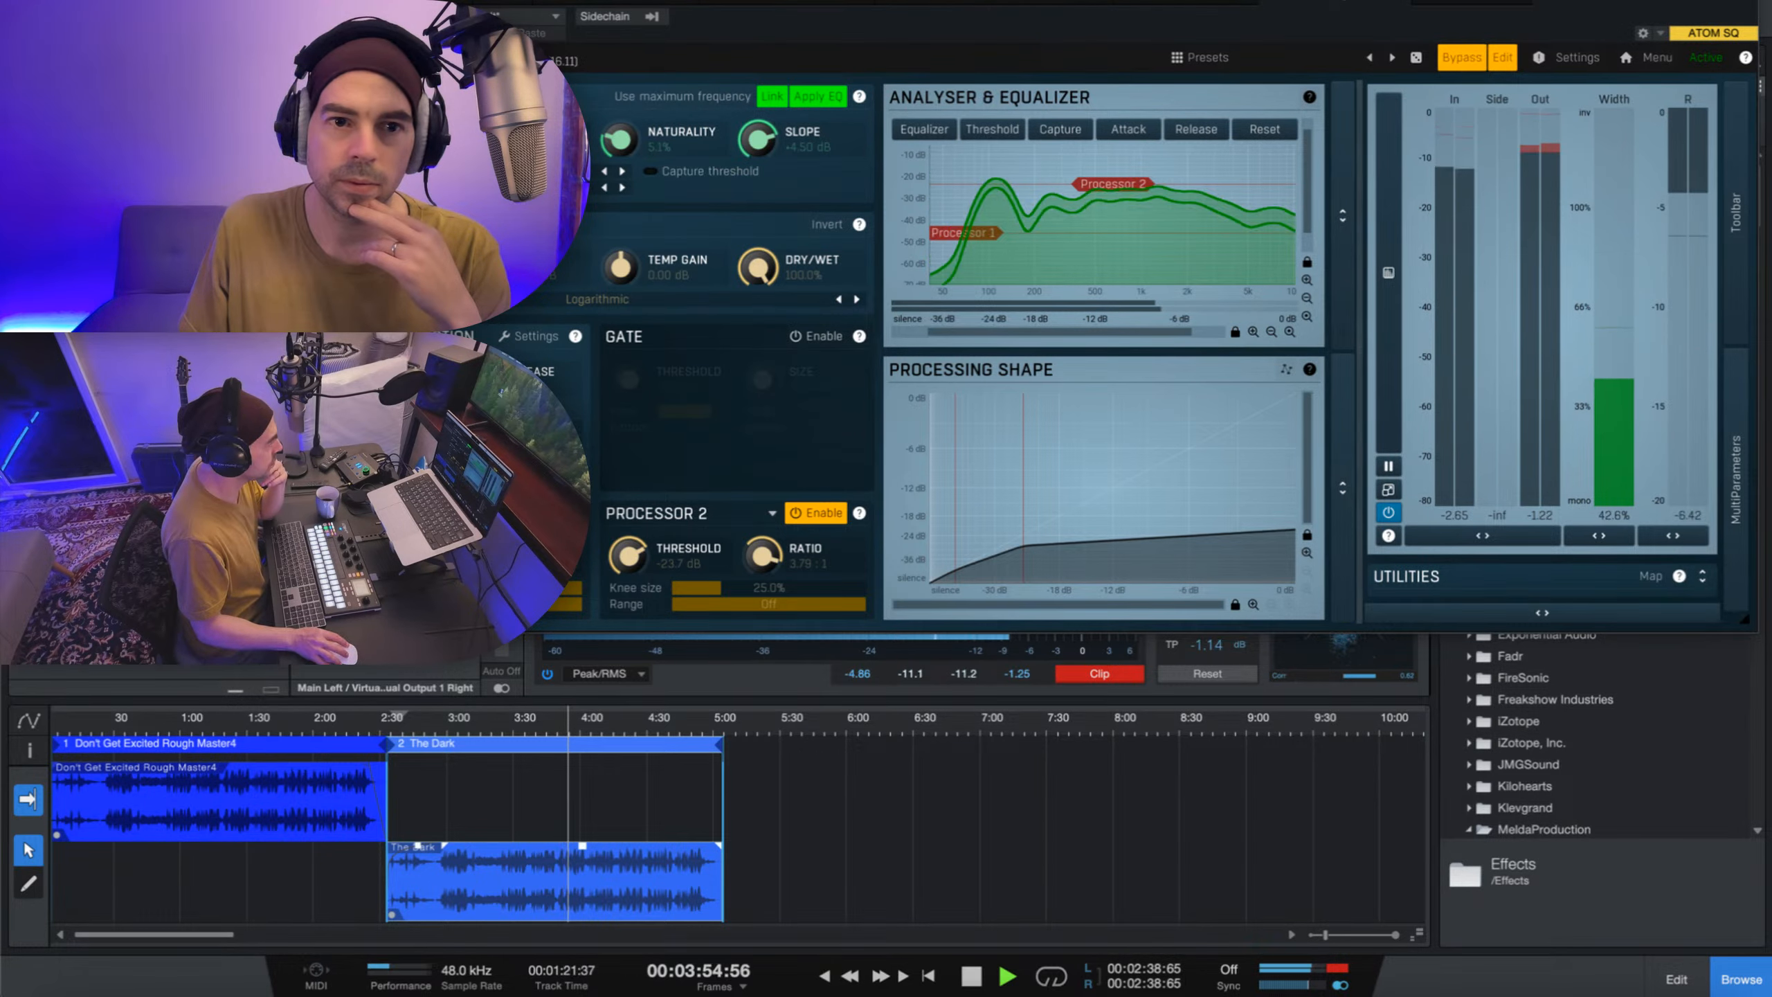
pyautogui.click(1462, 58)
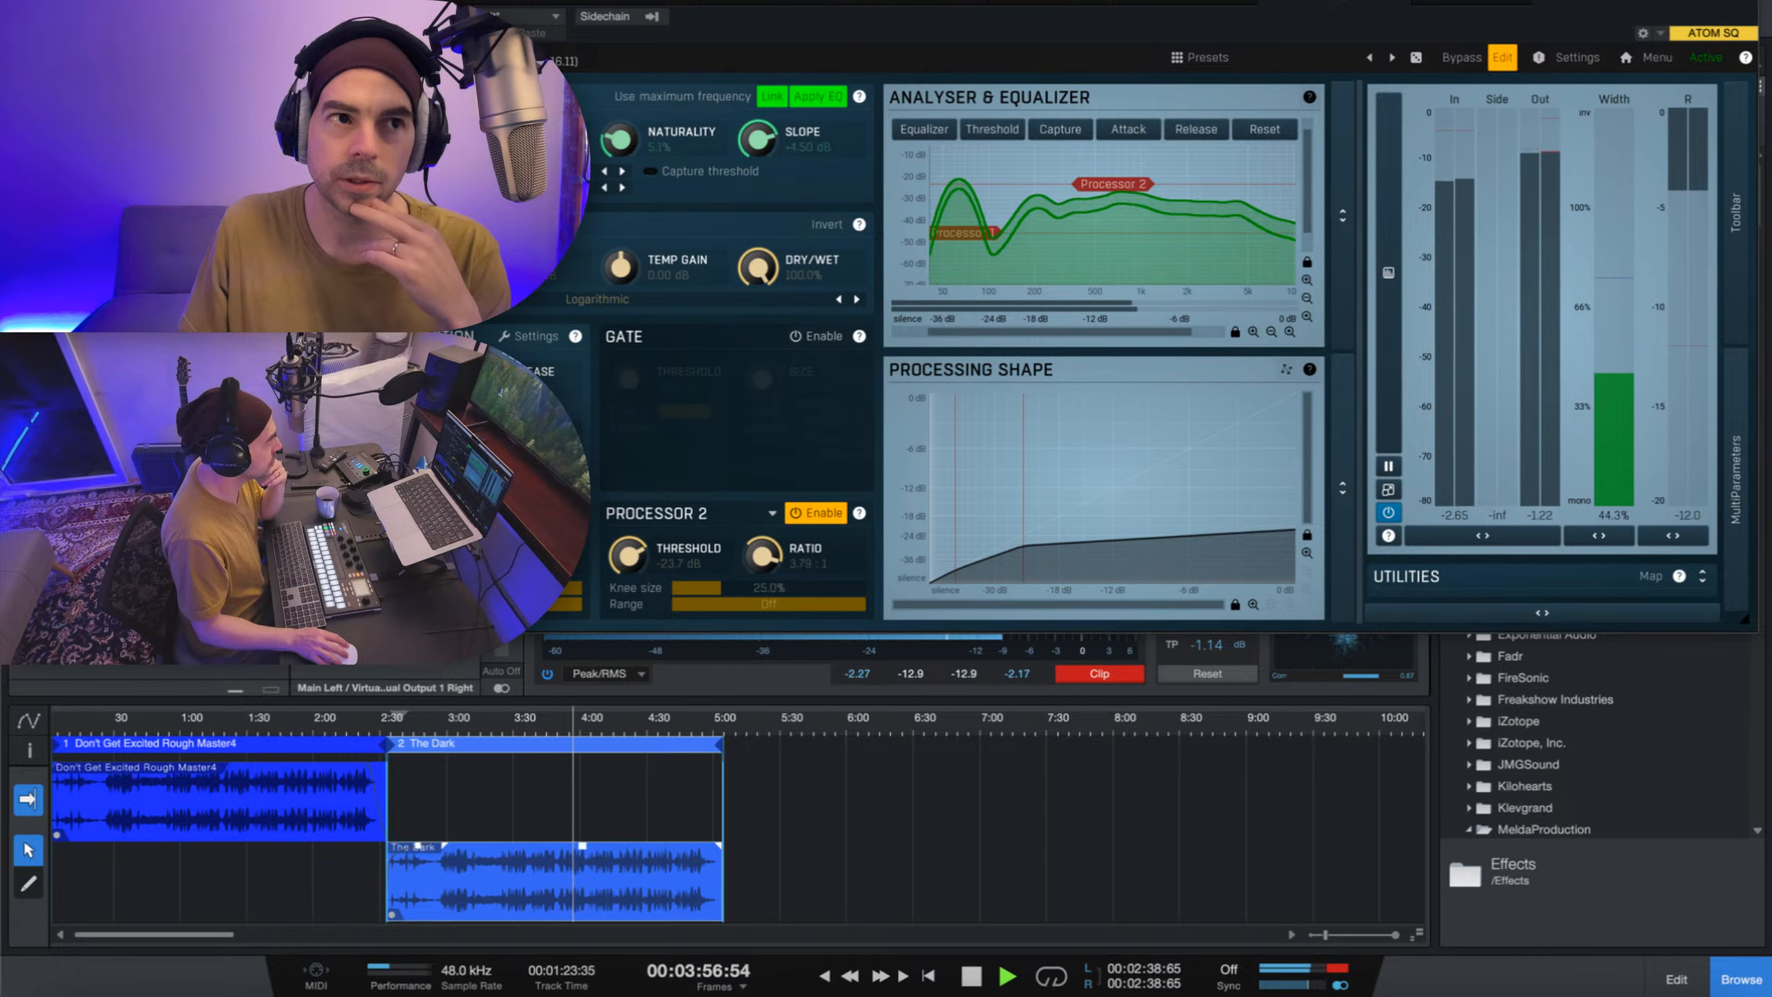
pyautogui.click(1461, 58)
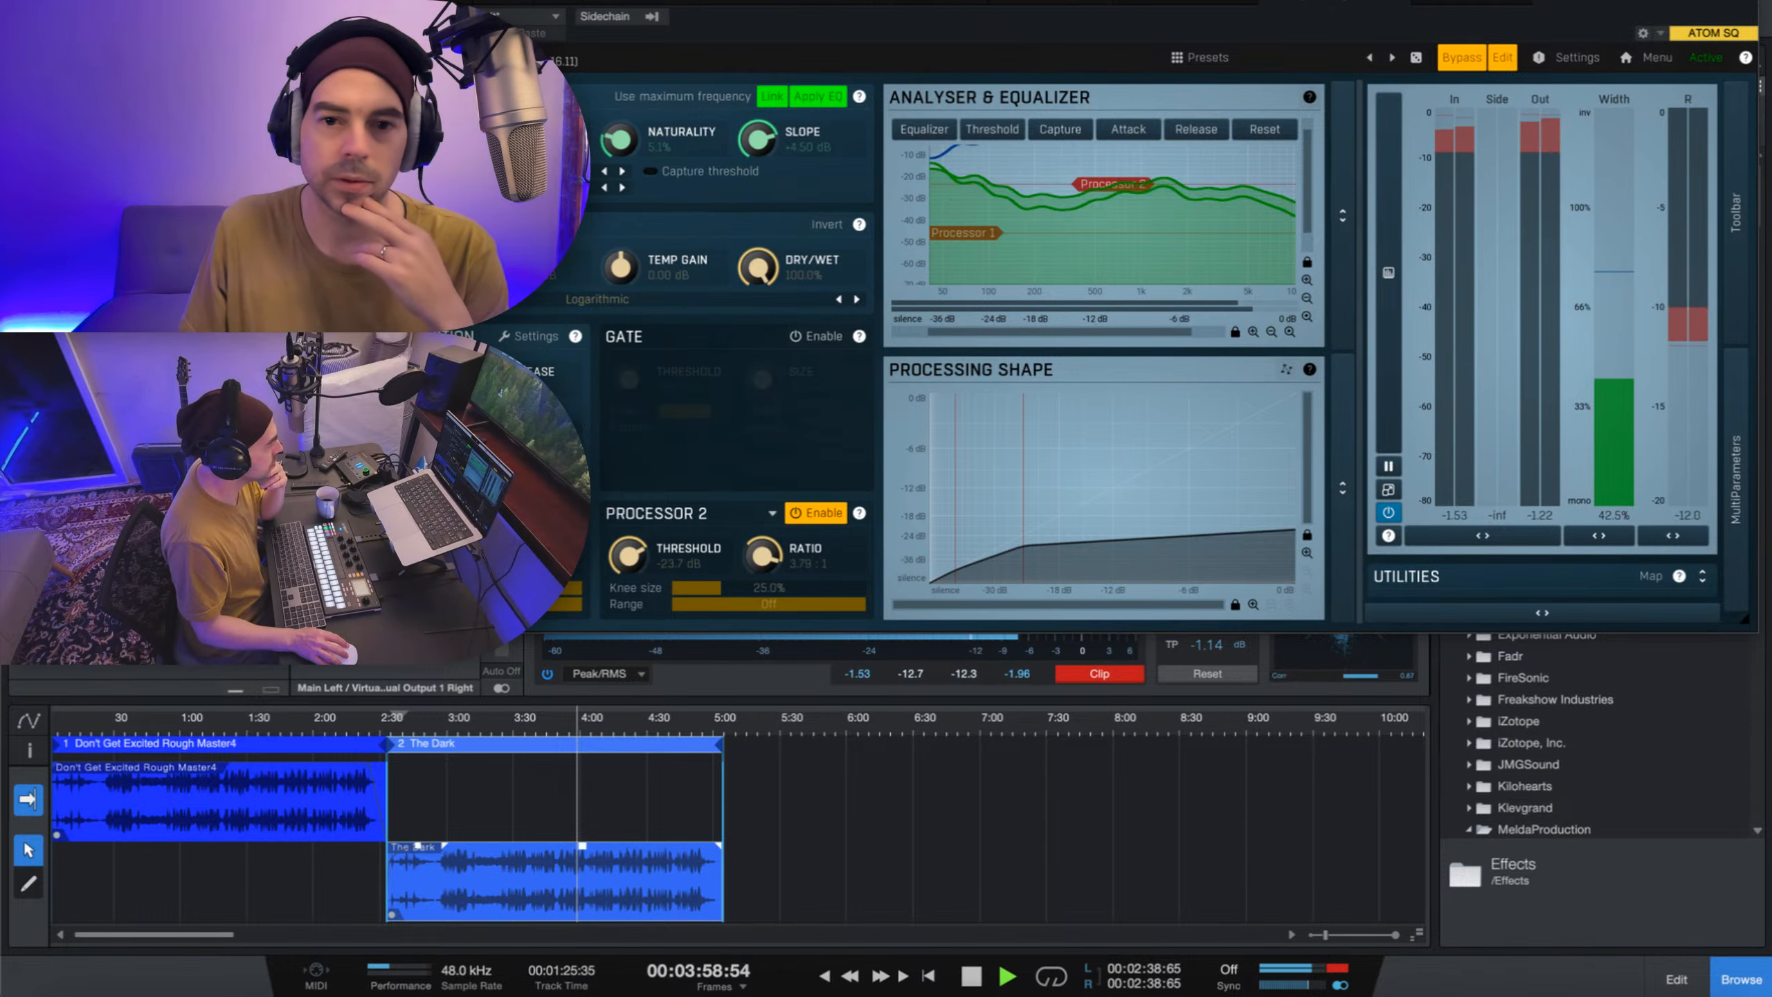
pyautogui.click(1461, 58)
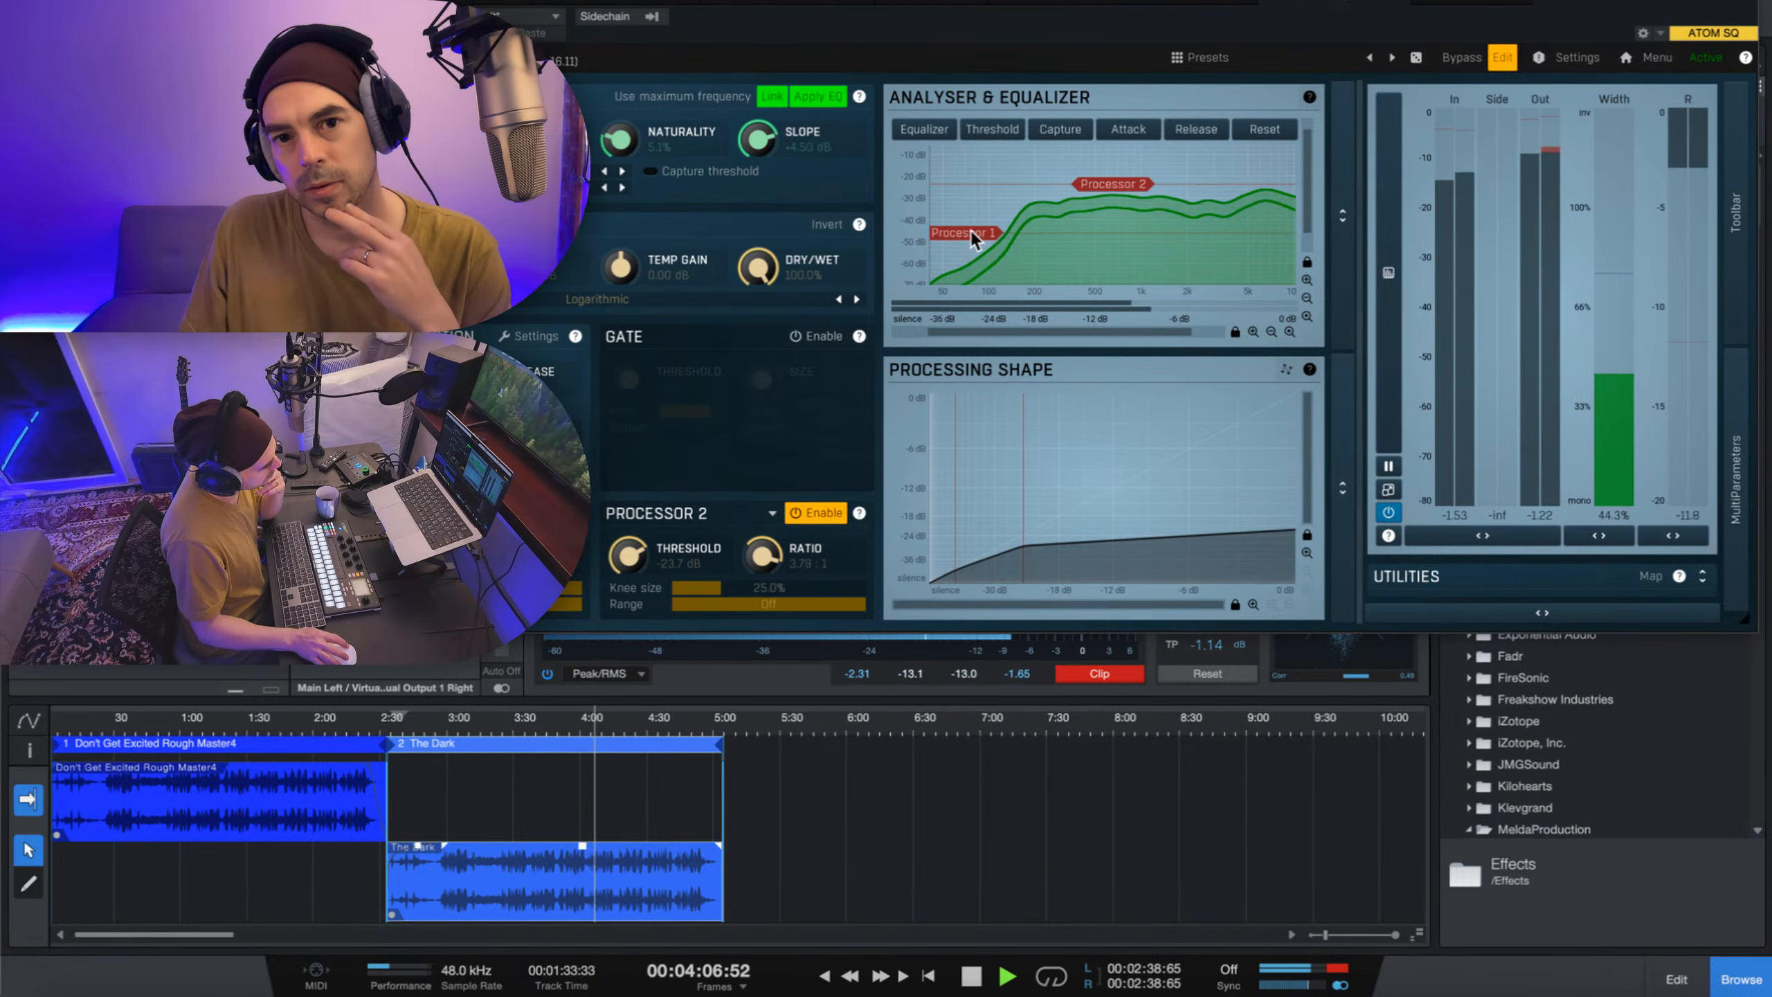
# - Raise Processor 1's threshold slightly and Processor 2's to about -21.9 dB, and compare the result with the plugin bypassed
pyautogui.moveTo(973, 226); pyautogui.dragTo(977, 224)
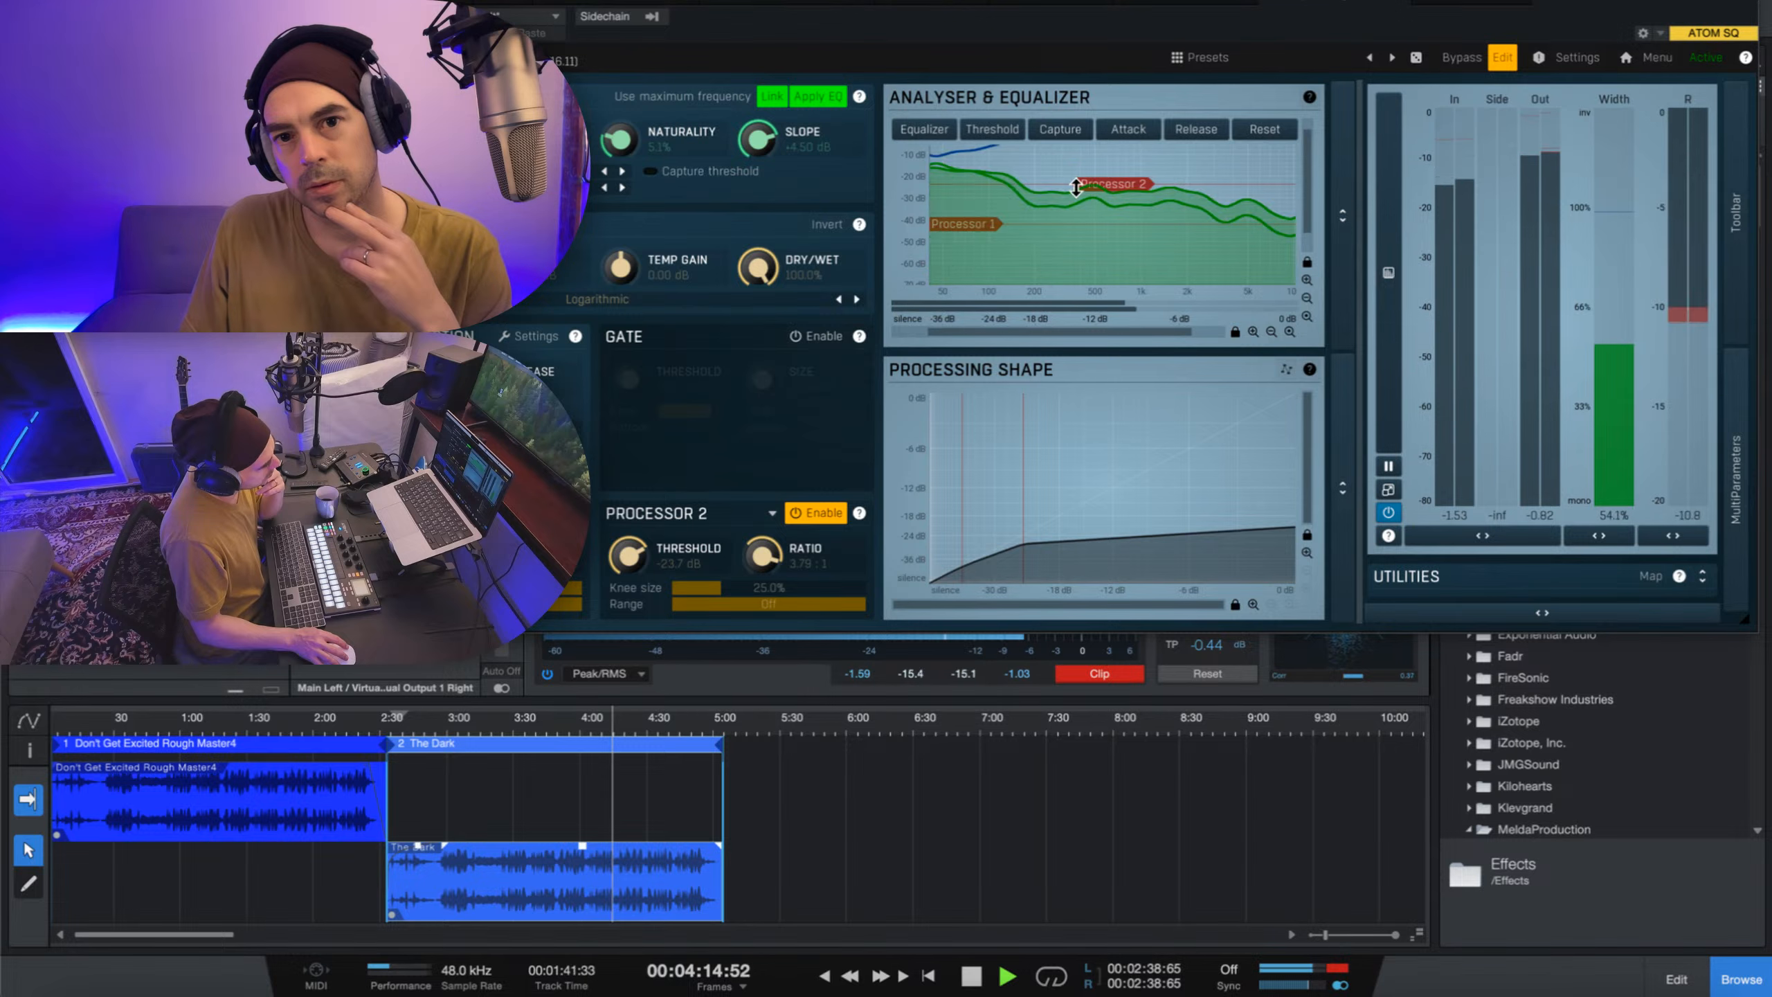
pyautogui.moveTo(1127, 184); pyautogui.dragTo(1126, 181)
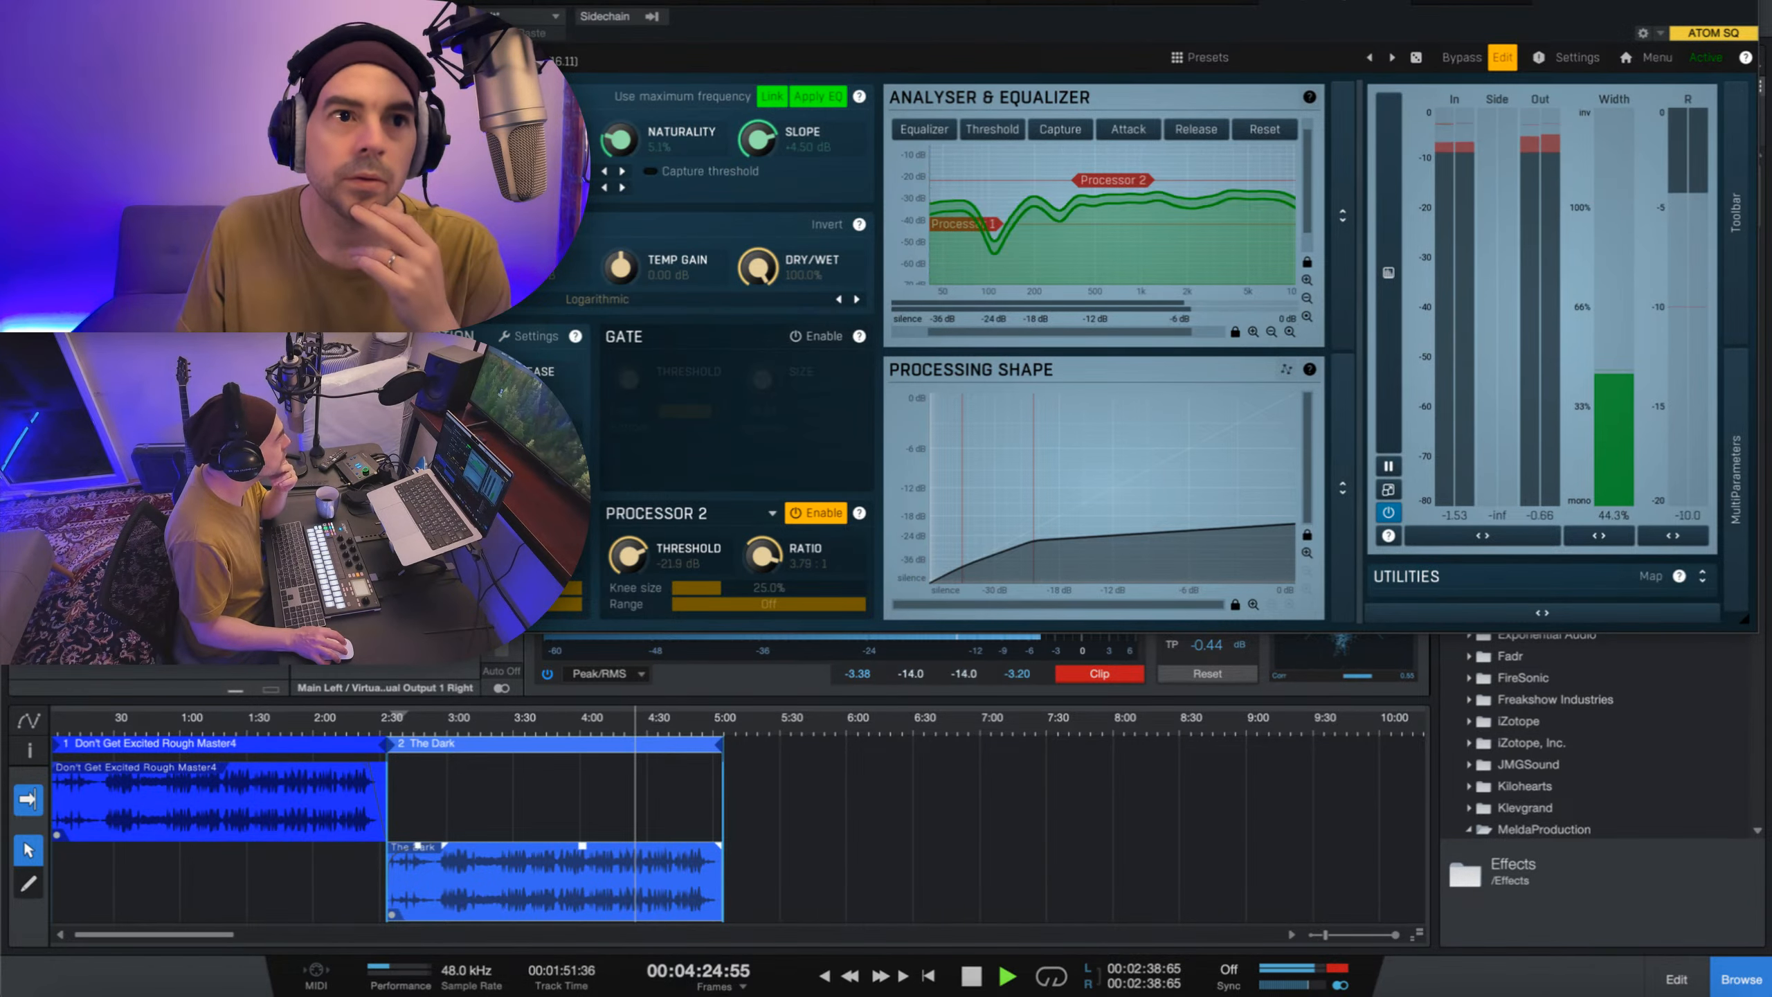
pyautogui.click(1461, 57)
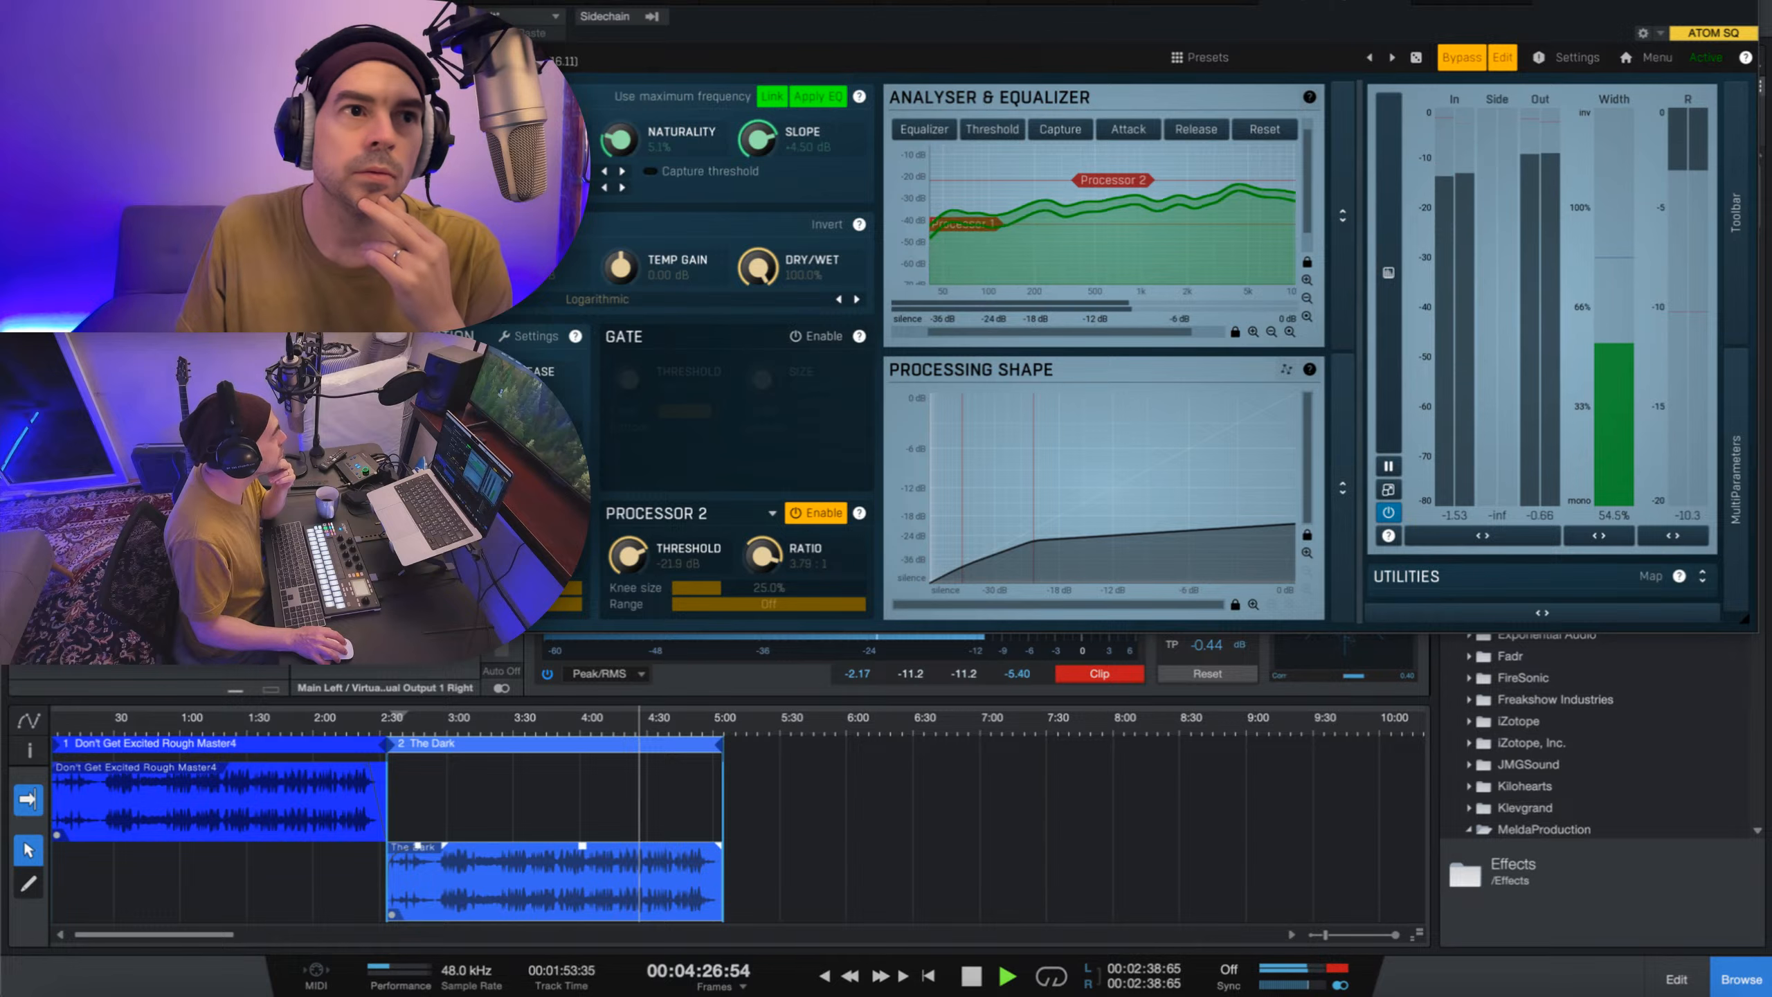
pyautogui.click(1461, 57)
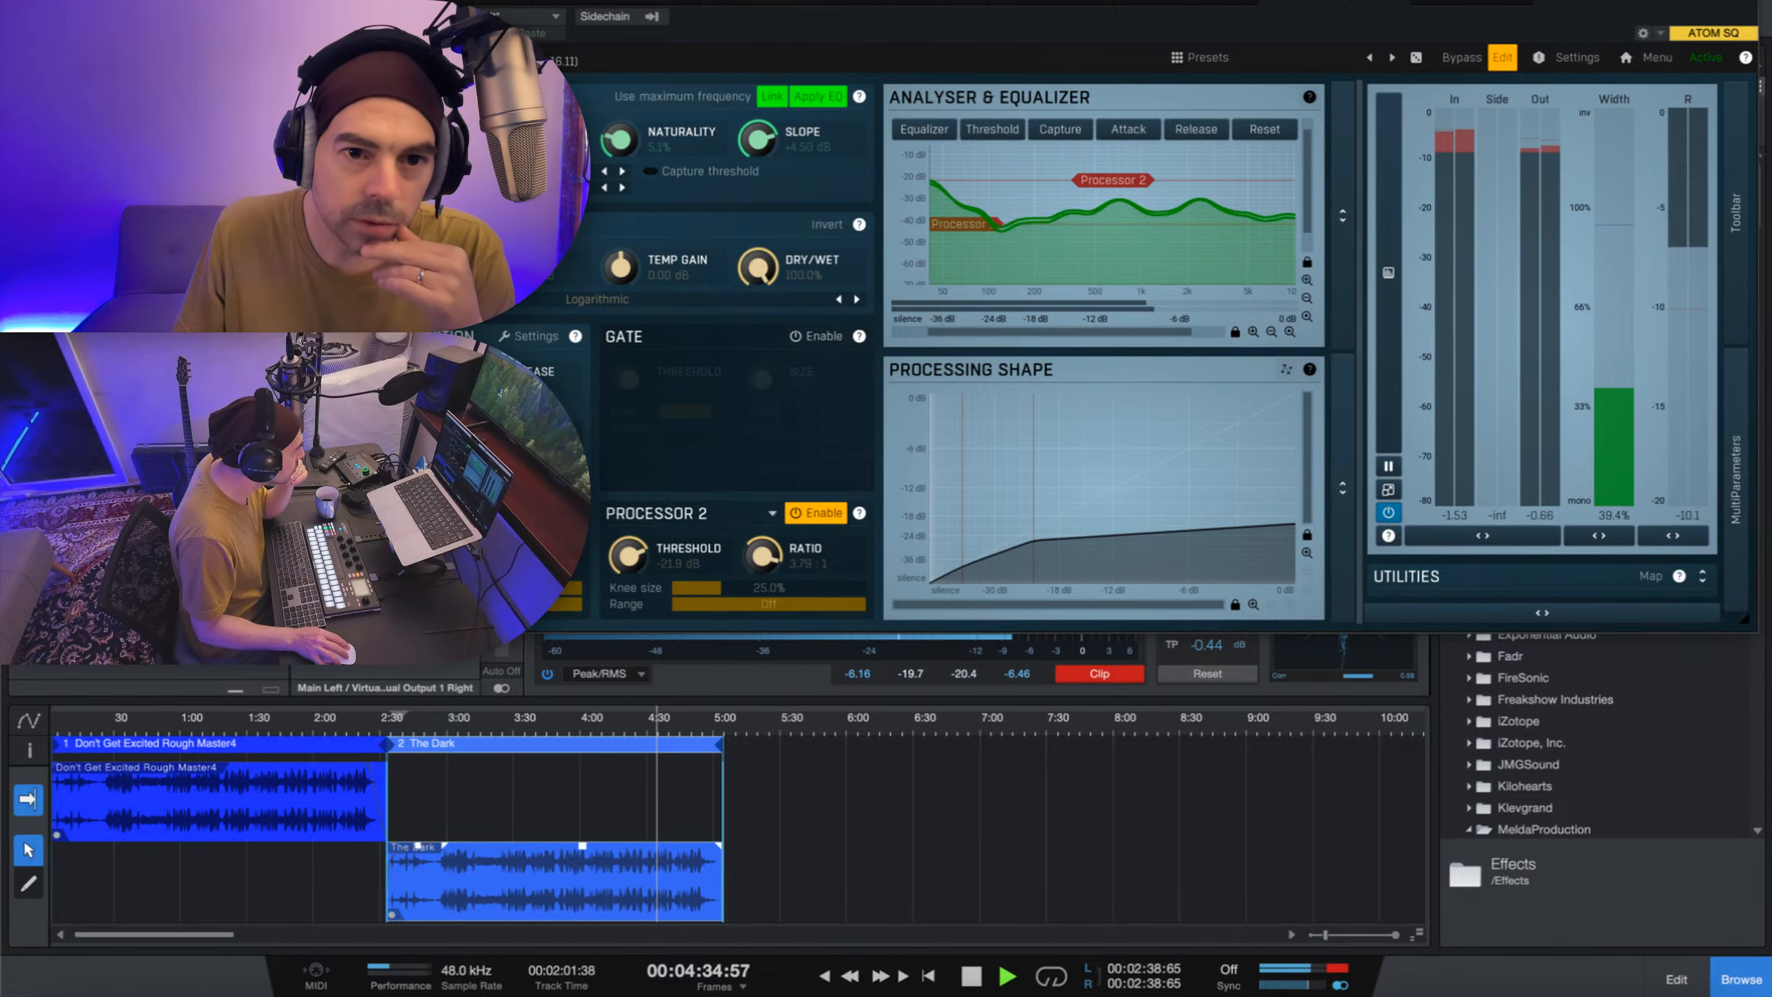
pyautogui.click(1461, 57)
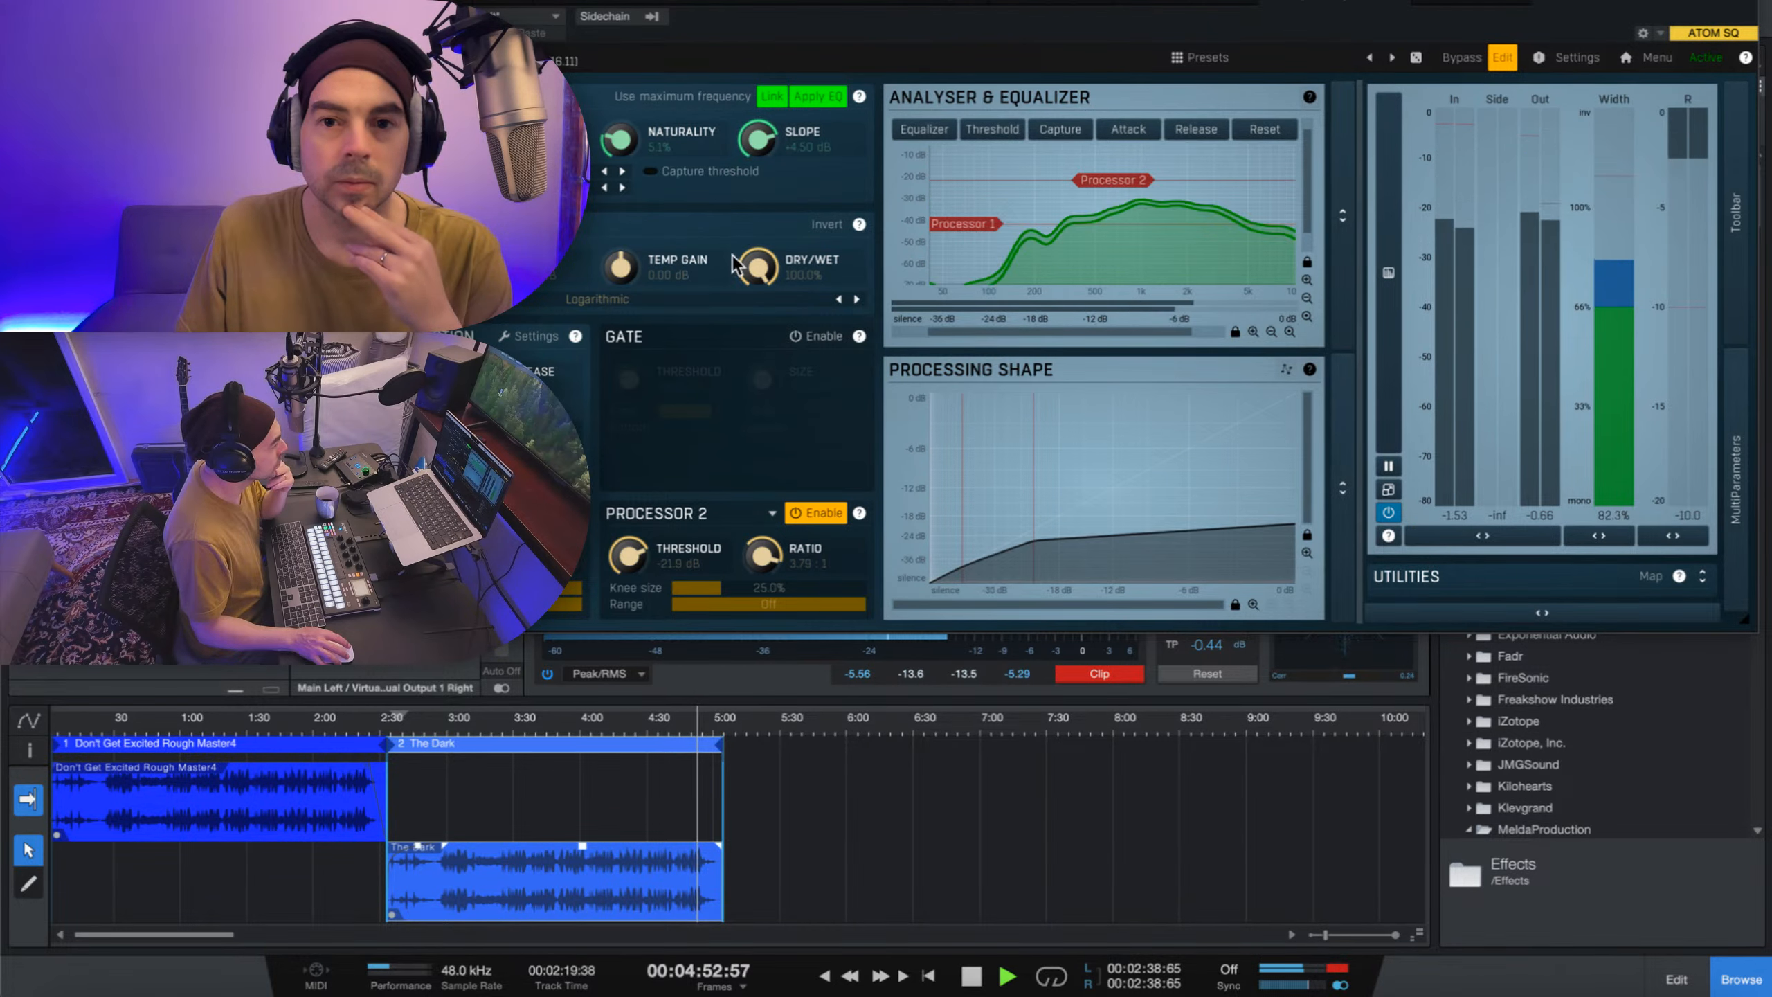
# - Raise Processor 2's threshold to -21.0 dB and Processor 1's slightly, and compare with bypass from the start of The Dark
pyautogui.moveTo(1132, 180)
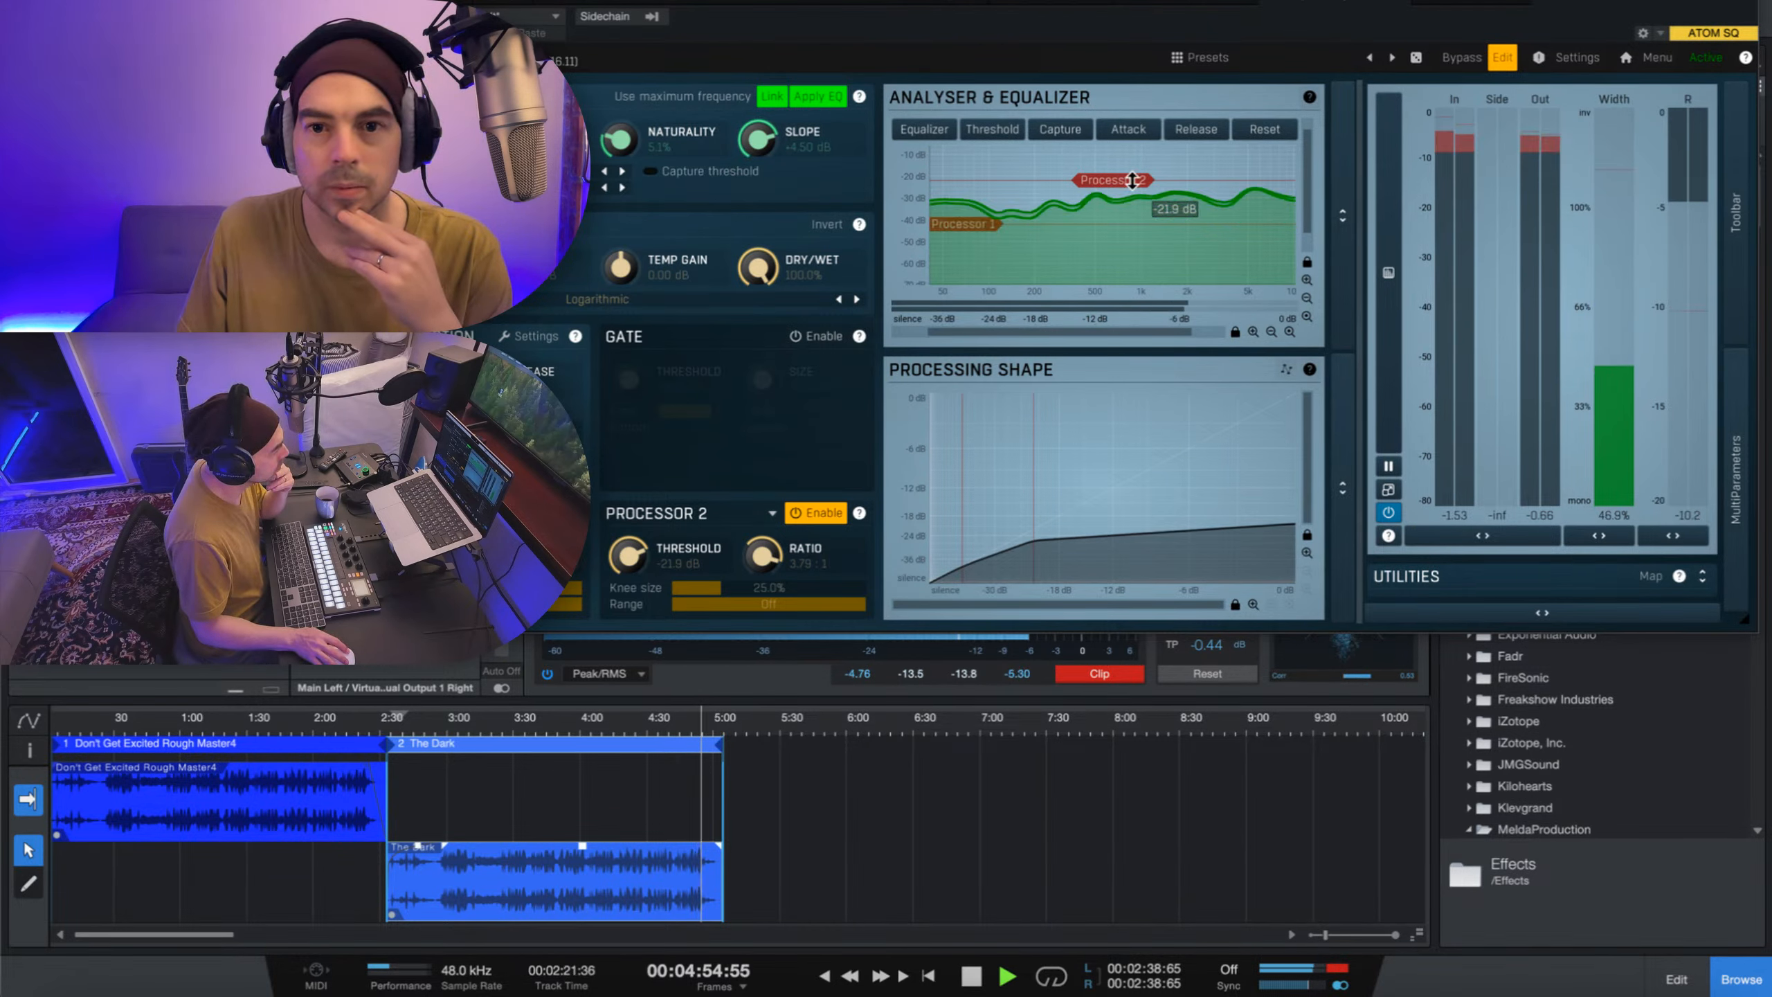
pyautogui.moveTo(1132, 180); pyautogui.dragTo(1134, 178)
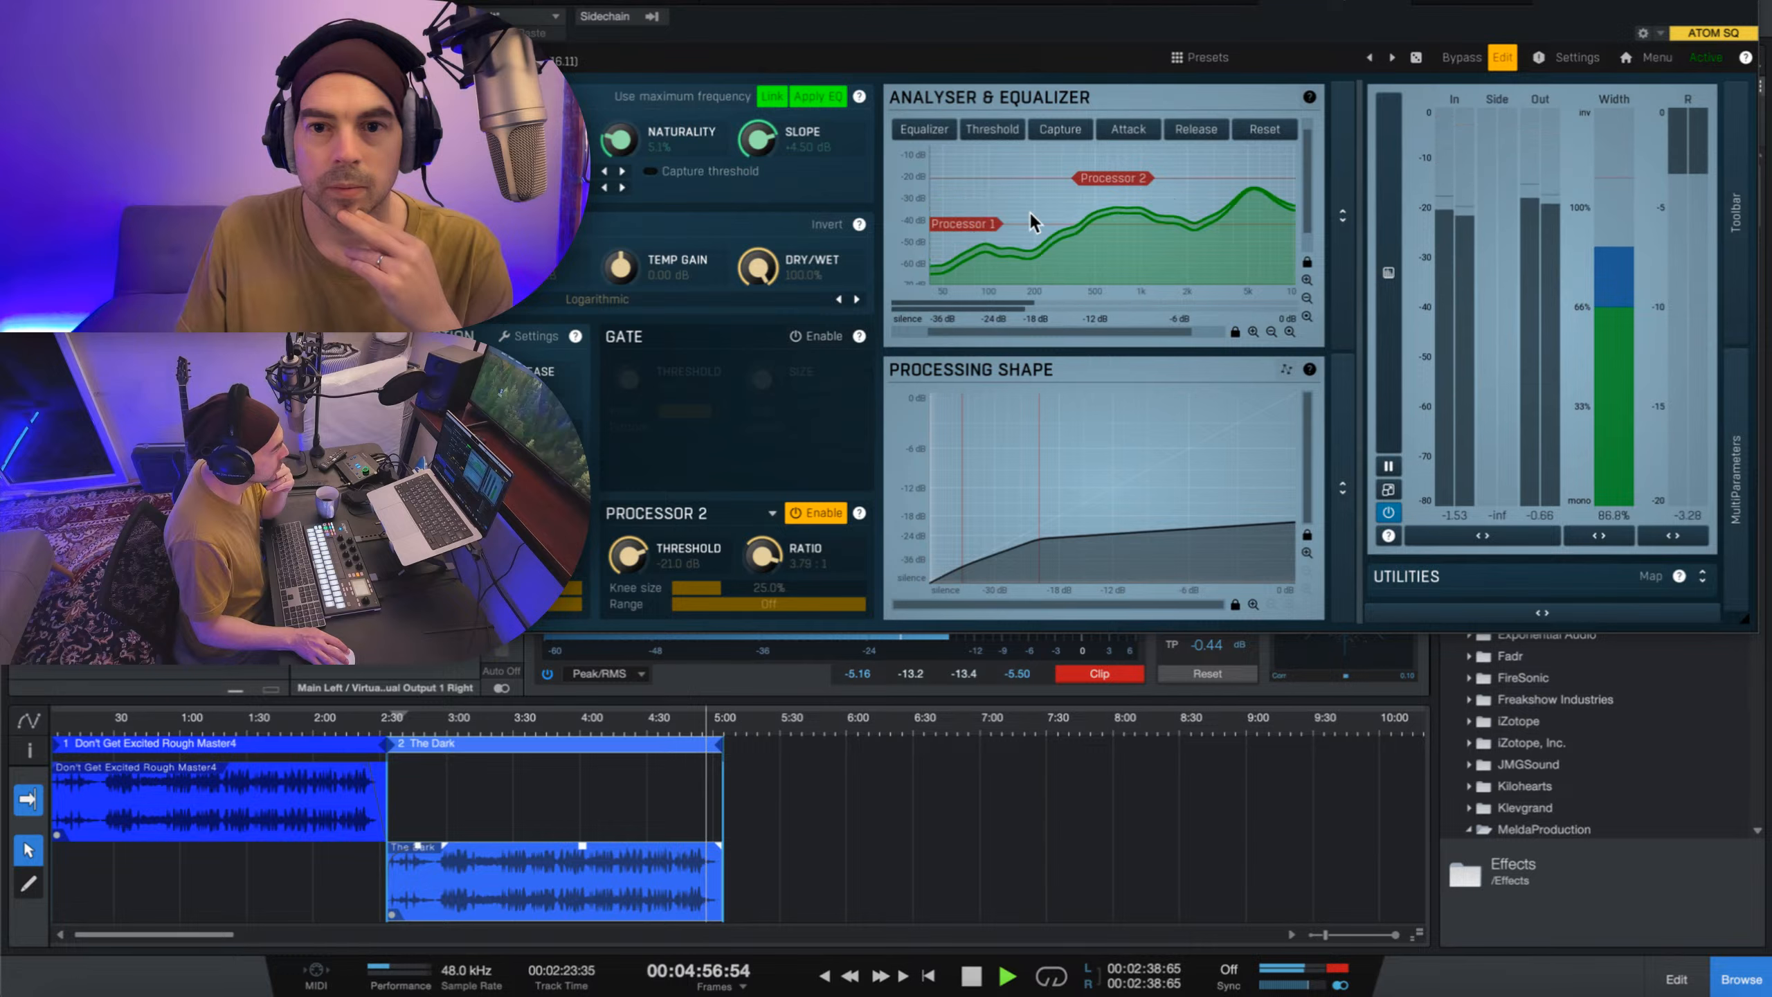
pyautogui.moveTo(960, 222)
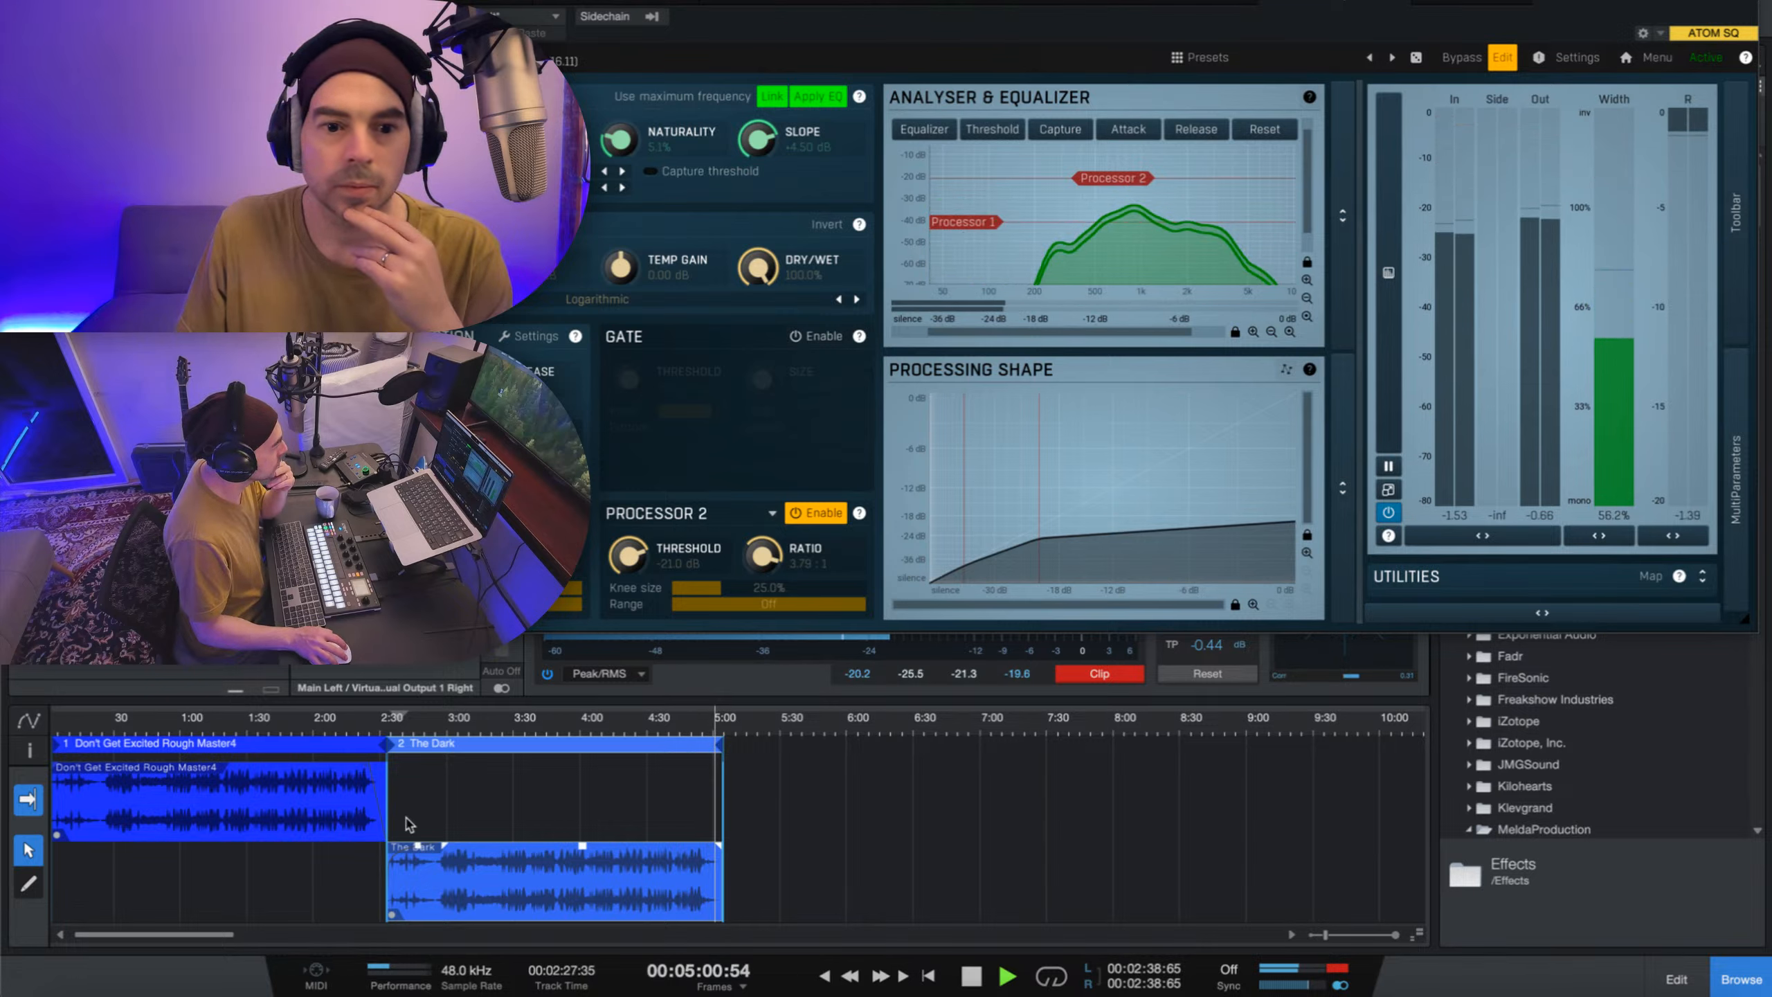
pyautogui.click(395, 728)
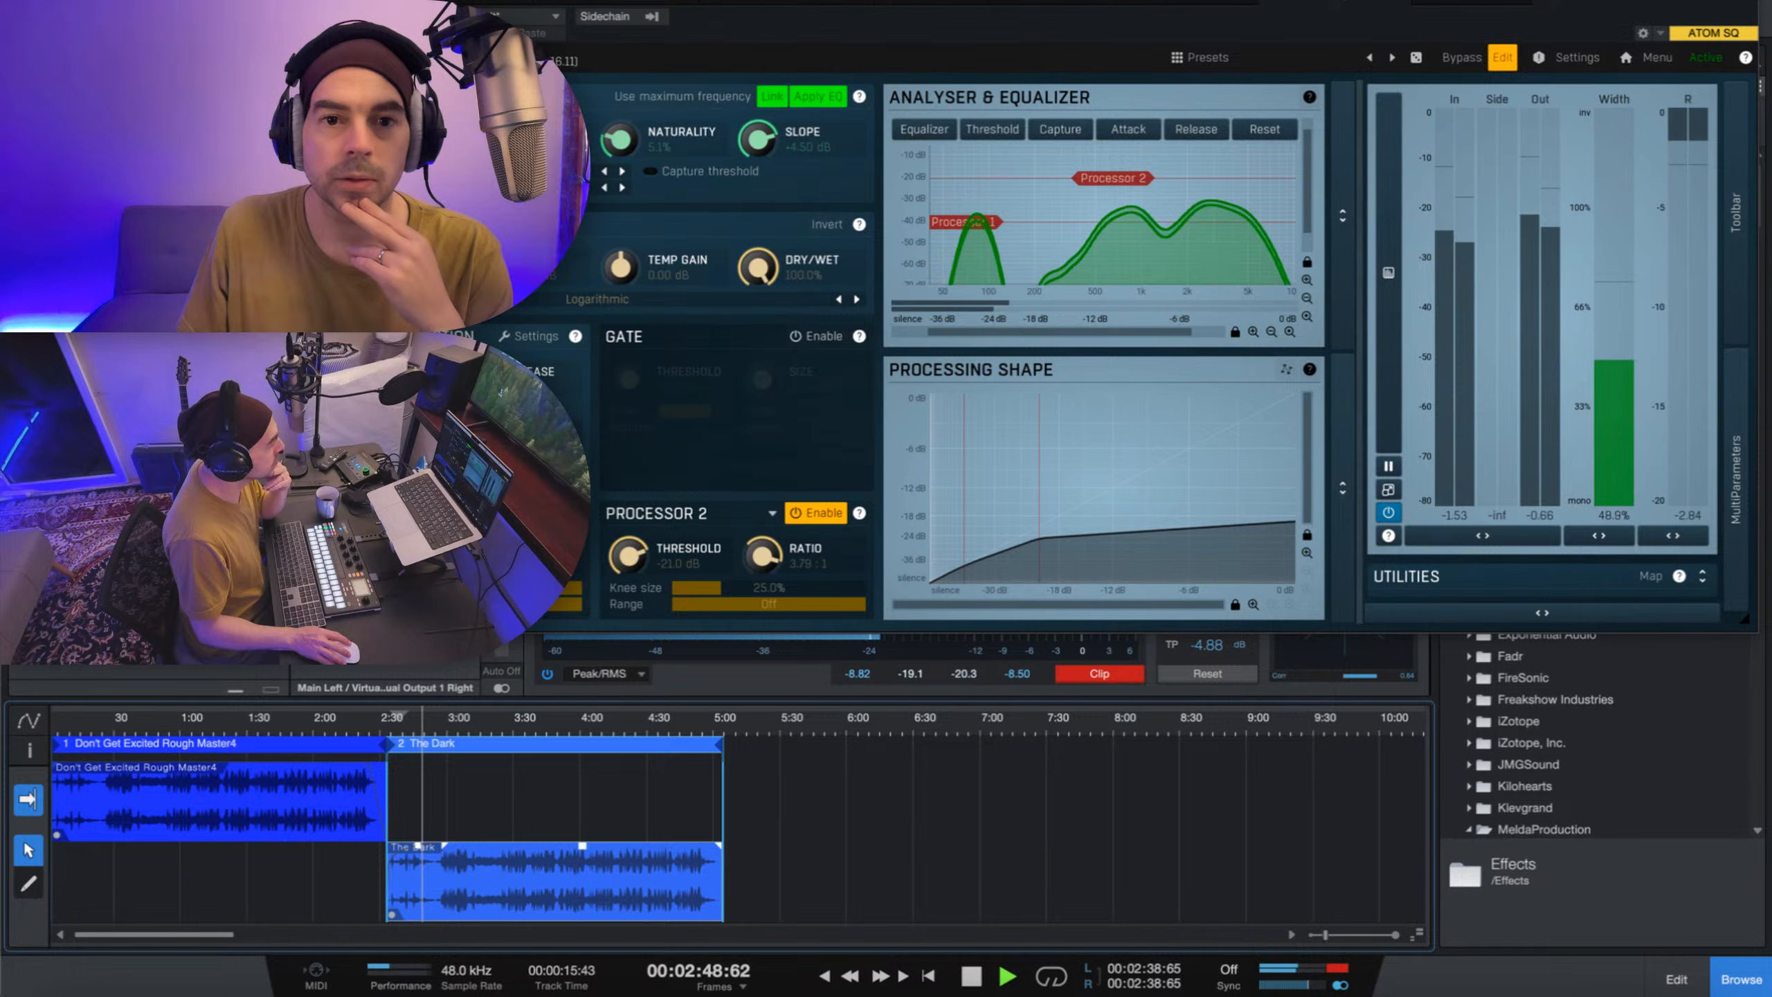
pyautogui.click(1461, 57)
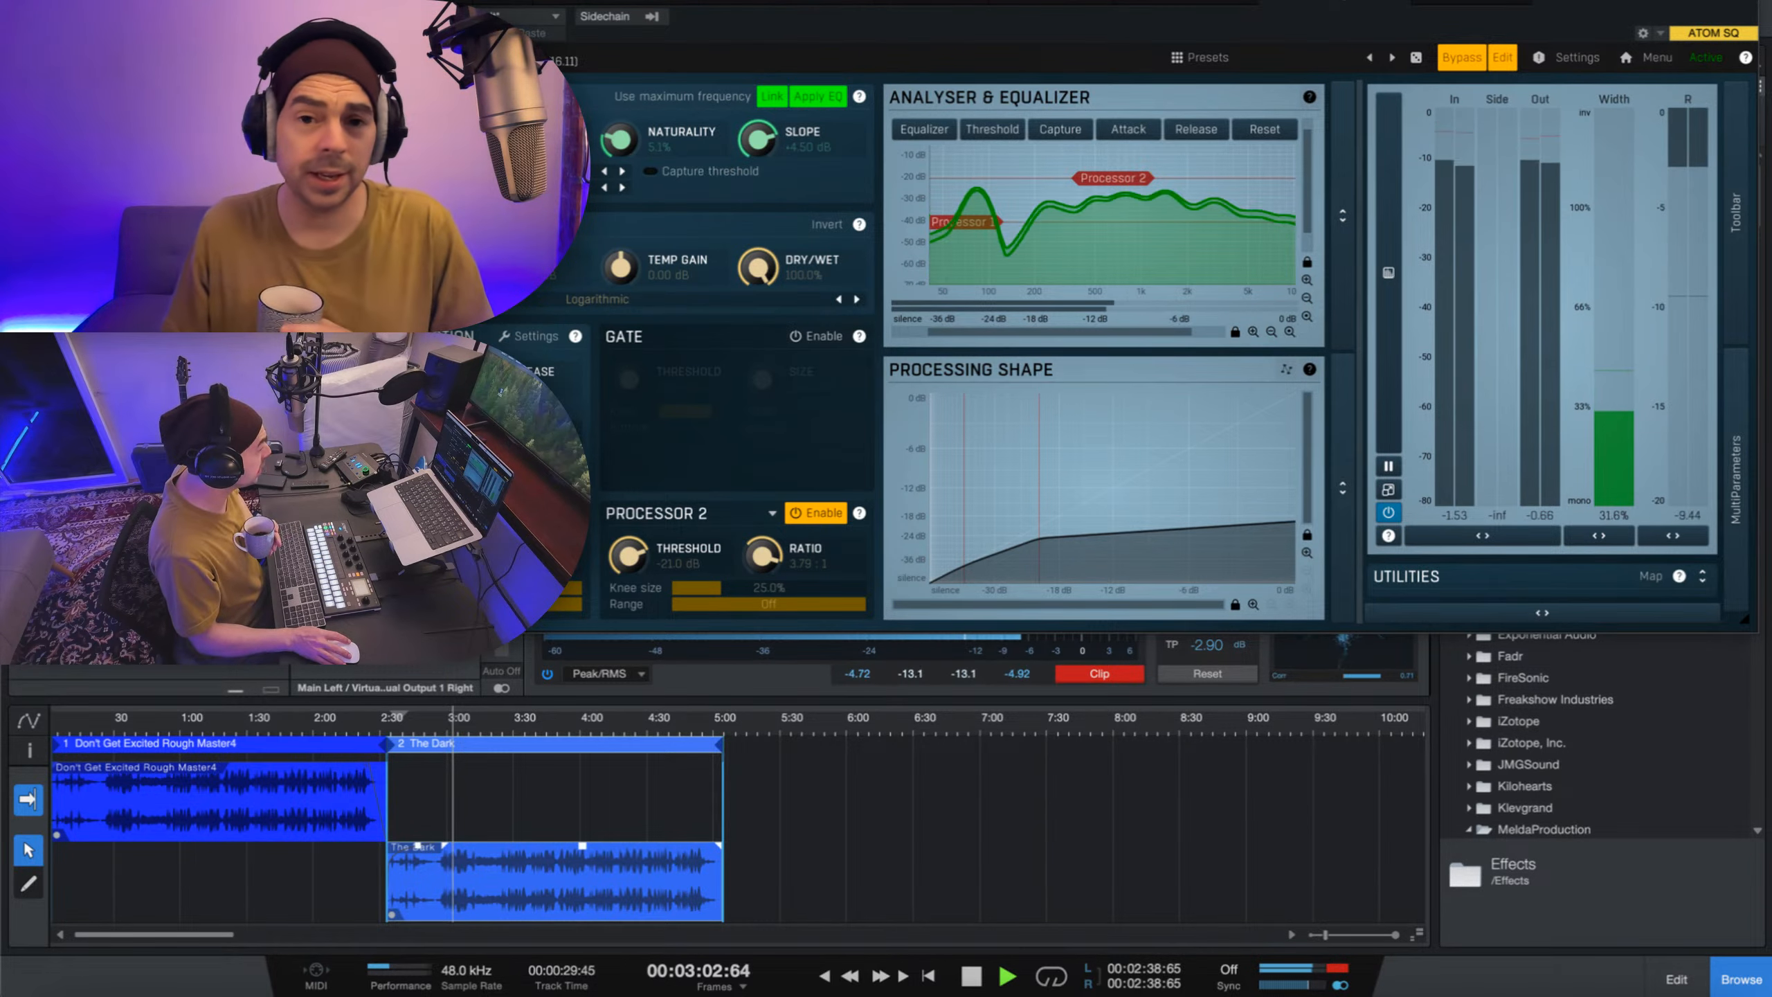
pyautogui.click(1461, 58)
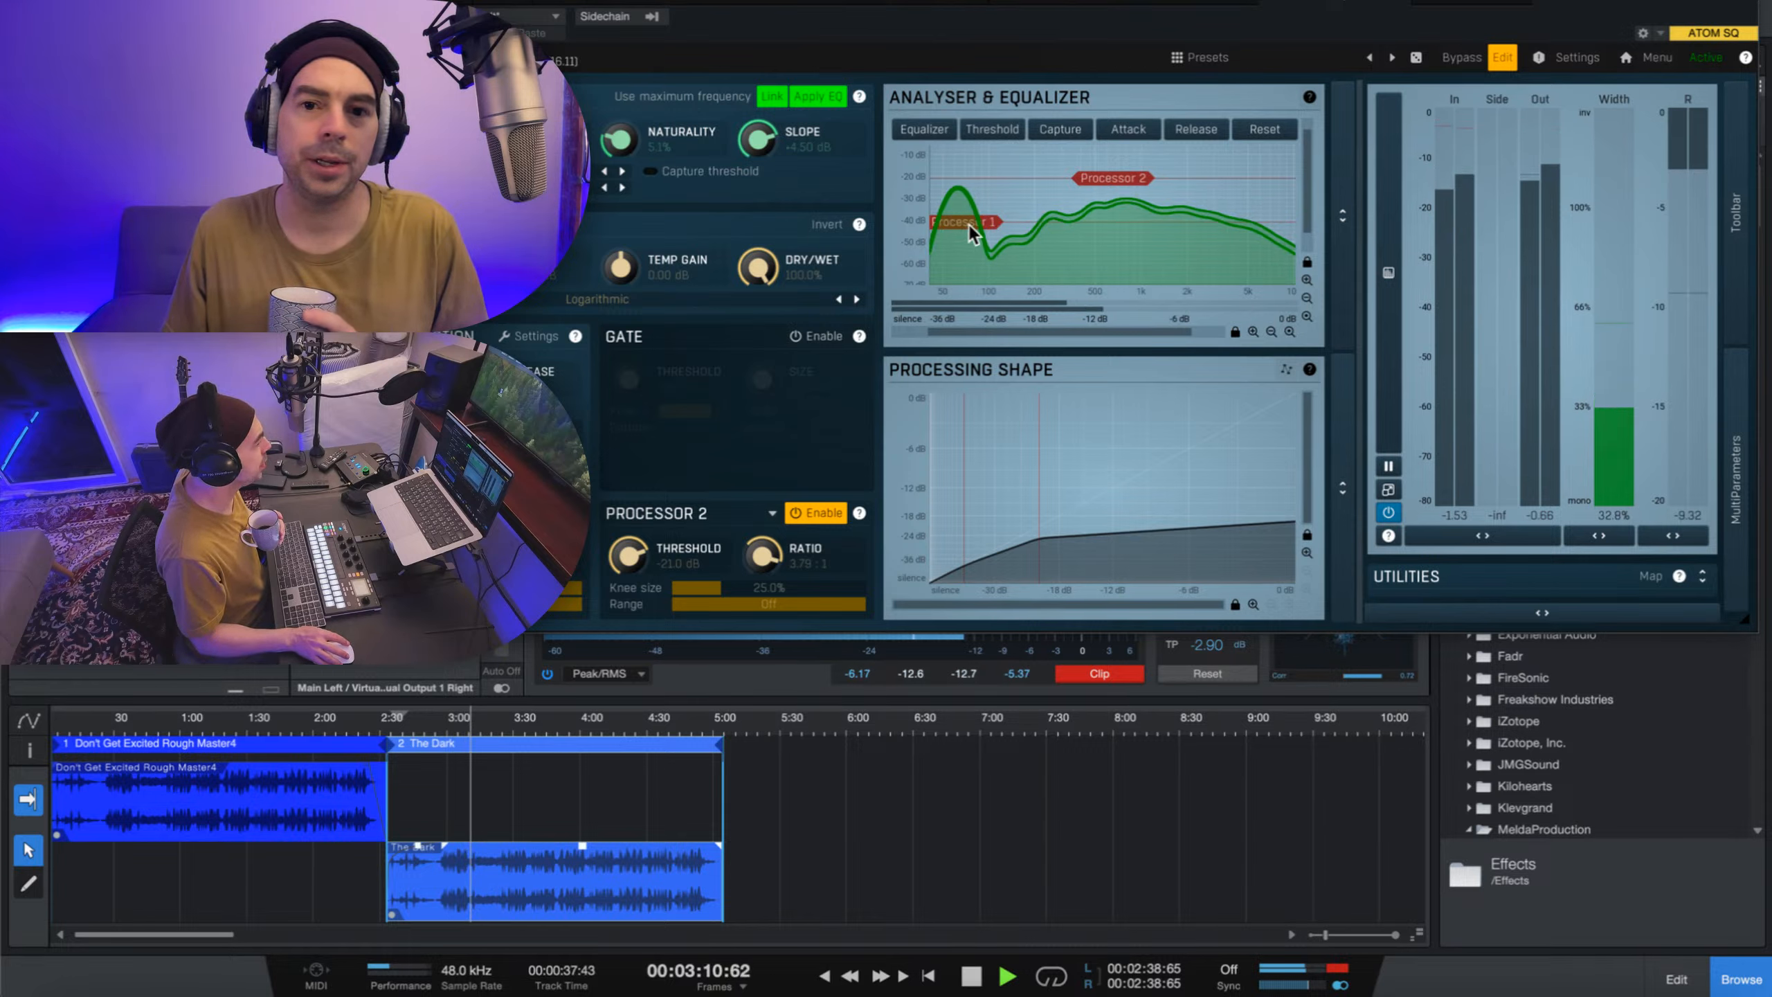
# - Raise Processor 1's threshold to -27.1 dB and Processor 2's to -18.3 dB by ear, replaying from about 2:55
pyautogui.moveTo(973, 216)
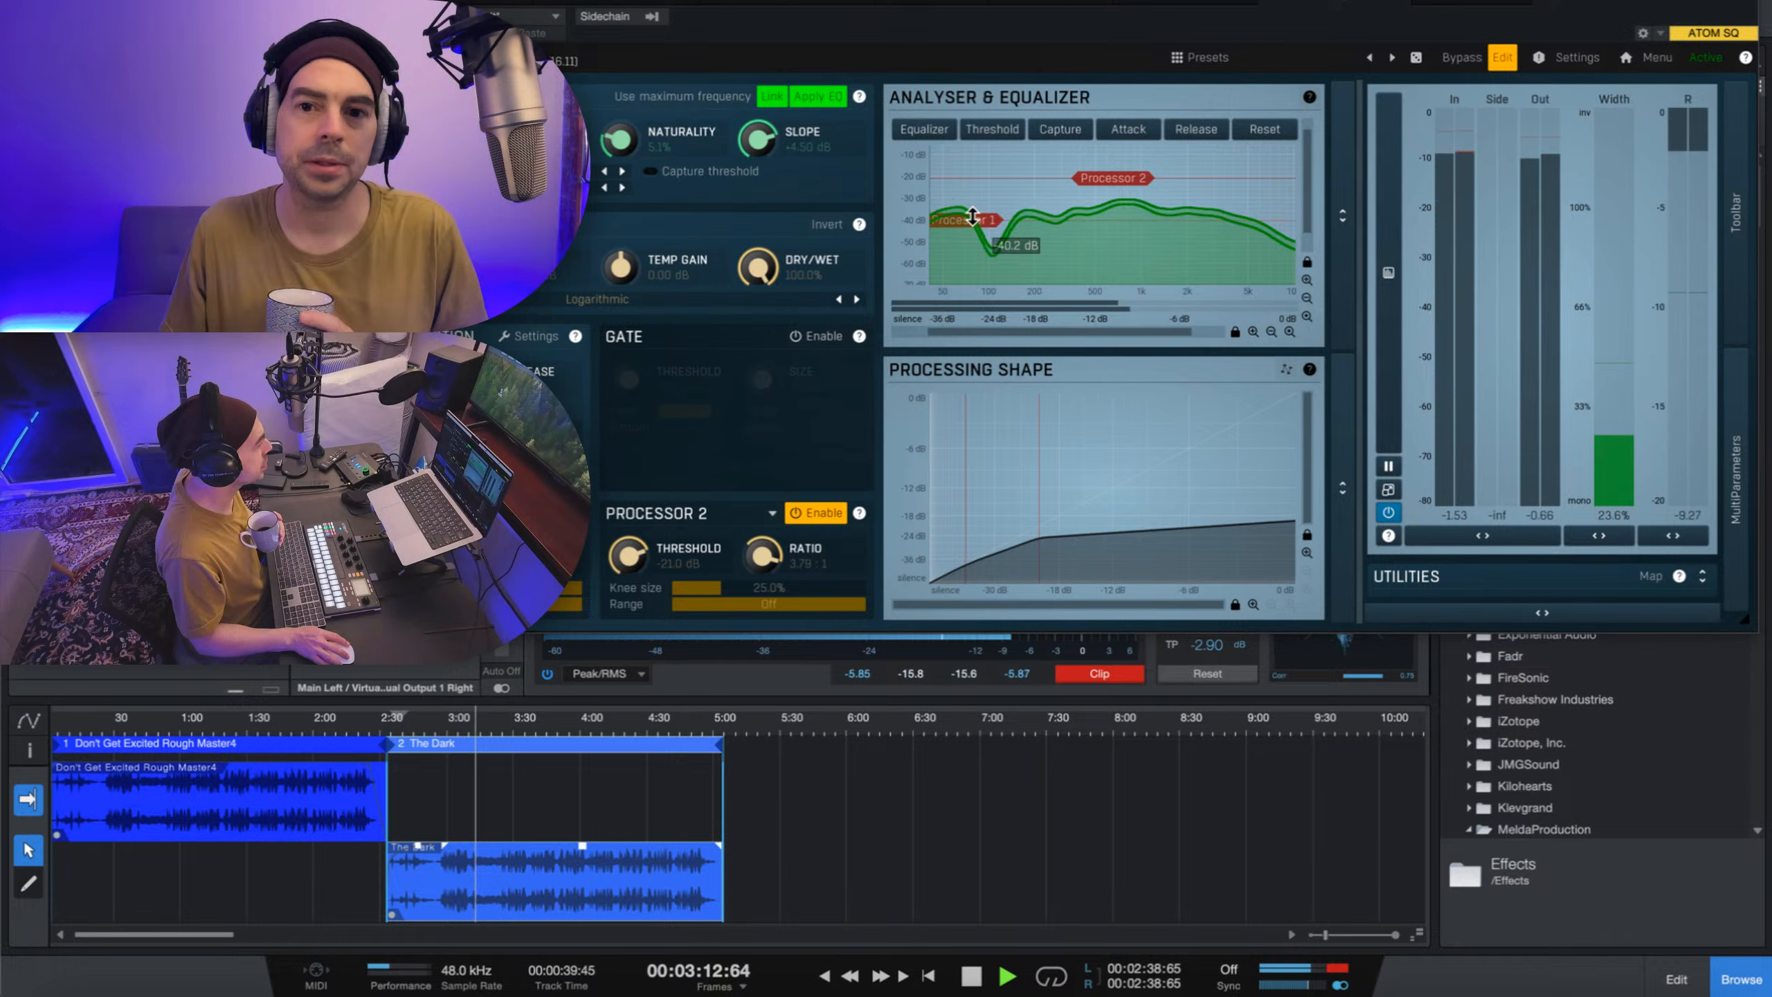
pyautogui.moveTo(972, 217); pyautogui.dragTo(977, 211)
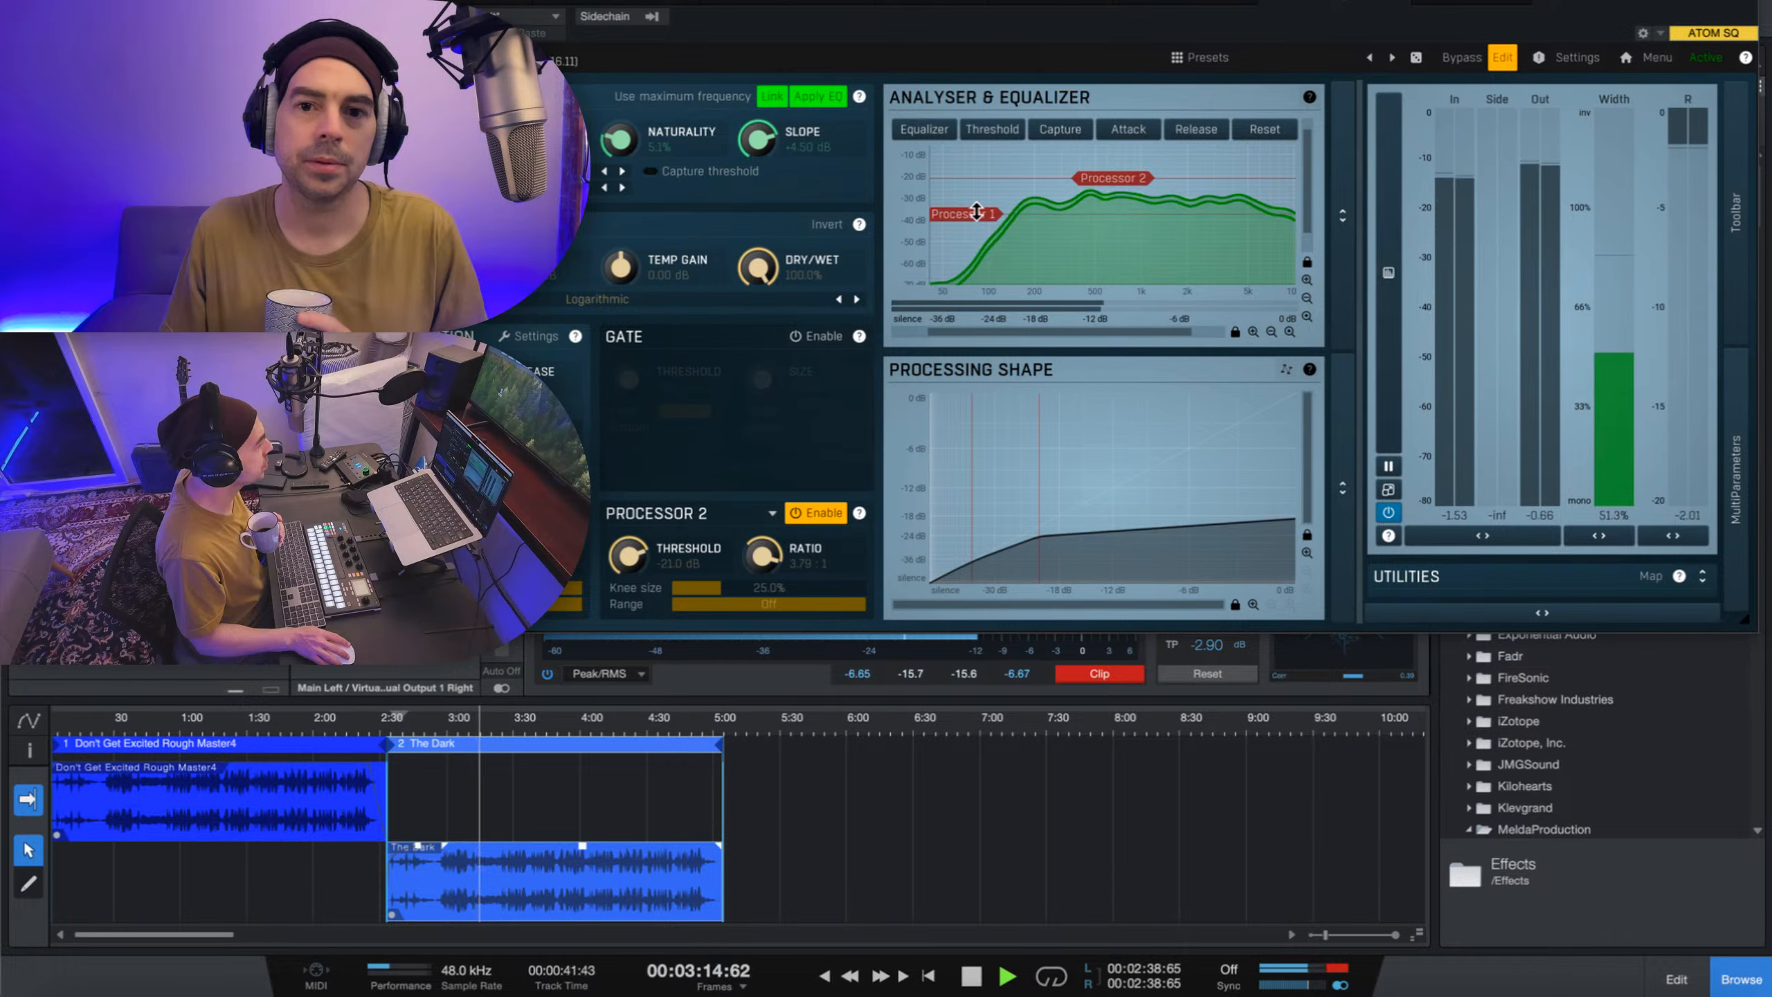
pyautogui.click(447, 730)
pyautogui.moveTo(969, 216)
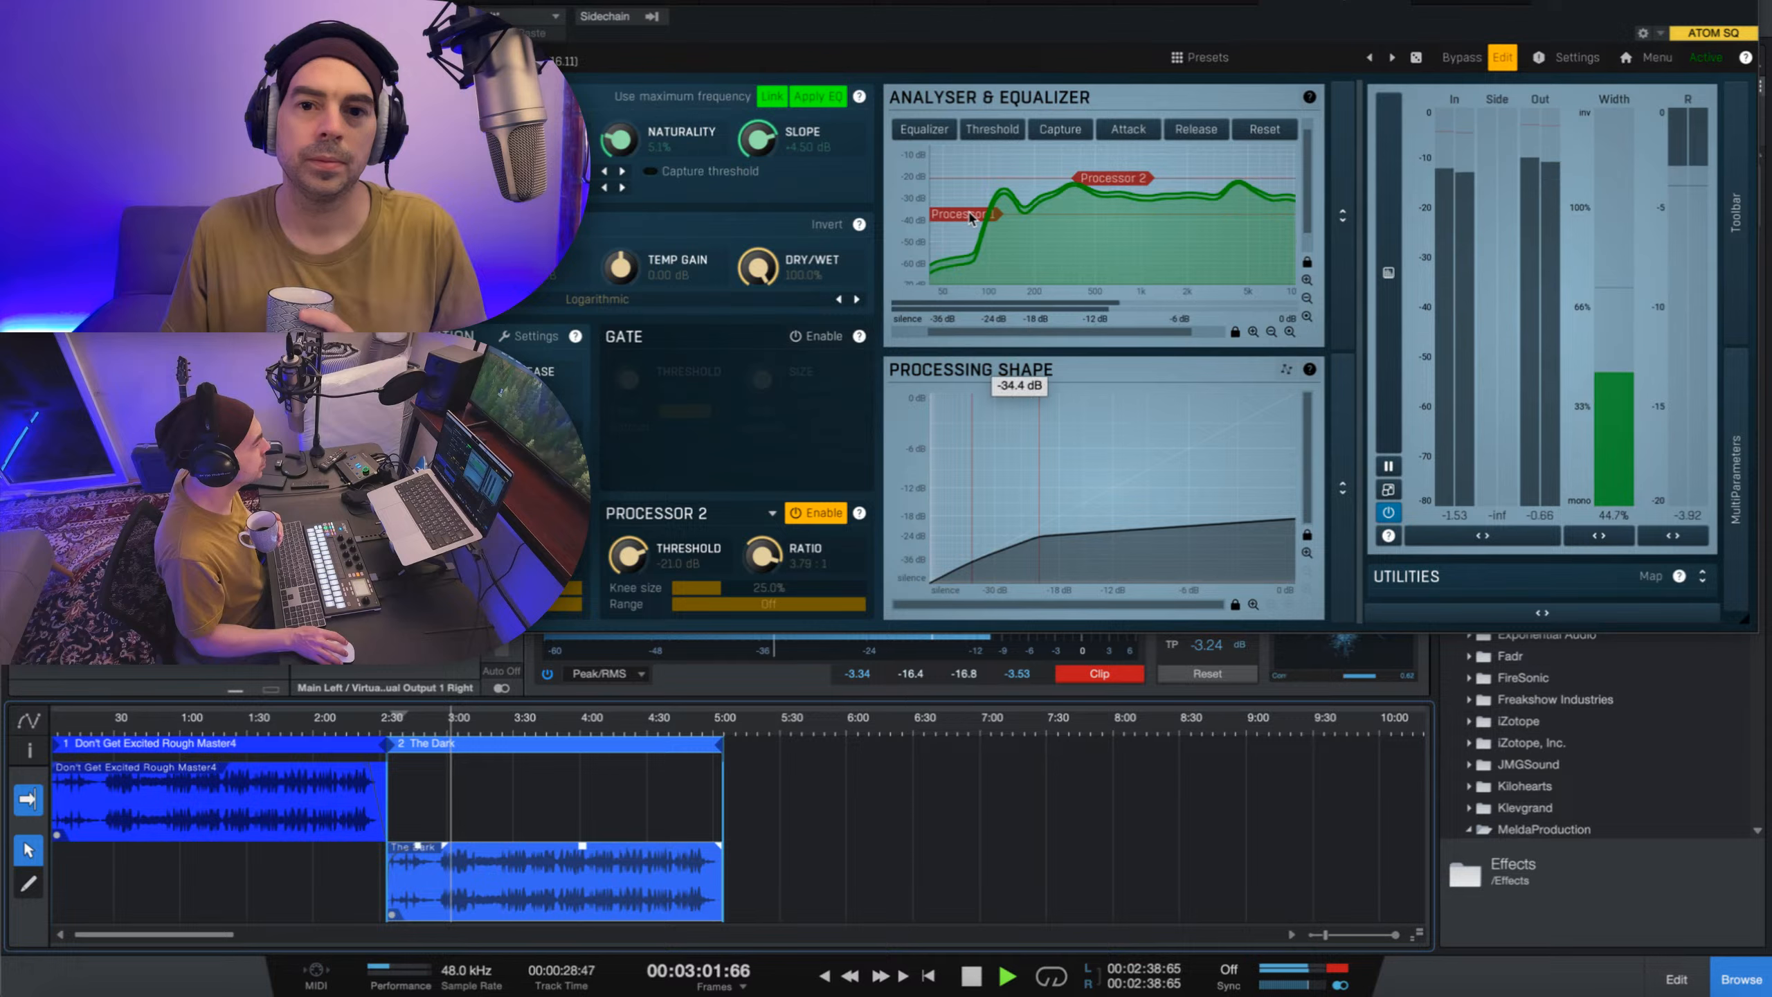
pyautogui.moveTo(970, 217); pyautogui.dragTo(974, 202)
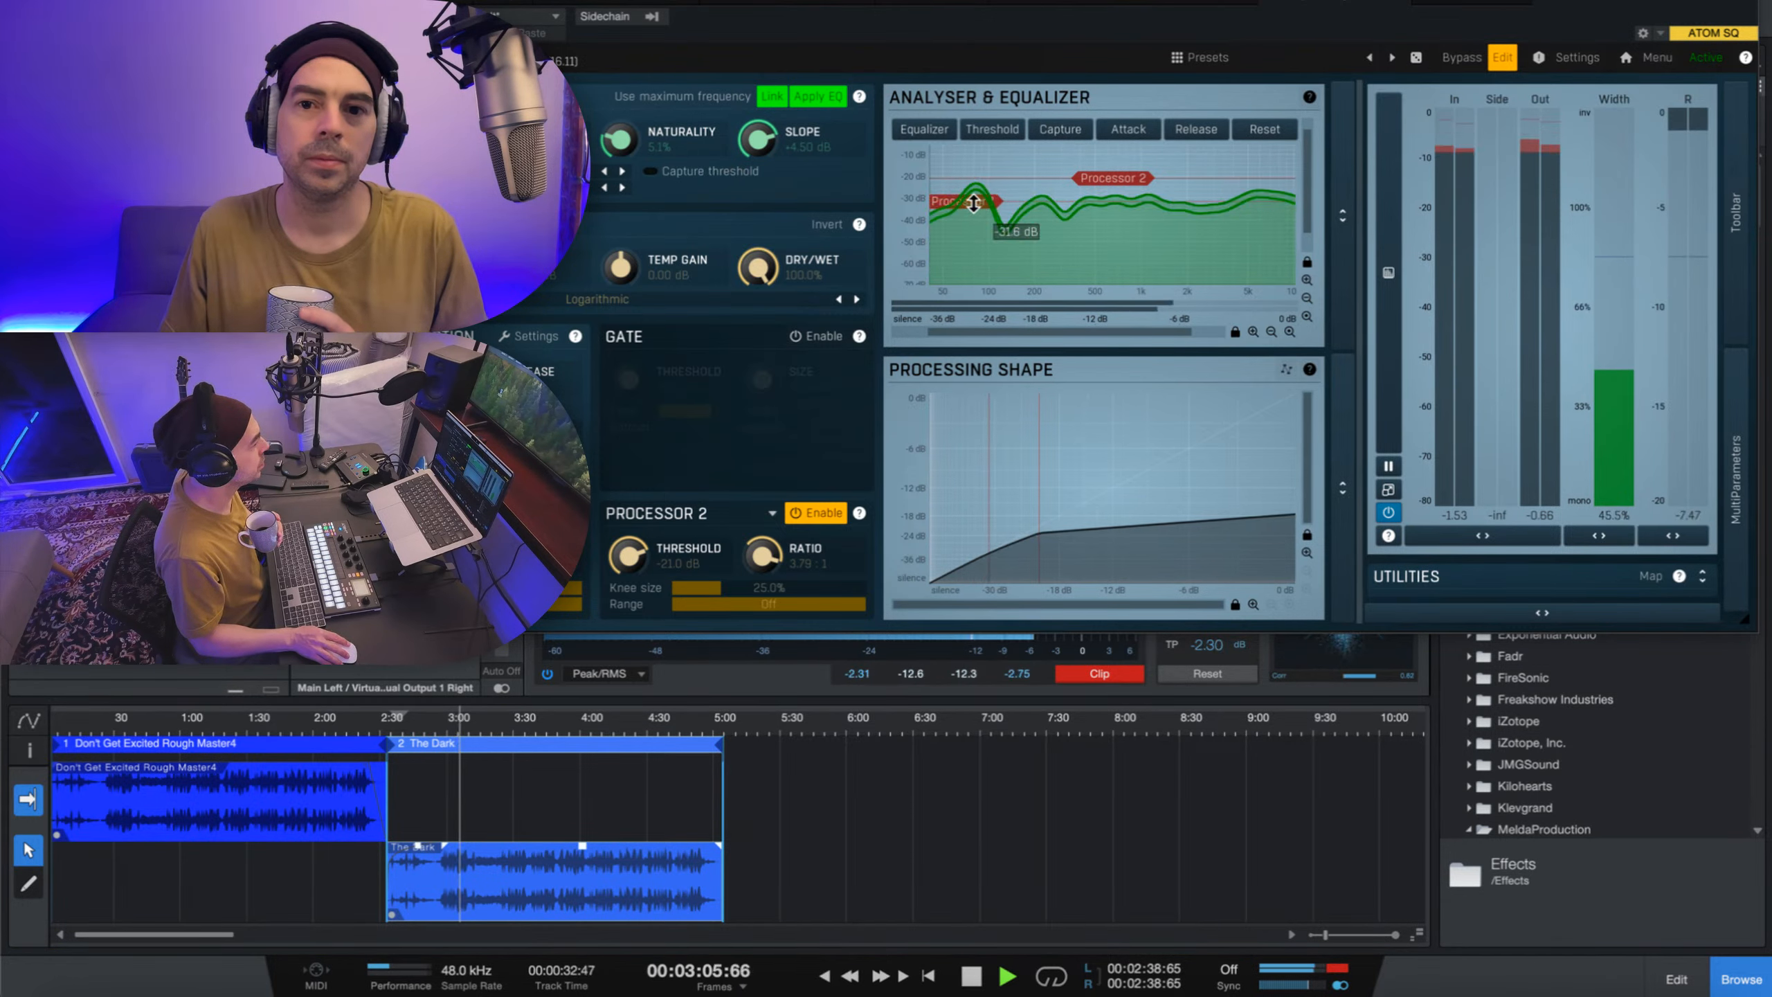
pyautogui.moveTo(1113, 177); pyautogui.dragTo(1109, 170)
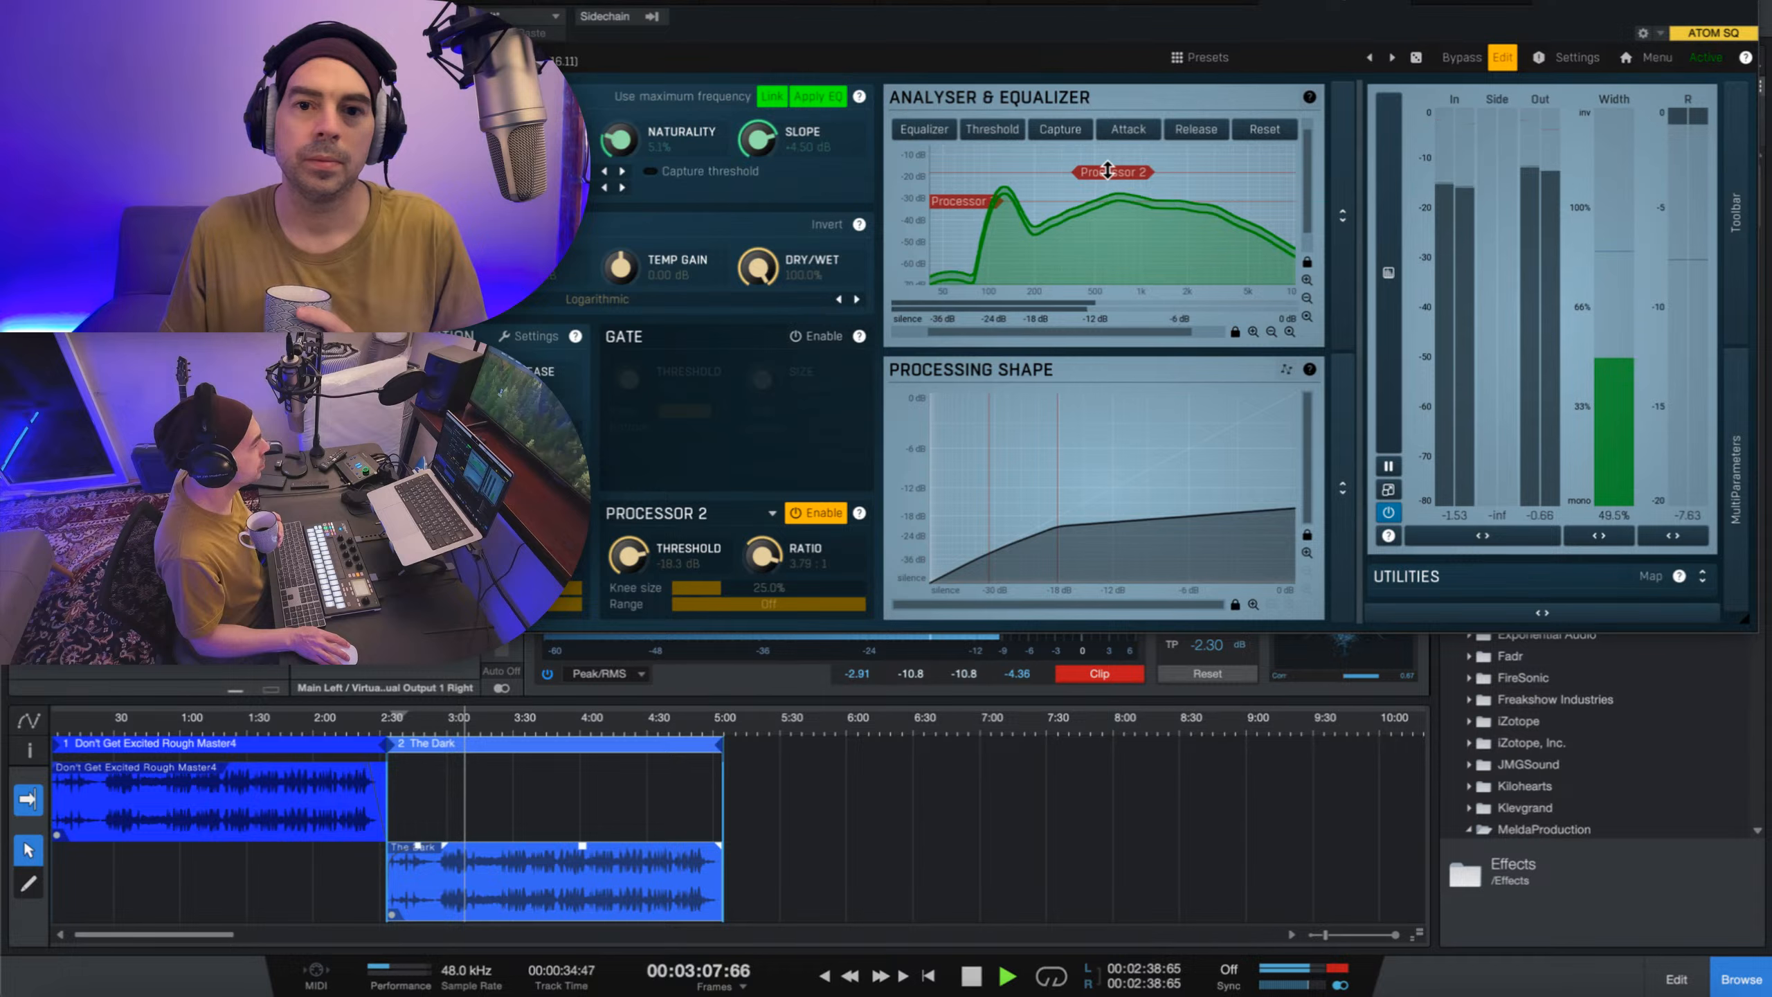
pyautogui.moveTo(990, 196); pyautogui.dragTo(990, 185)
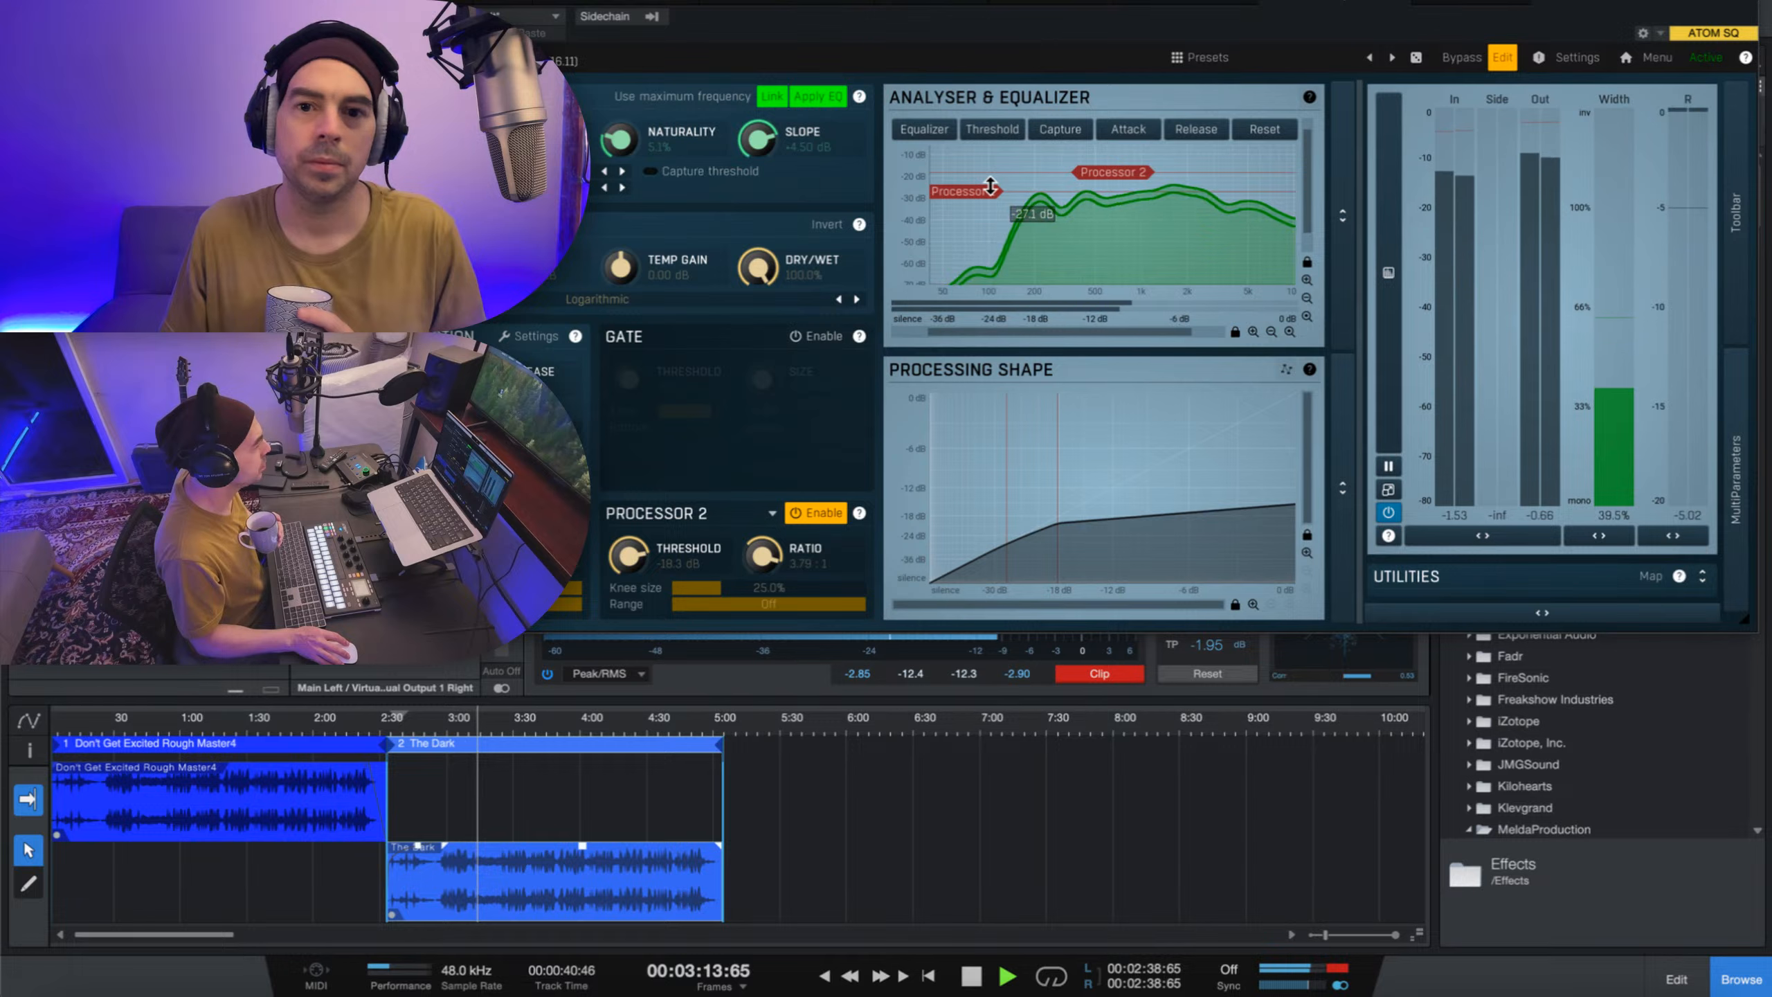
# - Lower Processor 1's threshold slightly while replaying from around 3:35, and compare MSpectralDynamics with its bypassed sound
pyautogui.click(543, 723)
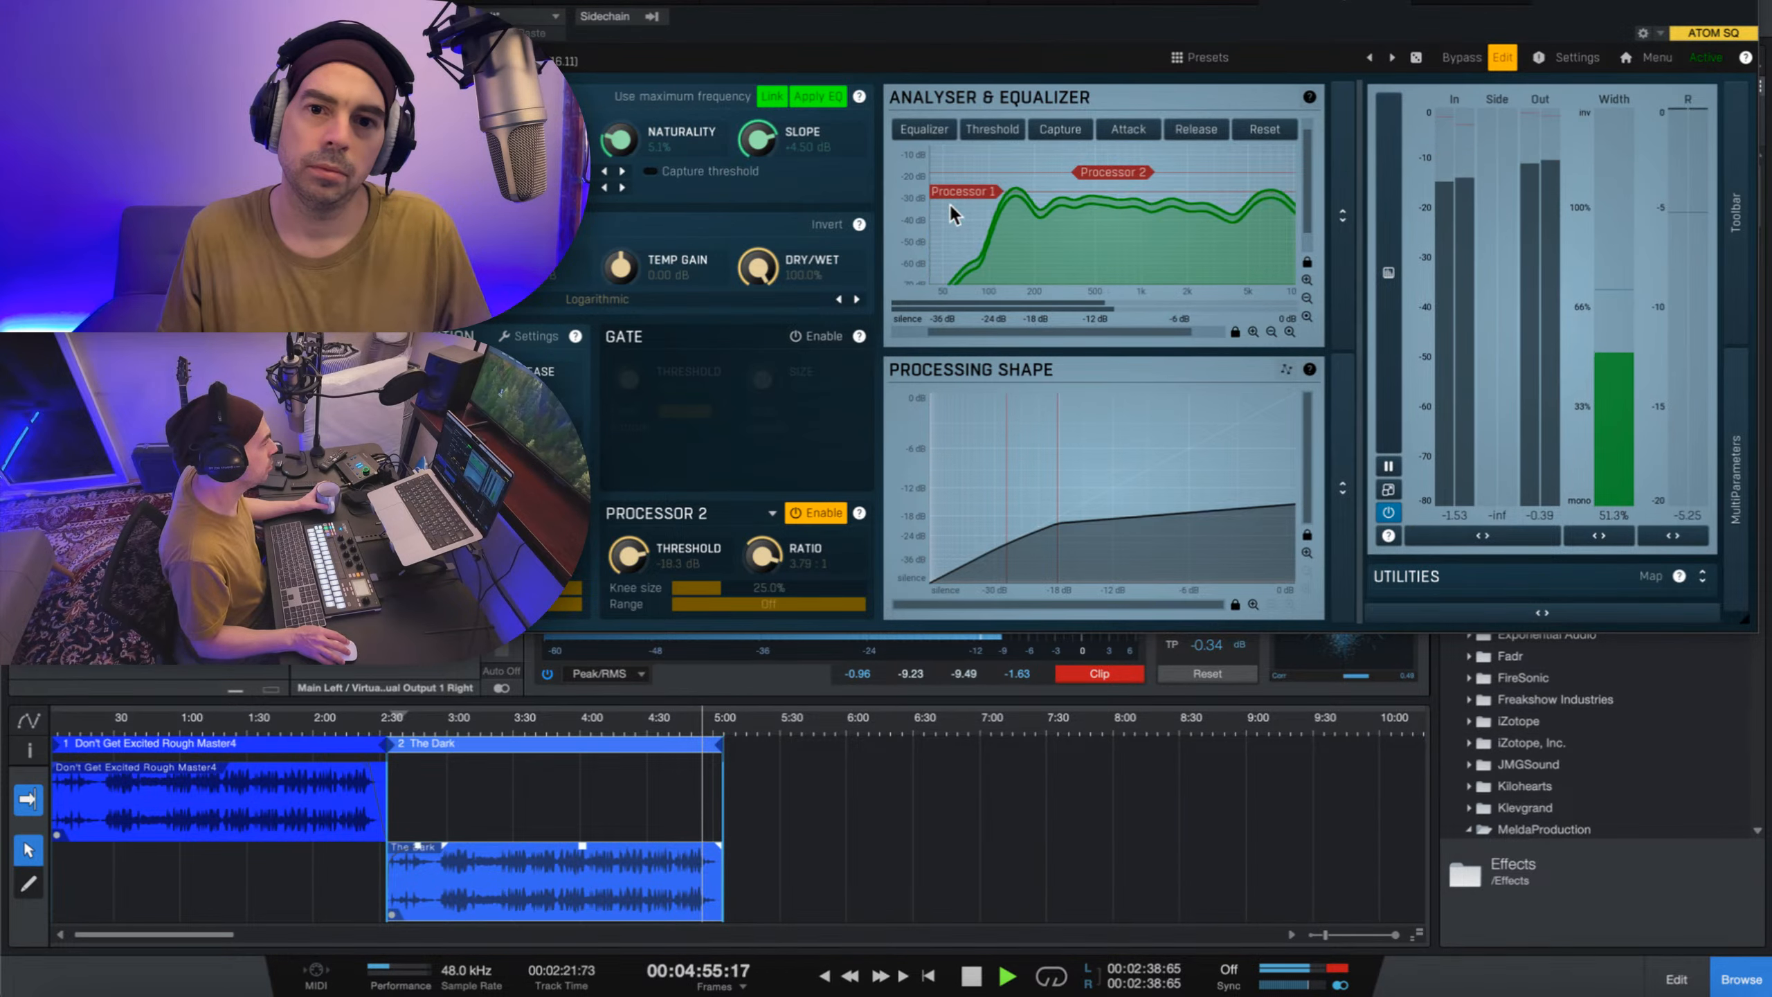
pyautogui.moveTo(955, 191); pyautogui.dragTo(950, 204)
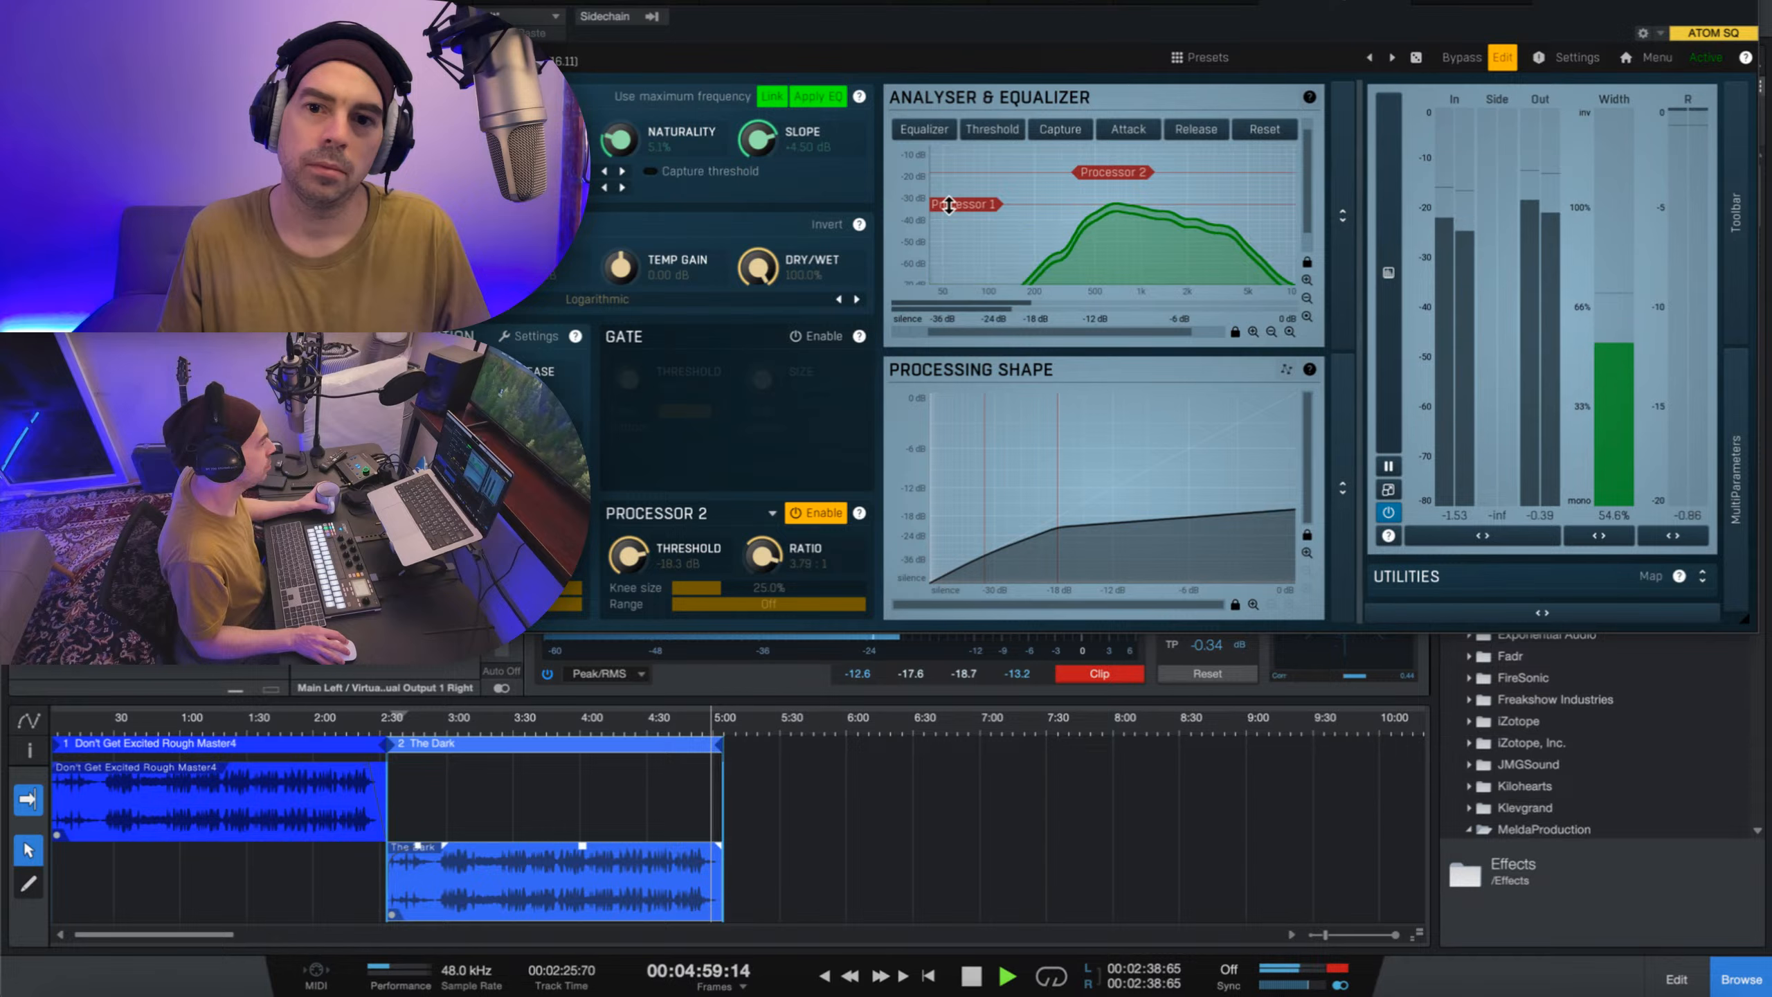
pyautogui.click(534, 729)
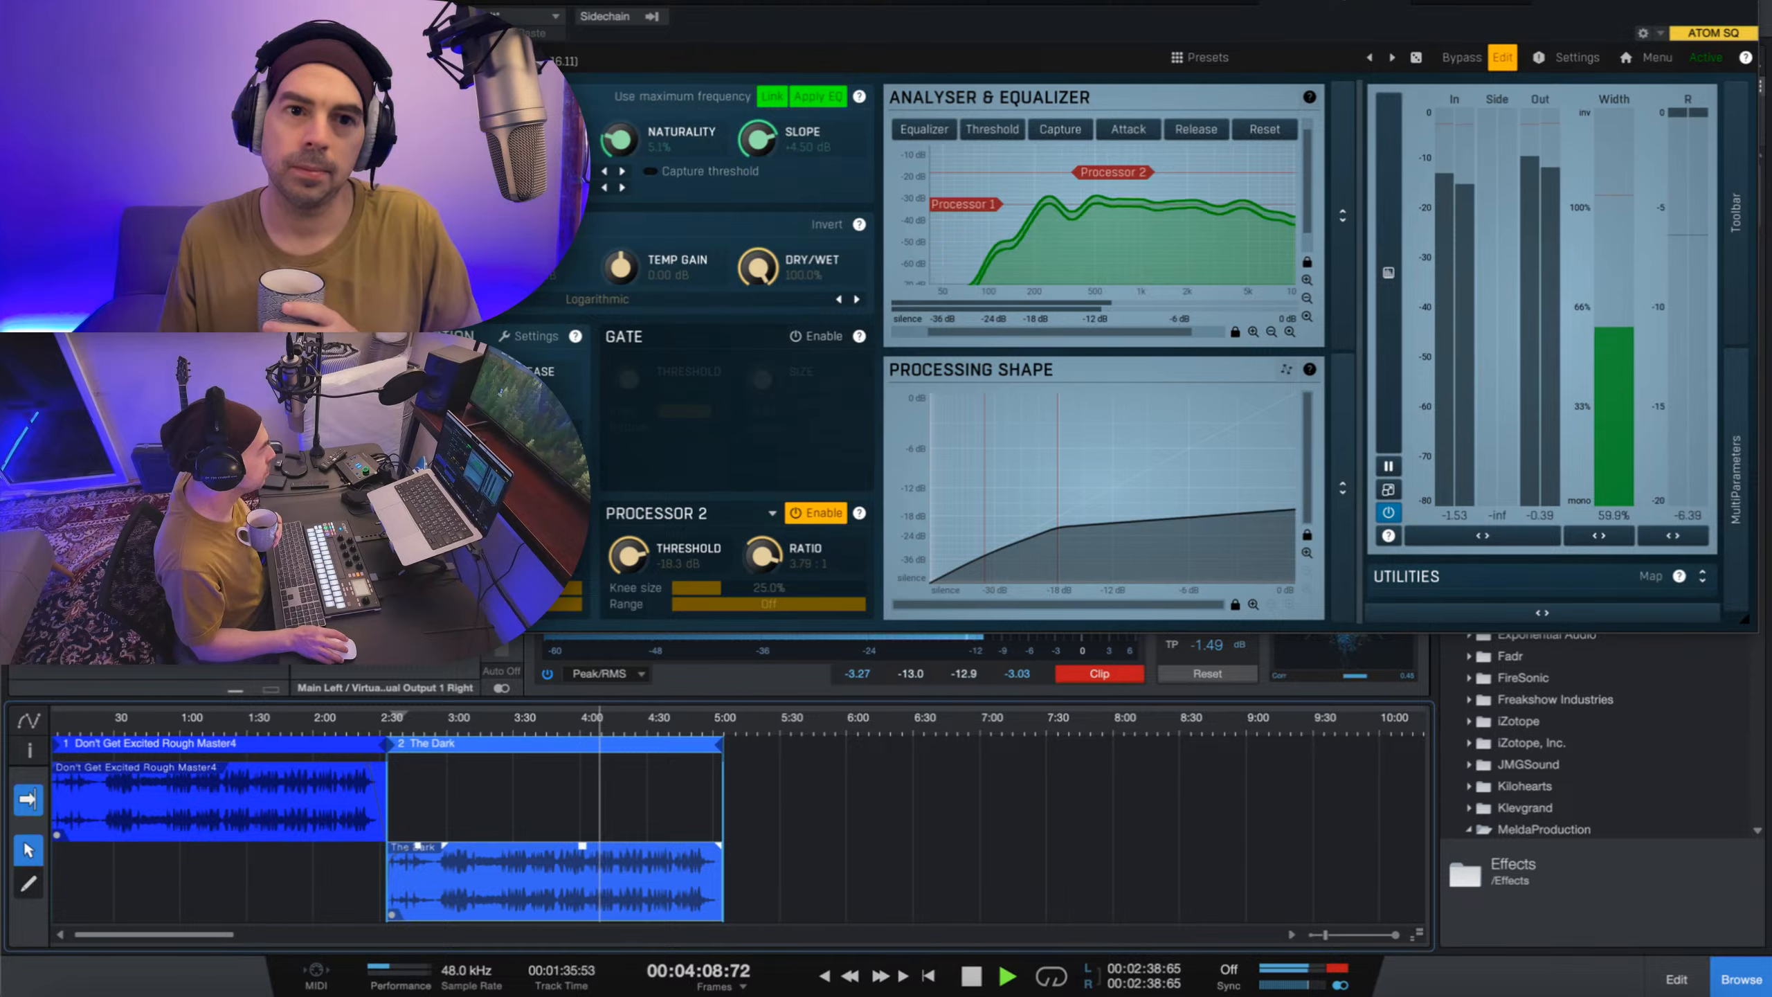
pyautogui.click(1462, 57)
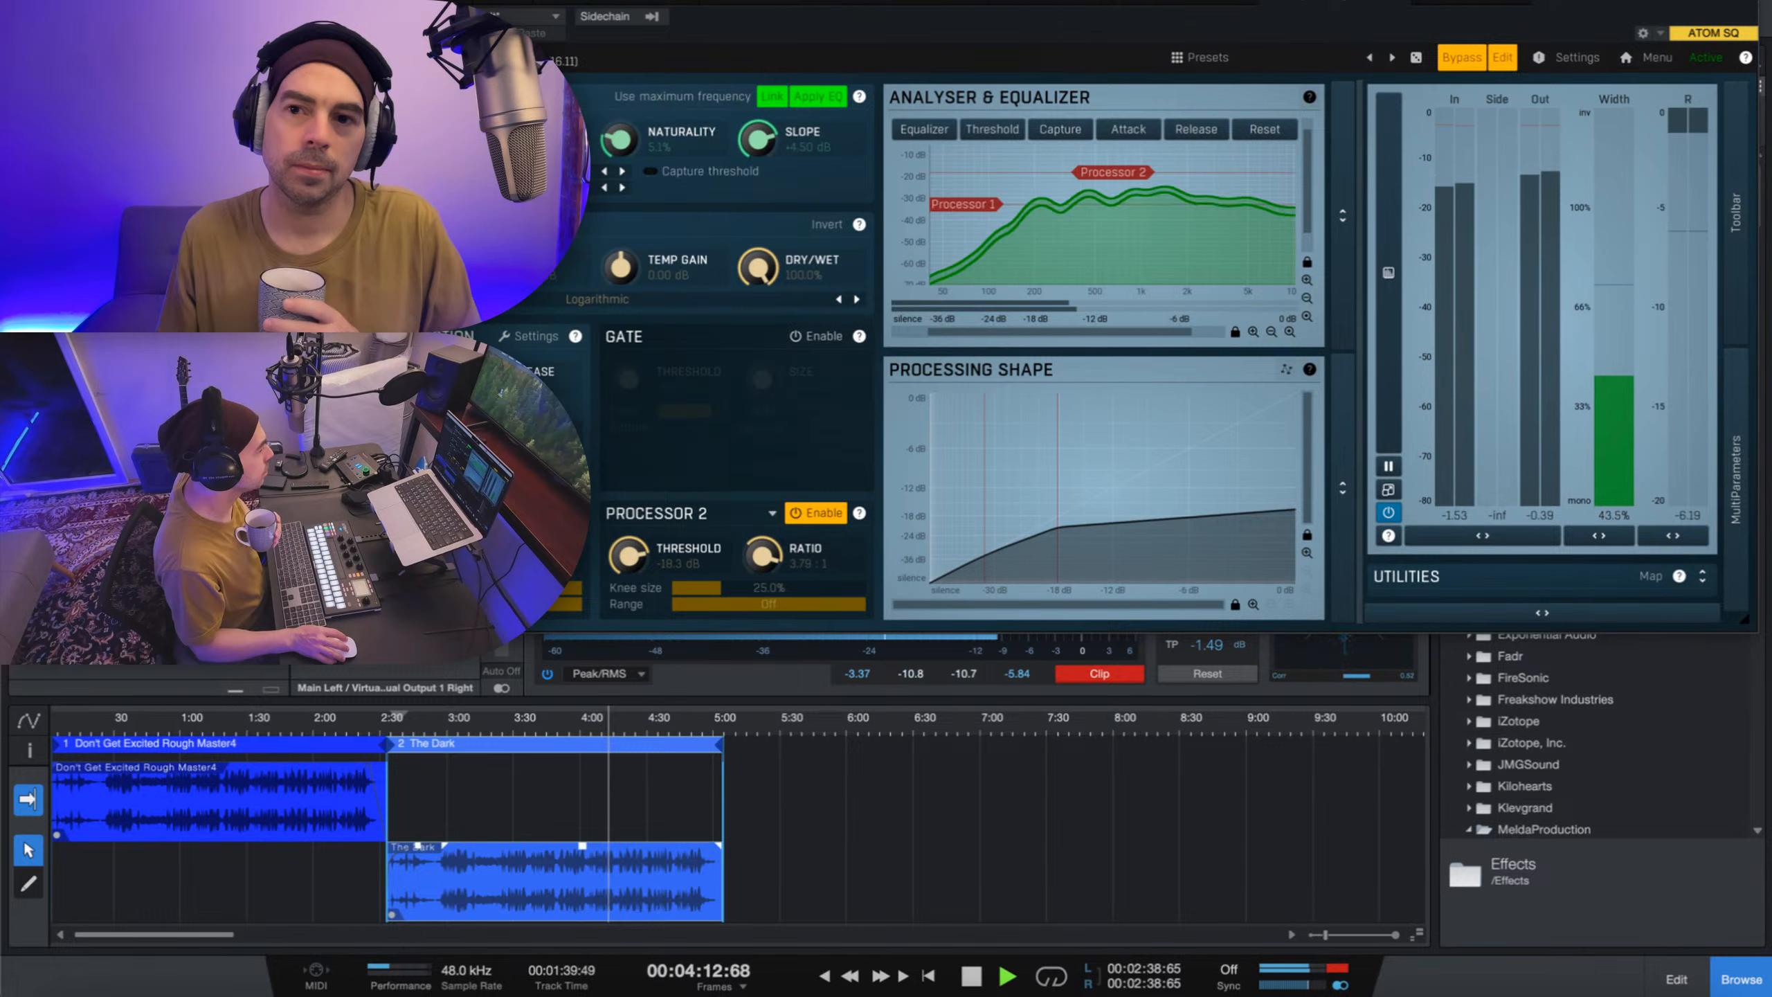
pyautogui.click(1462, 58)
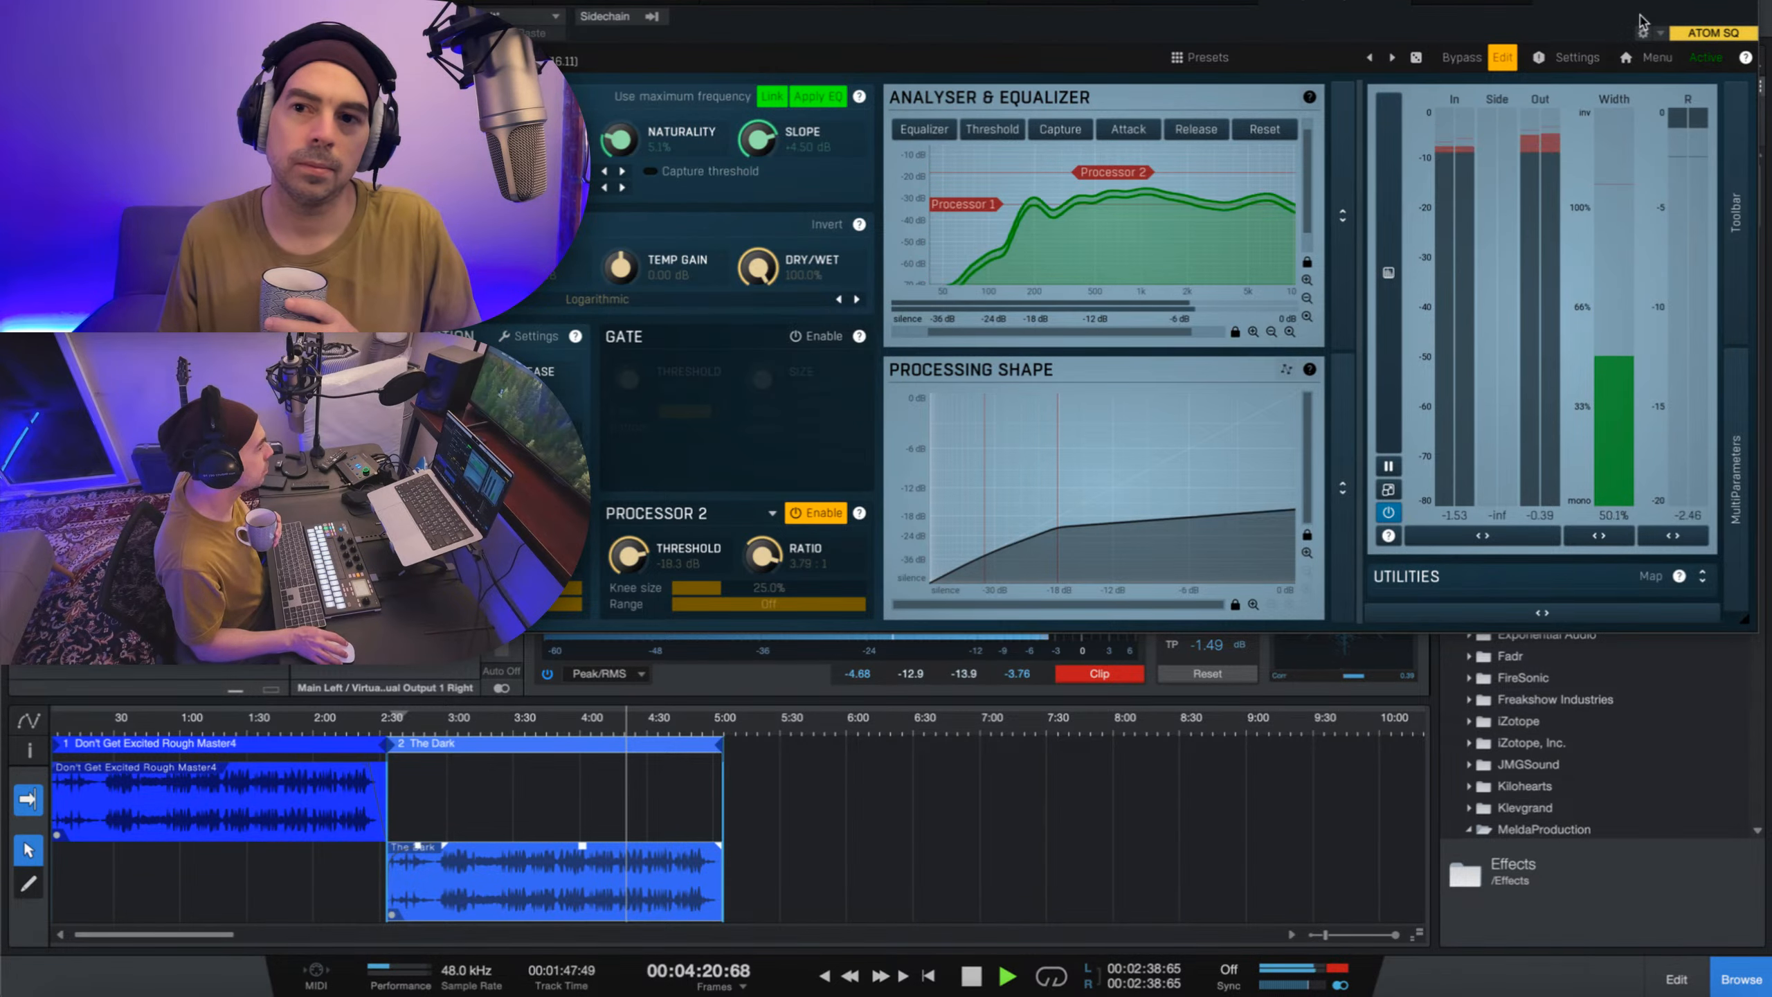
# - Find MXXX among the MeldaProduction effects and insert its VST3 version between Kirchhoff-EQ and MSpectralDynamics
pyautogui.click(317, 5)
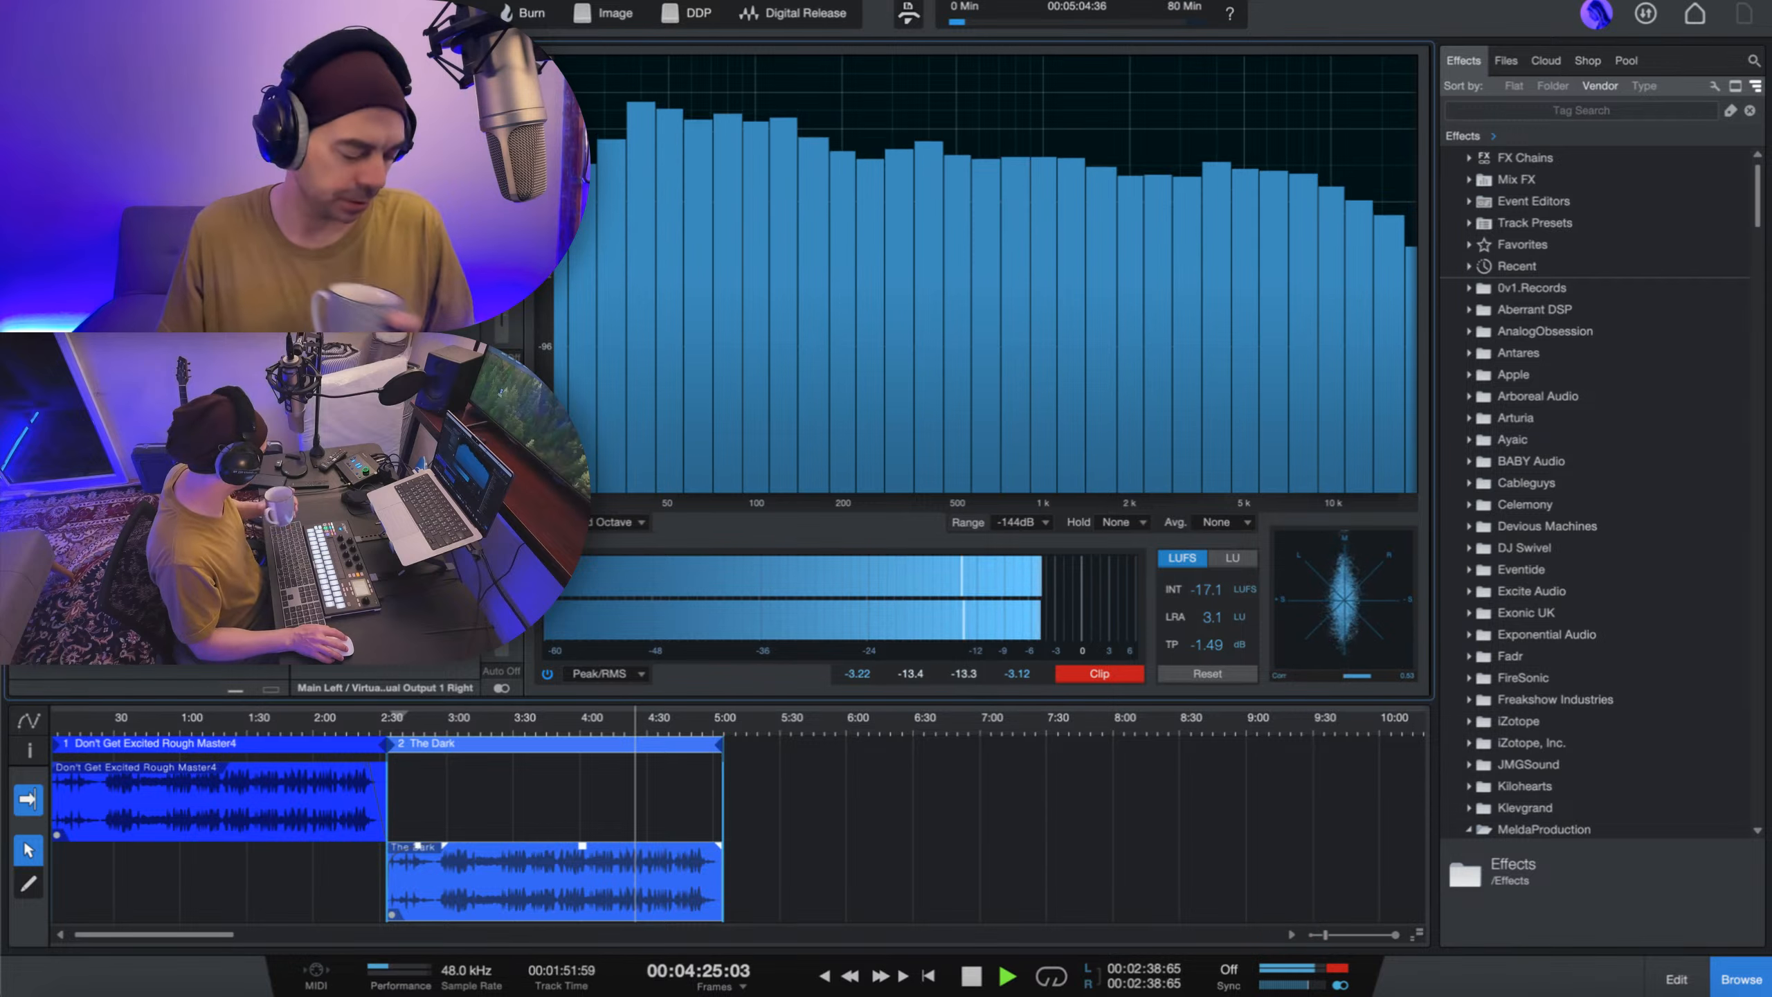
pyautogui.scroll(-15, 1524, 510)
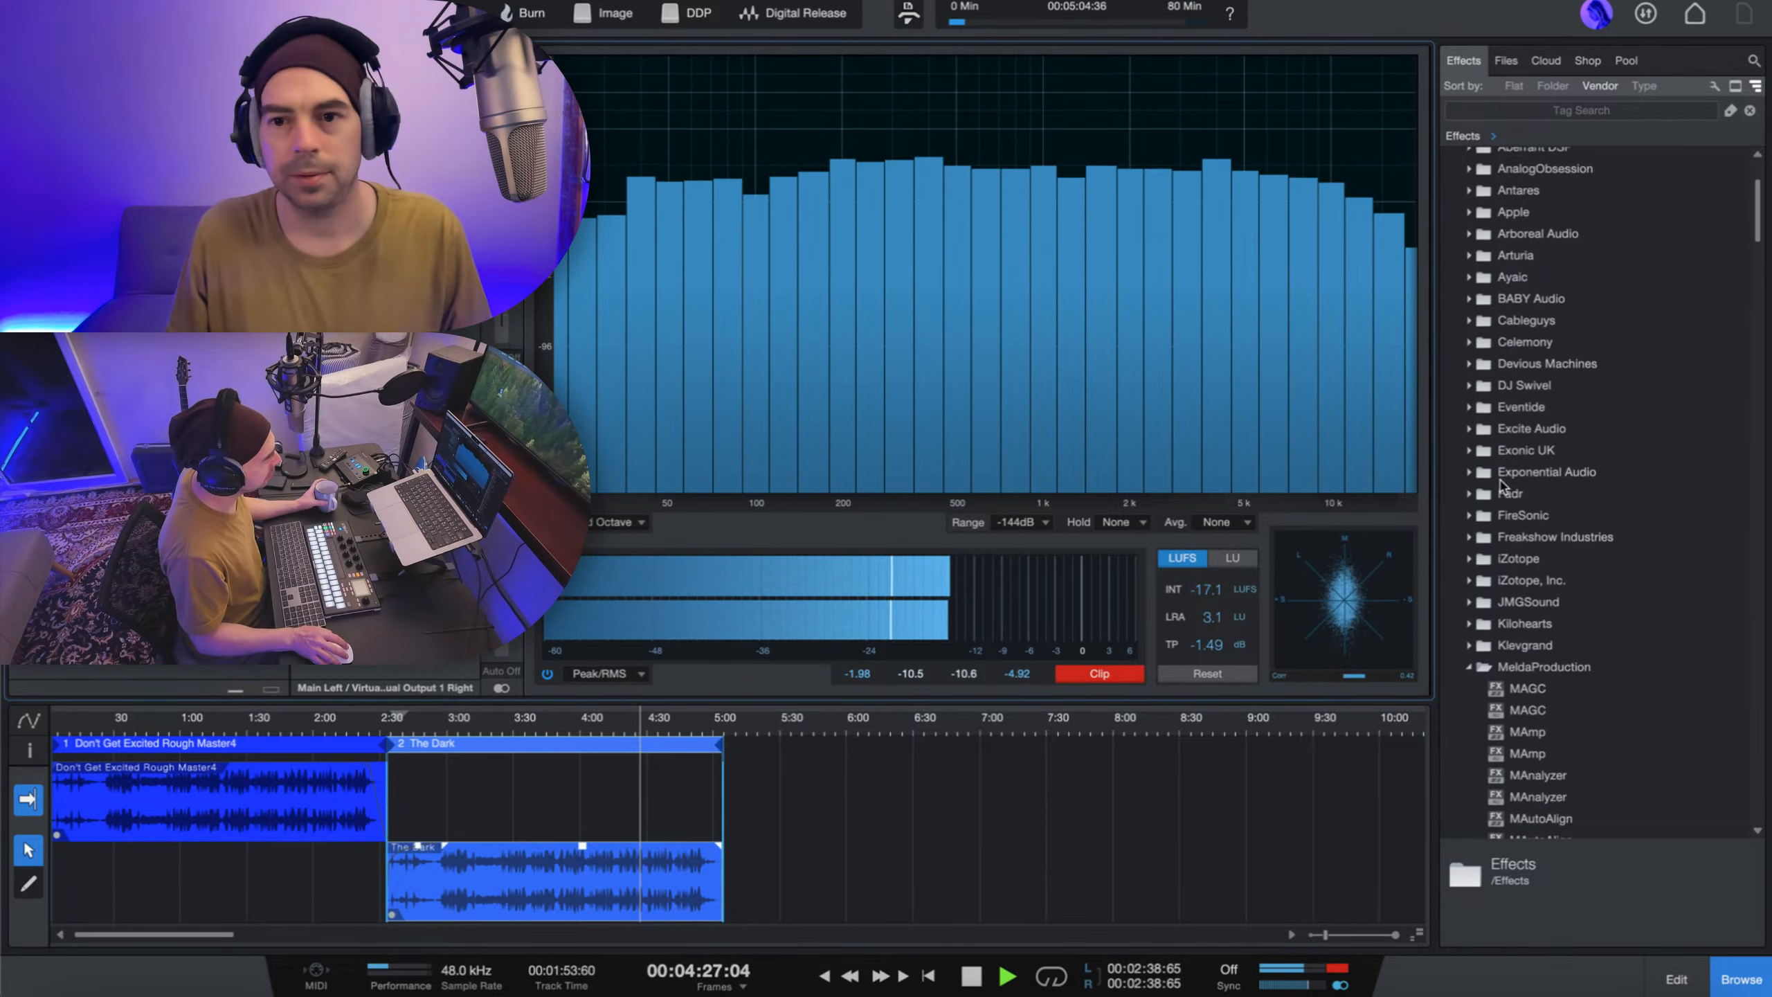
pyautogui.scroll(-20, 1525, 510)
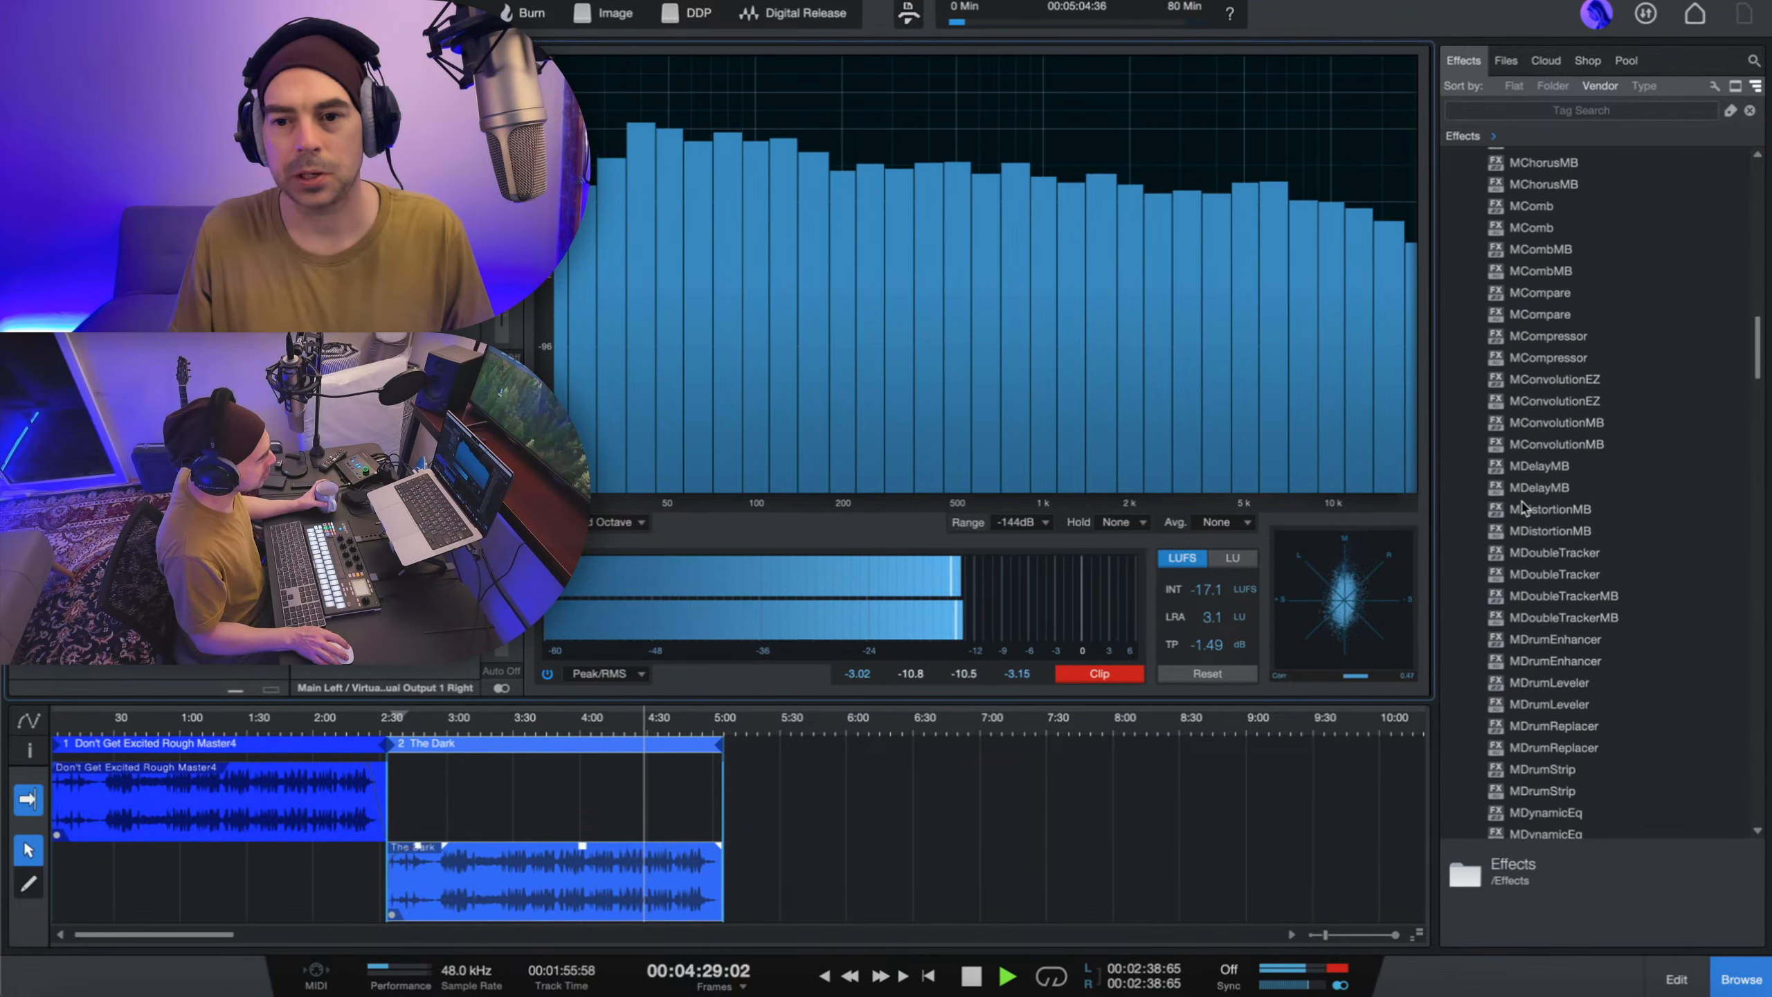
pyautogui.scroll(-12, 1528, 530)
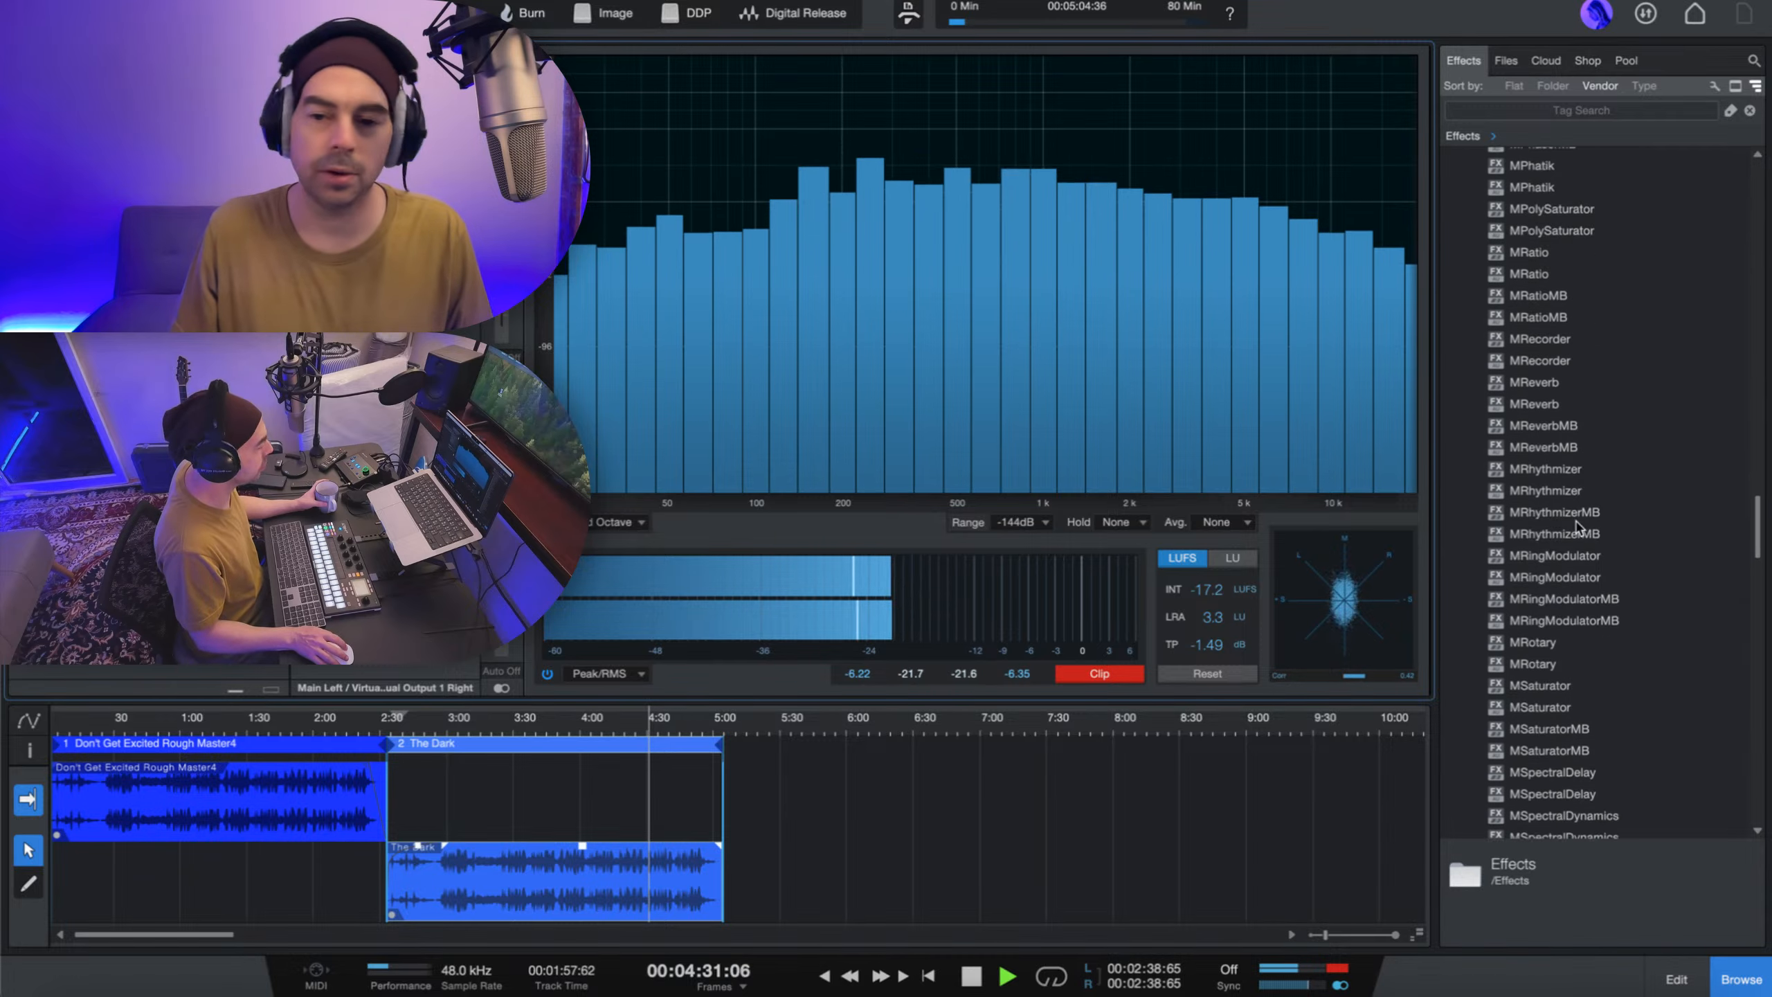
pyautogui.scroll(-15, 1561, 571)
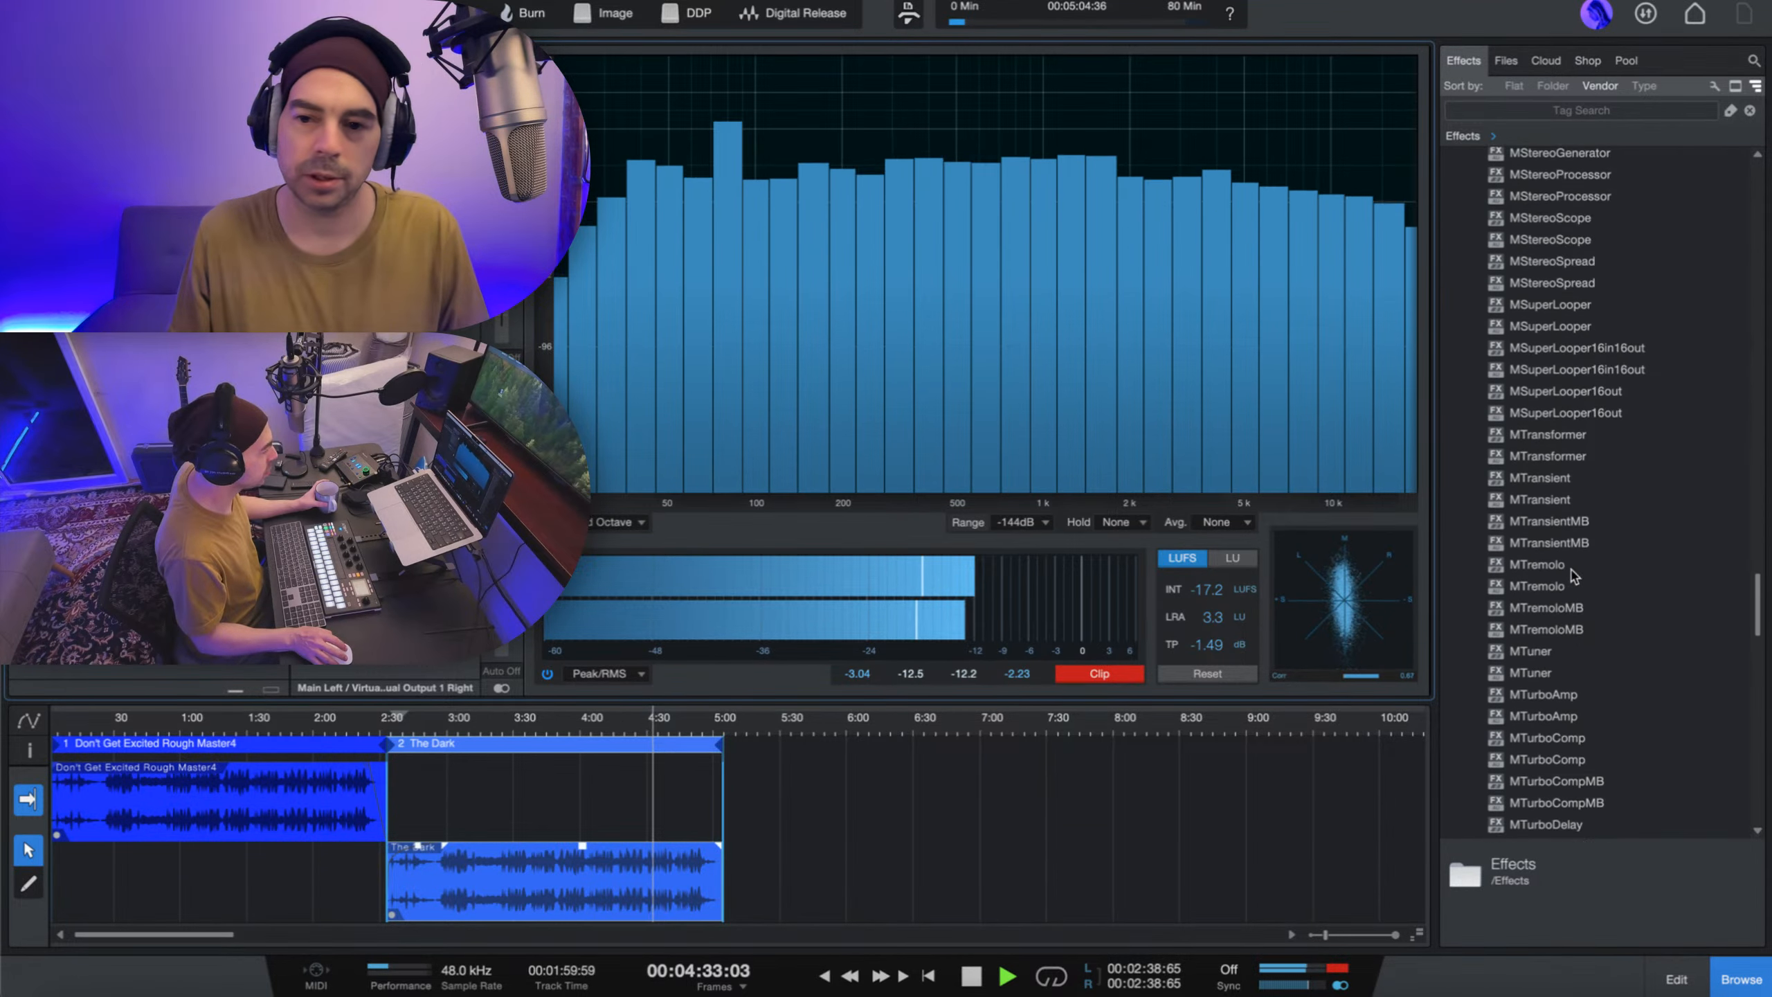
pyautogui.scroll(-5, 1570, 574)
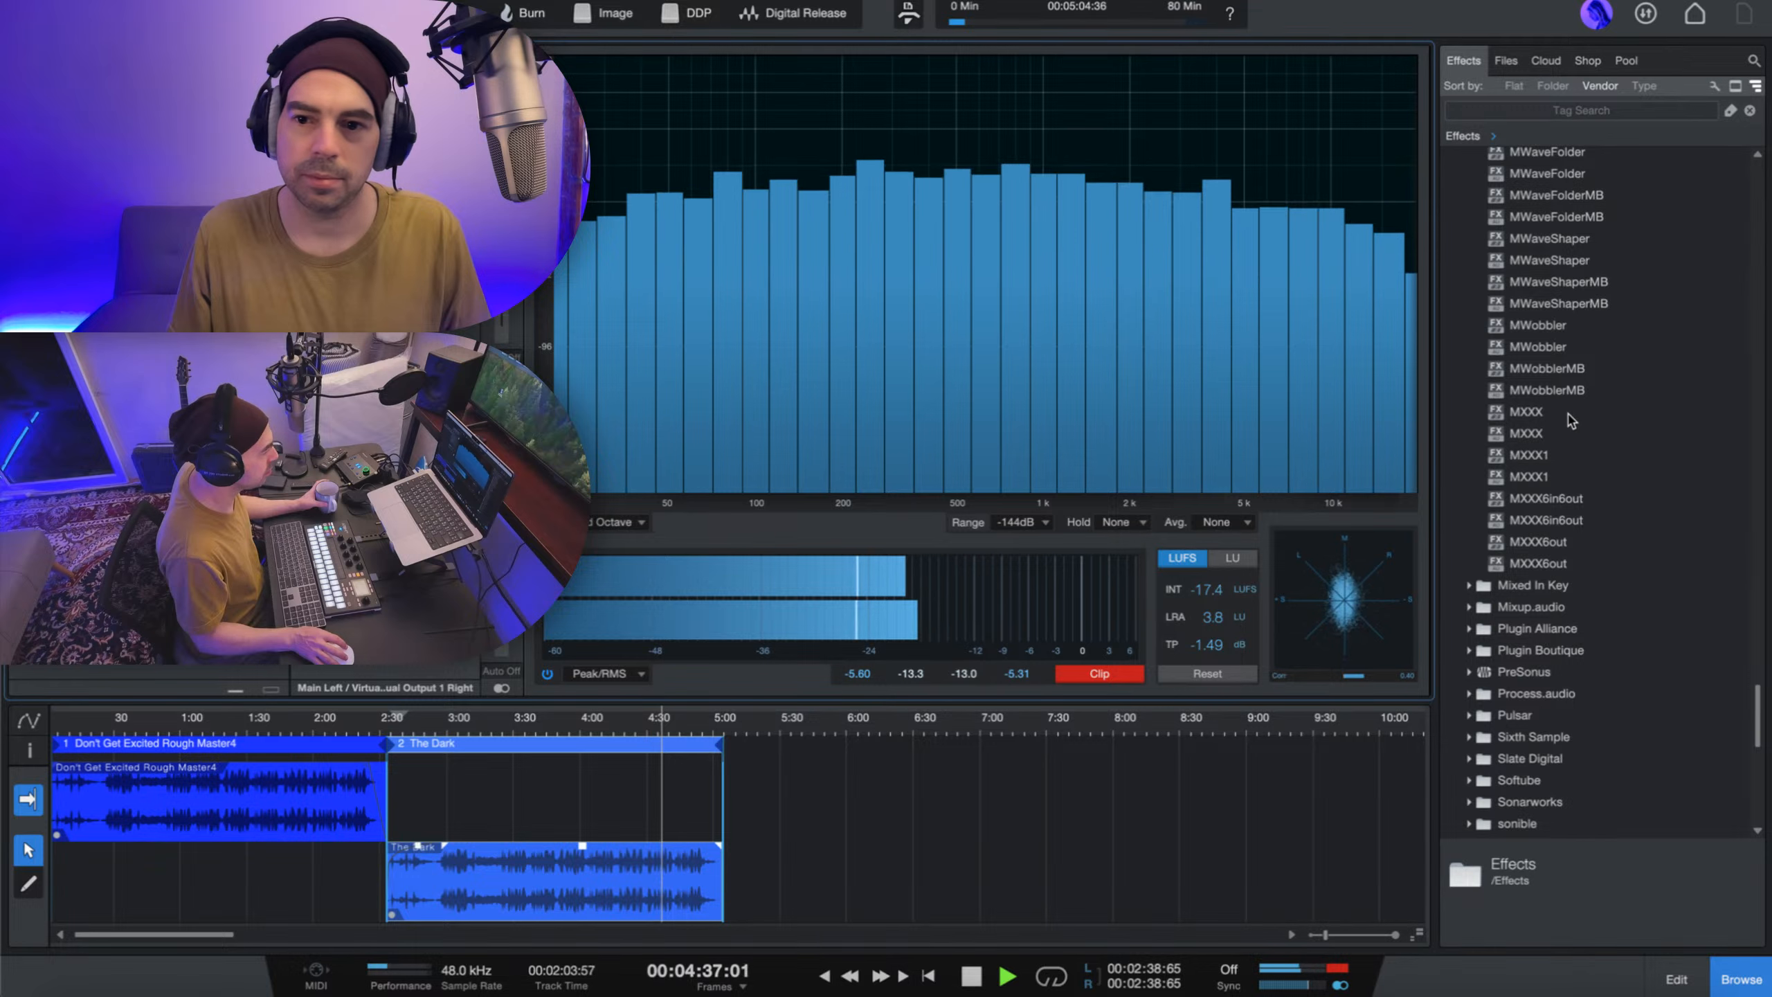
pyautogui.click(1569, 414)
pyautogui.click(1563, 434)
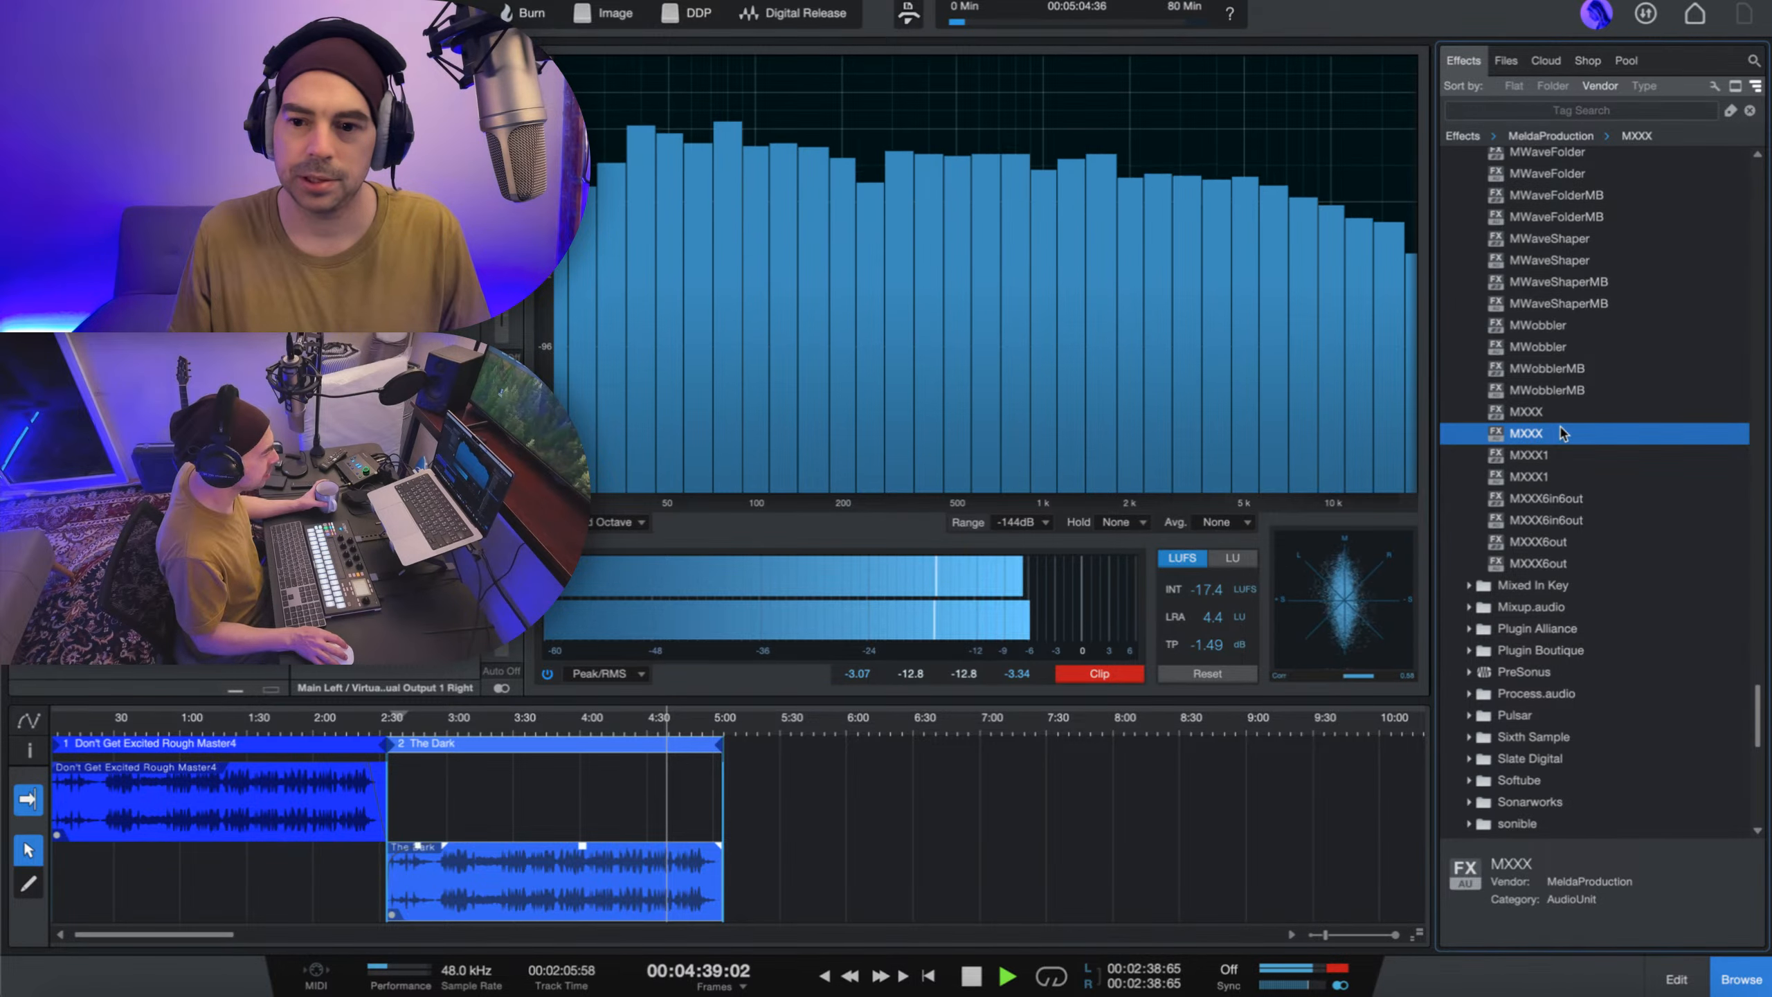
pyautogui.press('Up')
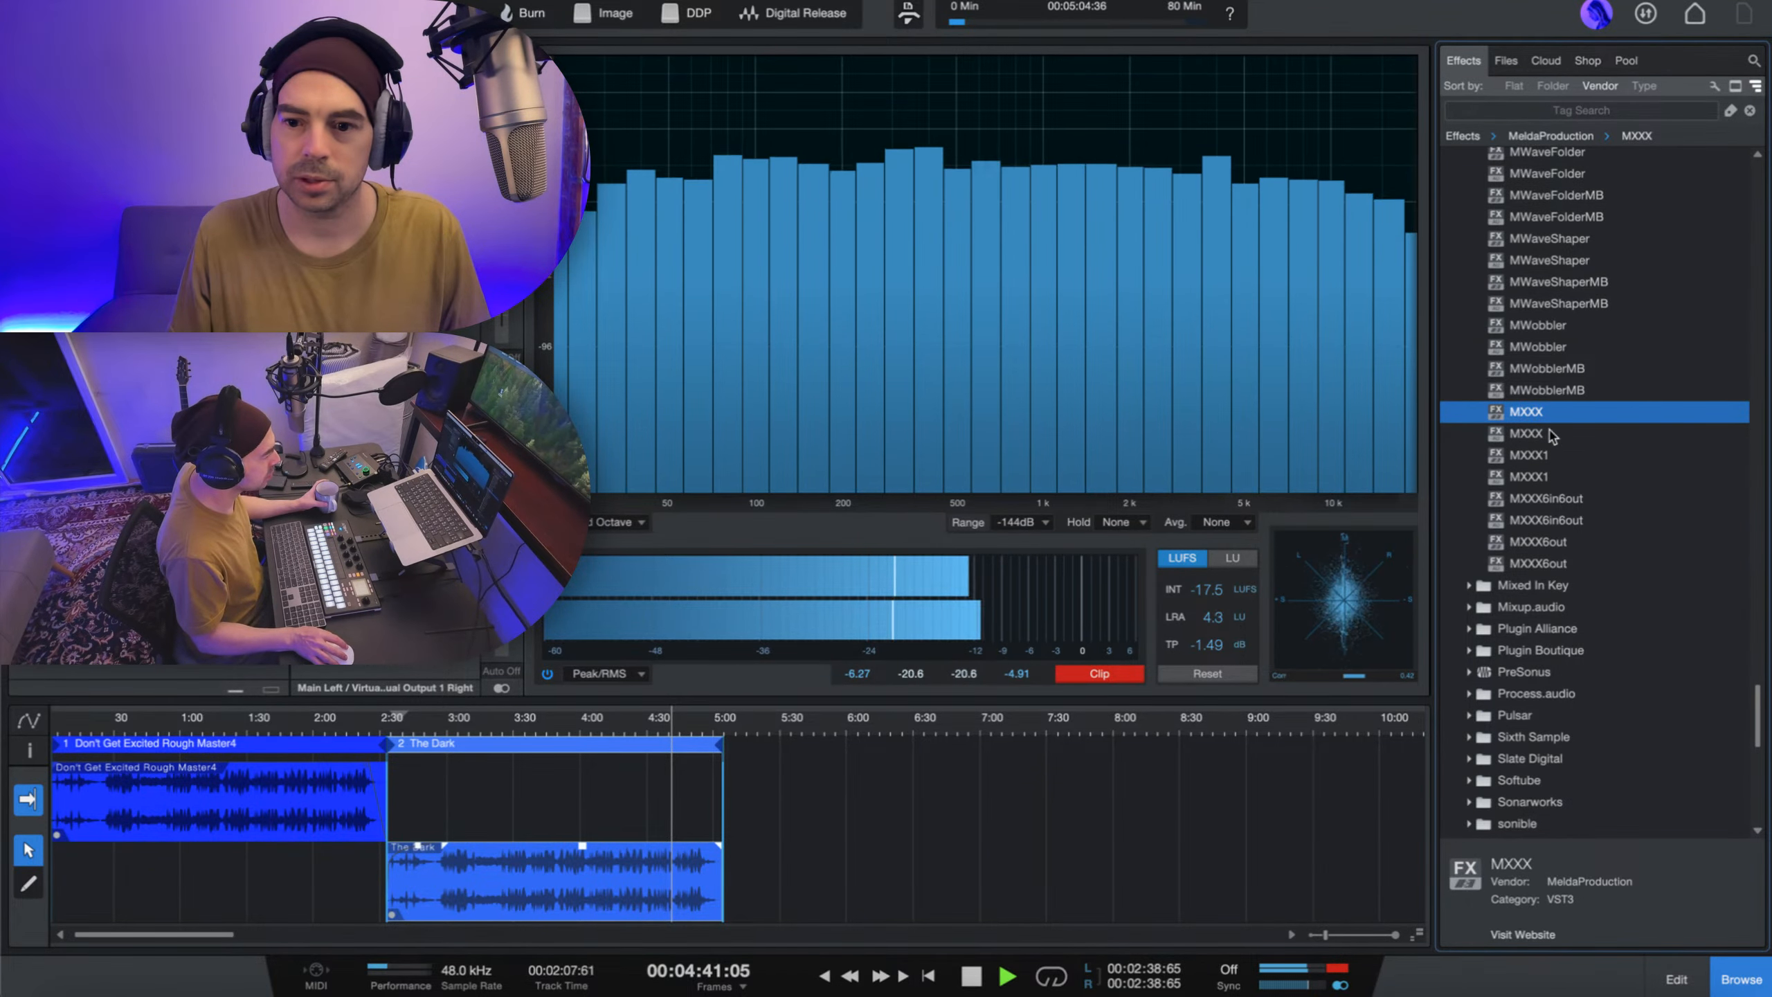
pyautogui.click(1553, 455)
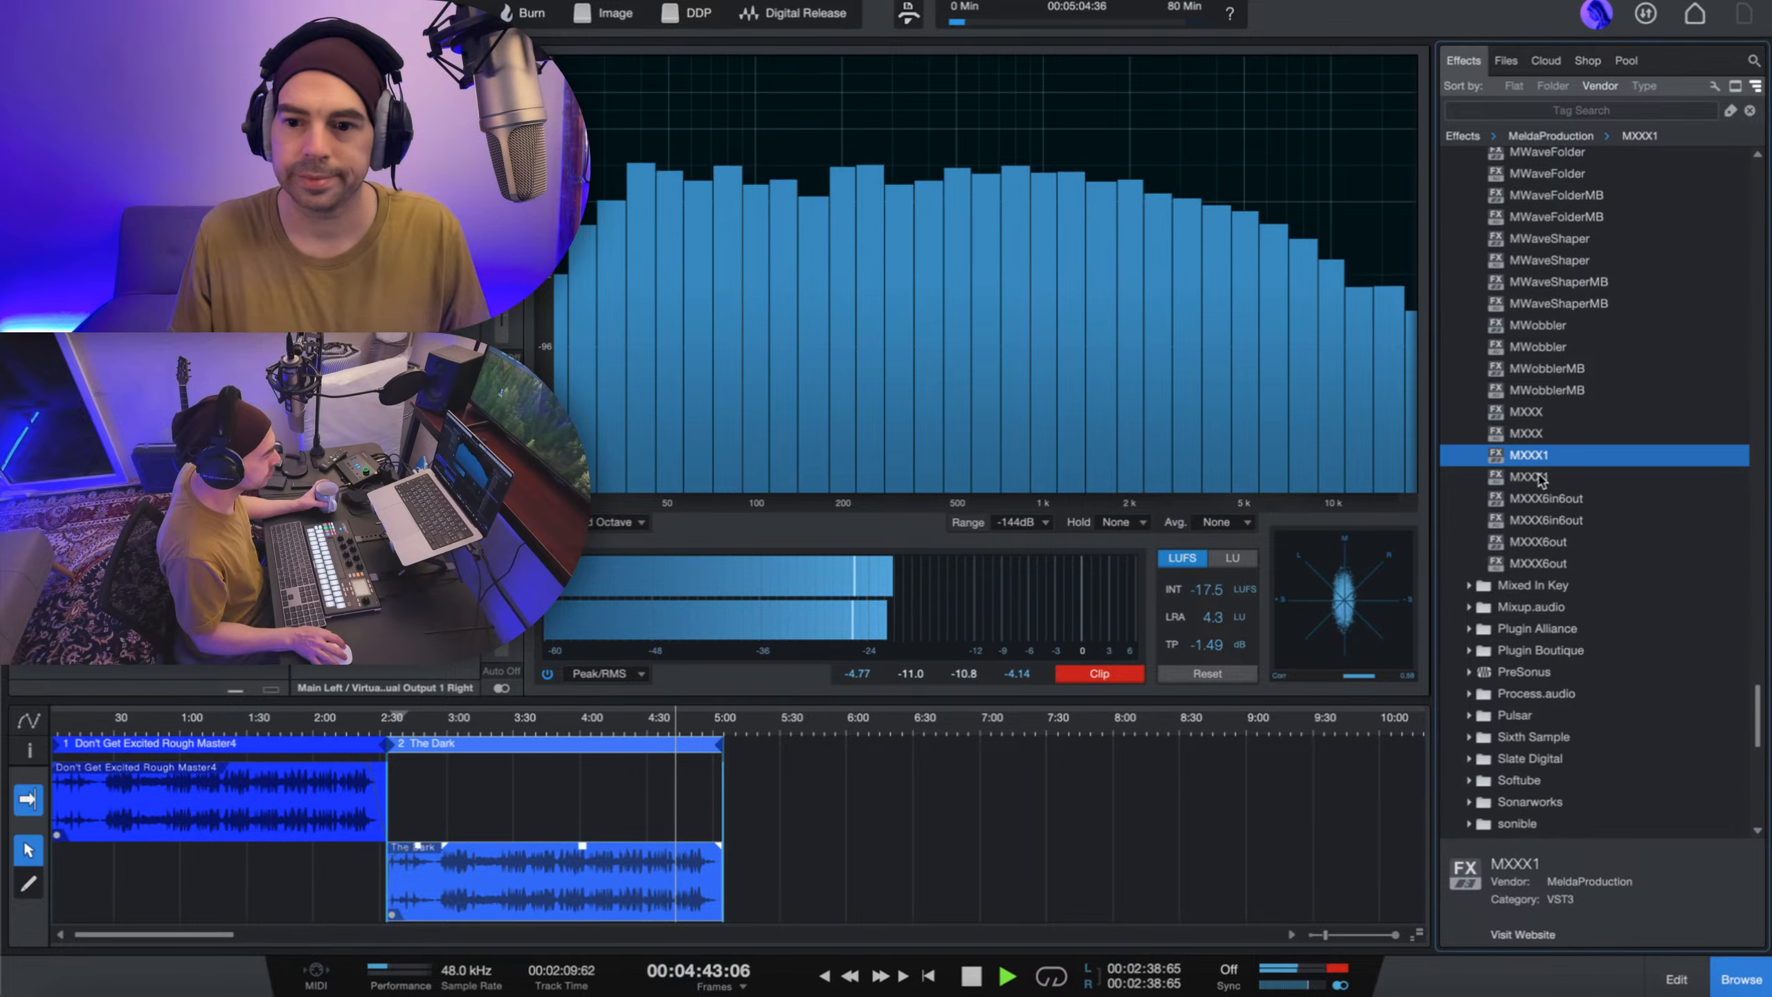
pyautogui.press('Down')
pyautogui.click(1521, 418)
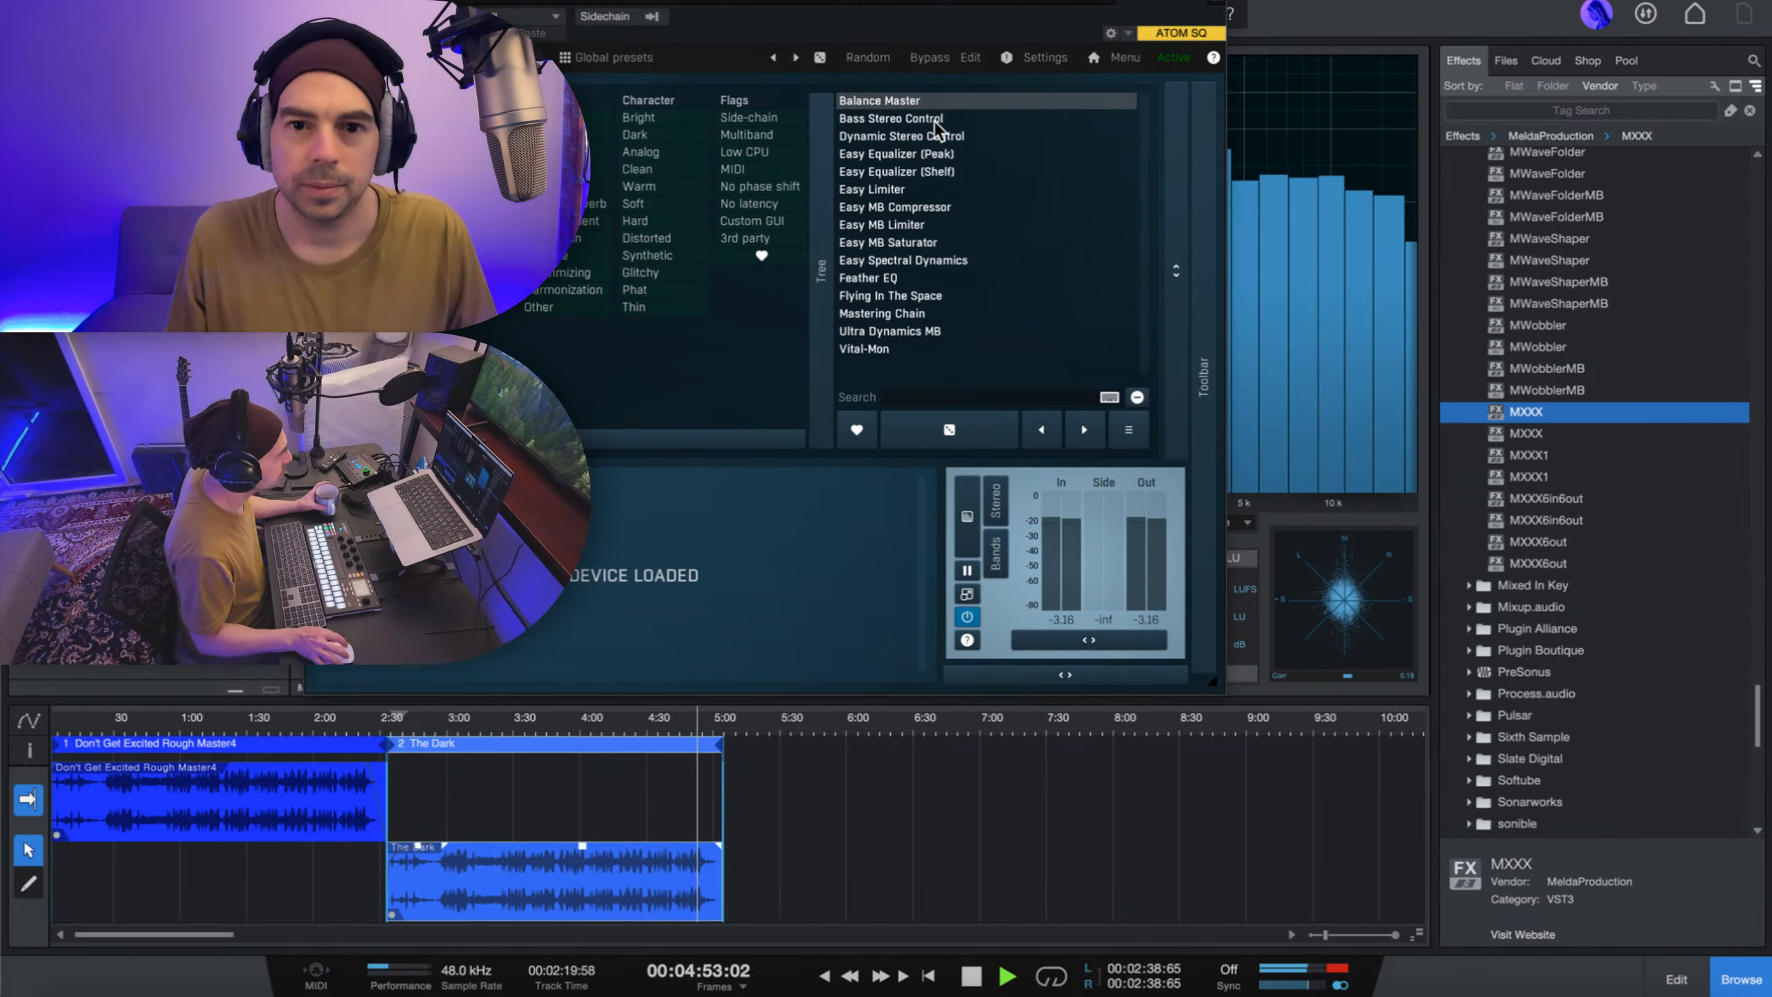
# - Load the Balance Master device in MXXX and open its full editing view in a wider plugin window
pyautogui.click(970, 98)
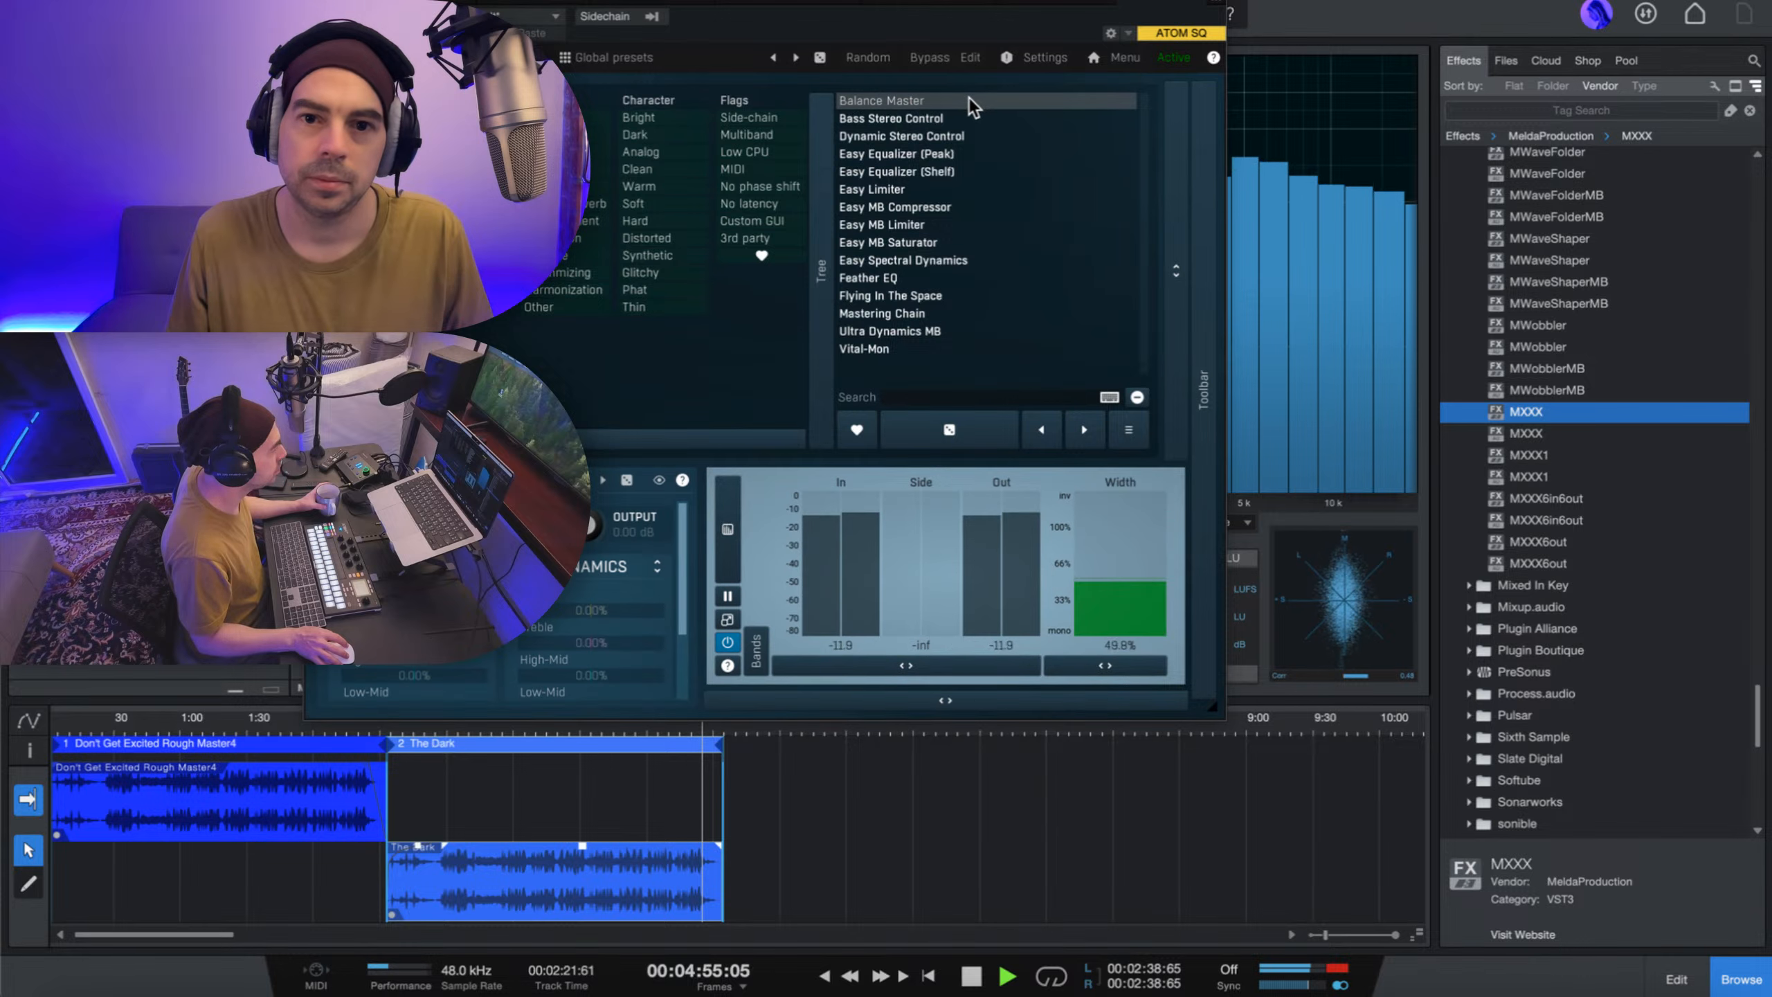
pyautogui.hotkey('ctrl', 'w')
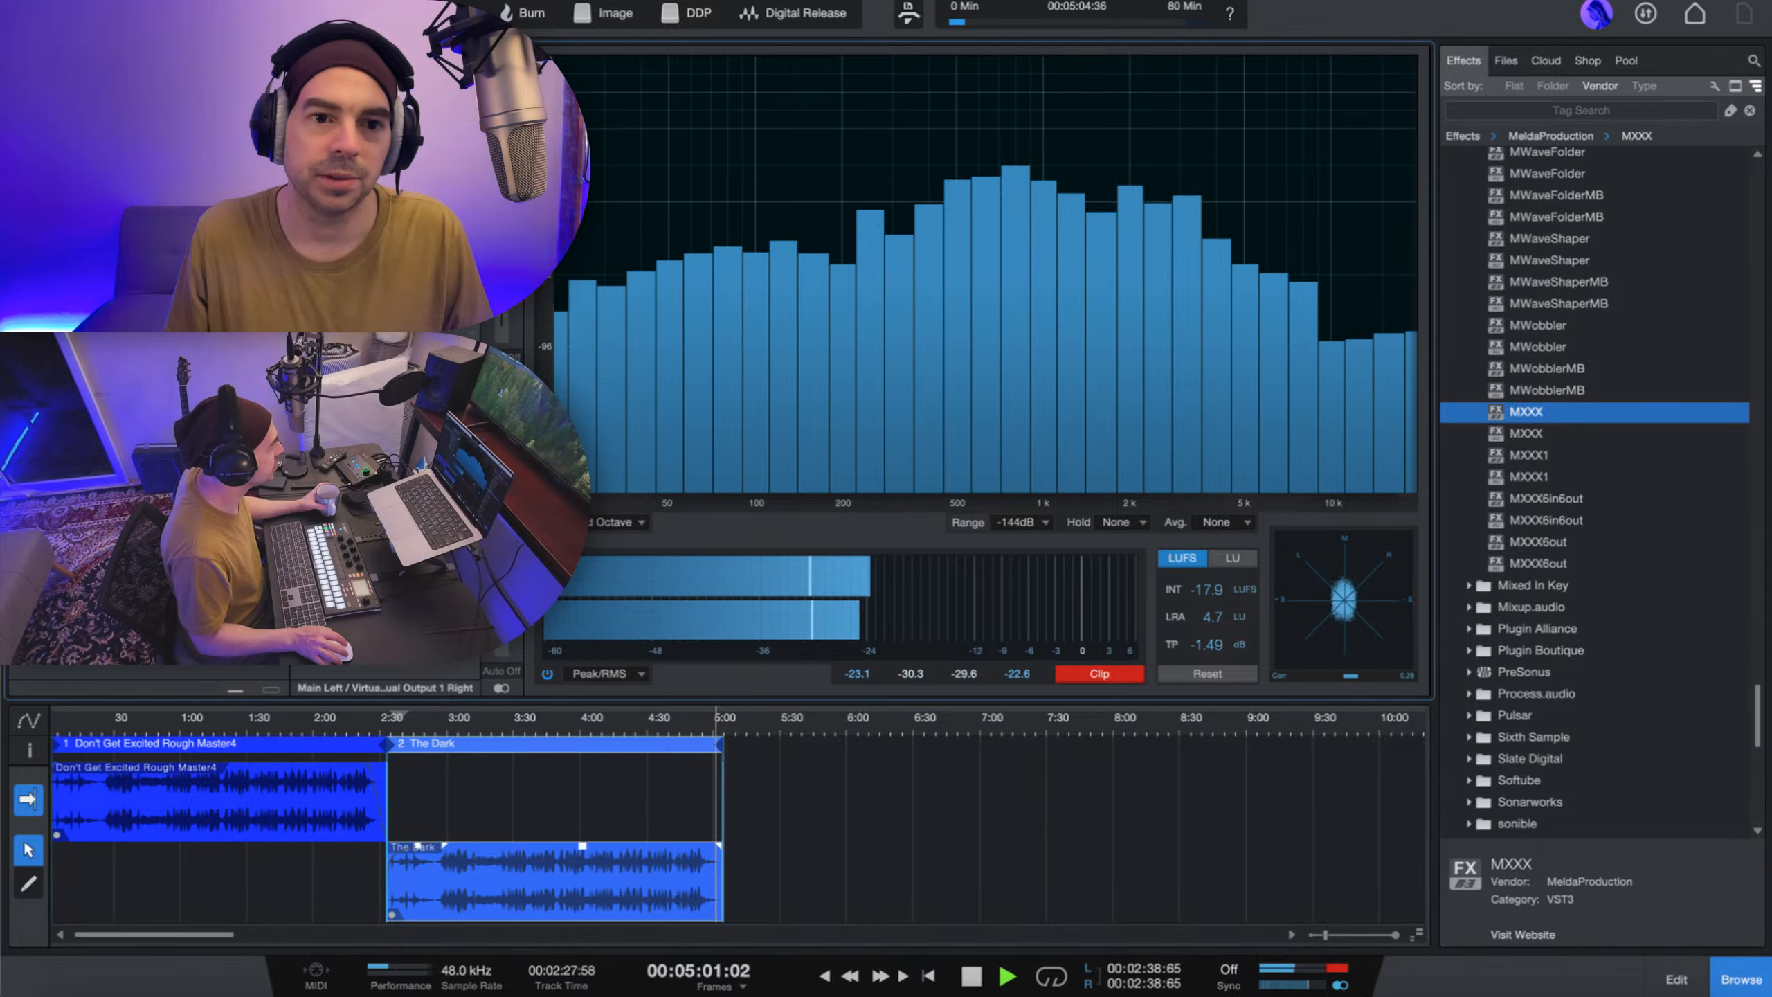
pyautogui.click(975, 53)
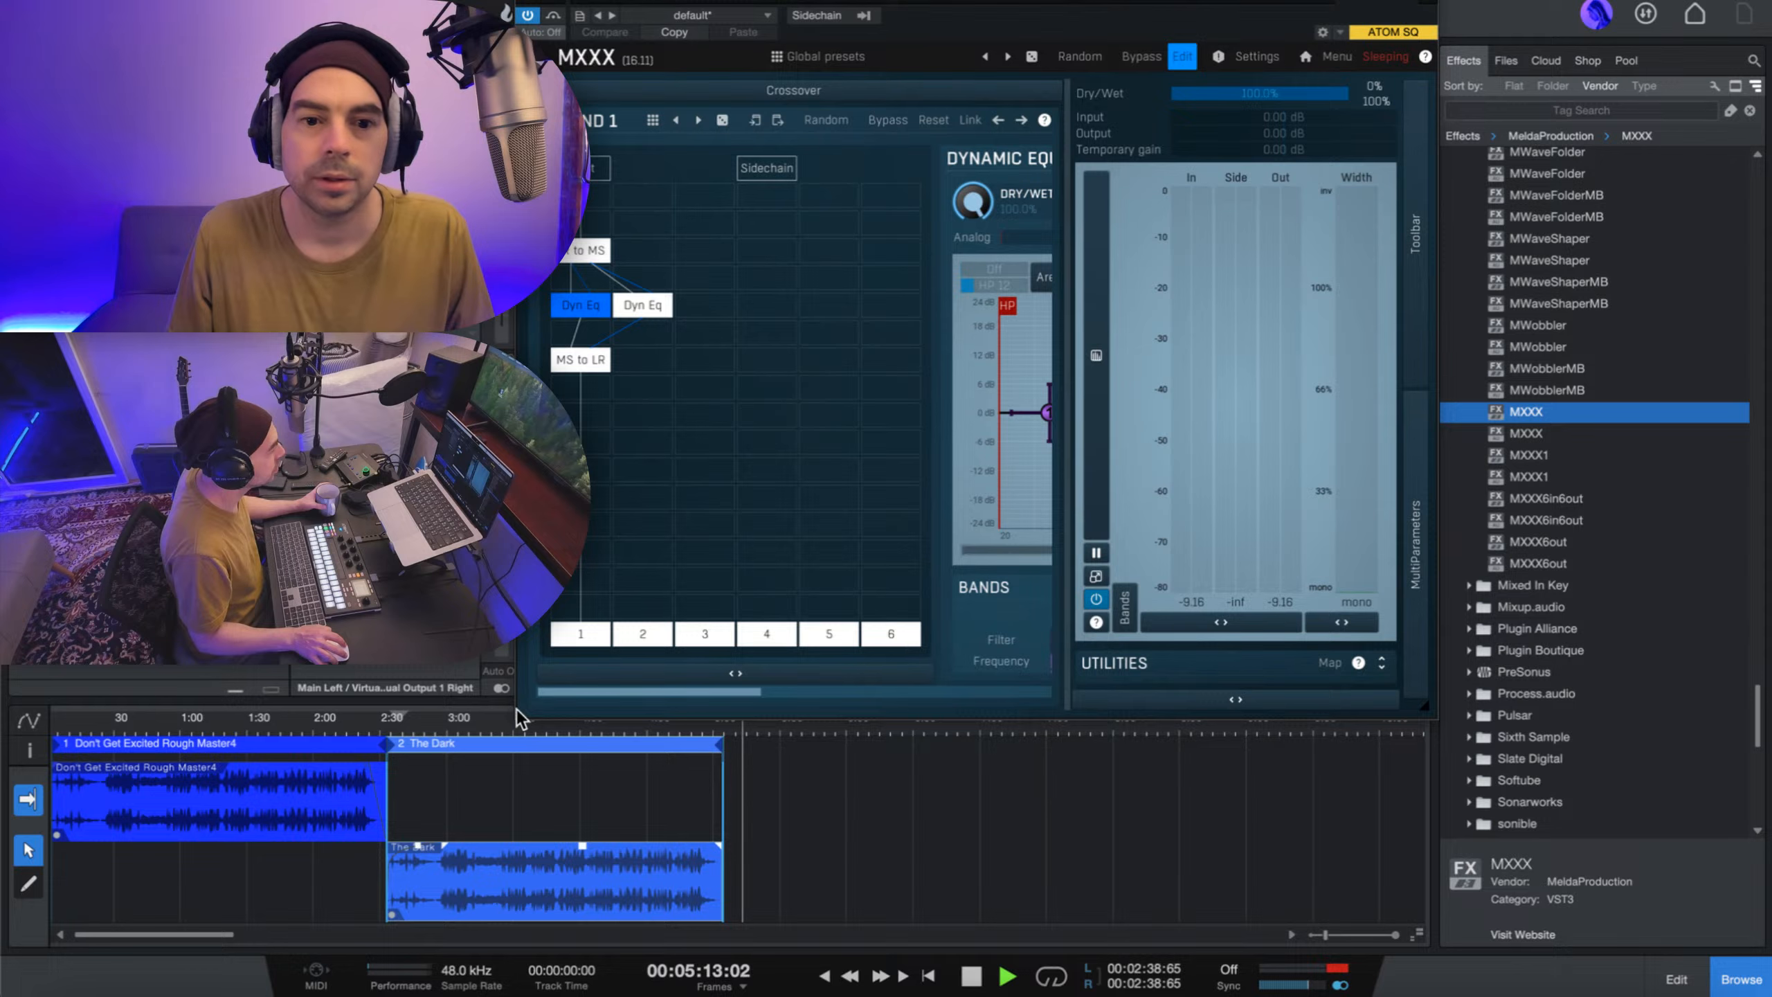
pyautogui.moveTo(1429, 713); pyautogui.dragTo(1659, 725)
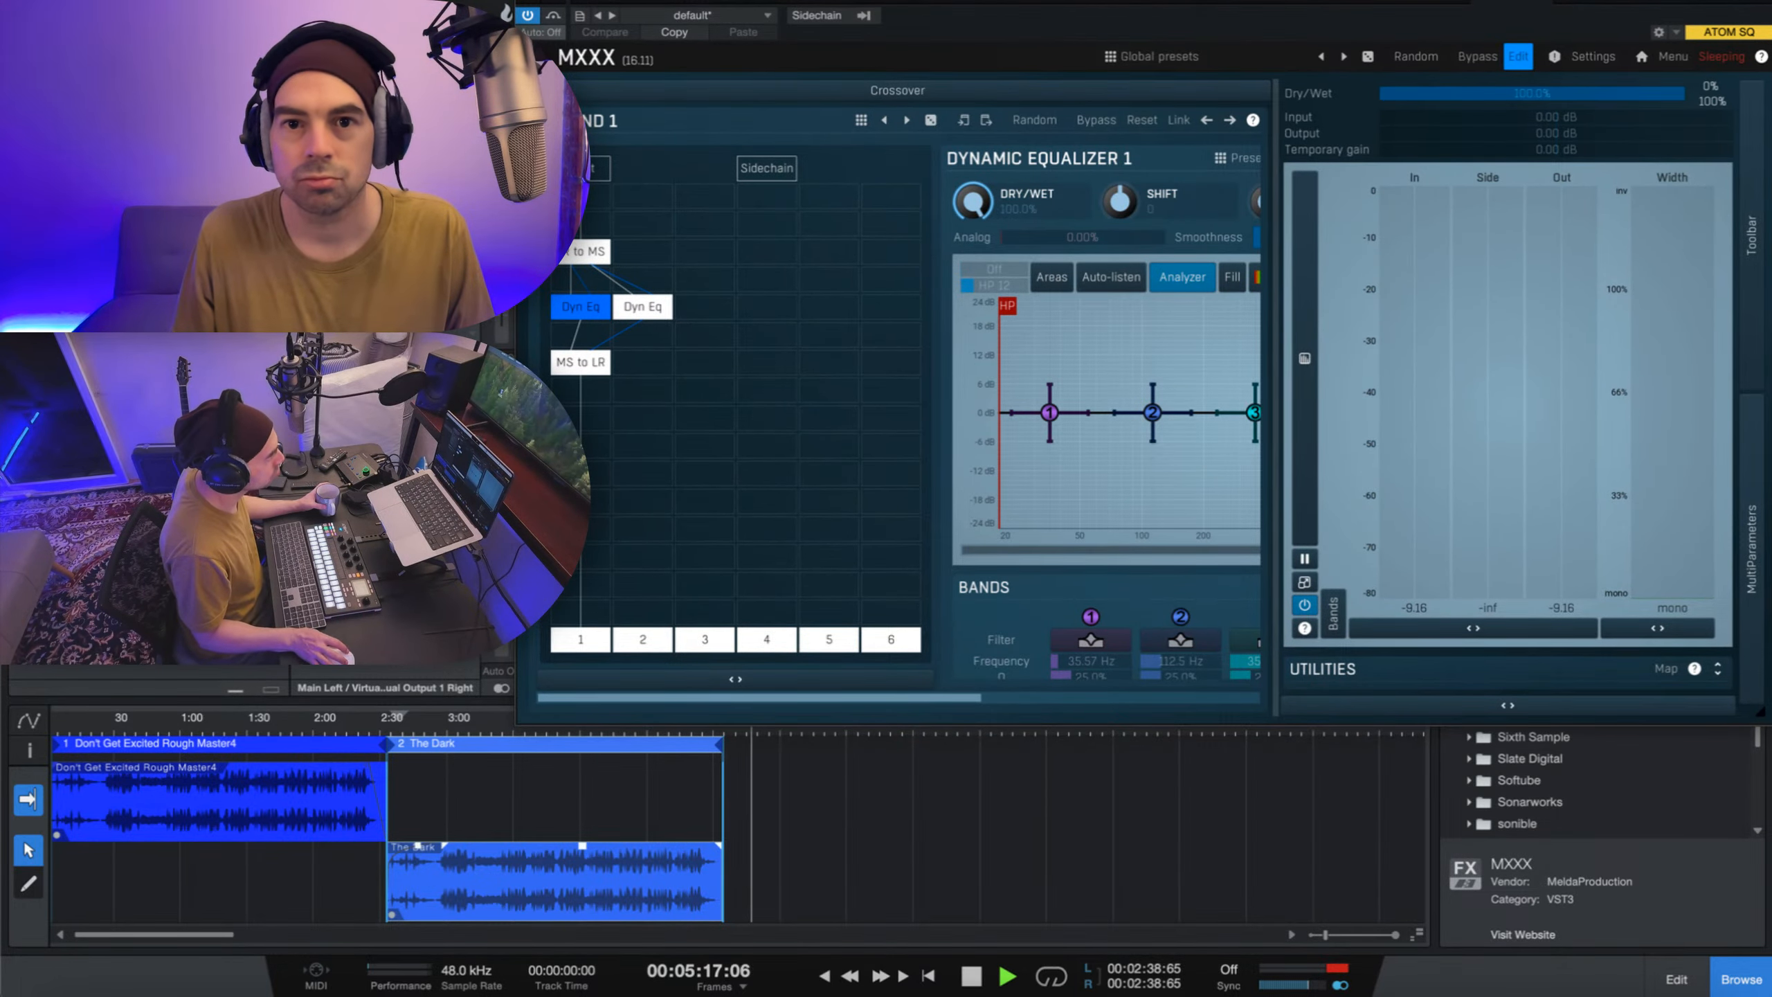
pyautogui.moveTo(876, 0); pyautogui.dragTo(1018, 7)
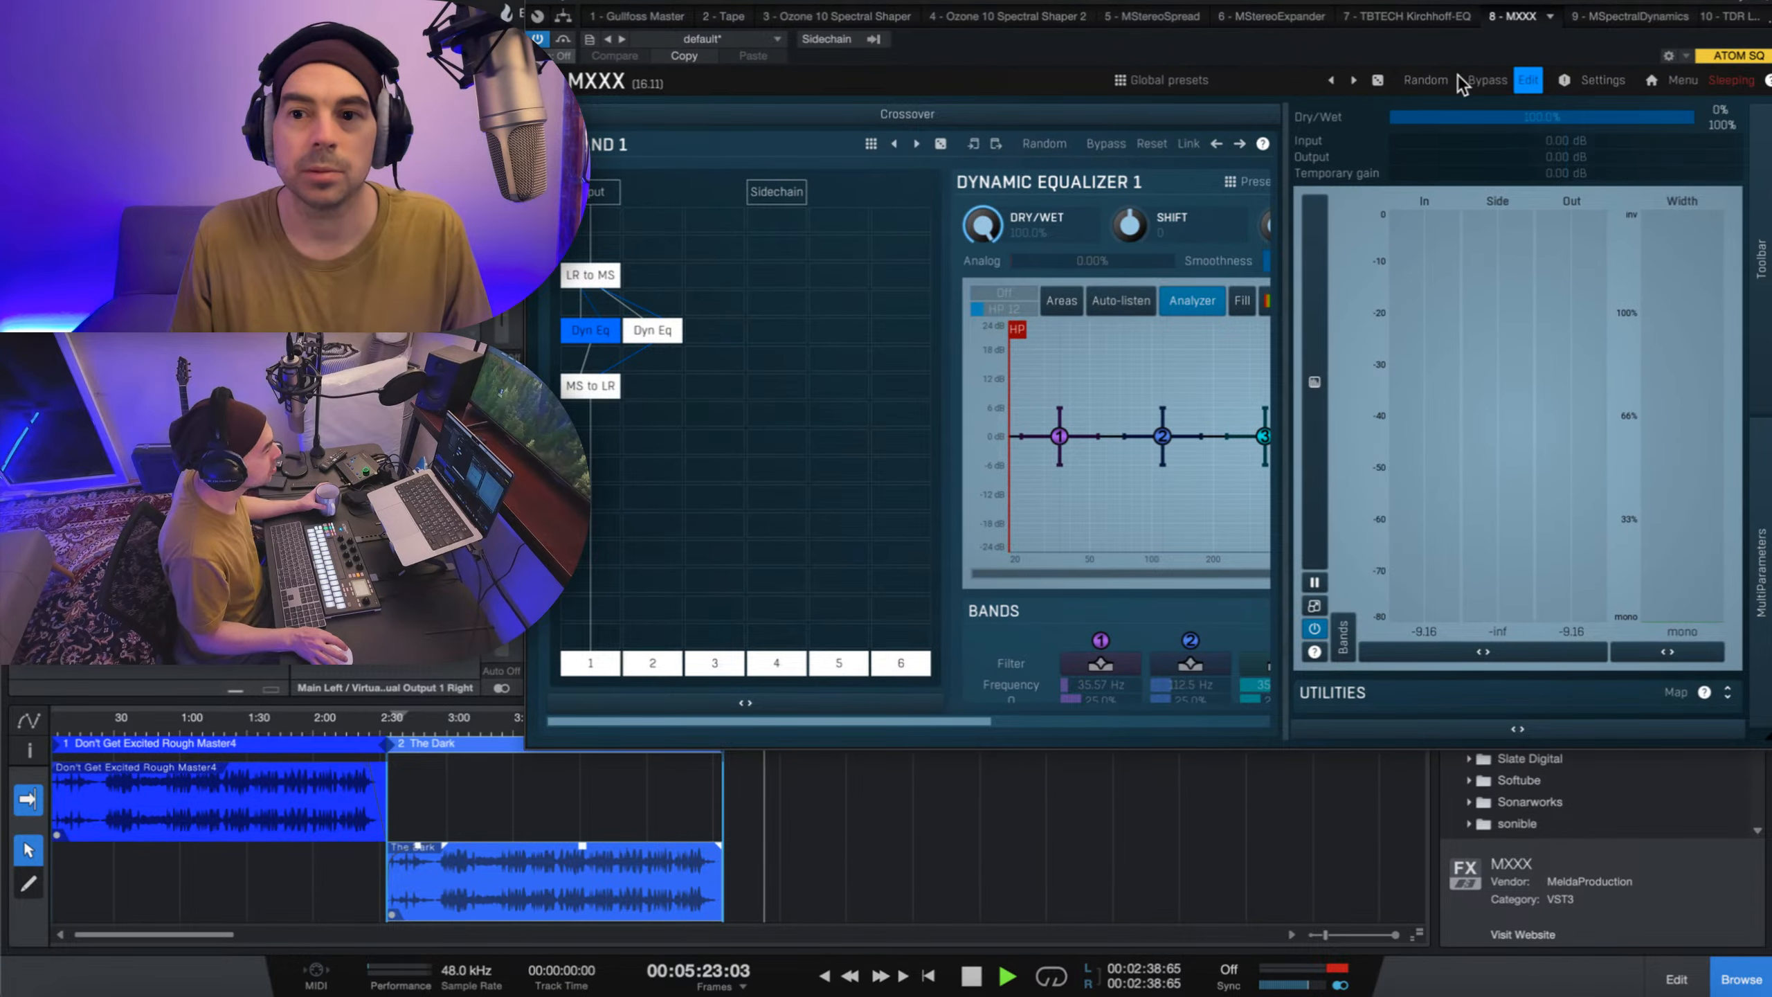
pyautogui.moveTo(1457, 3); pyautogui.dragTo(1449, 0)
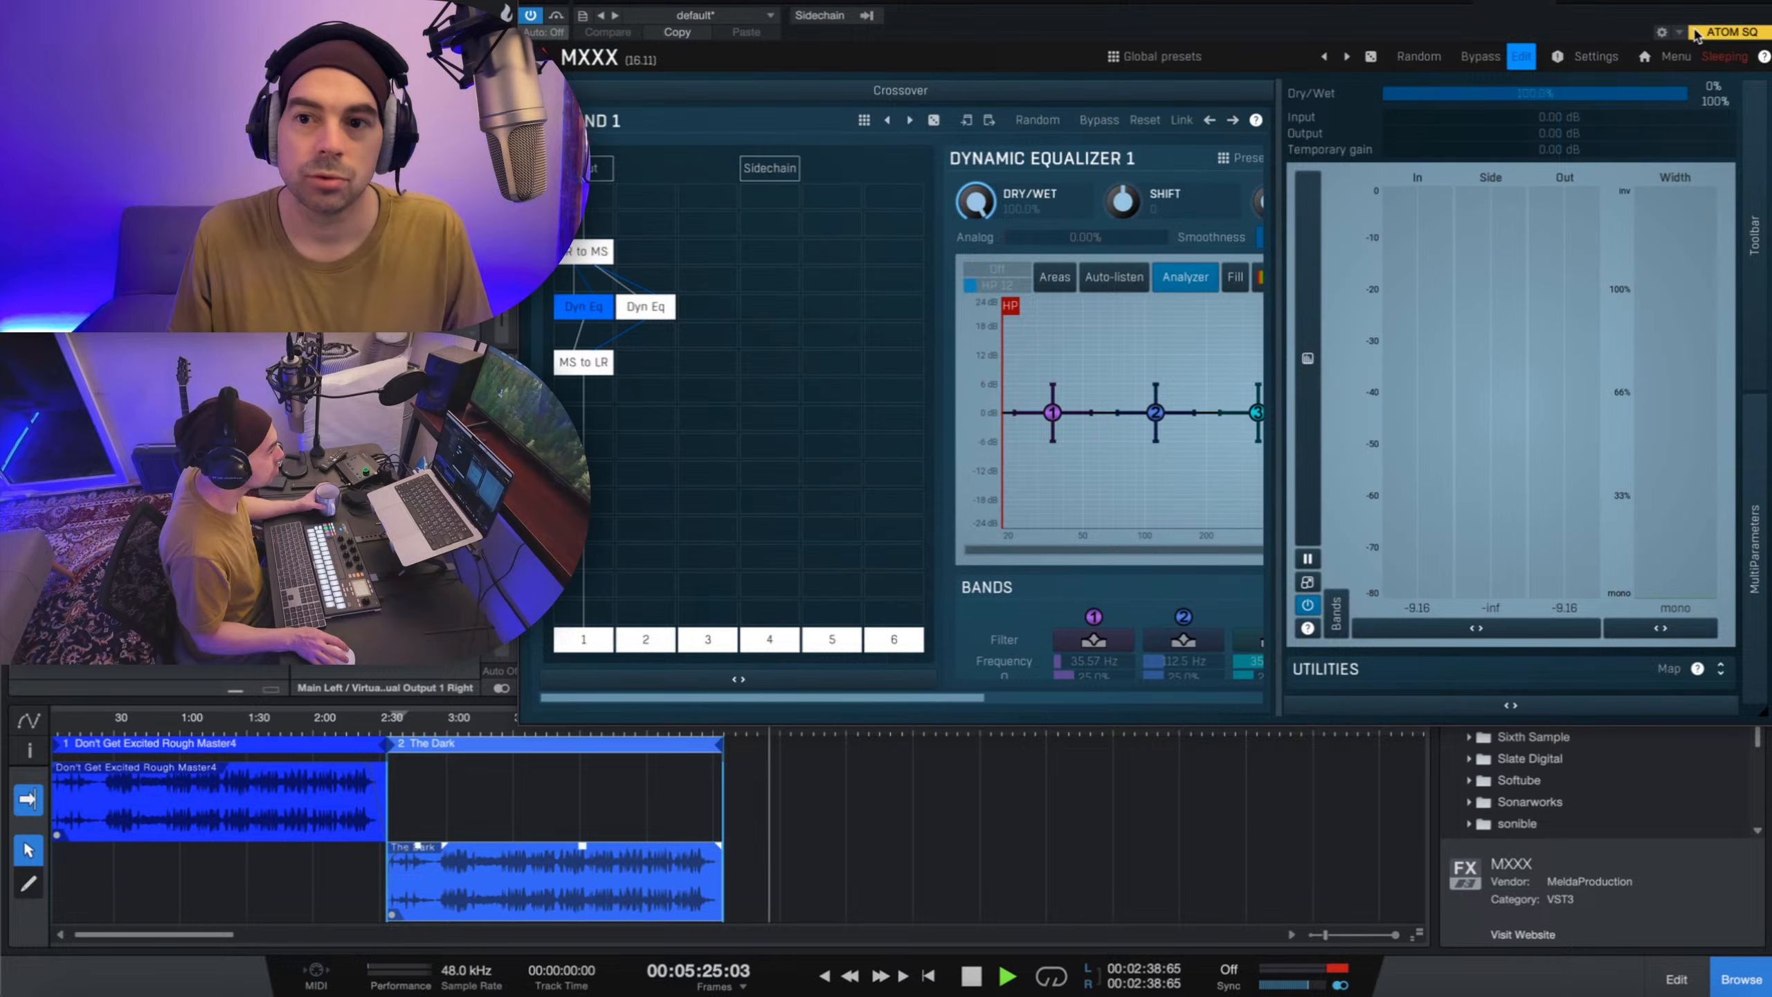
# - Apply the Argon style to MXXX and enlarge its window and the Dynamic Equalizer 1 area
pyautogui.click(1588, 57)
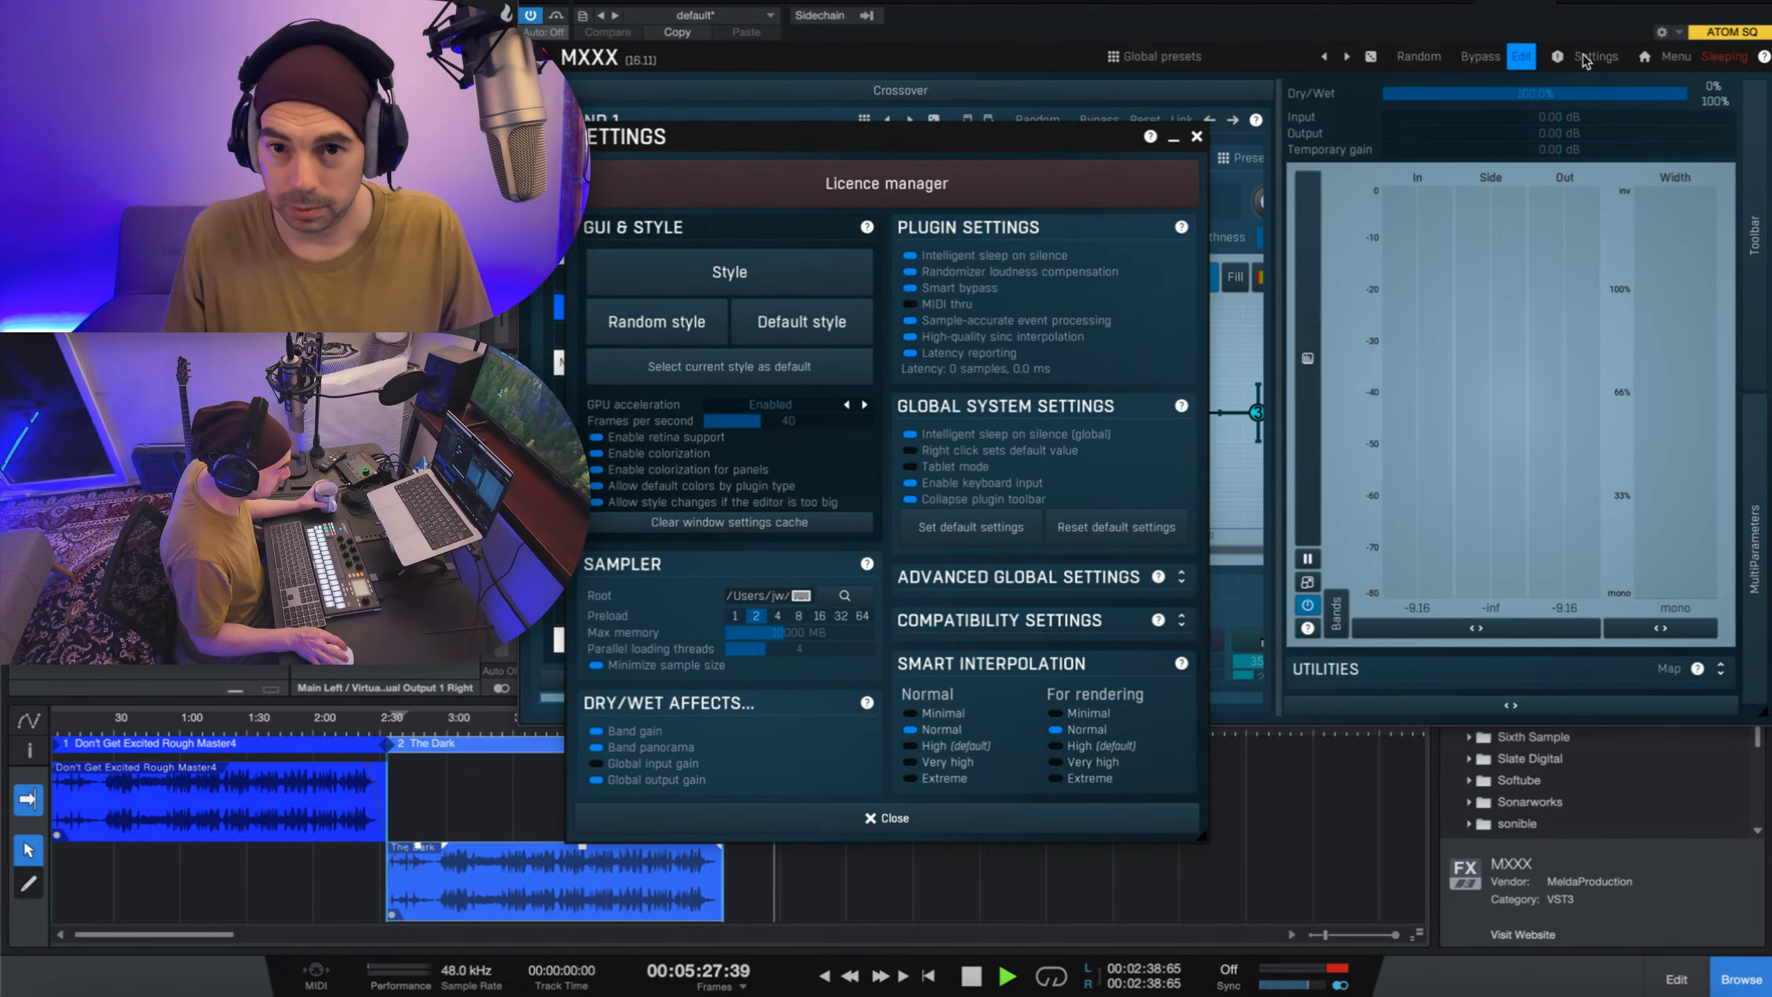
pyautogui.click(731, 268)
pyautogui.click(929, 280)
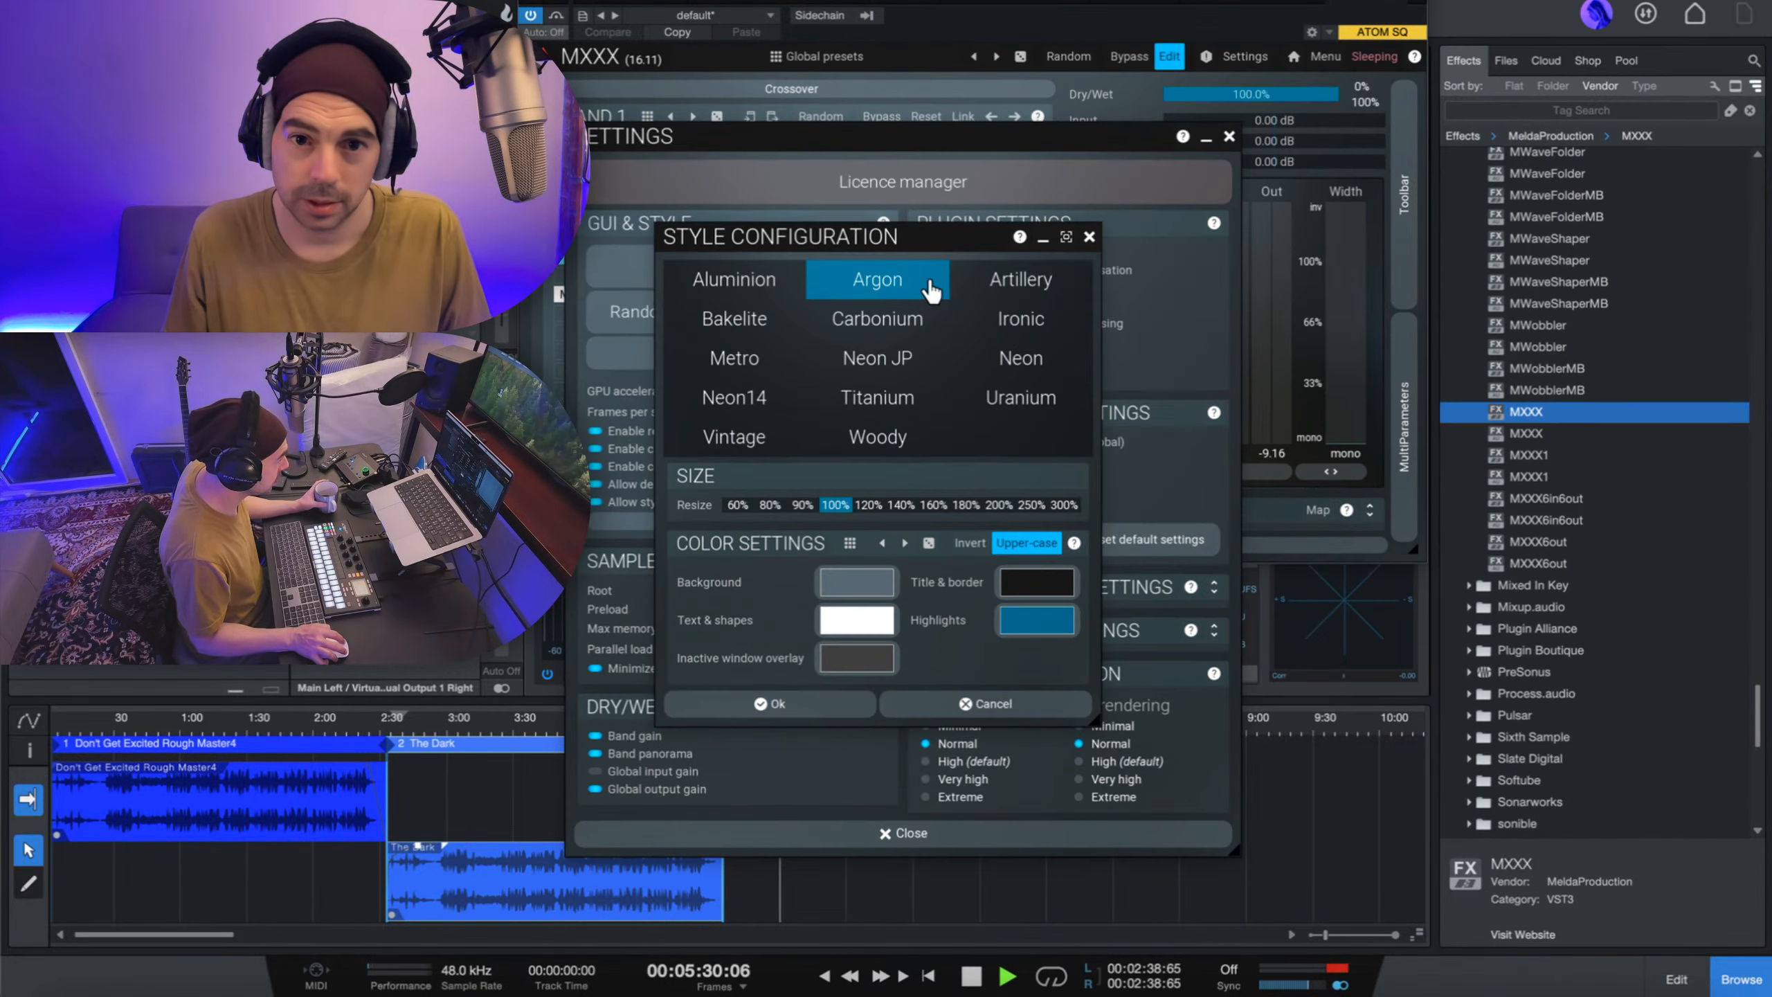
pyautogui.click(1089, 238)
pyautogui.click(1229, 136)
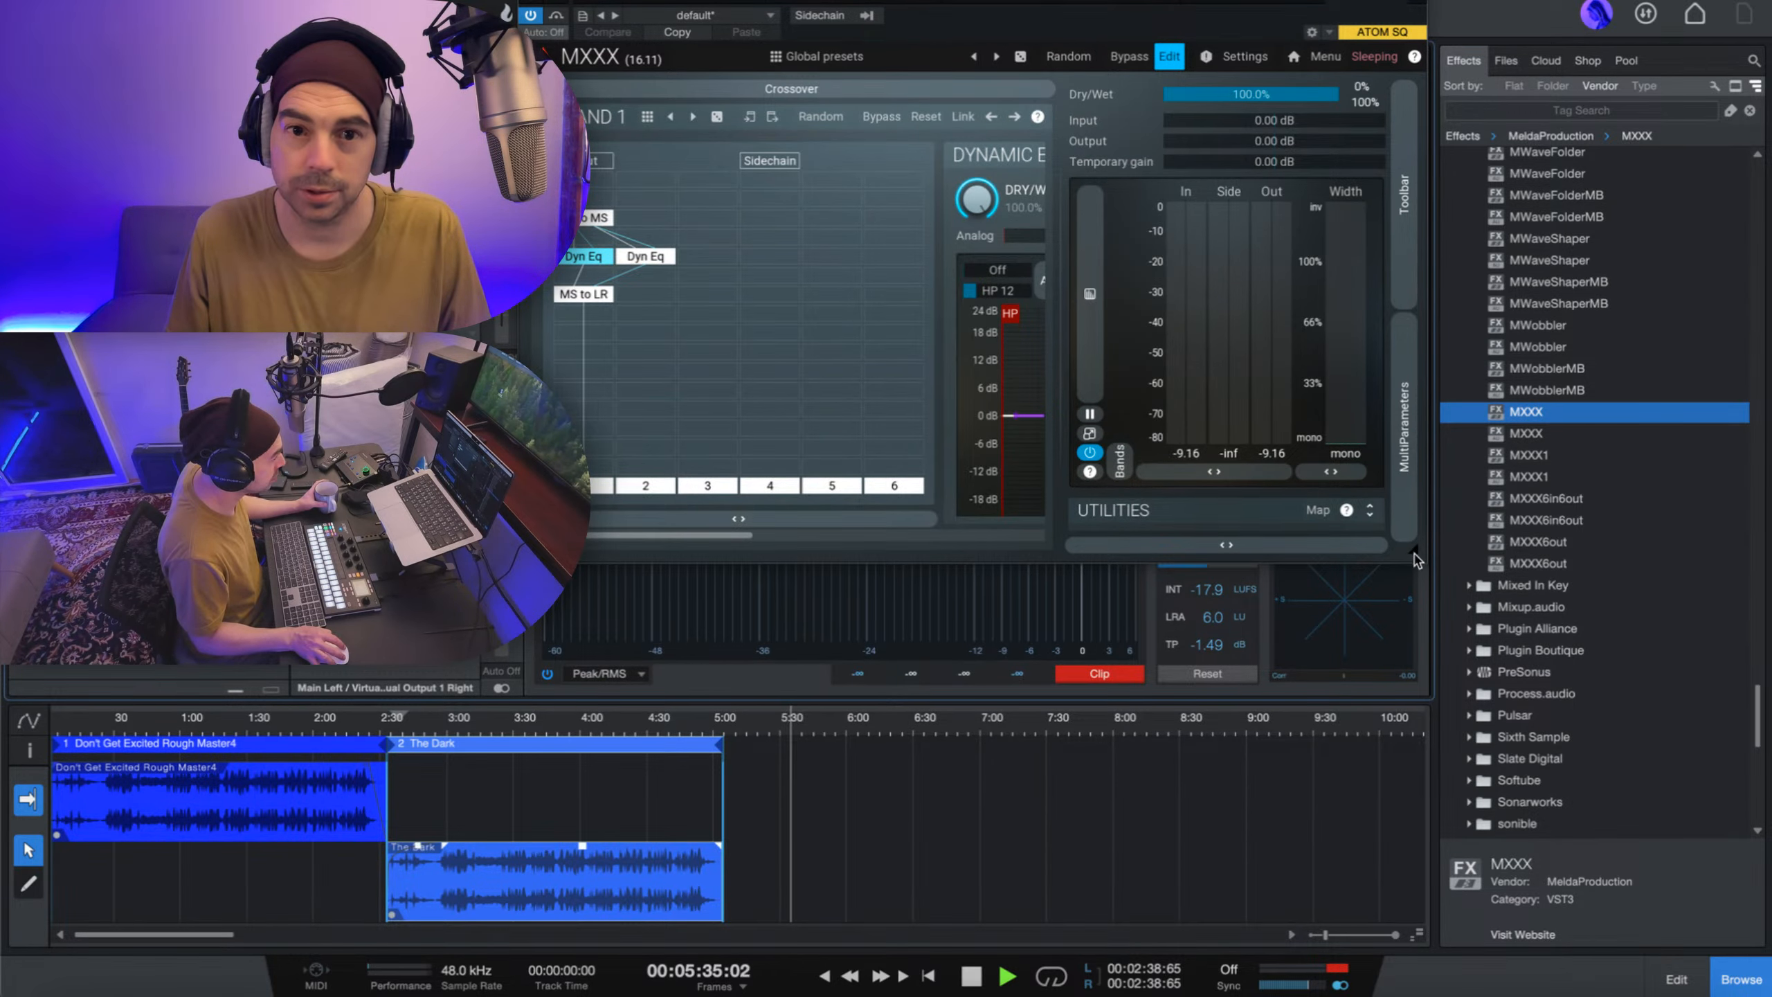
pyautogui.moveTo(1416, 559); pyautogui.dragTo(1598, 639)
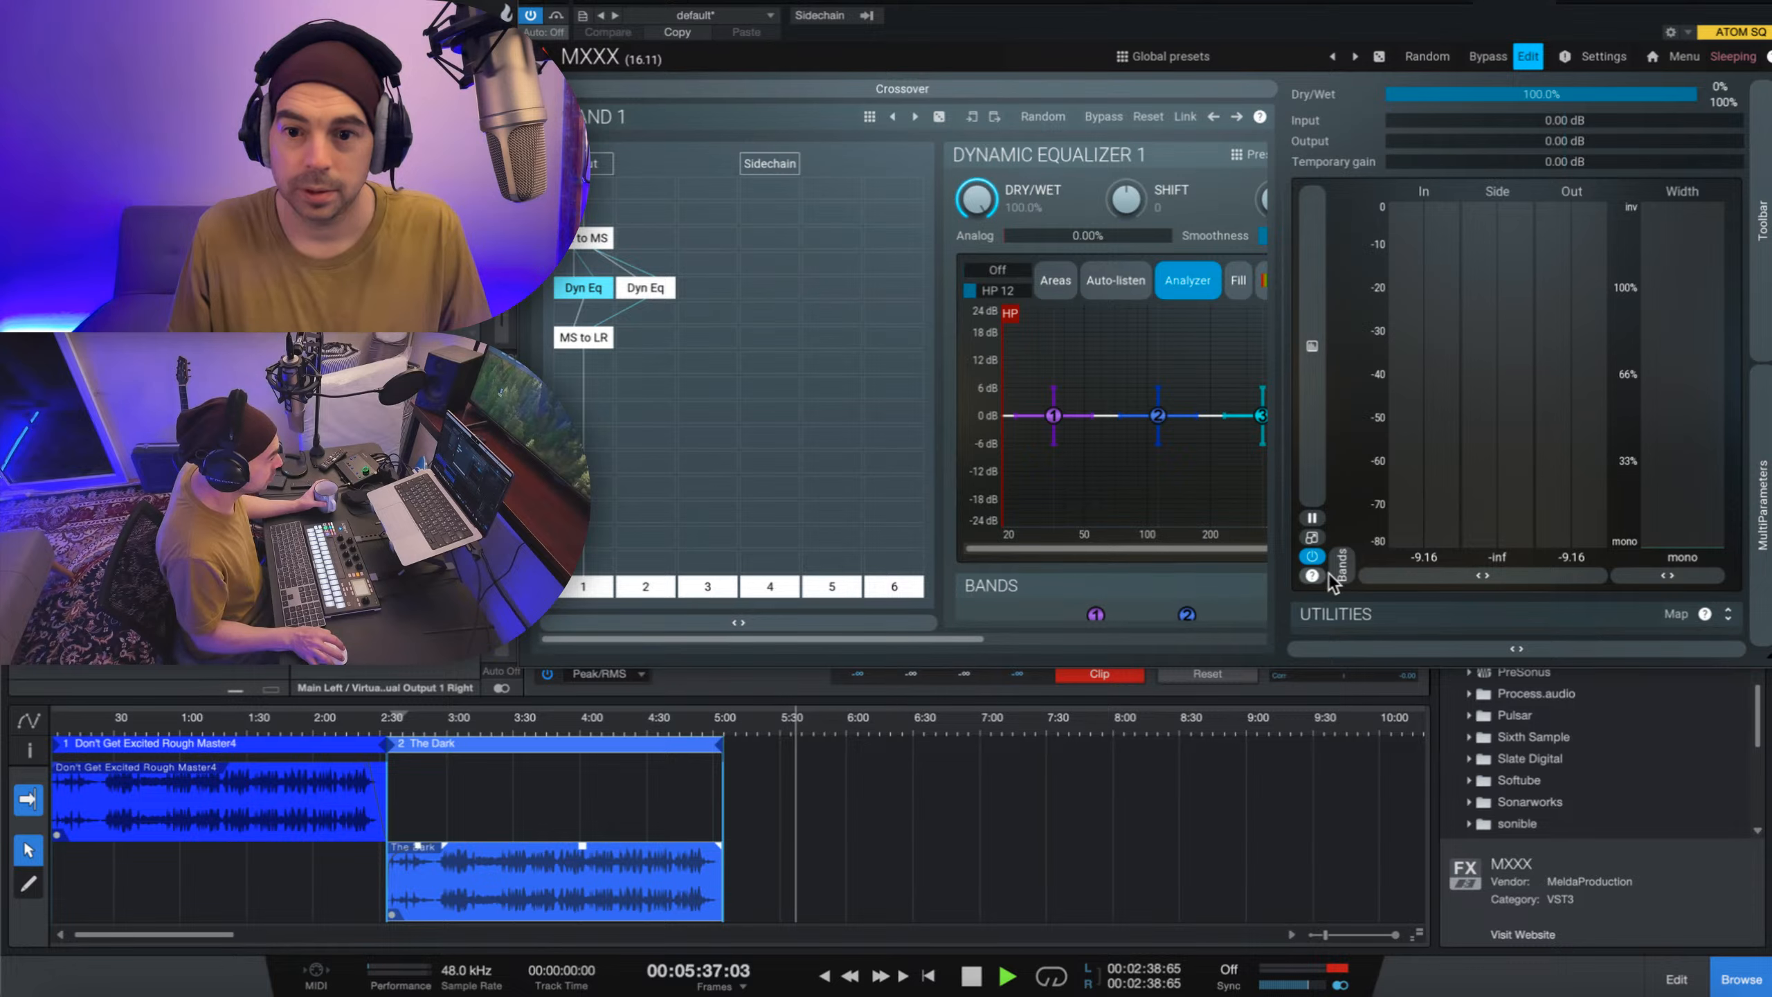
pyautogui.moveTo(1281, 567); pyautogui.dragTo(1416, 567)
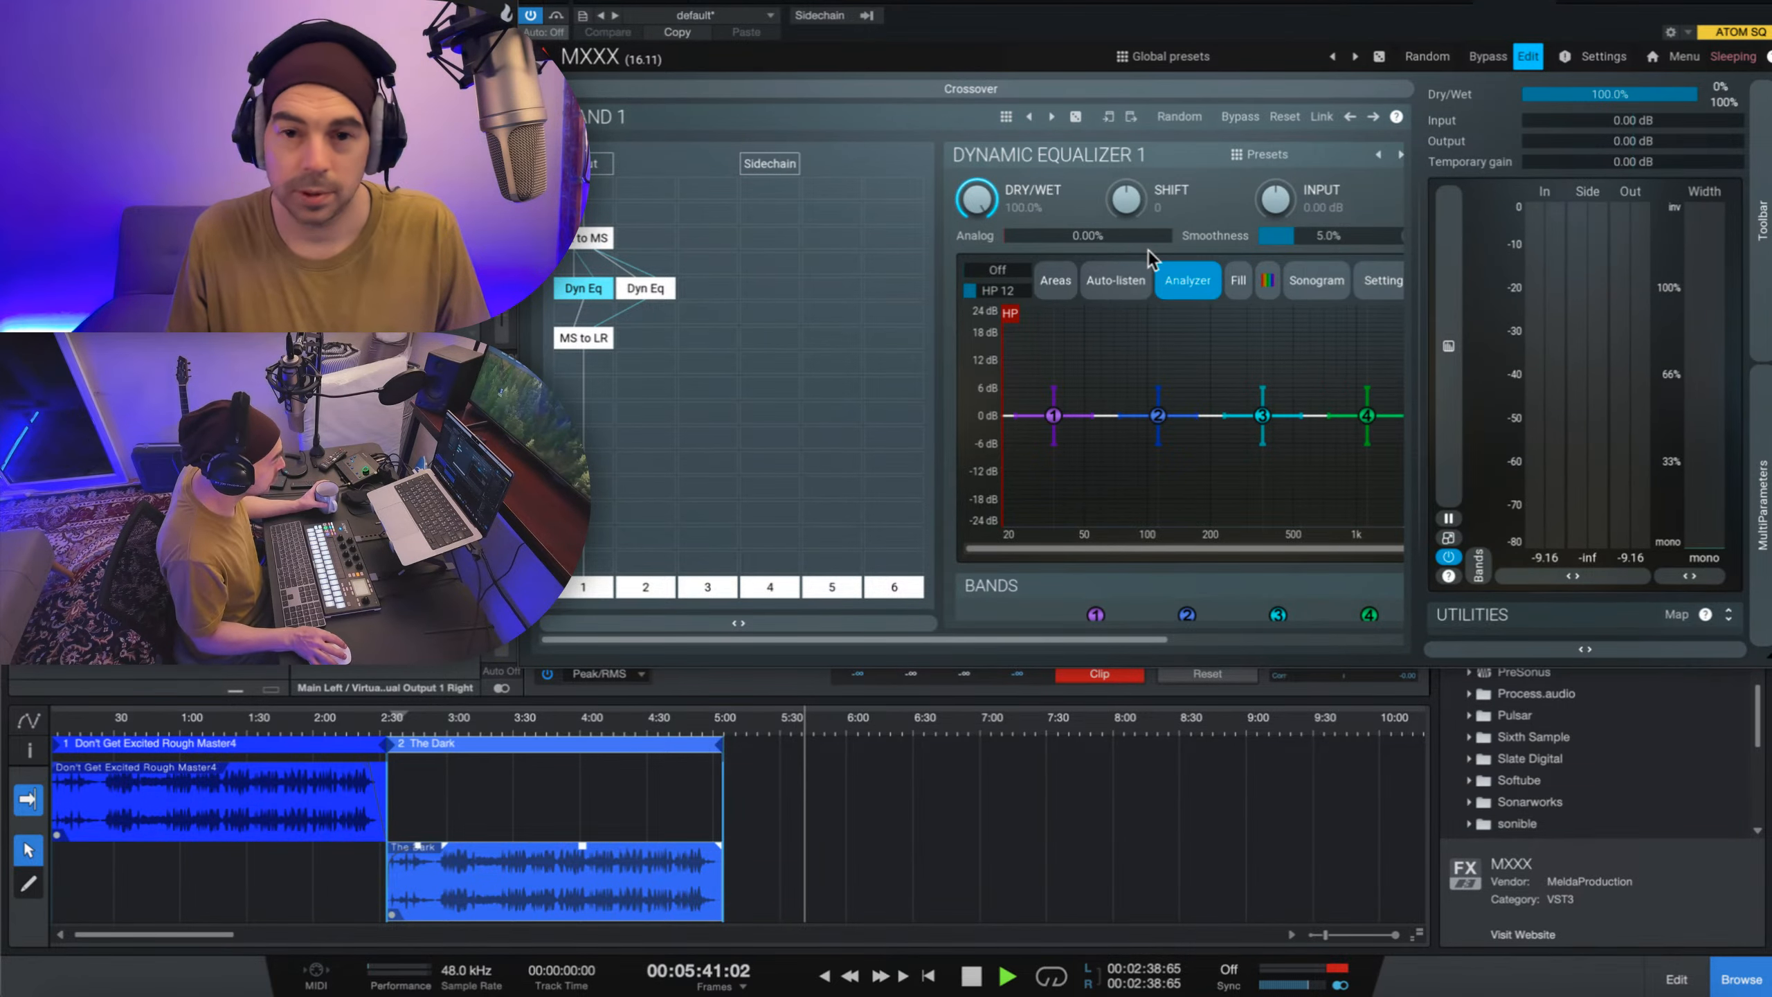
# - Listen to The Dark through MXXX from about 3:08 and again from about 3:38
pyautogui.press('space')
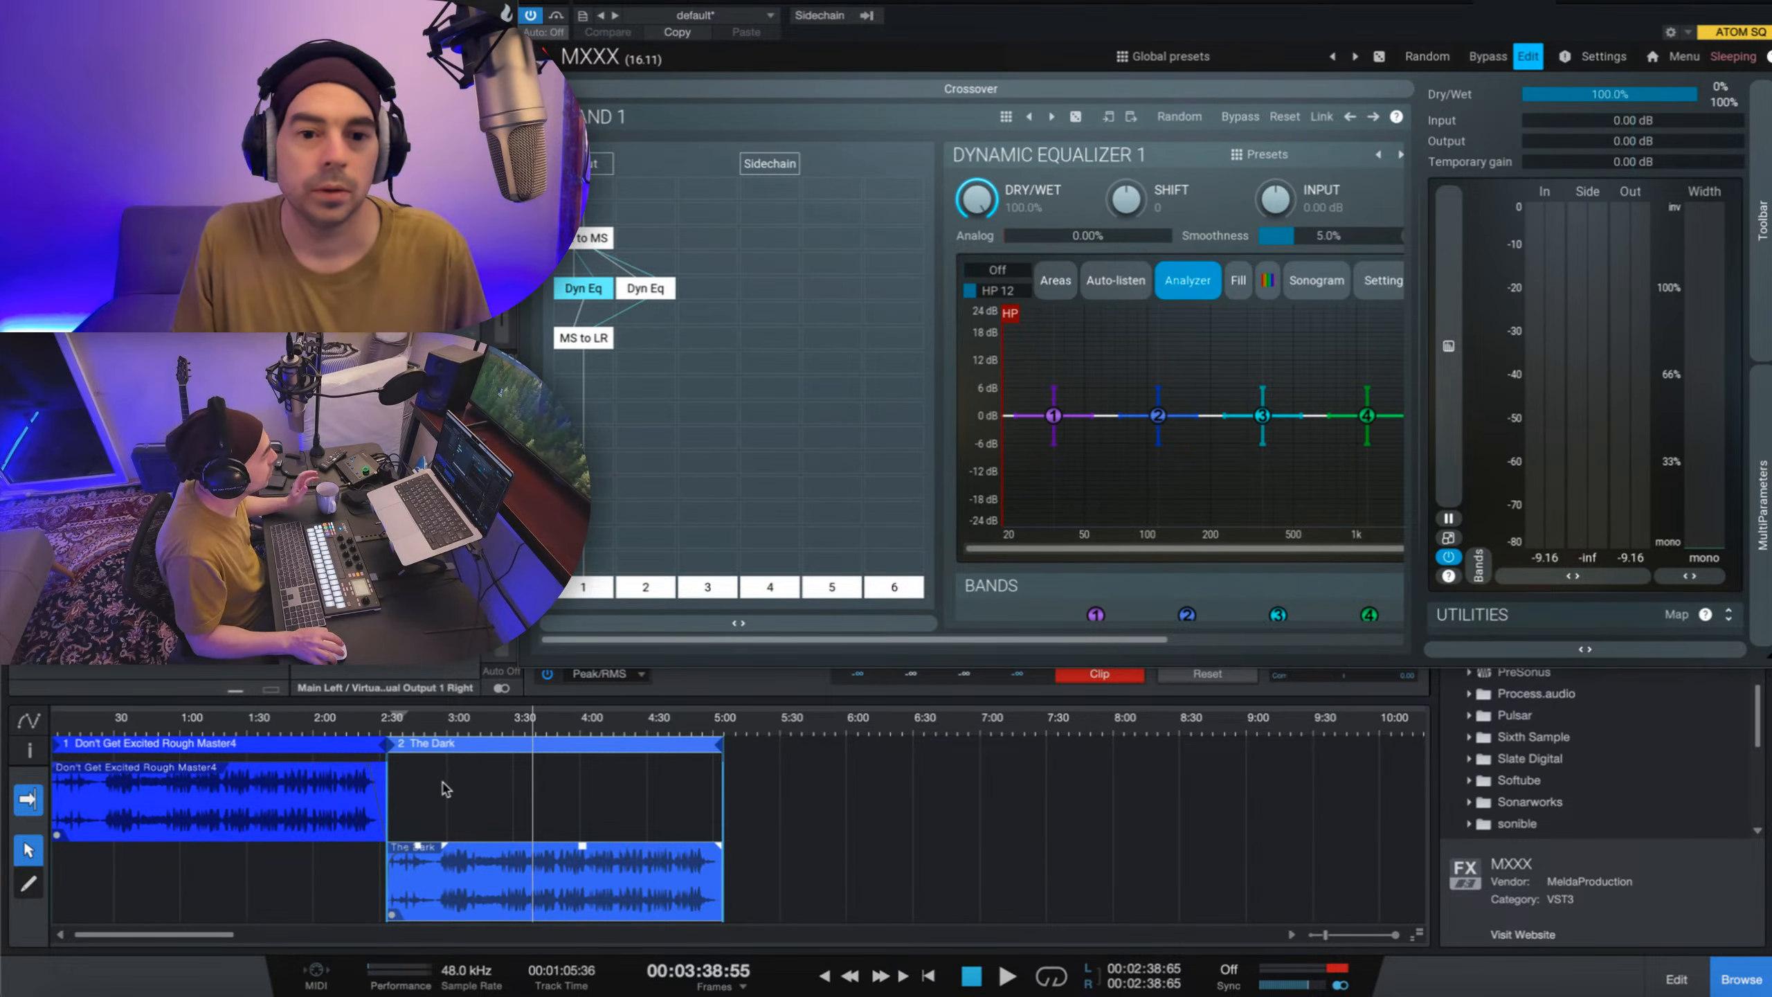
pyautogui.click(466, 734)
pyautogui.press('space')
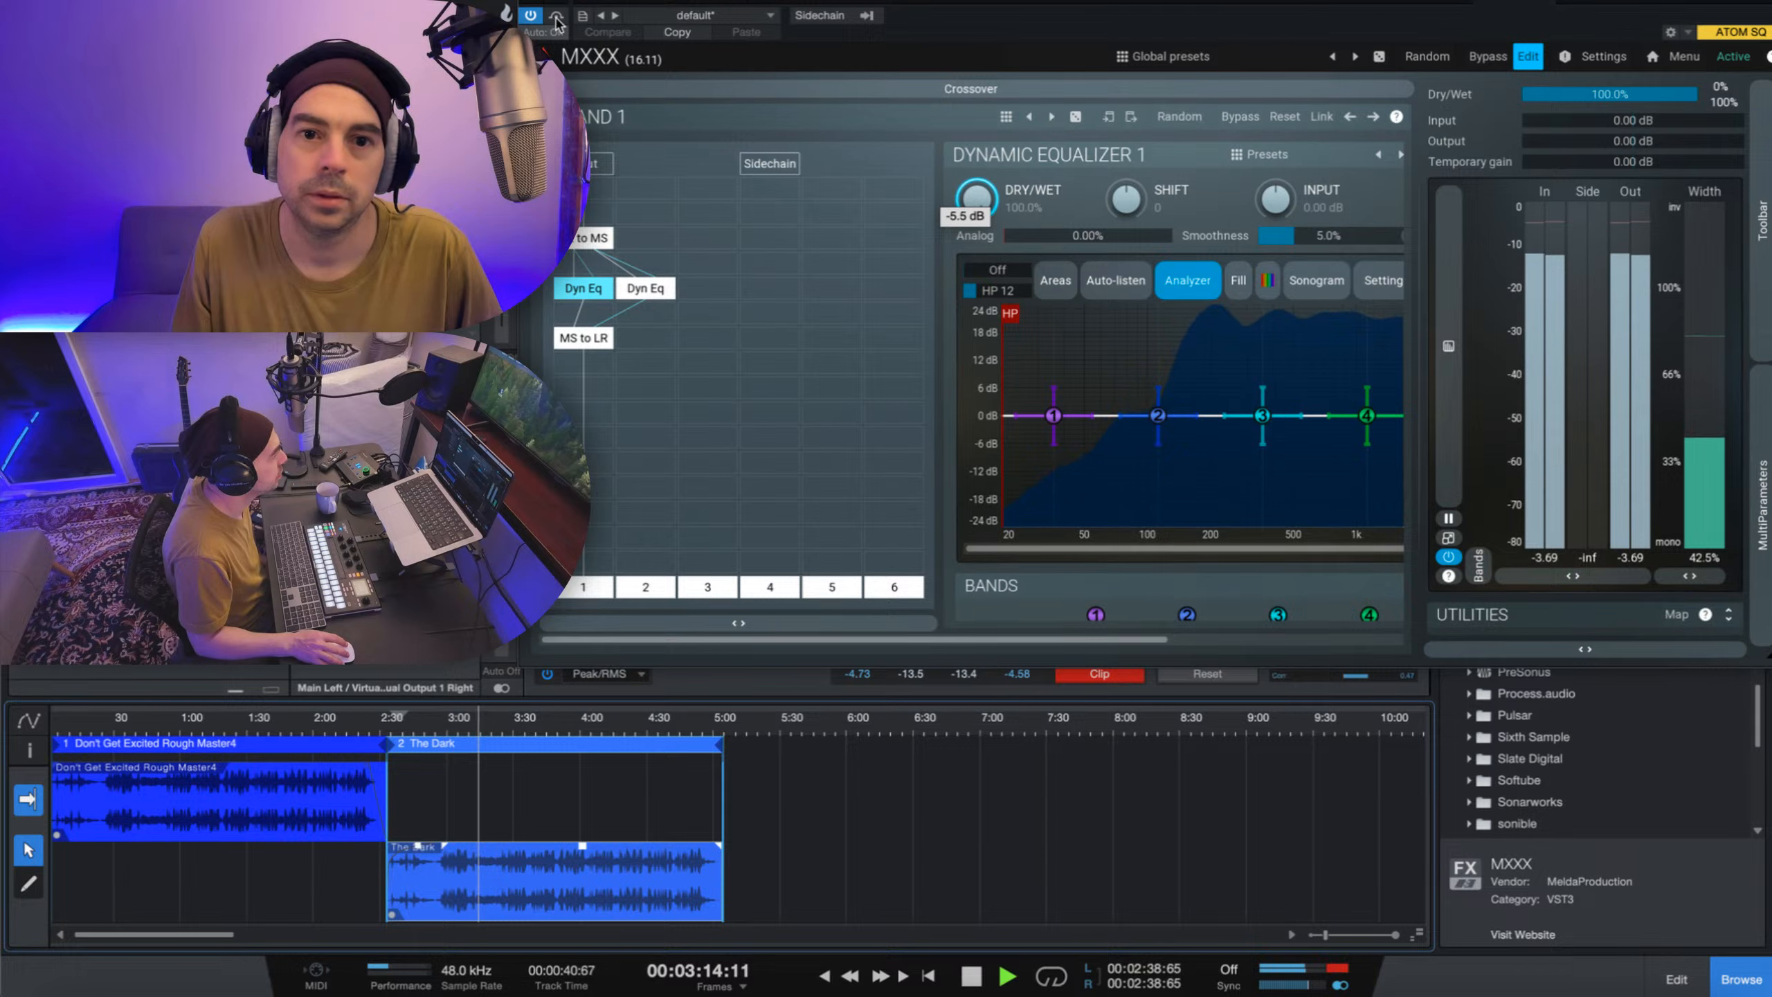
pyautogui.click(533, 722)
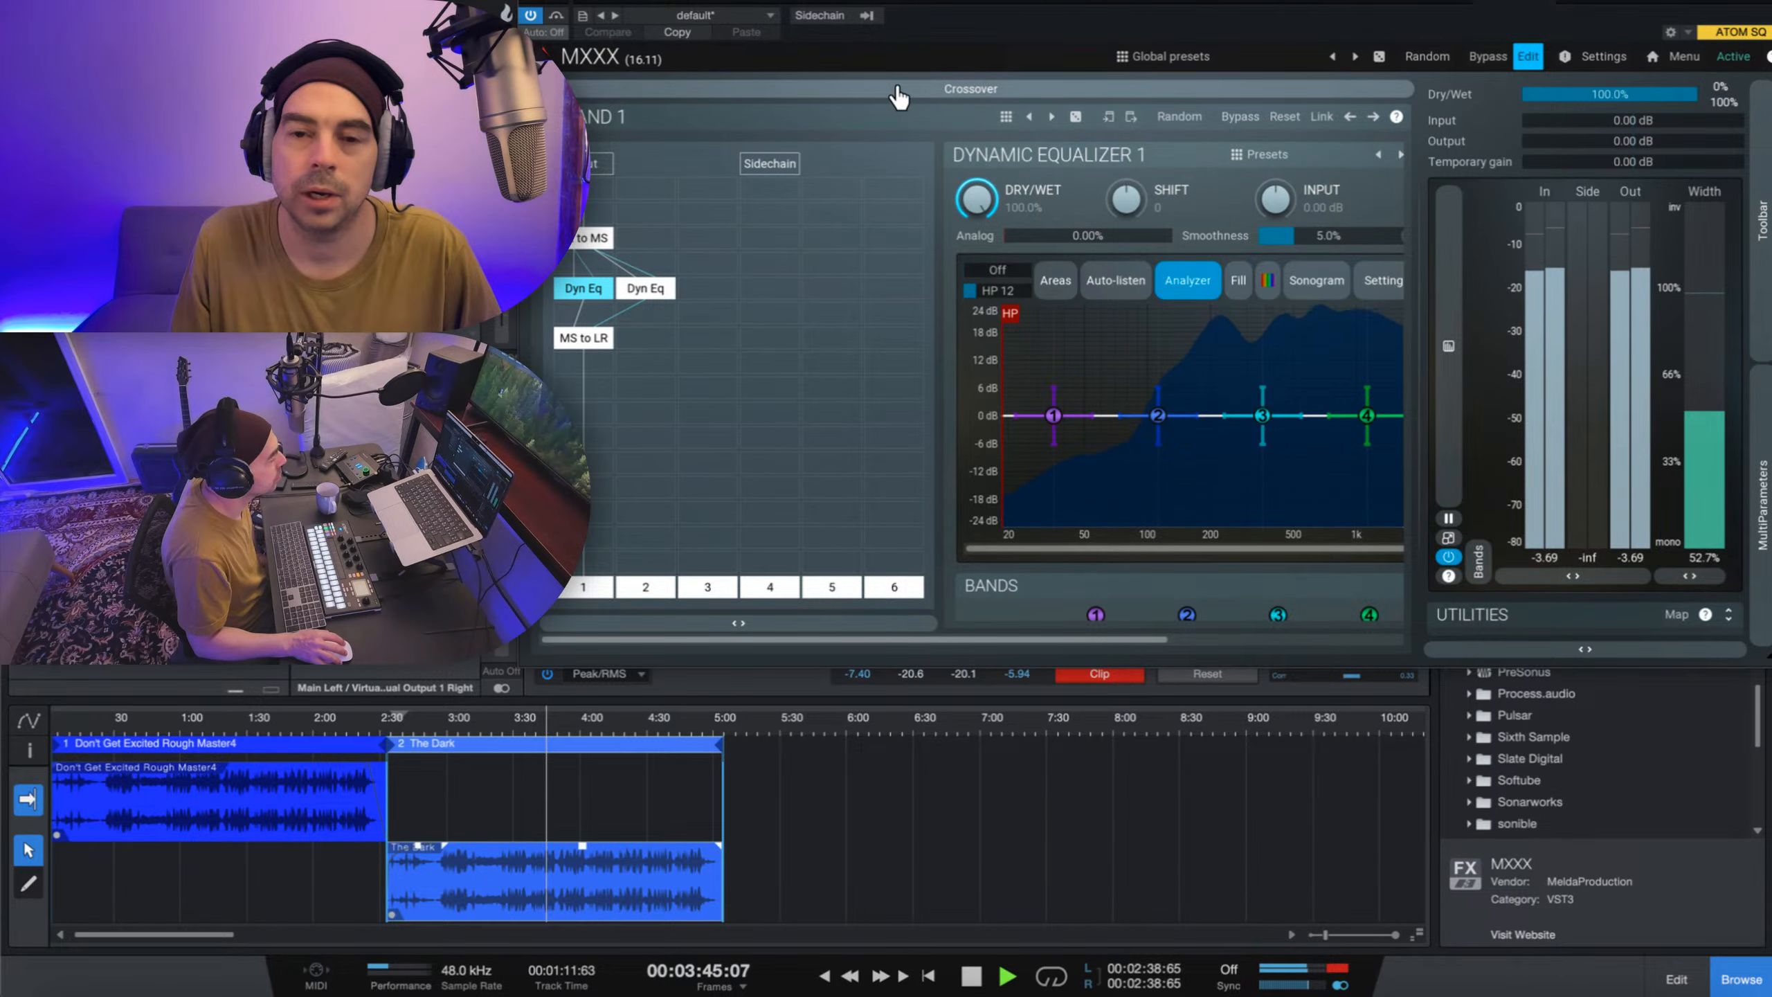
# - Load the Enhancer preset from the Master folder into MXXX's Dynamic Equalizer 1
pyautogui.click(1199, 59)
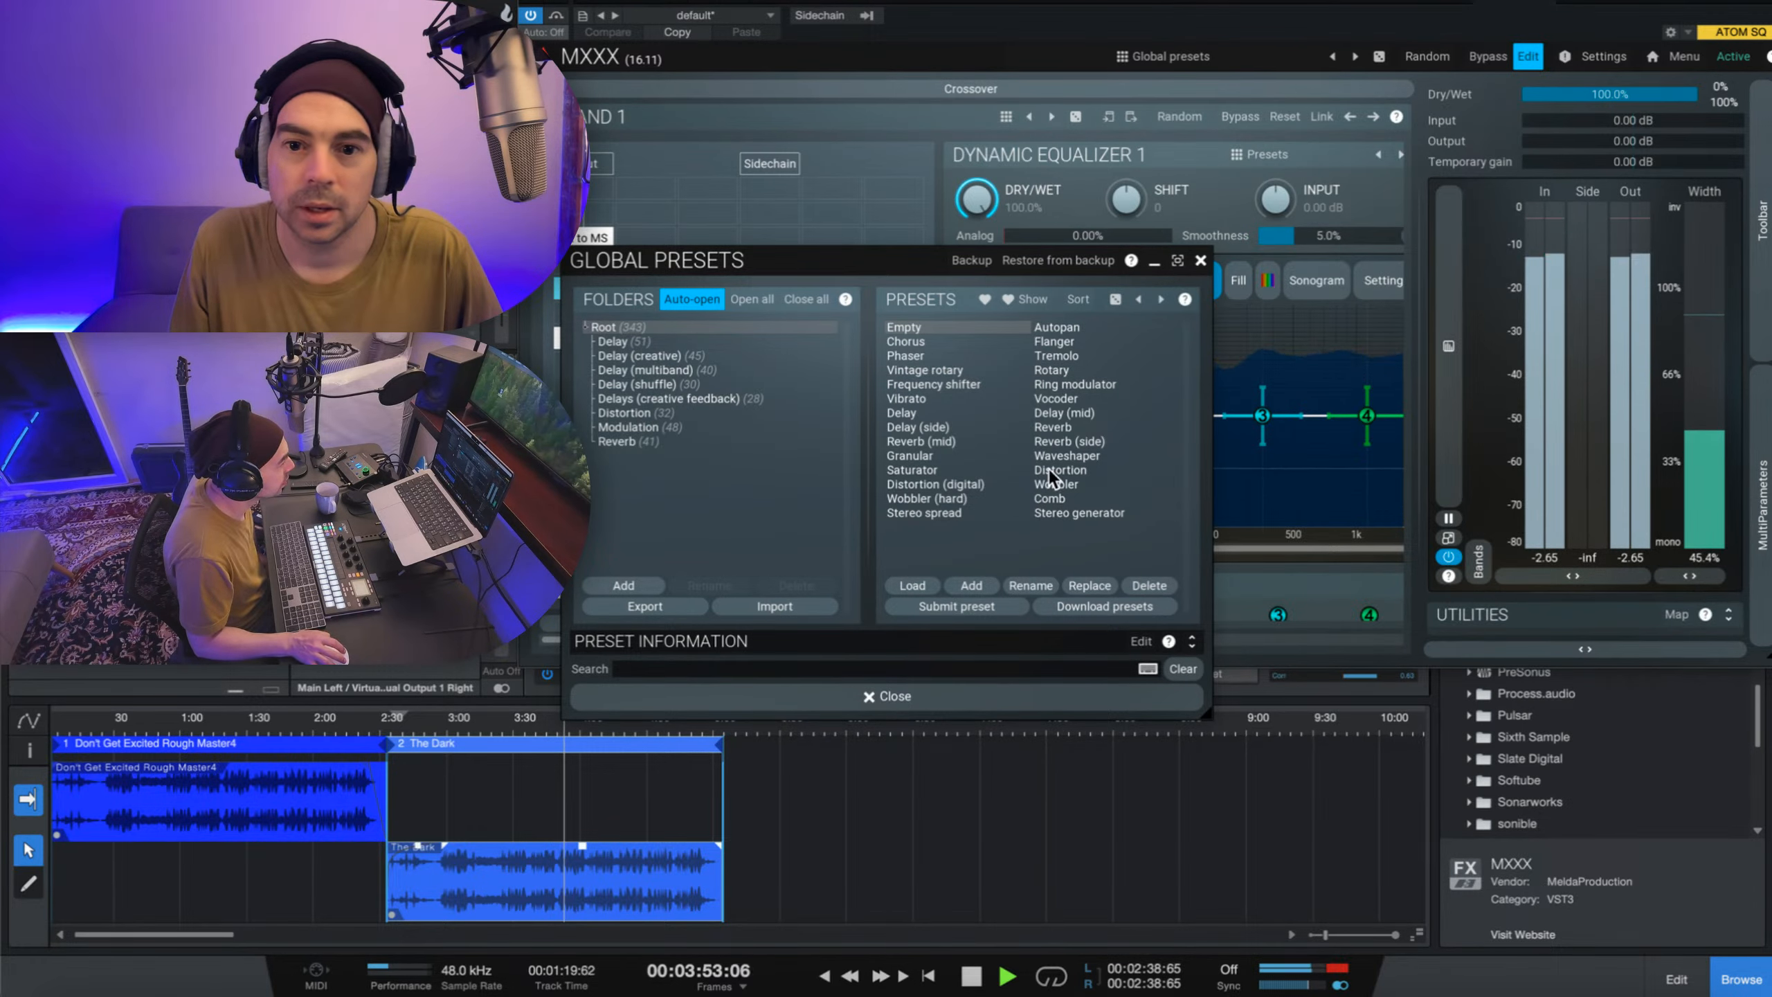
pyautogui.doubleClick(1213, 212)
pyautogui.click(1346, 236)
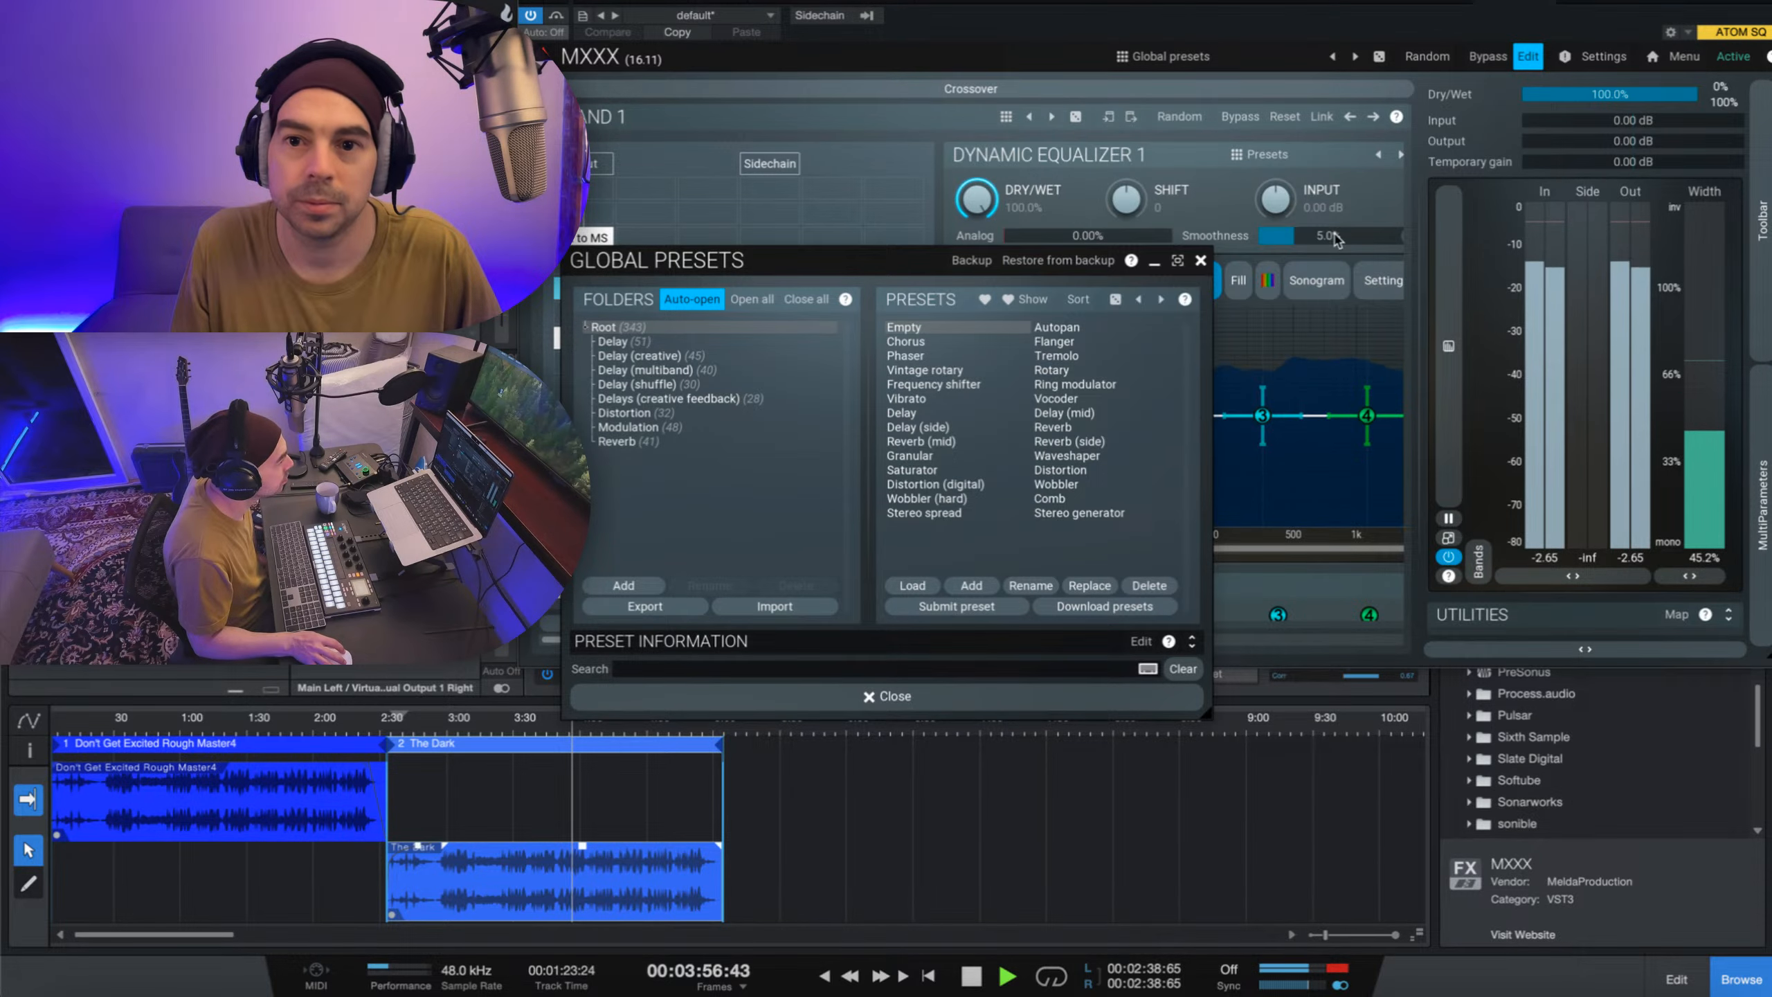
pyautogui.click(1244, 155)
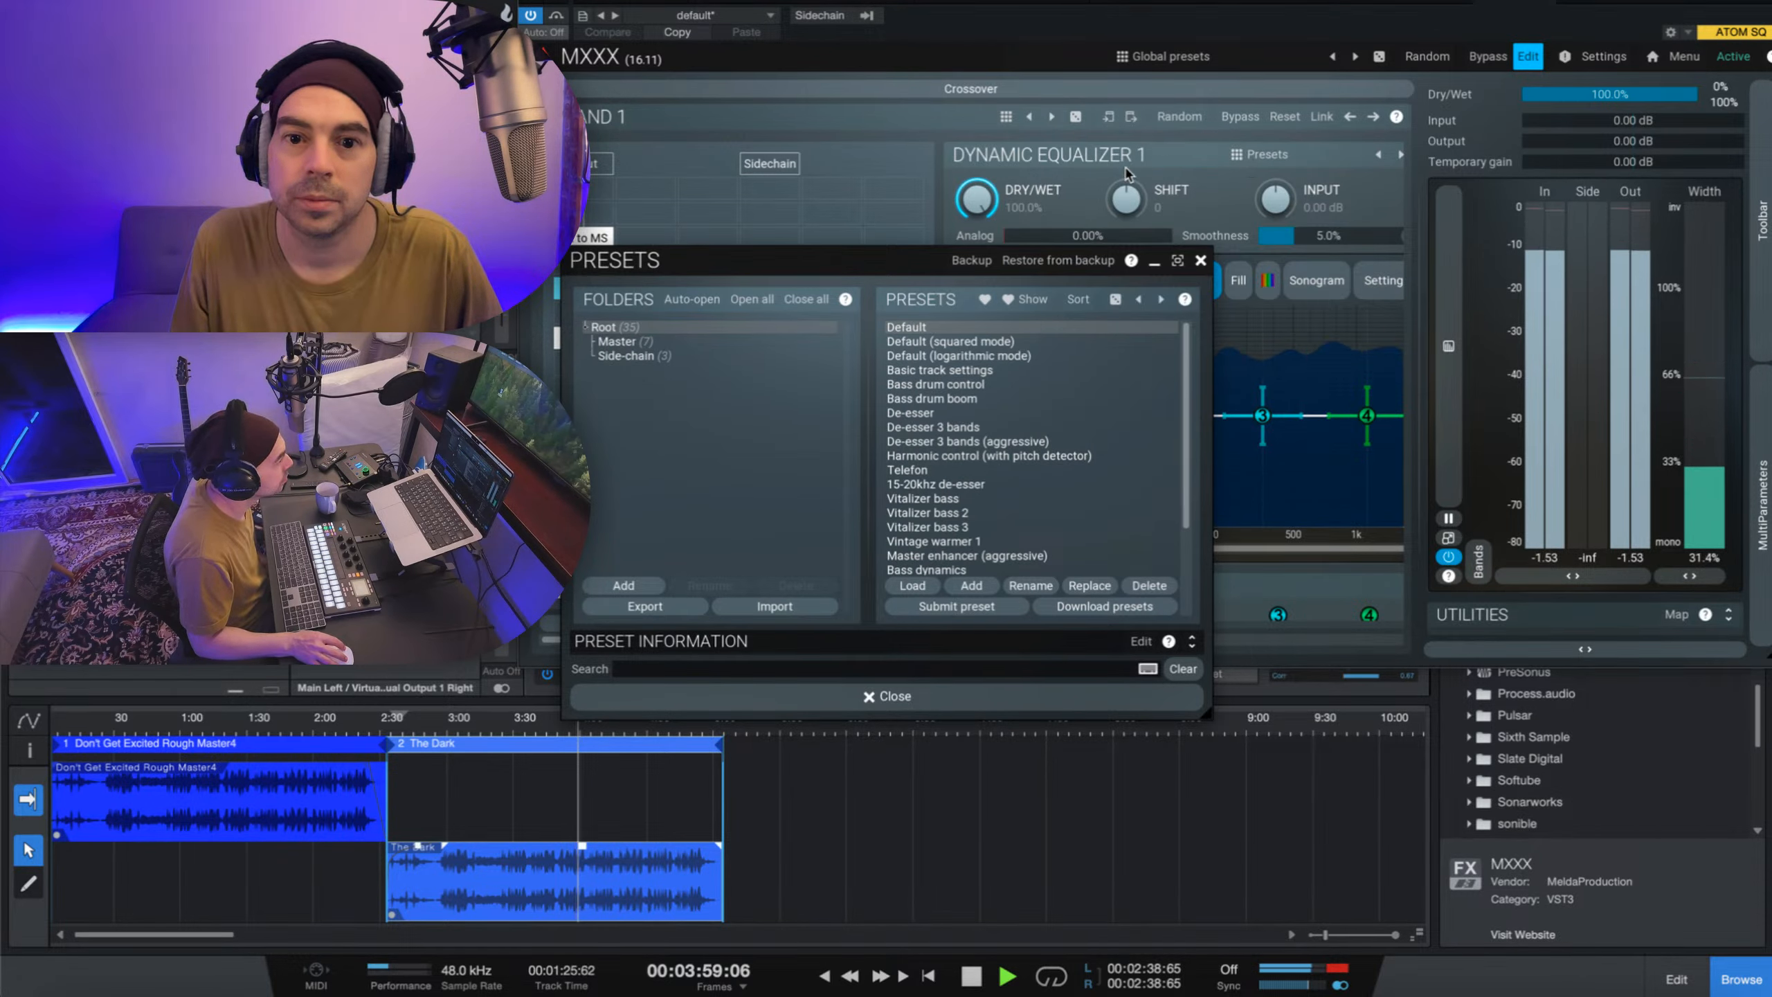
pyautogui.click(617, 341)
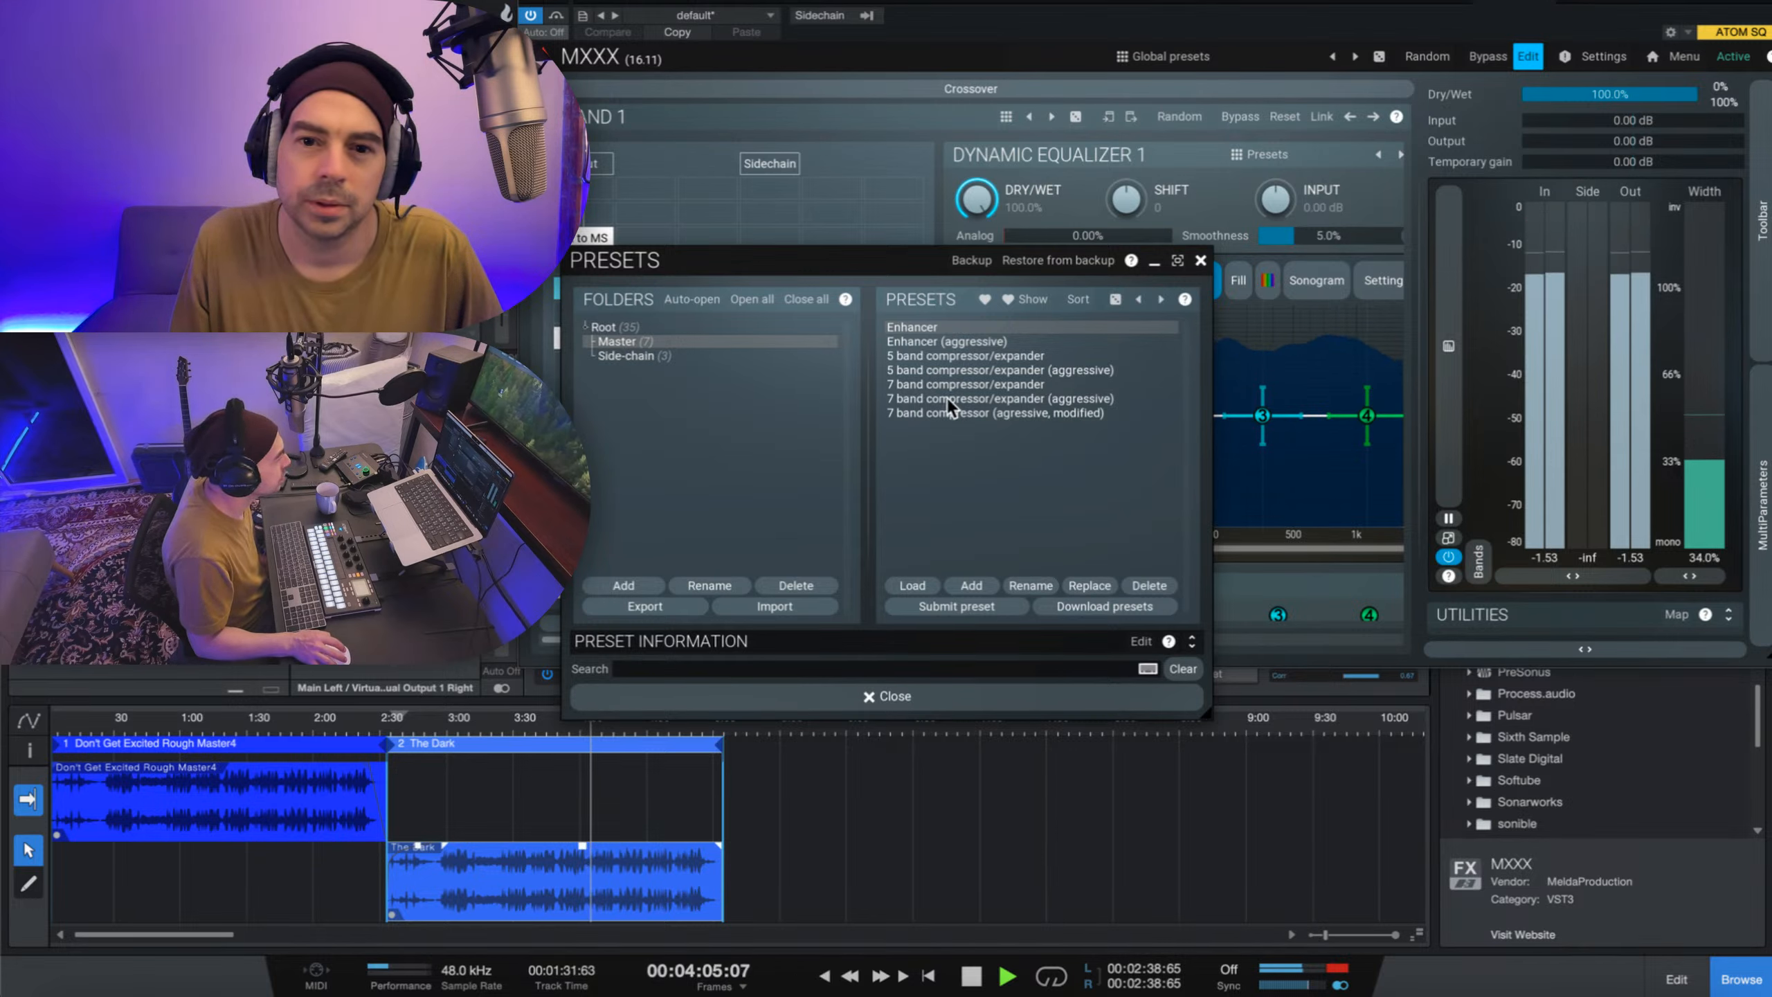
pyautogui.click(932, 327)
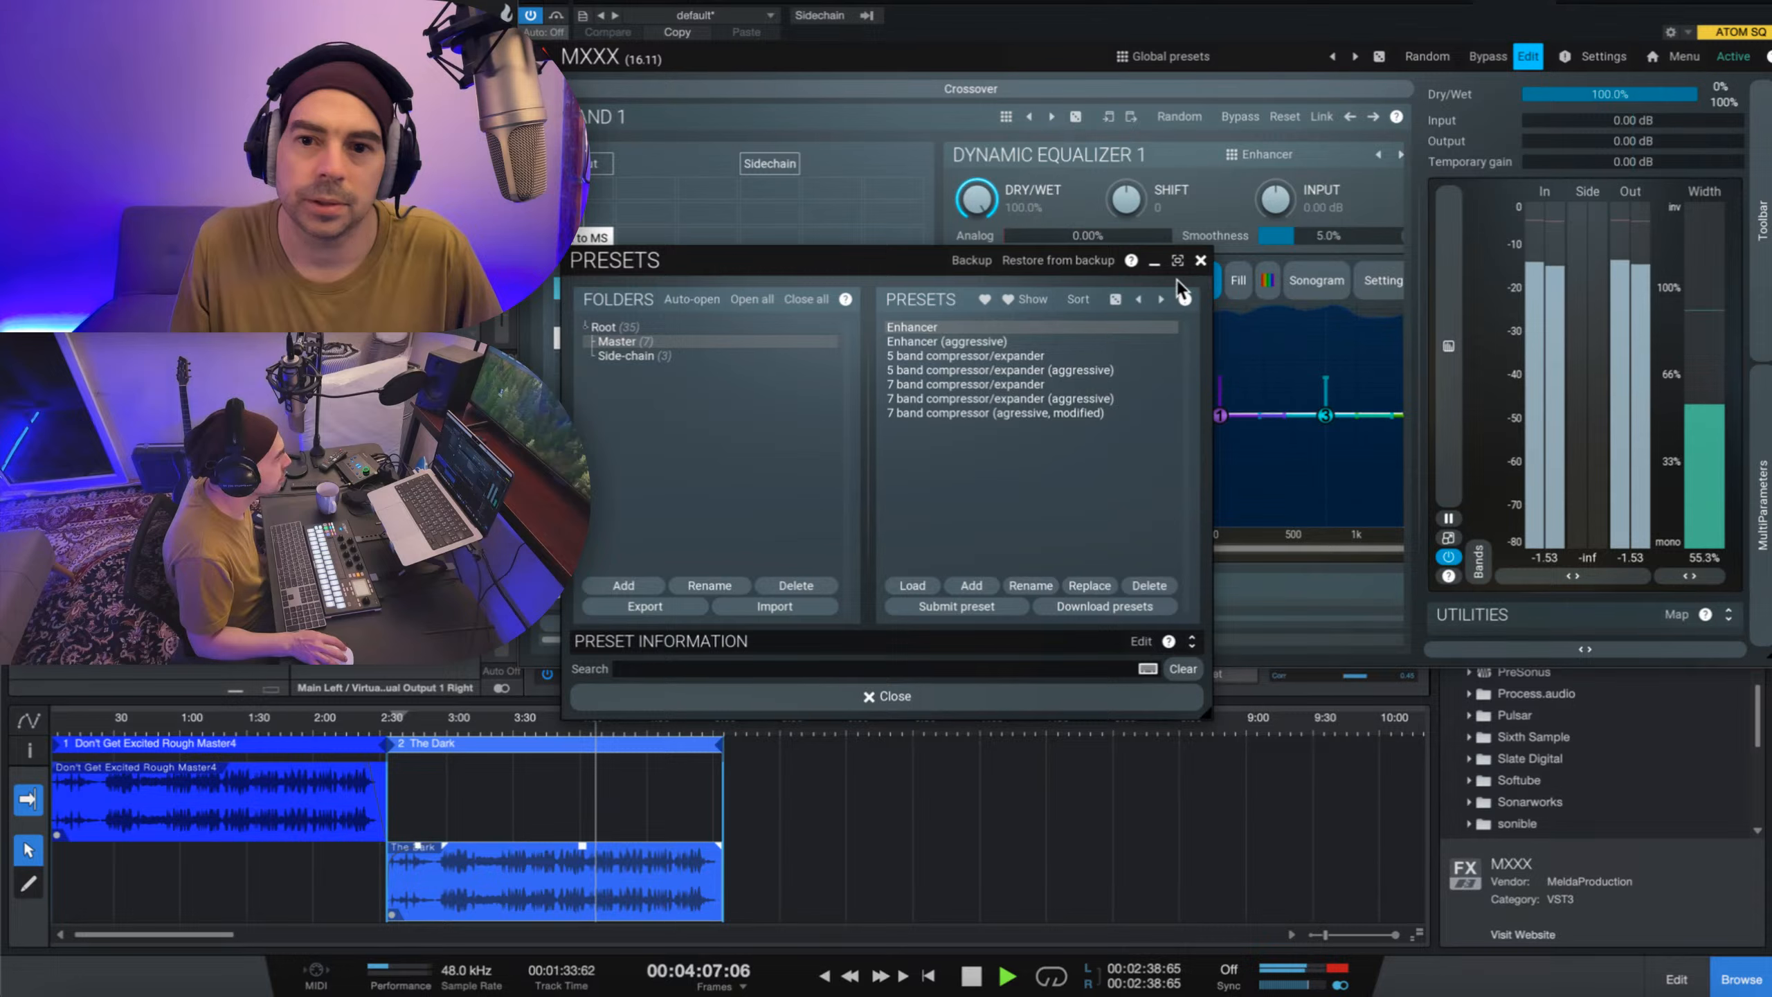
pyautogui.click(1200, 261)
pyautogui.click(1201, 261)
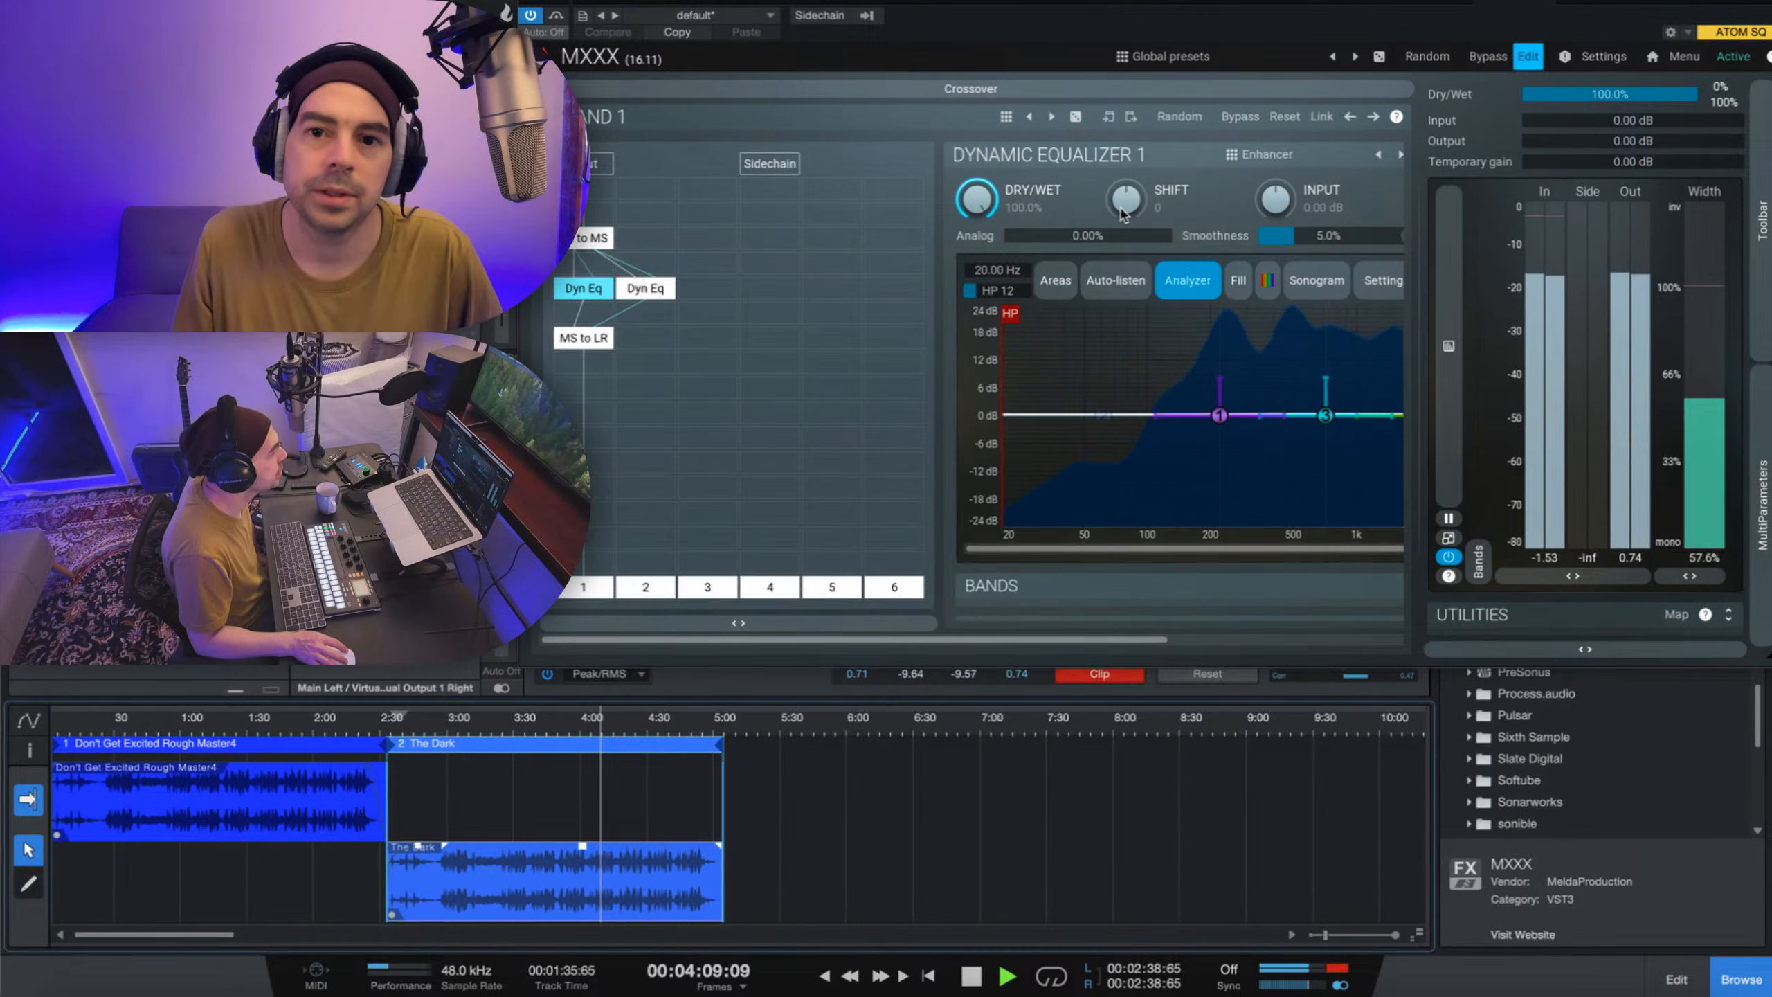
# - Load the Dynamic Stereo Control device in MXXX in place of Balance Master and inspect its editing view
pyautogui.click(1196, 56)
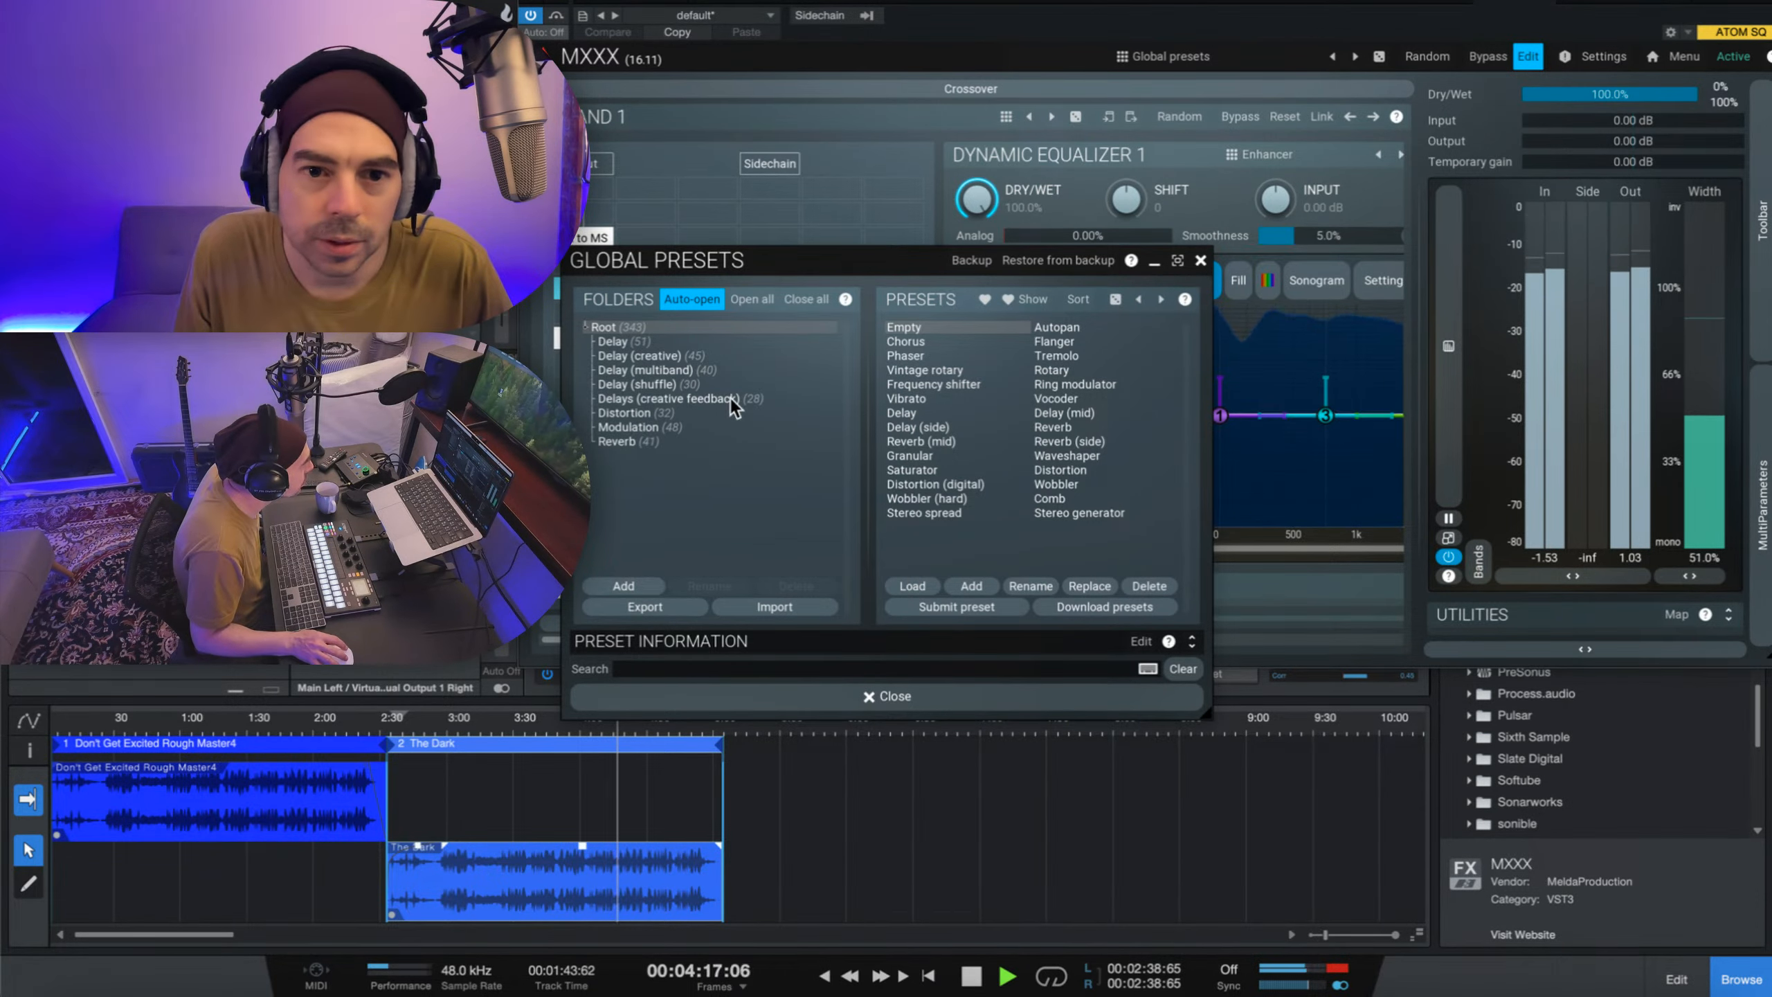
pyautogui.click(1201, 261)
pyautogui.click(1529, 57)
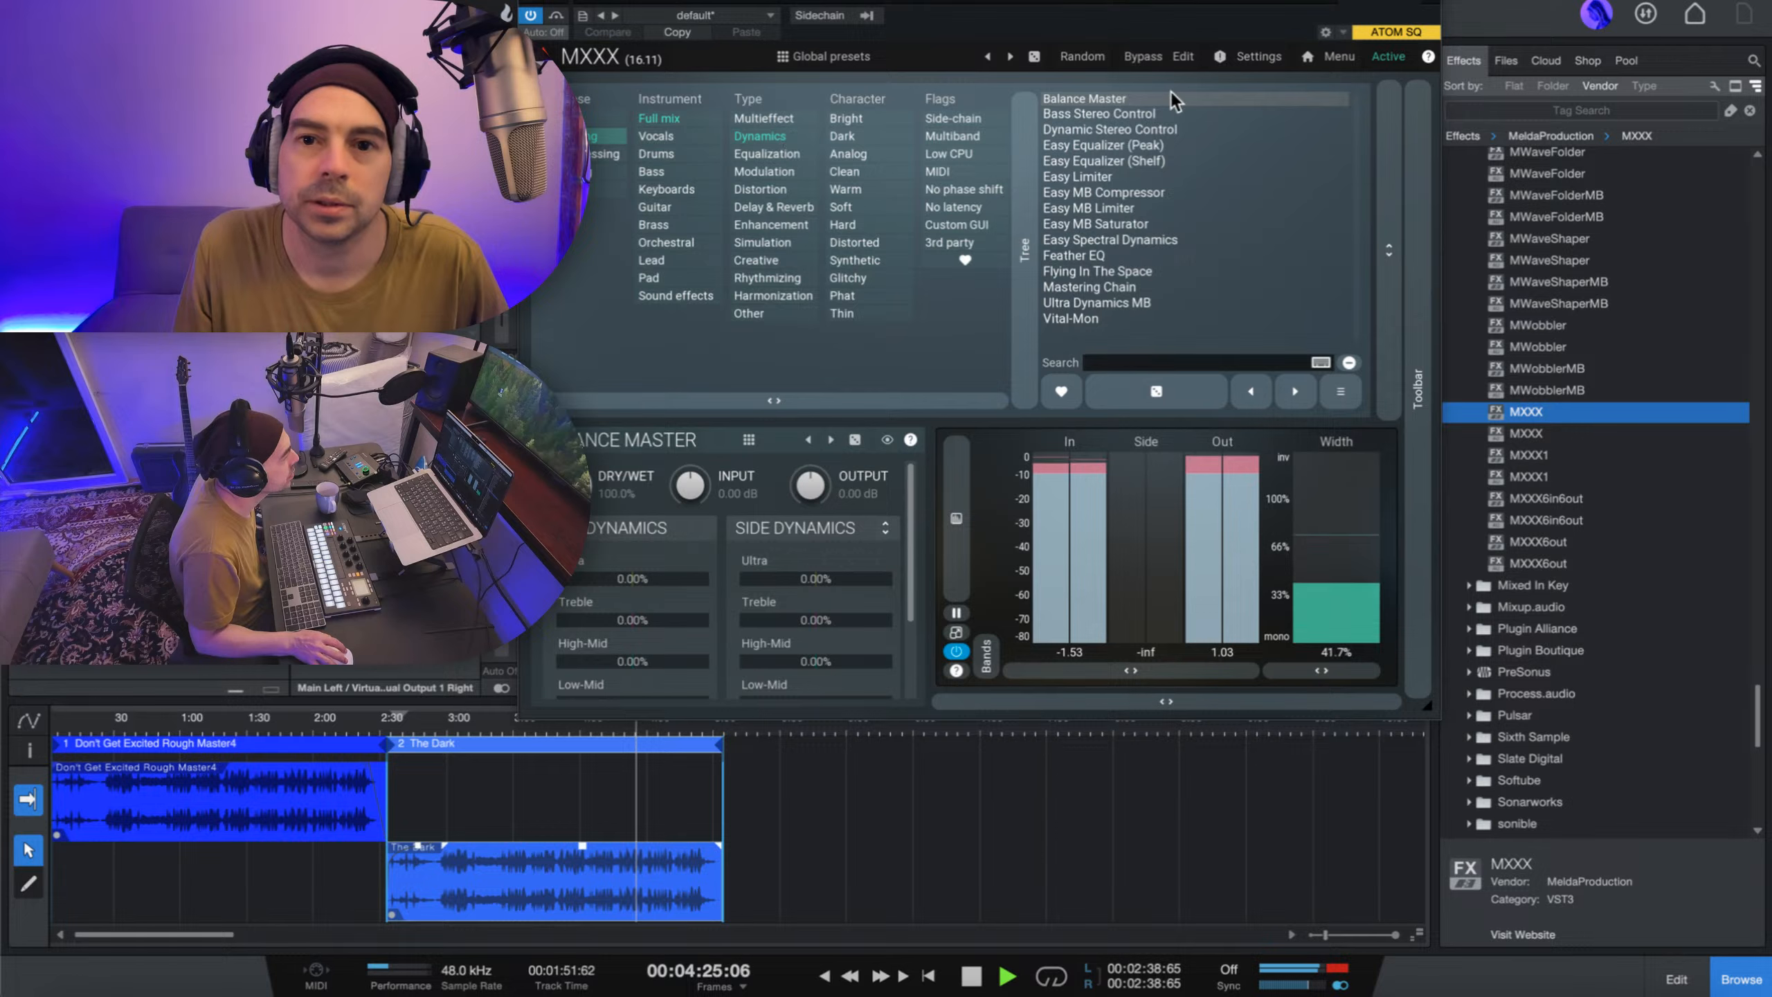
pyautogui.click(1186, 126)
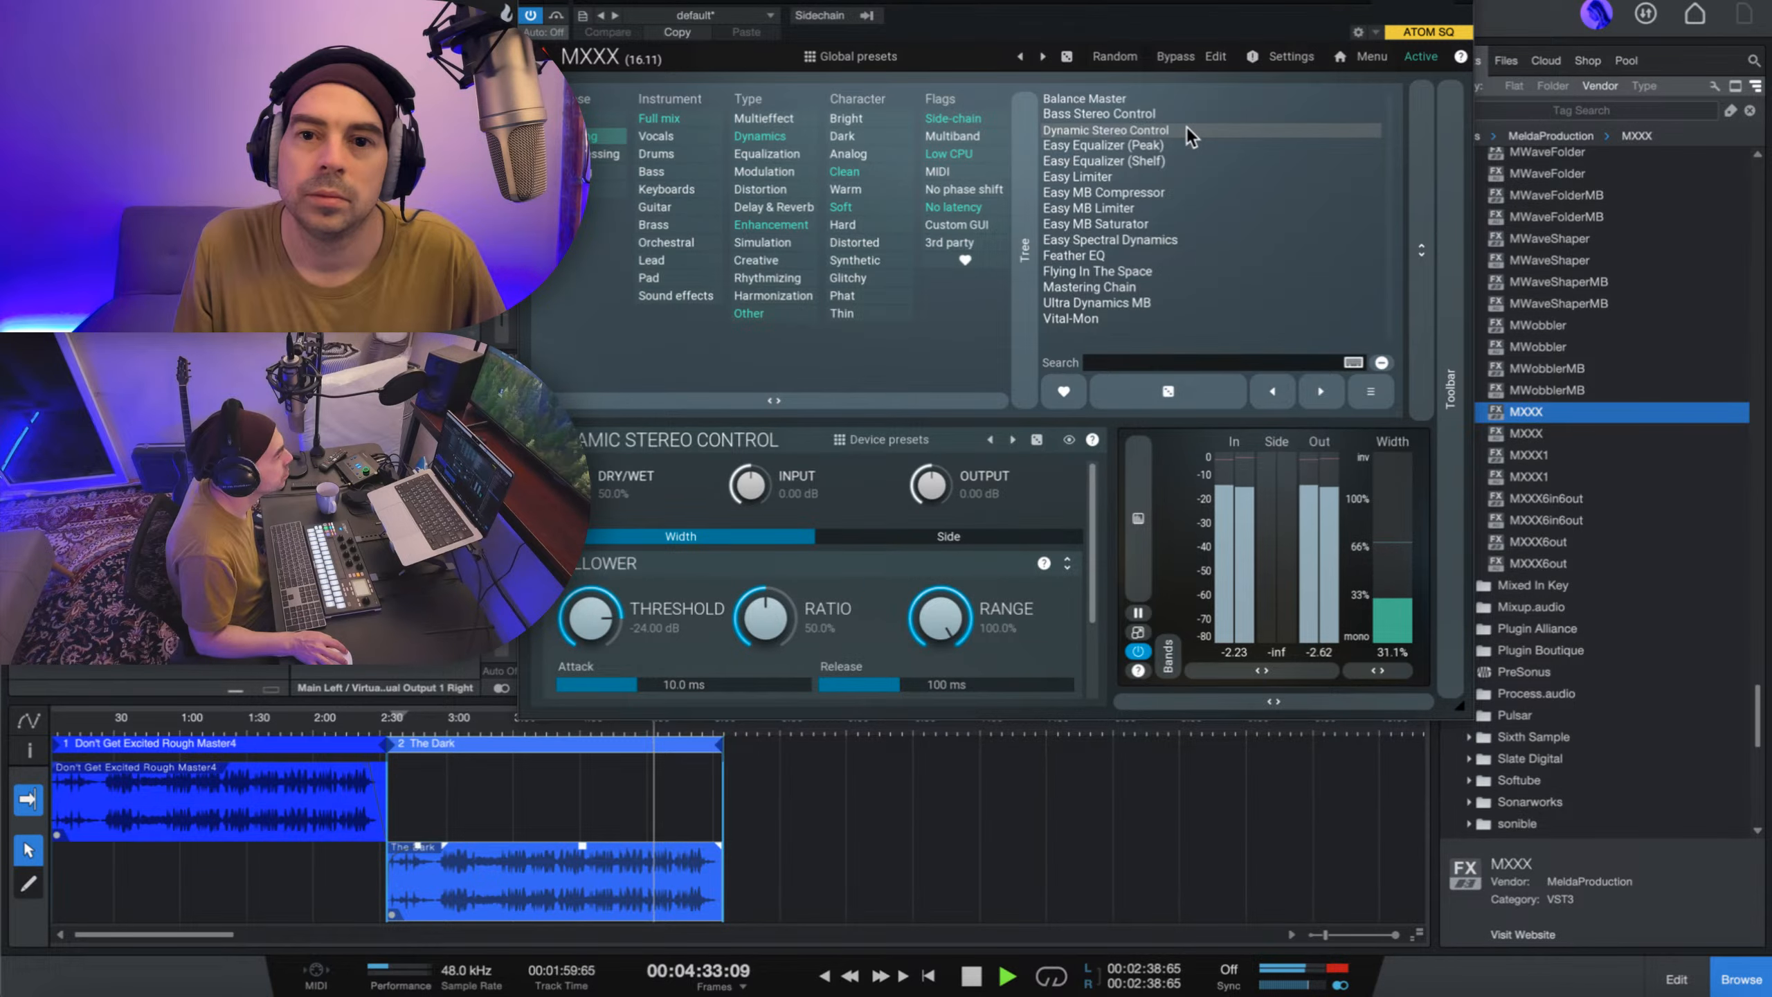
pyautogui.click(1214, 56)
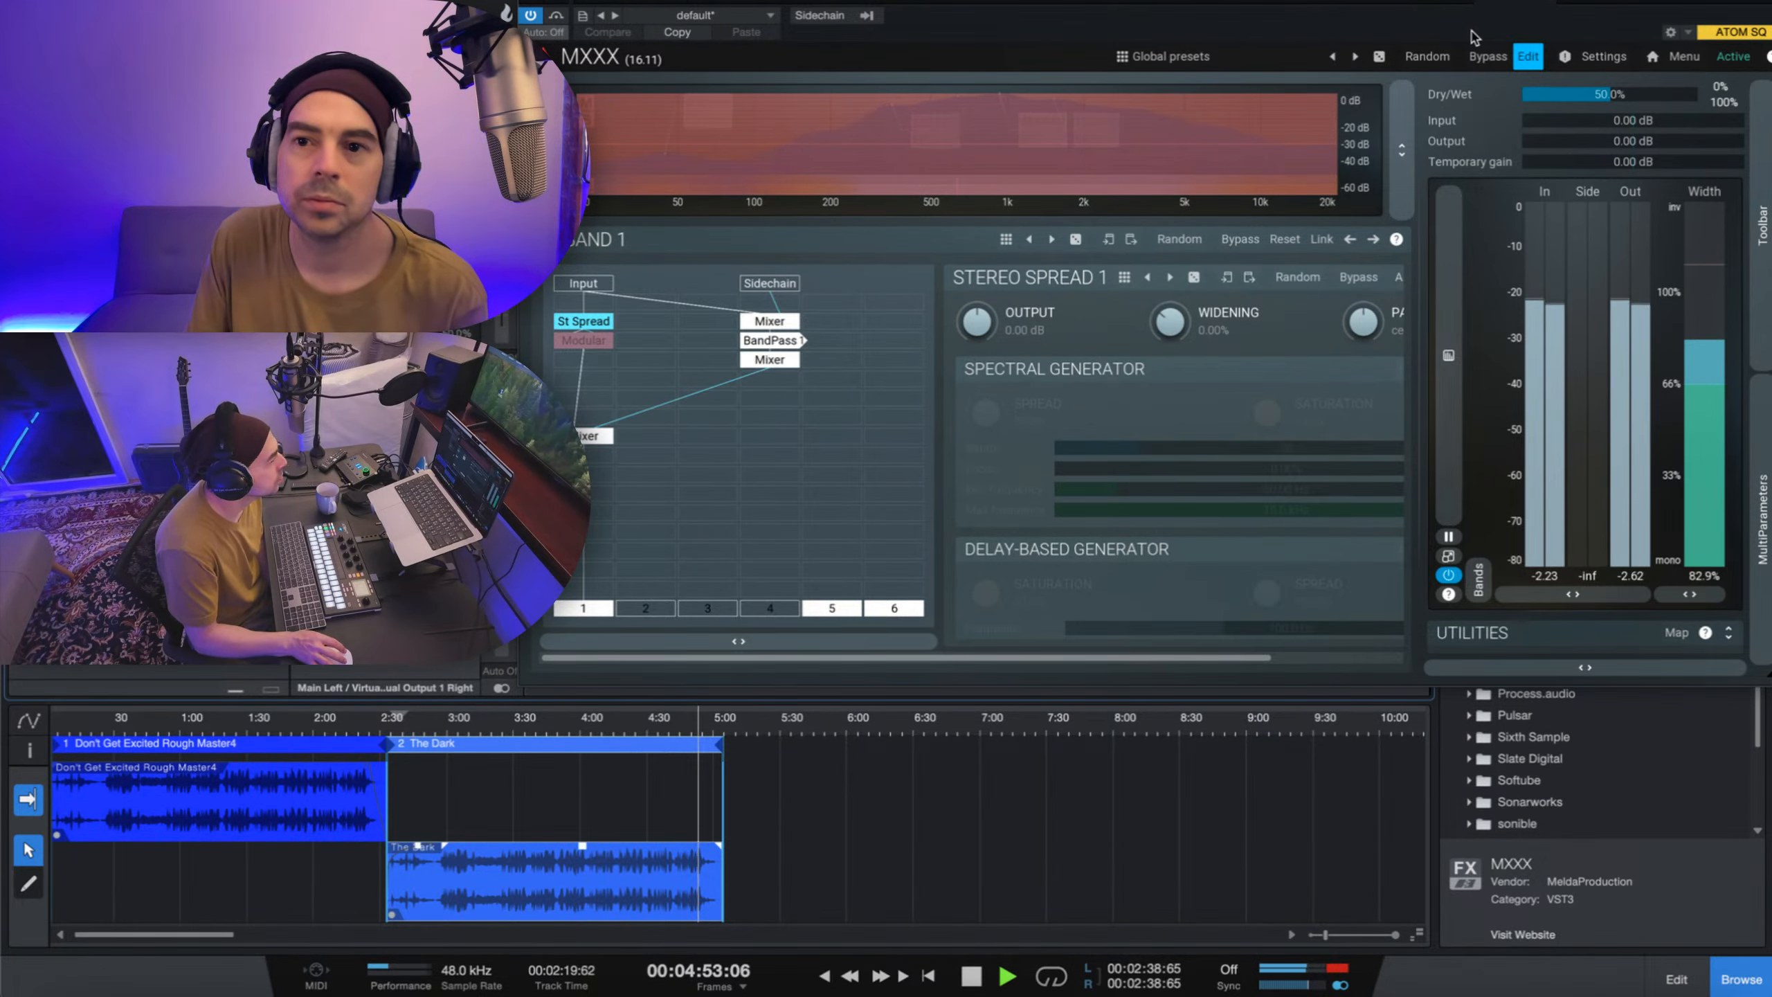
pyautogui.click(1528, 56)
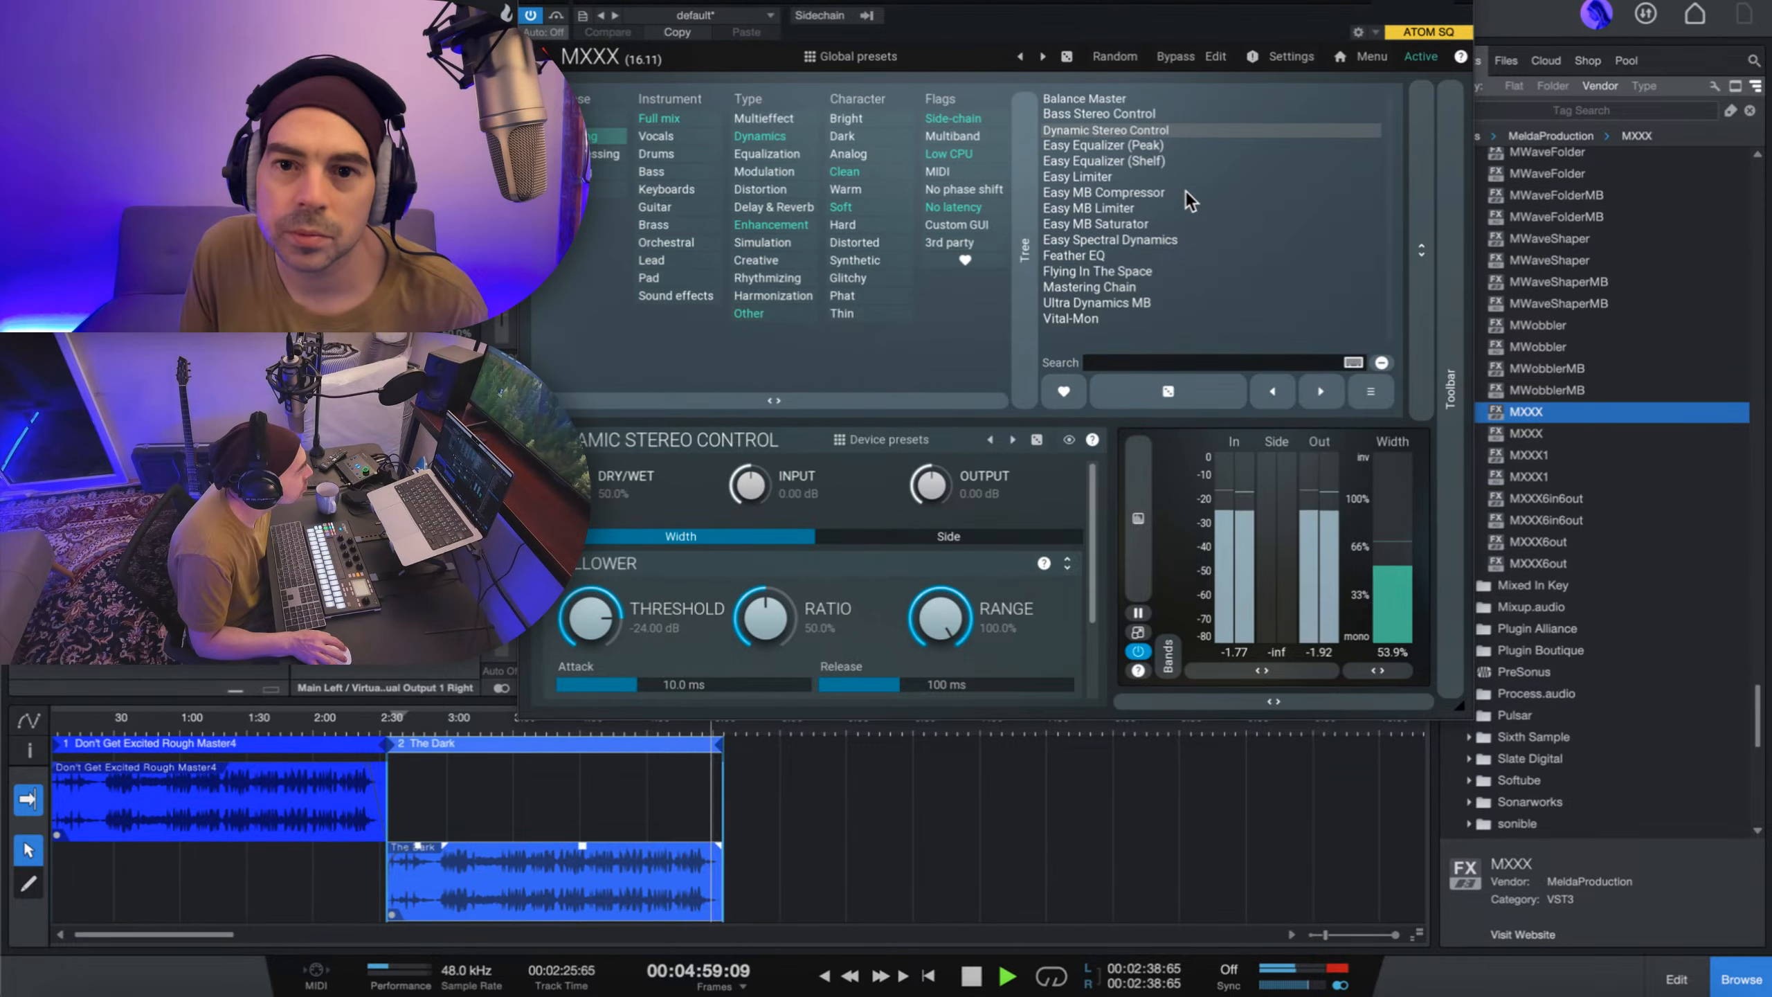
# - Load the Easy Spectral Dynamics device in MXXX and listen to The Dark from about 3:58
pyautogui.click(1129, 238)
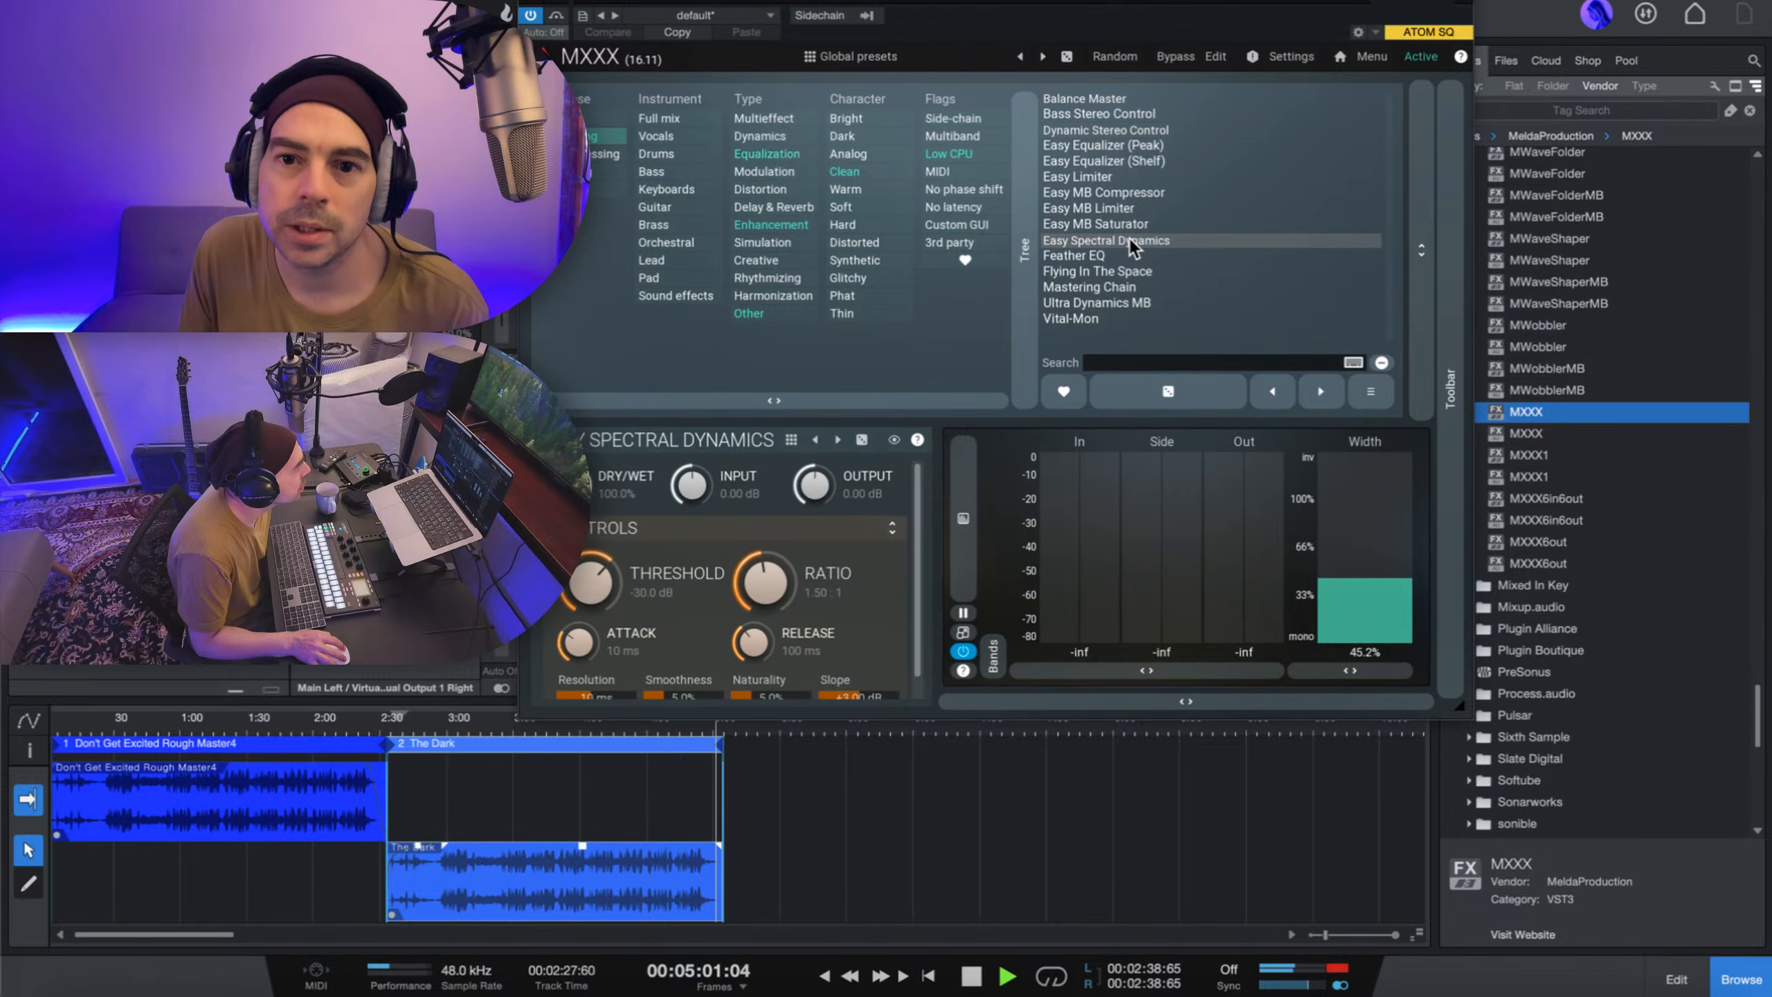
pyautogui.click(576, 732)
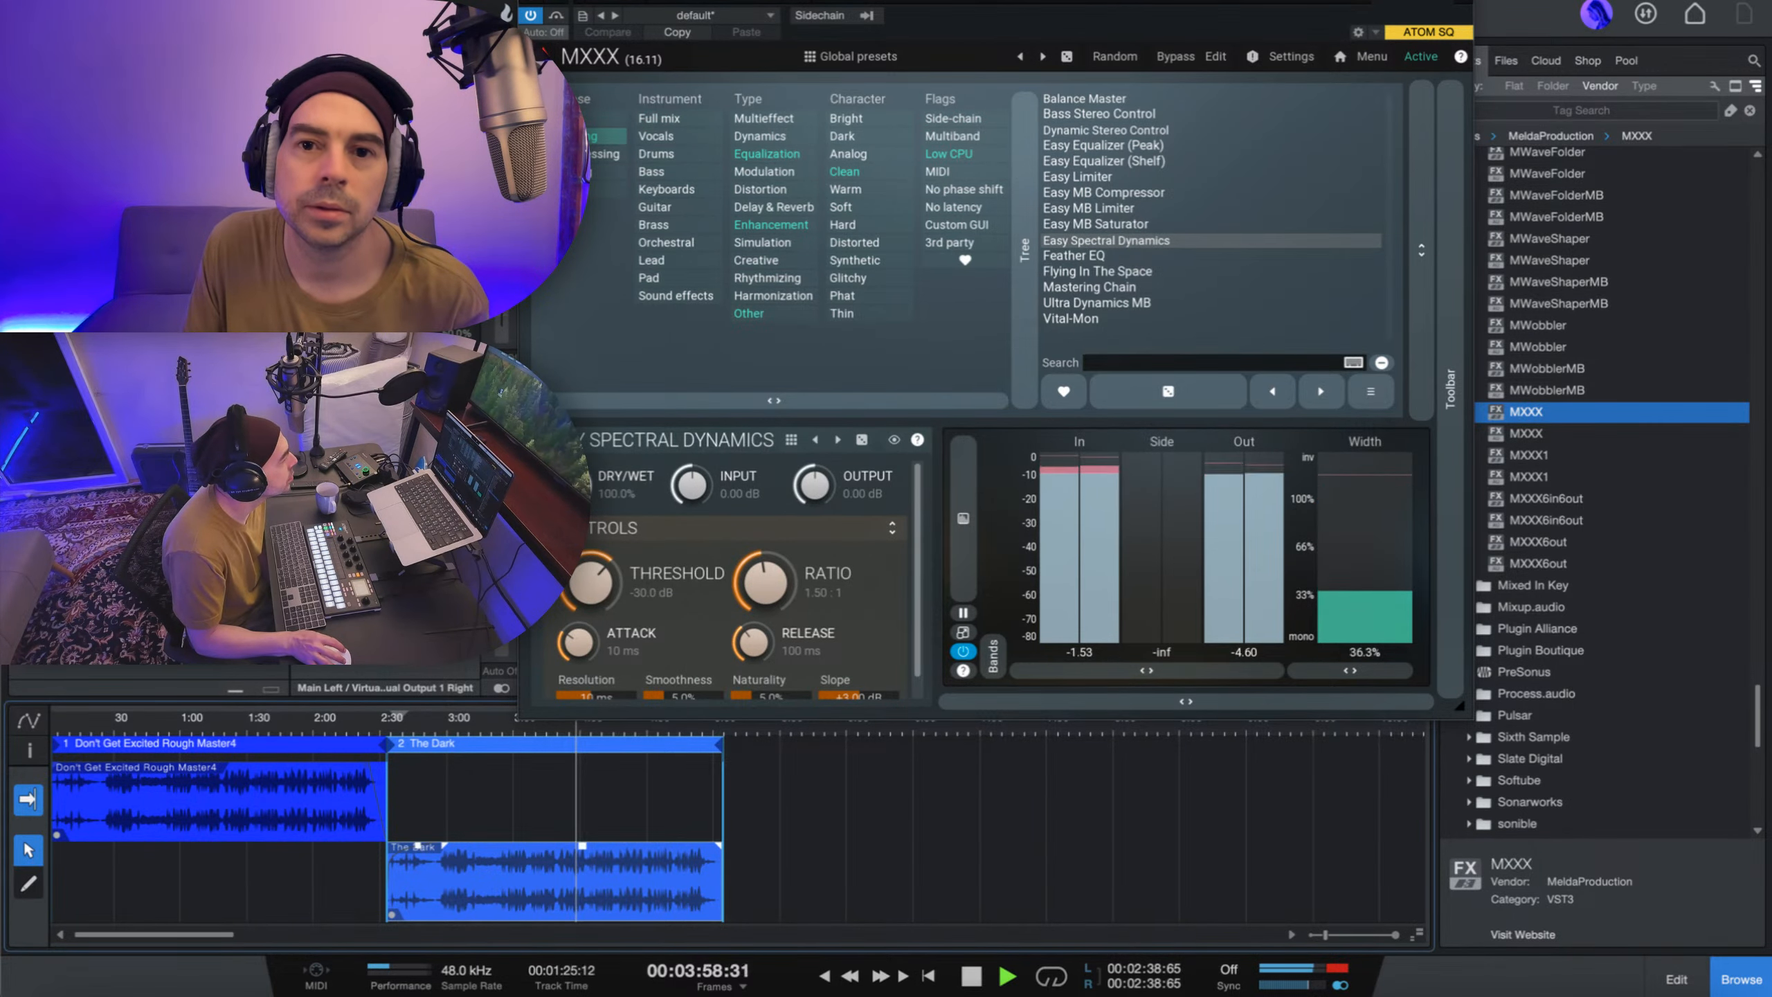
# - Open the editing view of Easy Spectral Dynamics, enlarge the window and examine the Spectral Dynamics 1 settings and graphs
pyautogui.click(1214, 56)
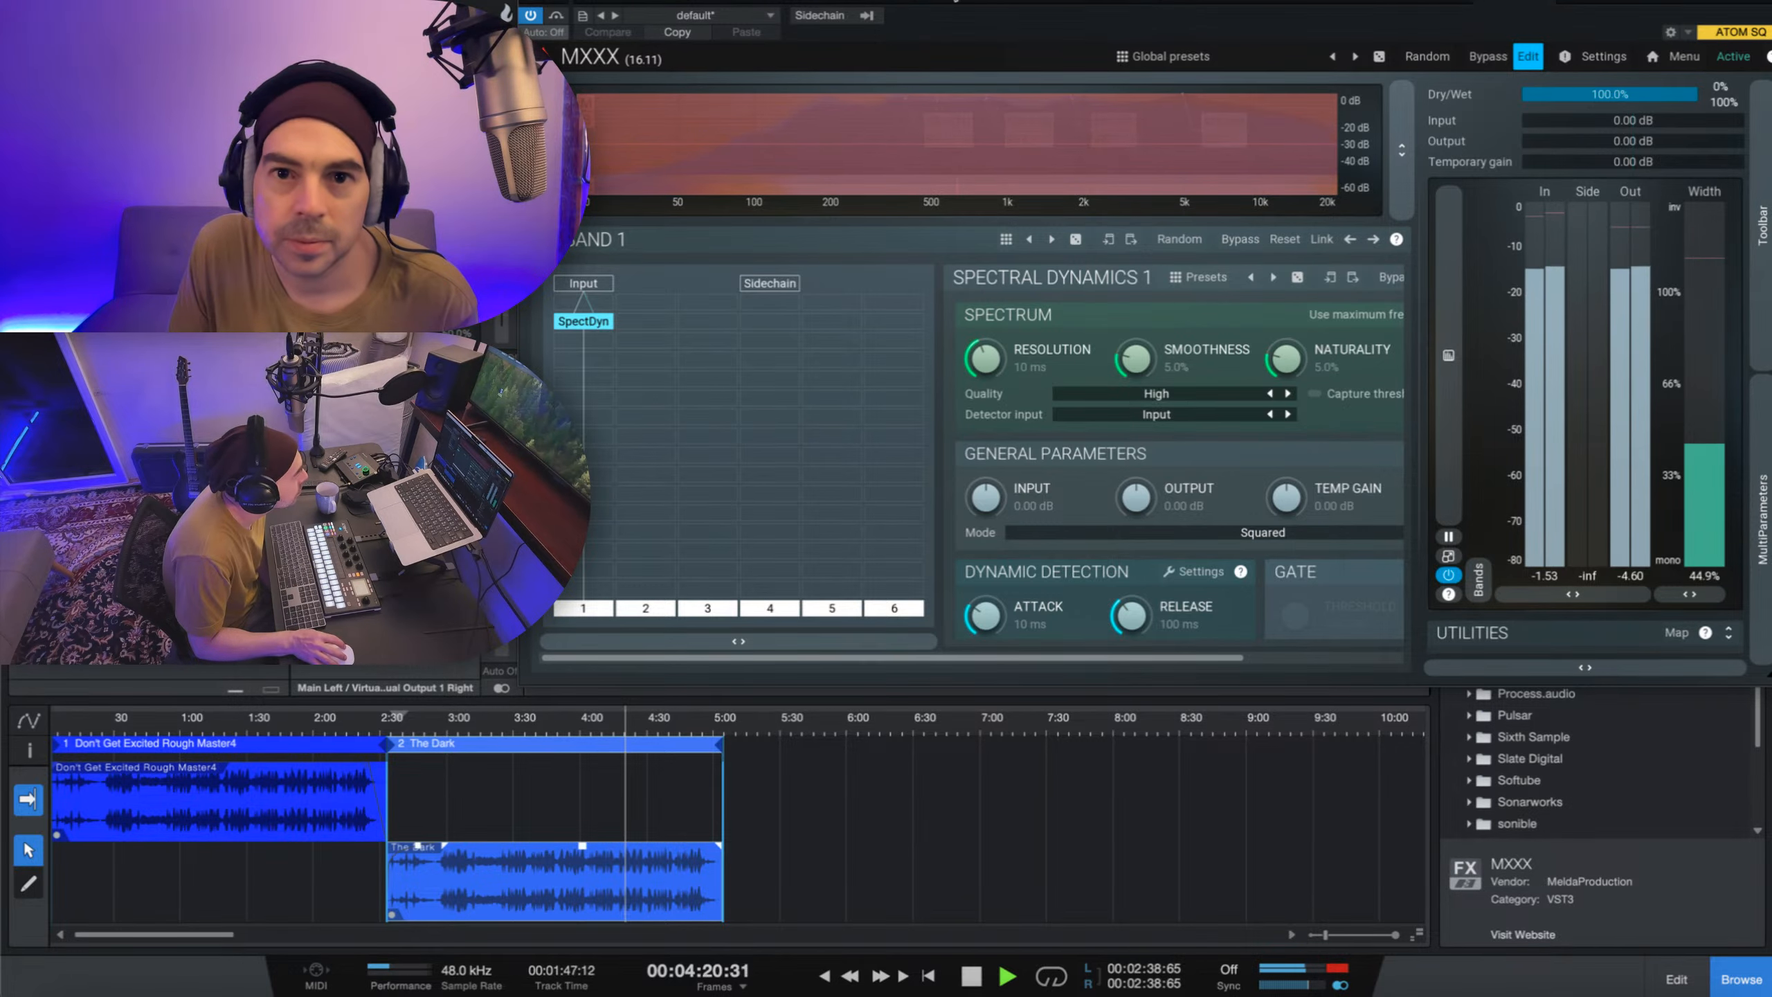
pyautogui.moveTo(1151, 2); pyautogui.dragTo(805, 2)
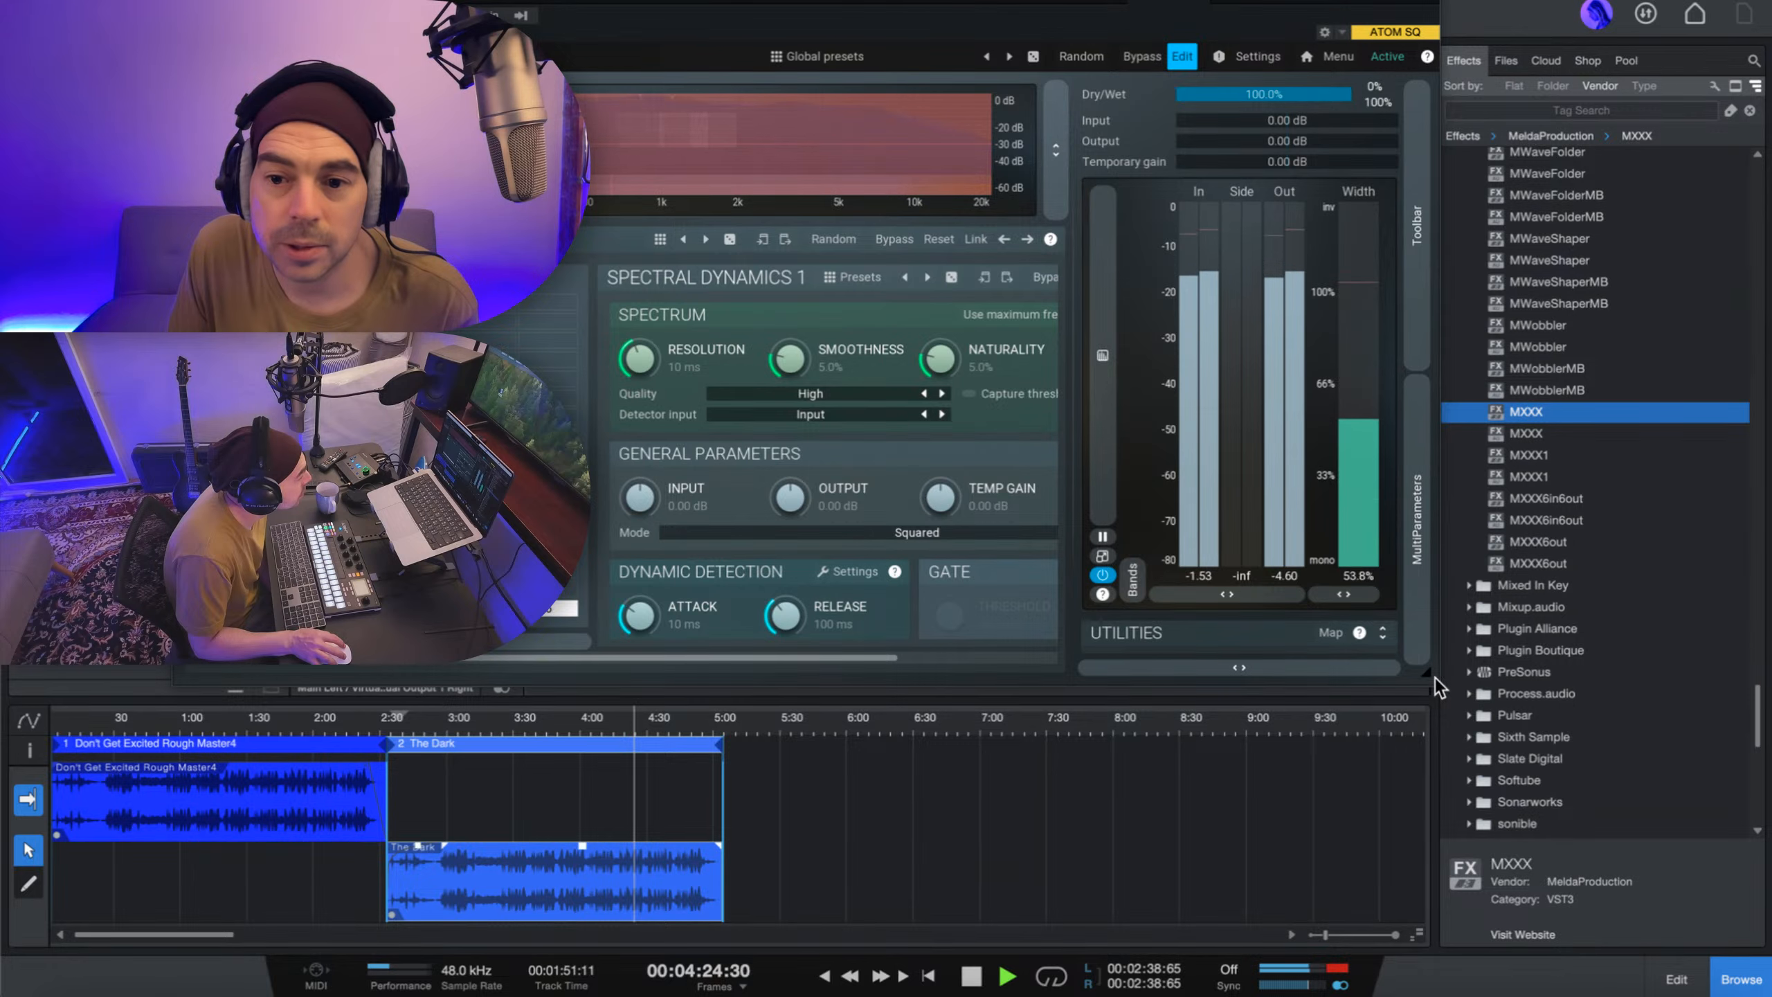
pyautogui.moveTo(1435, 677); pyautogui.dragTo(1767, 996)
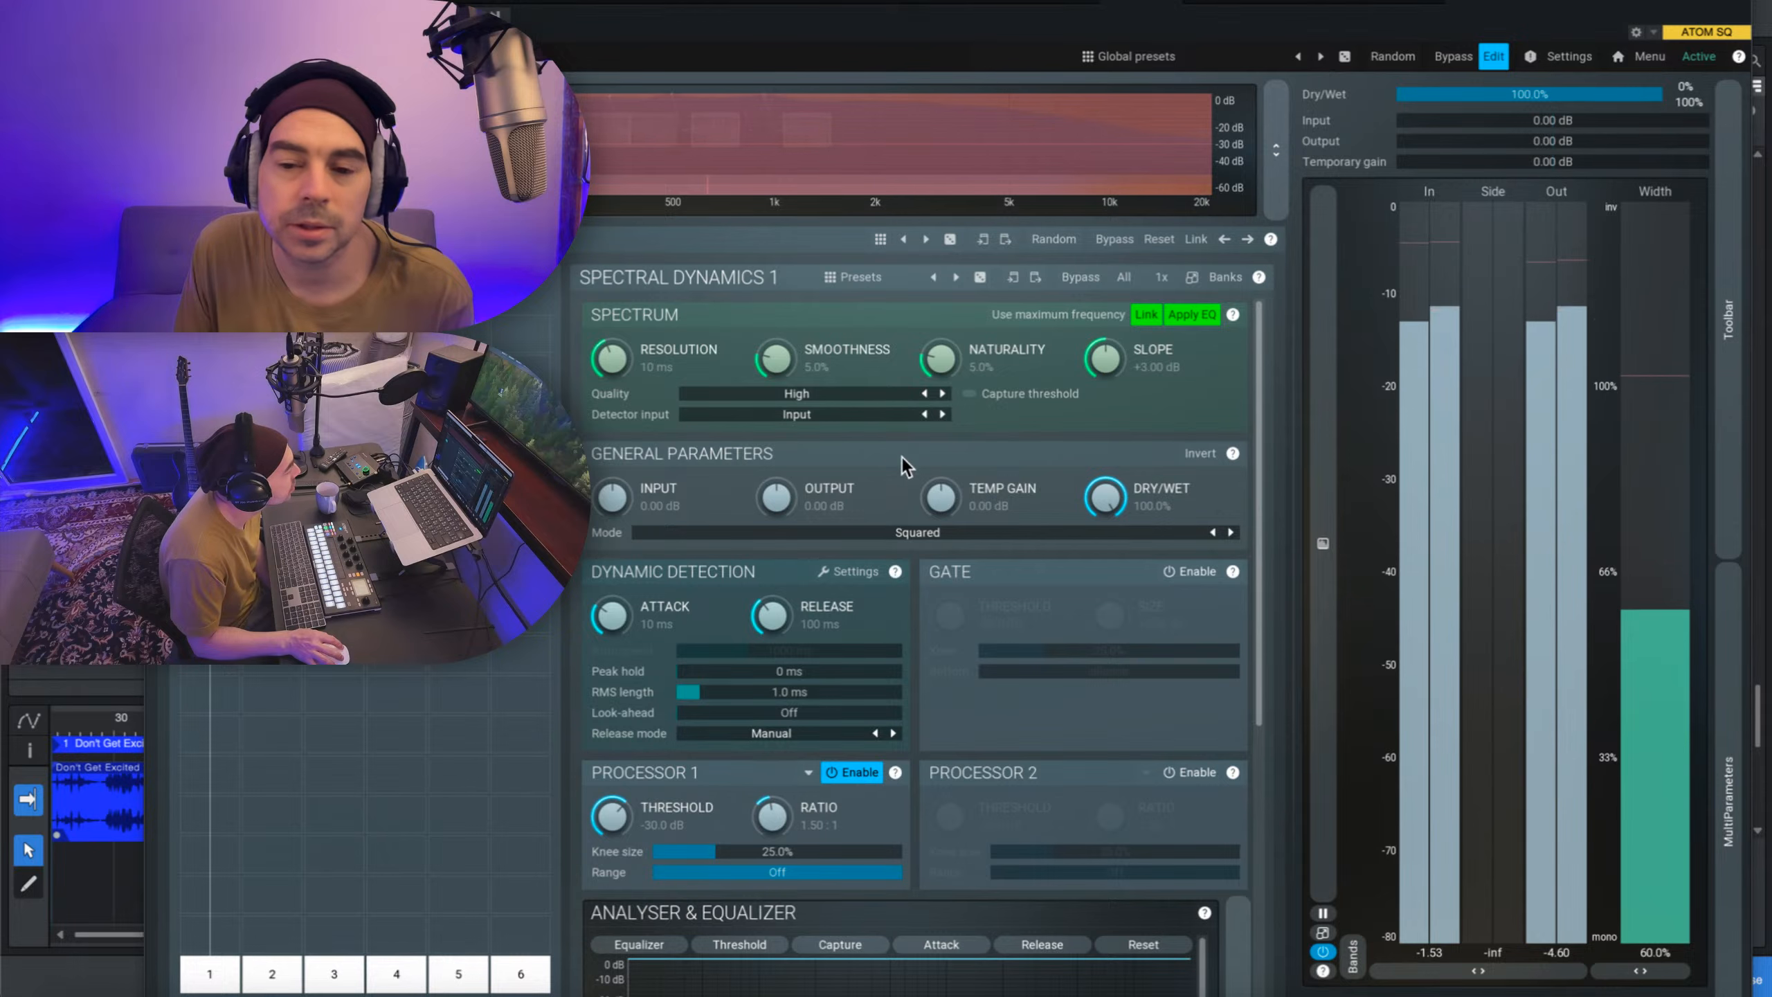
pyautogui.moveTo(1256, 557); pyautogui.dragTo(1231, 902)
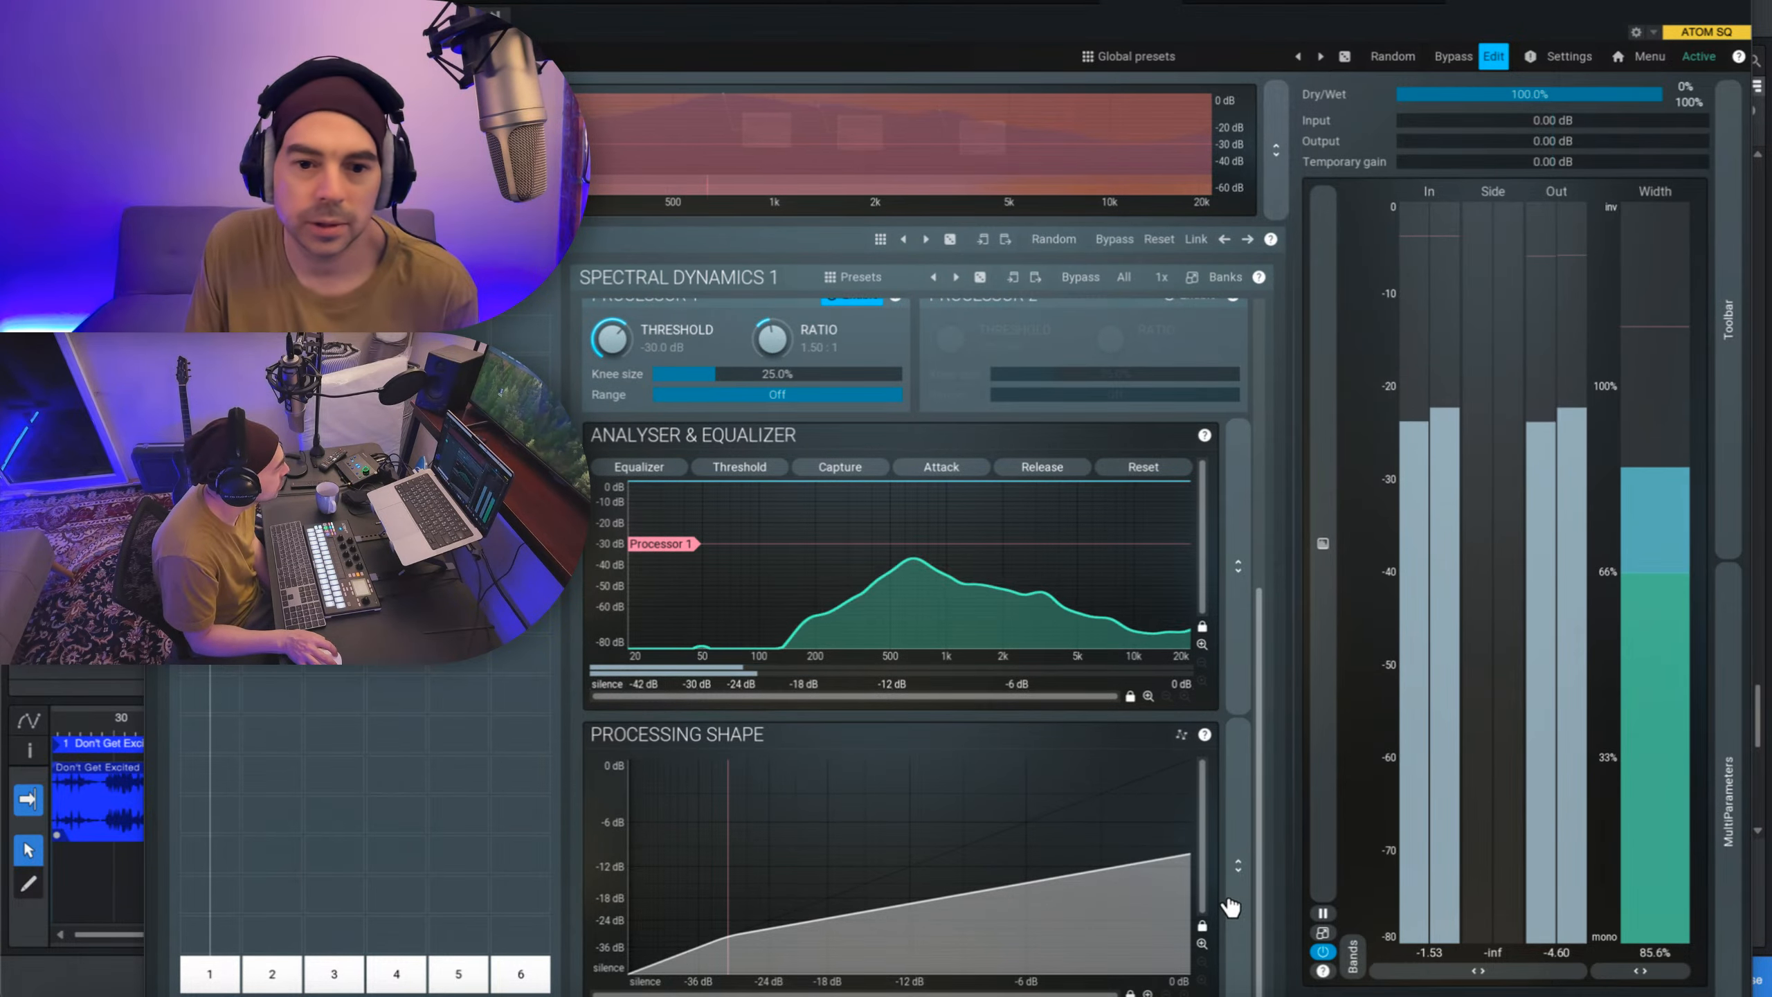
pyautogui.moveTo(1230, 906); pyautogui.dragTo(1216, 550)
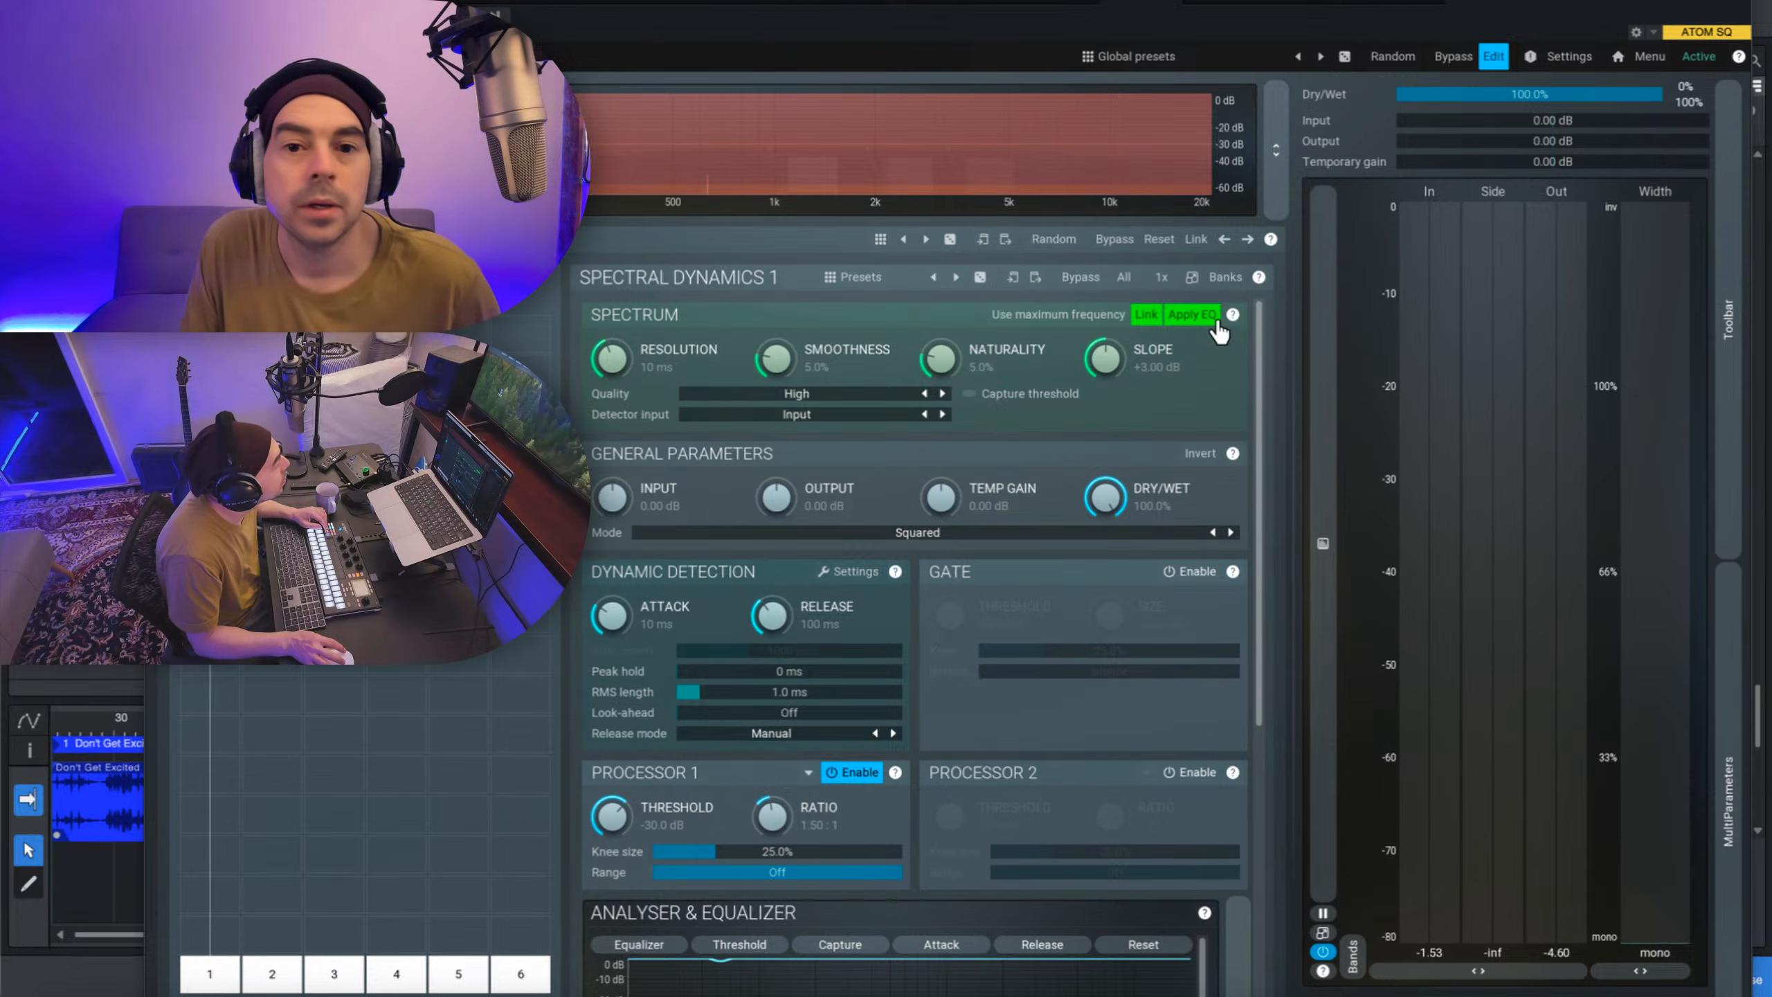
# - Set the Spectral Dynamics 1 slope to +4.00 dB during playback and review its analyser and processing shape graphs
pyautogui.press('space')
pyautogui.moveTo(1114, 358); pyautogui.dragTo(1113, 313)
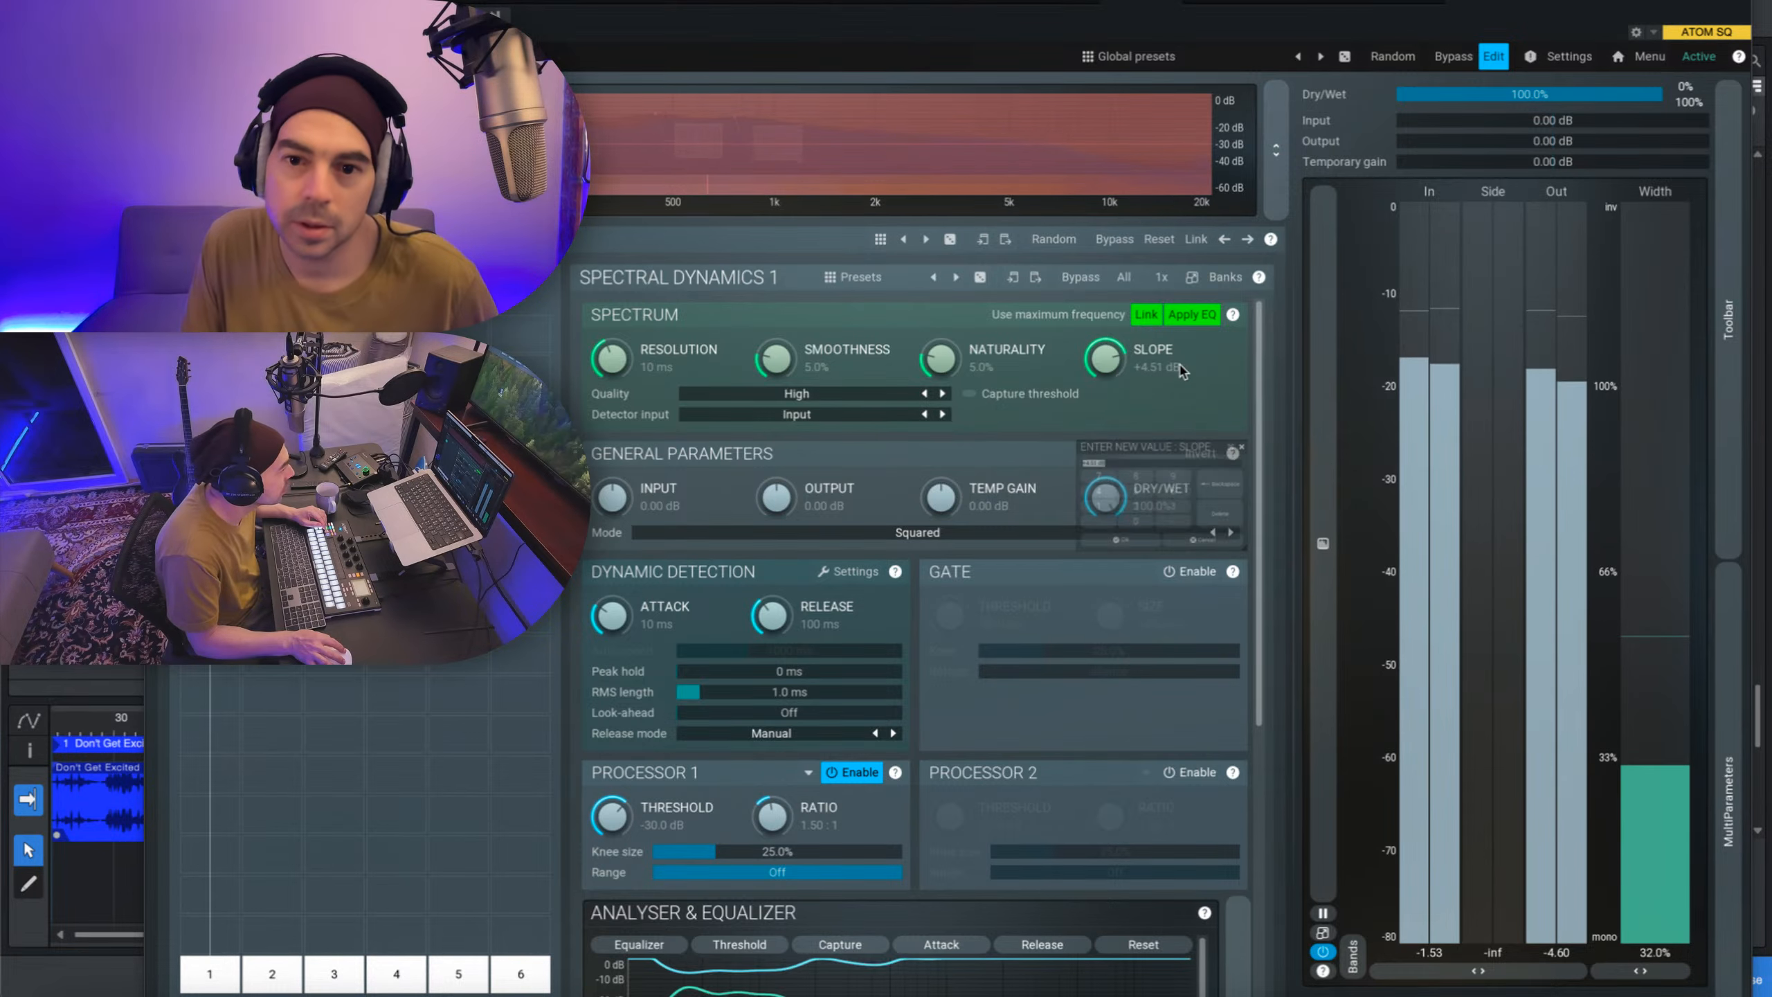
pyautogui.doubleClick(1106, 358)
pyautogui.click(1051, 490)
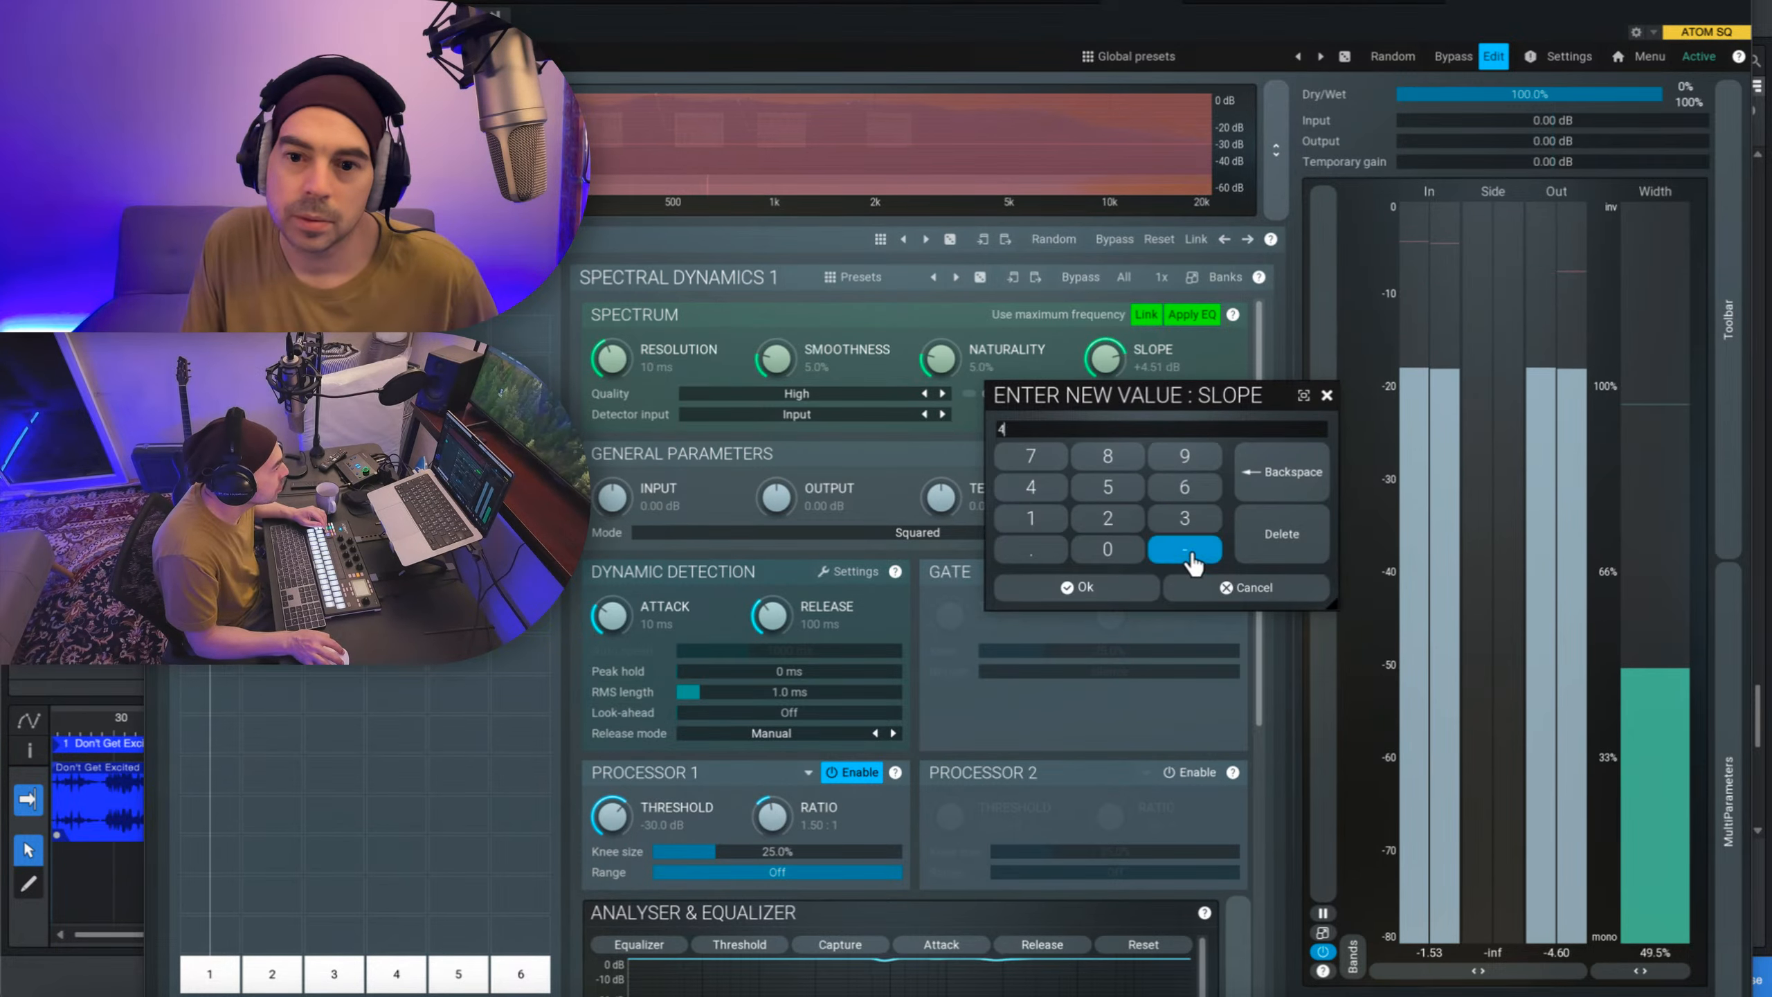
pyautogui.click(1186, 550)
pyautogui.click(1110, 487)
pyautogui.click(1078, 584)
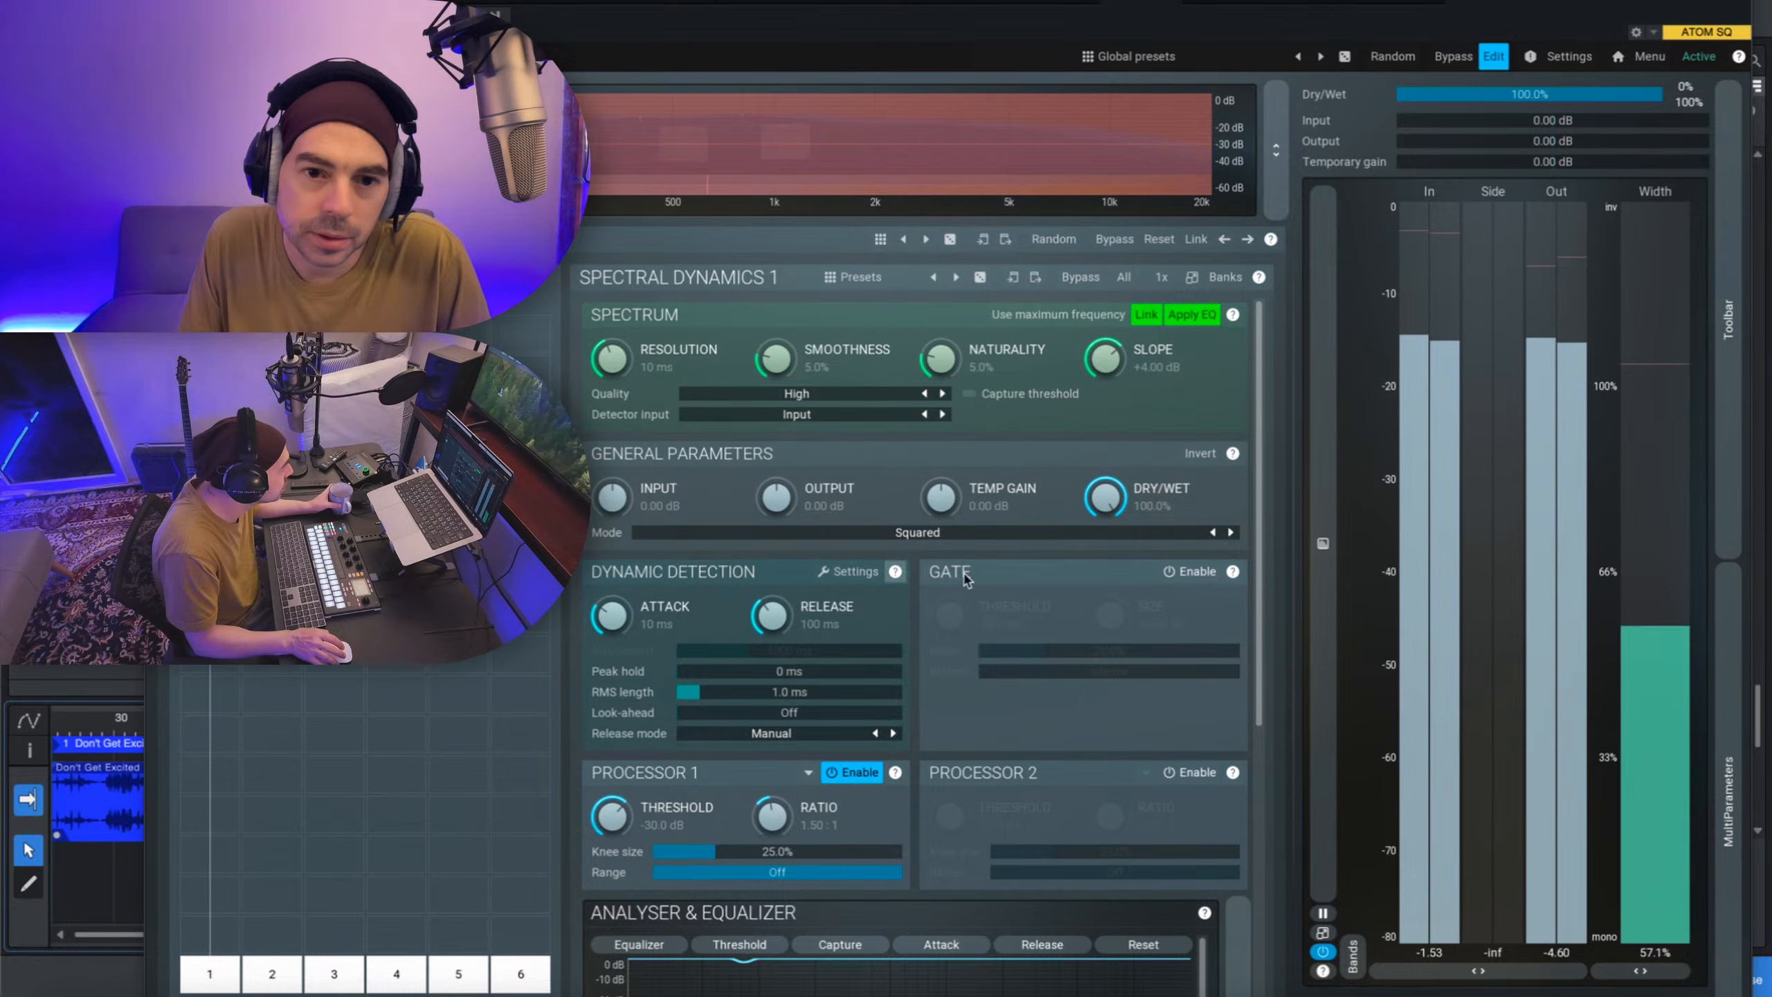
pyautogui.scroll(-6, 1258, 752)
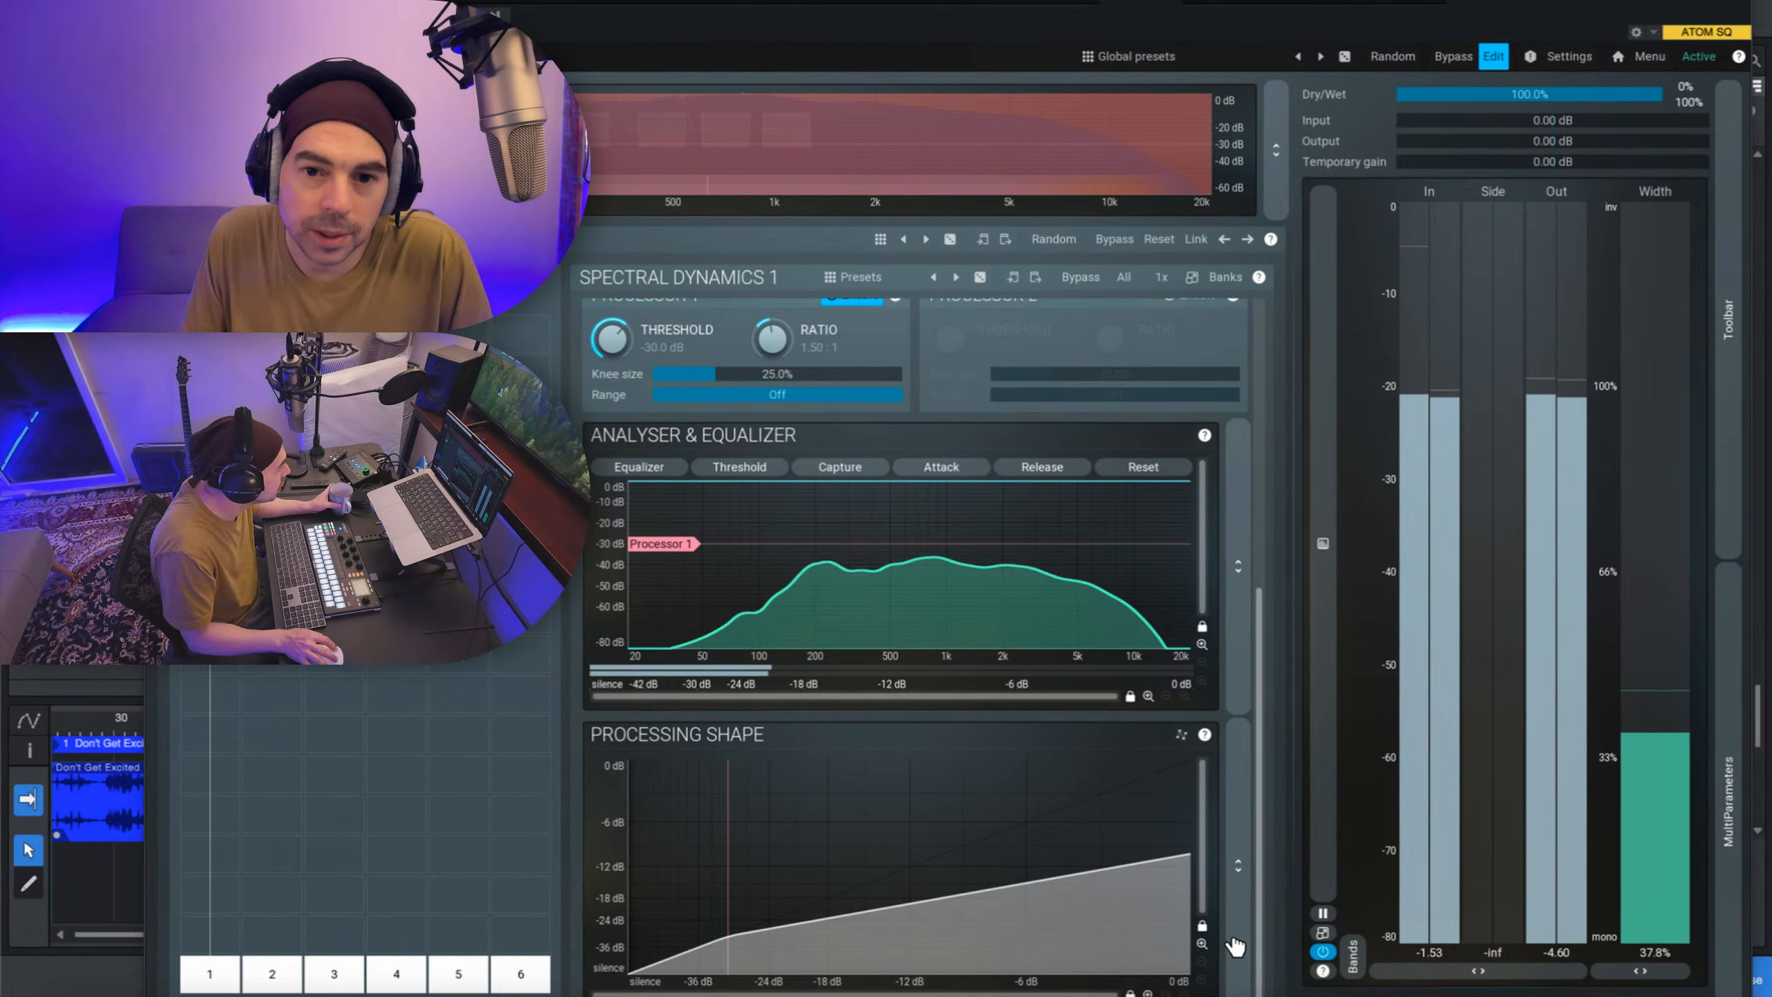
pyautogui.scroll(6, 1235, 969)
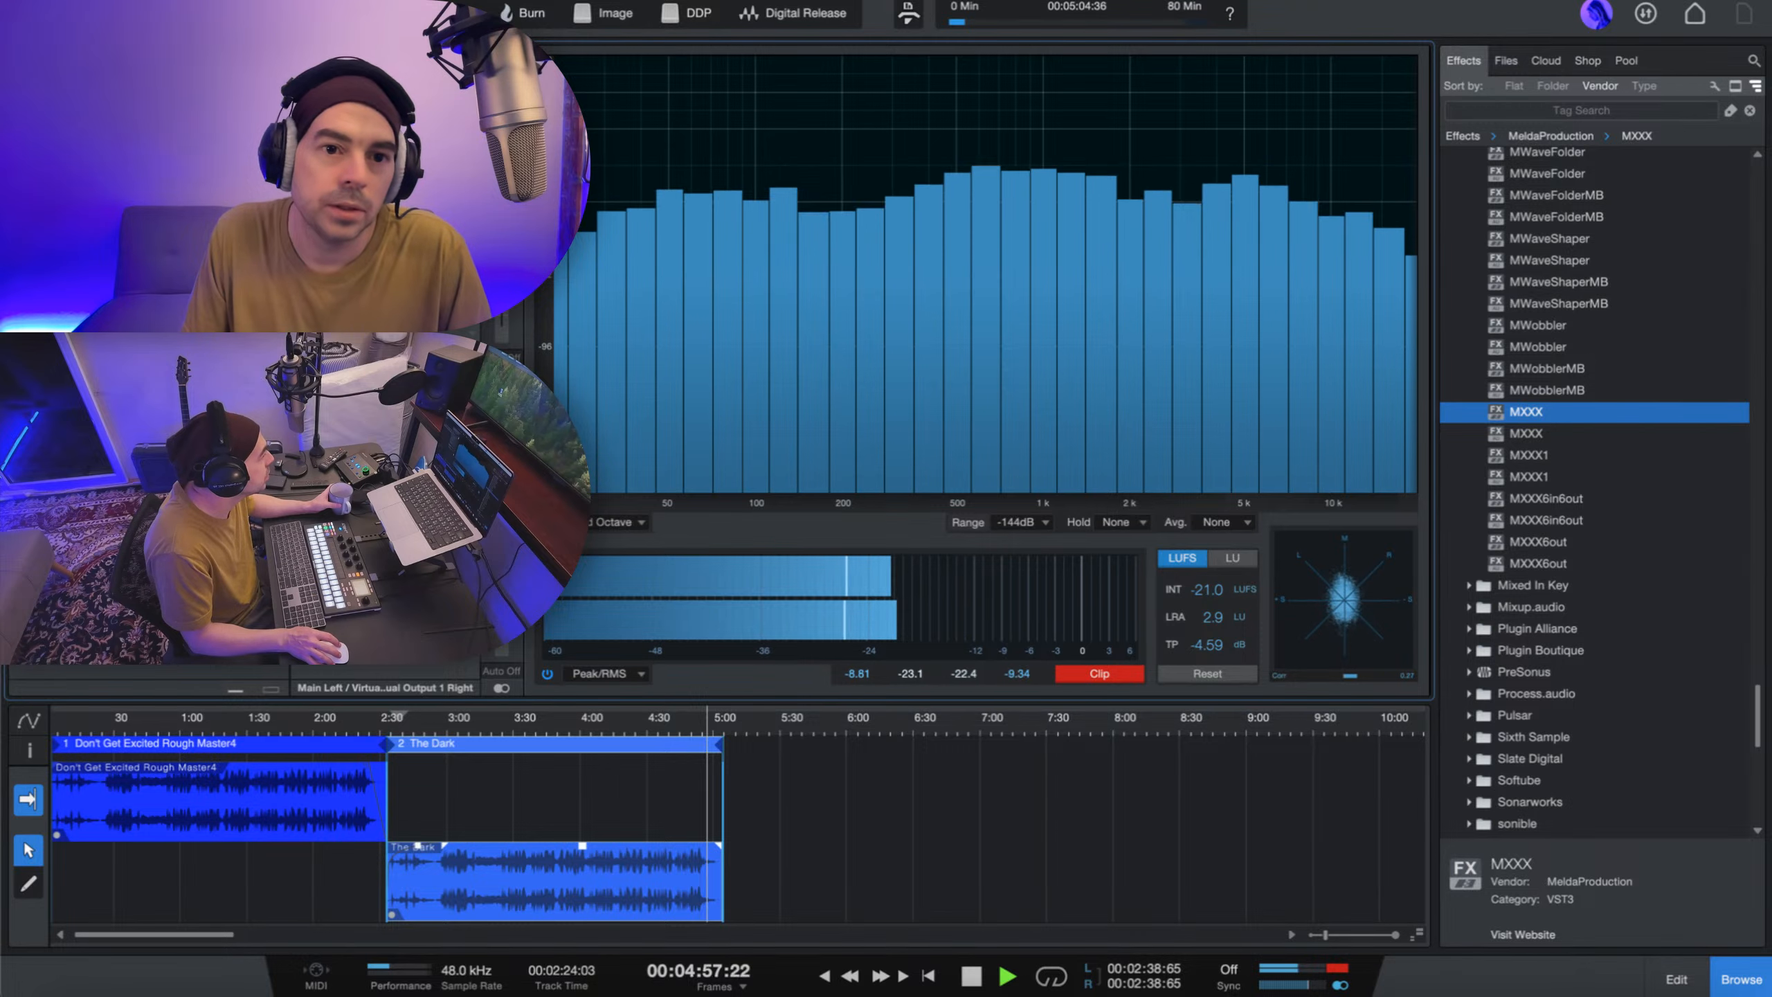
# - Add a second MXXX instance to The Dark and filter its devices to the Mastering purpose
pyautogui.moveTo(980, 337)
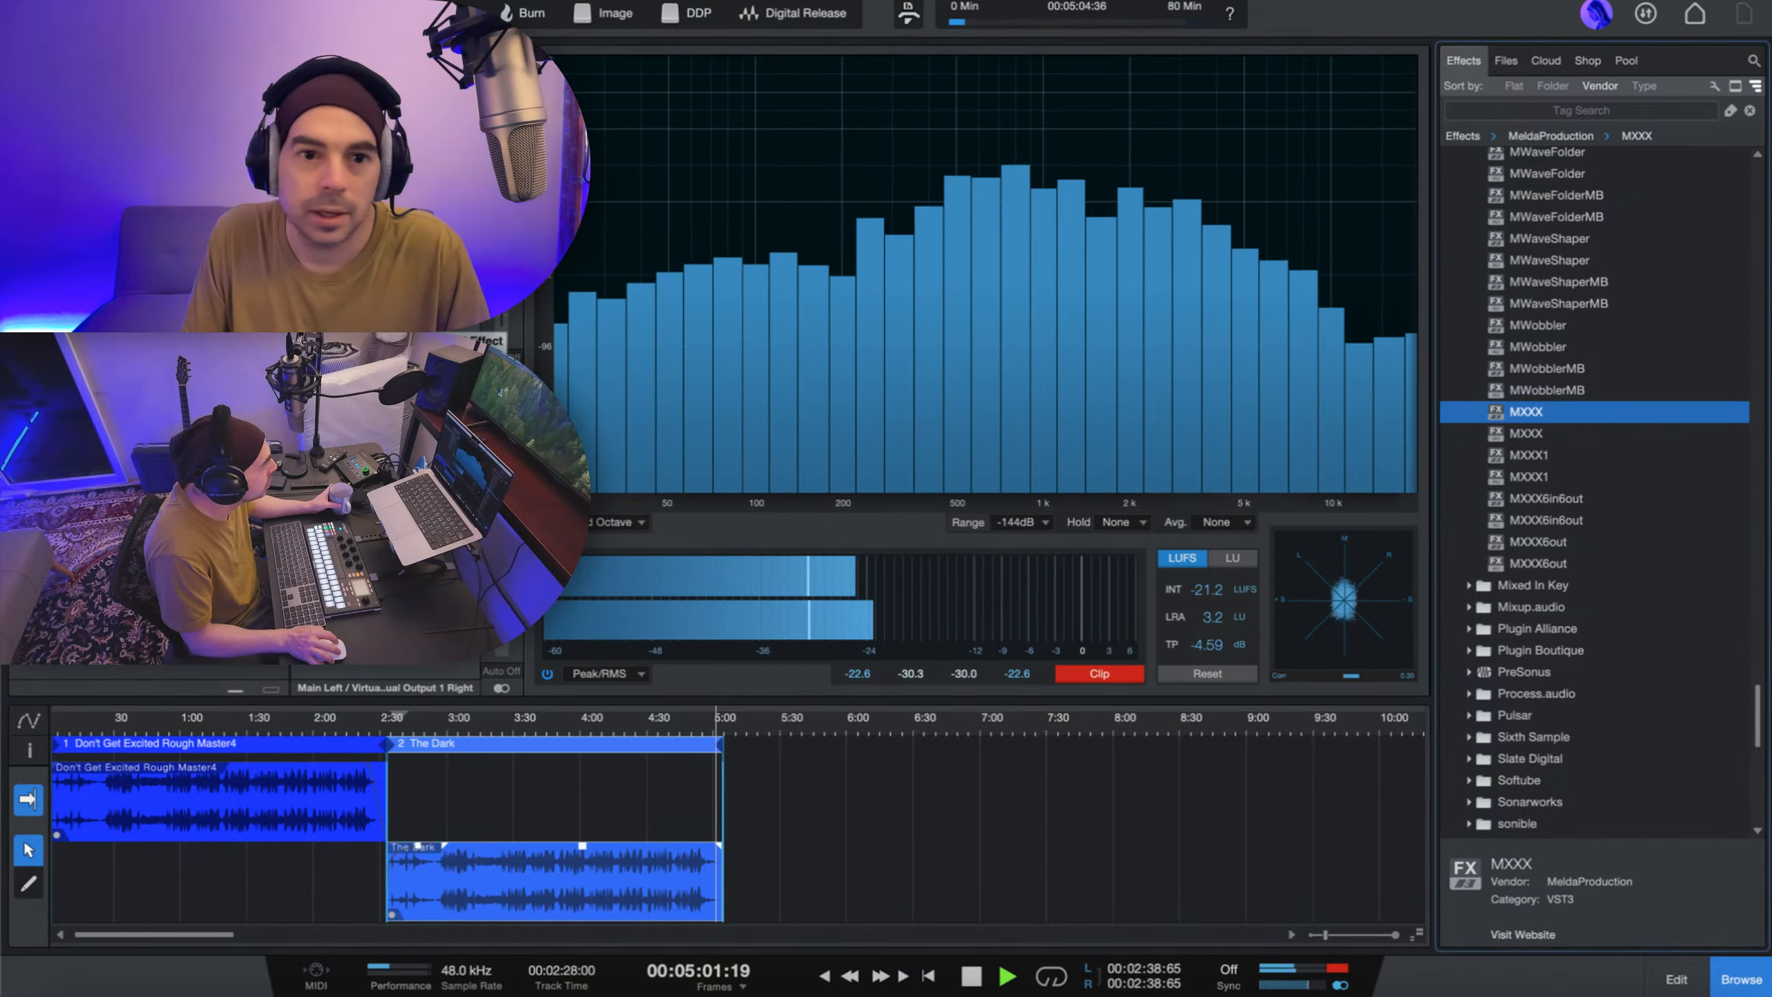
pyautogui.doubleClick(1609, 418)
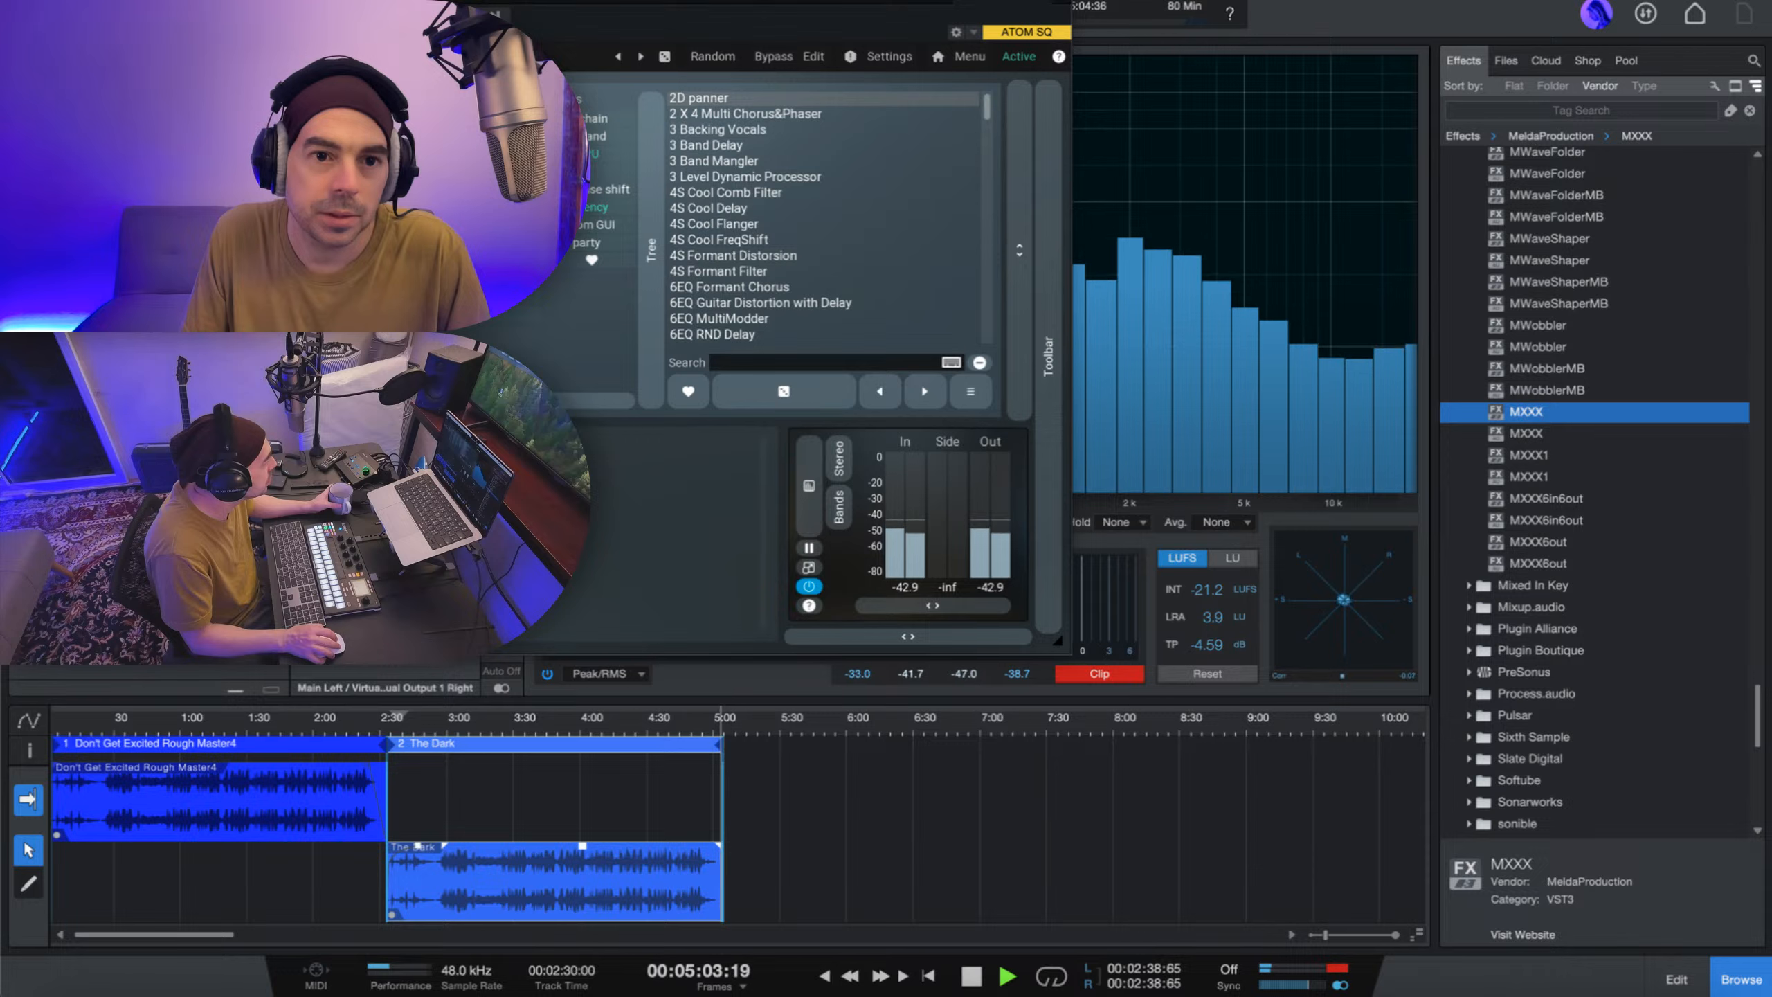
pyautogui.click(580, 154)
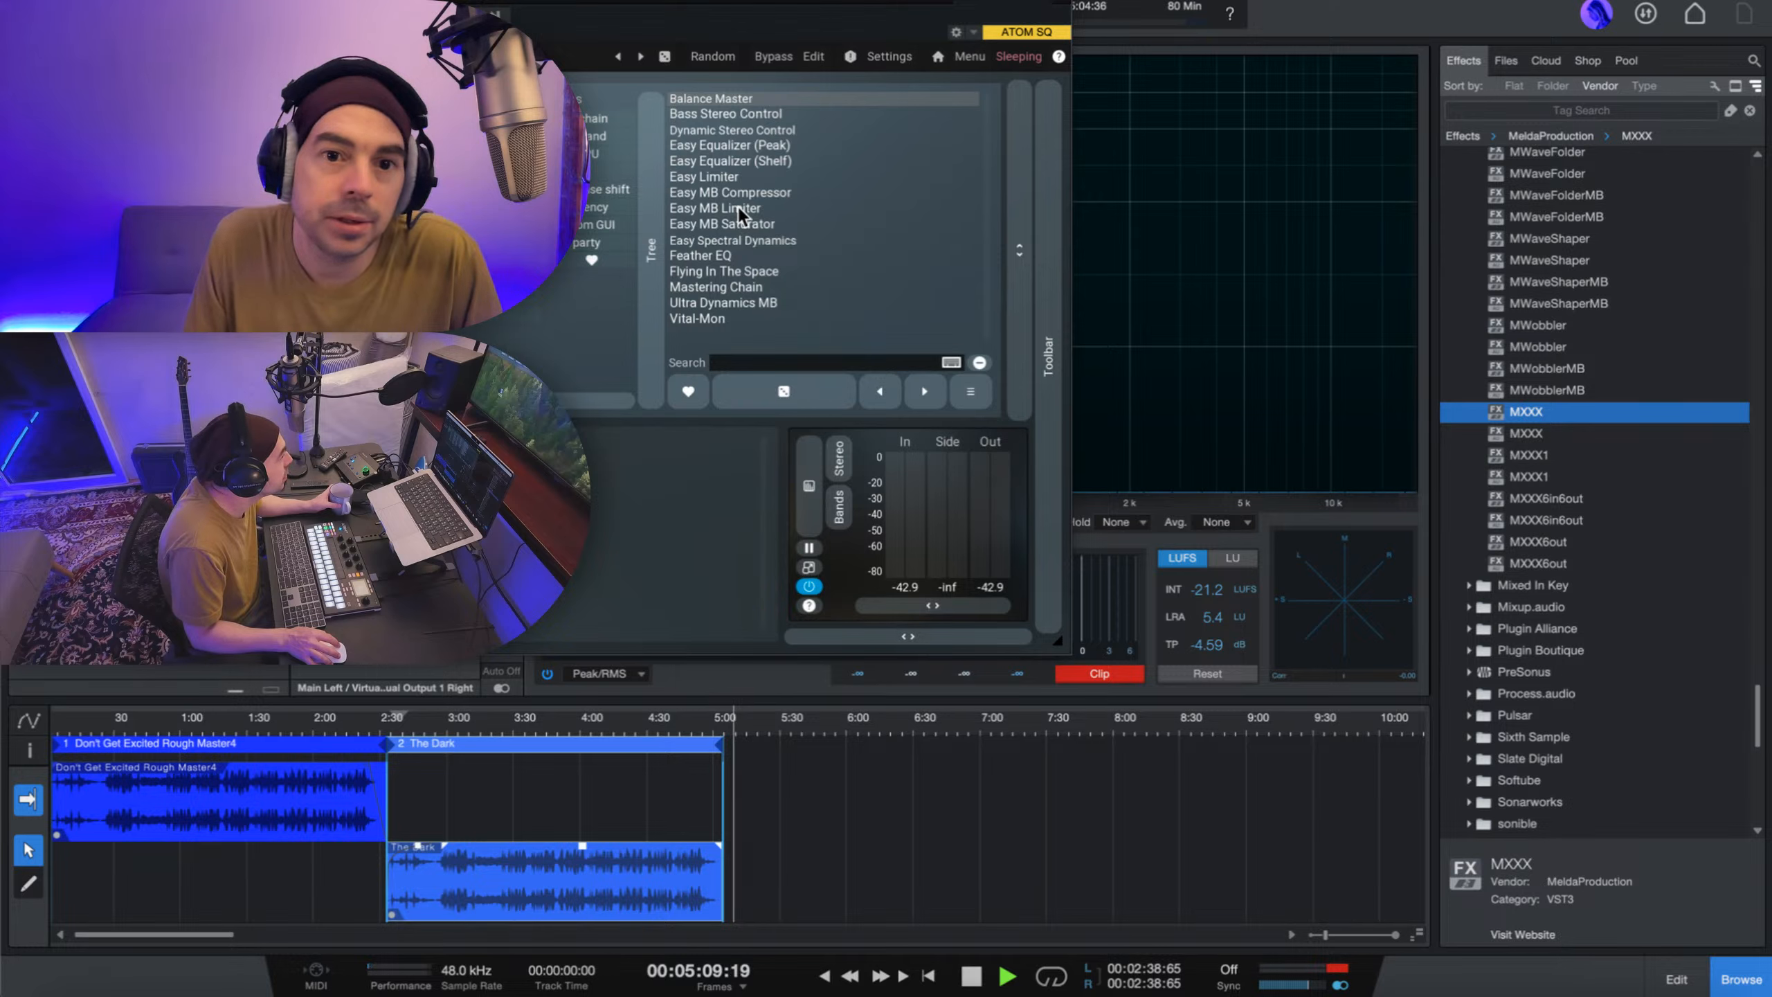
# - Load the Mastering Chain device in the second MXXX and look through its controls
pyautogui.click(709, 282)
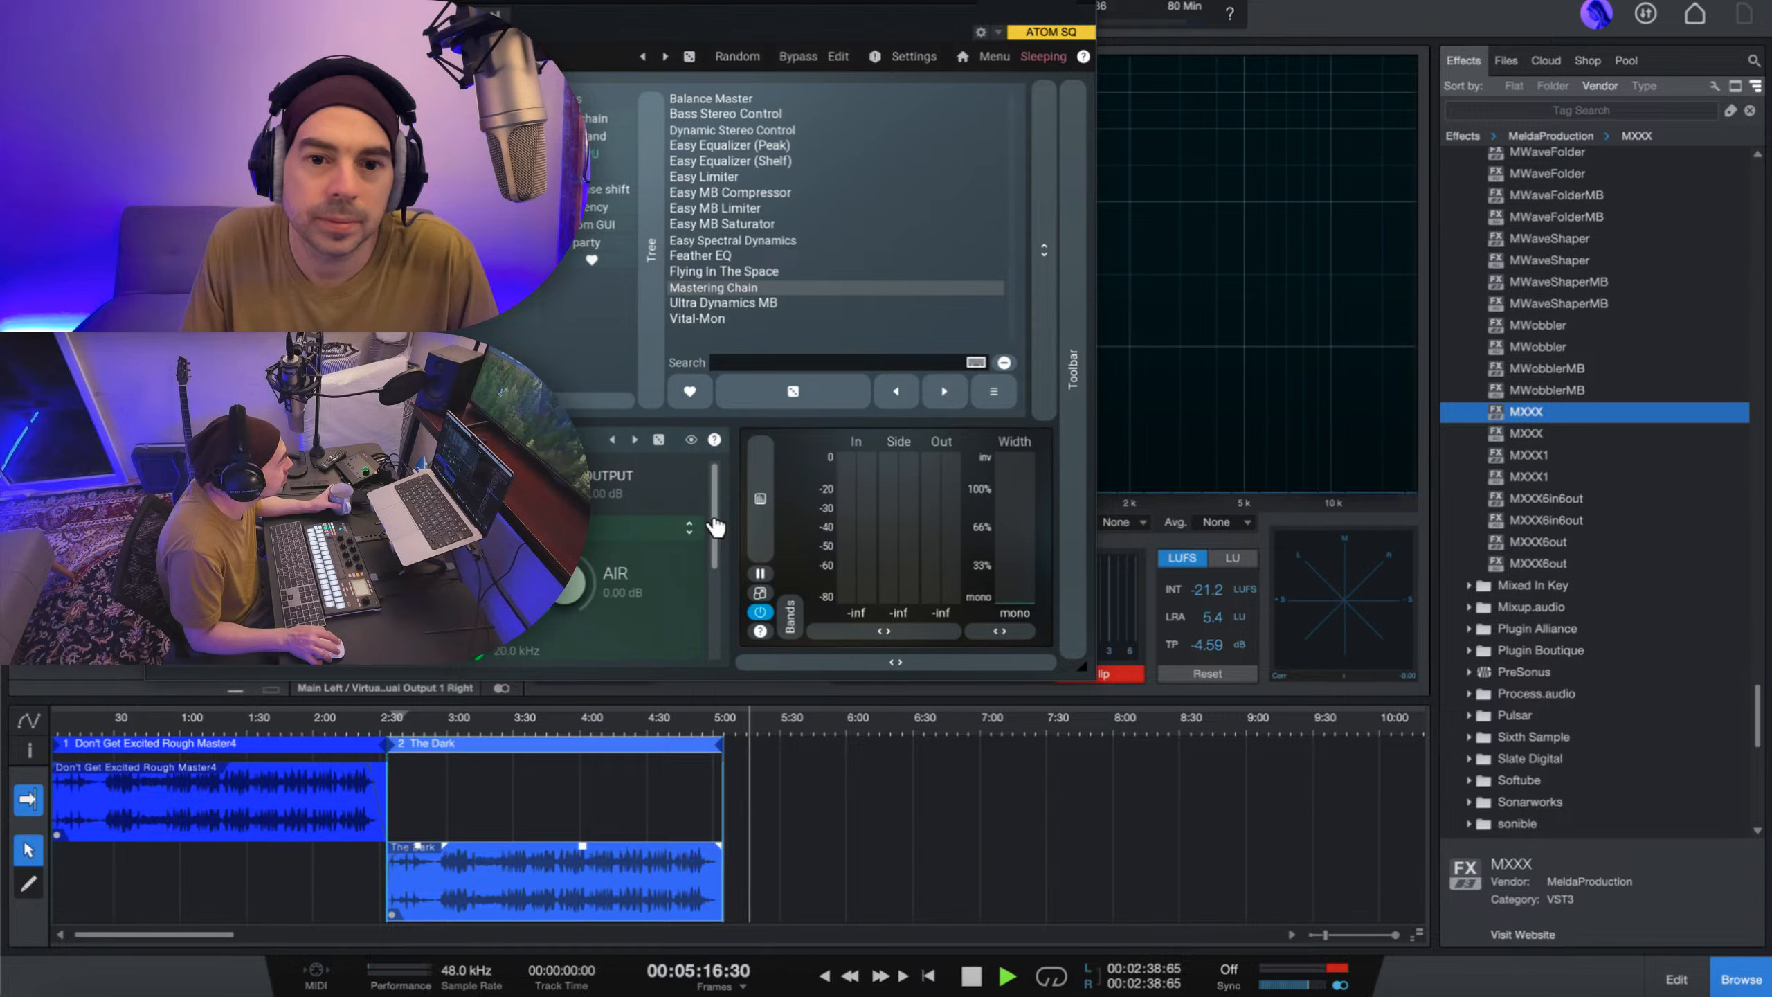
pyautogui.moveTo(717, 527); pyautogui.dragTo(718, 618)
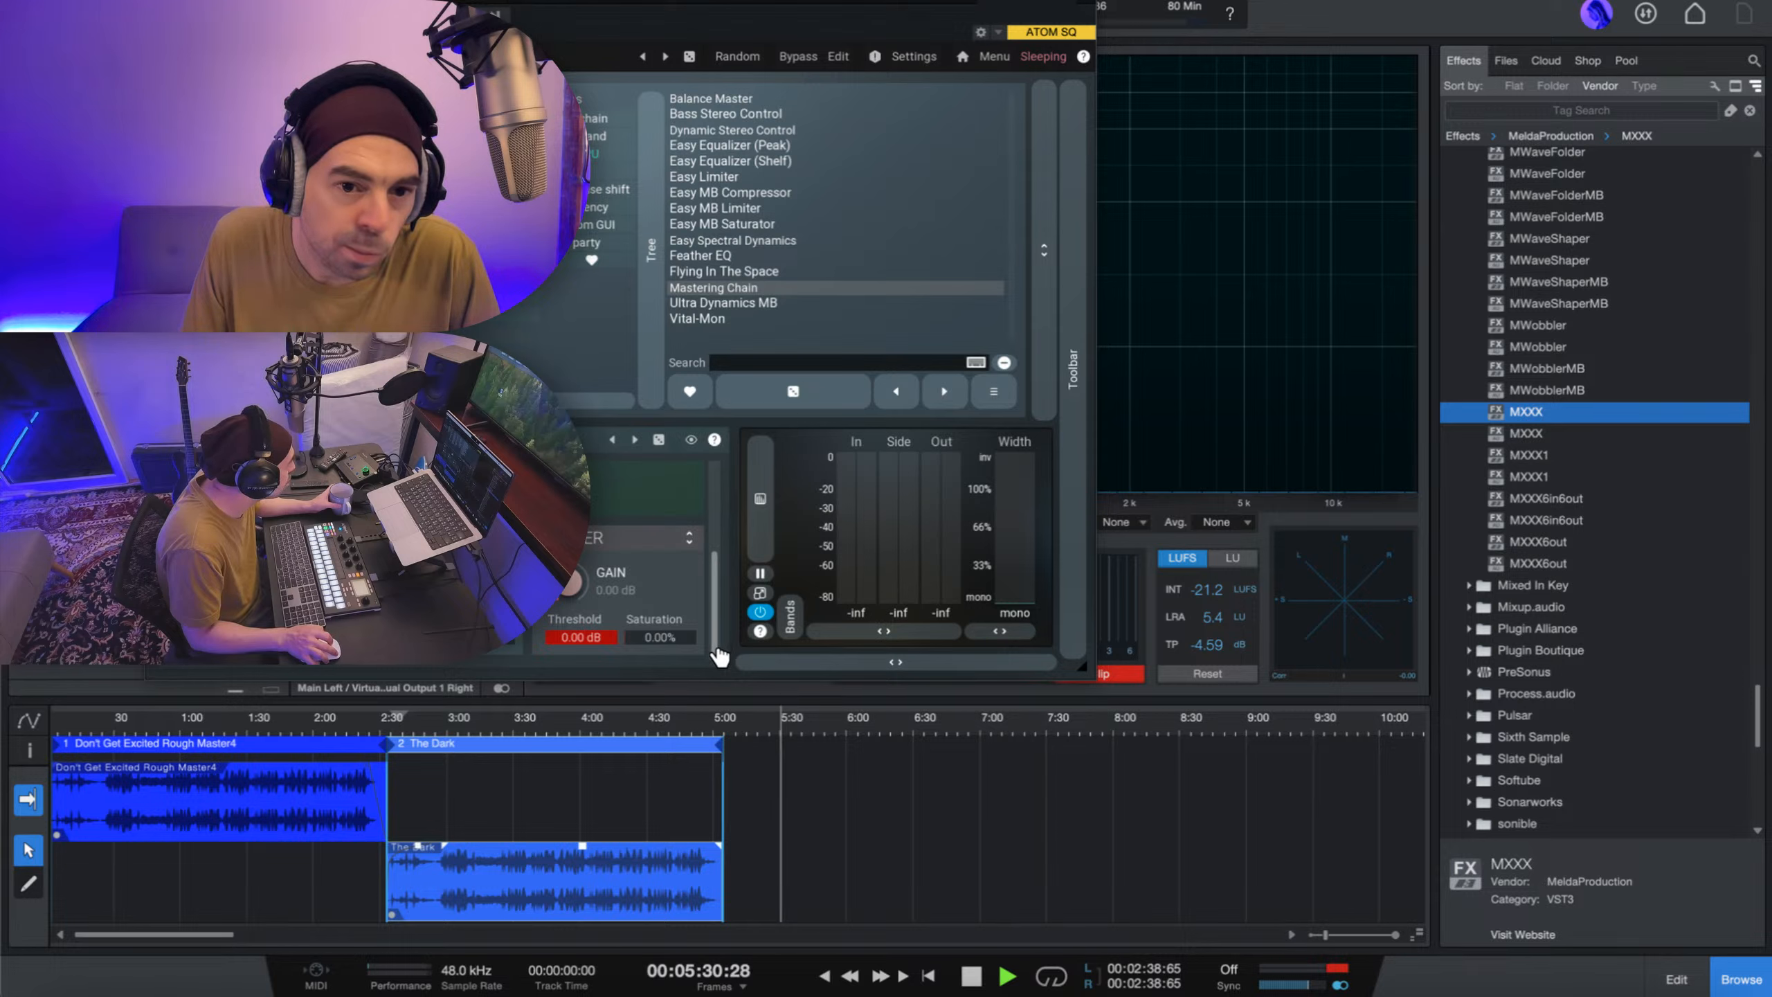
pyautogui.moveTo(718, 651); pyautogui.dragTo(731, 522)
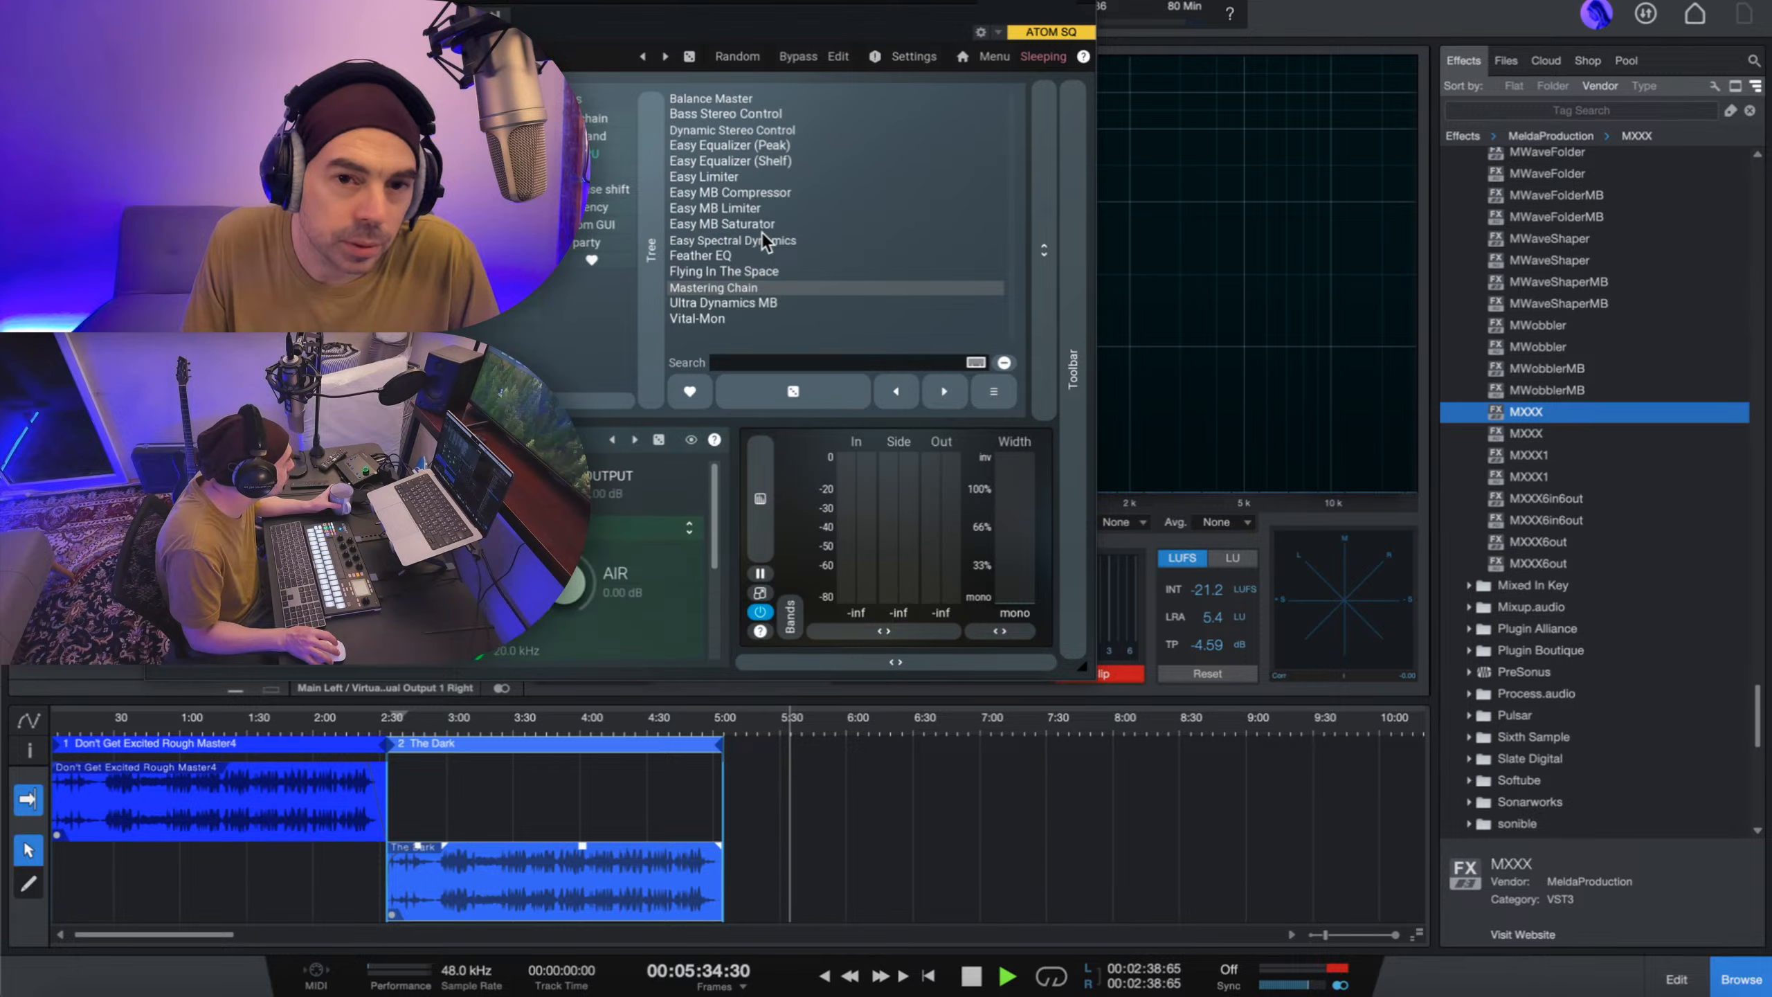
# - Load Easy MB Compressor in the second MXXX and listen to The Dark from about 3:11 and again from about 3:38
pyautogui.click(764, 193)
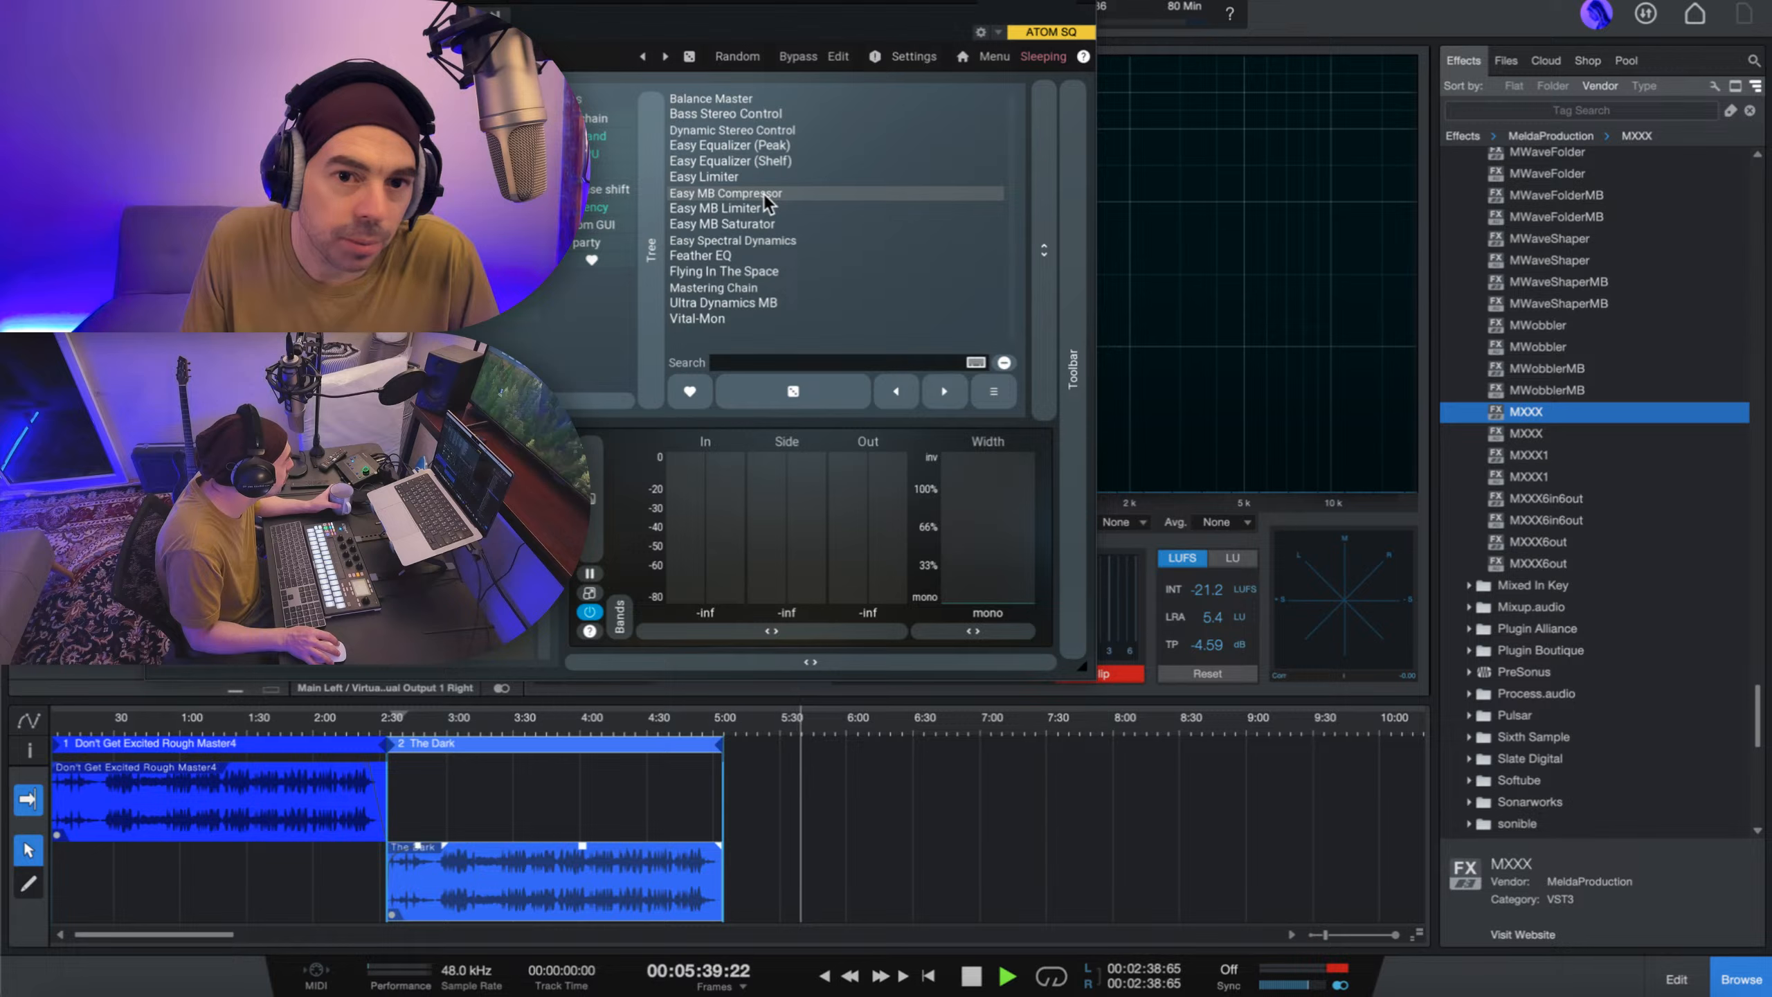
pyautogui.click(473, 727)
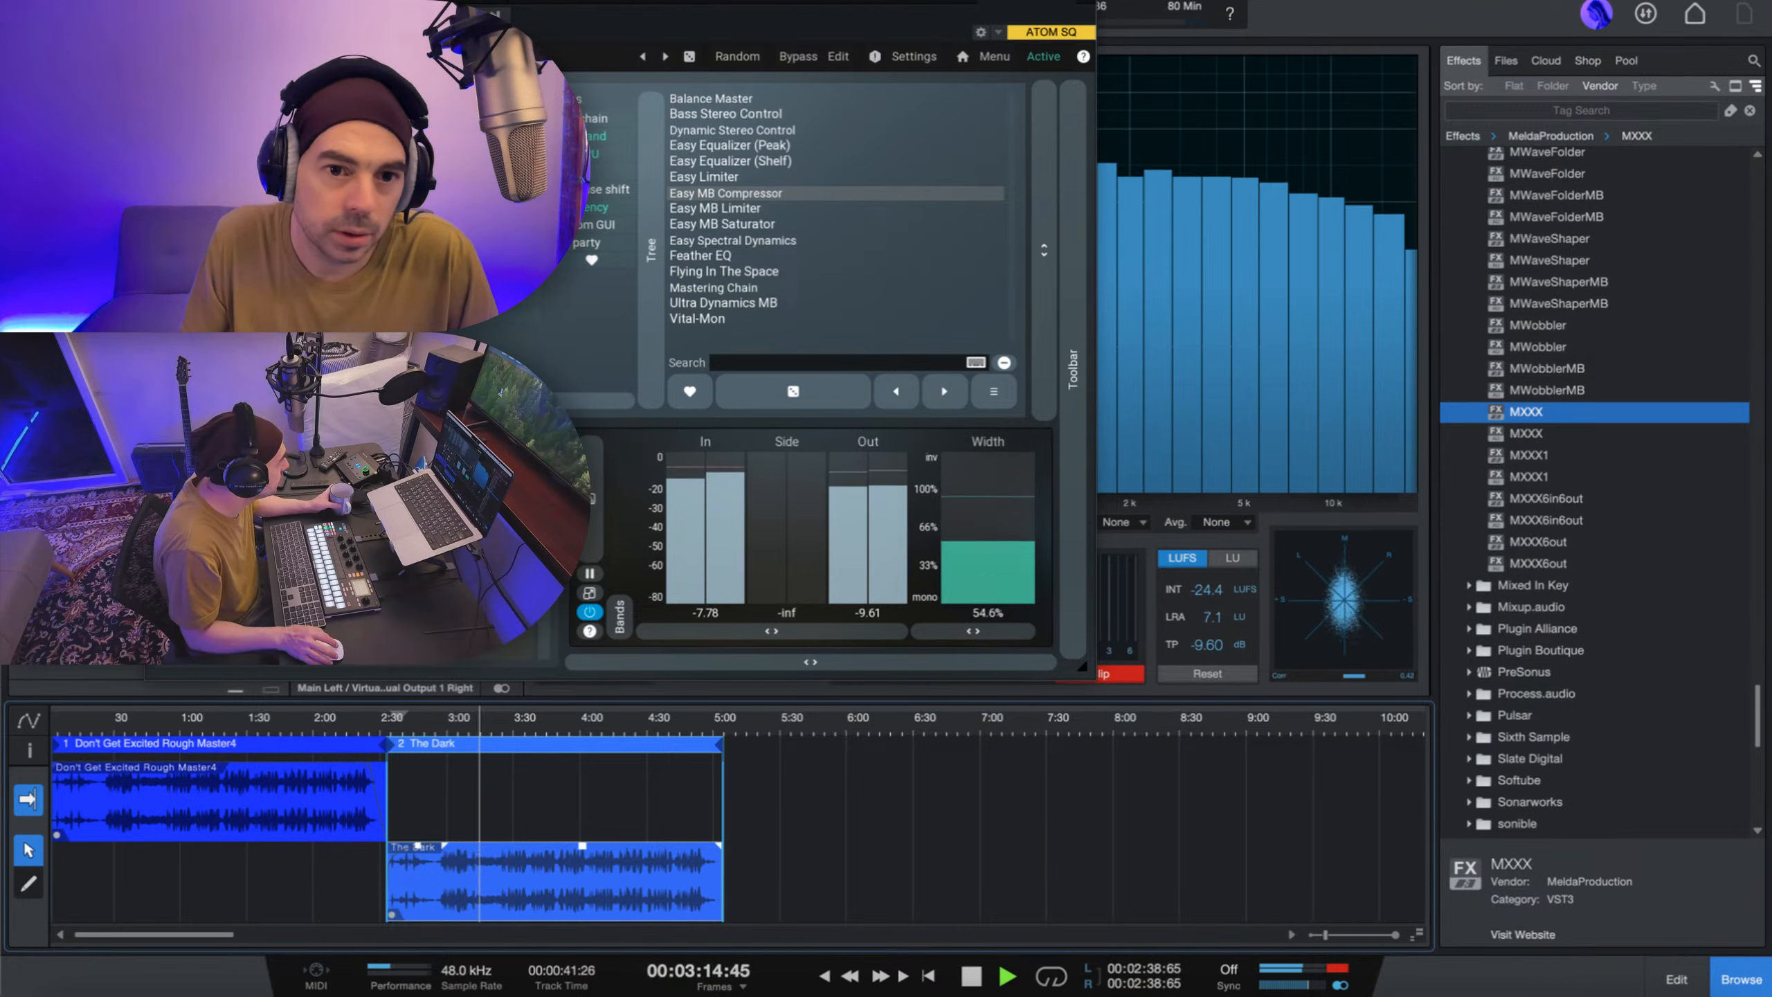
pyautogui.click(531, 726)
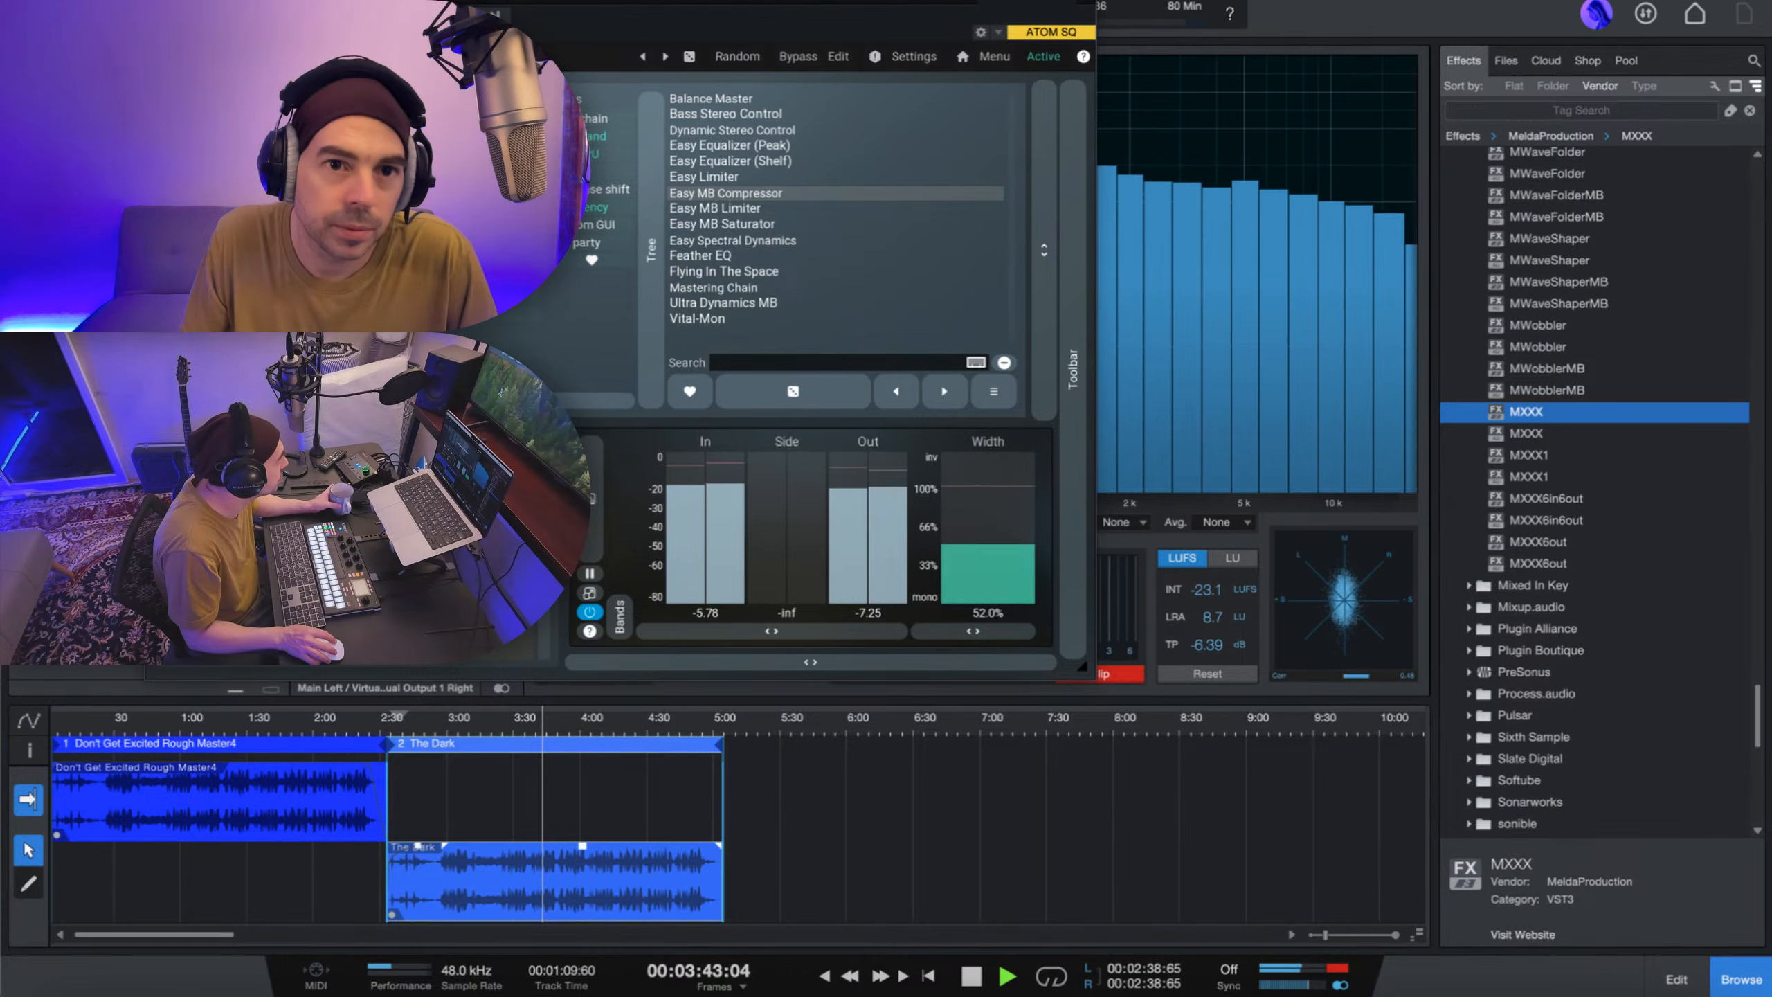
# - Move the second MXXX ahead of the first MXXX in The Dark's effect chain, right after TBTECH Kirchhoff-EQ
pyautogui.moveTo(443, 1); pyautogui.dragTo(1119, 39)
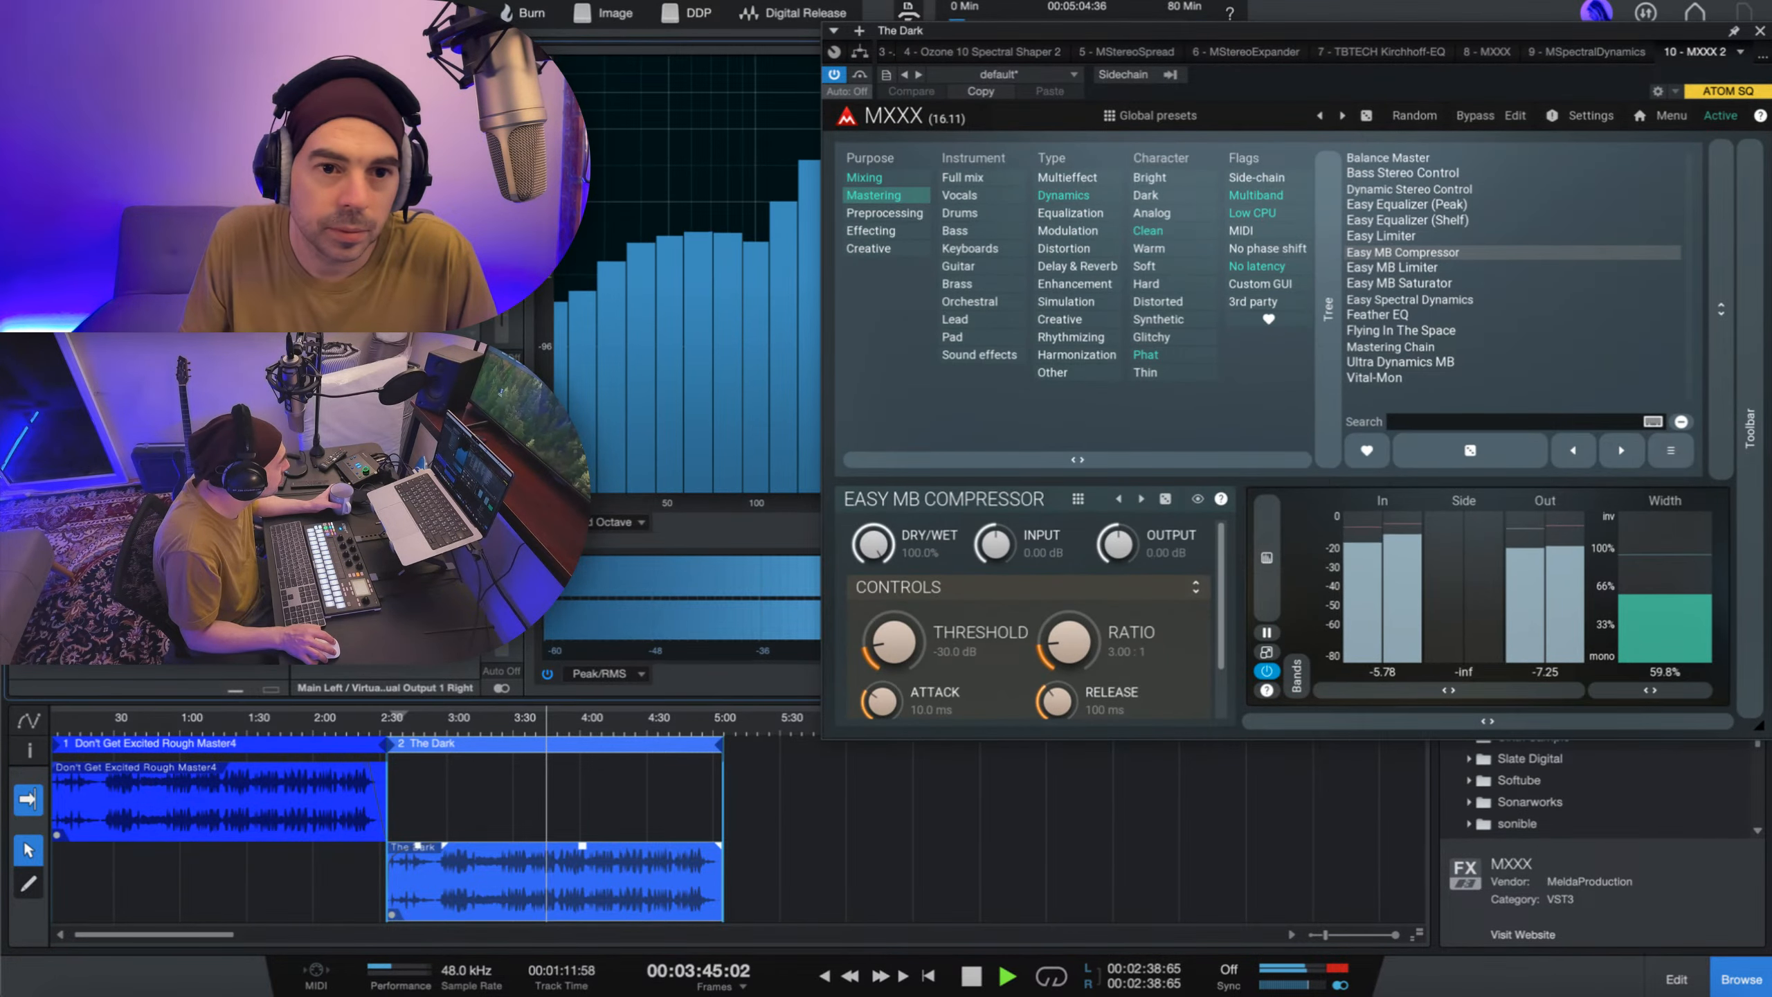
pyautogui.press('Delete')
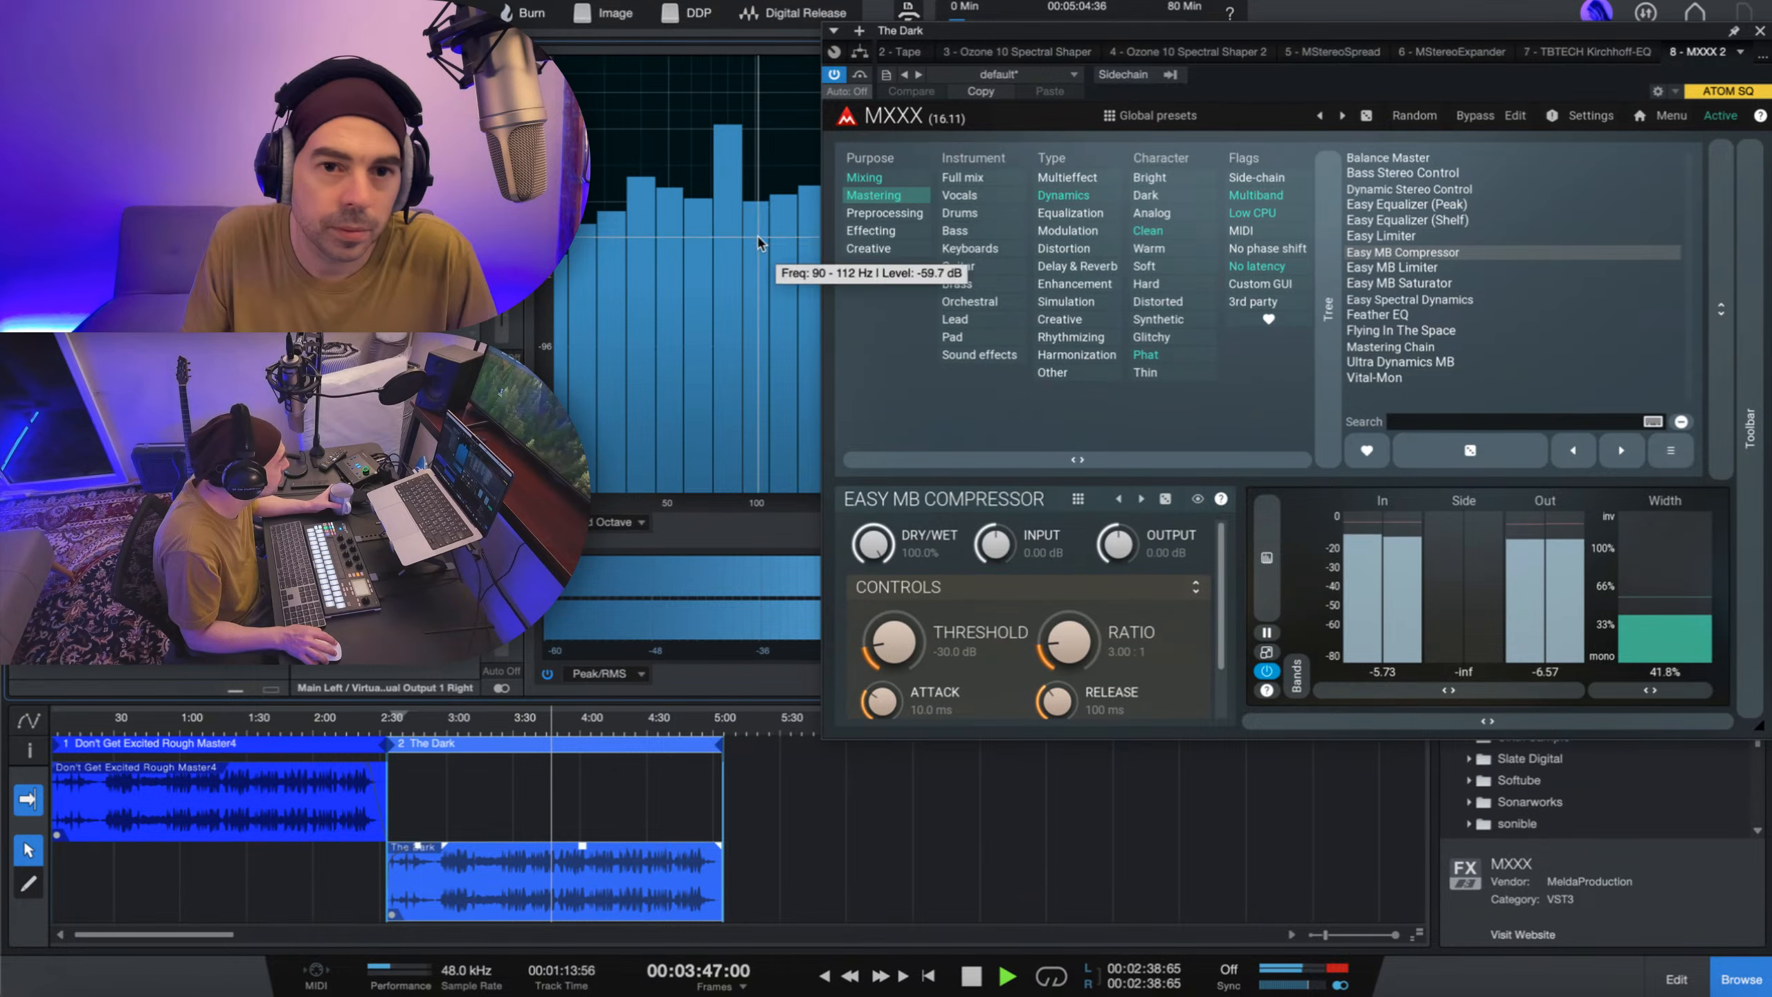
# - Set the Easy MB Compressor threshold to -22.1 dB and its output to -3.07 dB while listening
pyautogui.moveTo(1092, 32); pyautogui.dragTo(631, 49)
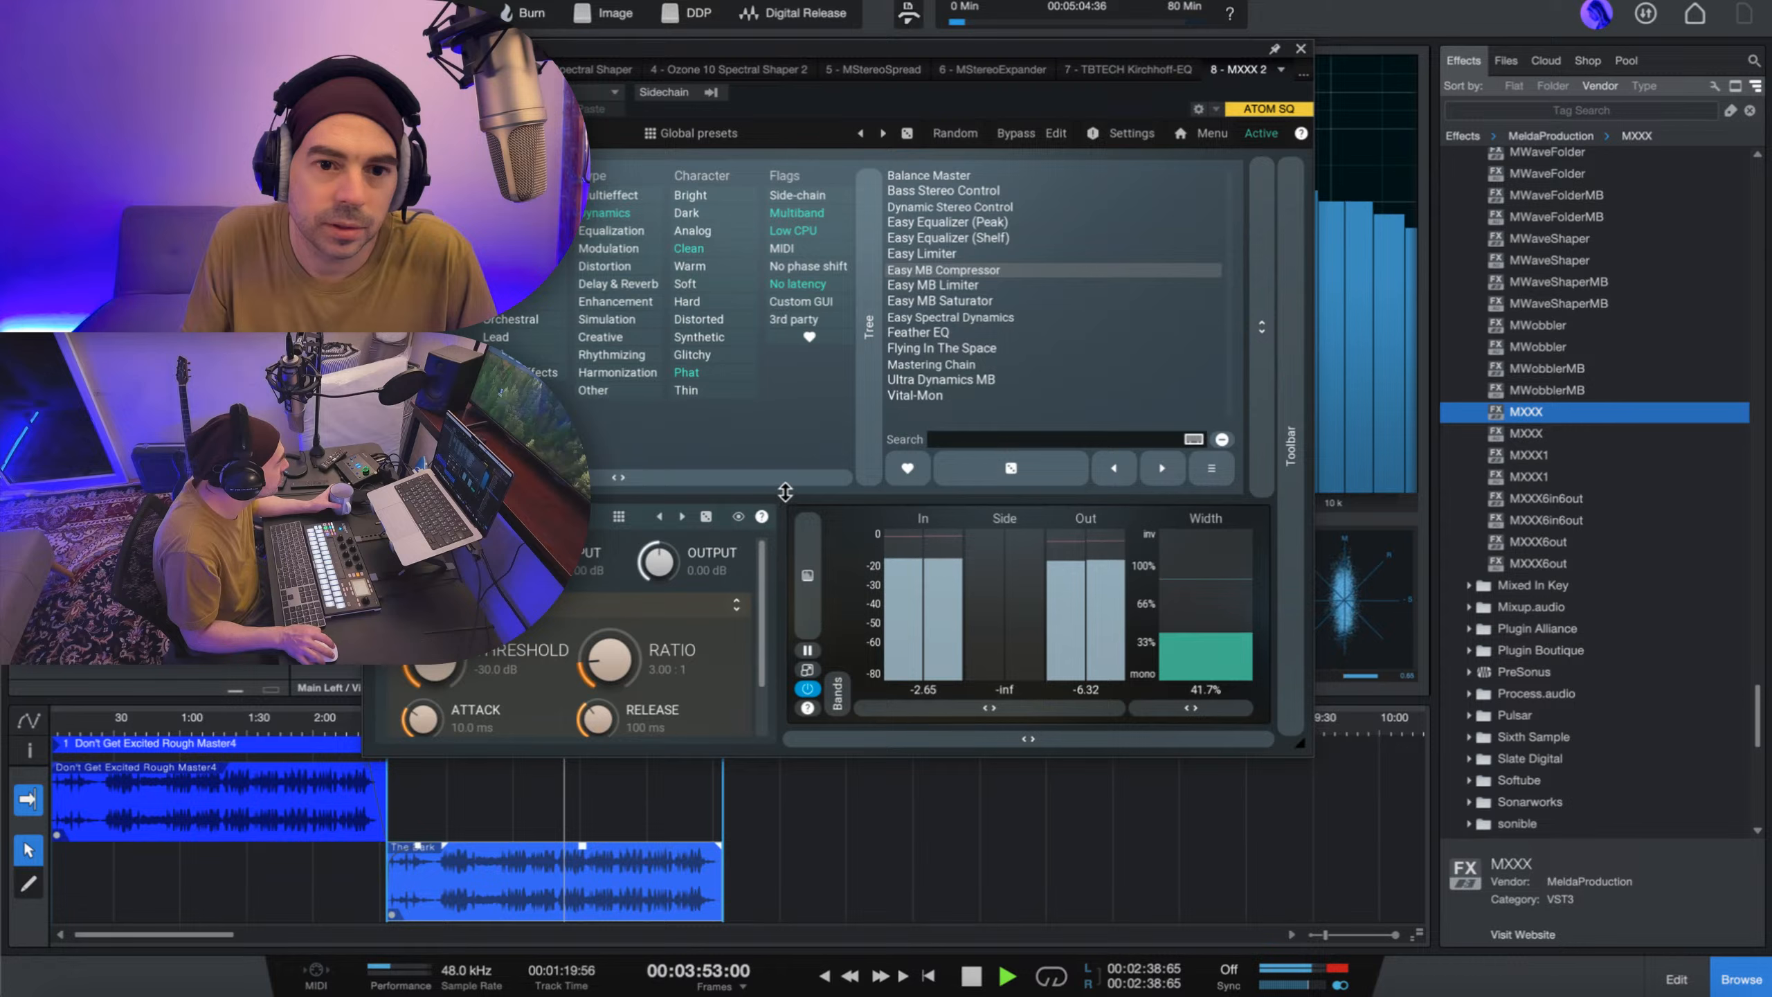
pyautogui.scroll(-2, 759, 591)
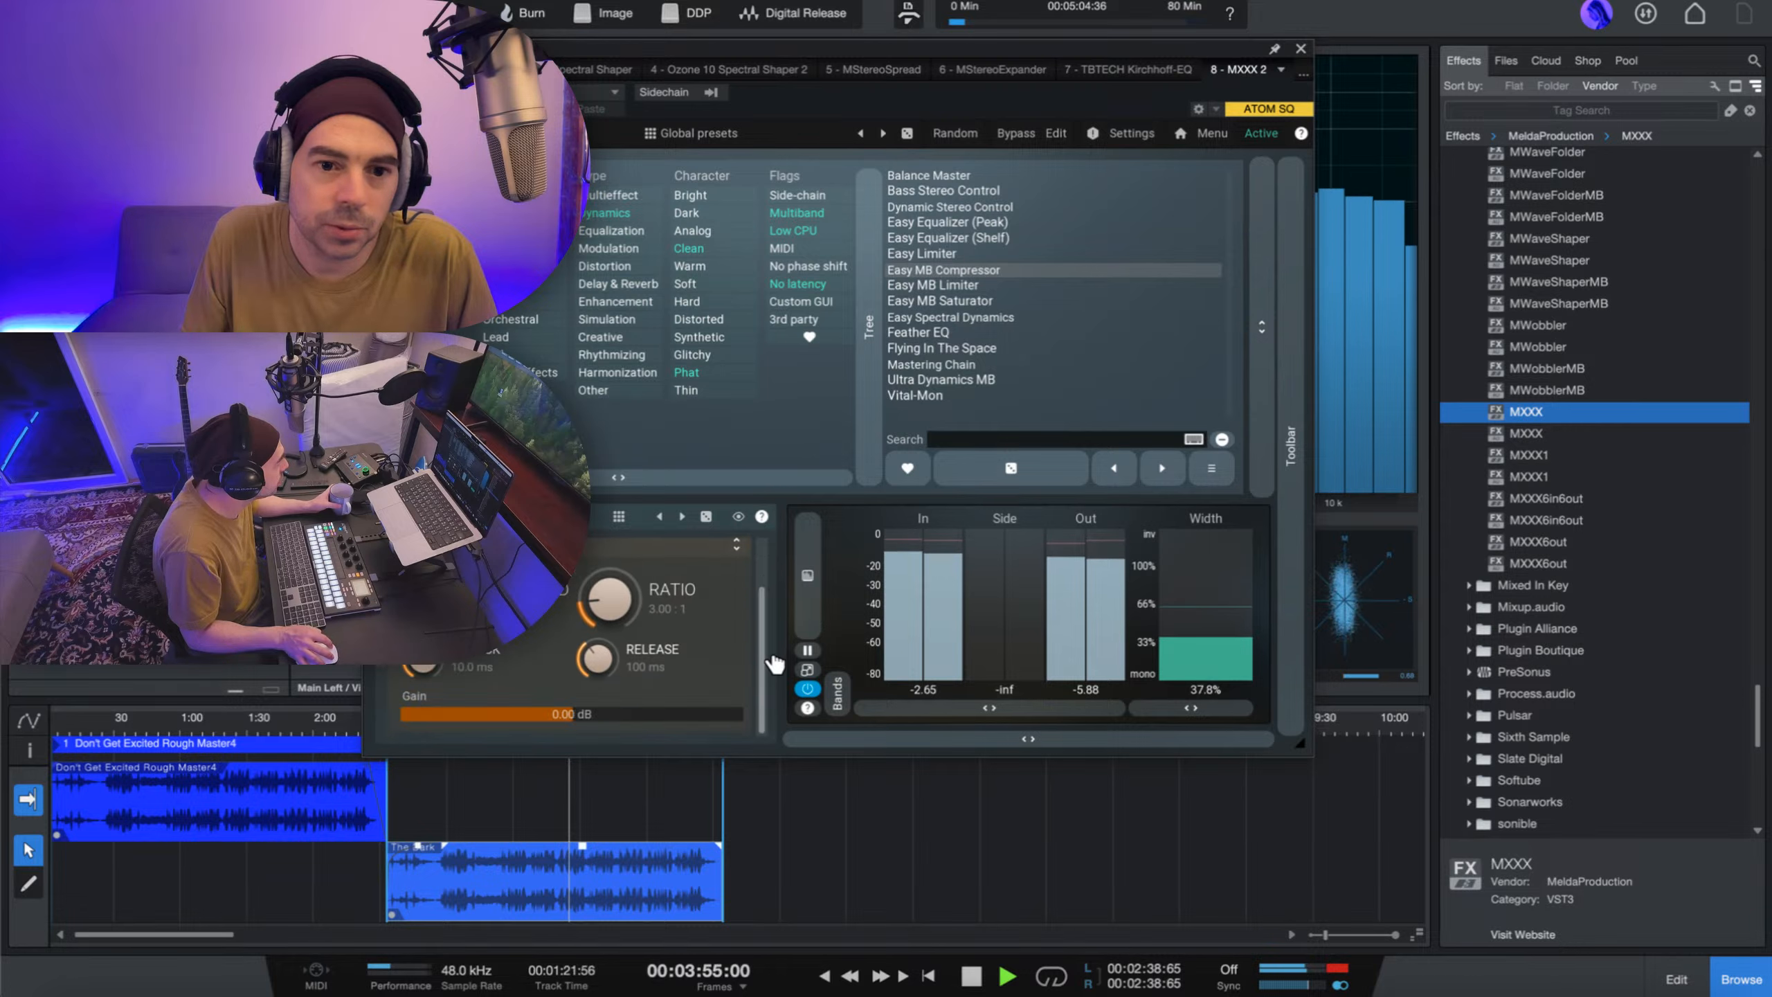
pyautogui.scroll(2, 775, 571)
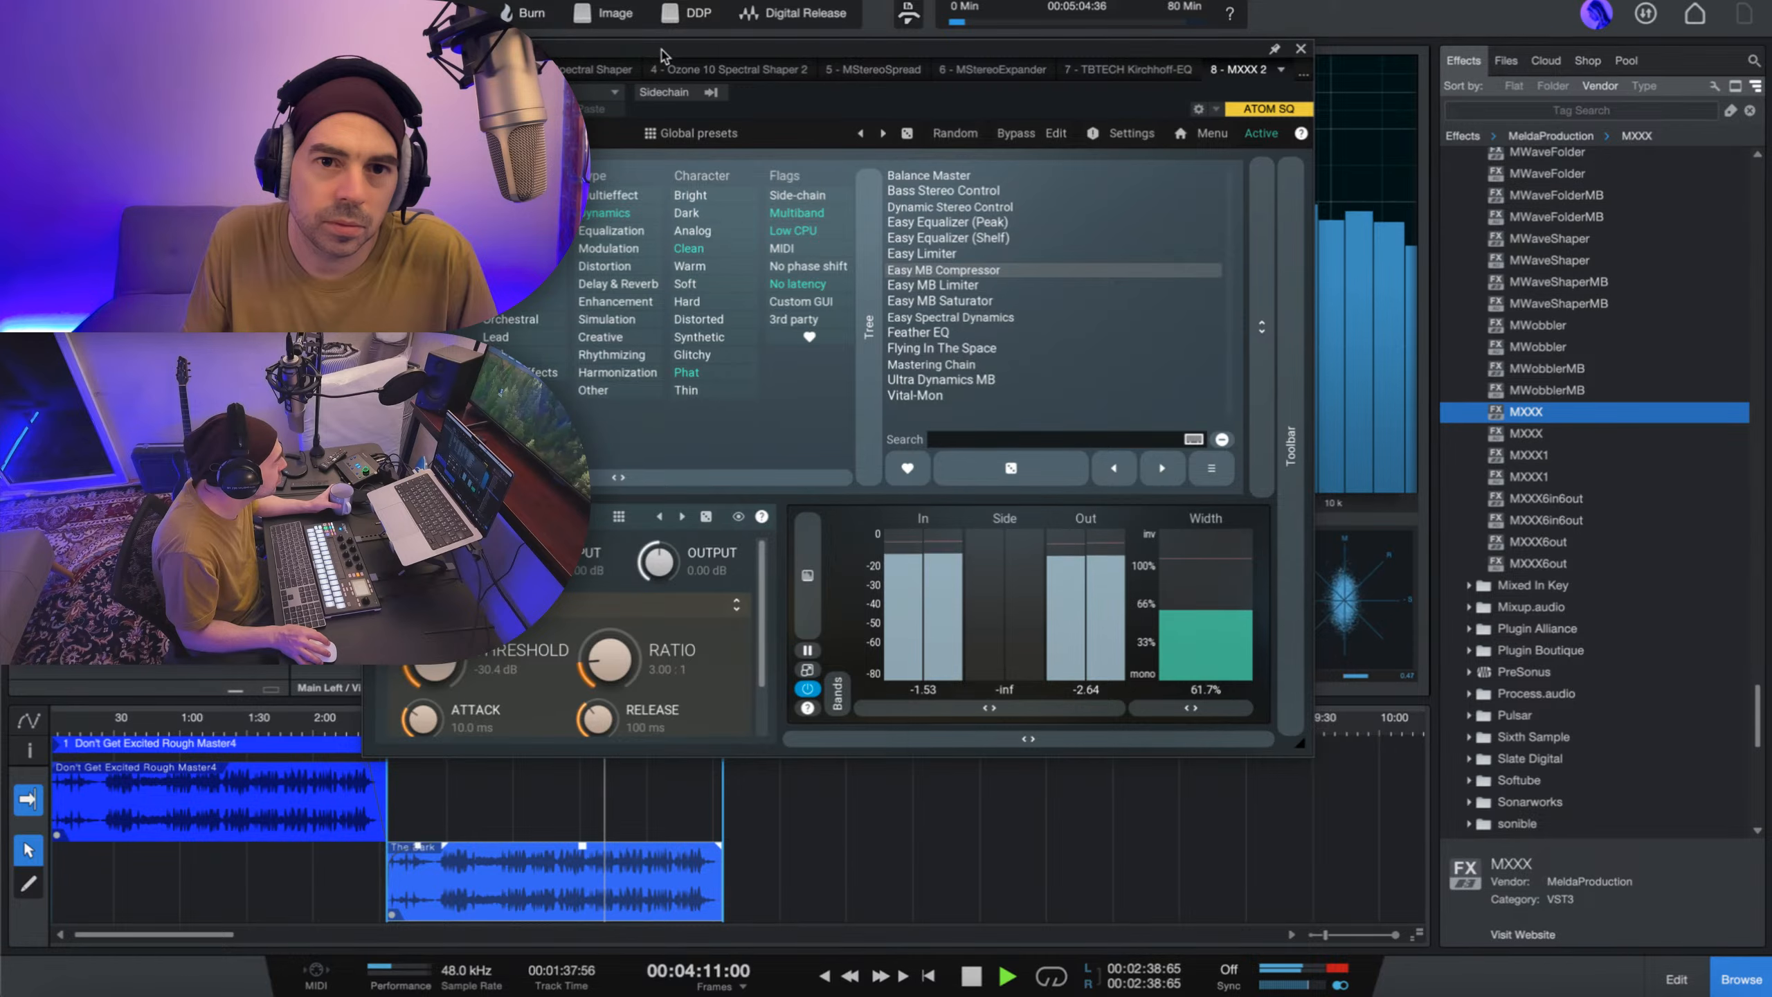
pyautogui.moveTo(662, 56); pyautogui.dragTo(832, 57)
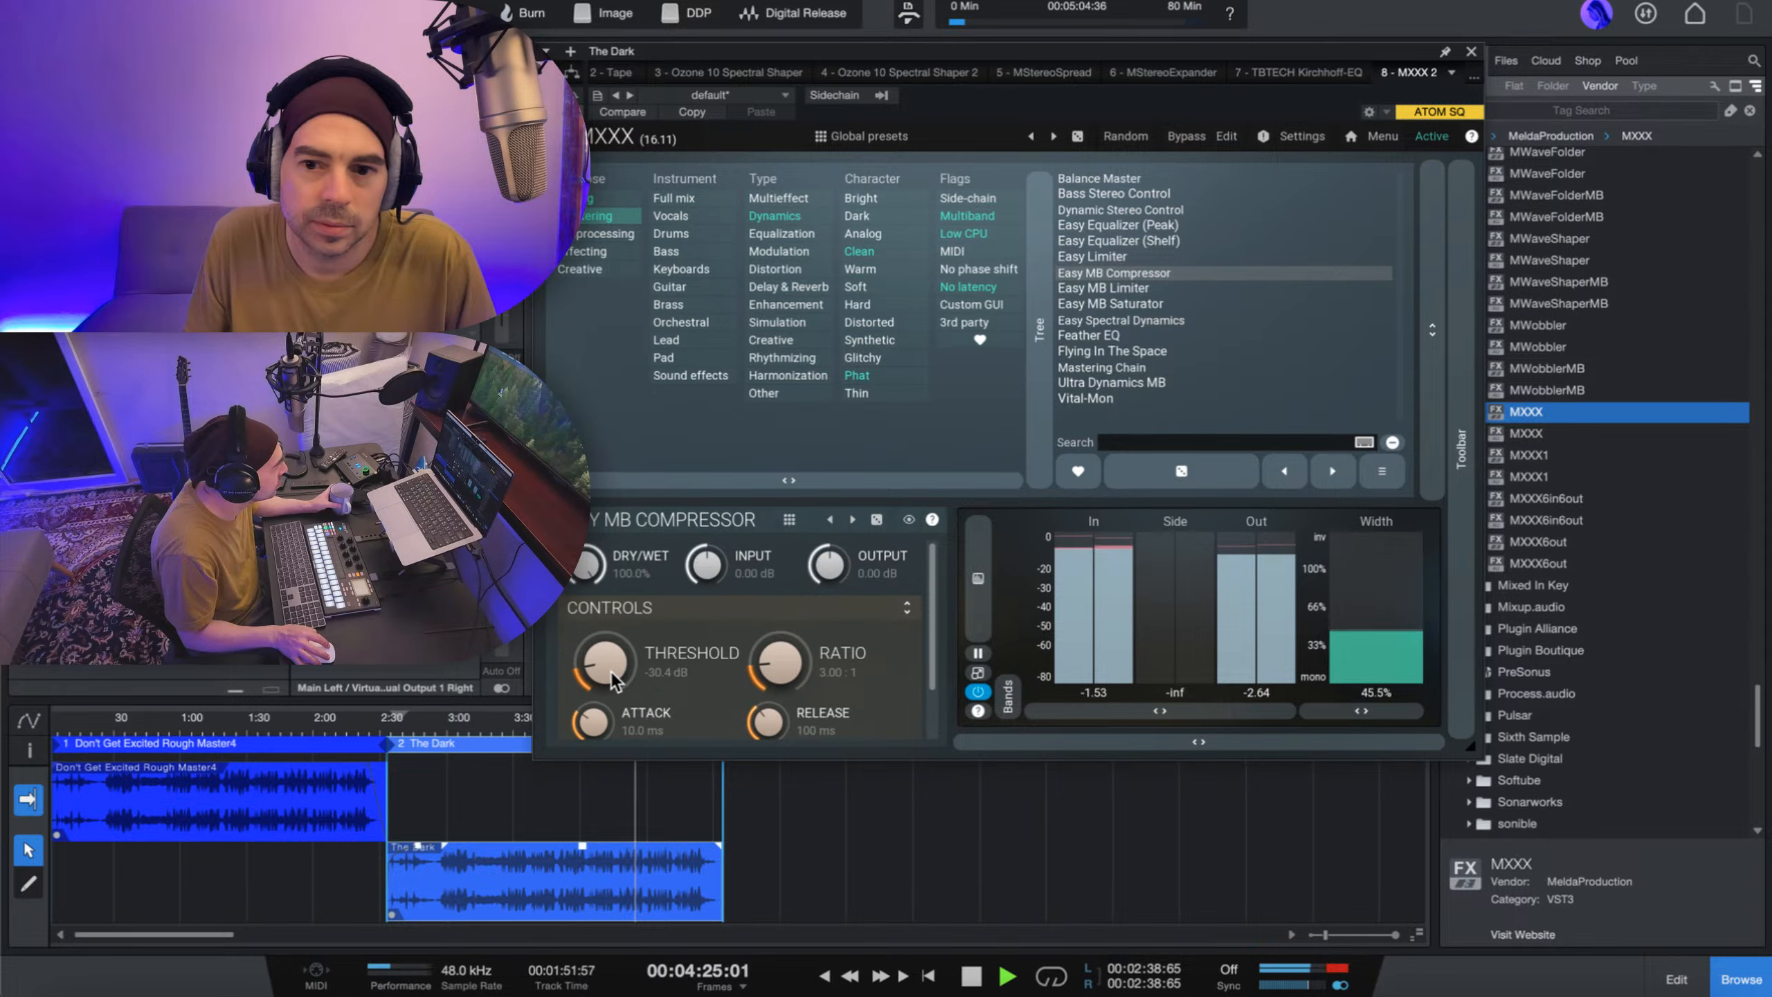
pyautogui.moveTo(612, 672); pyautogui.dragTo(612, 669)
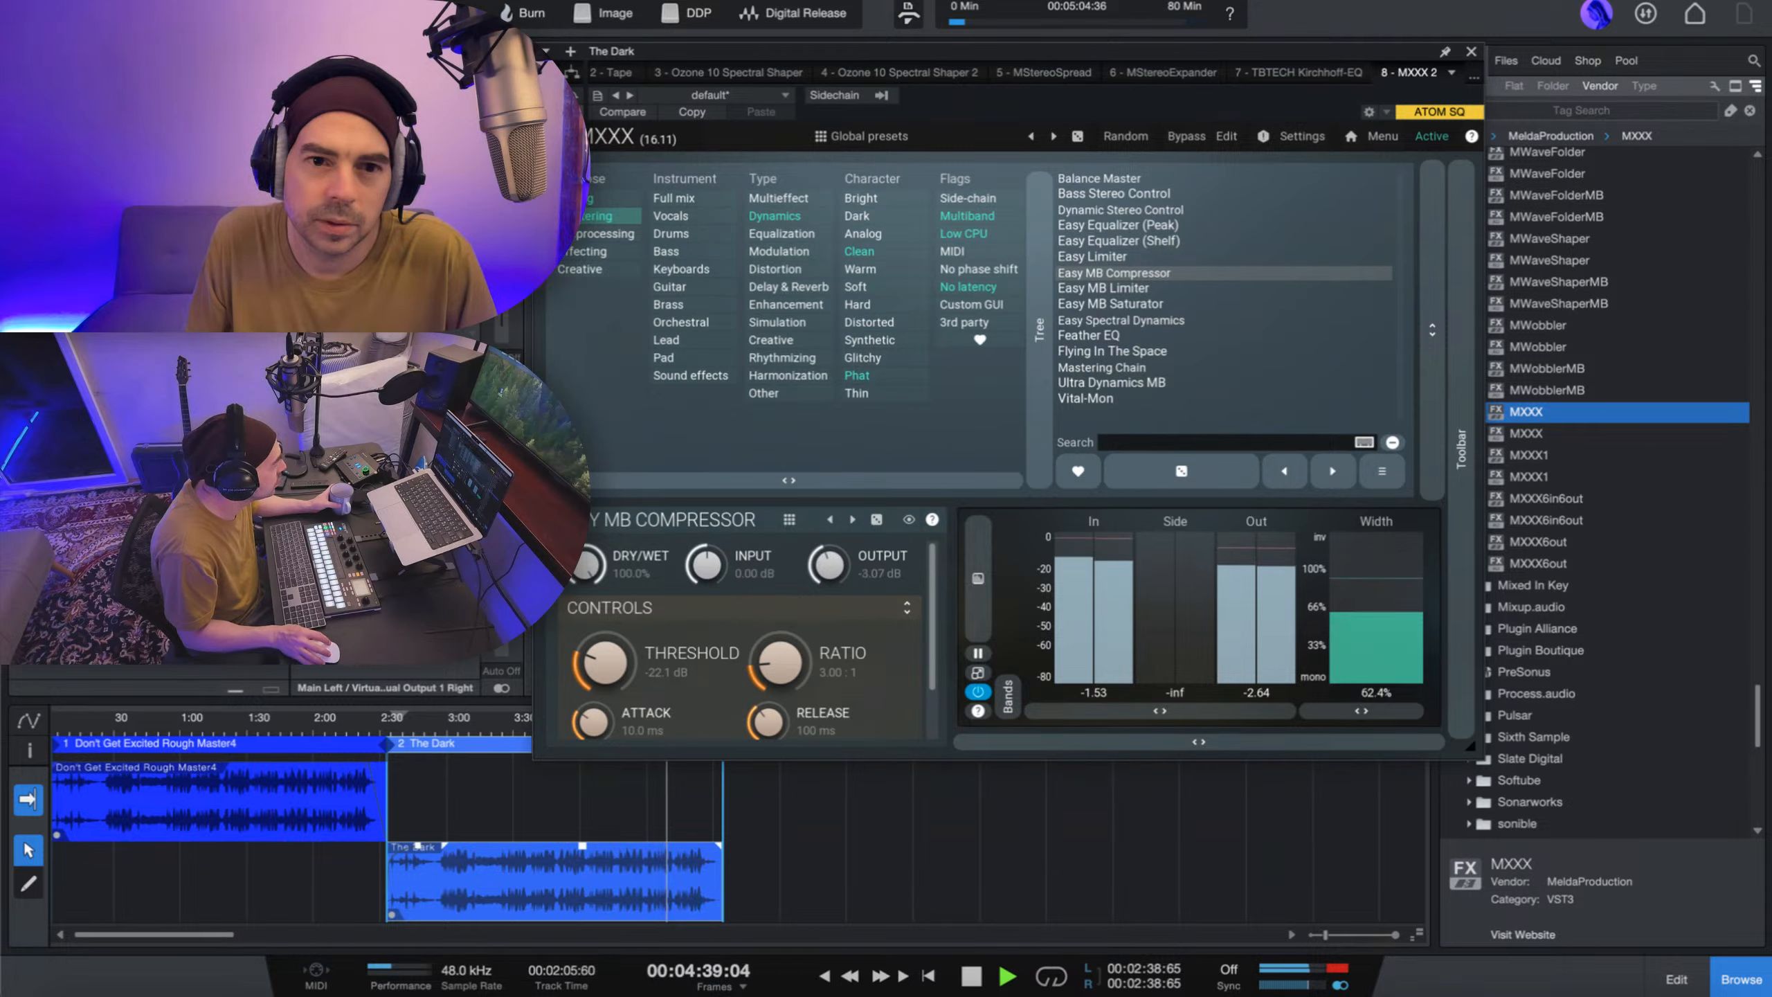
# - Compare The Dark with the second MXXX bypassed and active
pyautogui.press('b')
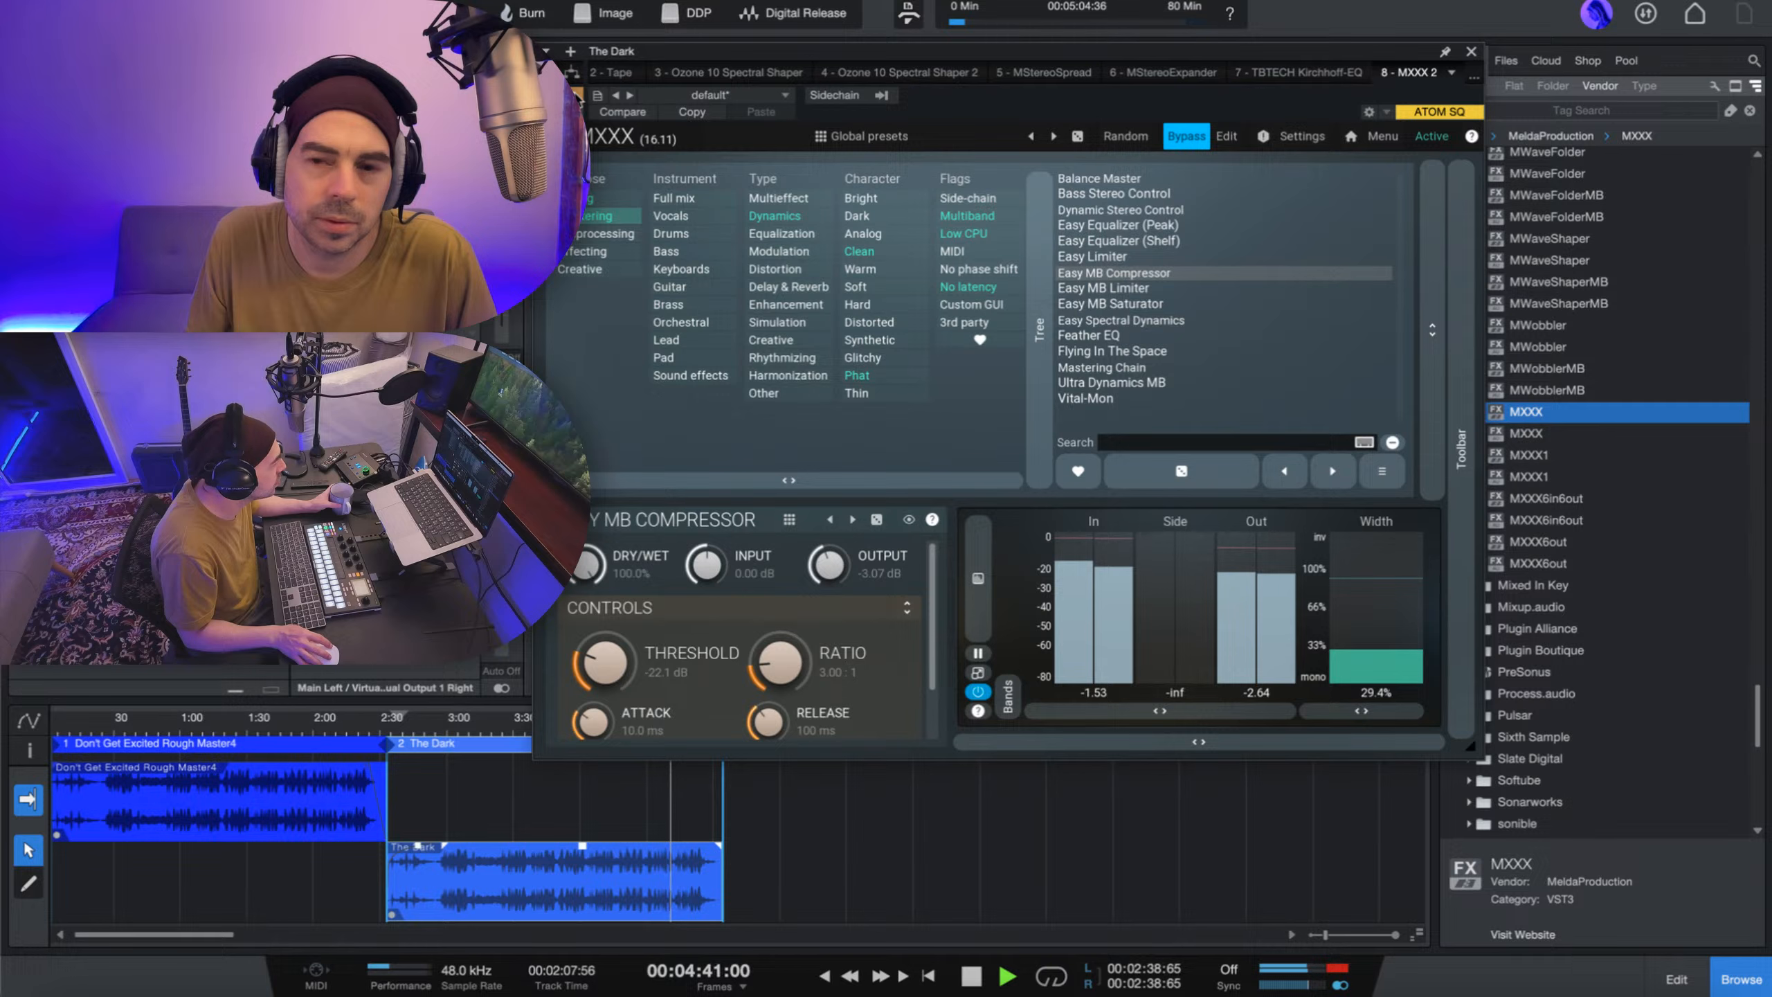
pyautogui.press('b')
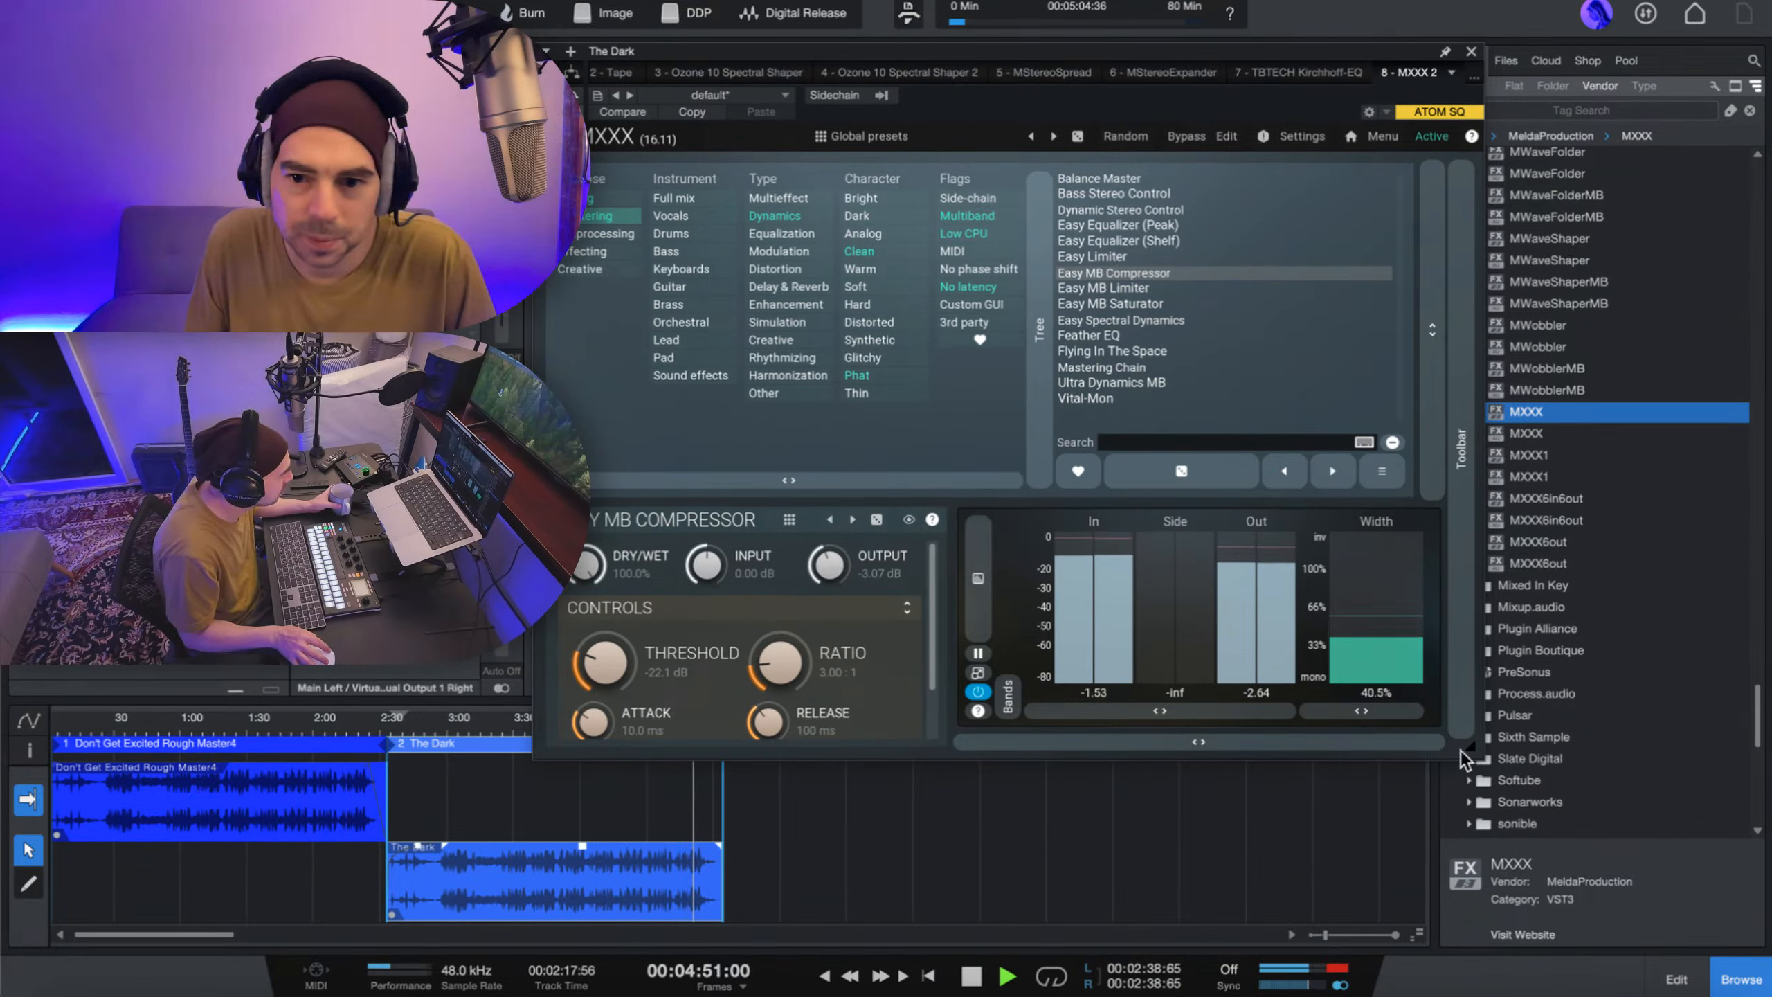
# - Enlarge the second MXXX window, check its device presets and inspect the individual Dynamics modules of Easy MB Compressor in the editing view
pyautogui.moveTo(1468, 756); pyautogui.dragTo(1760, 925)
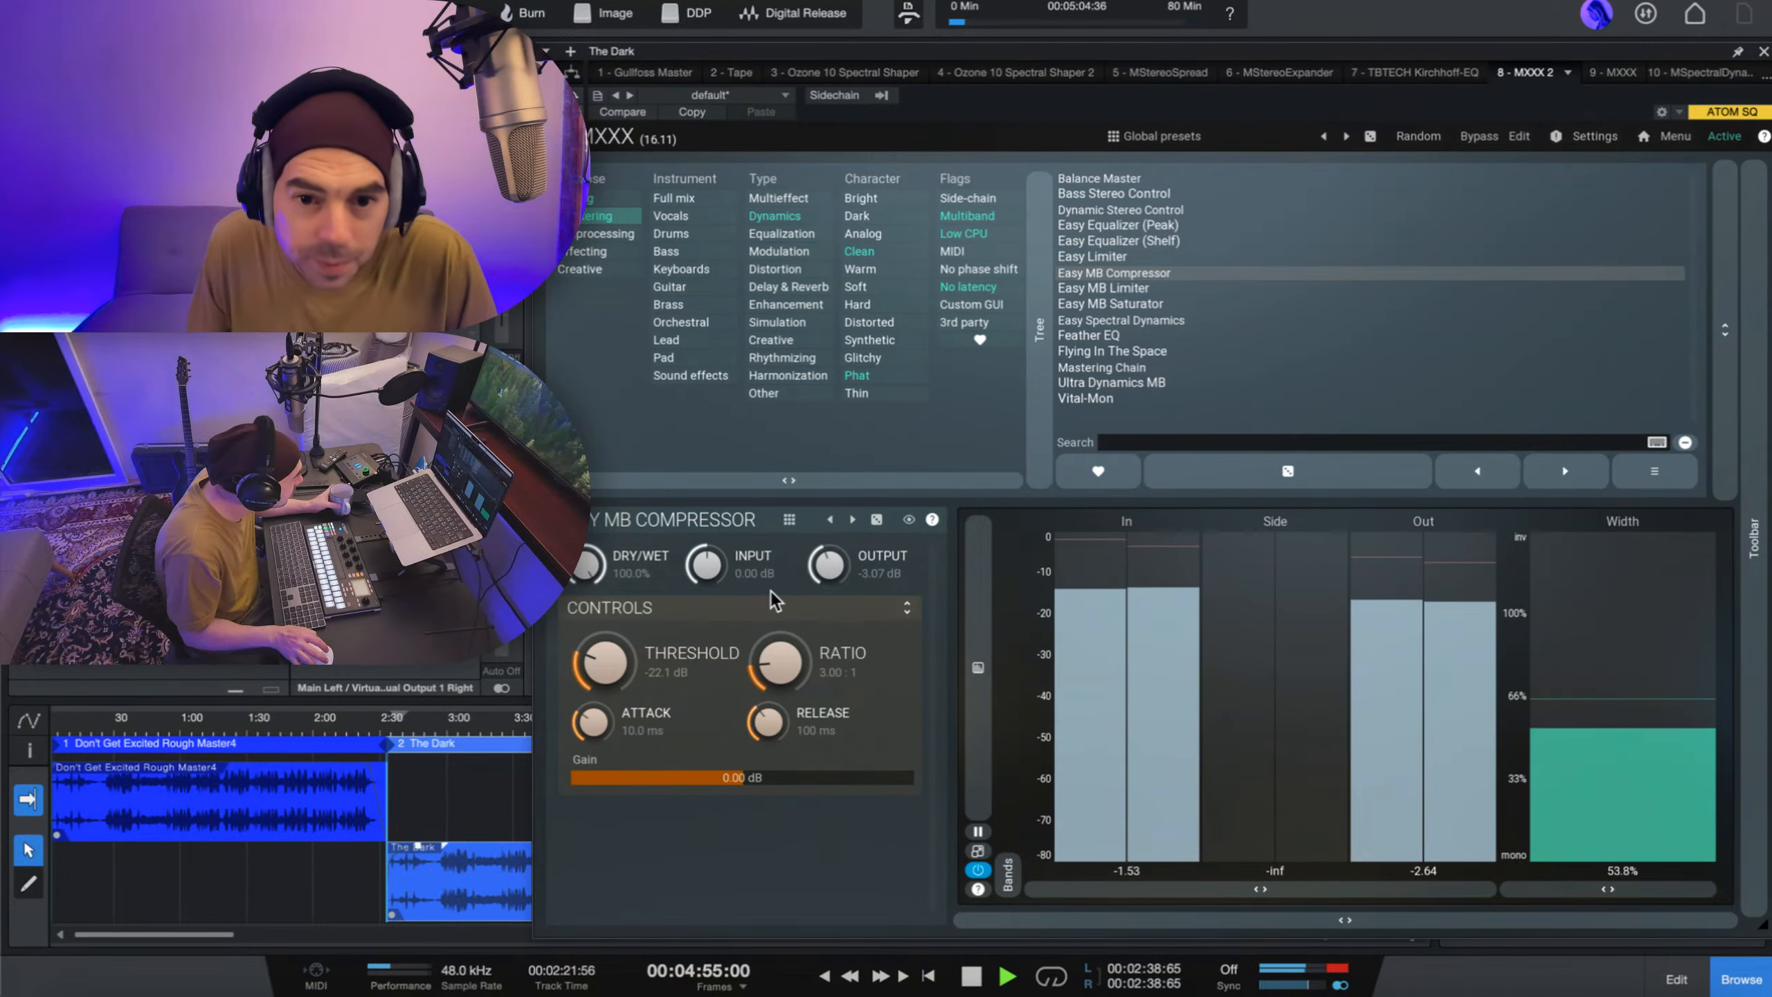
pyautogui.click(791, 518)
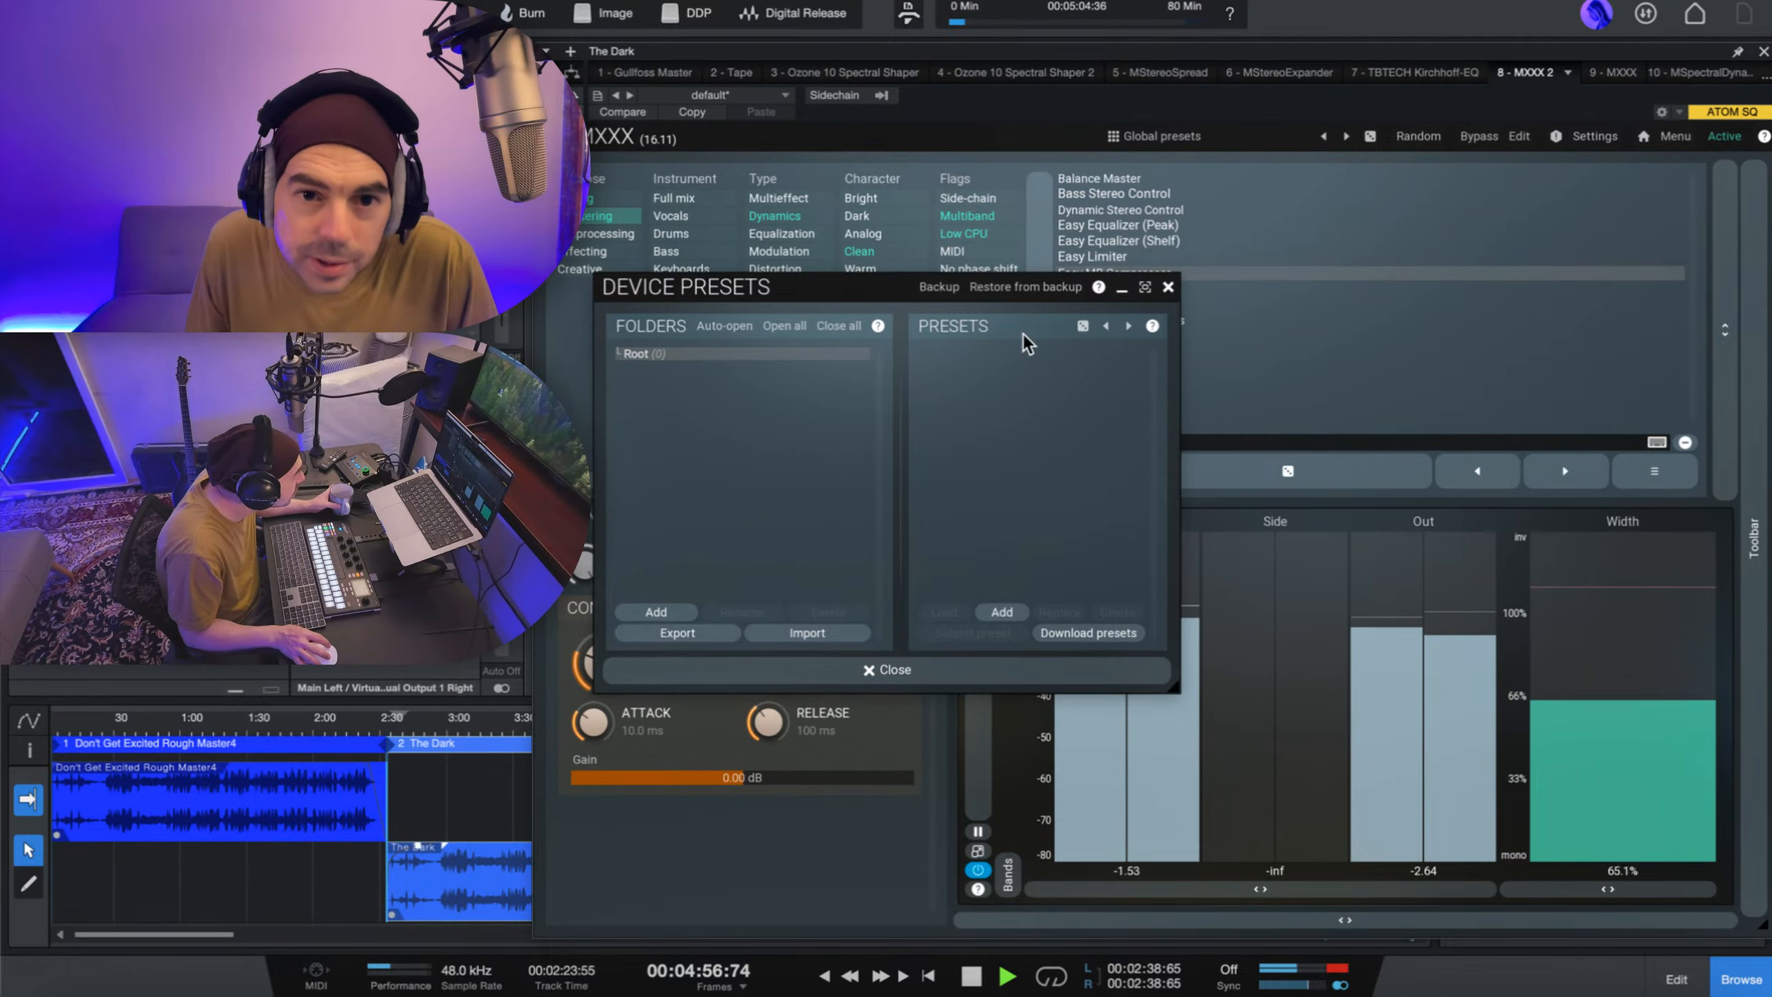
pyautogui.click(1168, 287)
pyautogui.click(1519, 136)
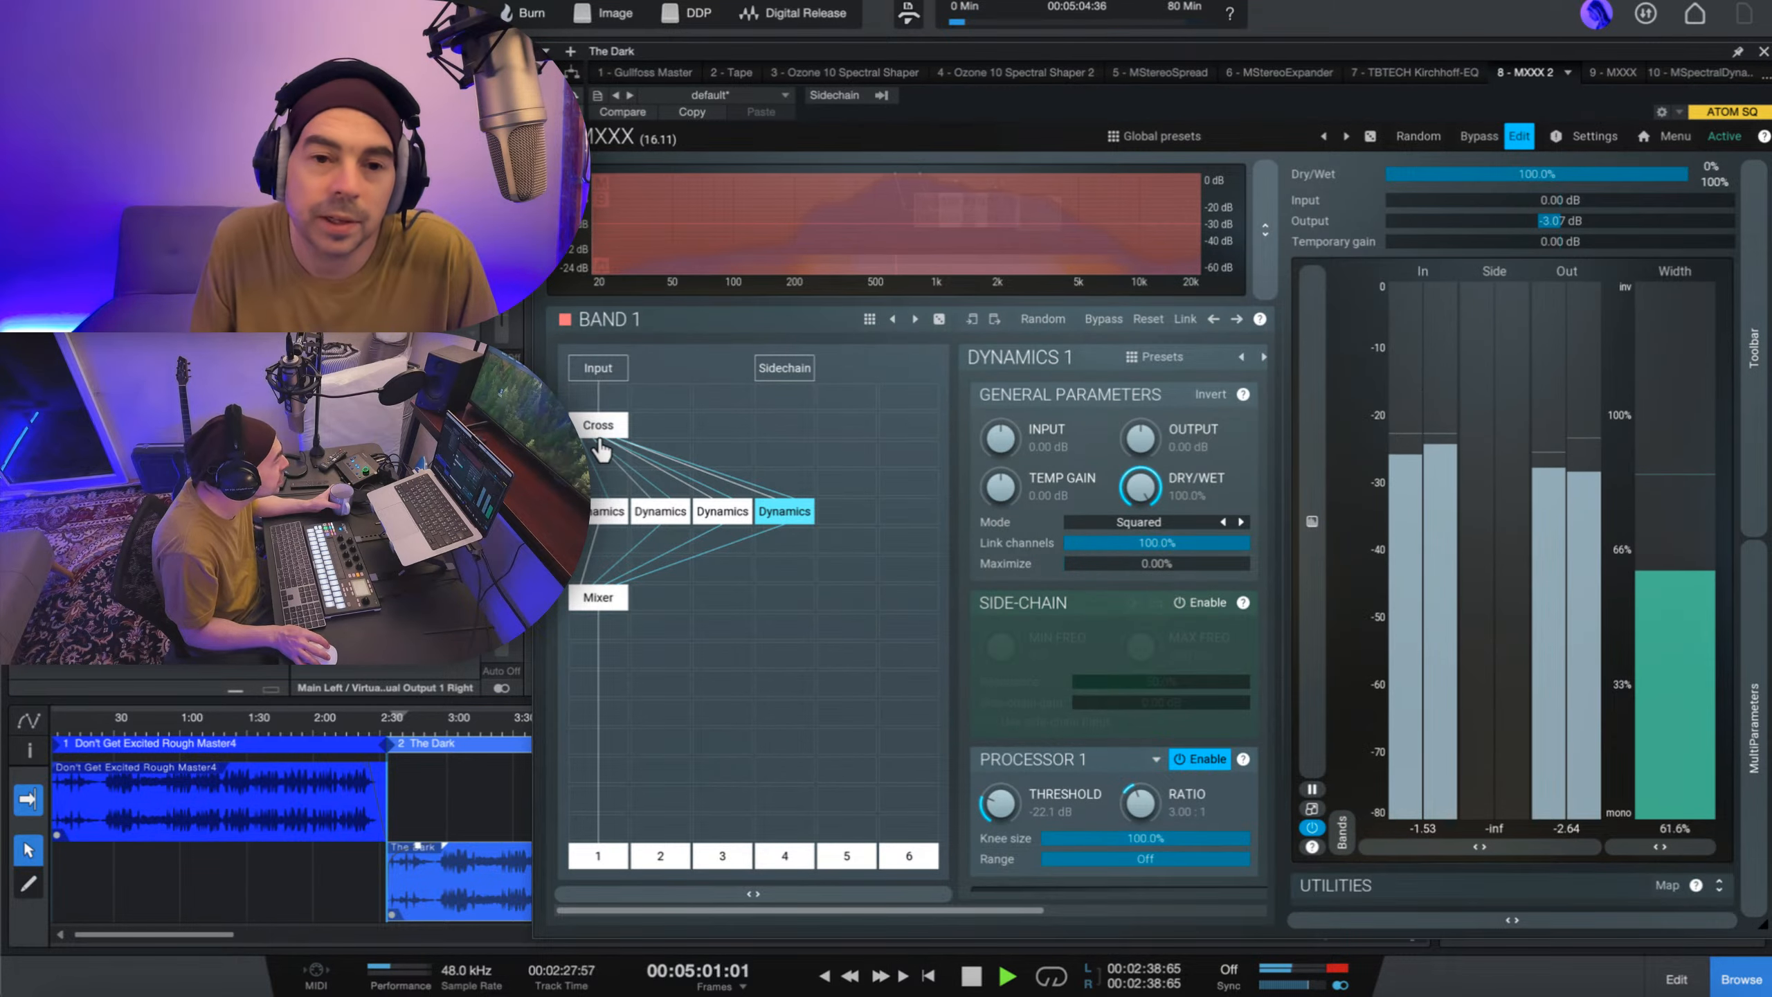
pyautogui.click(608, 513)
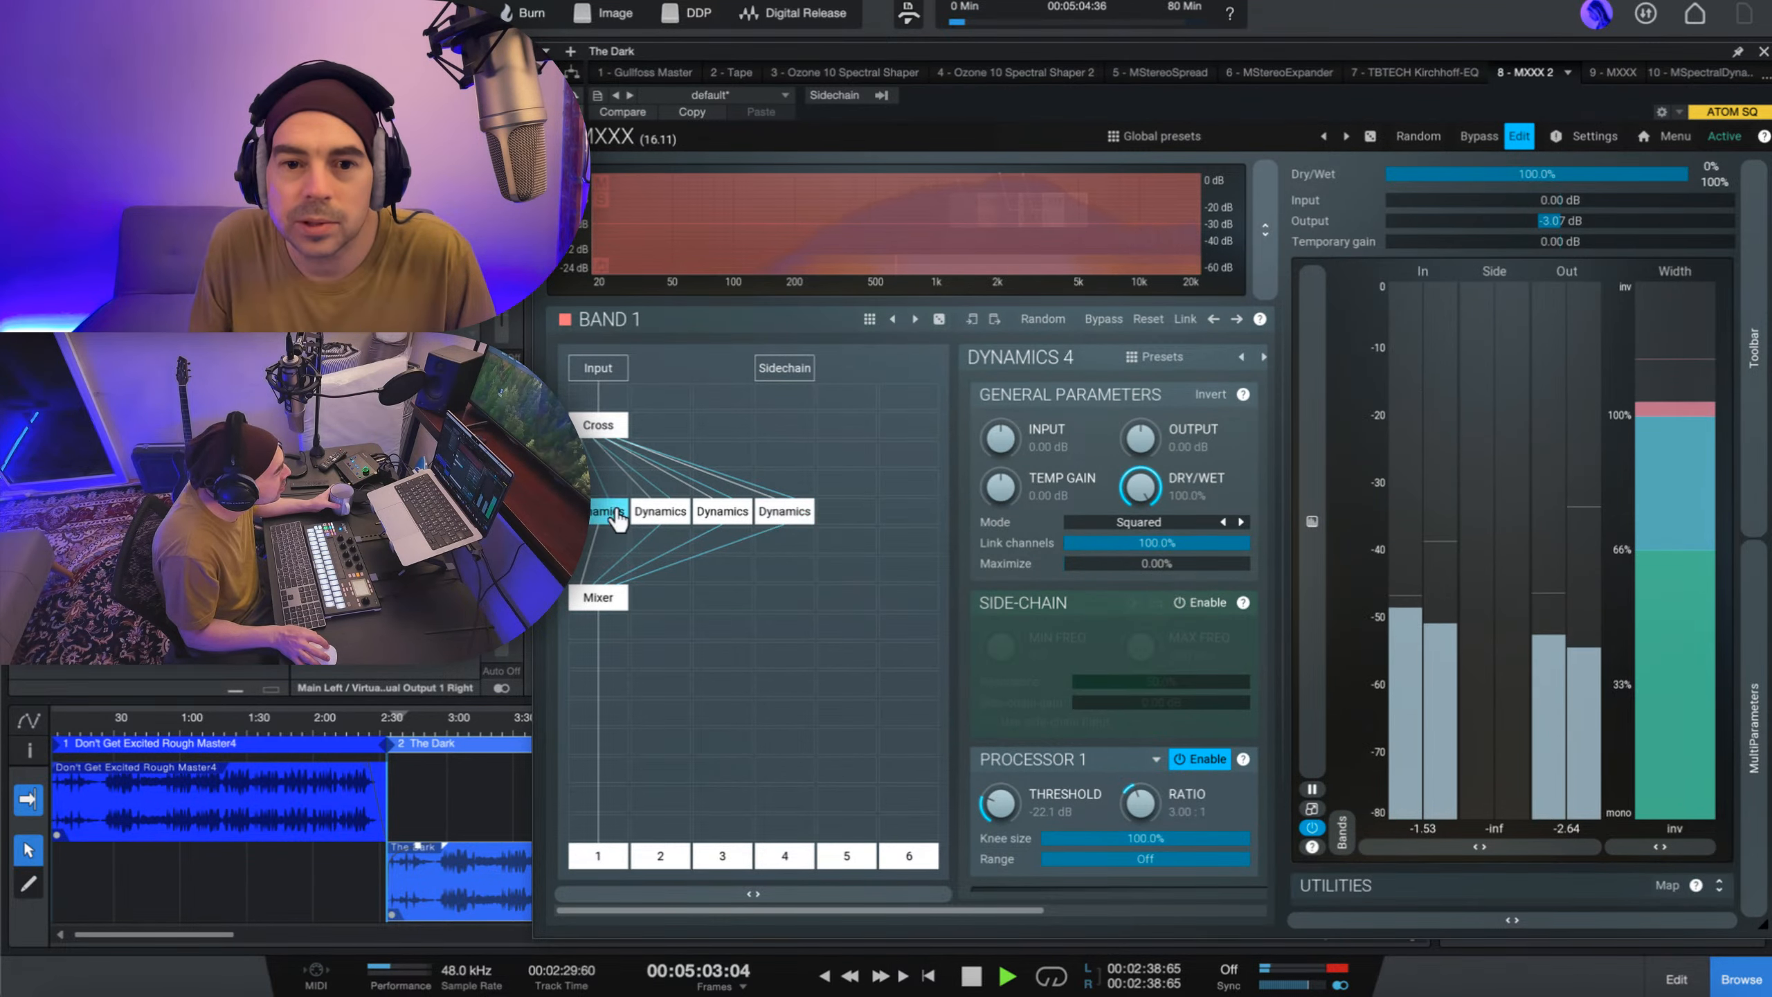
pyautogui.click(660, 513)
pyautogui.click(722, 511)
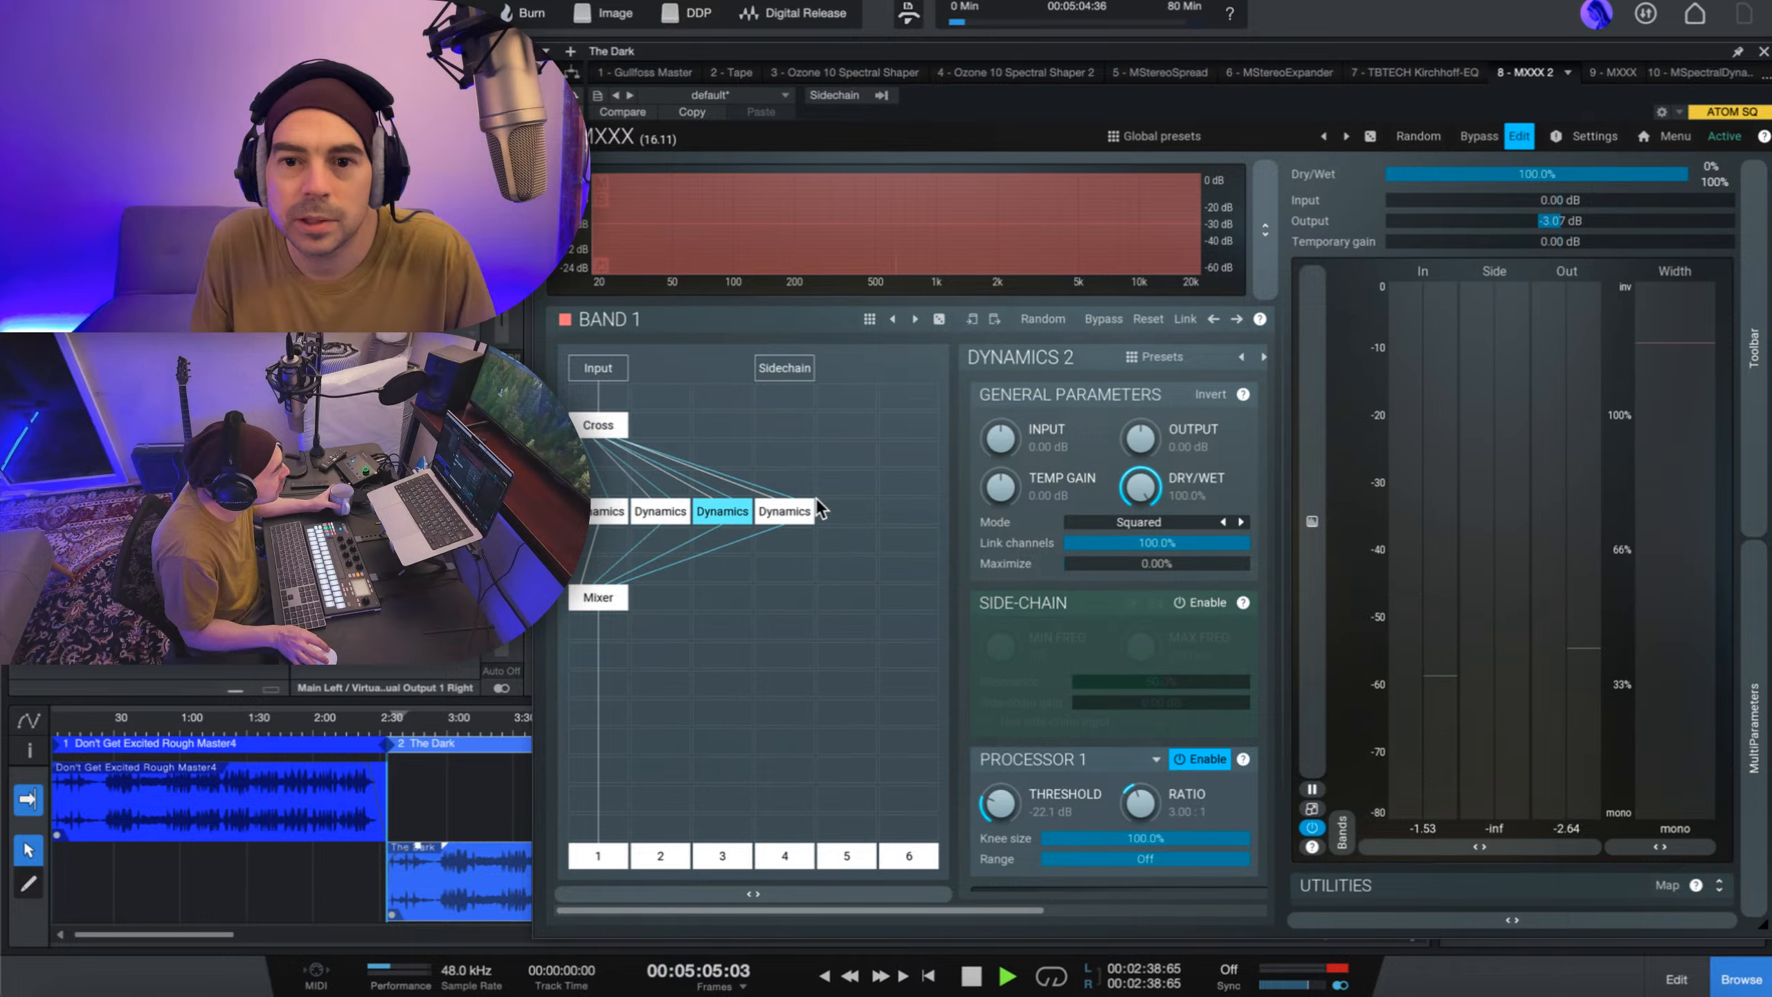
# - Inspect the crossover settings and the outer Dynamics modules of Easy MB Compressor
pyautogui.click(772, 509)
pyautogui.click(616, 513)
pyautogui.click(600, 418)
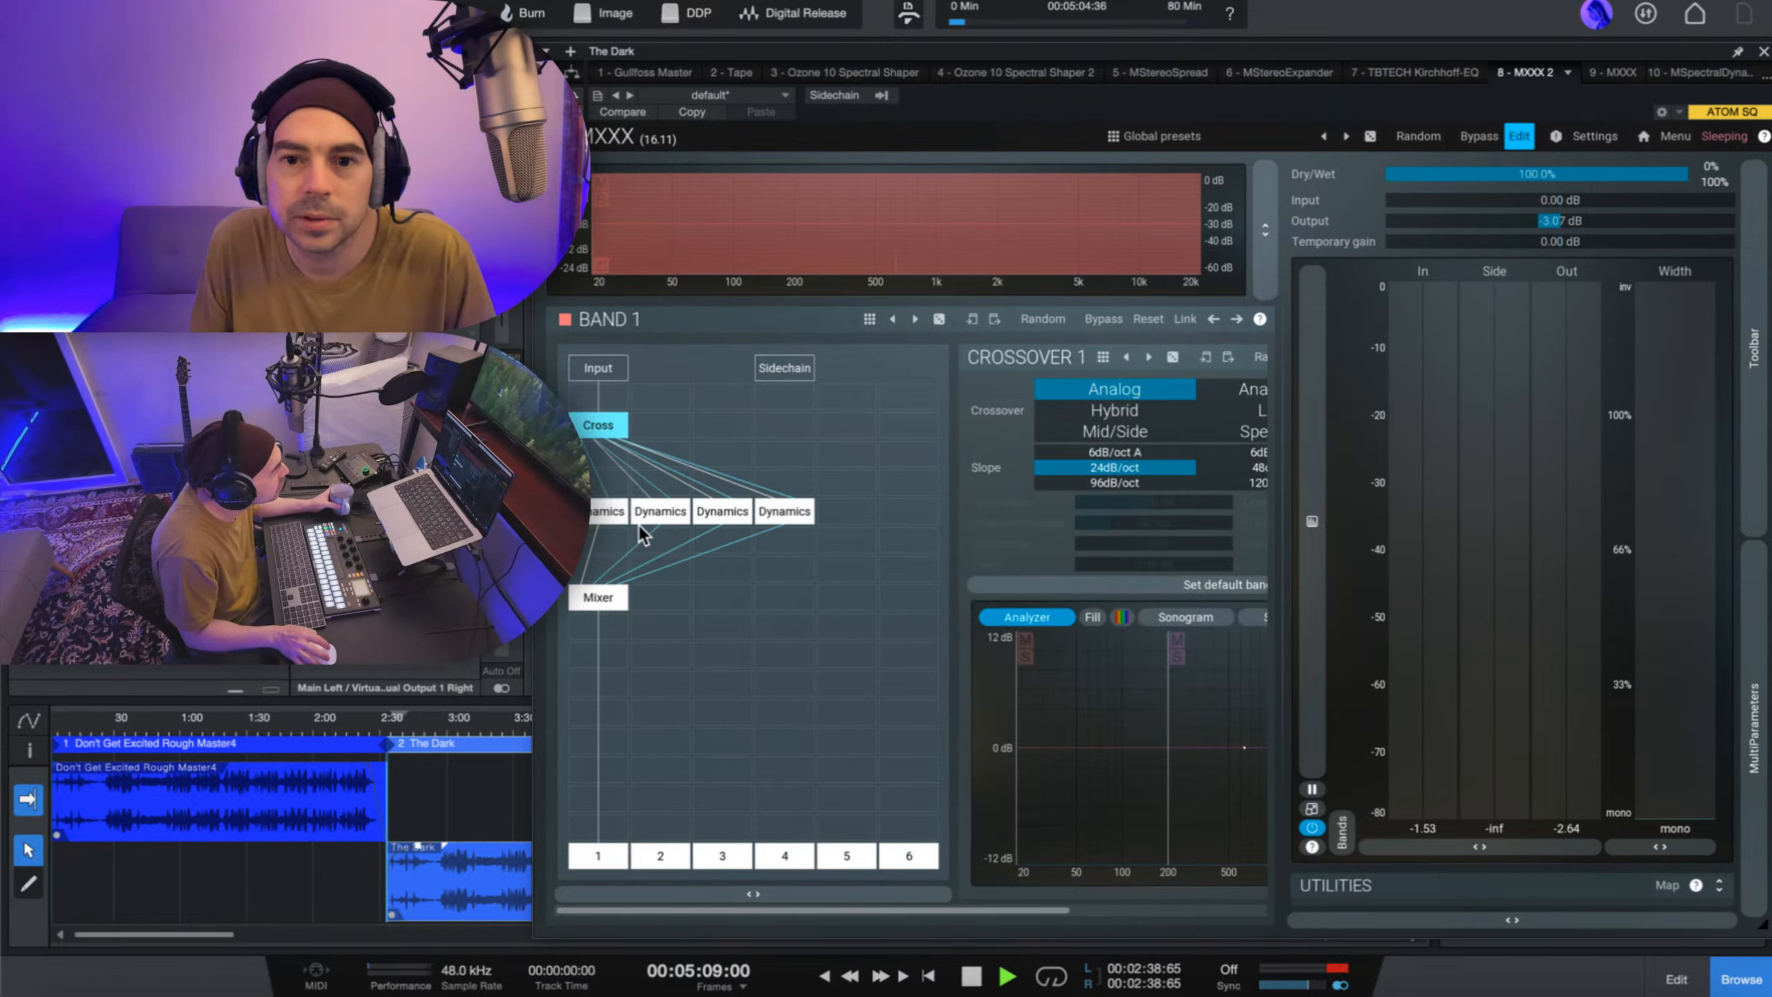
pyautogui.click(618, 517)
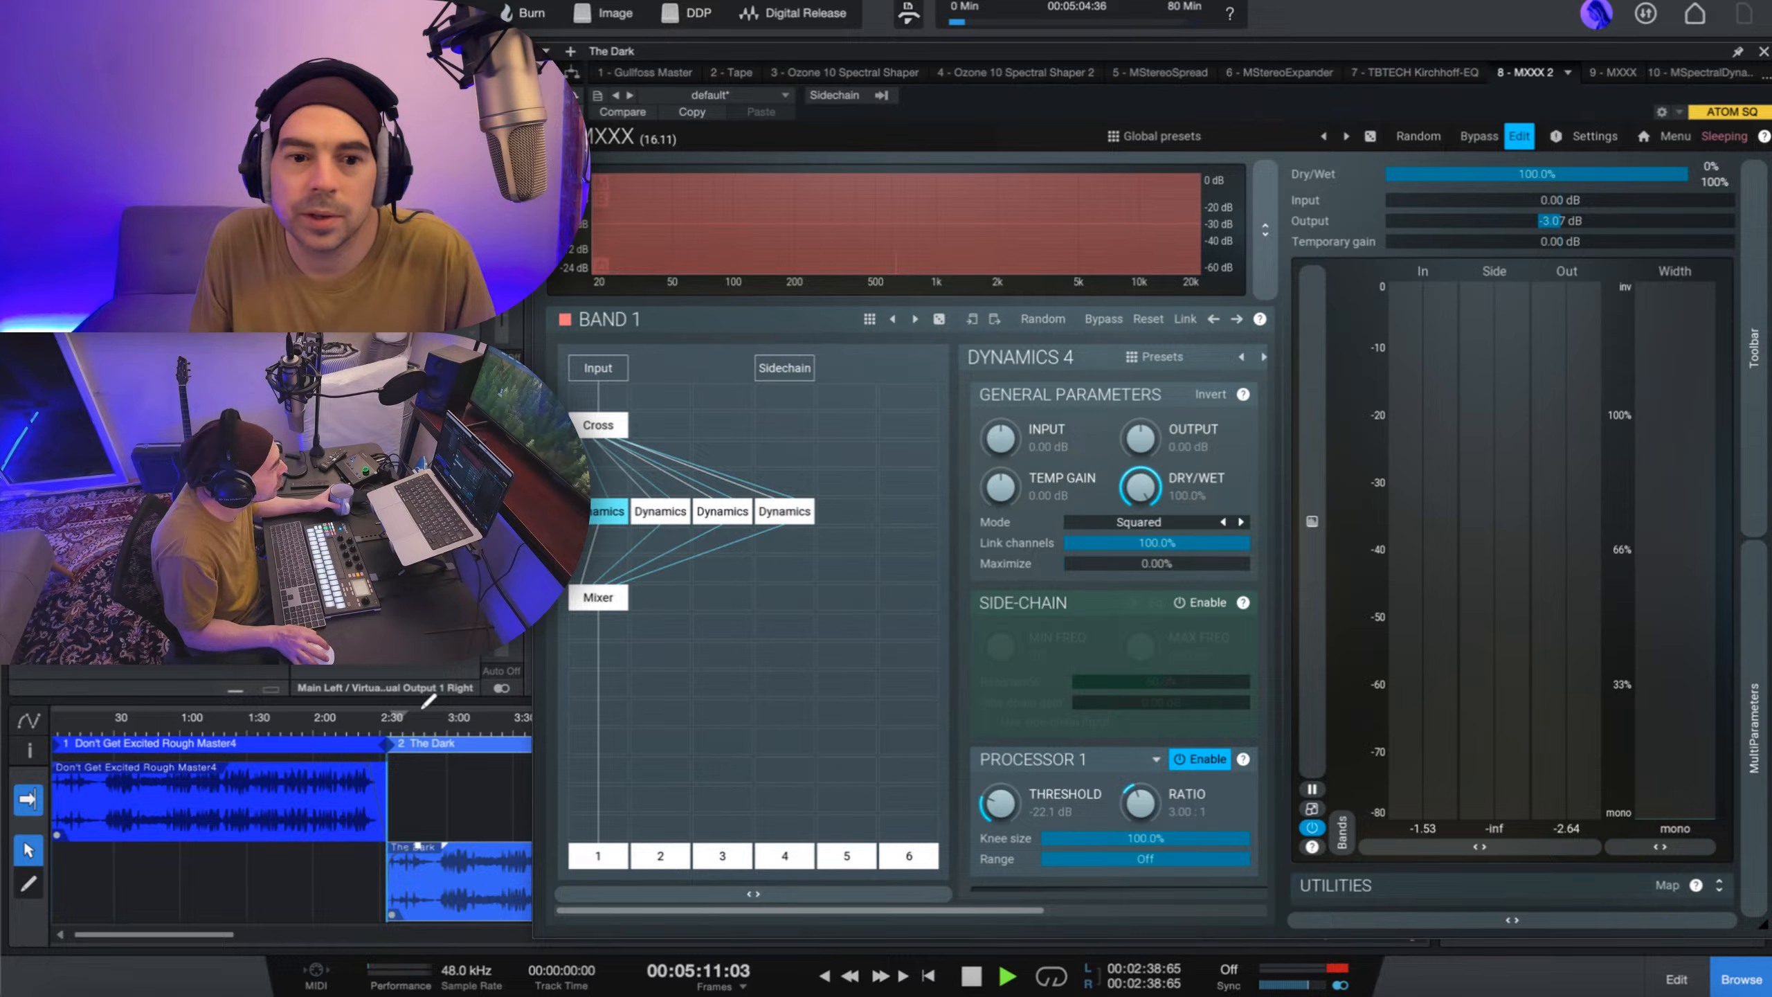
# - Play The Dark while examining each of the four Dynamics modules, and return to the Easy MB Compressor preset view
pyautogui.click(436, 734)
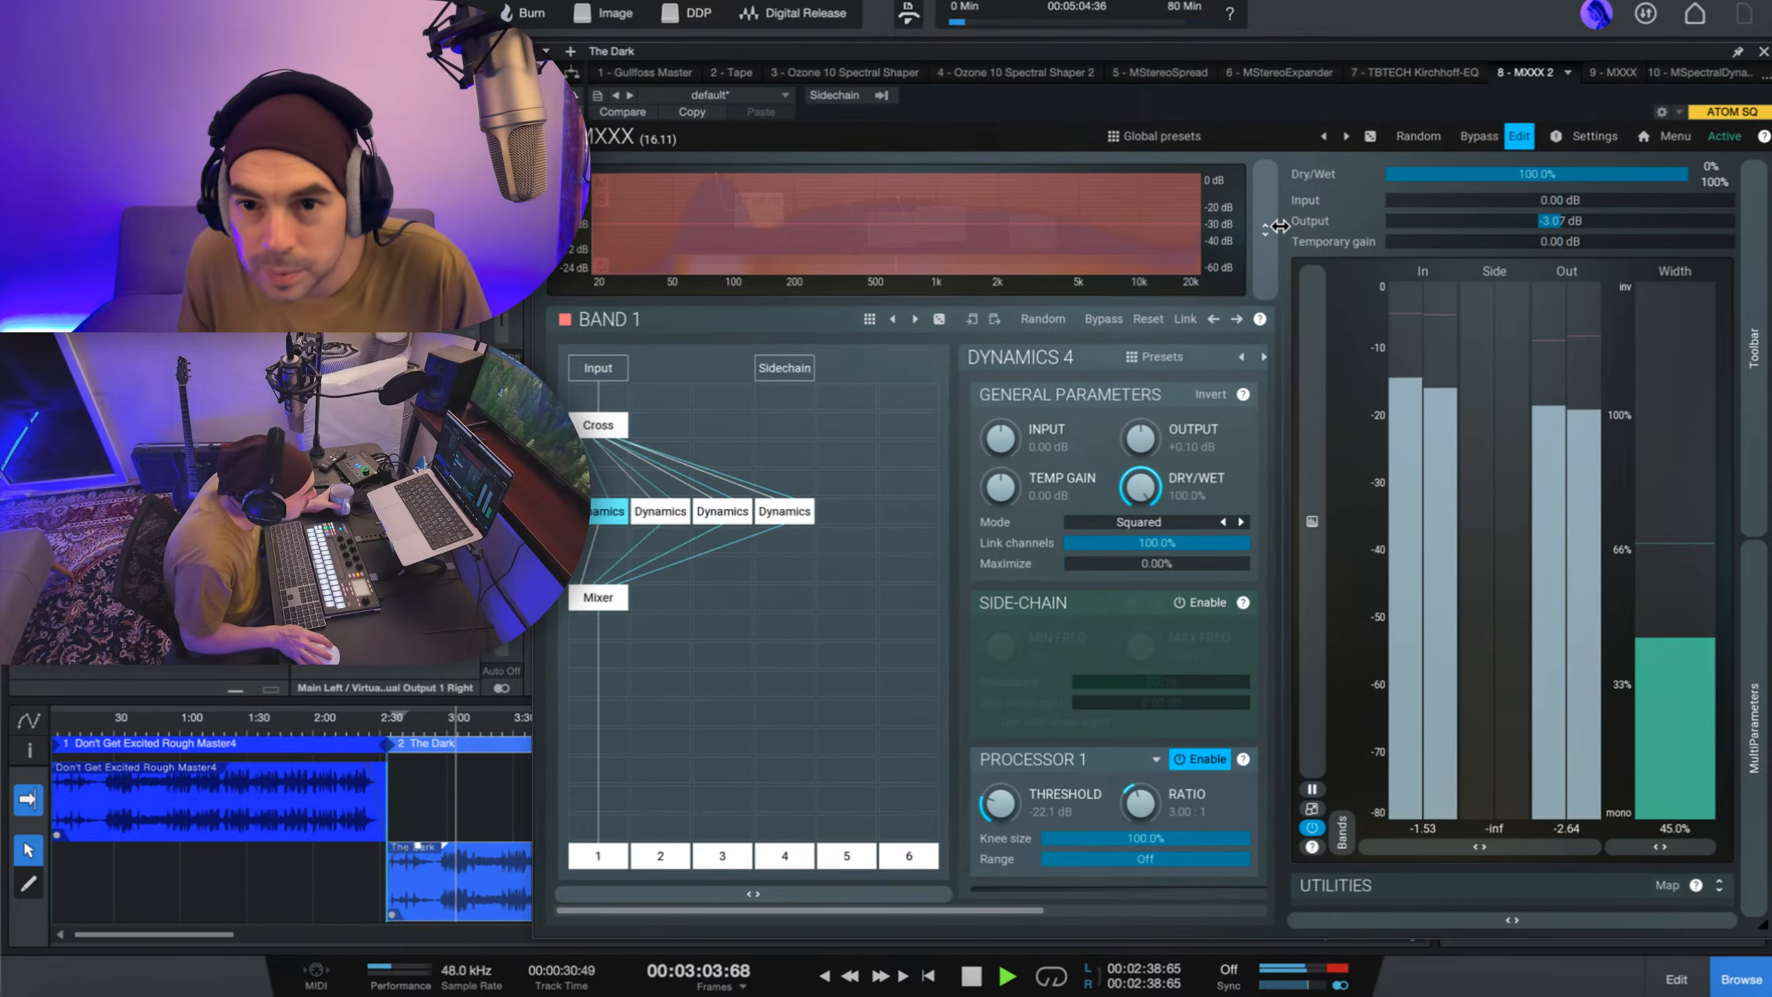
pyautogui.moveTo(1769, 928); pyautogui.dragTo(1738, 849)
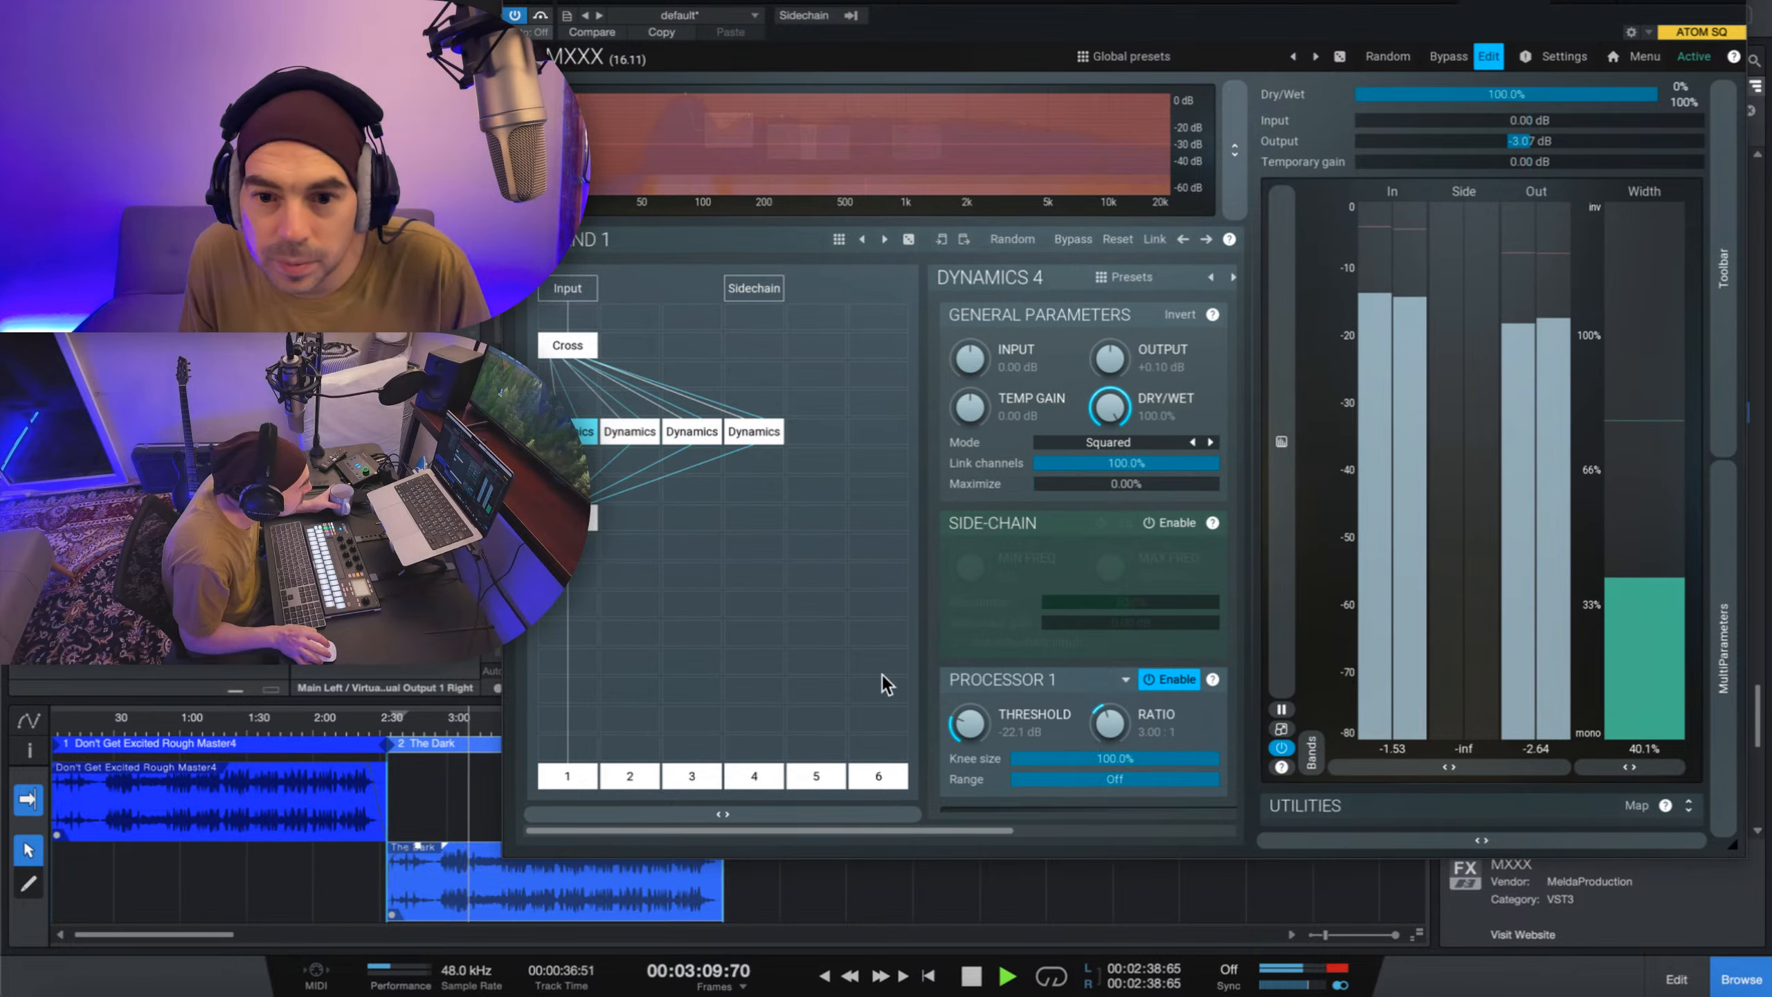
pyautogui.click(629, 432)
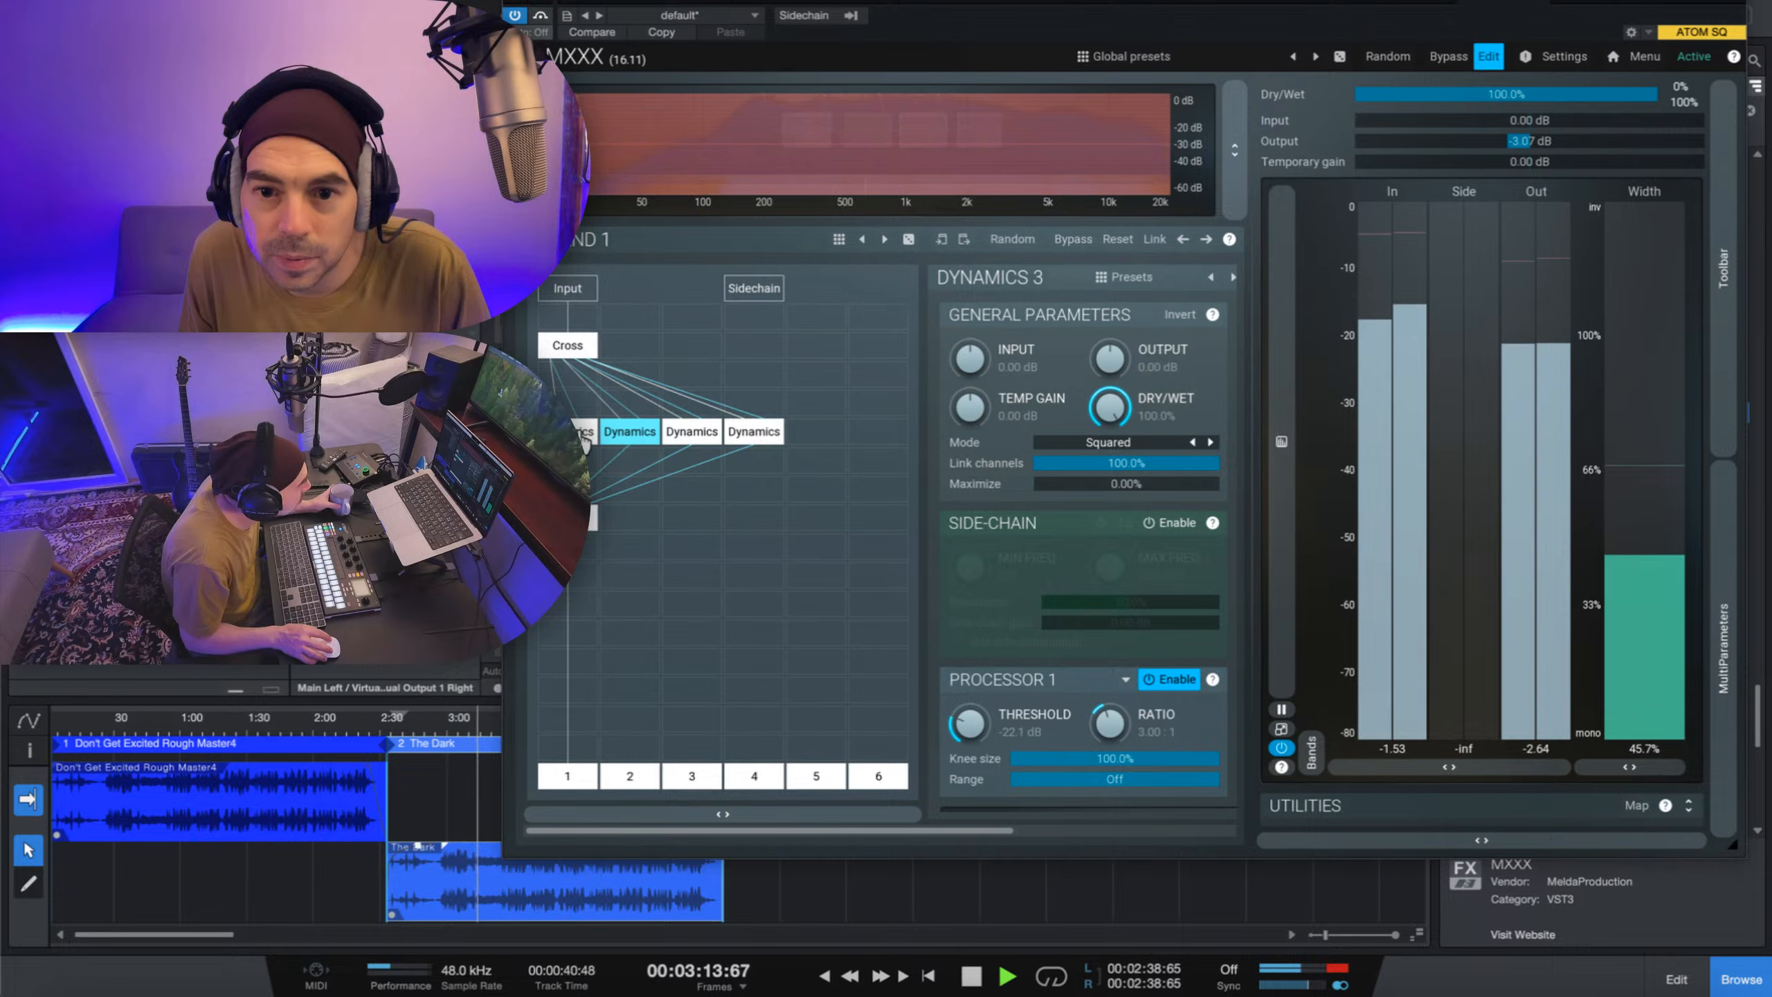
pyautogui.click(677, 431)
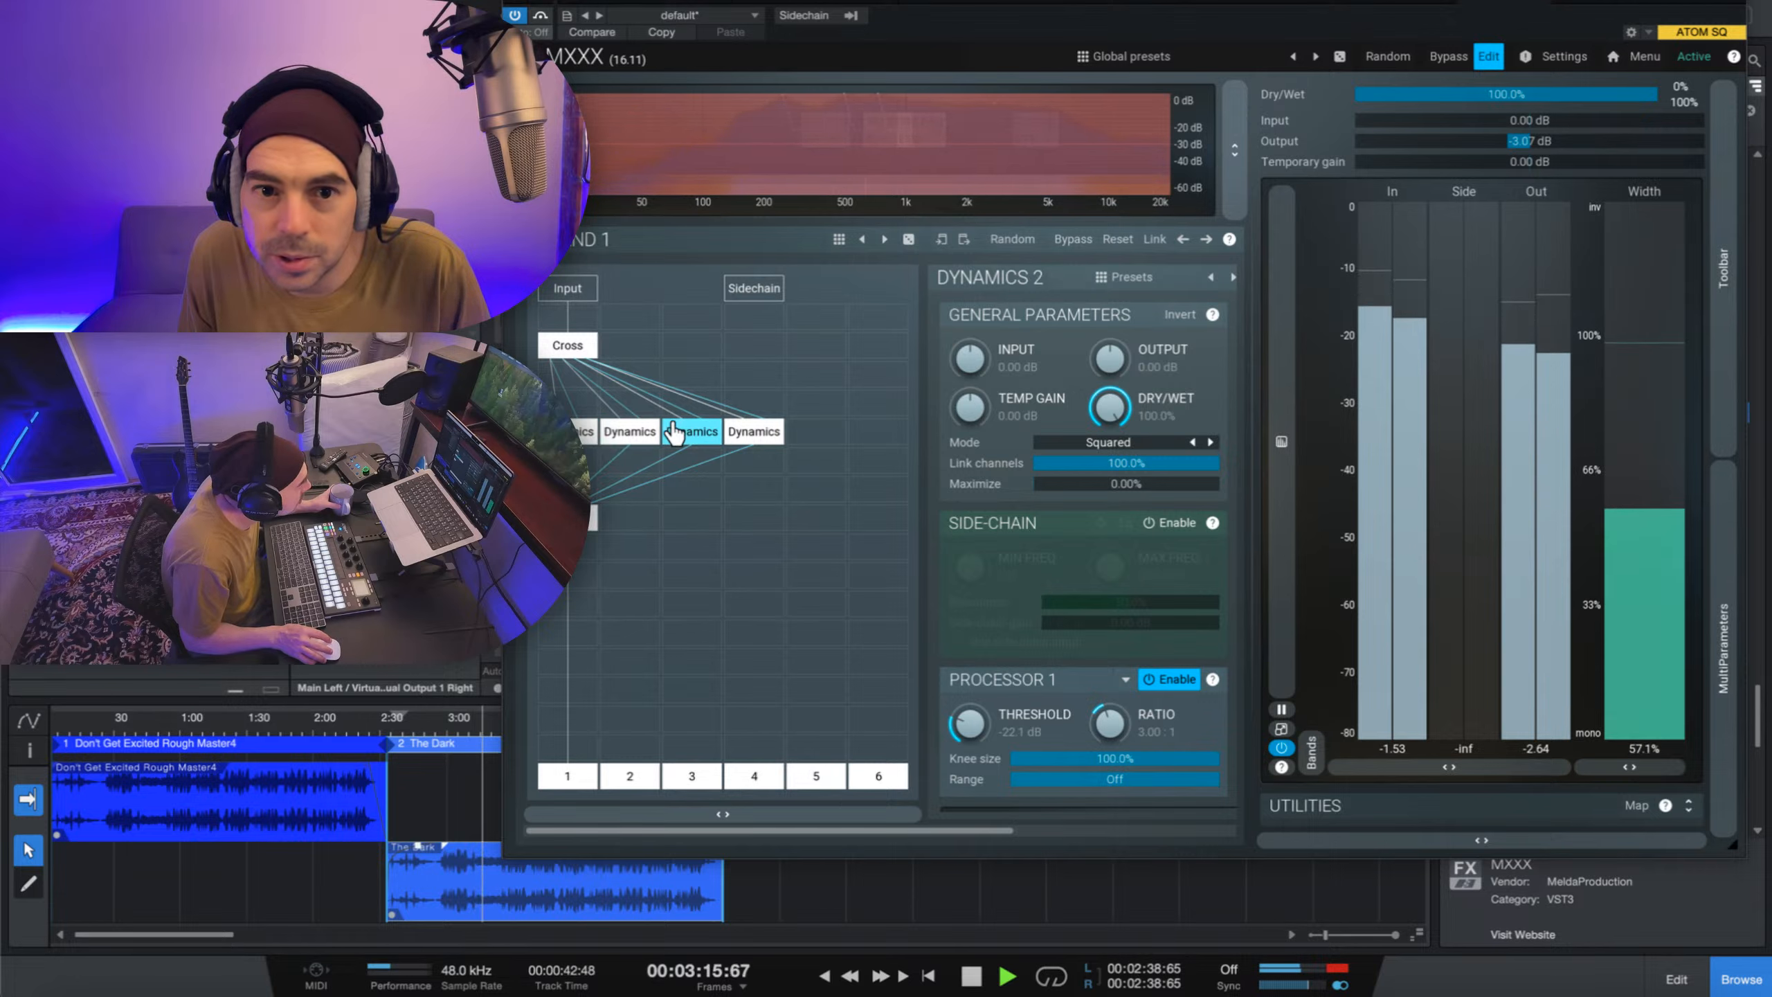
pyautogui.click(768, 433)
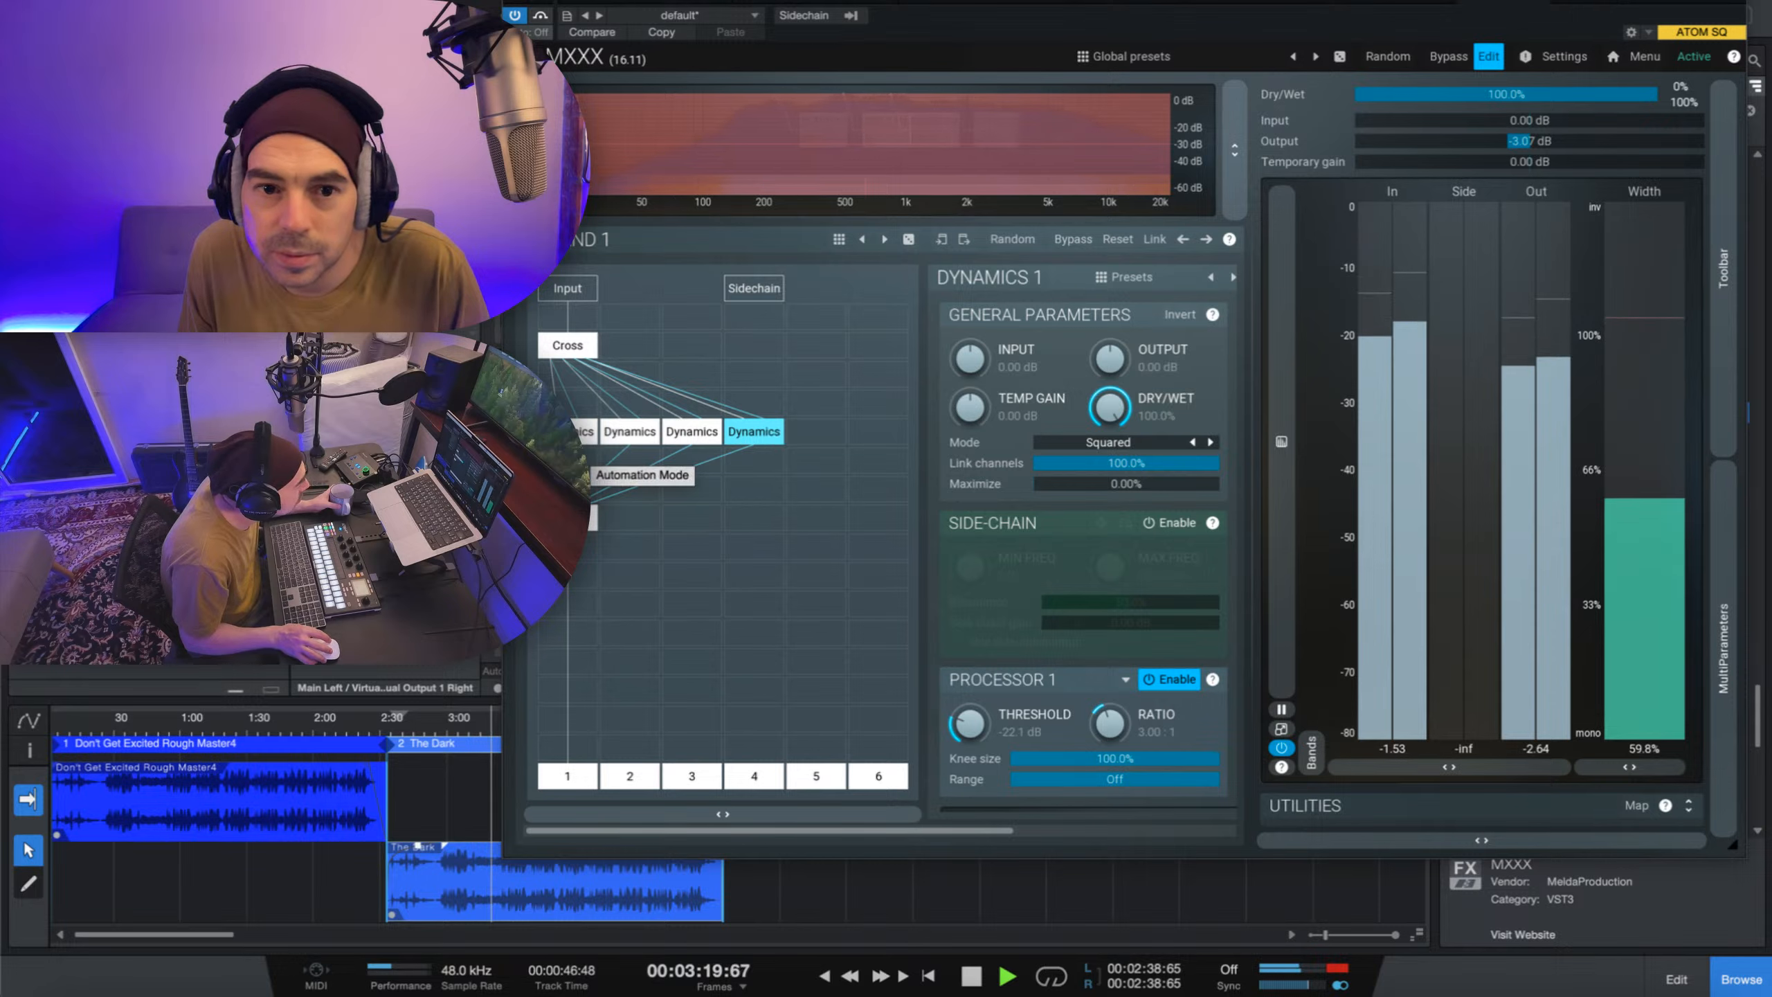
pyautogui.click(585, 433)
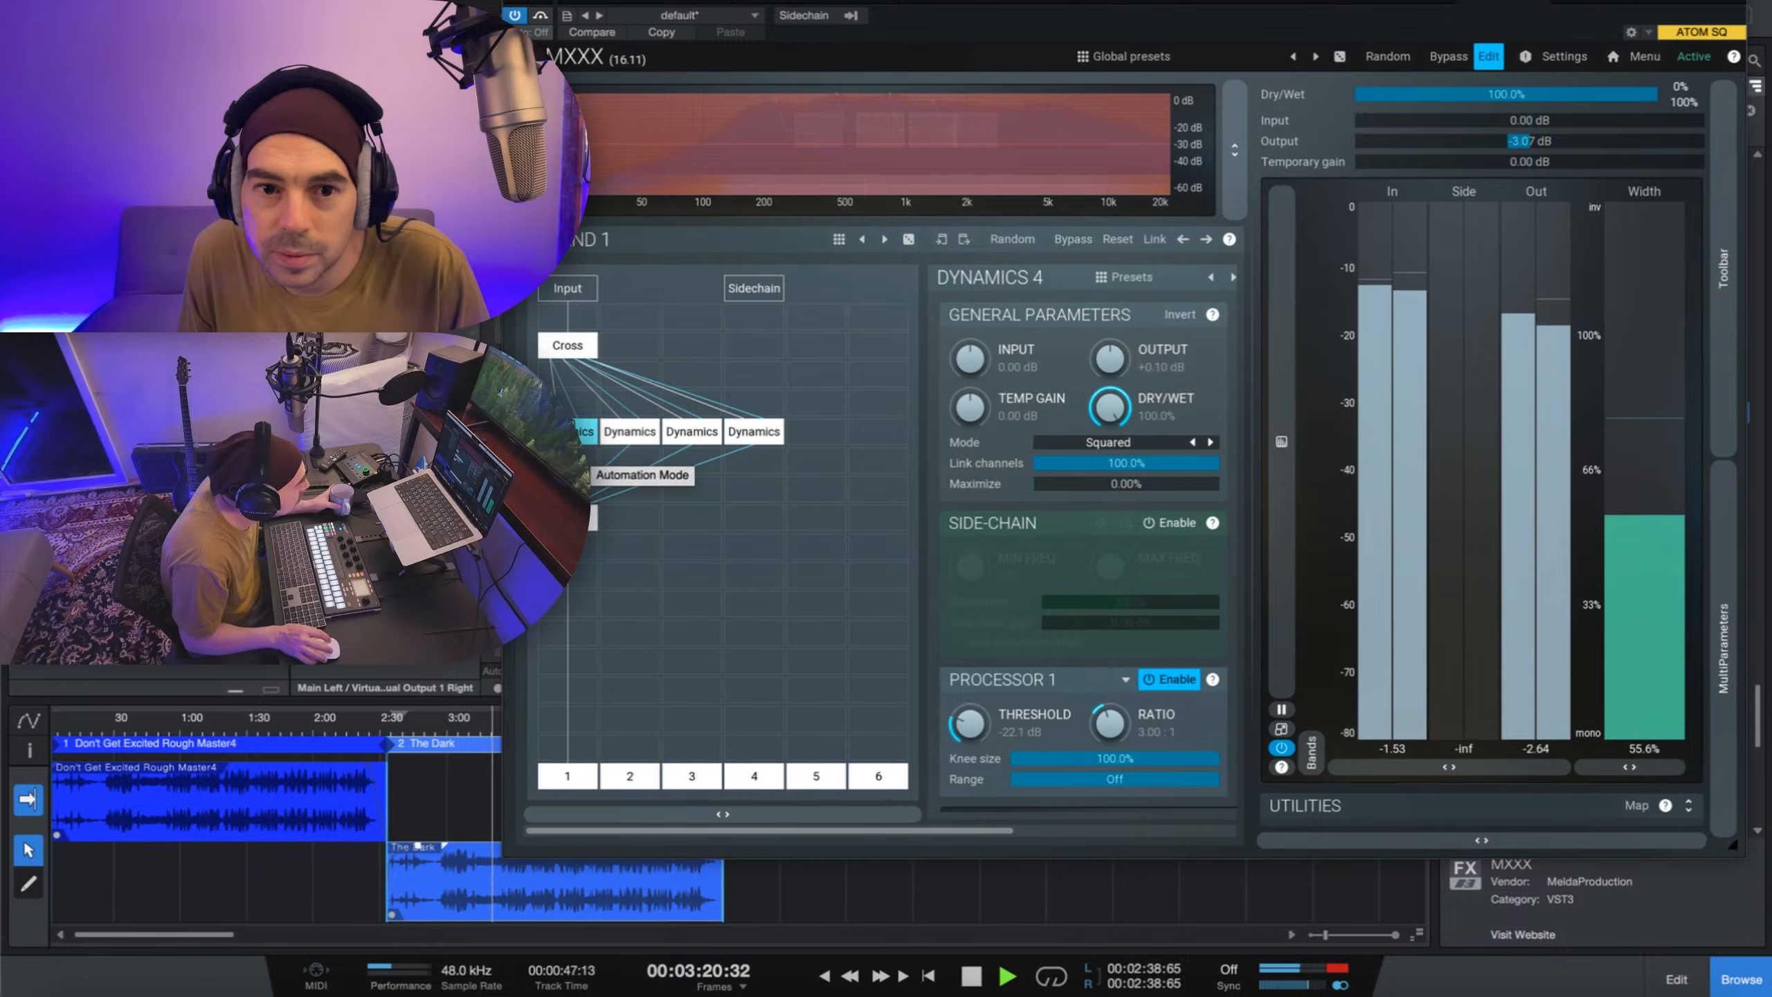
pyautogui.click(631, 434)
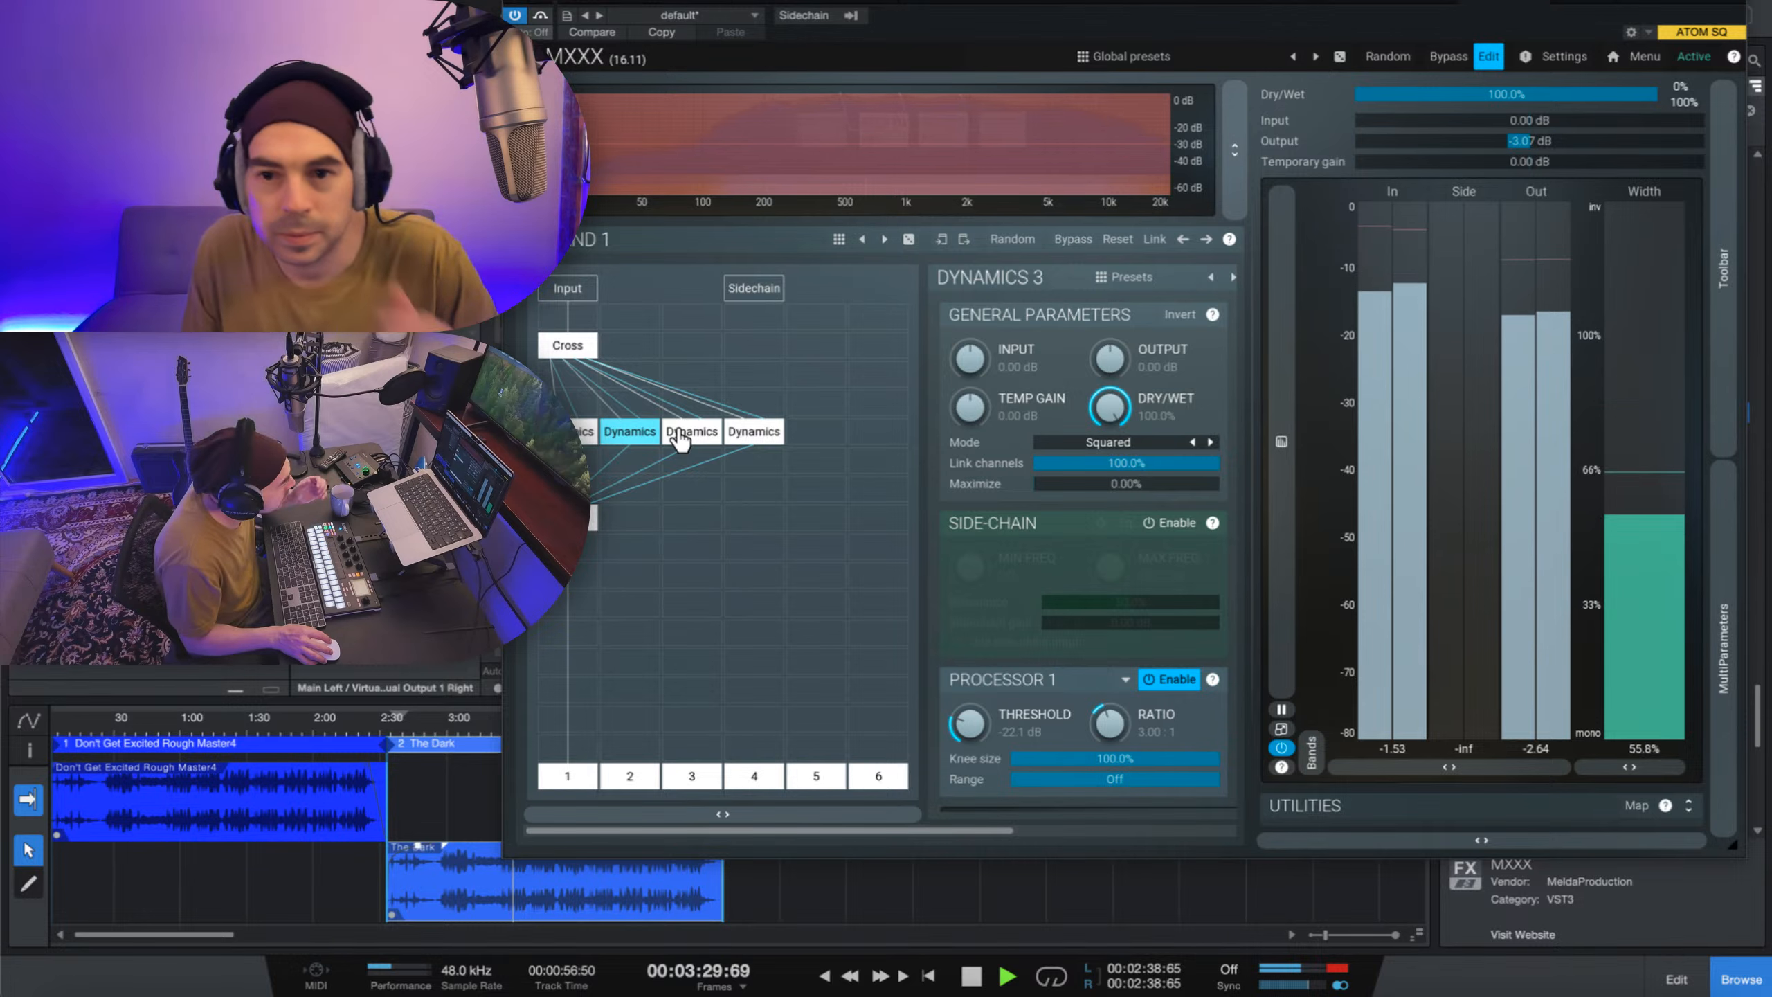
pyautogui.click(585, 432)
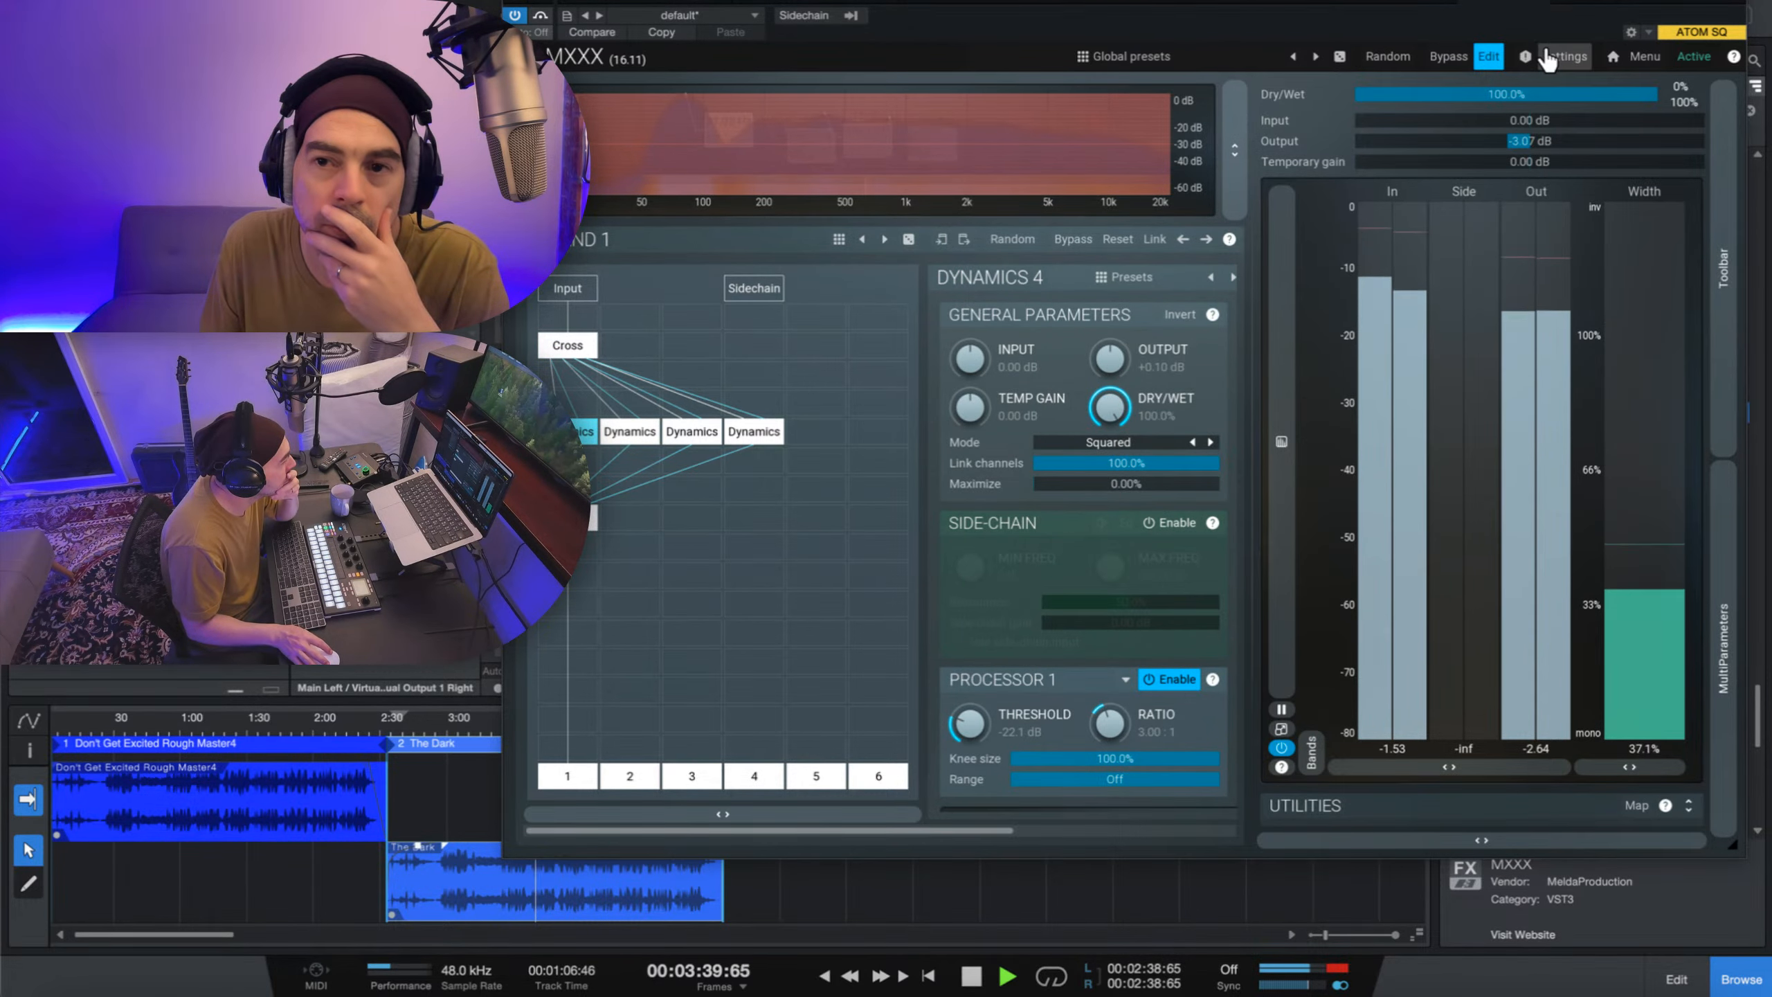
pyautogui.click(1497, 57)
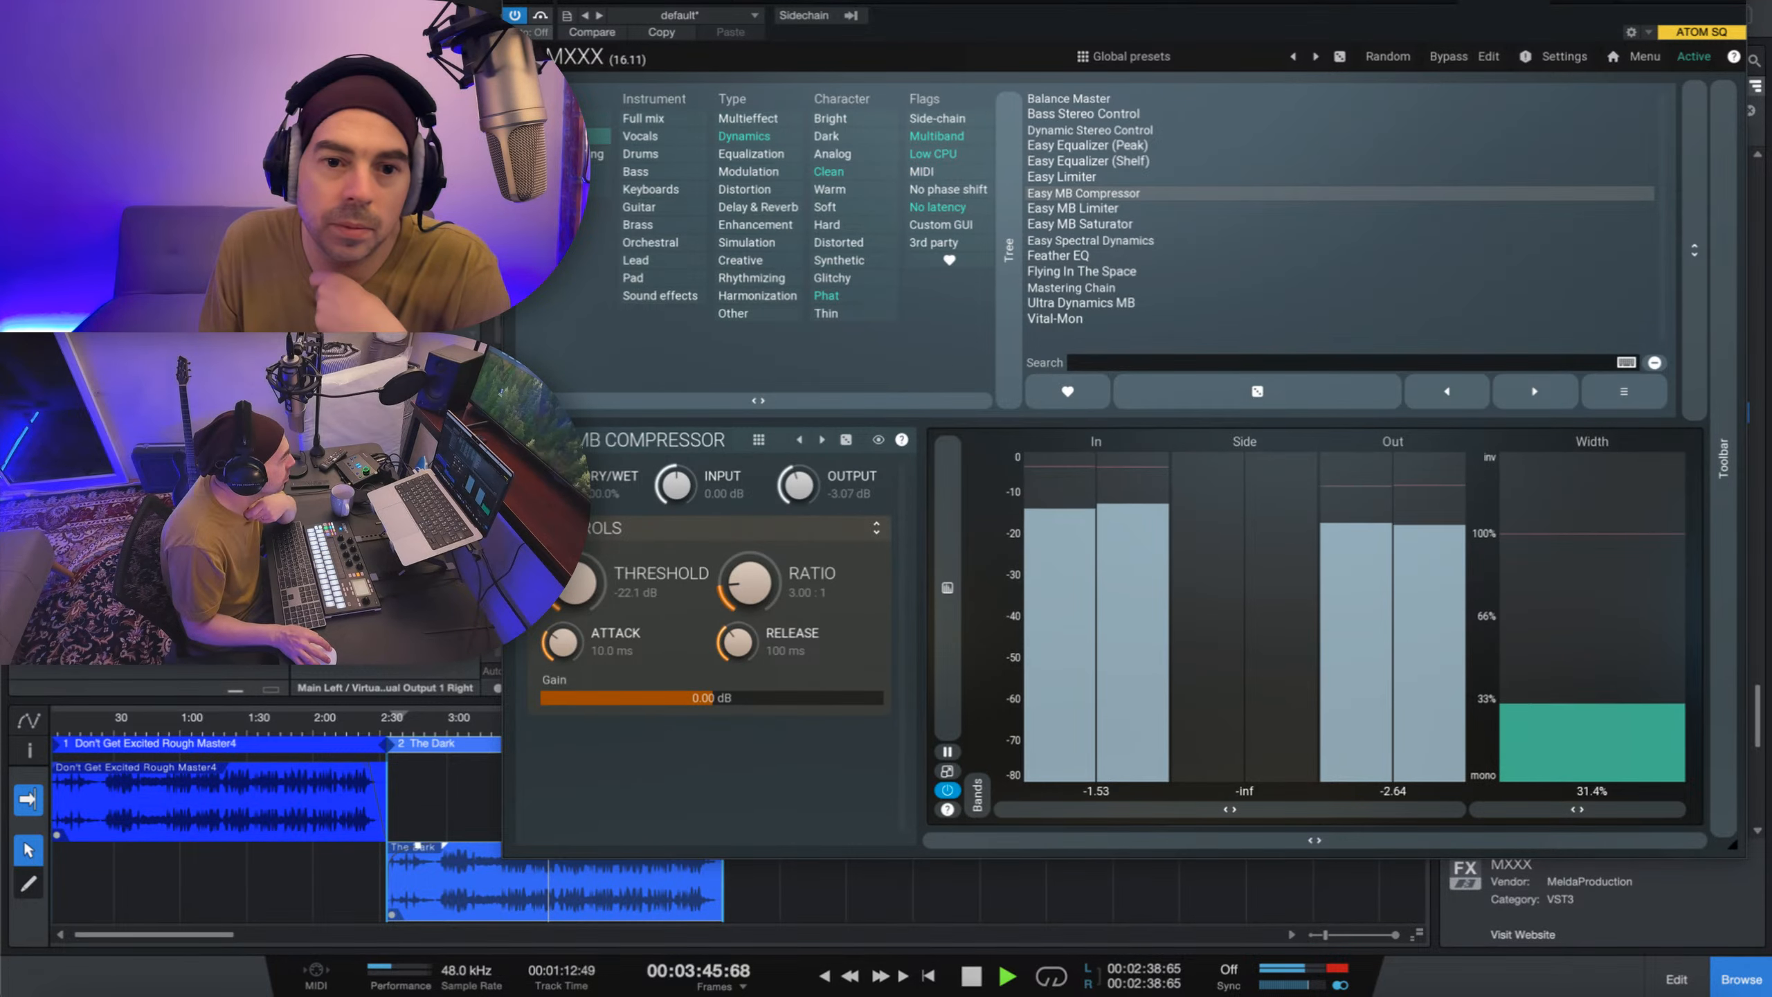
# - Set the Easy MB Compressor threshold to -15.8 dB by ear, replaying a section of The Dark
pyautogui.moveTo(577, 582); pyautogui.dragTo(577, 571)
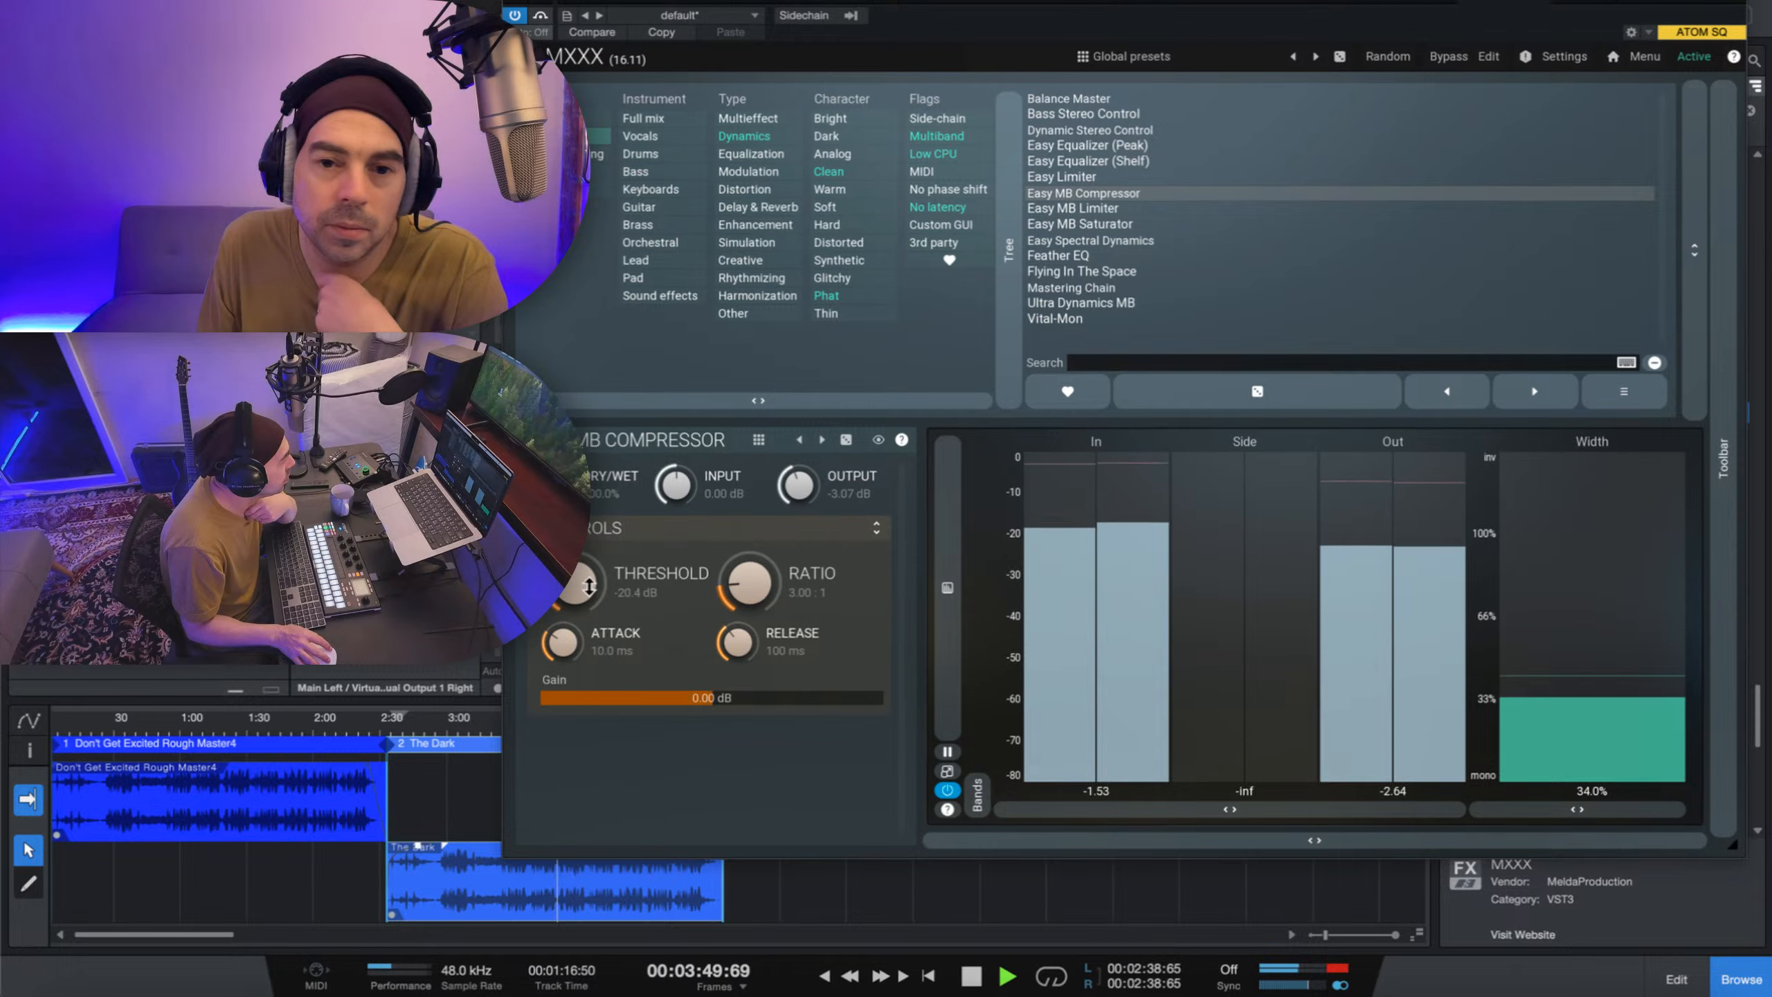
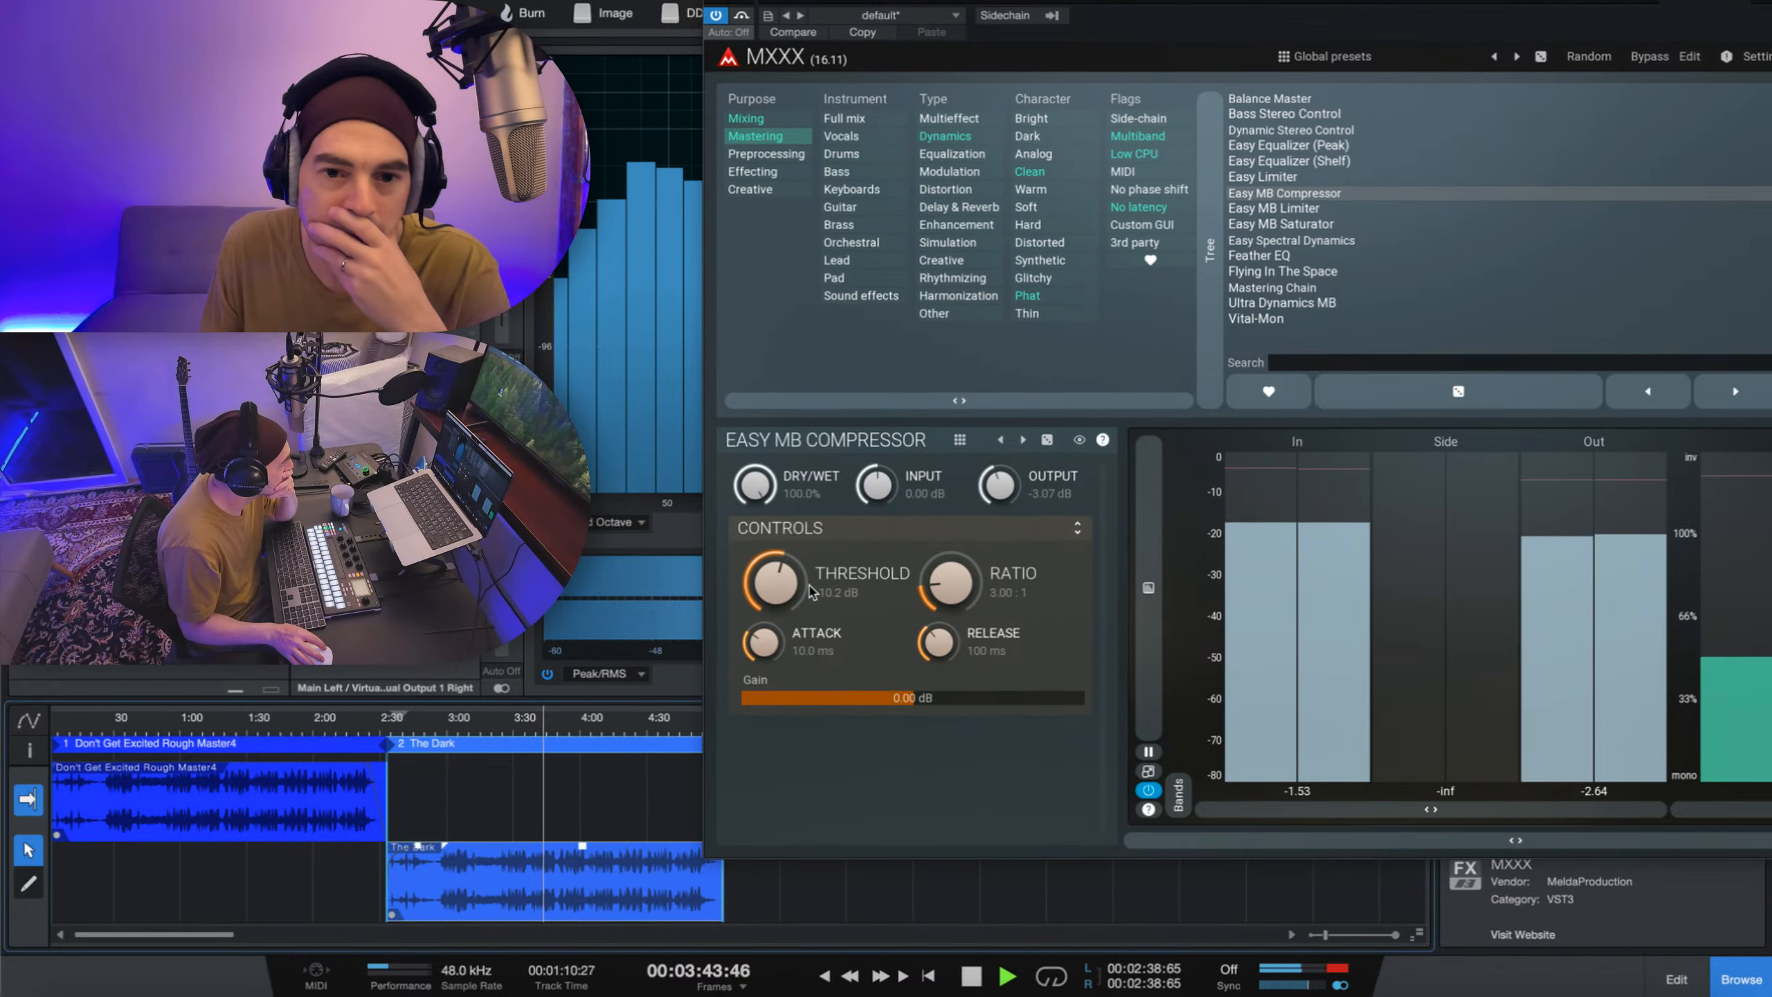
pyautogui.moveTo(785, 594); pyautogui.dragTo(784, 609)
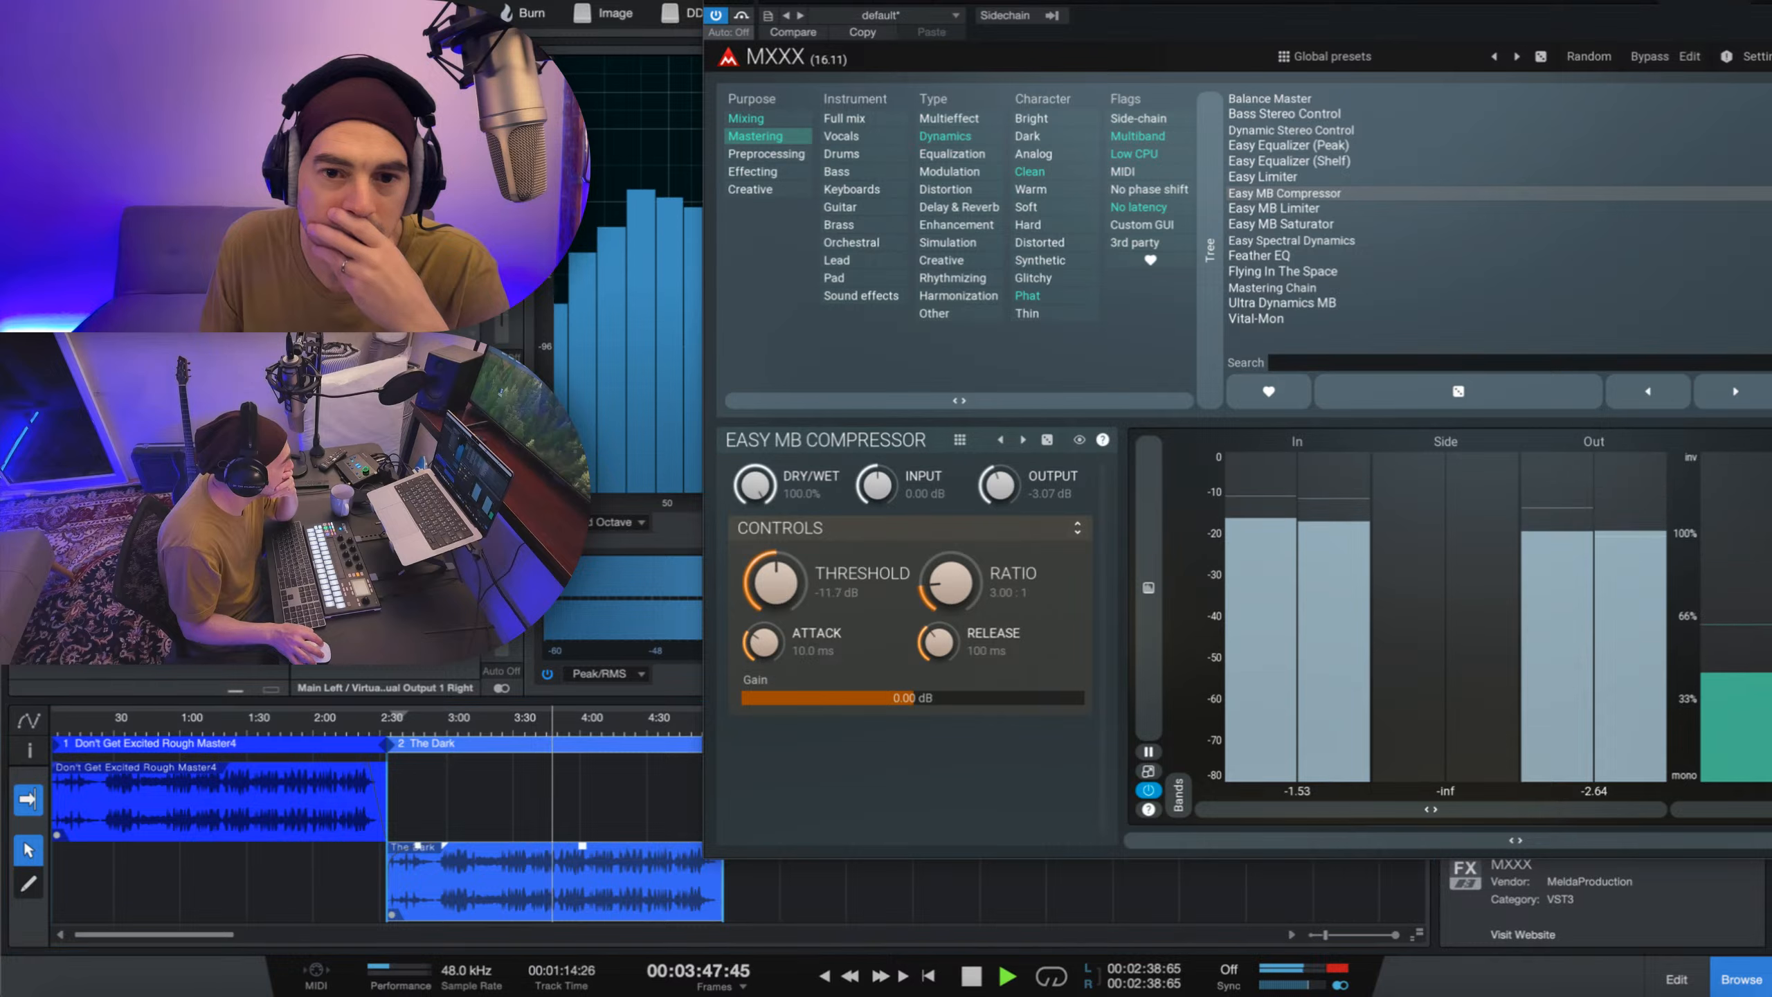
pyautogui.moveTo(785, 609); pyautogui.dragTo(784, 624)
pyautogui.click(522, 732)
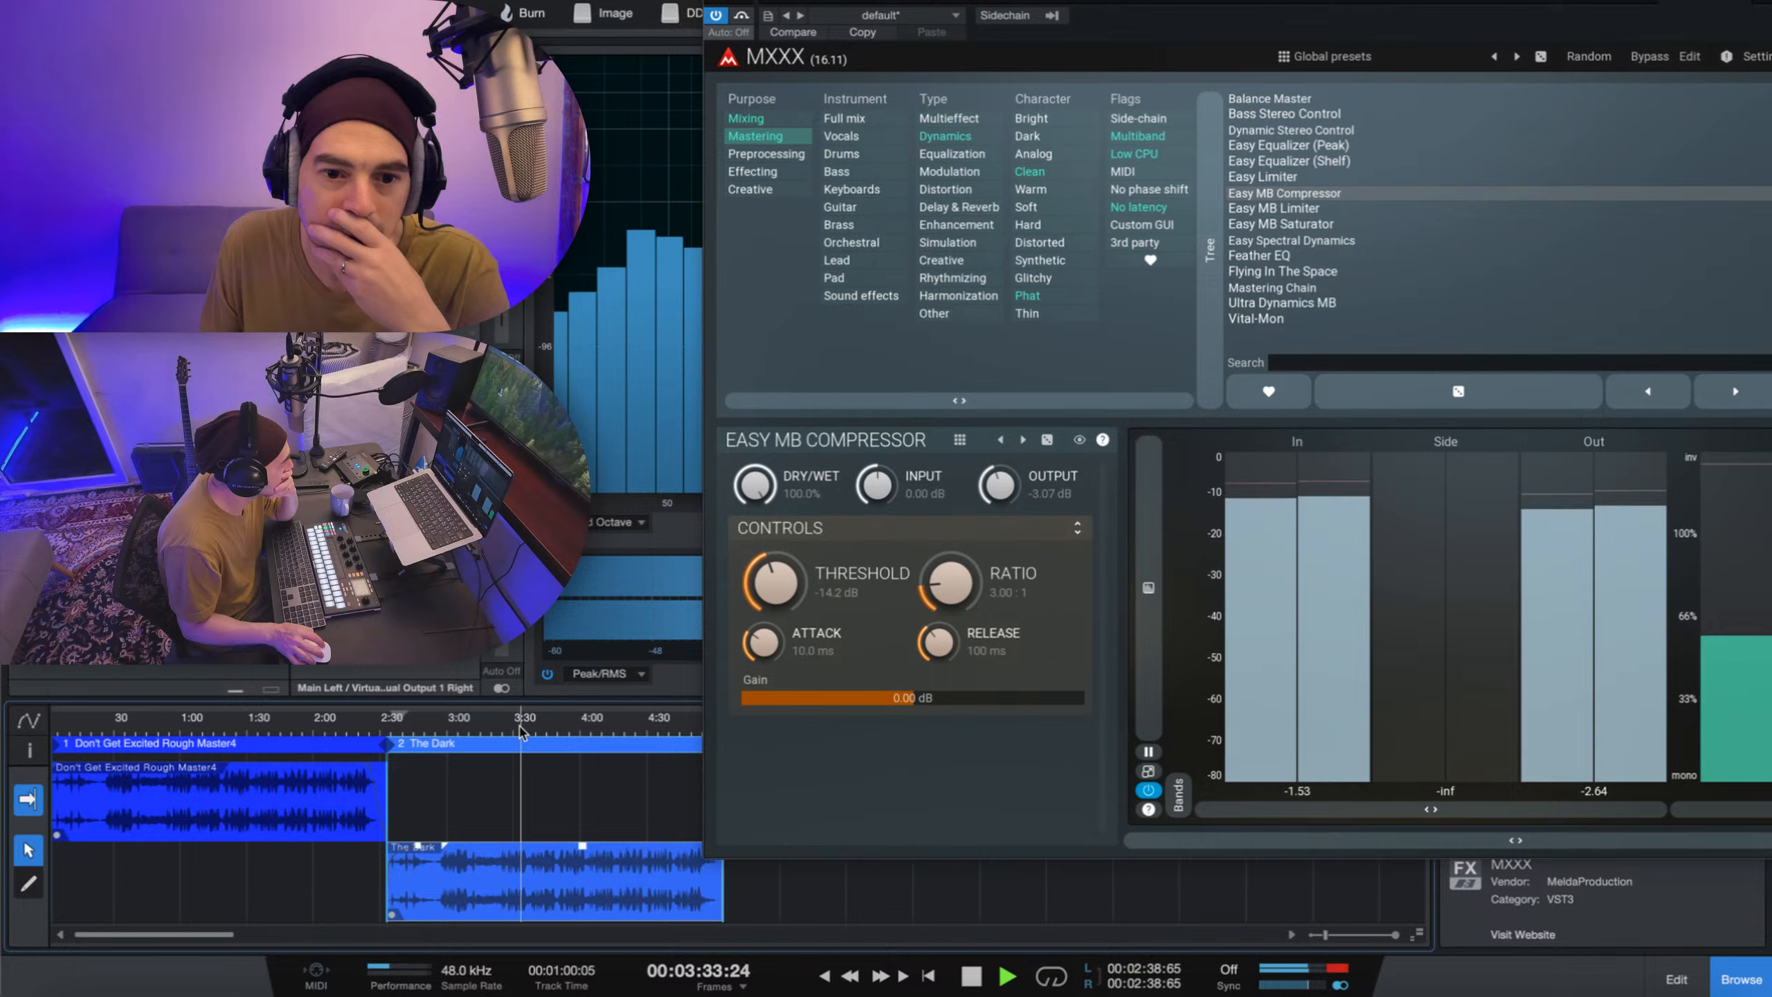
pyautogui.moveTo(777, 578)
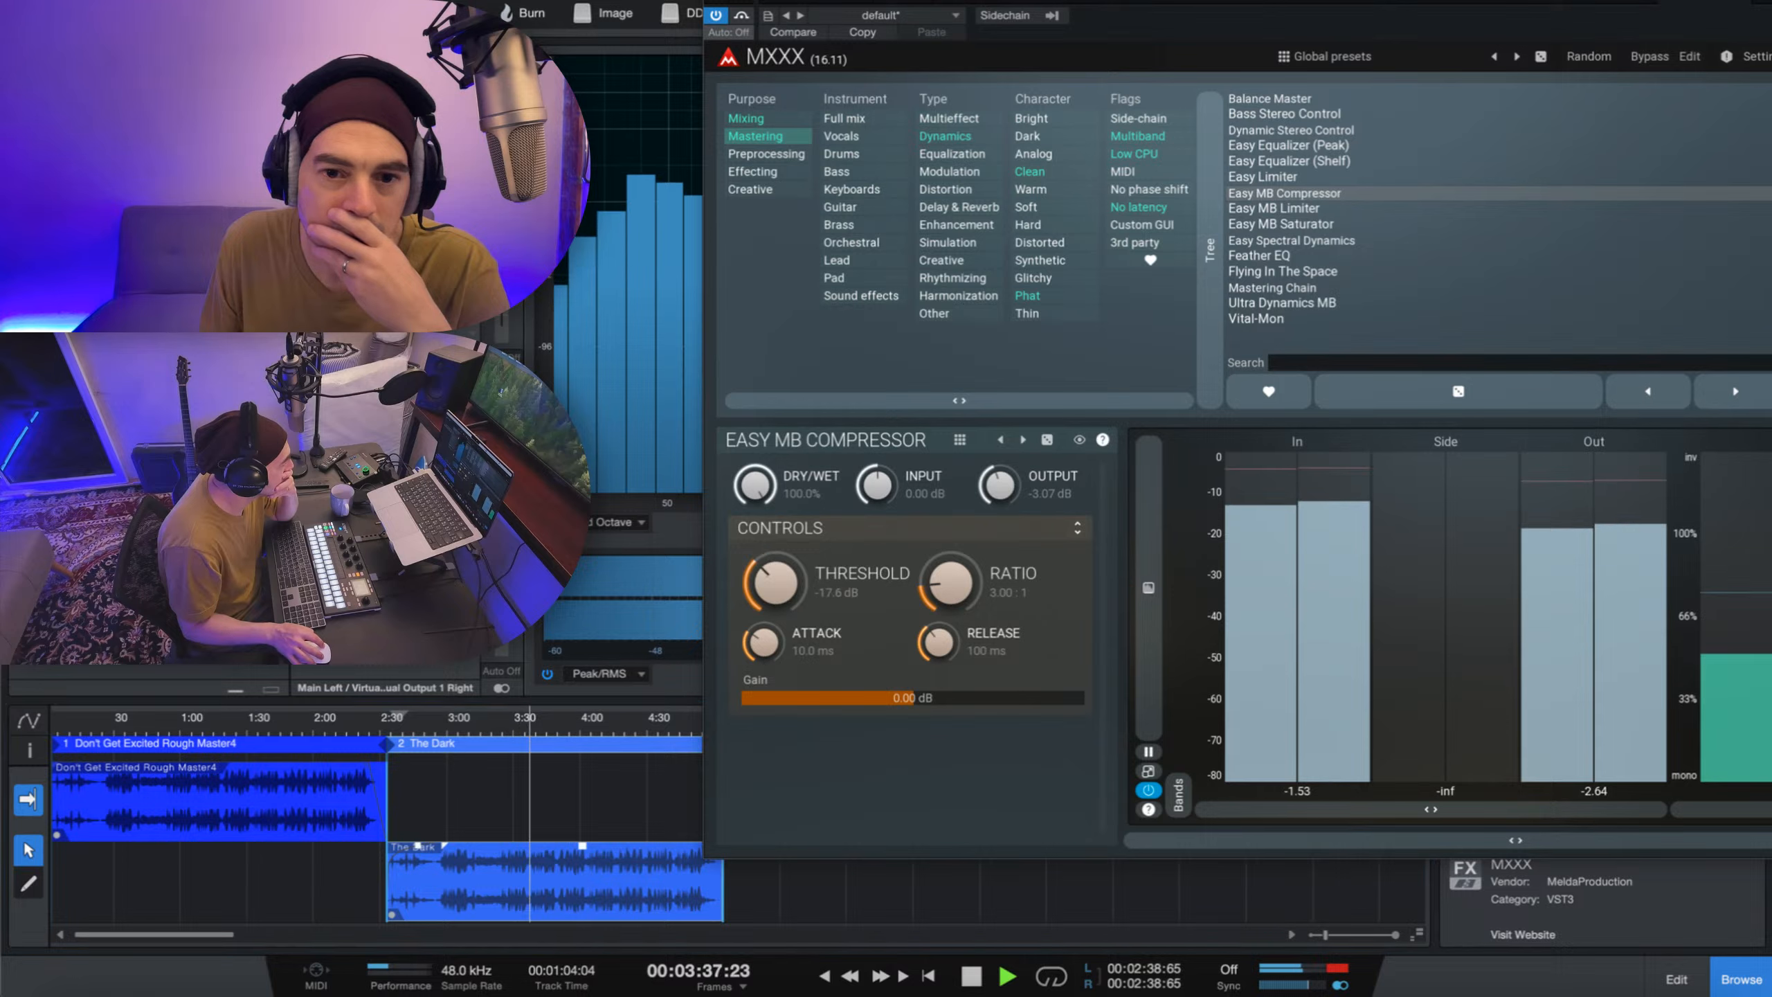
pyautogui.moveTo(771, 586); pyautogui.dragTo(771, 578)
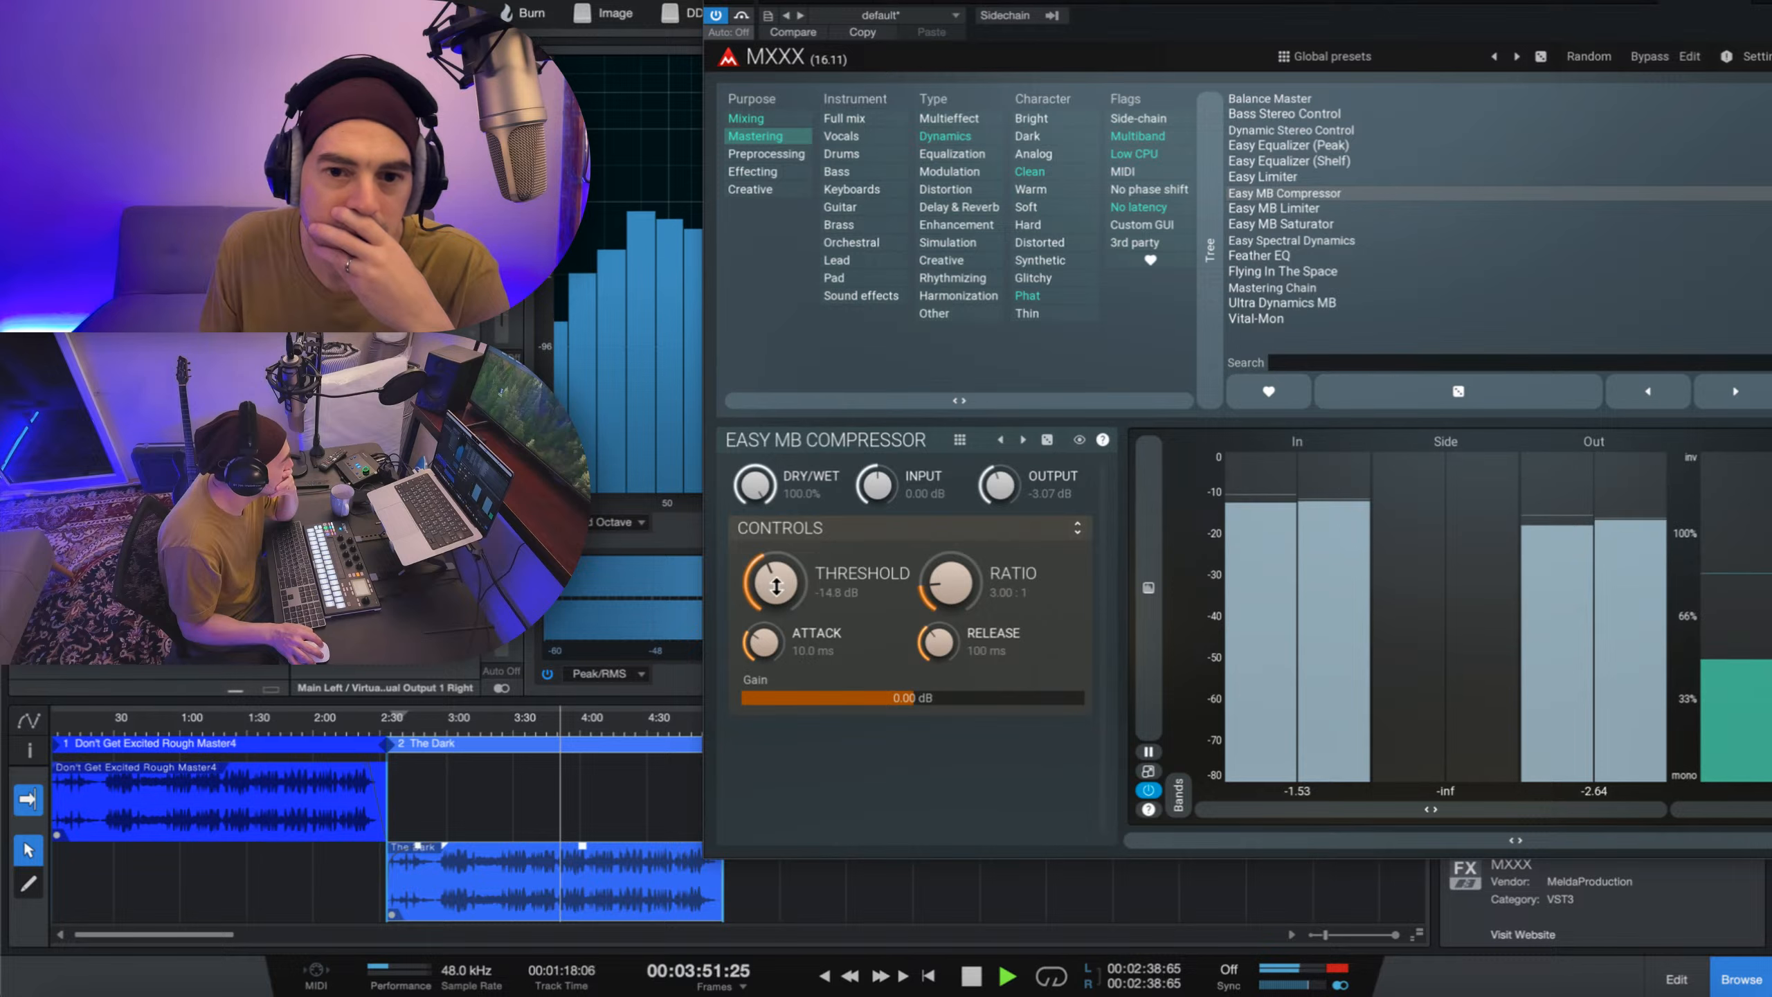
pyautogui.moveTo(785, 585); pyautogui.dragTo(786, 598)
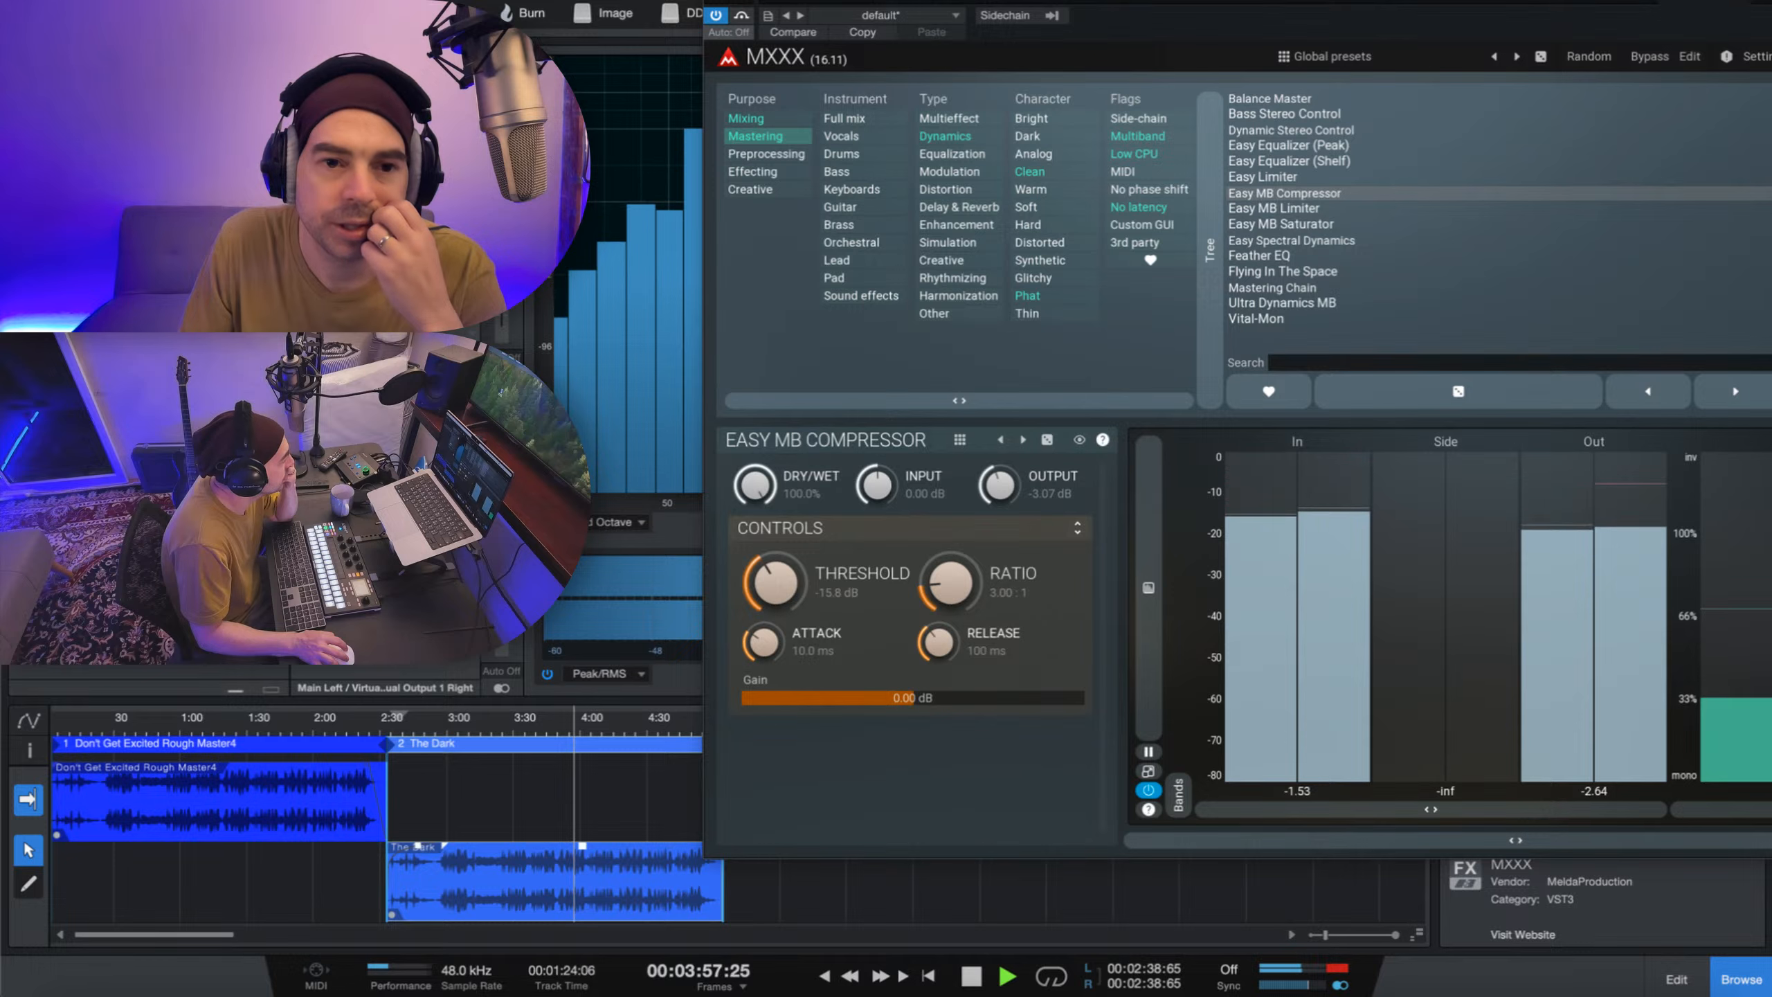
# - Check the Spectral Dynamics settings and level meters of the first MXXX, and close its window
pyautogui.click(1690, 56)
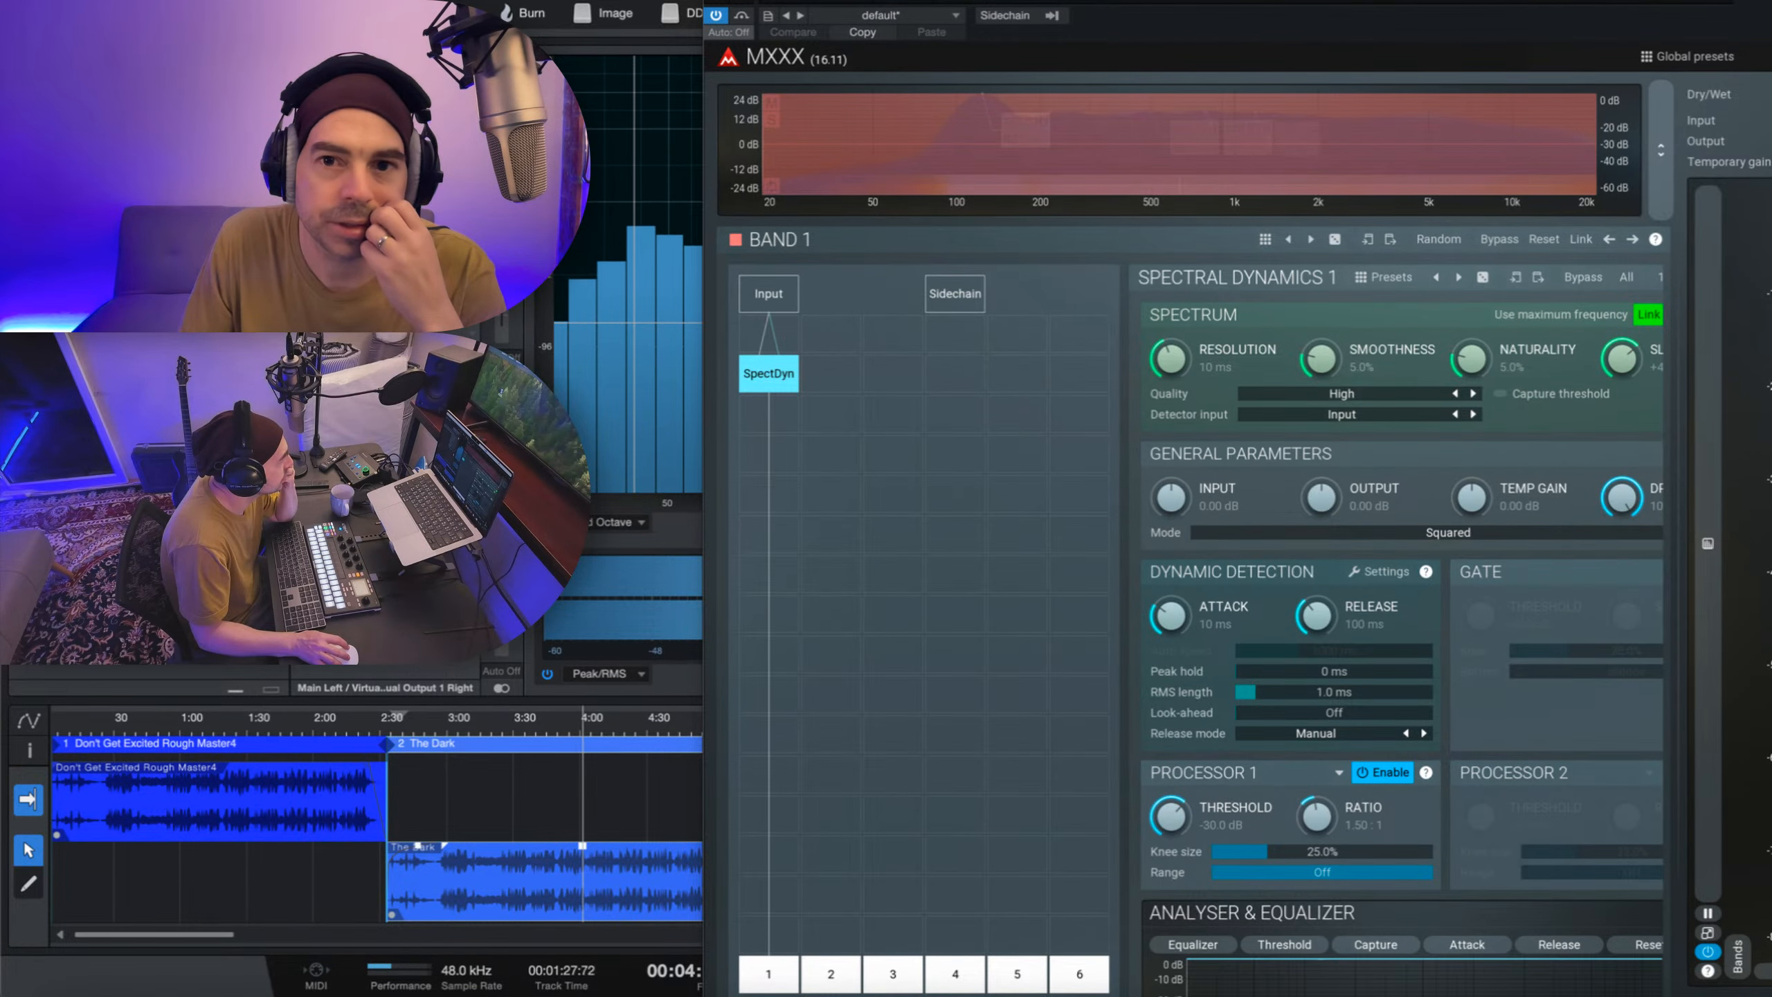
pyautogui.moveTo(1117, 2); pyautogui.dragTo(772, 2)
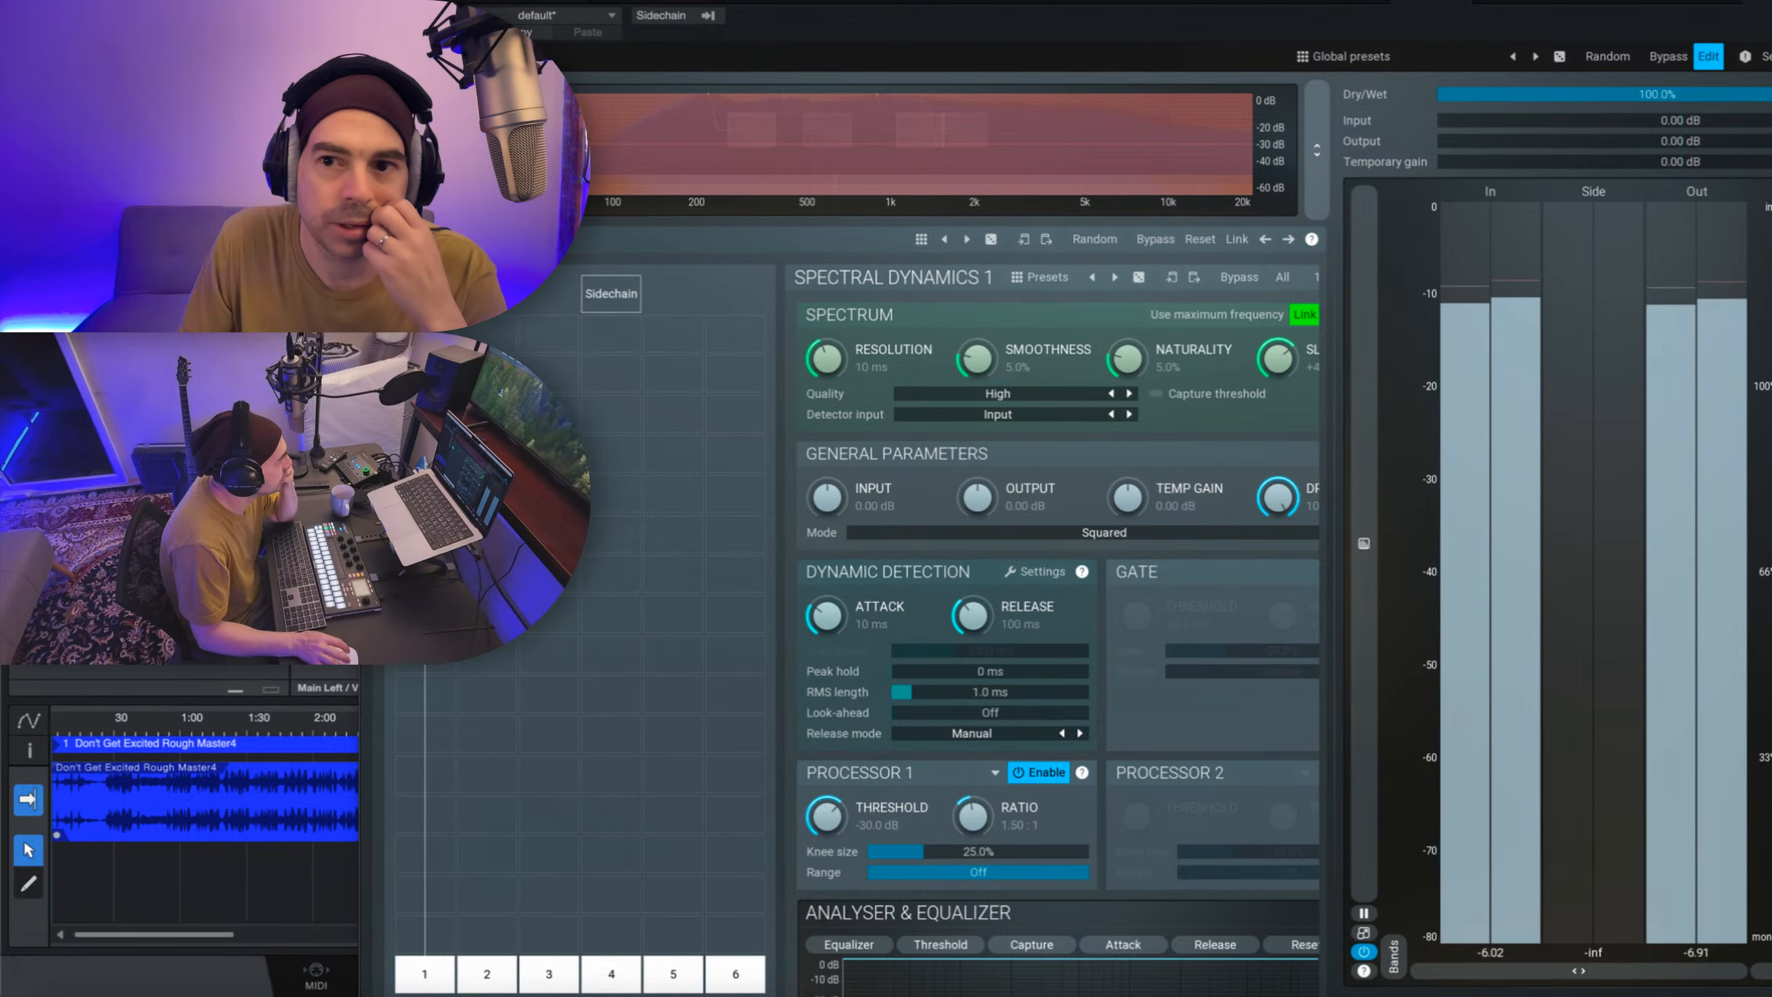
pyautogui.moveTo(1553, 2); pyautogui.dragTo(1105, 56)
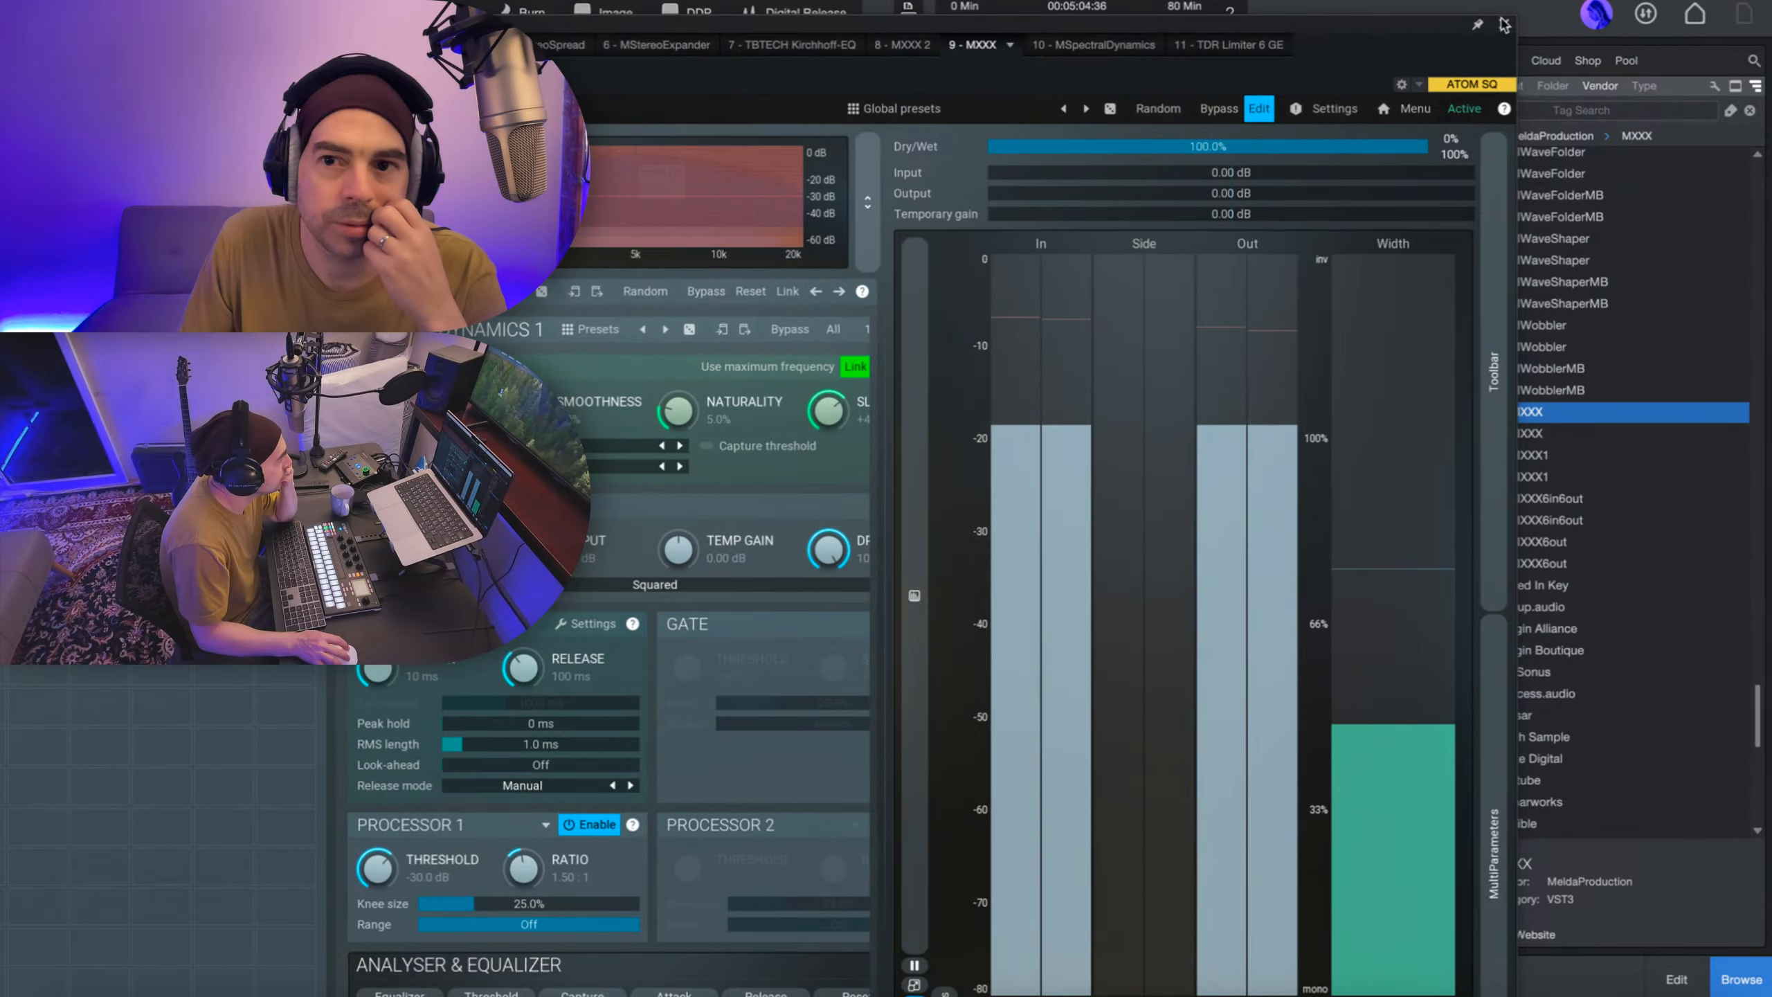
pyautogui.click(1499, 26)
# - Open TDR Limiter 6 GE and switch off its clipper and peak limiter modules
pyautogui.doubleClick(384, 97)
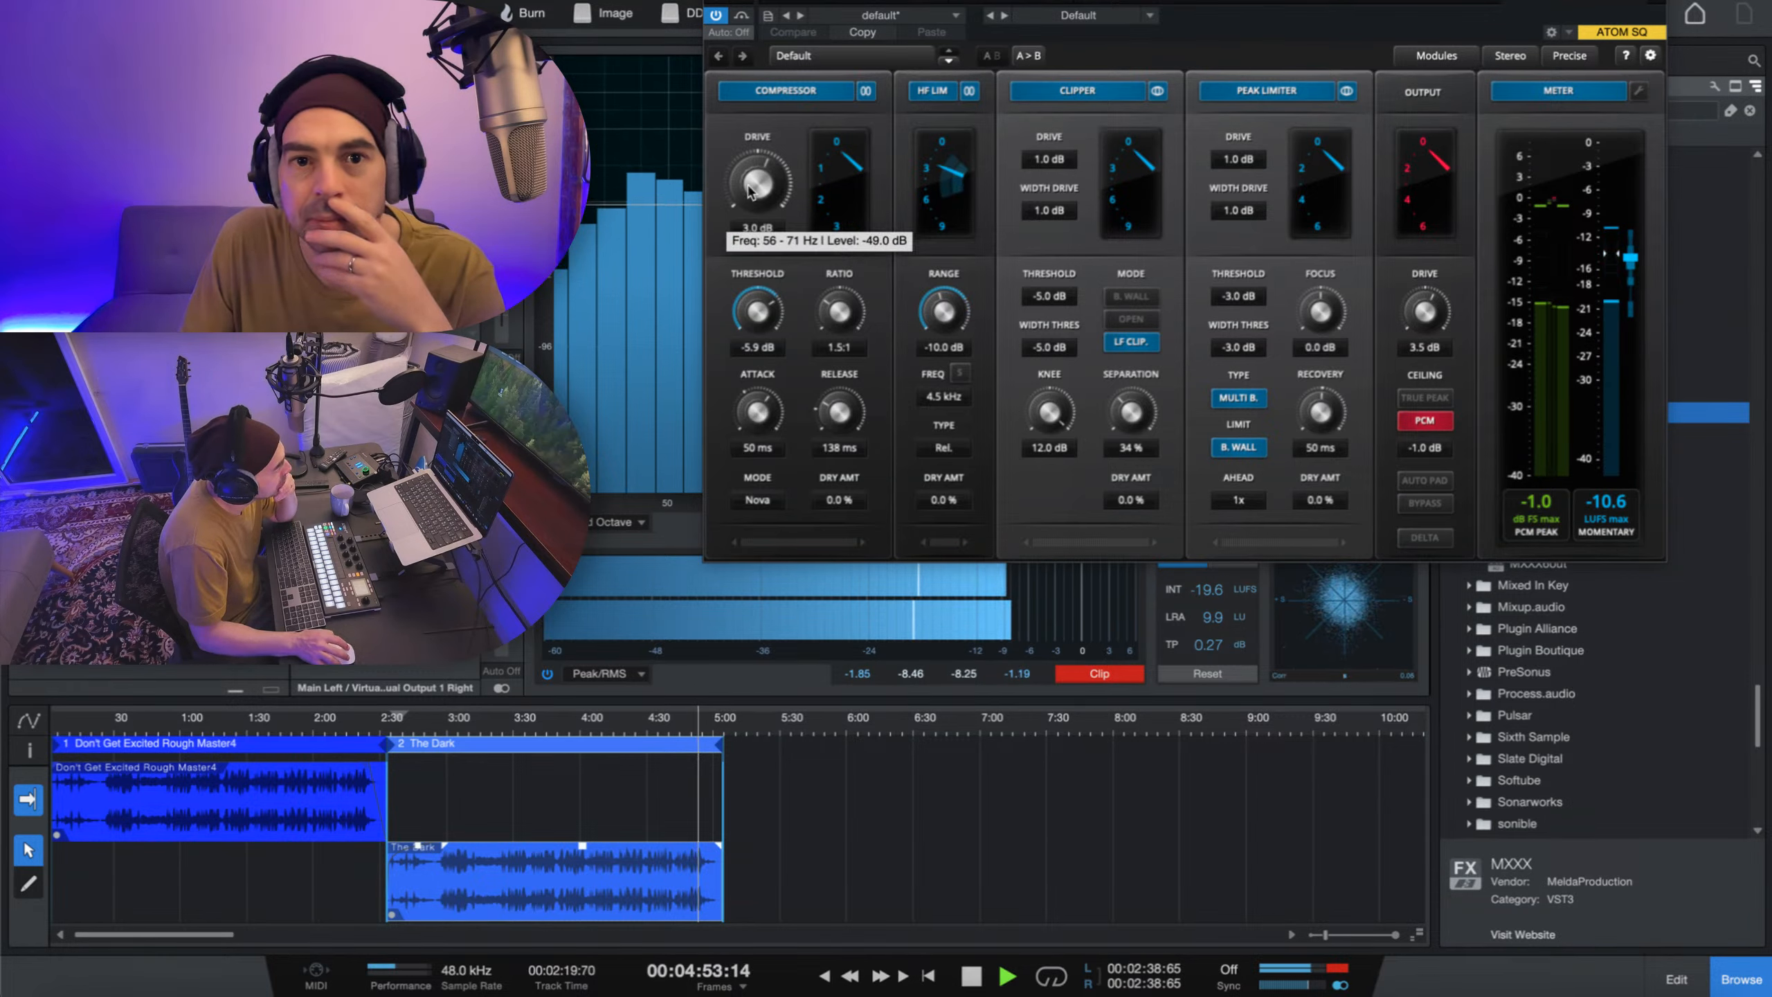
pyautogui.click(1039, 94)
pyautogui.click(1291, 90)
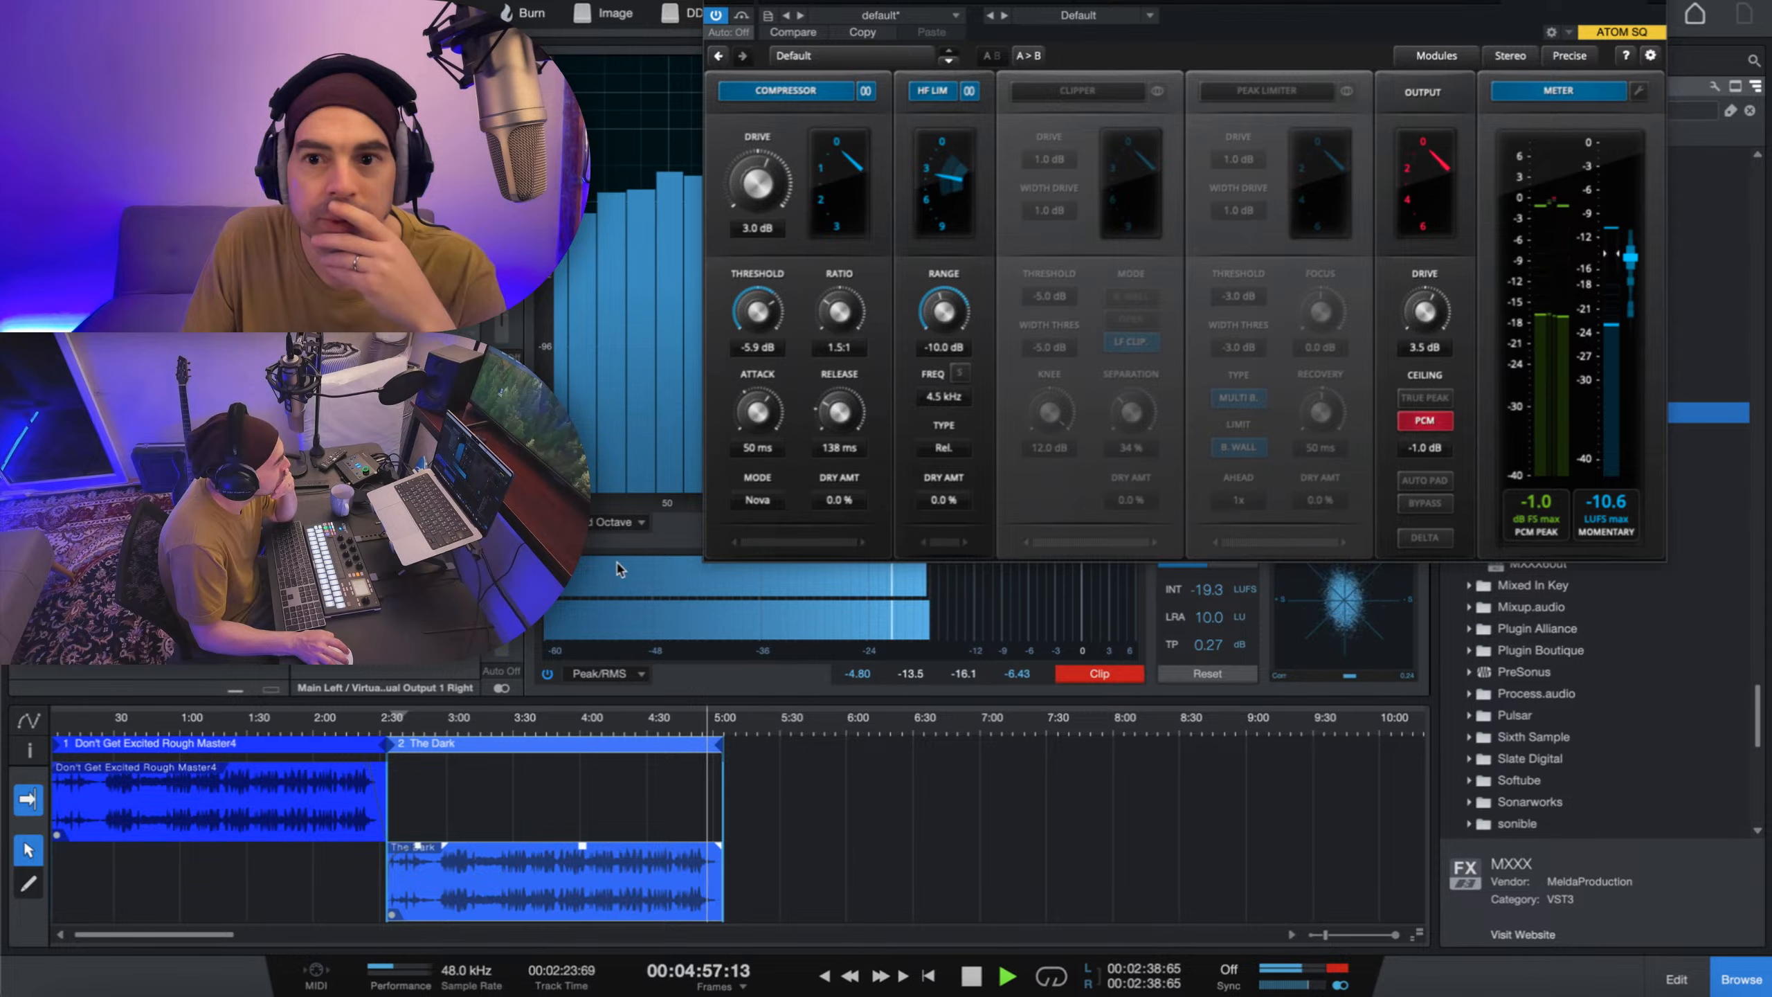
# - Replay The Dark, set the limiter plugin's compressor threshold to -10.0 dB and re-enable the clipper
pyautogui.click(454, 719)
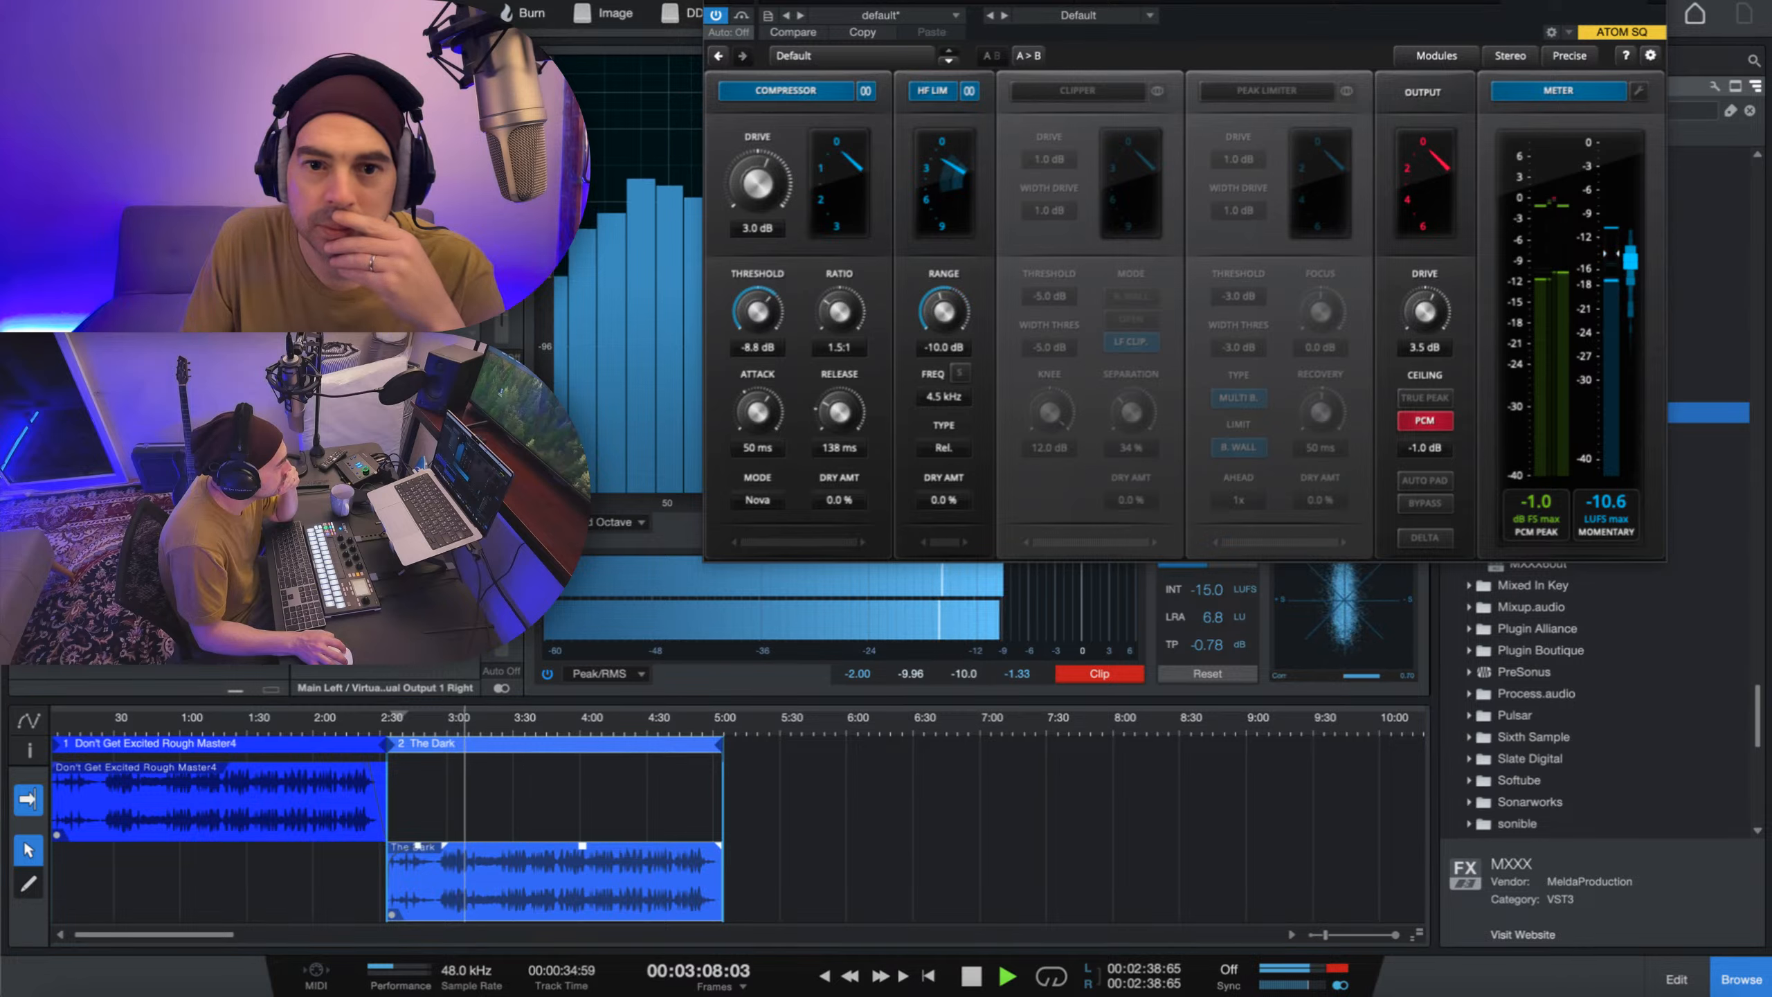
pyautogui.moveTo(757, 311); pyautogui.dragTo(758, 315)
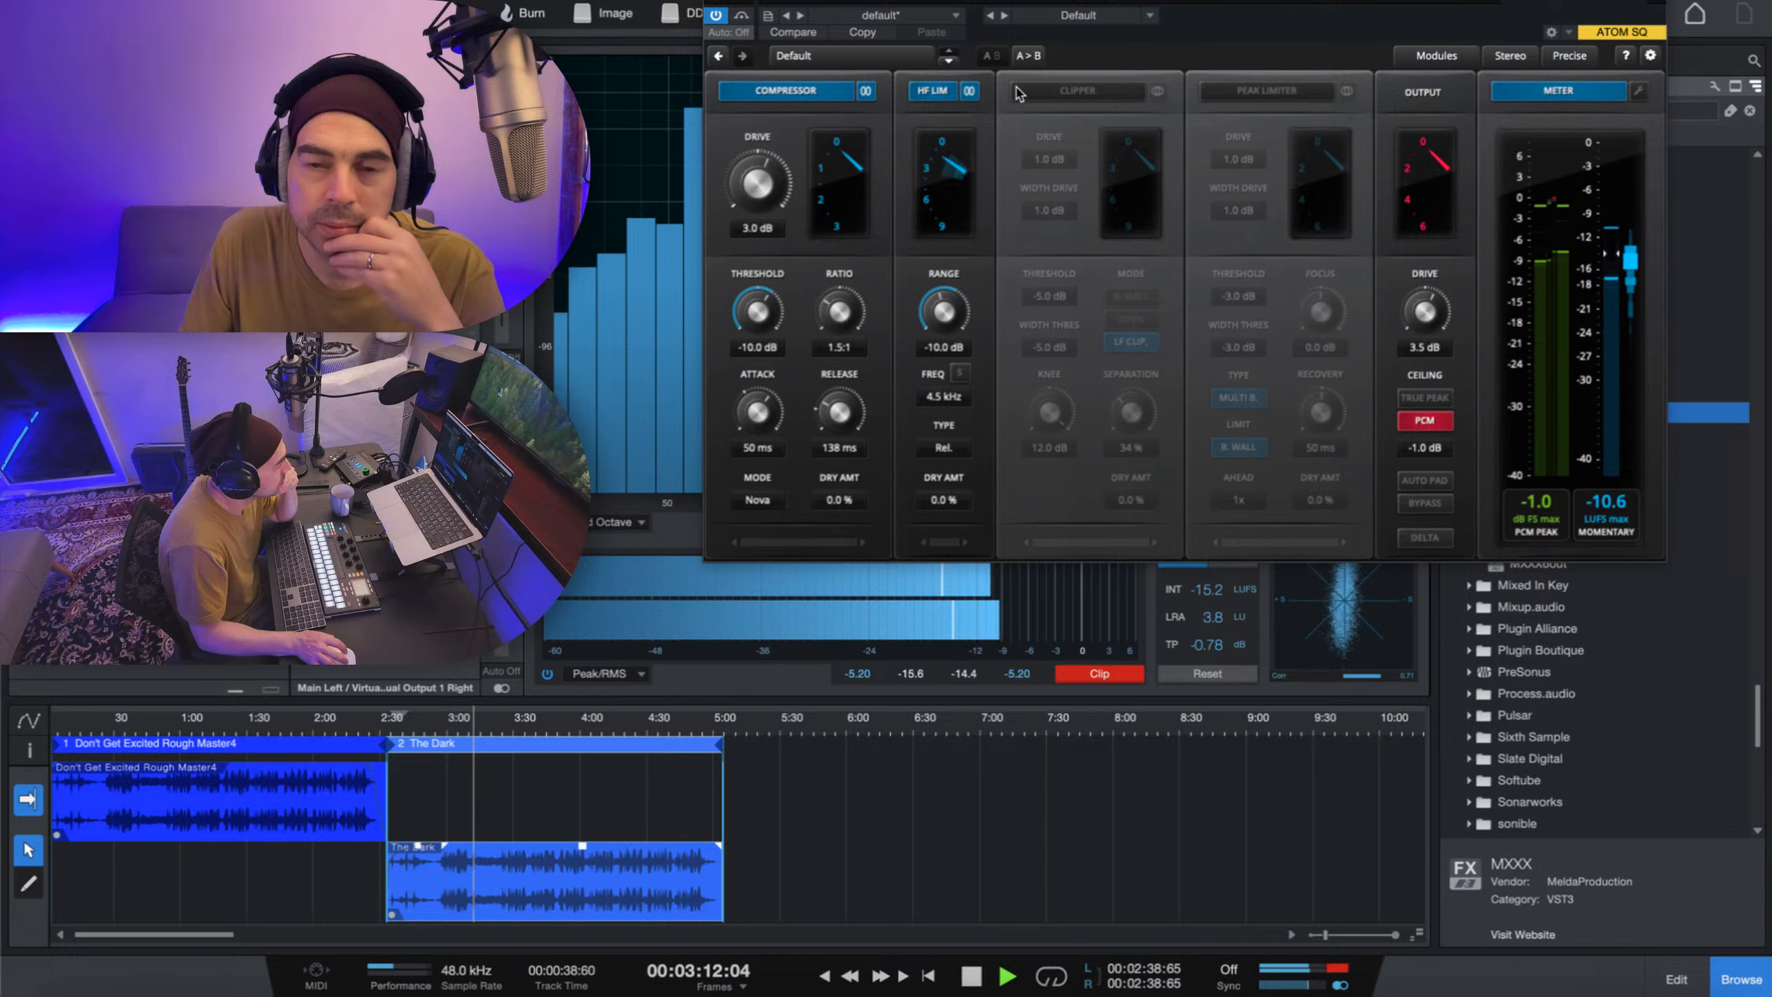
pyautogui.click(1056, 93)
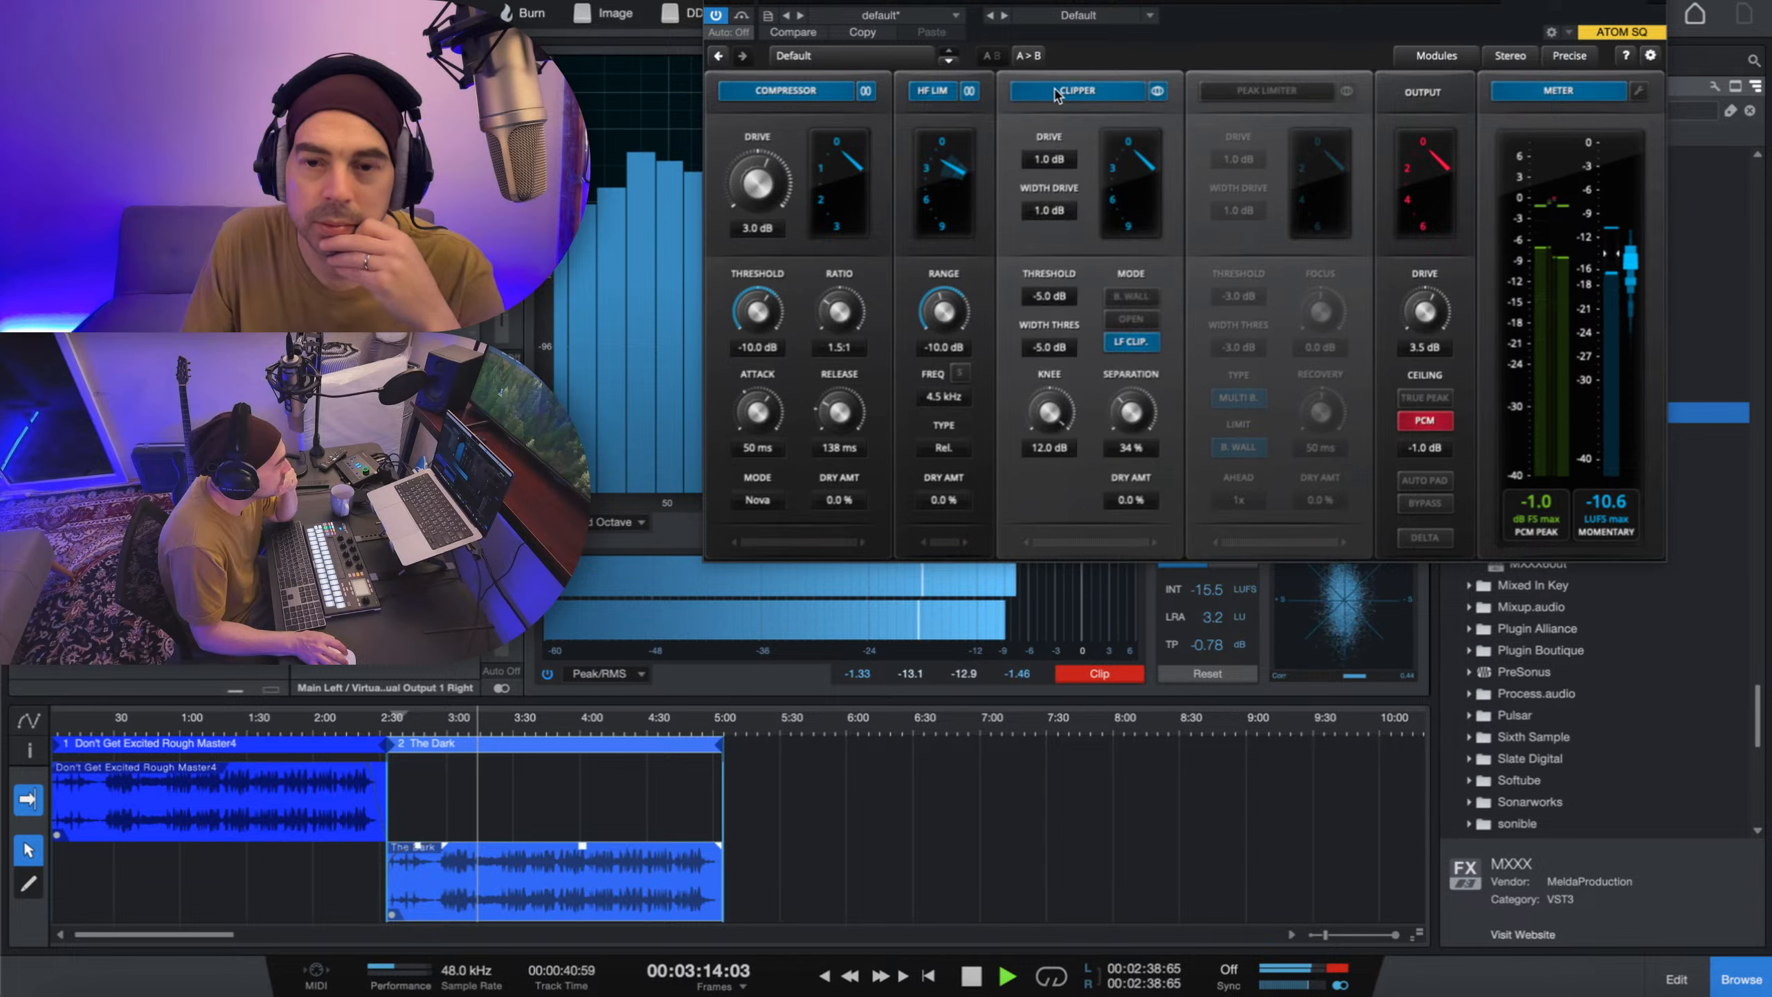
# - Readjust the compressor threshold to -7.6 dB while replaying the section with the clipper active
pyautogui.click(451, 726)
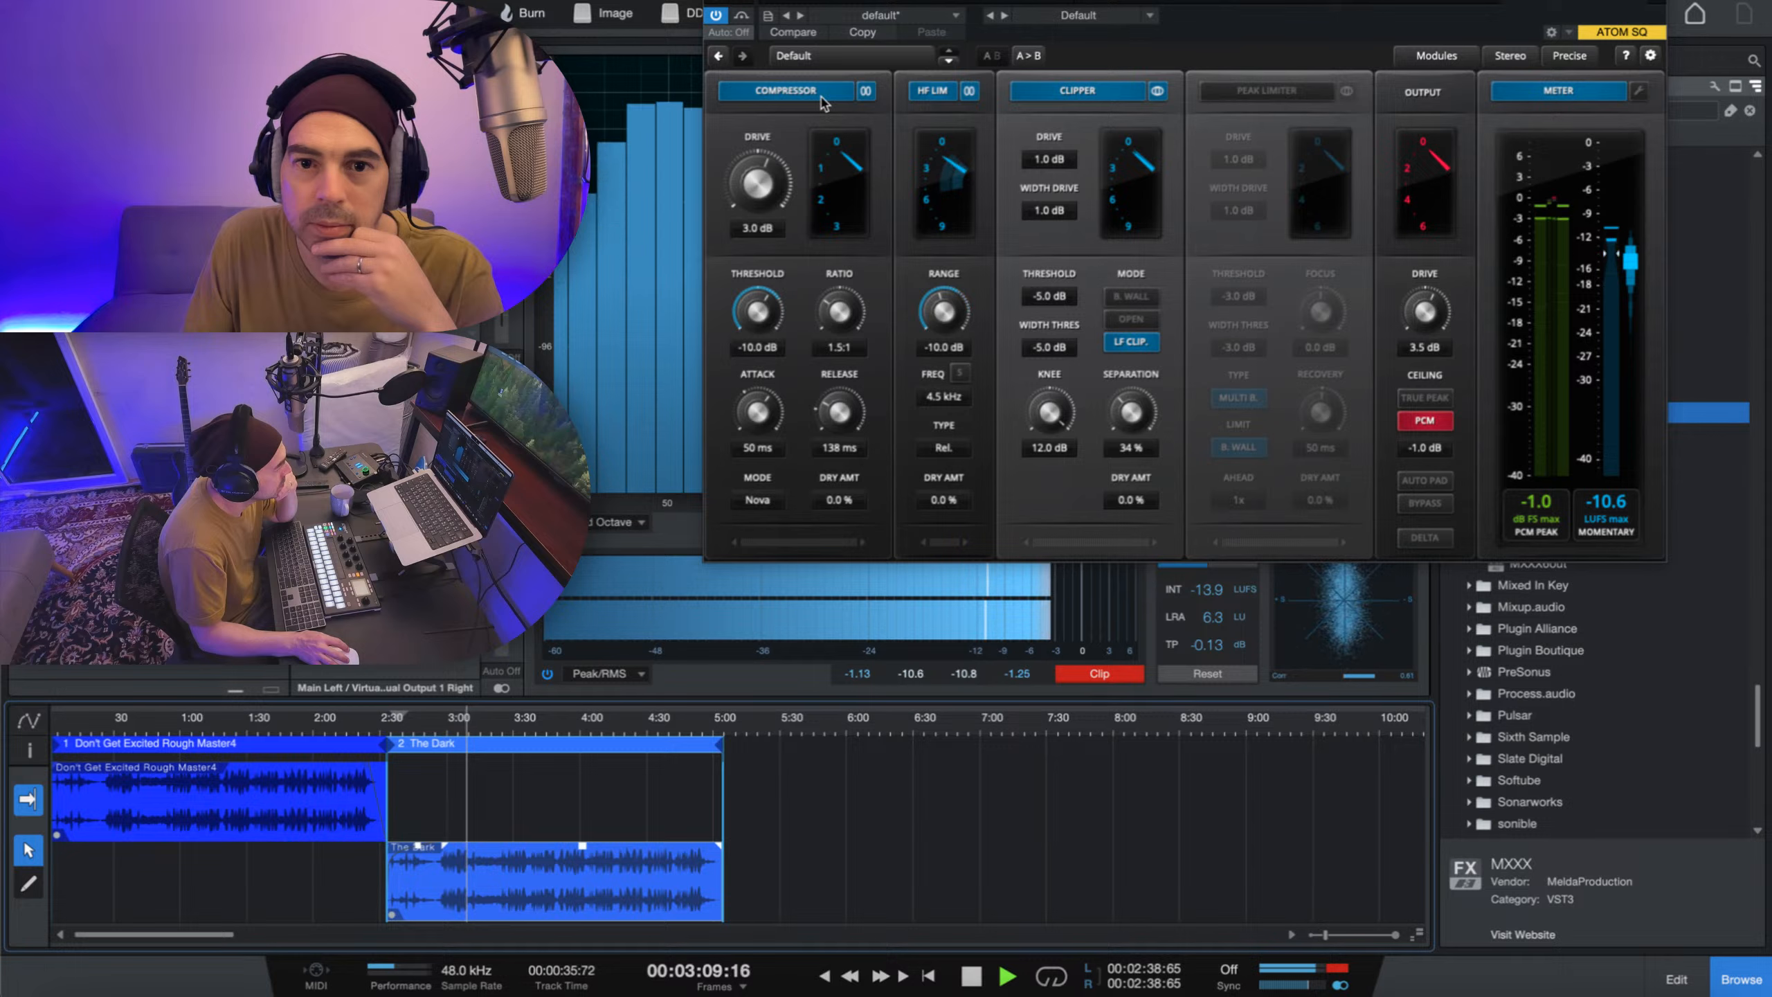
pyautogui.moveTo(756, 317); pyautogui.dragTo(757, 316)
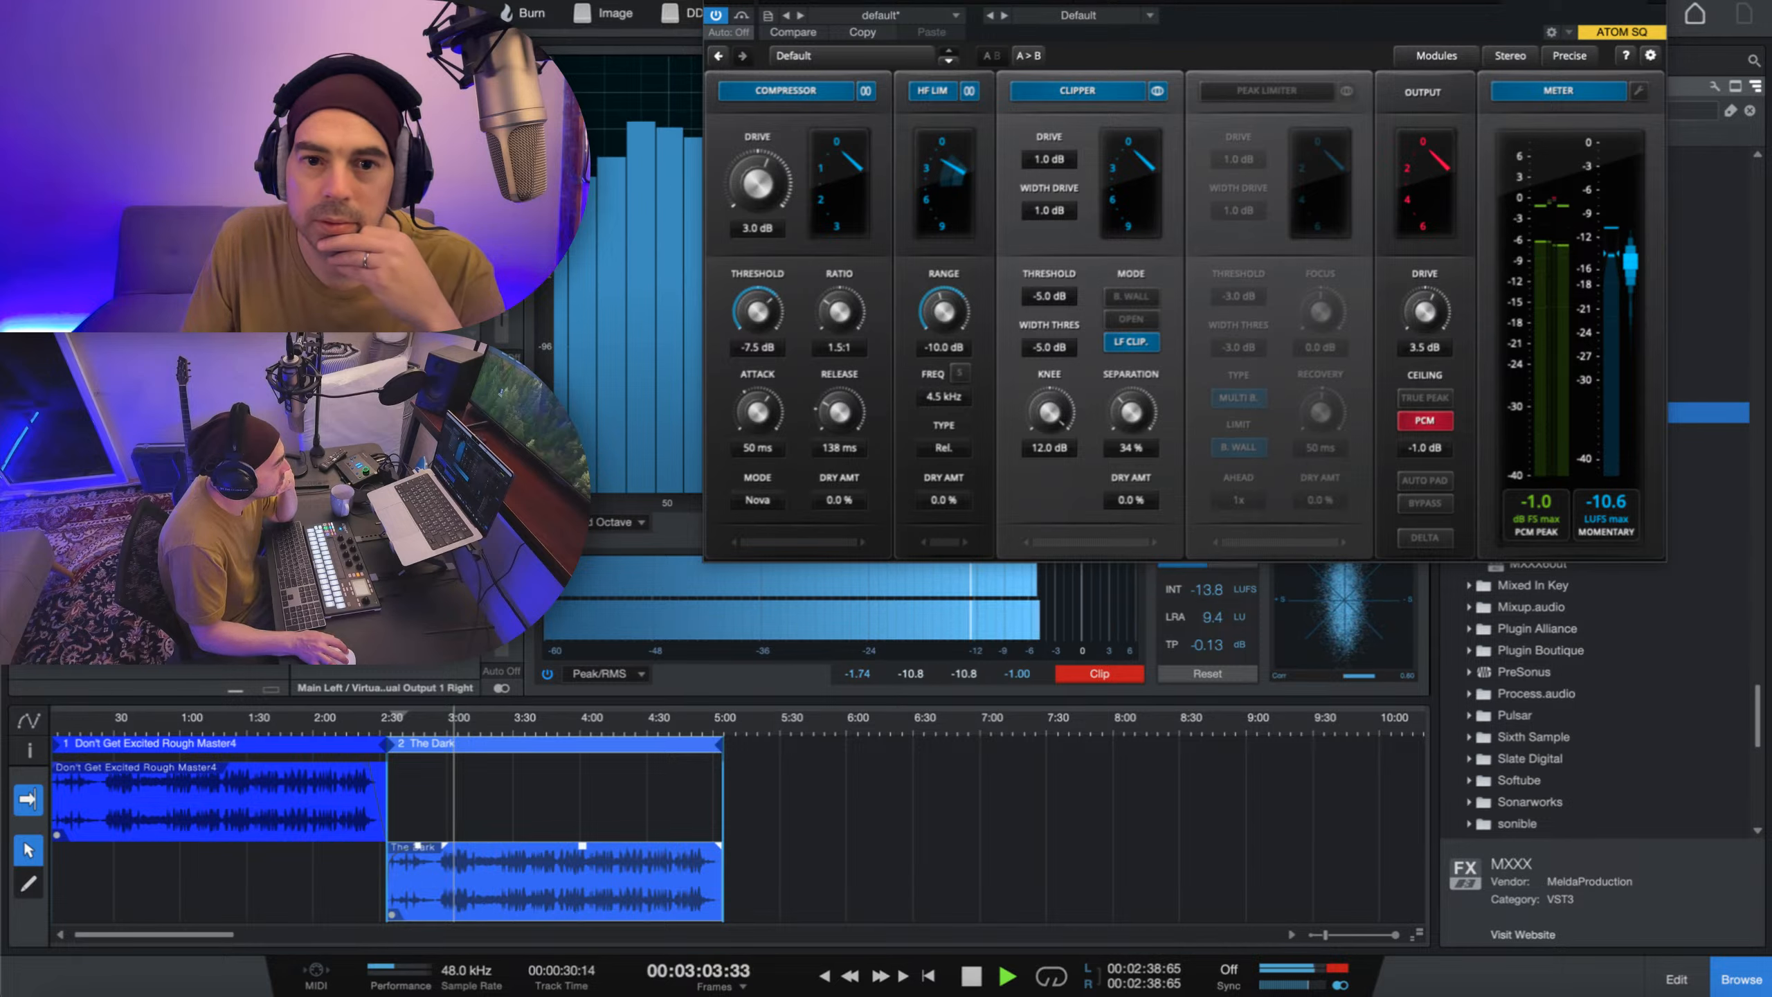
pyautogui.moveTo(758, 313); pyautogui.dragTo(757, 309)
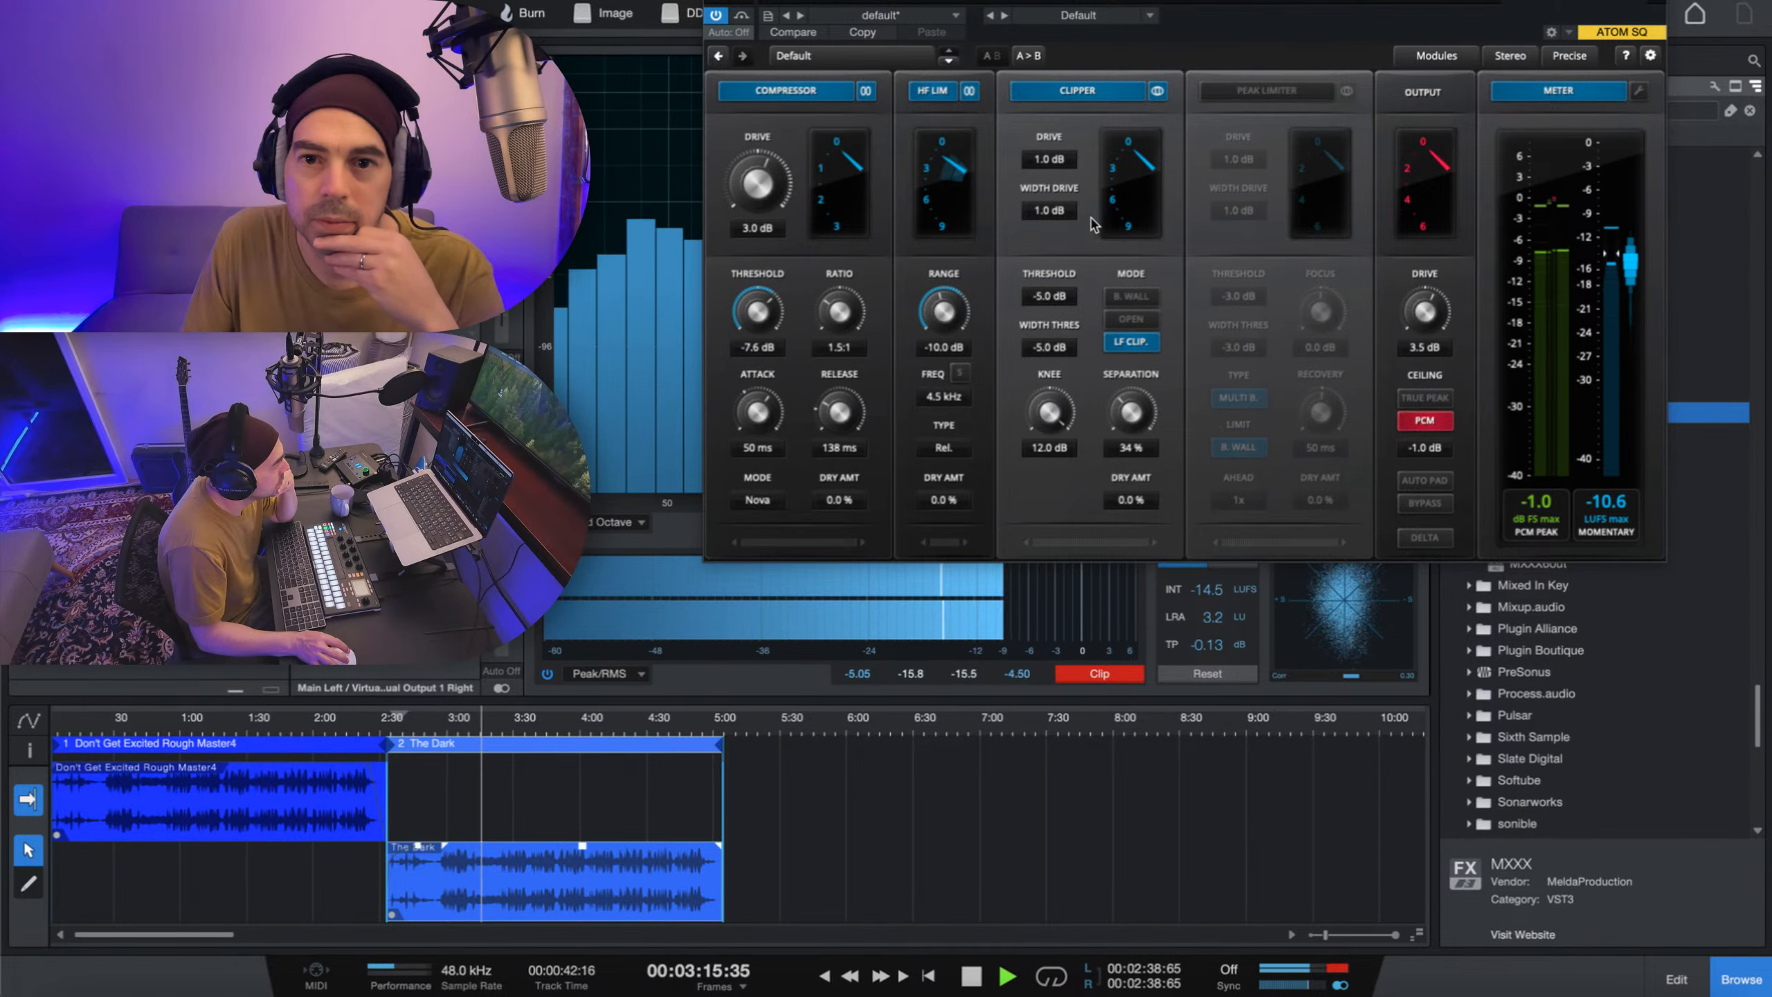
# - Compare the sound with the clipper off and on, and set its drive to 2.9 dB and width drive to 5.3 dB
pyautogui.click(1078, 91)
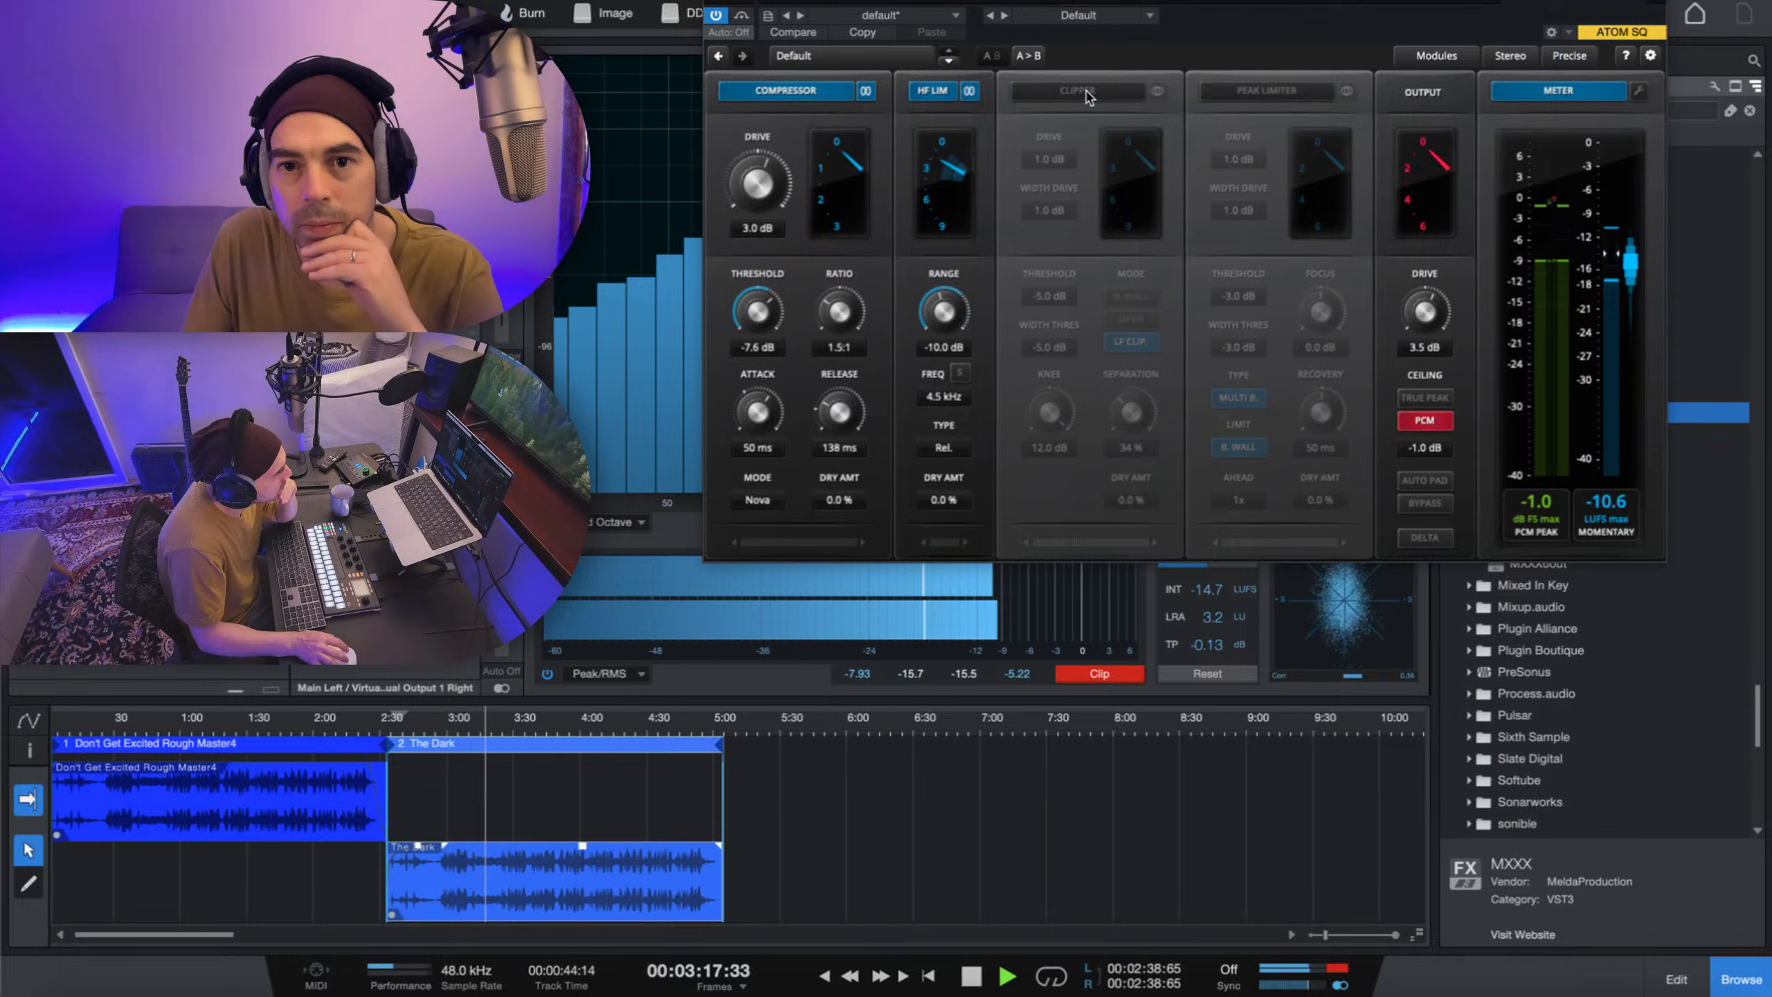
pyautogui.click(1078, 91)
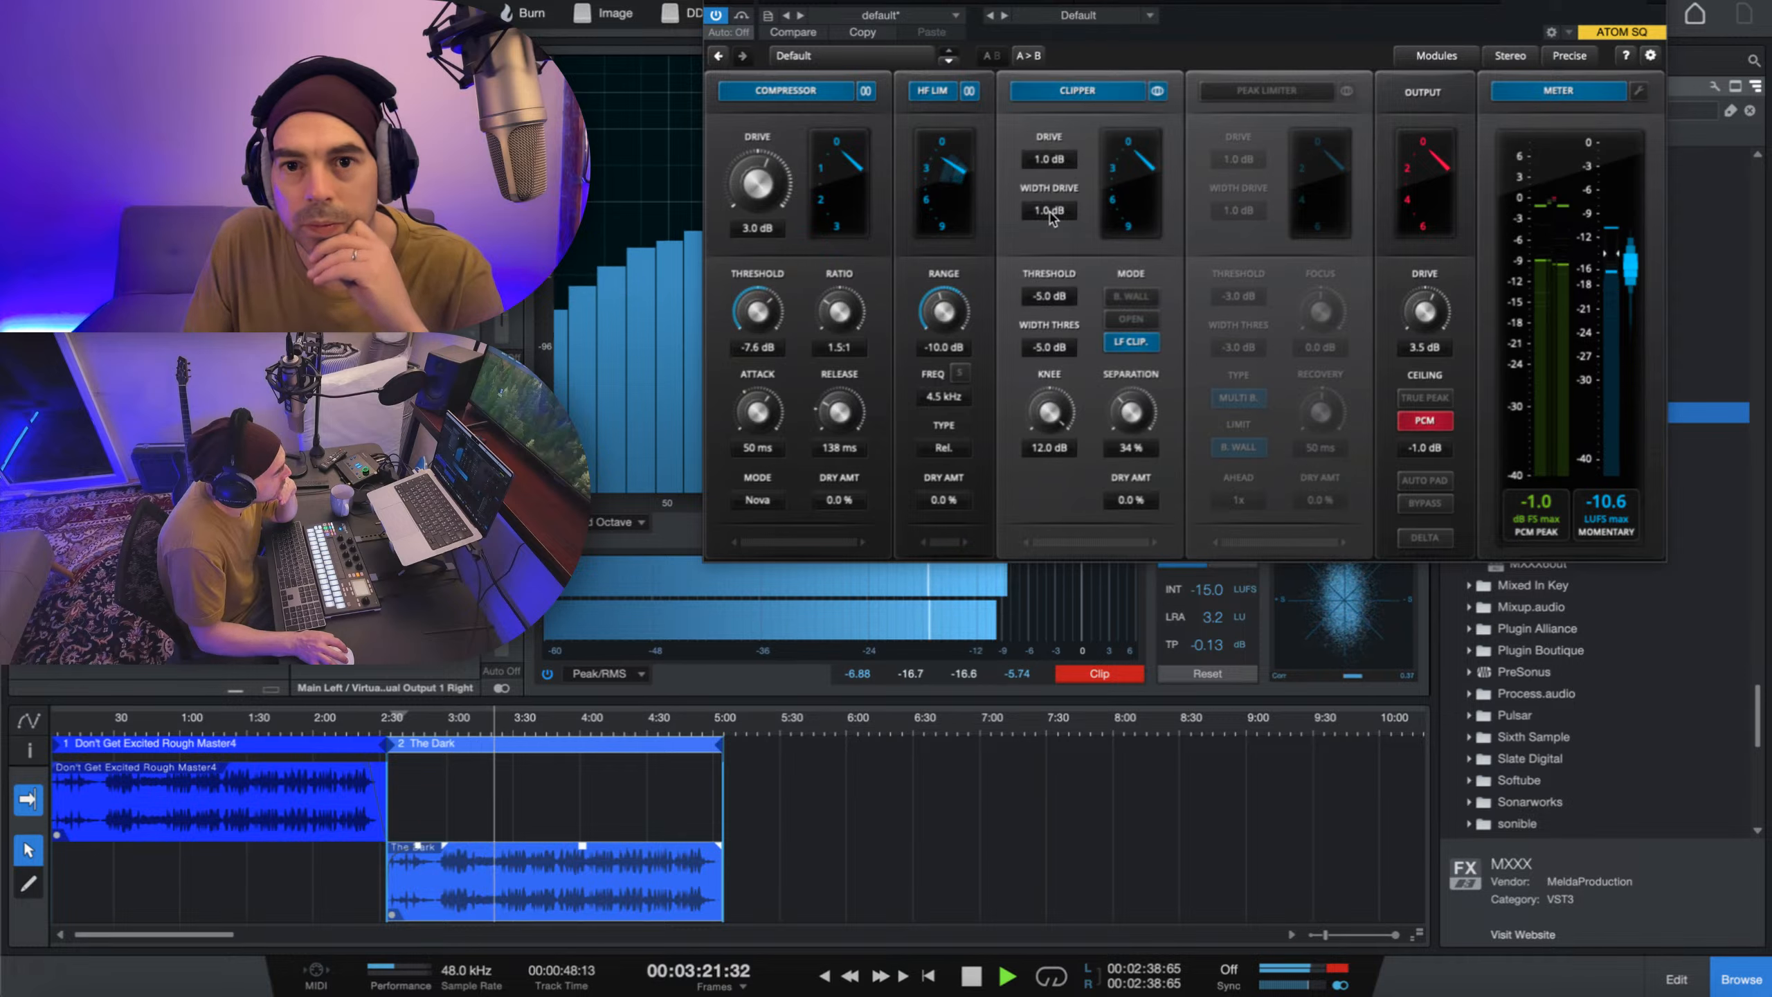
pyautogui.moveTo(1050, 159); pyautogui.dragTo(1050, 141)
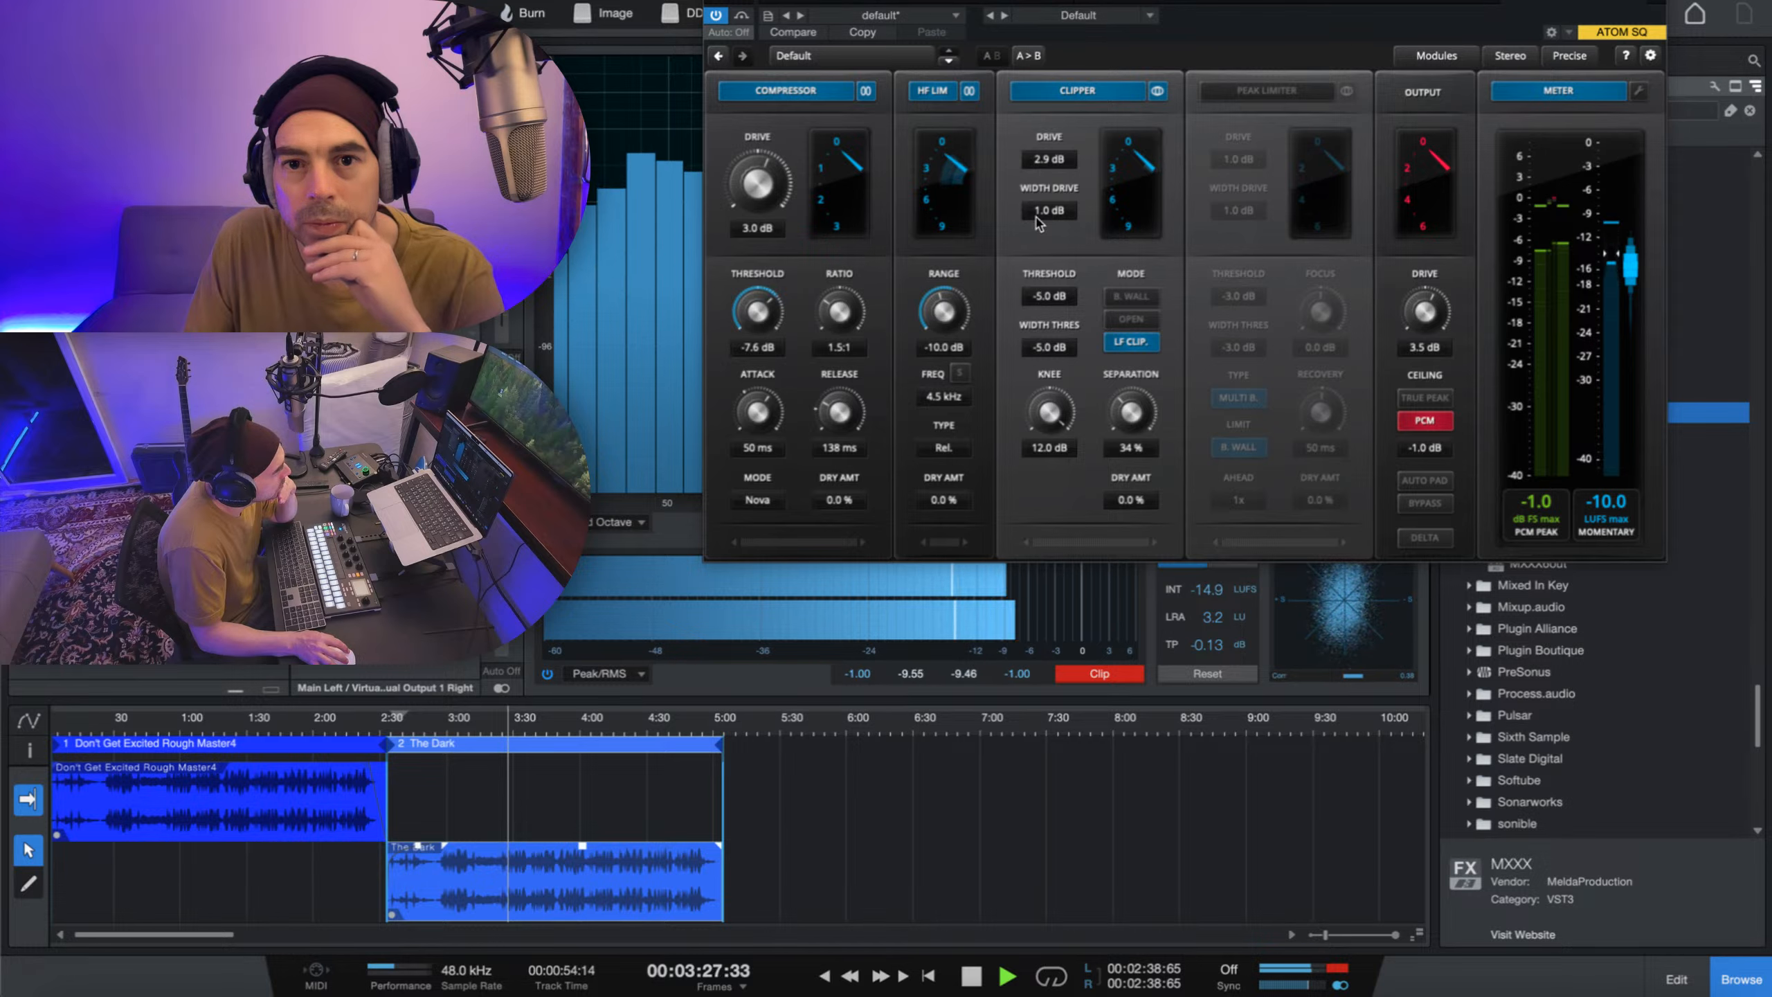
pyautogui.moveTo(1038, 223); pyautogui.dragTo(1038, 192)
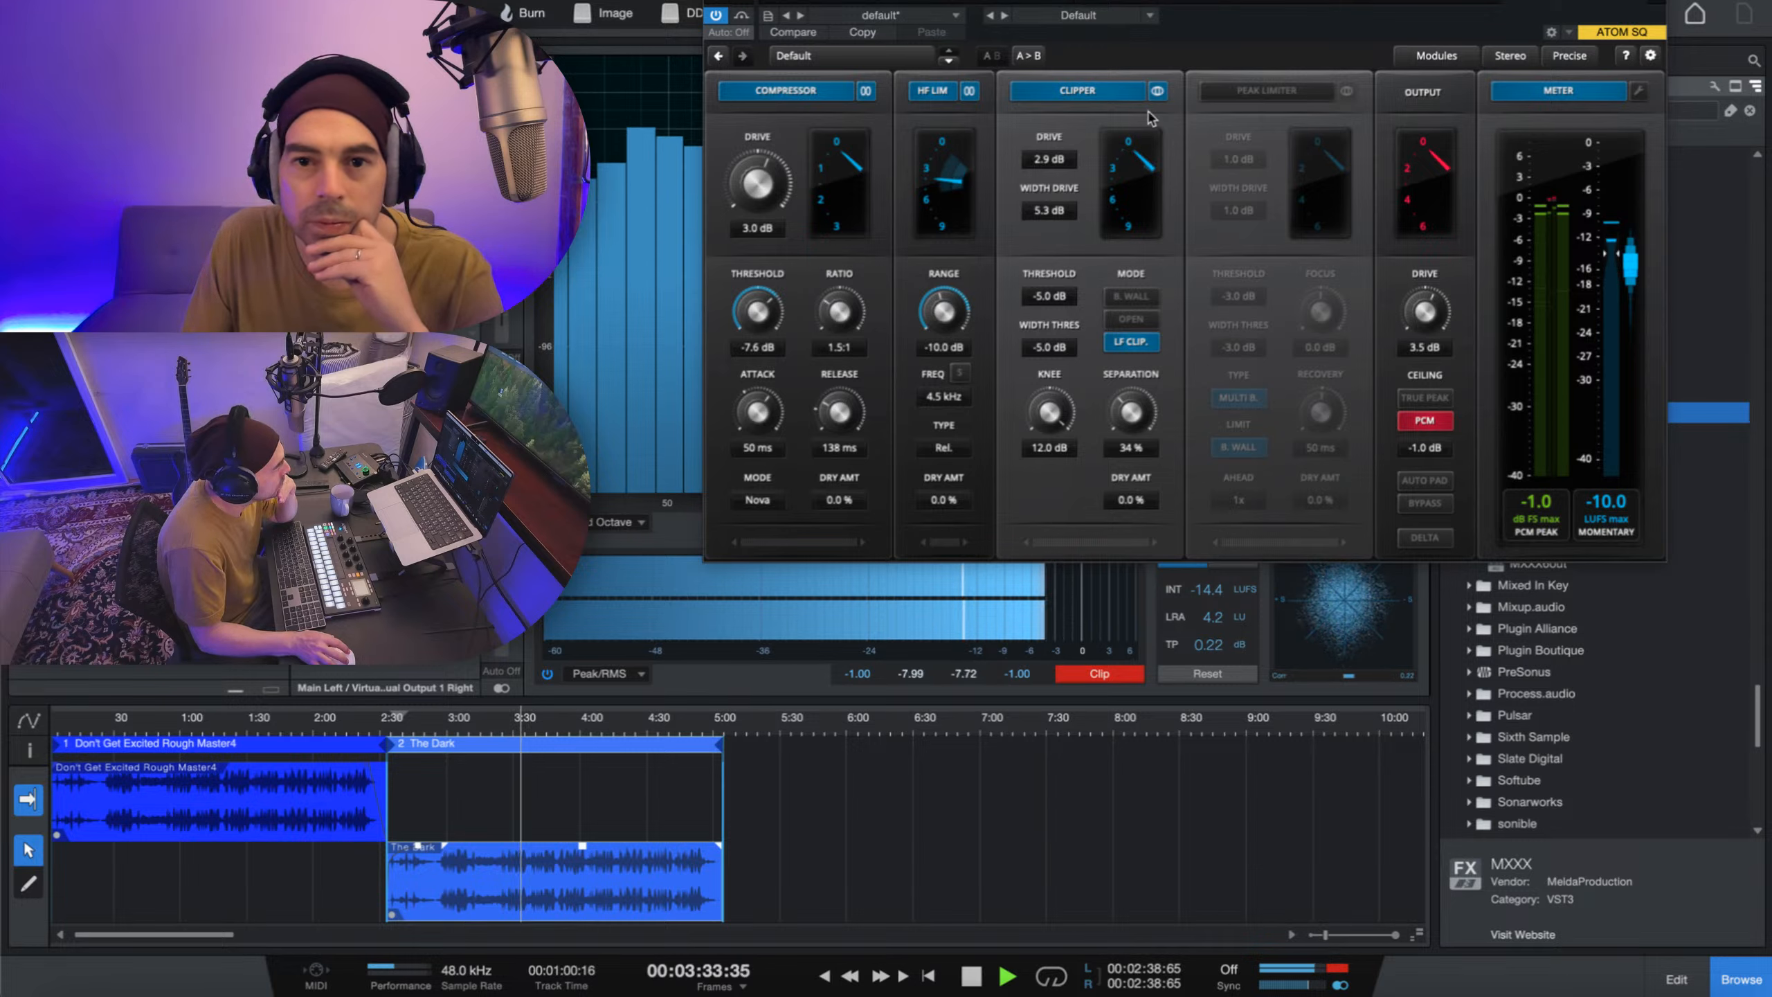
# - Switch the clipper from separate width controls to stereo processing and set its drive to 4.1 dB
pyautogui.click(1158, 91)
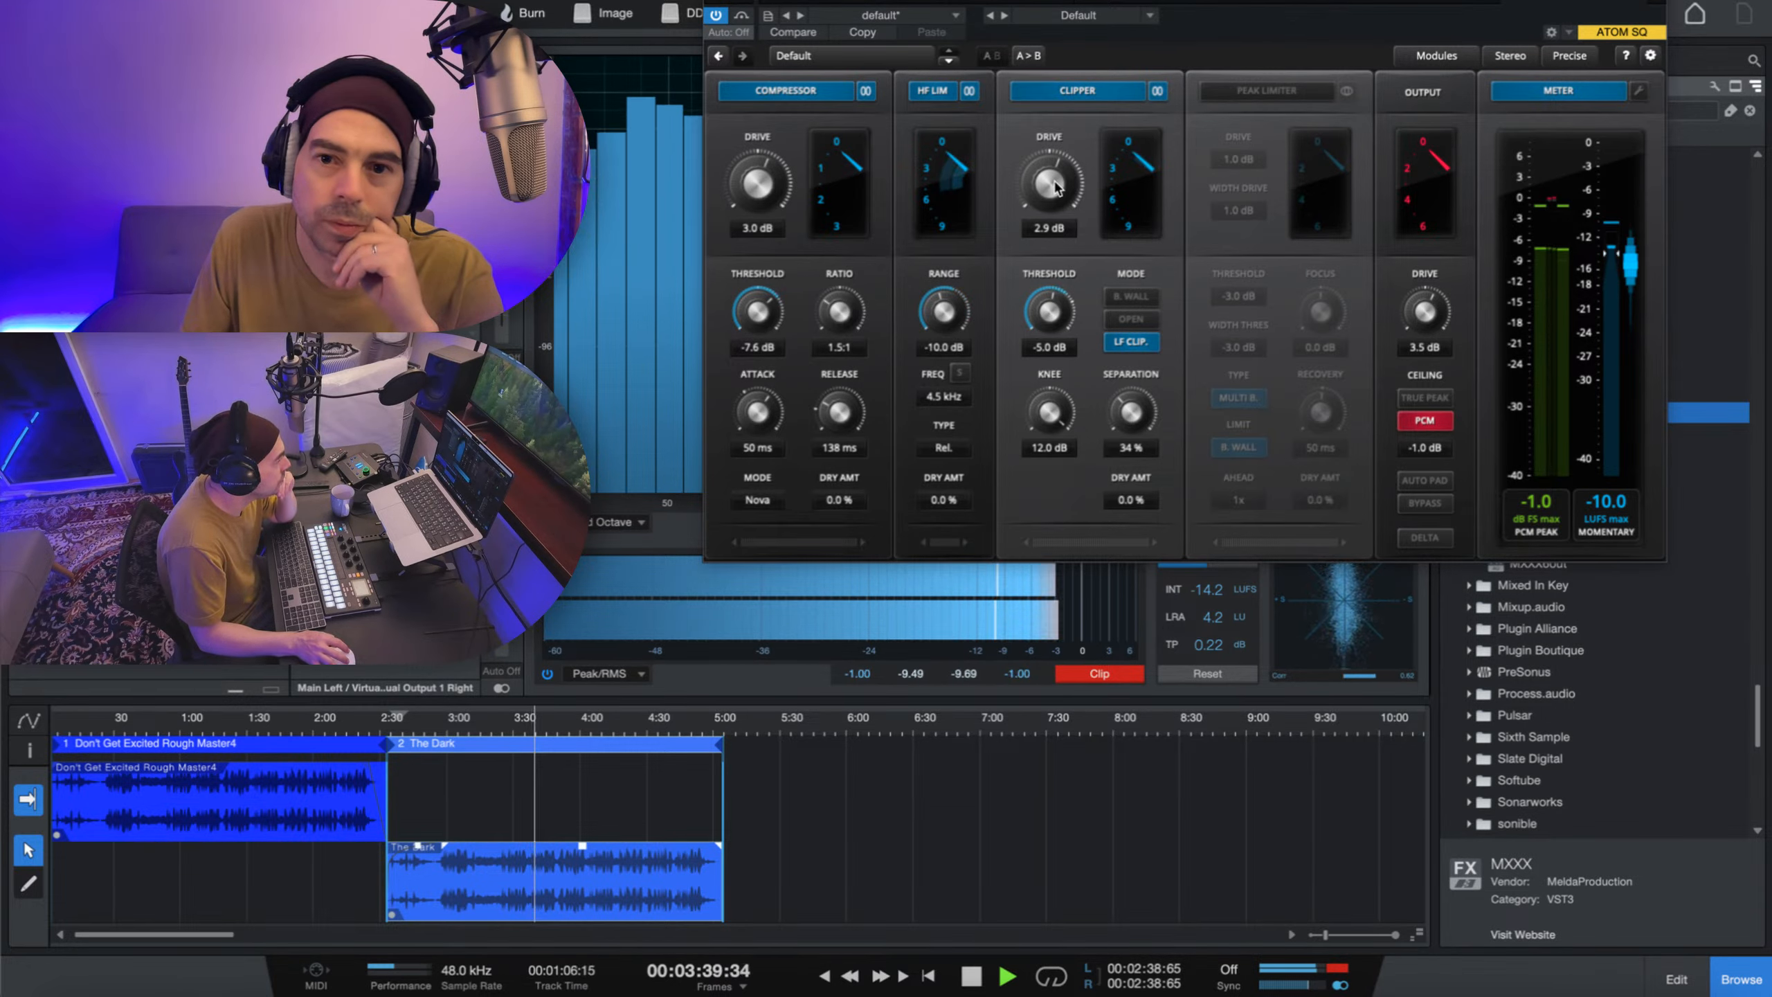
pyautogui.moveTo(1048, 184); pyautogui.dragTo(1049, 171)
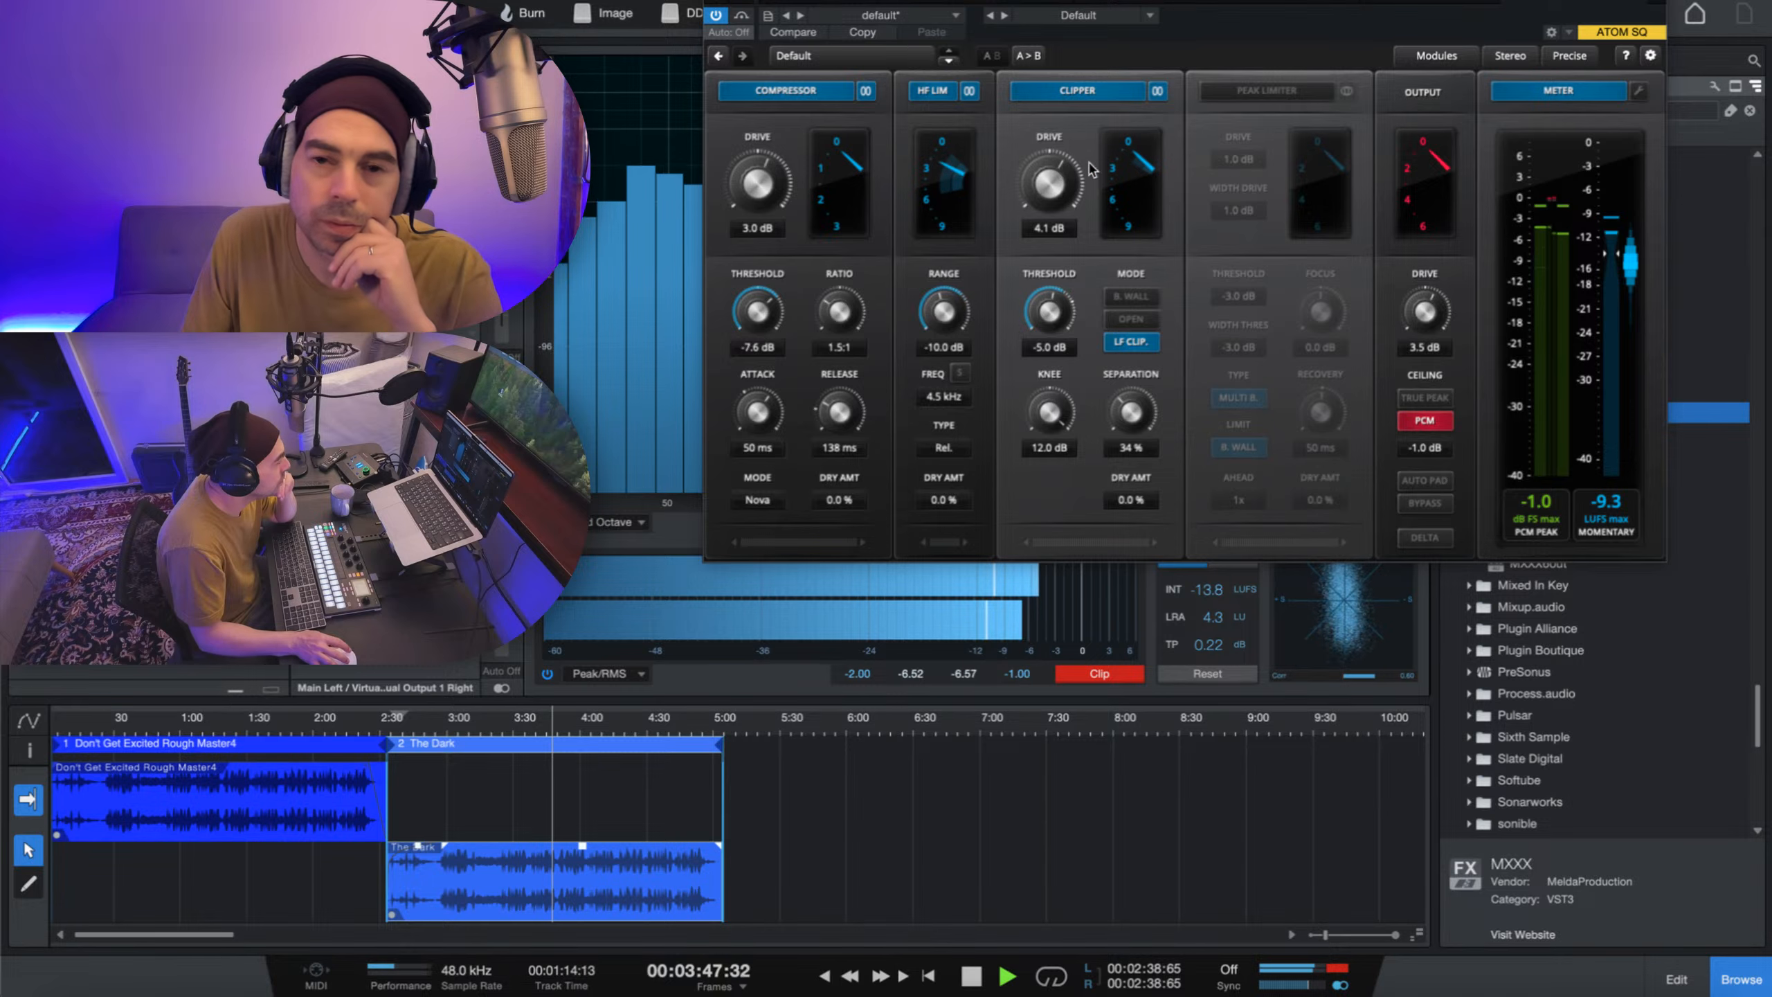
# - Listen to The Dark with the limiter plugin in view, and inspect the MXXX instance in slot 9
pyautogui.moveTo(1072, 4); pyautogui.dragTo(942, 49)
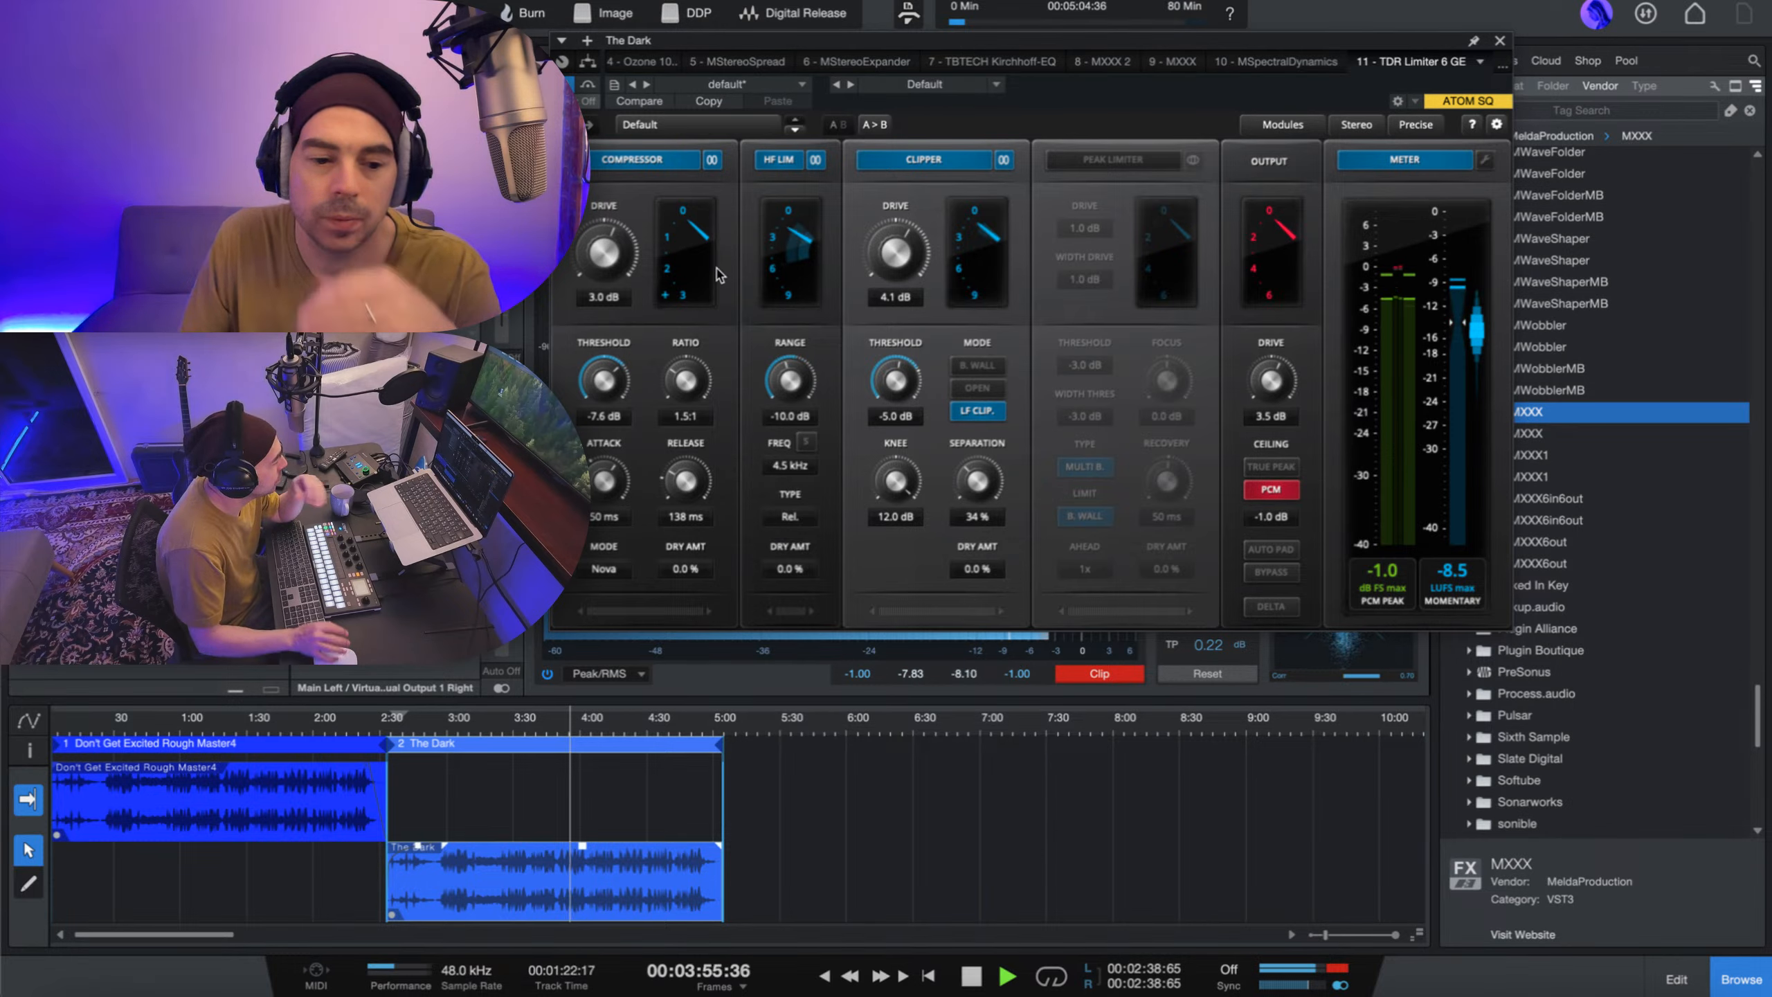
pyautogui.press('XF86AudioLowerVolume')
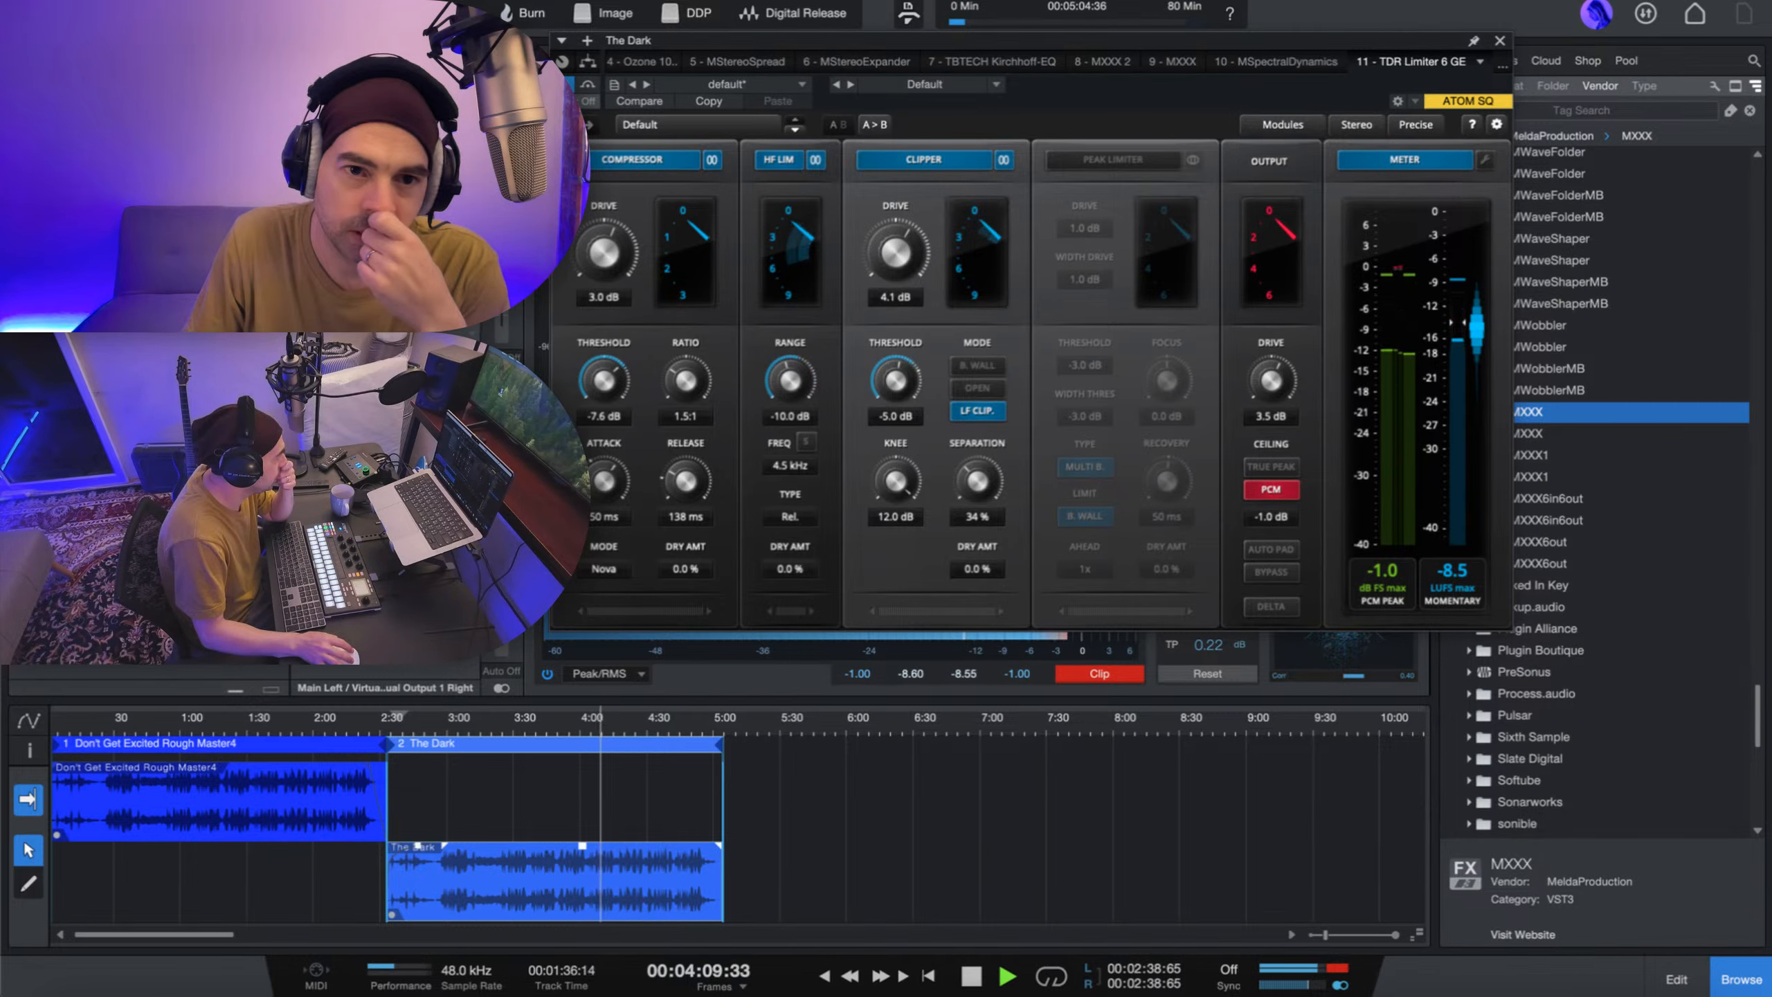
pyautogui.doubleClick(390, 231)
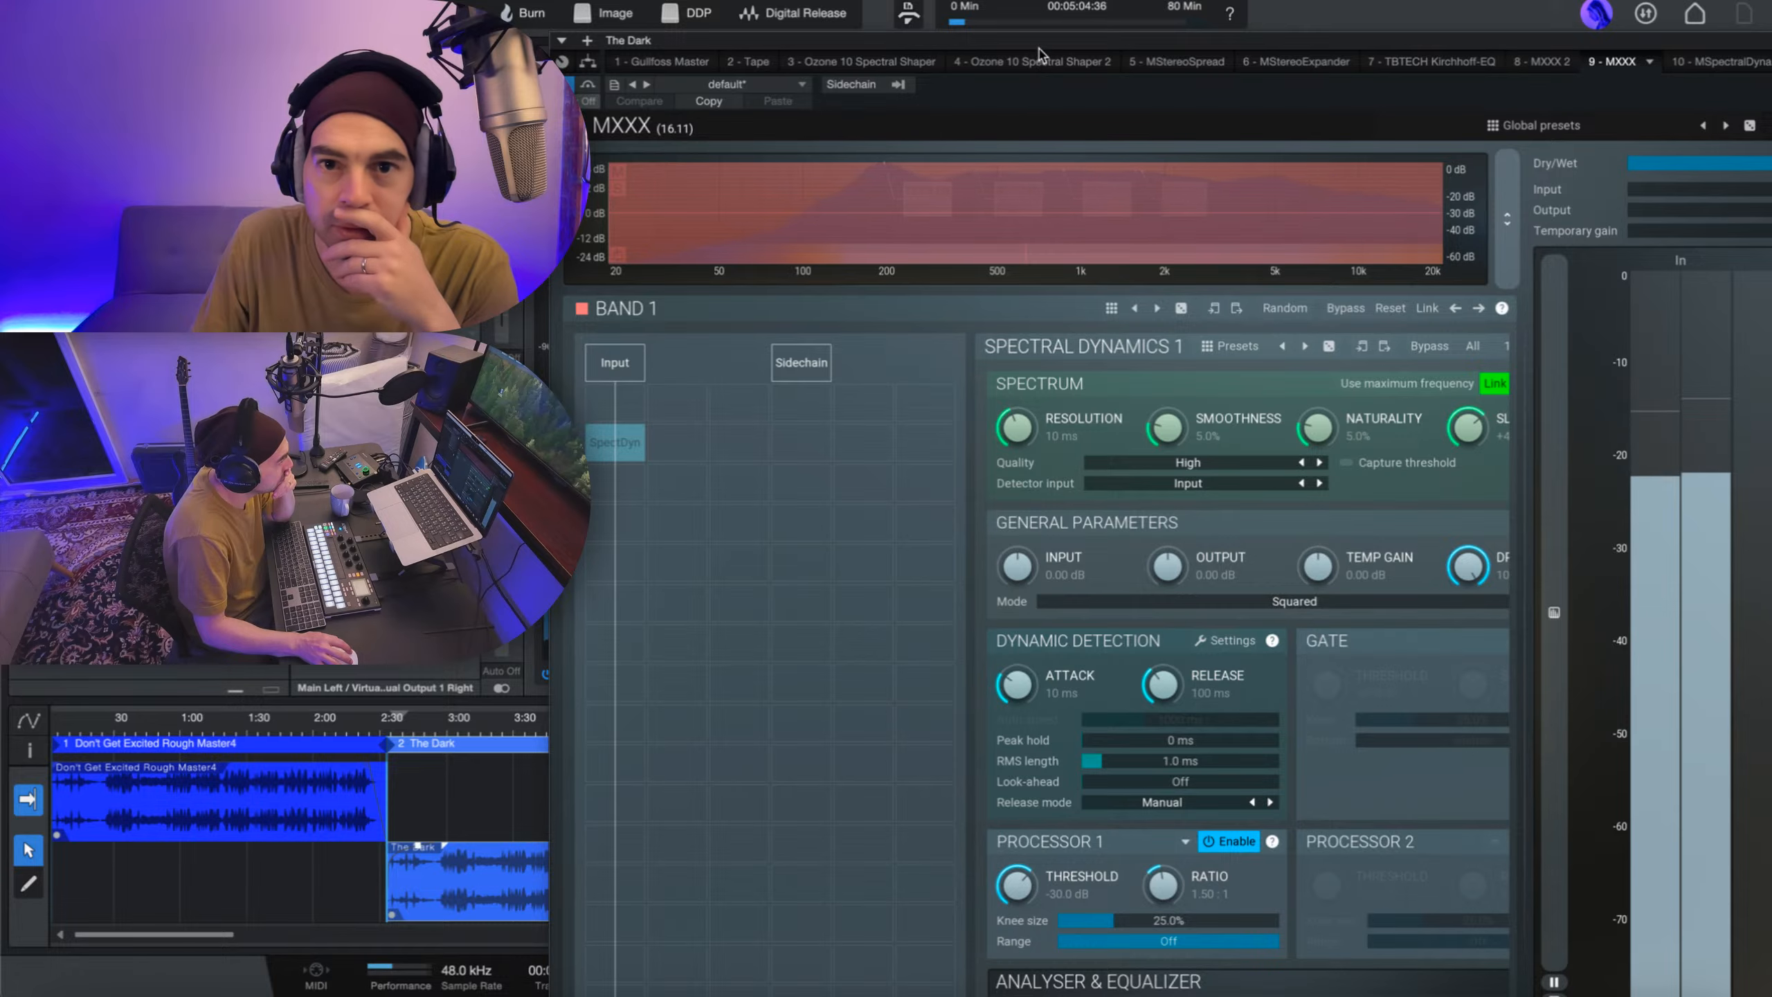
pyautogui.moveTo(1037, 43); pyautogui.dragTo(893, 0)
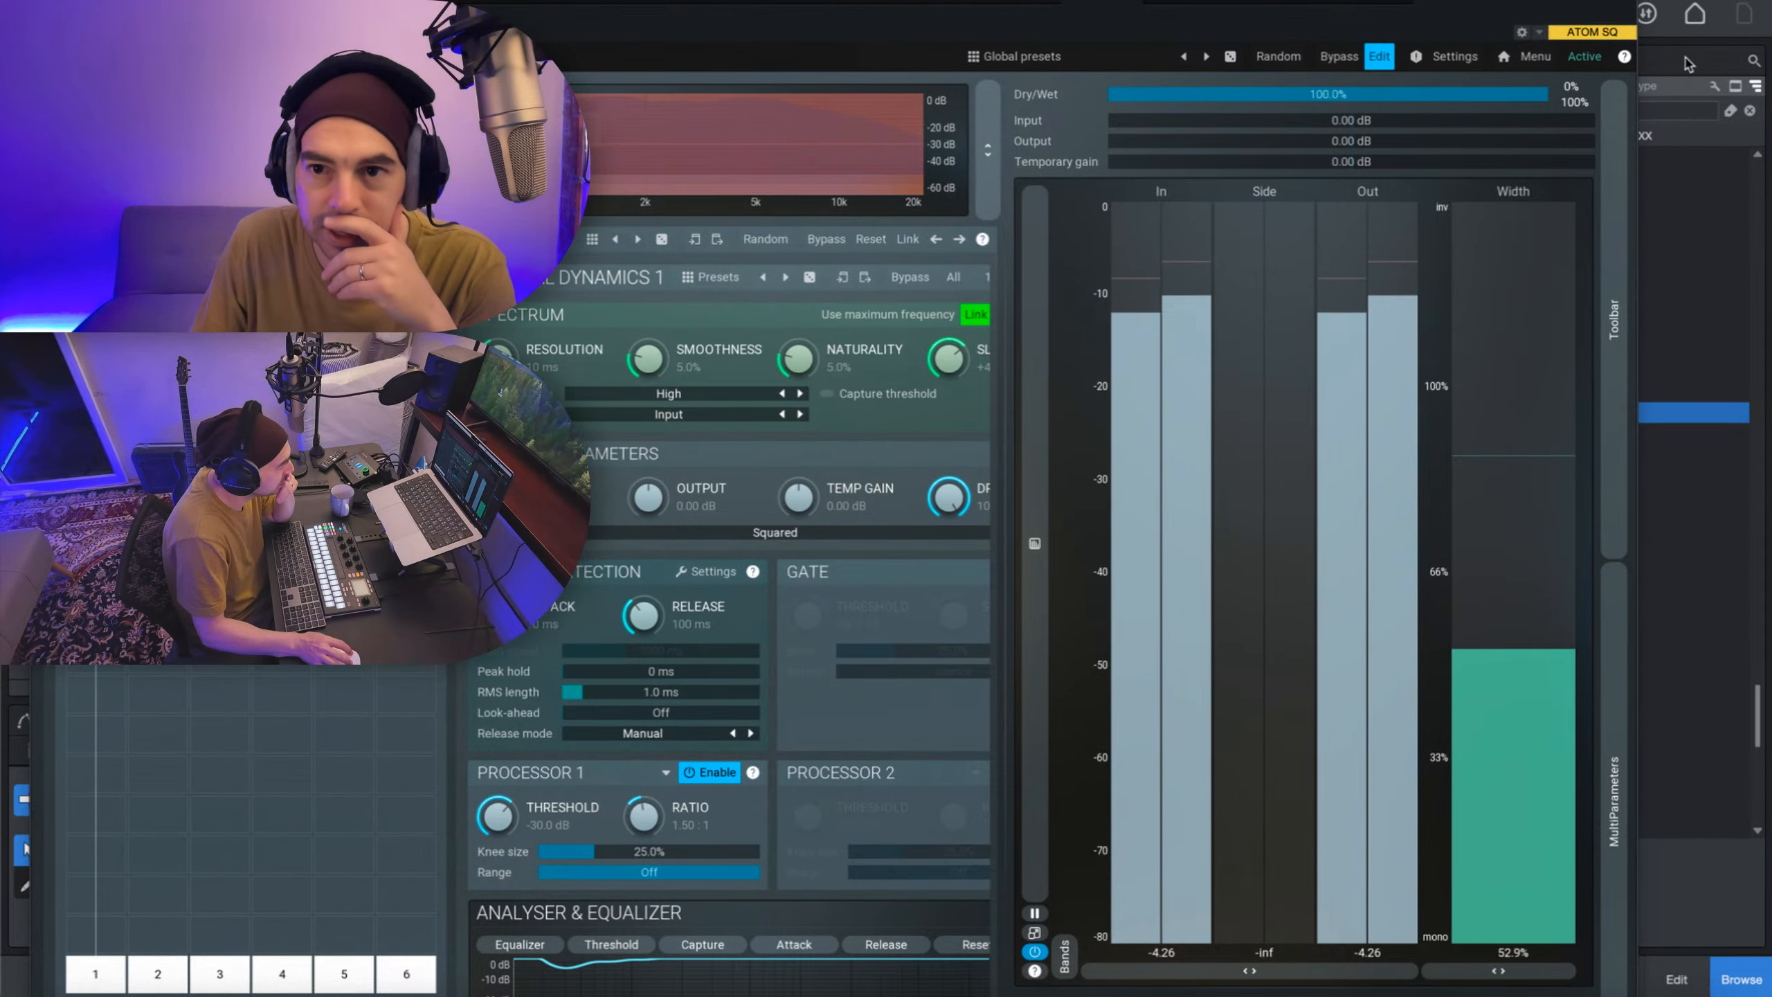
pyautogui.moveTo(1541, 0); pyautogui.dragTo(1620, 0)
pyautogui.click(1770, 1)
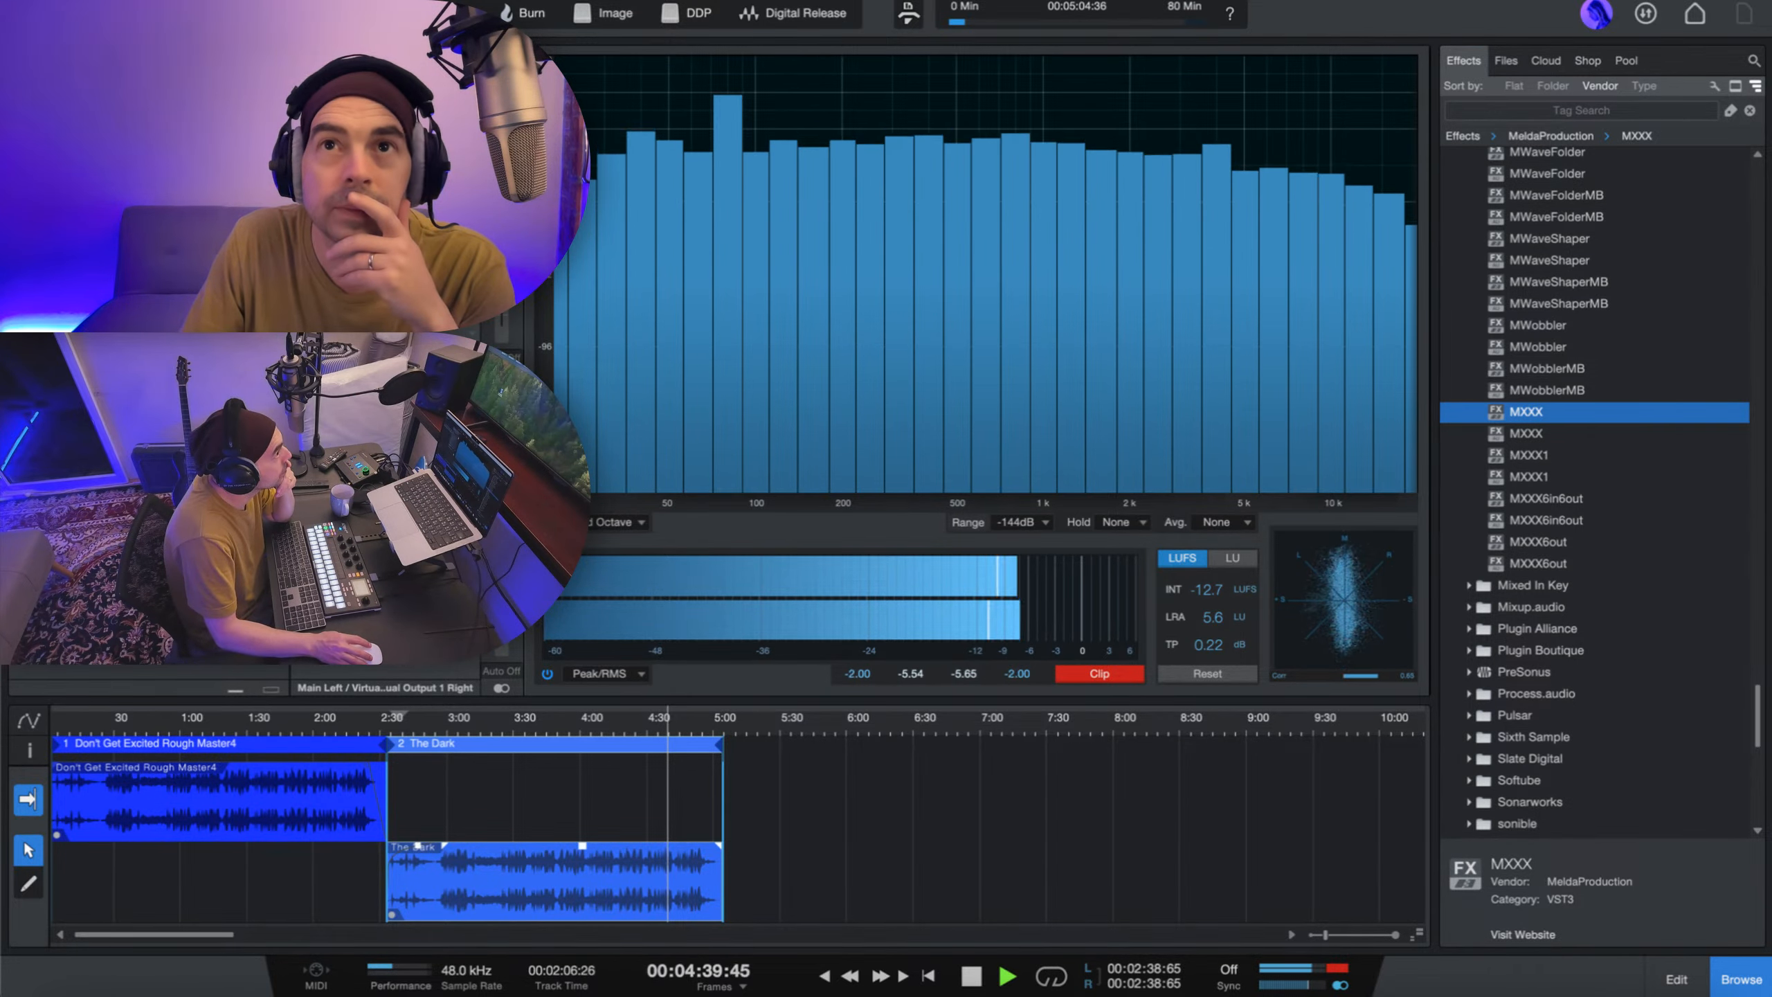
# - Review the Spectral Dynamics 1 module in the MXXX of slot 9 and enter a new spectrum slope value
pyautogui.moveTo(1770, 1); pyautogui.dragTo(1124, 0)
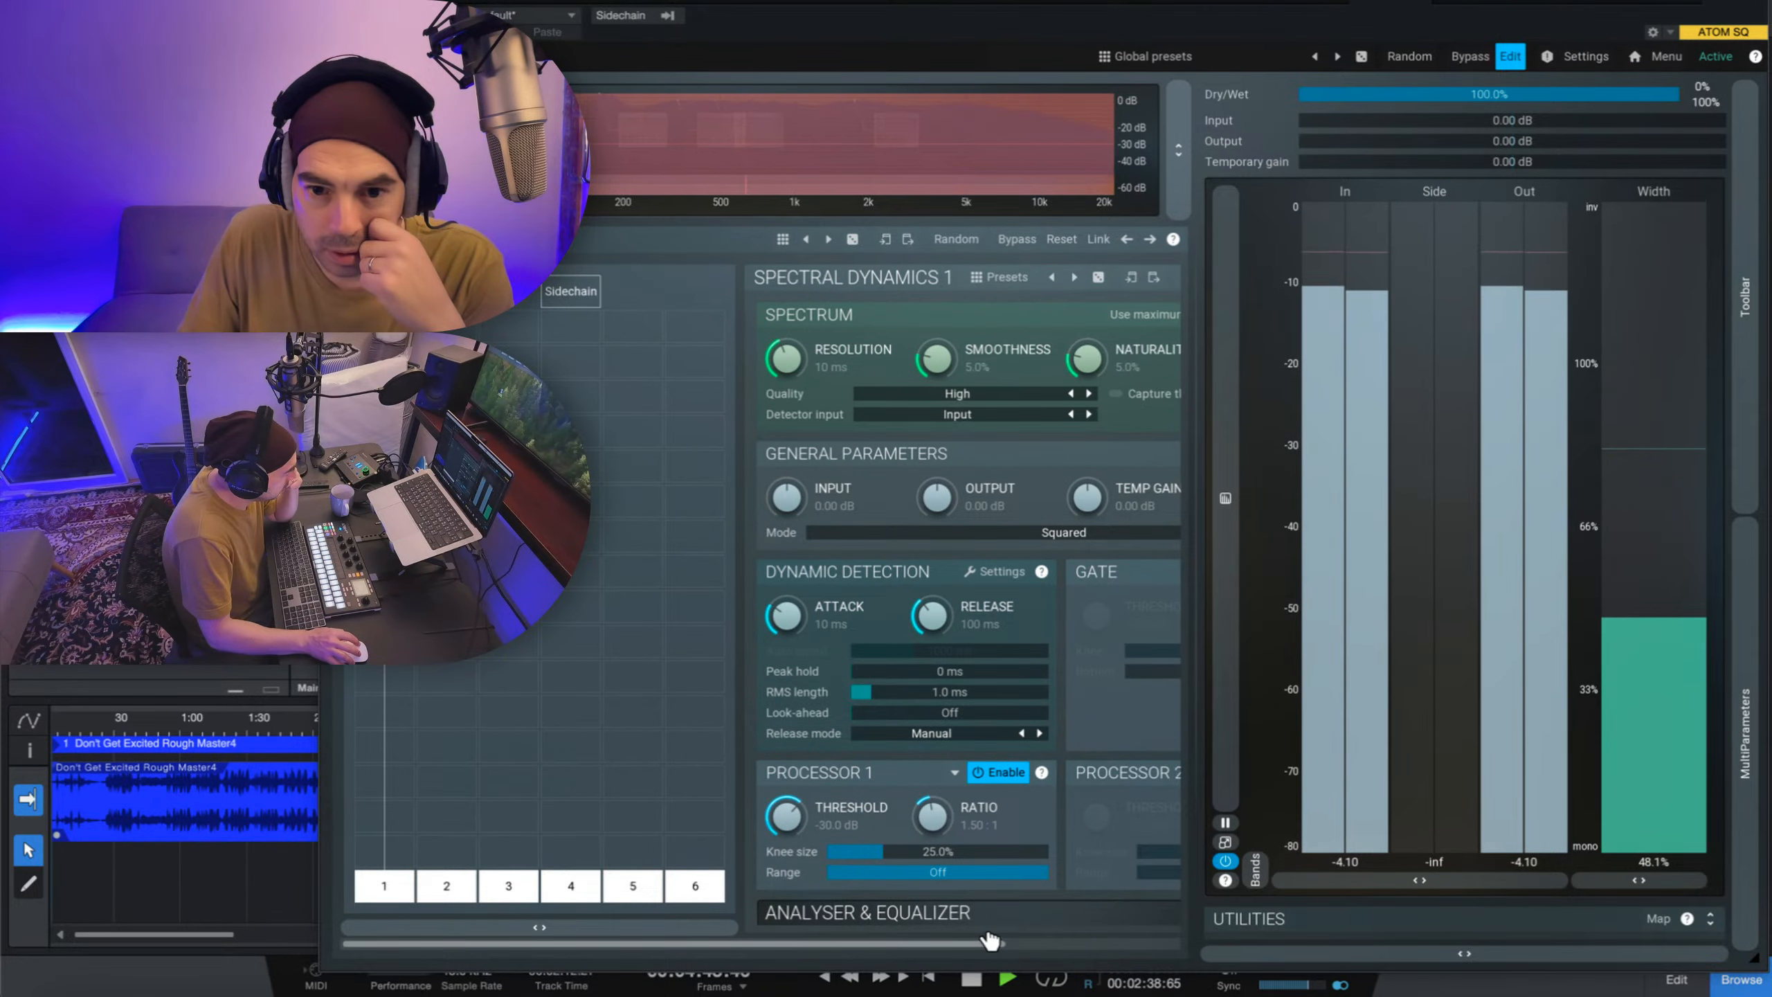
pyautogui.moveTo(1023, 932); pyautogui.dragTo(1202, 921)
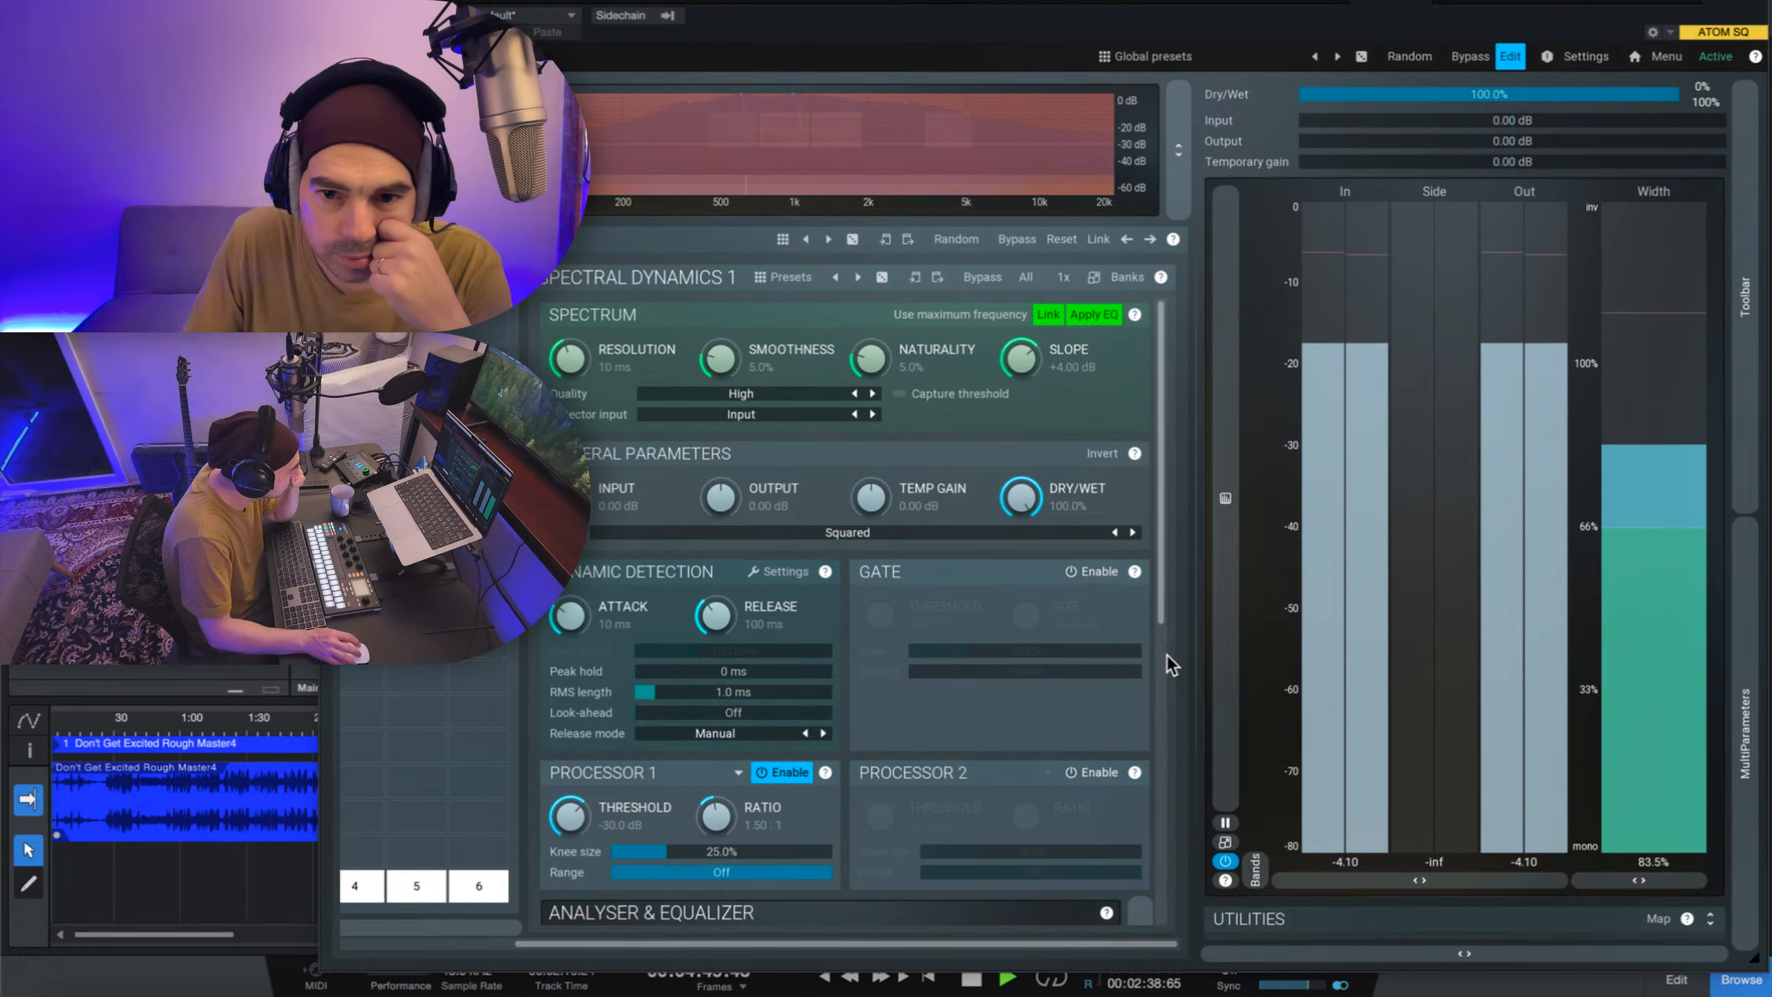
pyautogui.scroll(-3, 1161, 726)
pyautogui.moveTo(1162, 727); pyautogui.dragTo(1160, 957)
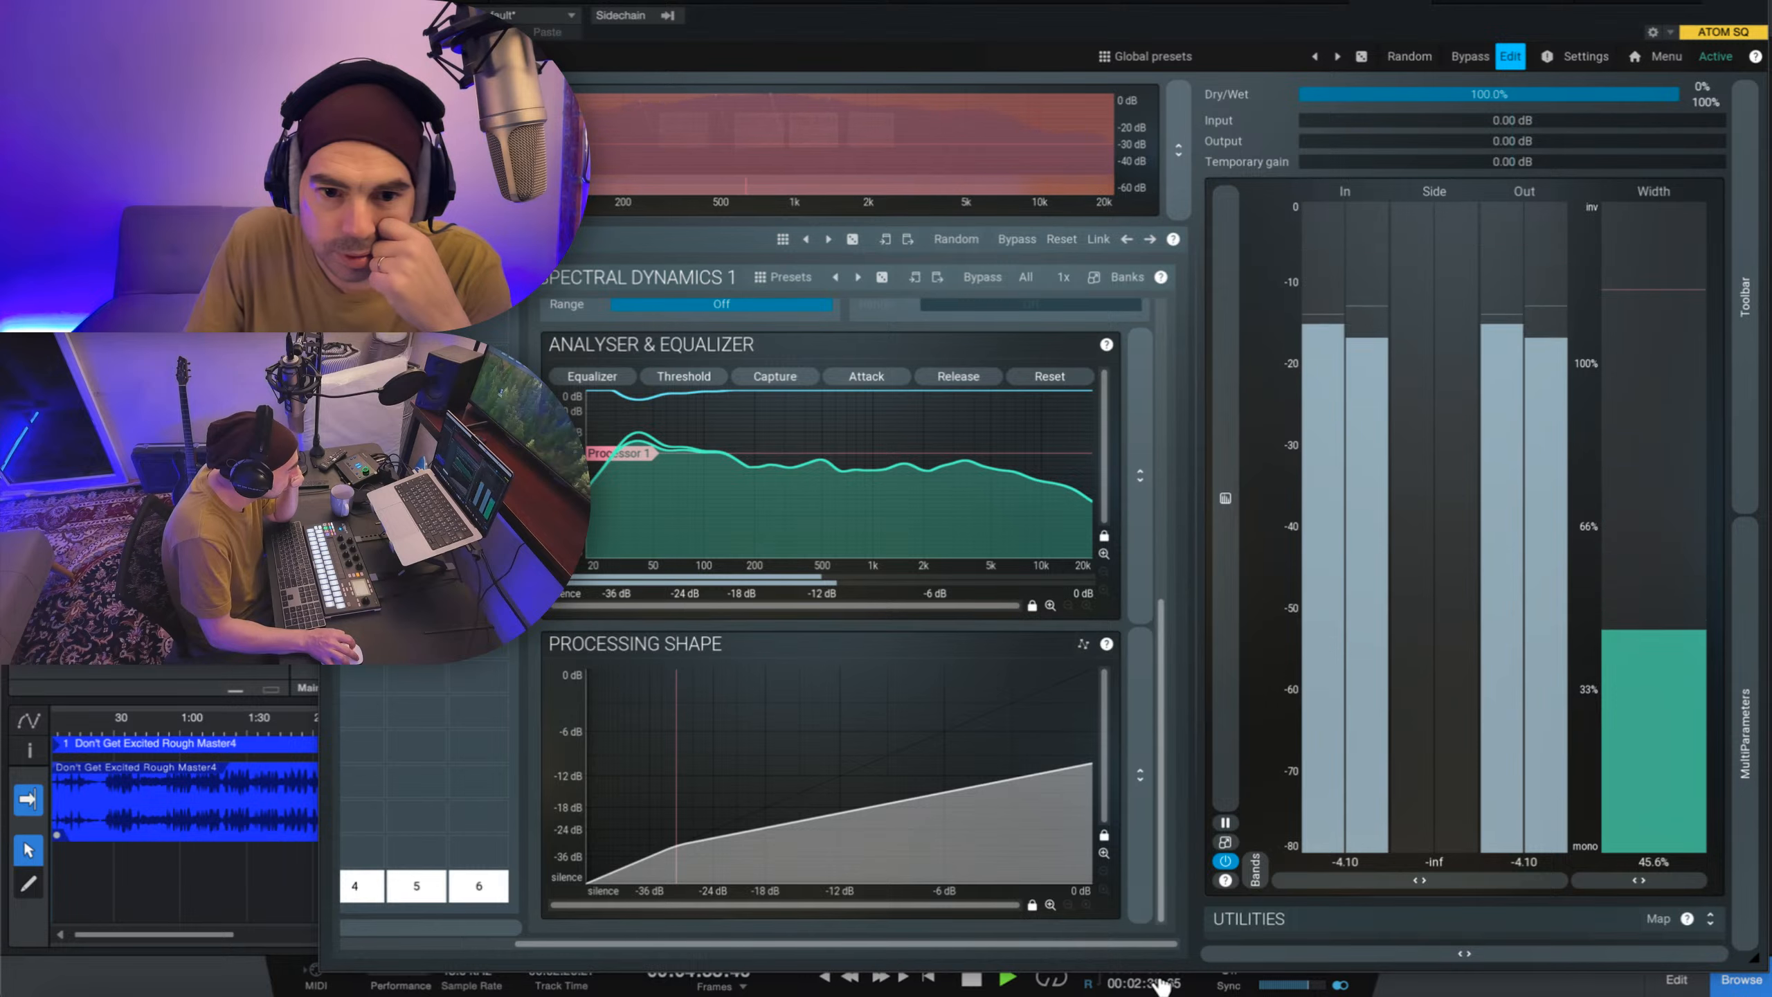
pyautogui.scroll(4, 1142, 812)
pyautogui.scroll(8, 1142, 810)
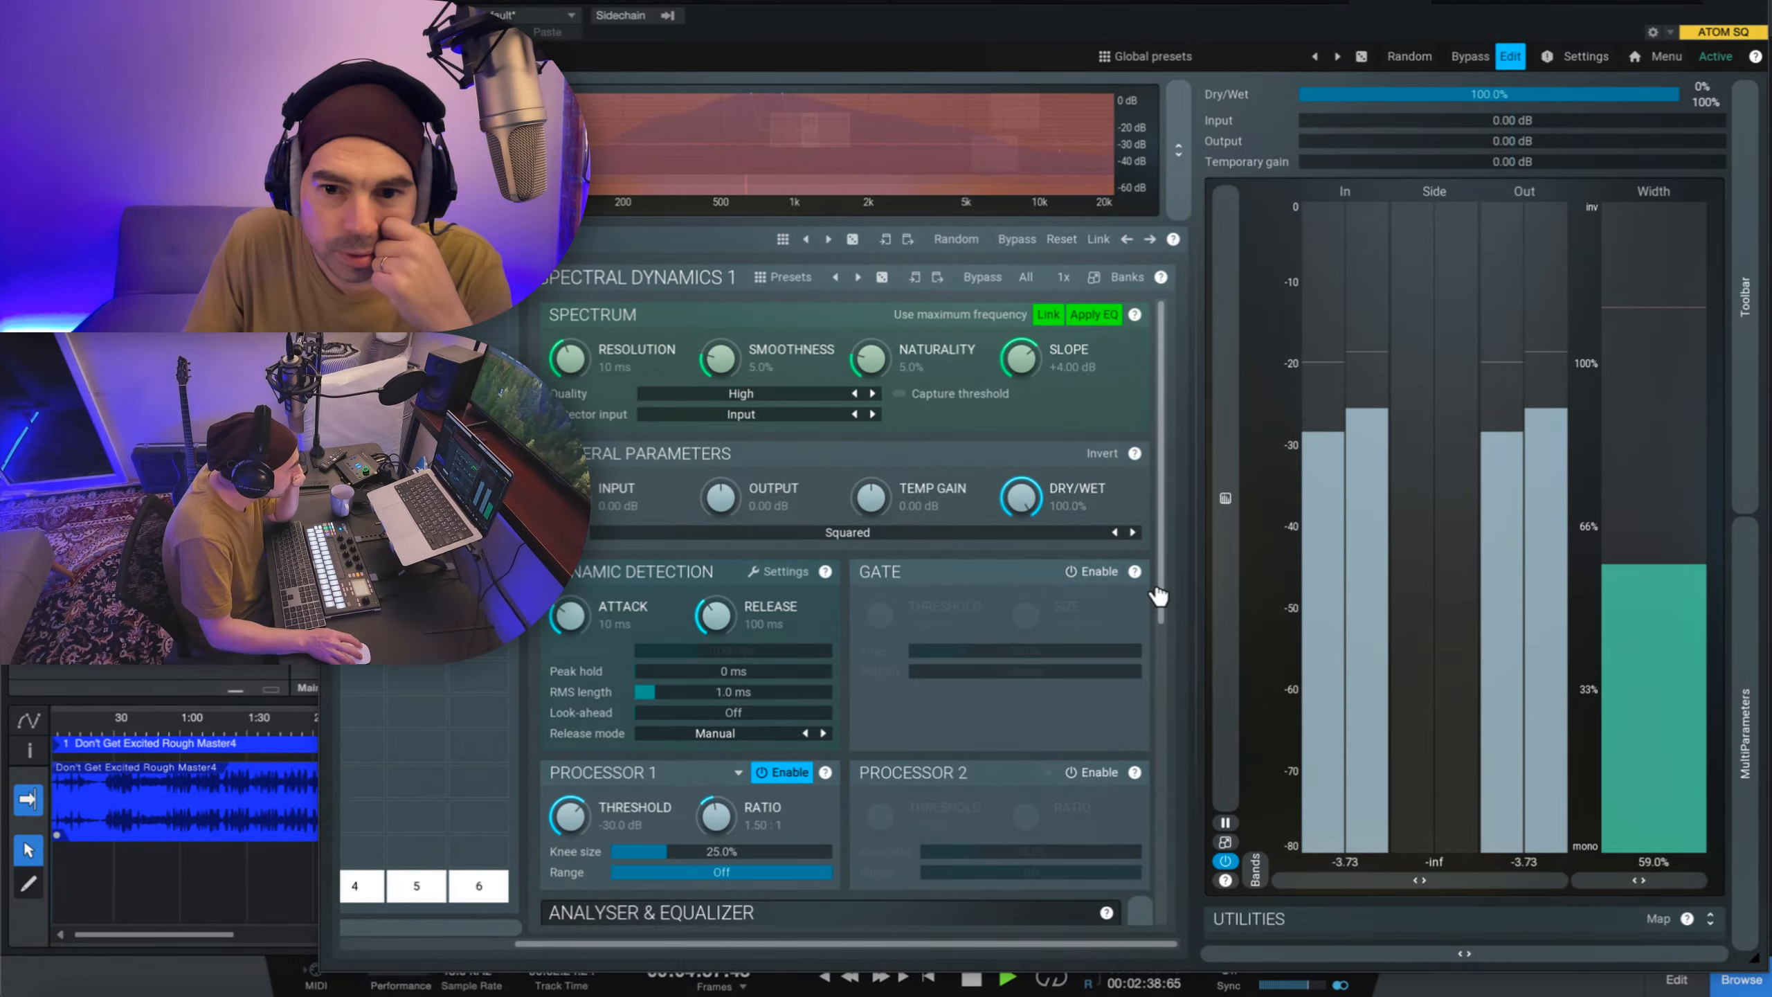
pyautogui.doubleClick(1060, 366)
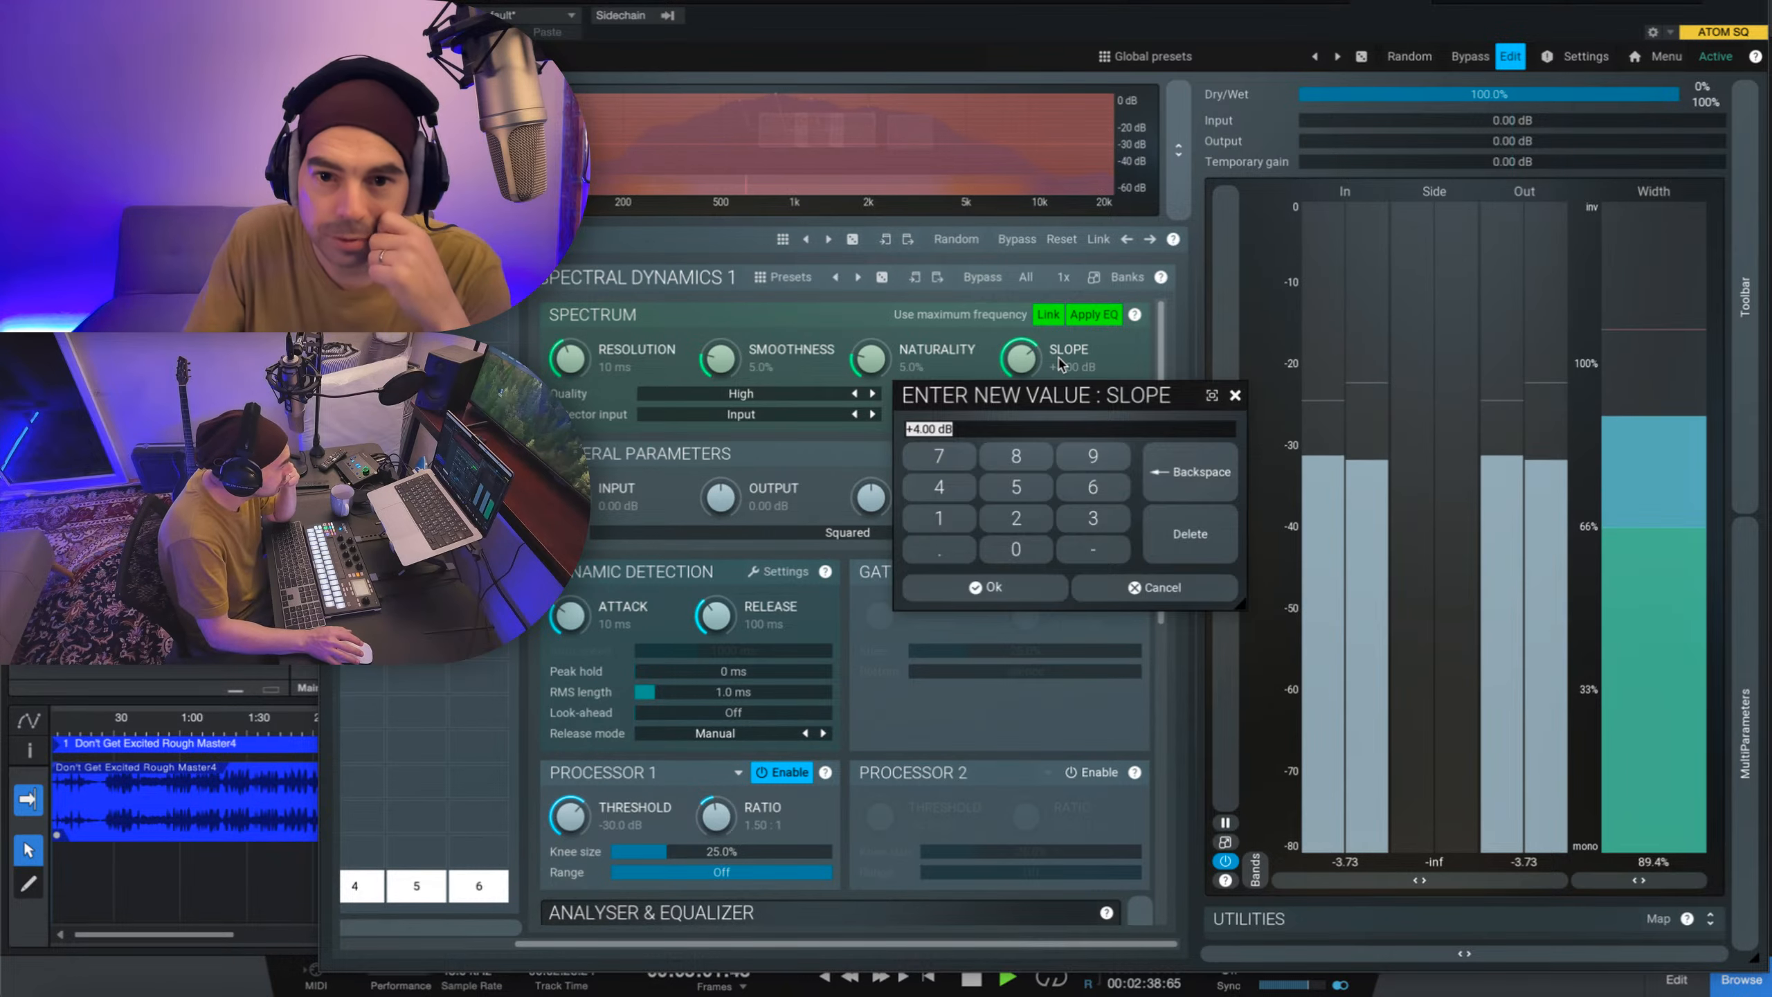
pyautogui.press('Escape')
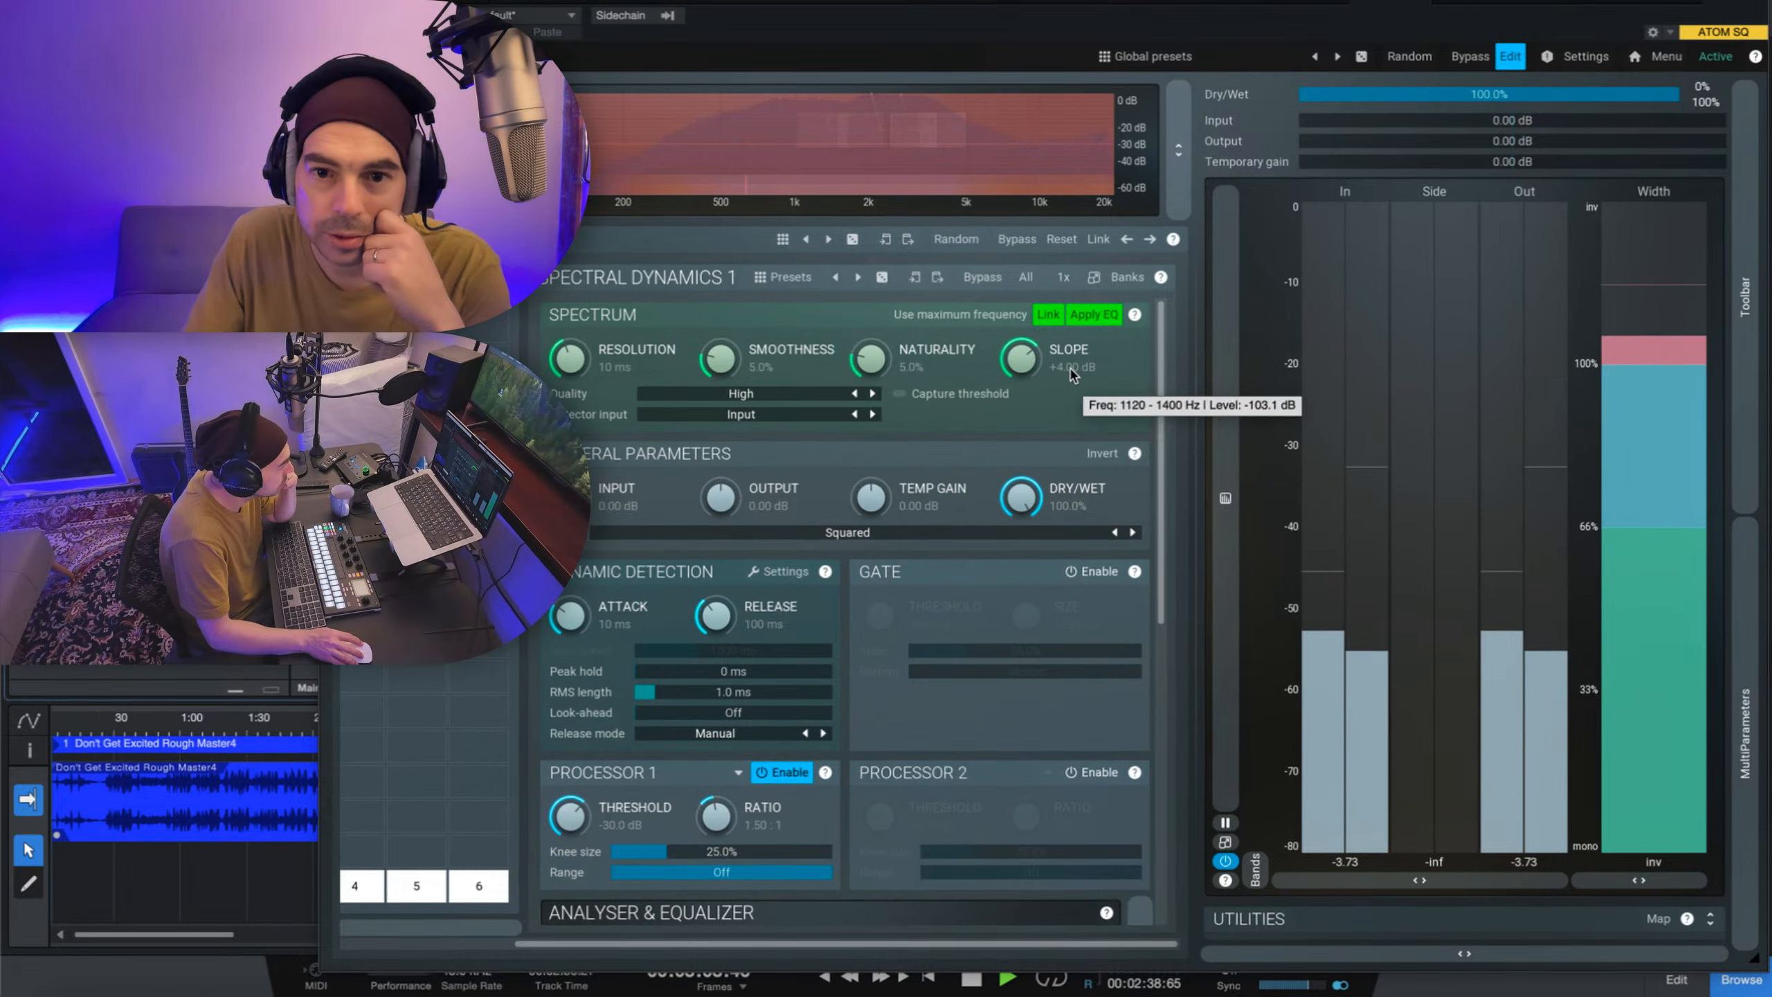
pyautogui.doubleClick(1072, 375)
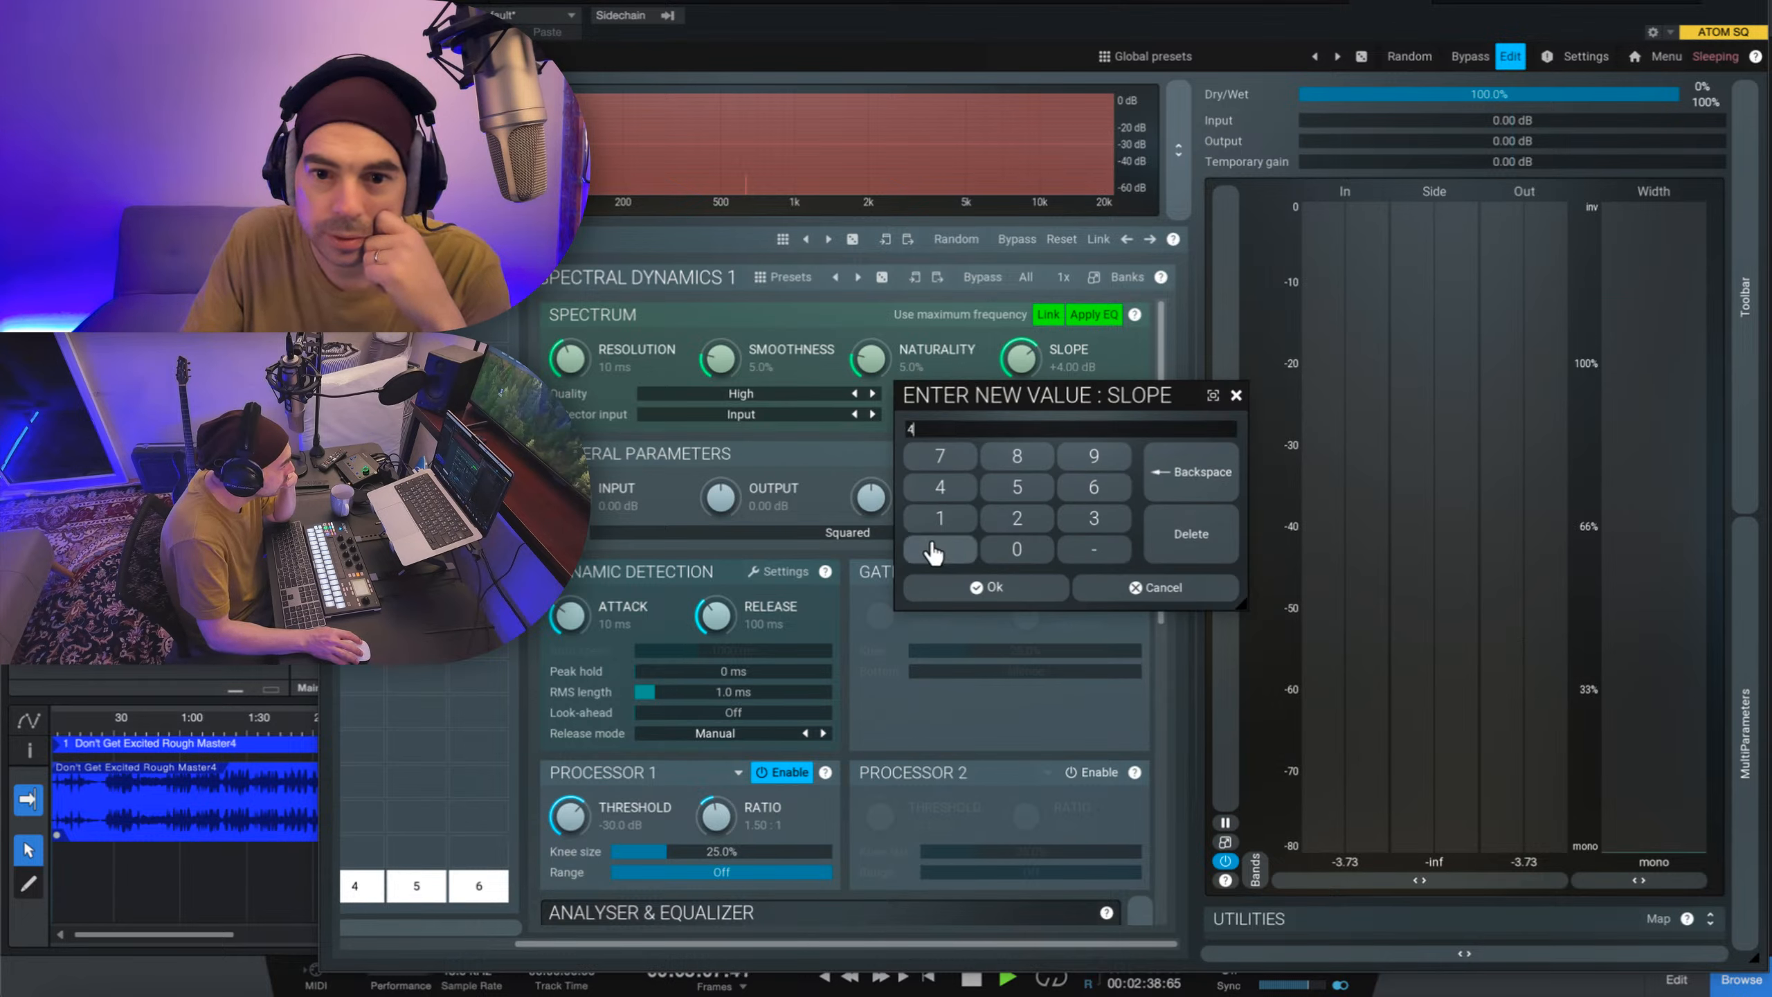
pyautogui.click(934, 547)
pyautogui.click(986, 597)
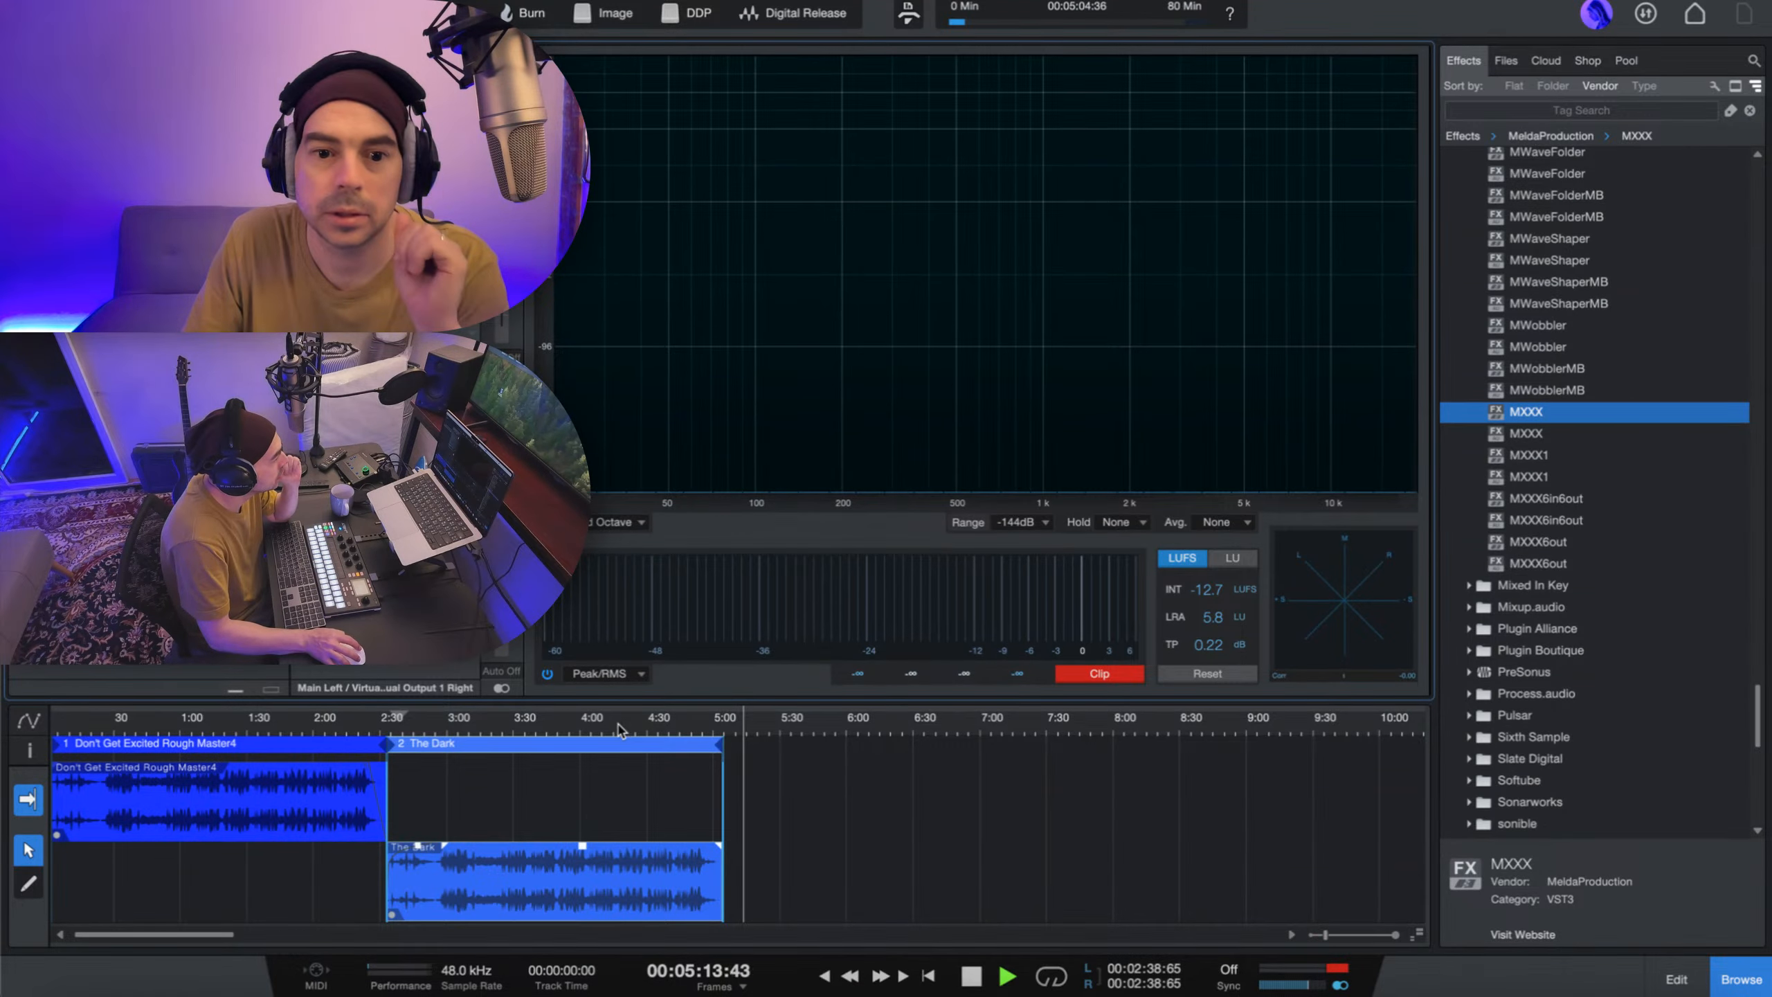
# - Replay The Dark from about 4:10, set the clipper drive to 1.0 dB and enable the peak limiter
pyautogui.click(620, 730)
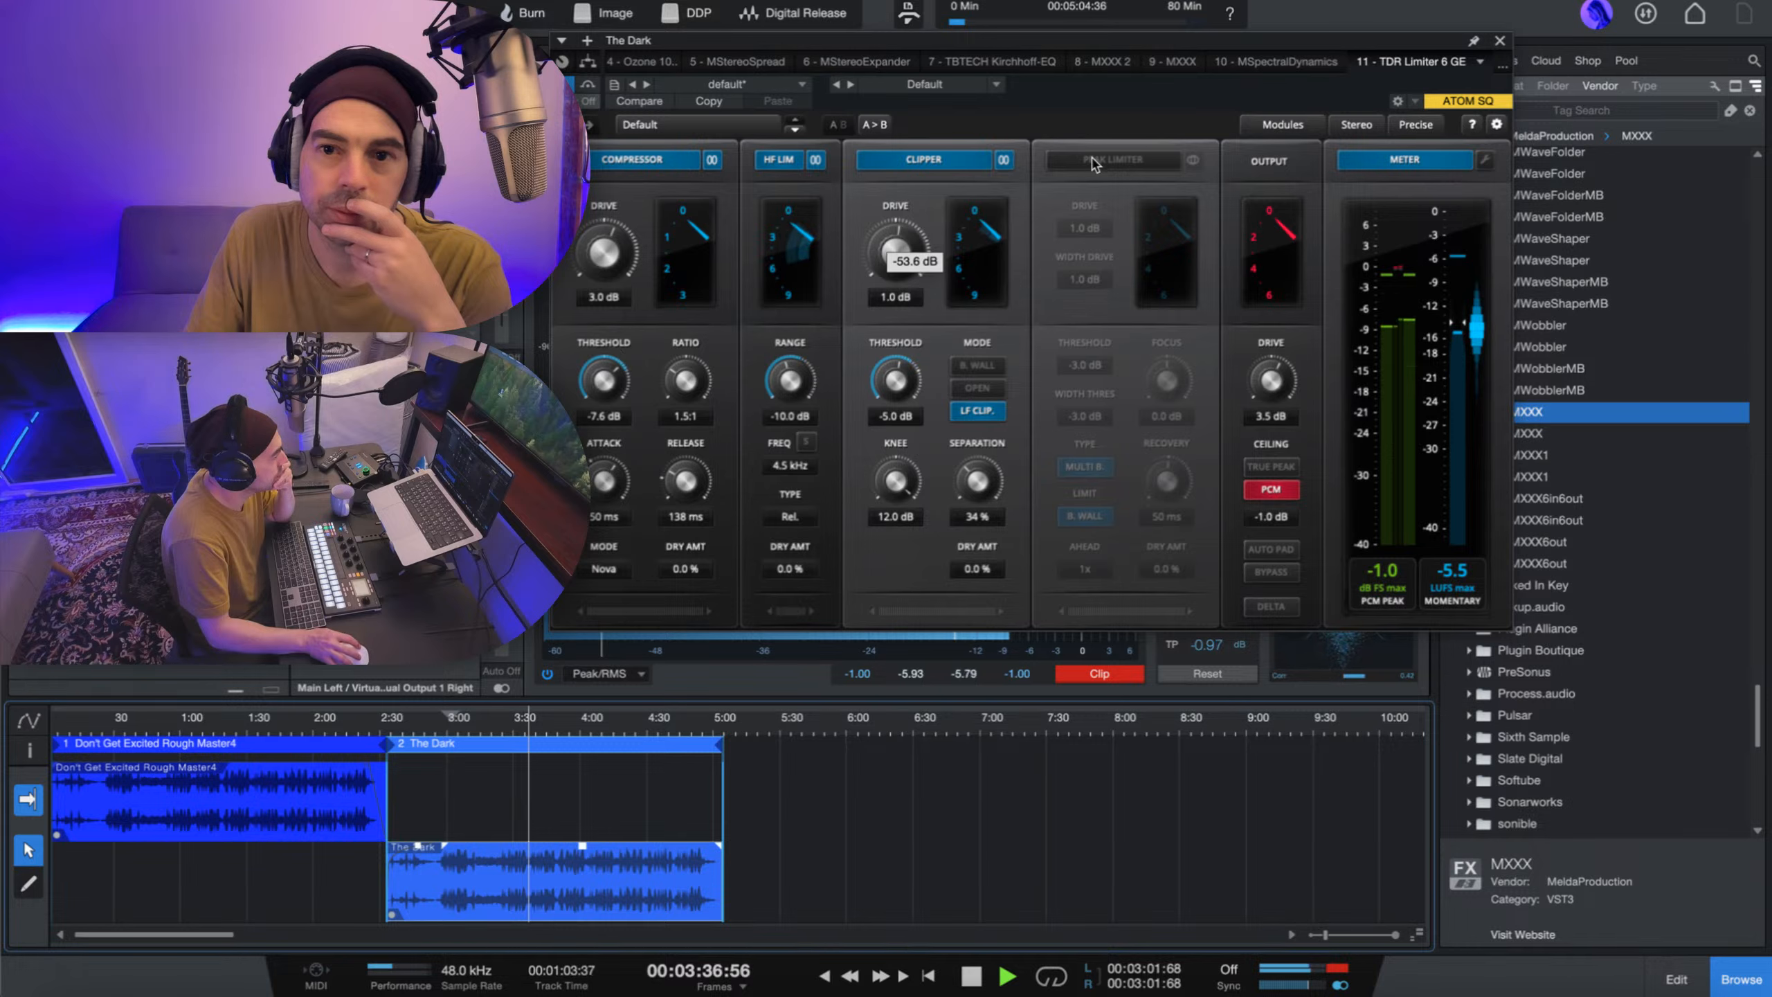
pyautogui.click(1120, 162)
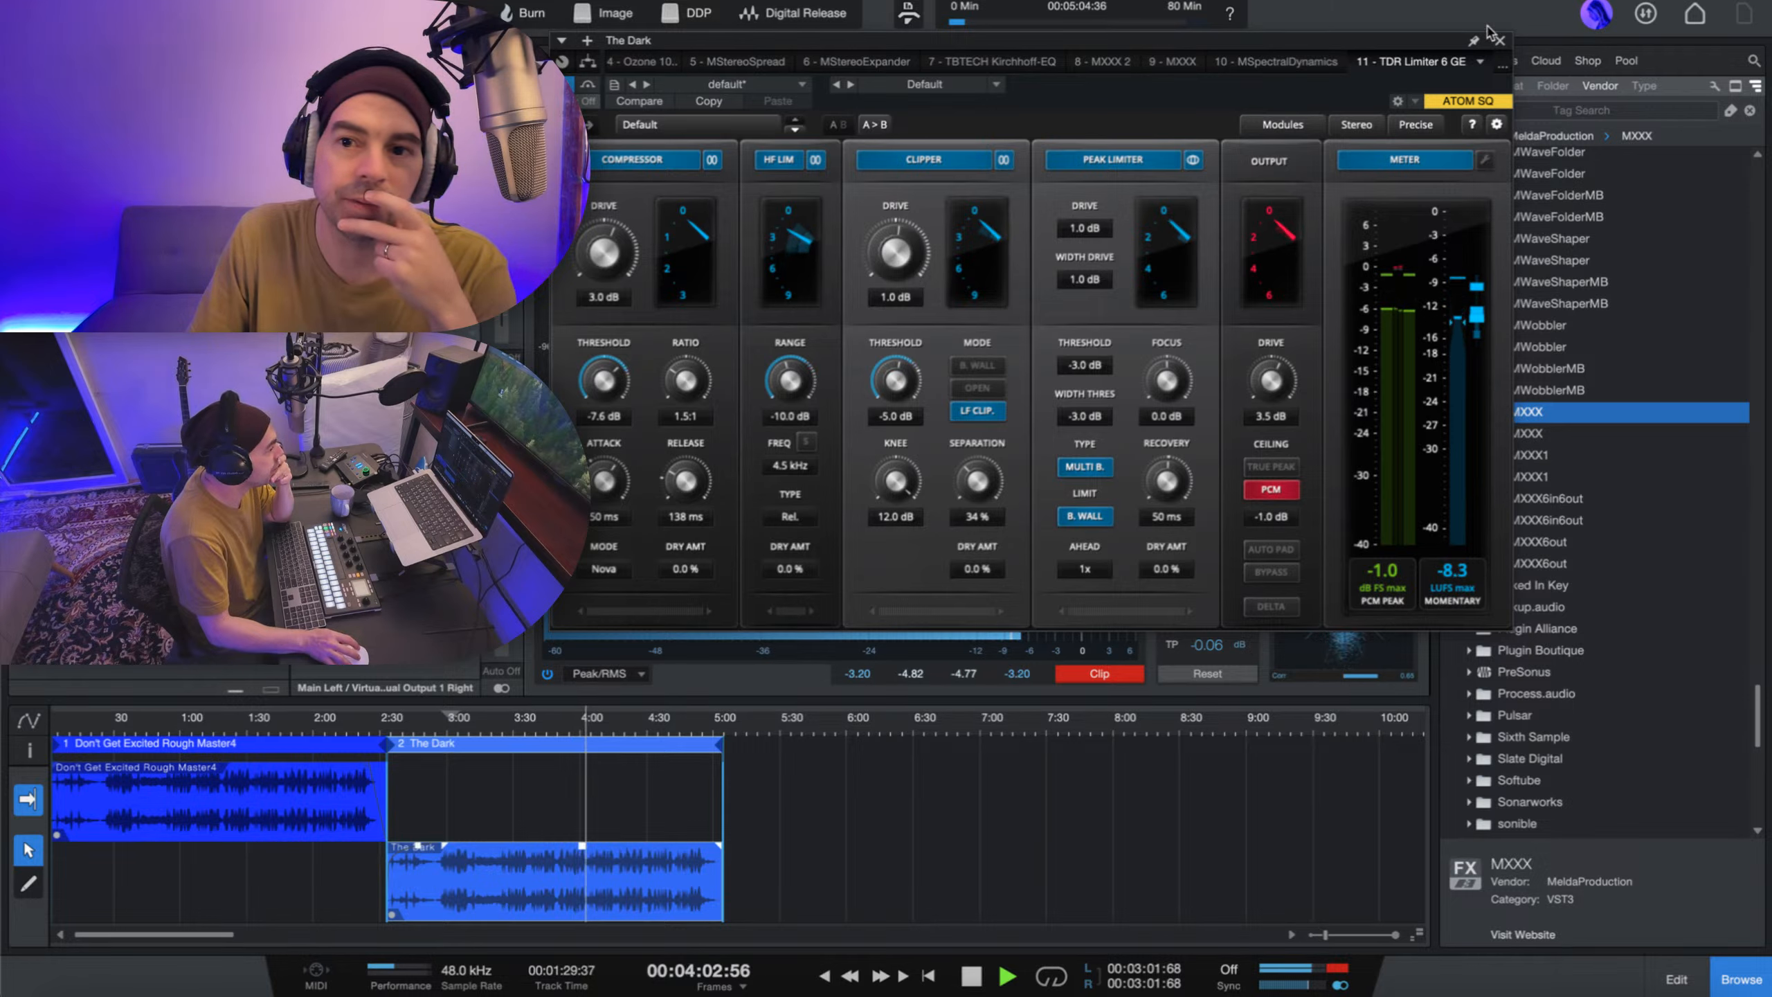
pyautogui.click(1500, 43)
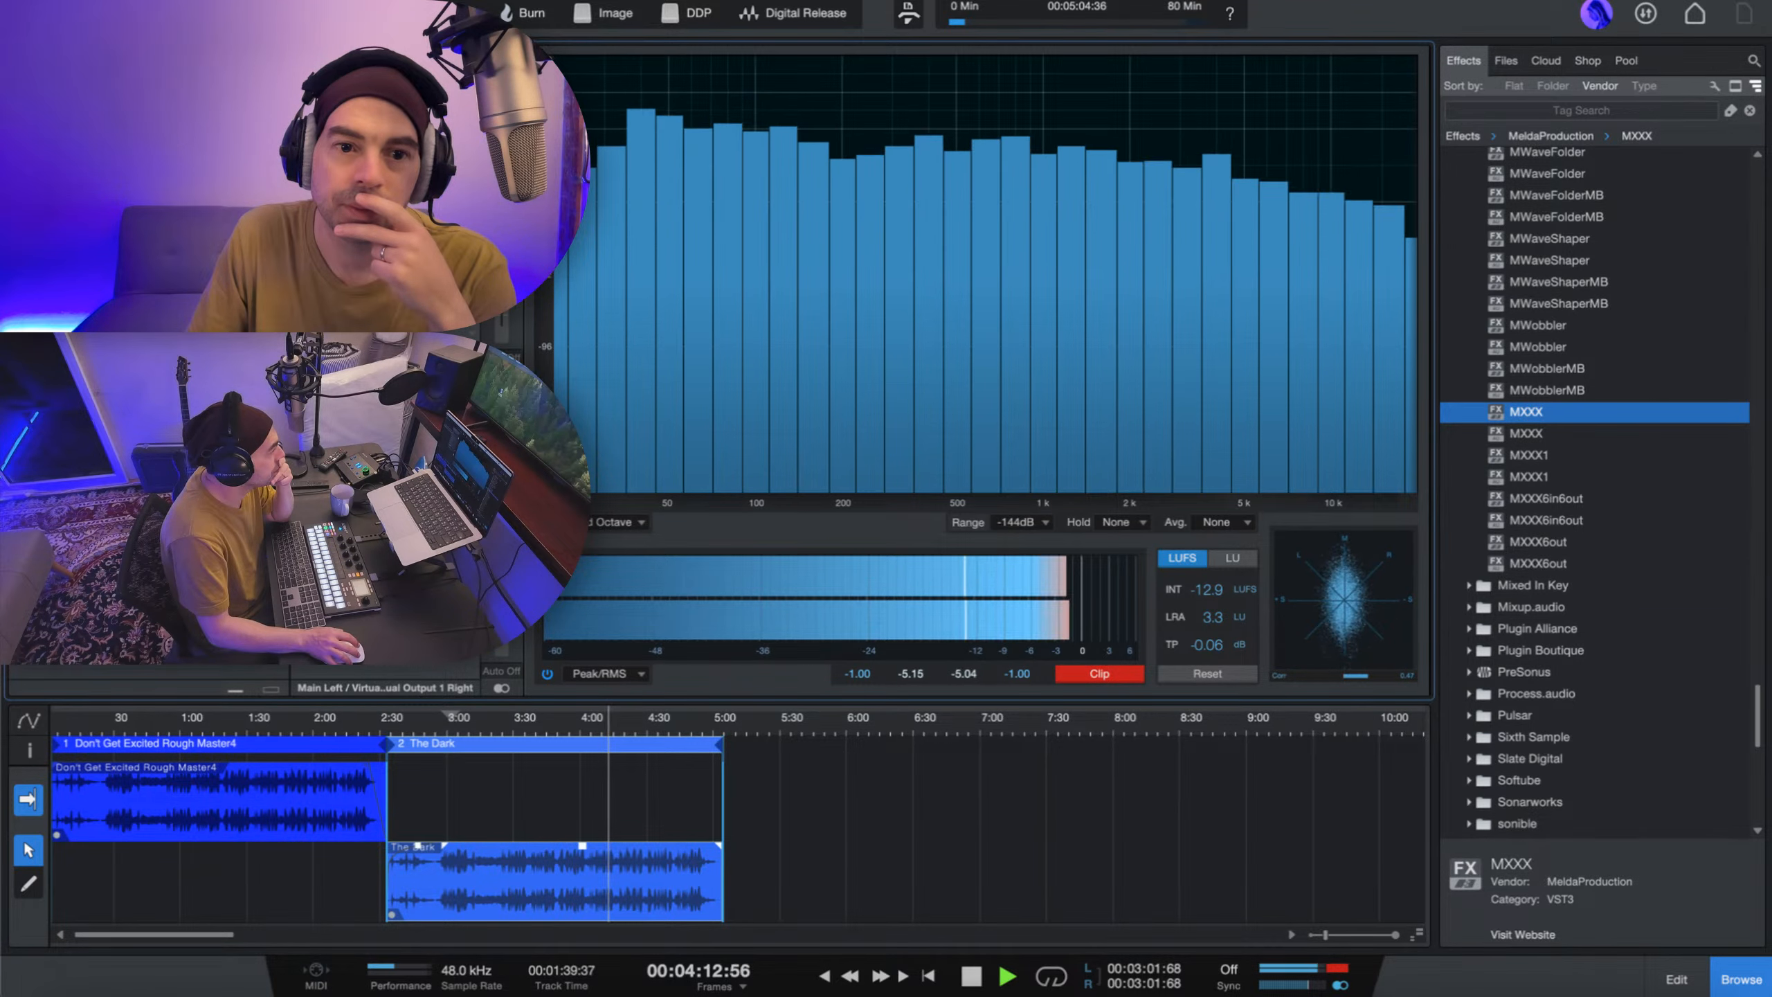
# - Set the limiter plugin's output drive to 4.2 dB and compare the clipper with separate width controls against stereo processing
pyautogui.doubleClick(380, 301)
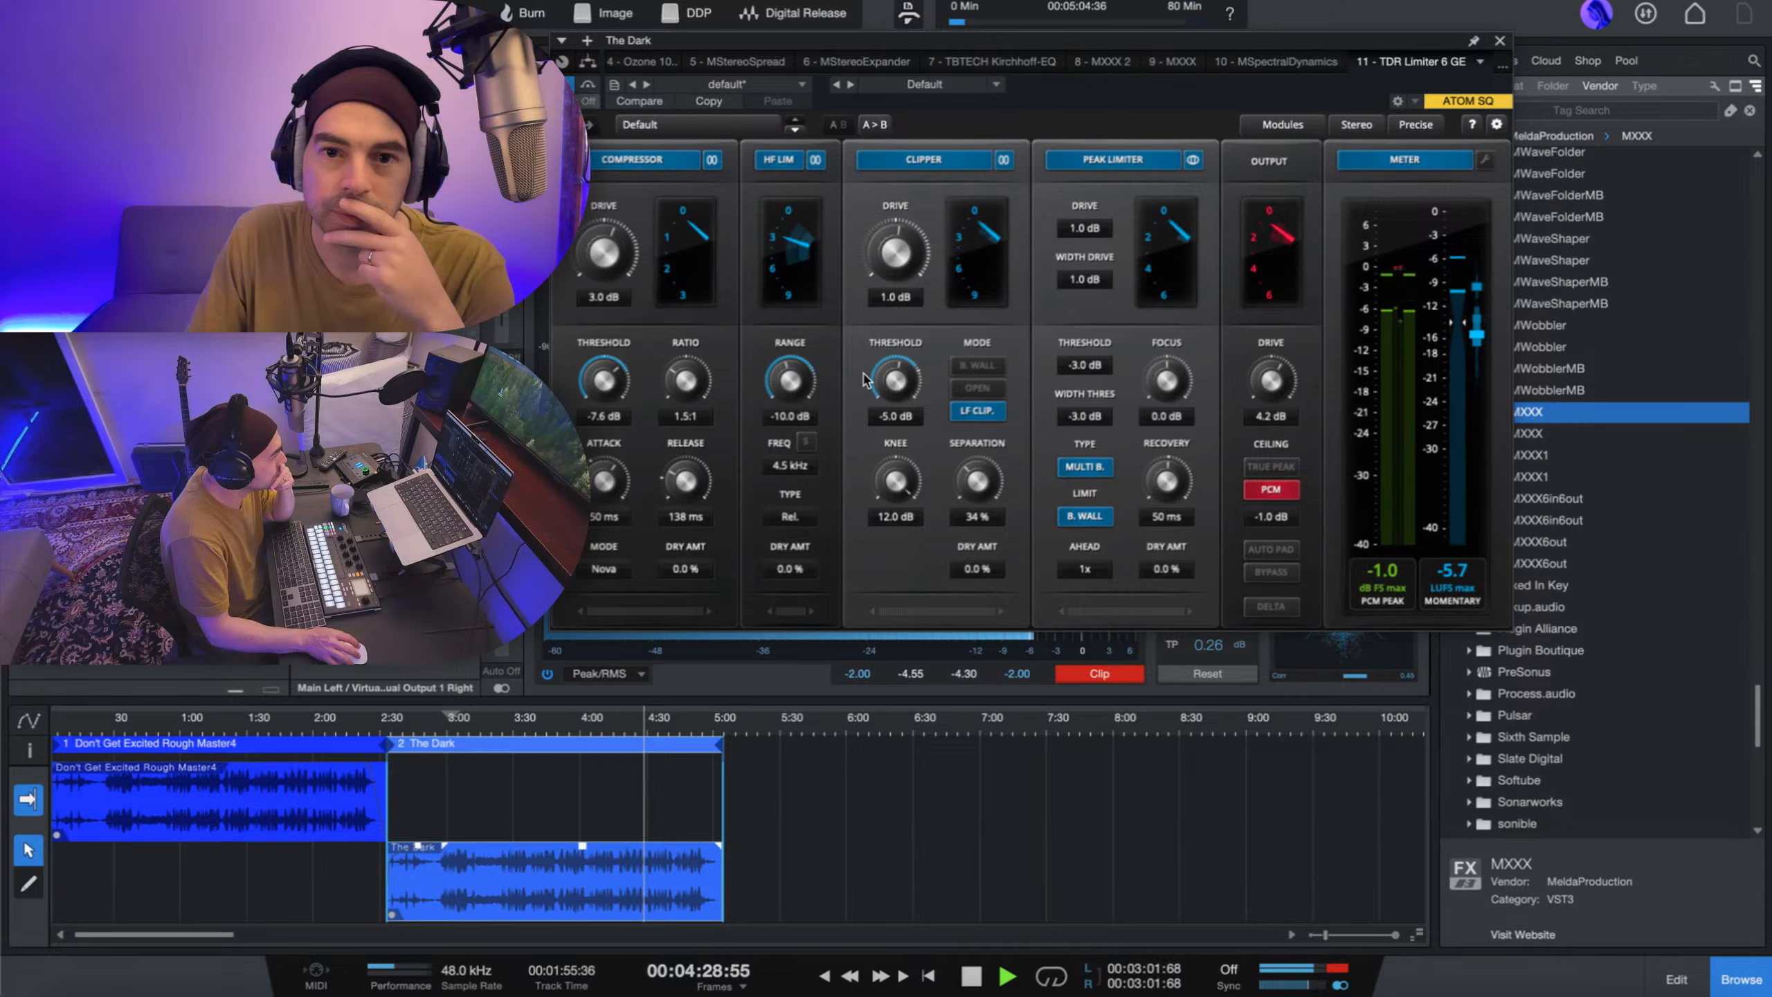
pyautogui.click(1004, 164)
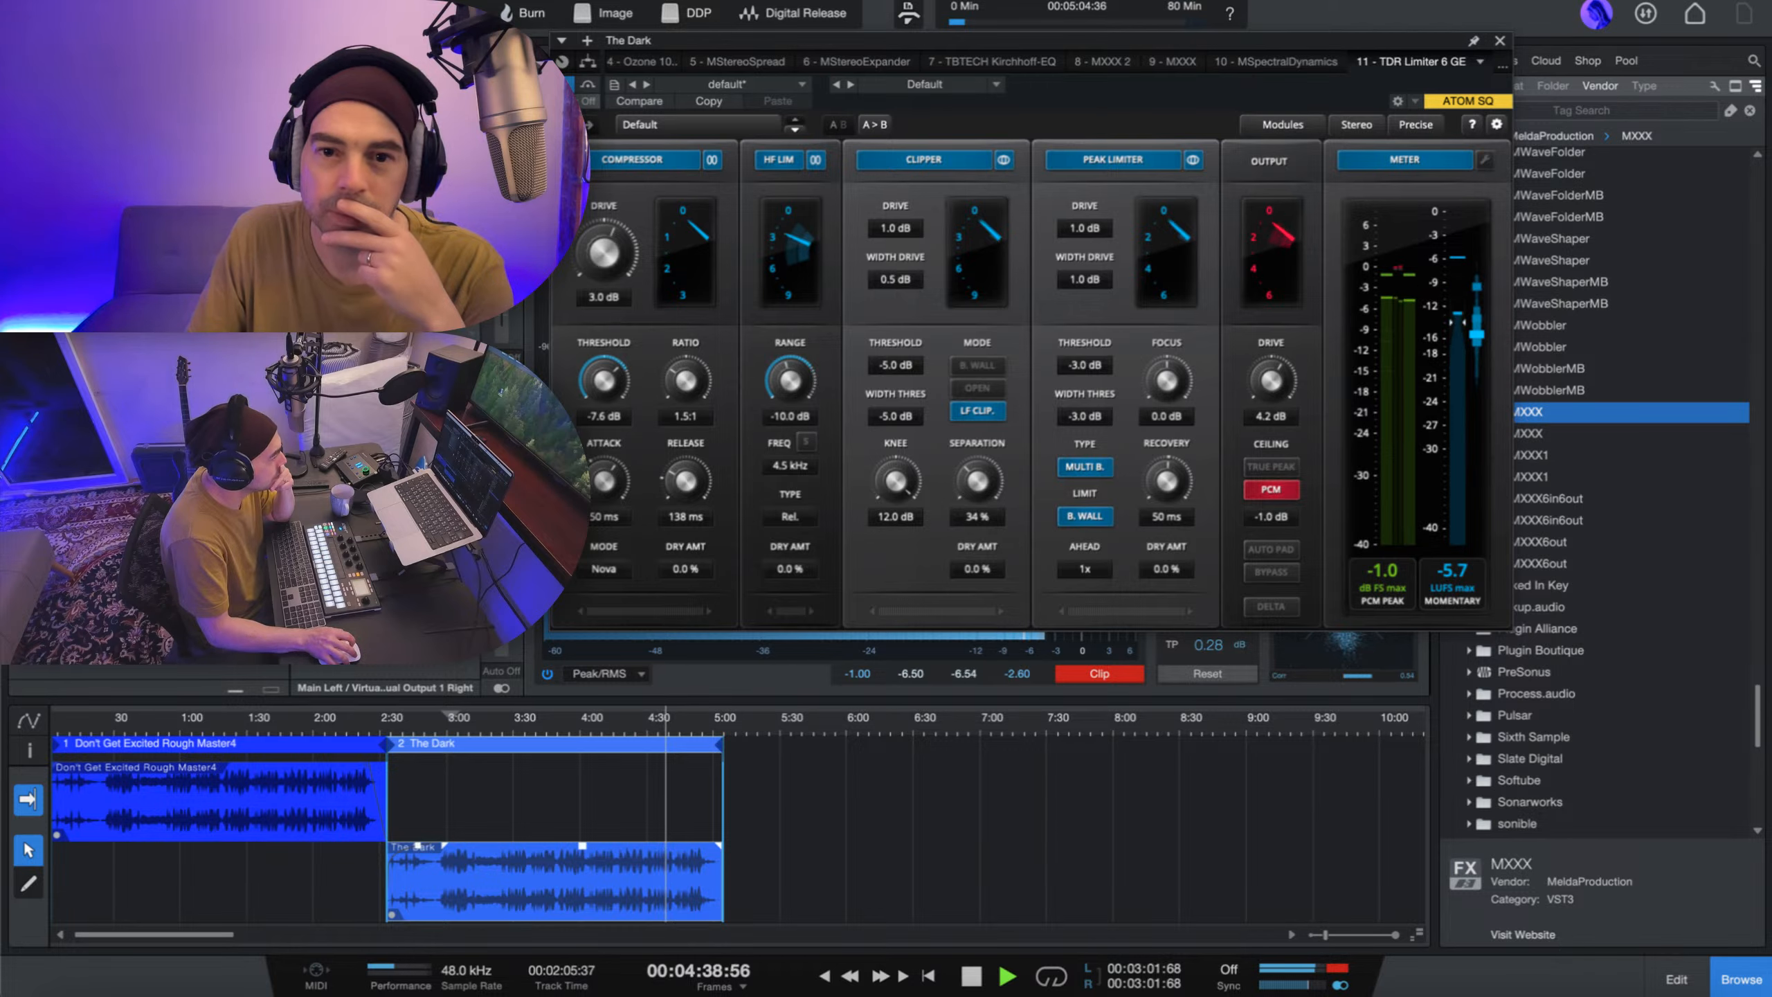
pyautogui.click(1005, 164)
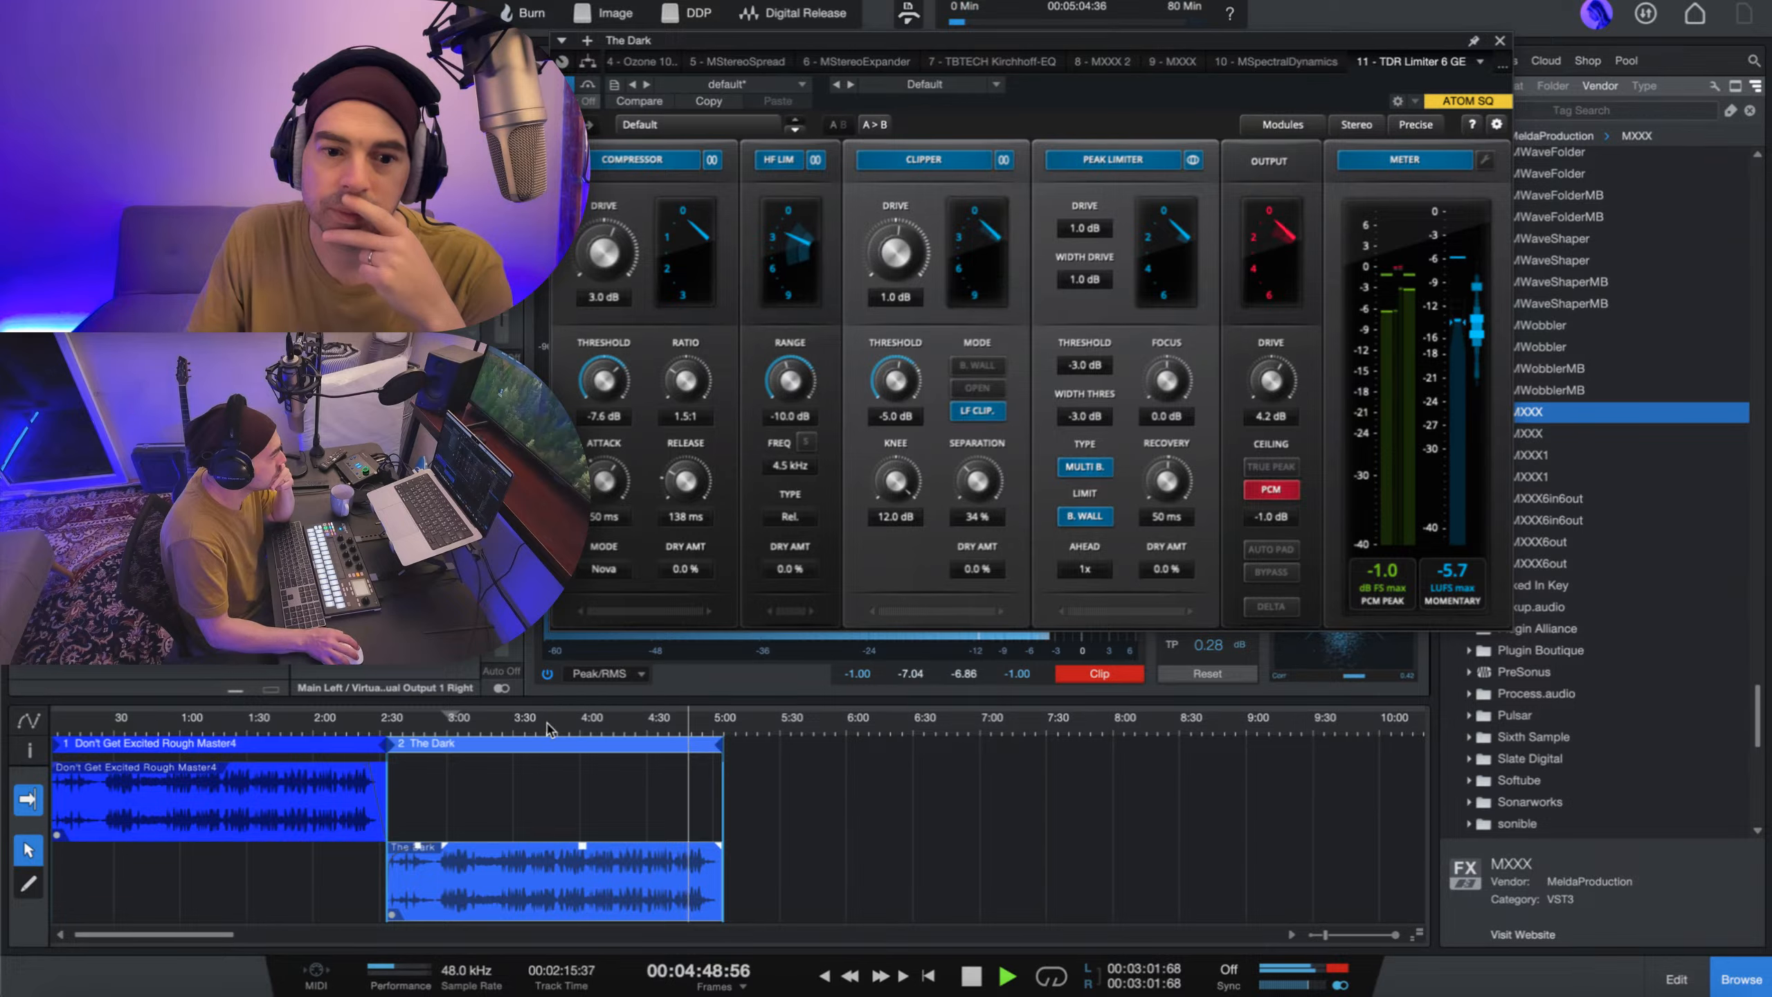
# - Replay from about 3:00 and place the peak limiter before the clipper, with both limiter drives at 2.0 dB and clipper drive at -1.0 dB
pyautogui.click(447, 719)
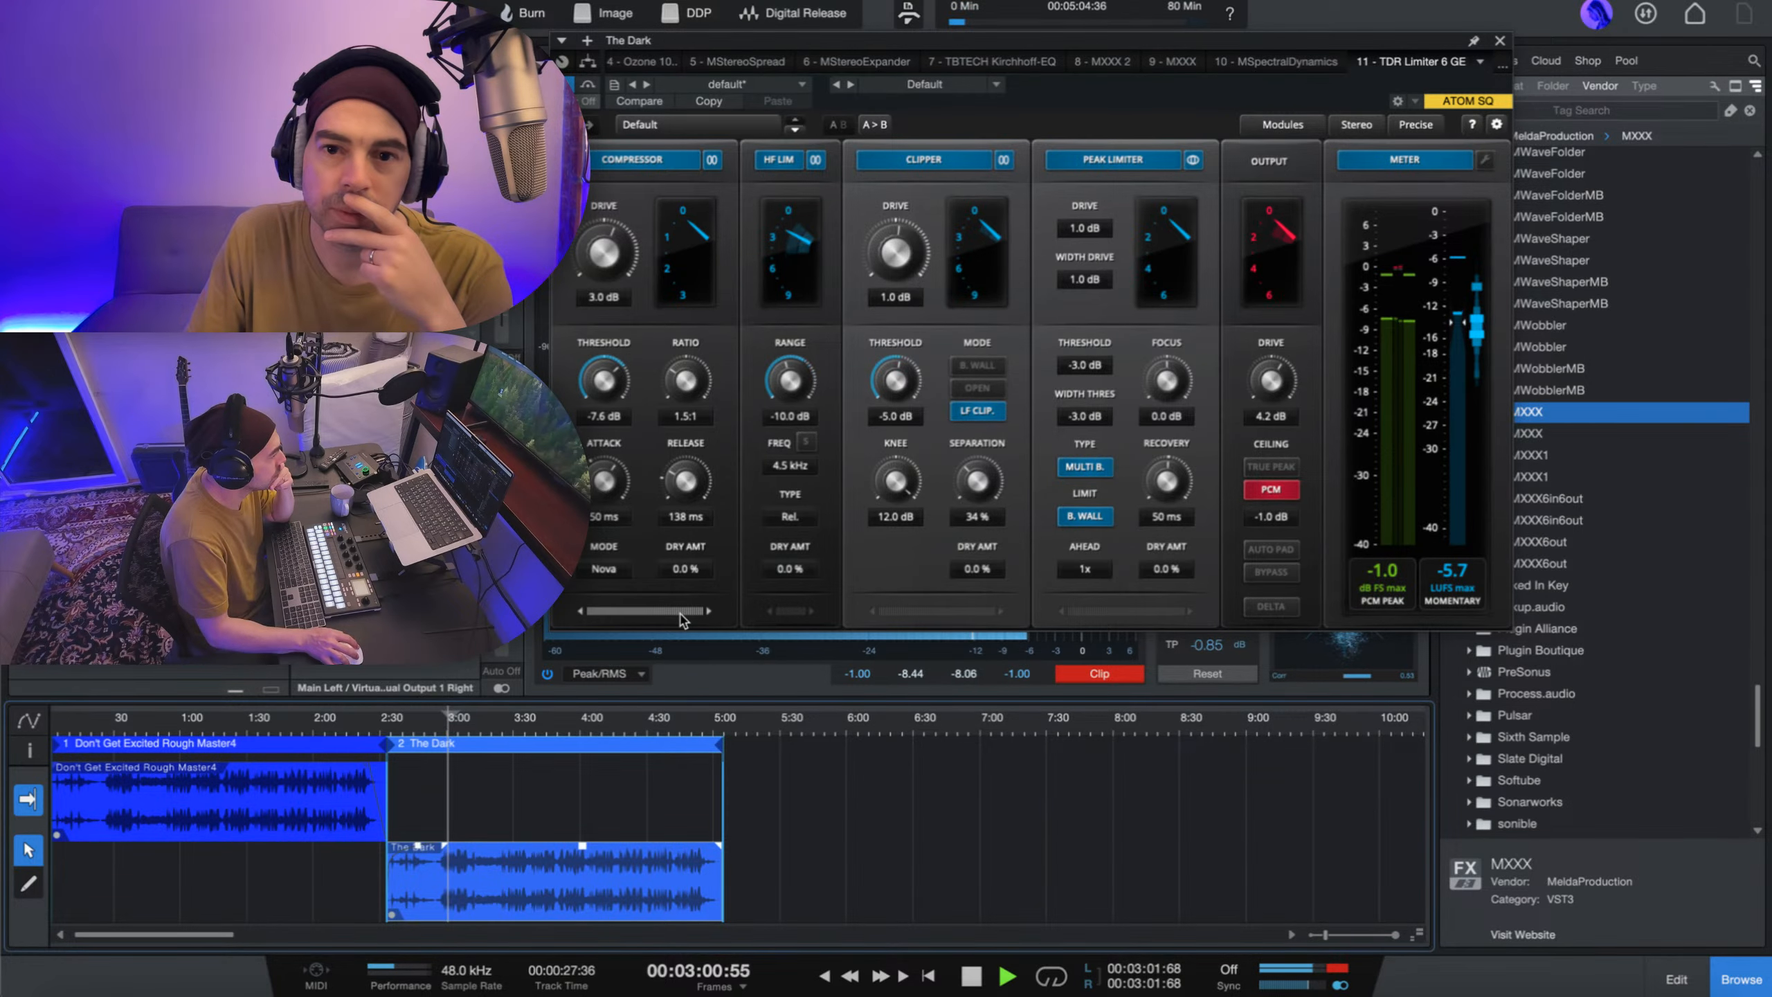
pyautogui.click(1118, 610)
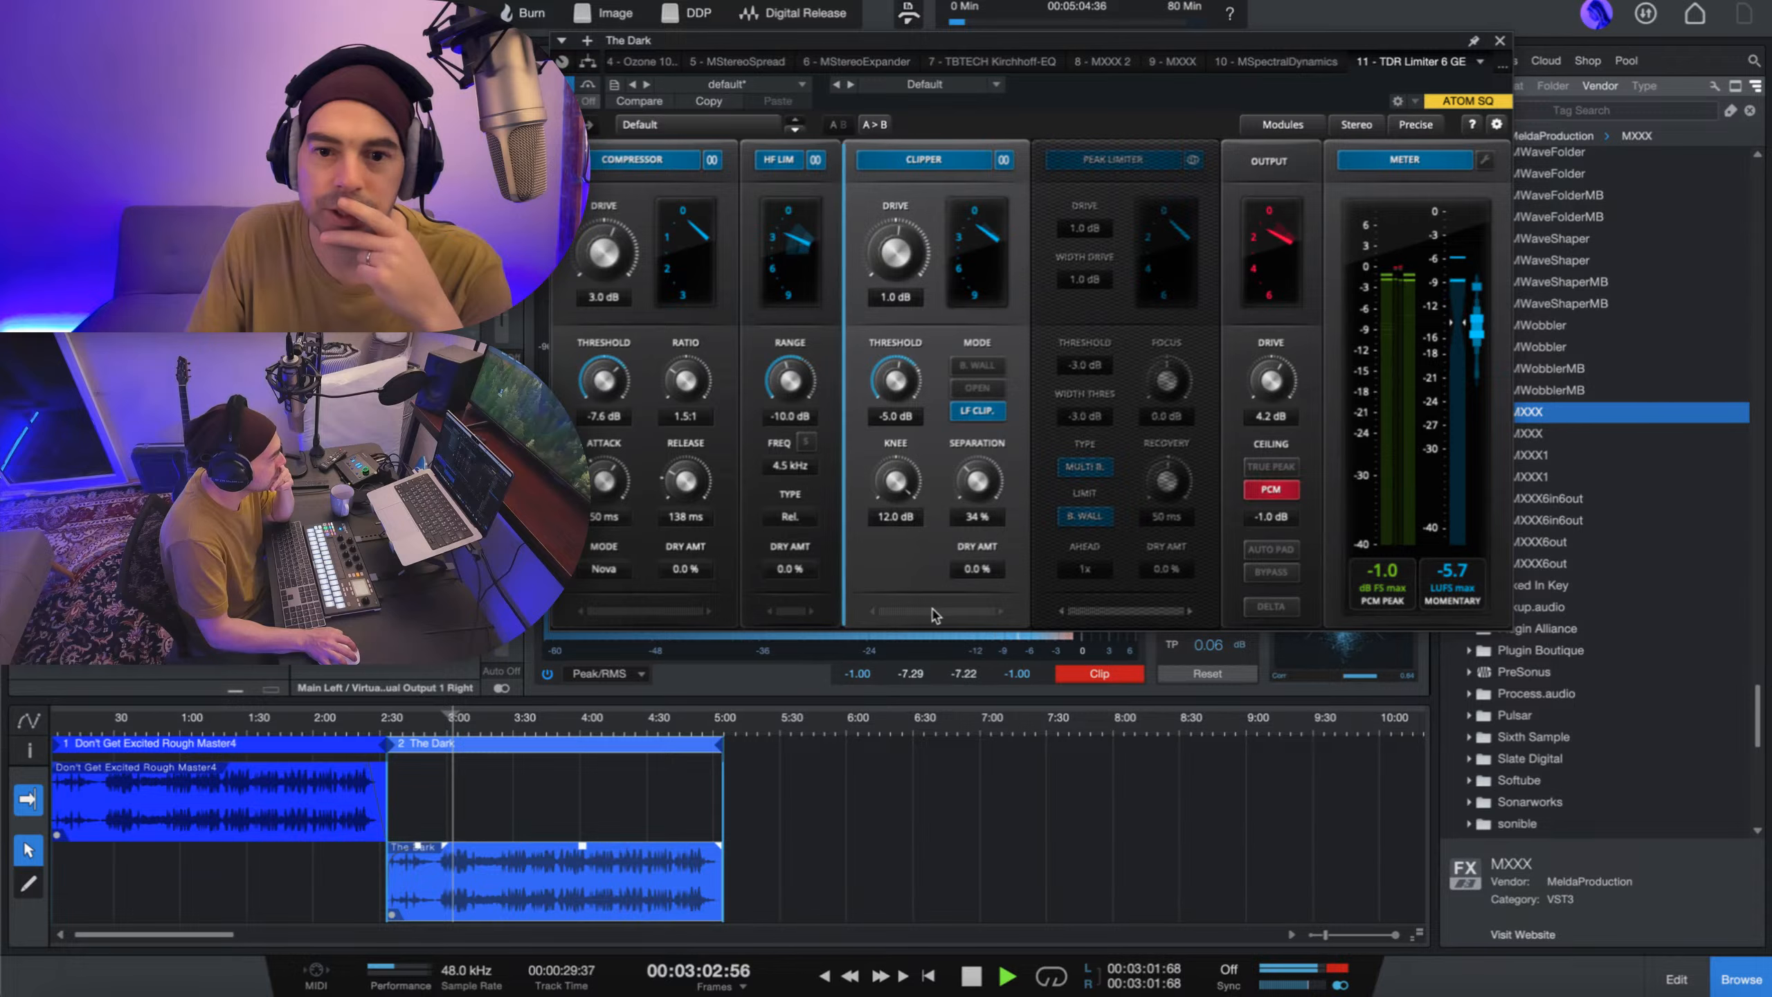
pyautogui.moveTo(935, 614); pyautogui.dragTo(926, 612)
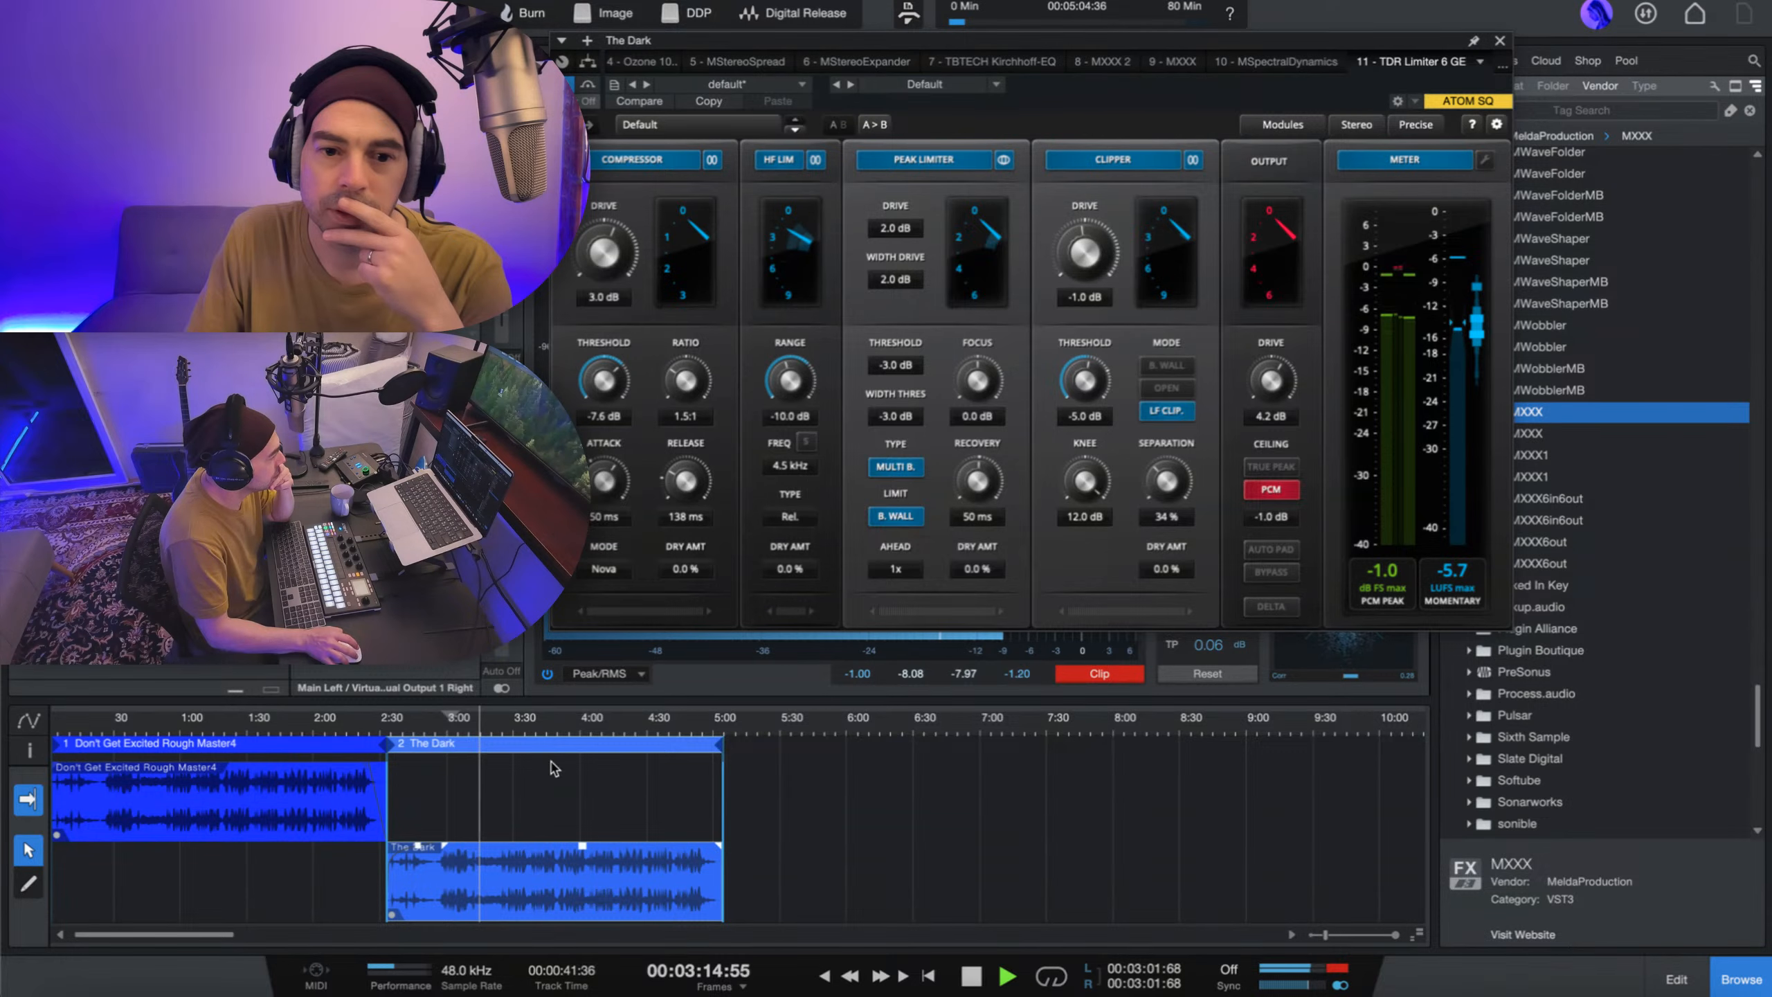
# - Replay a later section of The Dark and raise the clipper drive to 1.0 dB by ear
pyautogui.click(615, 720)
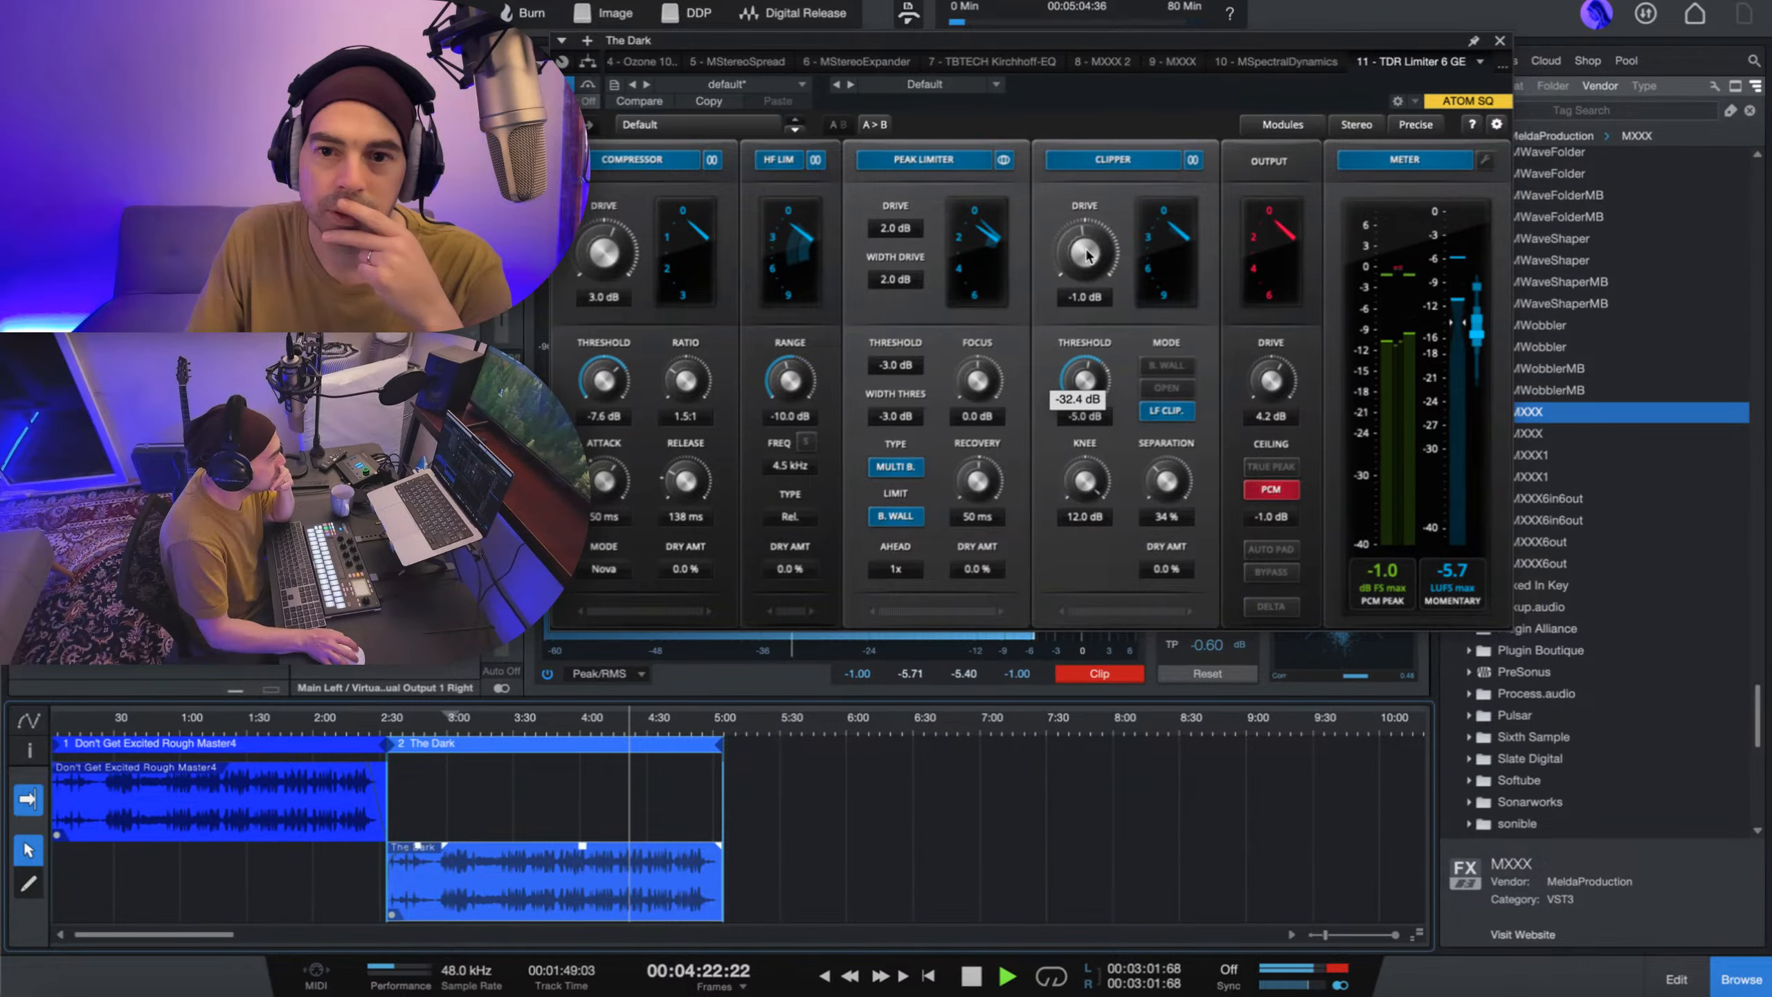
pyautogui.moveTo(1086, 255); pyautogui.dragTo(1086, 244)
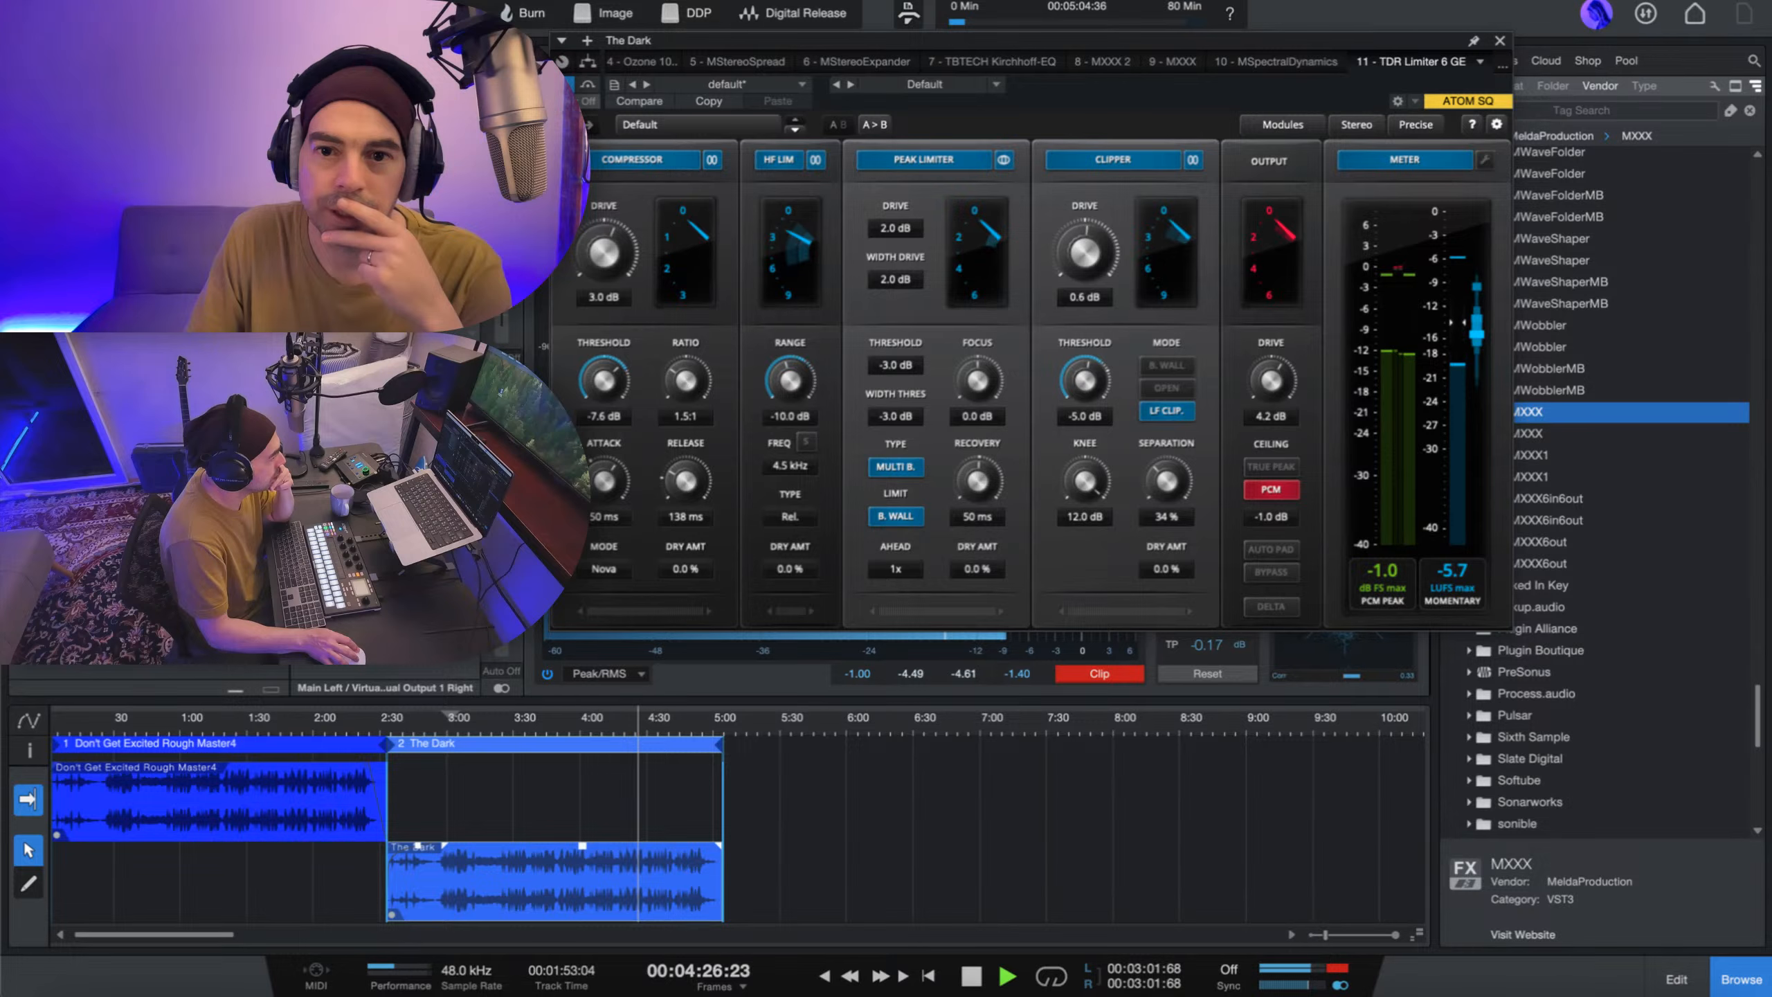
pyautogui.moveTo(1086, 253); pyautogui.dragTo(1086, 247)
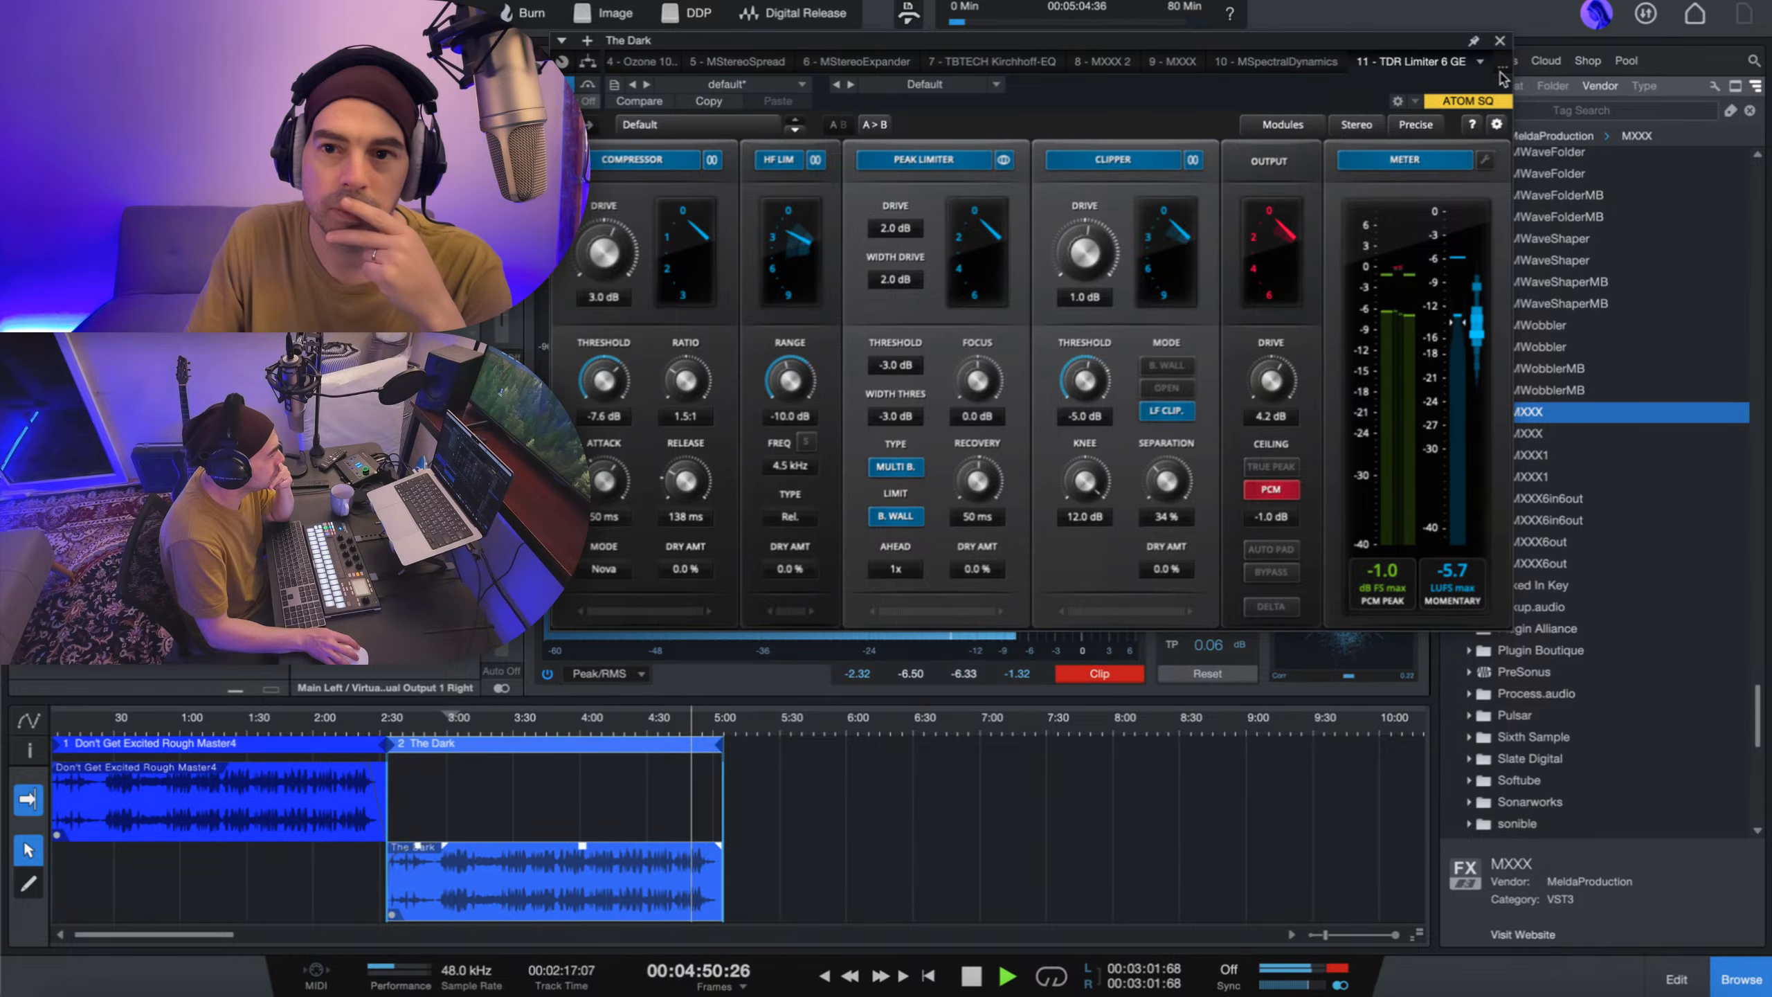
pyautogui.click(1499, 42)
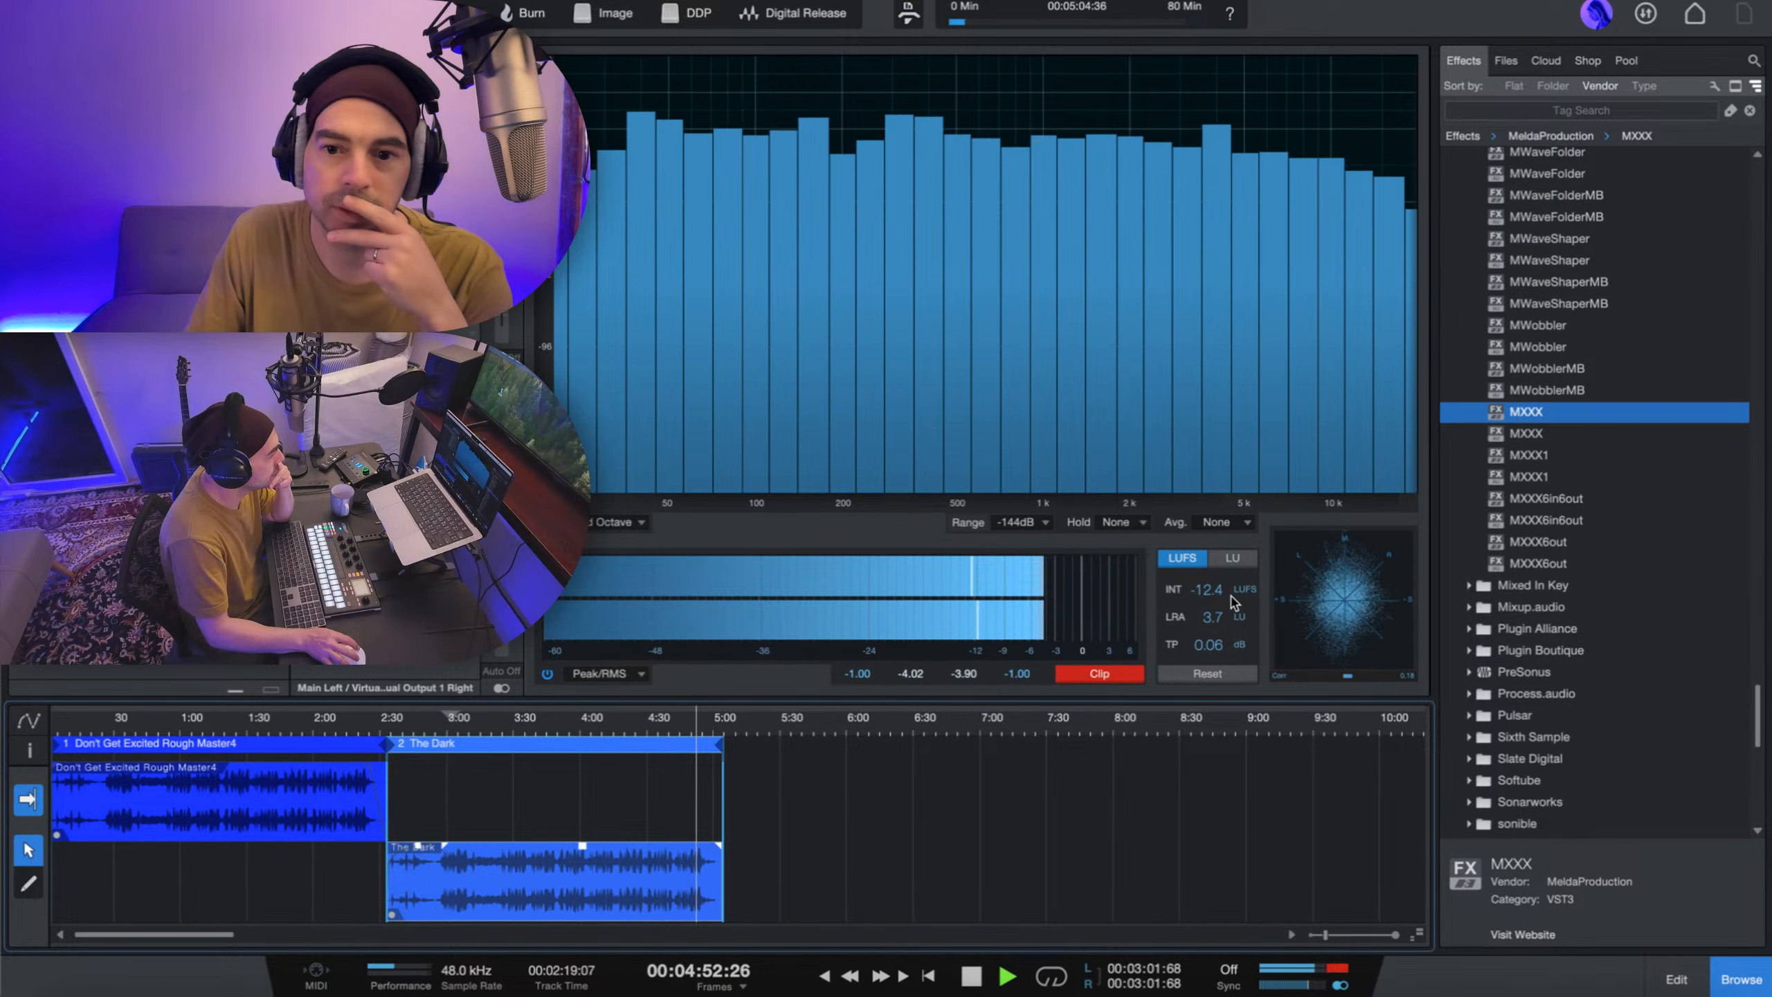
# - Replay The Dark from about 3:00 and check its integrated loudness, keeping the loudness meter in LUFS
pyautogui.click(454, 722)
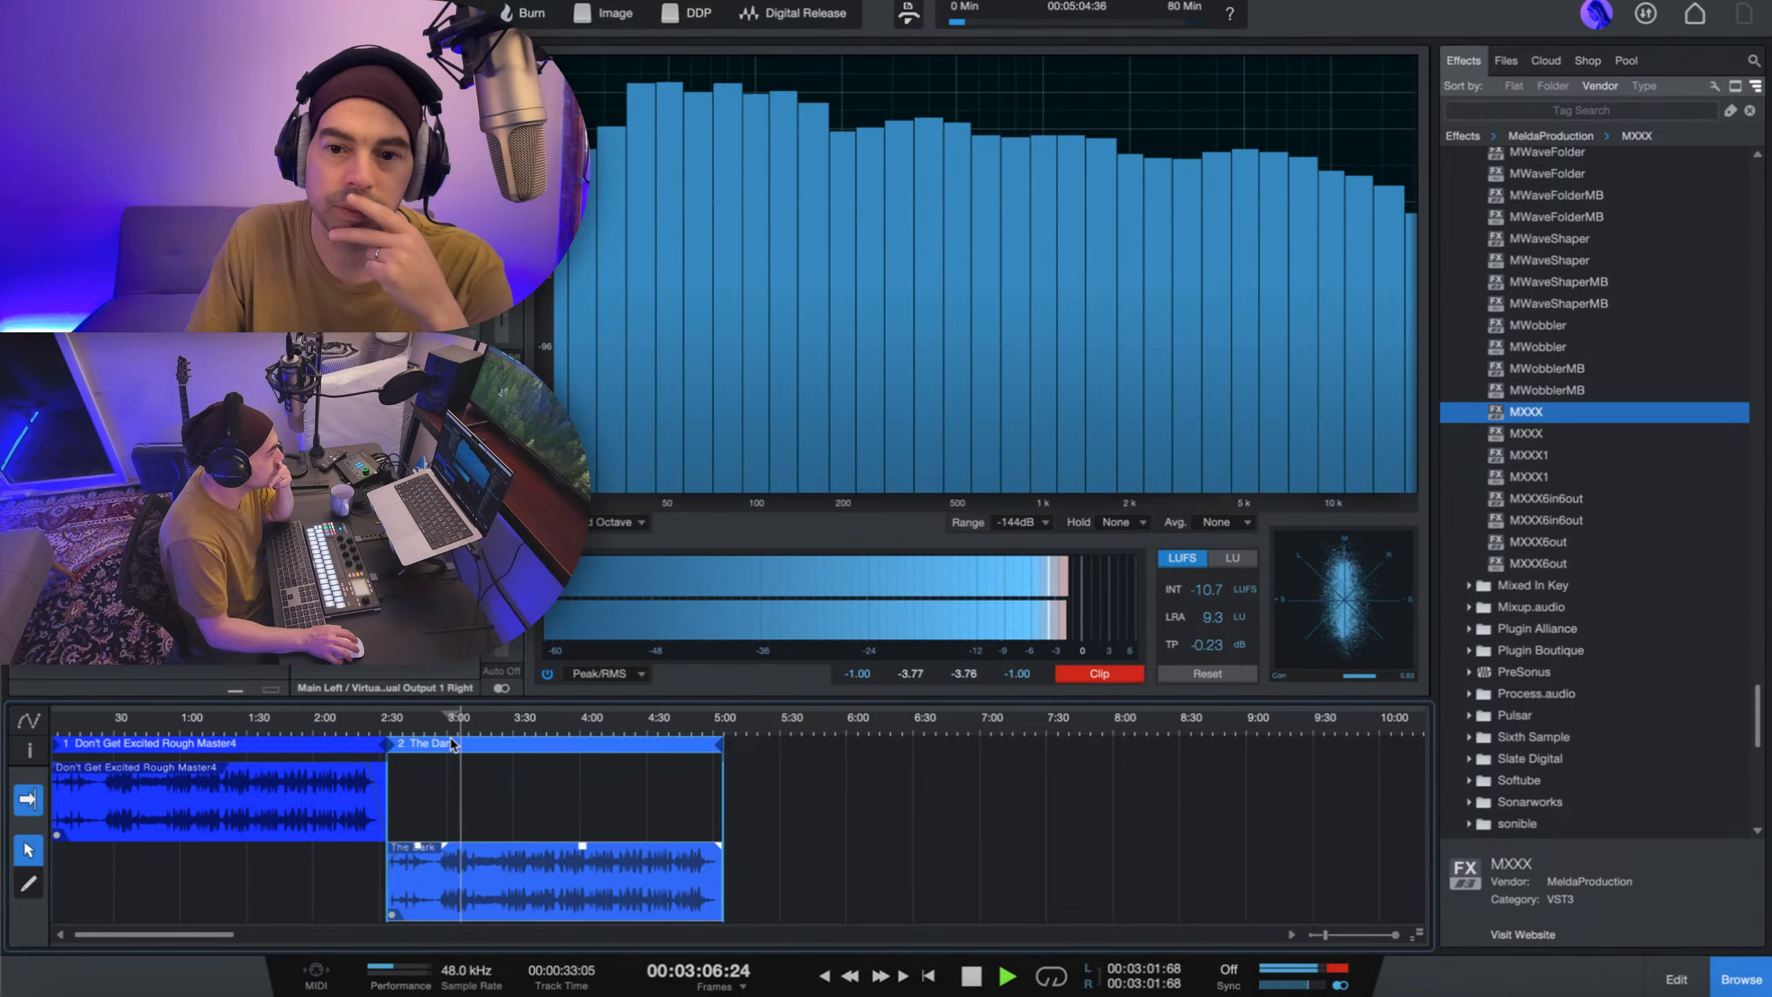
pyautogui.click(1240, 560)
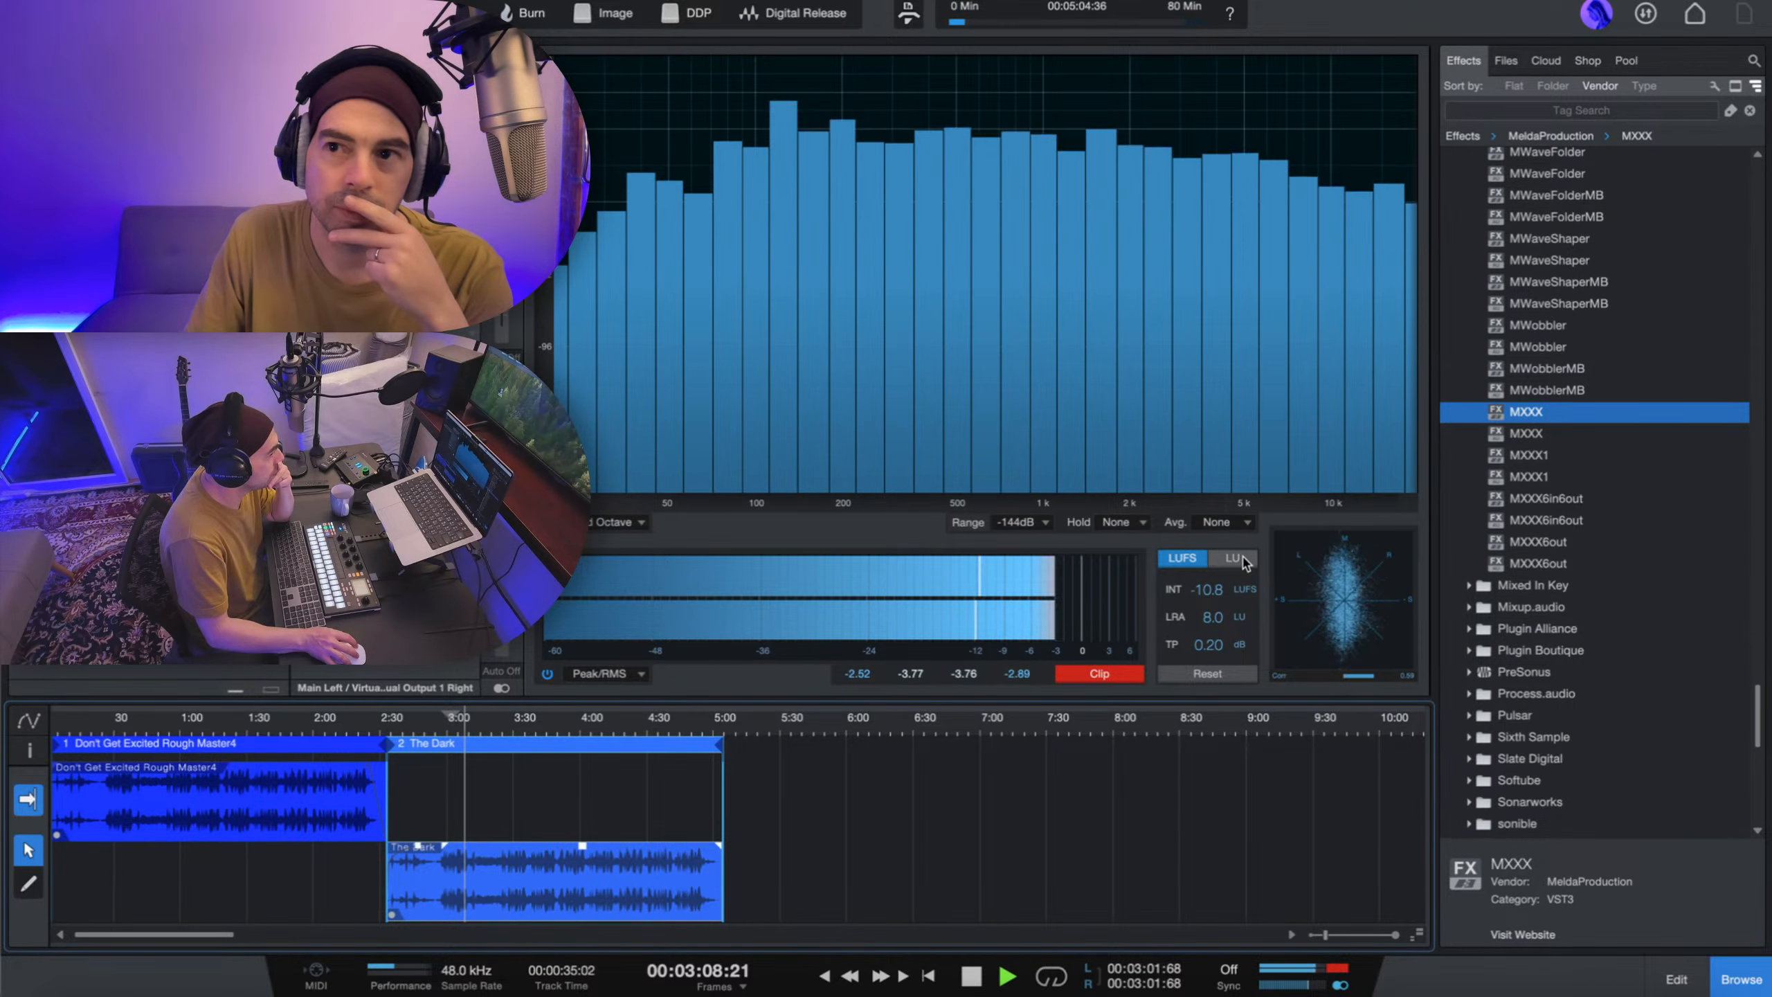
pyautogui.click(1182, 558)
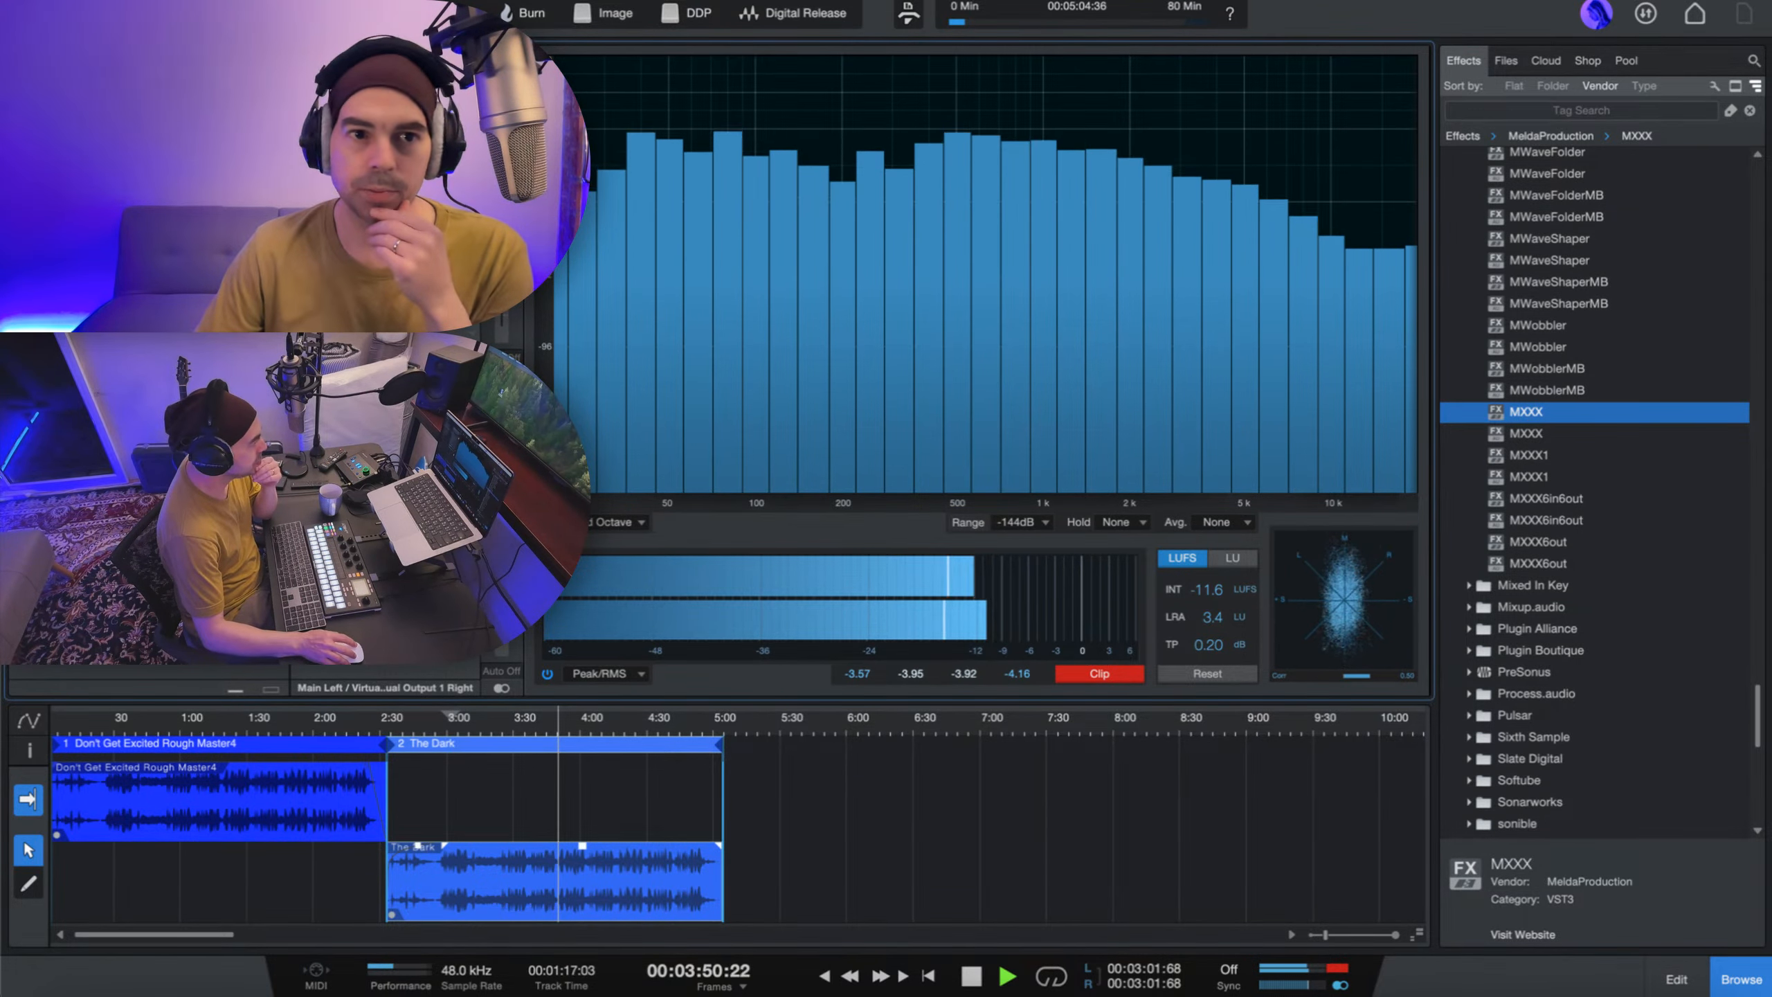
# - Switch the audio playback device to MacBook Pro Speakers and listen to the master through them
pyautogui.press('super+comma')
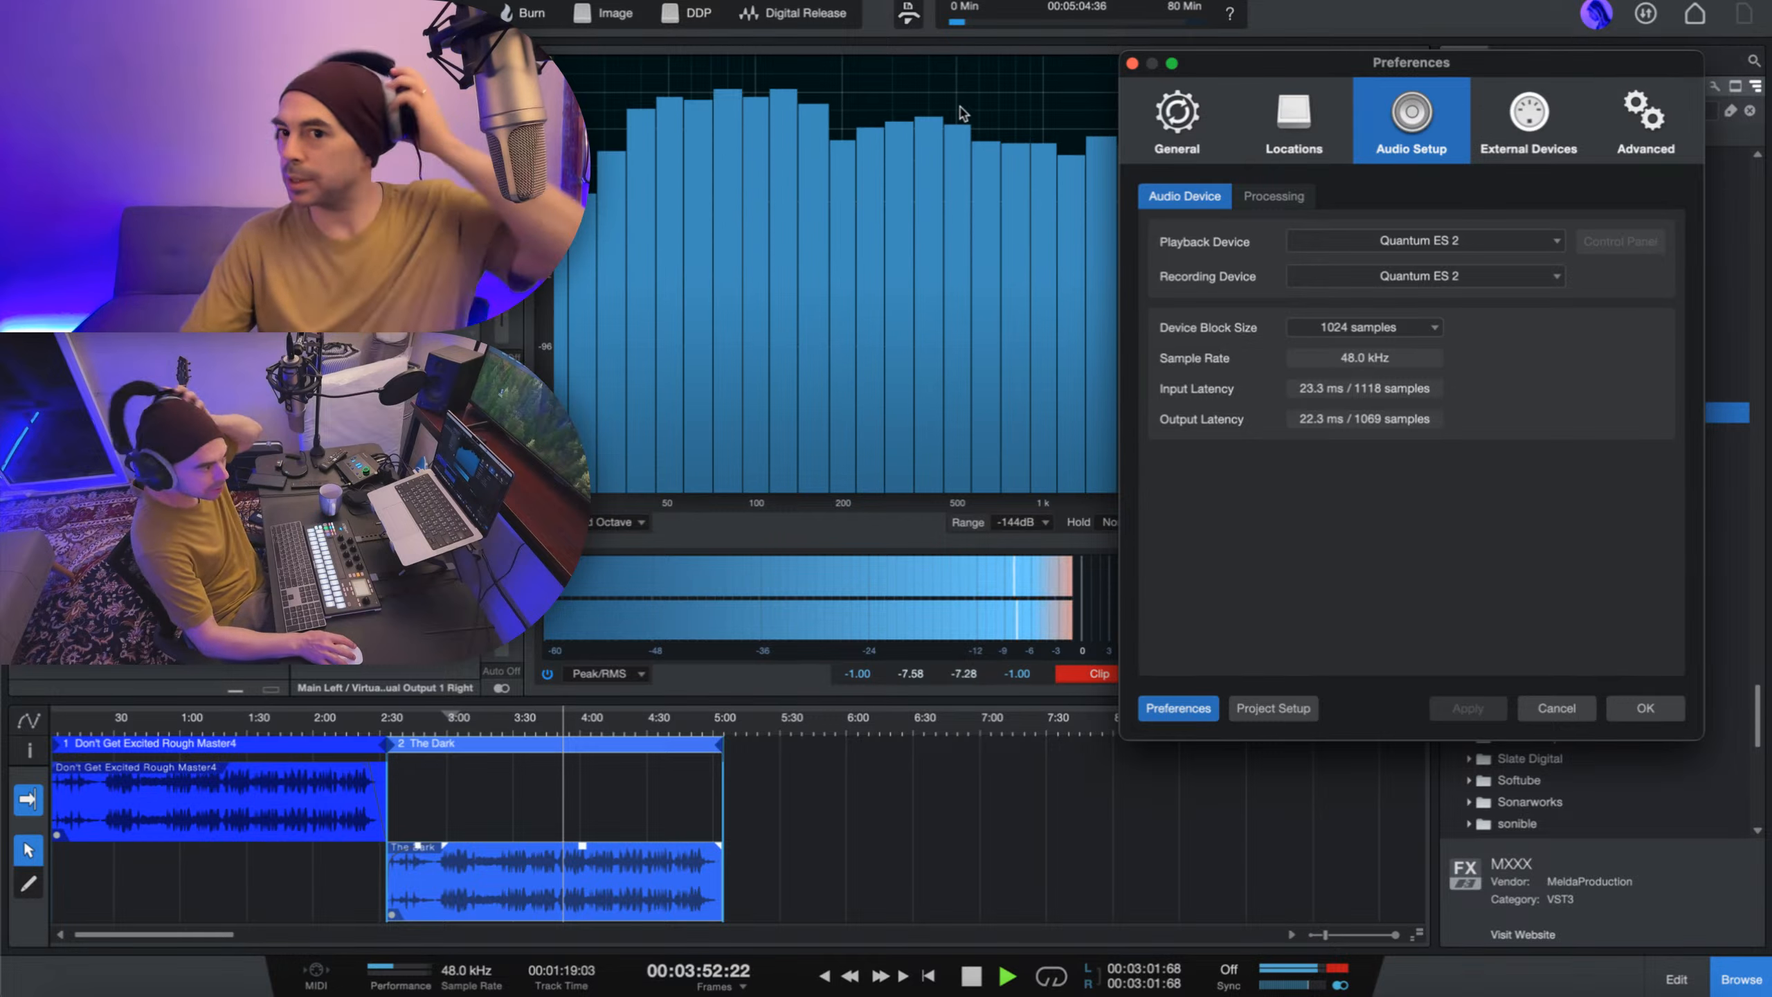
pyautogui.click(1476, 244)
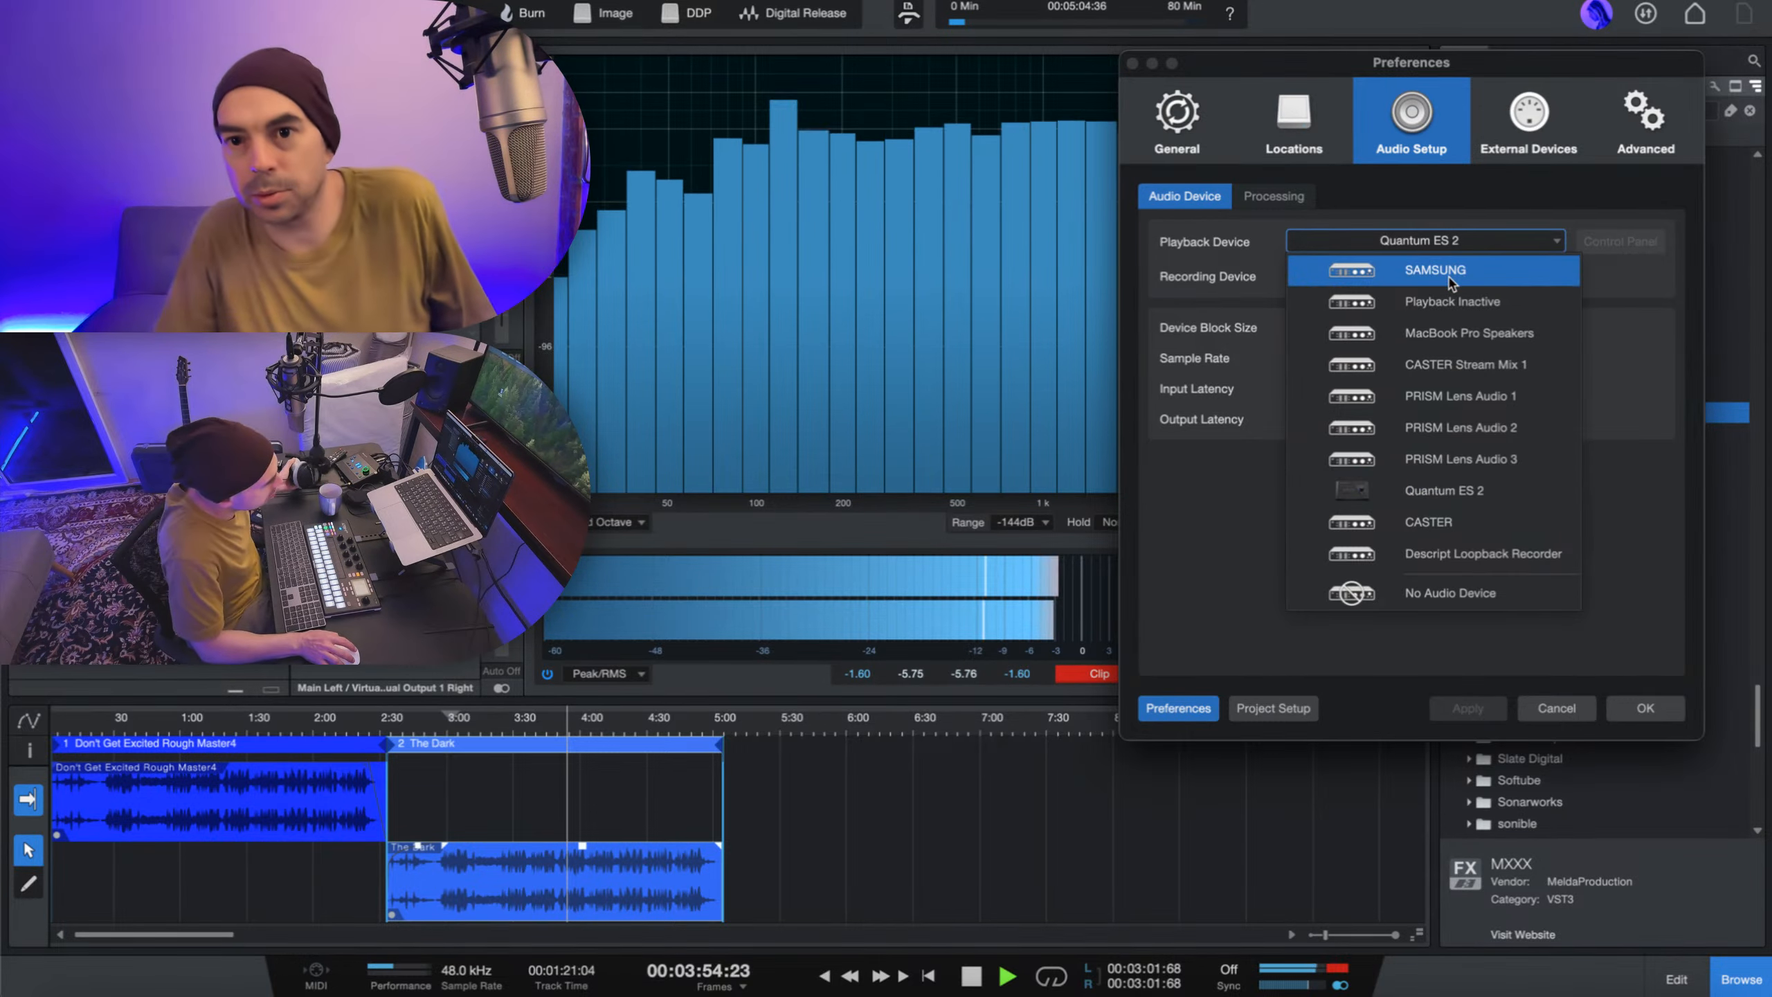
pyautogui.press('Escape')
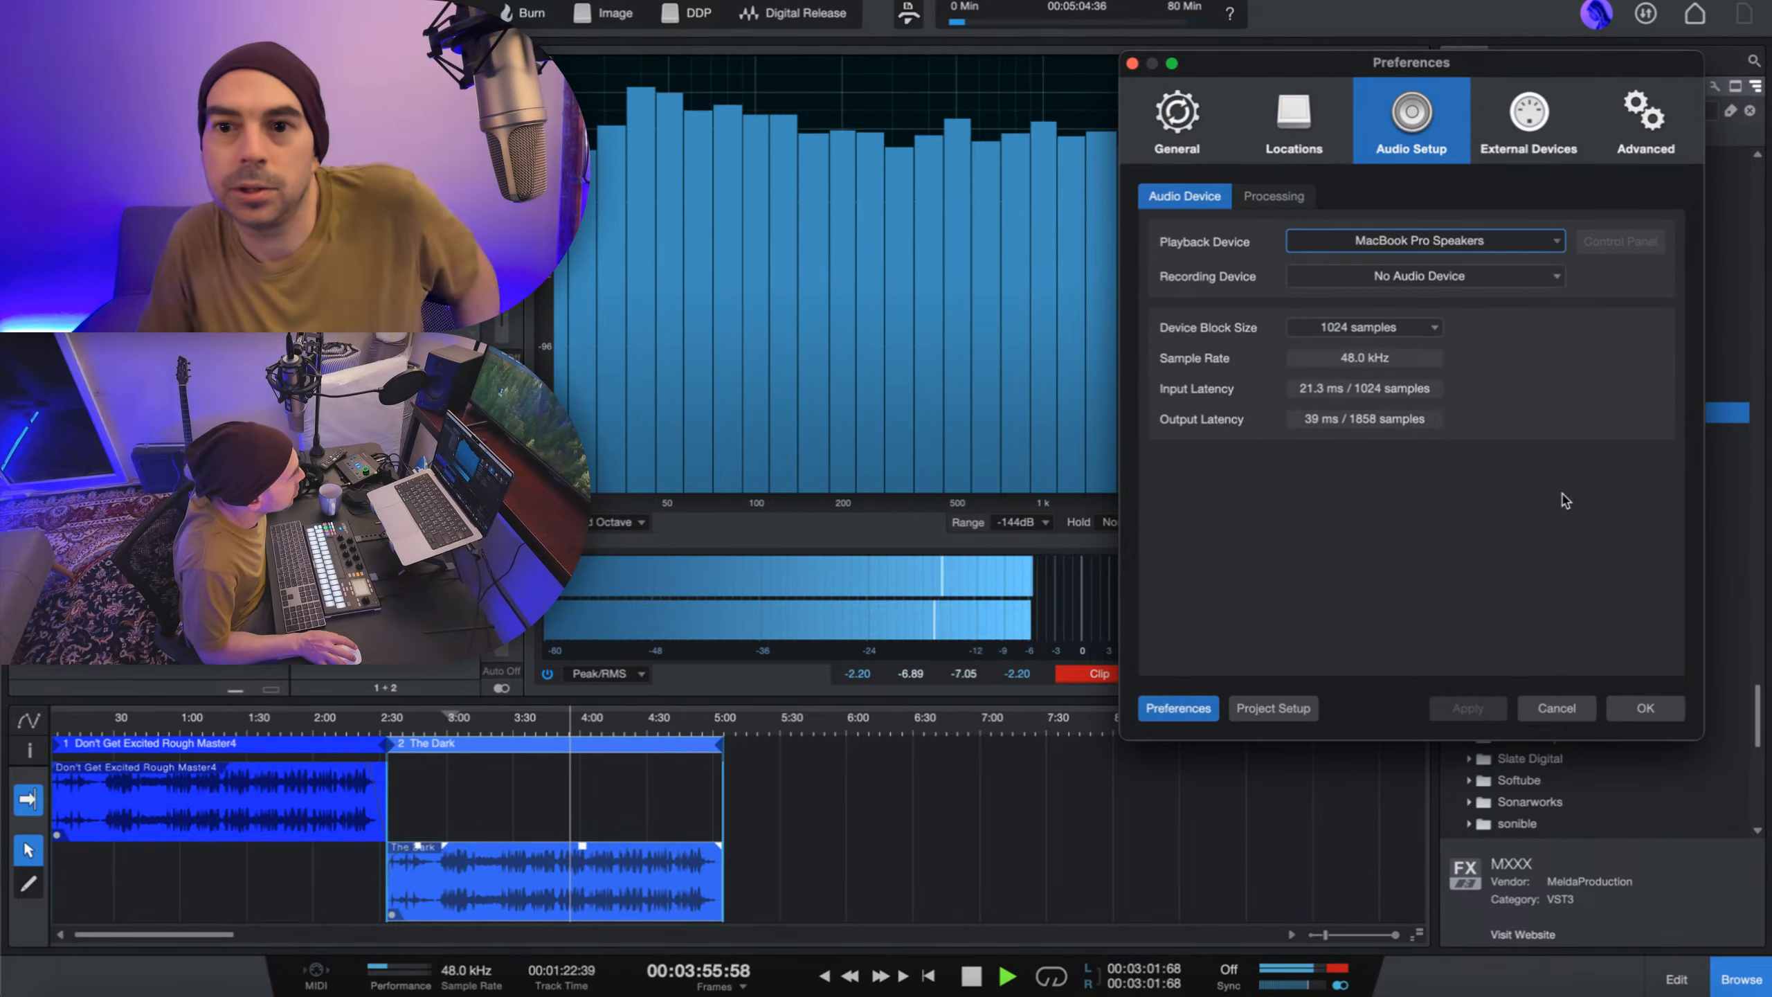
pyautogui.press('Return')
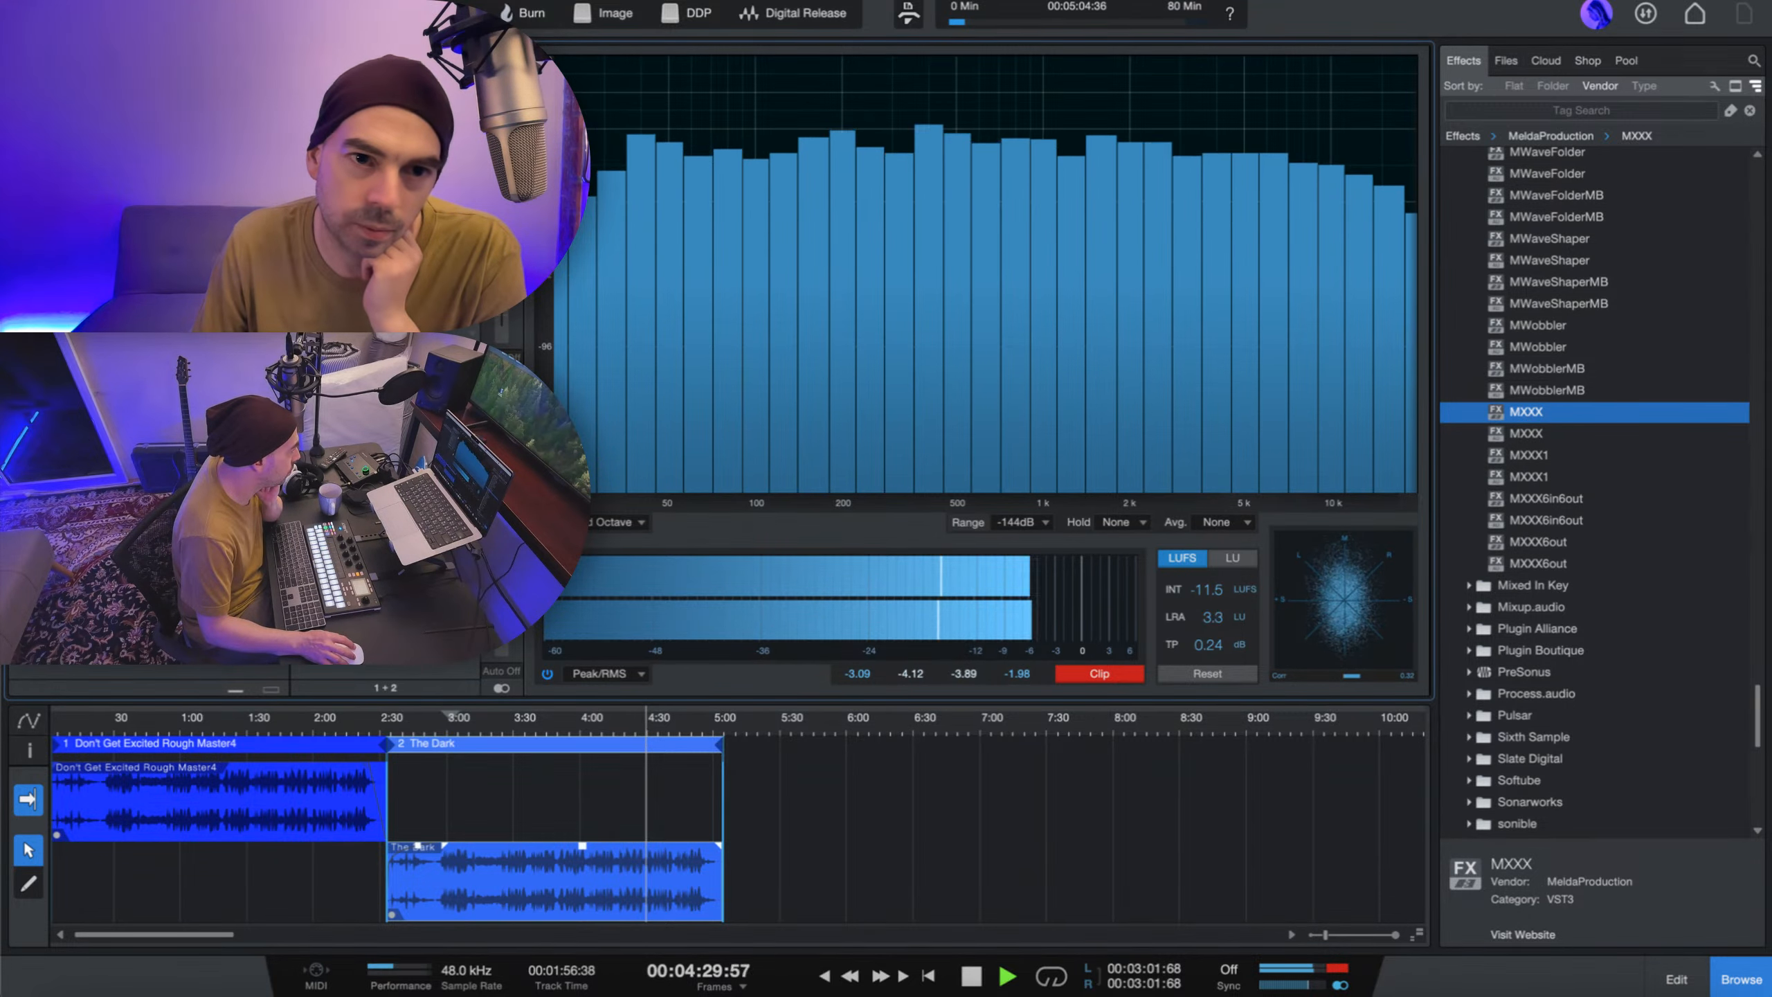
# - Open MStereoSpread in The Dark's effect chain and set its widening to 5%
pyautogui.press('F11')
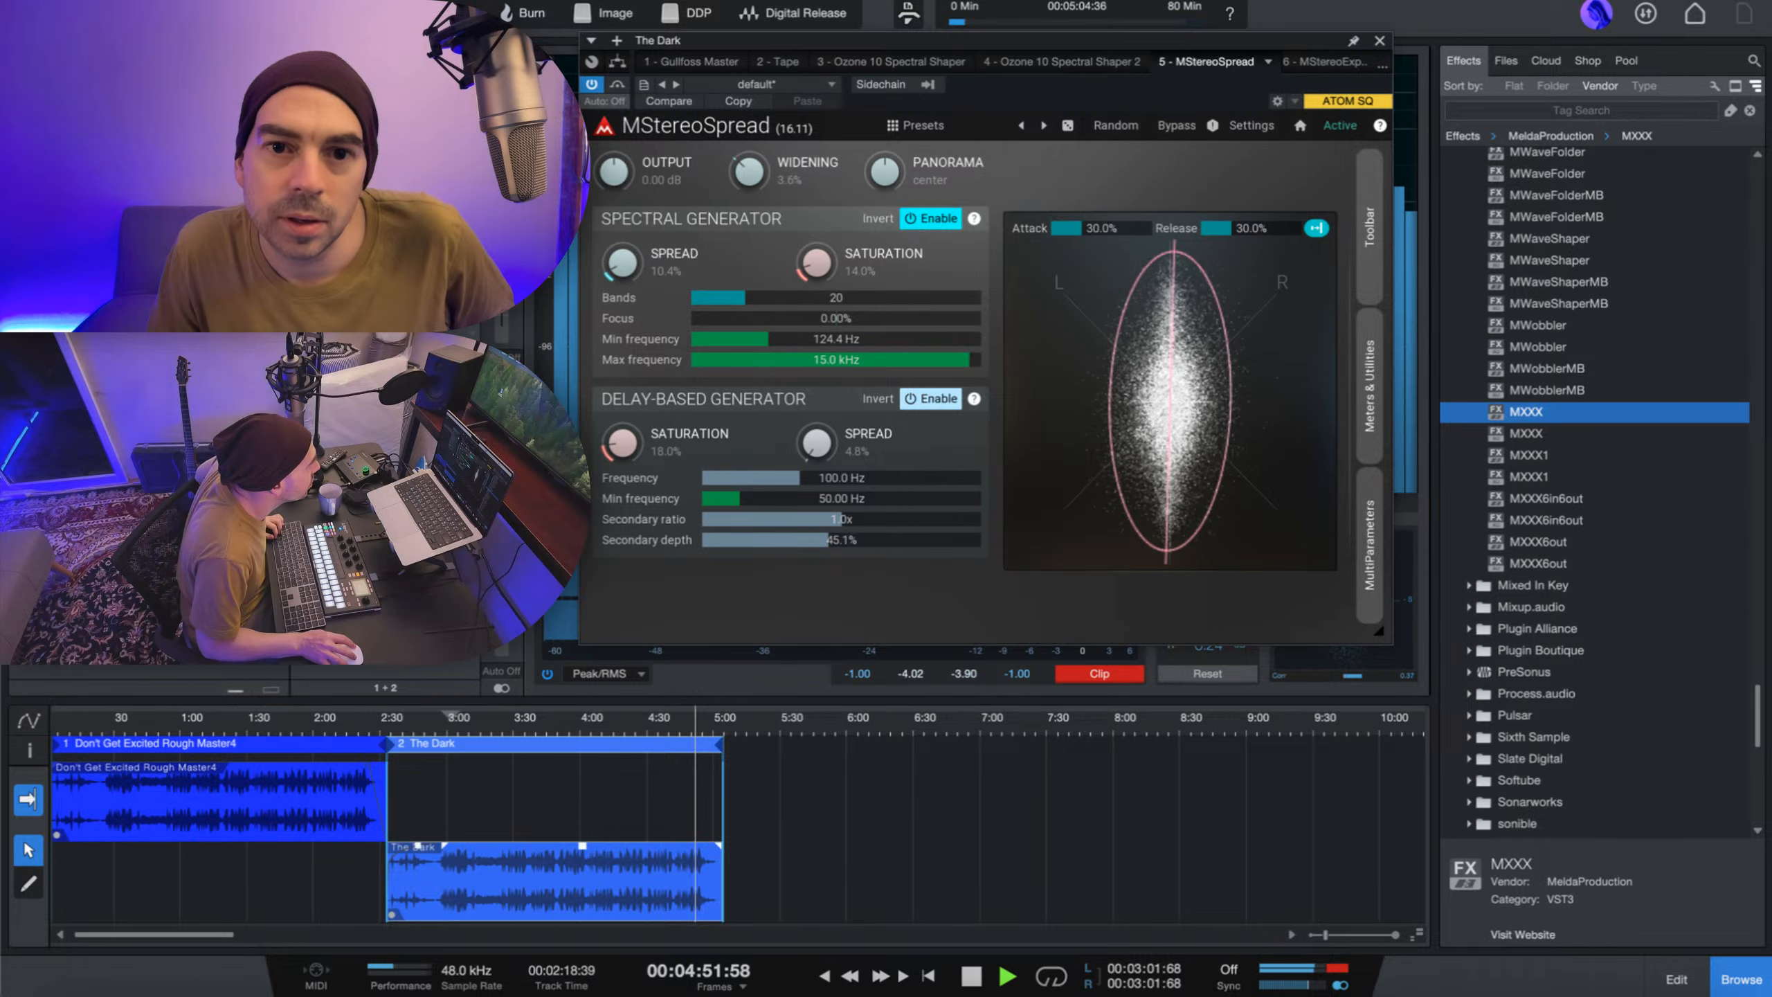
pyautogui.doubleClick(780, 176)
pyautogui.click(745, 301)
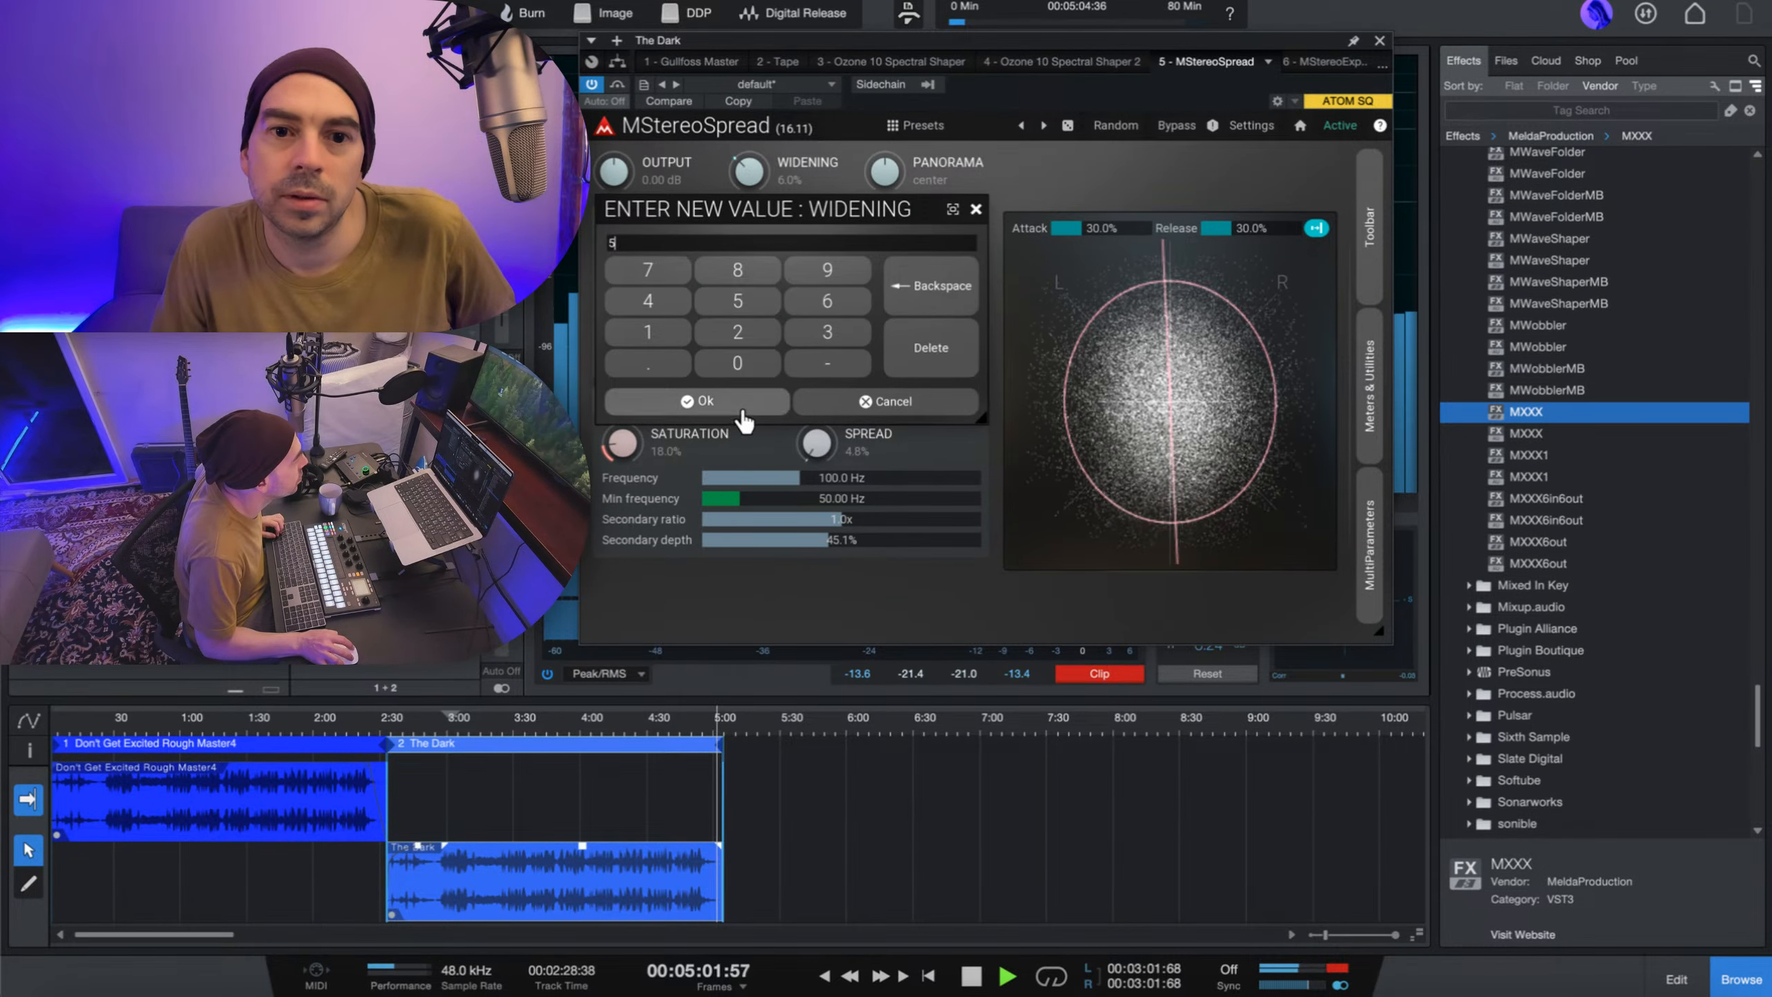
pyautogui.click(722, 391)
# - Replay The Dark from about 2:30, then set the first Spectral Shaper's lower band limit to 1.84k and threshold to -16.0 dB
pyautogui.click(395, 718)
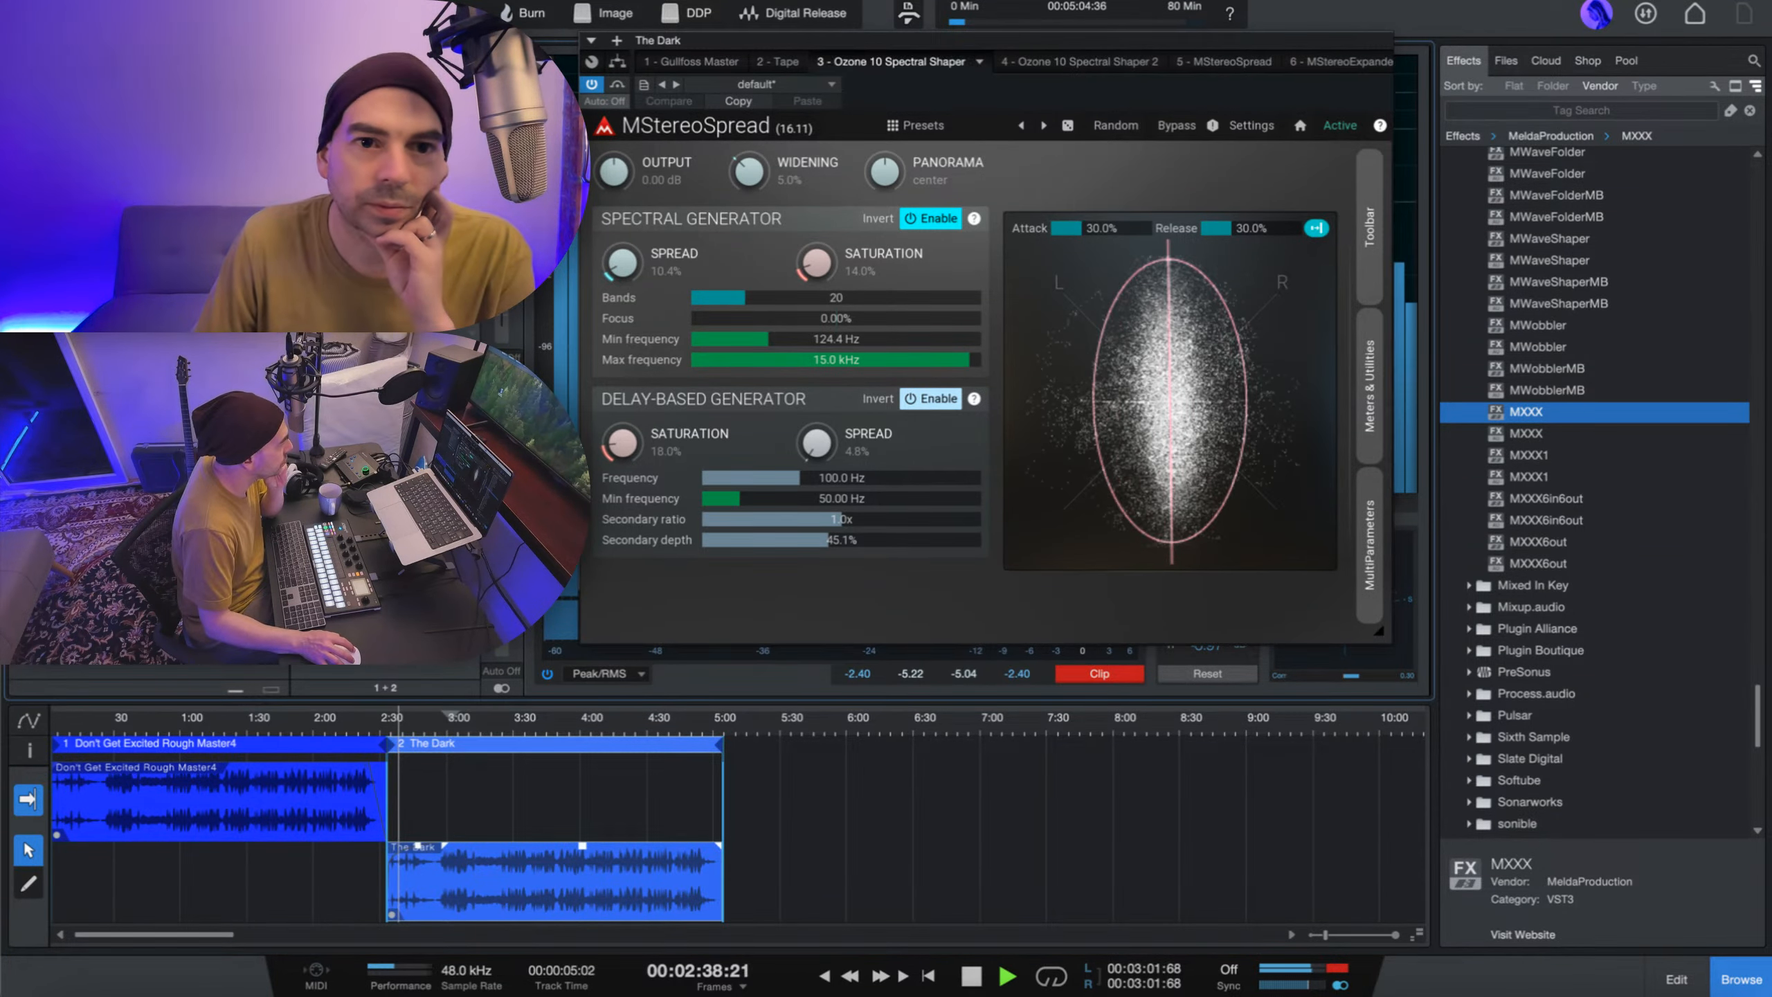
pyautogui.click(891, 62)
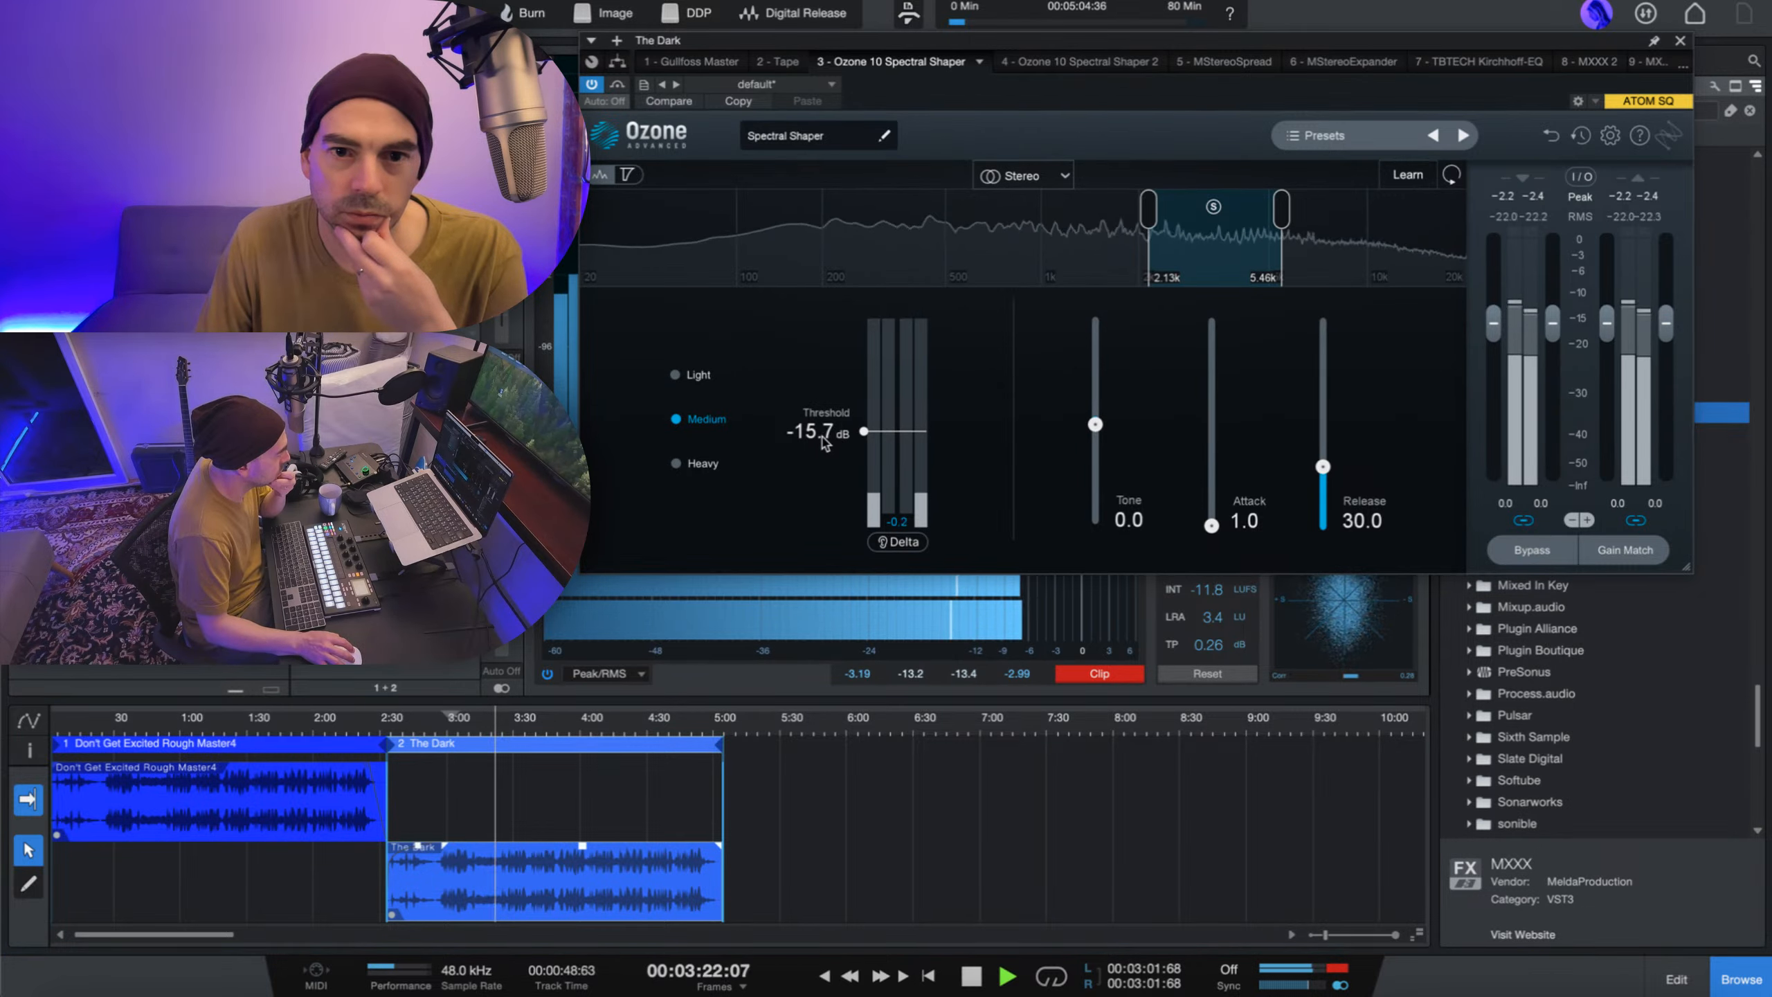
pyautogui.moveTo(825, 442); pyautogui.dragTo(821, 447)
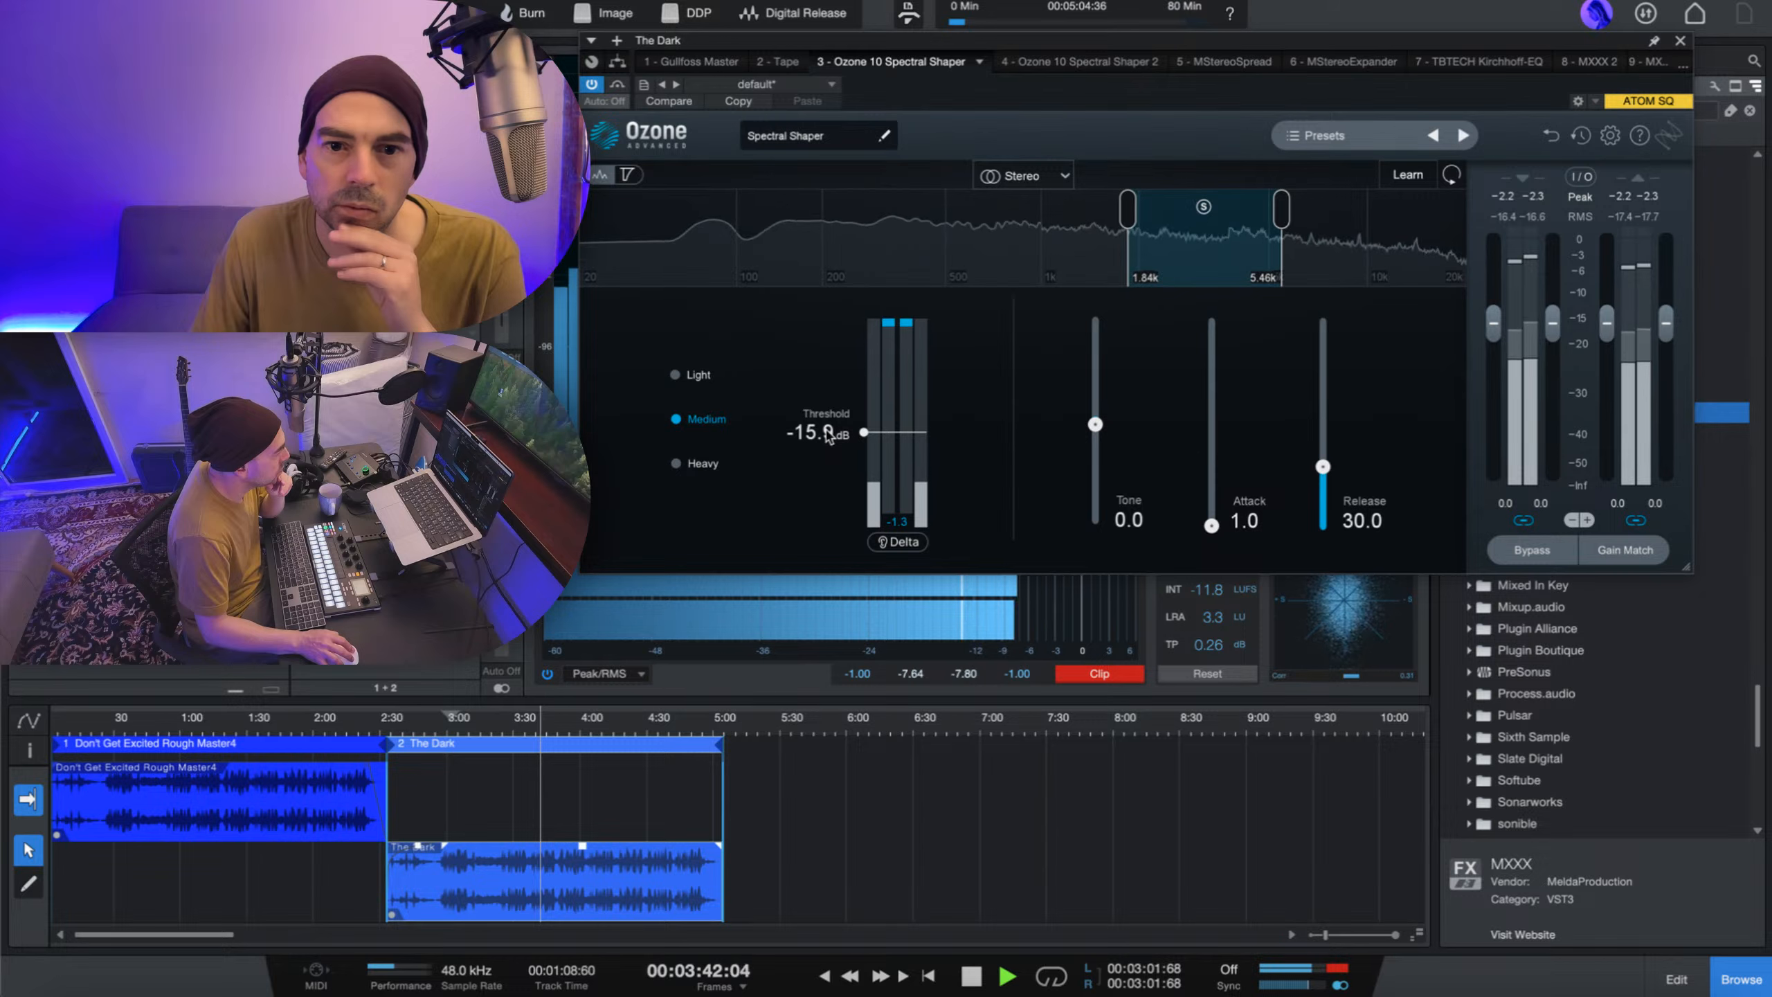
pyautogui.moveTo(828, 436); pyautogui.dragTo(818, 419)
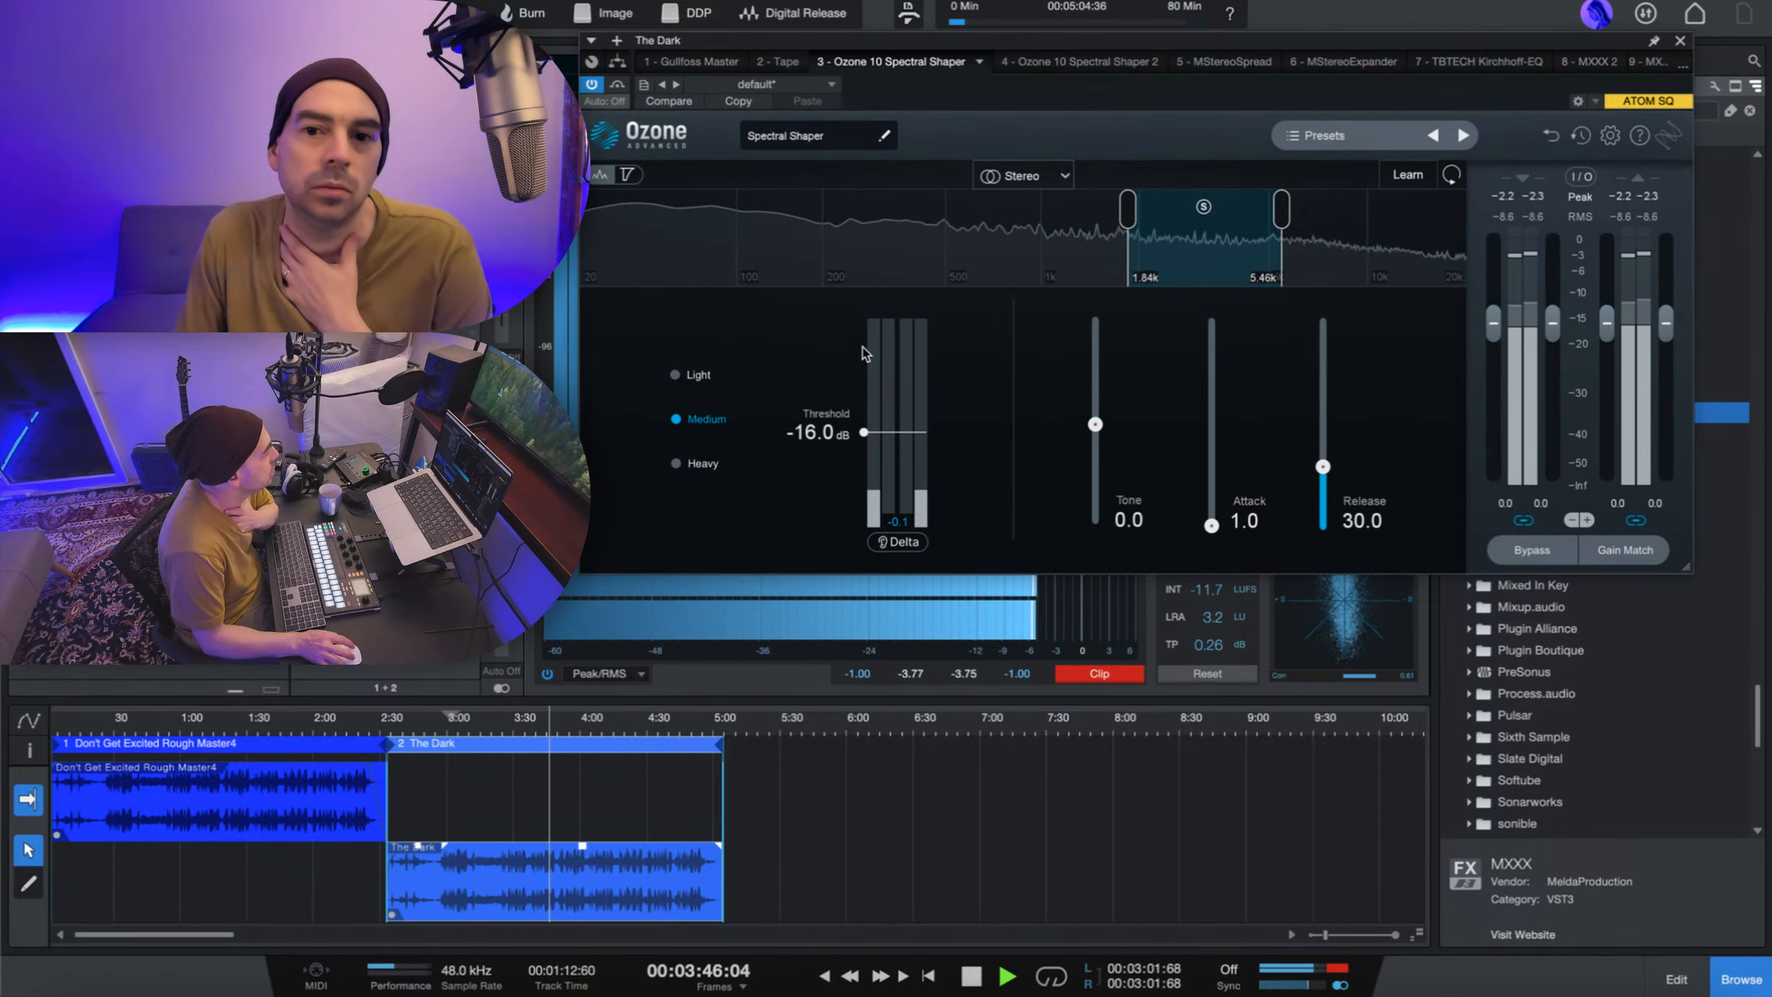
pyautogui.click(1682, 43)
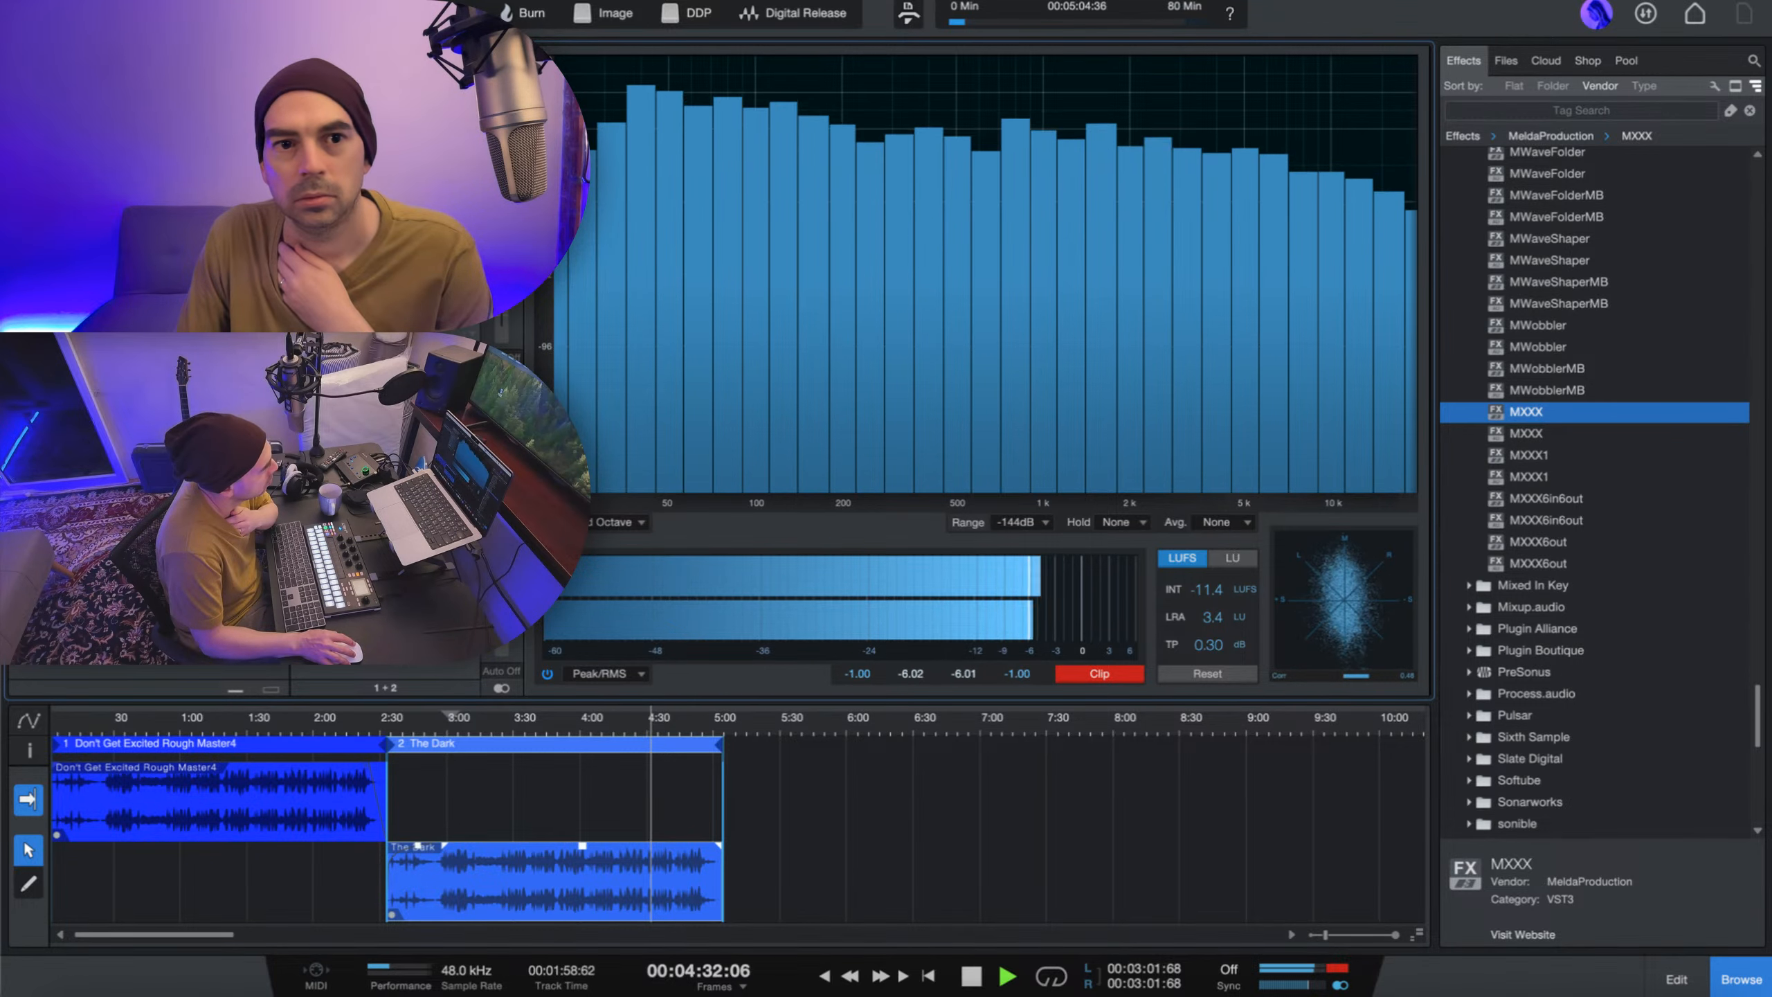
# - Set the threshold of Spectral Shaper 2 to -4.4 dB by ear and close the plug-in
pyautogui.doubleClick(175, 391)
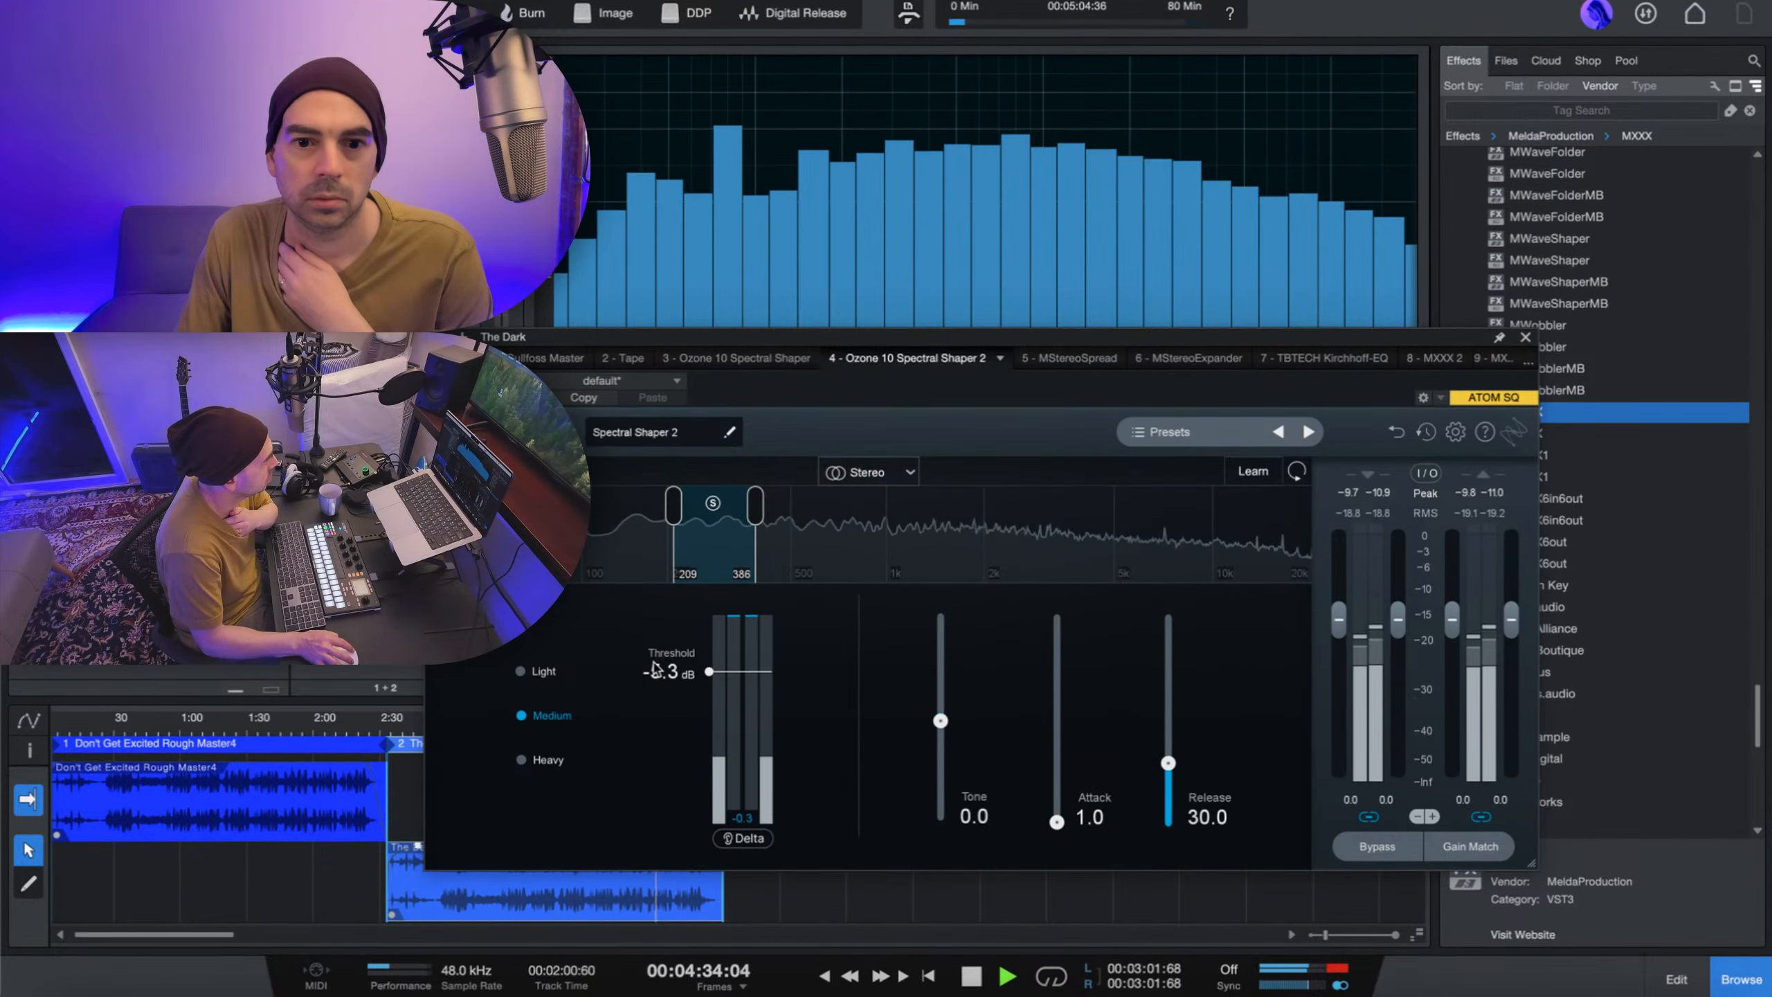
pyautogui.moveTo(658, 684); pyautogui.dragTo(672, 679)
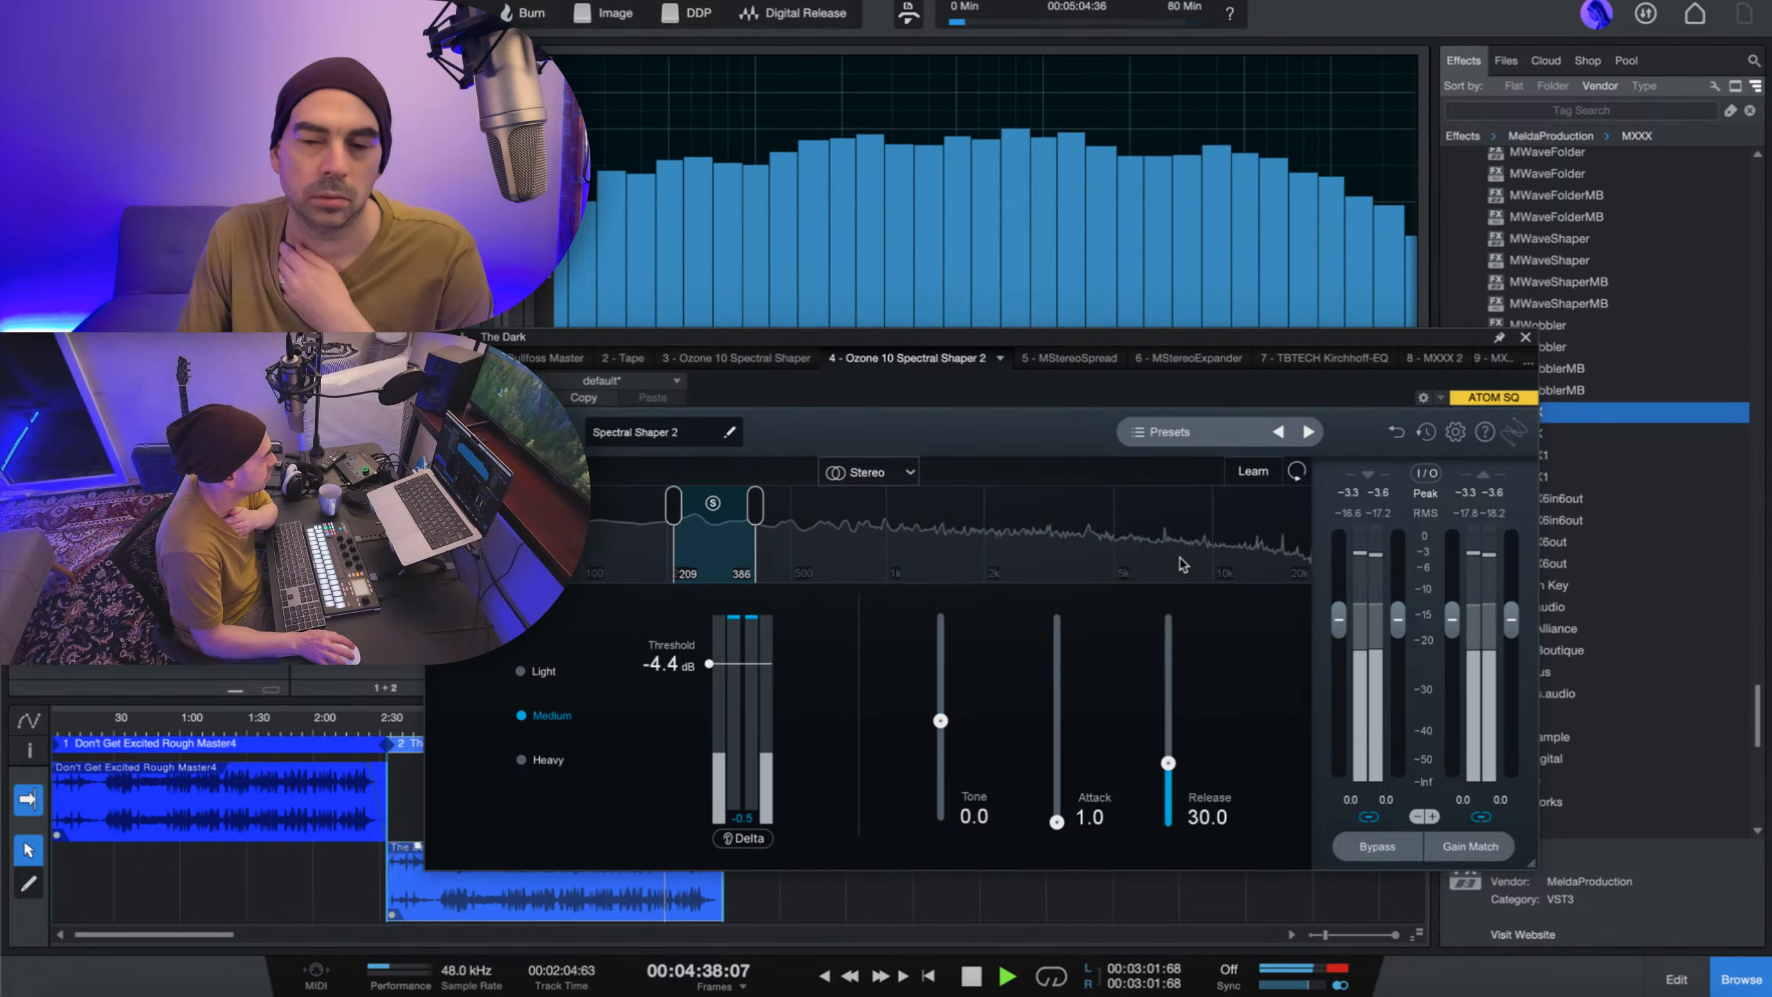
pyautogui.click(1526, 340)
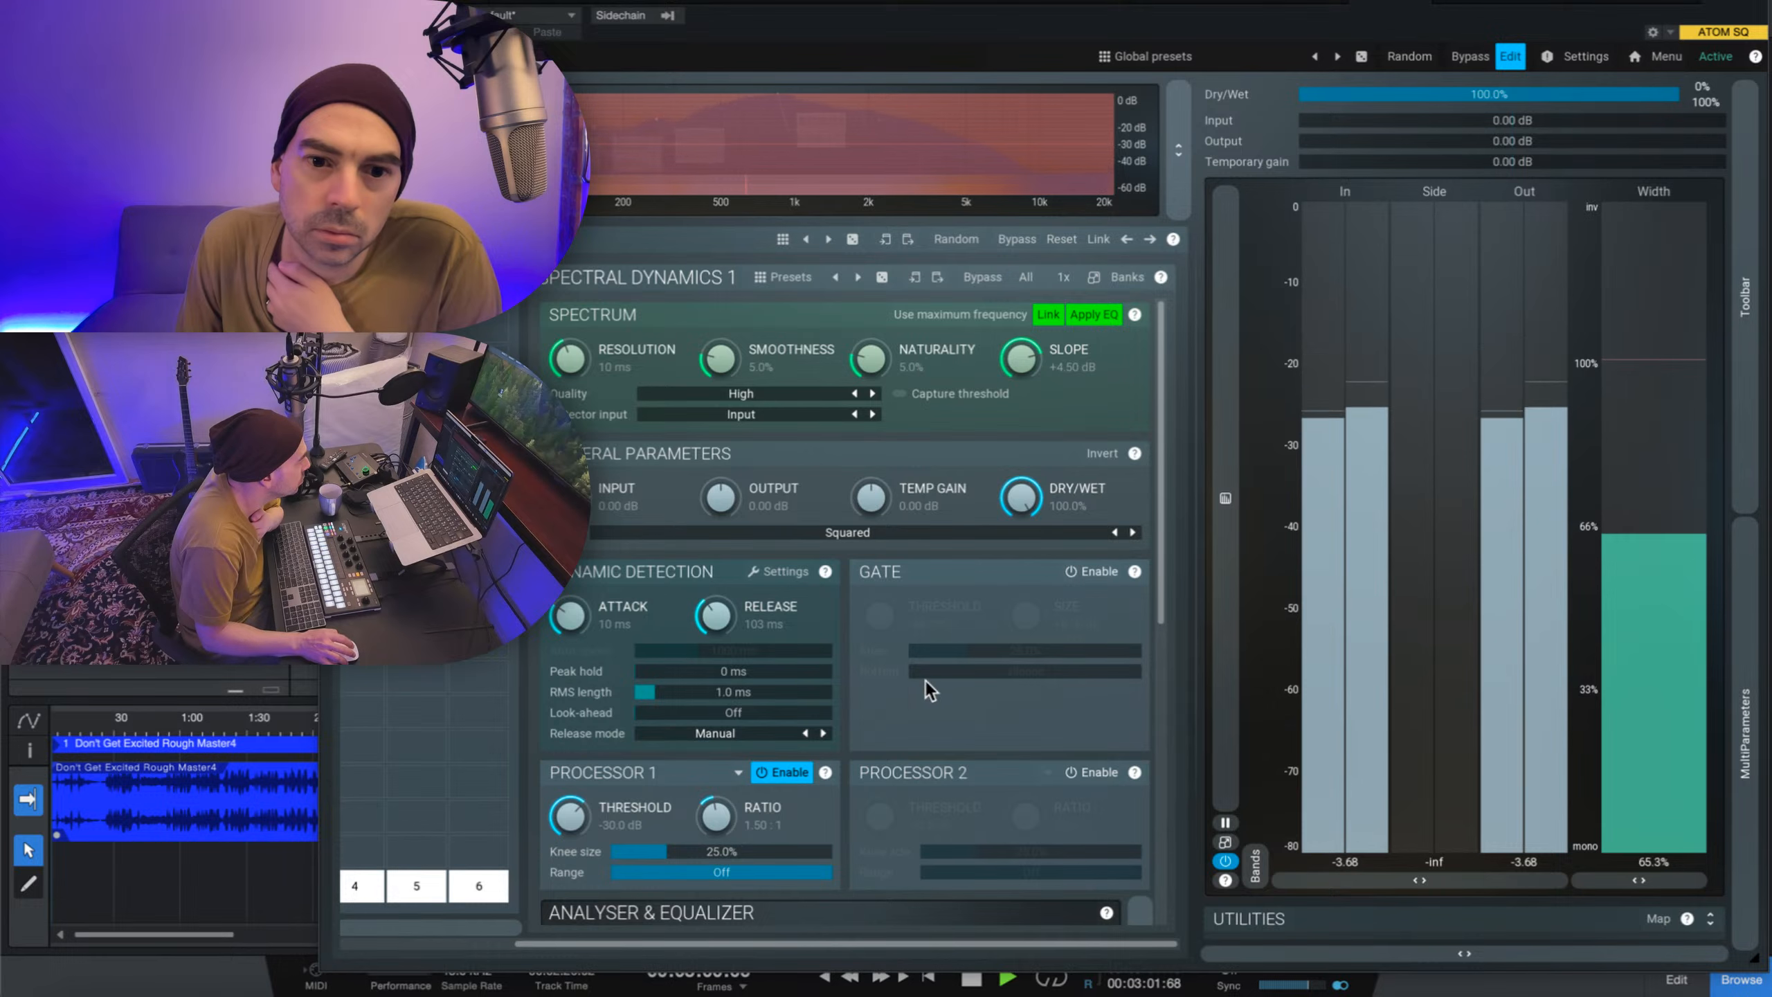
# - Examine the MXXX module grid and the Spectral Dynamics module's settings, analyser and processing shape
pyautogui.scroll(-5, 1176, 885)
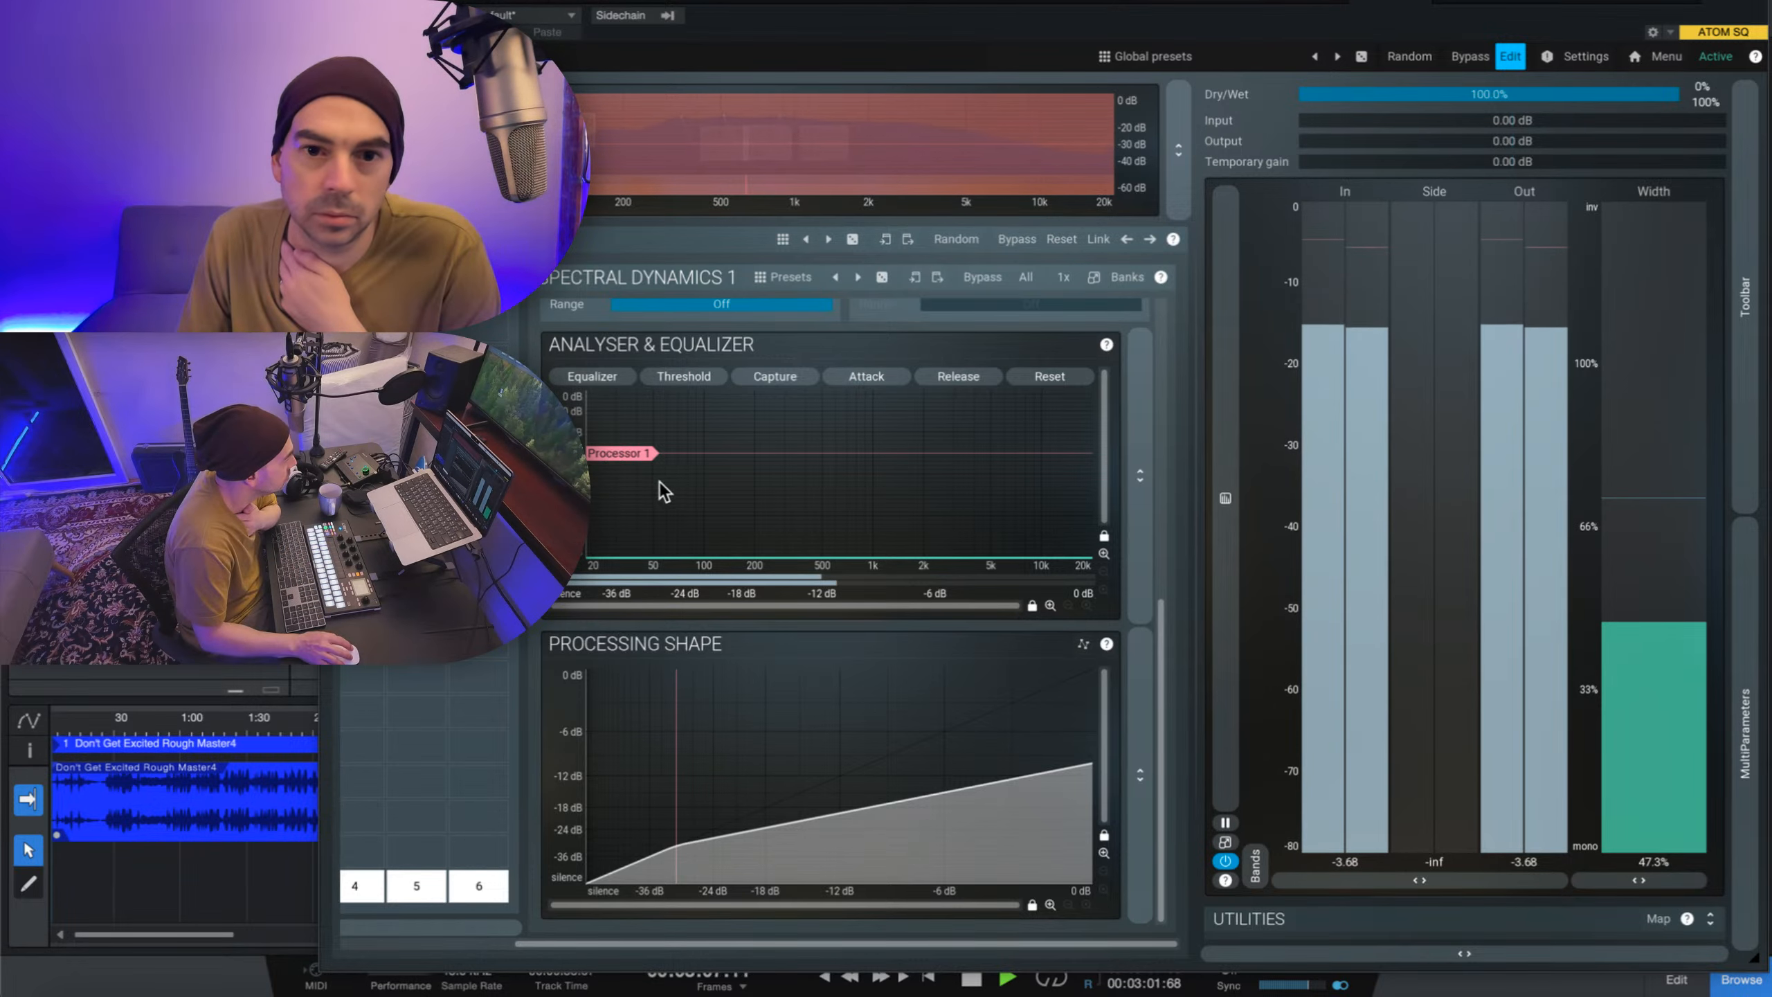
pyautogui.click(1563, 208)
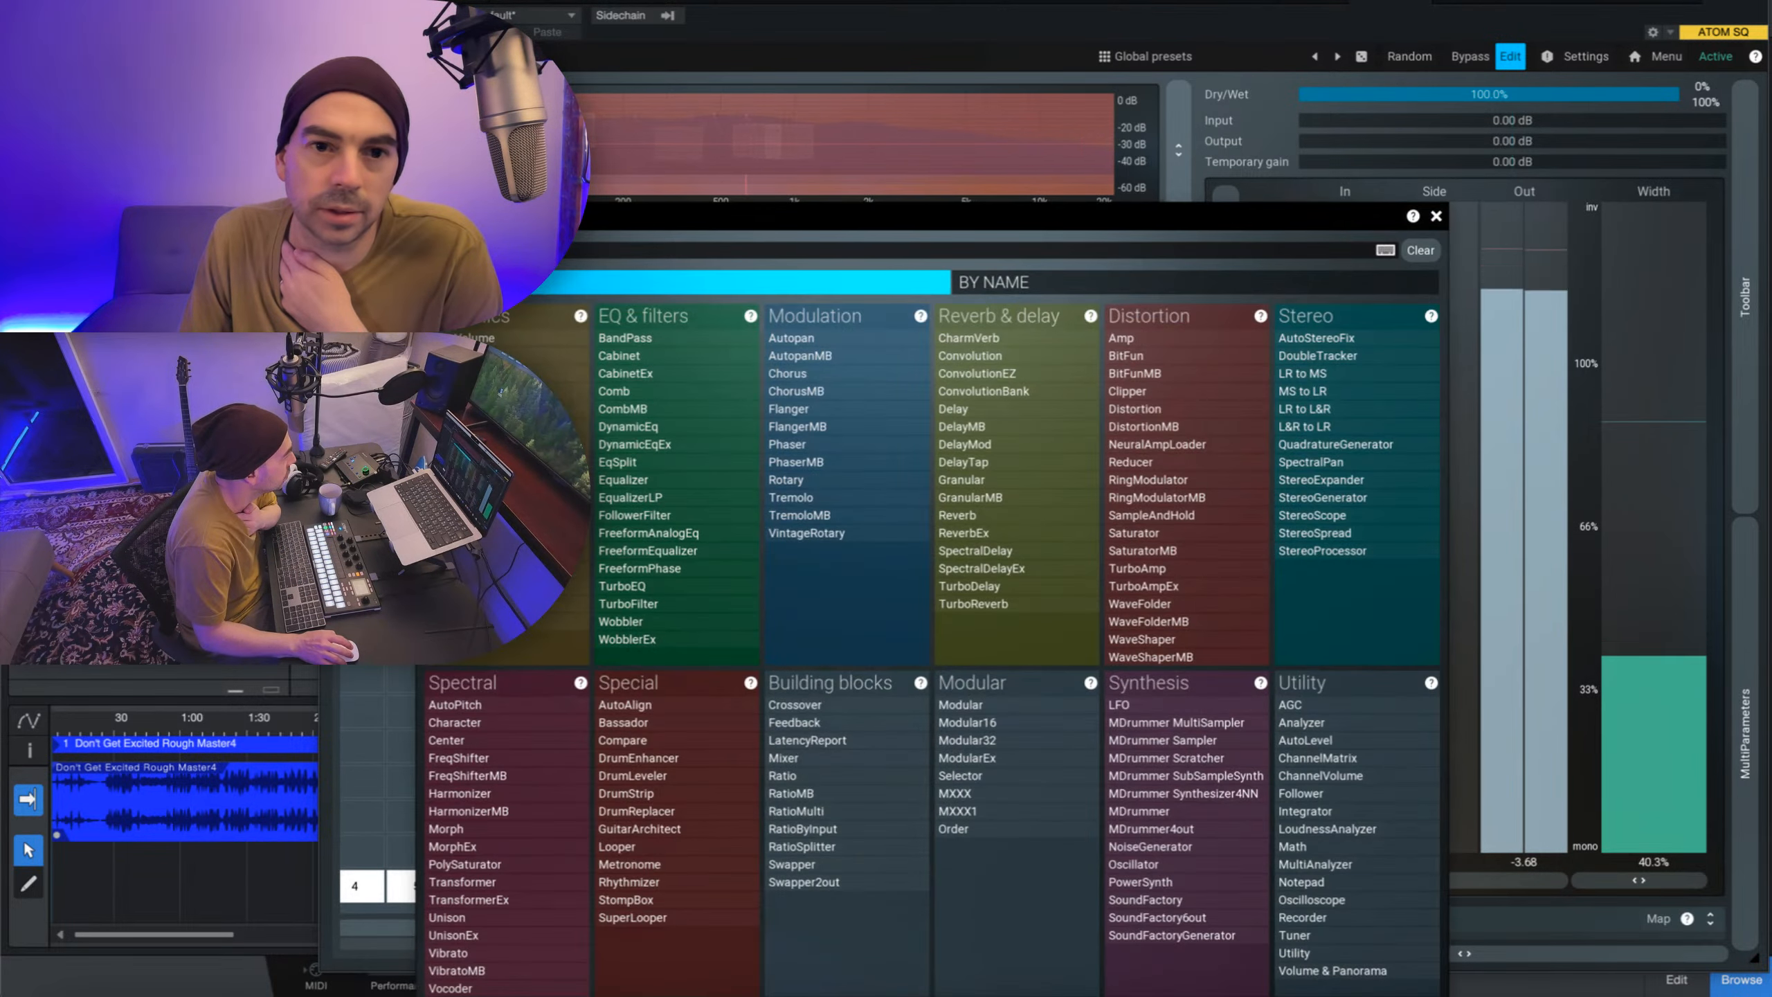
pyautogui.click(1436, 217)
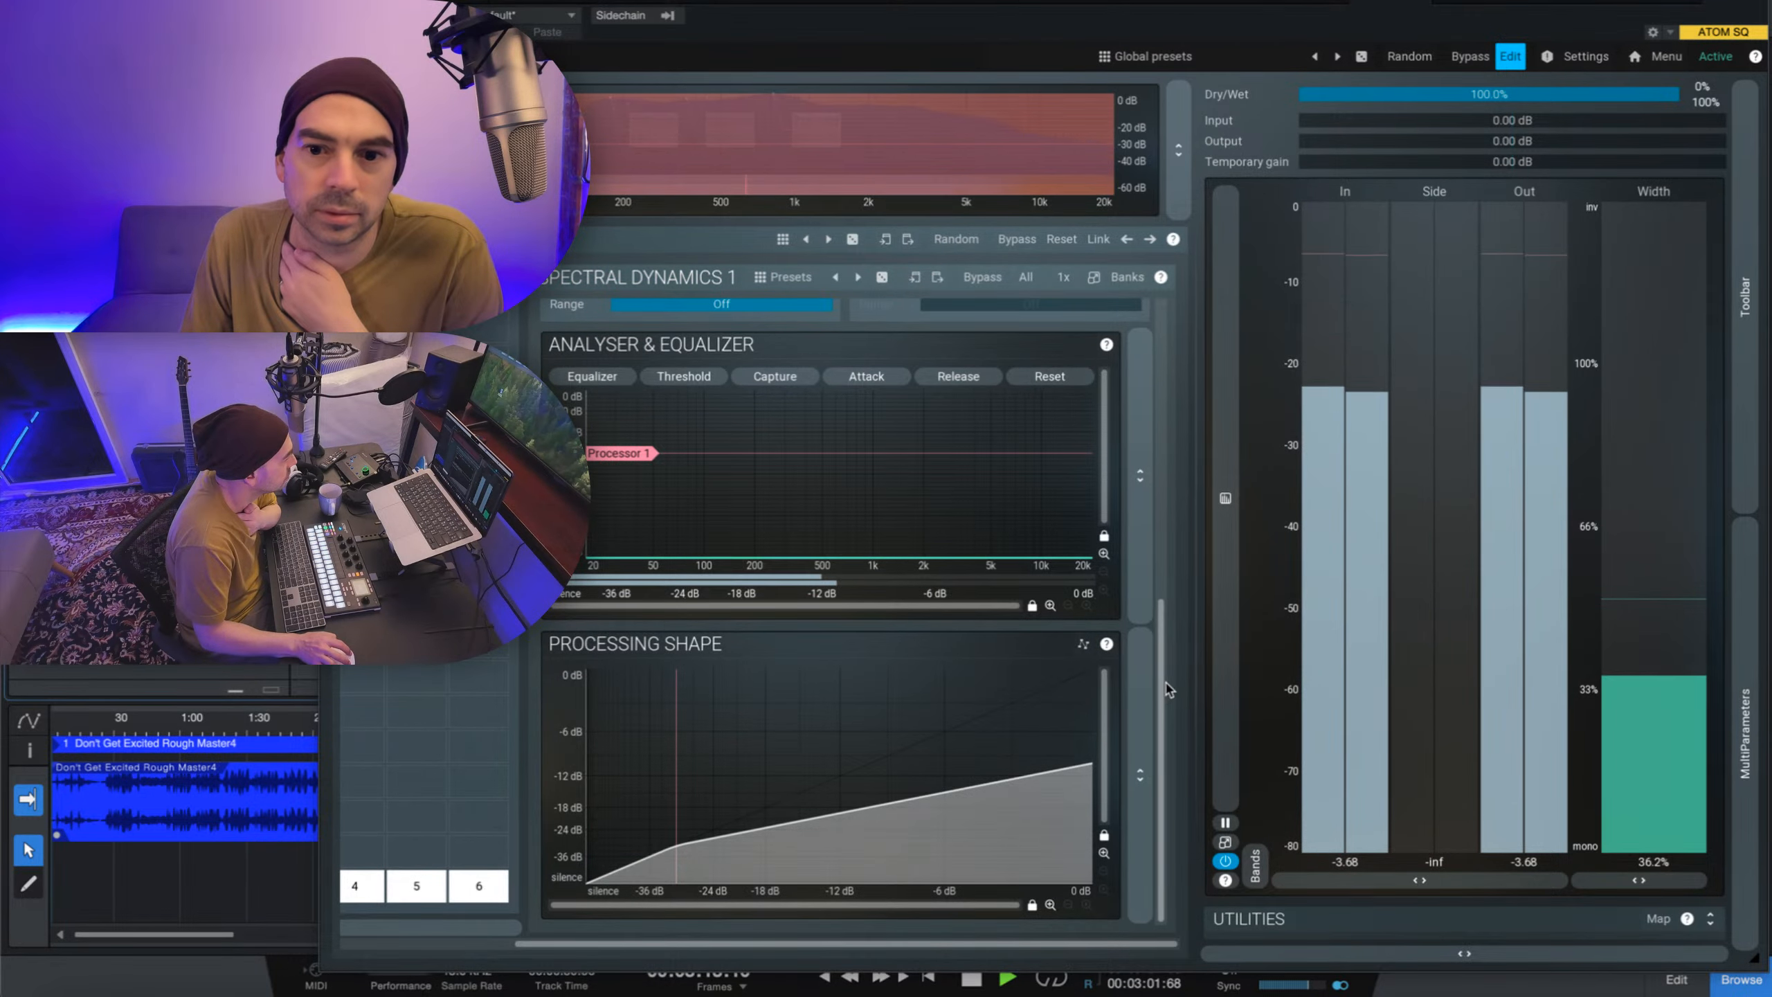
pyautogui.moveTo(1164, 677); pyautogui.dragTo(1160, 341)
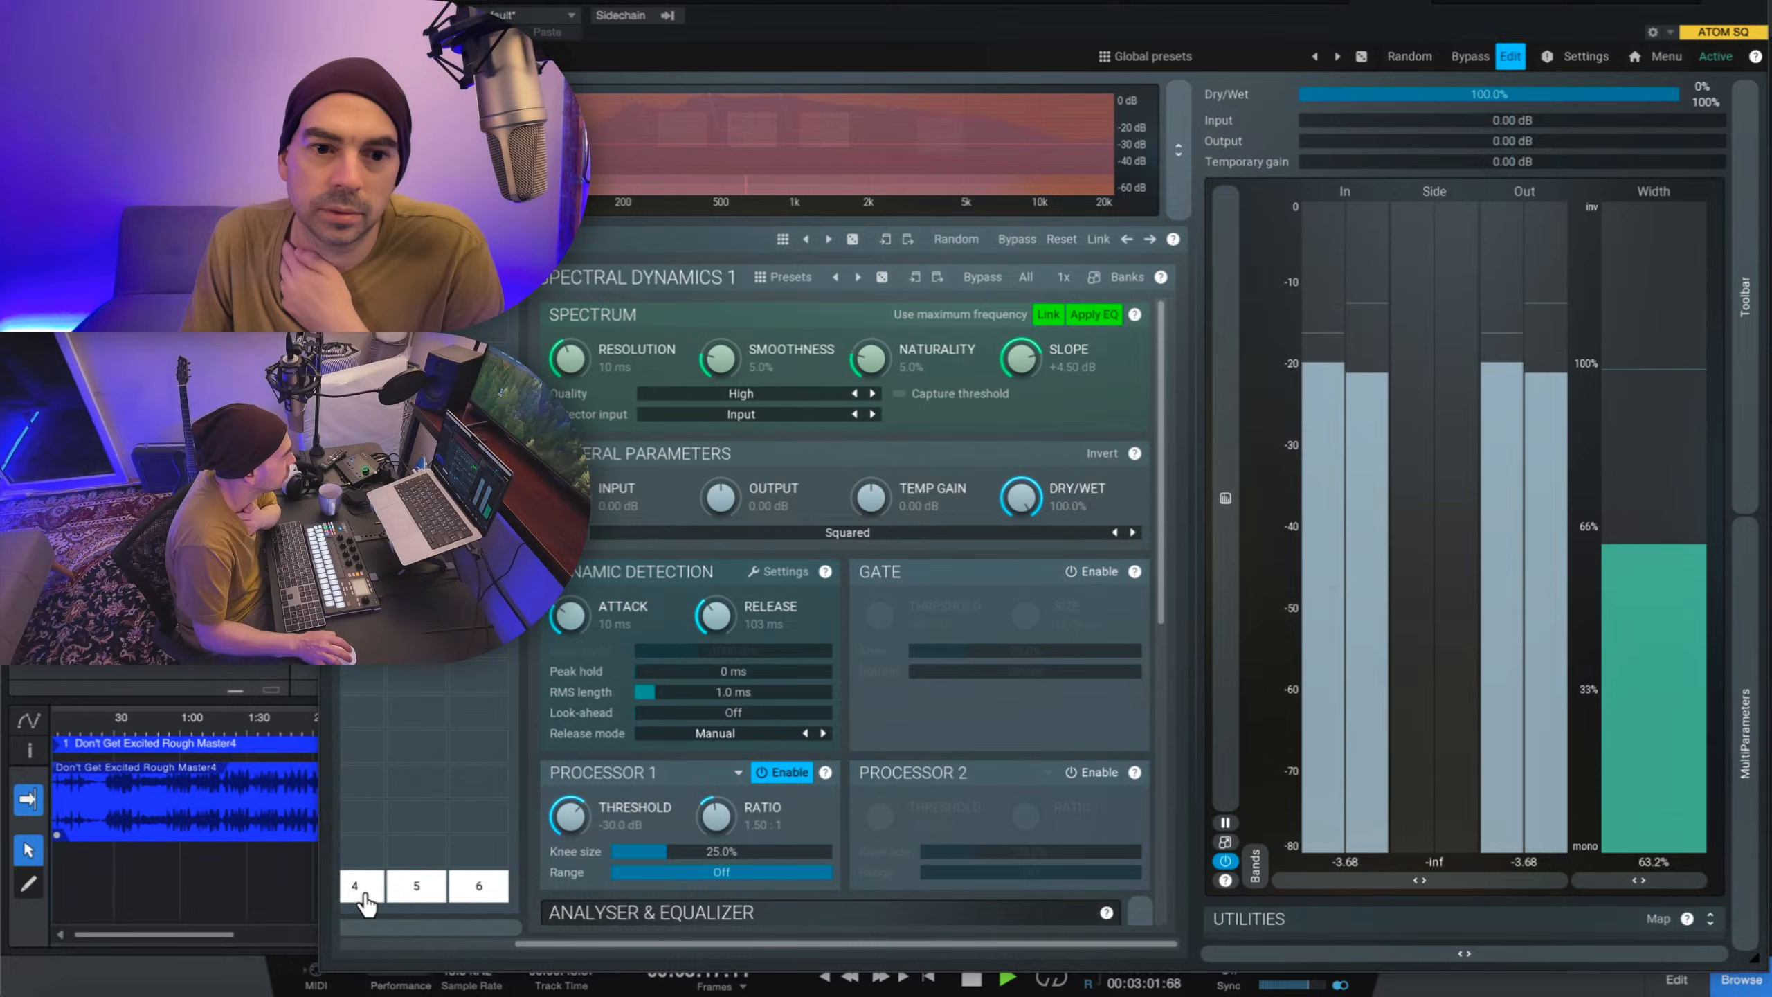
pyautogui.click(517, 939)
pyautogui.moveTo(526, 939); pyautogui.dragTo(342, 928)
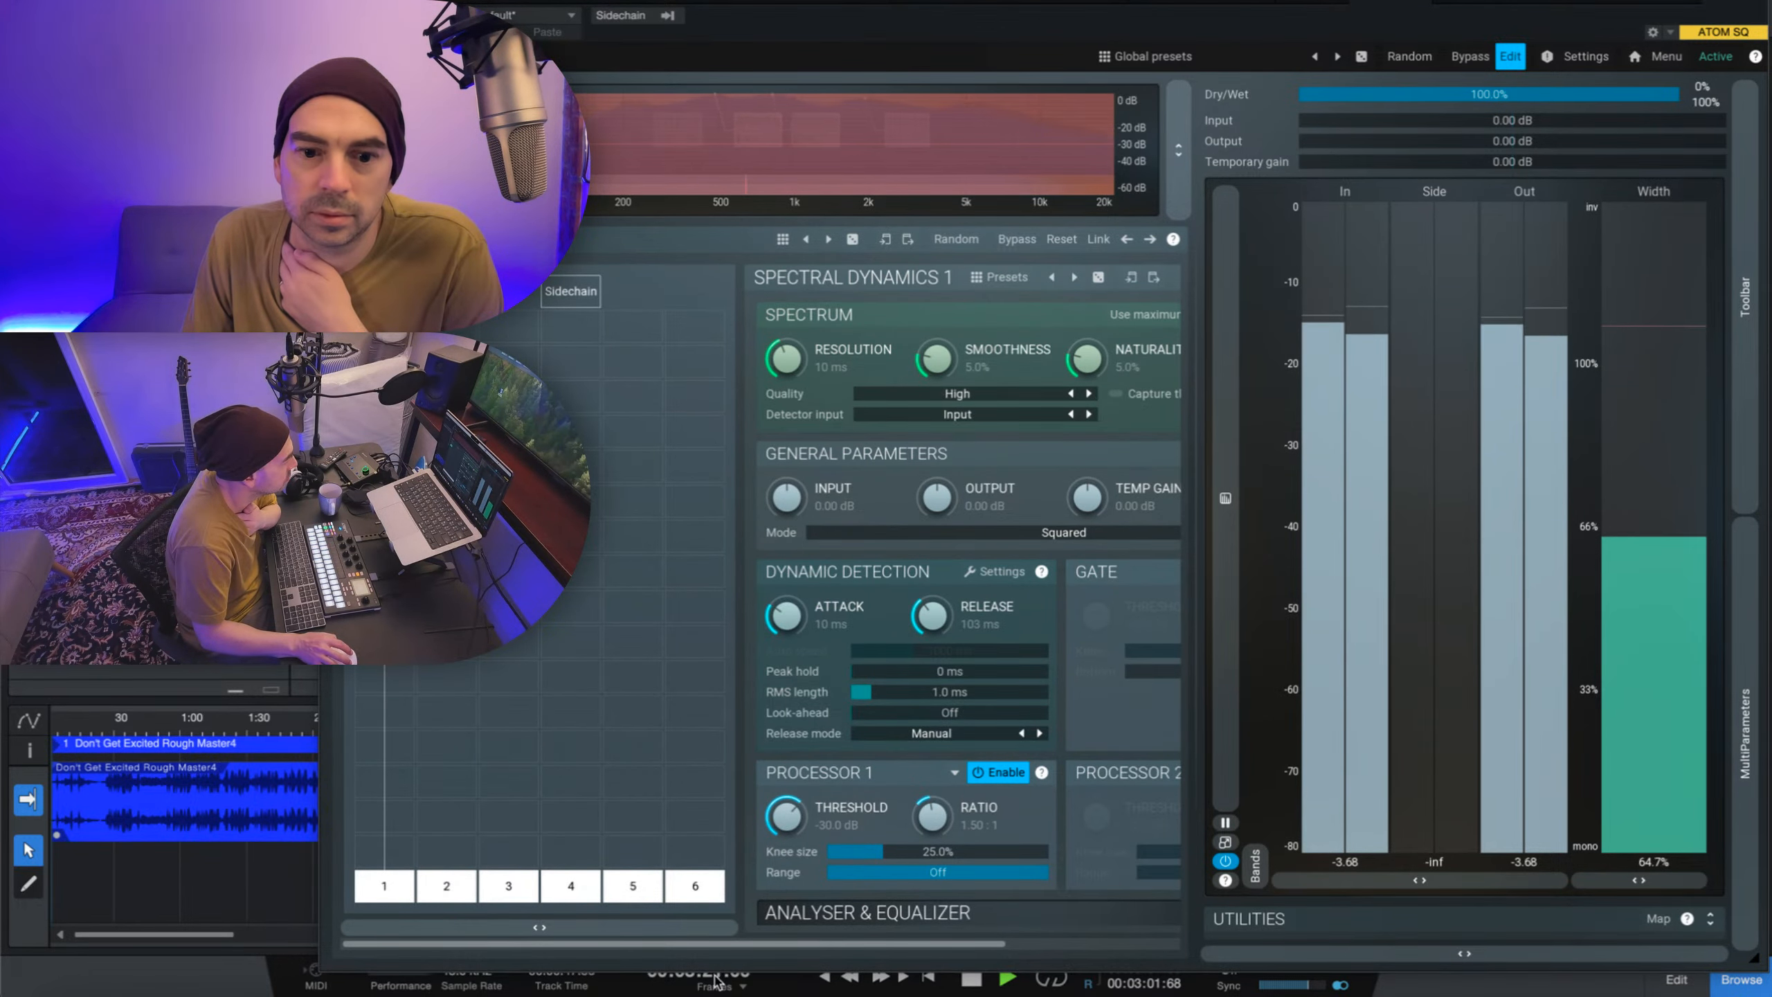
pyautogui.moveTo(704, 942); pyautogui.dragTo(893, 692)
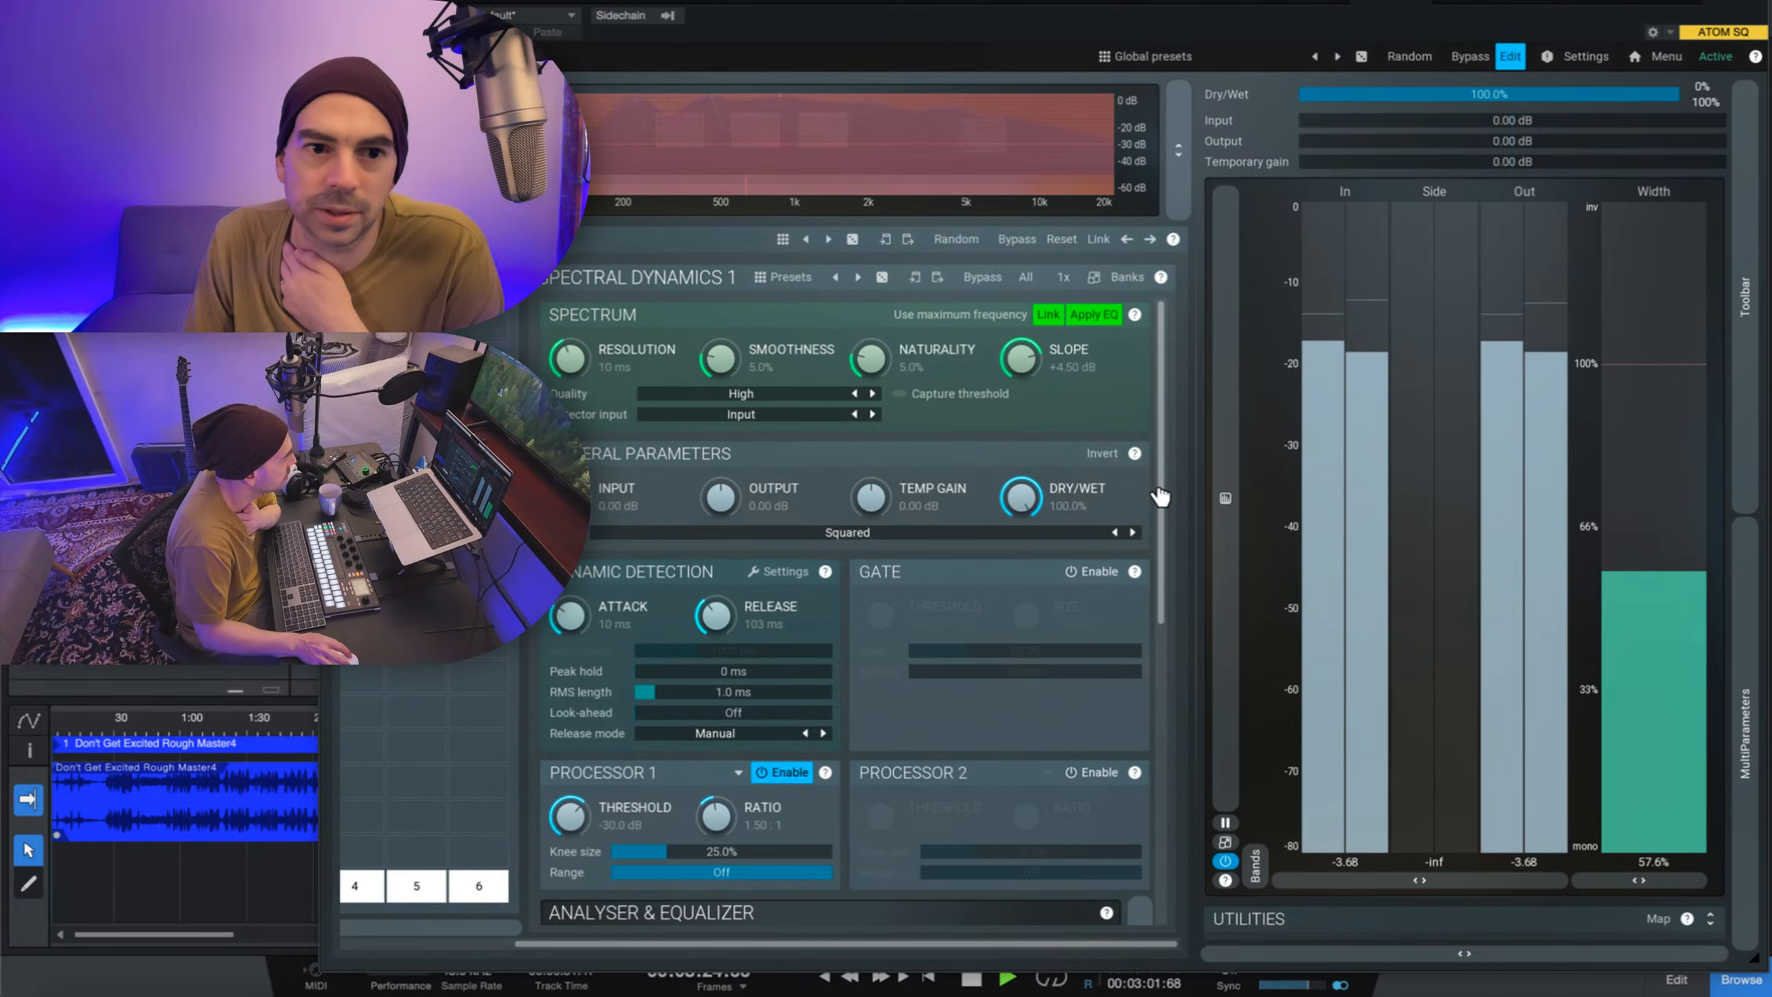
# - Lower the Processor 1 threshold in Spectral Dynamics to -33.8 dB and raise the module's output to +0.77 dB
pyautogui.moveTo(1160, 497)
pyautogui.mouseDown()
pyautogui.moveTo(1169, 796)
pyautogui.moveTo(1169, 723)
pyautogui.mouseUp()
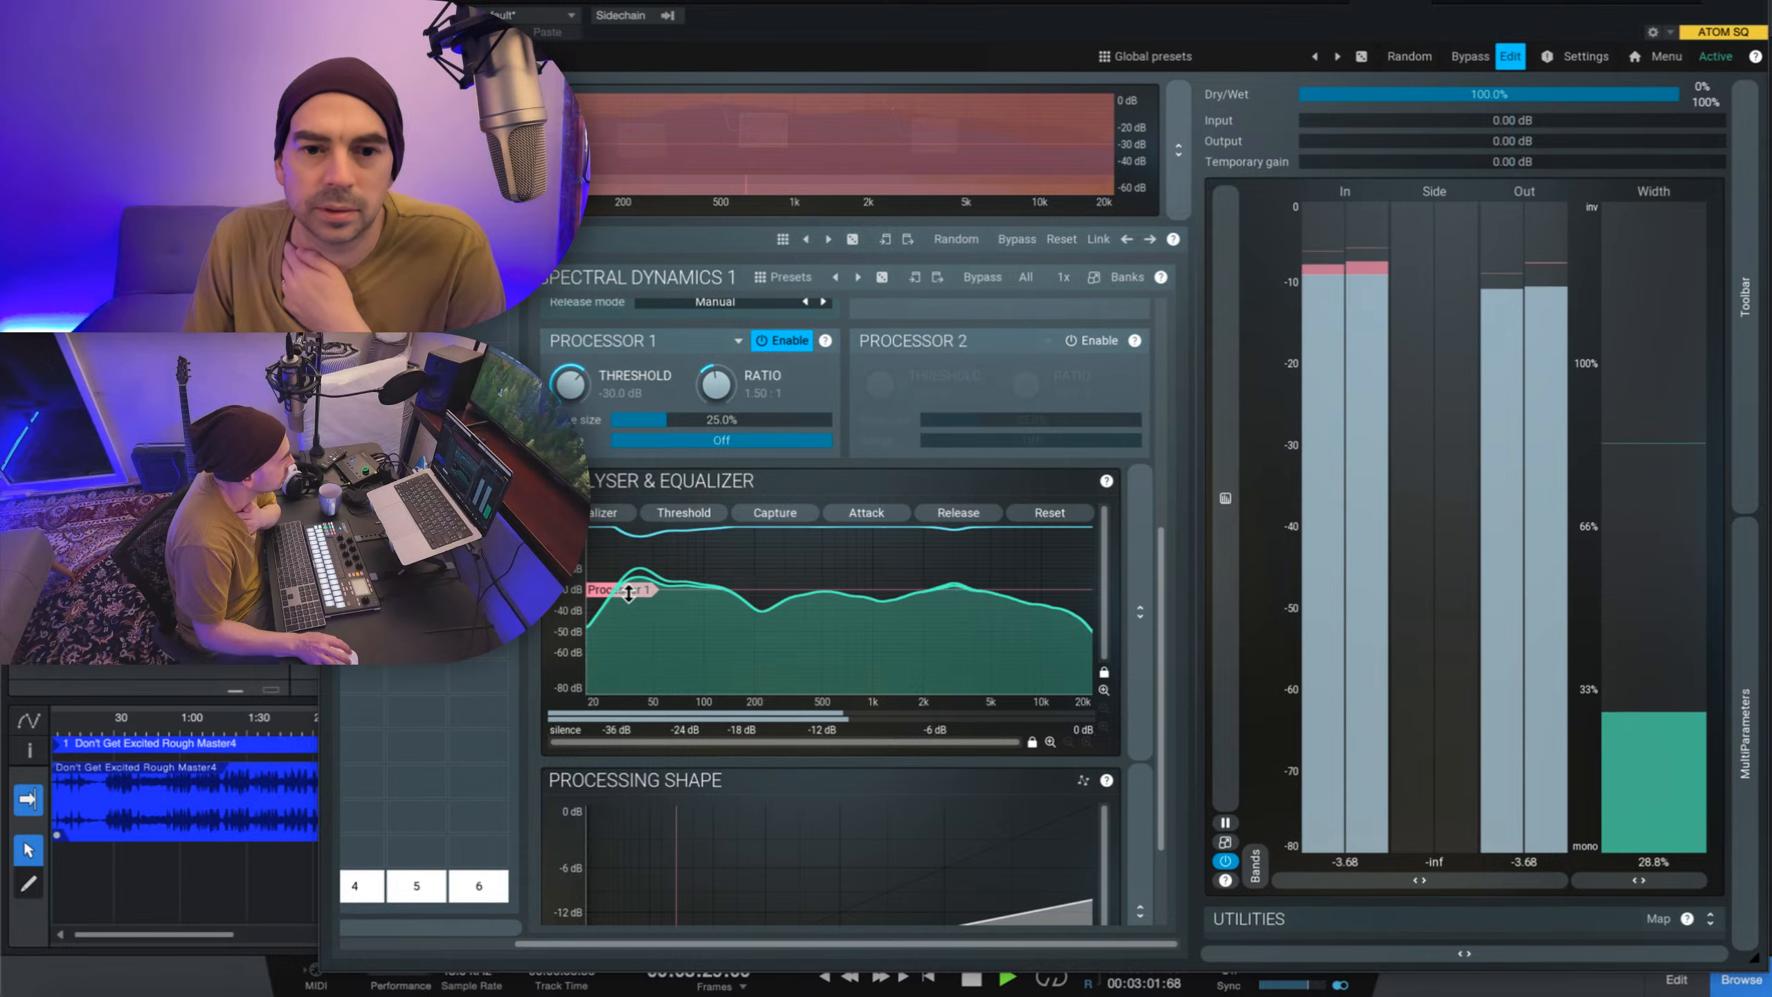
pyautogui.moveTo(627, 592)
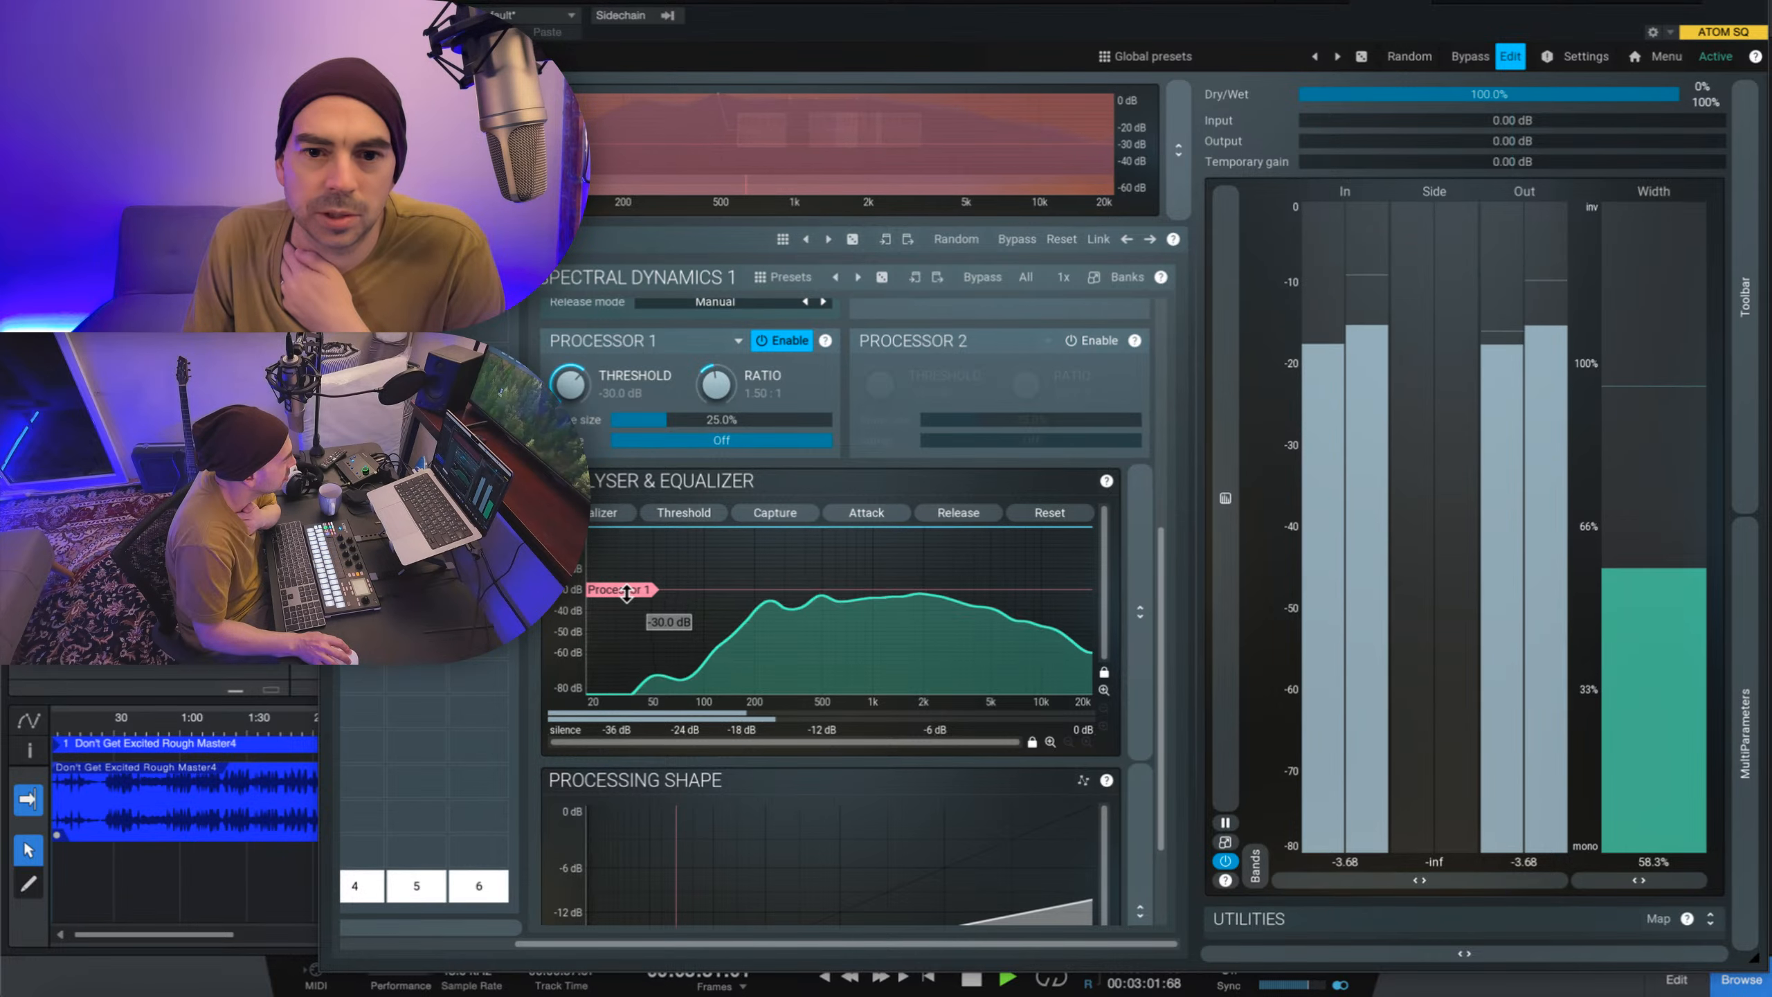
pyautogui.moveTo(628, 592); pyautogui.dragTo(614, 601)
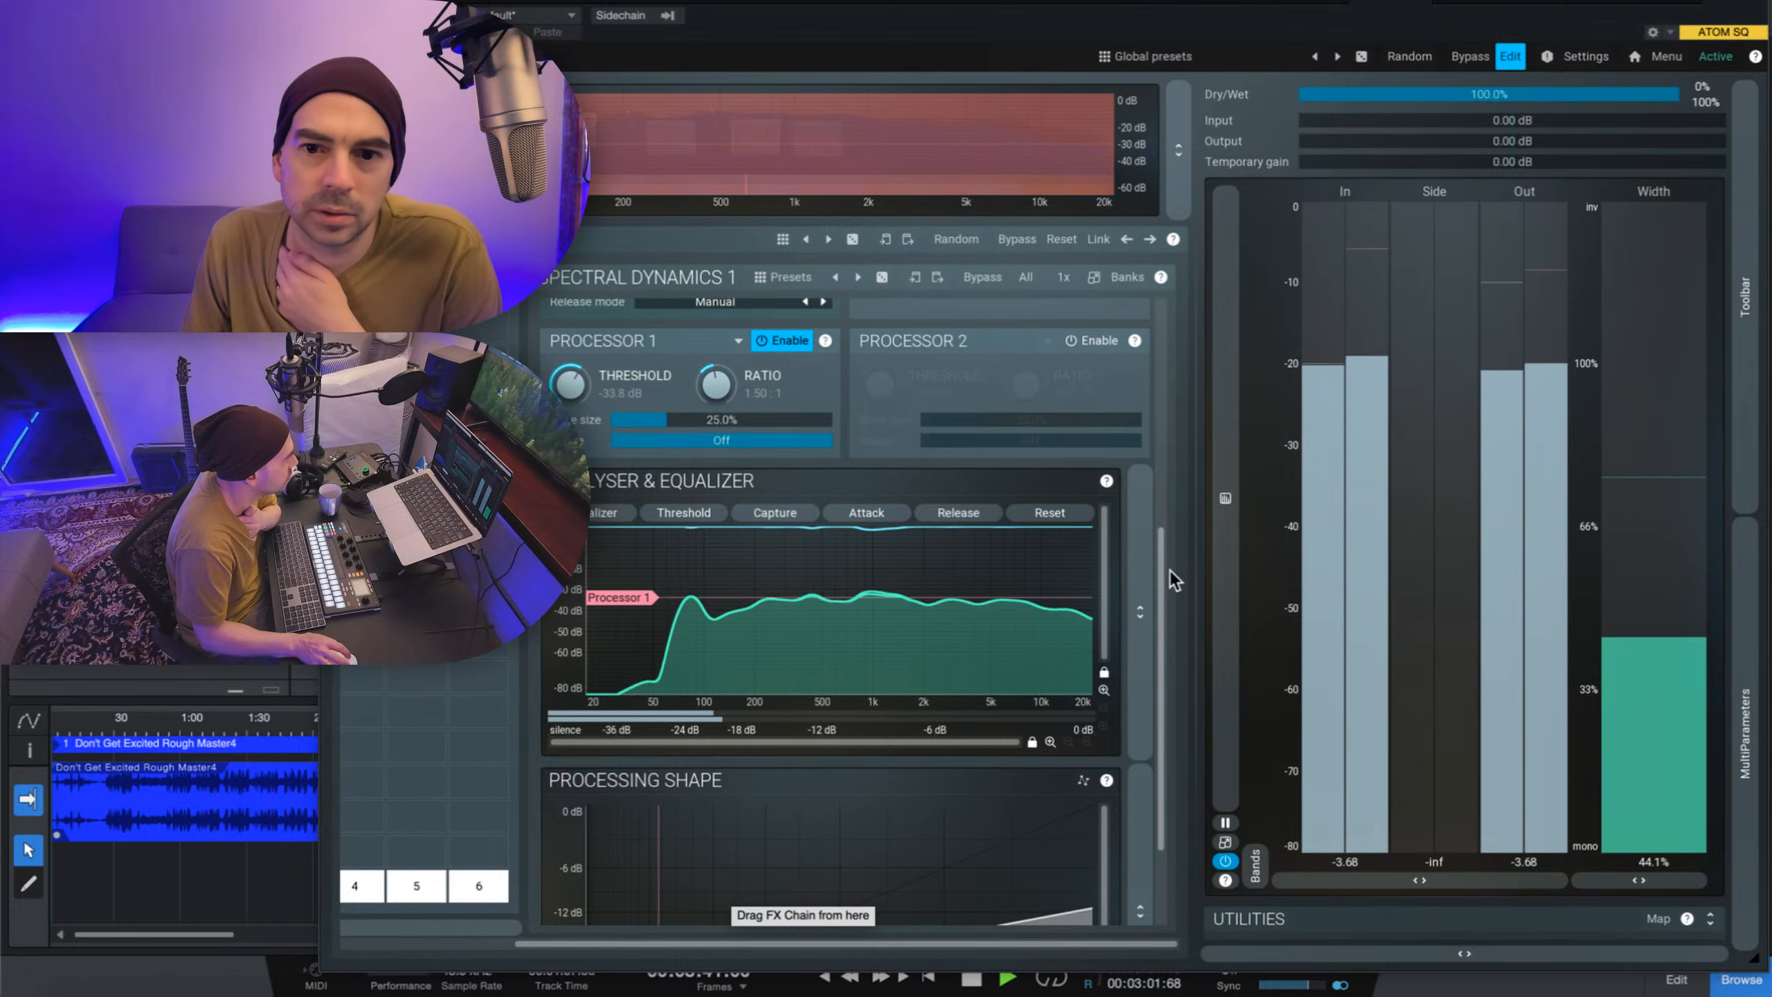
pyautogui.moveTo(1170, 572); pyautogui.dragTo(1165, 322)
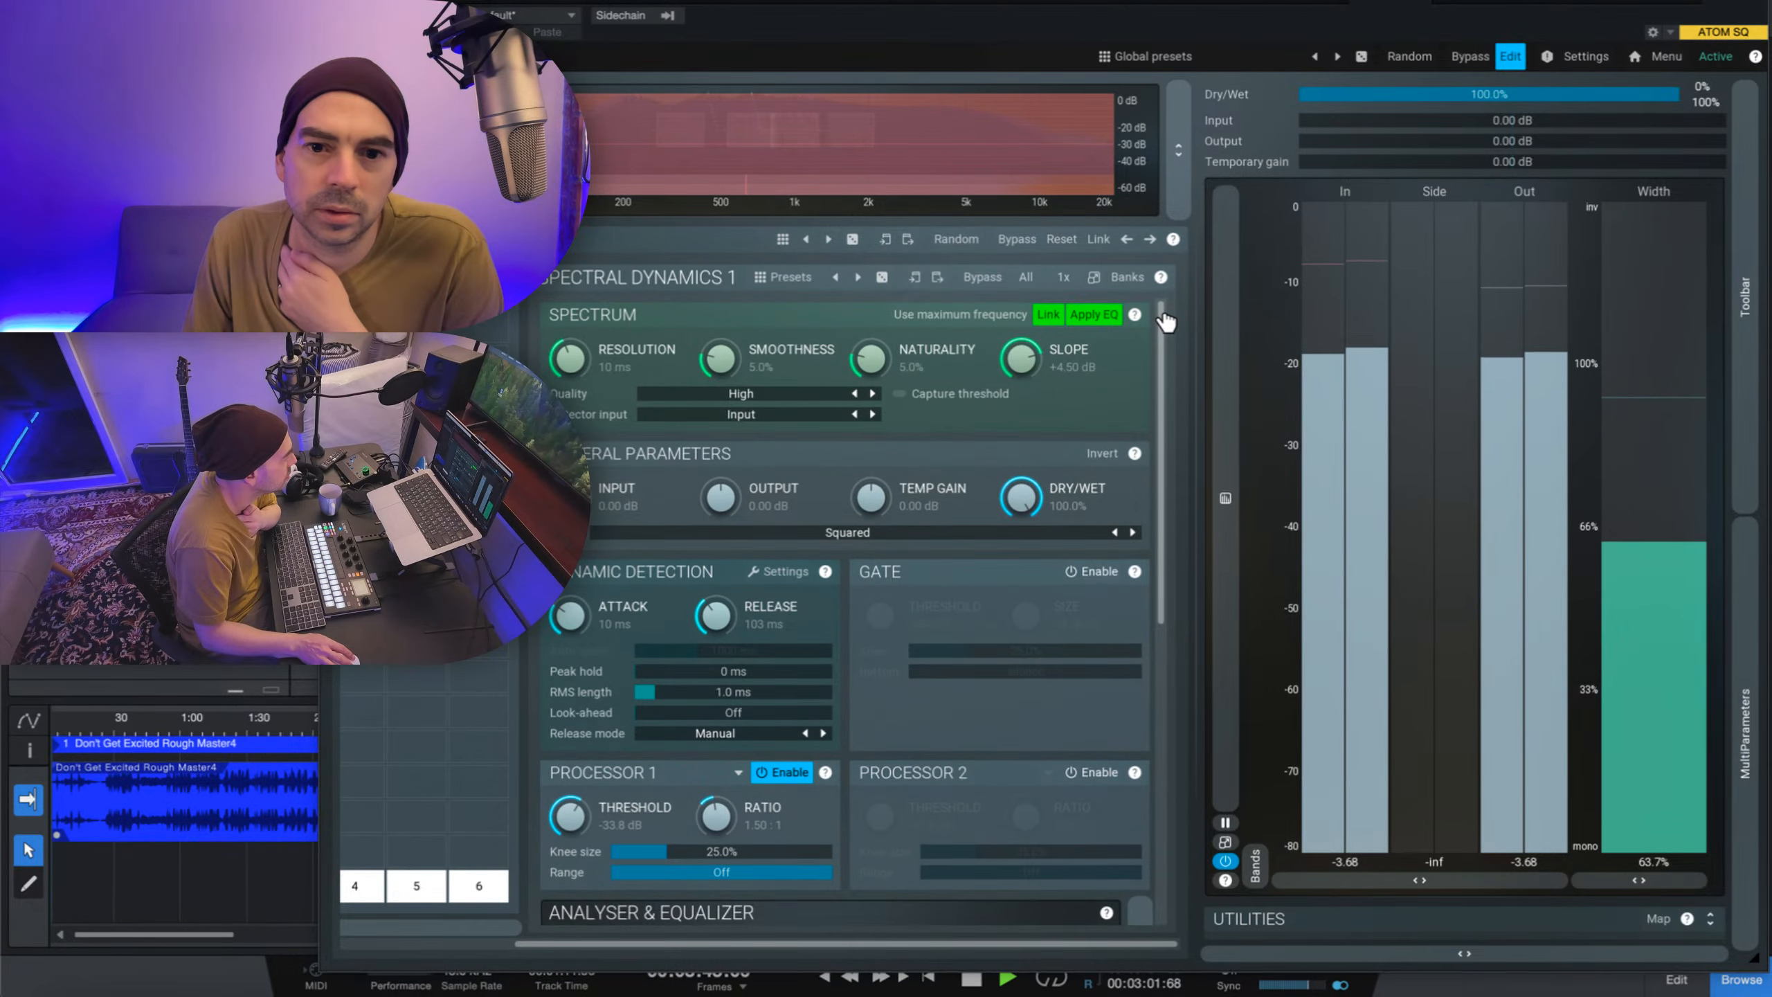
pyautogui.moveTo(734, 493); pyautogui.dragTo(734, 482)
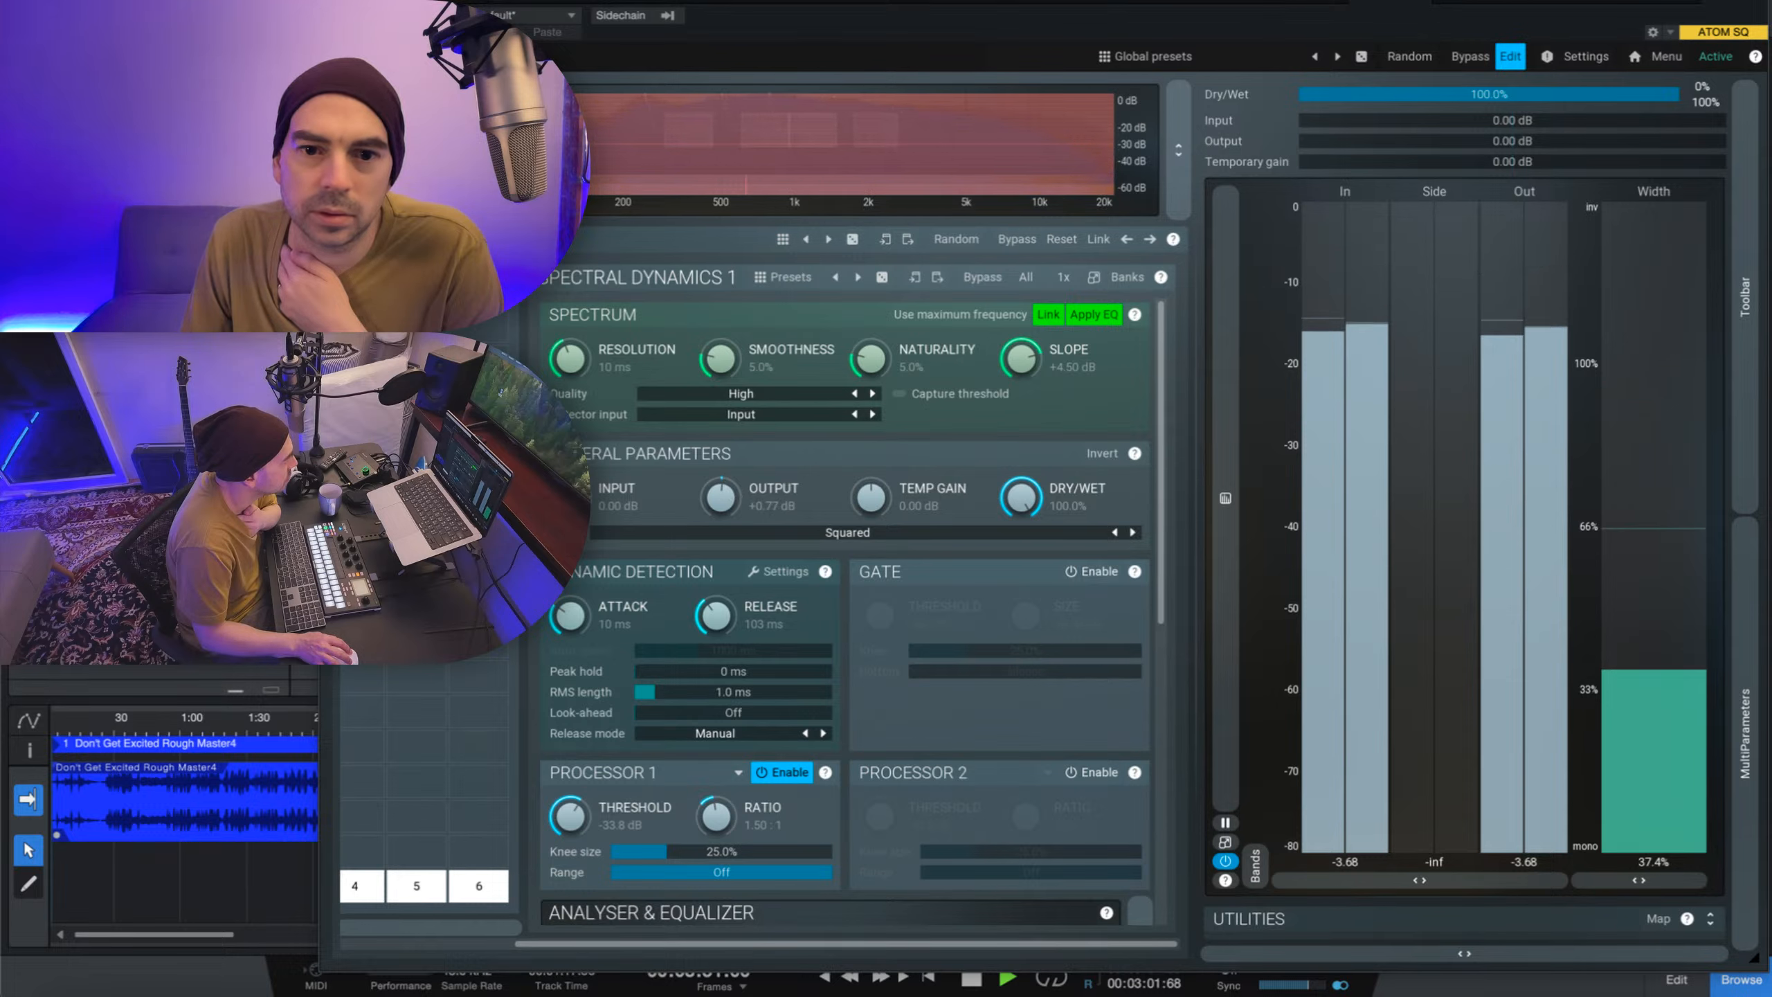
pyautogui.moveTo(720, 497); pyautogui.dragTo(720, 496)
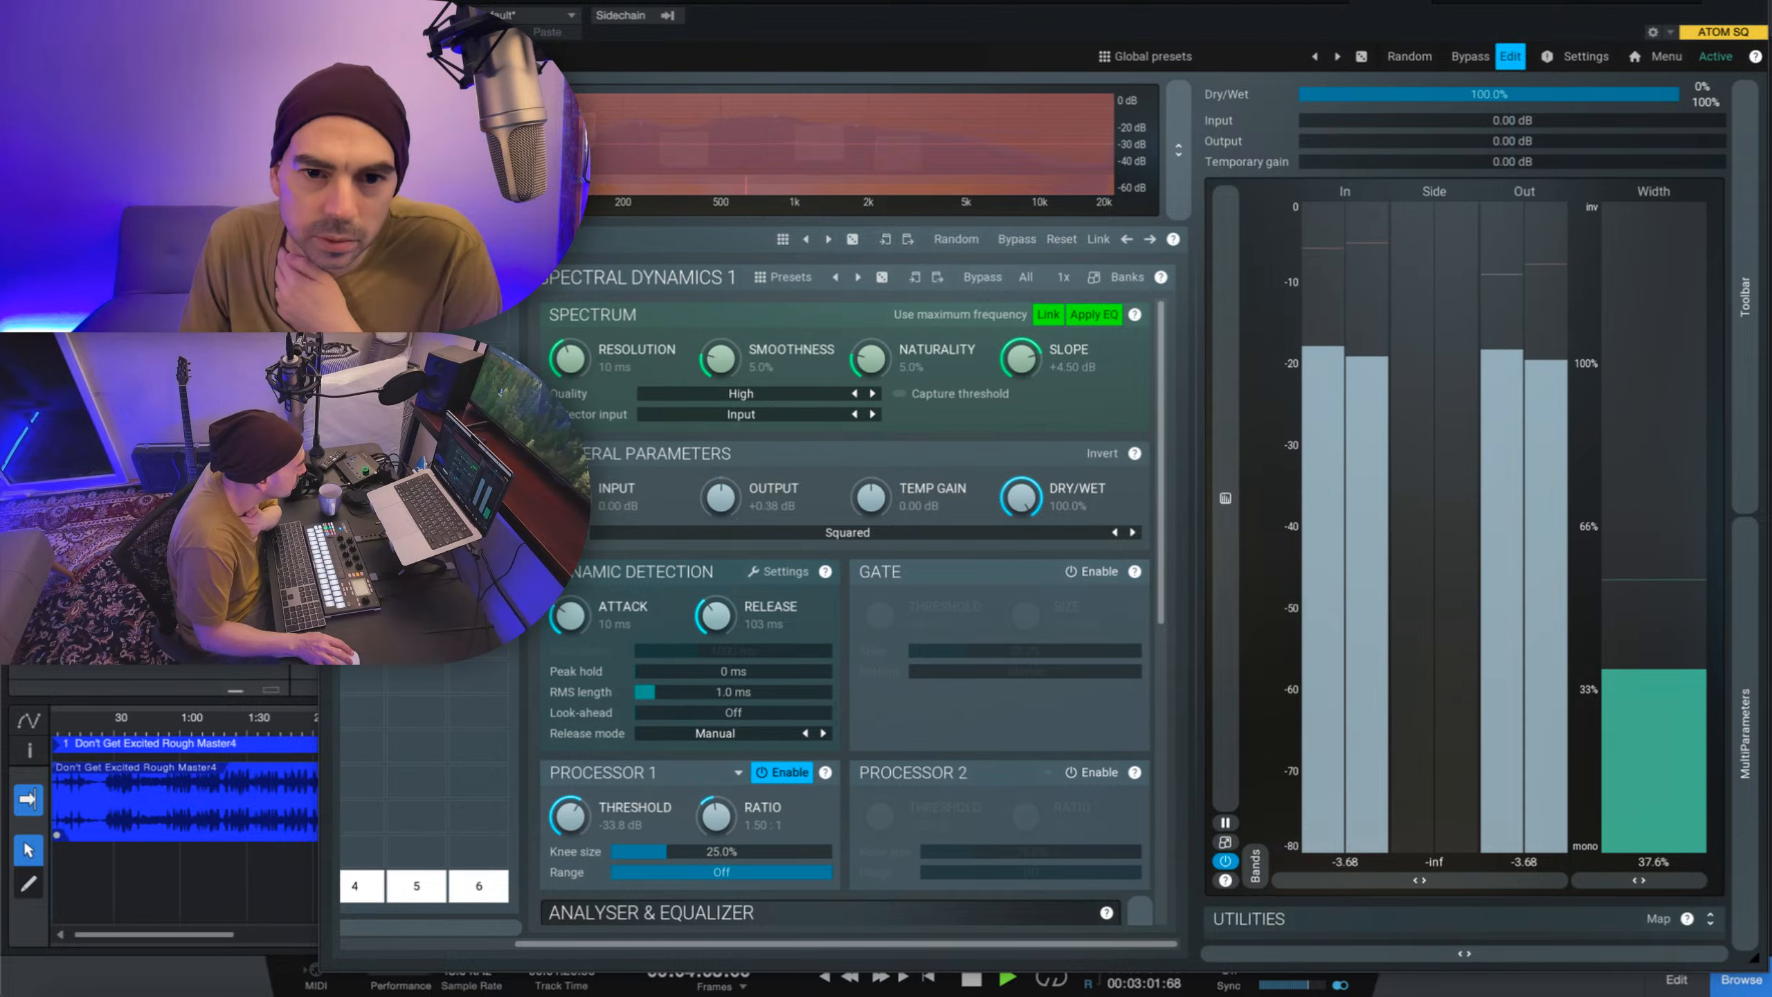
pyautogui.rightClick(722, 502)
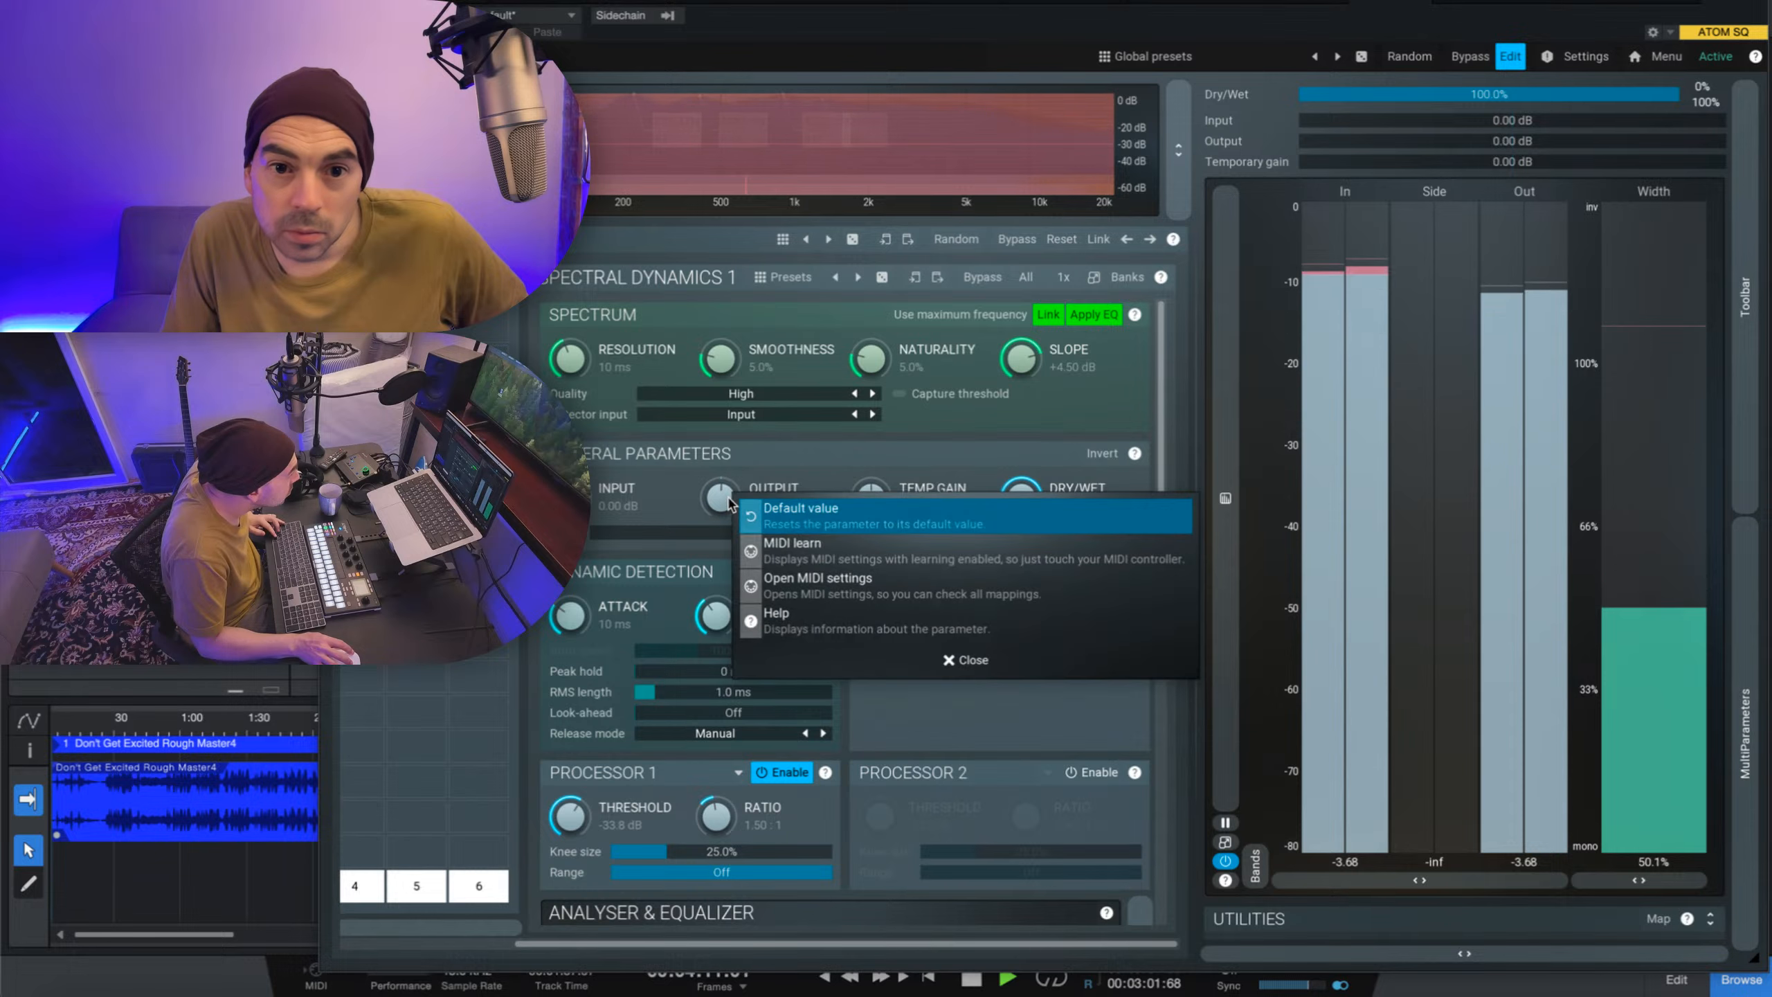
pyautogui.click(965, 659)
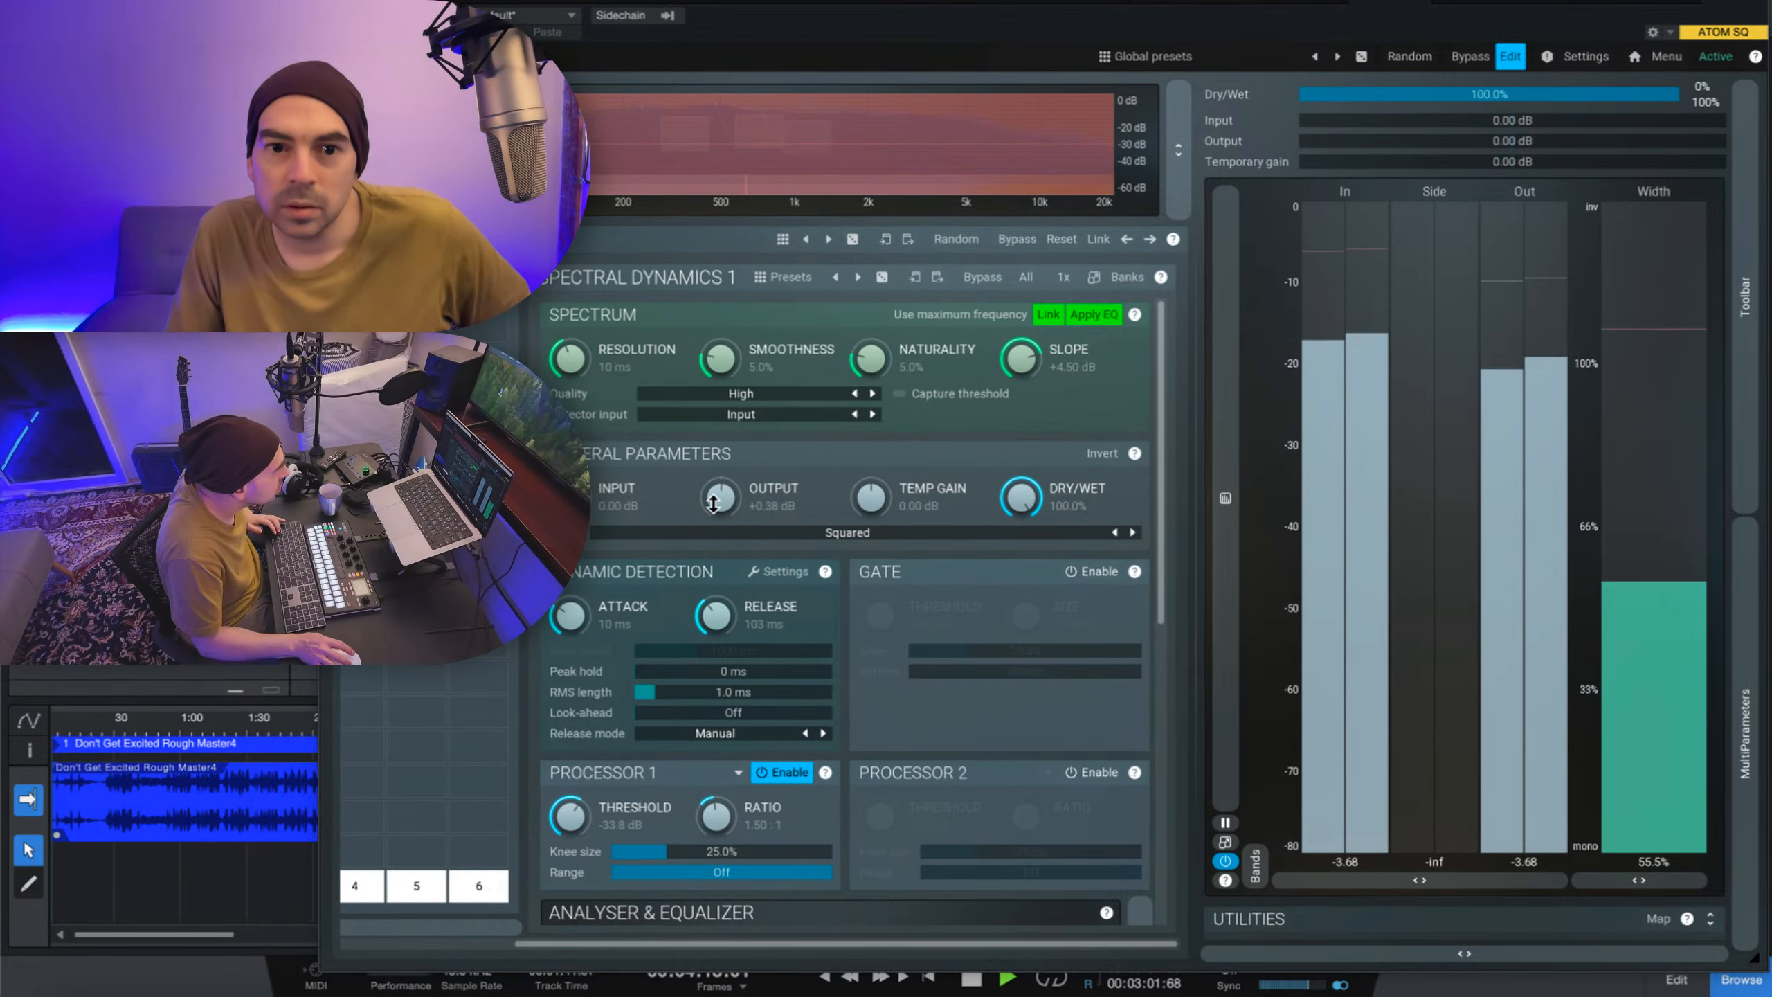
# - Set the Spectral Dynamics 1 output gain to +1.50 dB and close the plug-in window
pyautogui.doubleClick(771, 507)
pyautogui.click(649, 660)
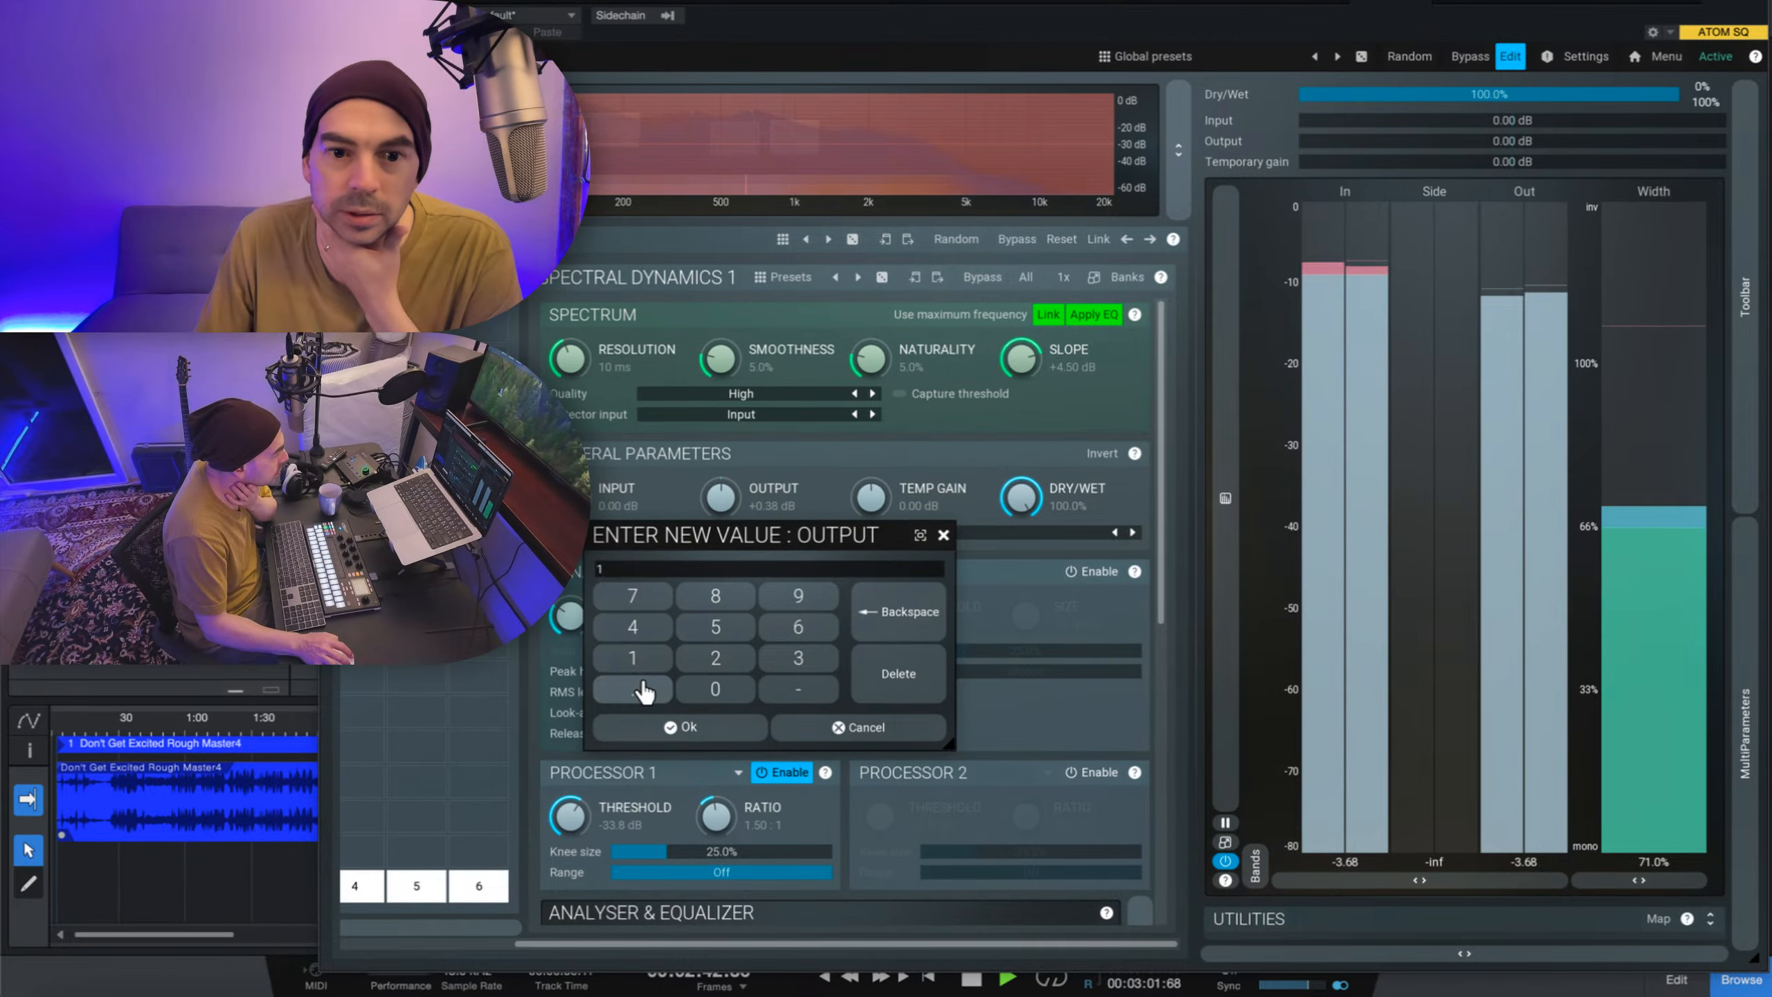
pyautogui.click(643, 689)
pyautogui.click(722, 626)
pyautogui.click(690, 726)
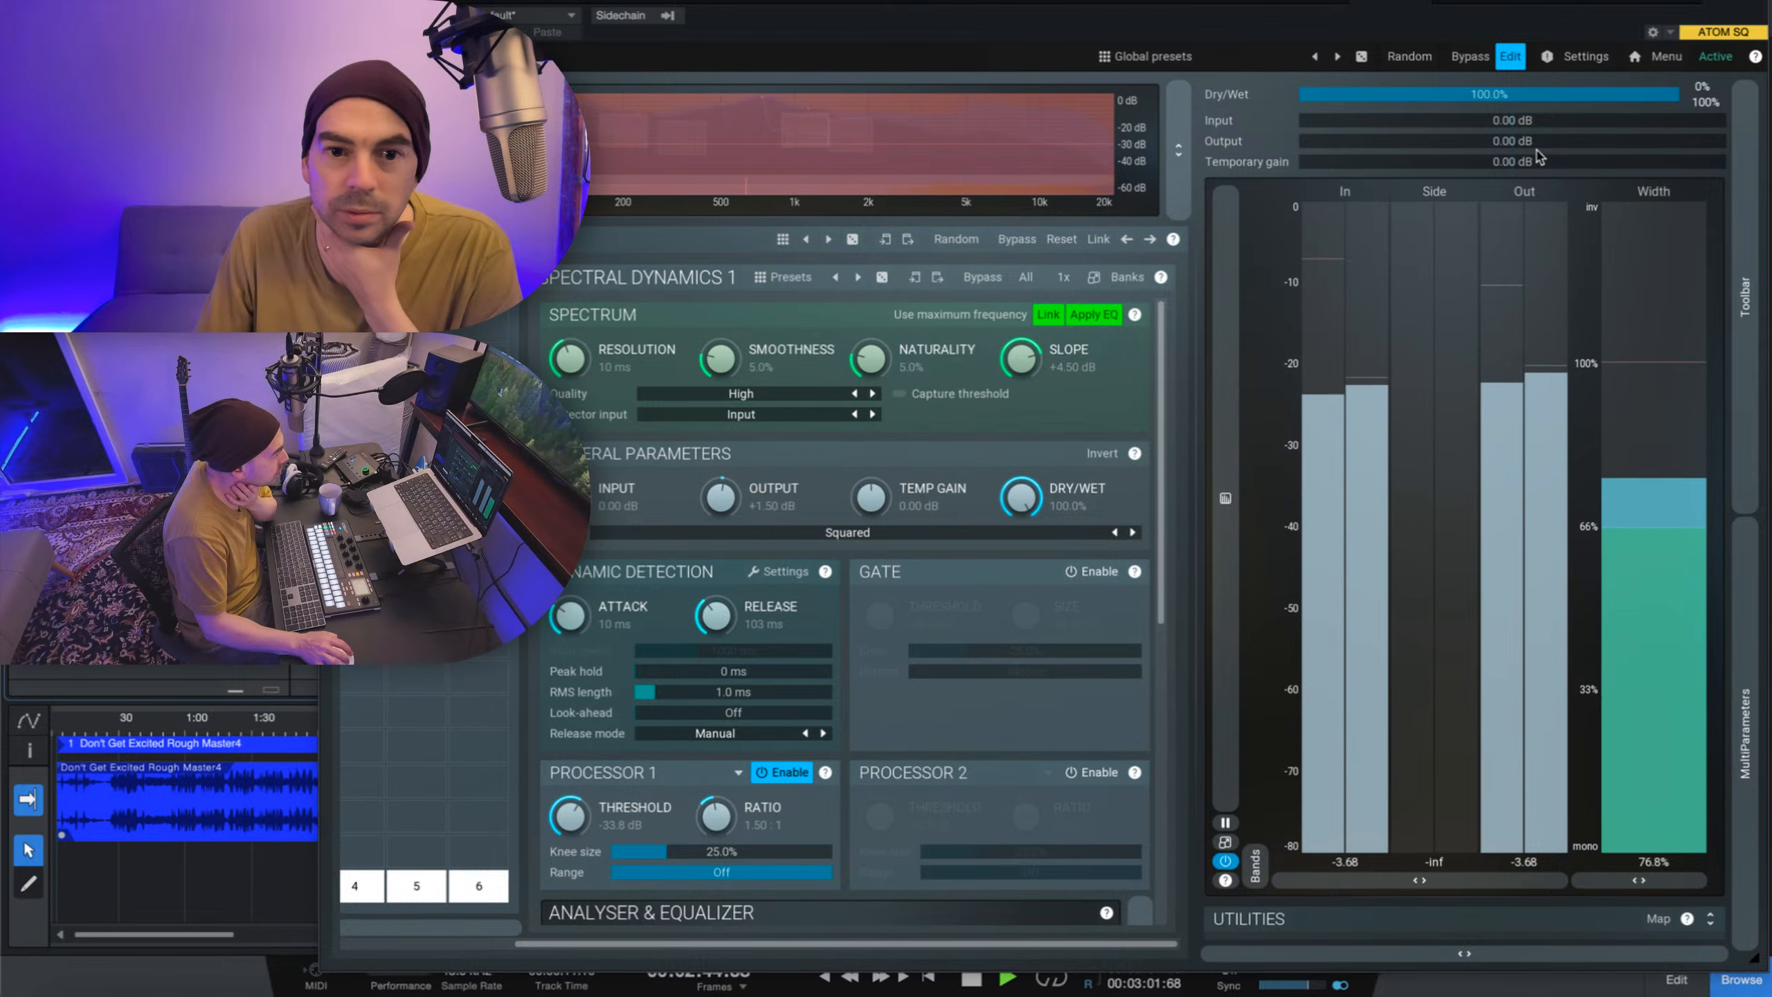
pyautogui.press('super+w')
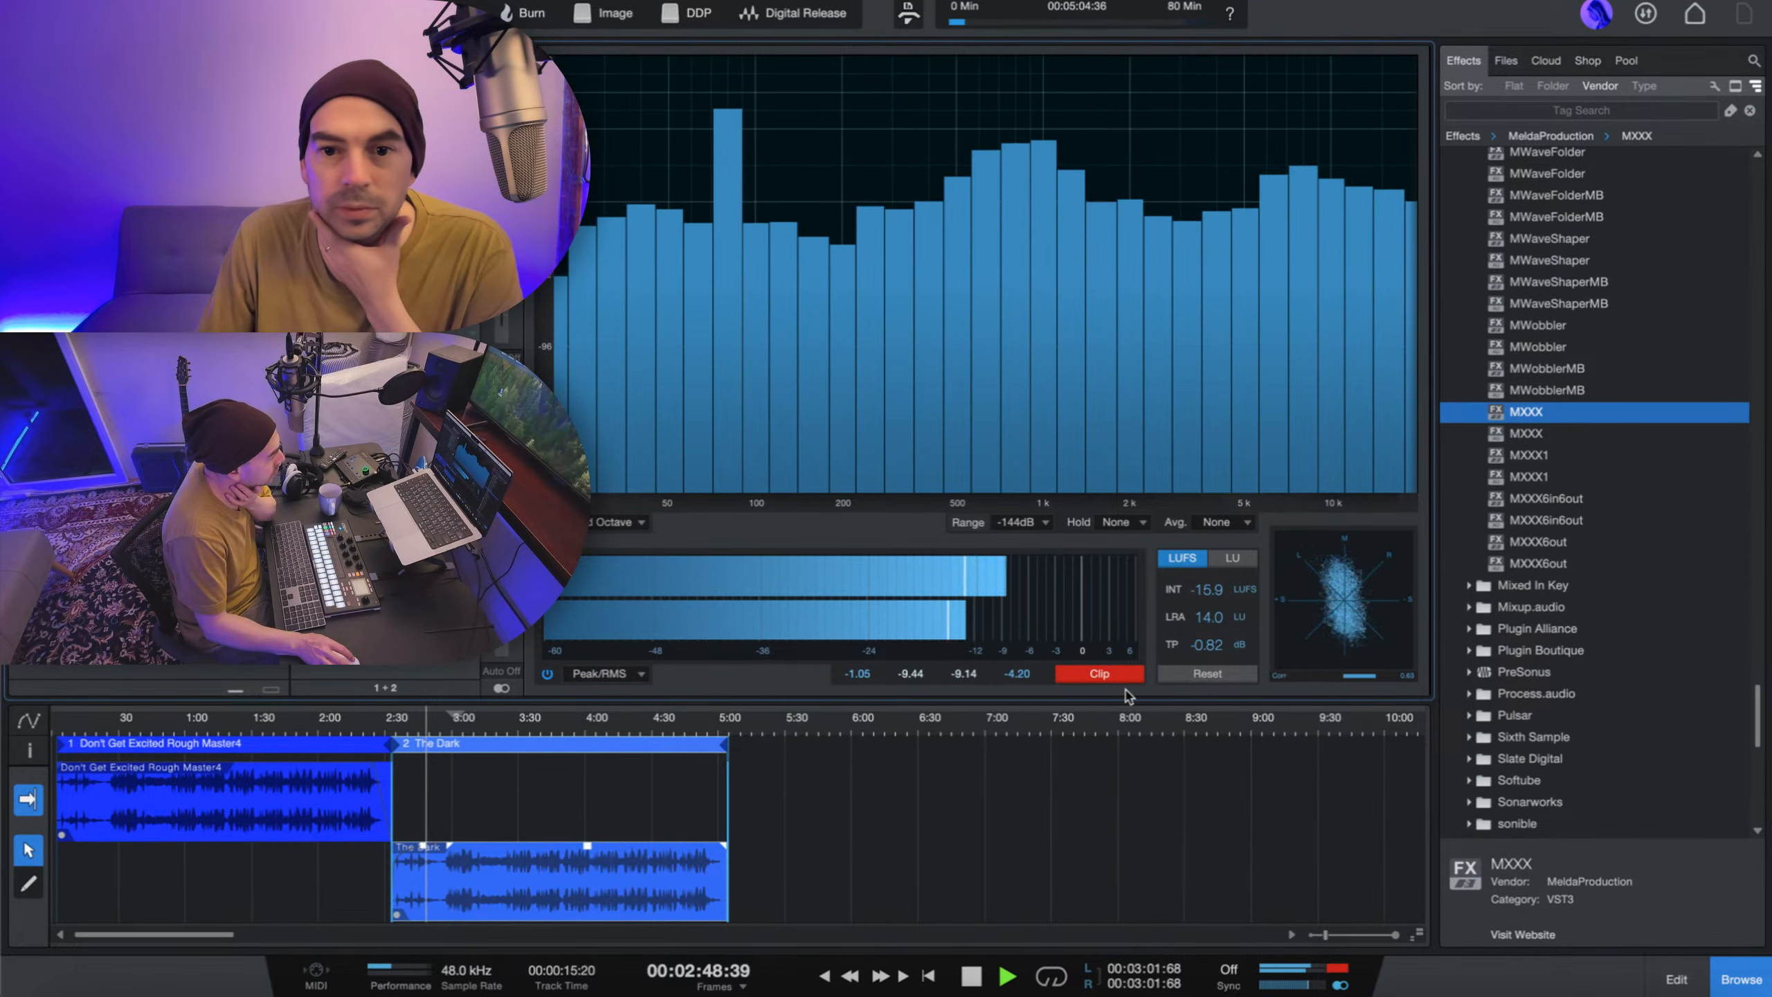
# - Clear the project meter's clip indicator and extend the peak meter scale in TDR Limiter 6 GE to 12 to -60 dB
pyautogui.click(1099, 673)
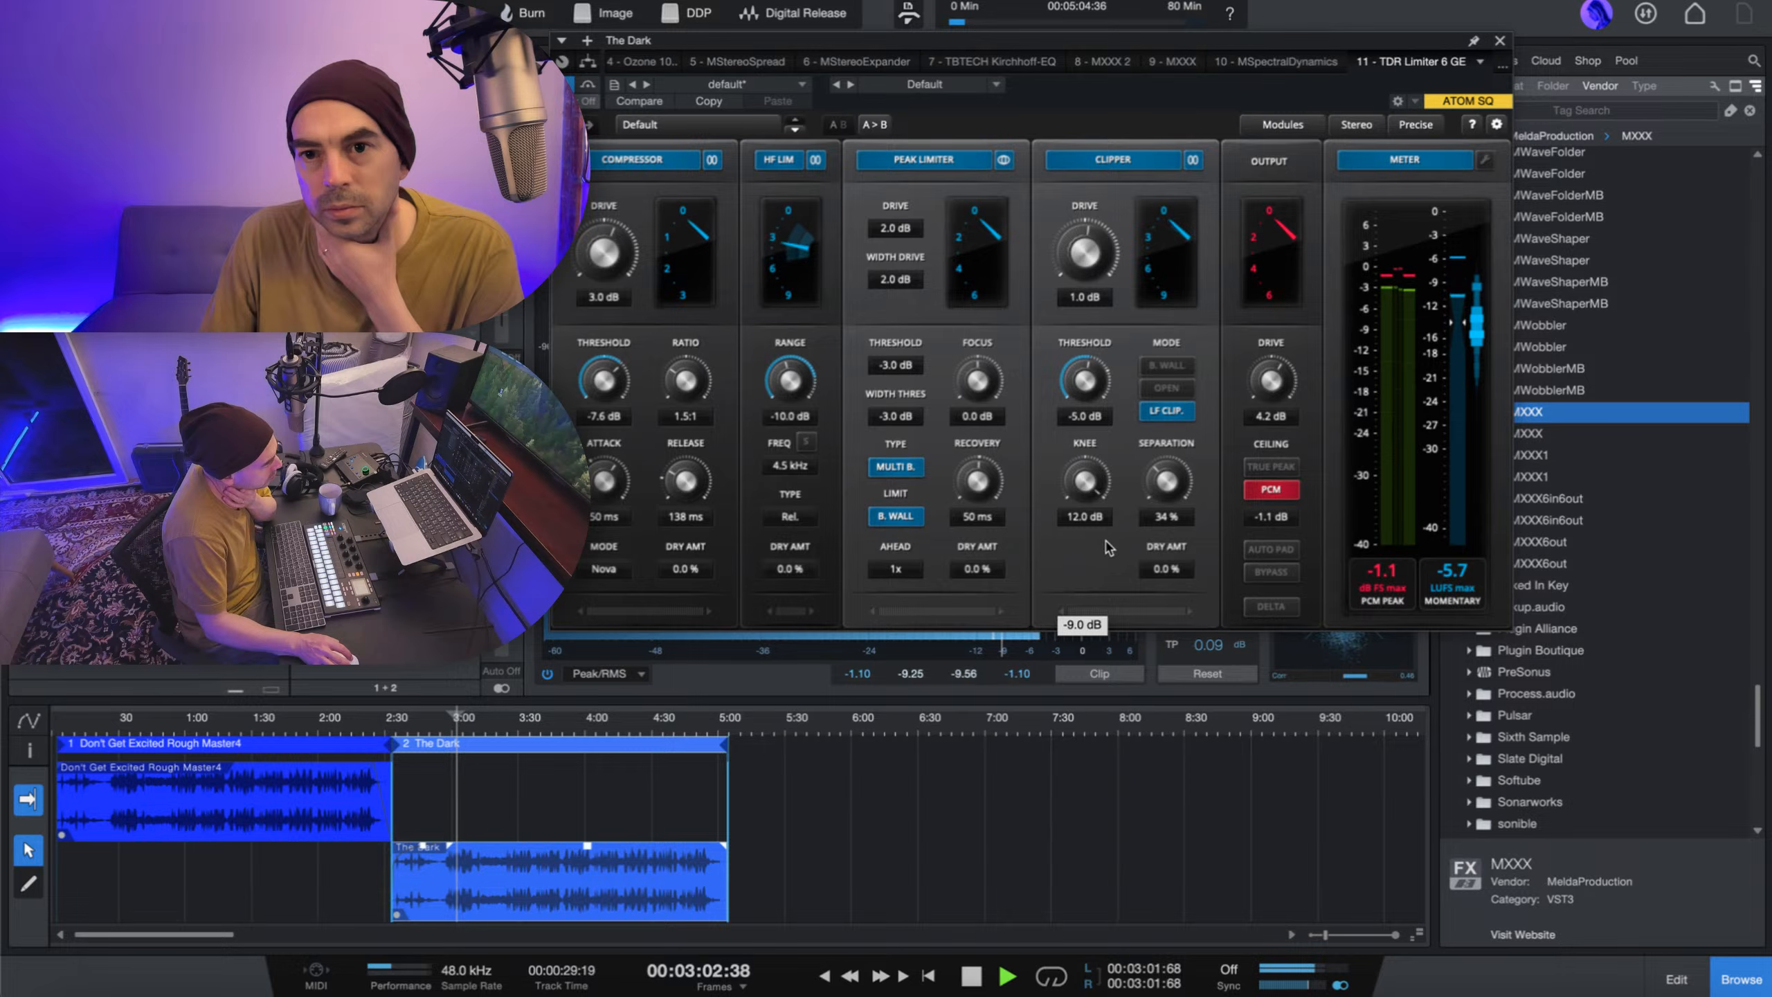
pyautogui.click(1351, 336)
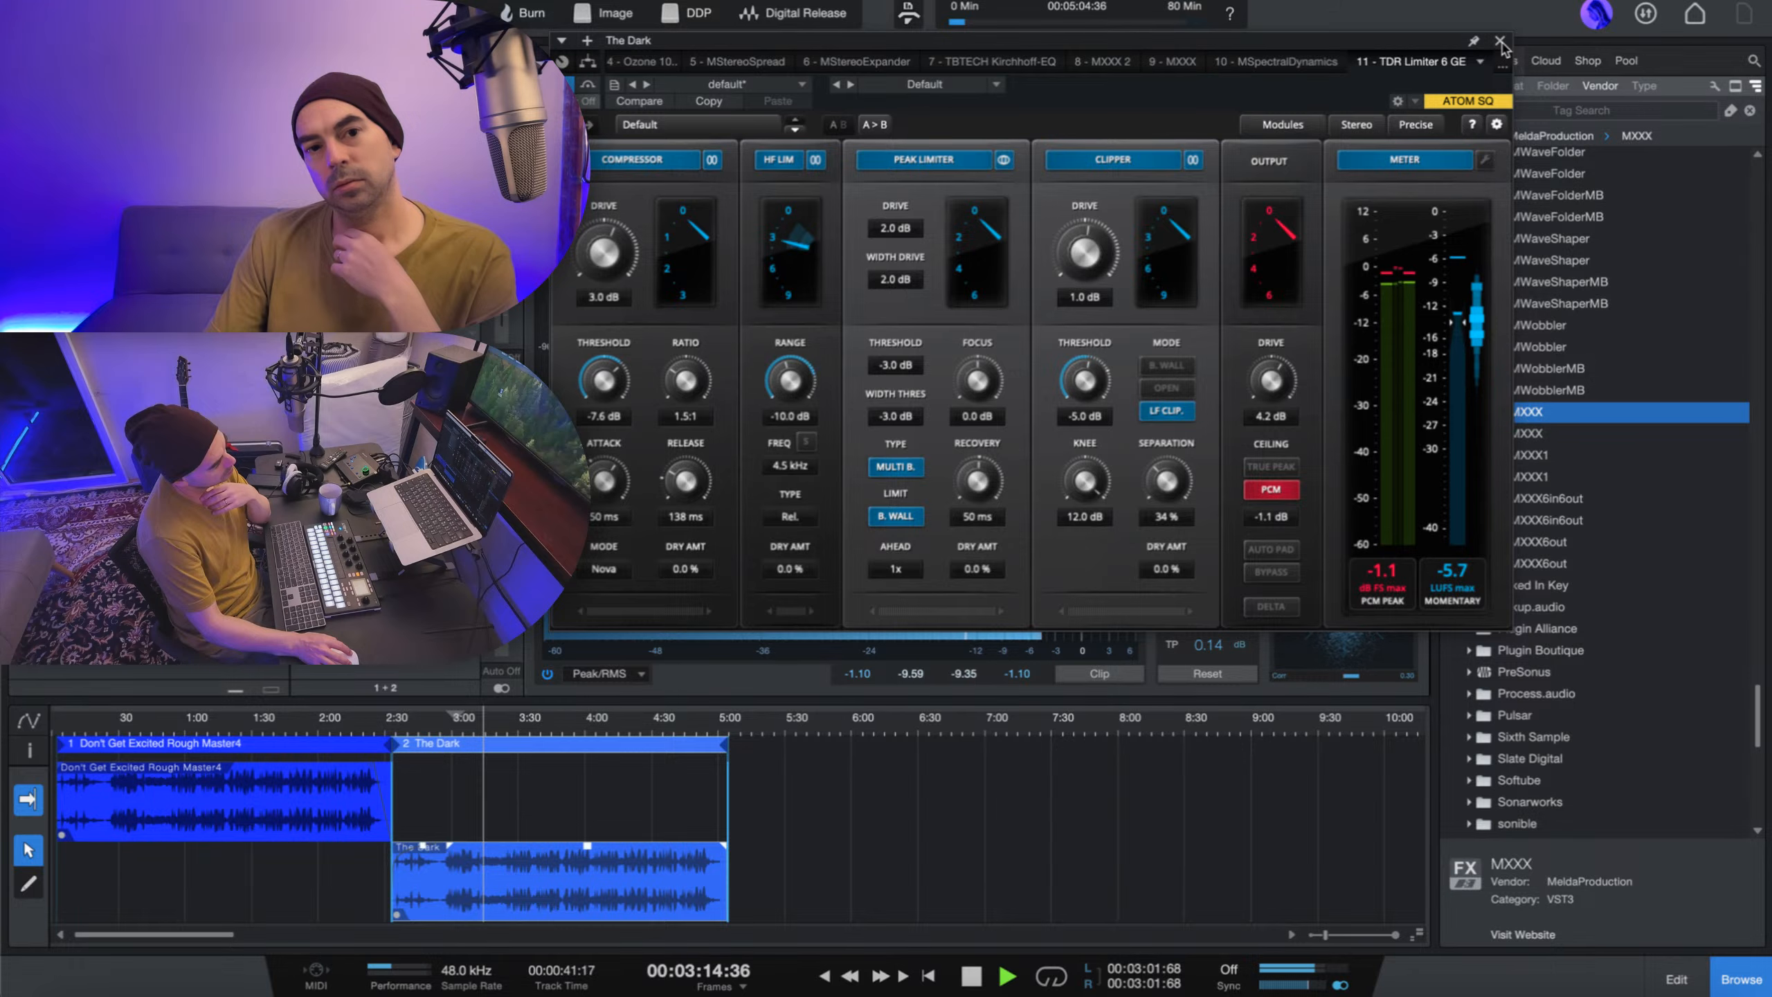
pyautogui.click(1500, 40)
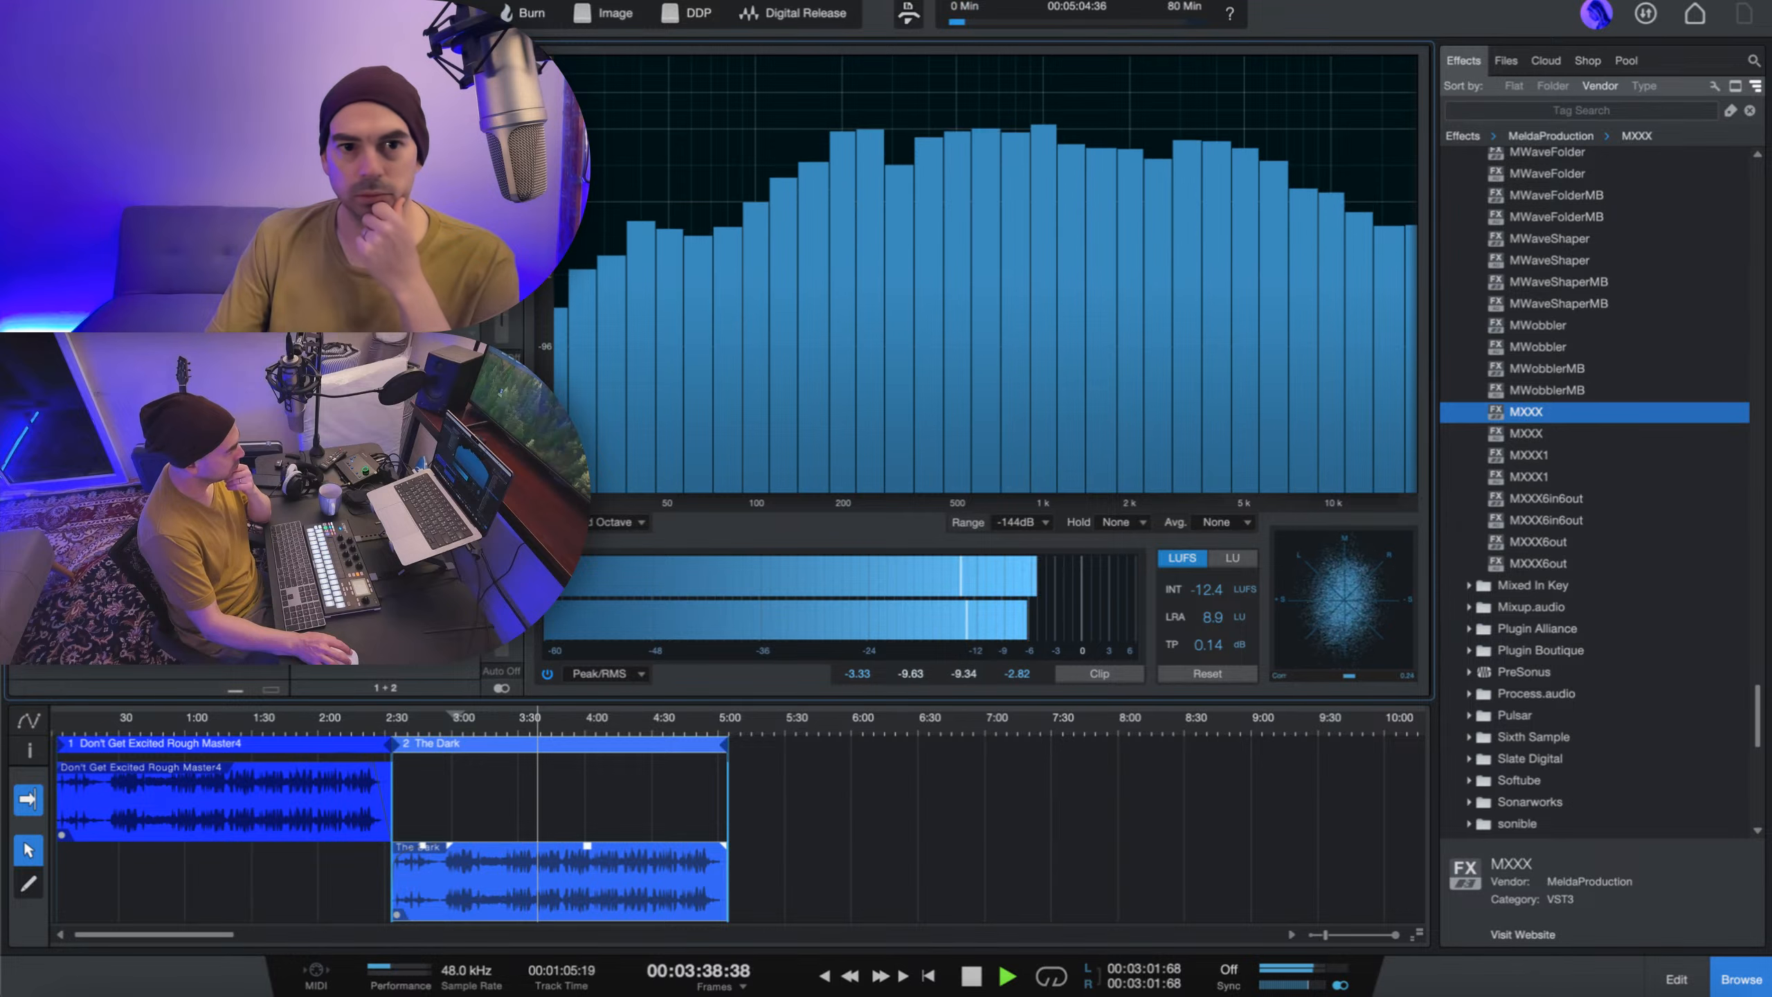
# - Raise the Processor 1 threshold in Spectral Dynamics 1 to -31.4 dB and close the plug-in window
pyautogui.press('F11')
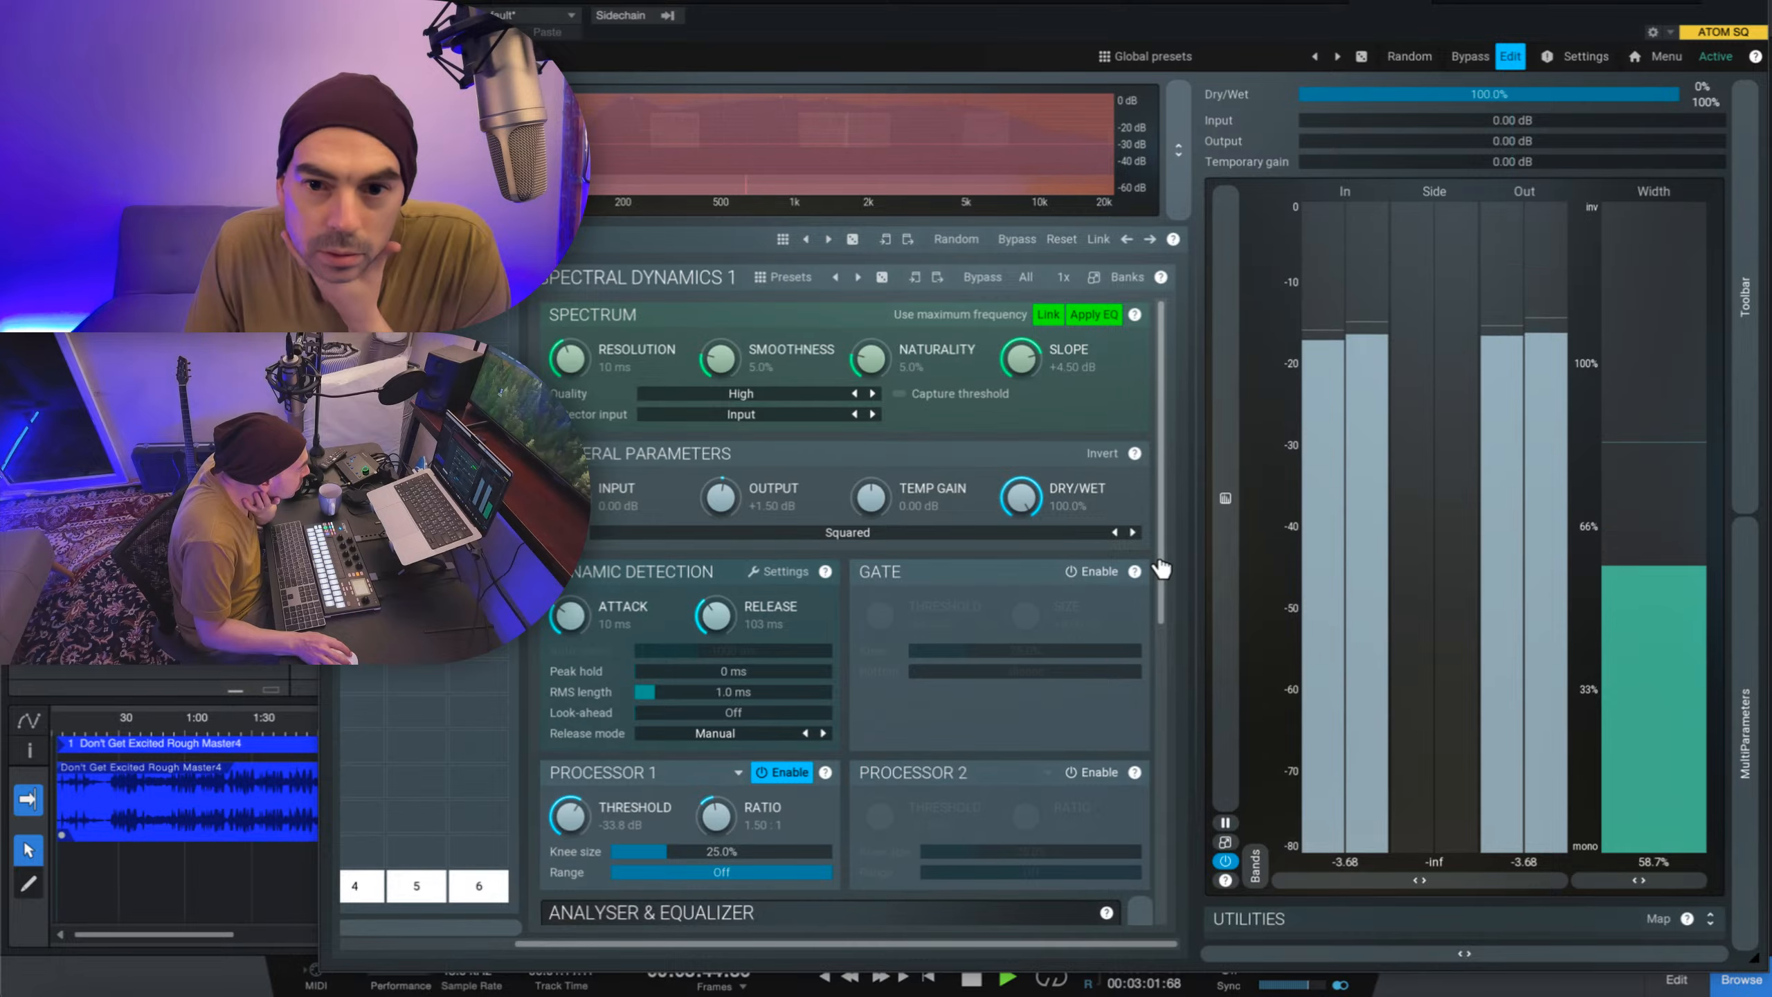
pyautogui.scroll(-5, 1179, 811)
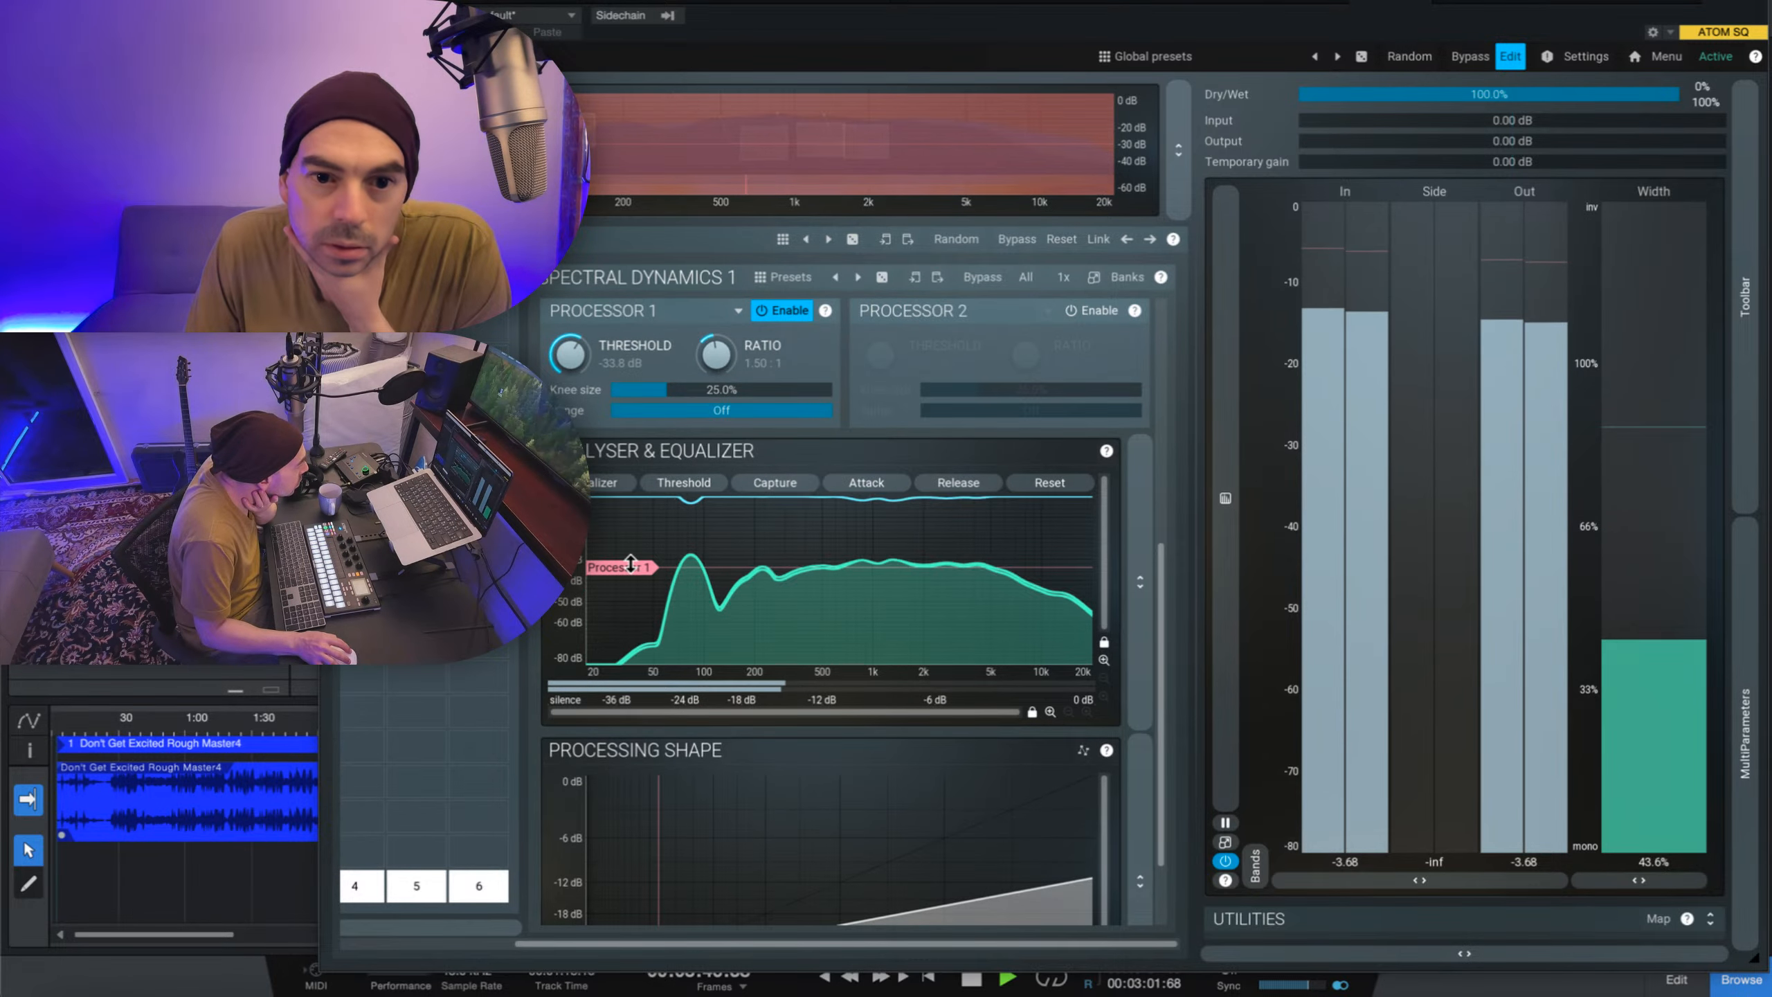
pyautogui.moveTo(630, 564)
pyautogui.moveTo(631, 564); pyautogui.dragTo(626, 559)
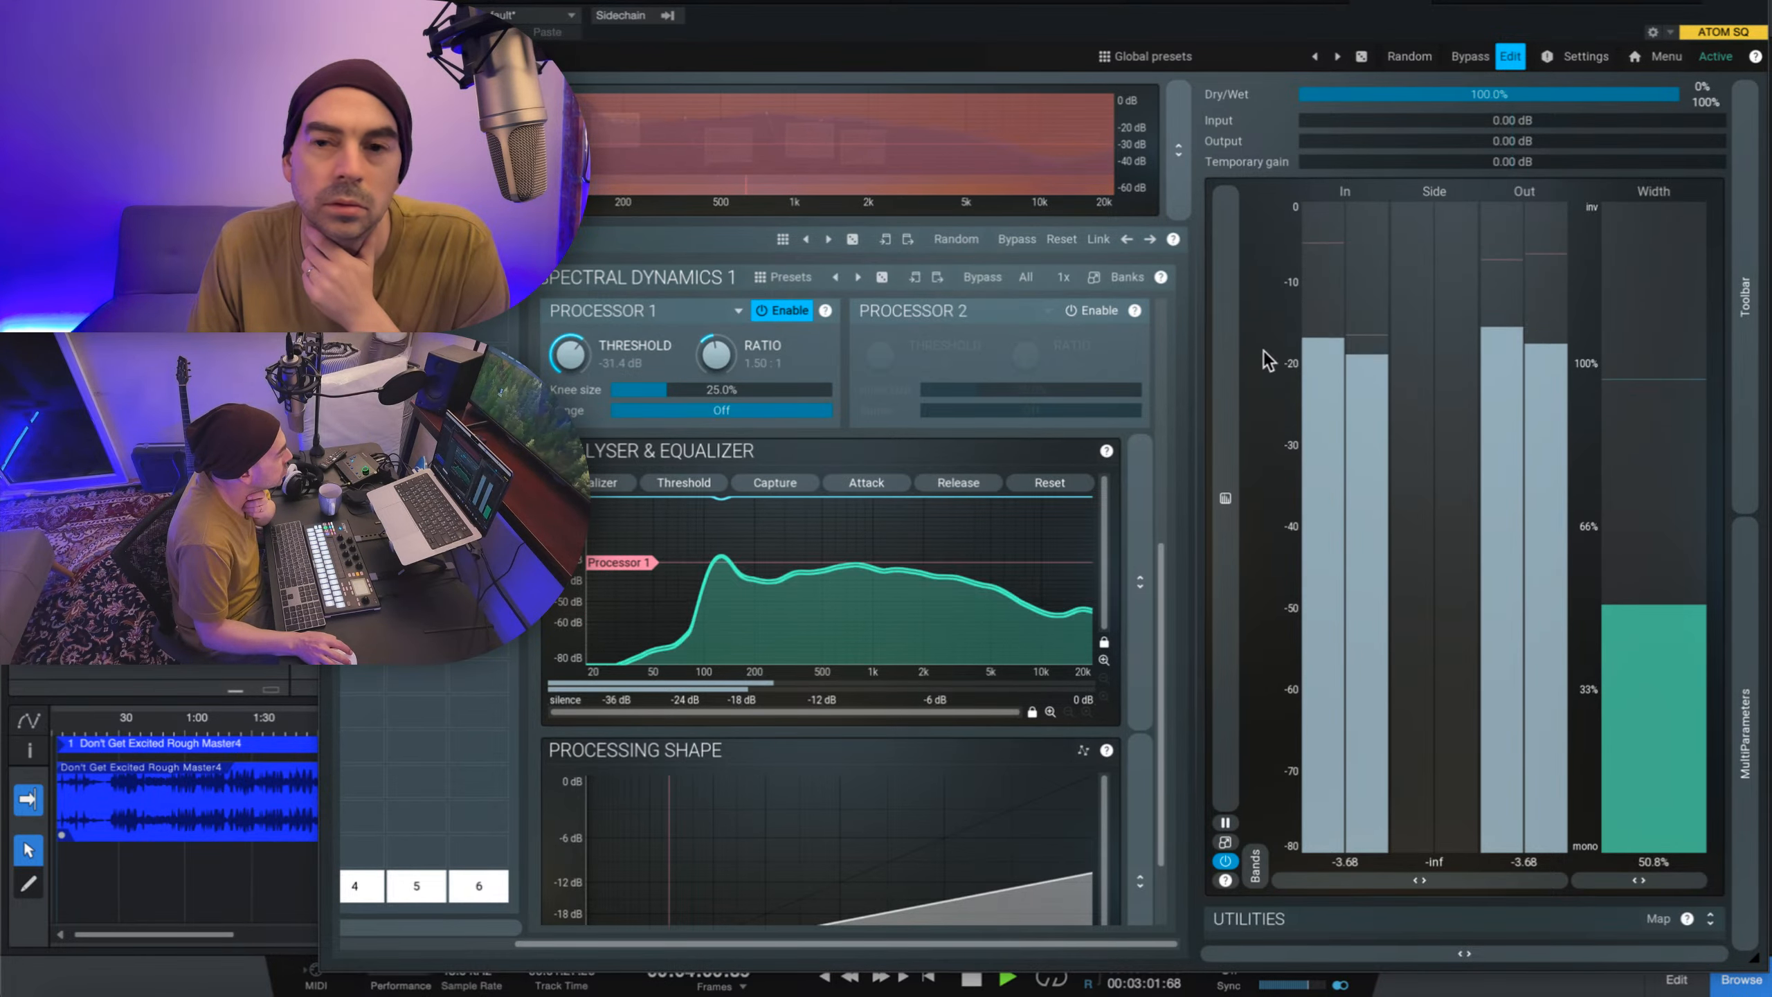
pyautogui.click(1760, 3)
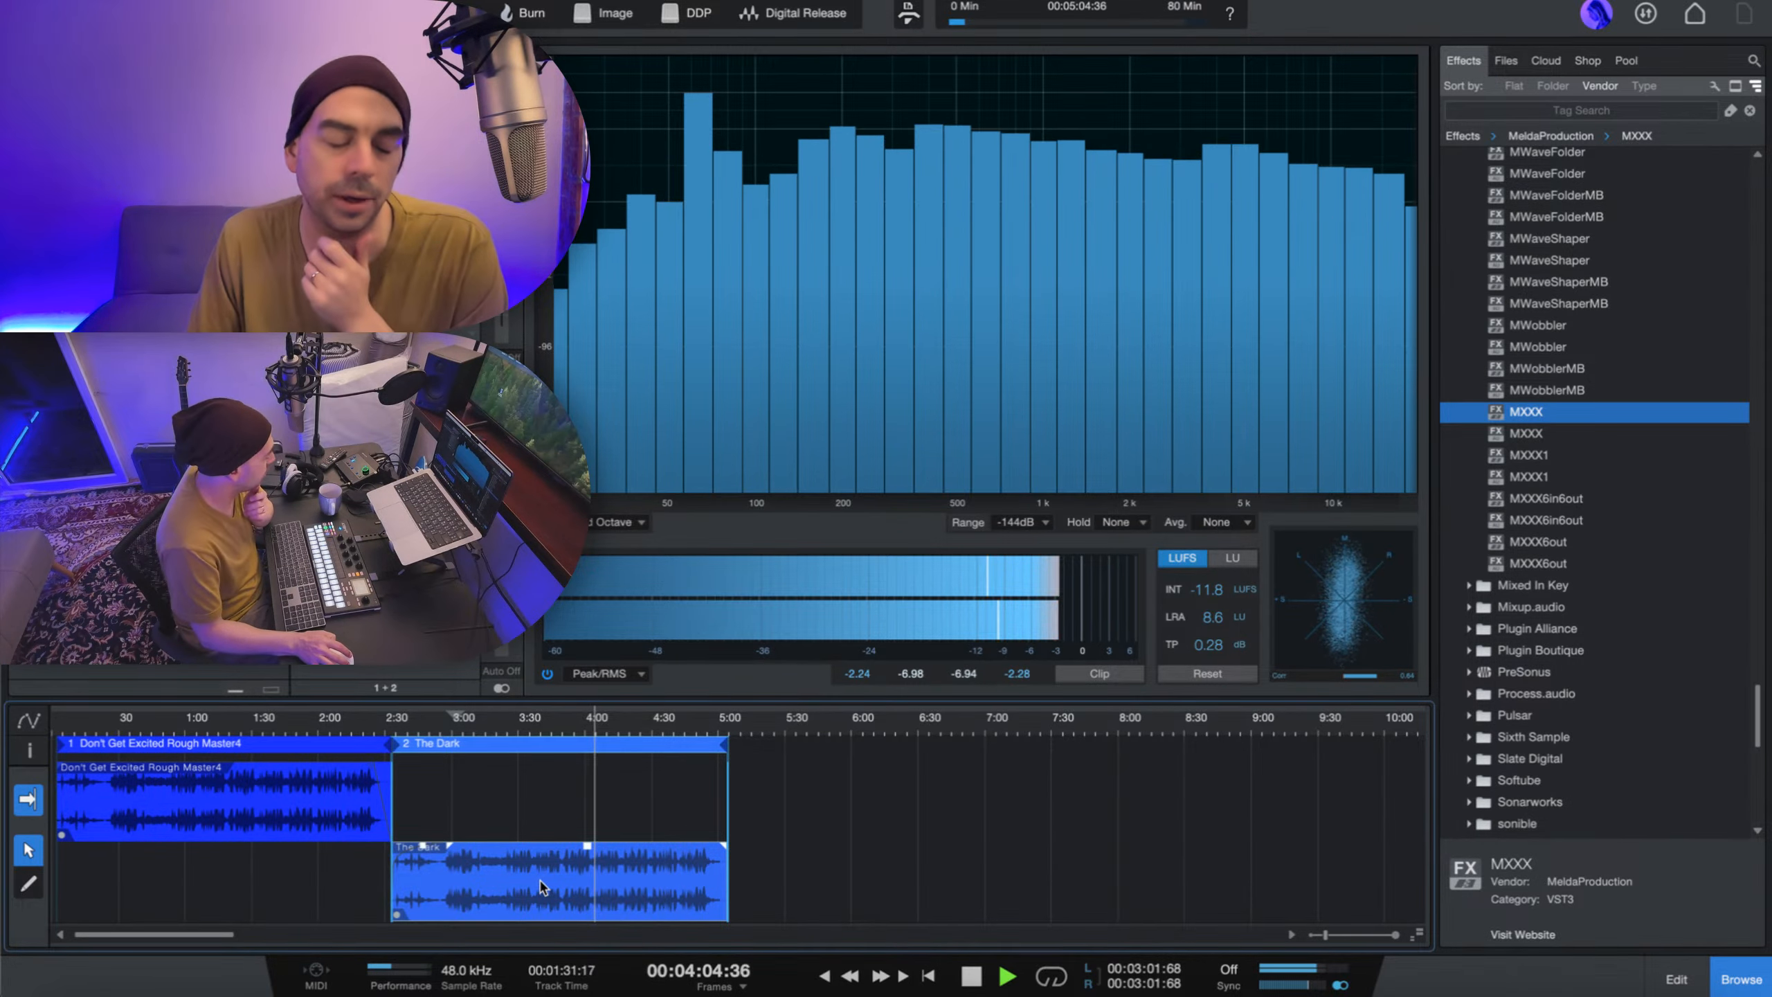
# - Stop playback and duplicate The Dark with its effects chain as the third track of the project
pyautogui.press('space')
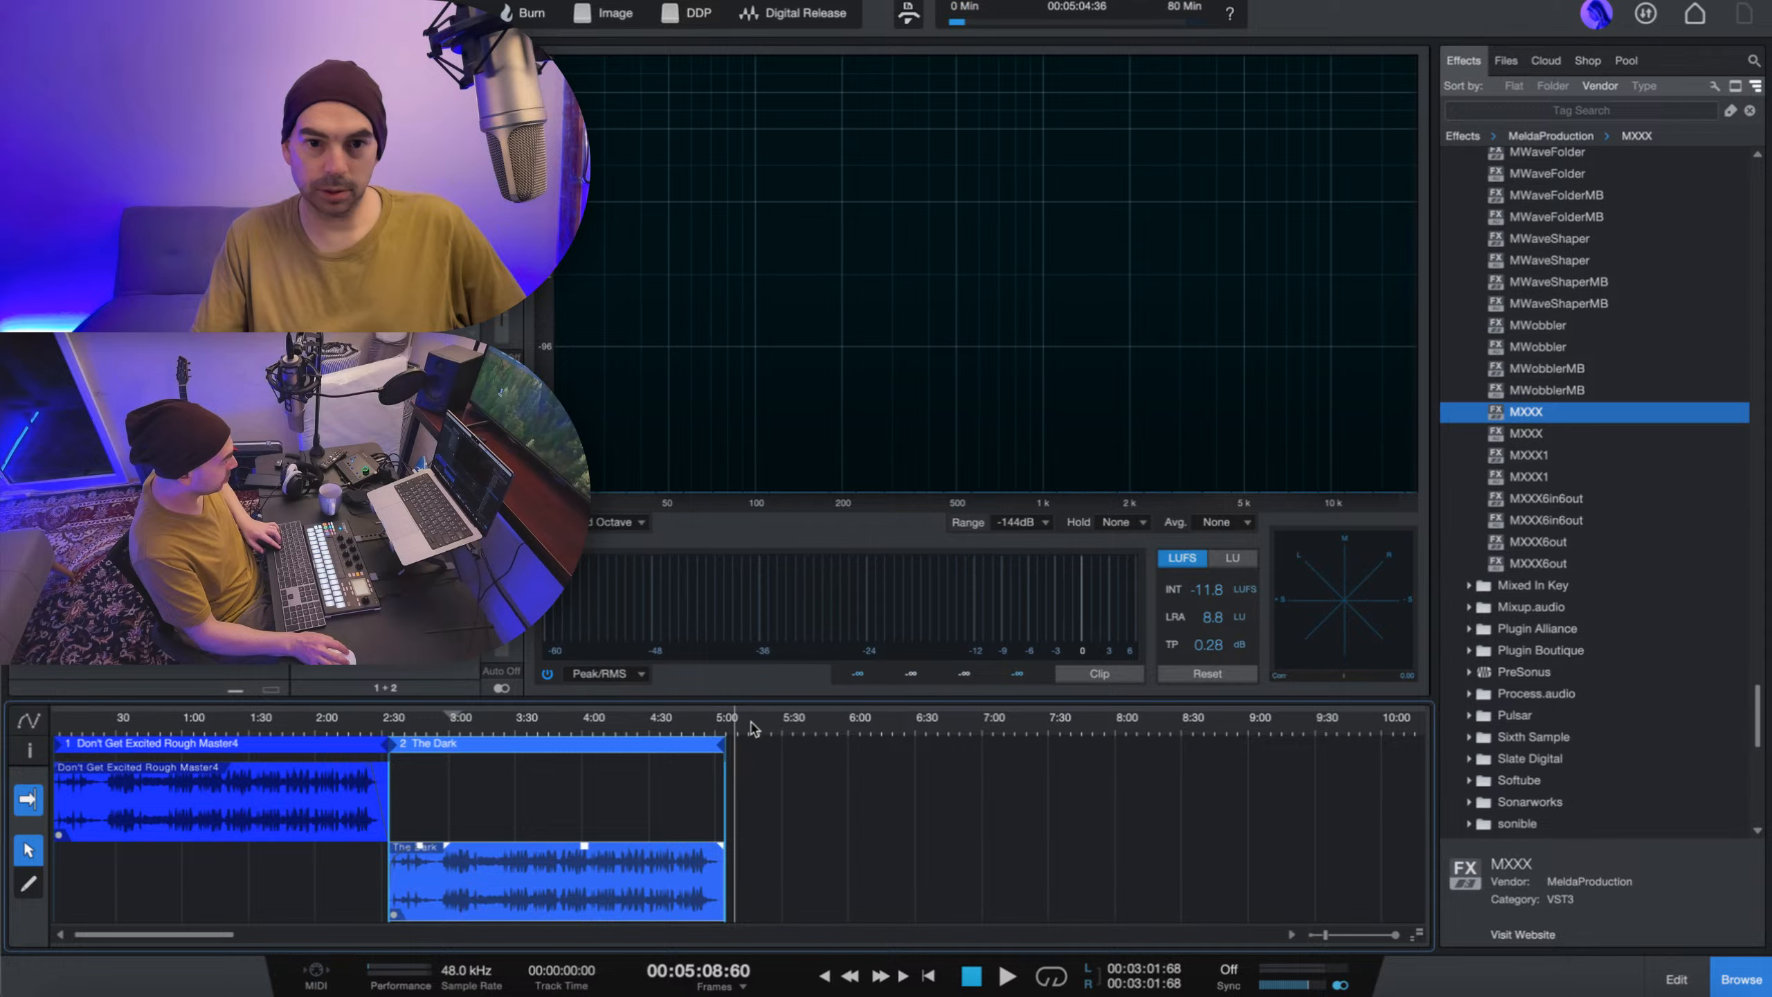
pyautogui.hotkey('ctrl', 'd')
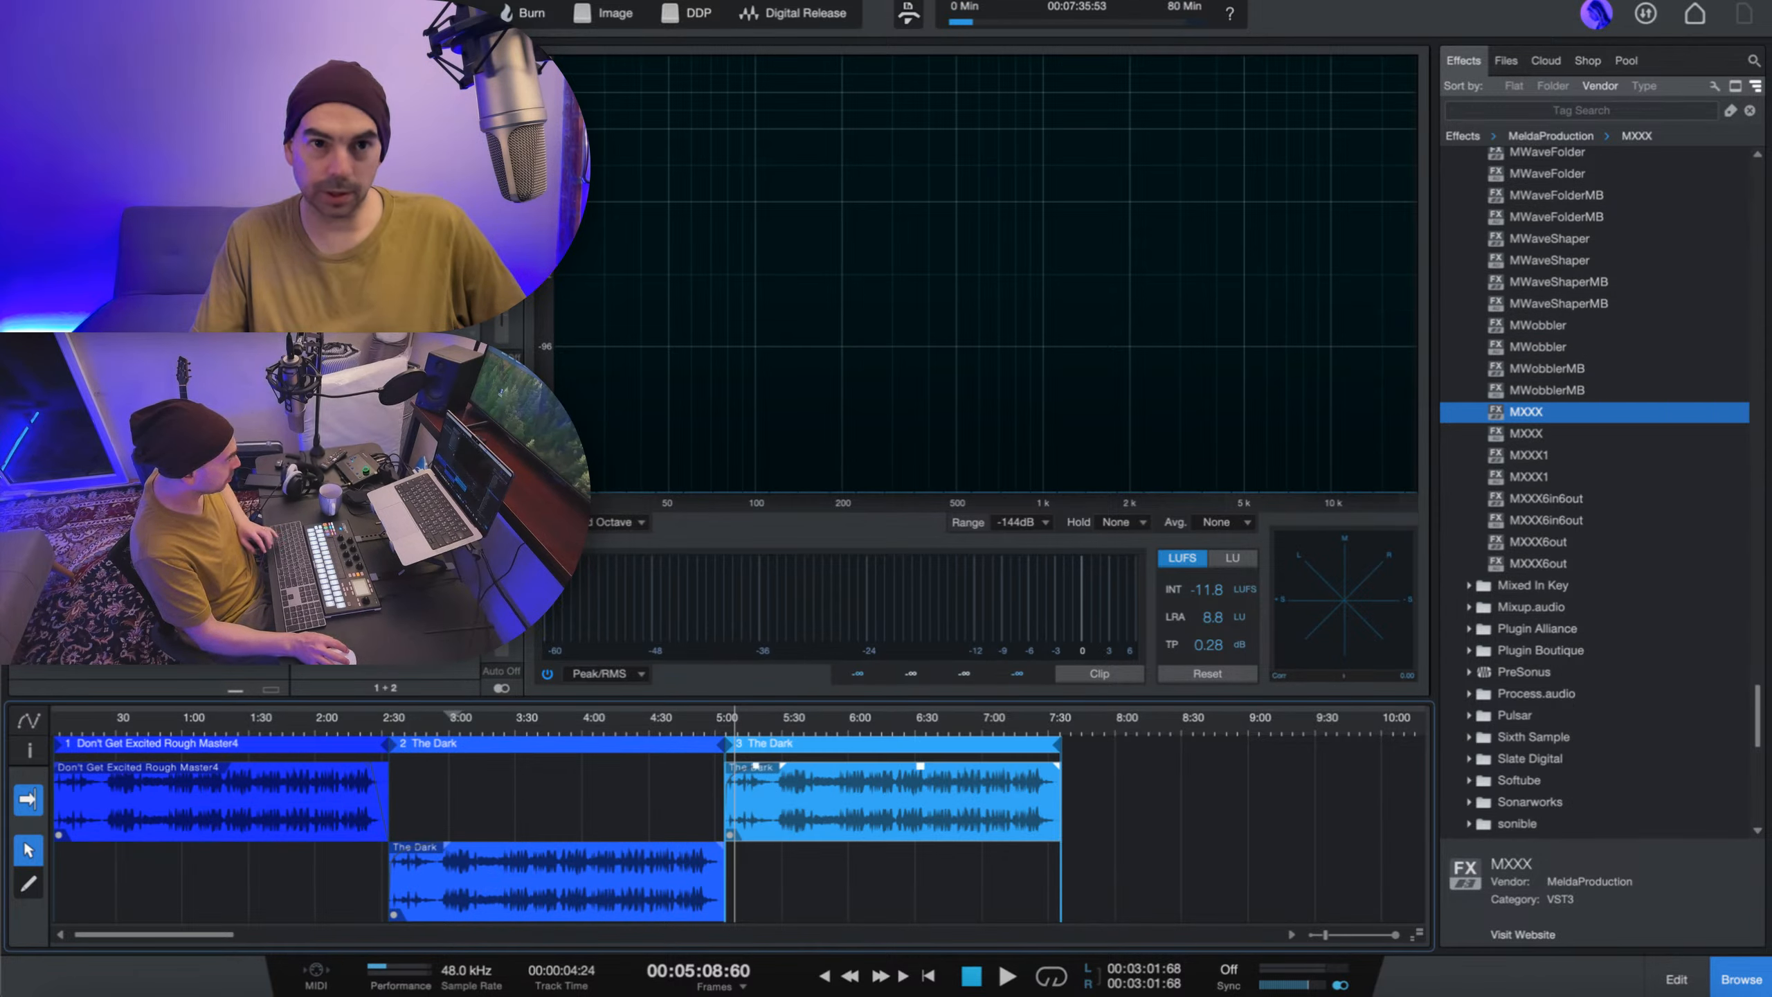
pyautogui.click(461, 129)
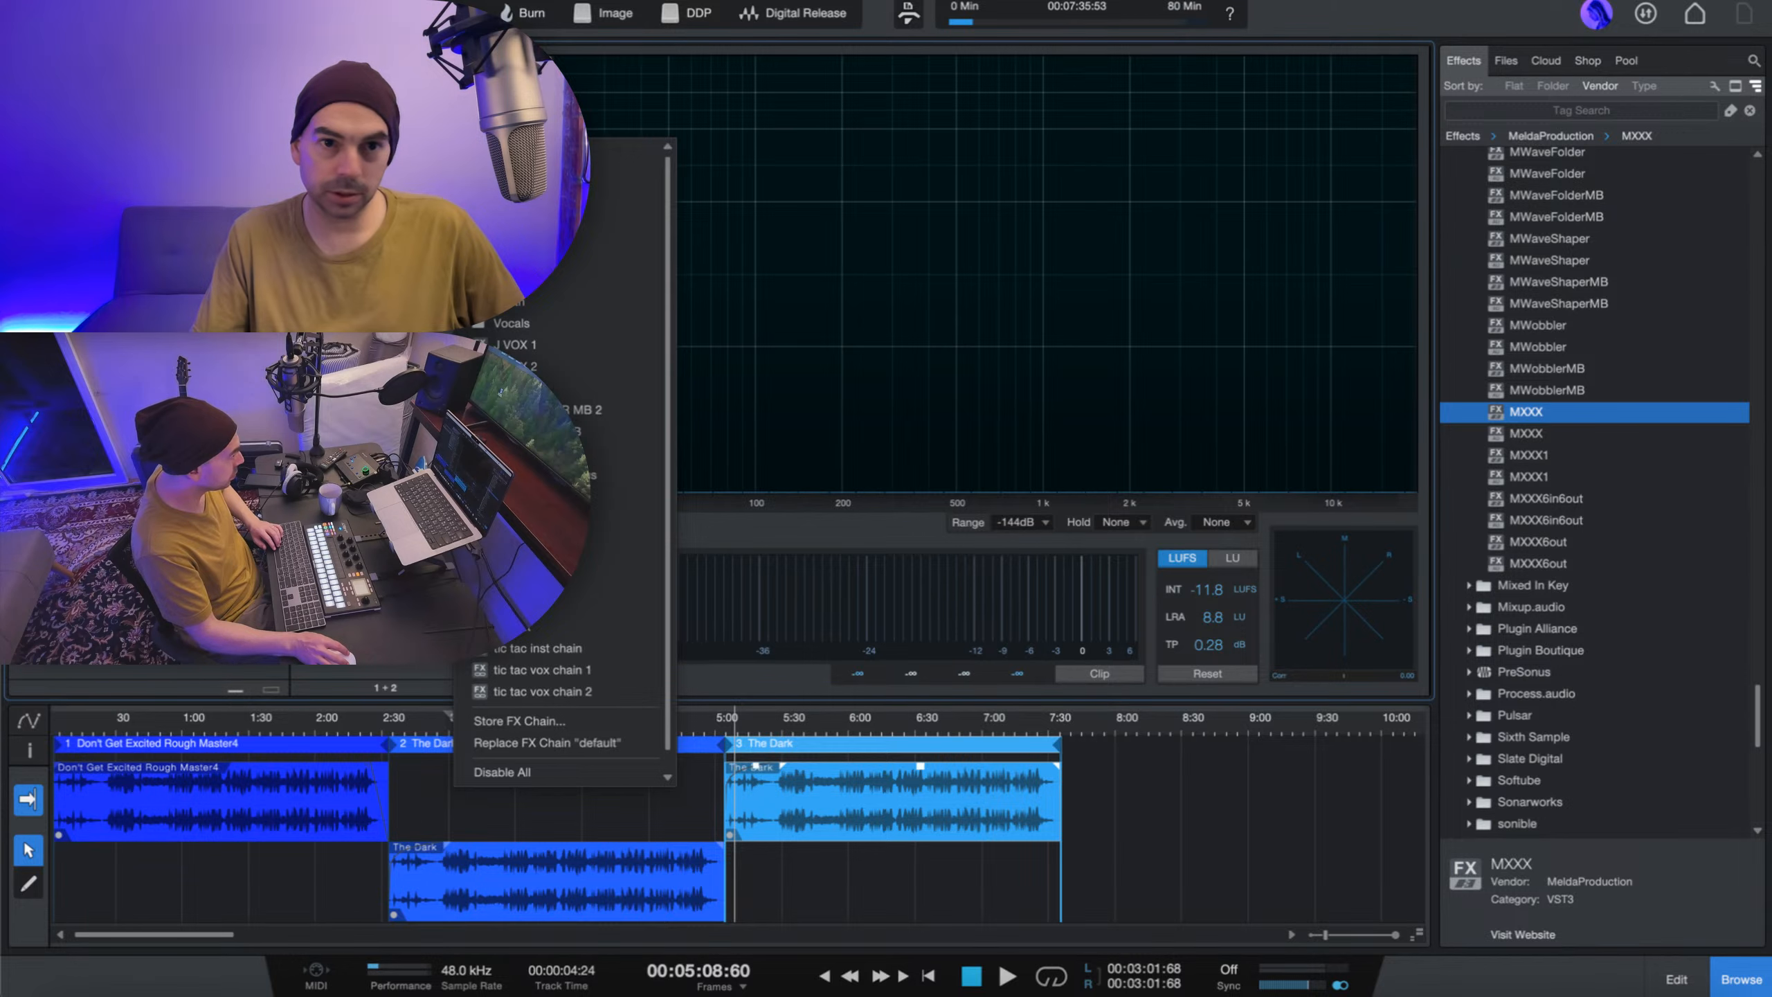
pyautogui.press('Escape')
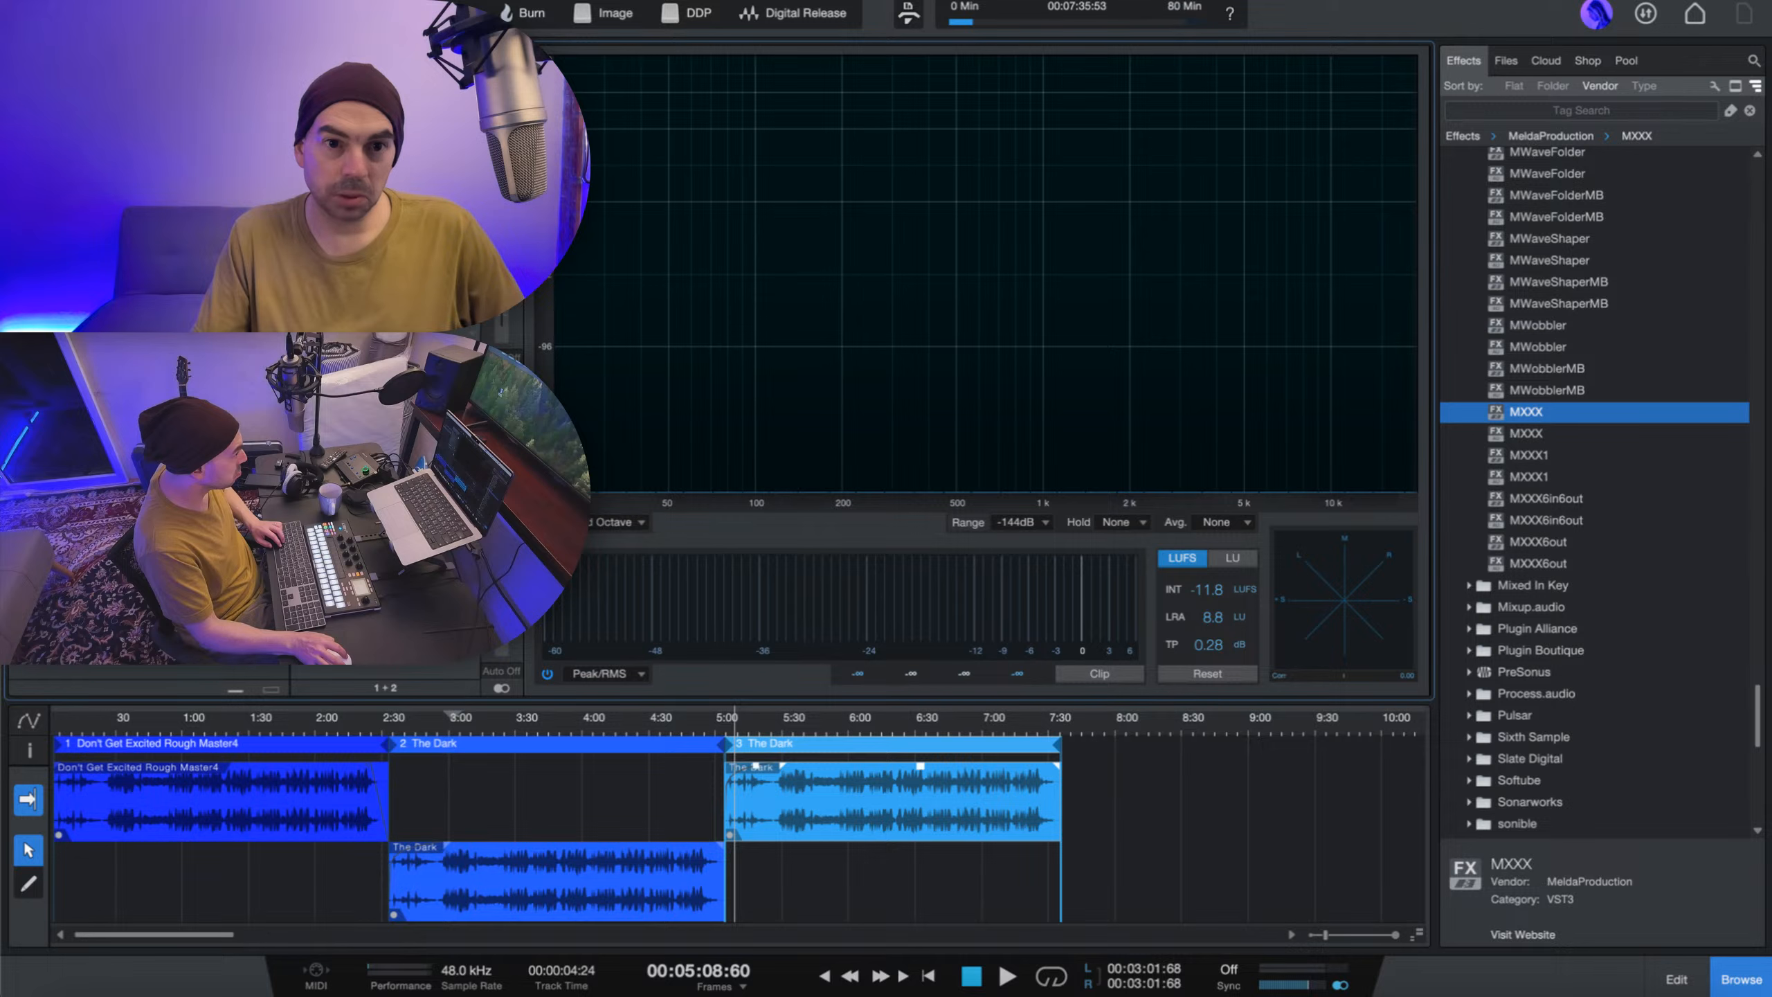
pyautogui.rightClick(464, 364)
pyautogui.click(599, 571)
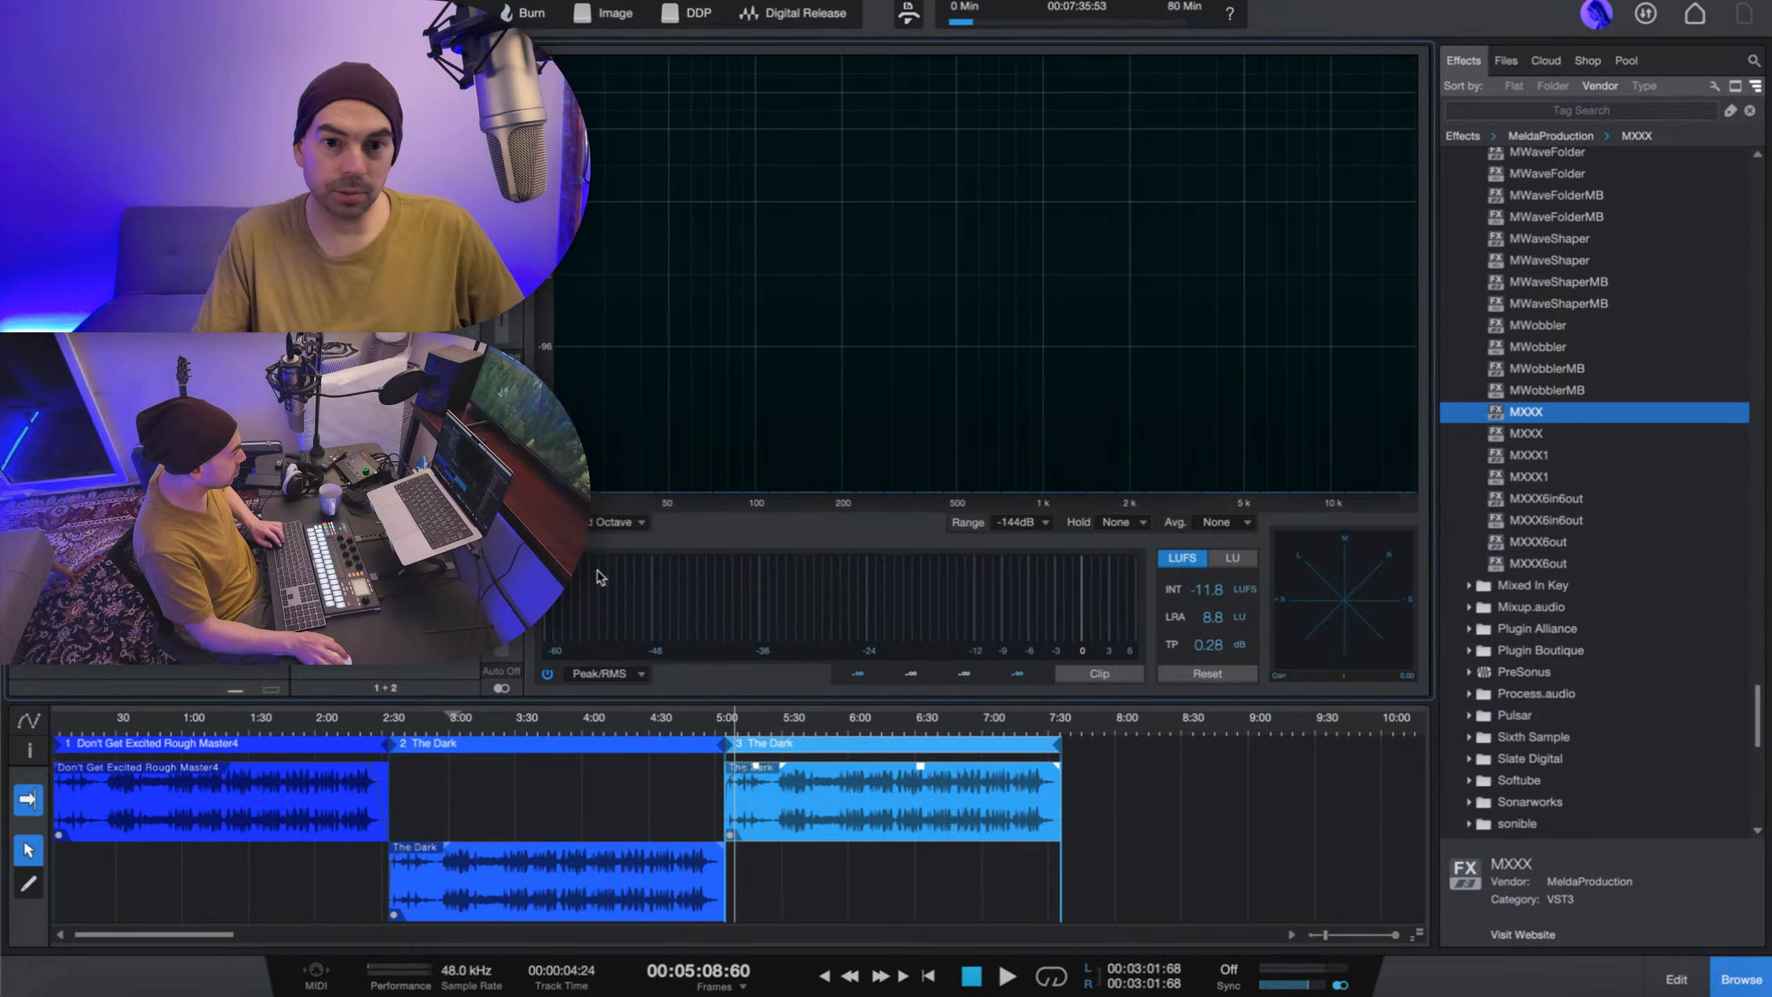
# - Select the duplicated third track, The Dark, and place the playhead inside it at about 5:26
pyautogui.click(552, 720)
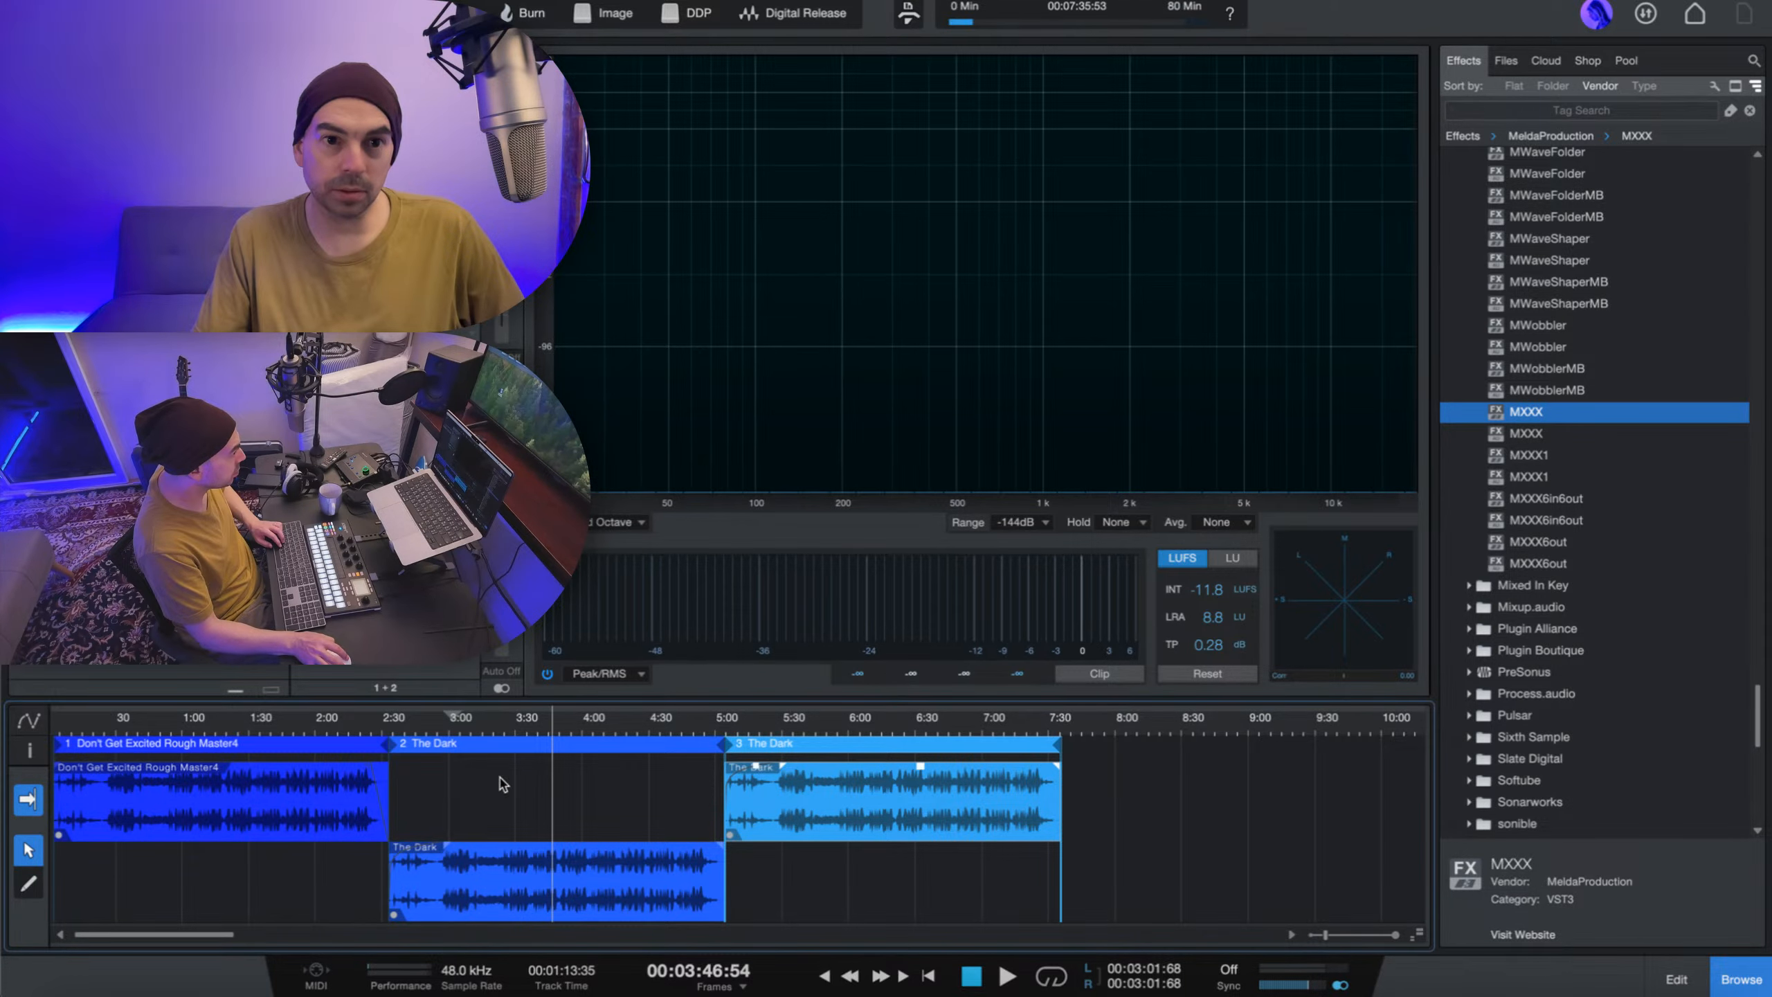
pyautogui.click(491, 881)
pyautogui.click(772, 800)
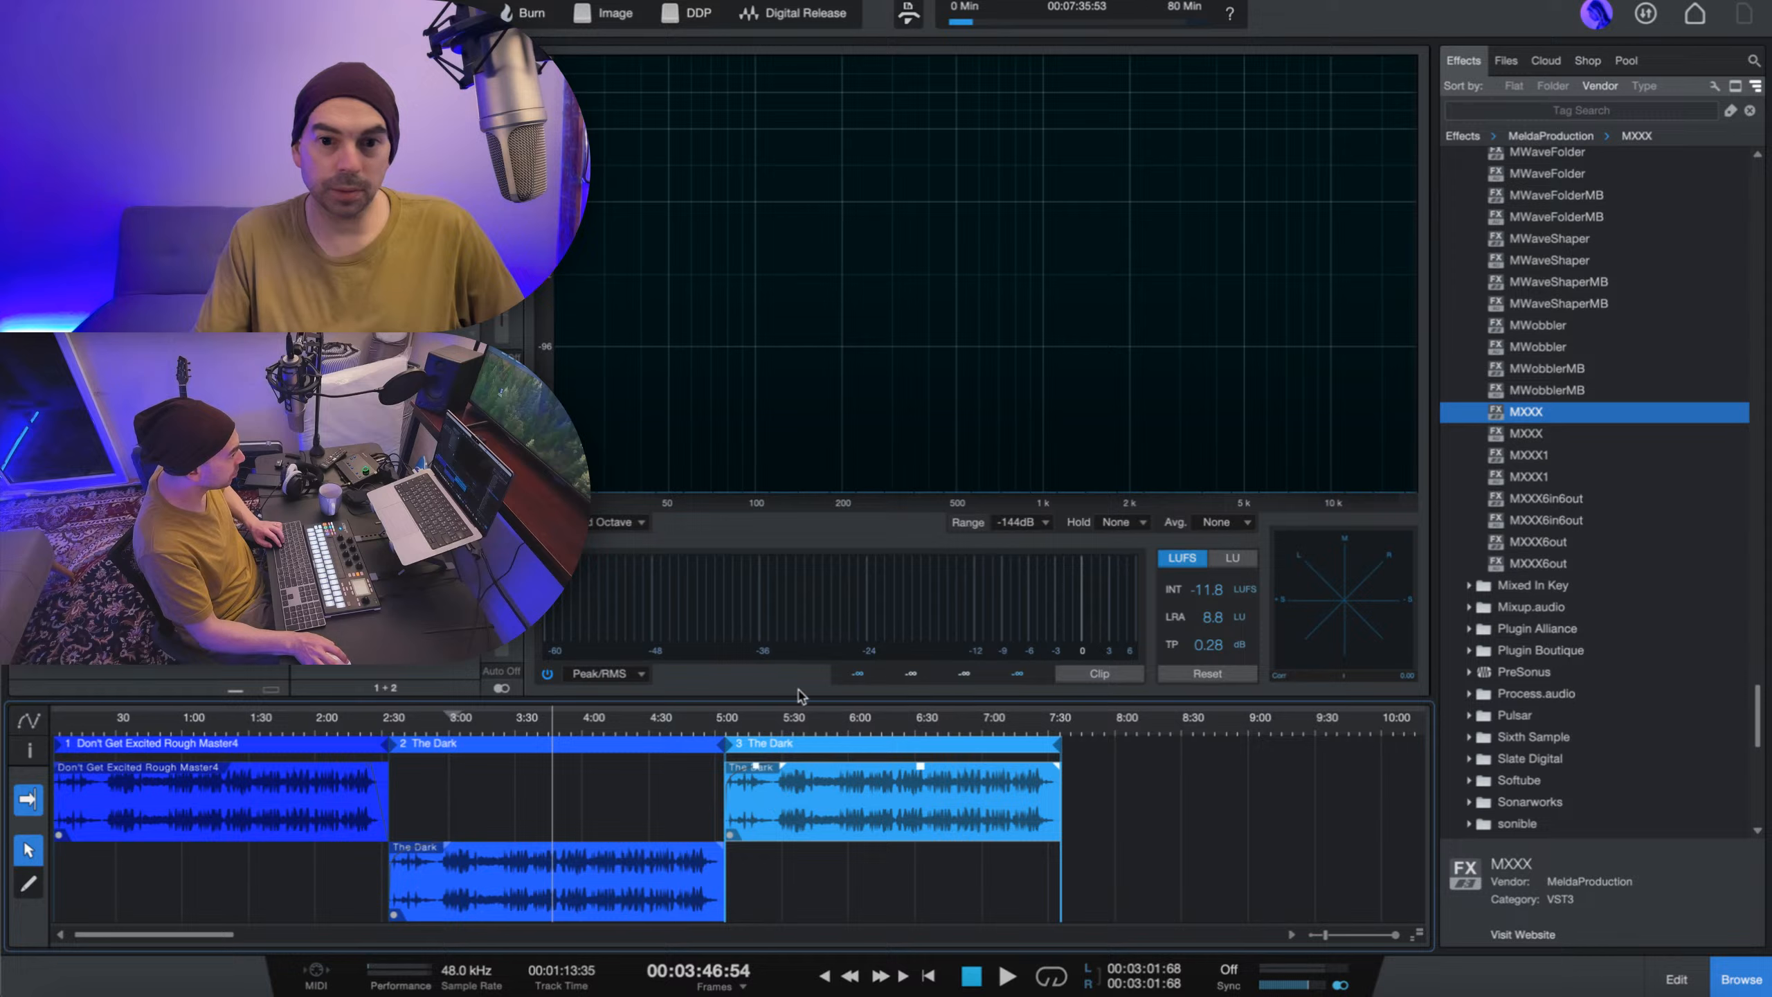
pyautogui.click(774, 716)
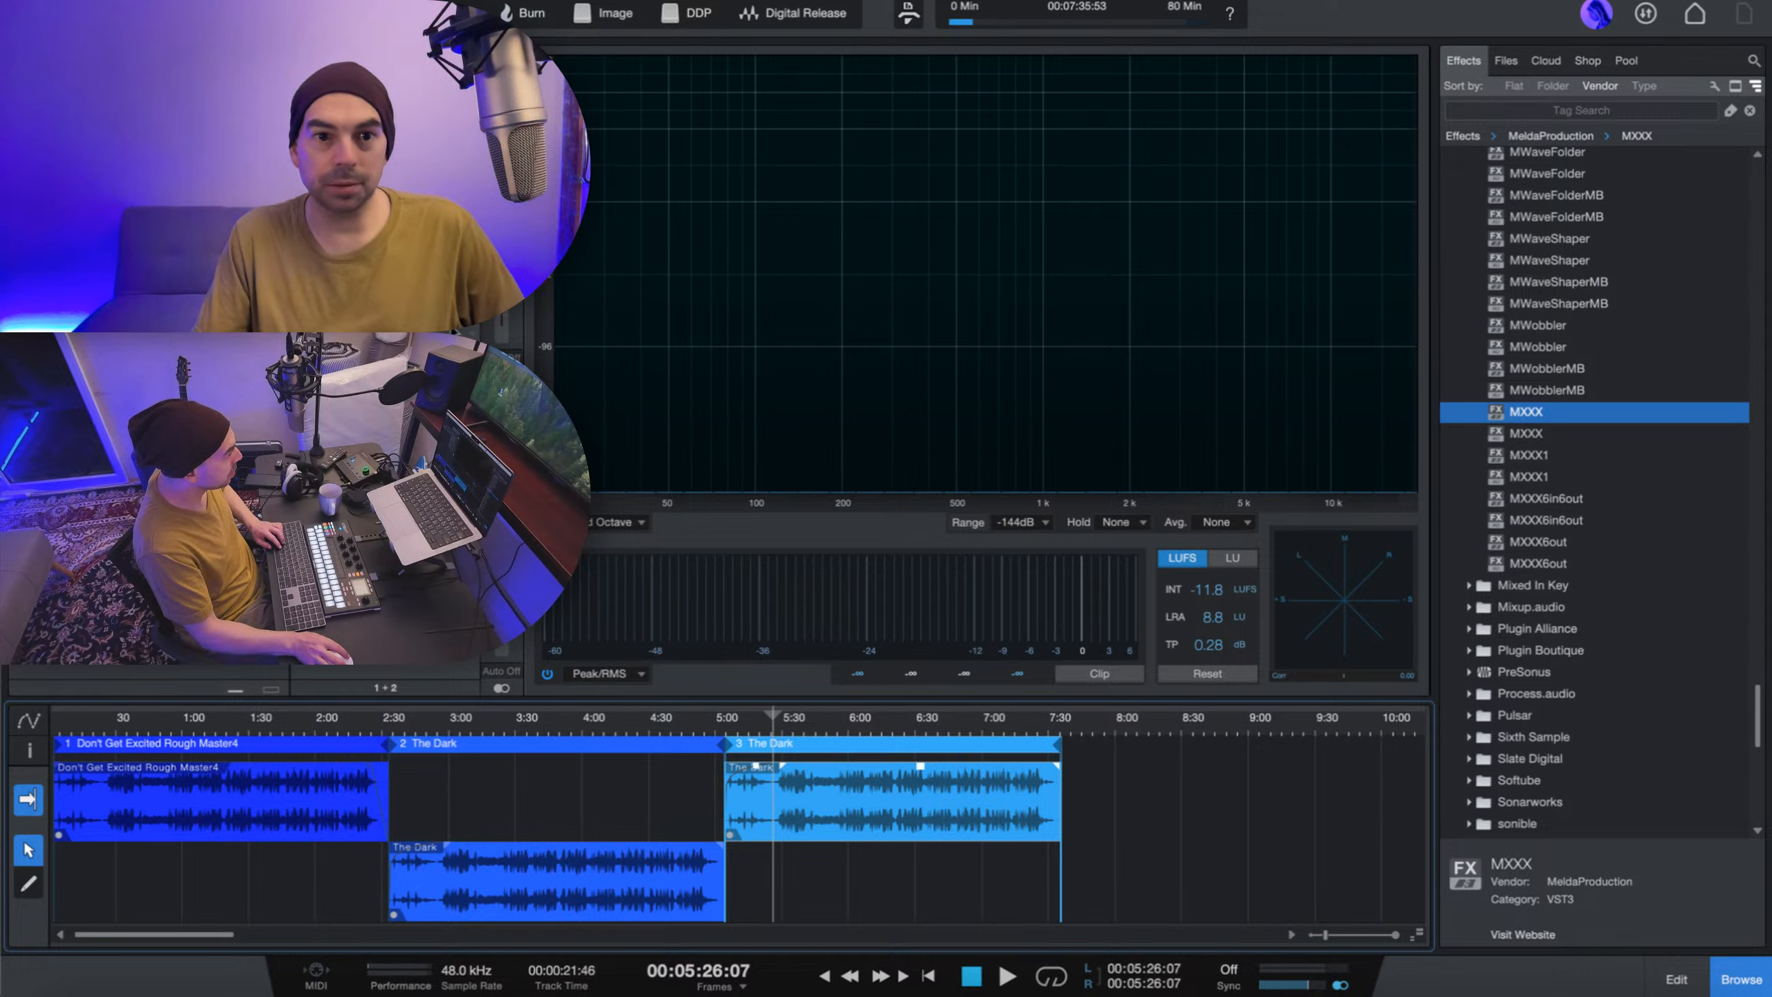
# - Remove the effects from the third track's insert chain one by one, from the last up to the first
pyautogui.rightClick(478, 328)
pyautogui.press('Escape')
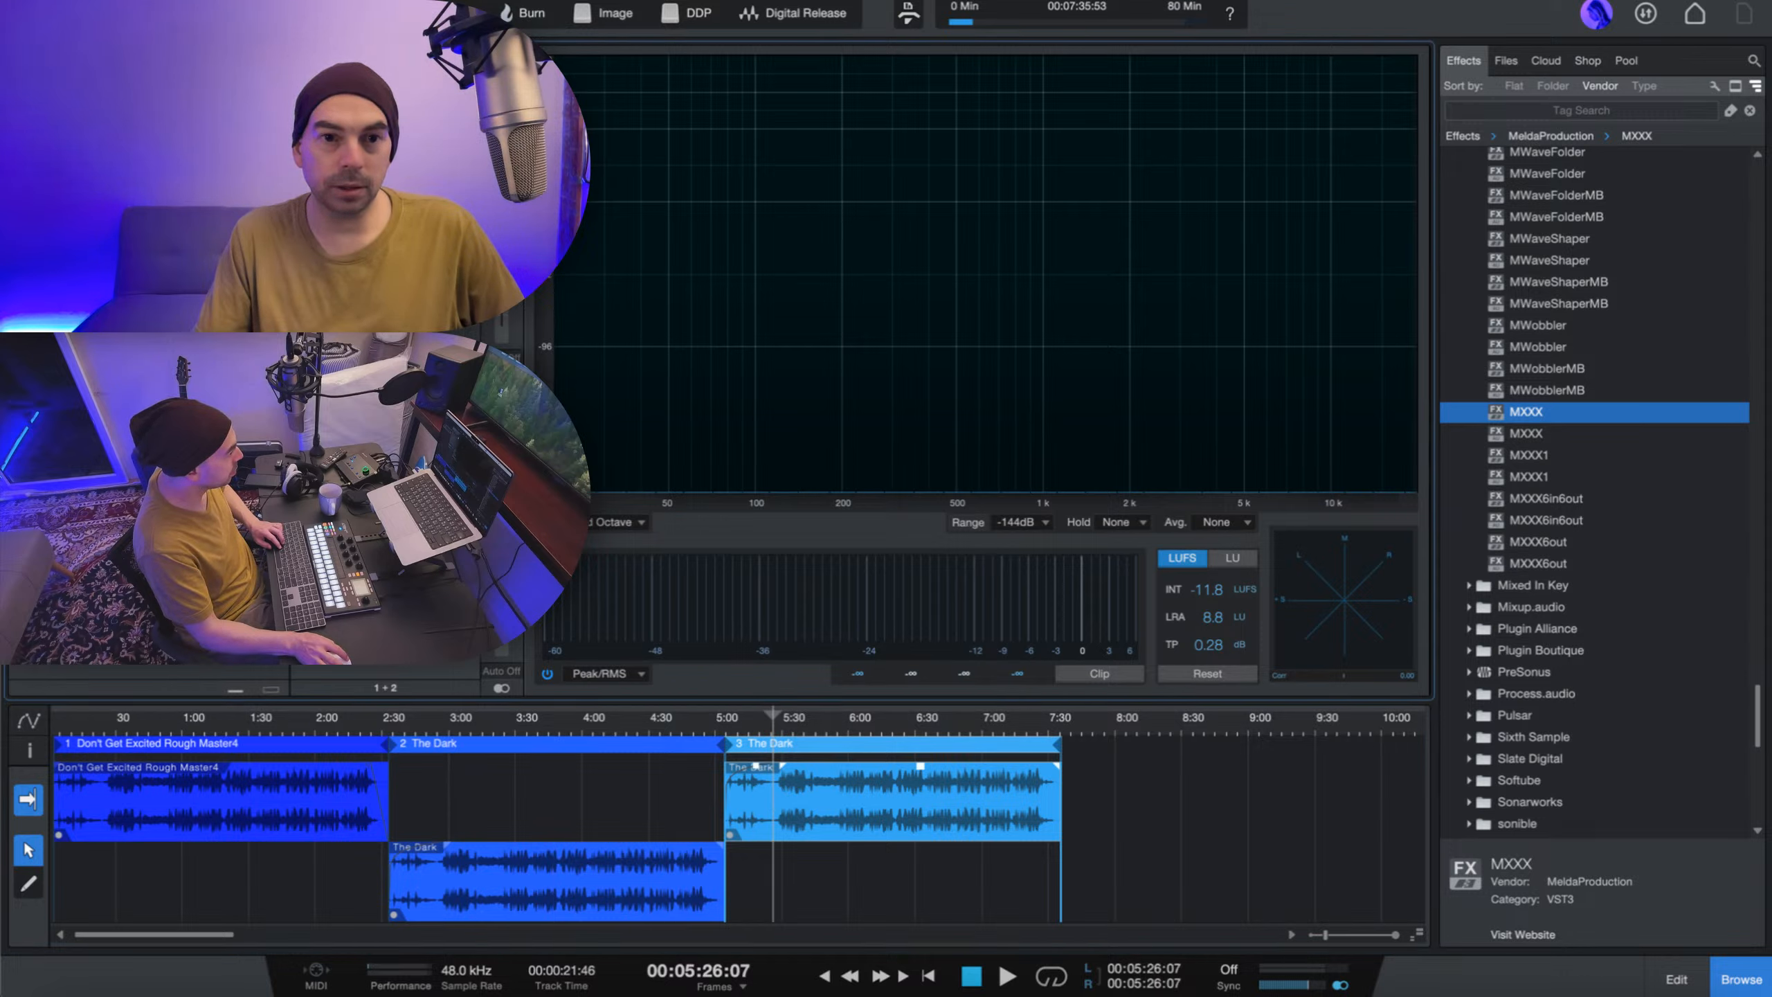
pyautogui.rightClick(482, 306)
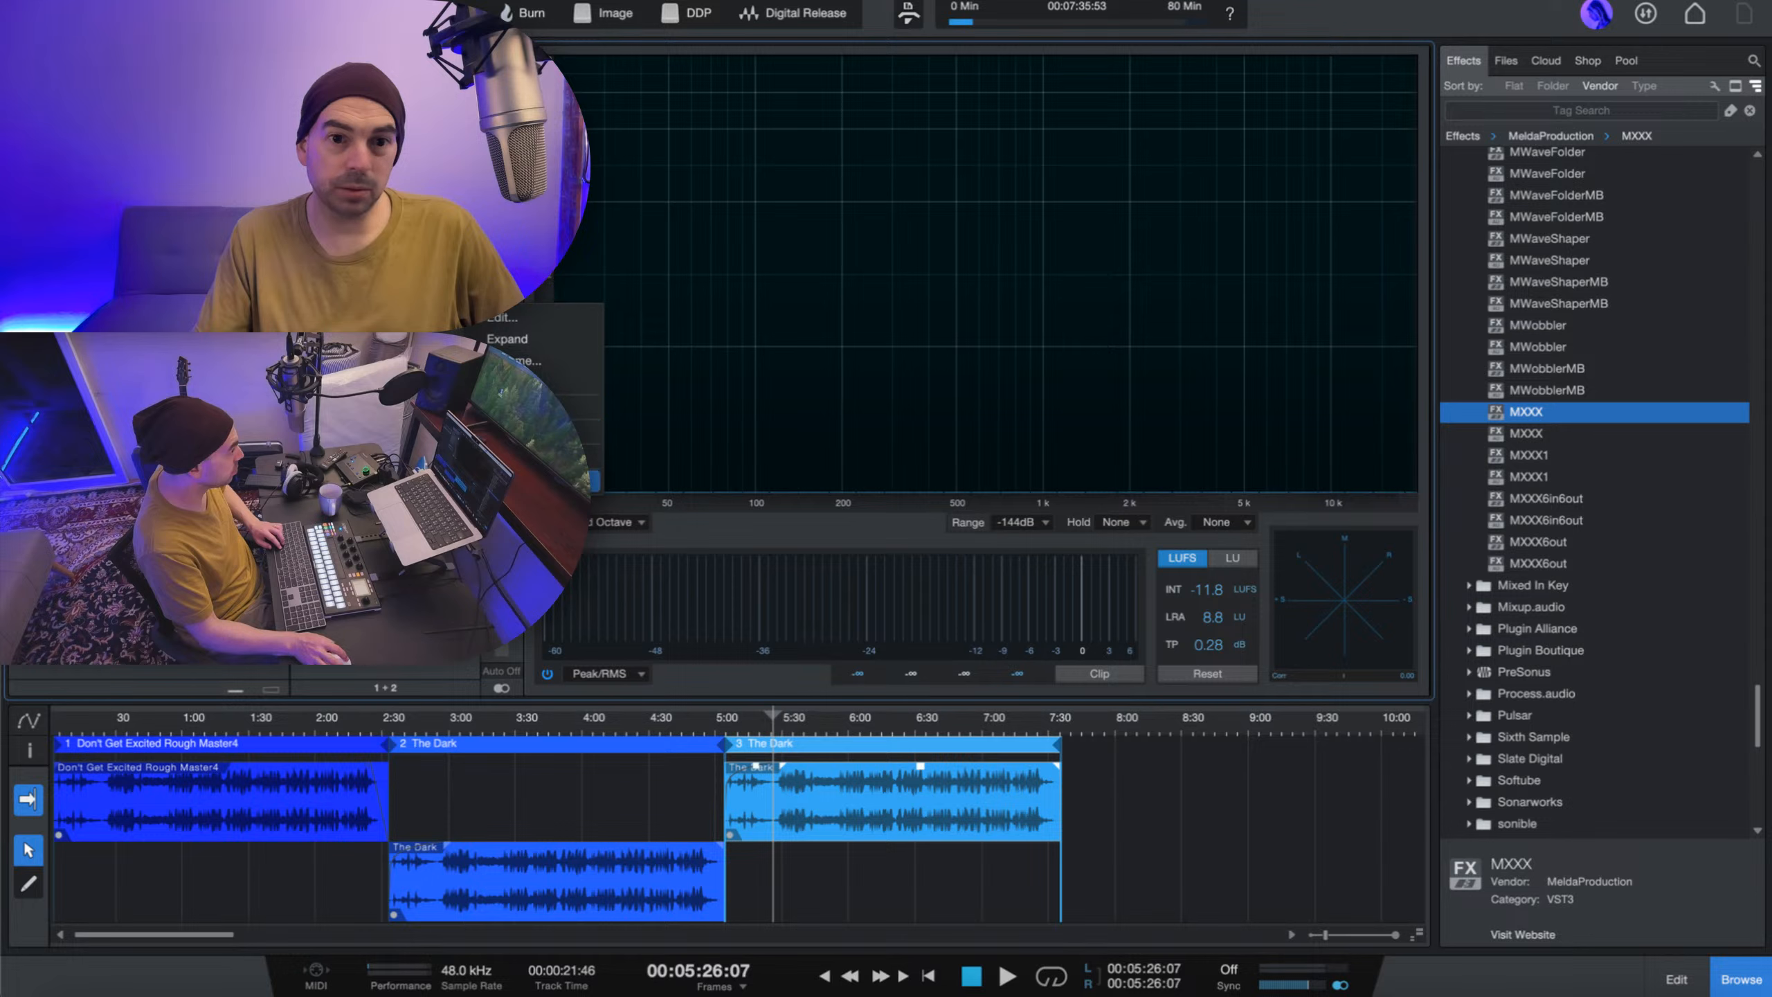
pyautogui.press('Escape')
pyautogui.rightClick(483, 304)
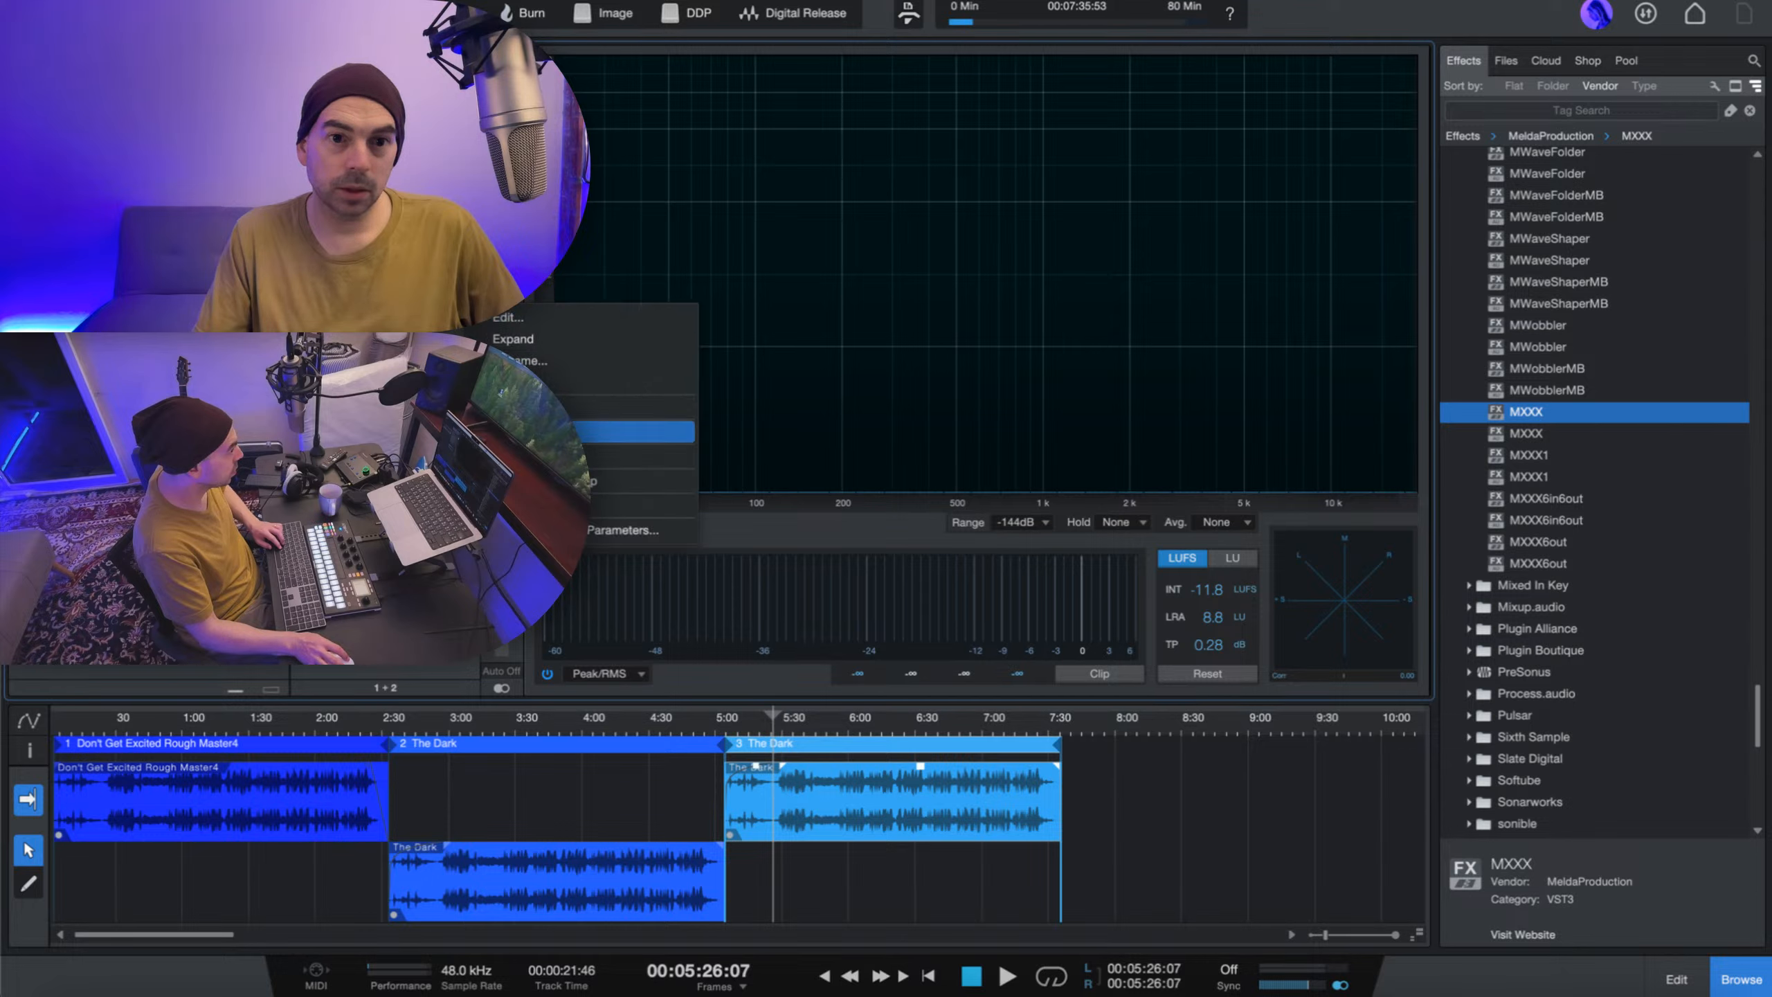
pyautogui.press('Escape')
pyautogui.rightClick(482, 305)
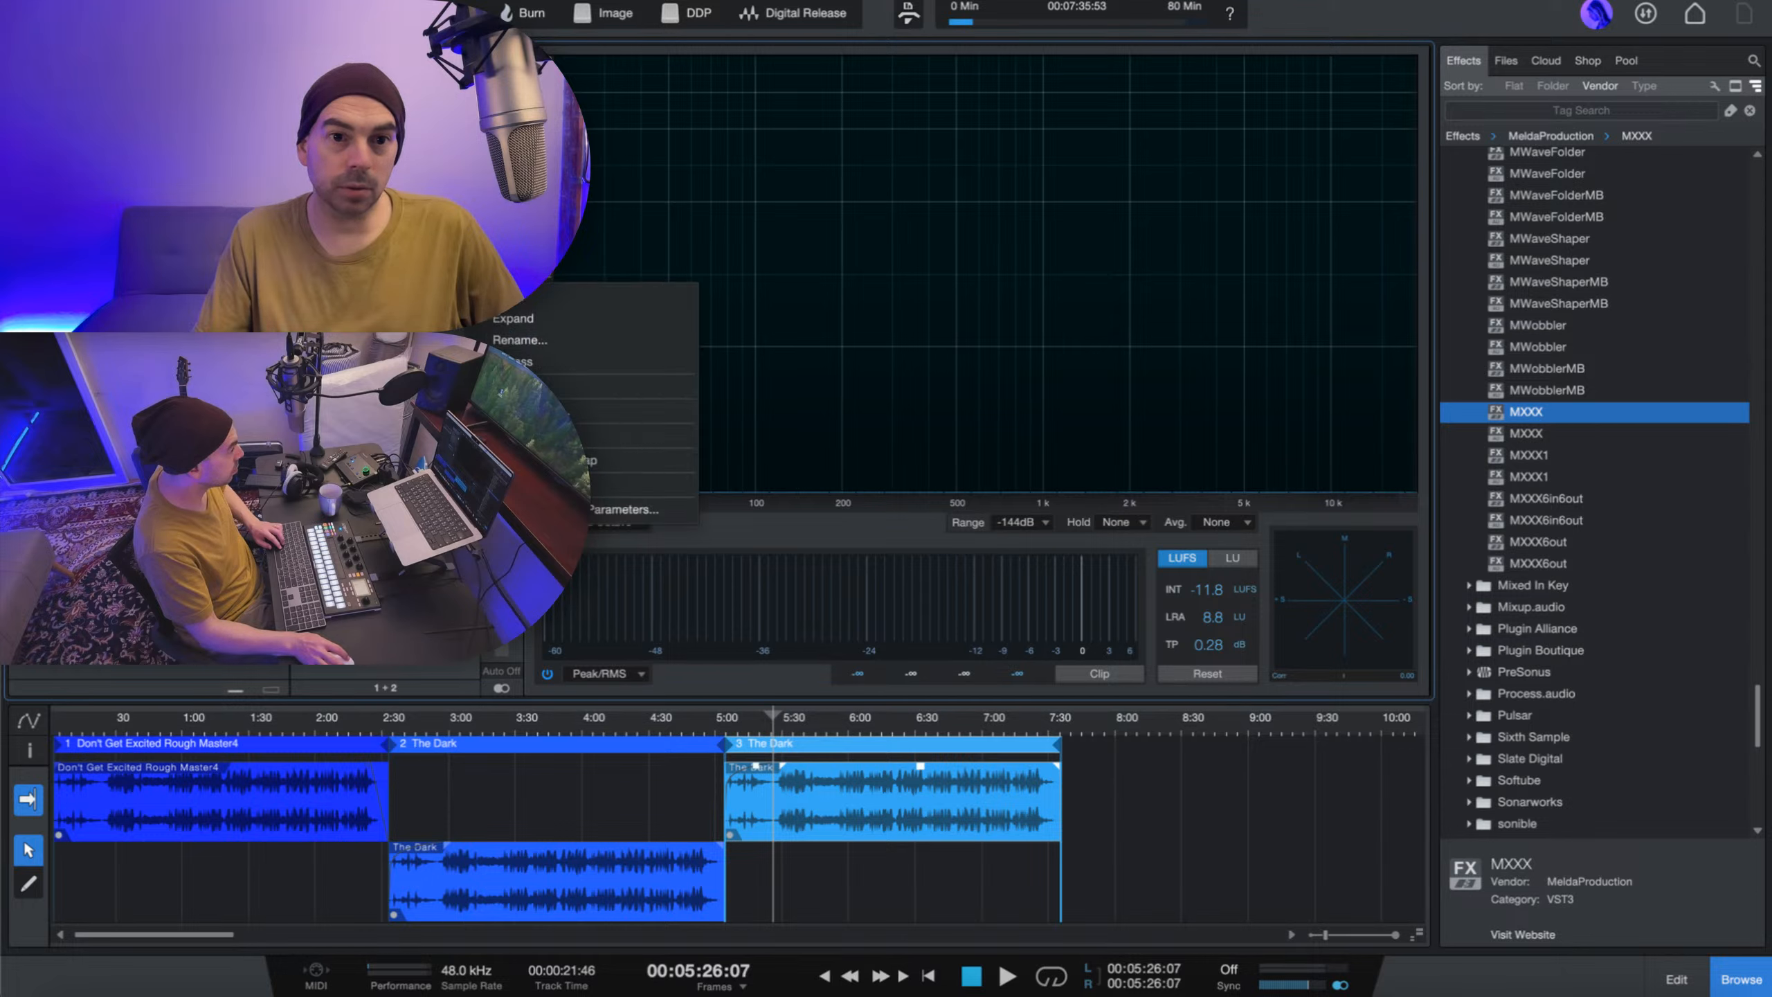
pyautogui.press('Escape')
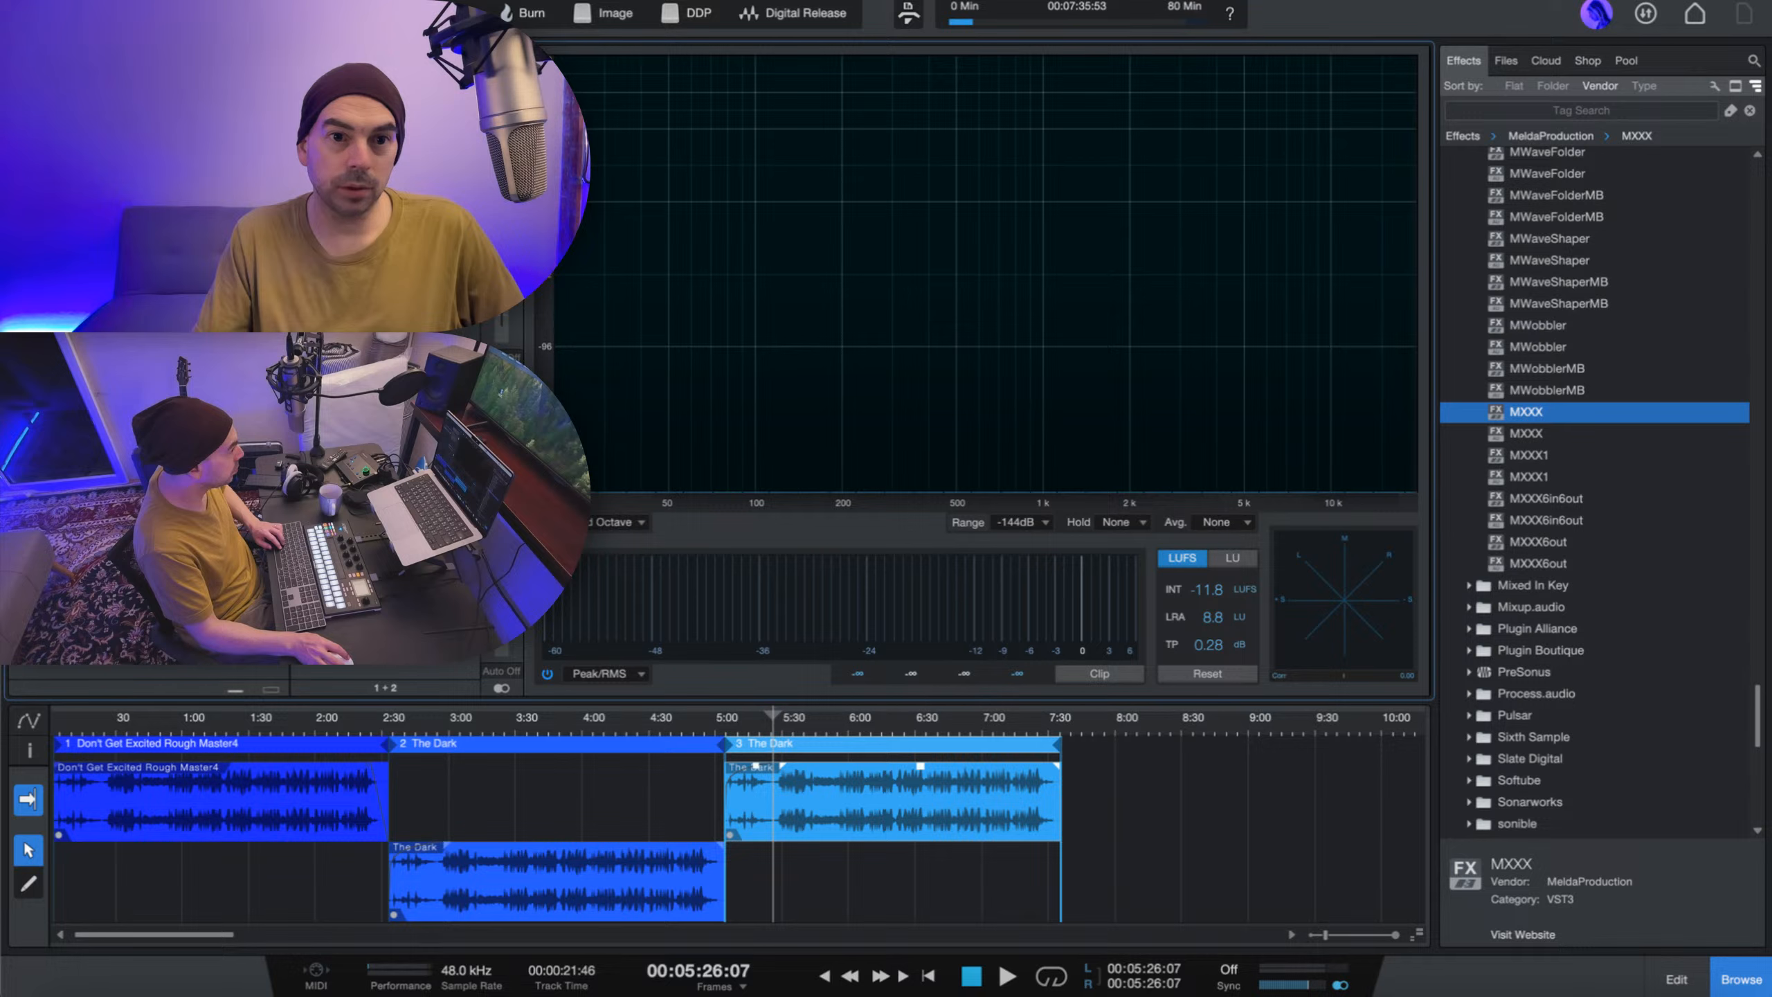
pyautogui.rightClick(482, 305)
pyautogui.press('Escape')
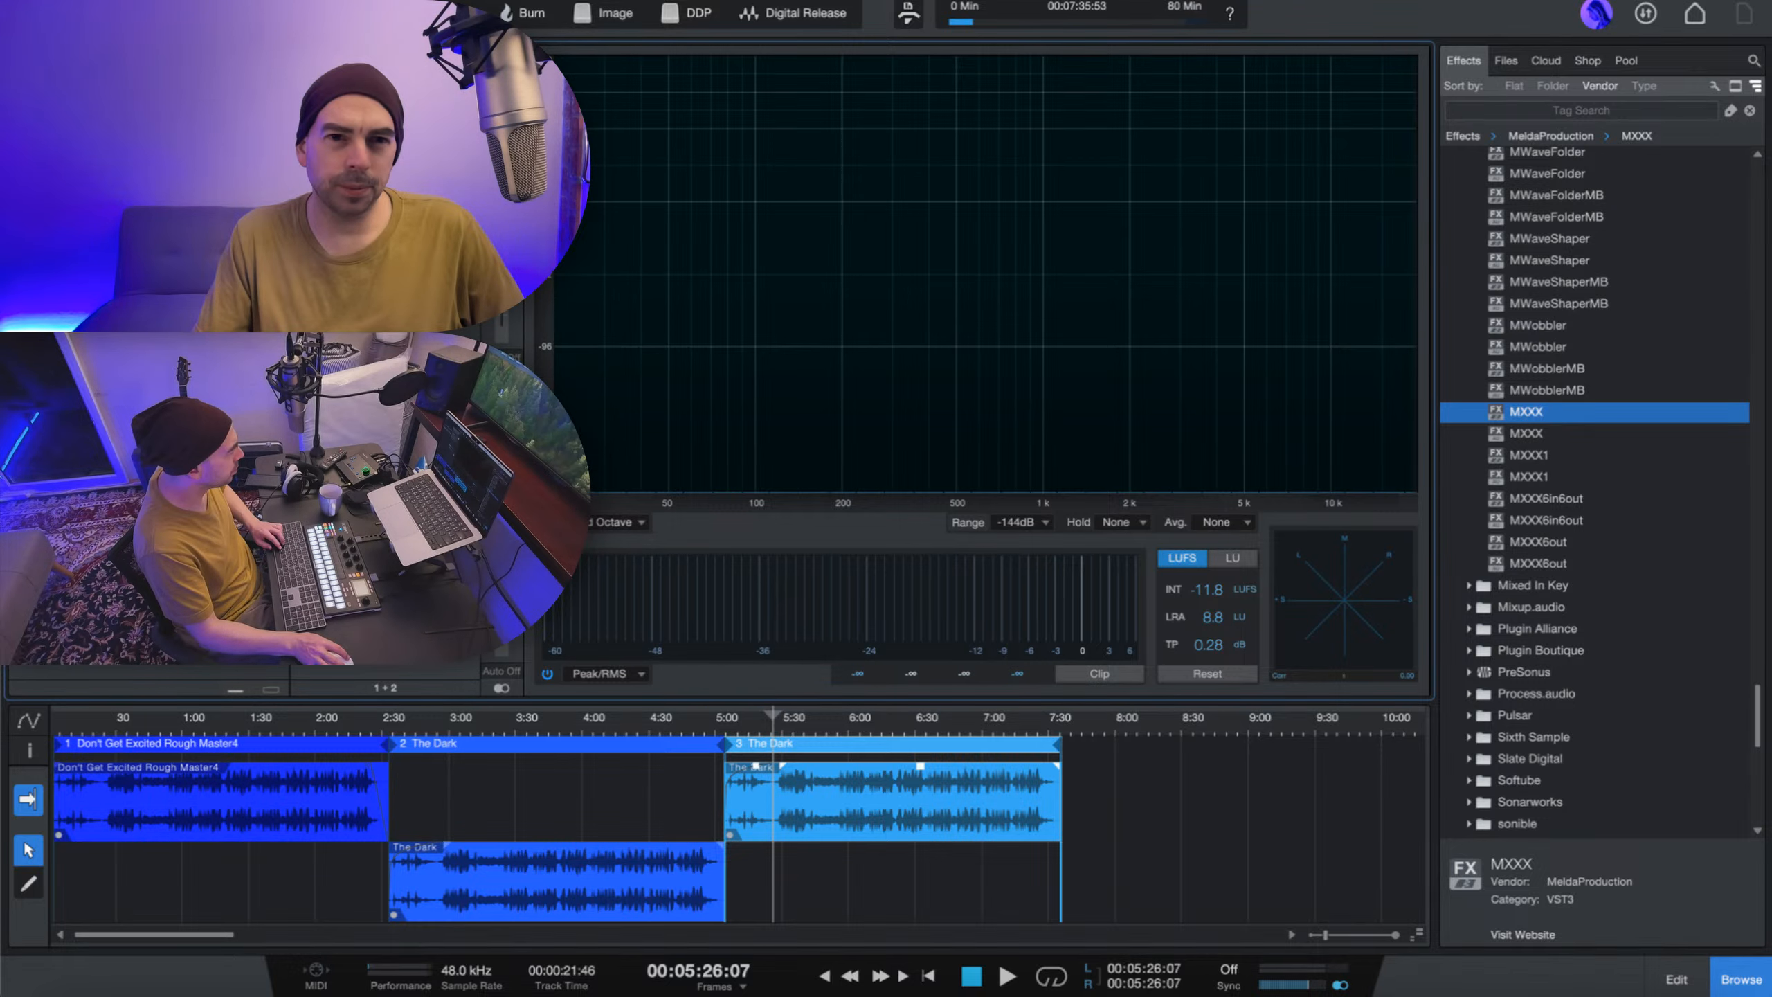
pyautogui.rightClick(483, 245)
pyautogui.press('Escape')
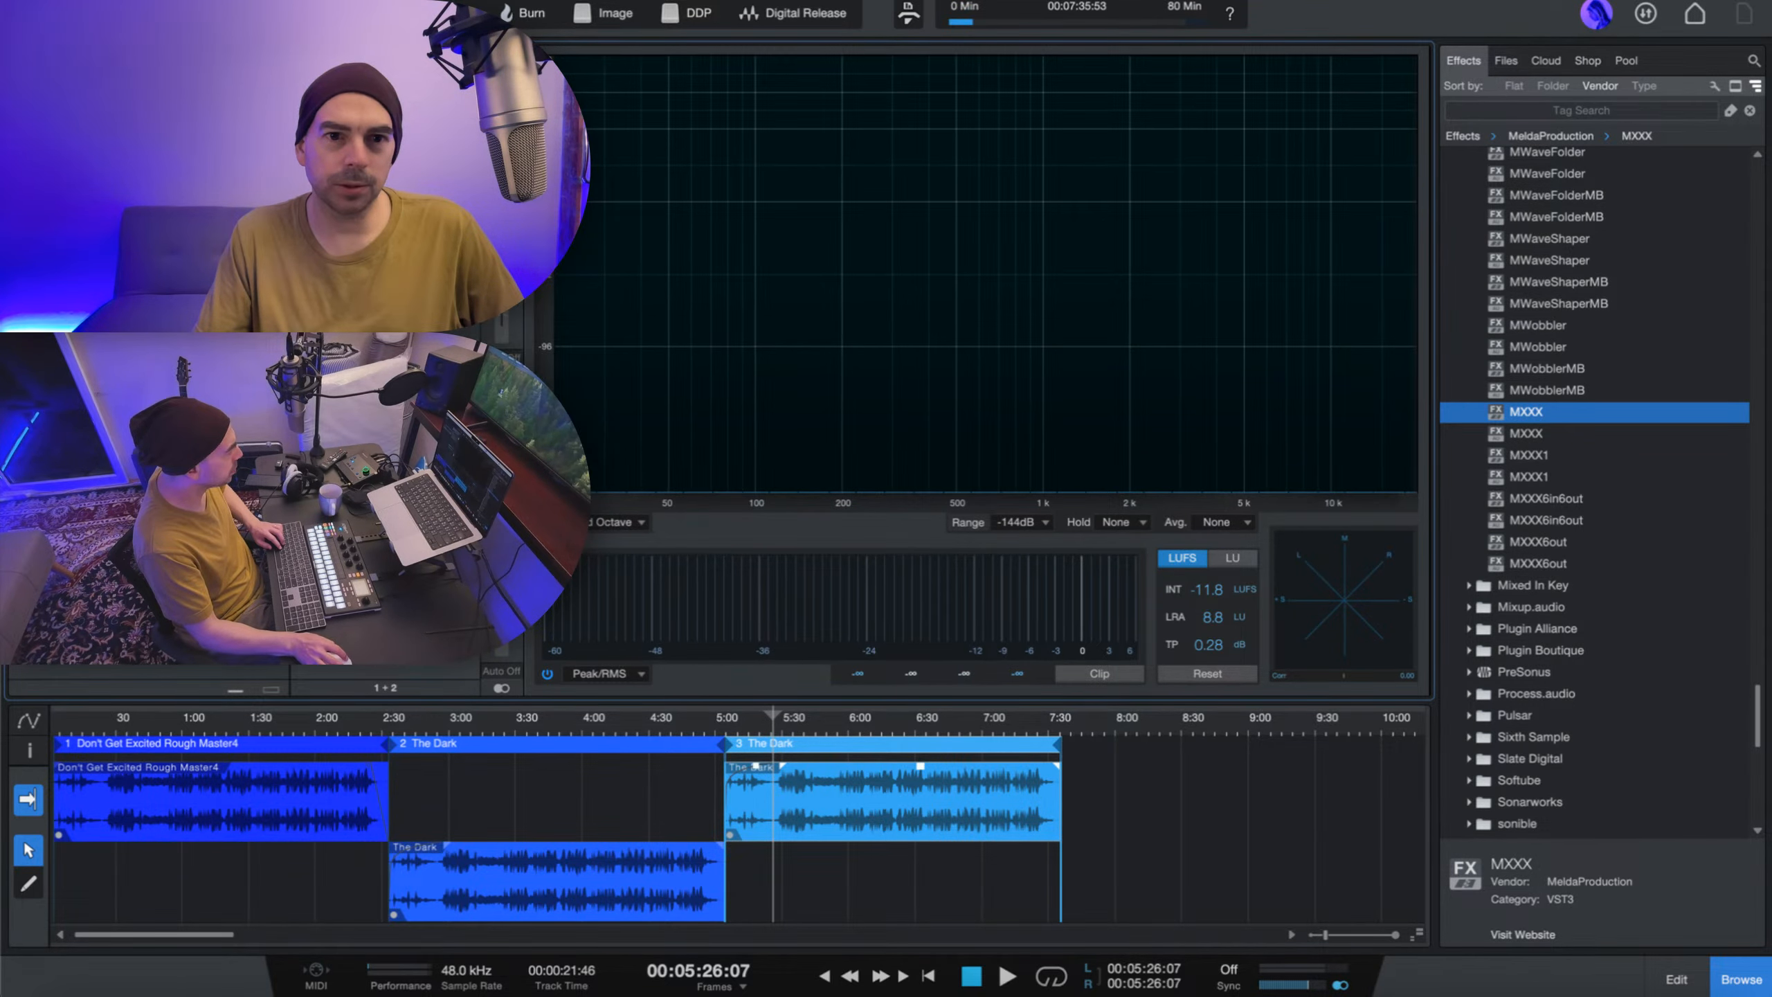
pyautogui.rightClick(482, 221)
pyautogui.press('Escape')
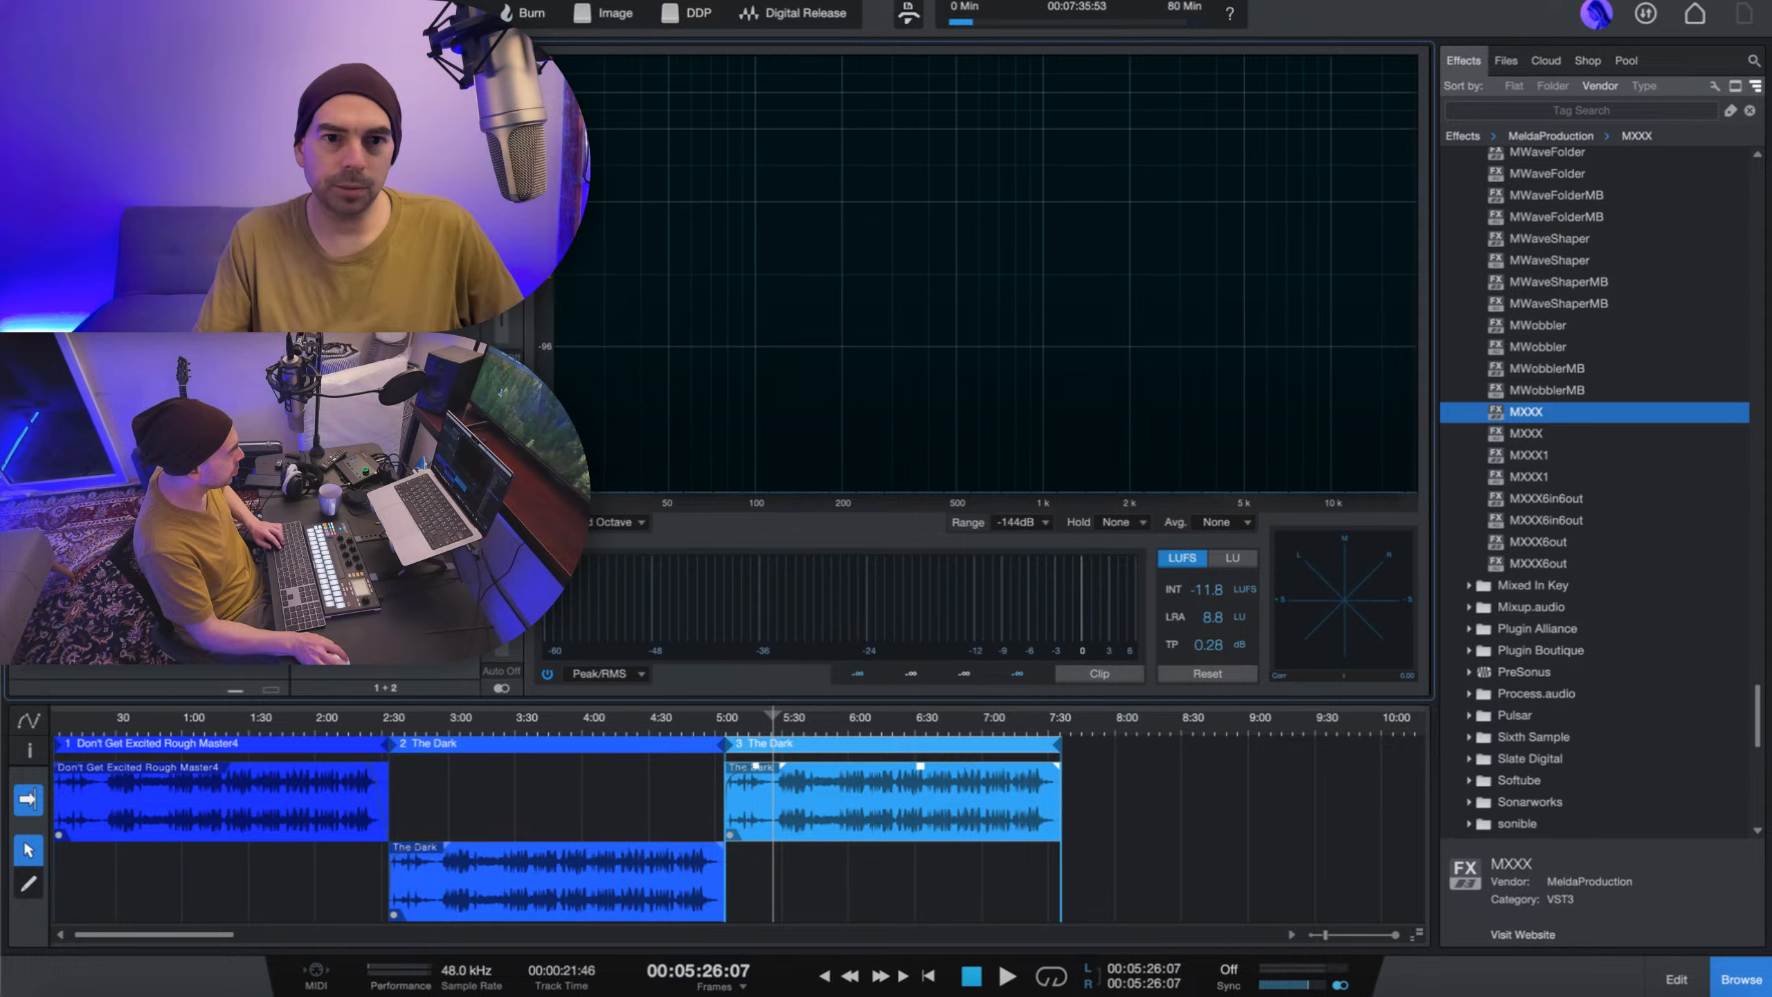
pyautogui.rightClick(482, 202)
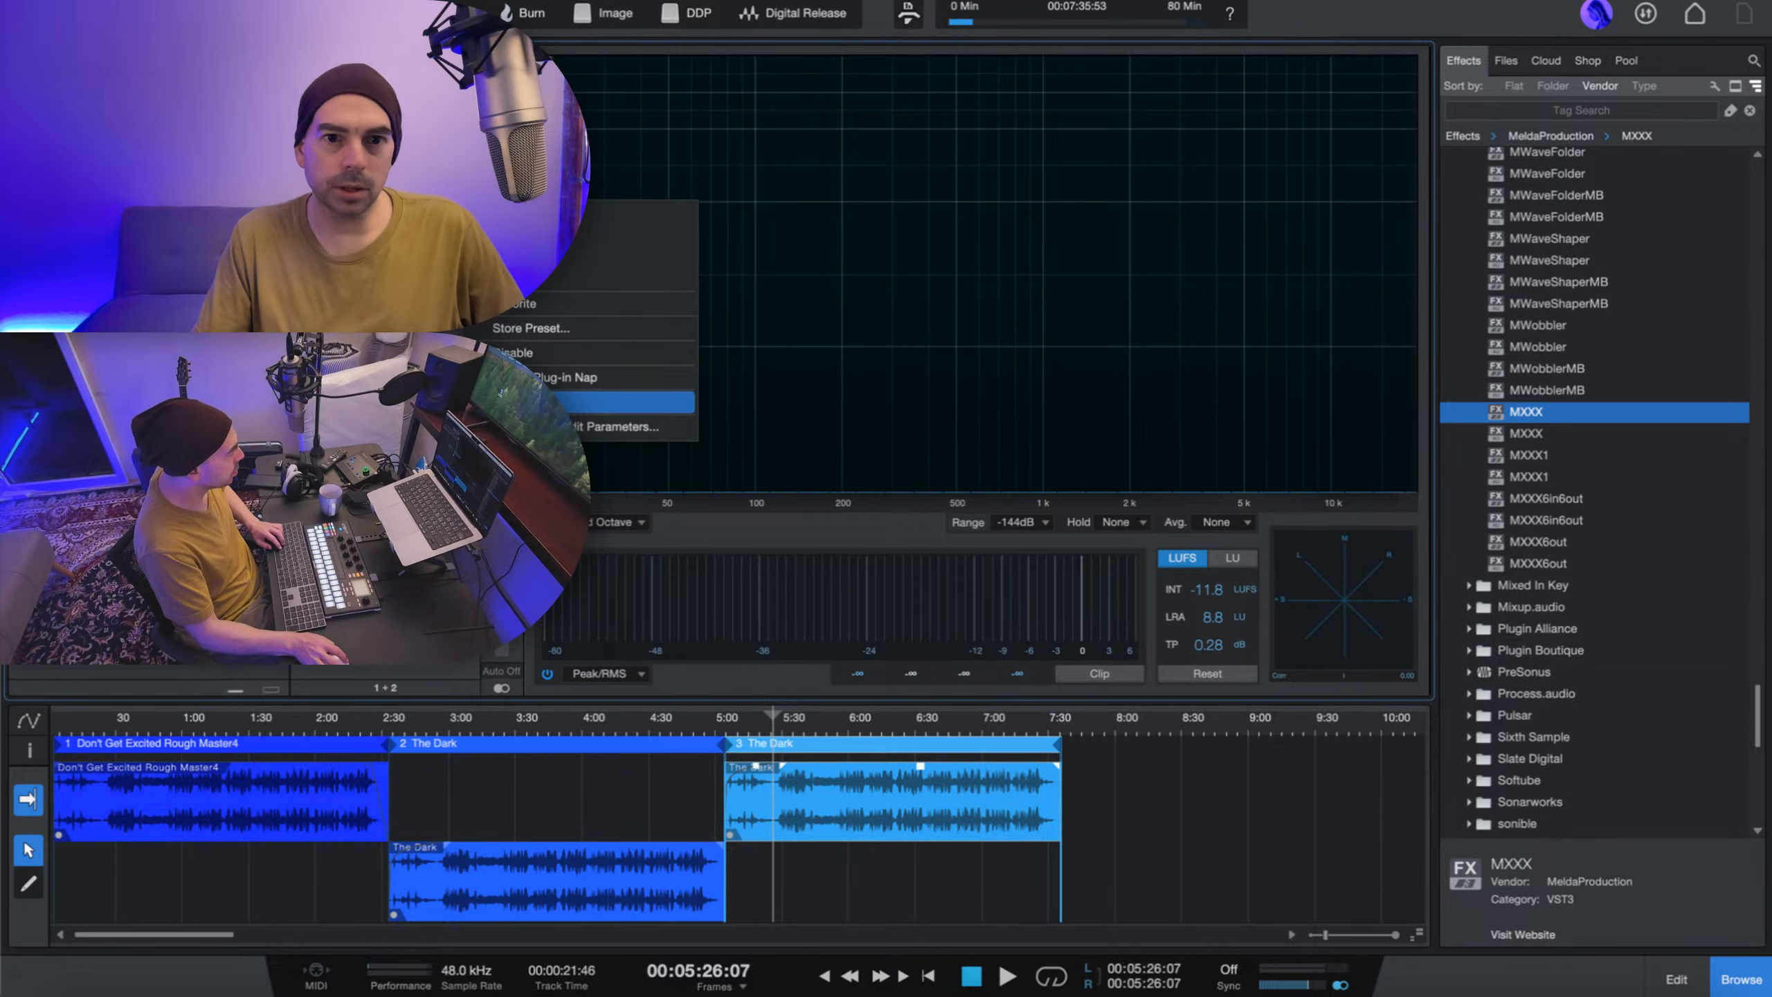
pyautogui.press('Escape')
pyautogui.rightClick(482, 178)
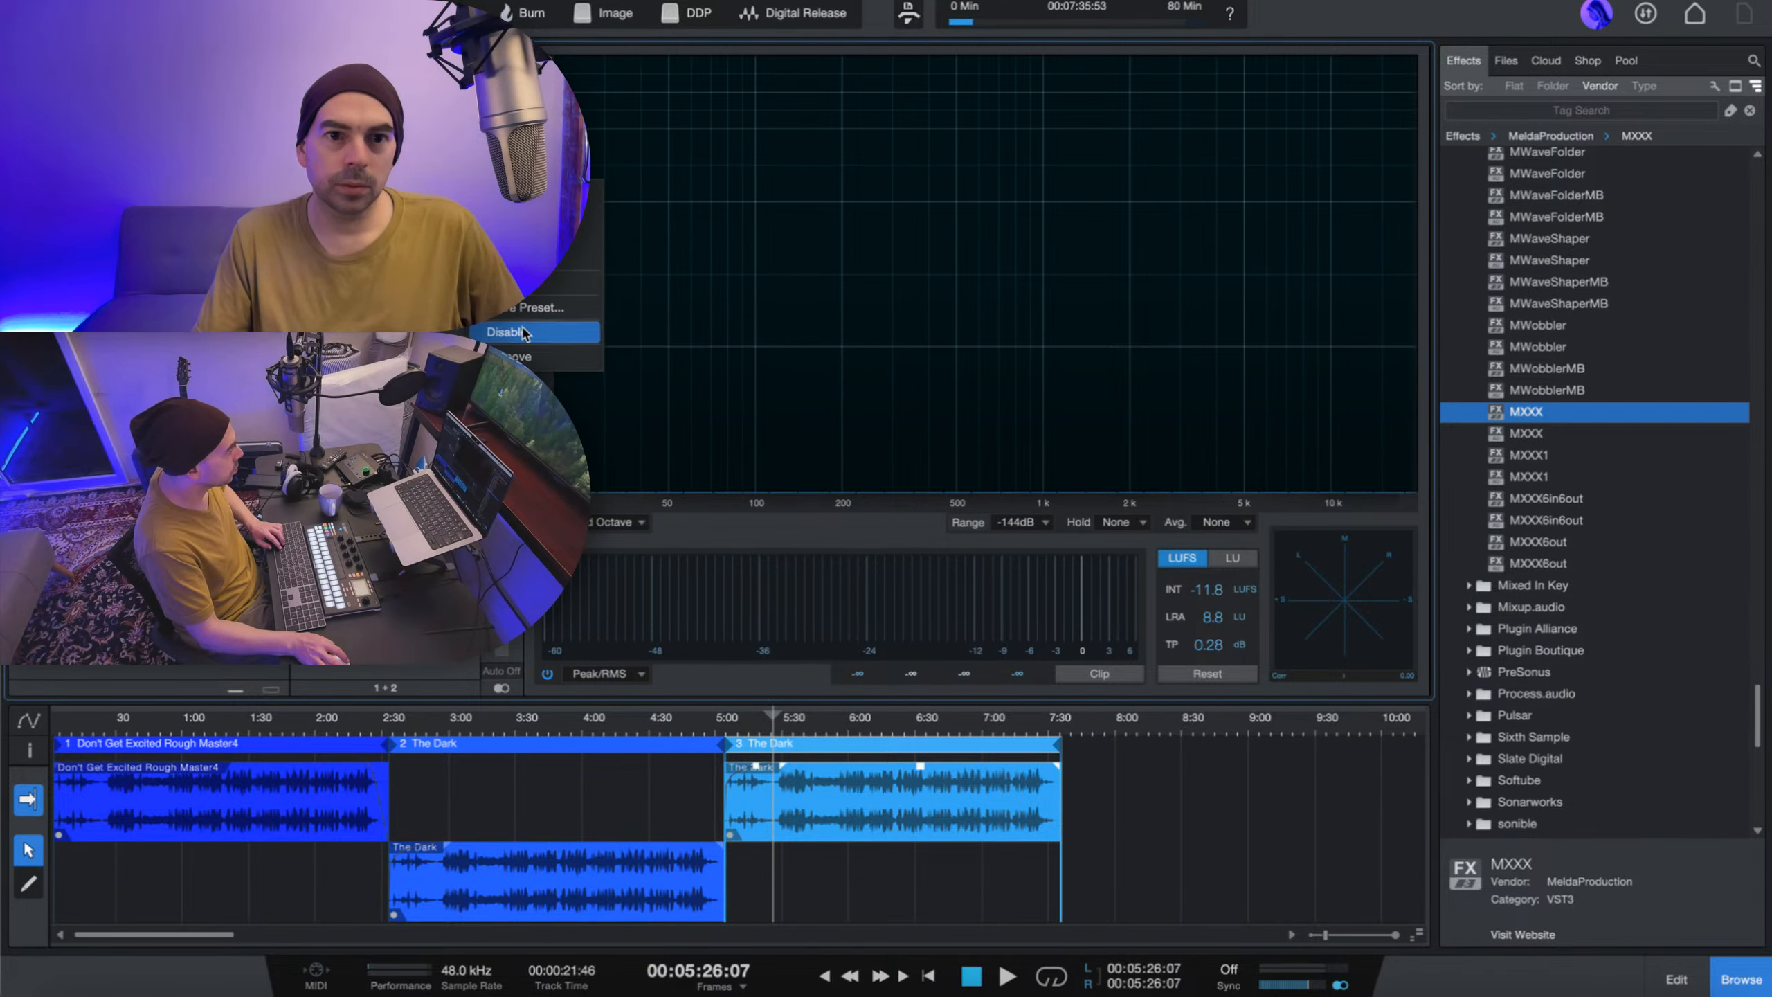
pyautogui.click(517, 357)
pyautogui.rightClick(486, 159)
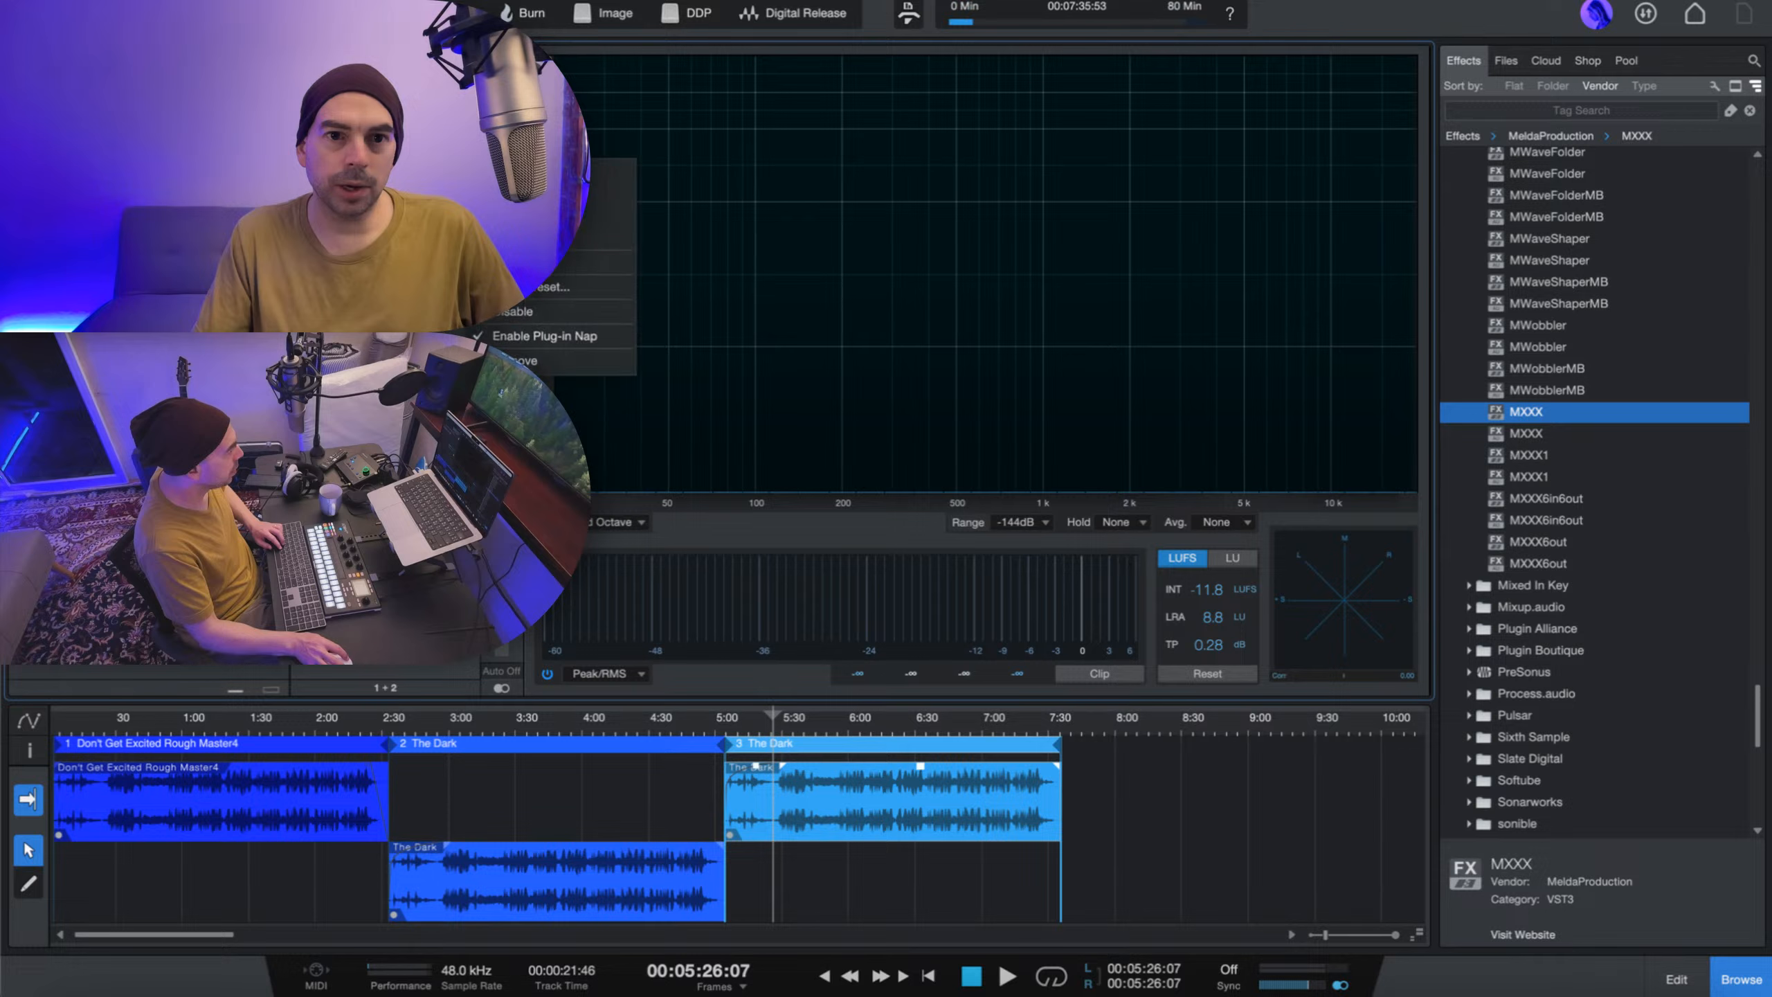
pyautogui.click(520, 361)
# - Add the first MASTER plug-in, from the vendor listed just before Exponential Audio, to the third track's empty insert chain
pyautogui.click(474, 129)
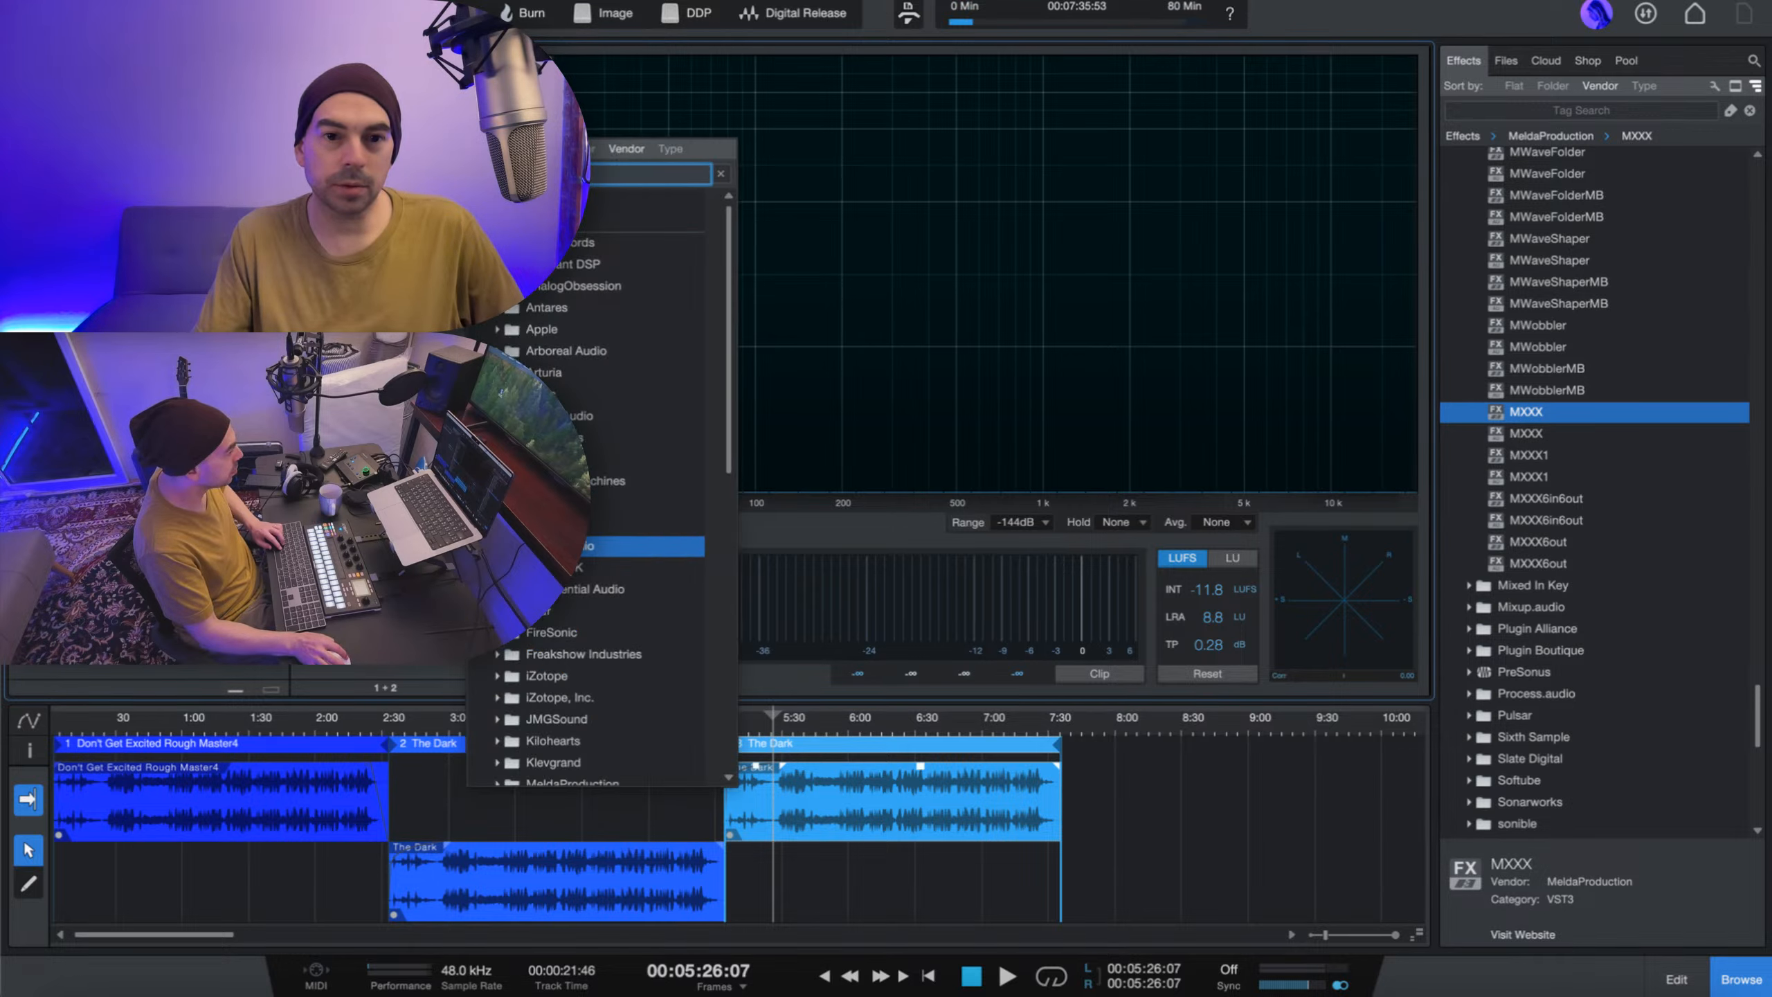
pyautogui.click(544, 567)
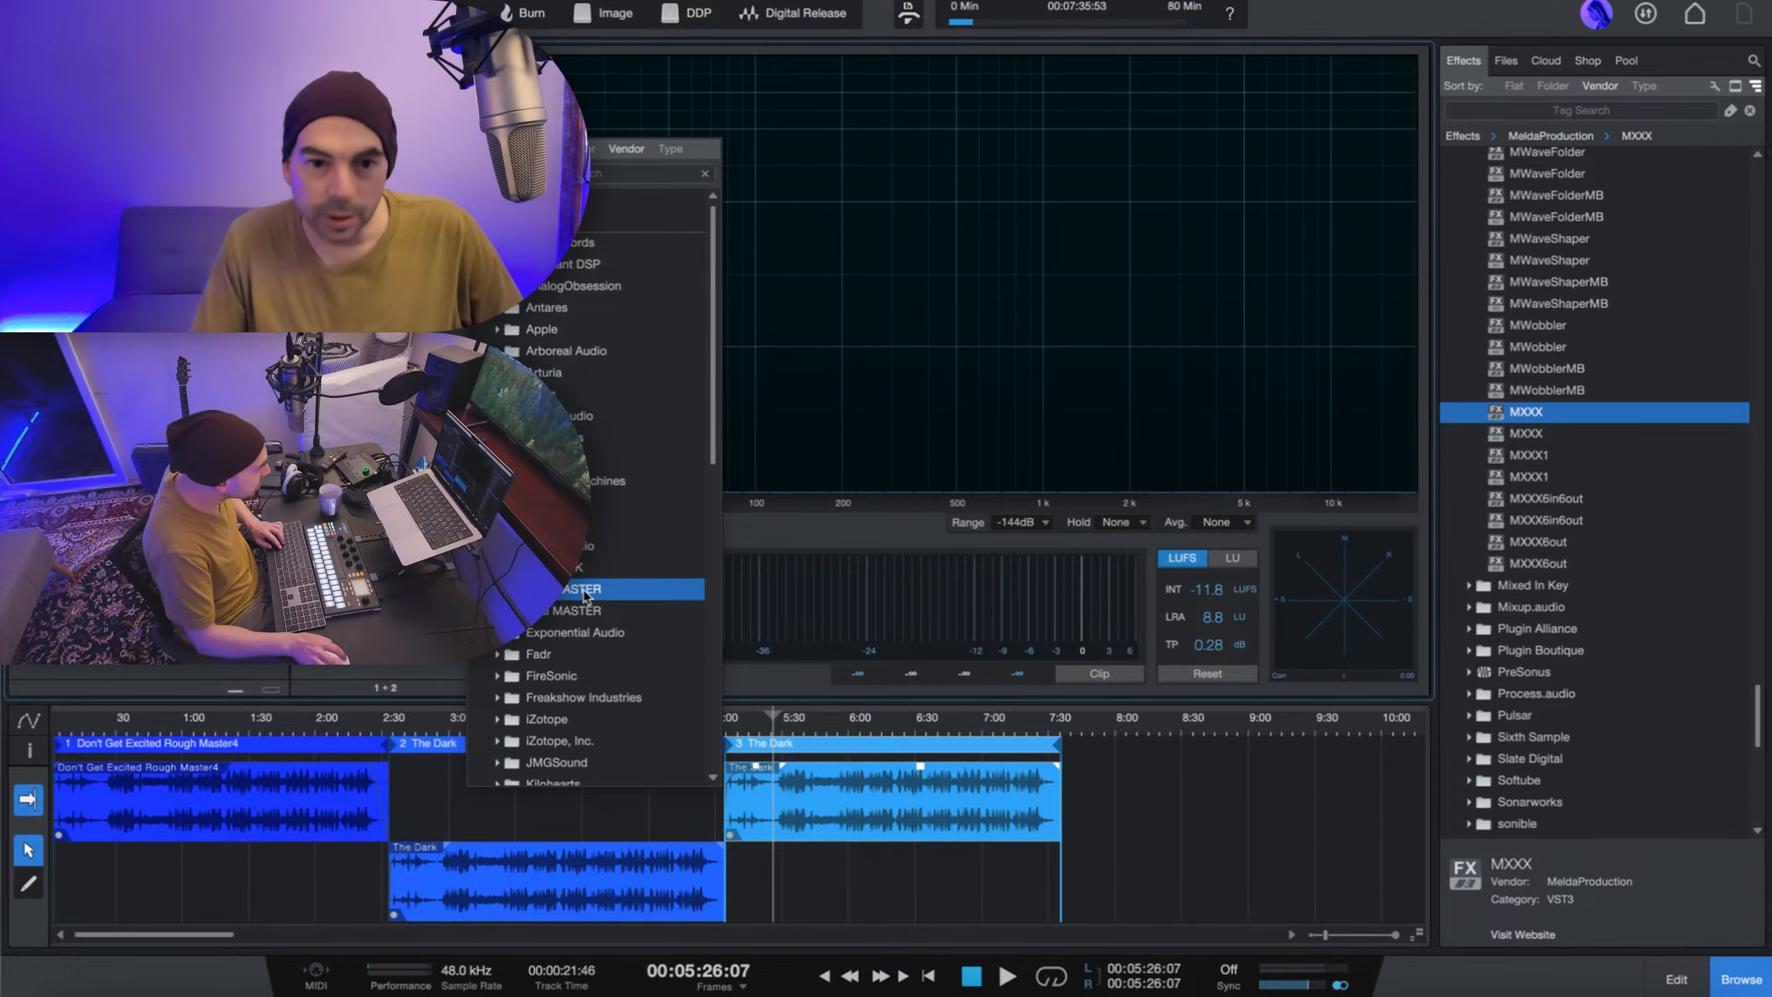
pyautogui.click(617, 587)
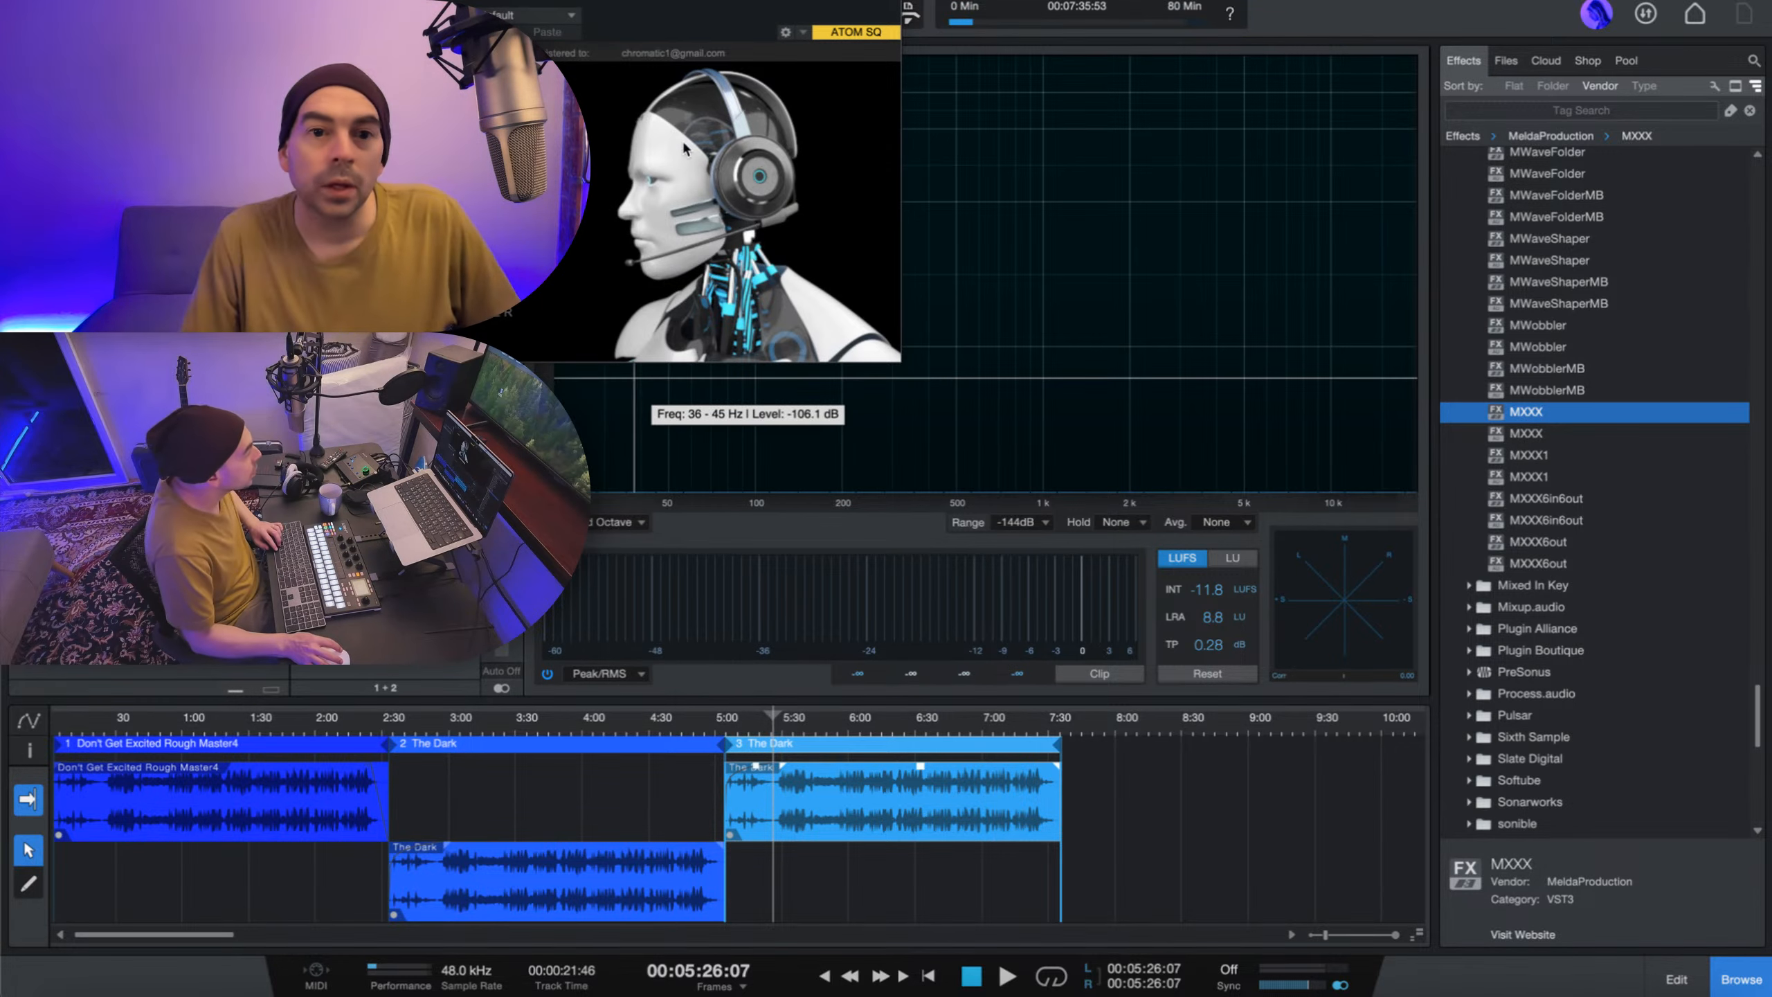
# - Play the third track, The Dark, from its start through to the end so AI MASTER can analyse it
pyautogui.click(728, 721)
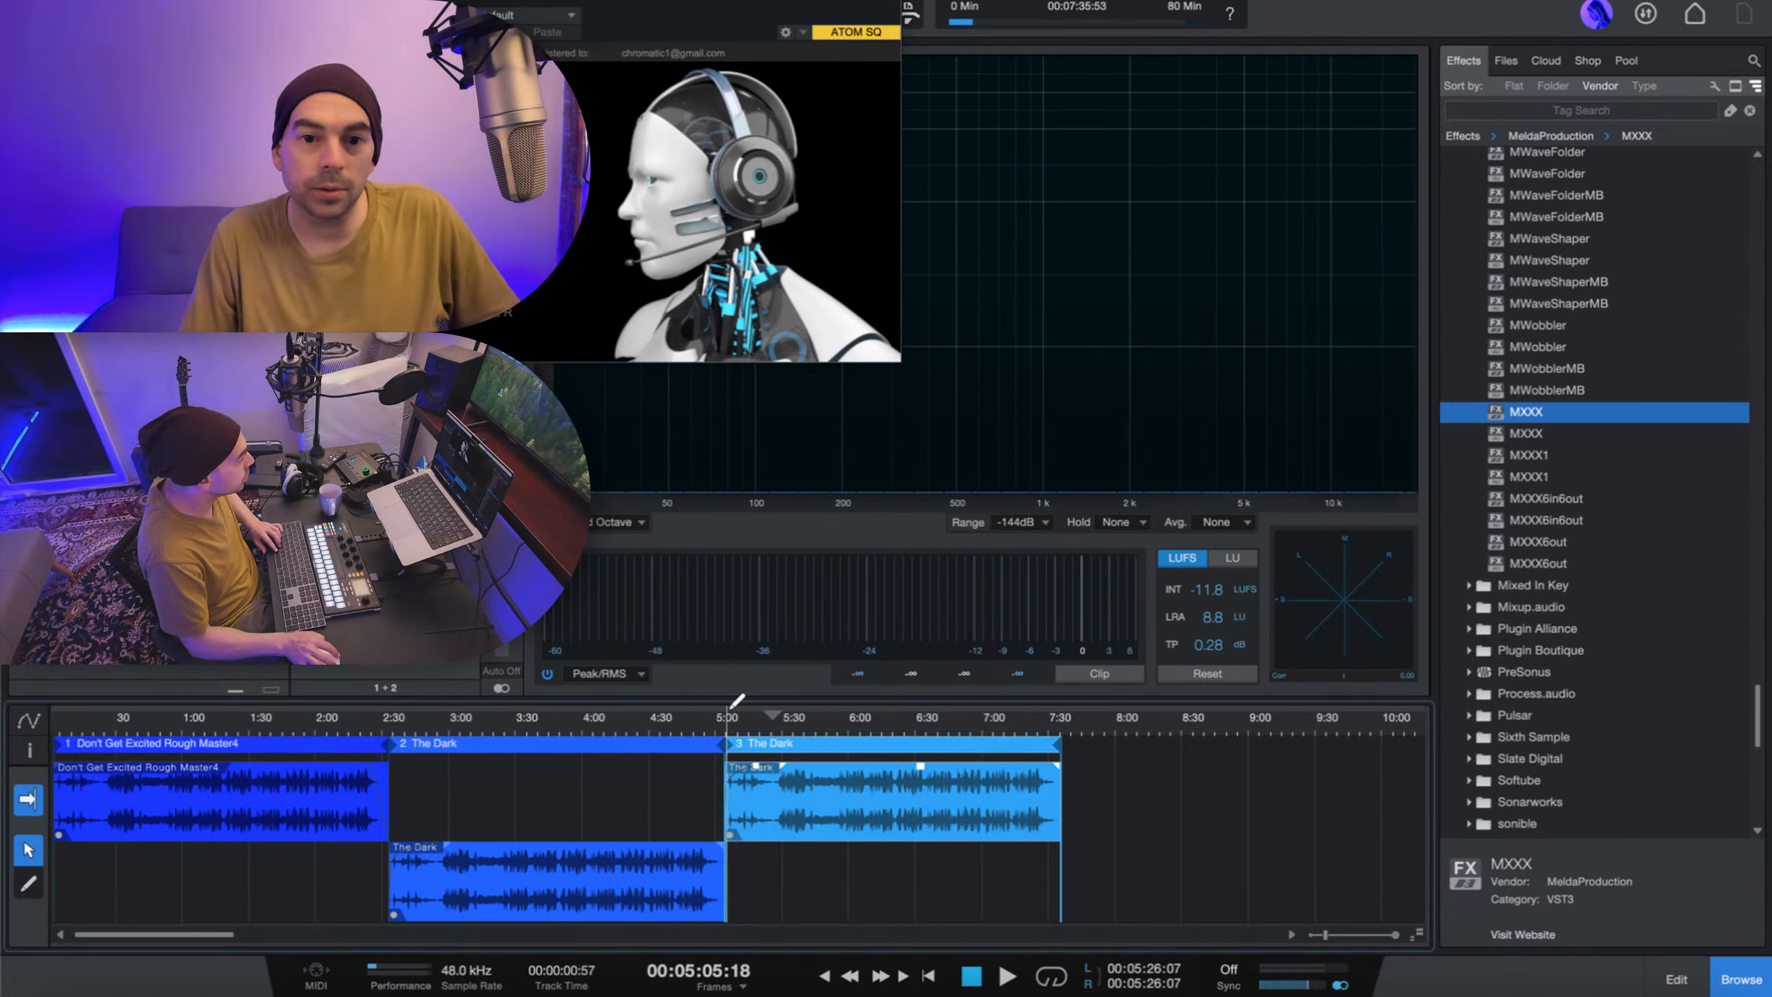
pyautogui.press('space')
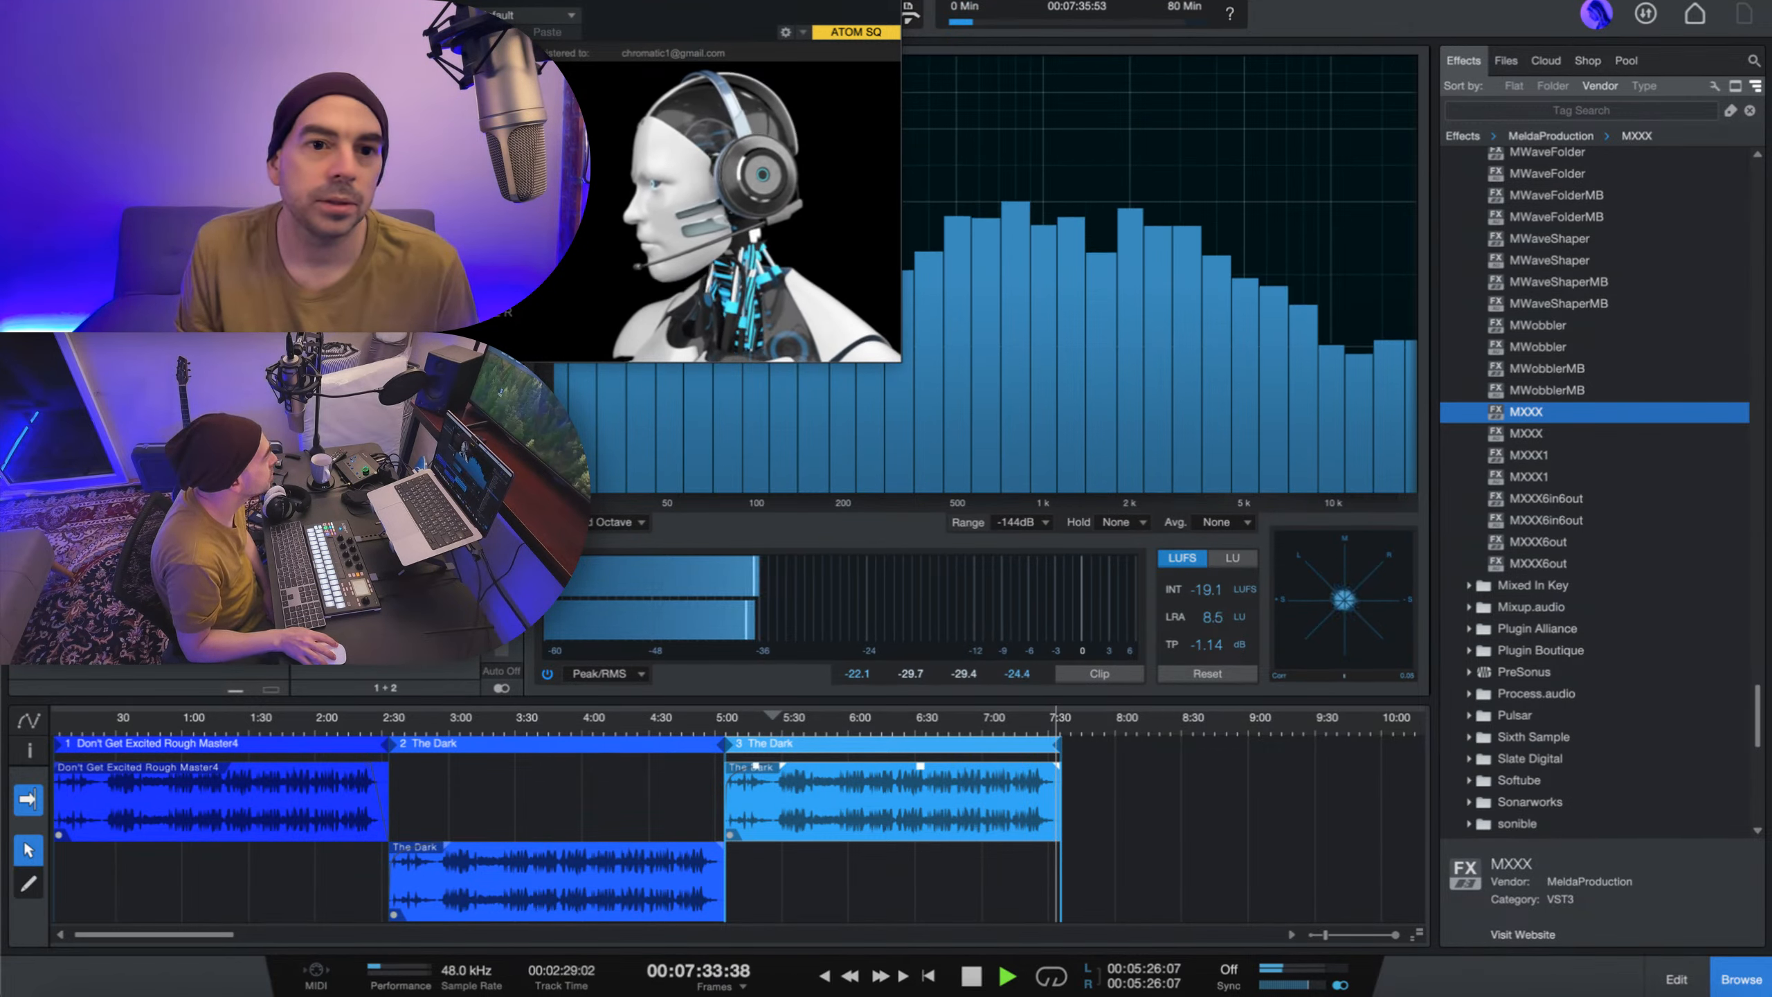
# - Replay the third track from its start and check its loudness readings in both LU and LUFS
pyautogui.click(727, 725)
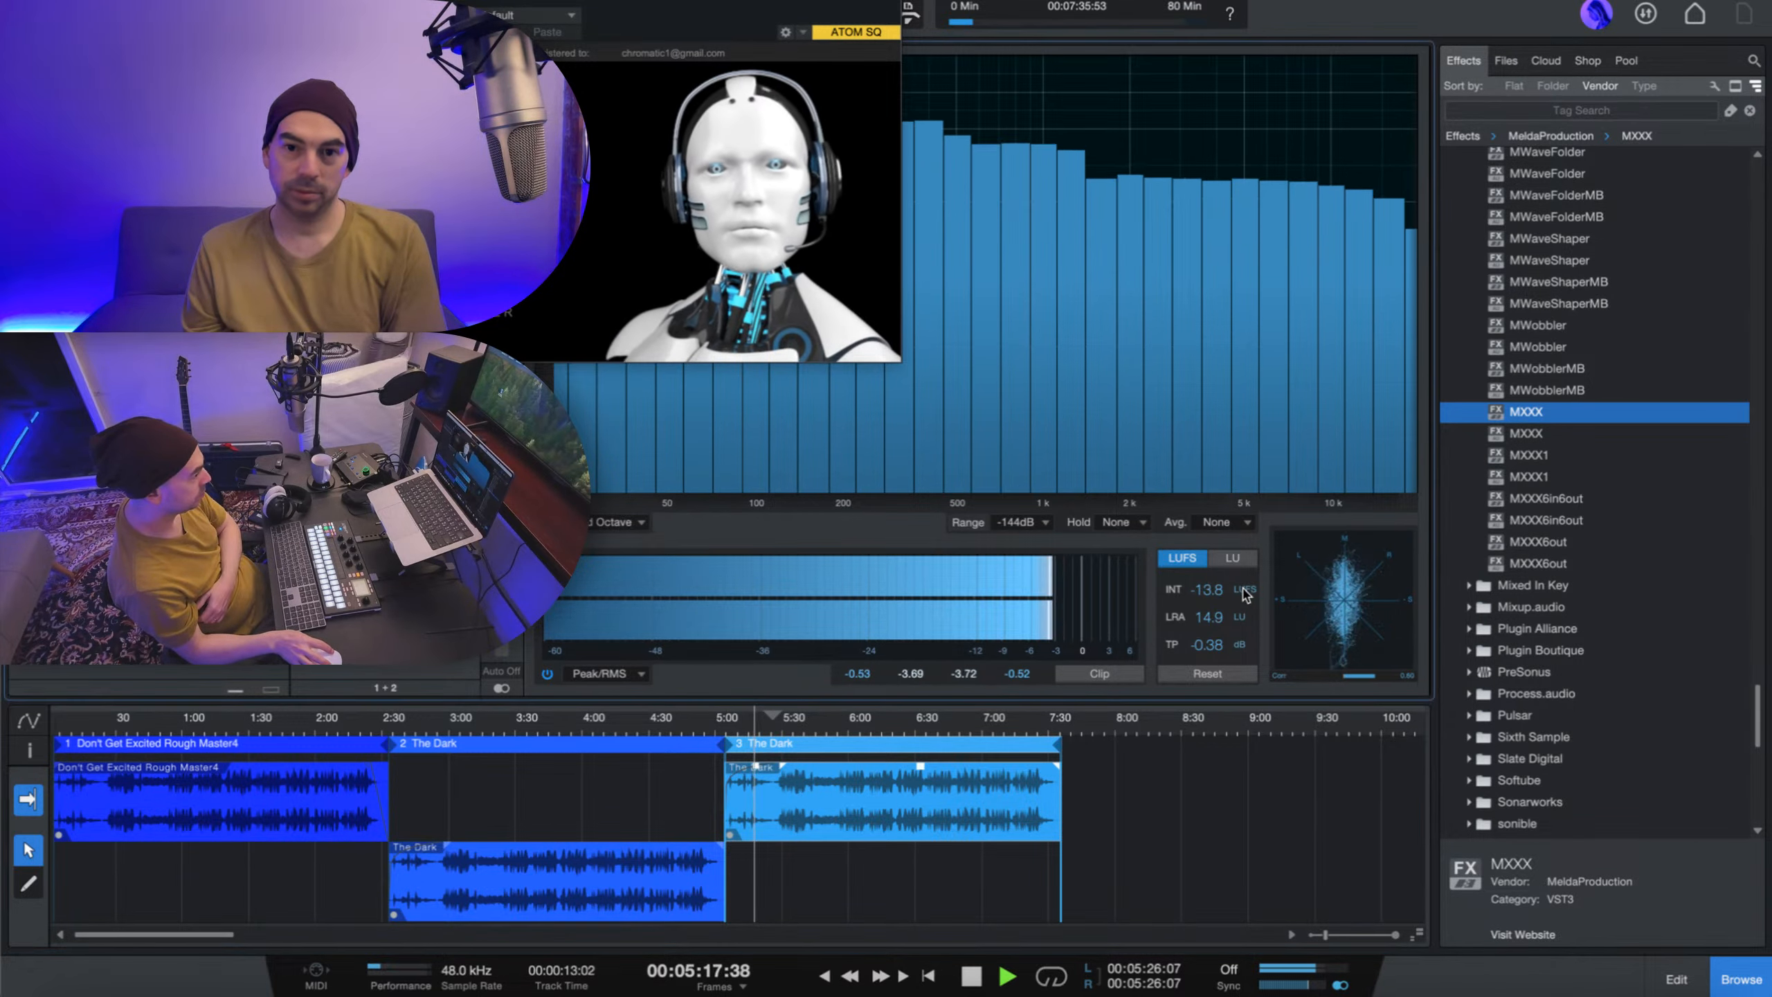
pyautogui.click(1178, 563)
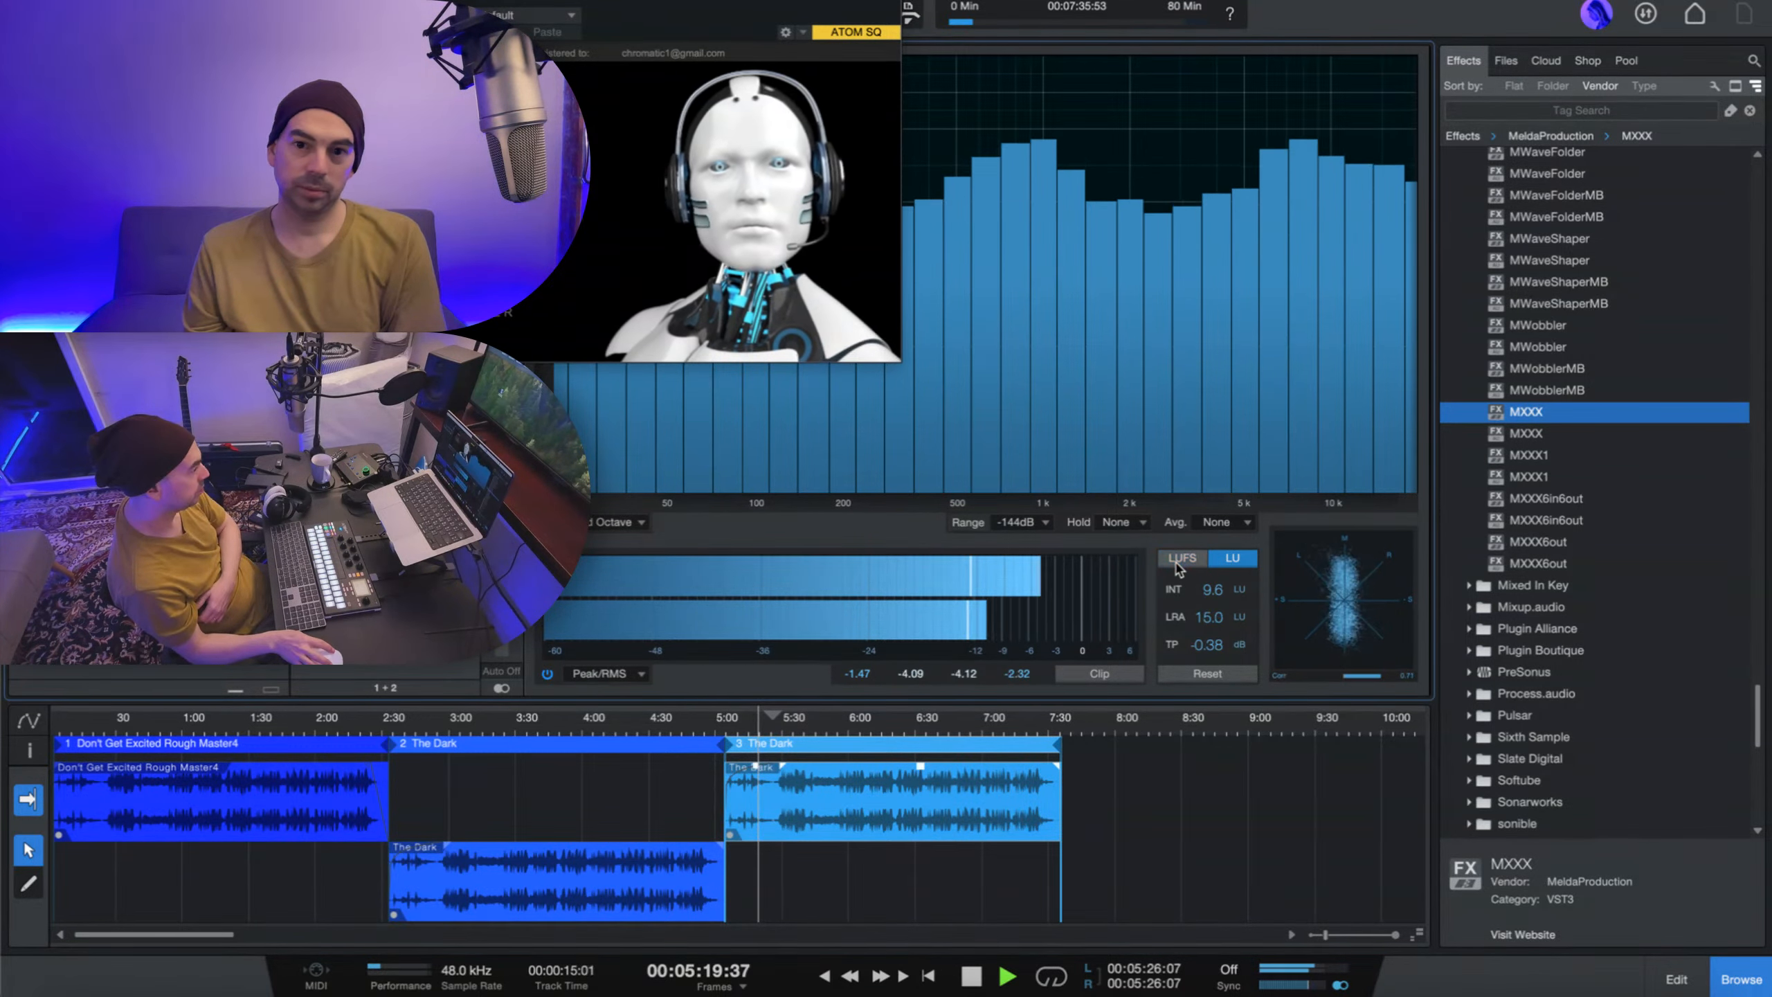
pyautogui.click(1177, 563)
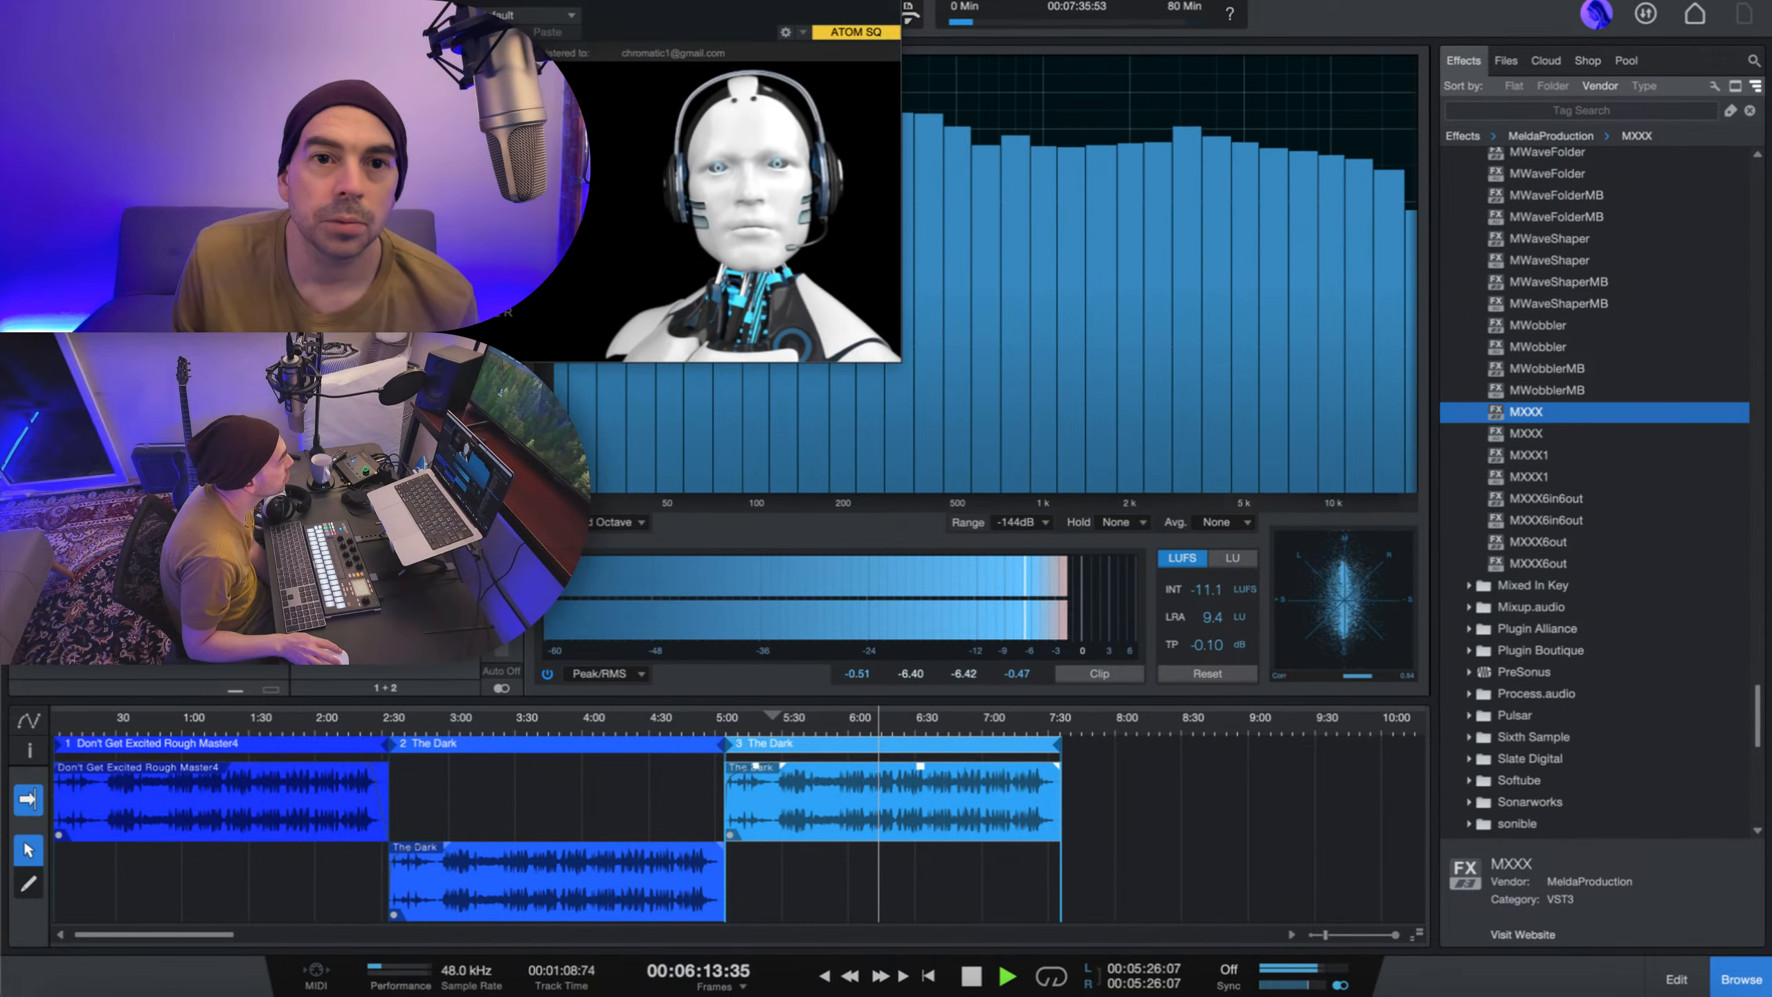
# - Close the third track's AI MASTER window, and stop playback with the playhead at about 6:42
pyautogui.moveTo(541, 0); pyautogui.dragTo(865, 81)
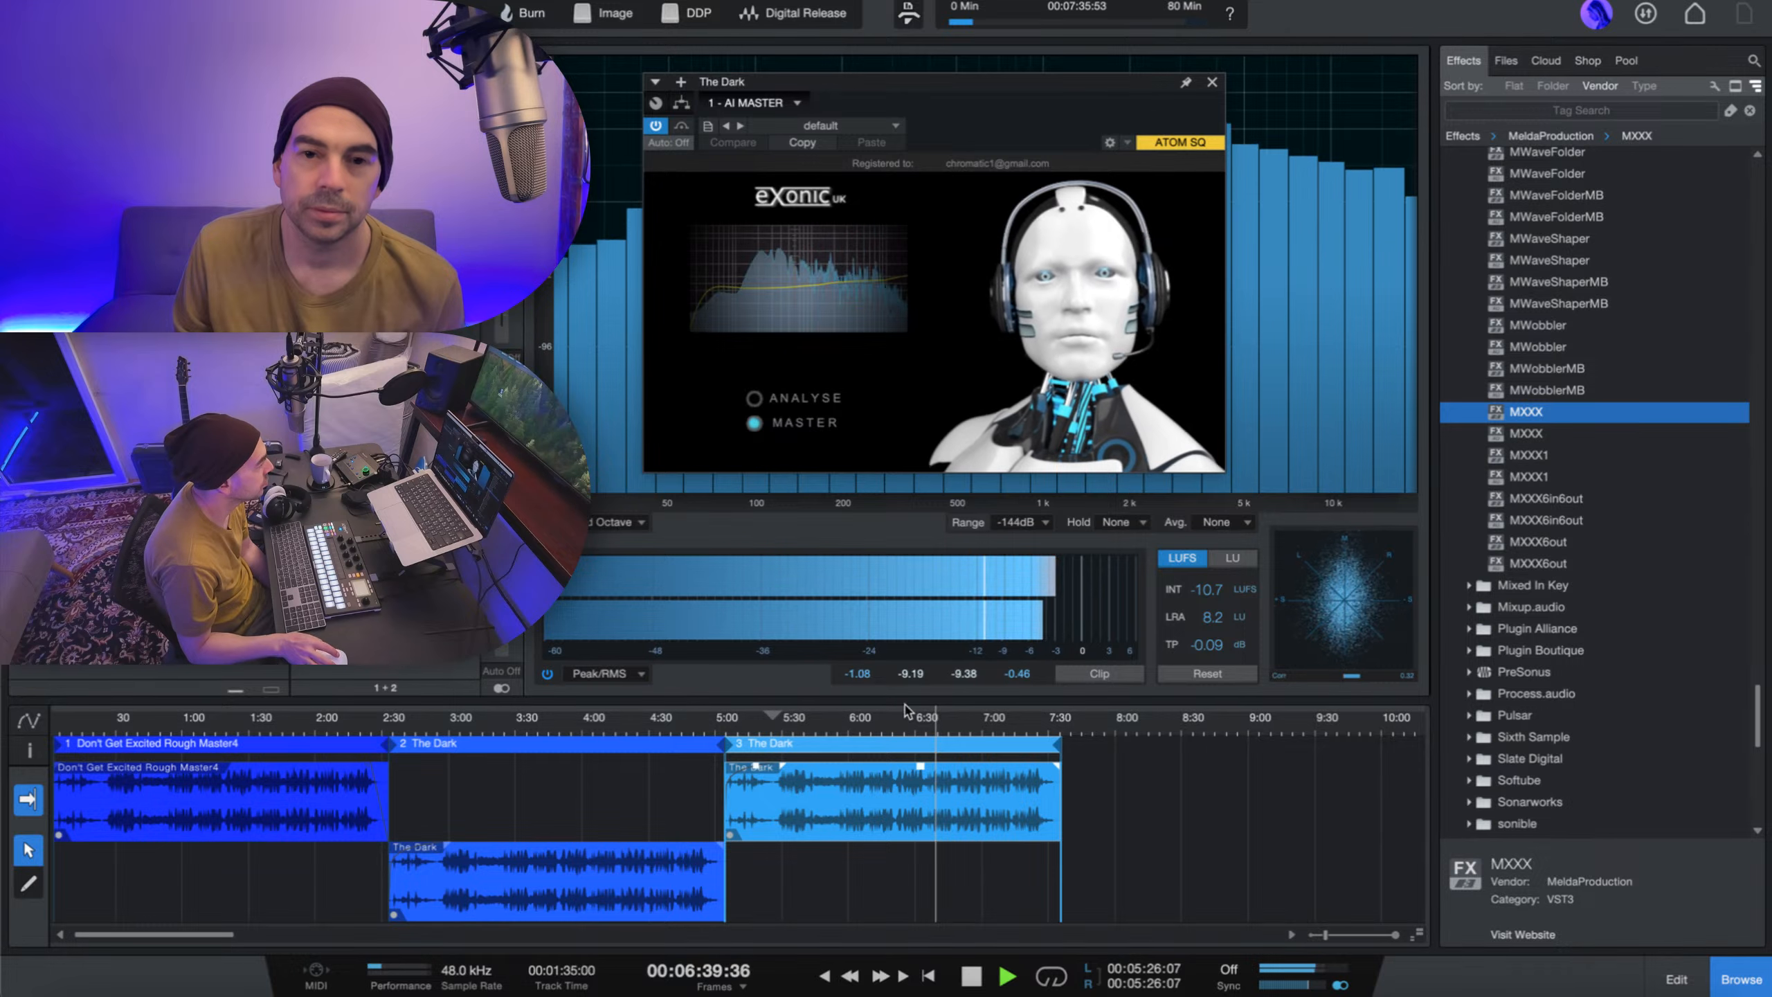
pyautogui.click(1212, 81)
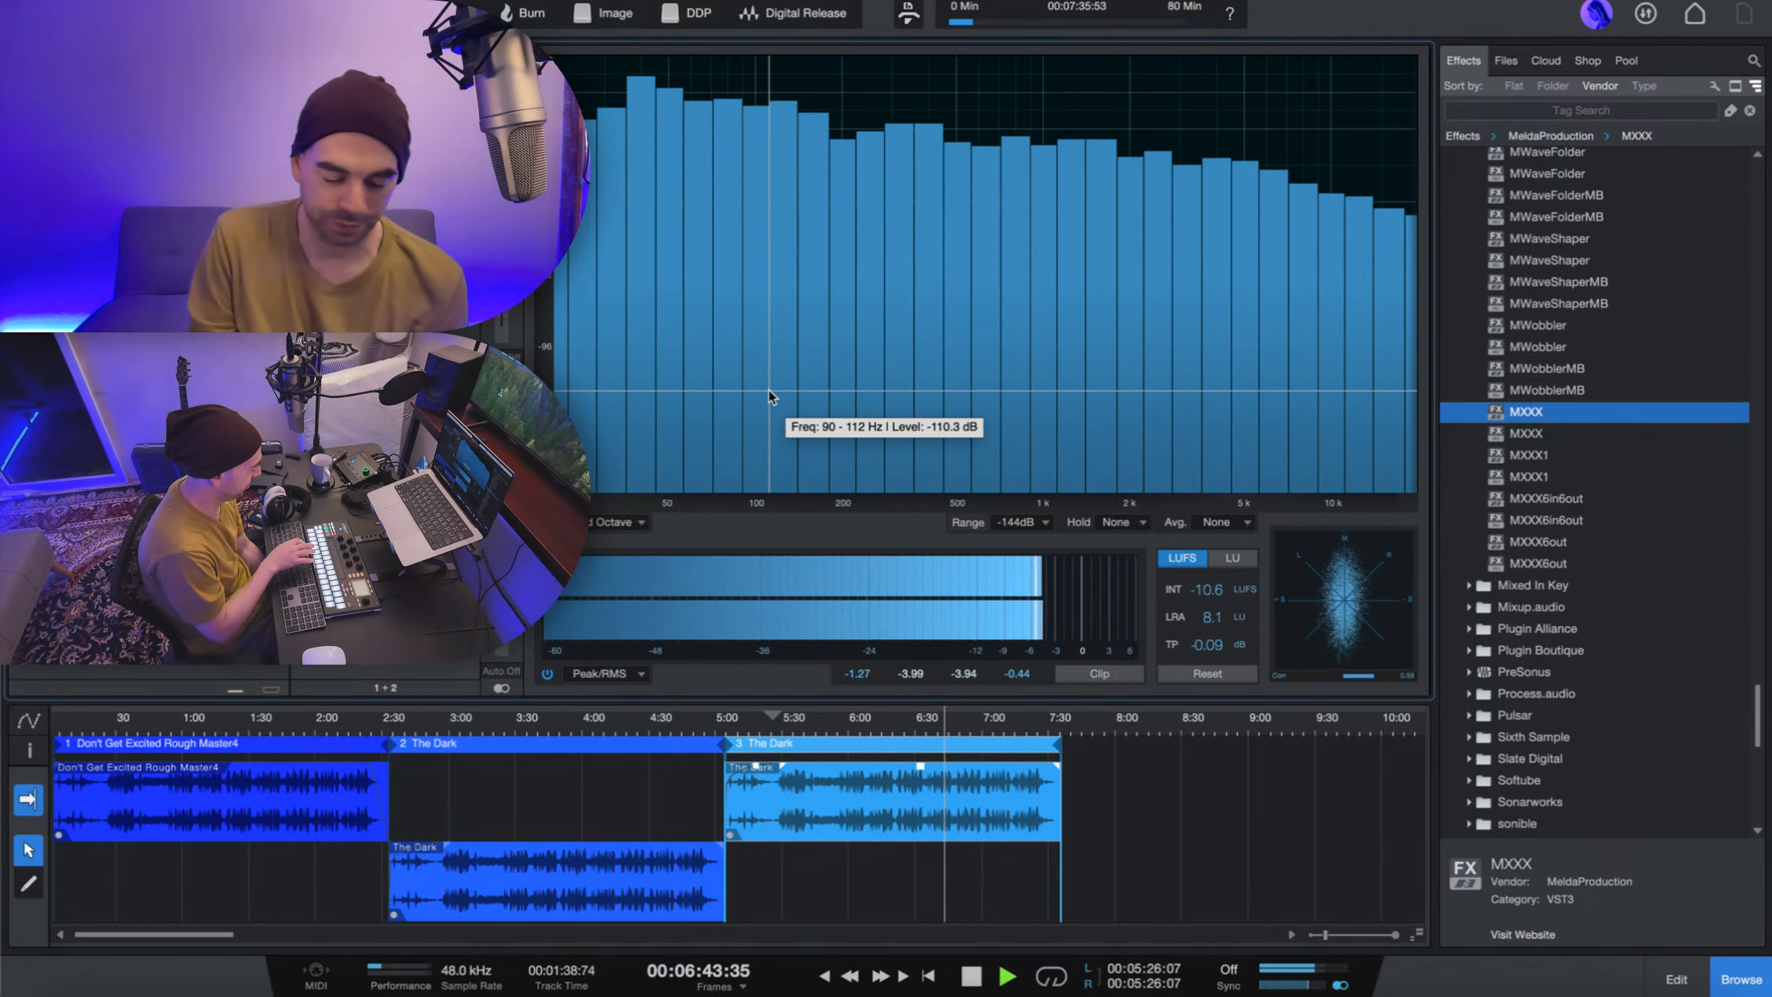
pyautogui.press('space')
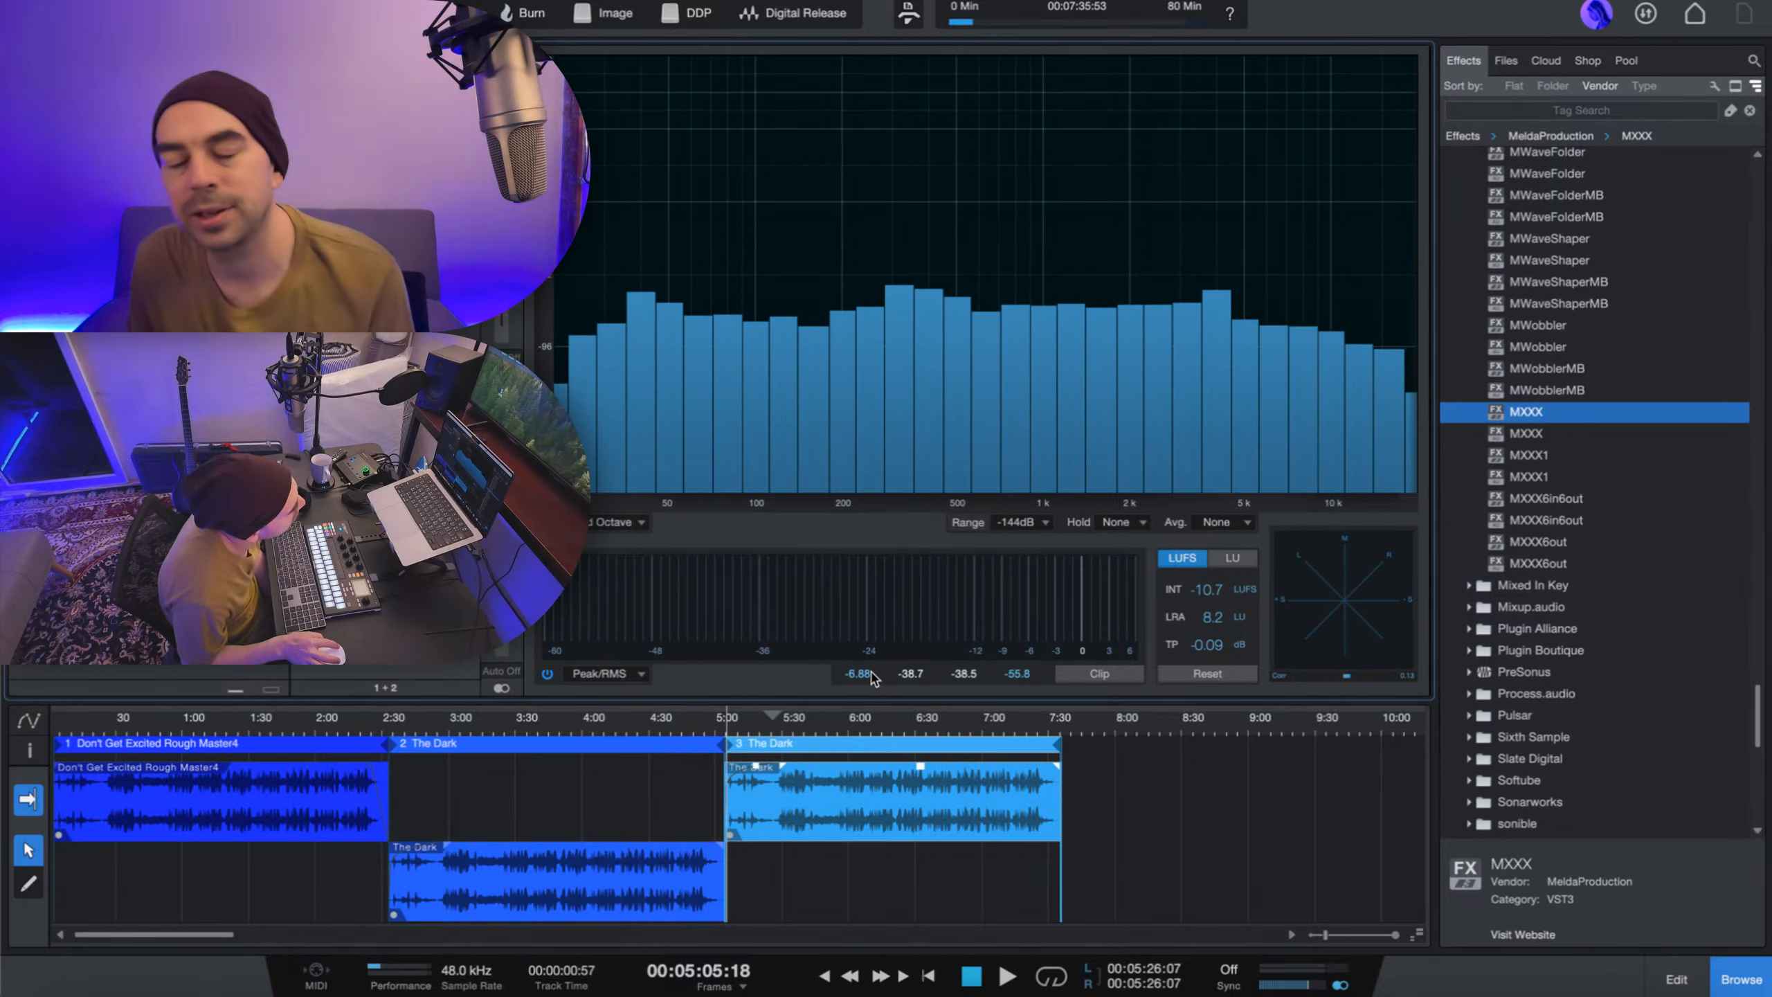
pyautogui.click(942, 729)
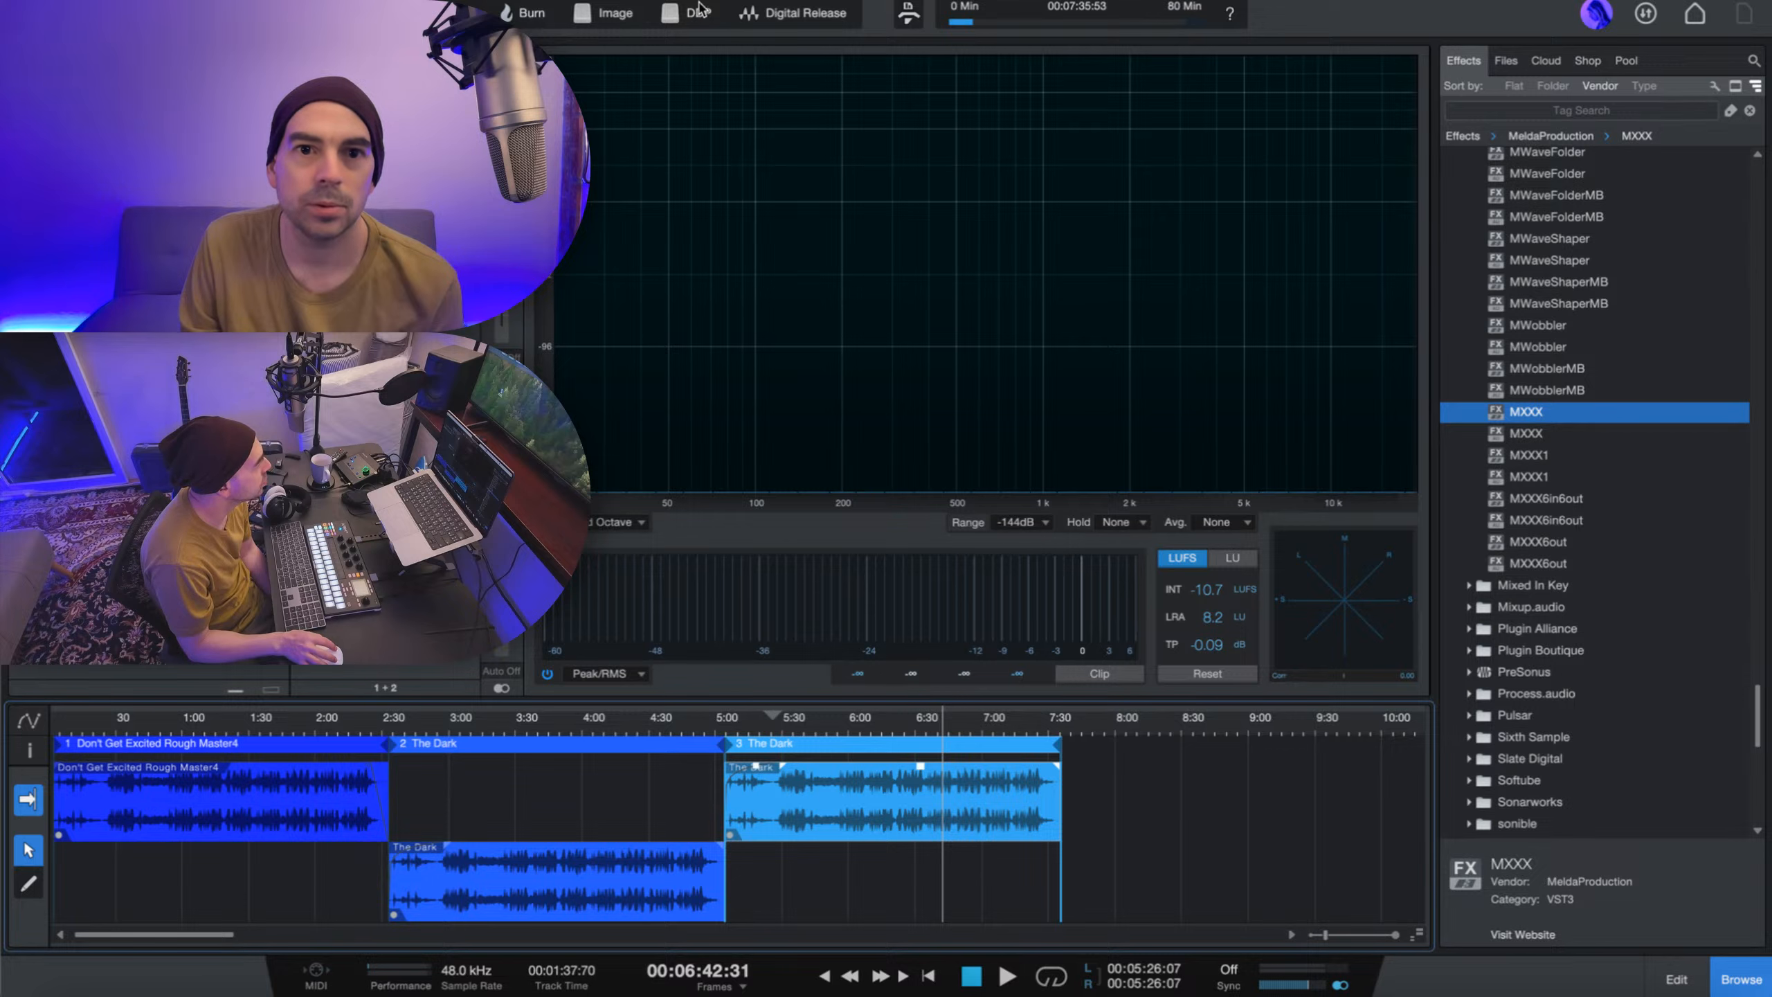
# - Export the tracks as a Digital Release at 24 Bit and 48.0 kHz, using the range of events
pyautogui.click(798, 13)
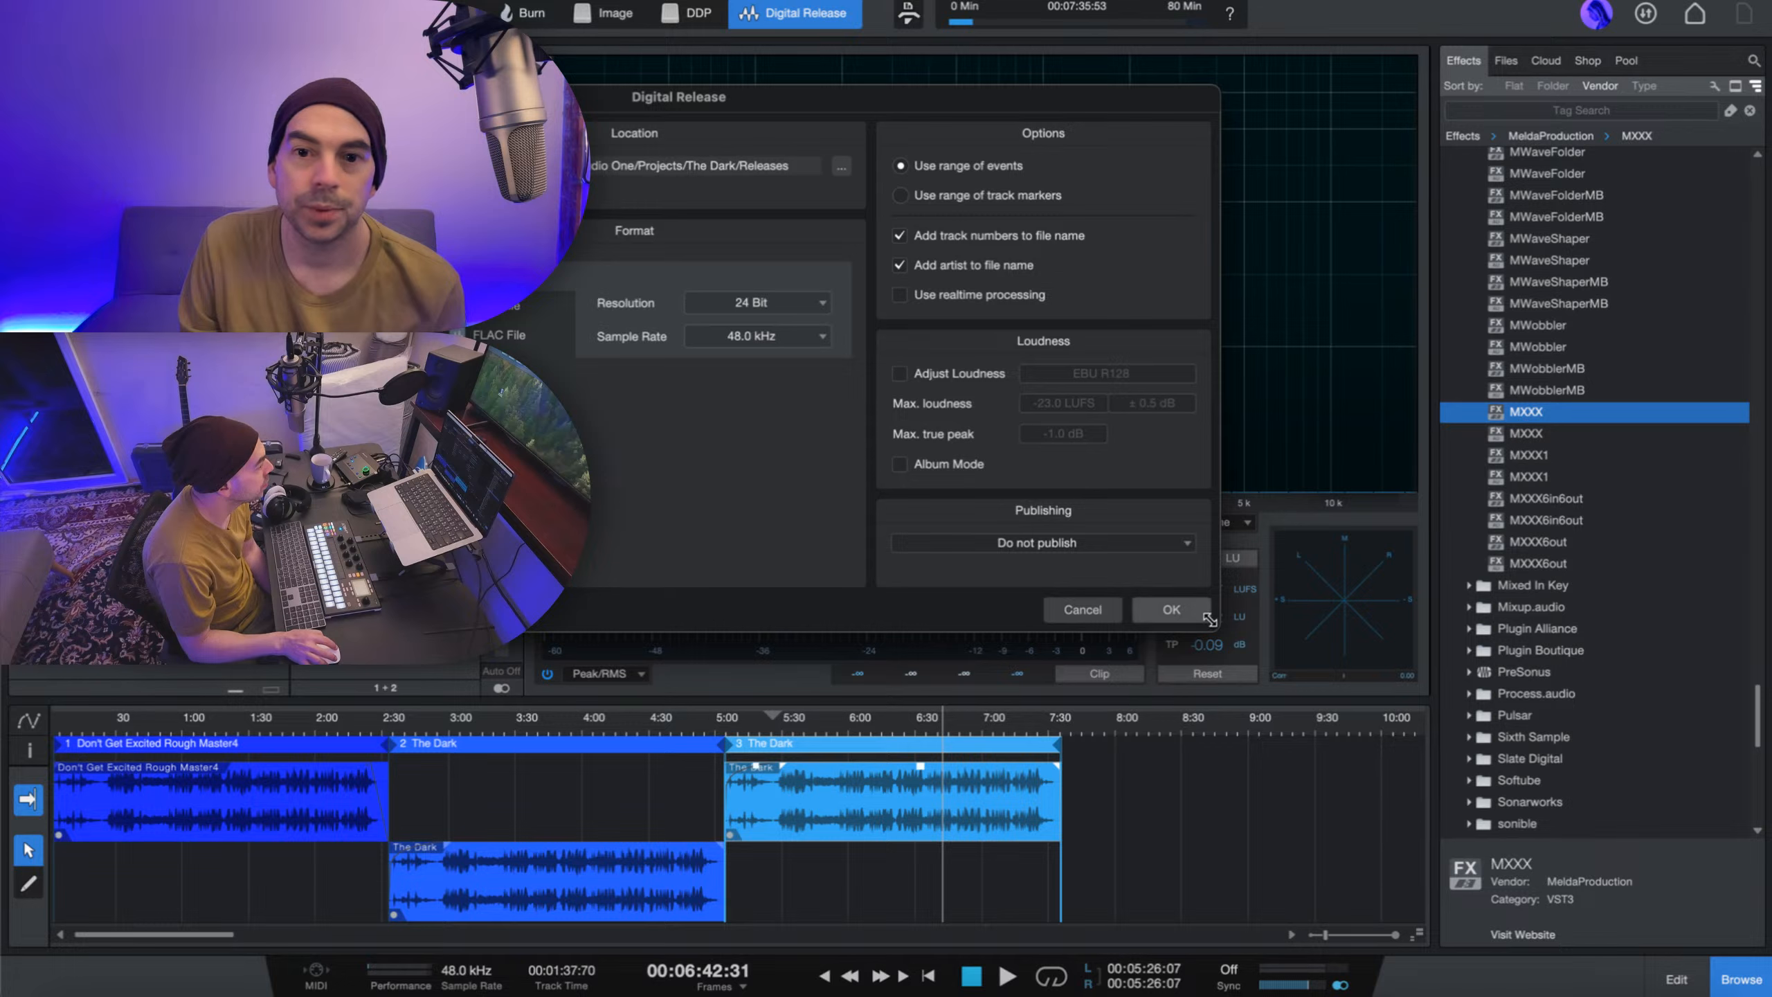
pyautogui.click(1183, 618)
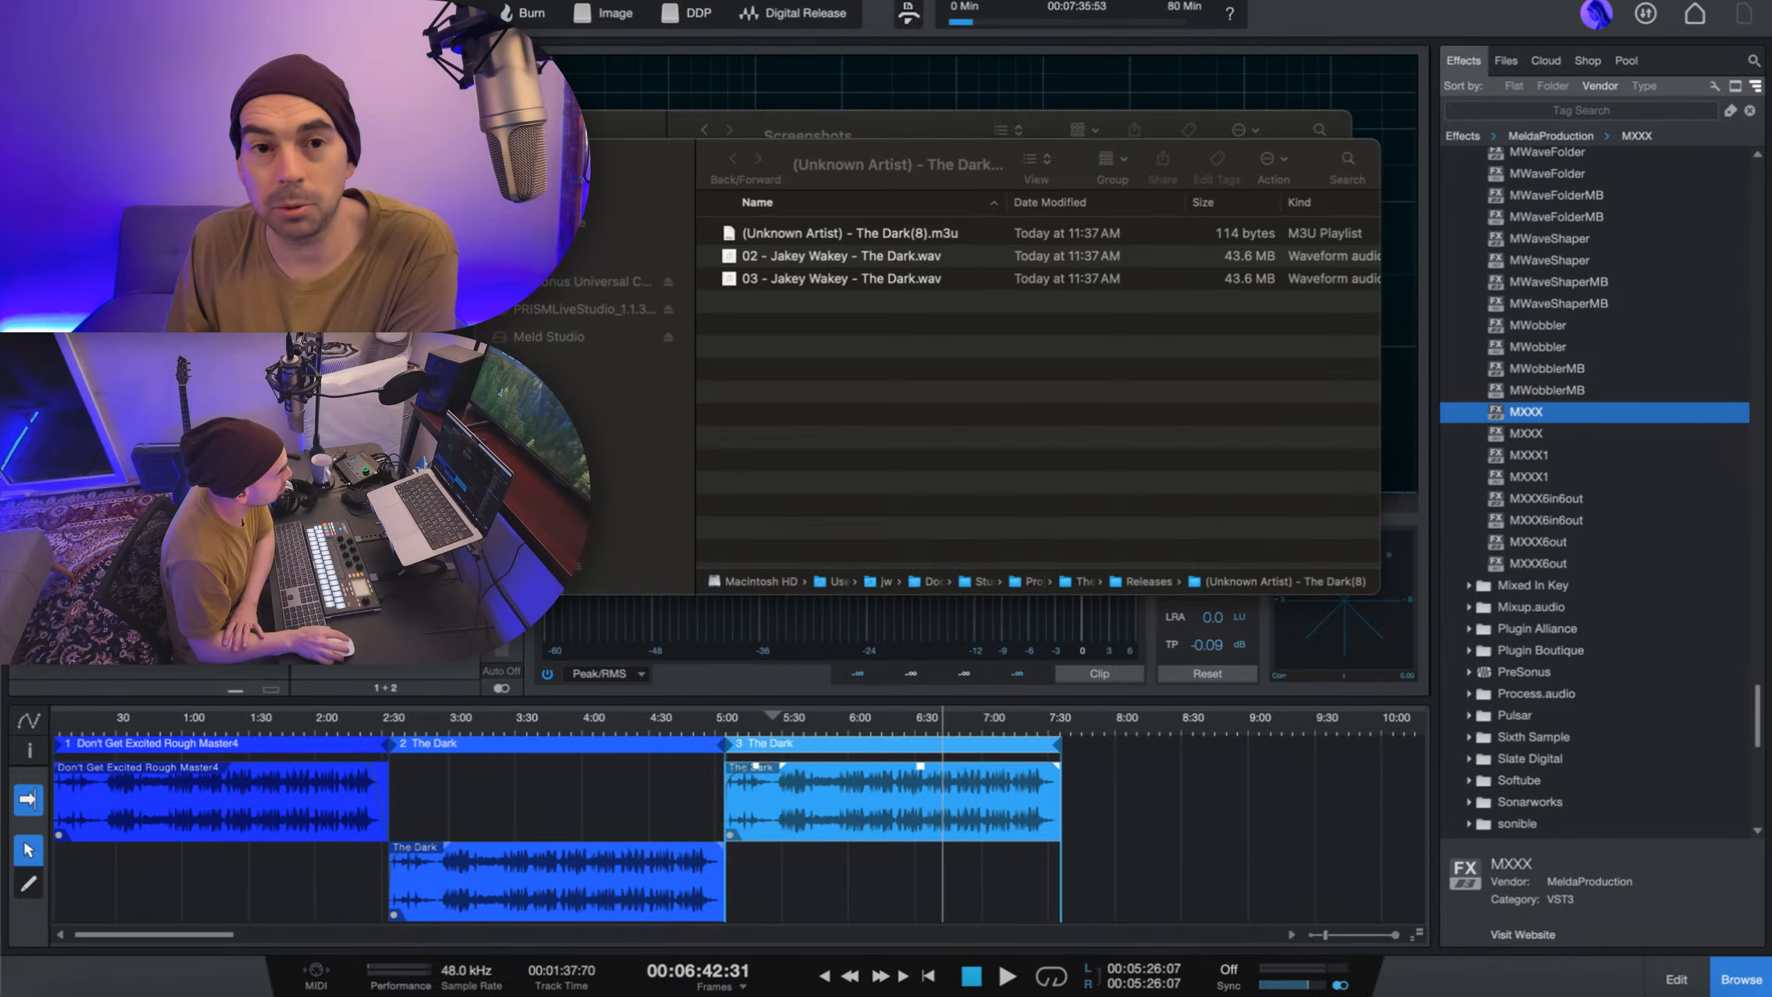
# - Reposition the exported release's folder window and select the WAV file of track 02, The Dark
pyautogui.click(632, 186)
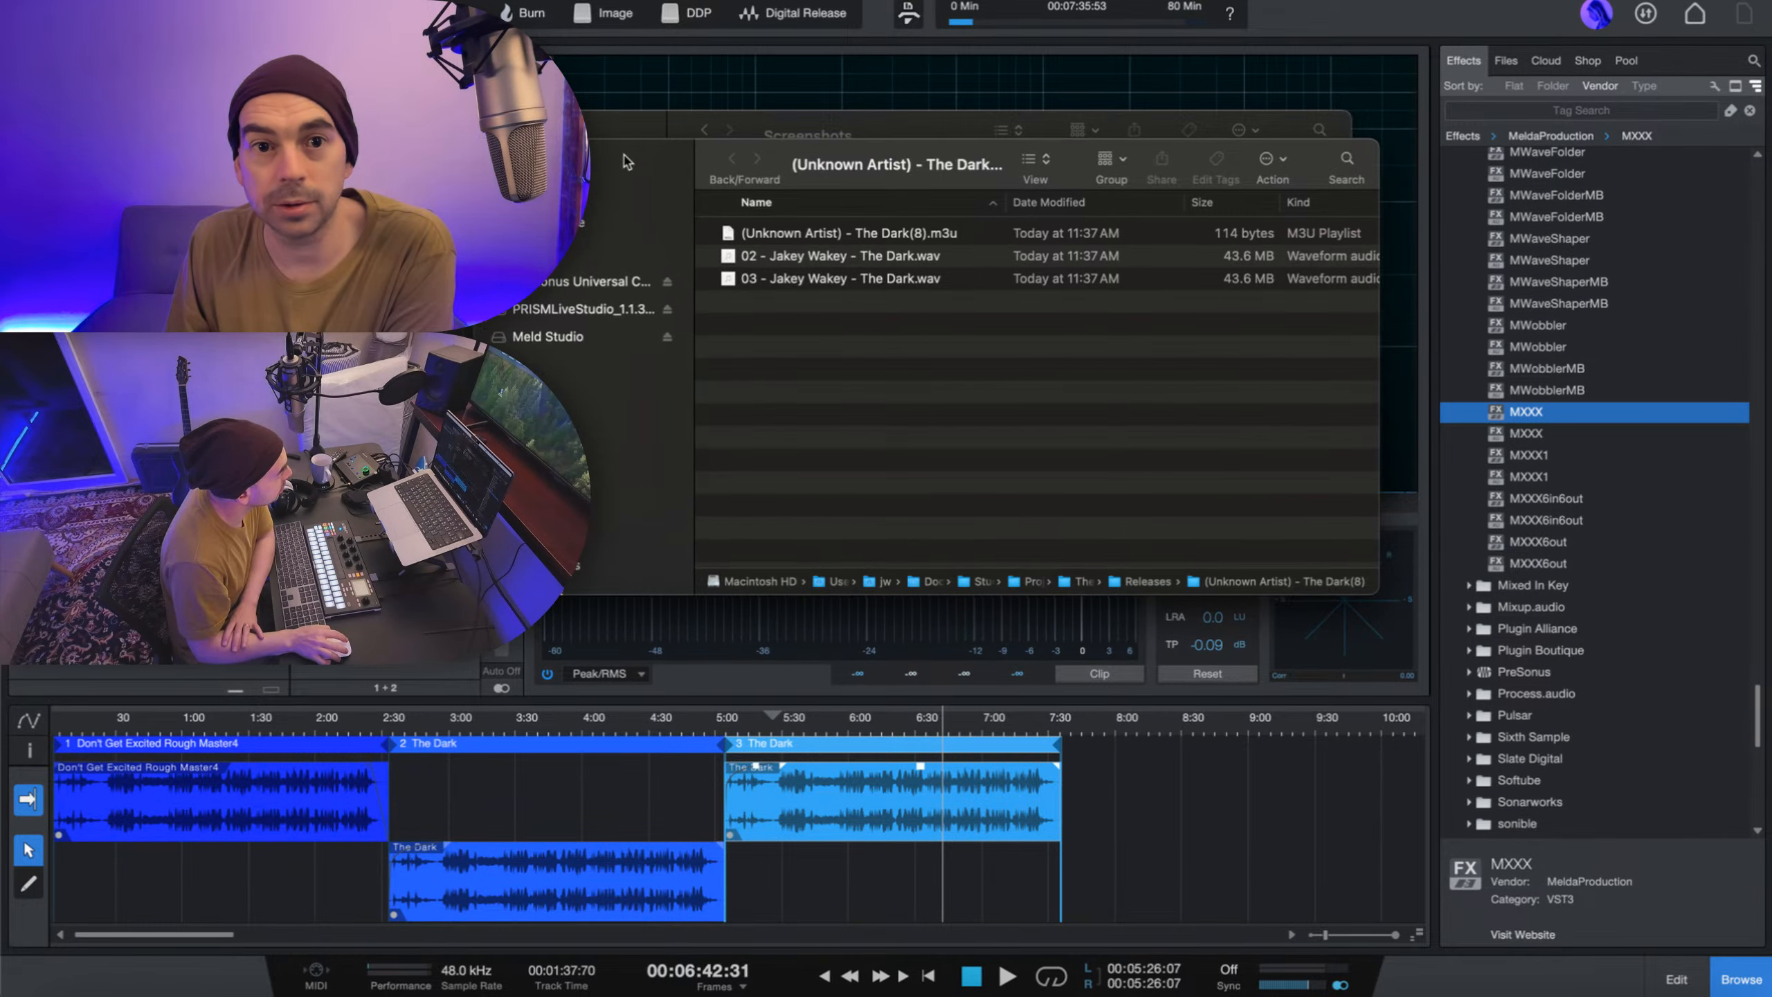
pyautogui.moveTo(625, 166); pyautogui.dragTo(636, 284)
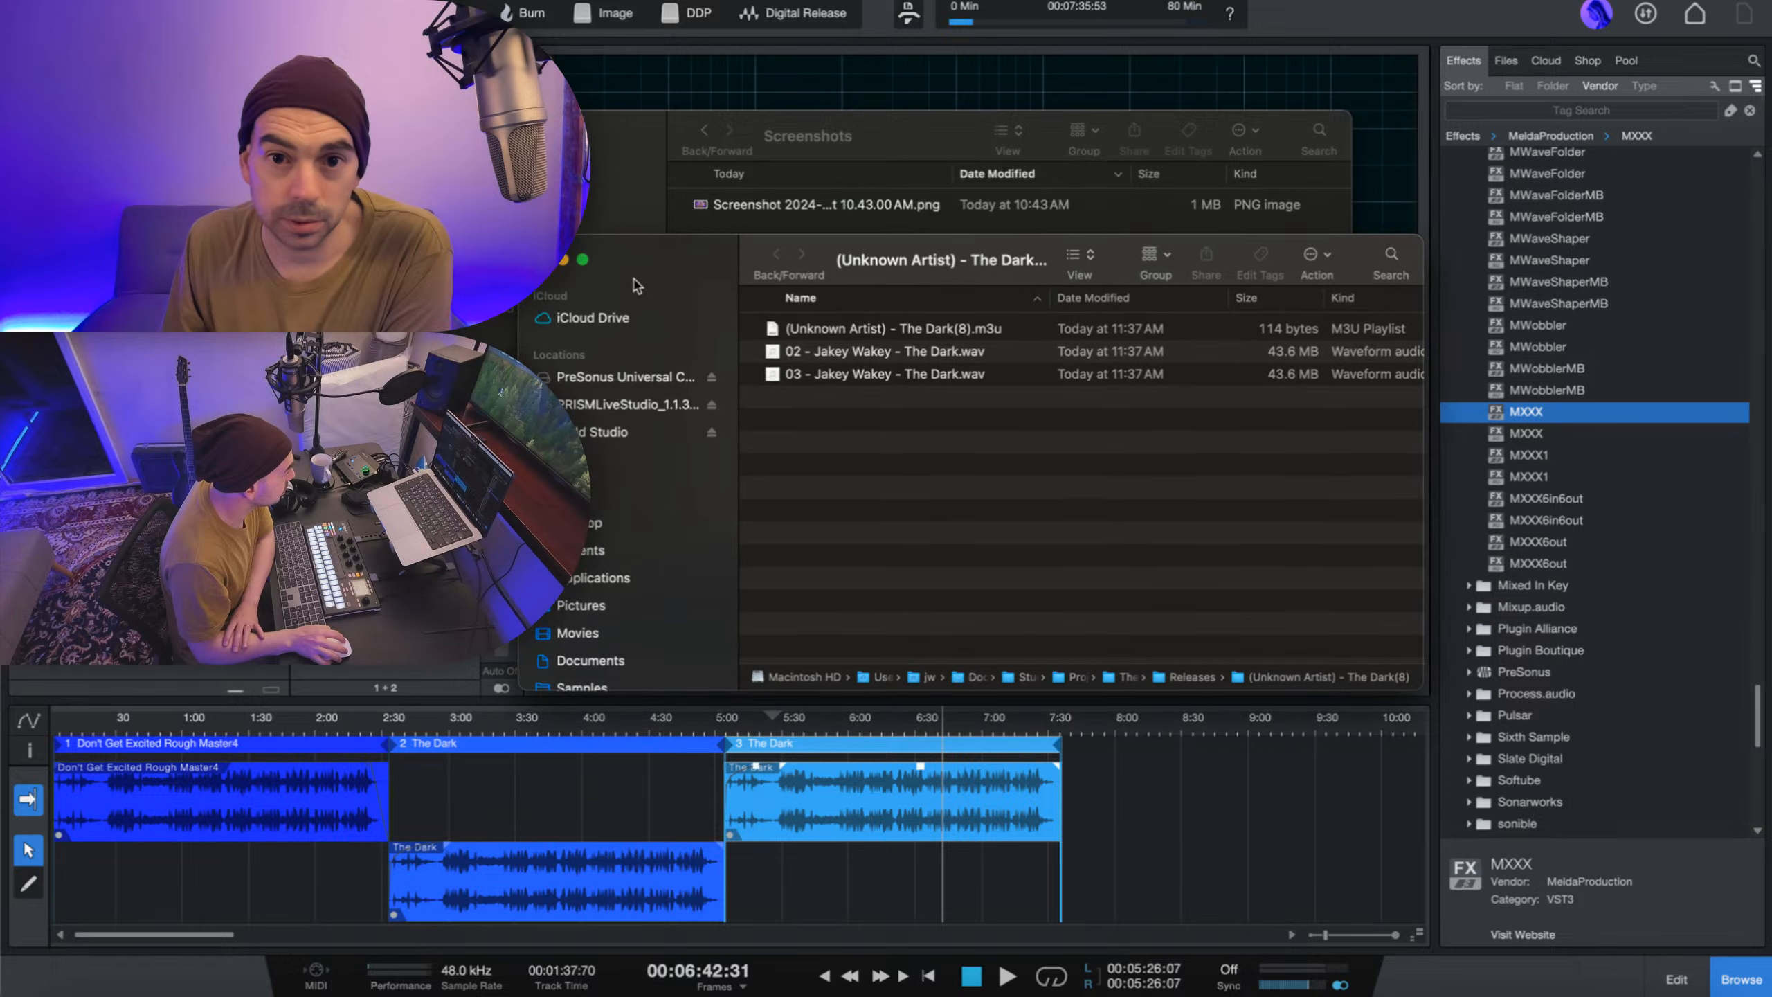
pyautogui.click(921, 375)
pyautogui.moveTo(655, 259); pyautogui.dragTo(509, 112)
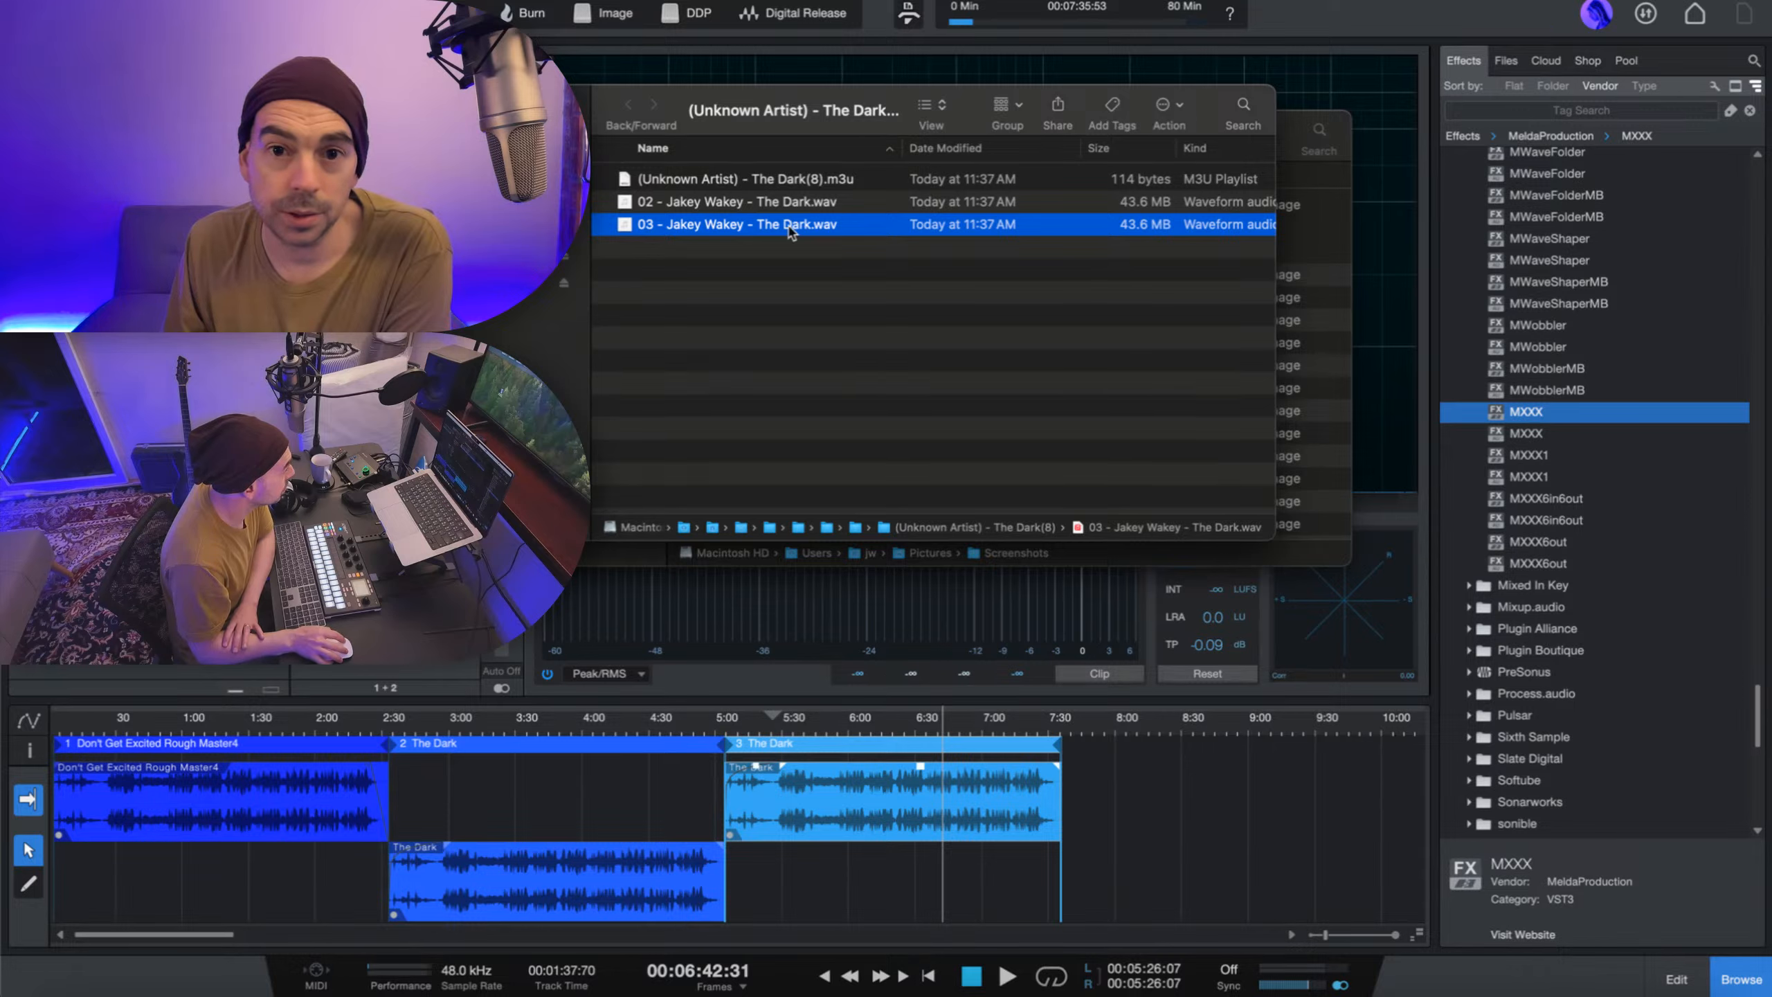
pyautogui.click(807, 207)
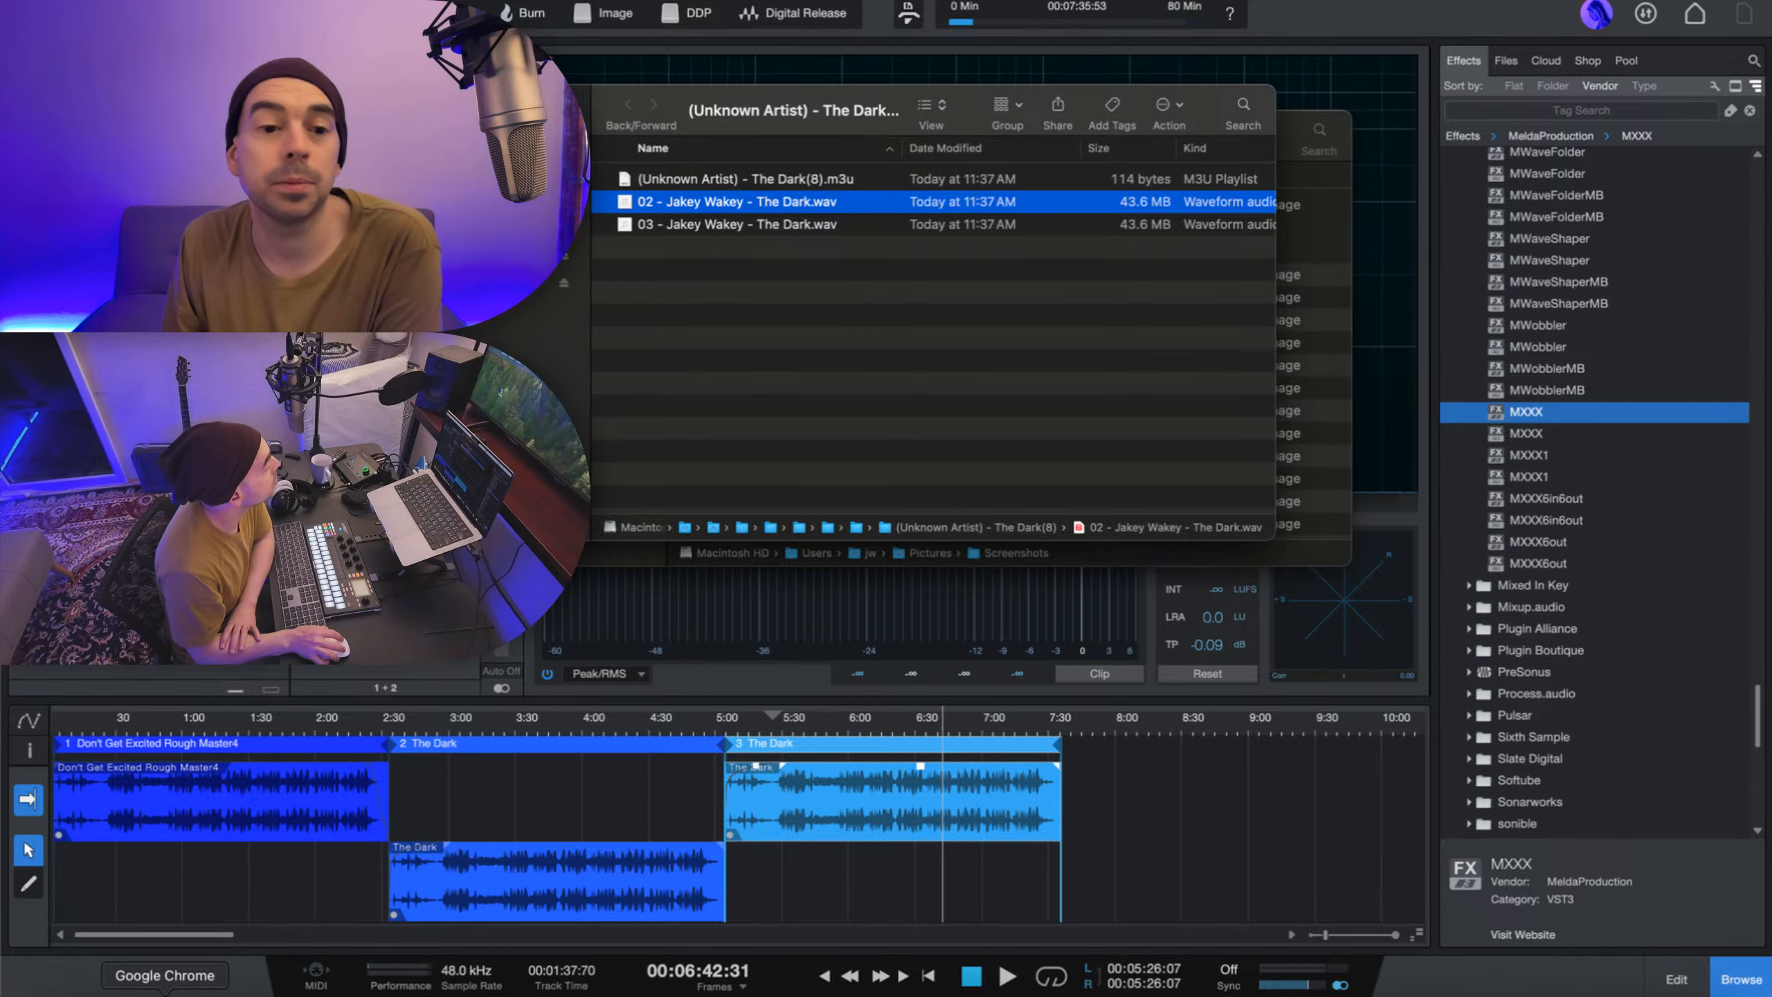
# - Switch to Google Chrome, load the music project-sharing site in a new tab, and open the newest project's dialog for creating a version
pyautogui.click(165, 993)
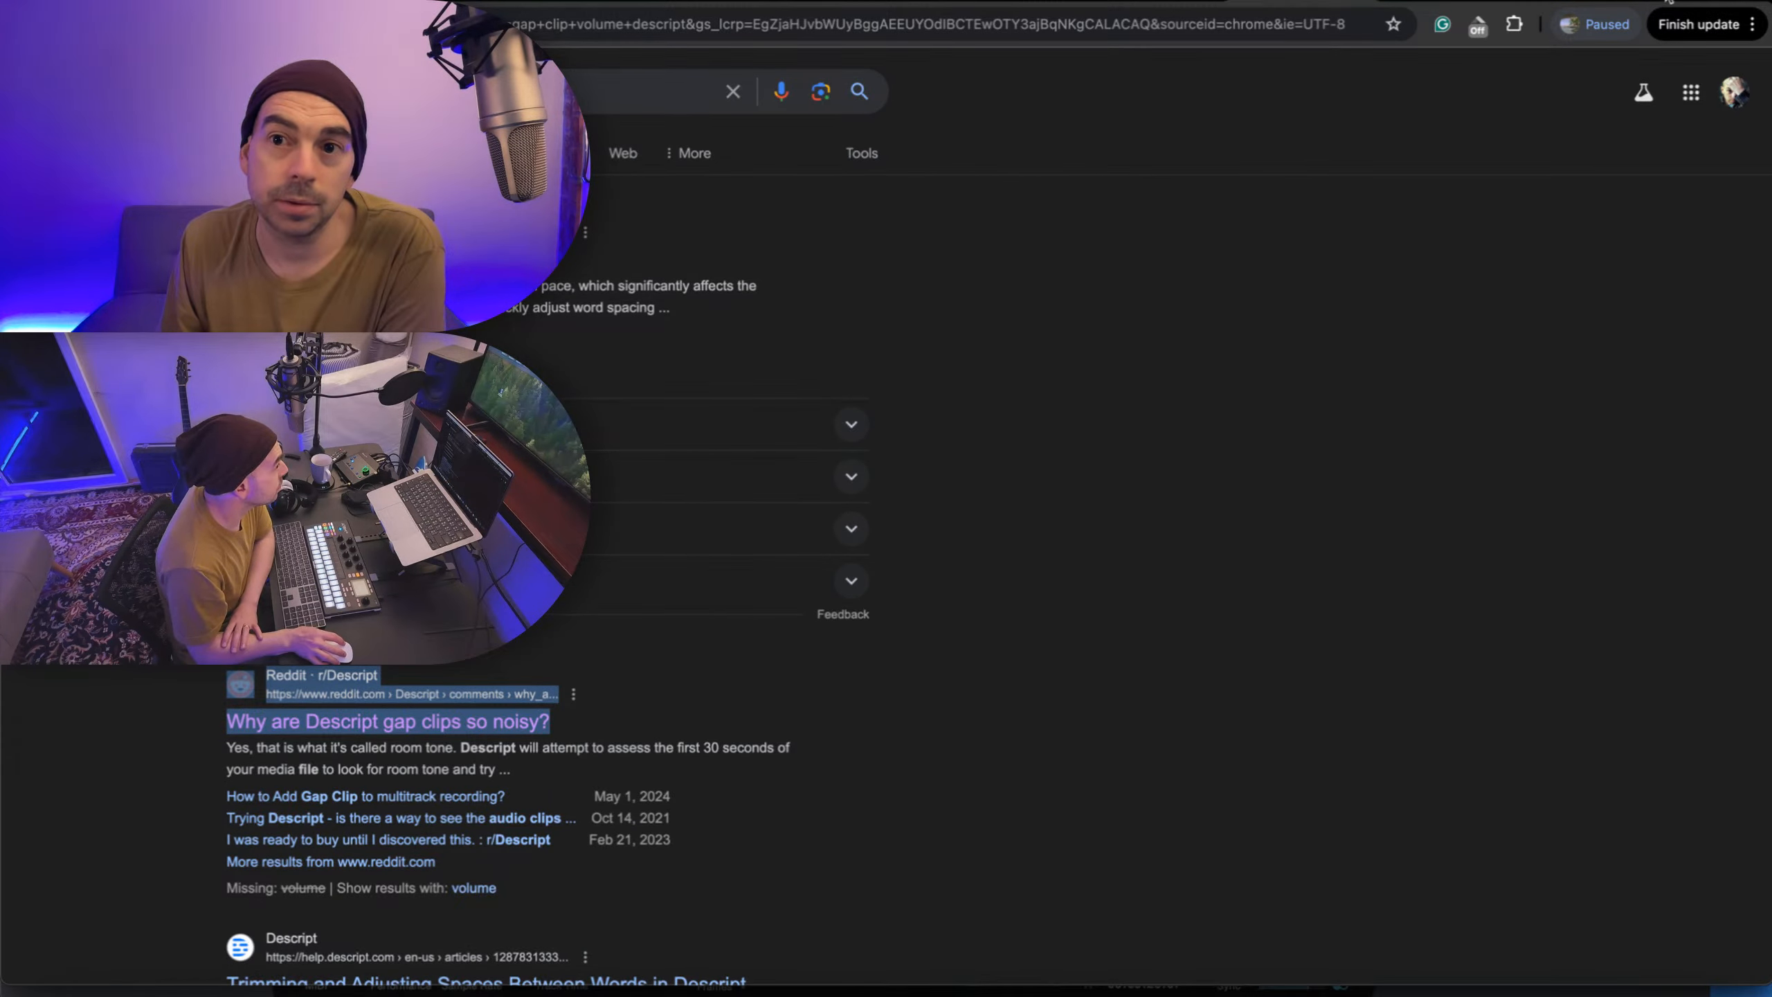
pyautogui.press('super+t')
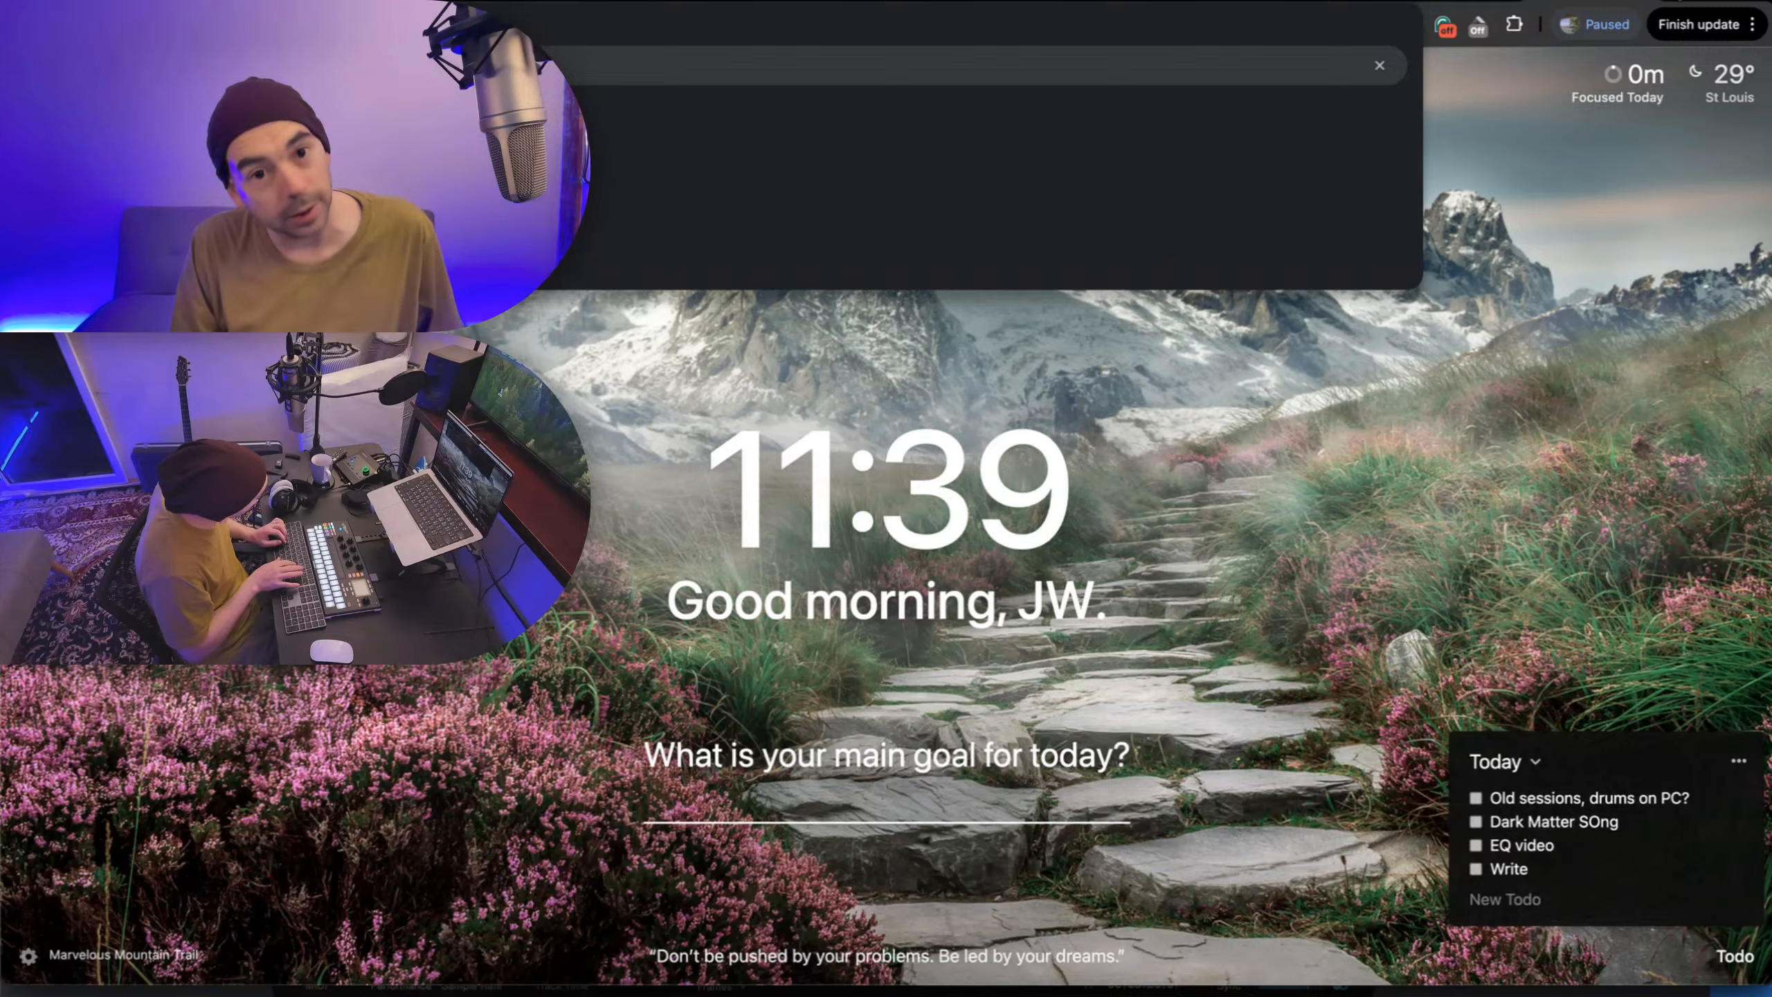
pyautogui.press('Escape')
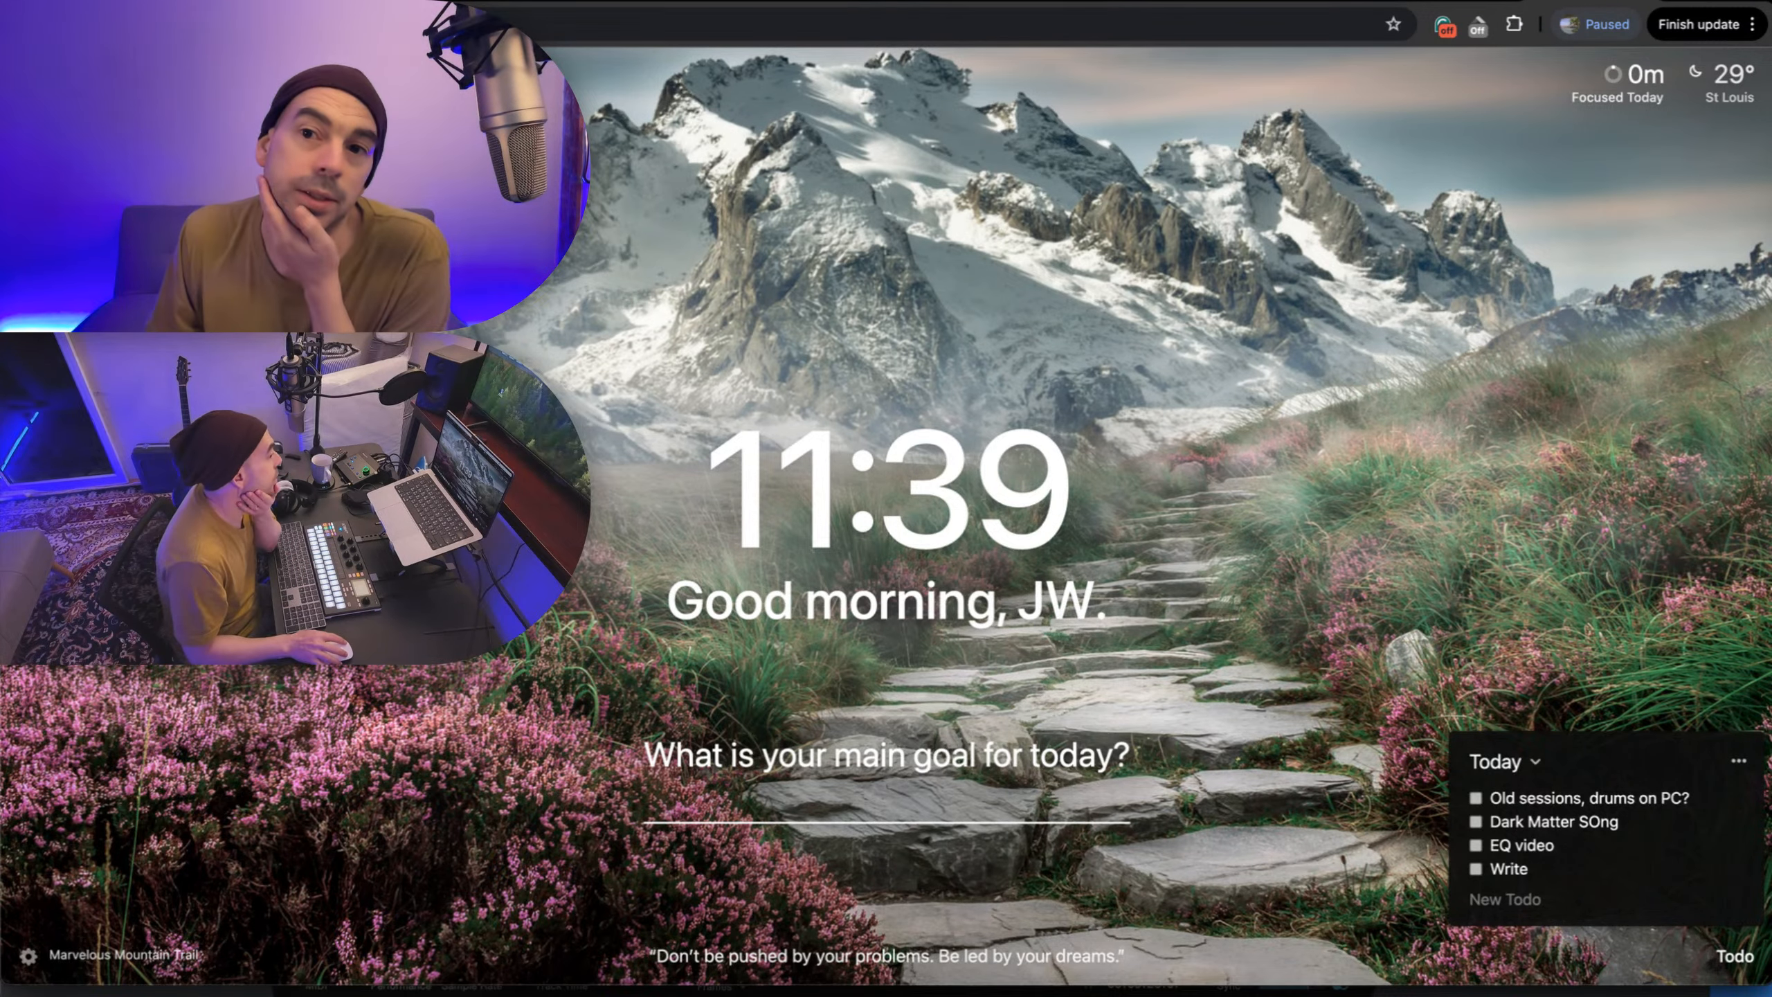
pyautogui.press('Return')
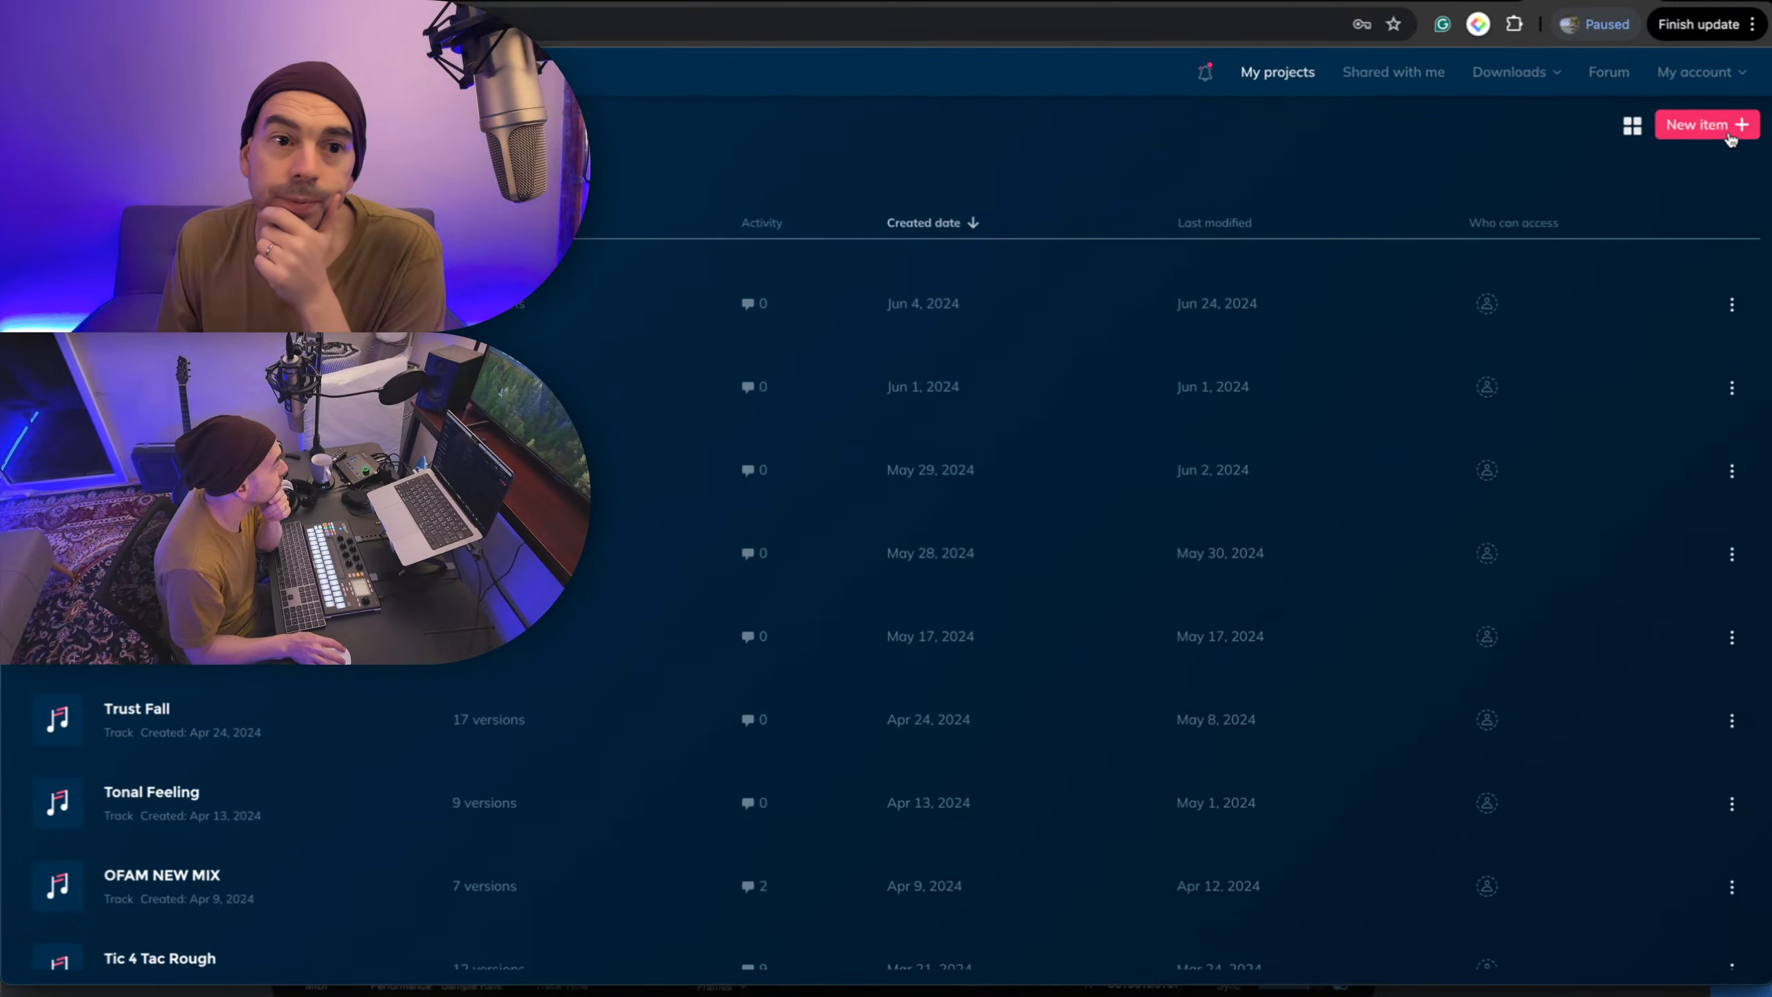
pyautogui.click(917, 318)
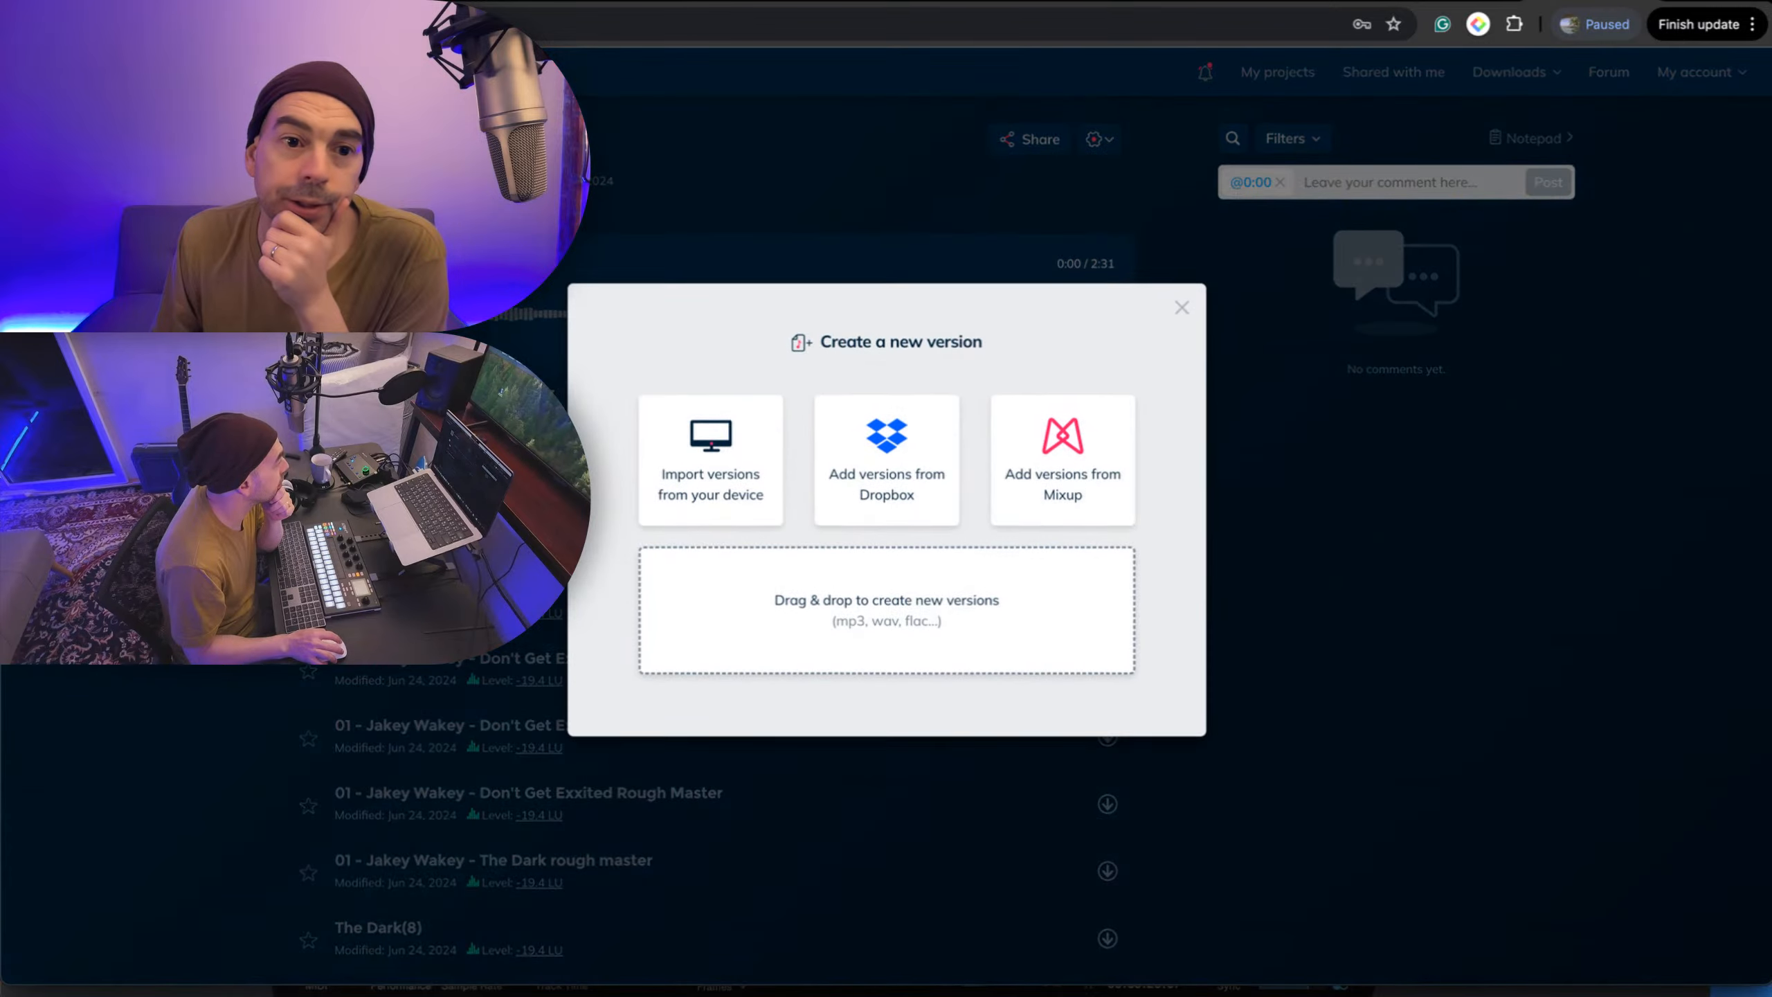
# - Upload both exported WAV files of The Dark, 02 and 03, as new versions of the project, keeping their suggested names
pyautogui.click(63, 992)
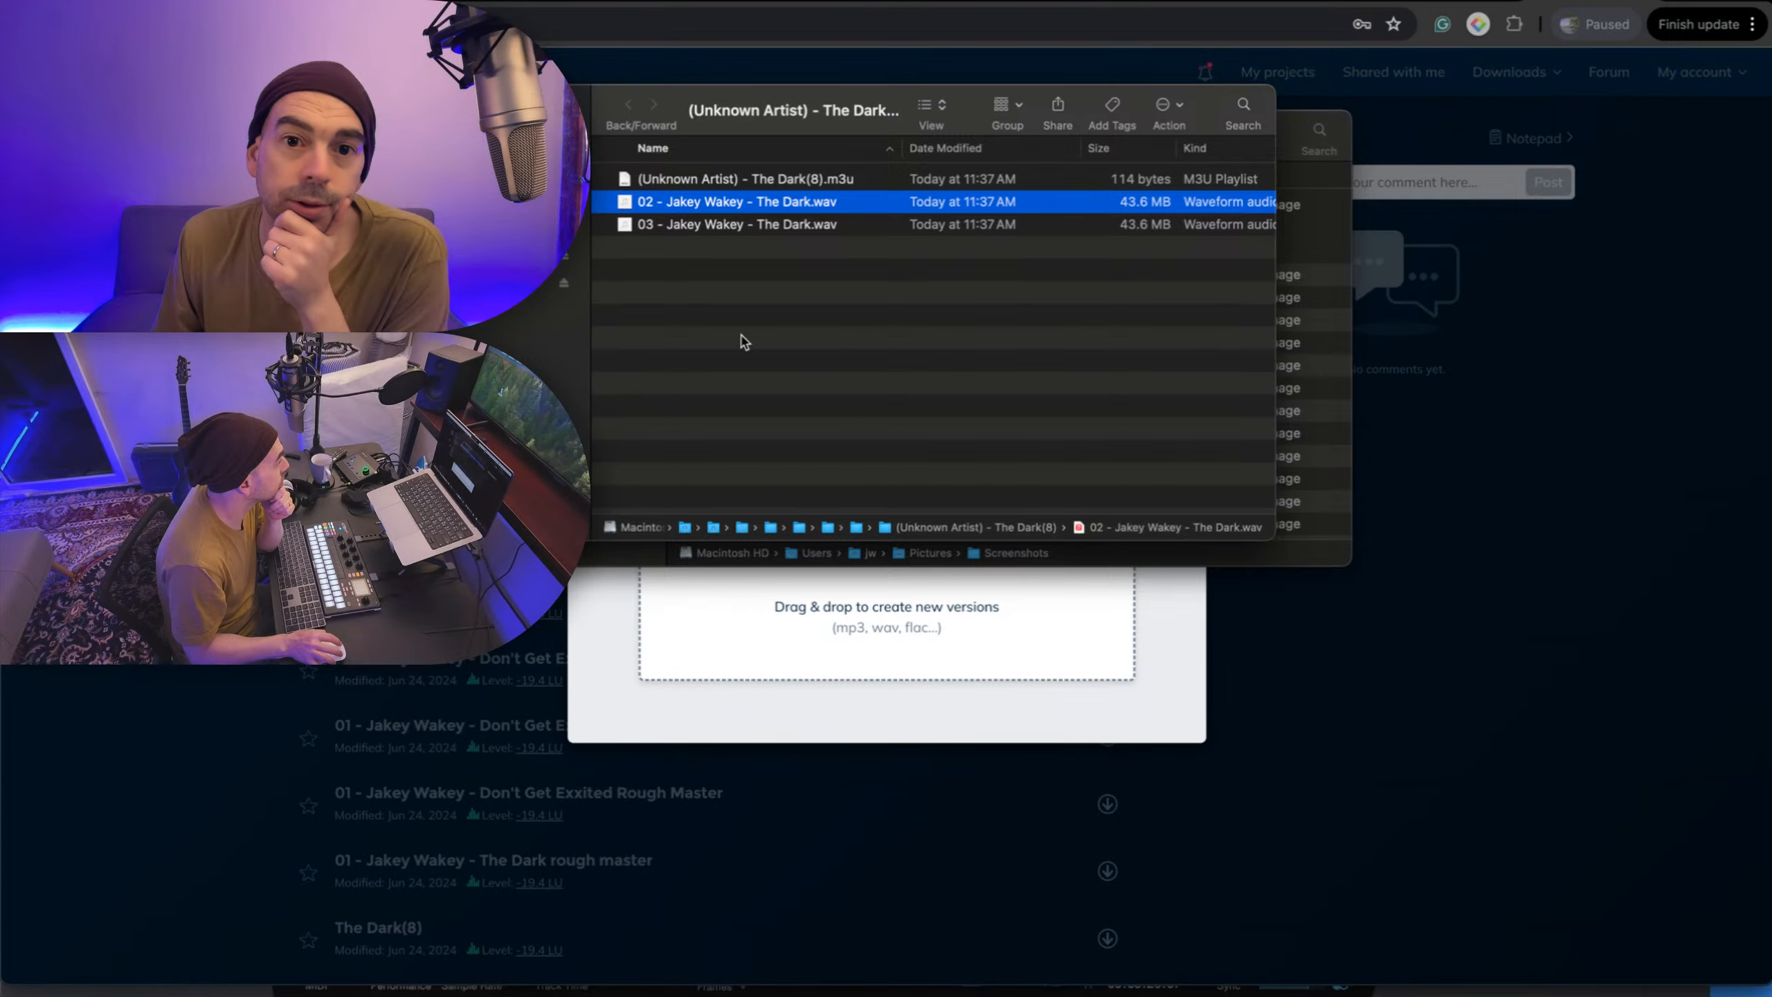
pyautogui.keyDown('shift'); pyautogui.click(707, 225); pyautogui.keyUp('shift')
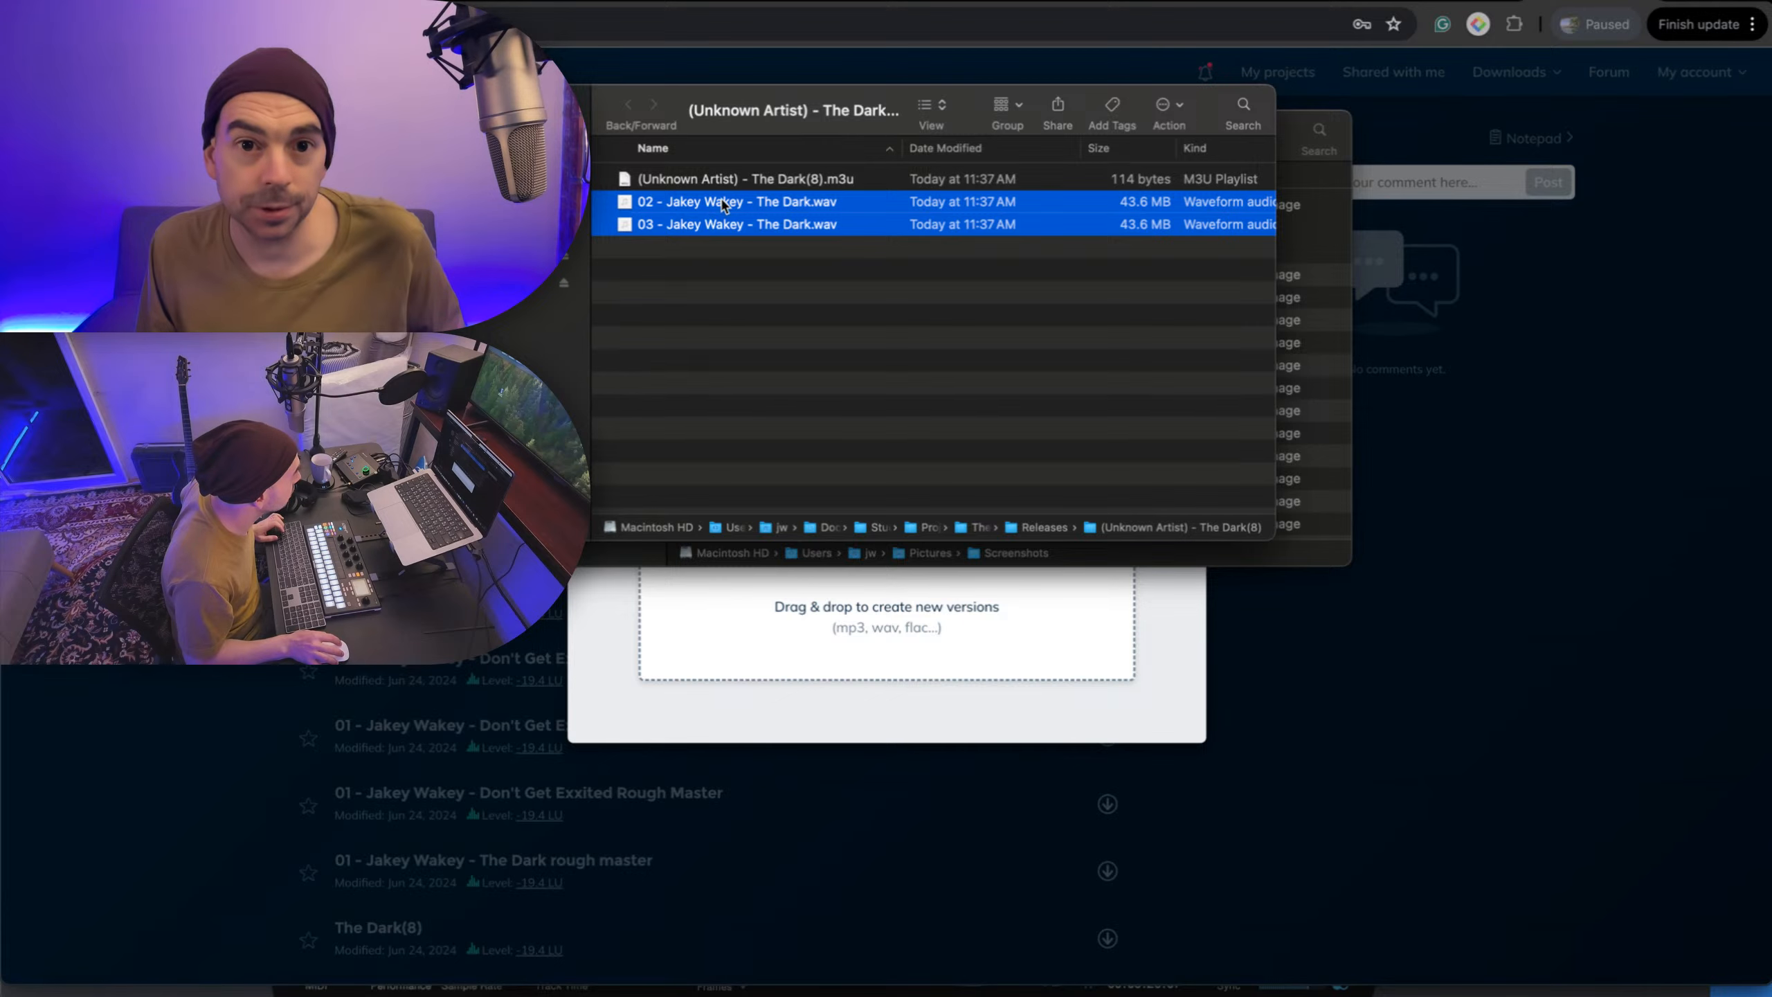
pyautogui.moveTo(722, 202); pyautogui.dragTo(893, 621)
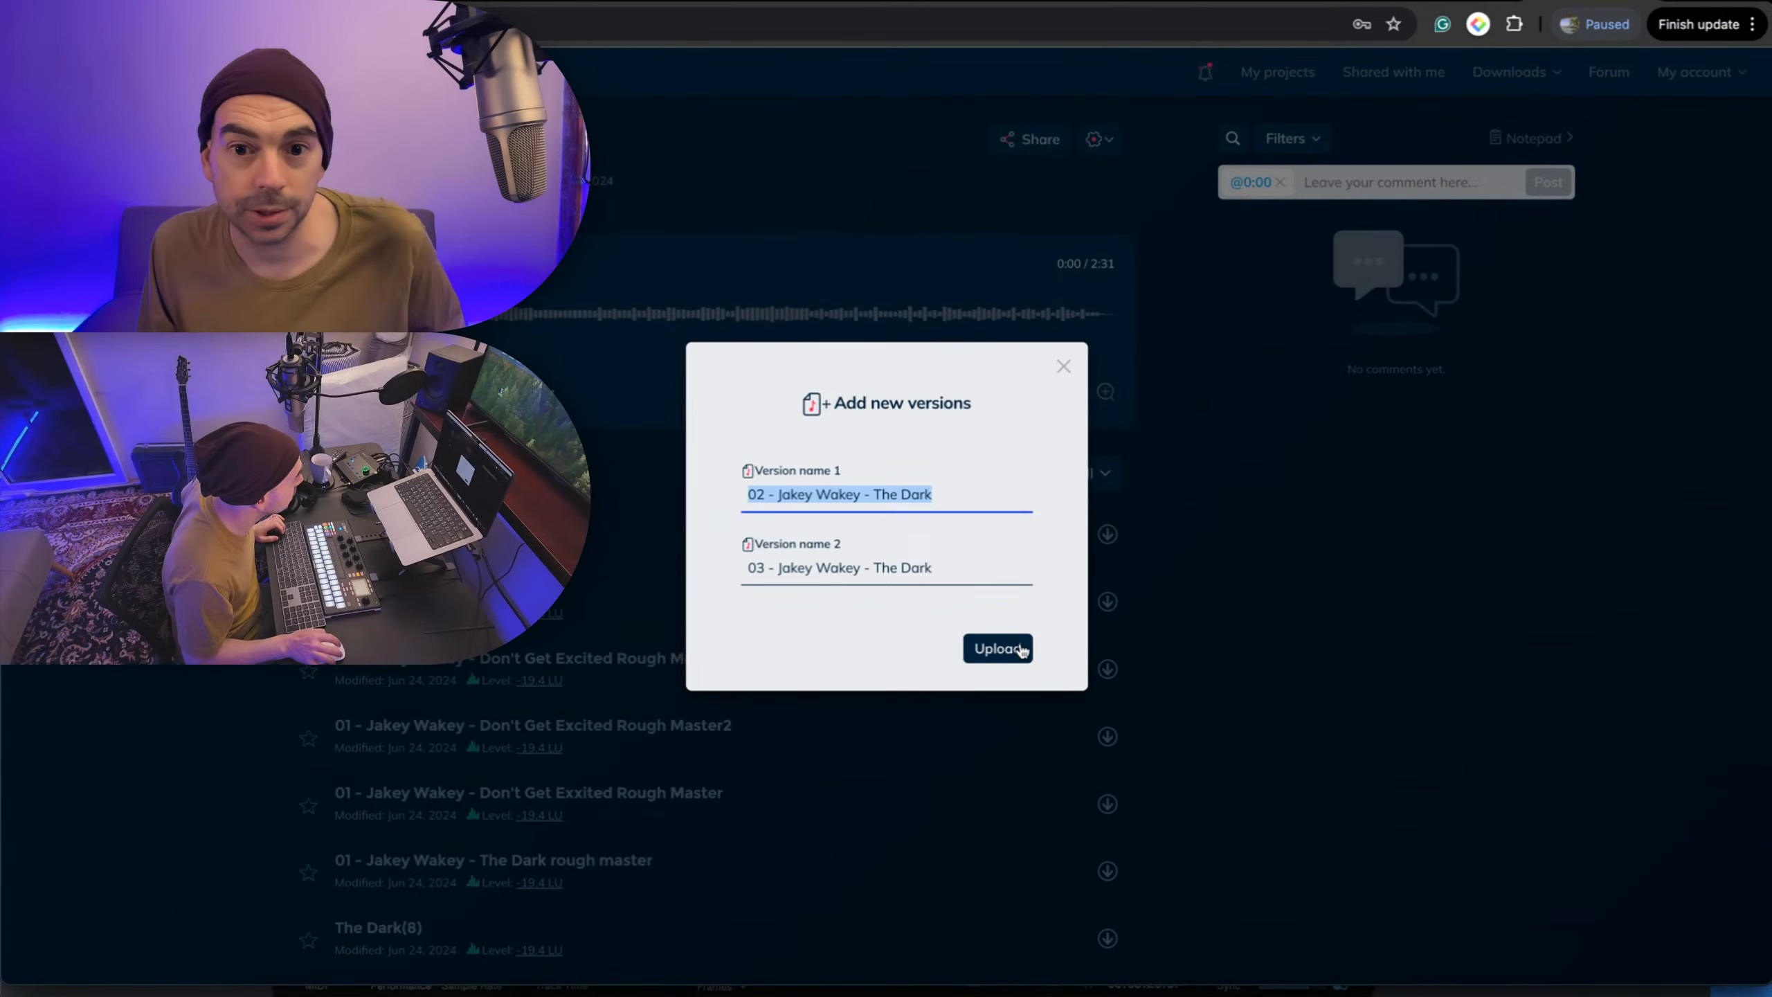
pyautogui.click(1018, 648)
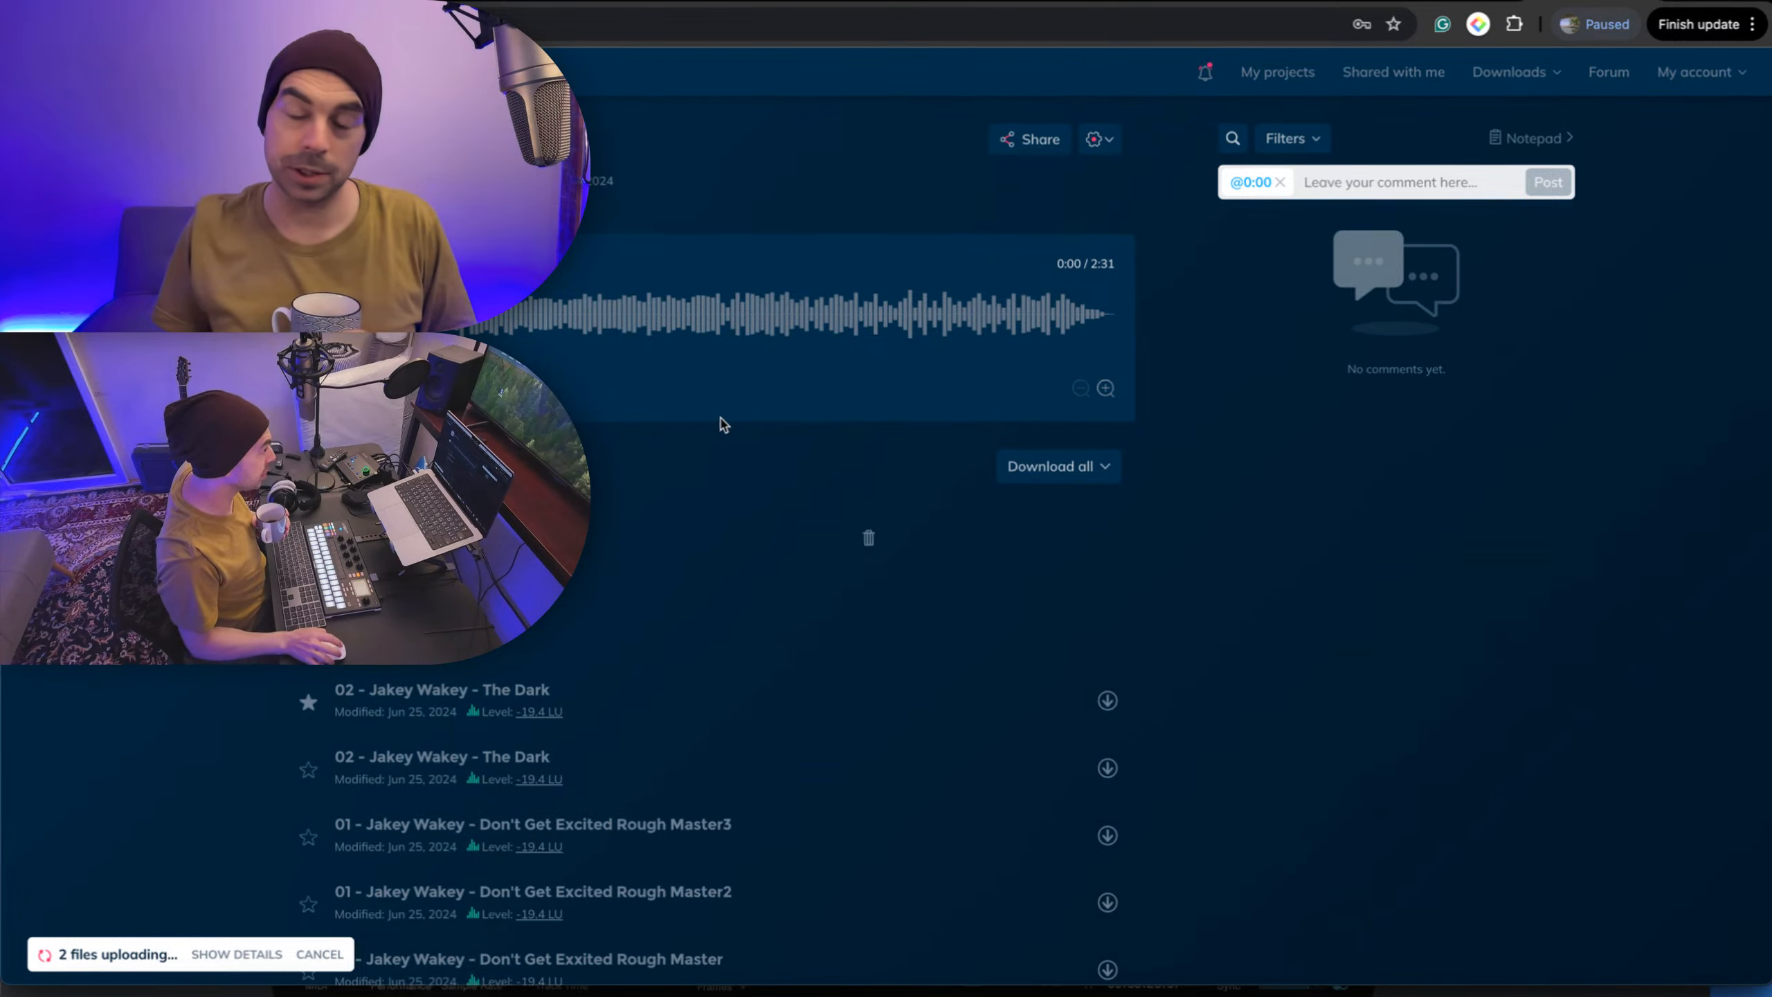
# - View the site's notifications for My projects and close them
pyautogui.click(1205, 73)
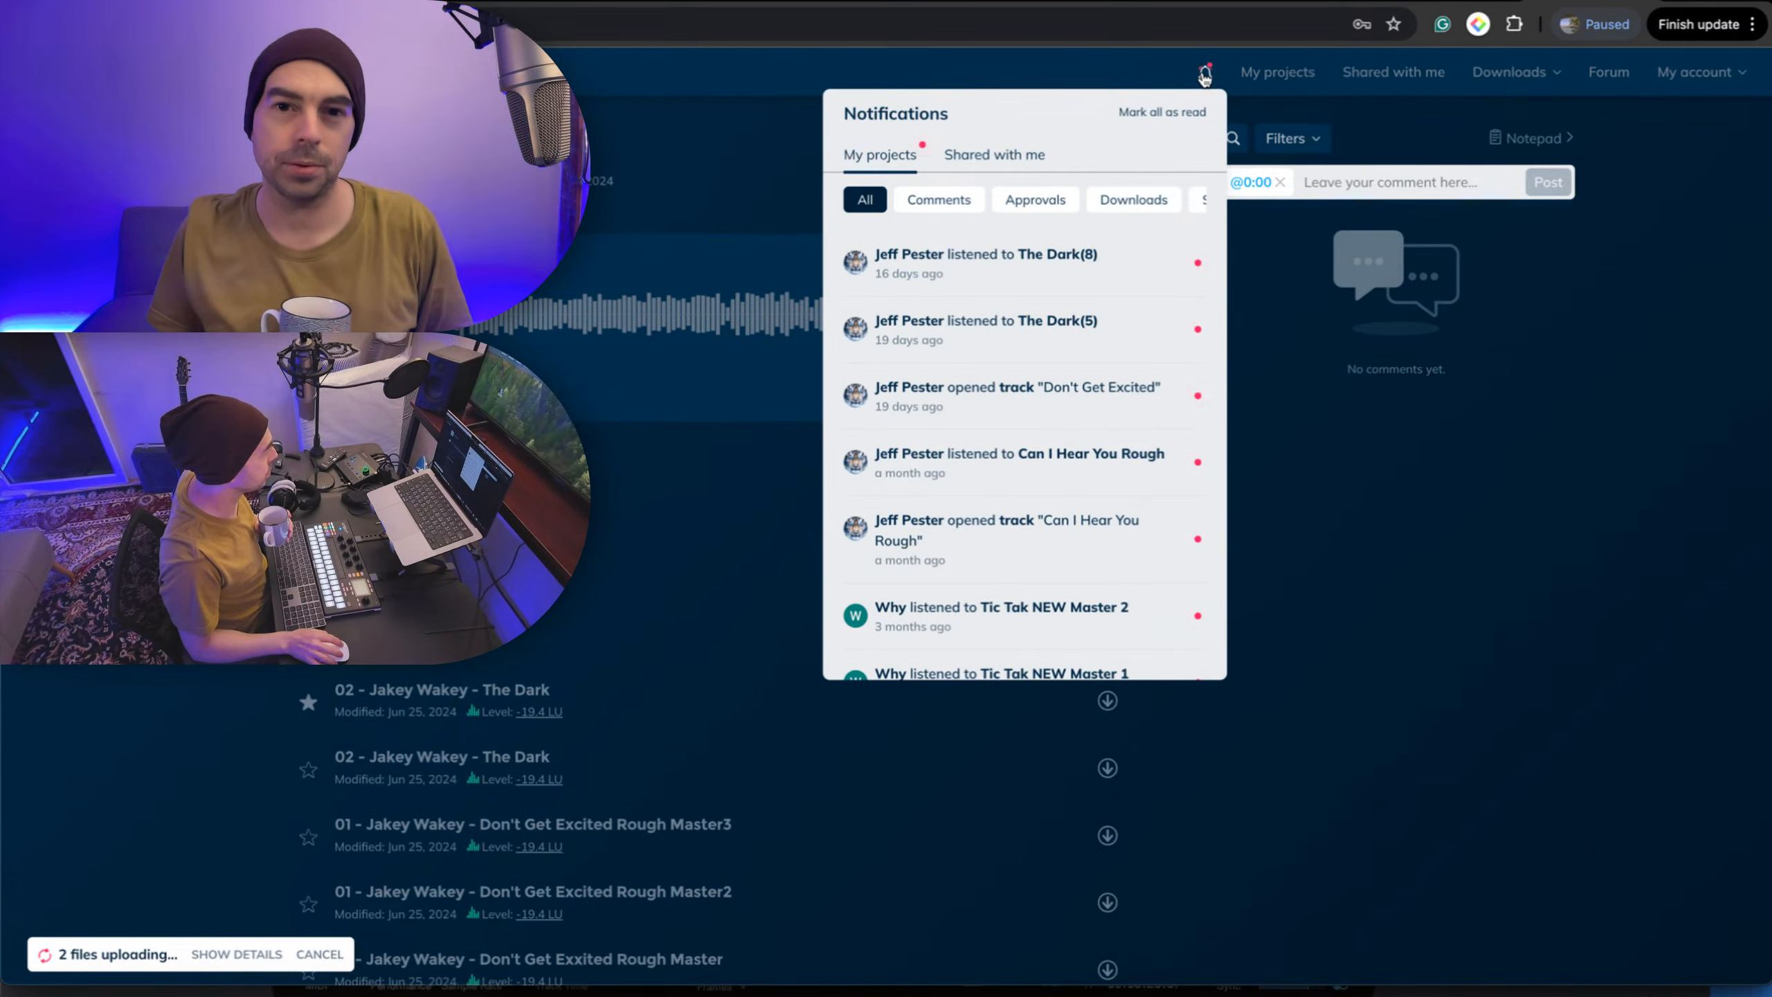
pyautogui.click(1206, 72)
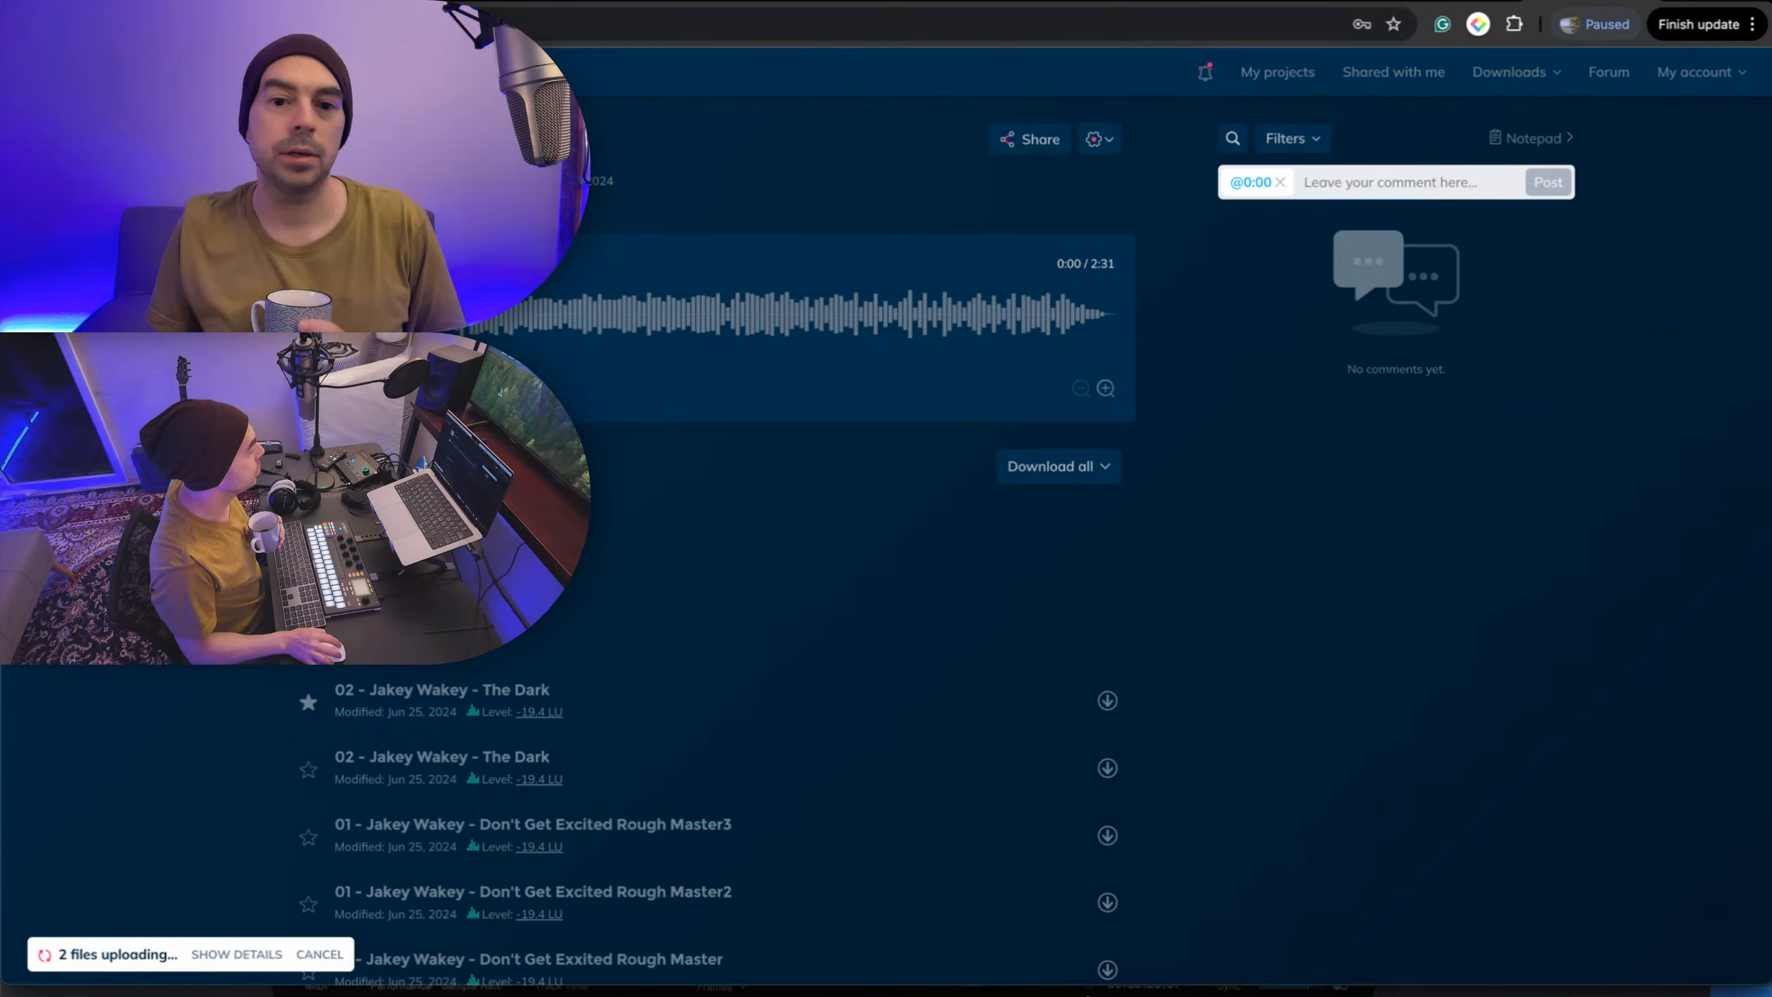
# - Switch back to Studio One and open yesterday's song, The Dark, from the start page
pyautogui.click(850, 993)
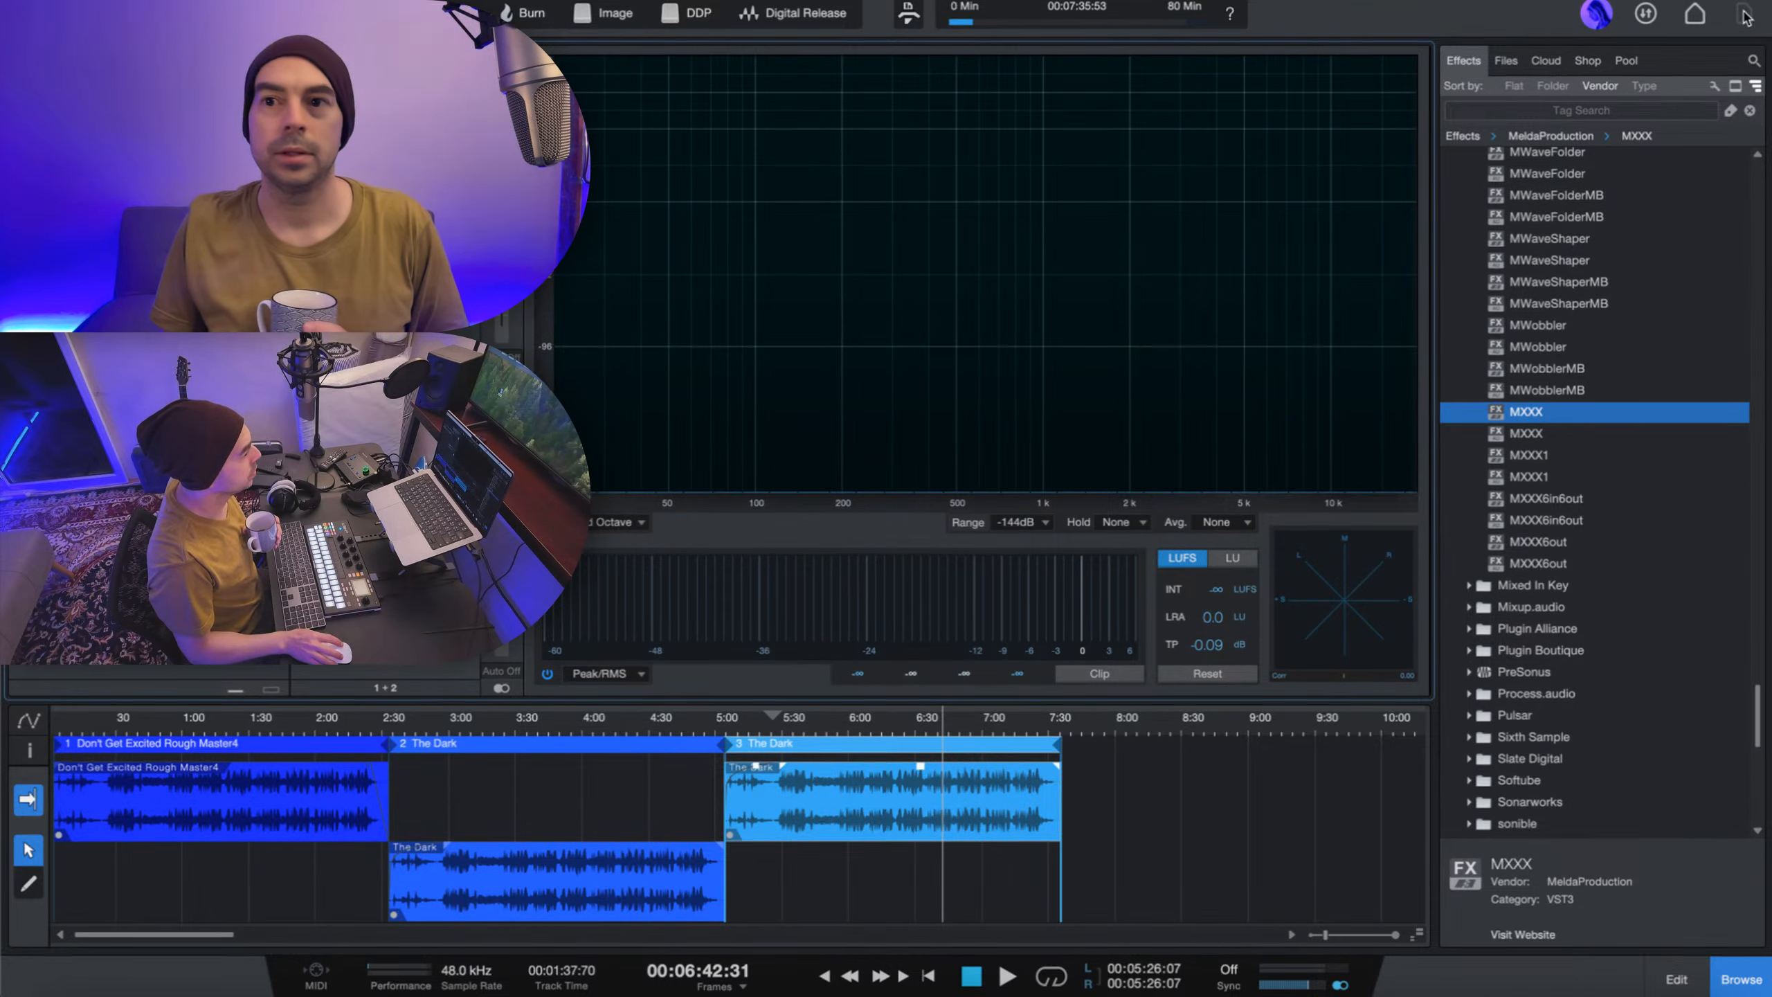
pyautogui.click(1698, 14)
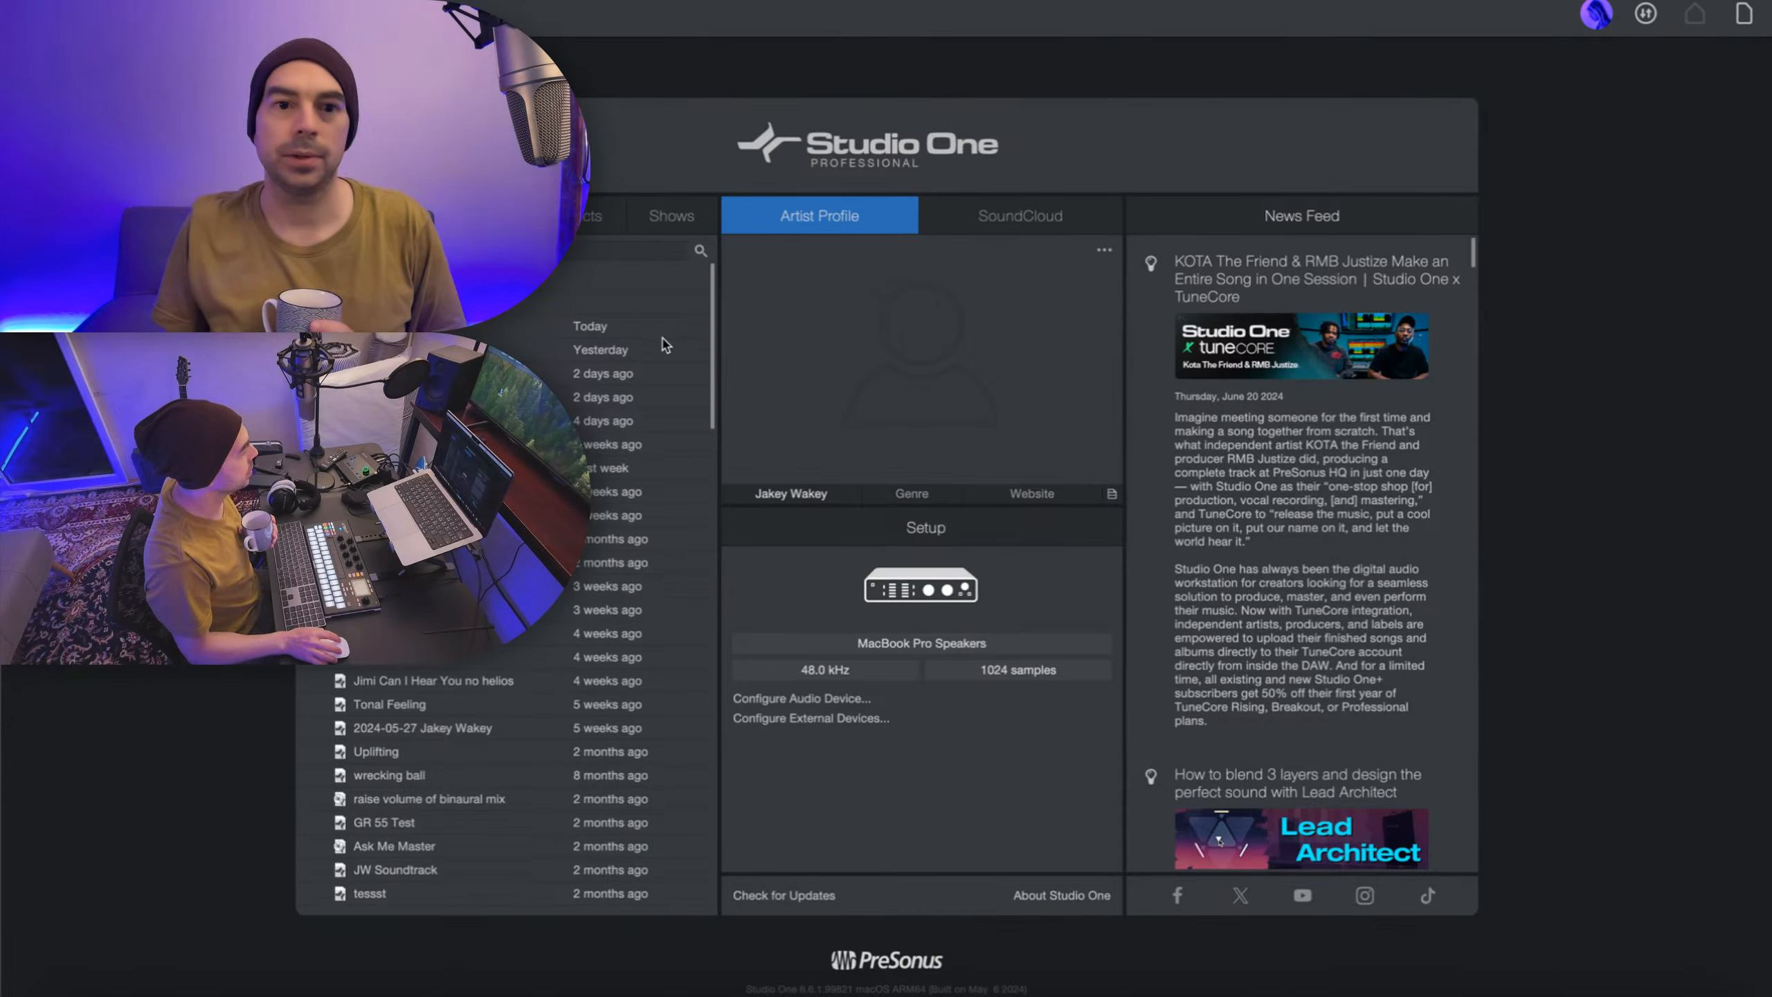
pyautogui.click(600, 349)
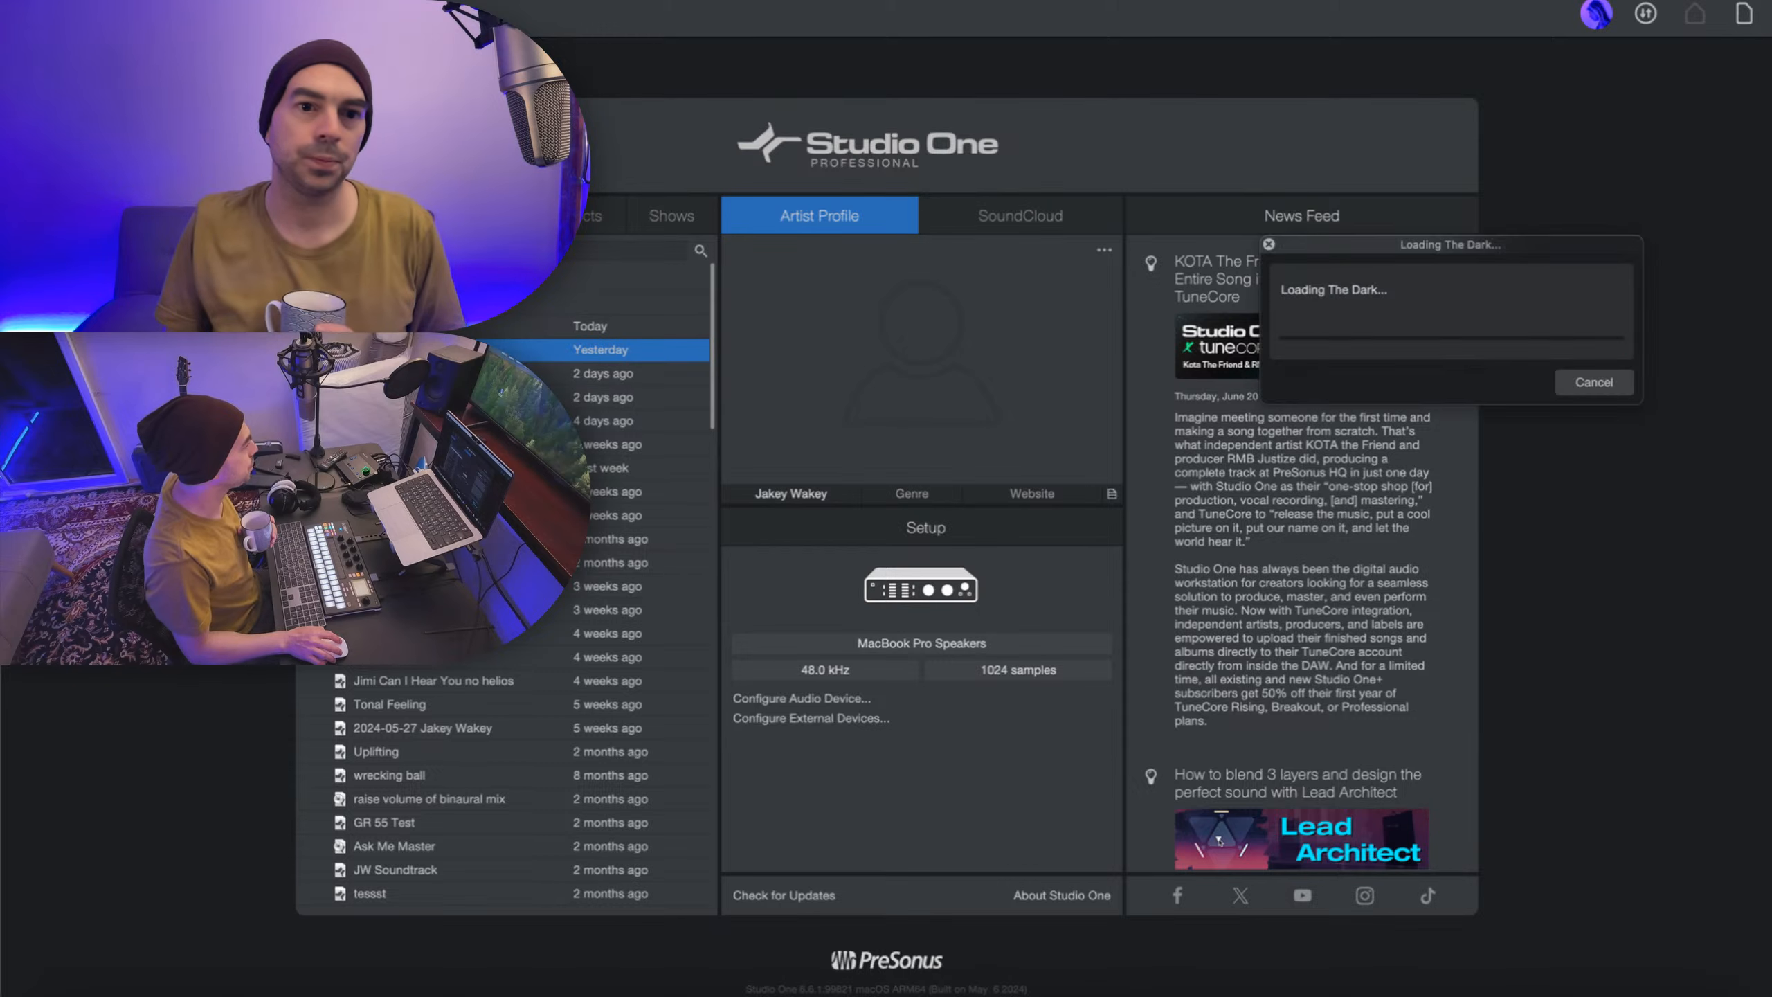
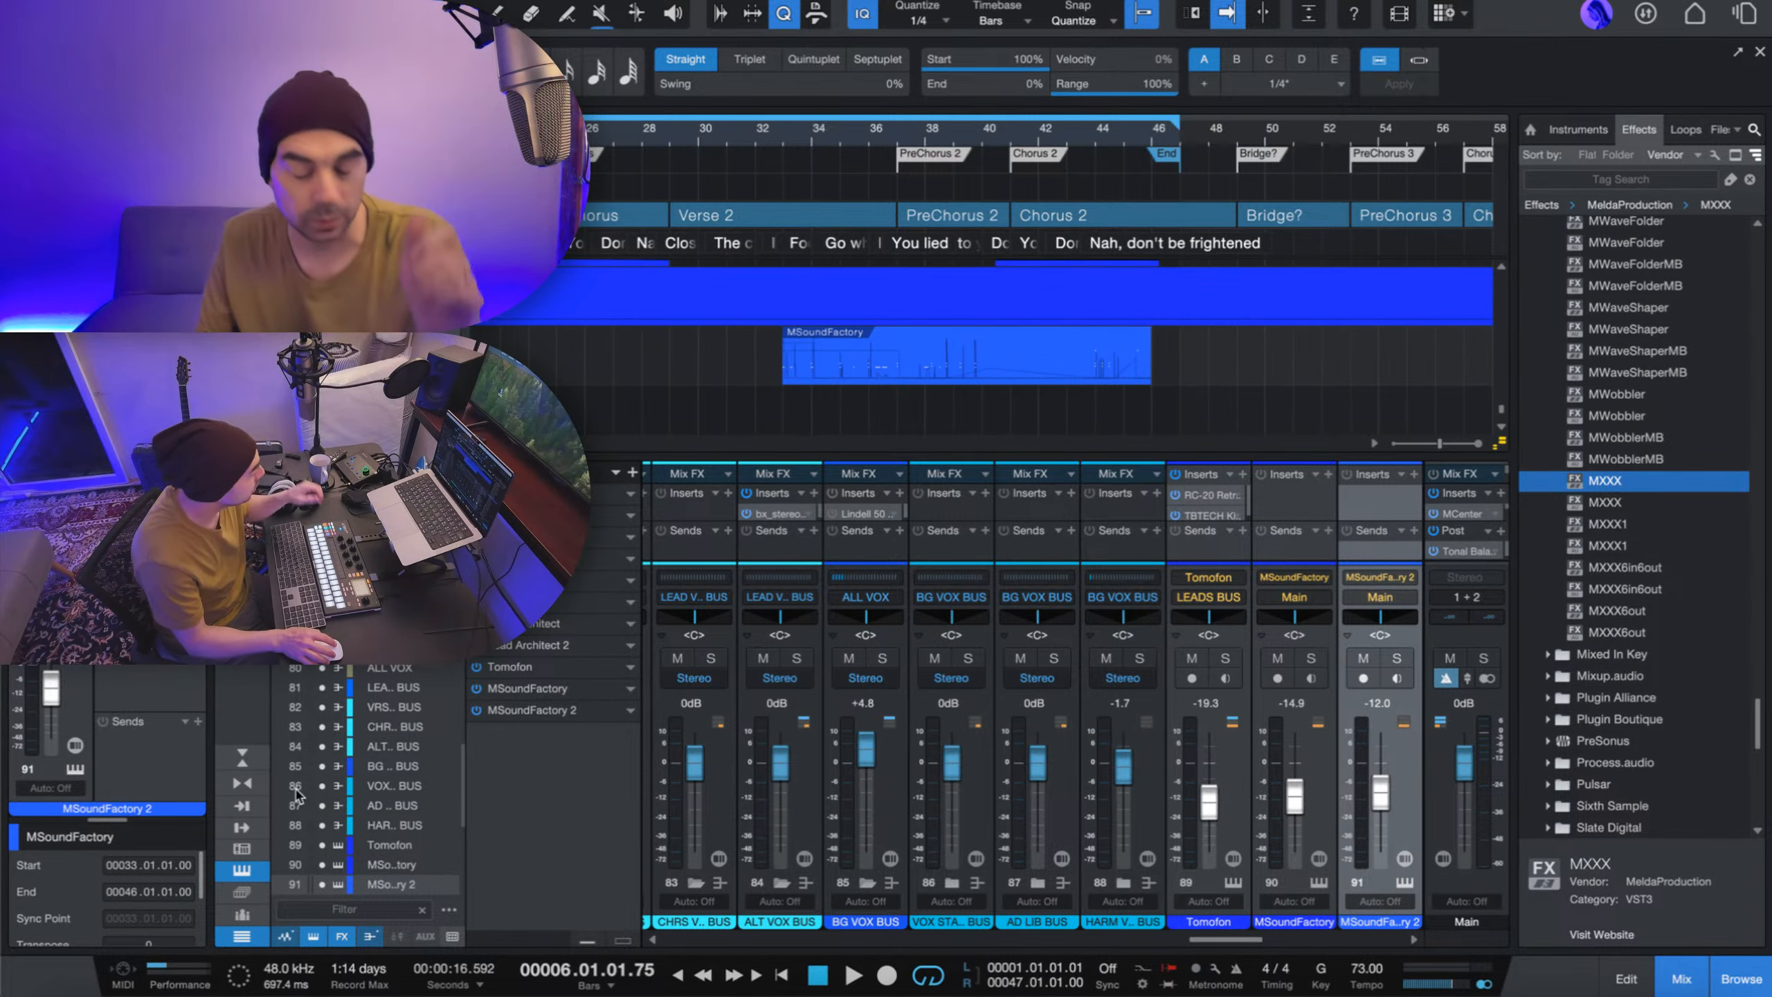
# - Play the song from about bar 27 with the Impact 3 drum channels in view in the mixer
pyautogui.click(620, 143)
pyautogui.press('w')
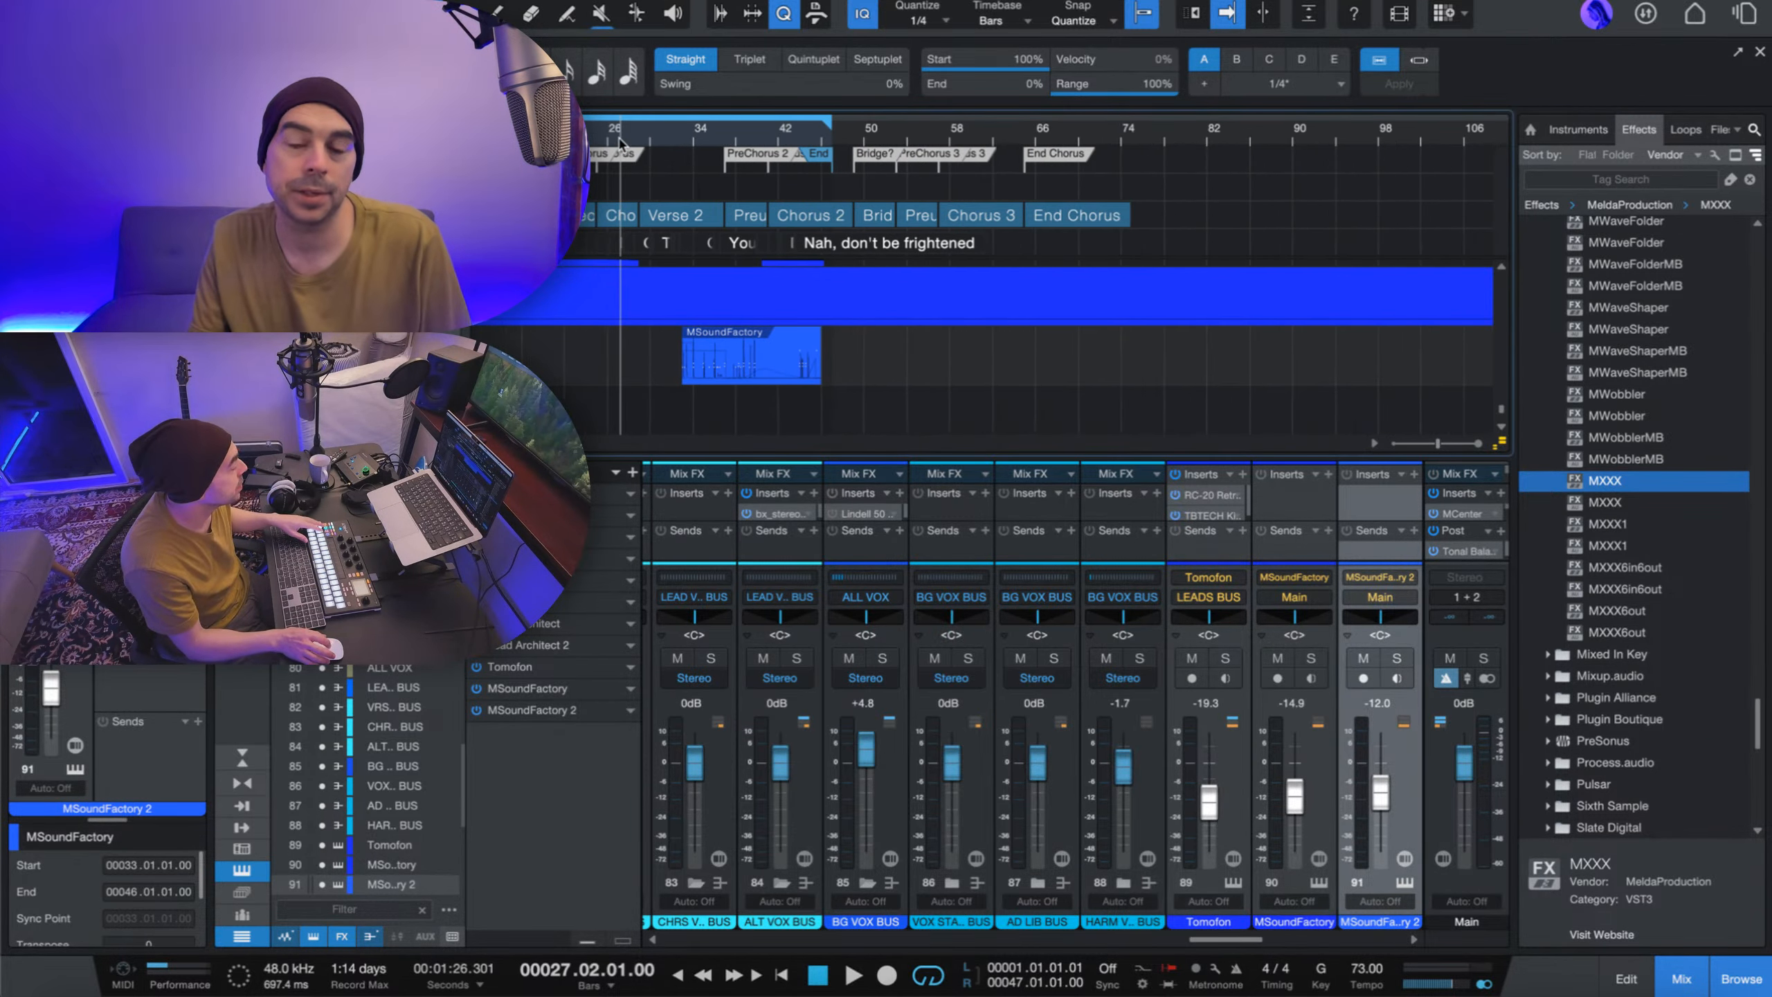
pyautogui.moveTo(1226, 939); pyautogui.dragTo(960, 925)
pyautogui.press('space')
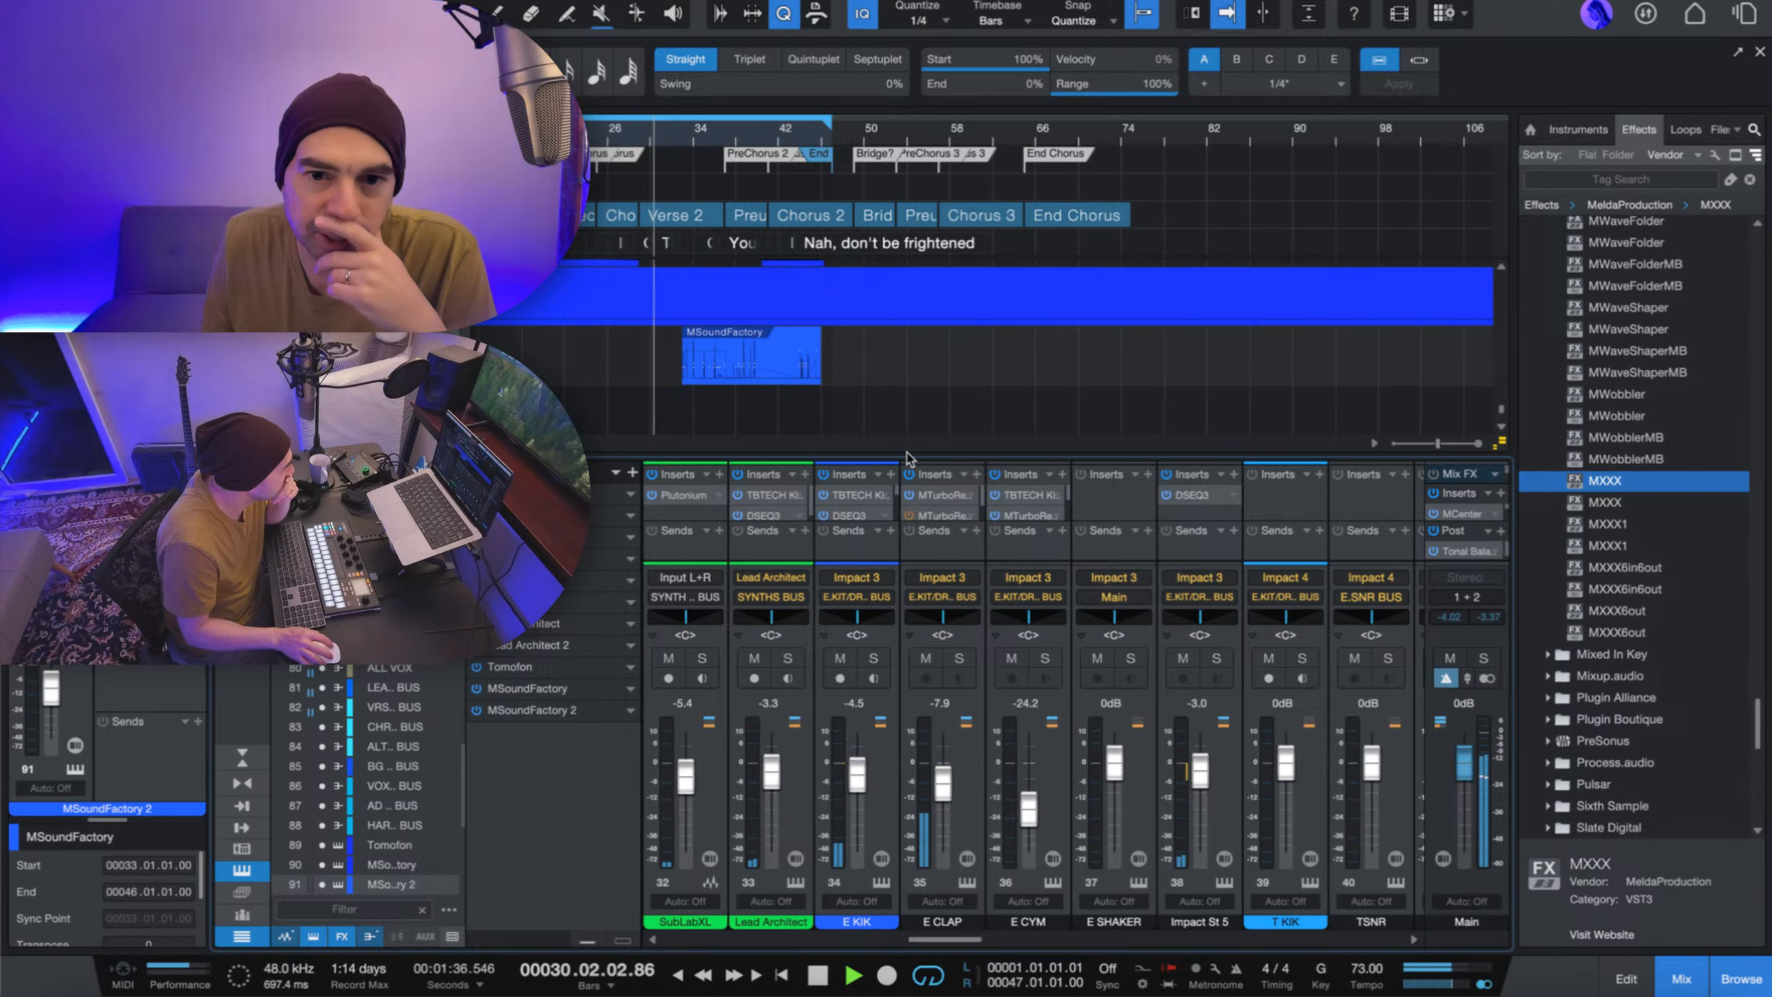
# - Expand the mixer to show the inserts, open E CLAP's first MTurboReverb, and load Warm hall from Large spaces
pyautogui.moveTo(893, 459); pyautogui.dragTo(892, 254)
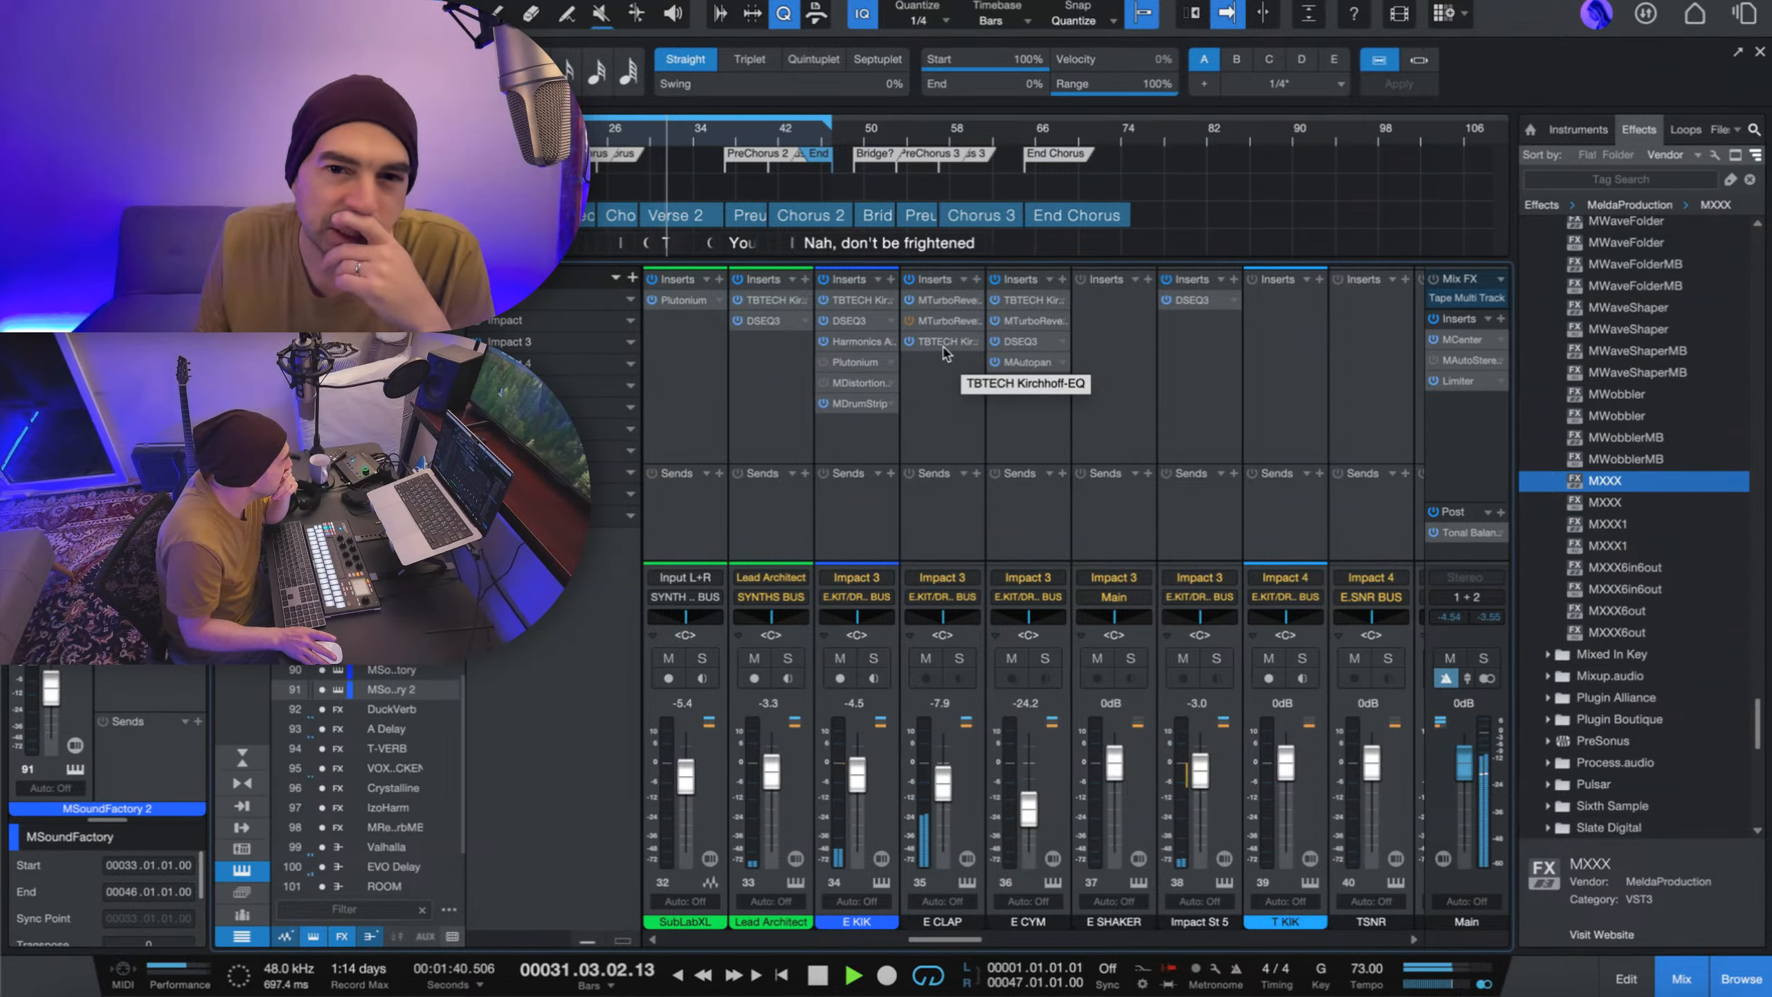
pyautogui.click(949, 301)
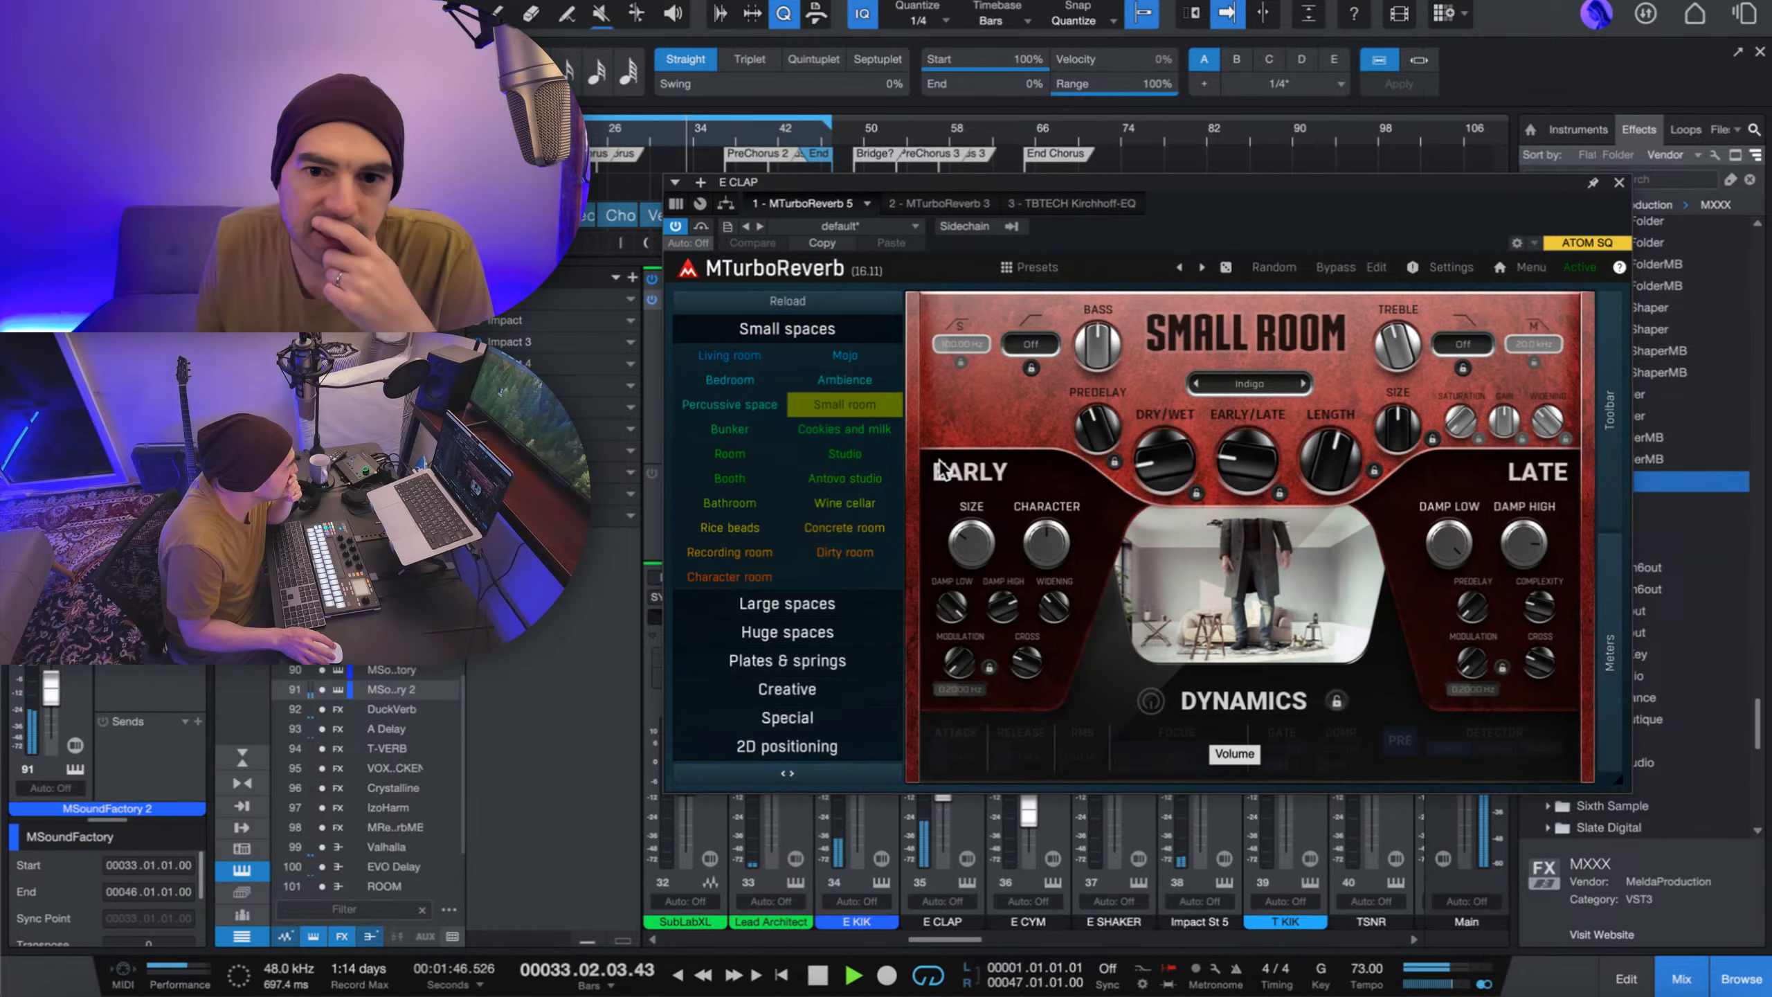
pyautogui.click(793, 600)
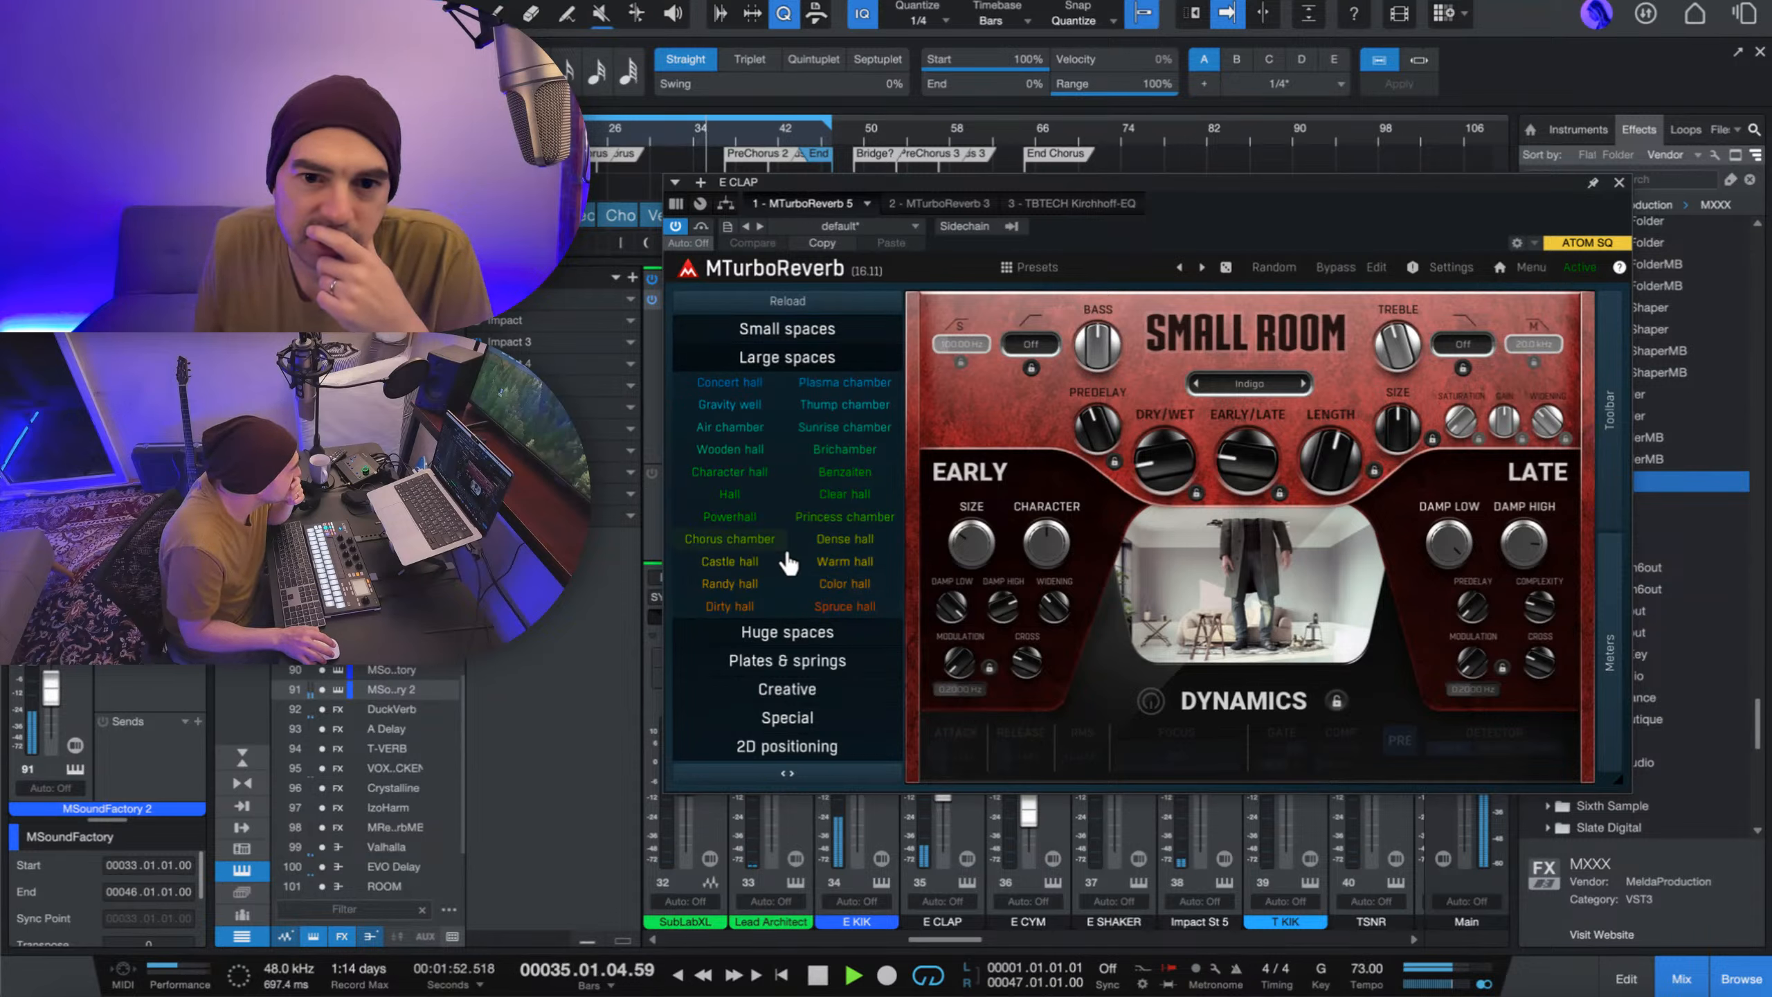
pyautogui.click(859, 559)
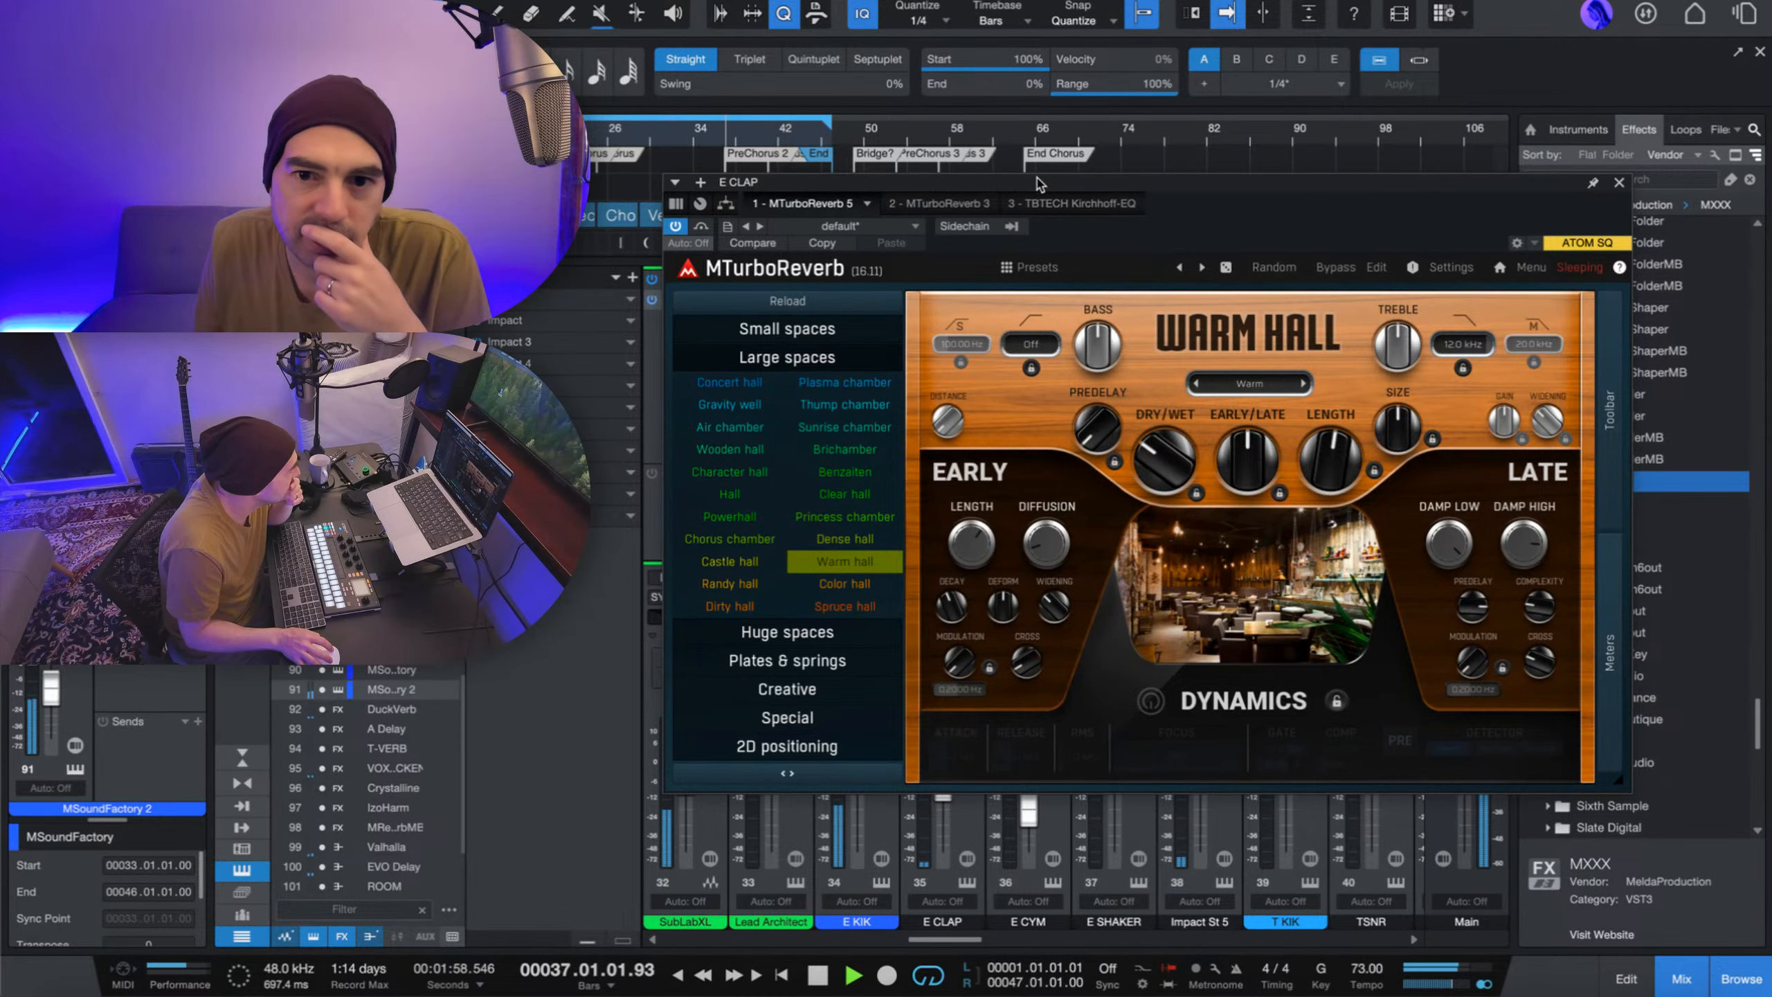
pyautogui.moveTo(980, 189); pyautogui.dragTo(932, 117)
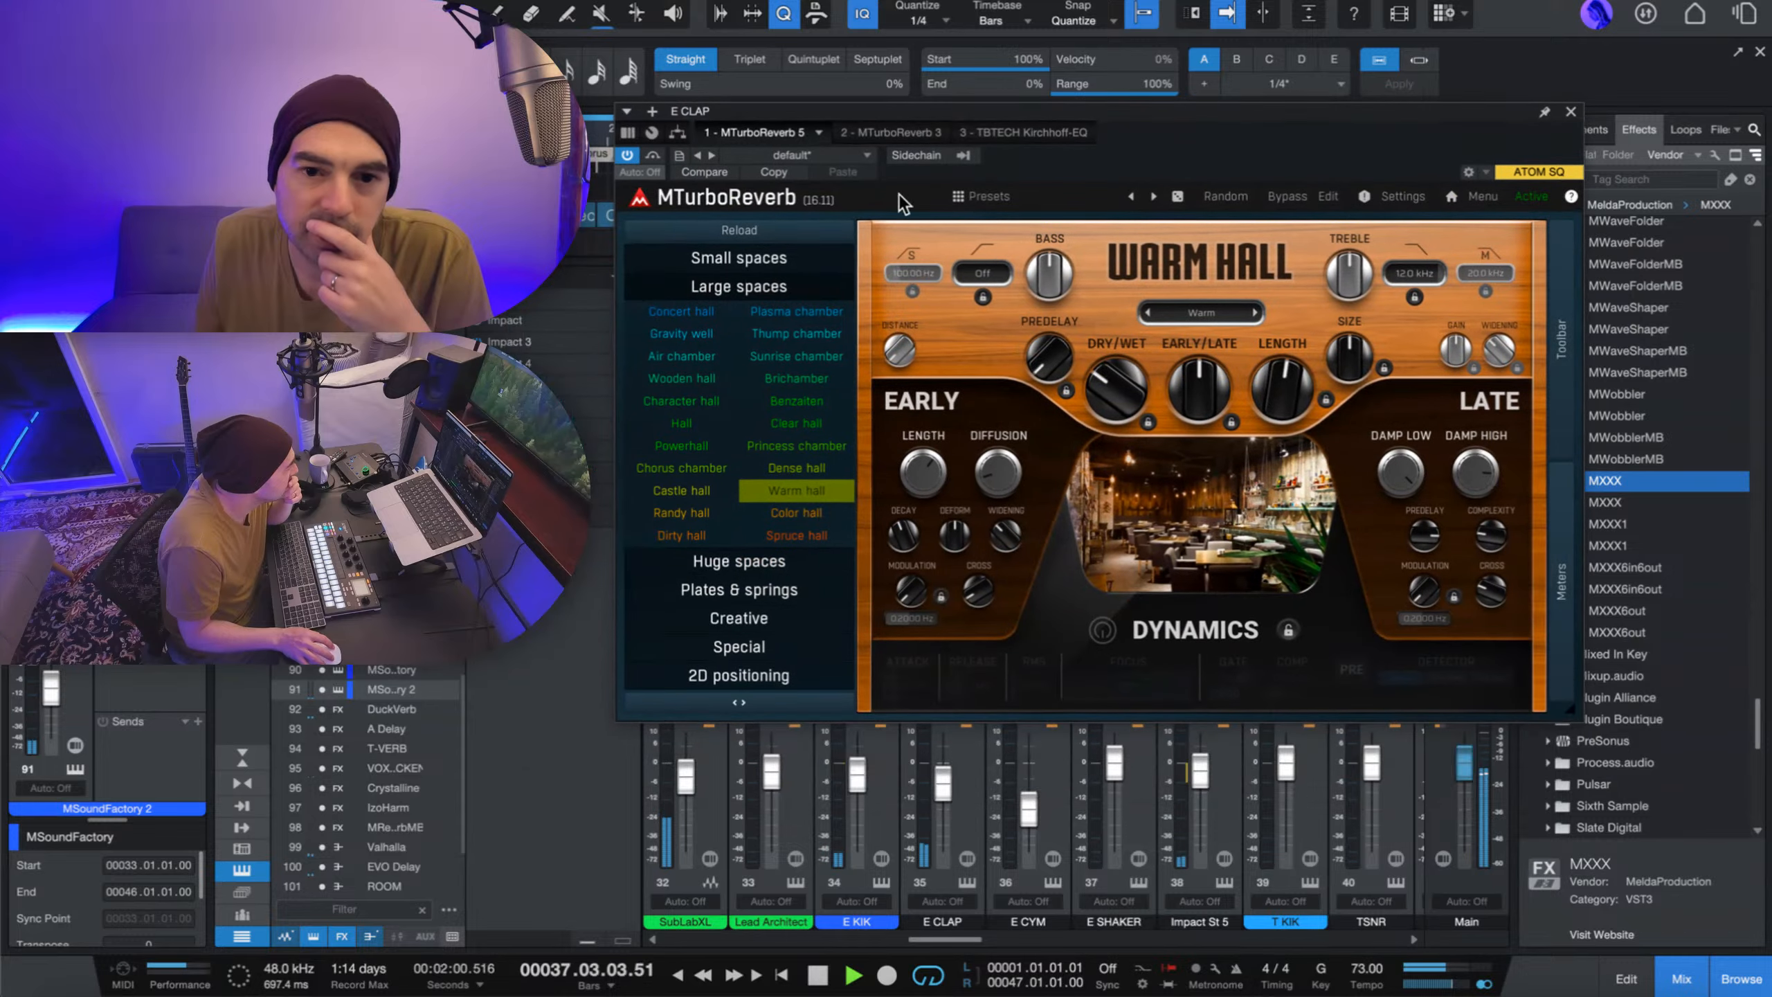
# - Audition the Color, Spruce, Dirty, Castle, Randy, Clear and Character hall reverbs on the clap while the song plays
pyautogui.click(799, 512)
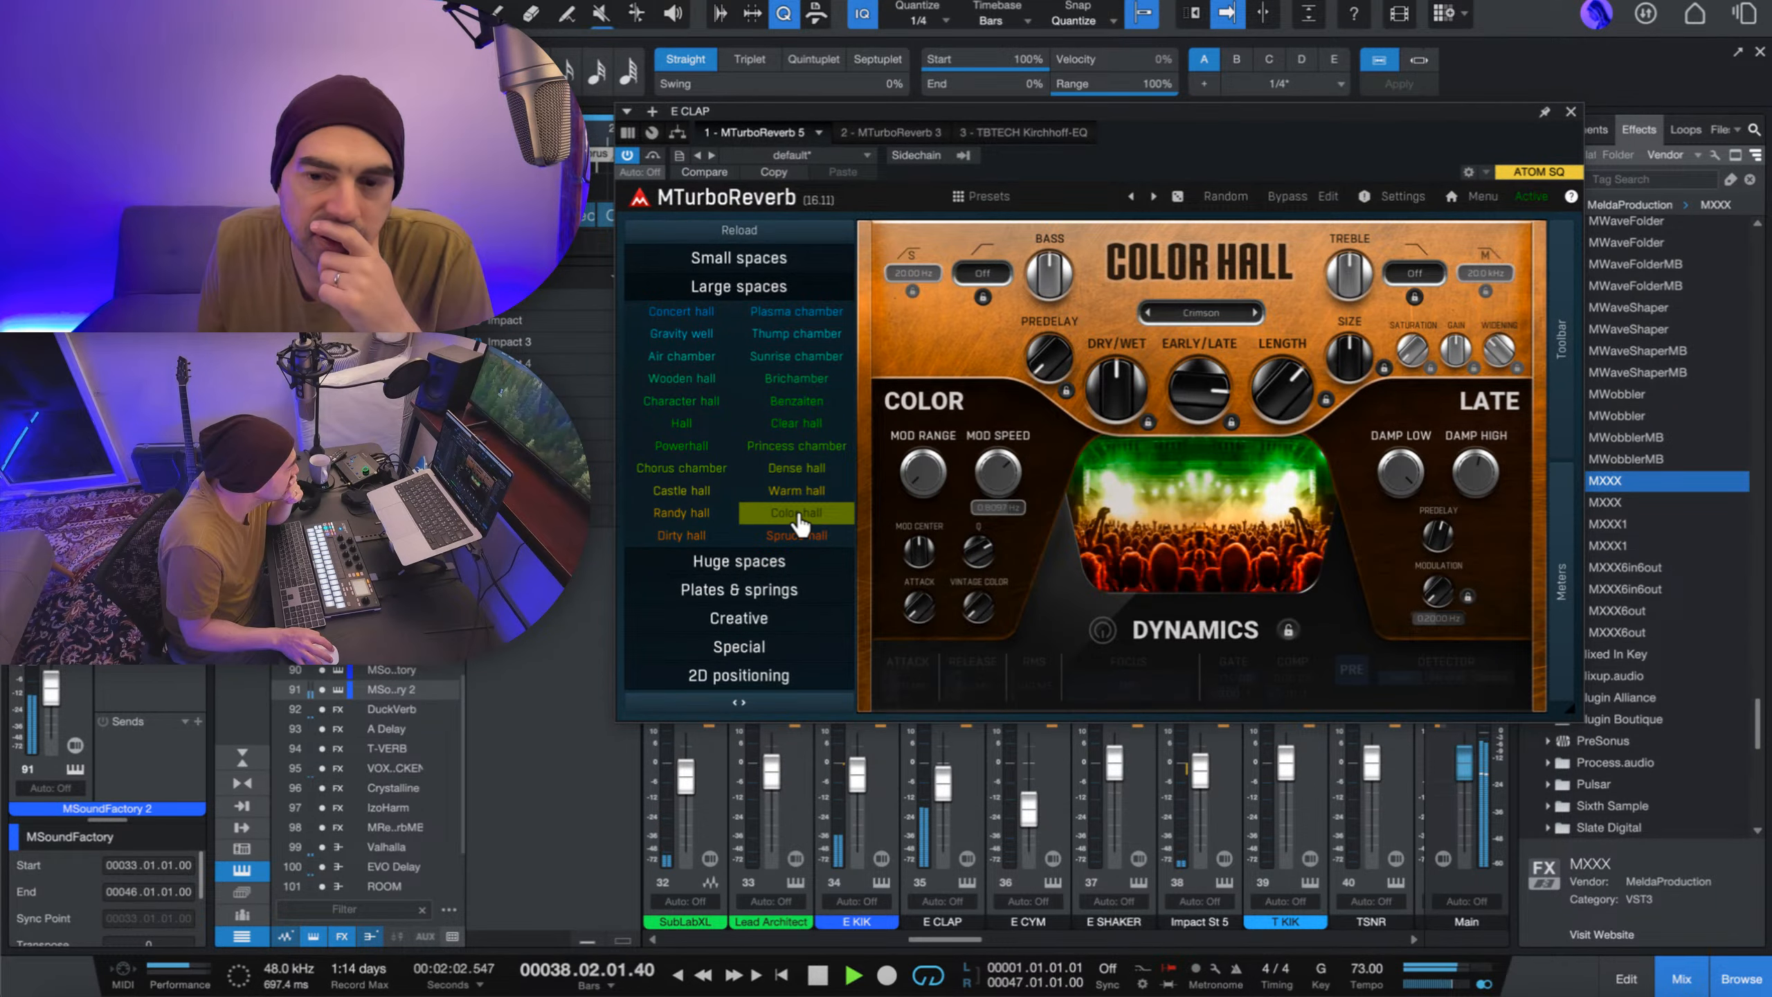
pyautogui.click(800, 533)
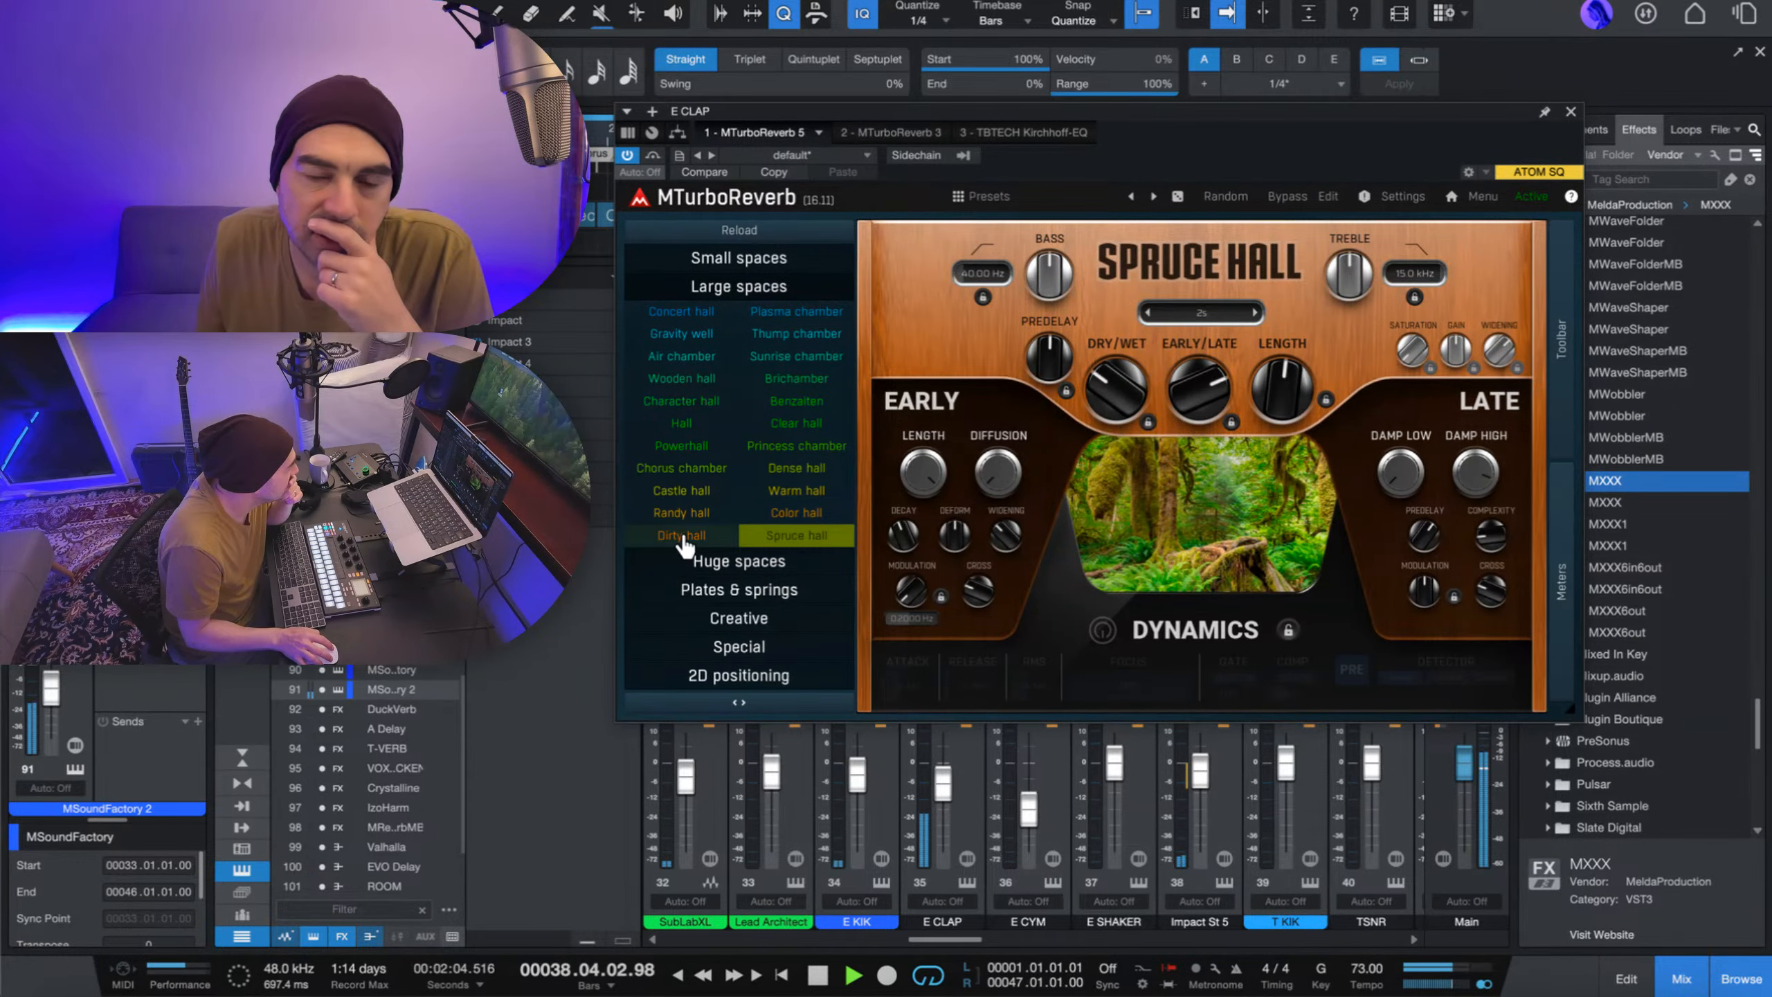
pyautogui.click(684, 533)
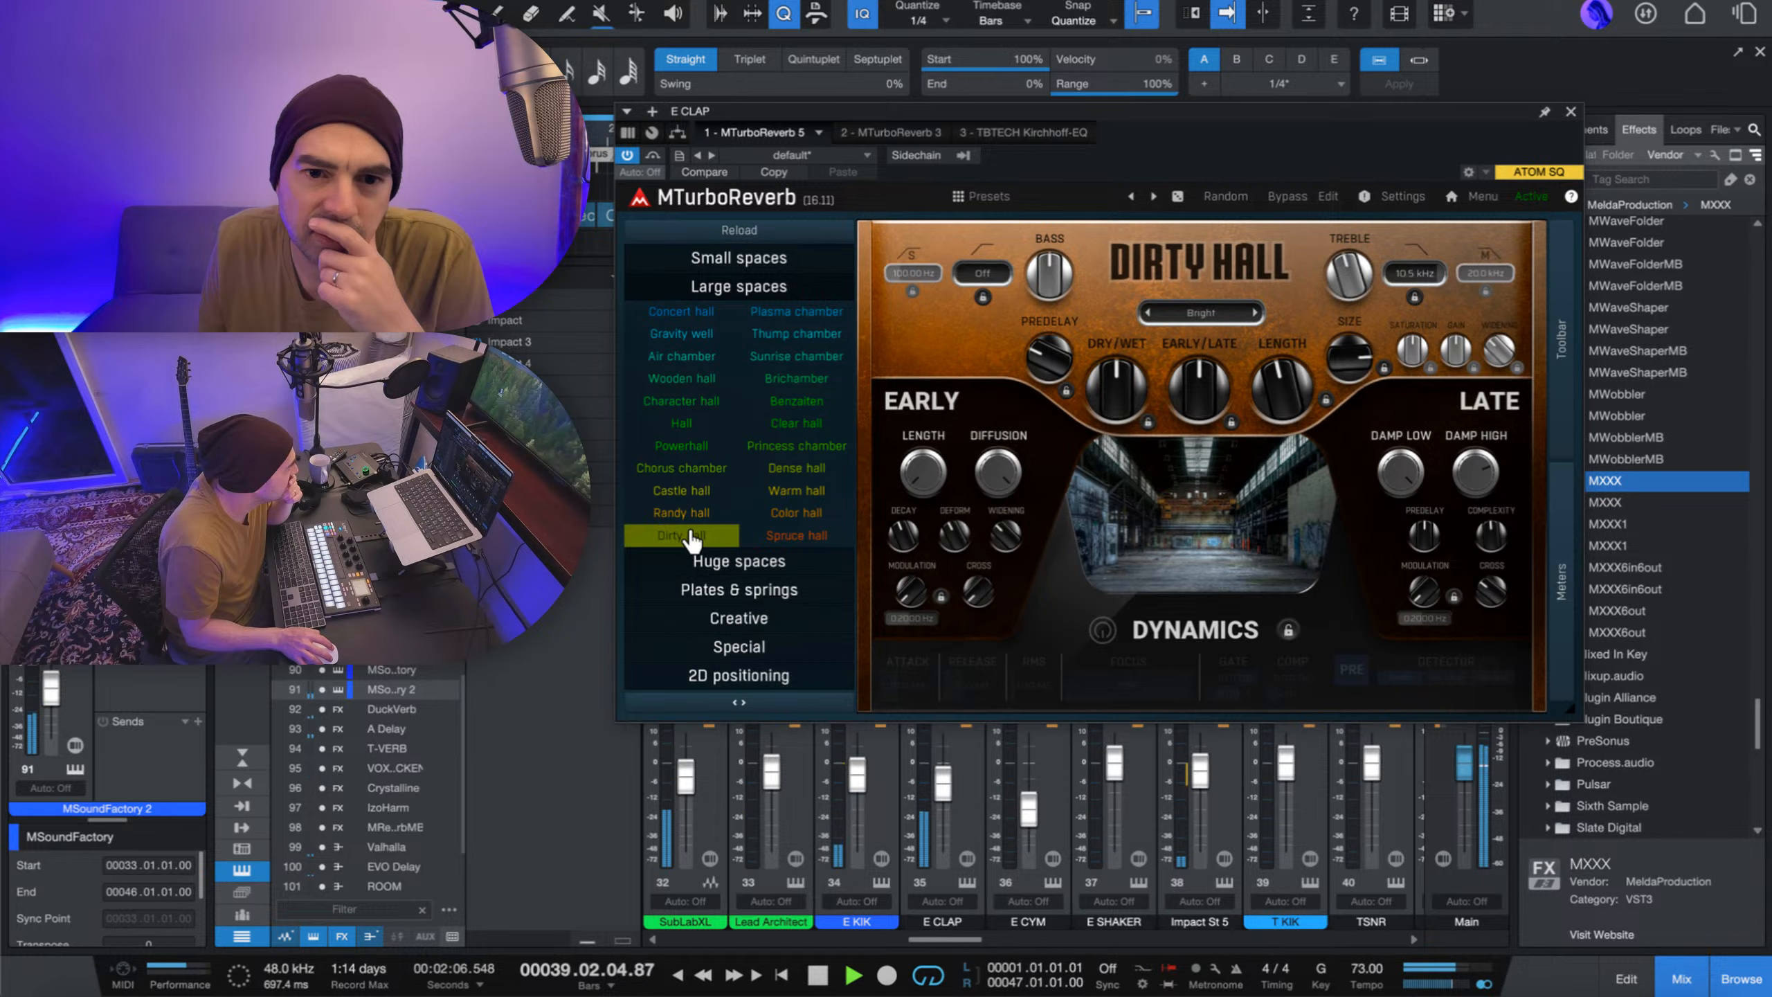
pyautogui.click(691, 504)
pyautogui.click(705, 489)
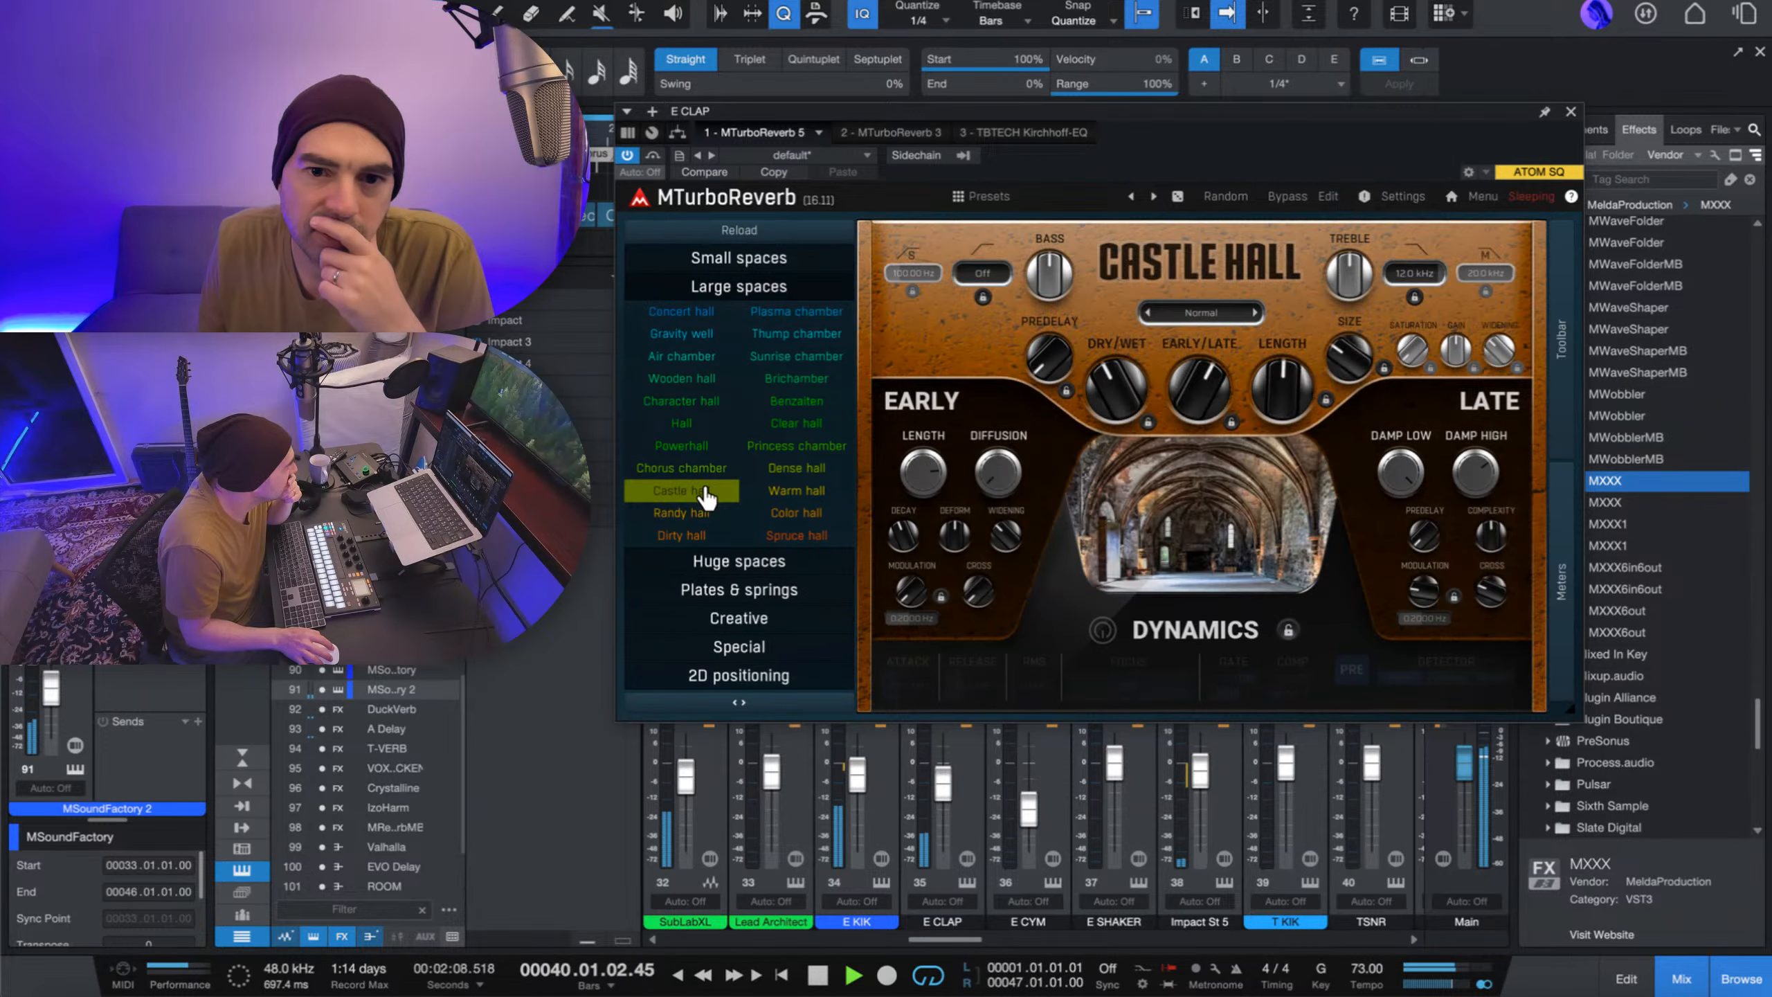
pyautogui.click(691, 509)
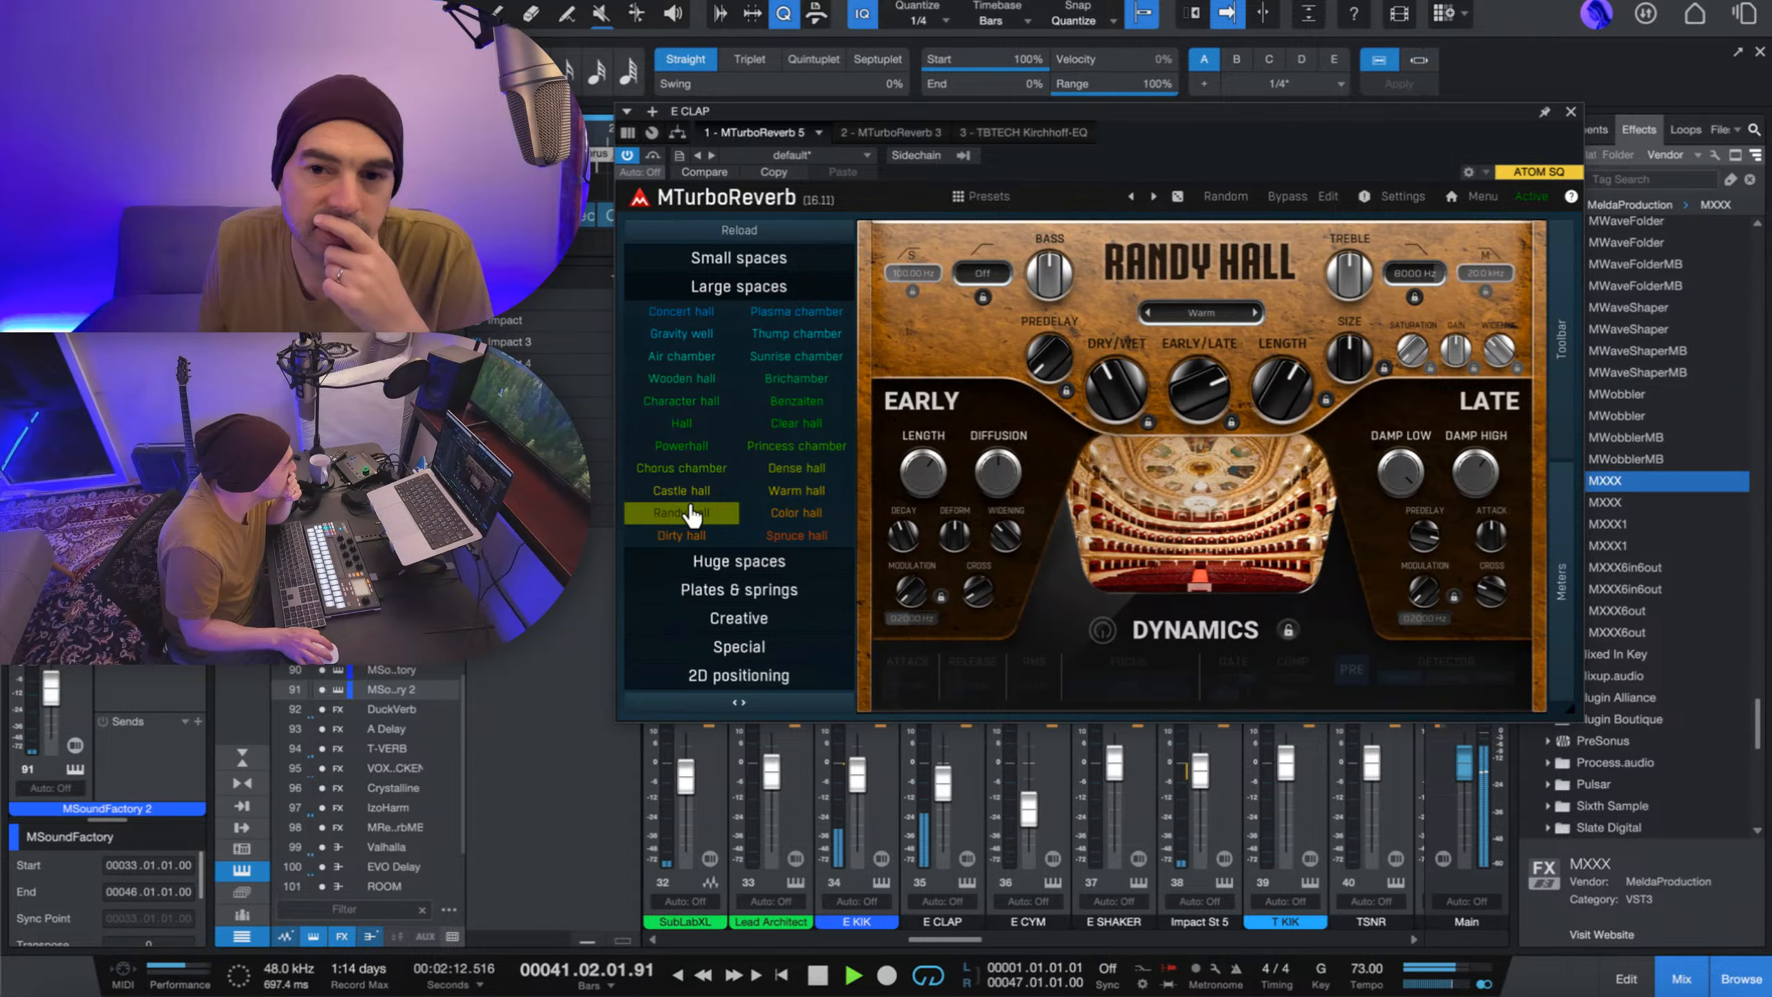
pyautogui.click(809, 422)
pyautogui.click(789, 386)
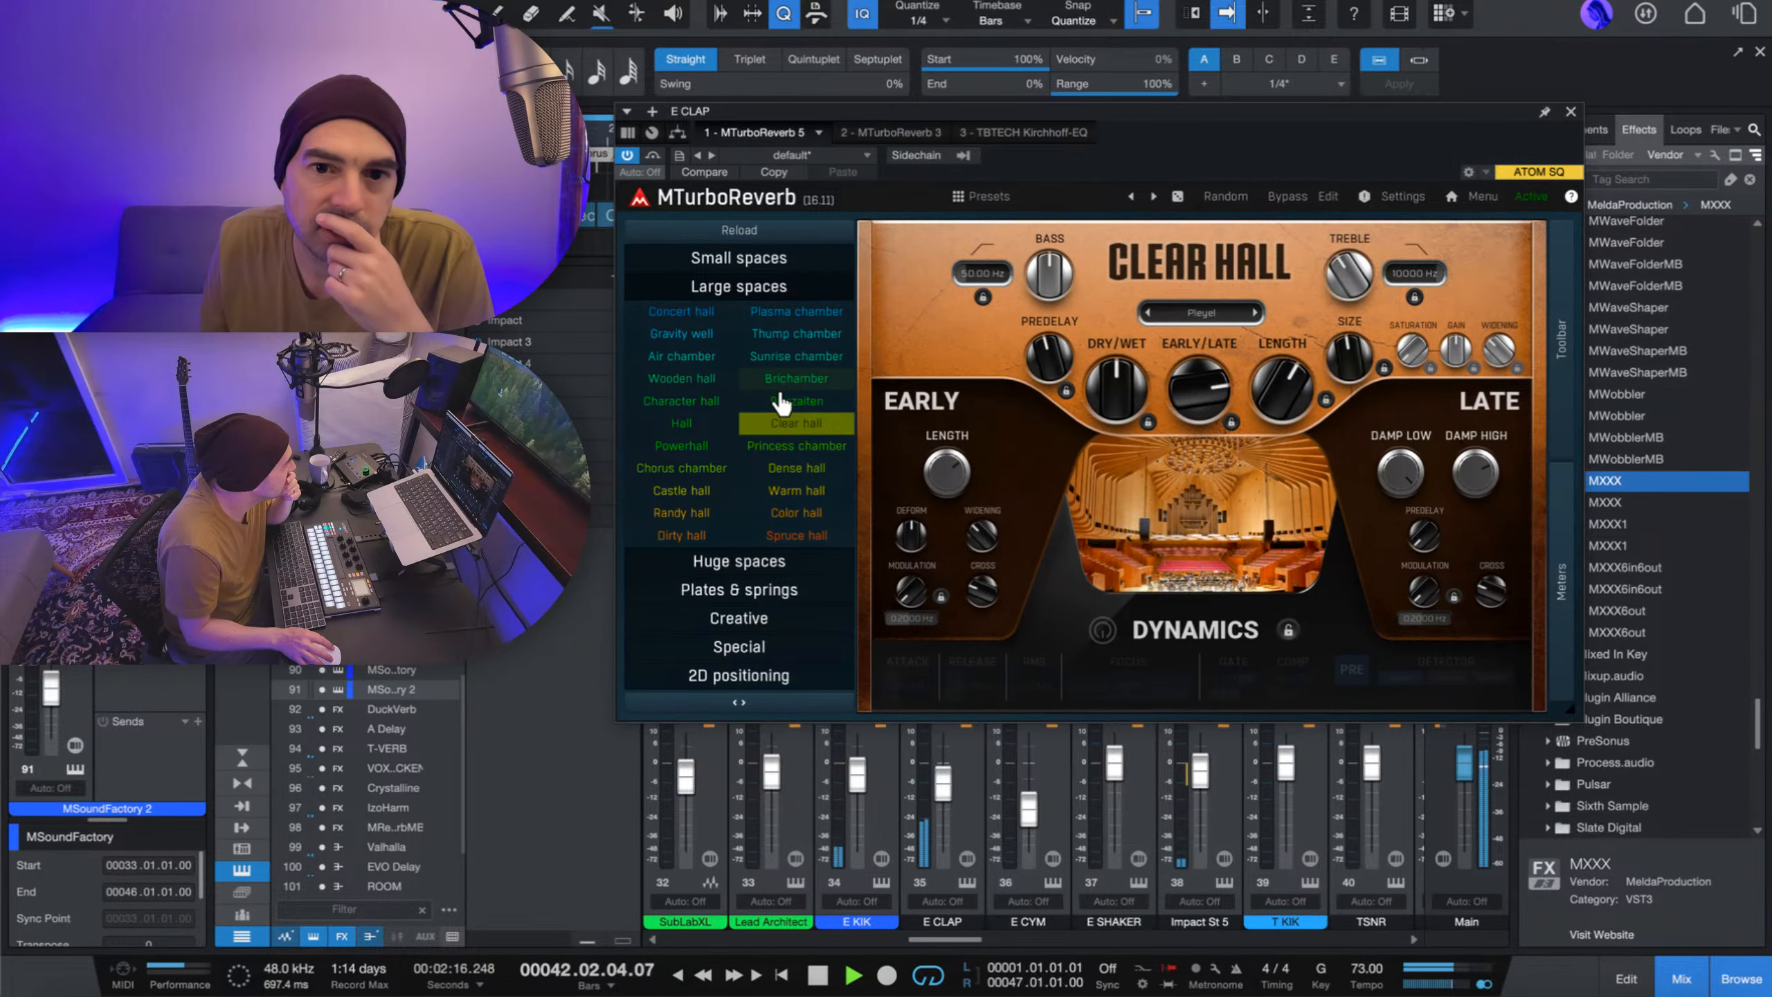
pyautogui.click(684, 408)
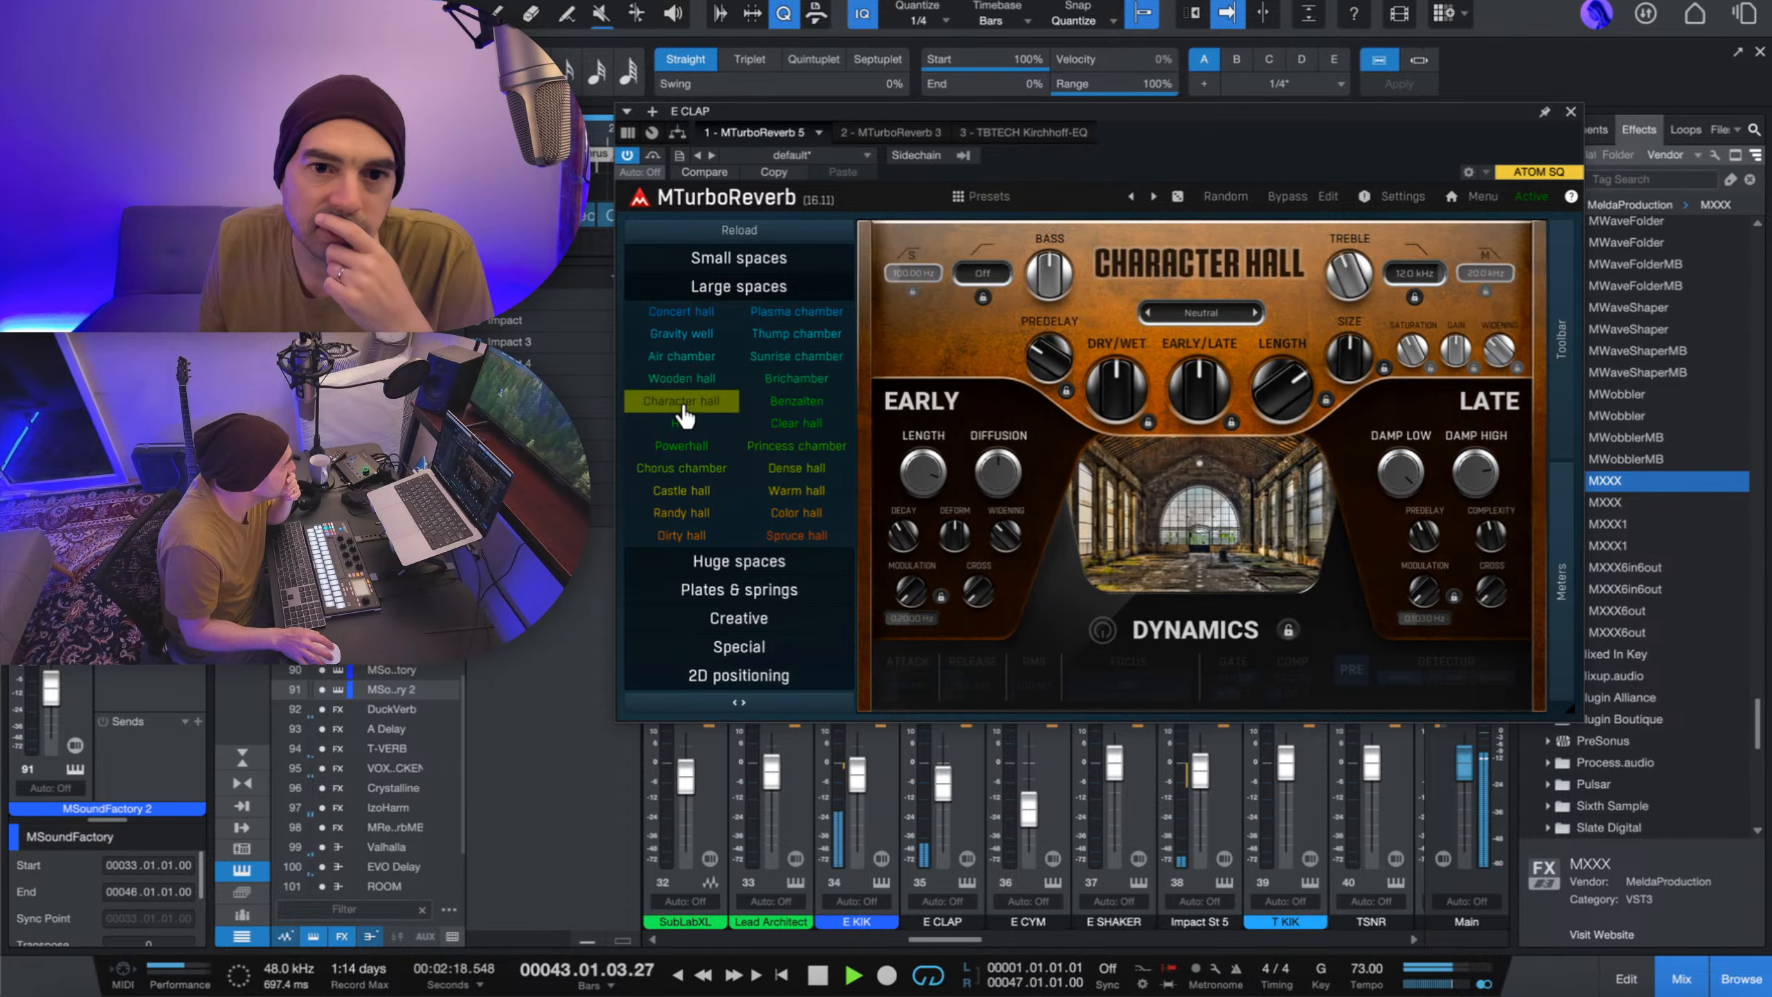
# - Load the Wooden hall reverb on the clap and lower its dry/wet mix to about 3.6%
pyautogui.click(703, 382)
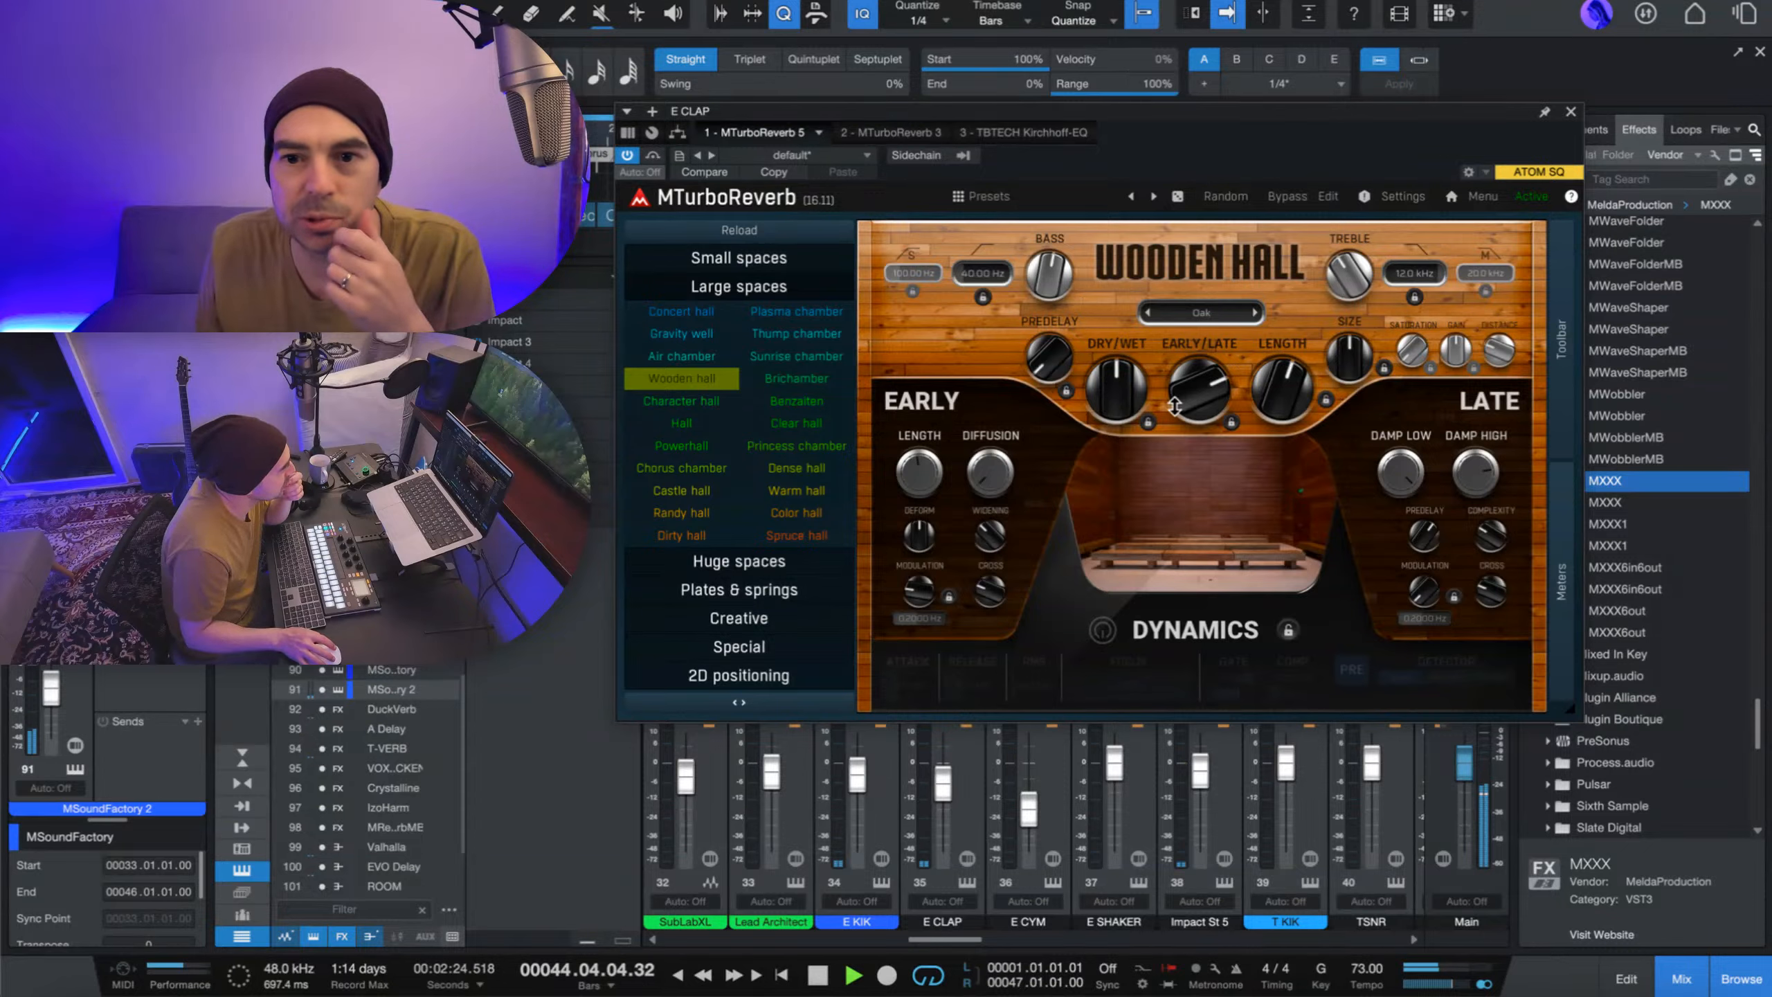
pyautogui.moveTo(1199, 388)
pyautogui.moveTo(1115, 388); pyautogui.dragTo(1115, 446)
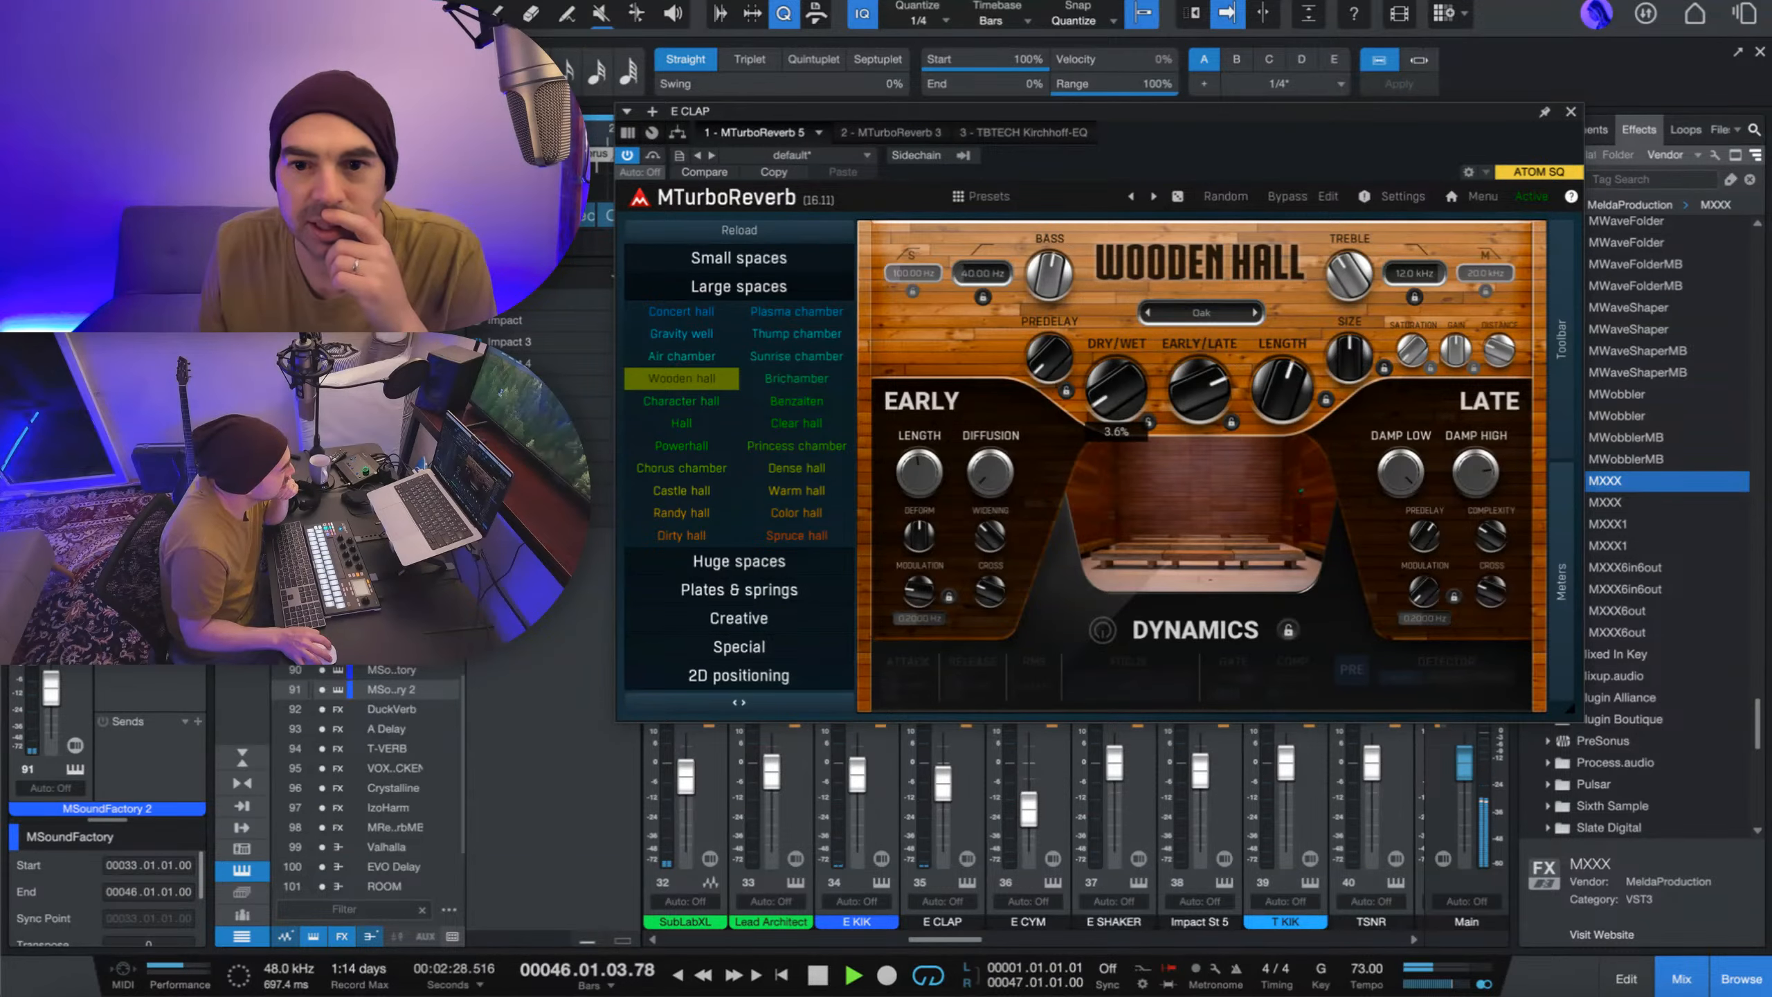
# - Play the song from the start of Verse 1 and slightly shorten the Wooden hall reverb's overall length
pyautogui.moveTo(780, 103); pyautogui.dragTo(651, 277)
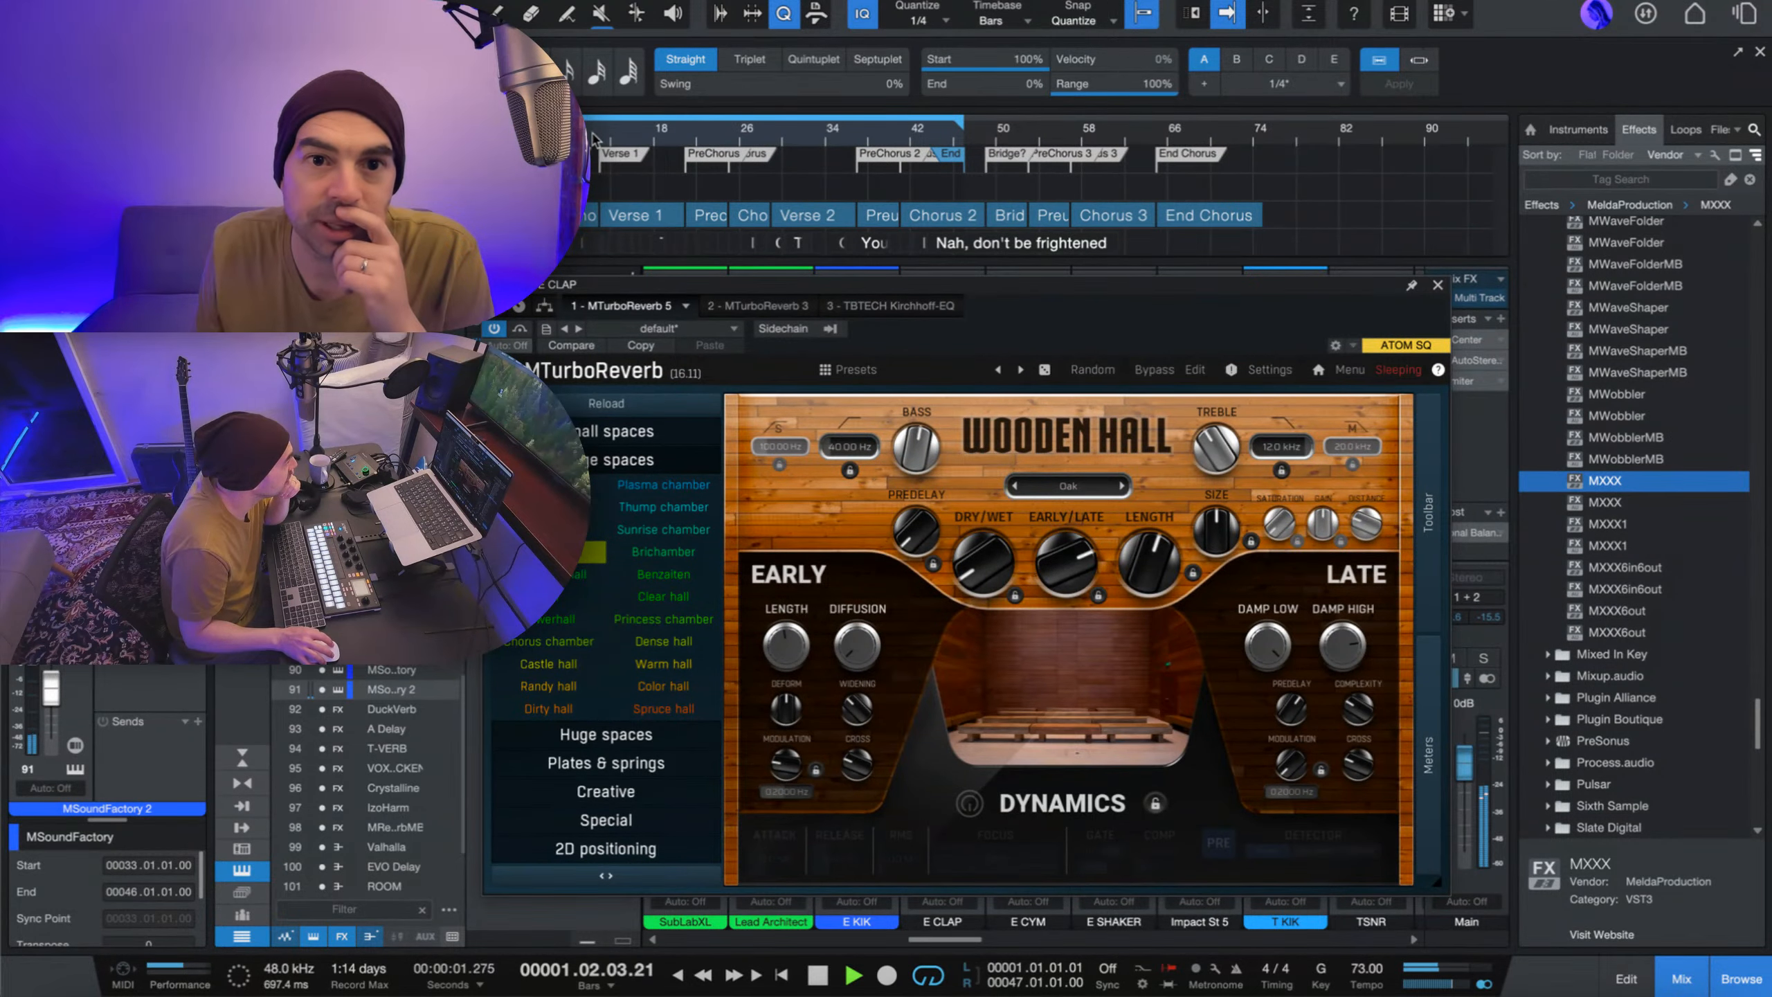
pyautogui.click(597, 136)
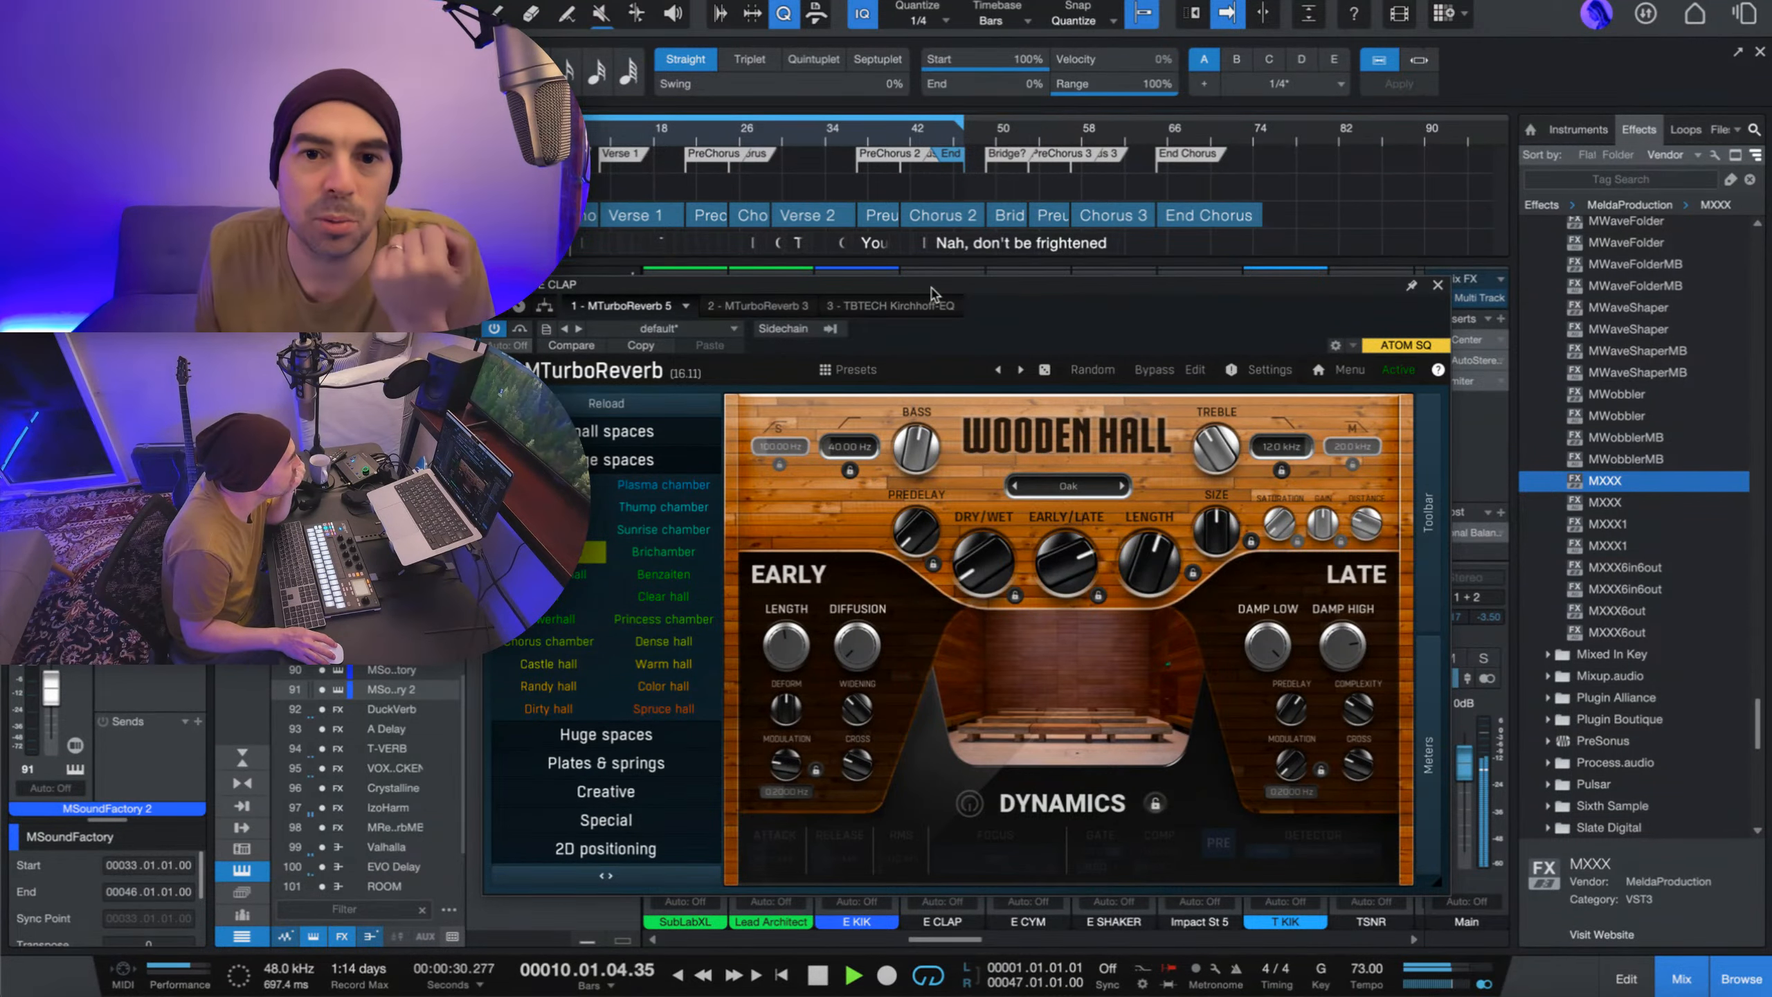
pyautogui.moveTo(933, 294); pyautogui.dragTo(844, 11)
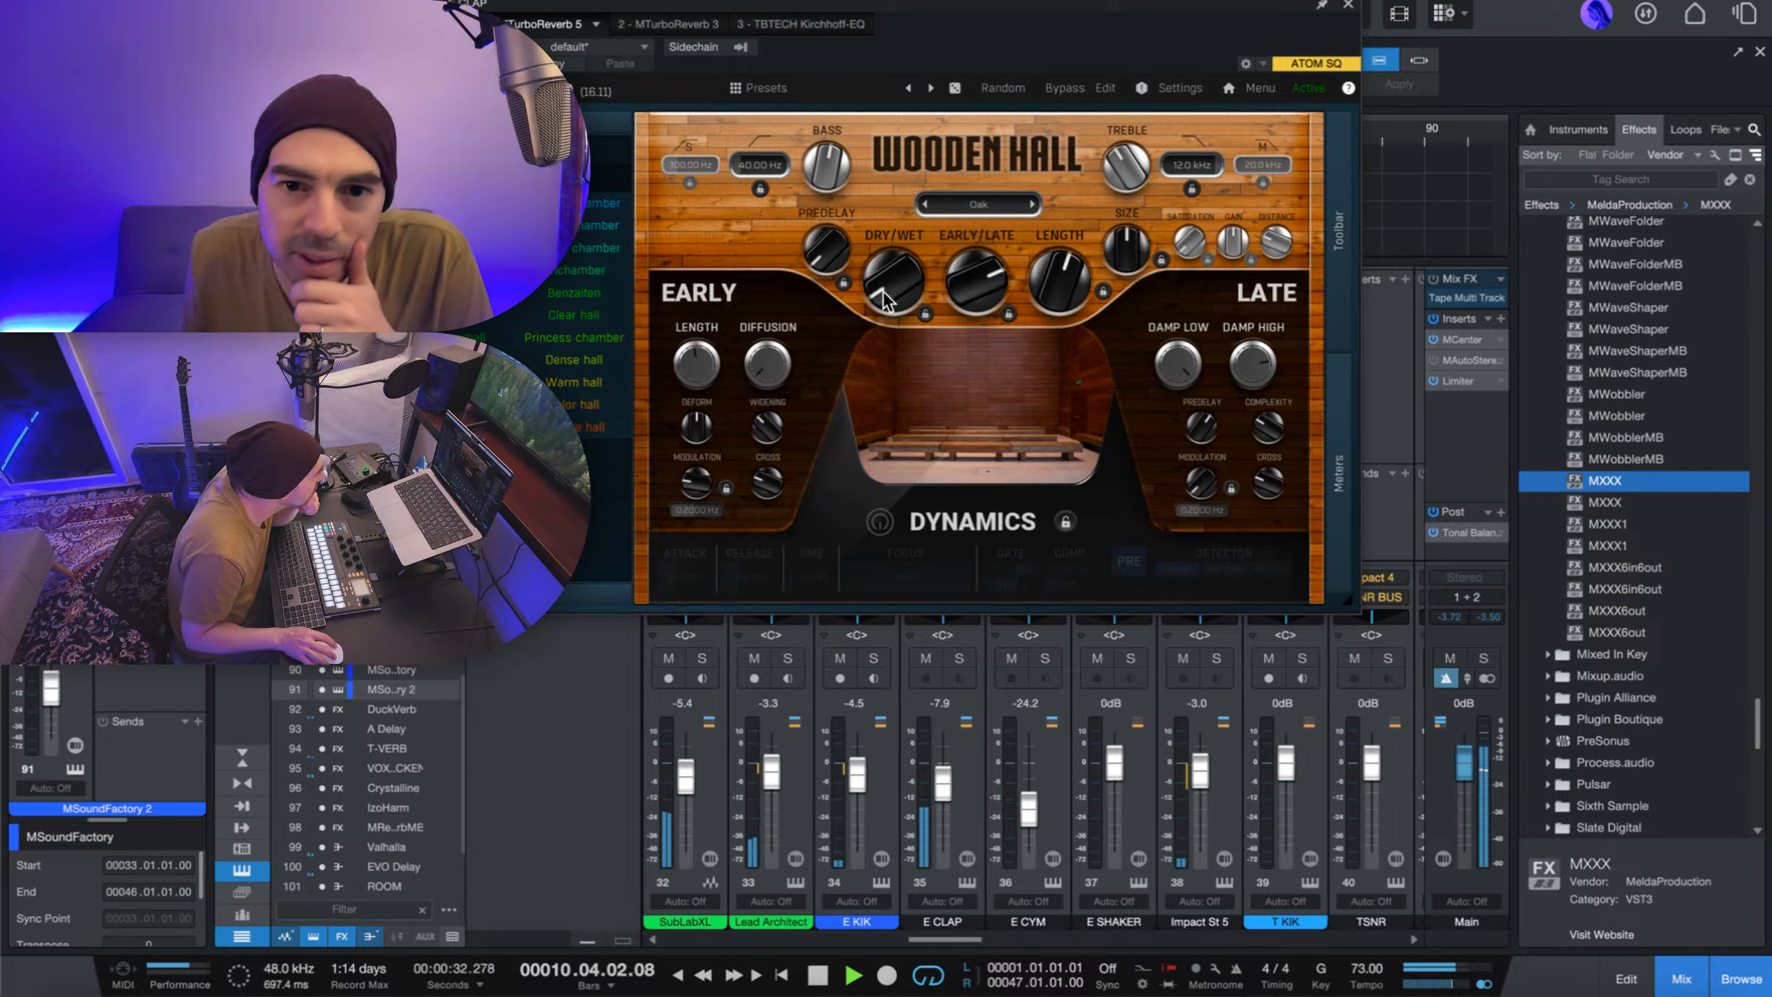
pyautogui.moveTo(1059, 279)
pyautogui.mouseDown()
pyautogui.moveTo(1059, 363)
pyautogui.moveTo(1058, 287)
pyautogui.mouseUp()
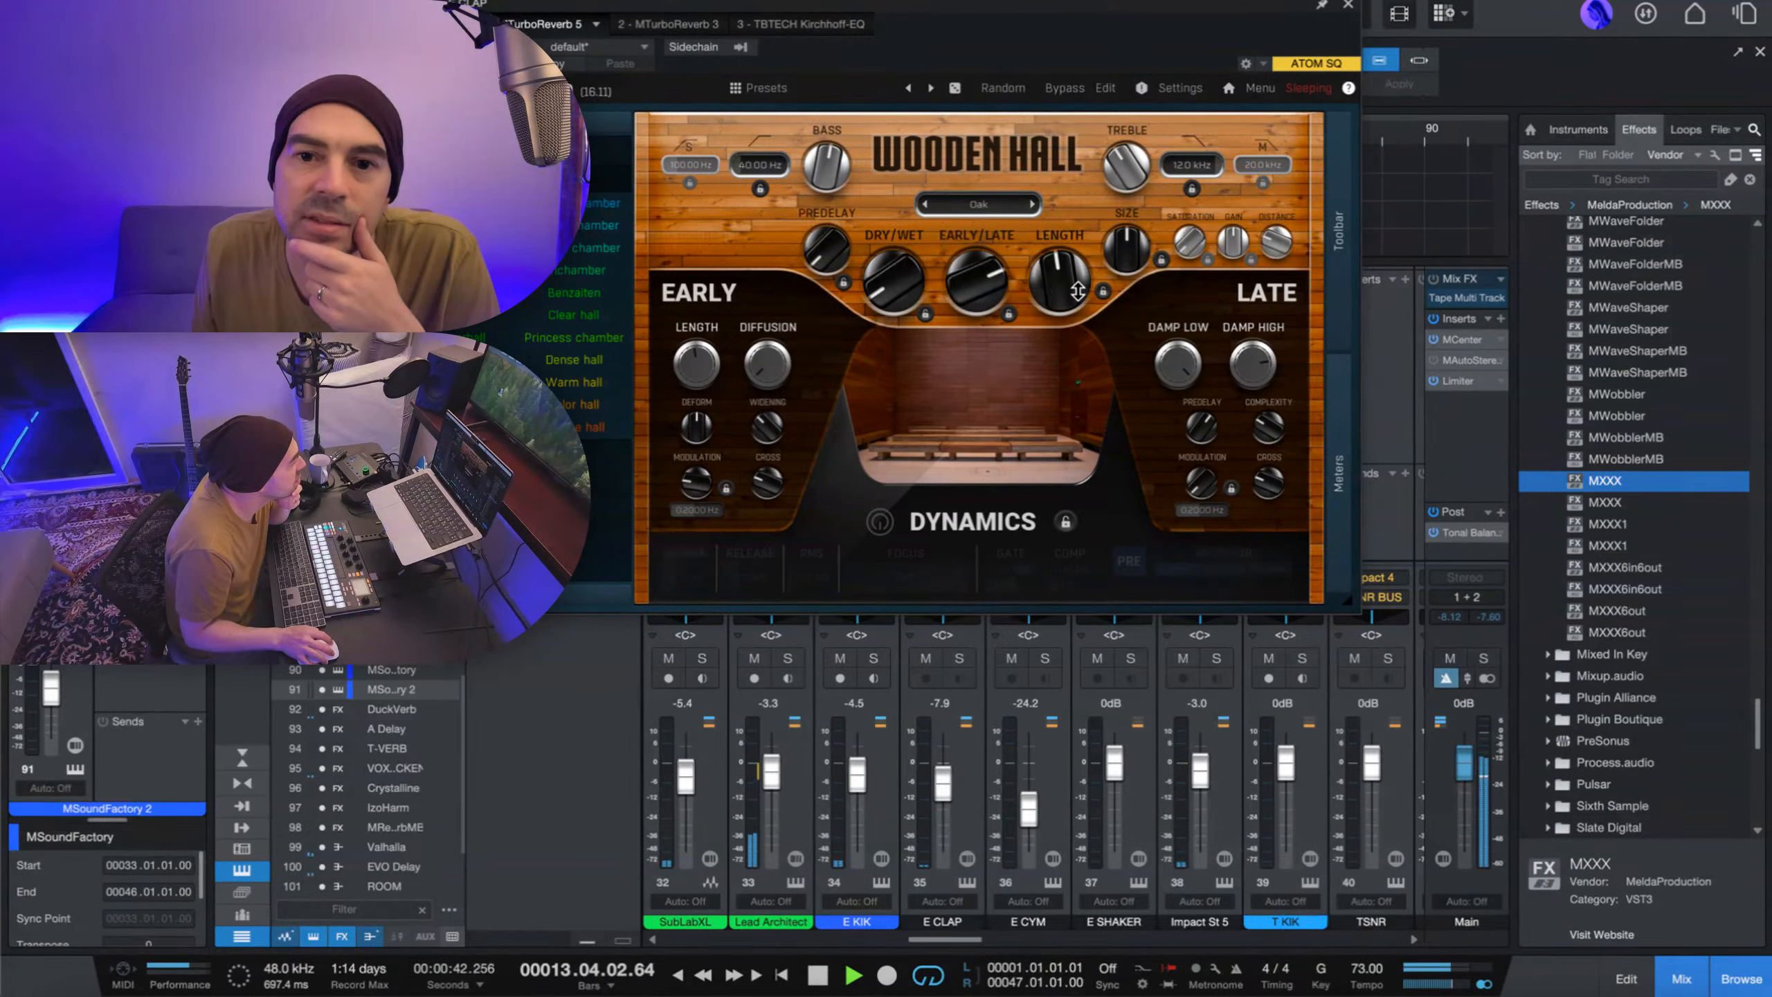
# - Play from just before Chorus 2 and raise the Wooden hall reverb's low-cut filter to 123.4 Hz
pyautogui.moveTo(775, 7); pyautogui.dragTo(875, 242)
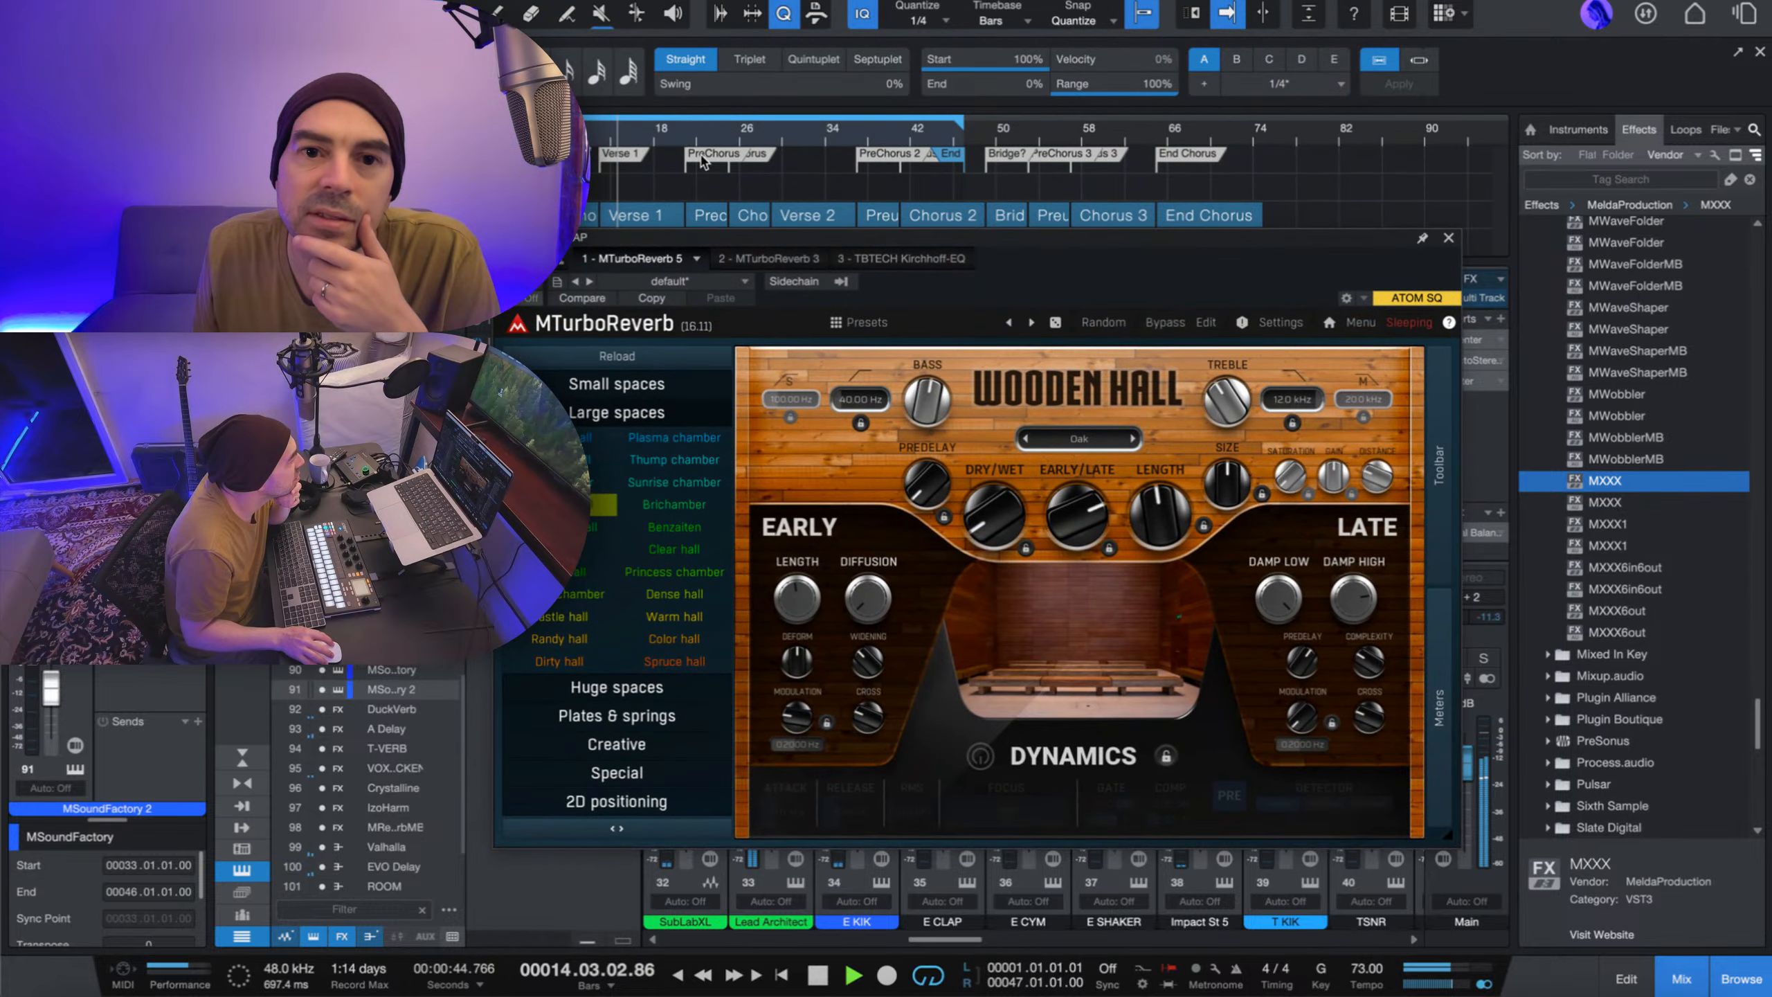
pyautogui.click(905, 129)
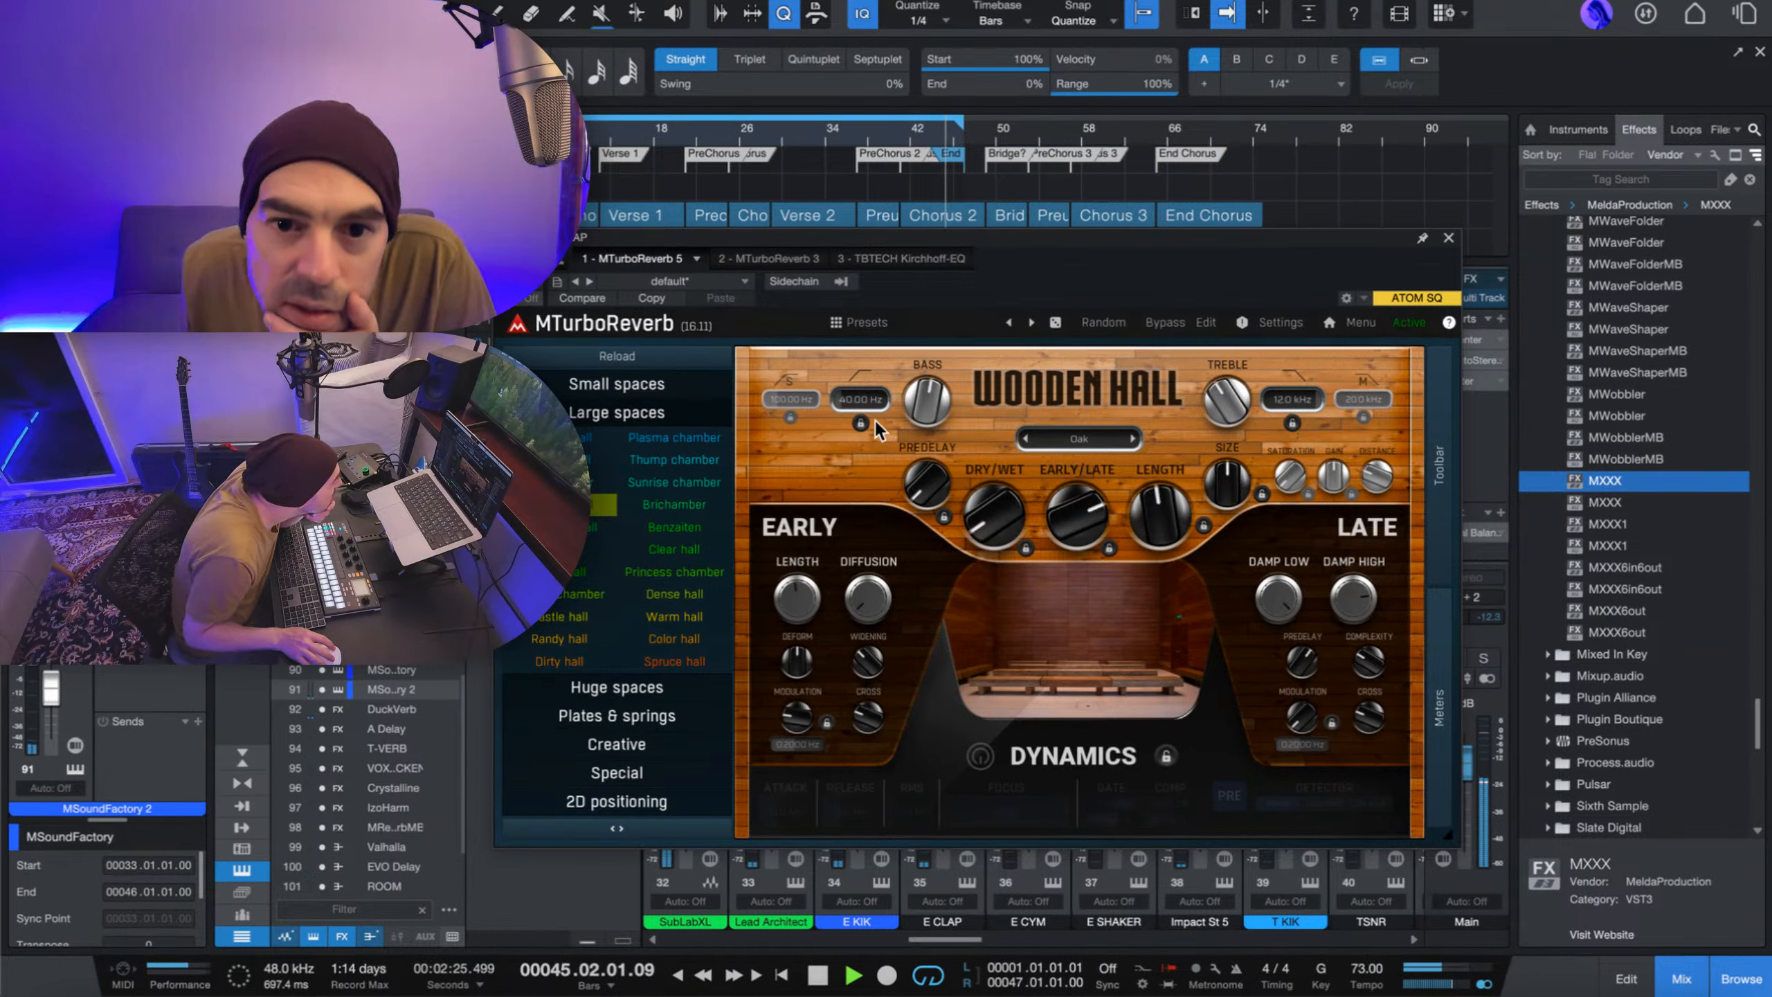
pyautogui.moveTo(866, 404); pyautogui.dragTo(865, 368)
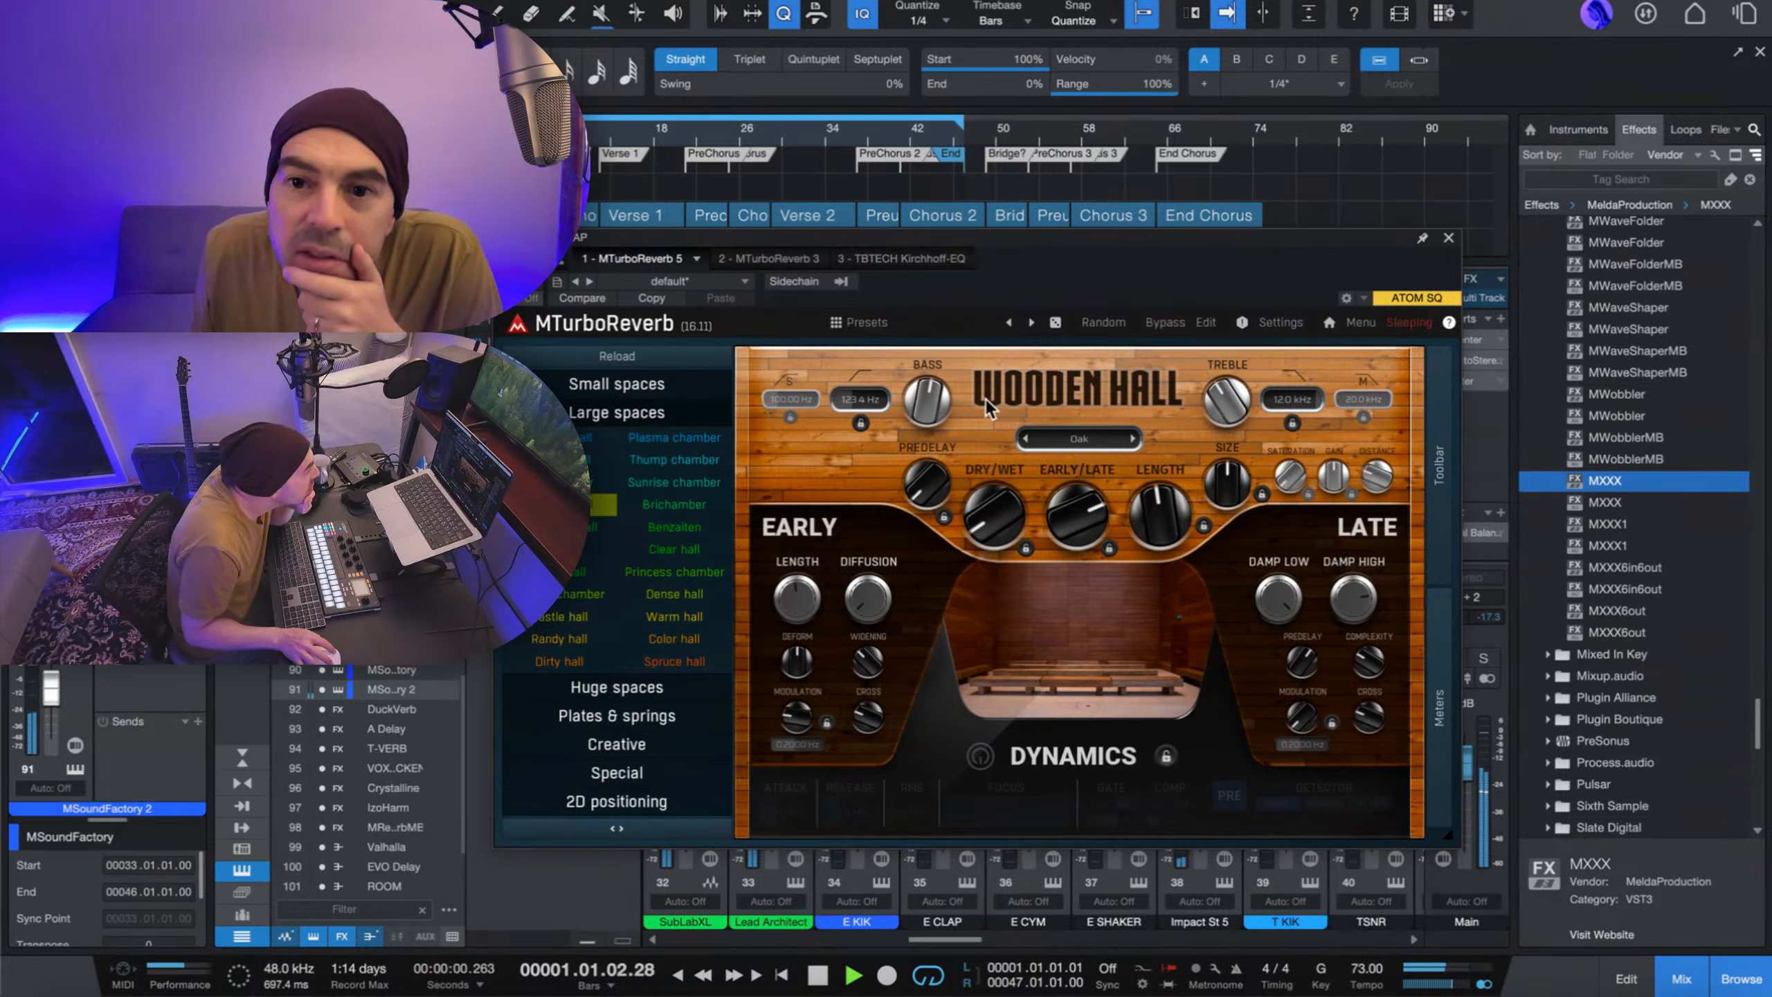
# - Replay from Verse 1, around bar 26 and Chorus 2, shorten the clap reverb's length to about 1215 ms, and close the reverb
pyautogui.click(645, 140)
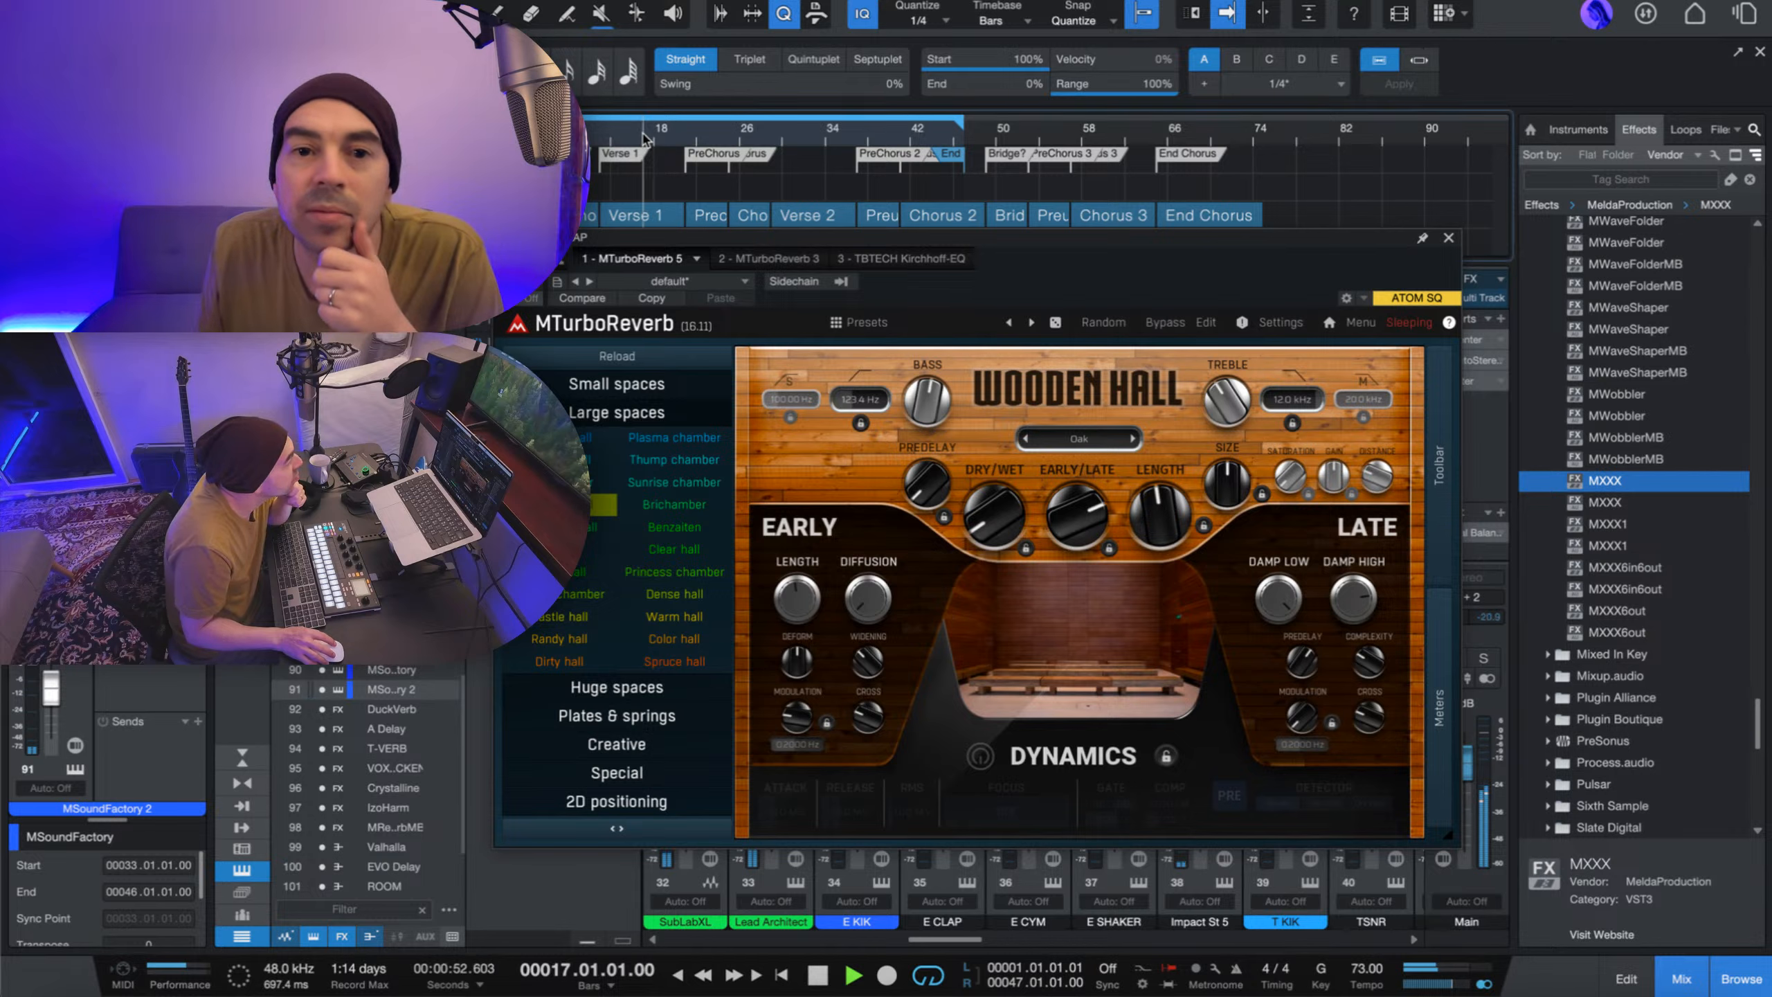
pyautogui.click(738, 130)
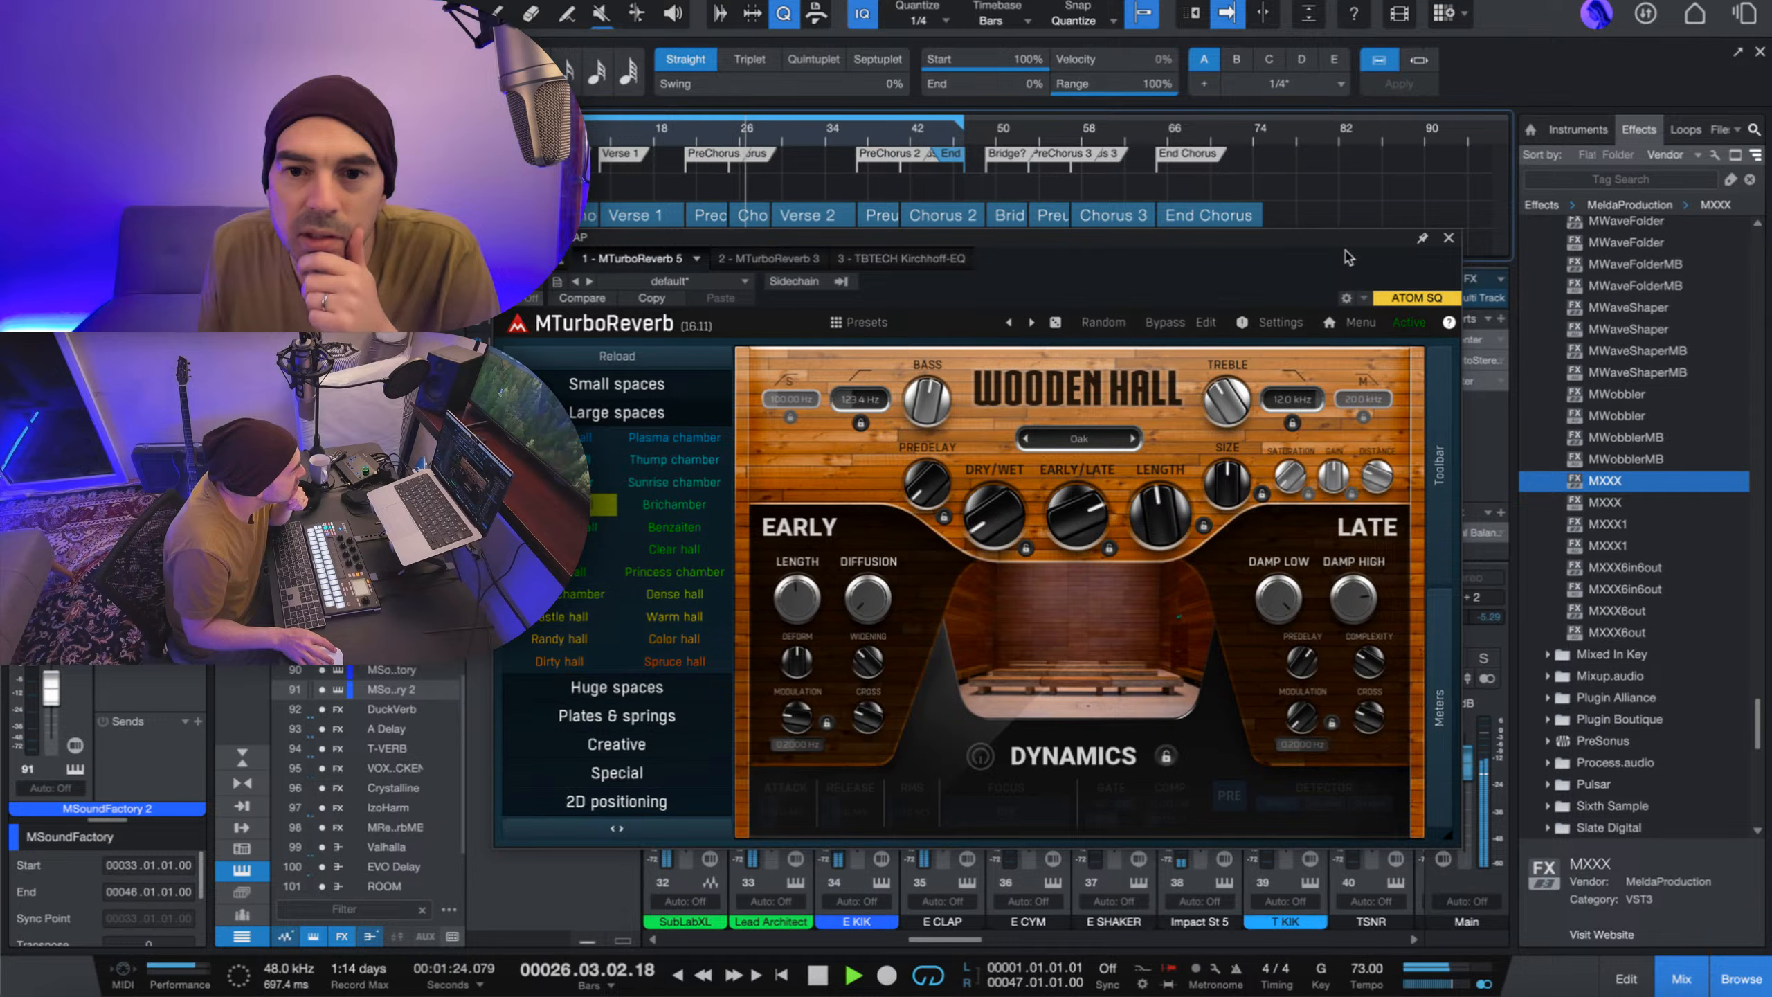
pyautogui.moveTo(1160, 517)
pyautogui.mouseDown()
pyautogui.moveTo(1161, 500)
pyautogui.moveTo(1161, 527)
pyautogui.mouseUp()
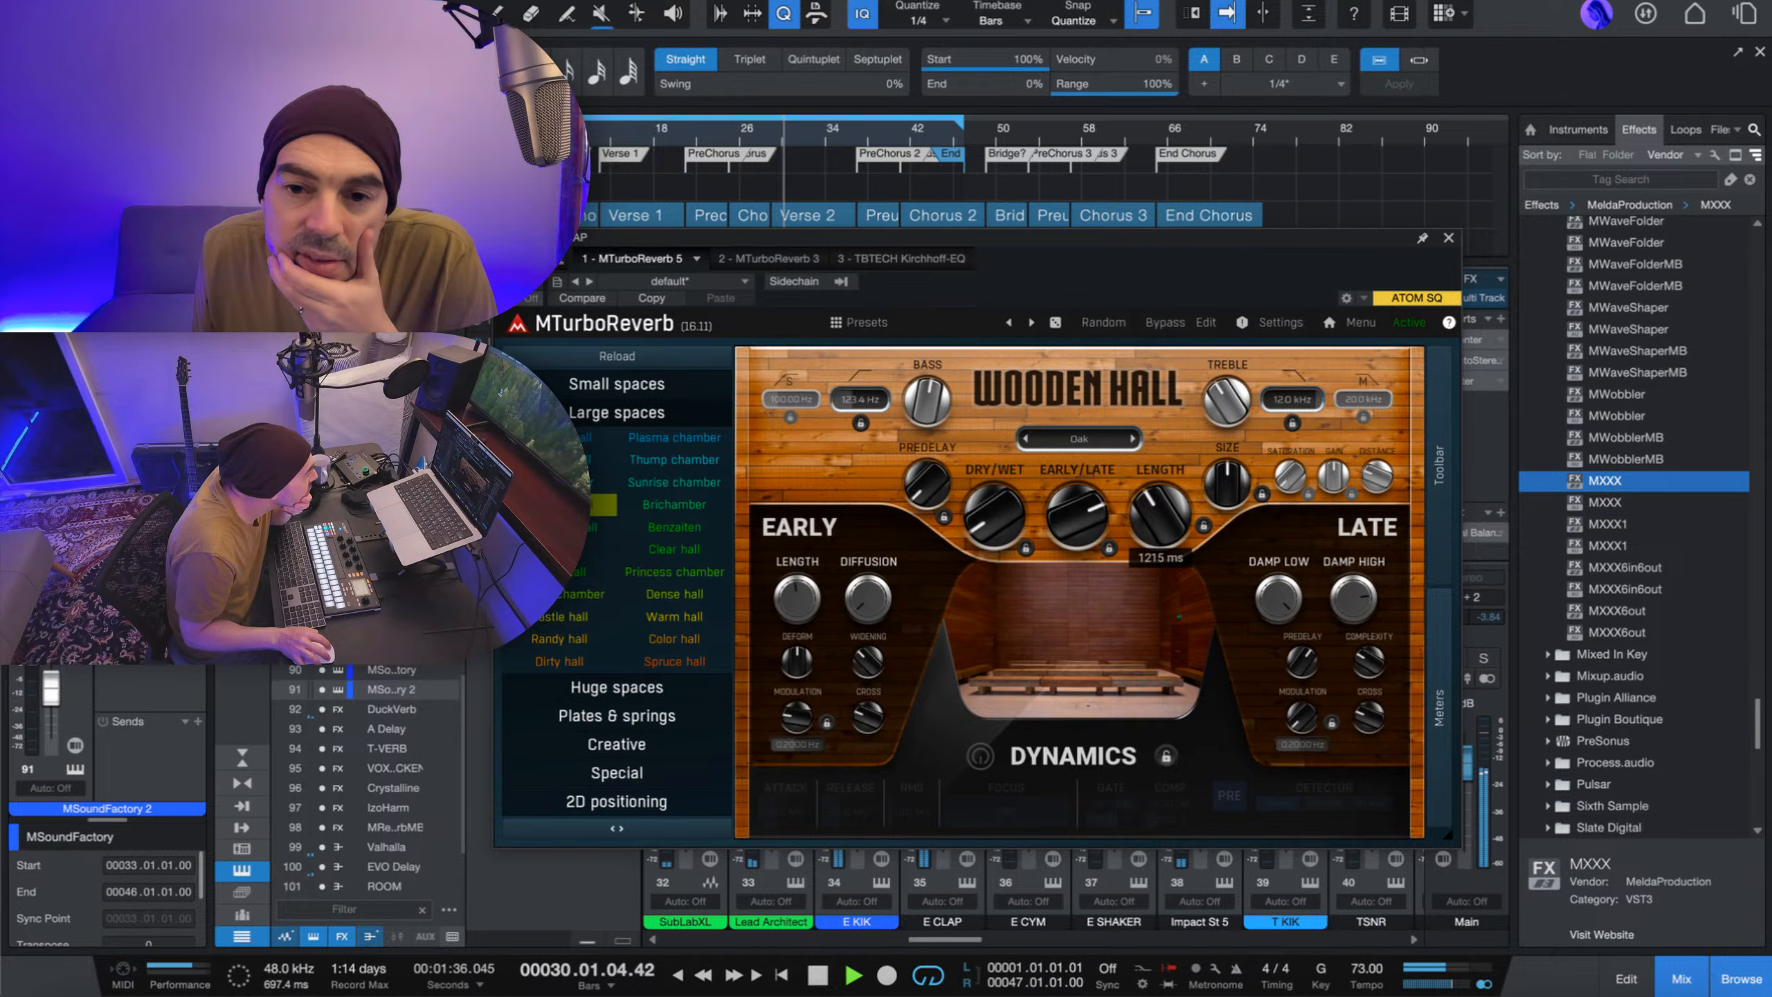
pyautogui.moveTo(1160, 516); pyautogui.dragTo(1160, 522)
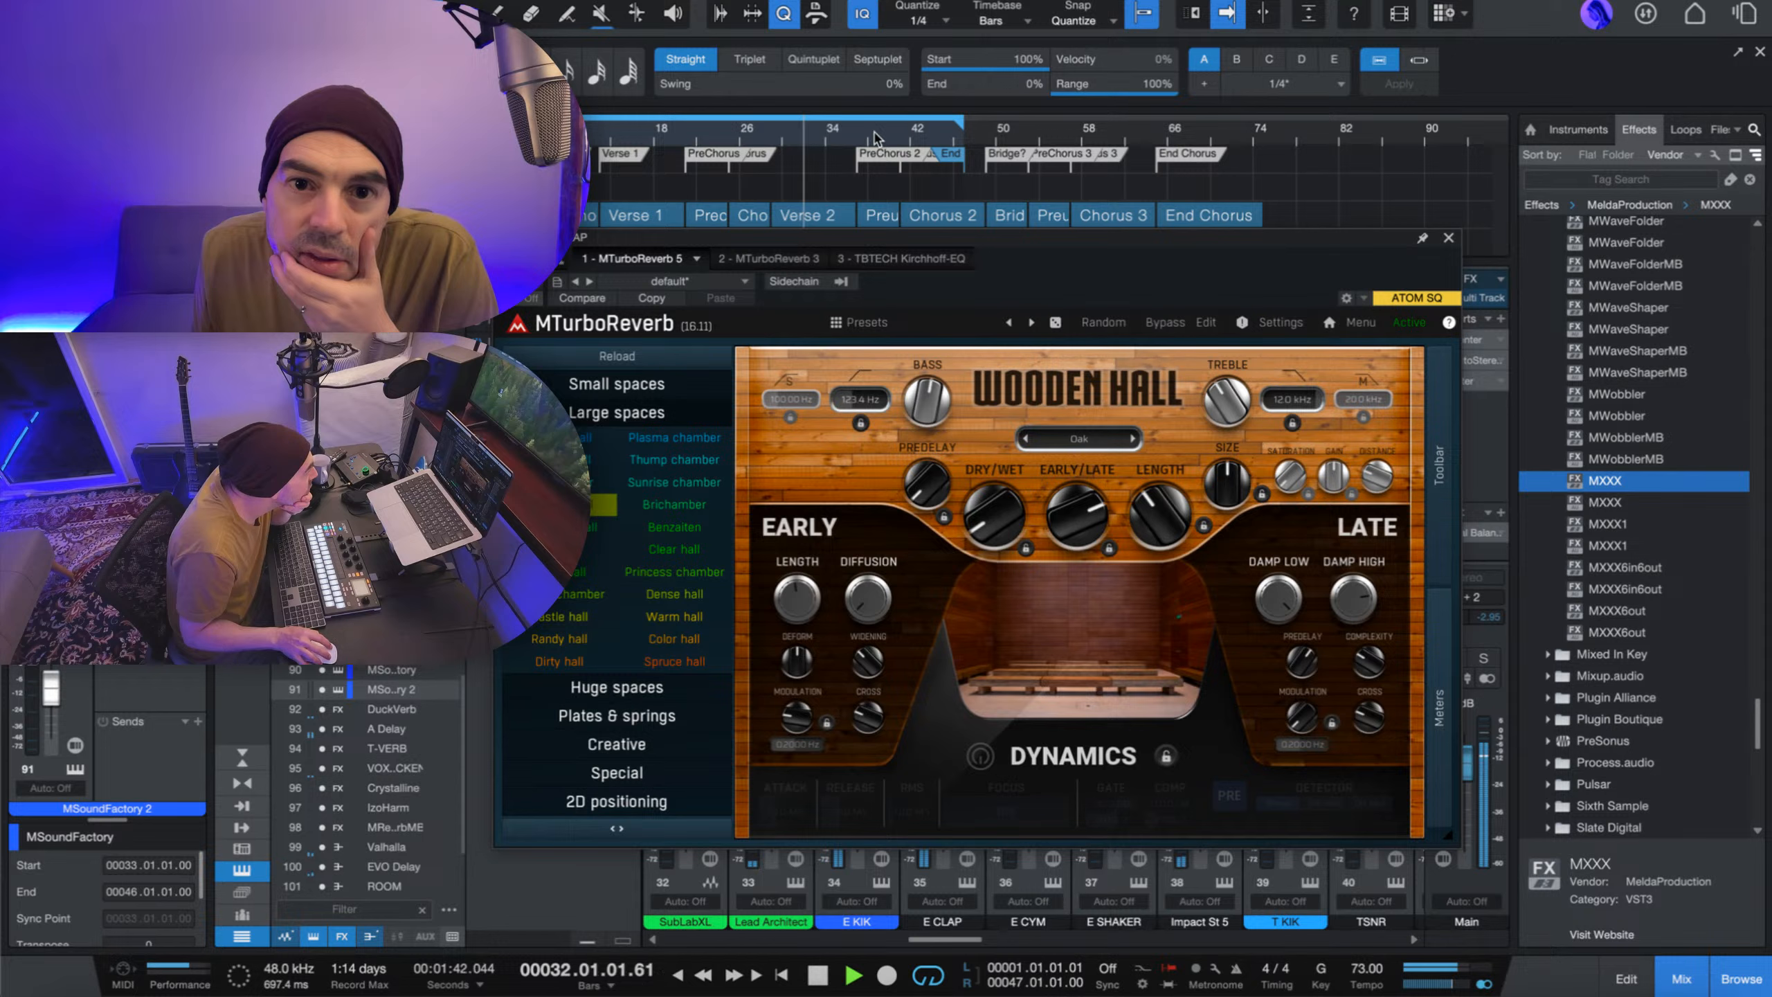
pyautogui.click(917, 131)
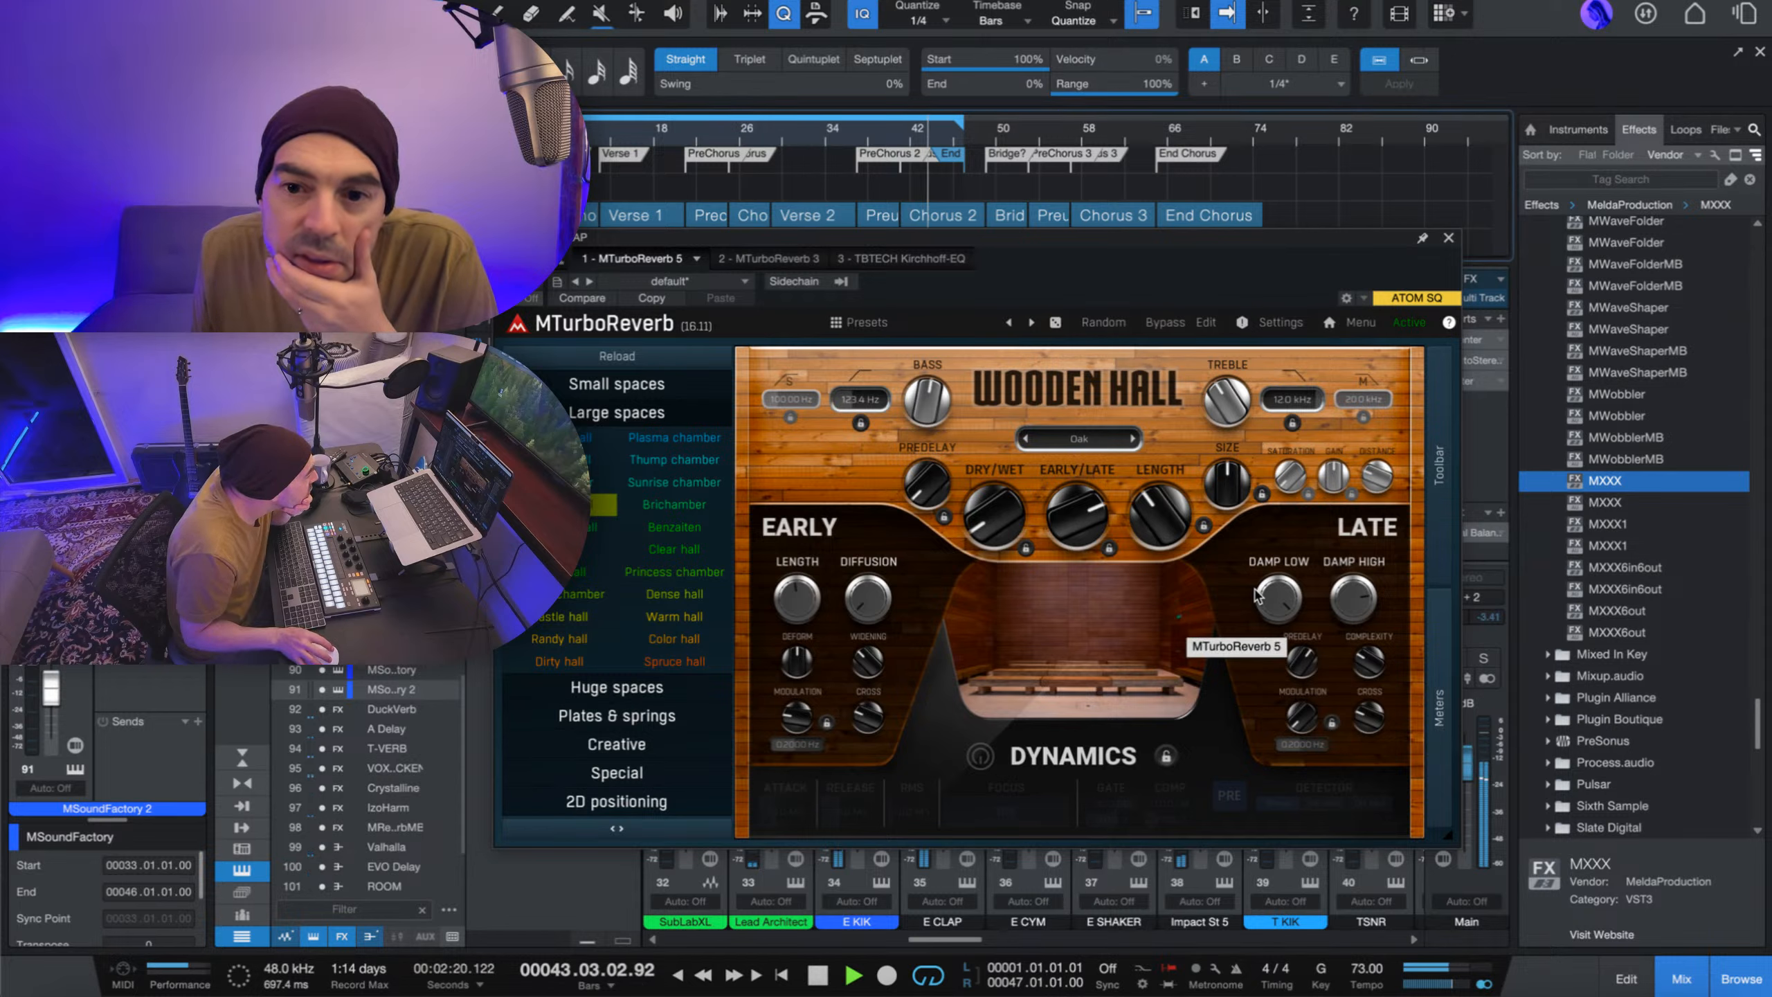
pyautogui.moveTo(1148, 508); pyautogui.dragTo(1148, 513)
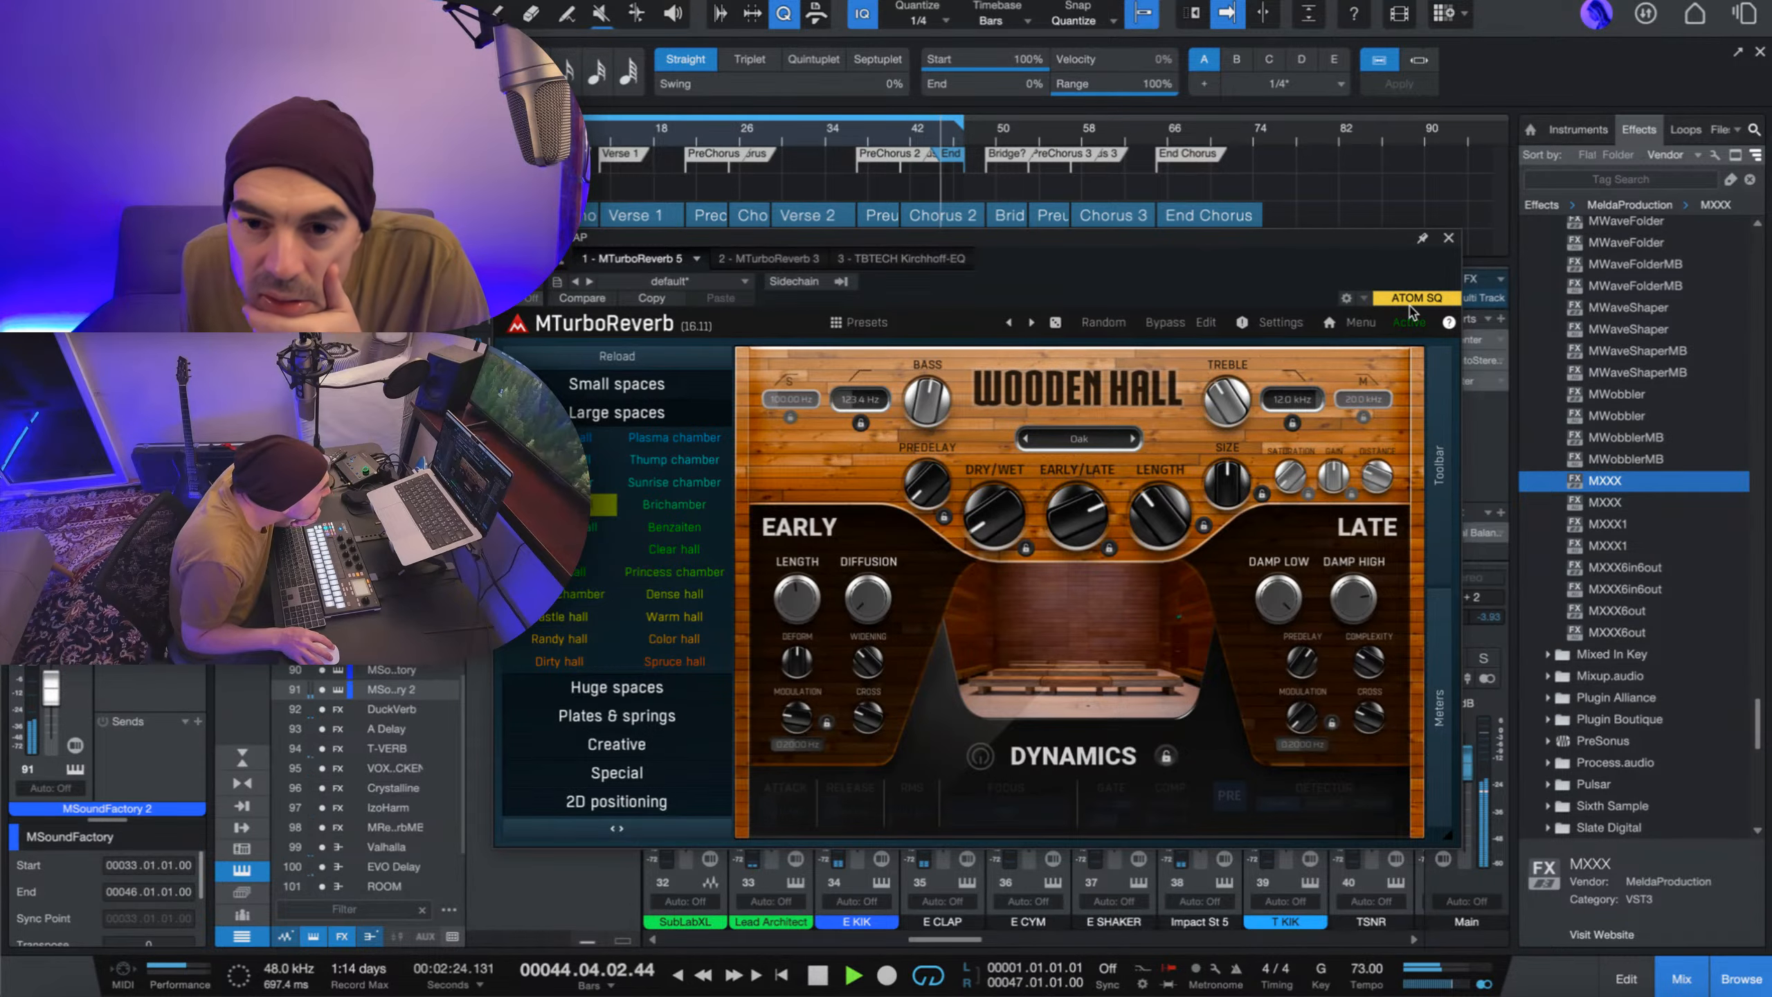
pyautogui.click(1448, 240)
# - Play from PreChorus 2, select the E CLAP channel, and open its TBTECH Kirchhoff-EQ below the timeline
pyautogui.click(878, 137)
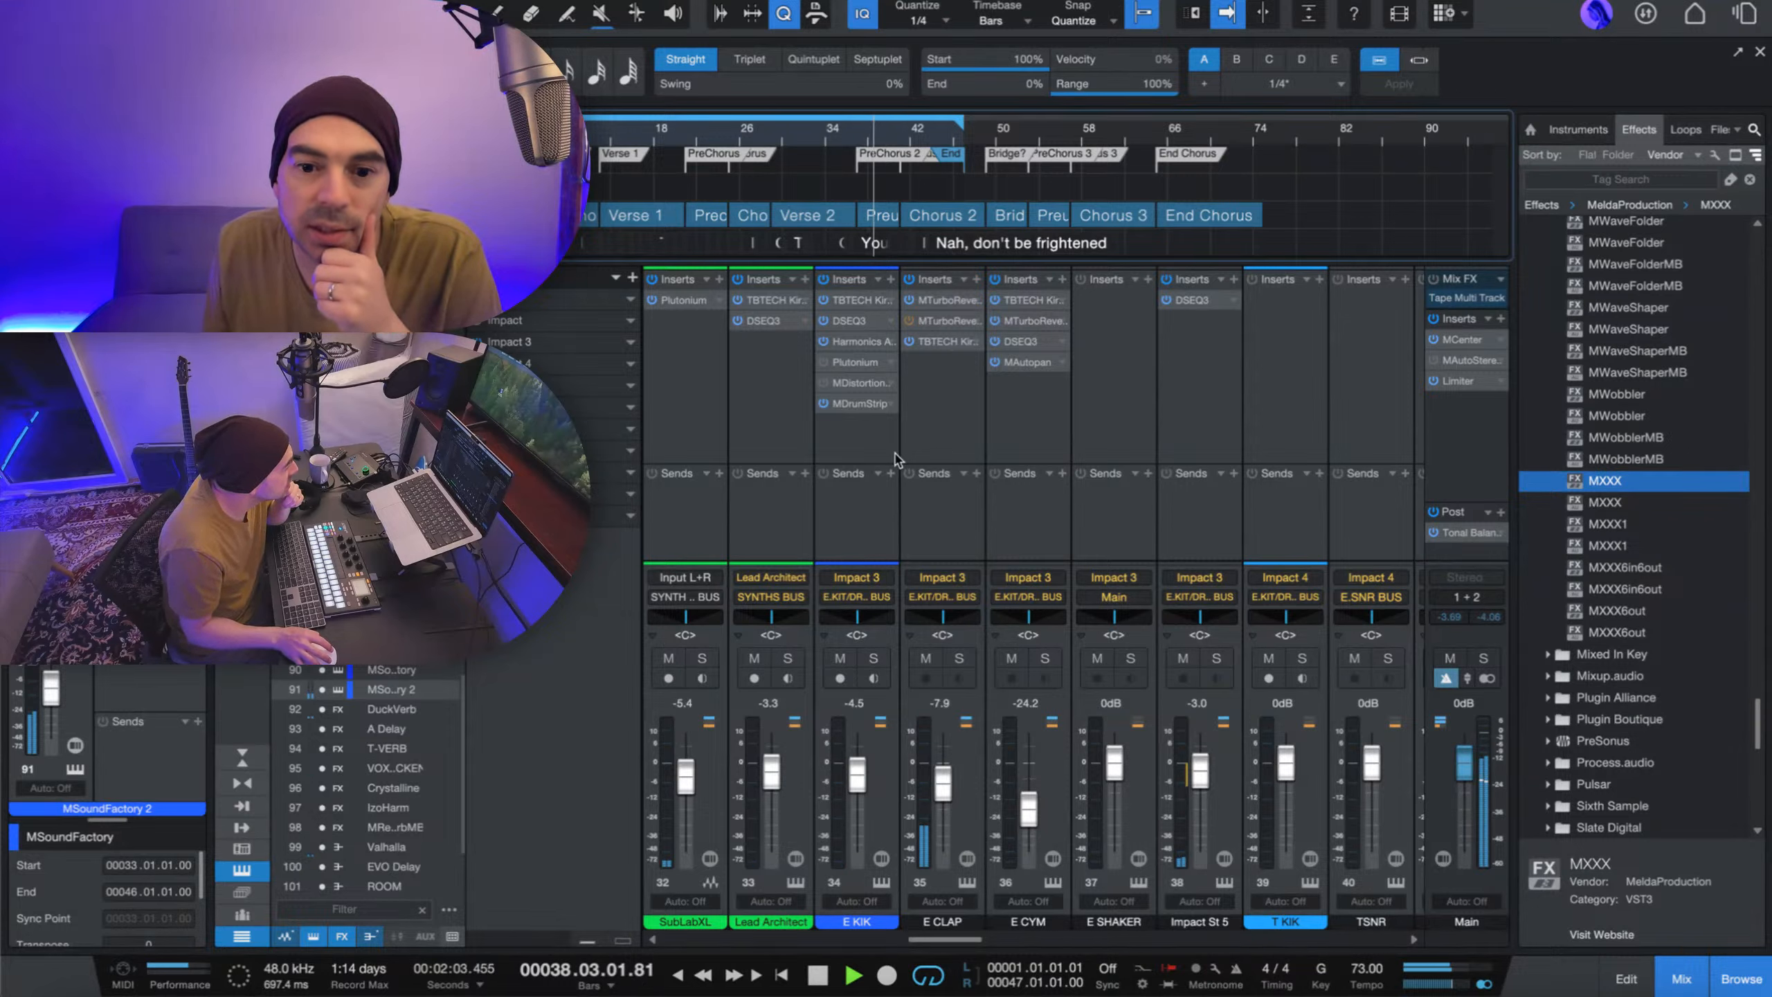
pyautogui.click(940, 427)
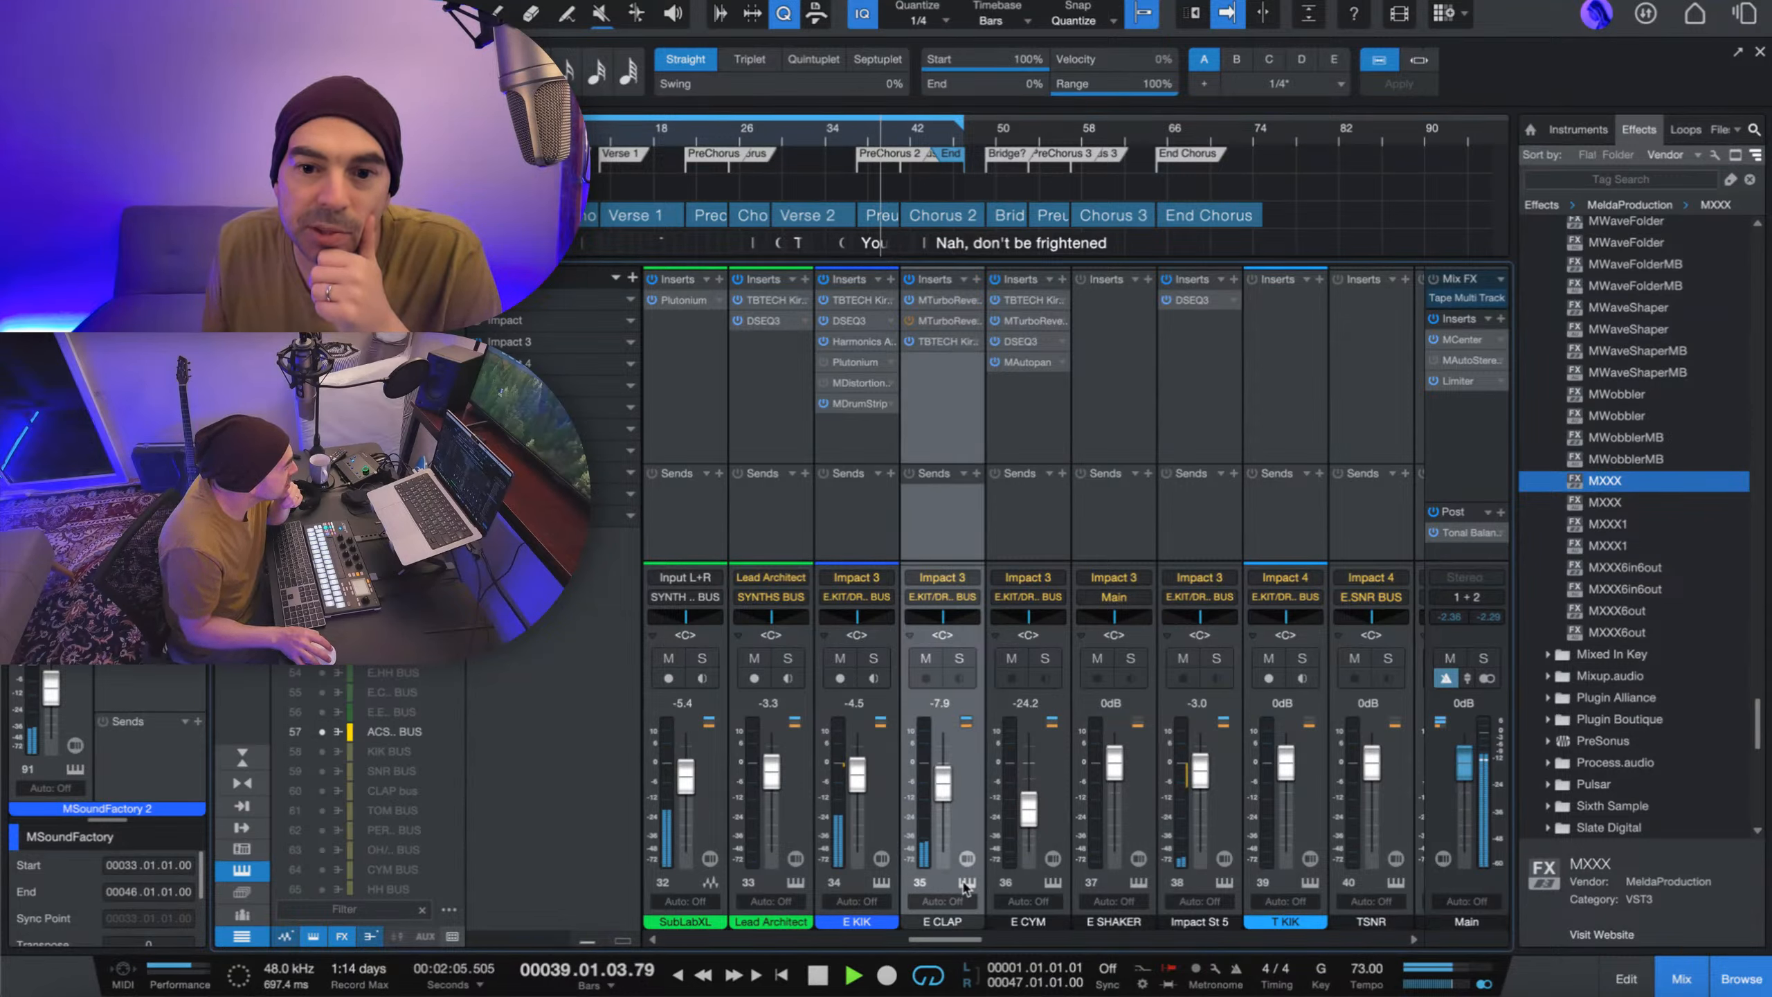
pyautogui.click(938, 342)
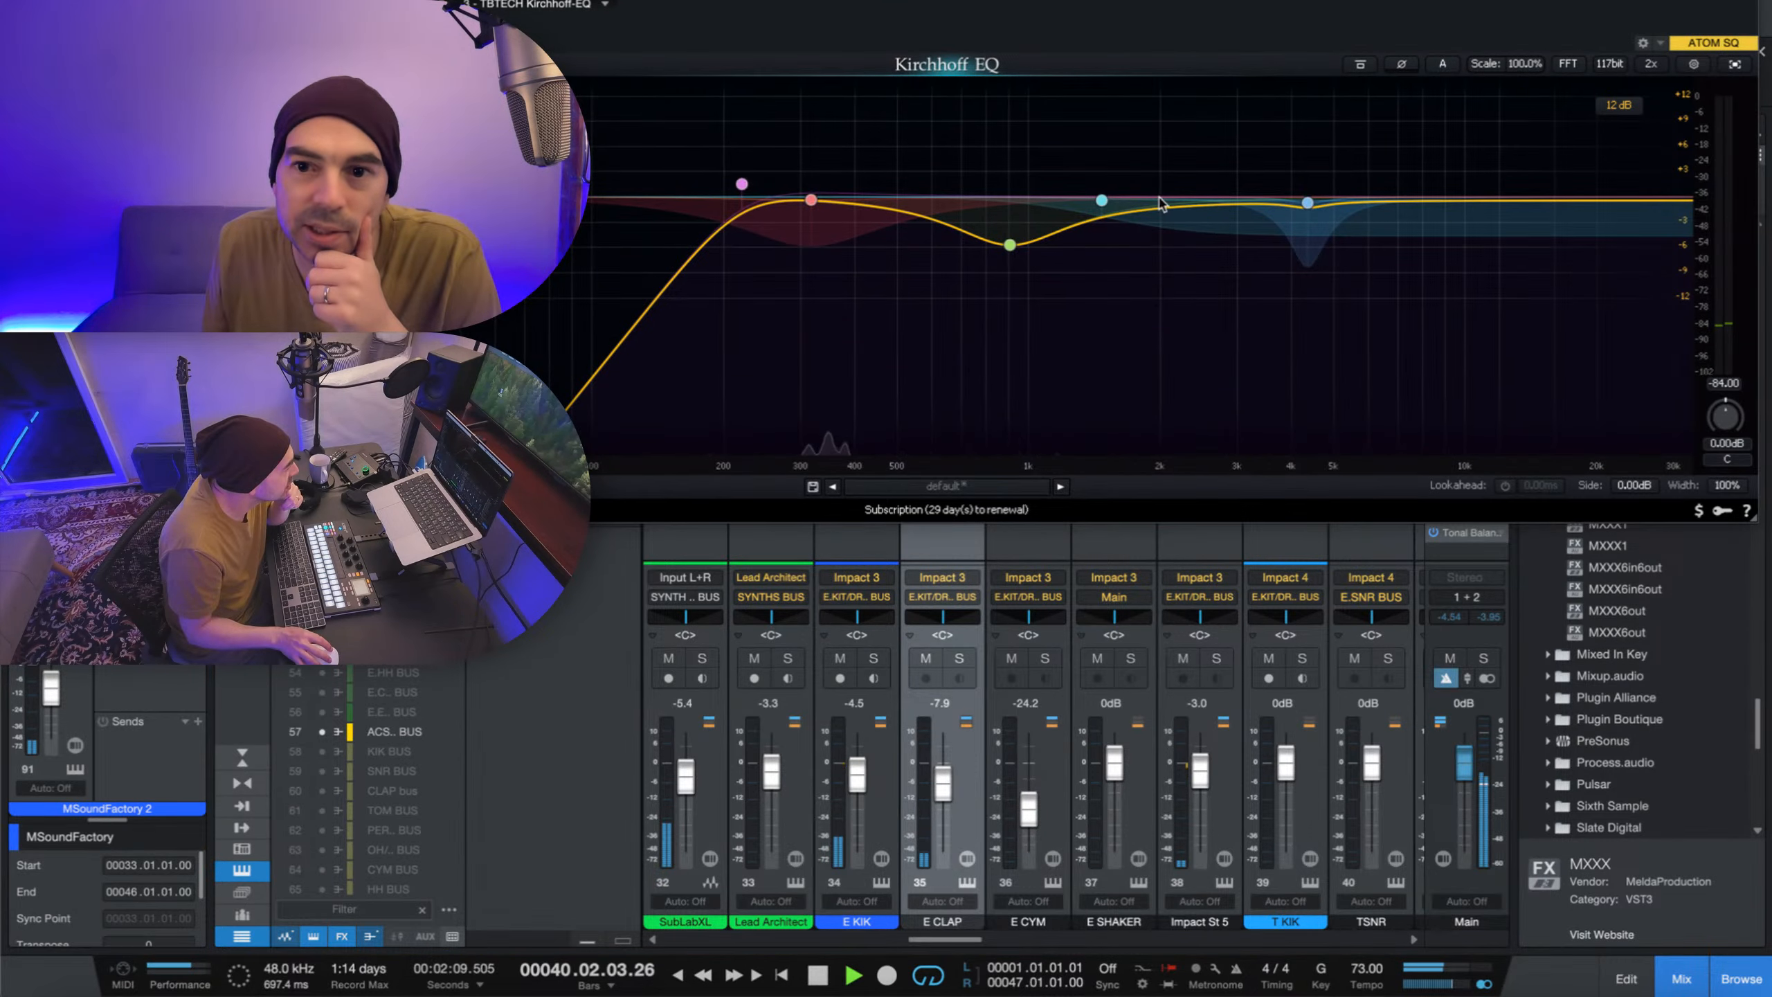
pyautogui.moveTo(898, 1); pyautogui.dragTo(794, 318)
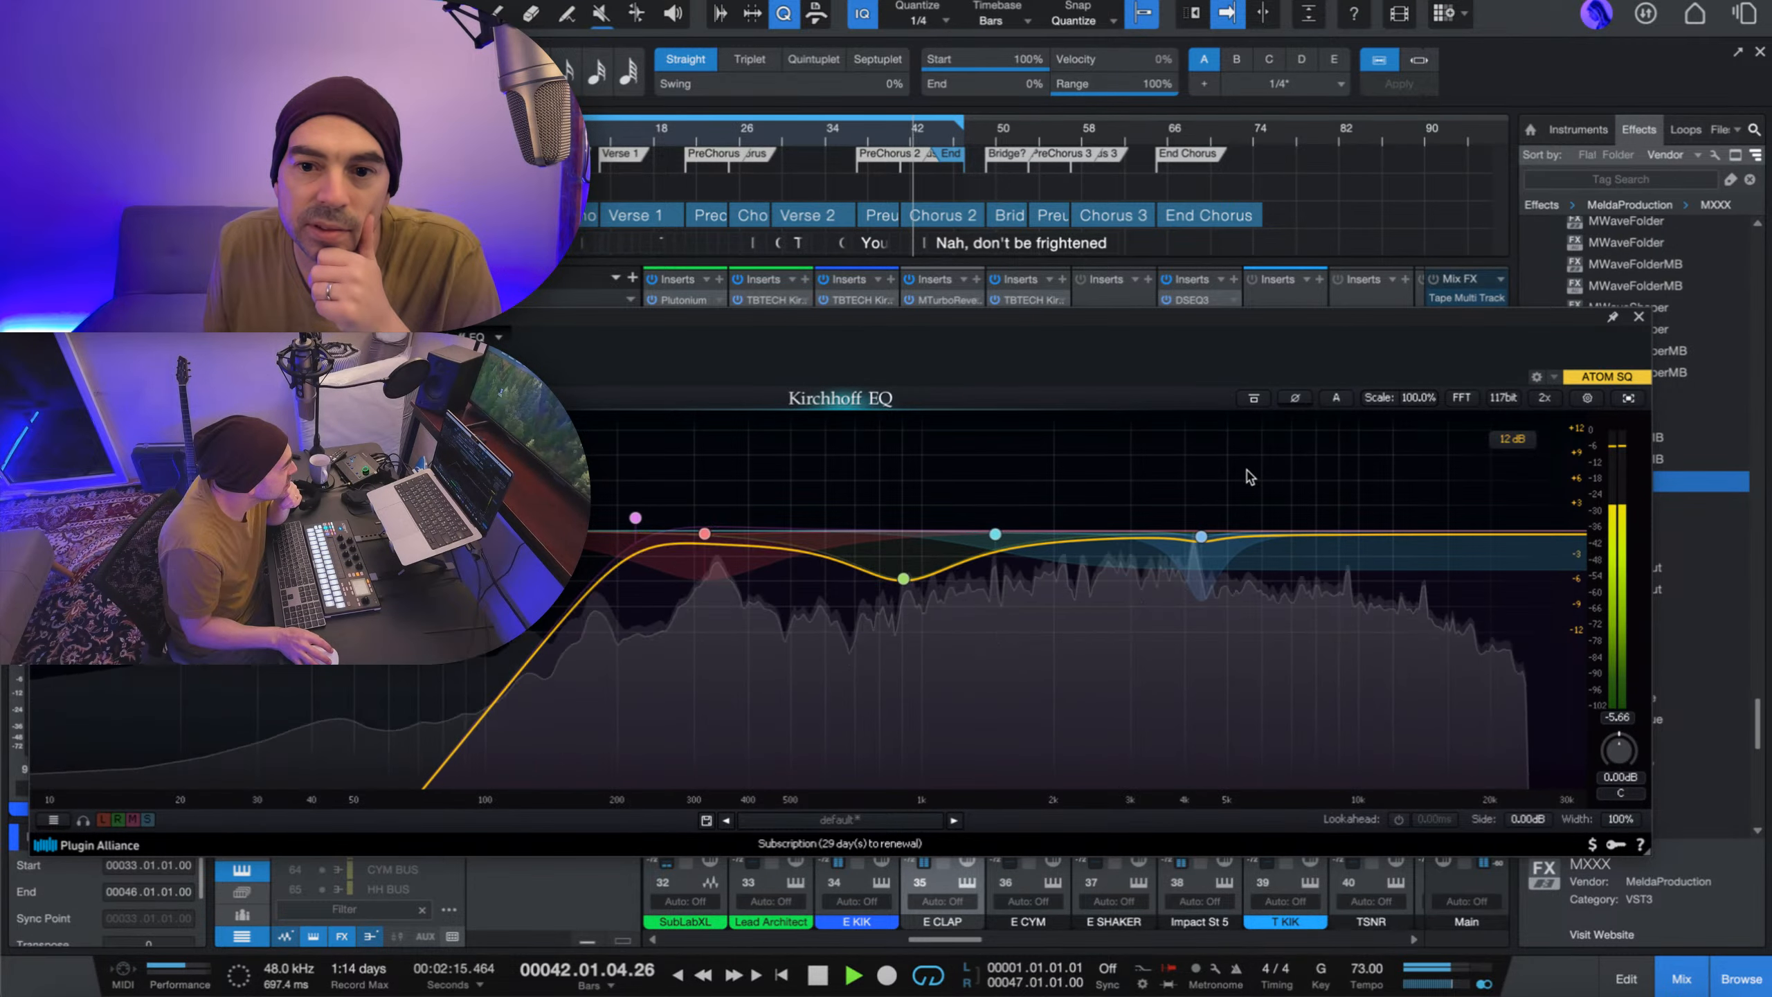
# - Set the clap EQ's highest bell band to 4154 Hz and replay PreChorus 2 and Chorus 2
pyautogui.click(1201, 536)
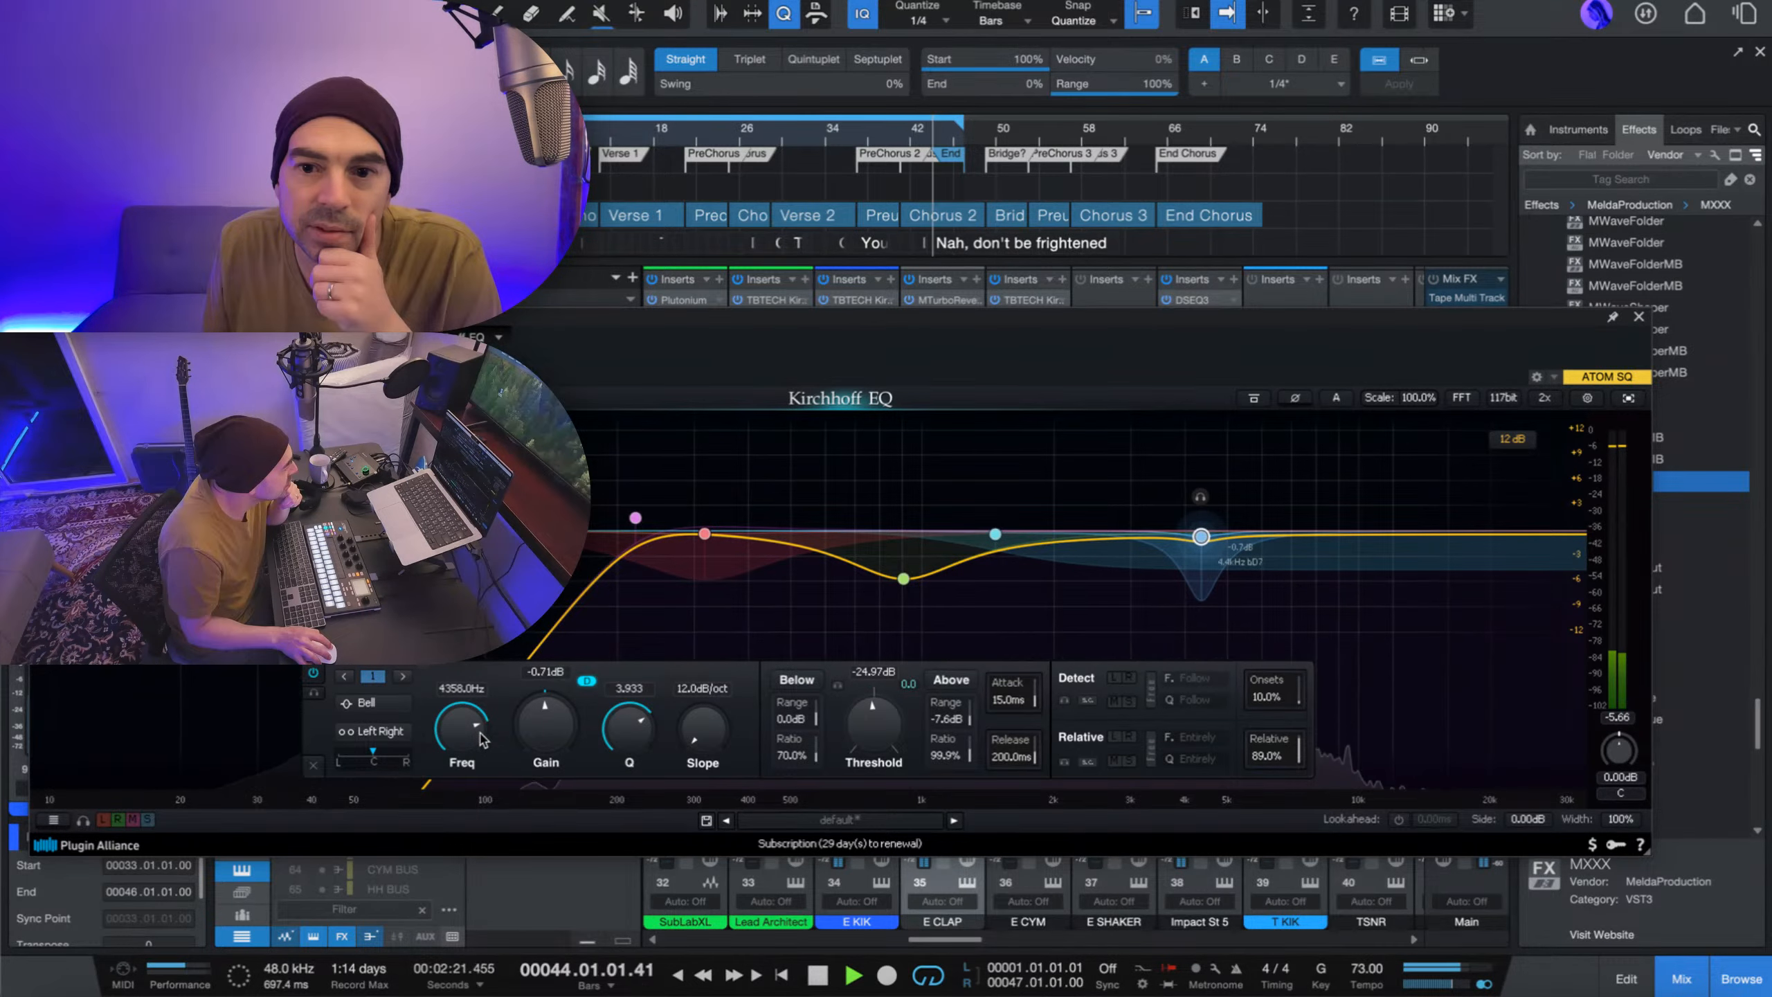
pyautogui.scroll(-2, 481, 739)
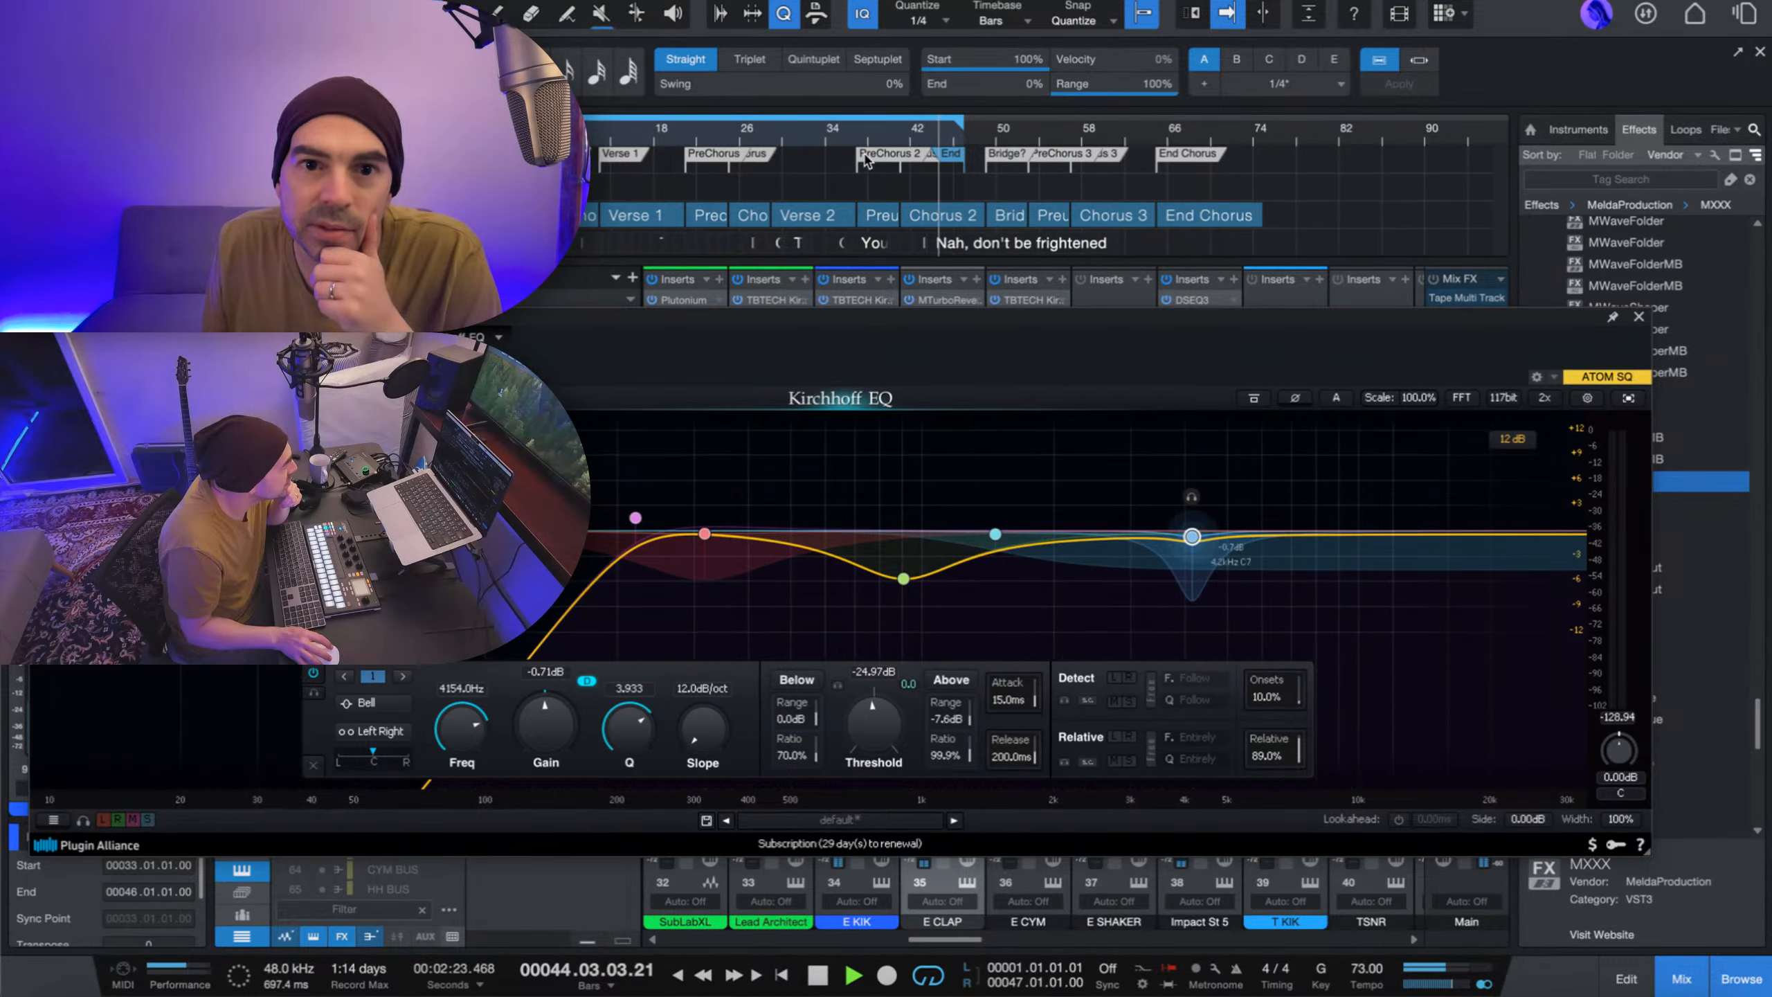
pyautogui.click(799, 135)
pyautogui.click(885, 130)
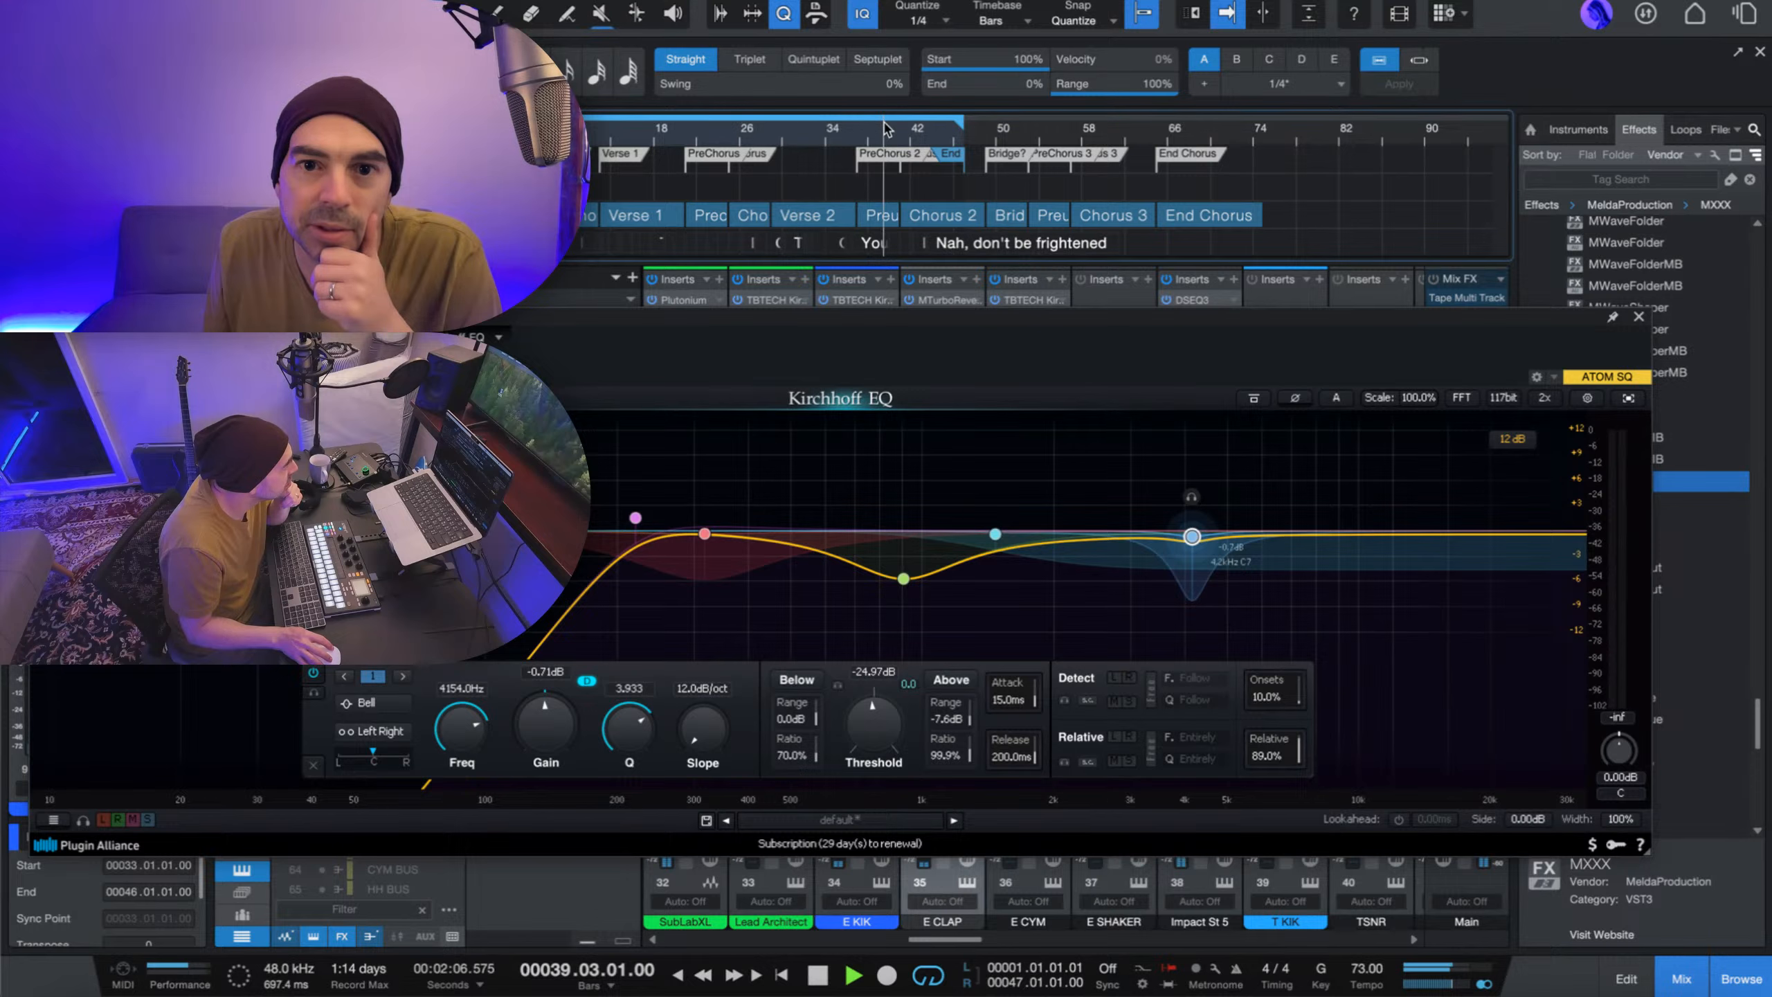
pyautogui.click(930, 133)
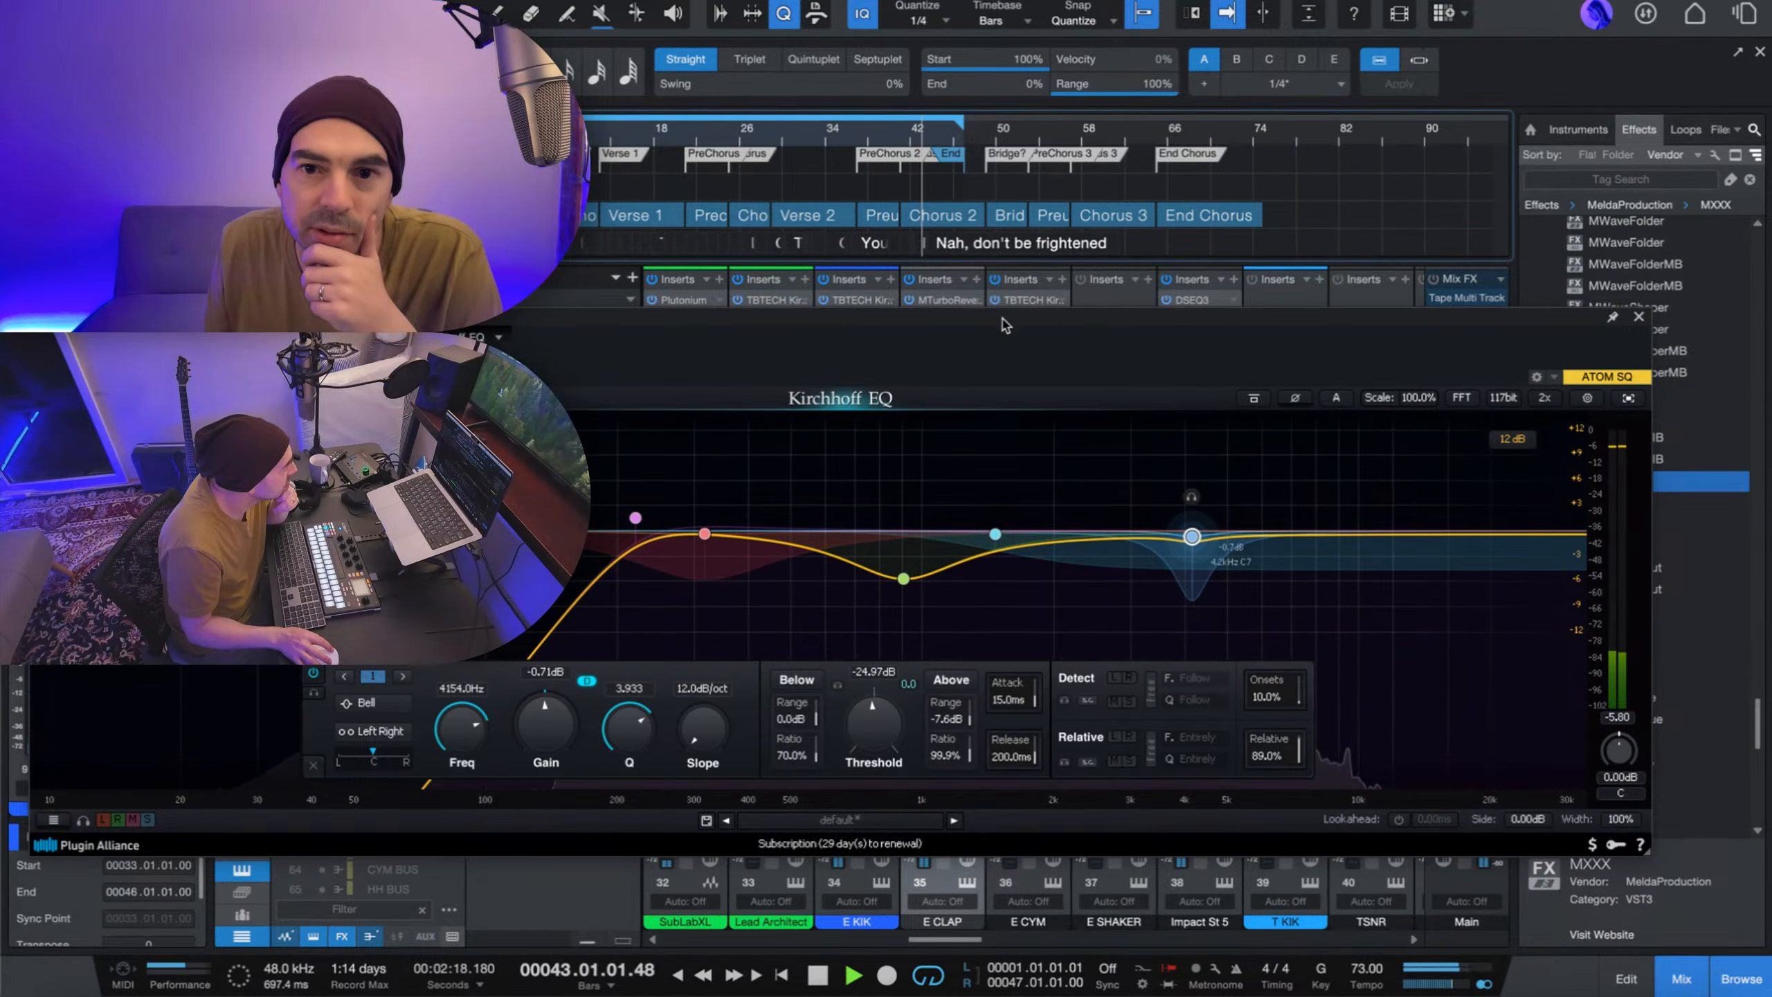
# - Reduce the clap EQ's mid bell cut to about -4.5 dB near 925 Hz during playback and close the EQ
pyautogui.moveTo(1002, 317); pyautogui.dragTo(1026, 176)
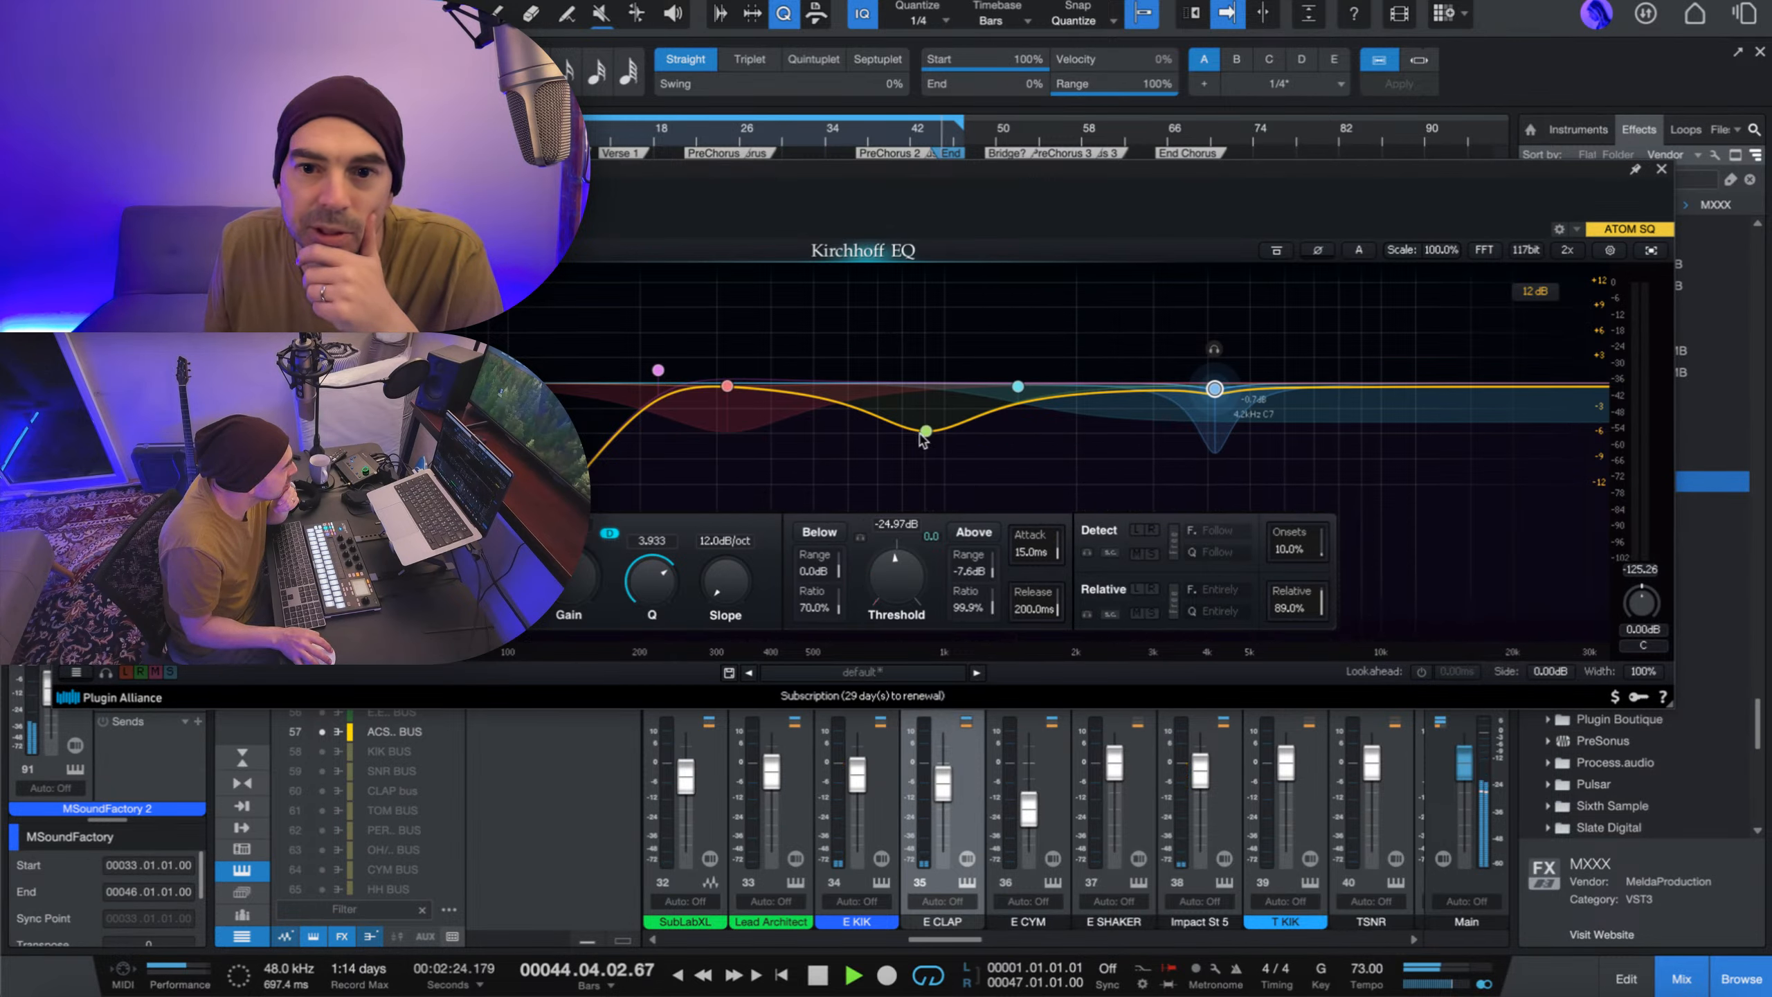
pyautogui.moveTo(922, 434); pyautogui.dragTo(932, 420)
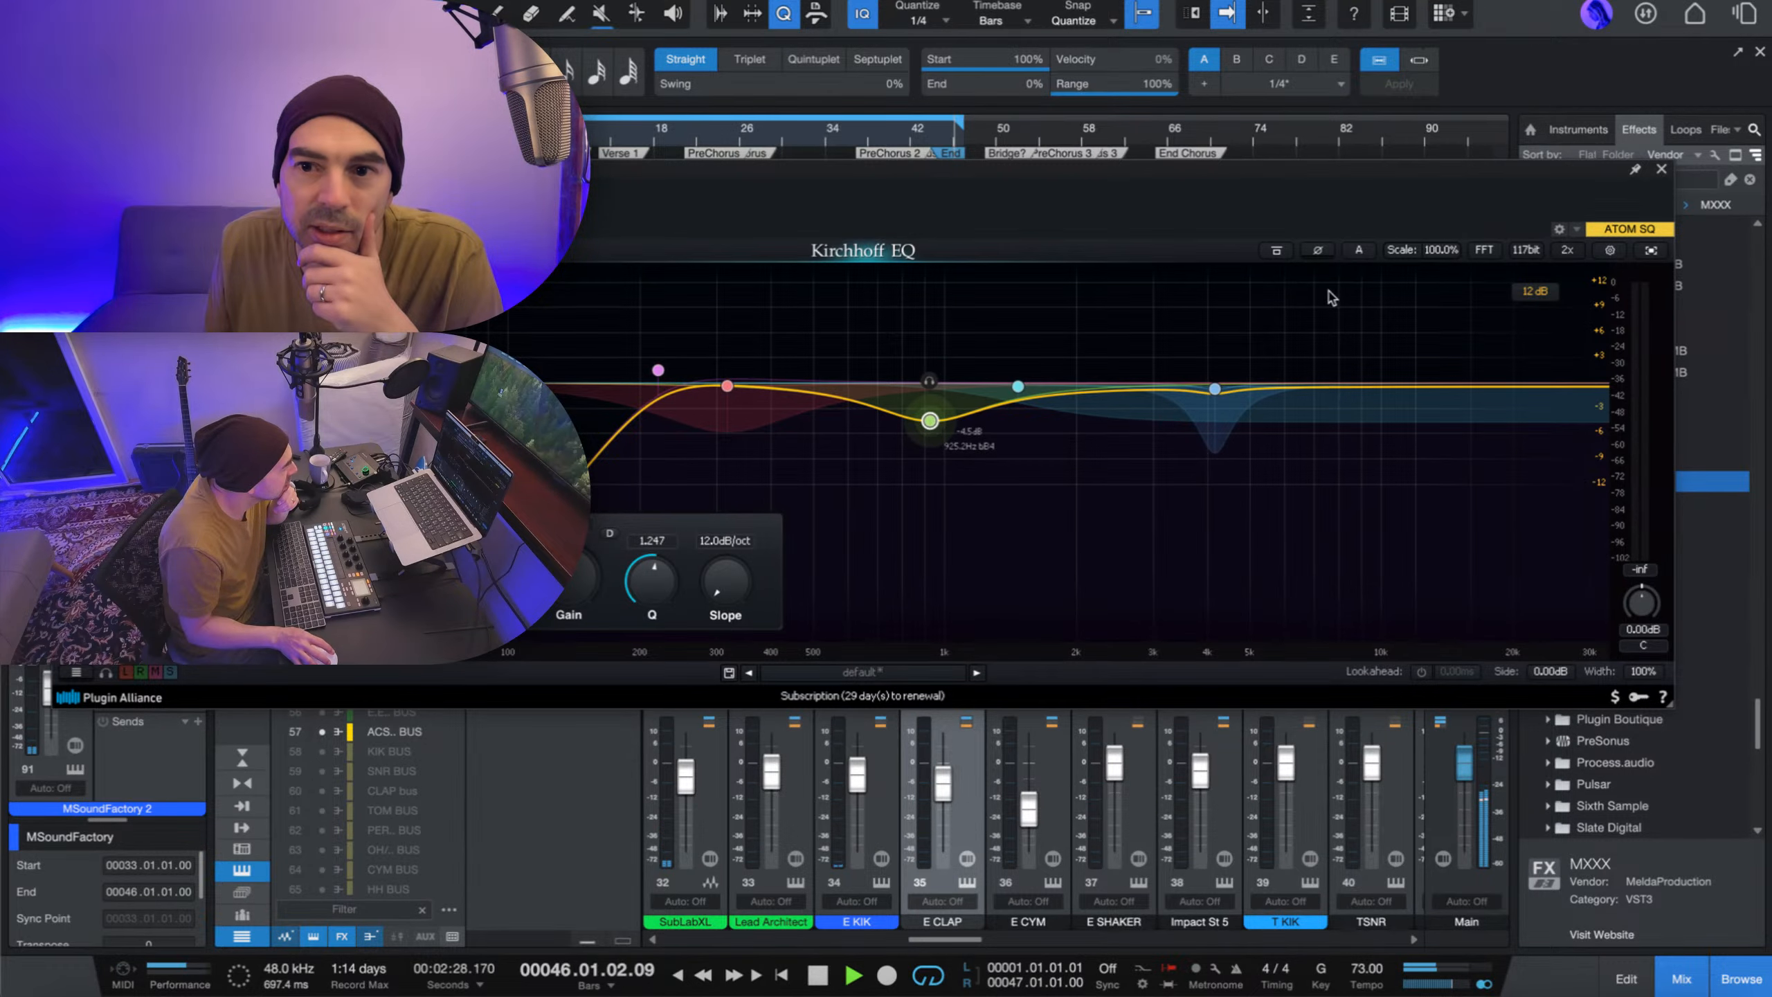
pyautogui.click(1667, 169)
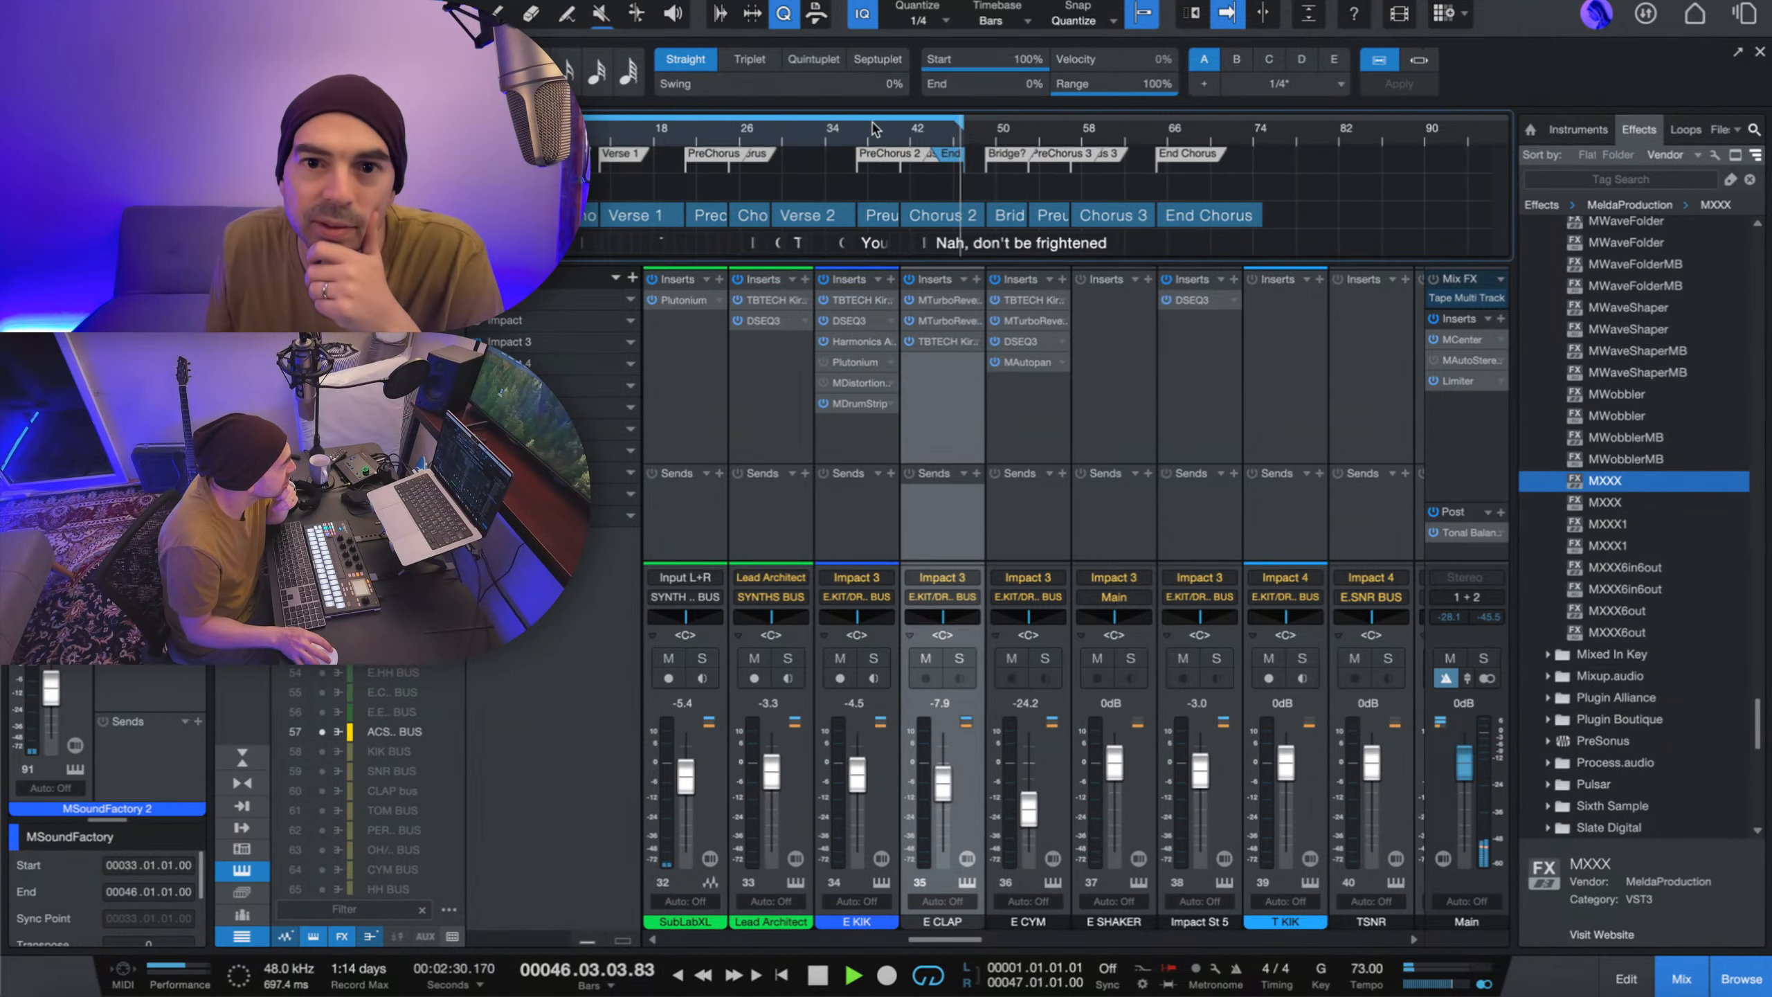
# - Lower the E CLAP fader to -8.8 dB while replaying Chorus 2, and replay from just before PreChorus 2
pyautogui.click(909, 133)
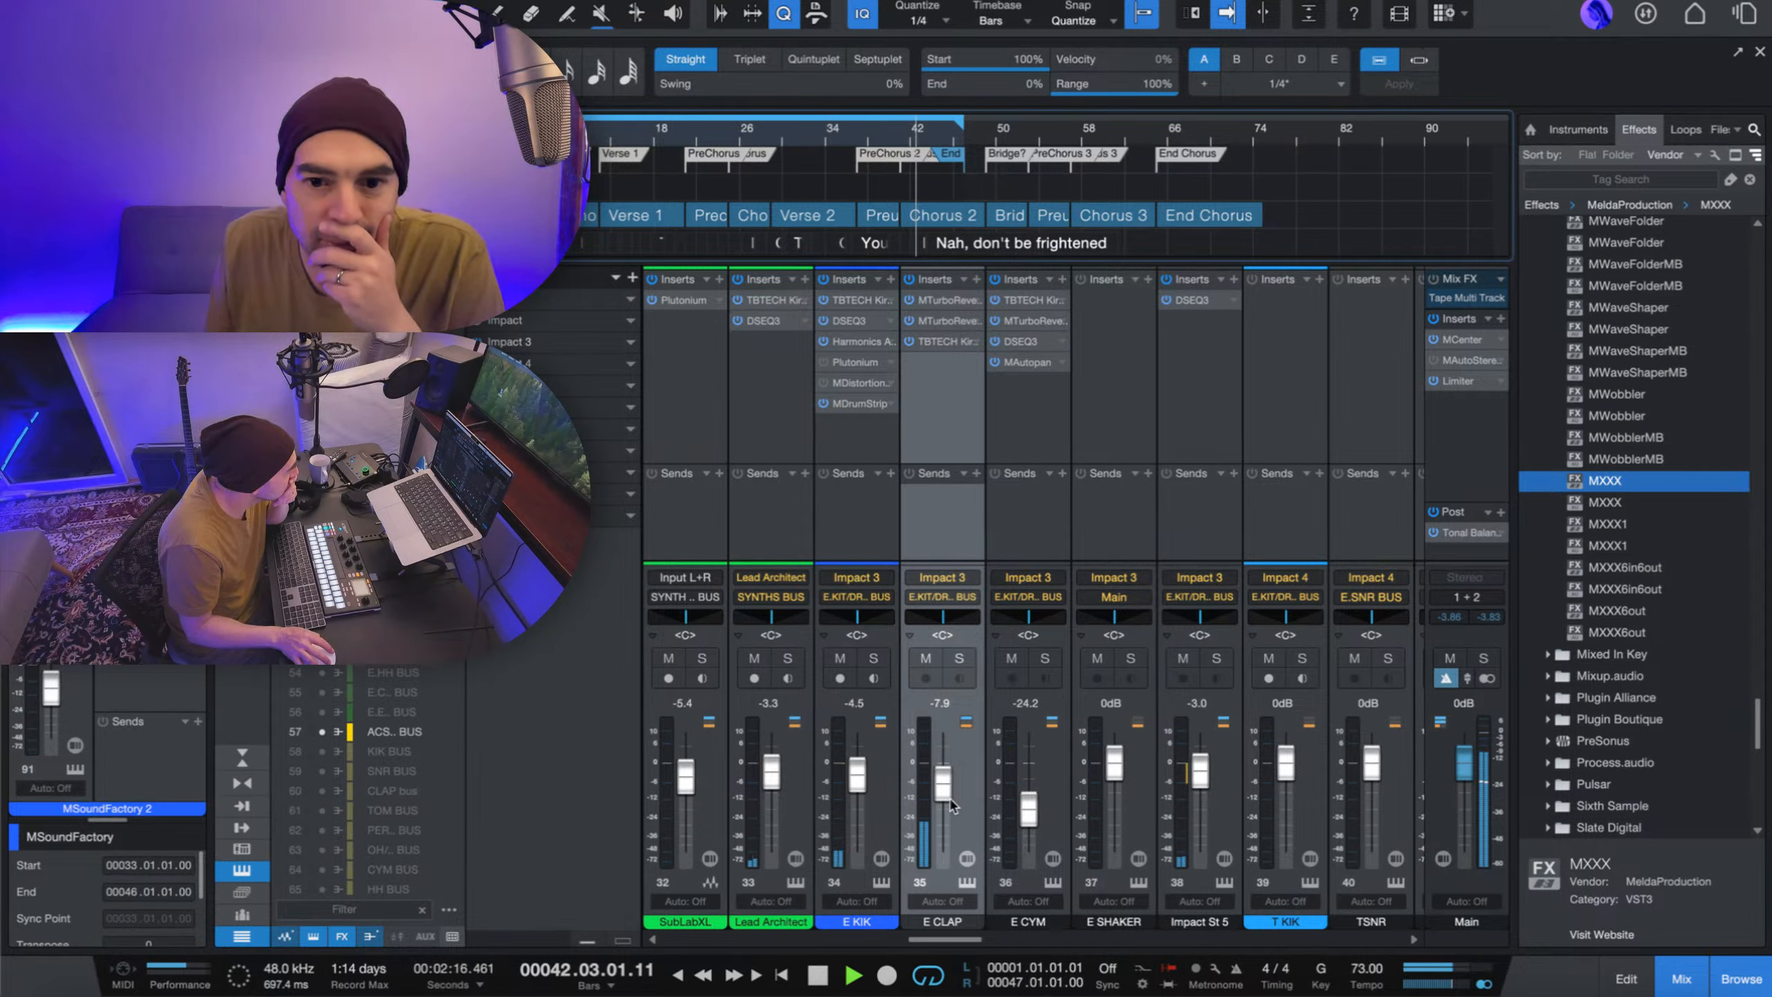
pyautogui.moveTo(943, 795); pyautogui.dragTo(943, 802)
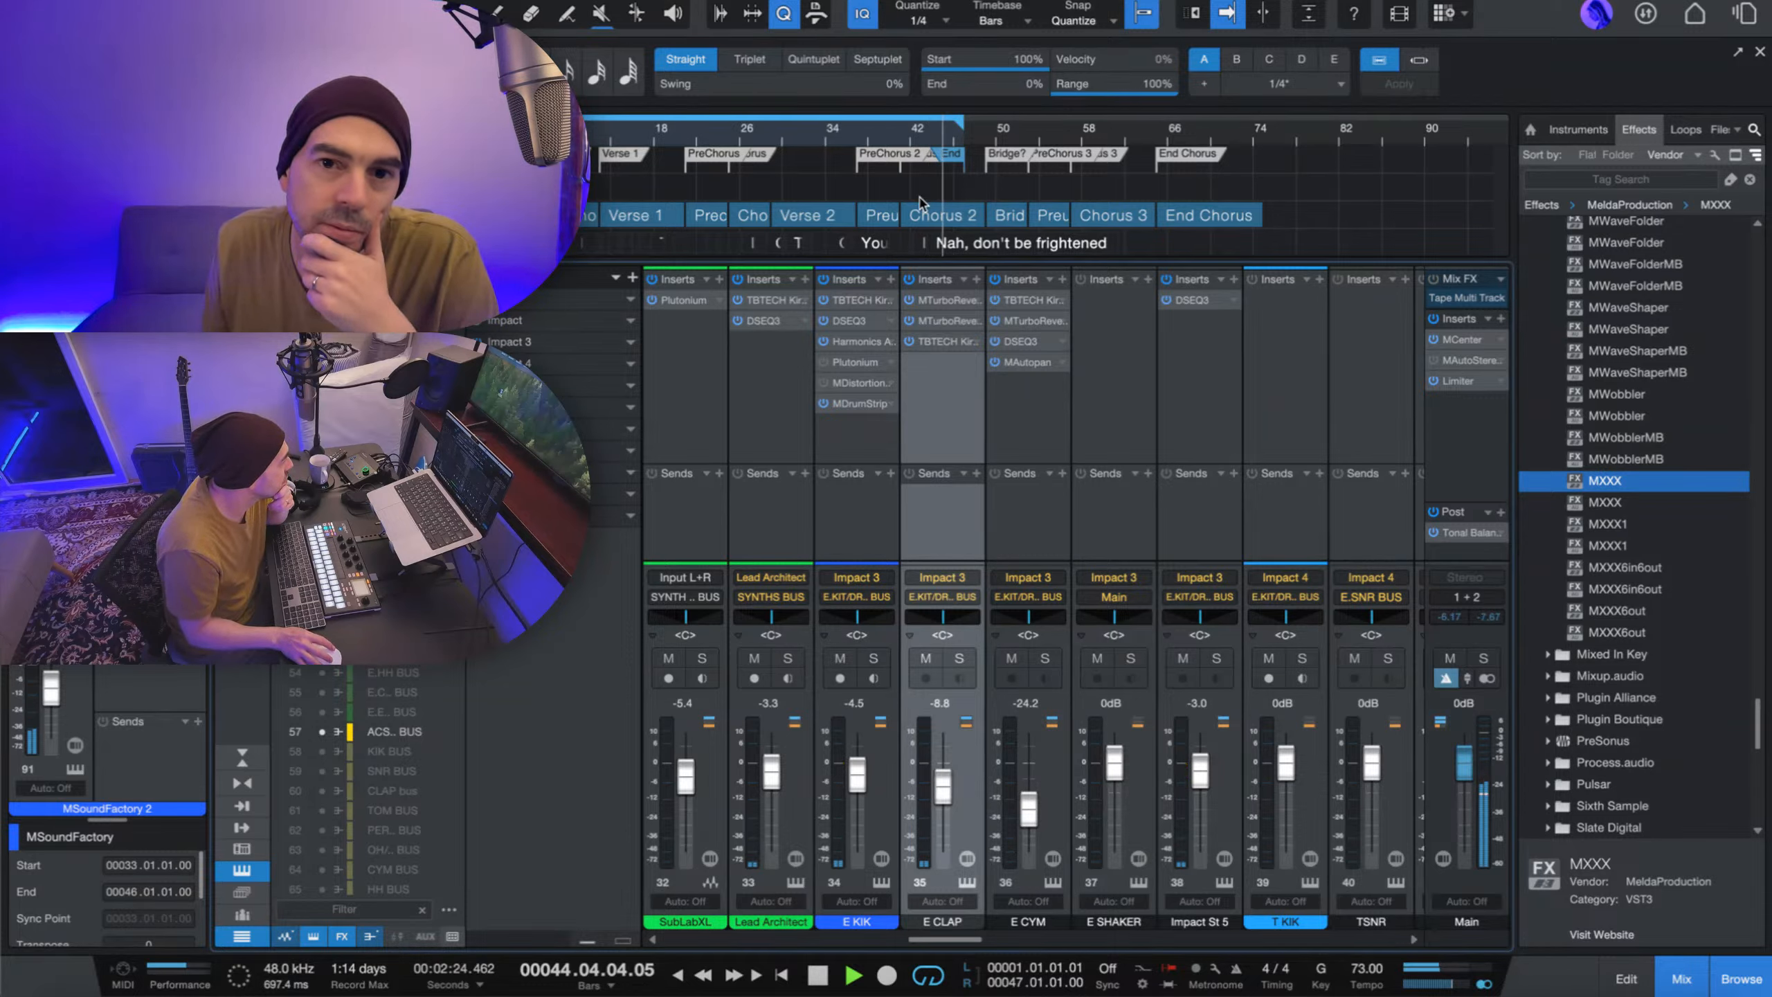
pyautogui.click(904, 135)
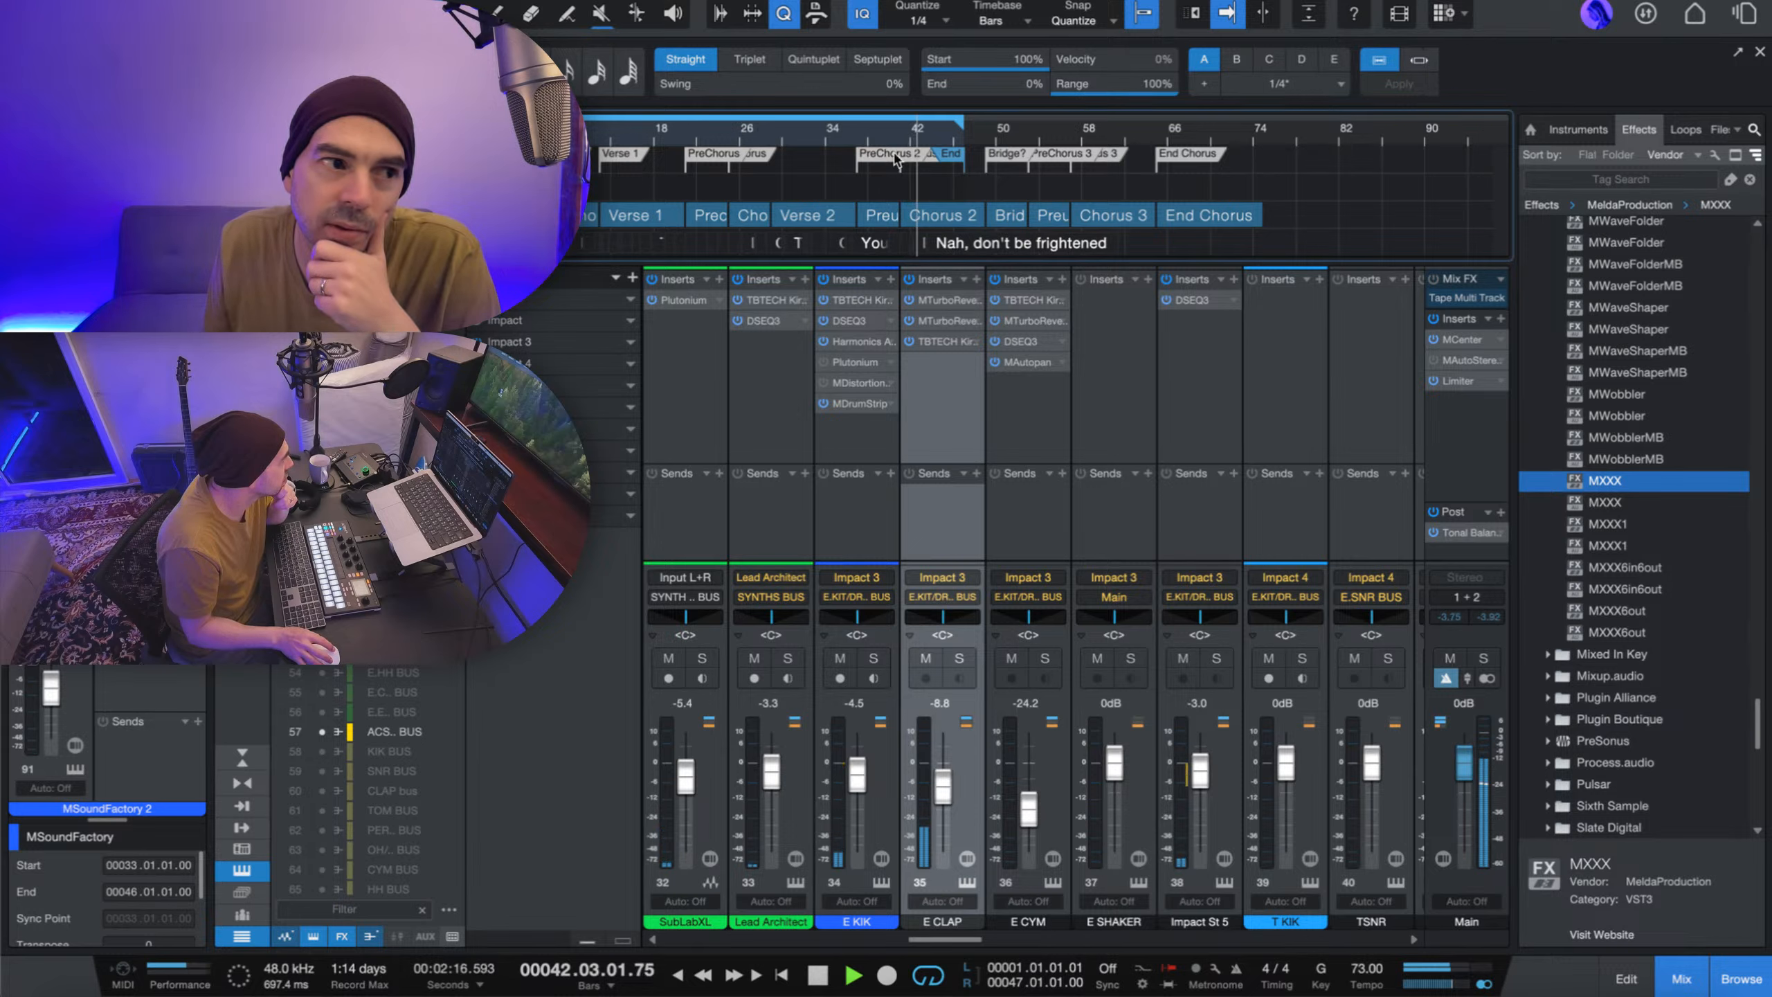
pyautogui.click(852, 136)
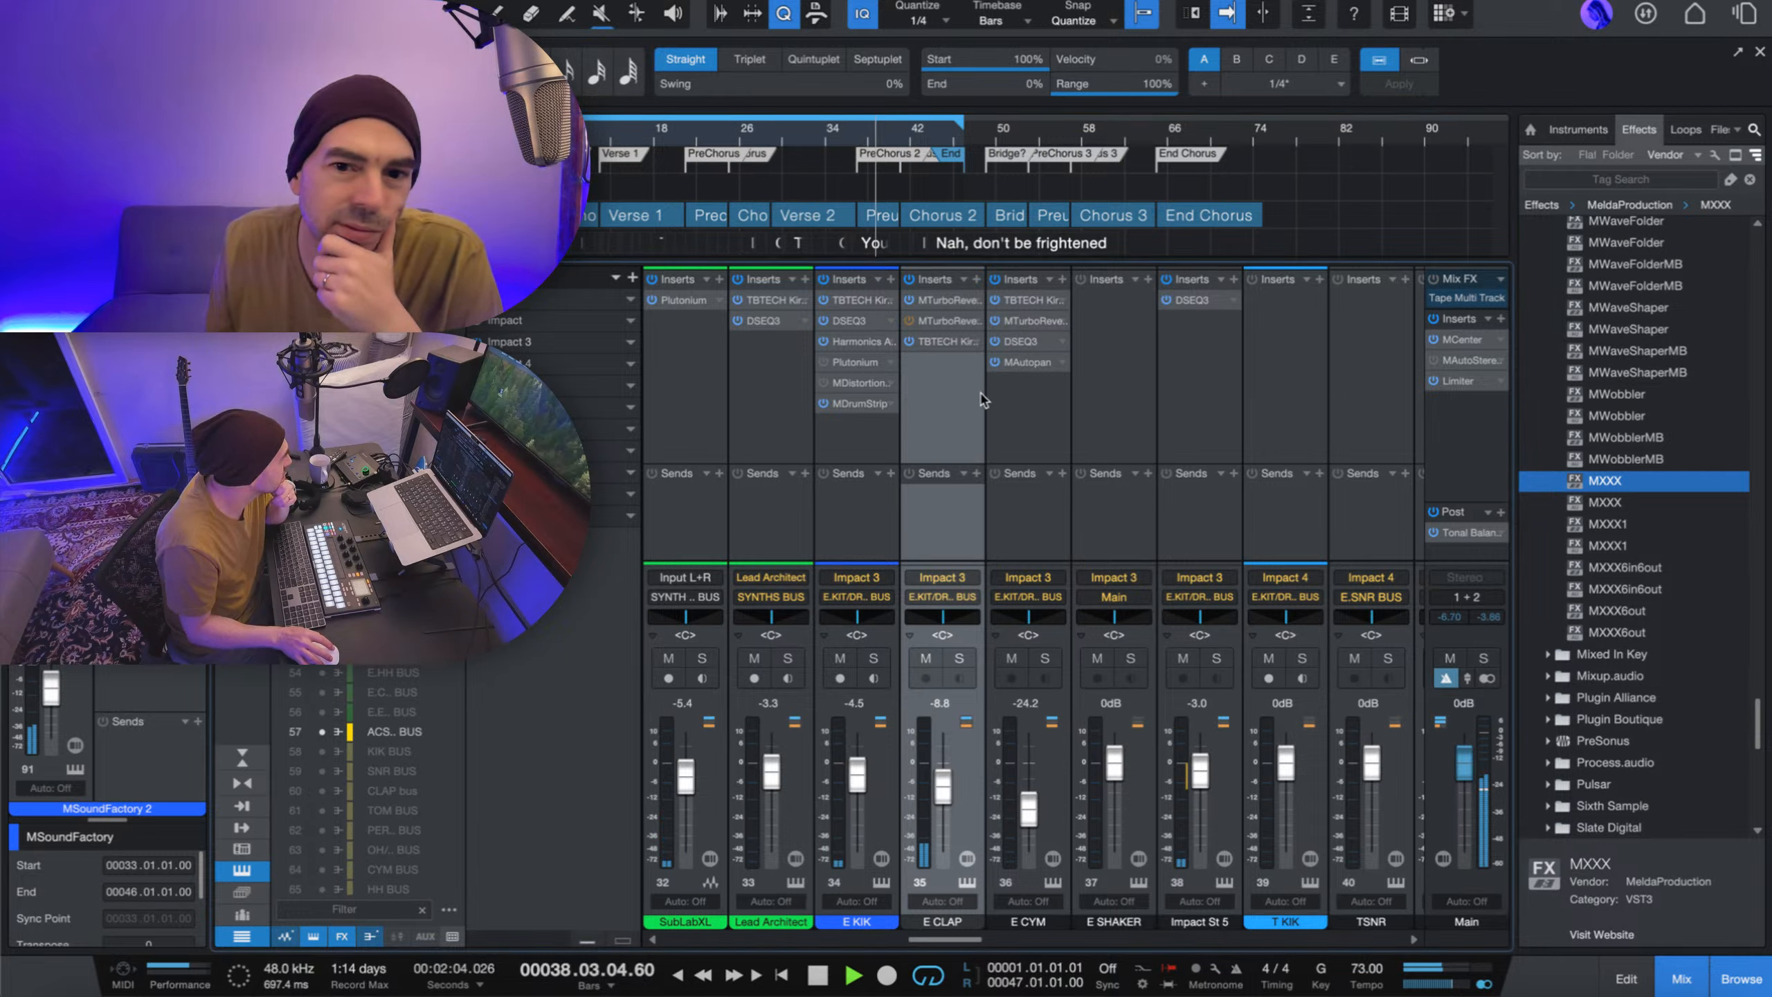
# - Switch the E CLAP channel's panner to Binaural and set its width to 58% while replaying from the end of Verse 2
pyautogui.doubleClick(939, 635)
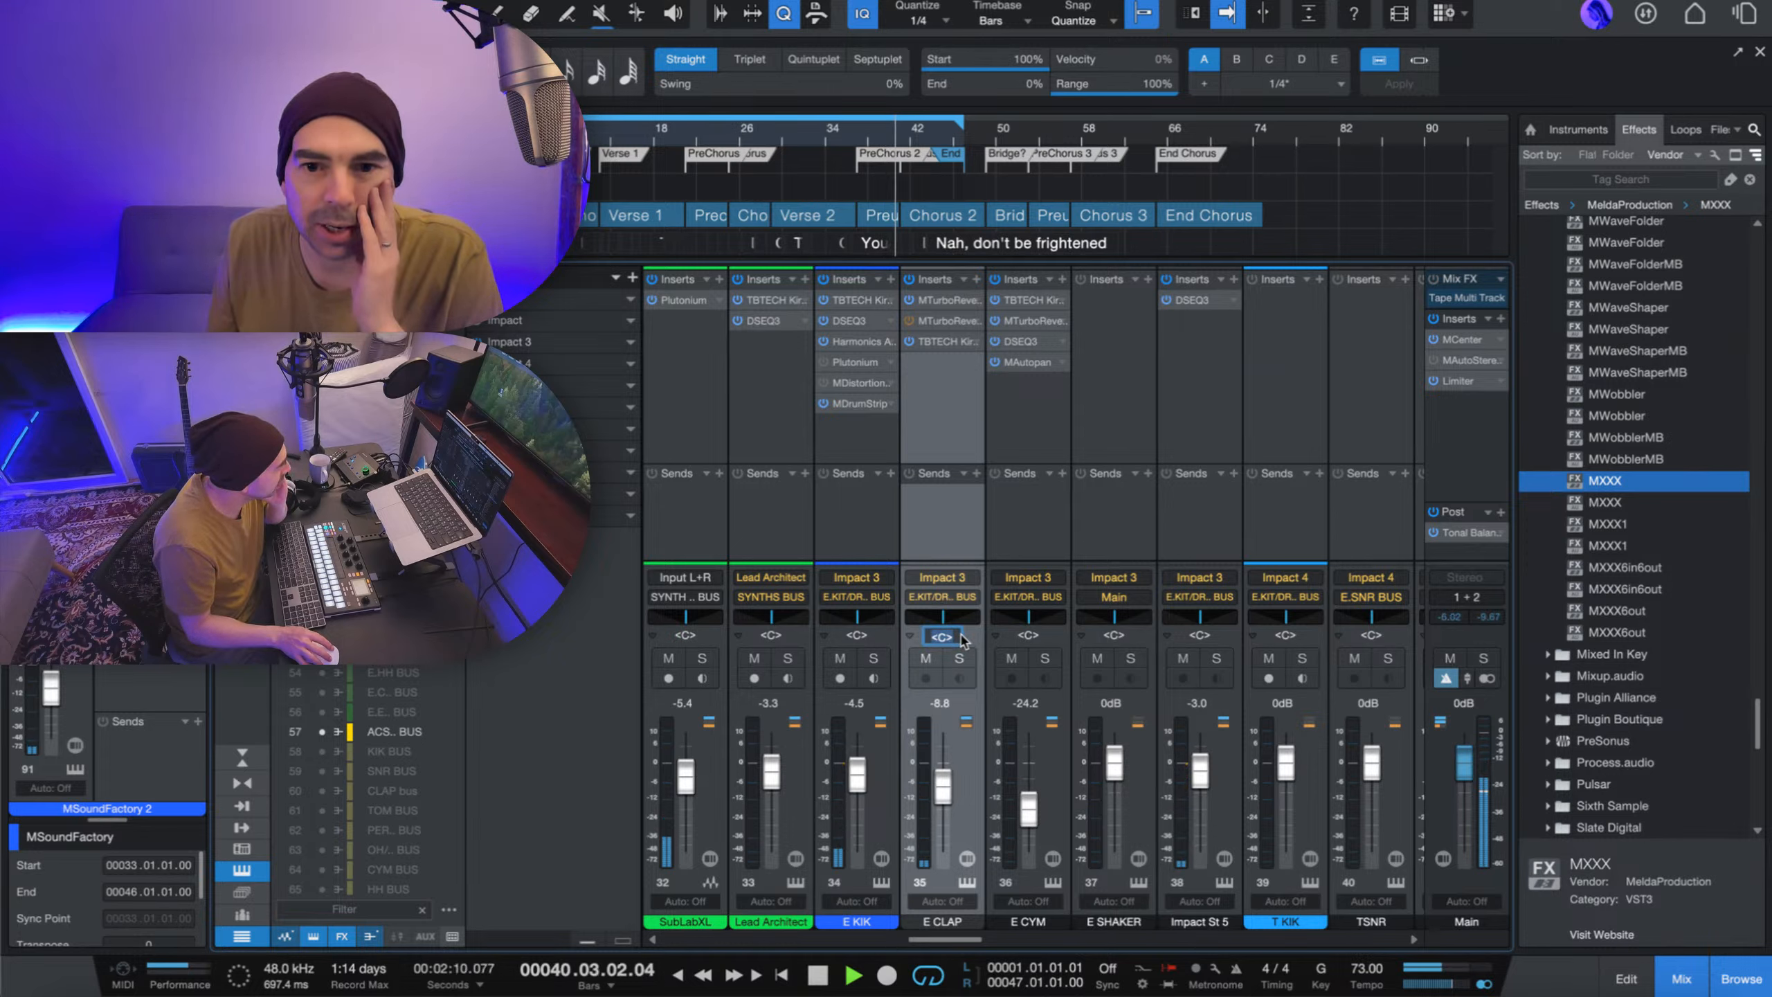
pyautogui.press('Return')
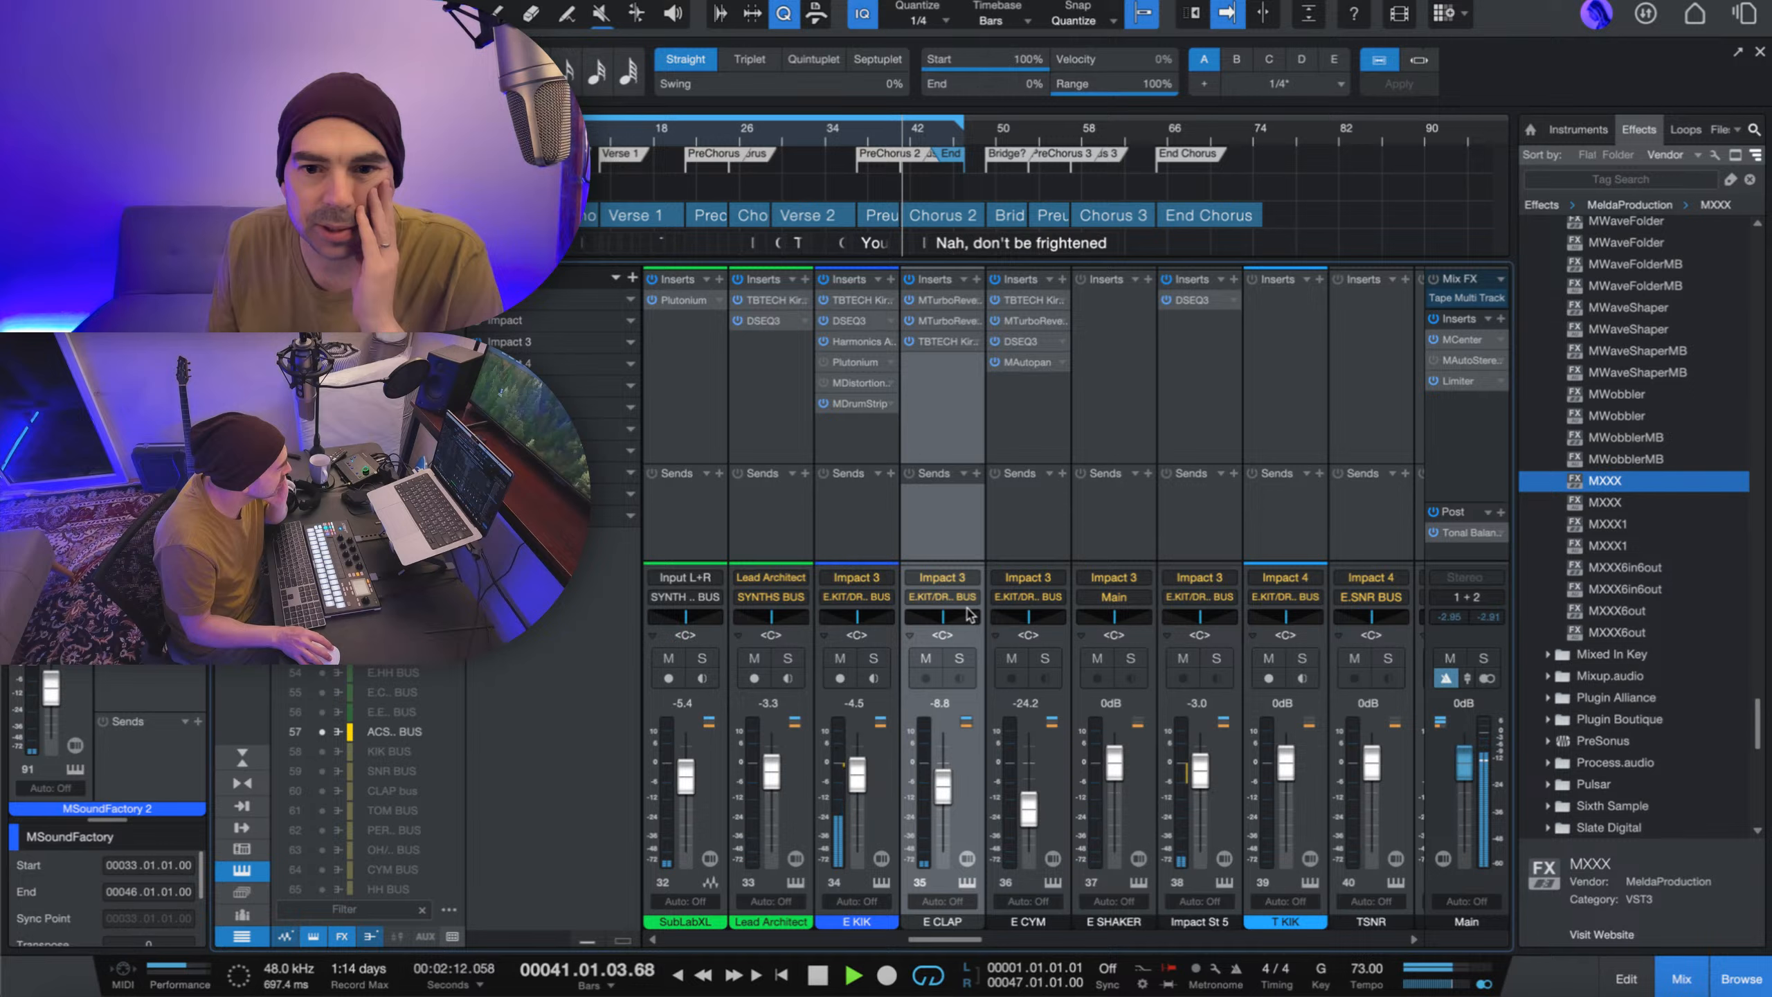
pyautogui.click(966, 618)
pyautogui.click(1003, 600)
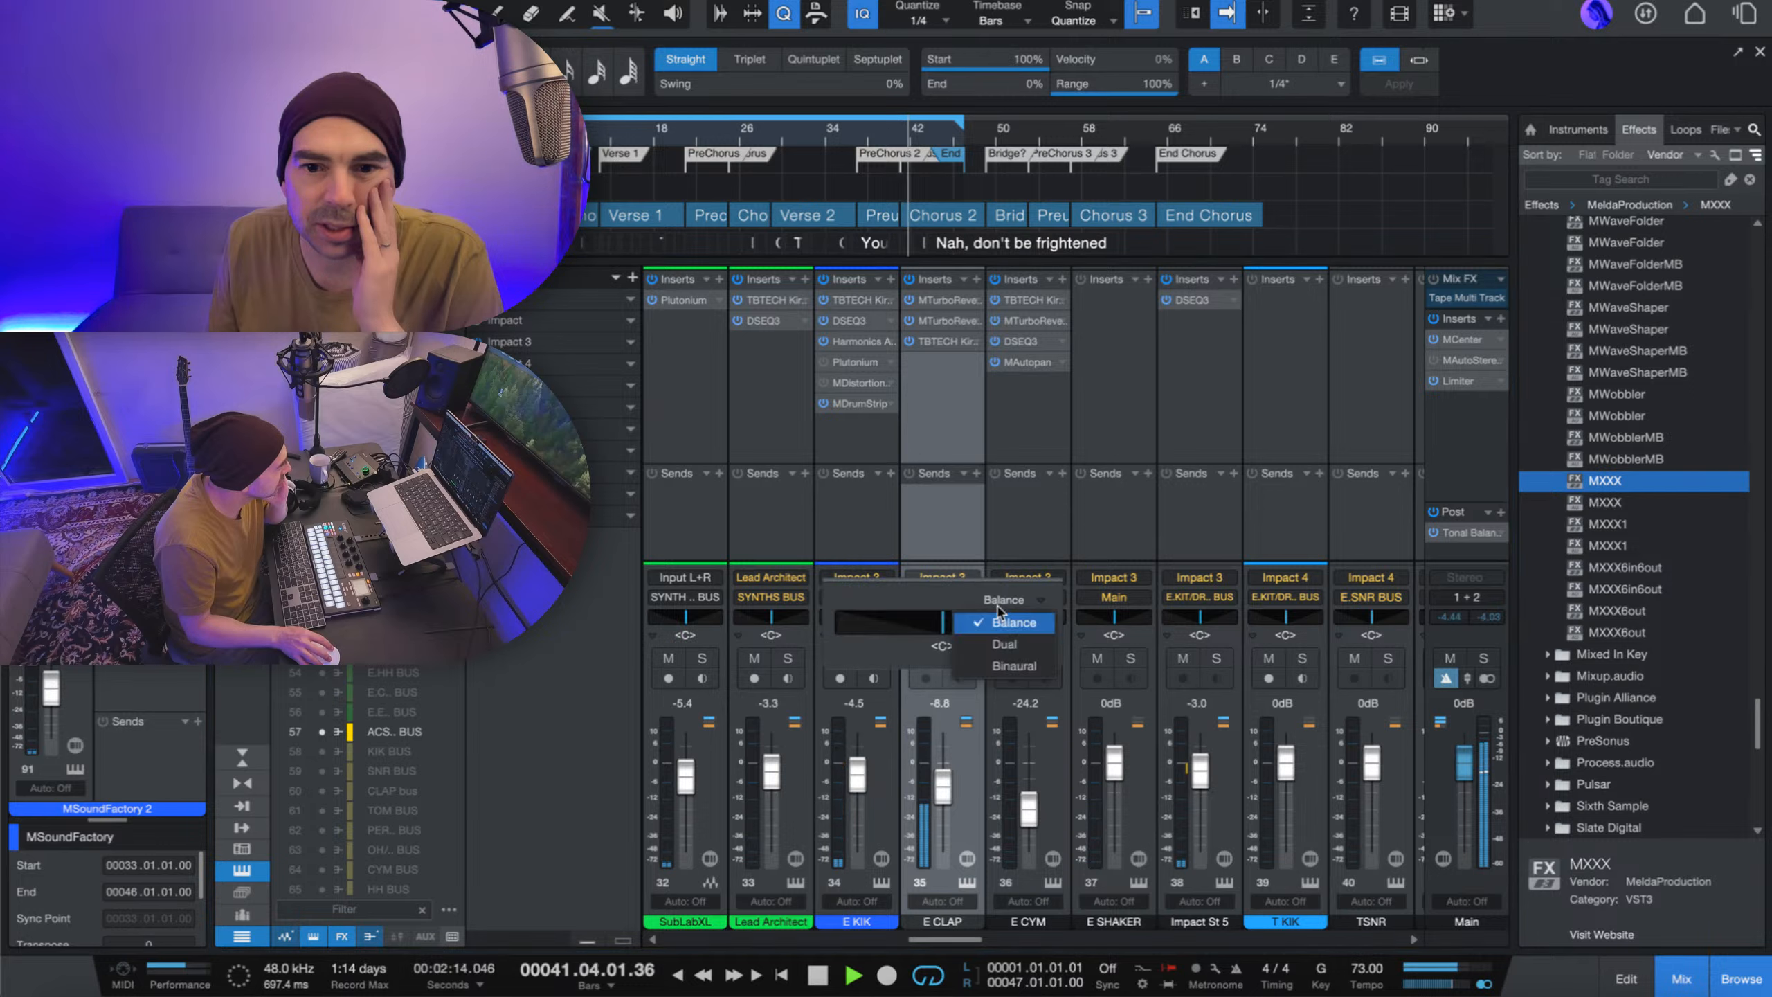
pyautogui.click(995, 665)
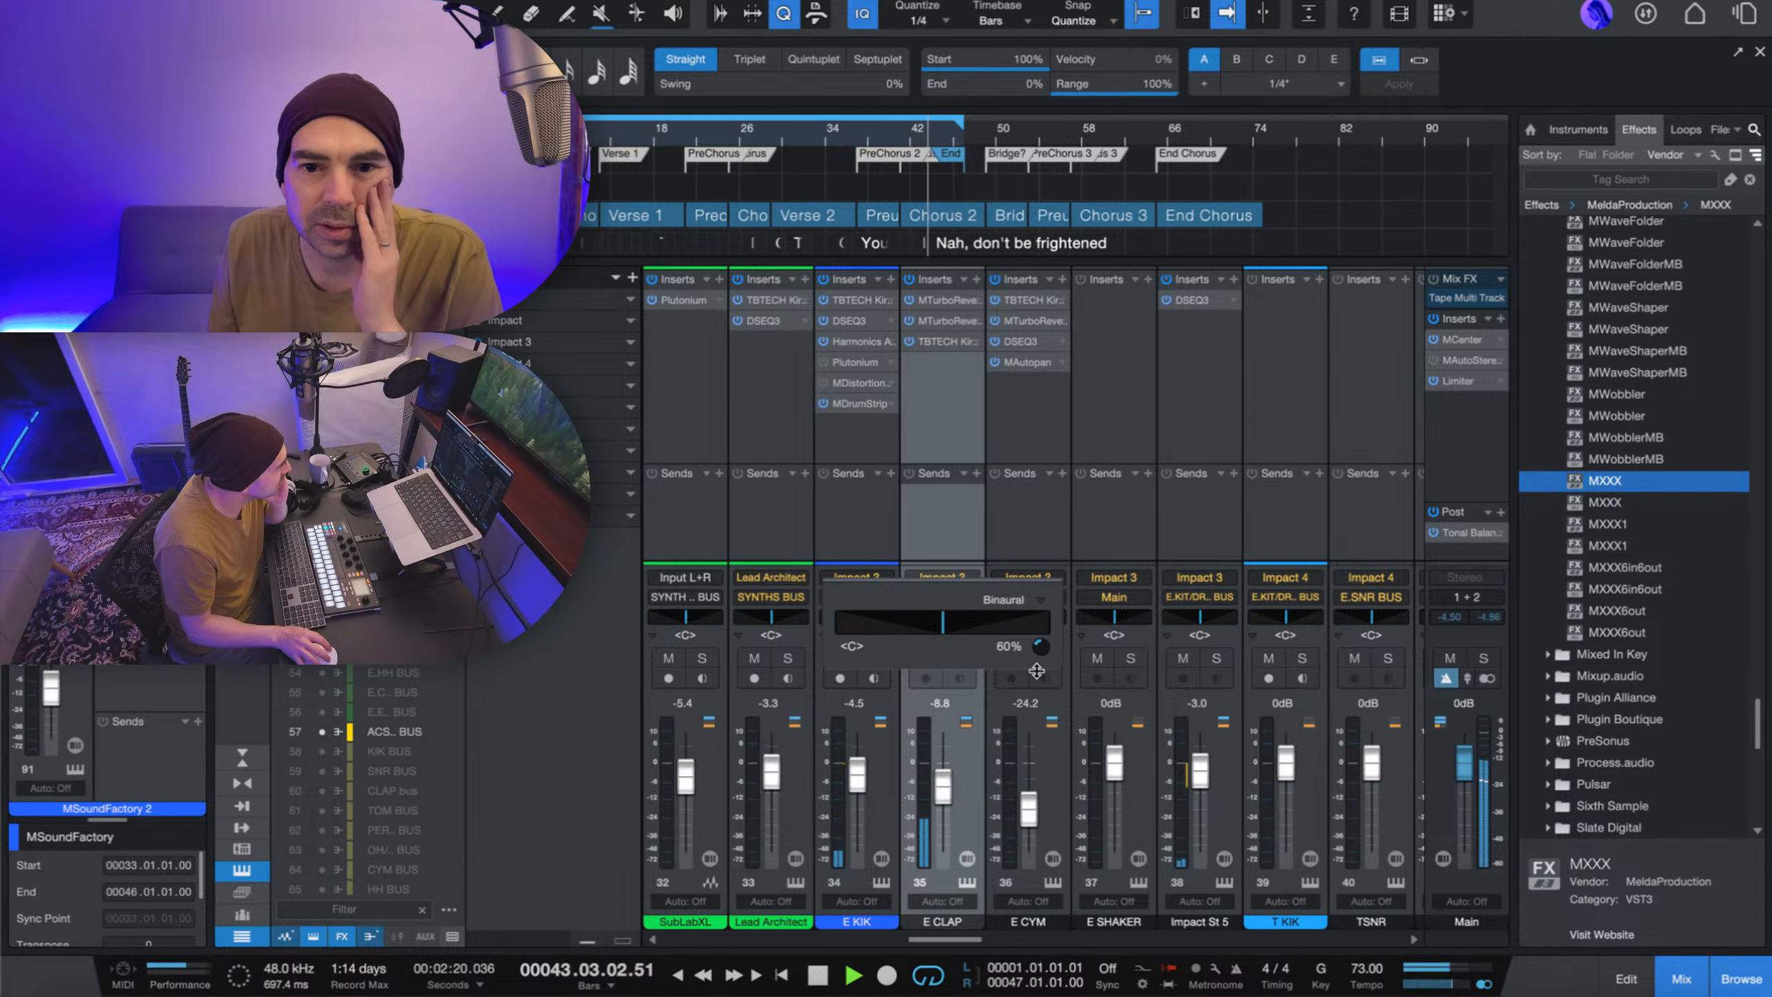
pyautogui.moveTo(1040, 670); pyautogui.dragTo(1042, 667)
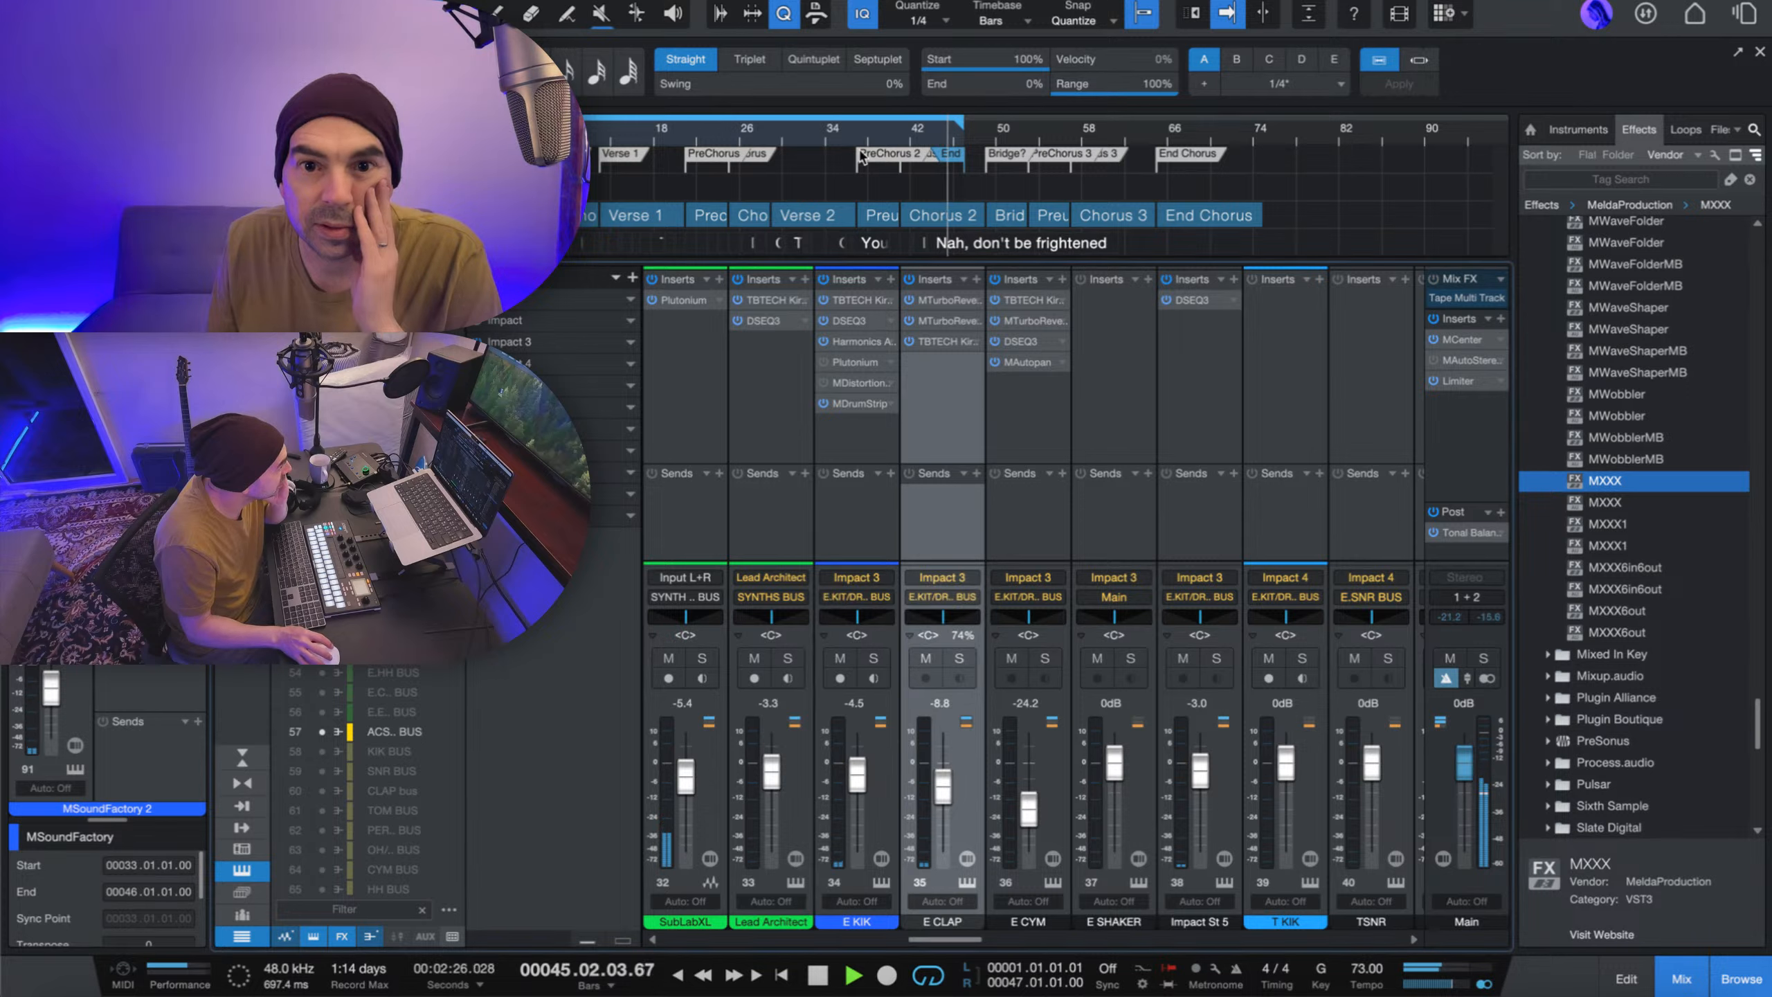
pyautogui.click(837, 133)
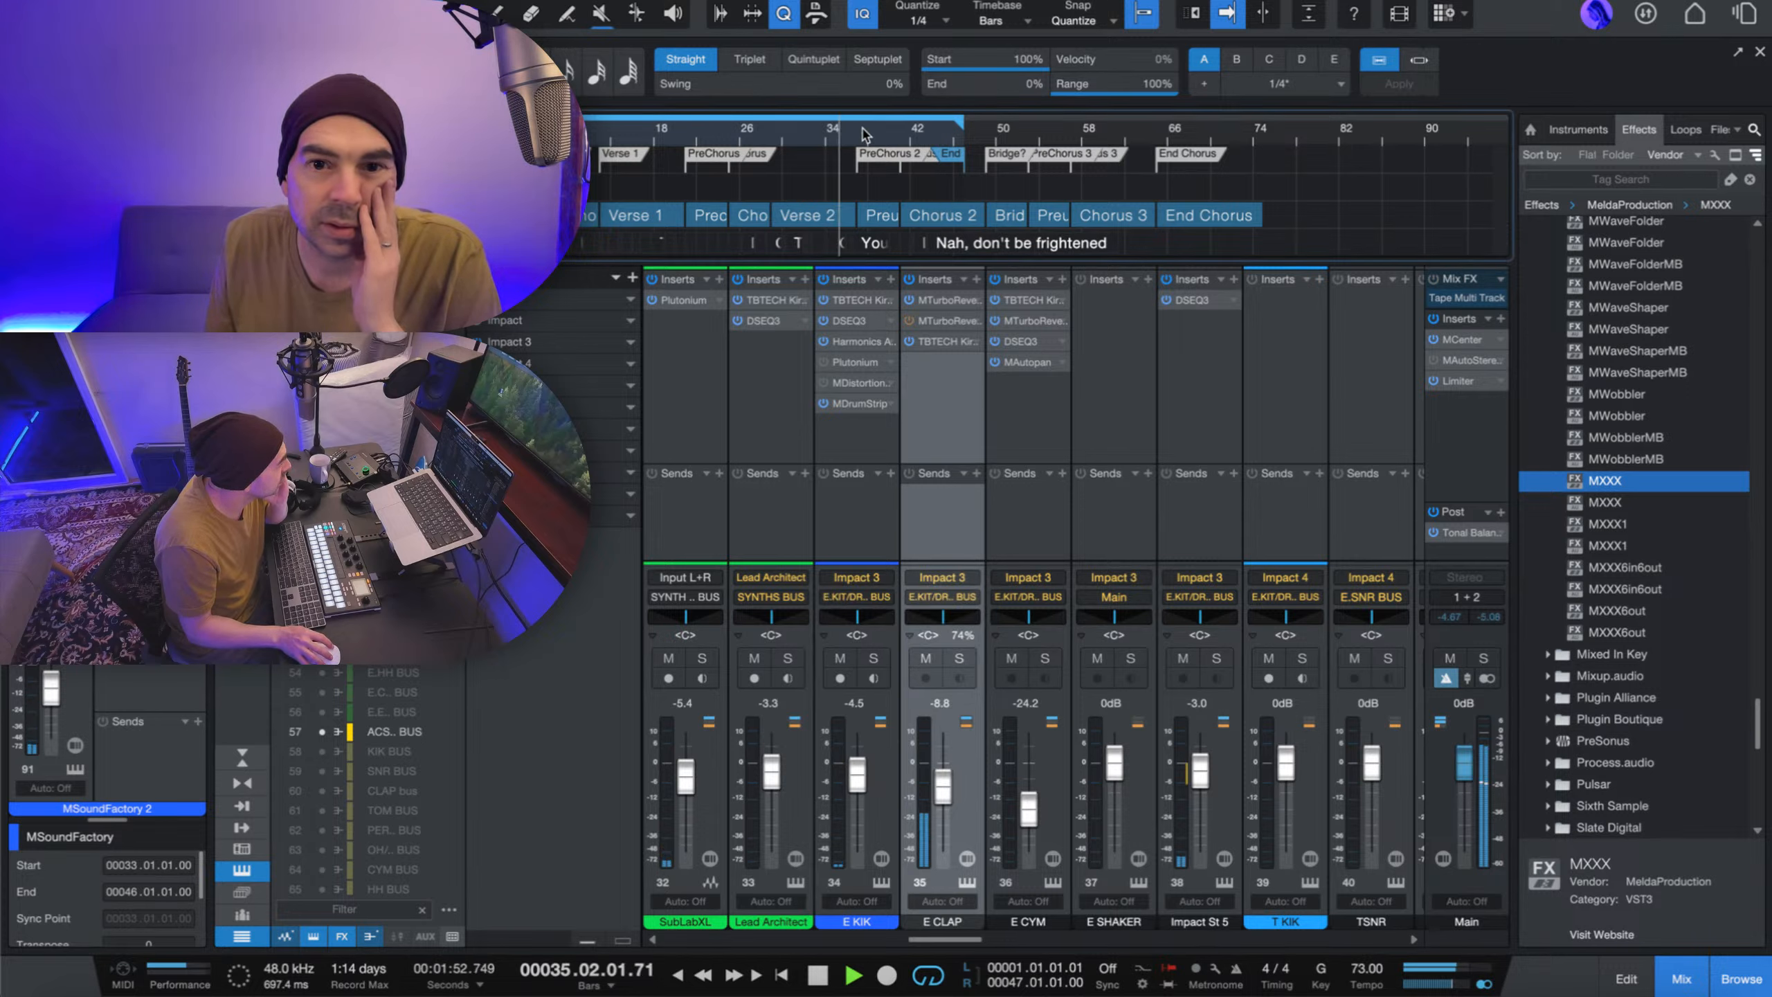
pyautogui.moveTo(963, 637); pyautogui.dragTo(956, 649)
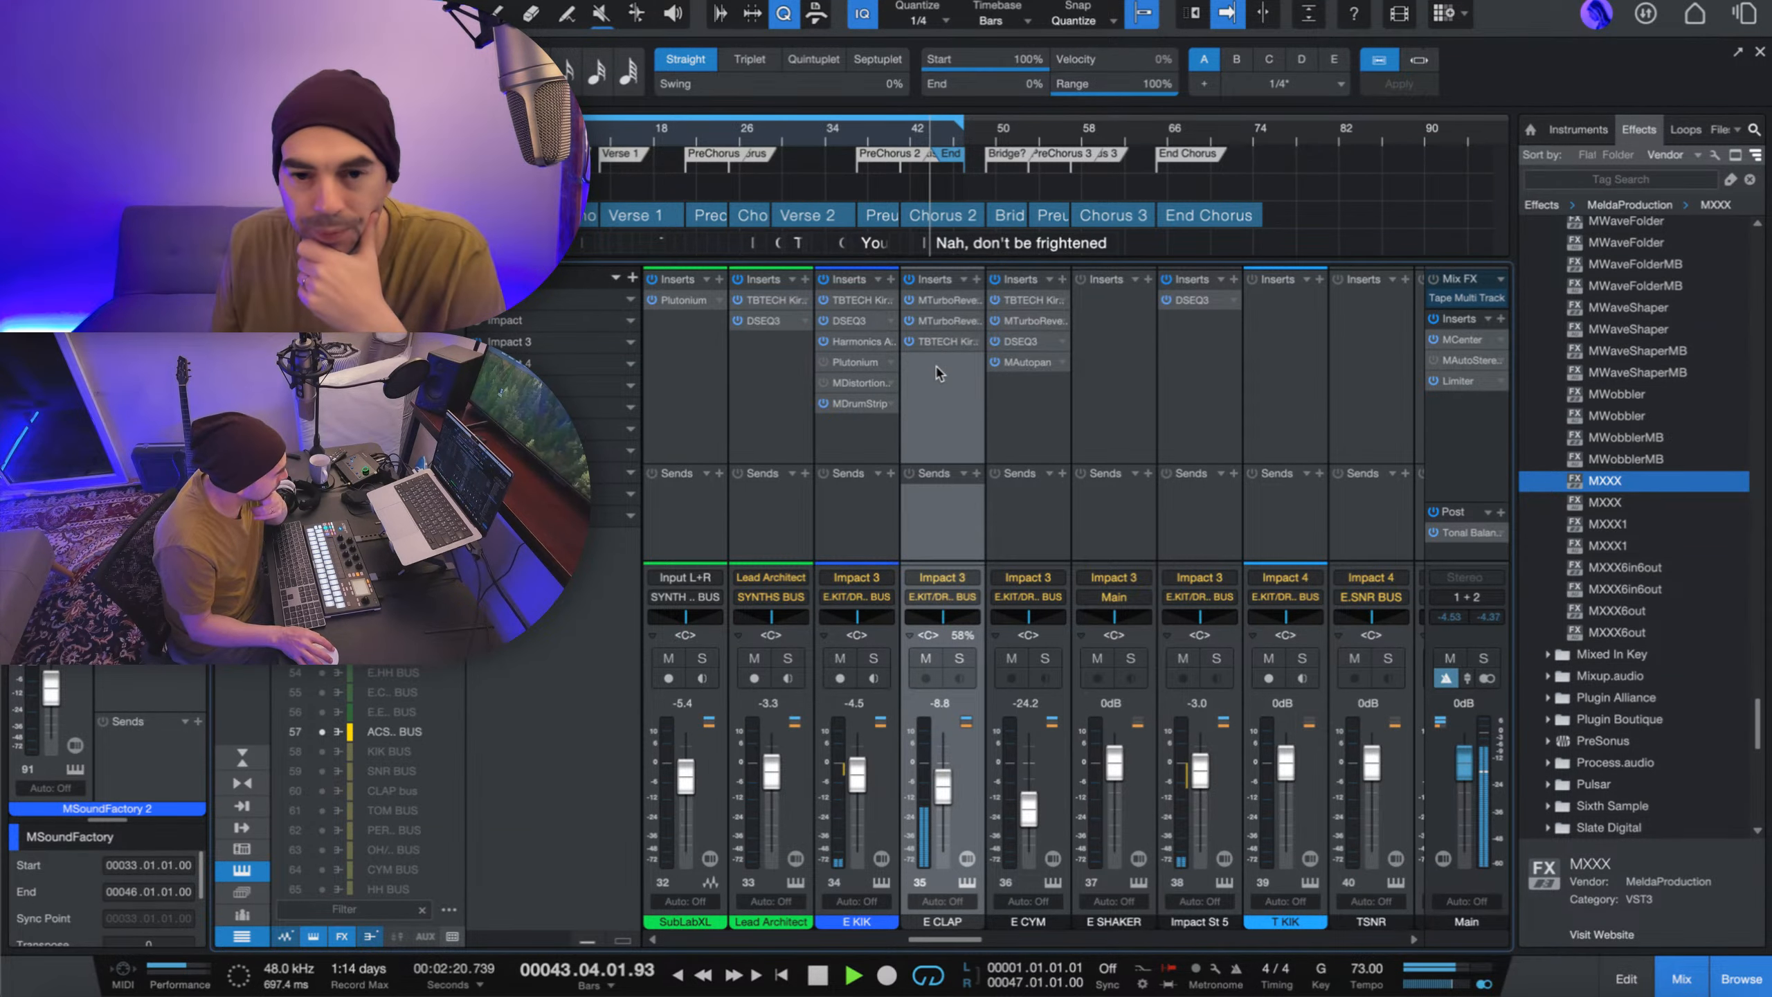
# - Open E CLAP's Impact XT instrument, switch on the Dry Snare pad's filter, and close the instrument
pyautogui.click(967, 883)
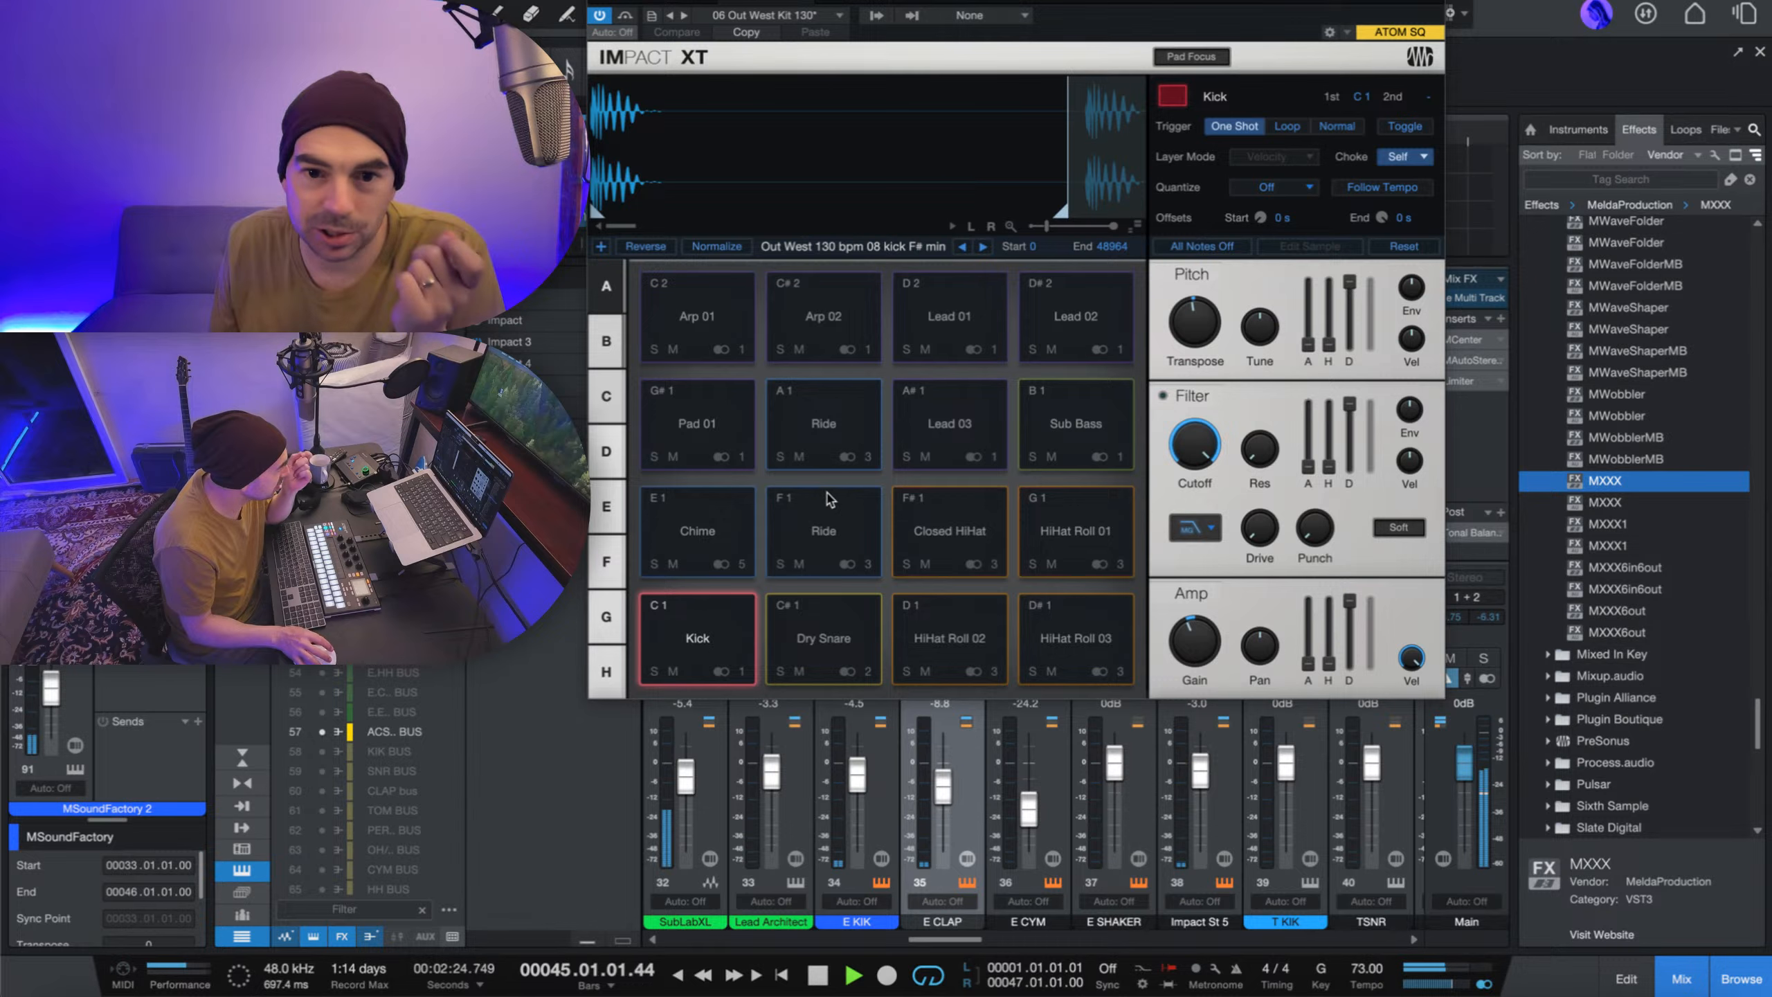
pyautogui.click(824, 644)
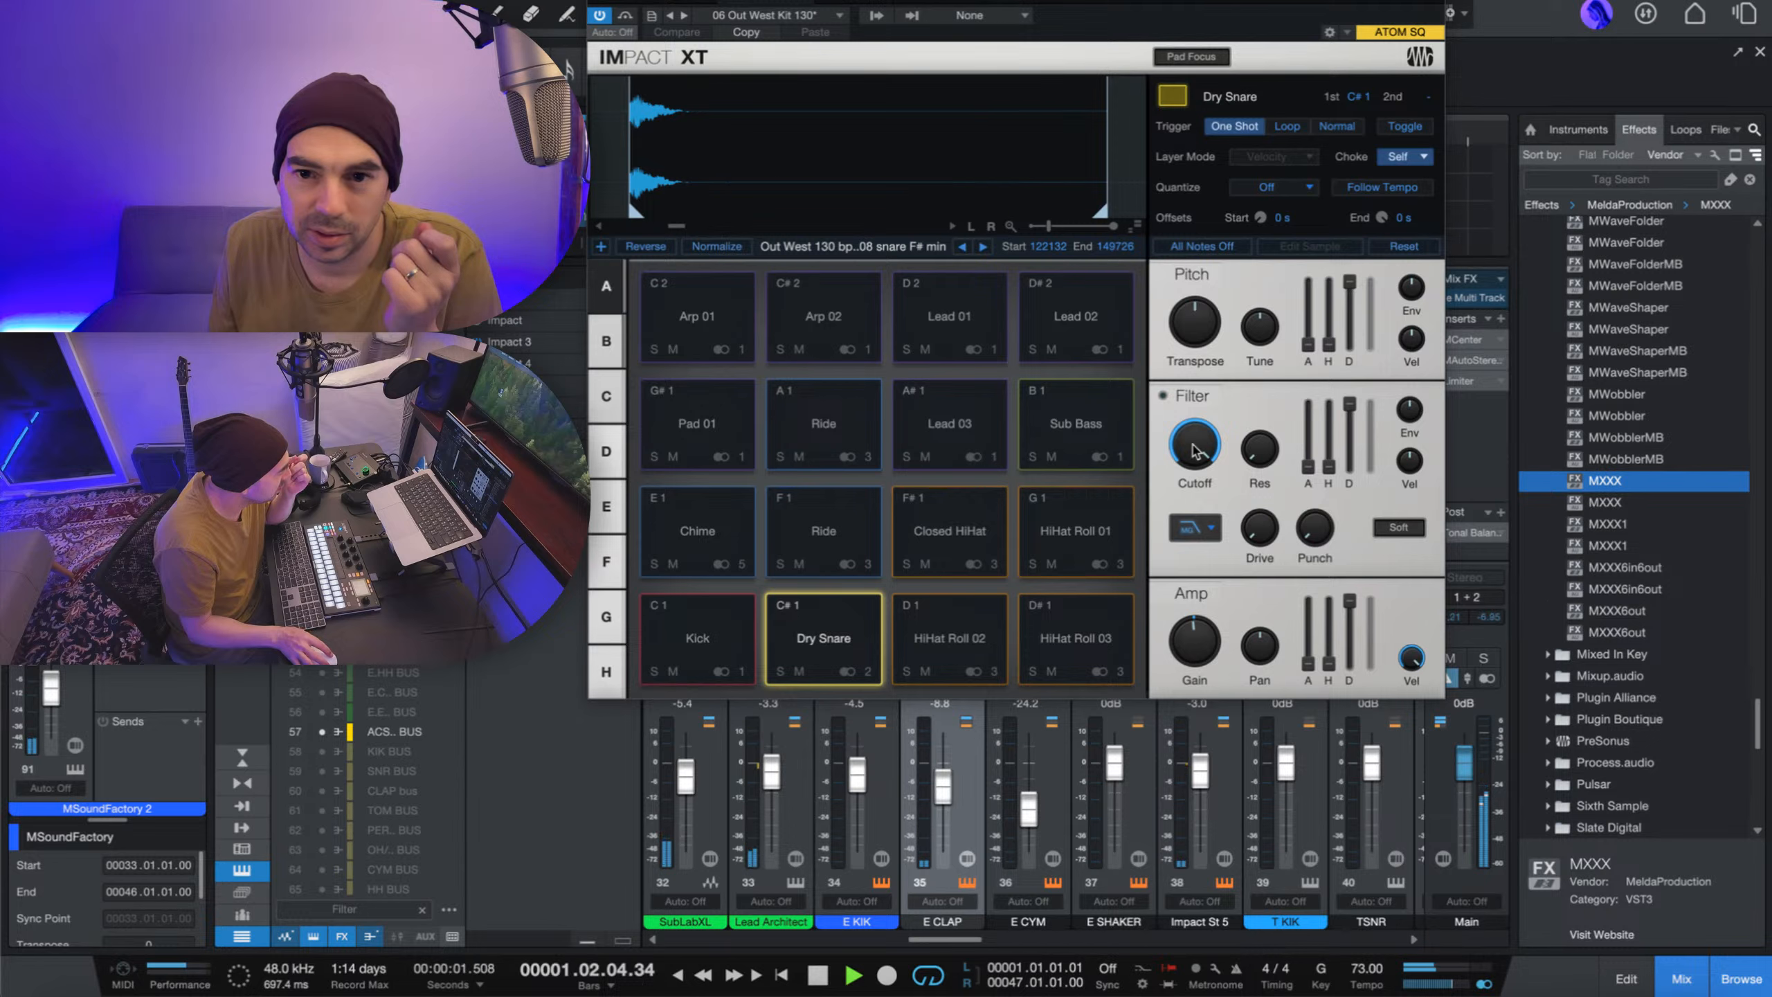
pyautogui.click(1162, 395)
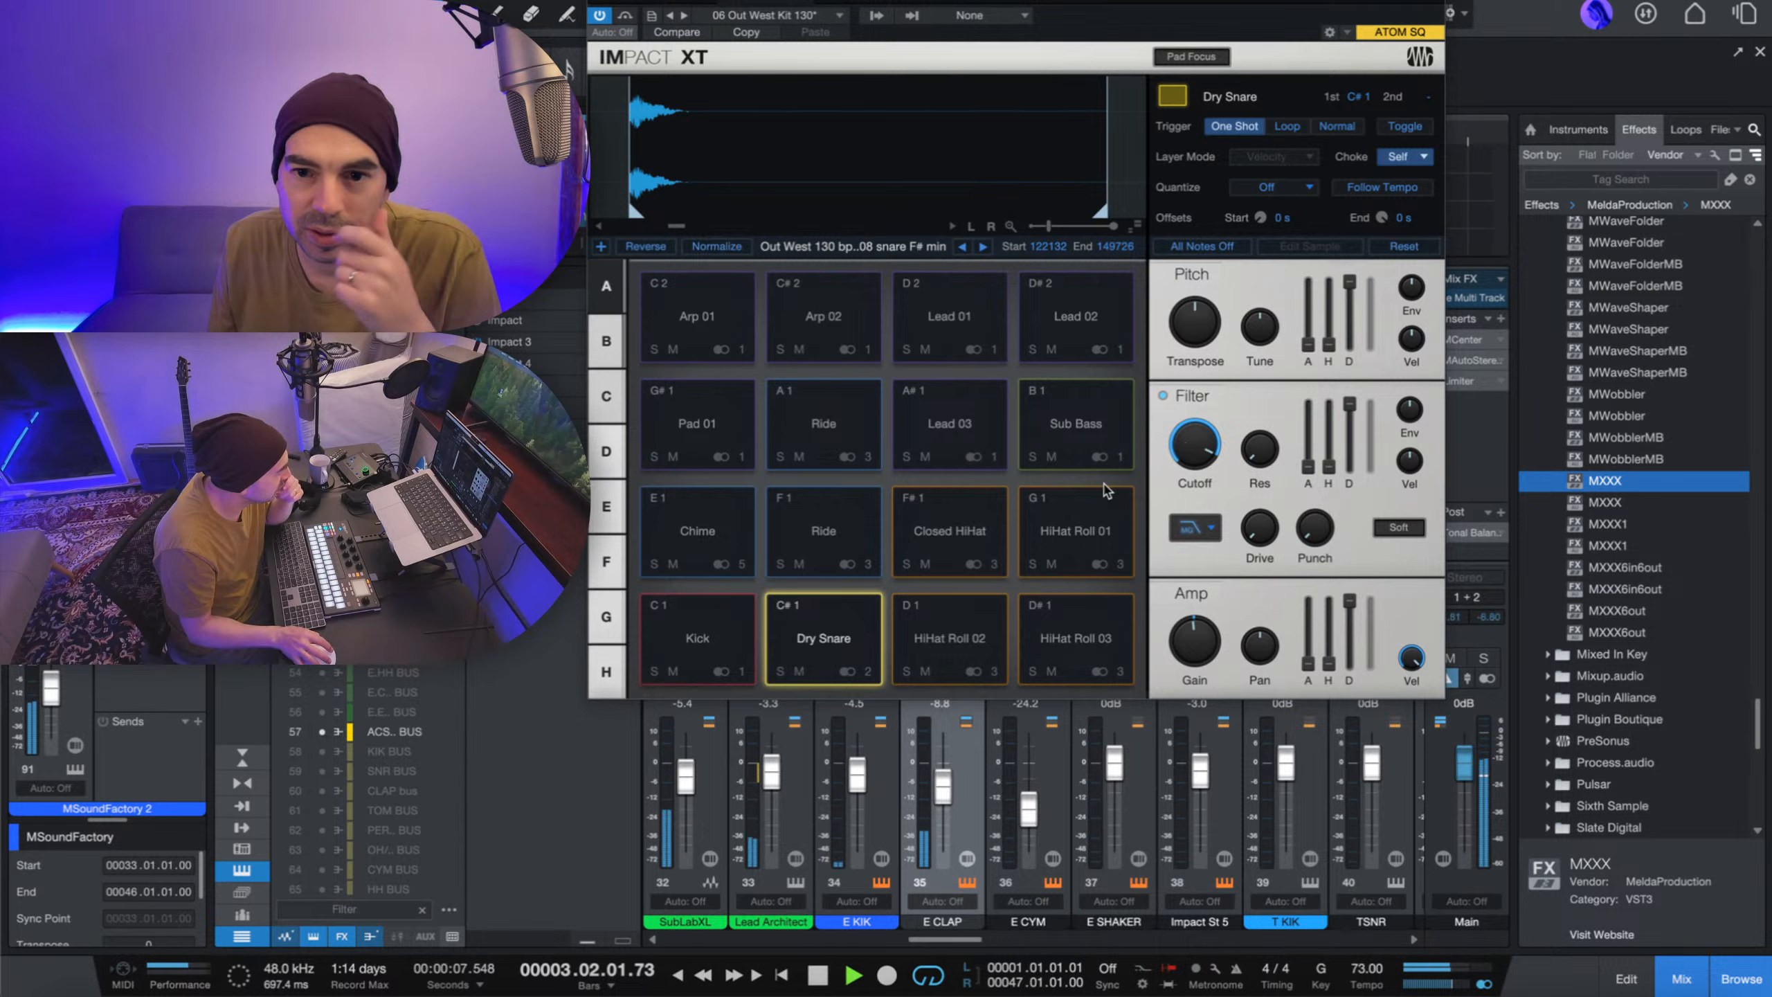
pyautogui.scroll(2, 1187, 438)
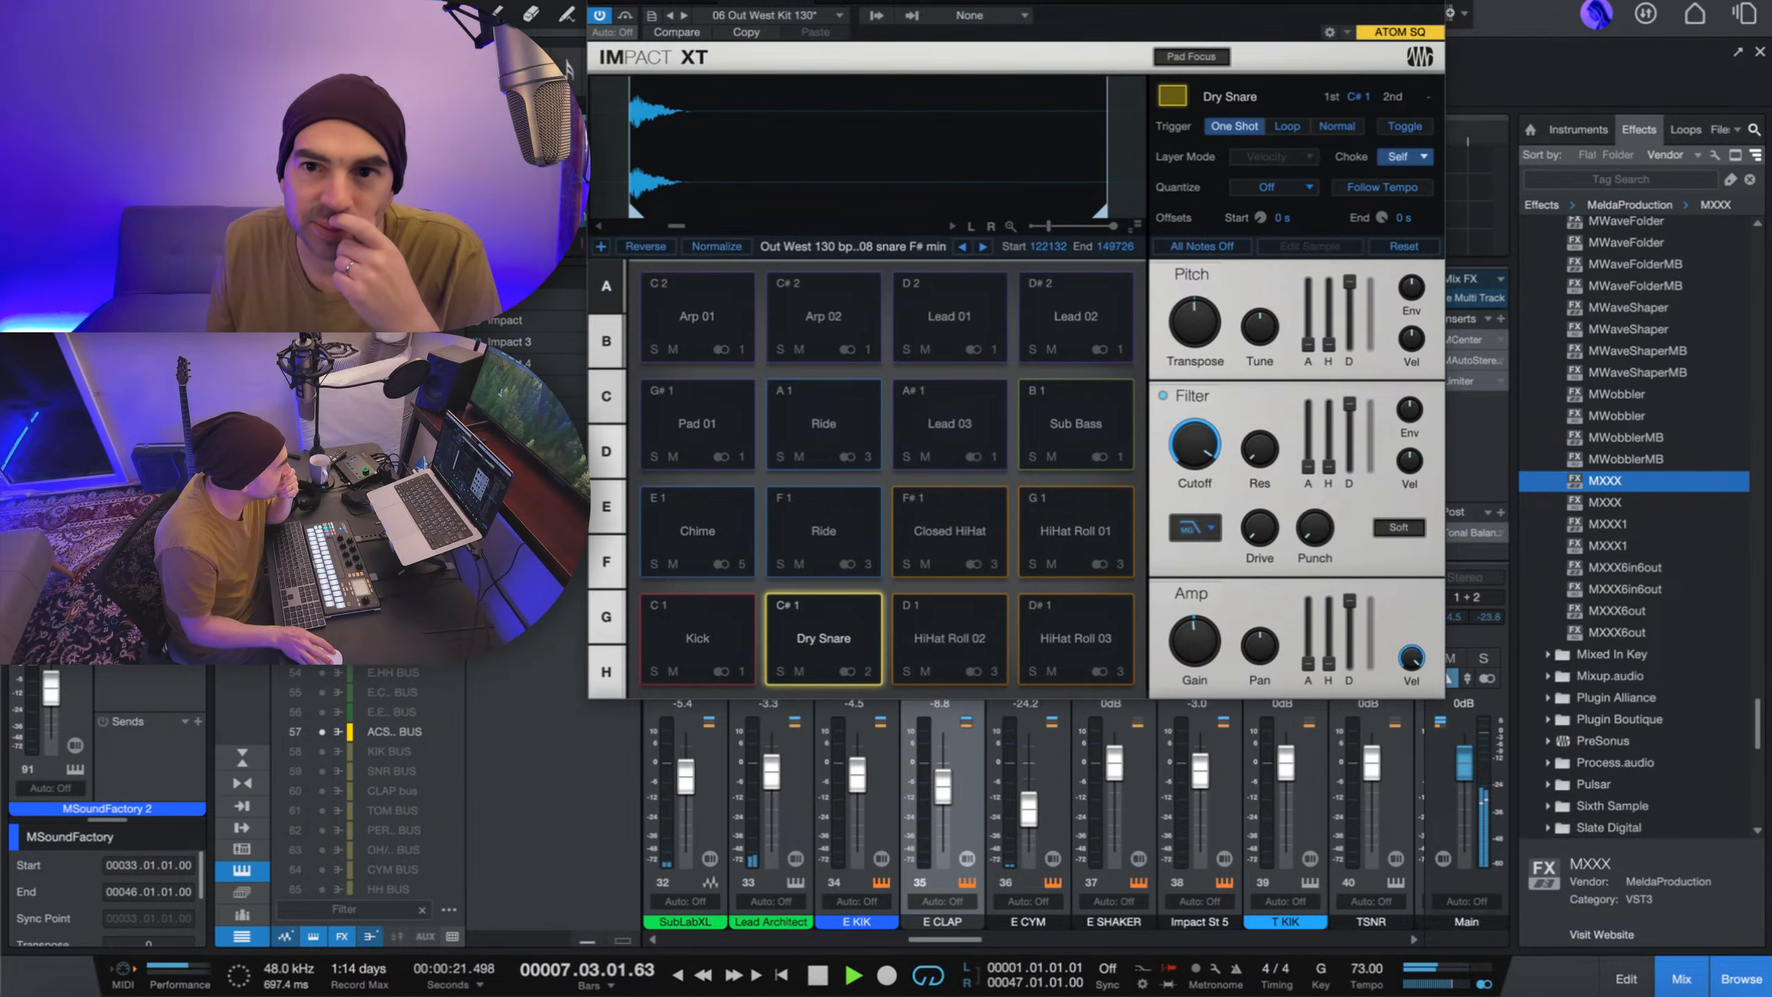
pyautogui.hotkey('ctrl', 'w')
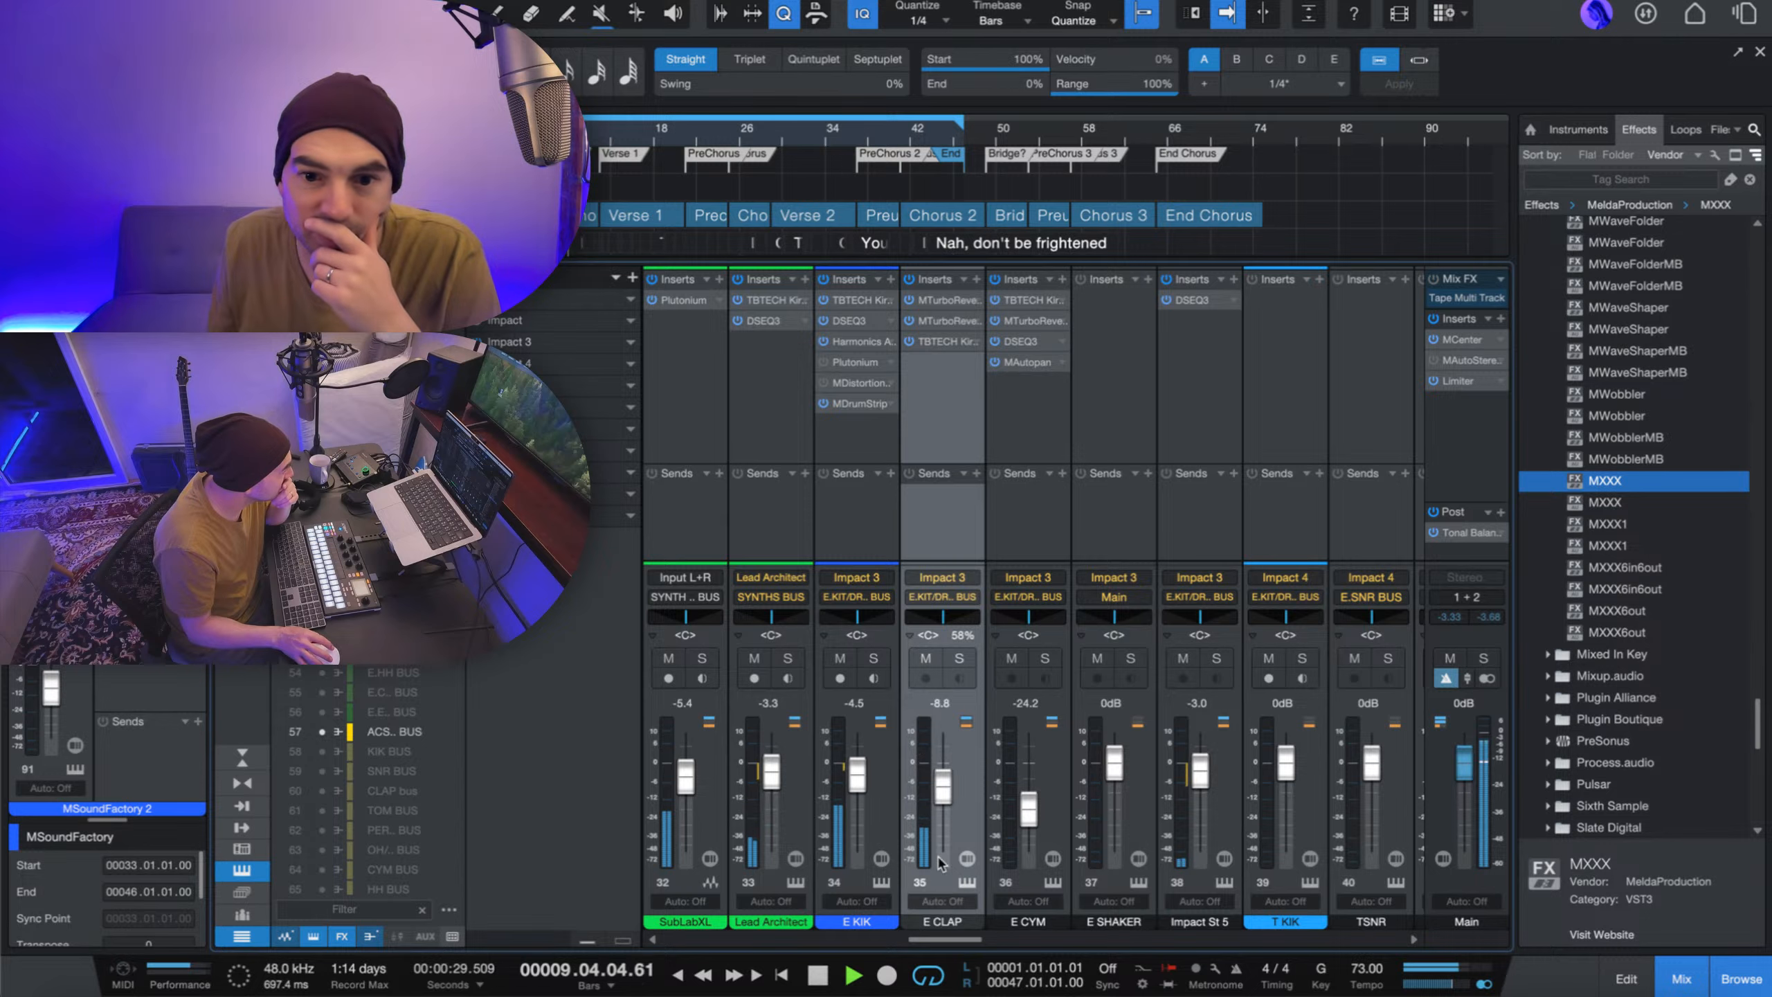
# - Reopen E CLAP's Impact XT instrument and try a different transpose on the Dry Snare pad during playback
pyautogui.click(968, 883)
pyautogui.click(968, 884)
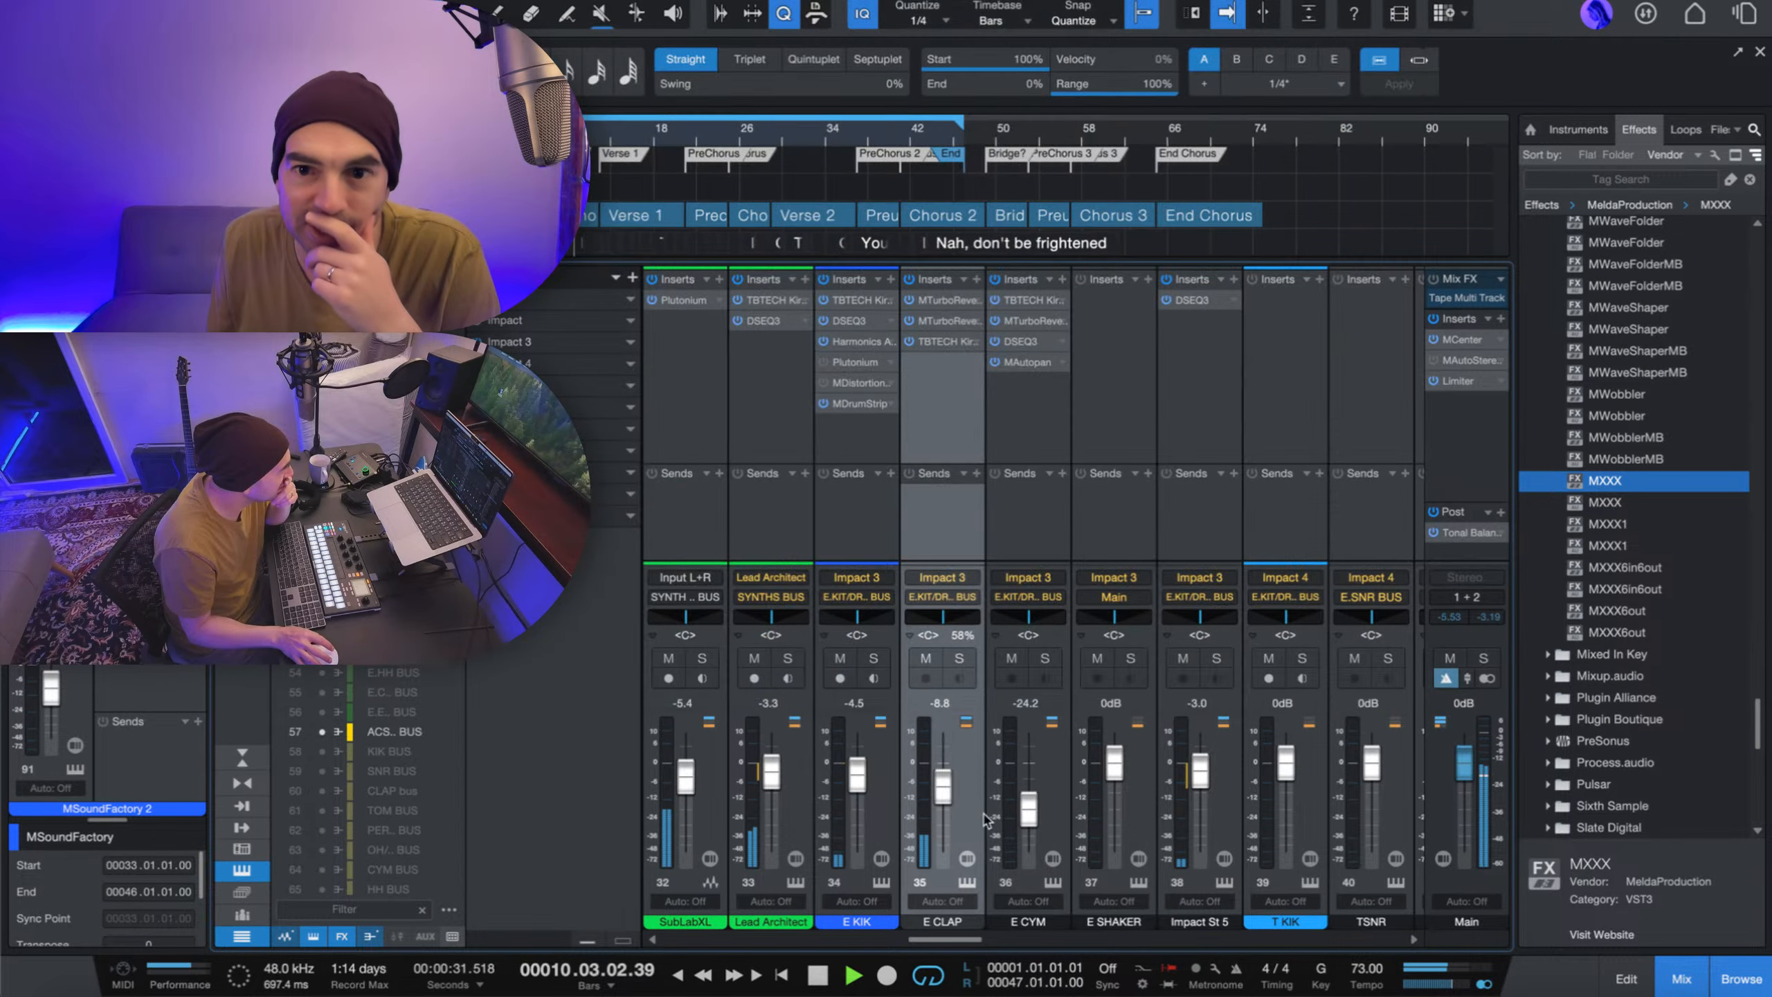
pyautogui.click(968, 883)
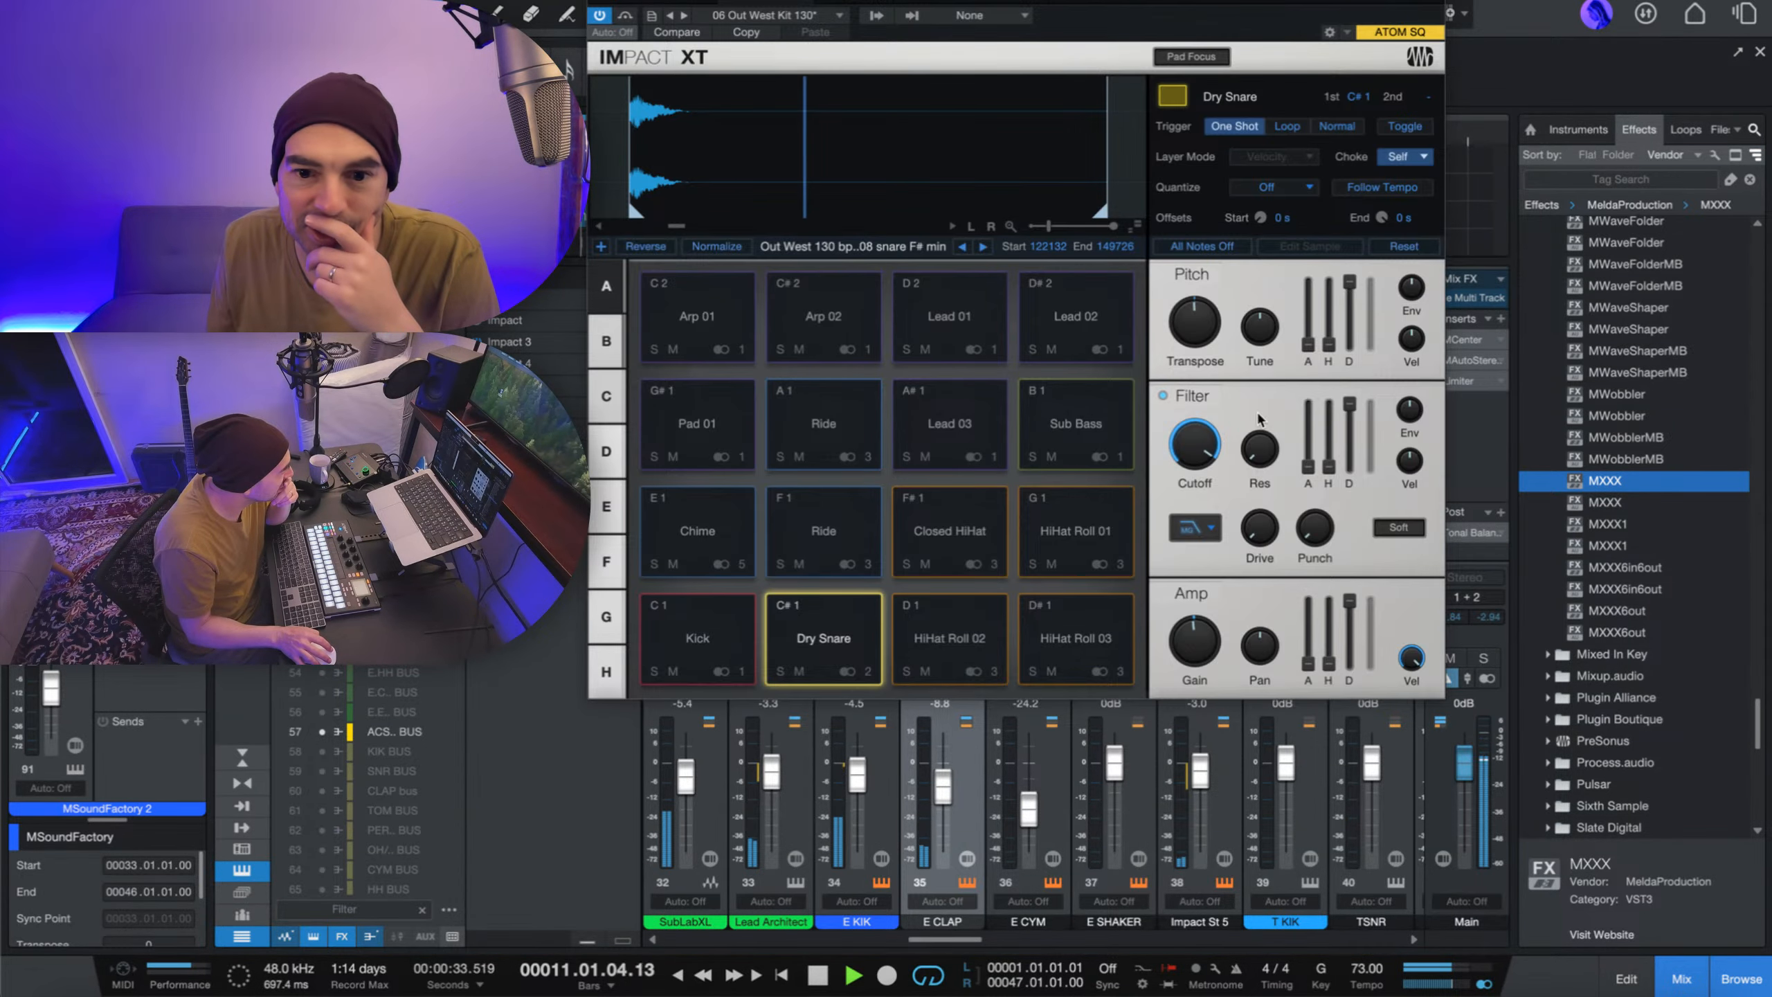
pyautogui.moveTo(1202, 320)
pyautogui.moveTo(1202, 319); pyautogui.dragTo(1206, 321)
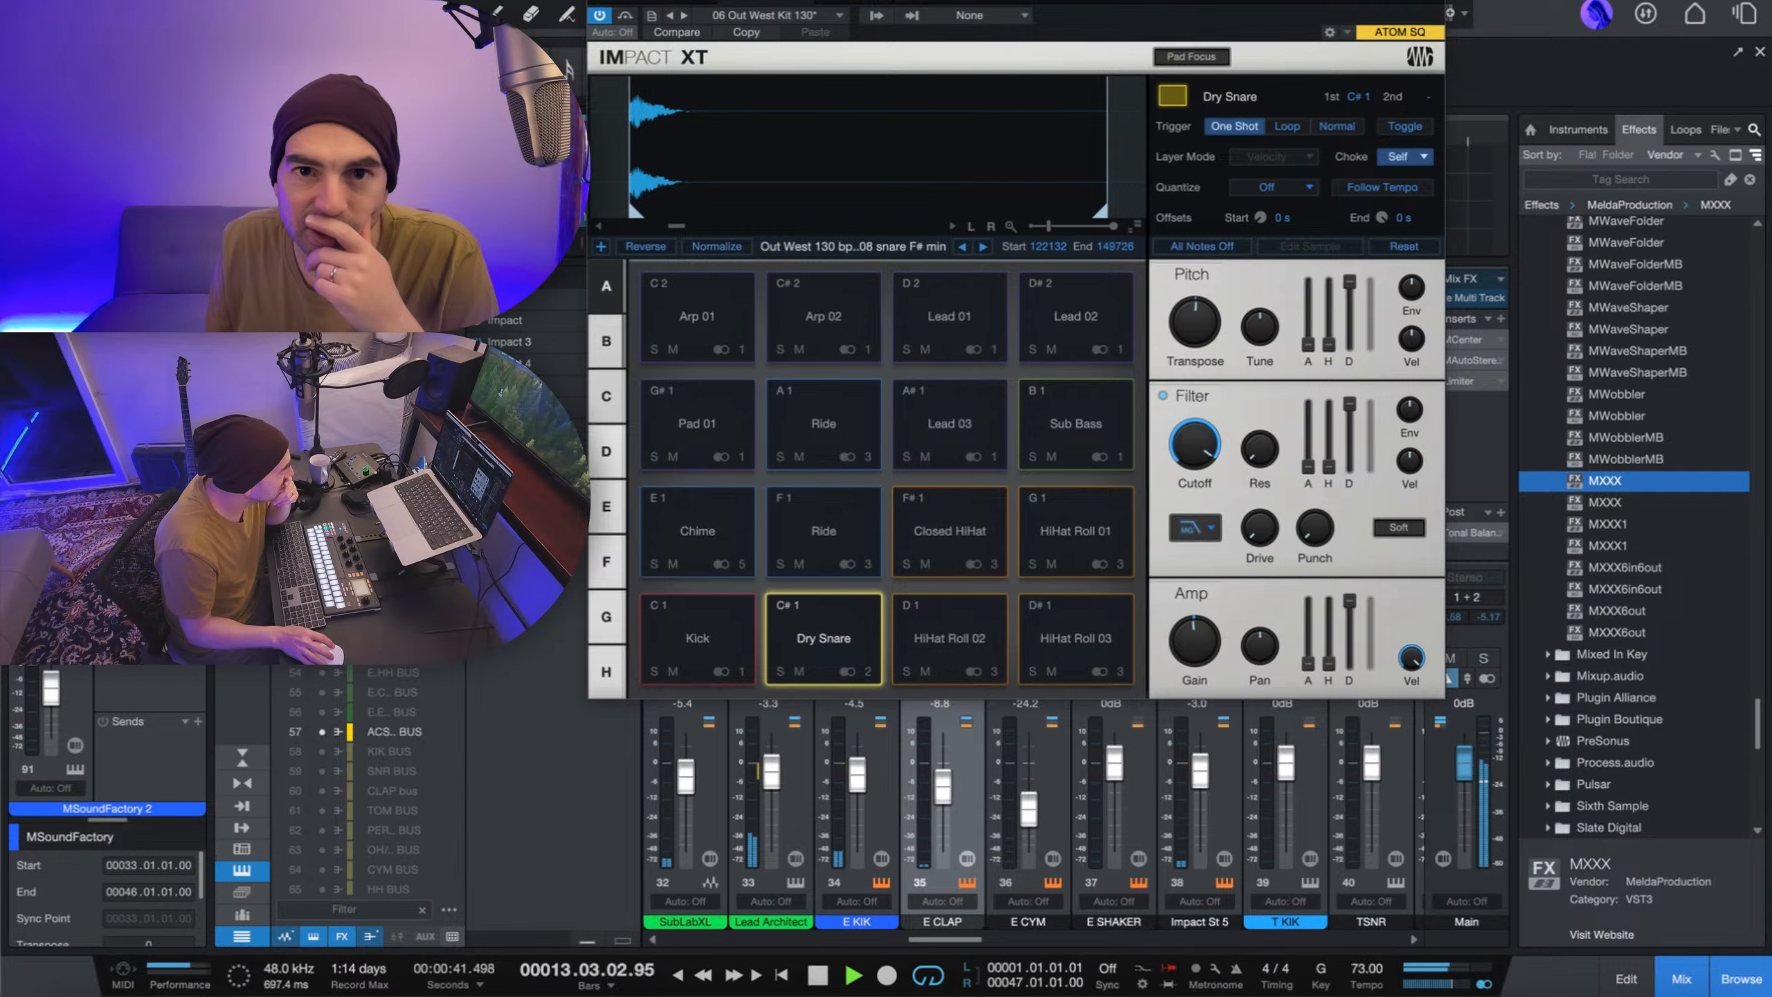
# - Uncover the timeline, replay from before Verse 1, try transposing the Dry Snare pad again, and close Impact XT
pyautogui.moveTo(1078, 0); pyautogui.dragTo(995, 232)
pyautogui.click(558, 130)
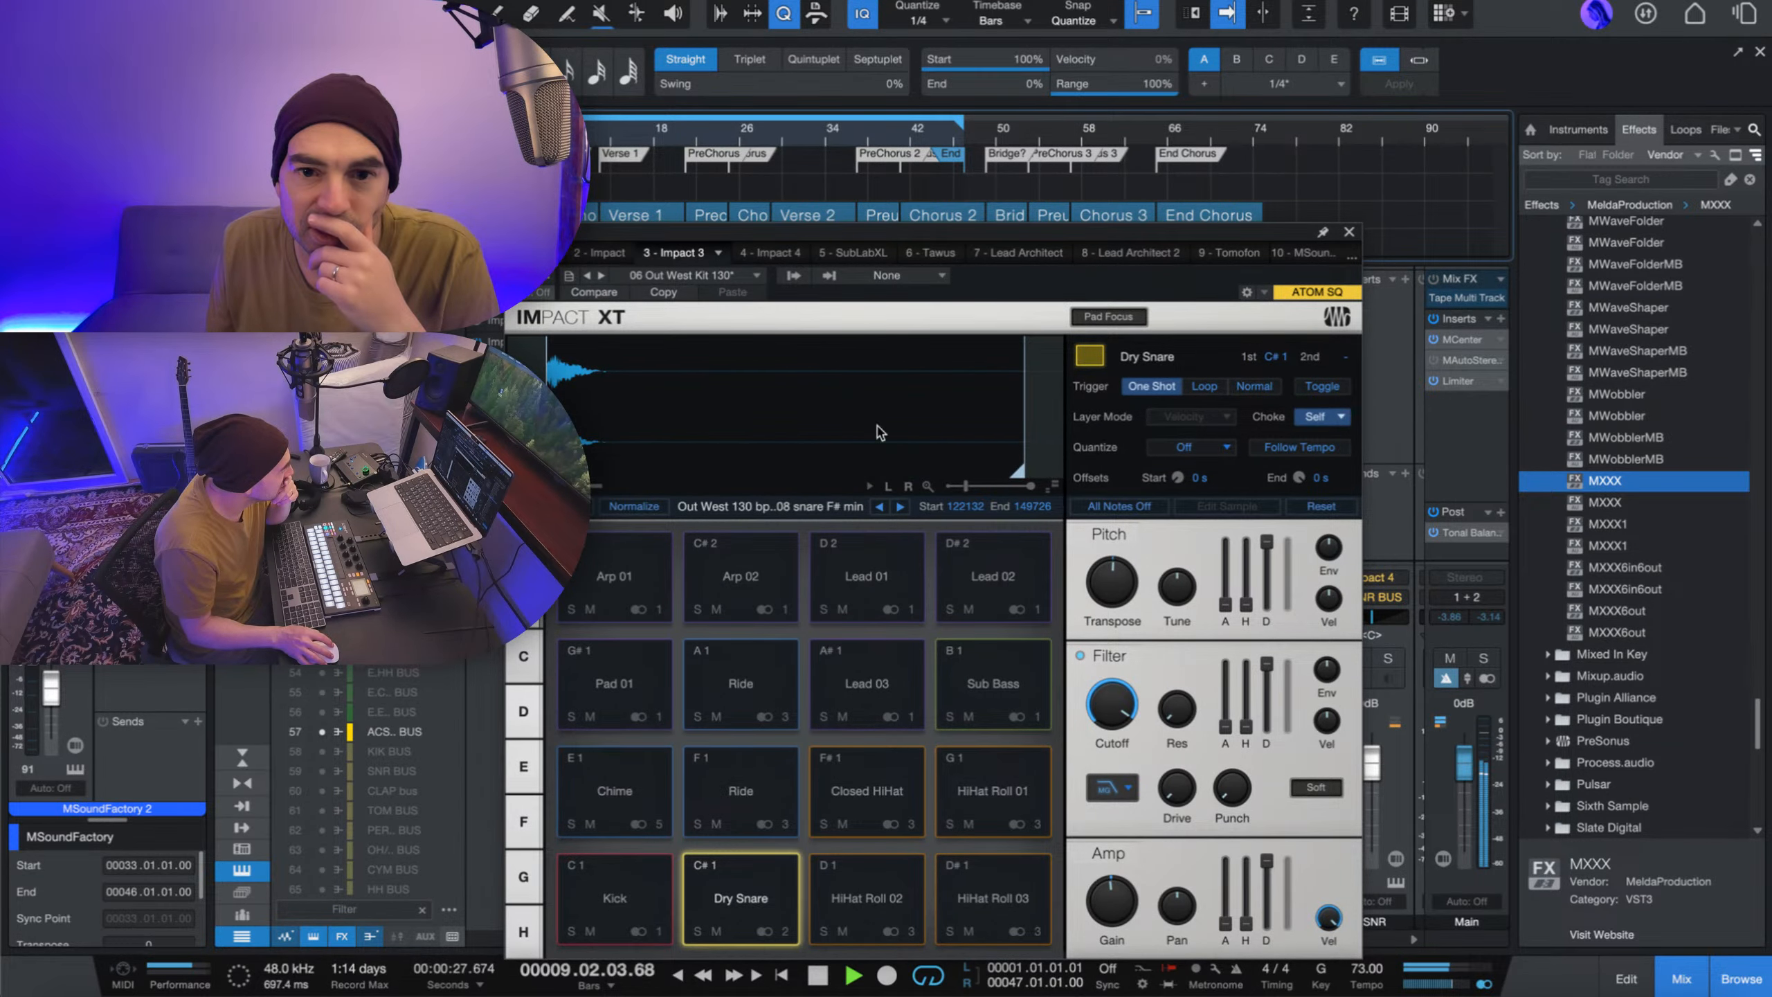
pyautogui.moveTo(1125, 576); pyautogui.dragTo(1128, 568)
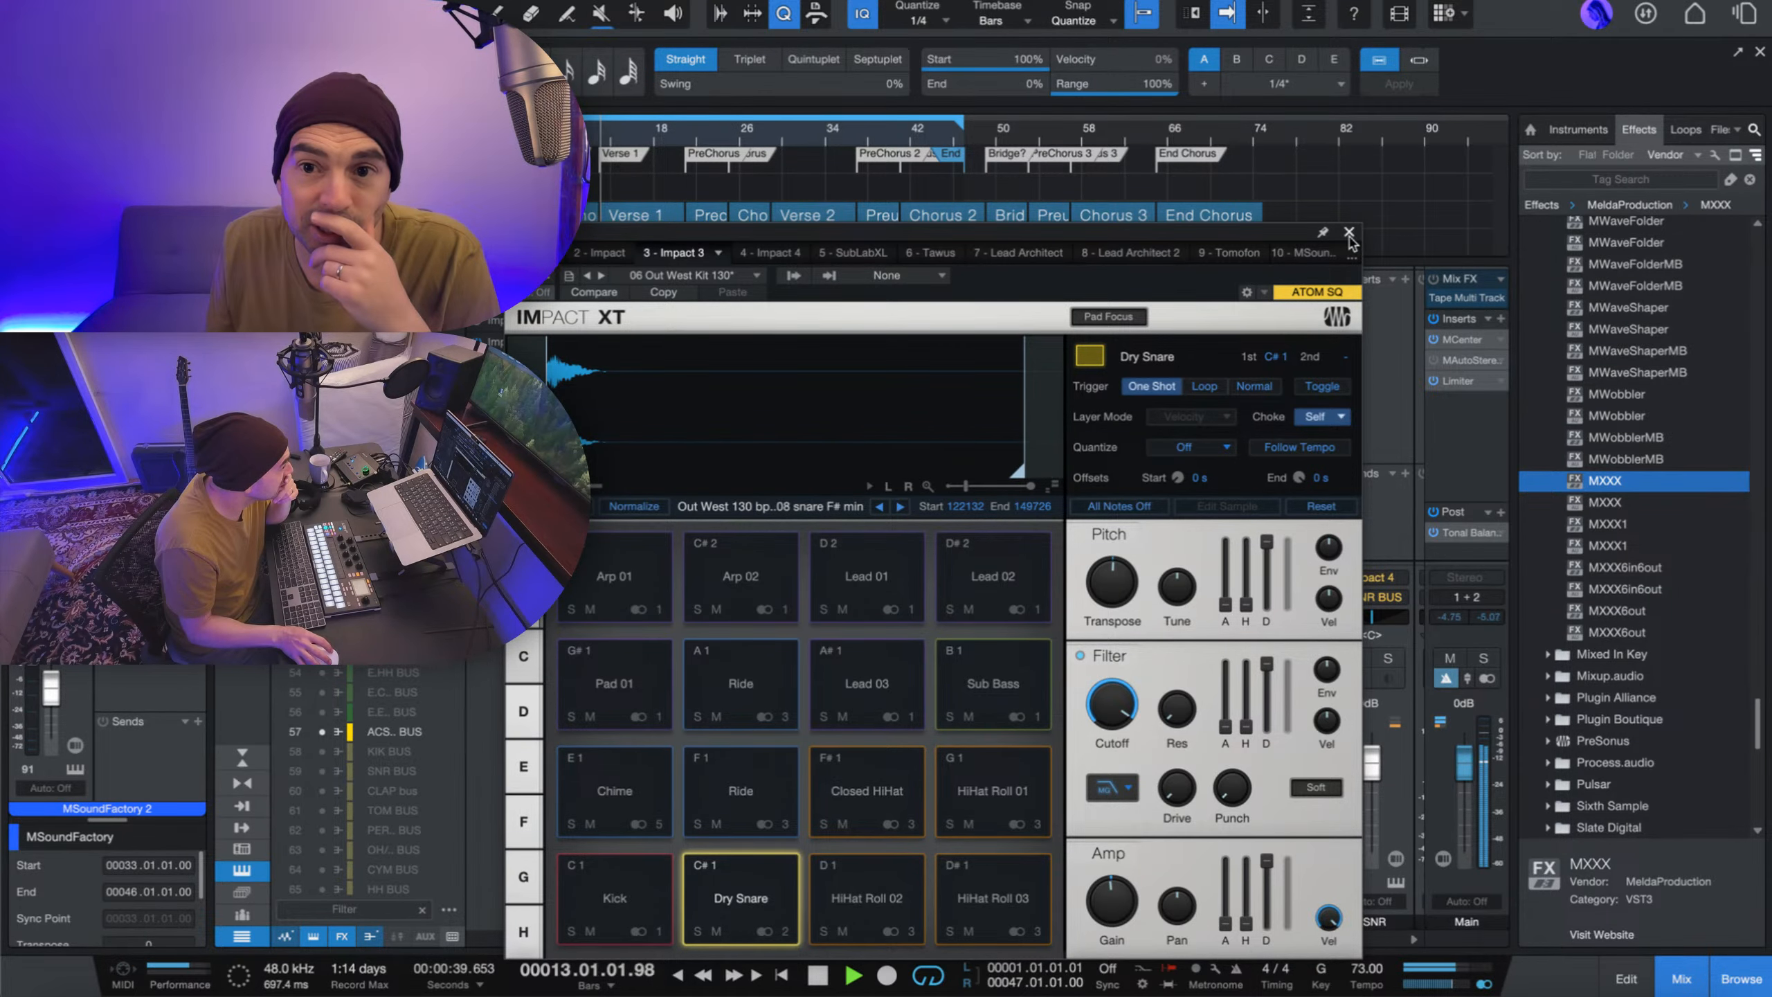
pyautogui.click(1349, 238)
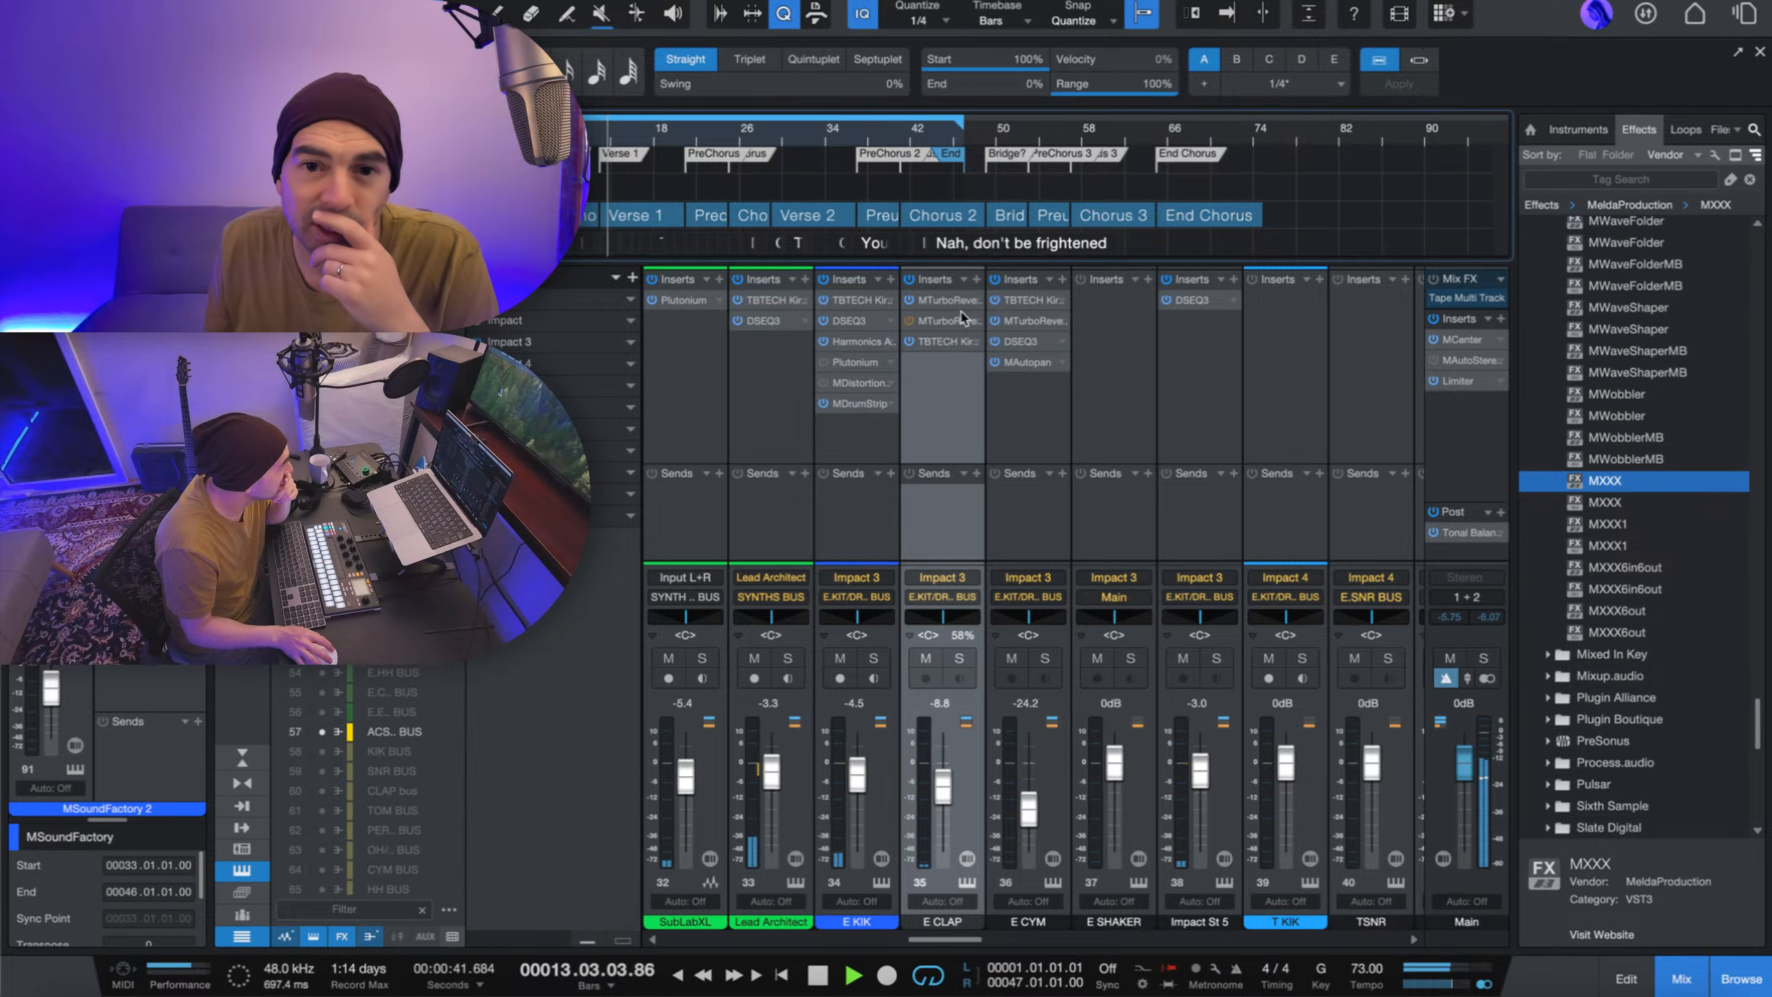
# - Check the Dry Snare pad in Impact XT while playing the bridge and Chorus 2, and close the instrument
pyautogui.click(967, 886)
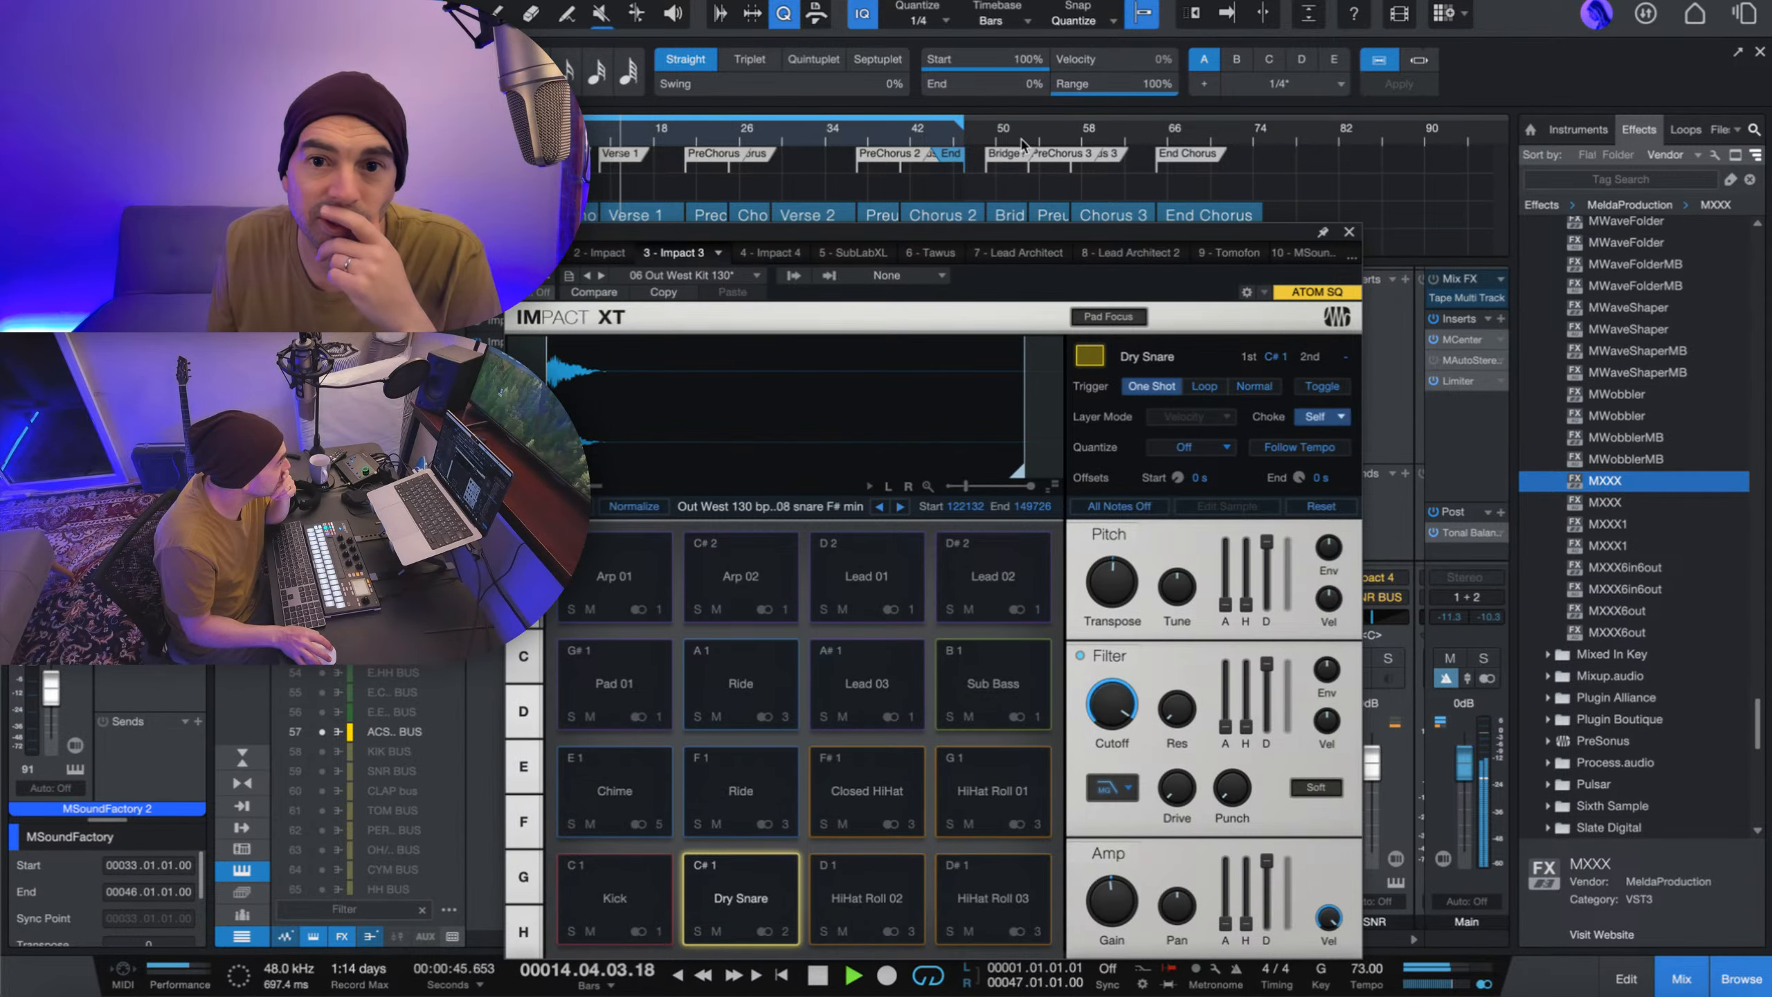
pyautogui.click(1022, 143)
pyautogui.click(911, 136)
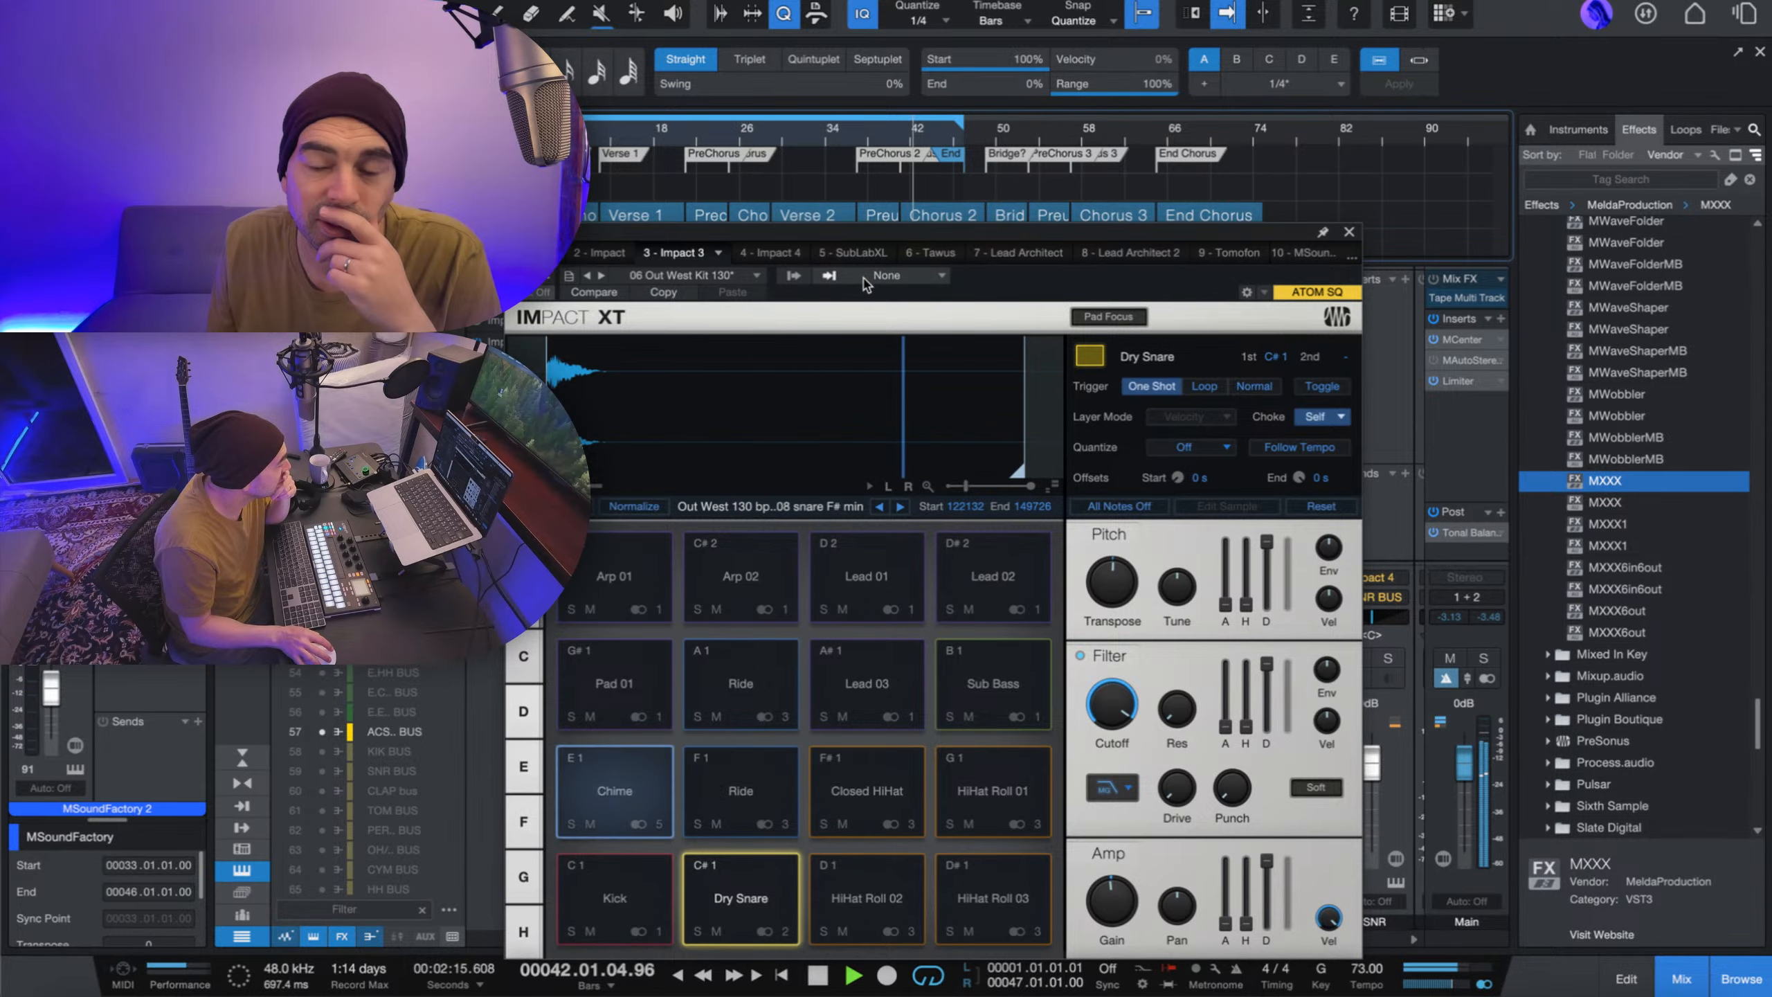
pyautogui.click(1350, 232)
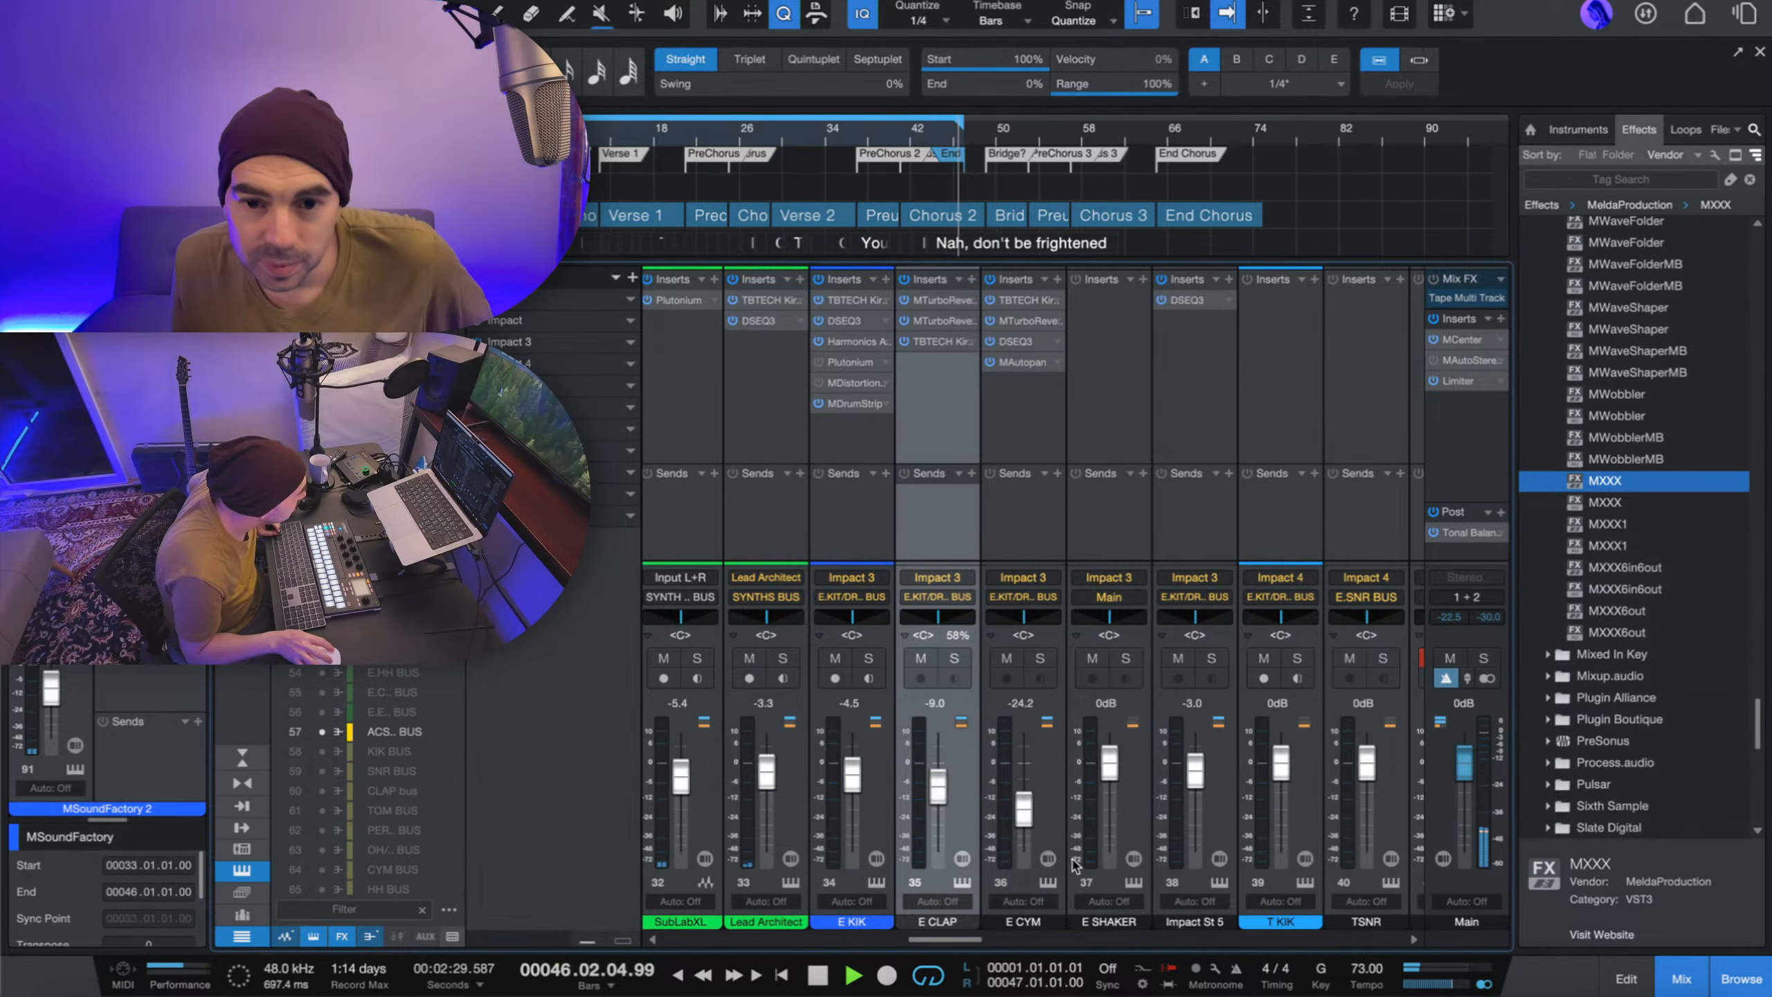
# - Bring the vocal effects channels into view, play from the start of Verse 2, and enlarge the arrangement
pyautogui.moveTo(951, 942); pyautogui.dragTo(1420, 960)
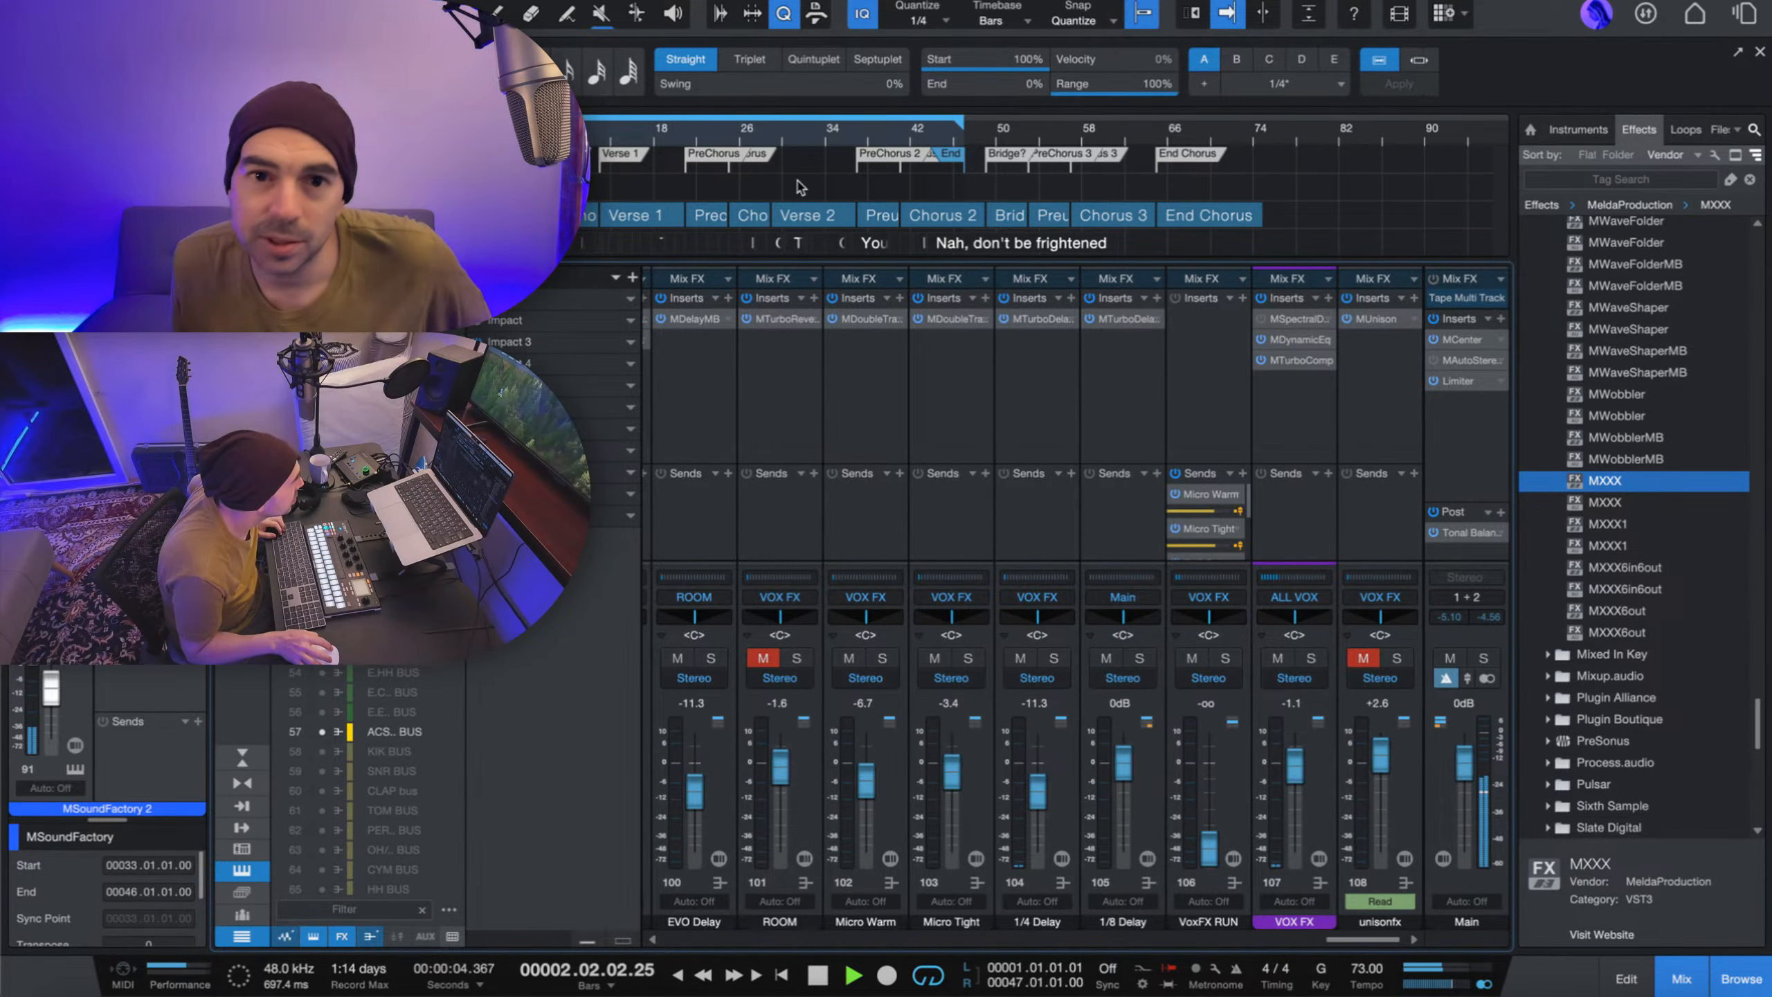
pyautogui.click(775, 140)
pyautogui.scroll(3, 774, 144)
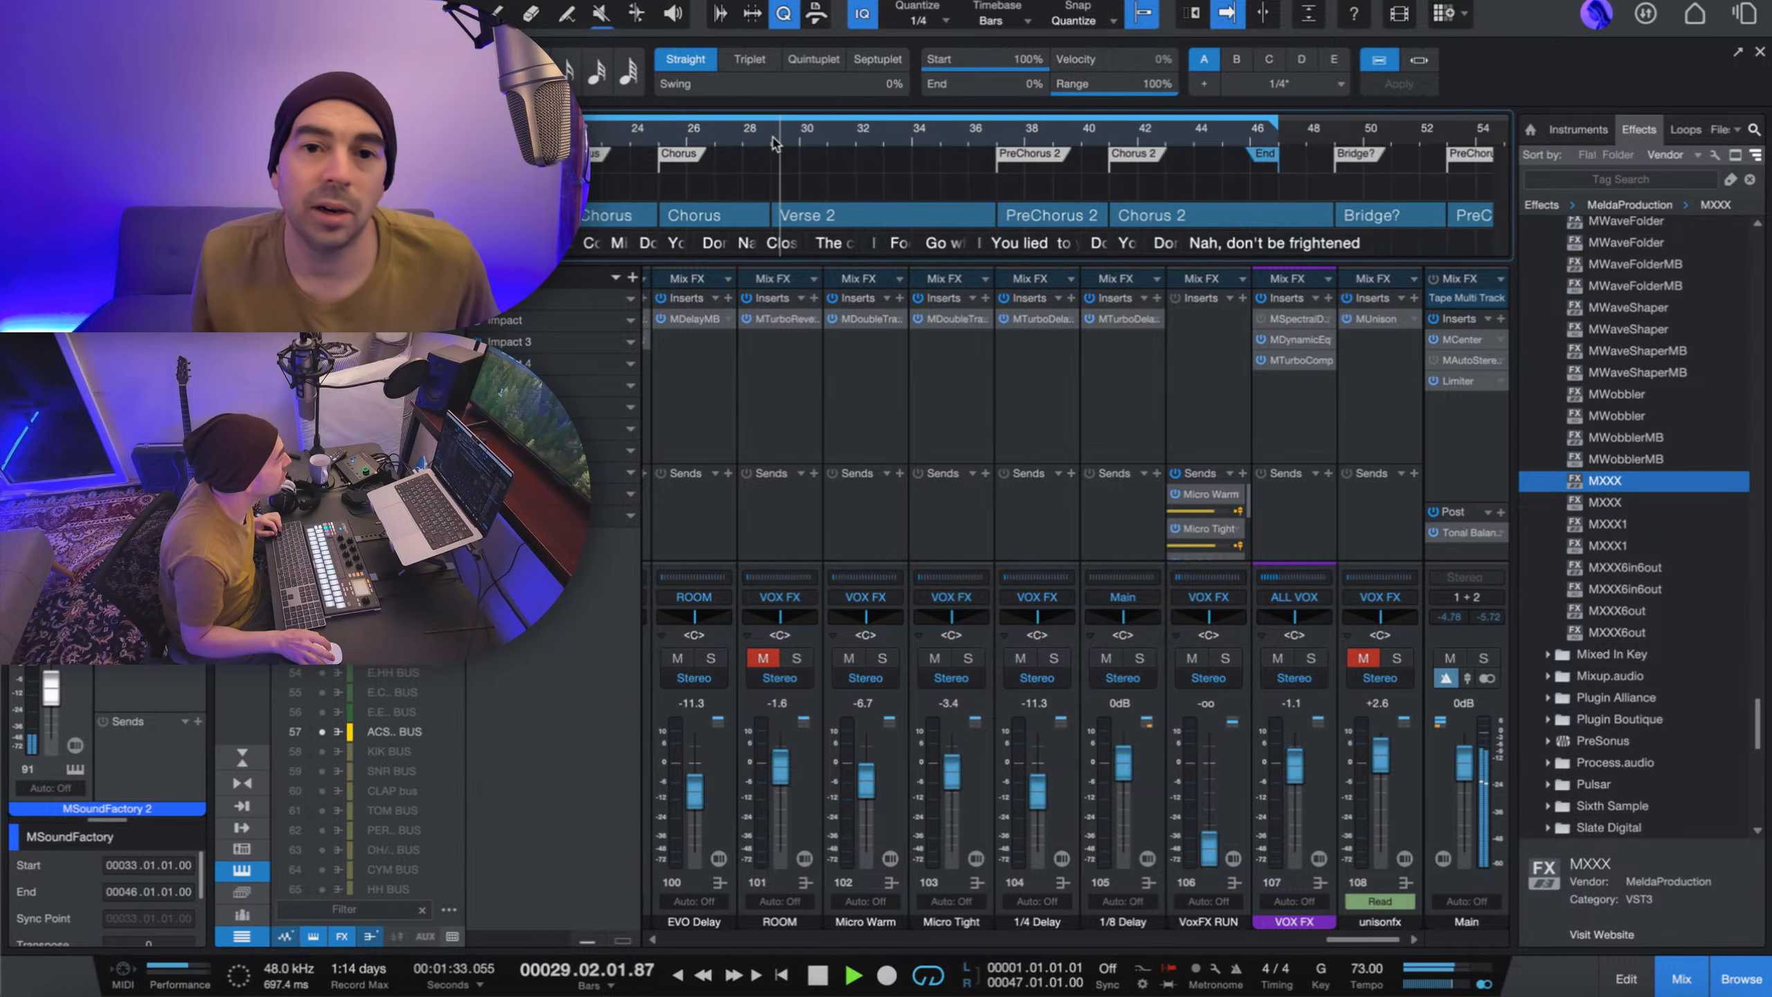
pyautogui.scroll(1, 775, 143)
pyautogui.moveTo(828, 263); pyautogui.dragTo(828, 463)
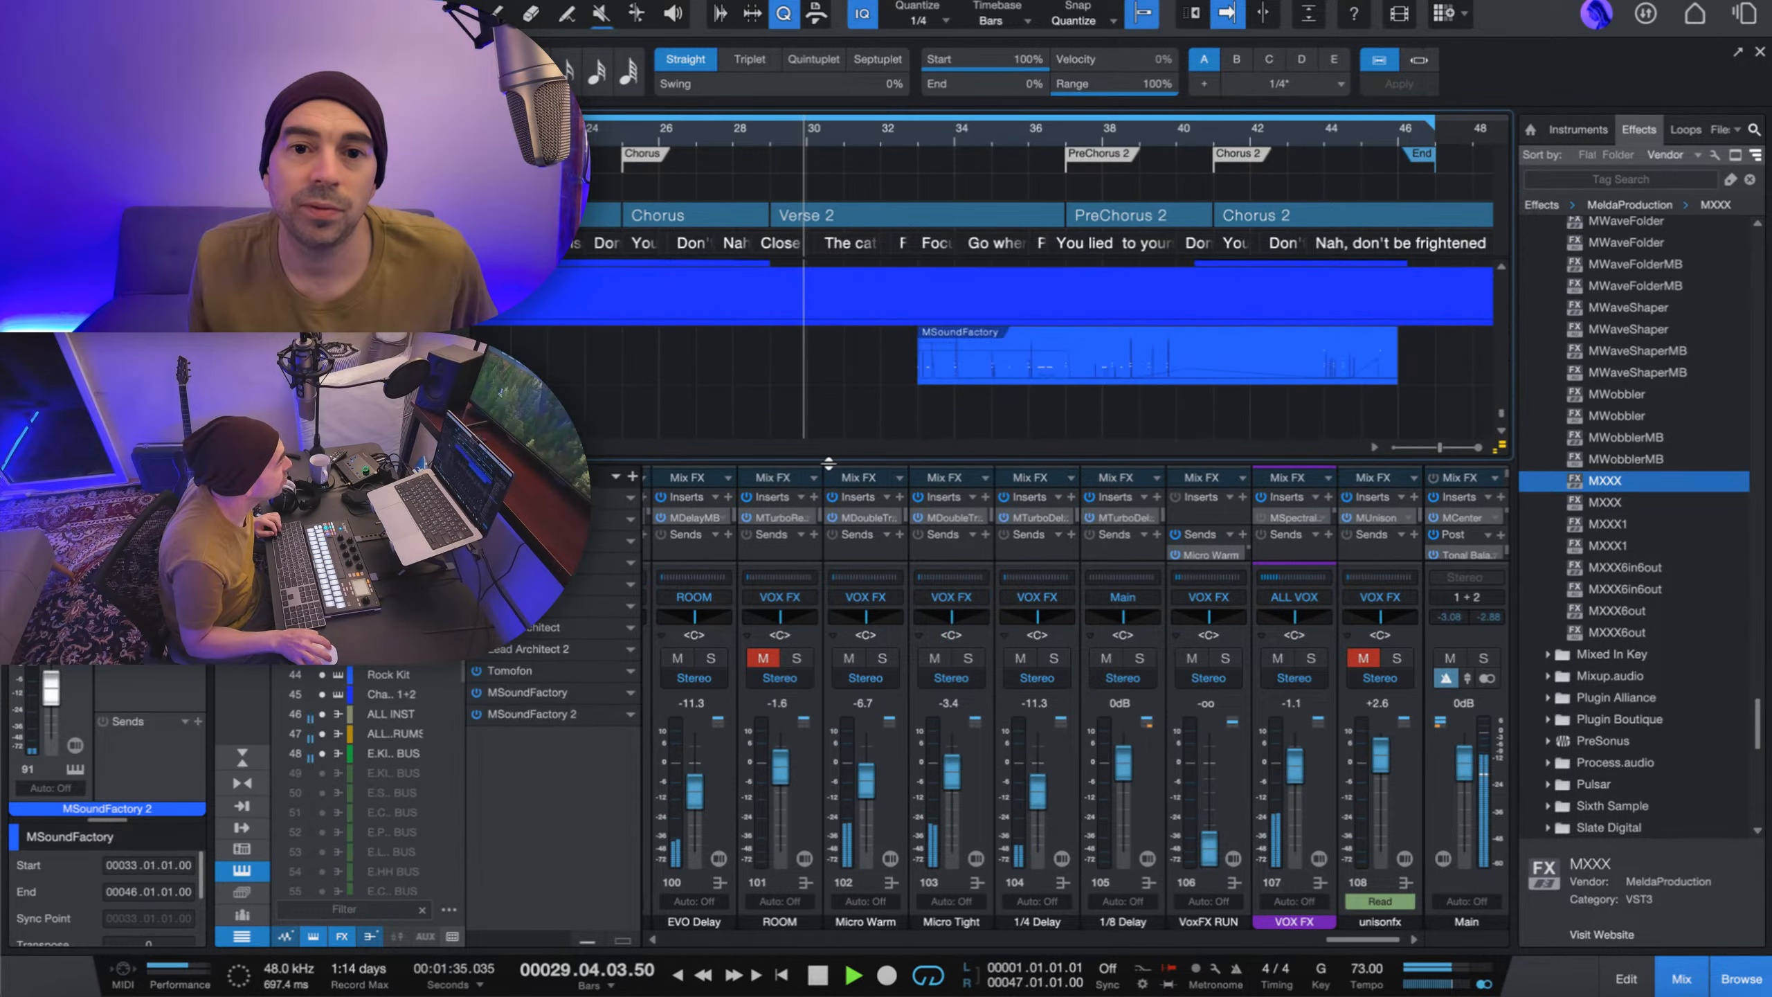
# - Replay from the start of Verse 2 and bring the verse vocal tracks into view in the arrangement
pyautogui.press('space')
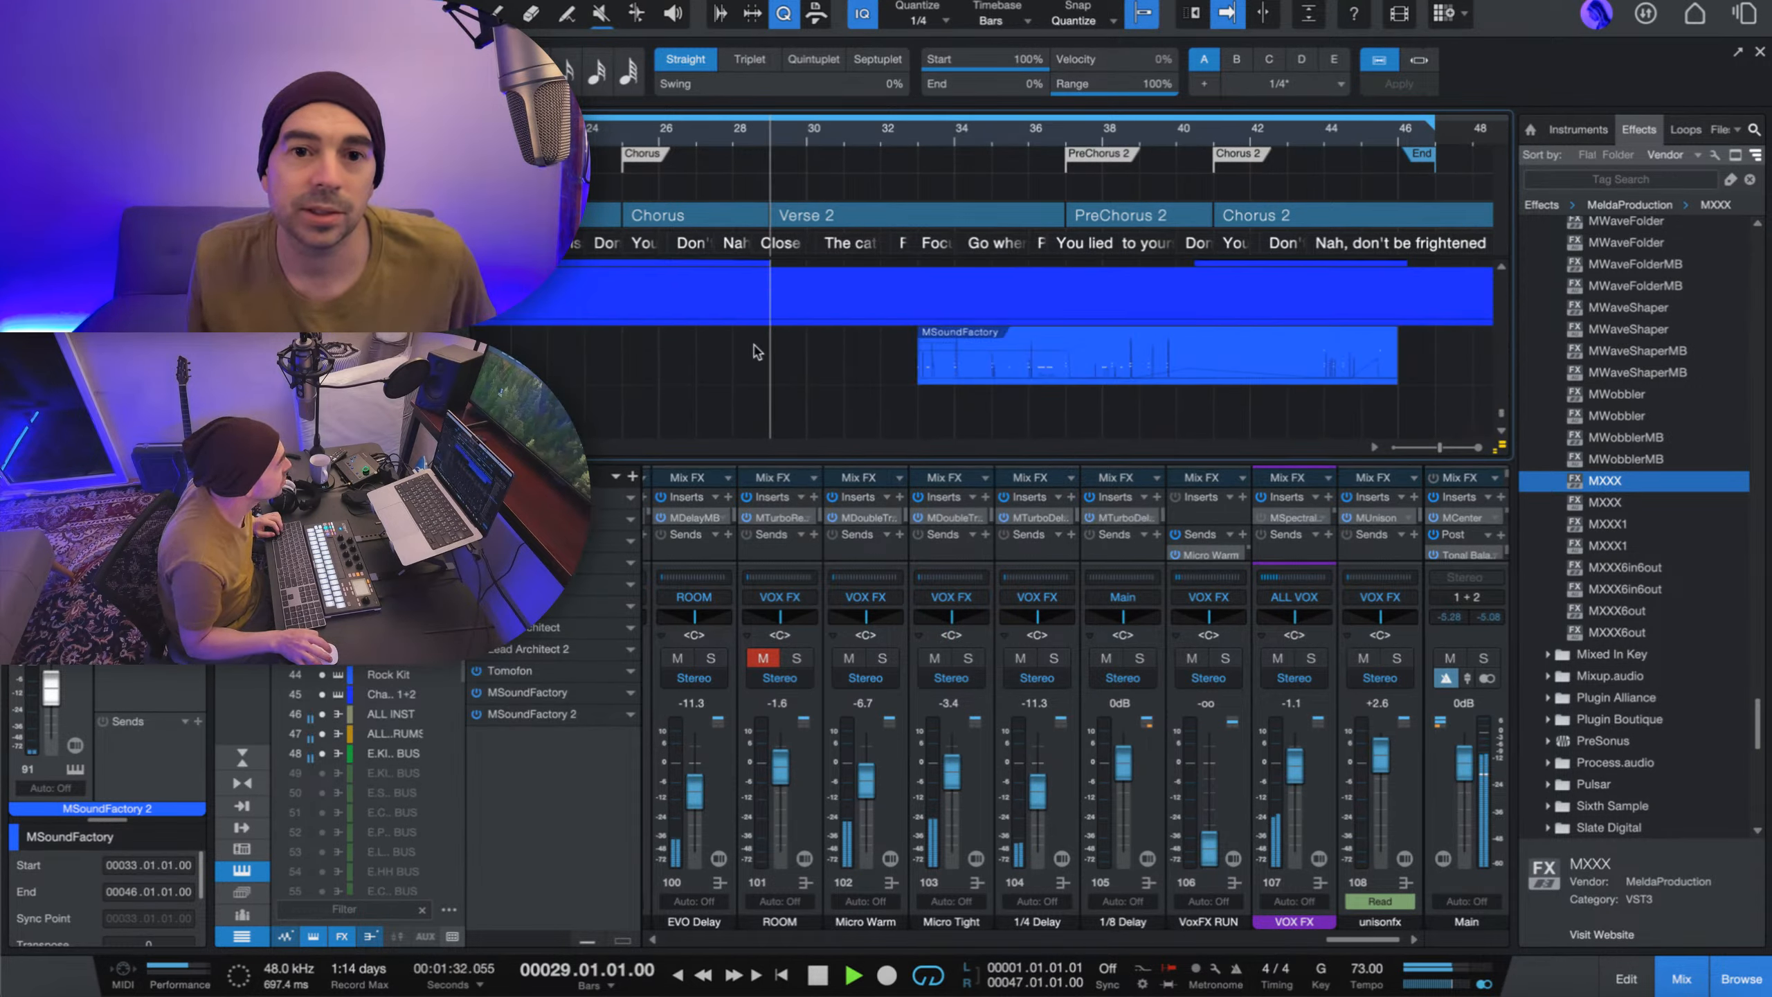
pyautogui.scroll(3, 757, 352)
pyautogui.press('space')
pyautogui.scroll(5, 752, 367)
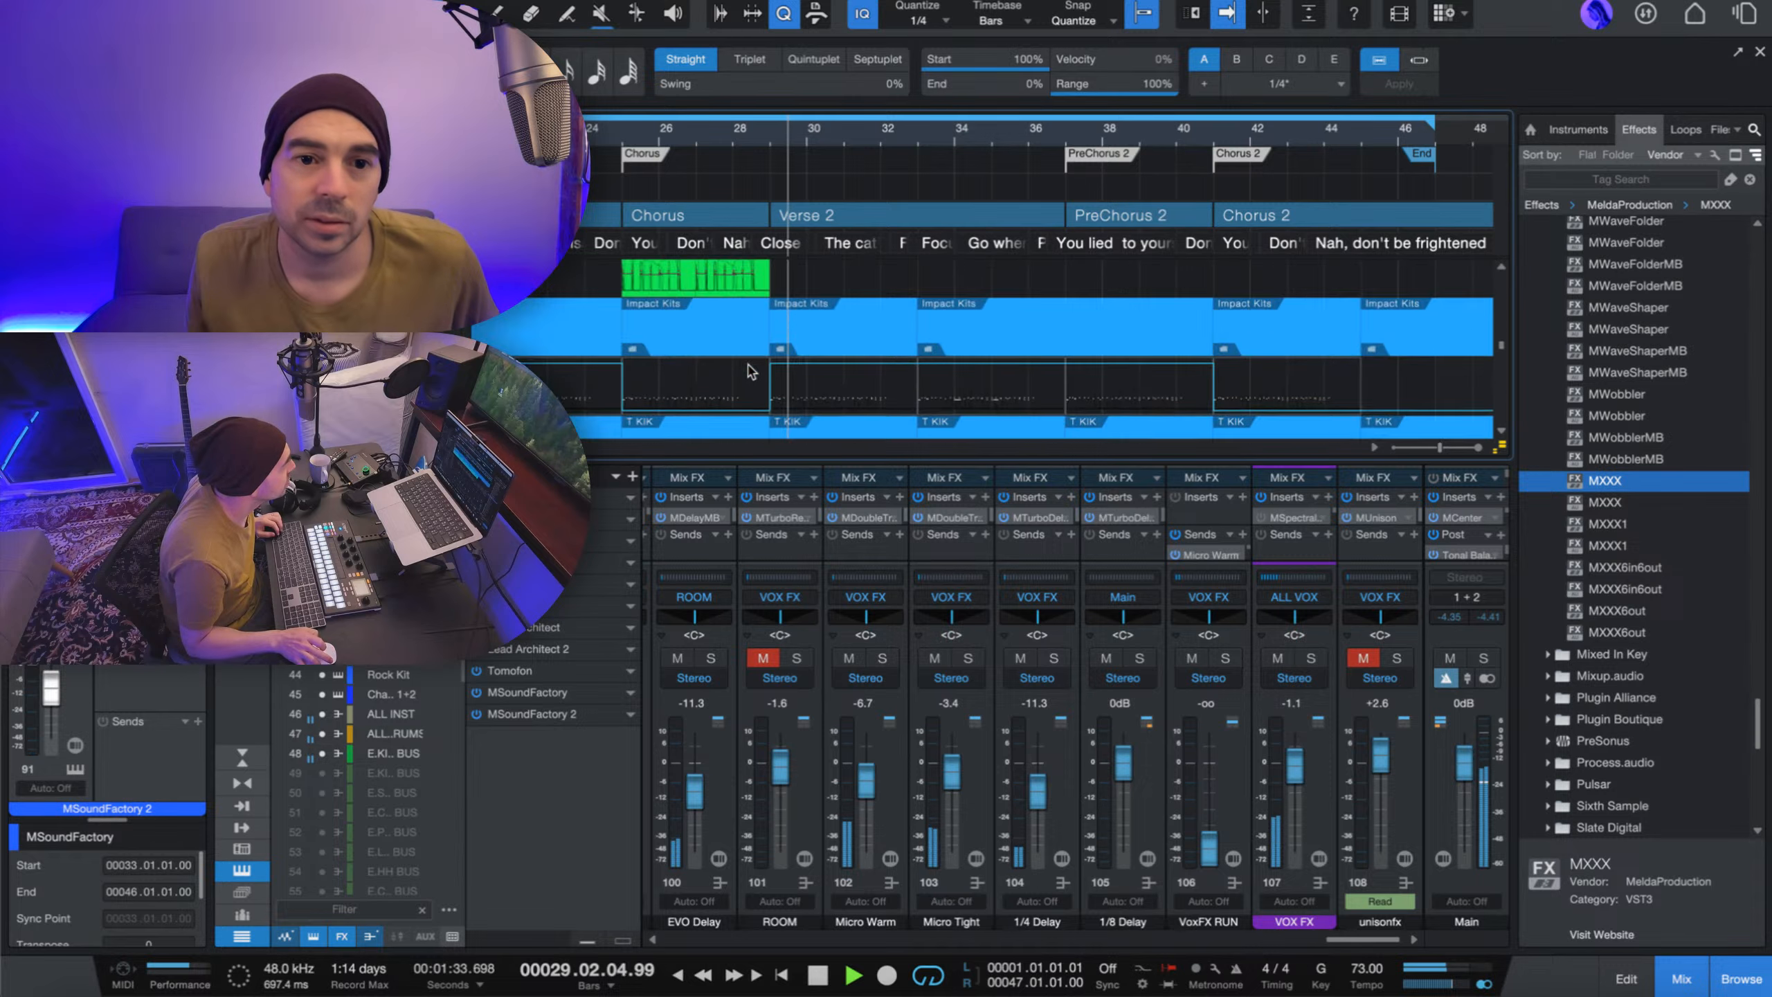
pyautogui.scroll(5, 750, 368)
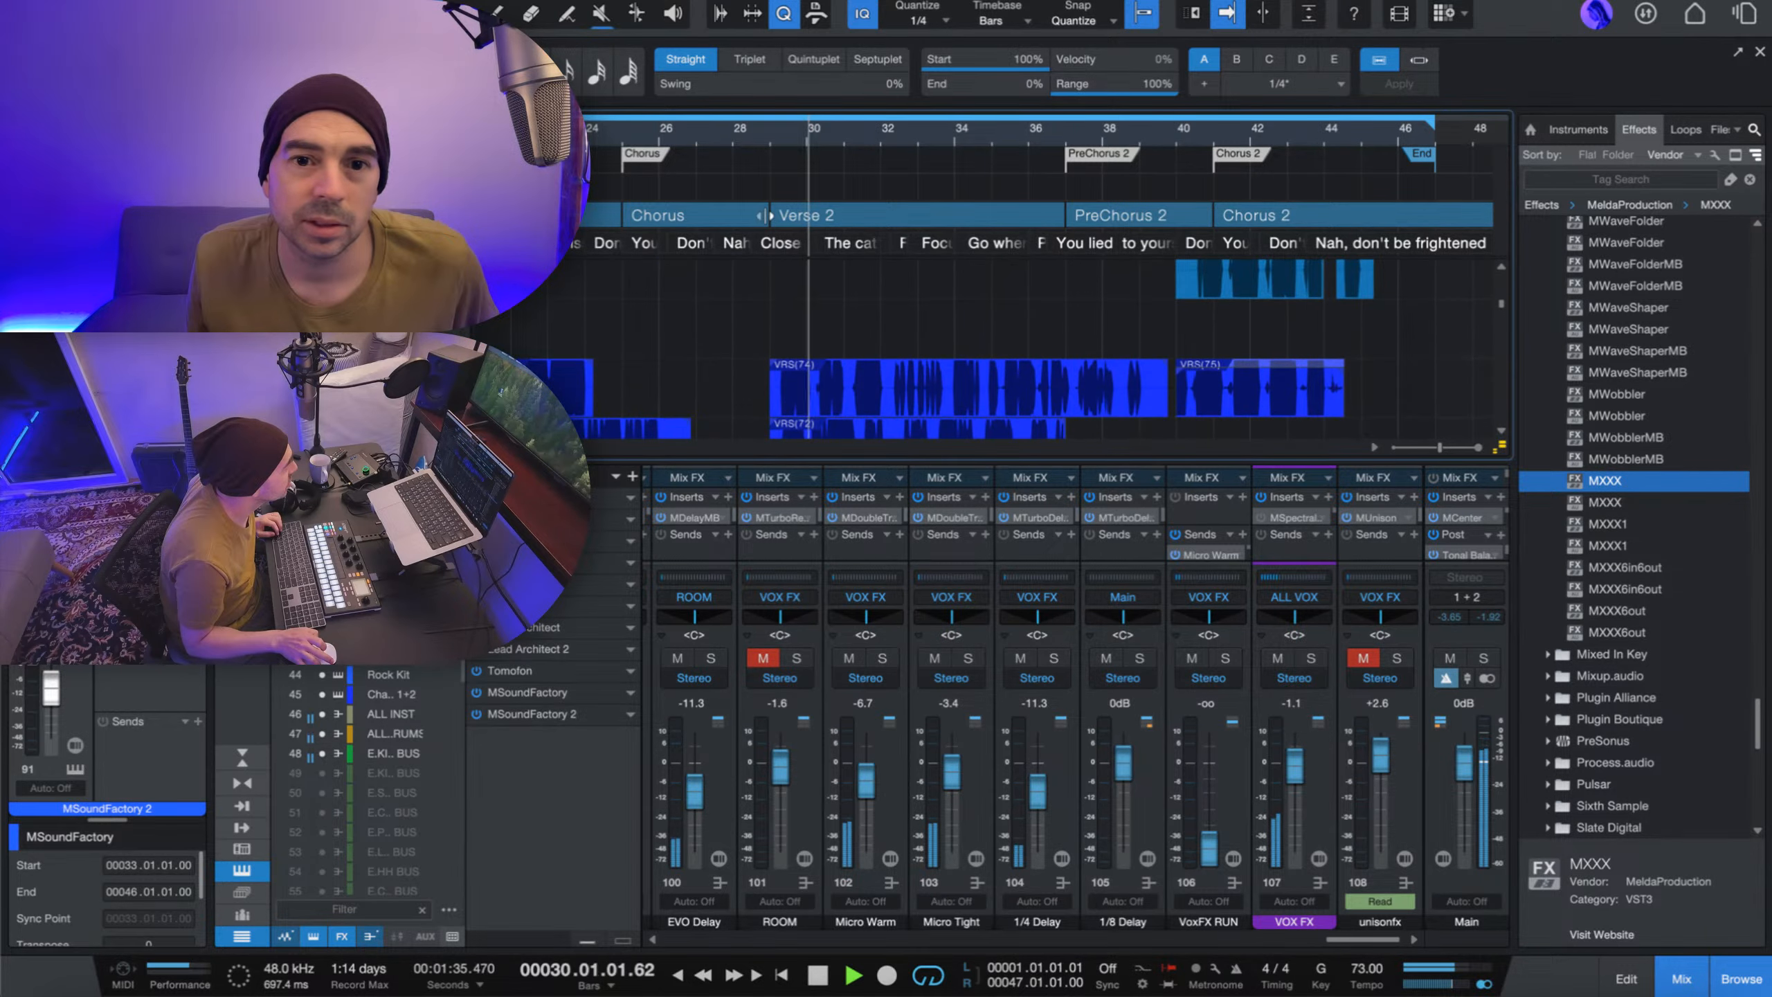
pyautogui.scroll(5, 734, 358)
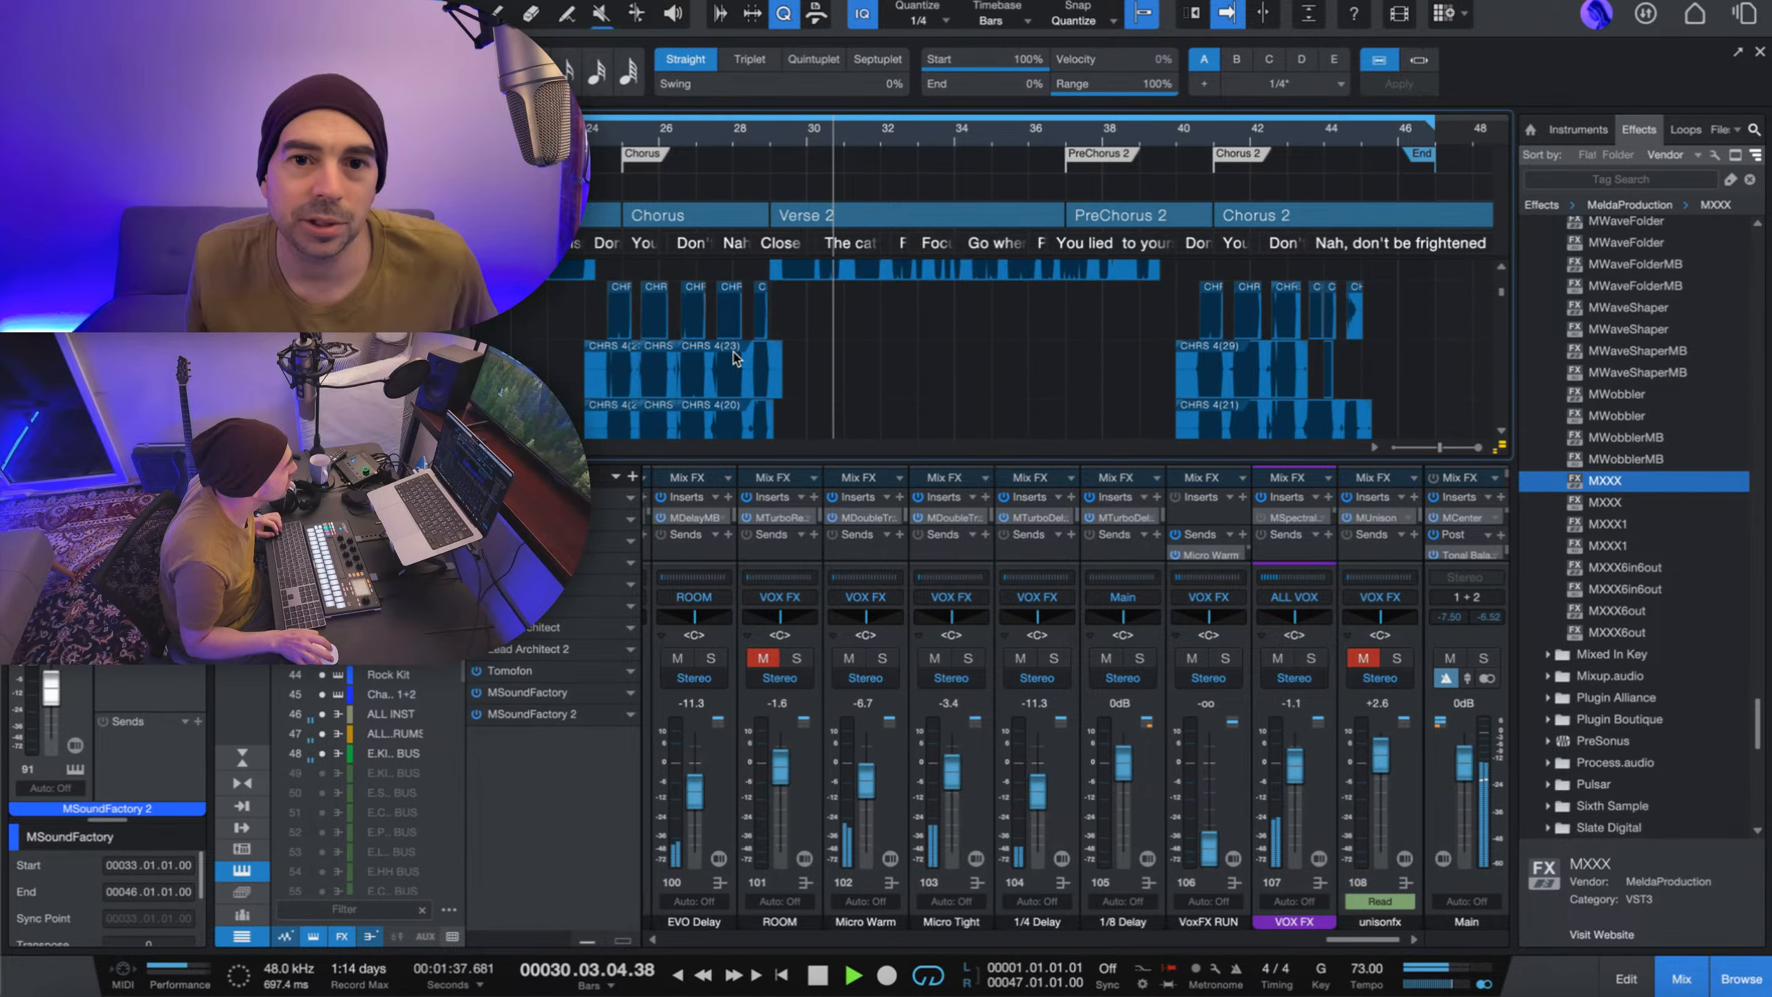
pyautogui.scroll(3, 736, 349)
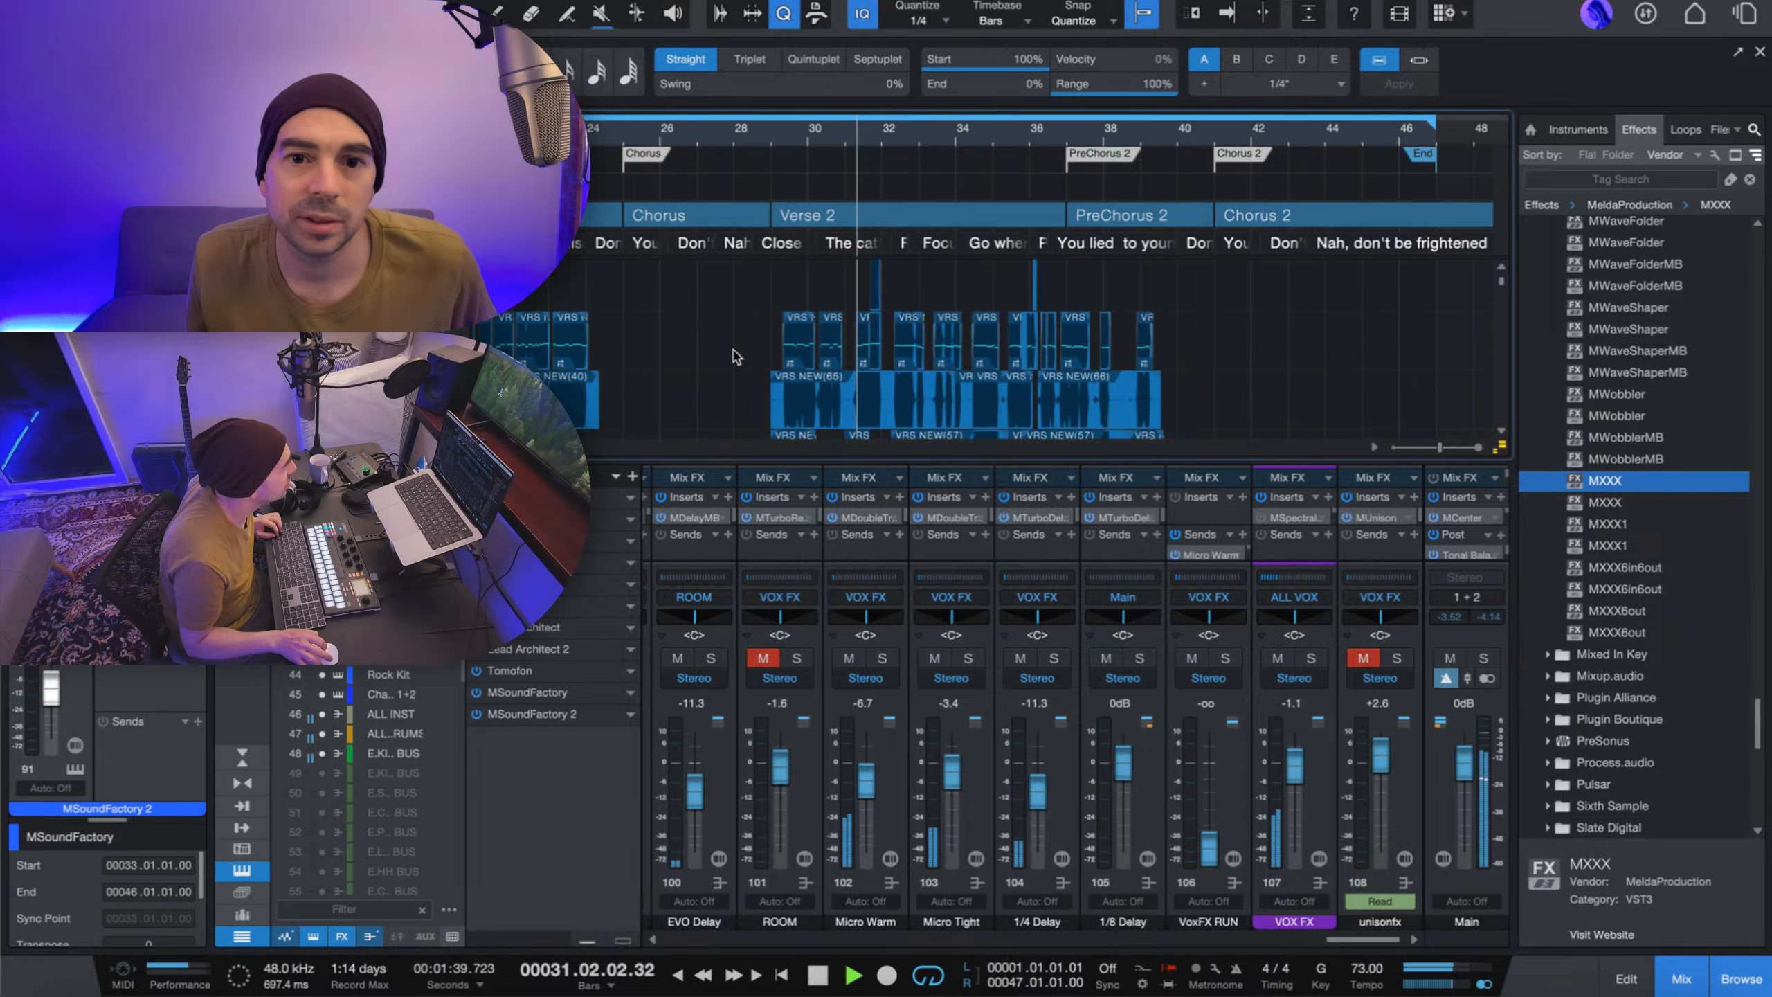
# - Play the verse vocals from bar 29 up close and stop at the opening phrase
pyautogui.click(779, 155)
pyautogui.press('f')
pyautogui.scroll(6, 789, 147)
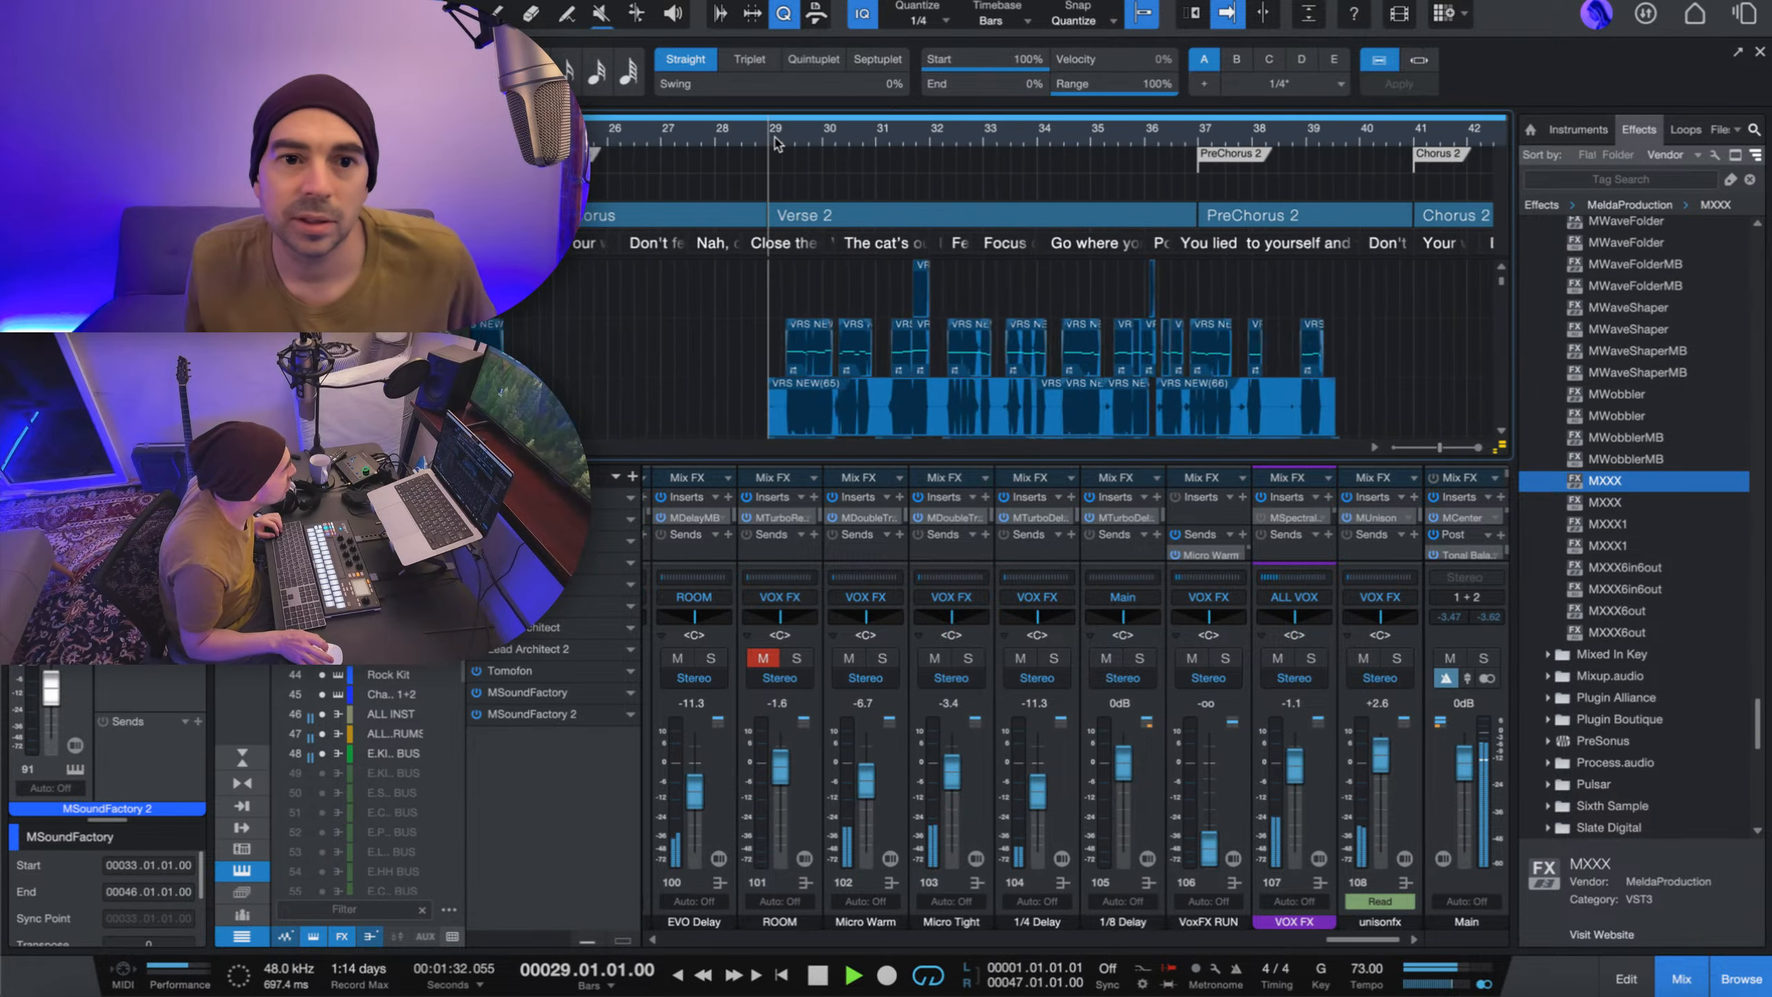
pyautogui.hscroll(5, 791, 144)
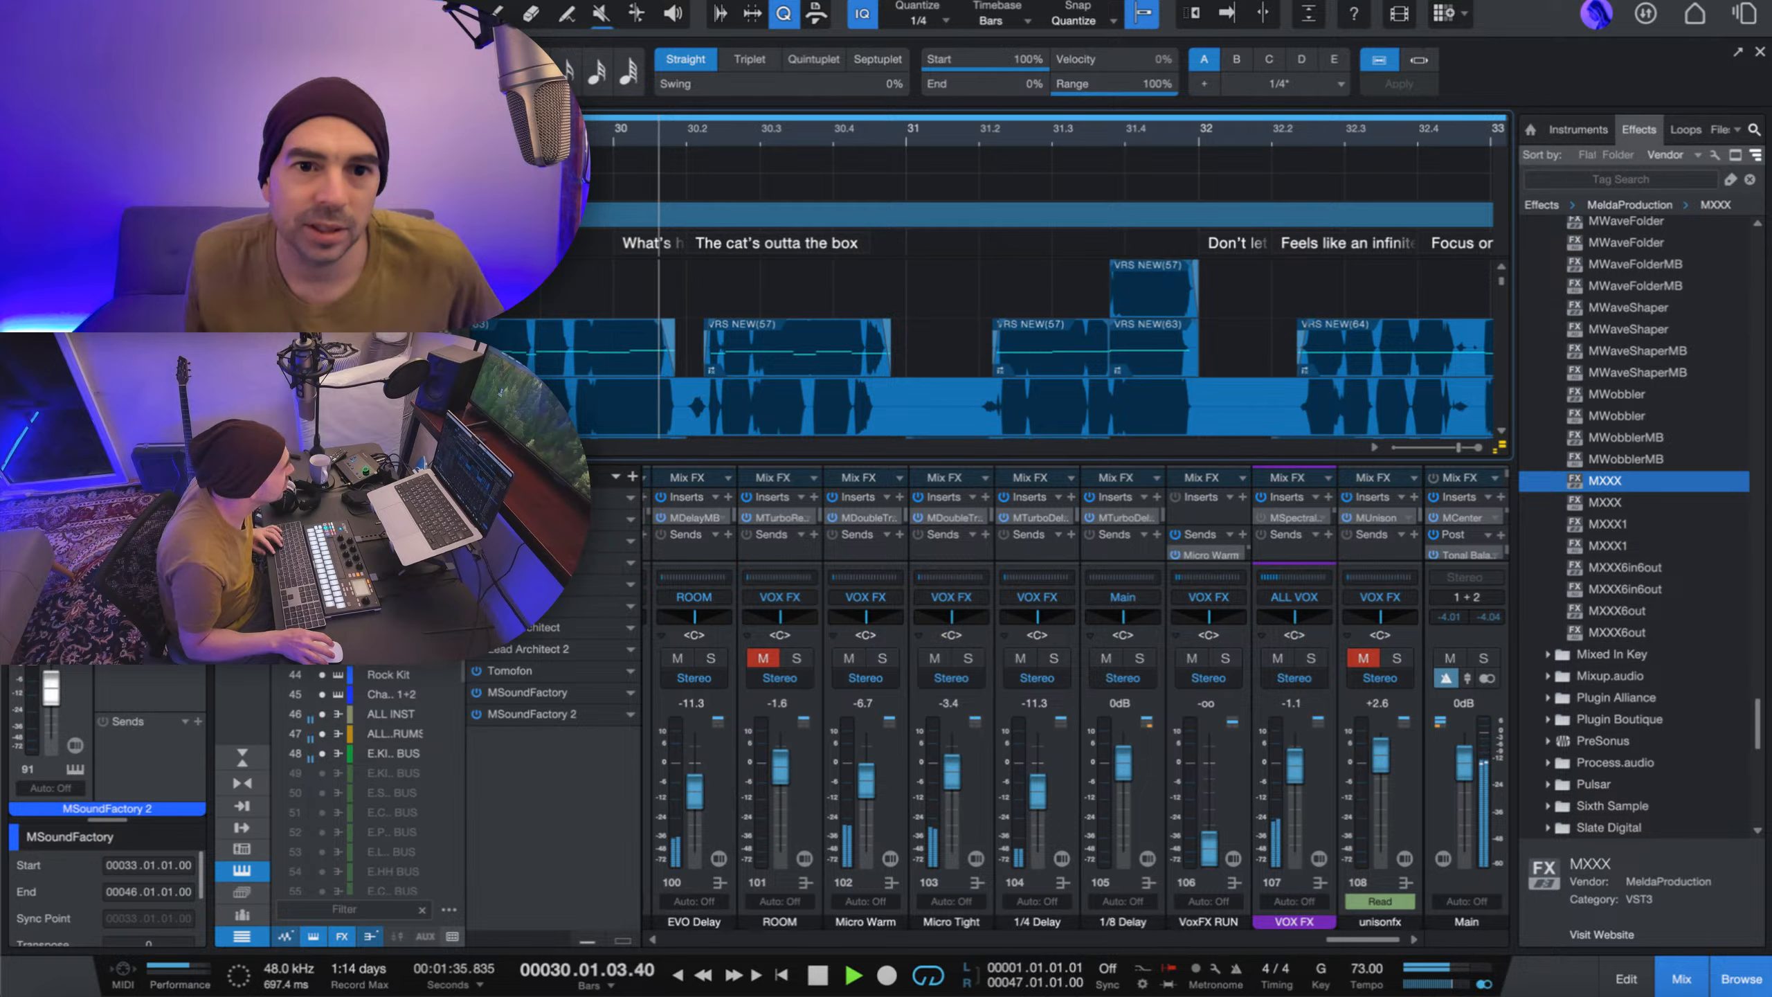
pyautogui.press('f')
pyautogui.press('space')
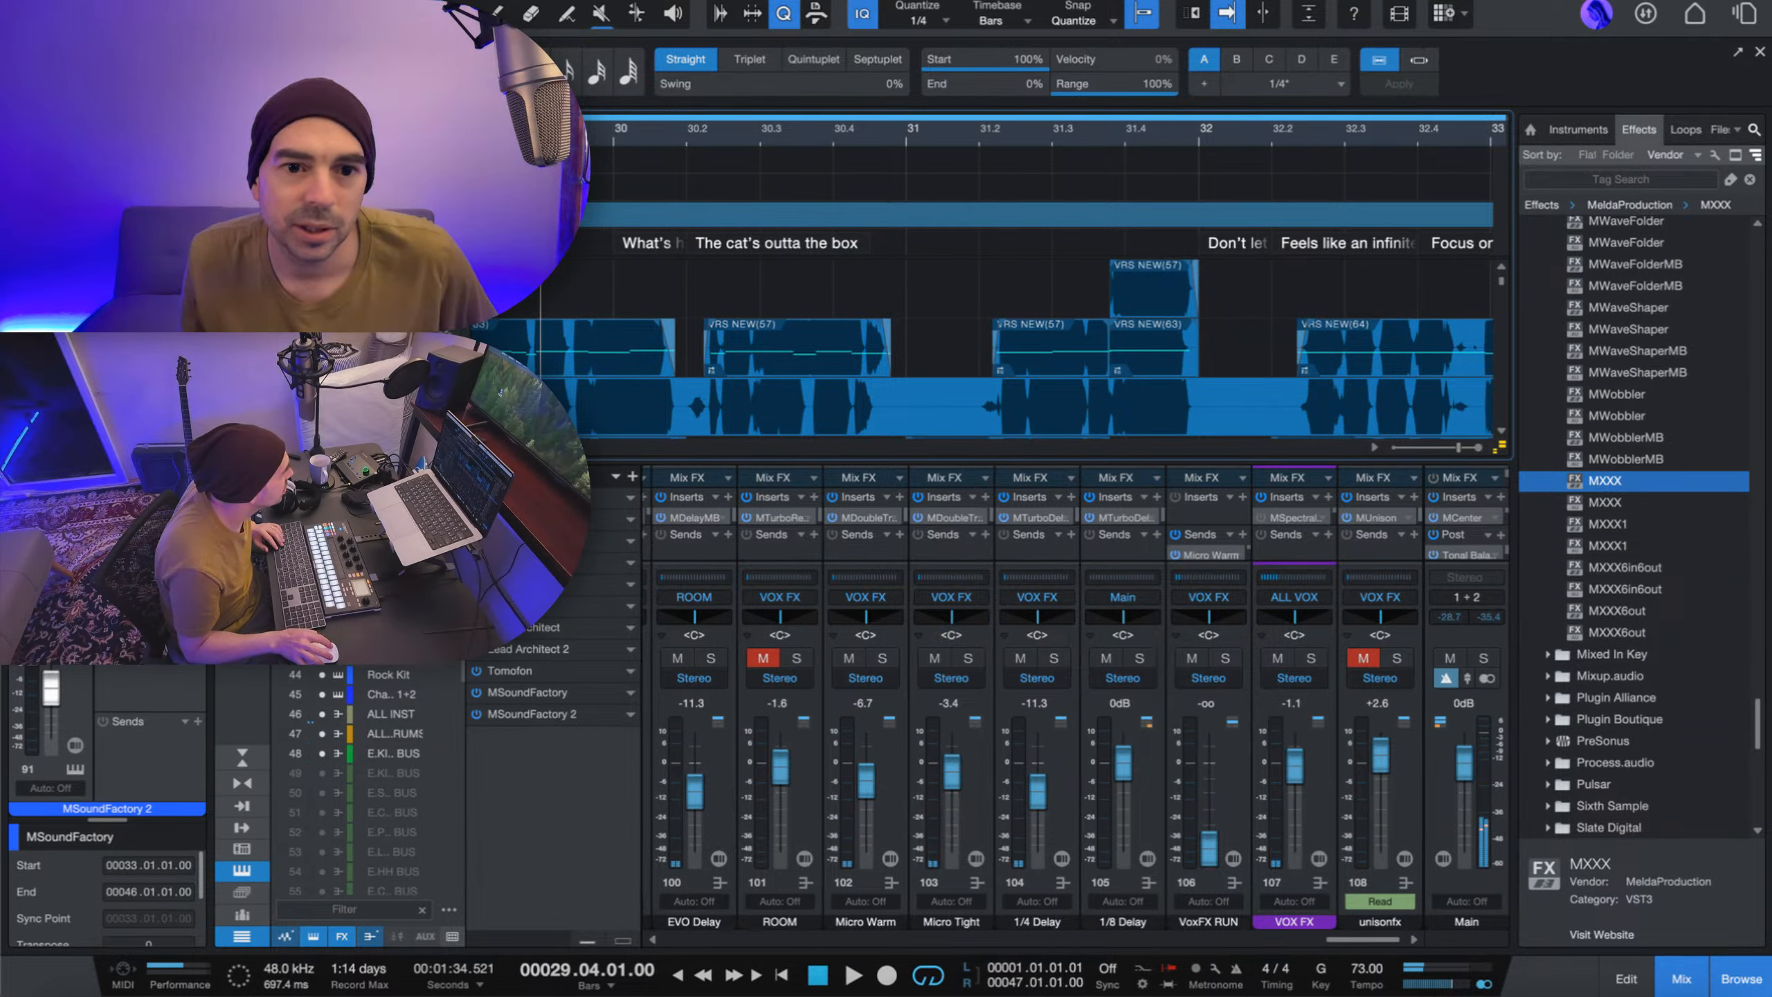
# - Split the VRS NEW(63) event on the VRS COMP track at 29.03.04.45, in the gap between two words
pyautogui.hotkey('shift', 'e')
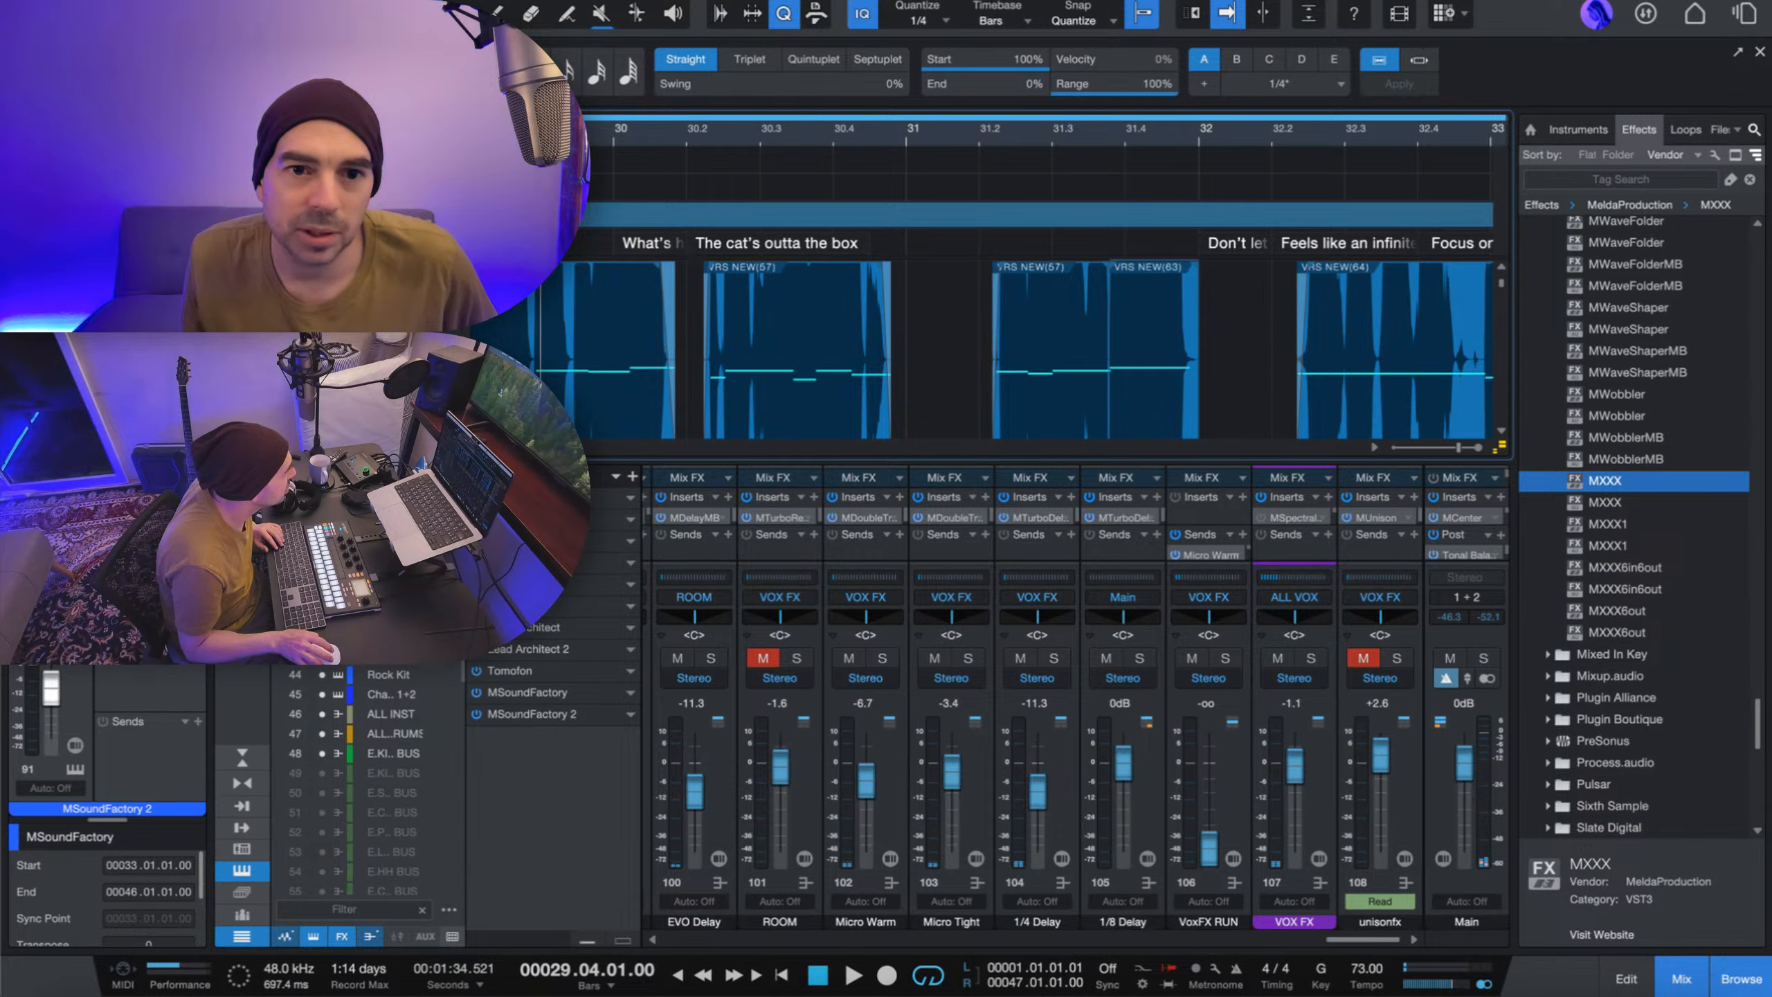
pyautogui.press('e')
pyautogui.press('e')
pyautogui.press('e')
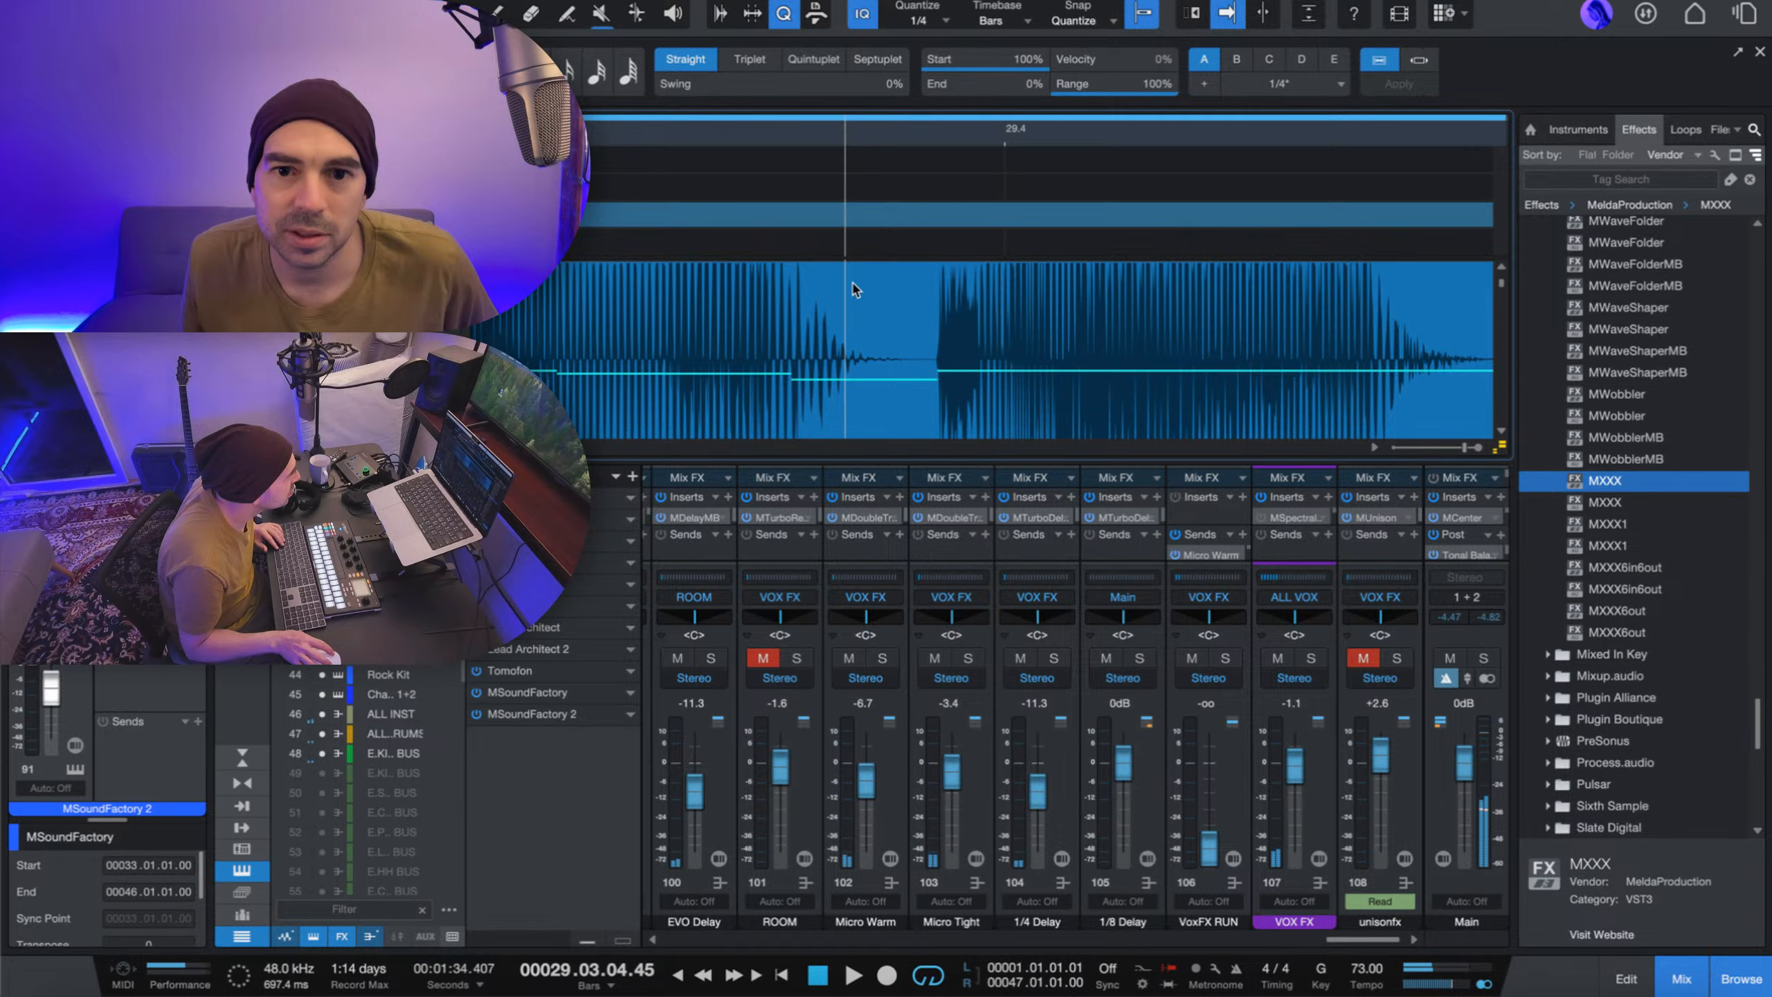
pyautogui.scroll(-1, 844, 402)
pyautogui.click(872, 392)
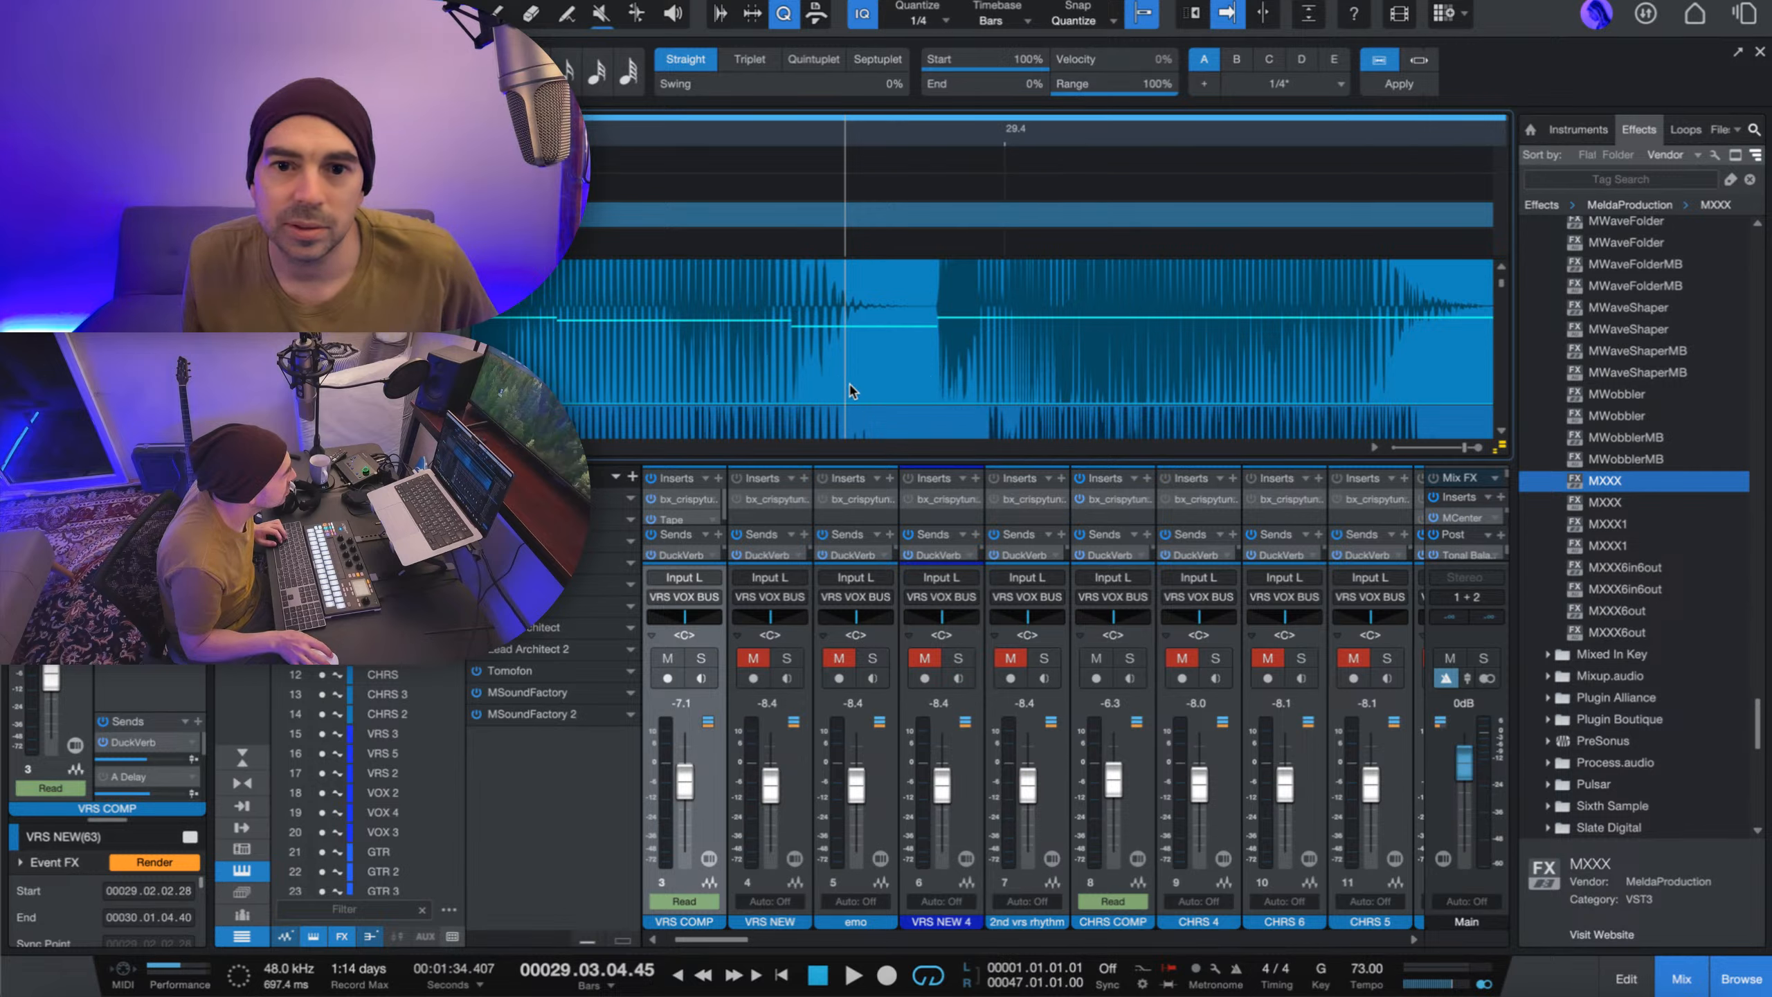
pyautogui.rightClick(851, 390)
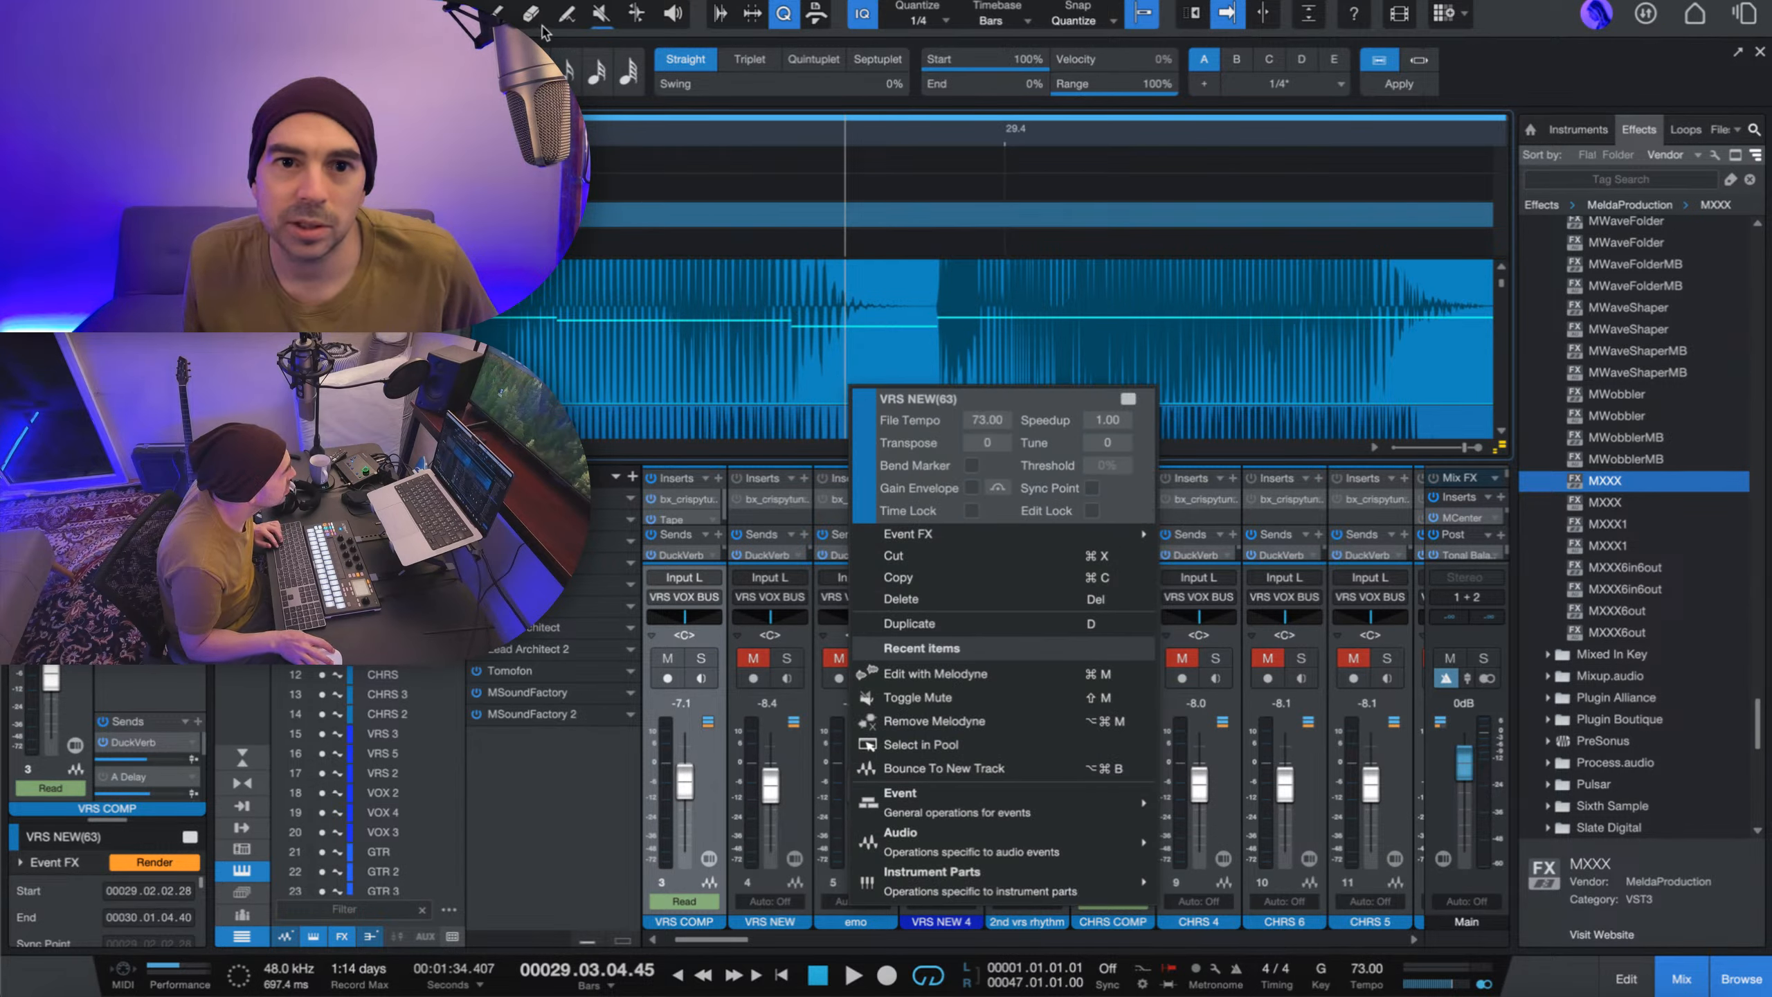
pyautogui.press('Escape')
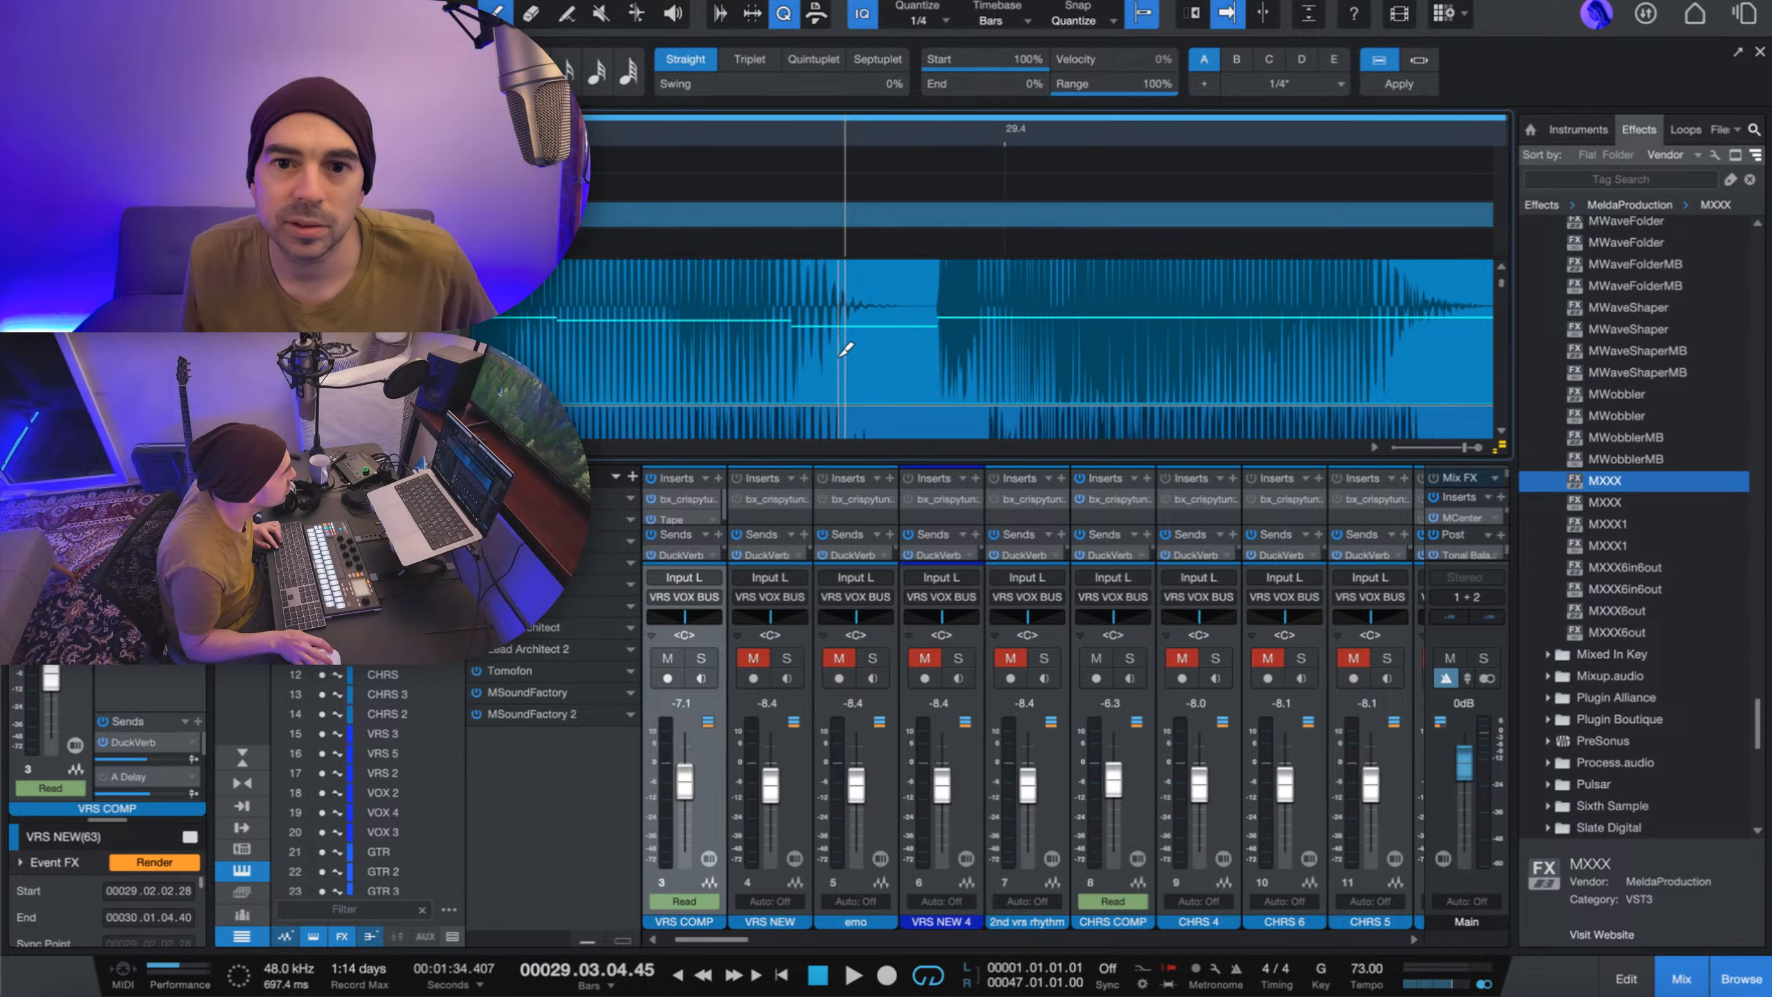
pyautogui.hotkey('alt', 'x')
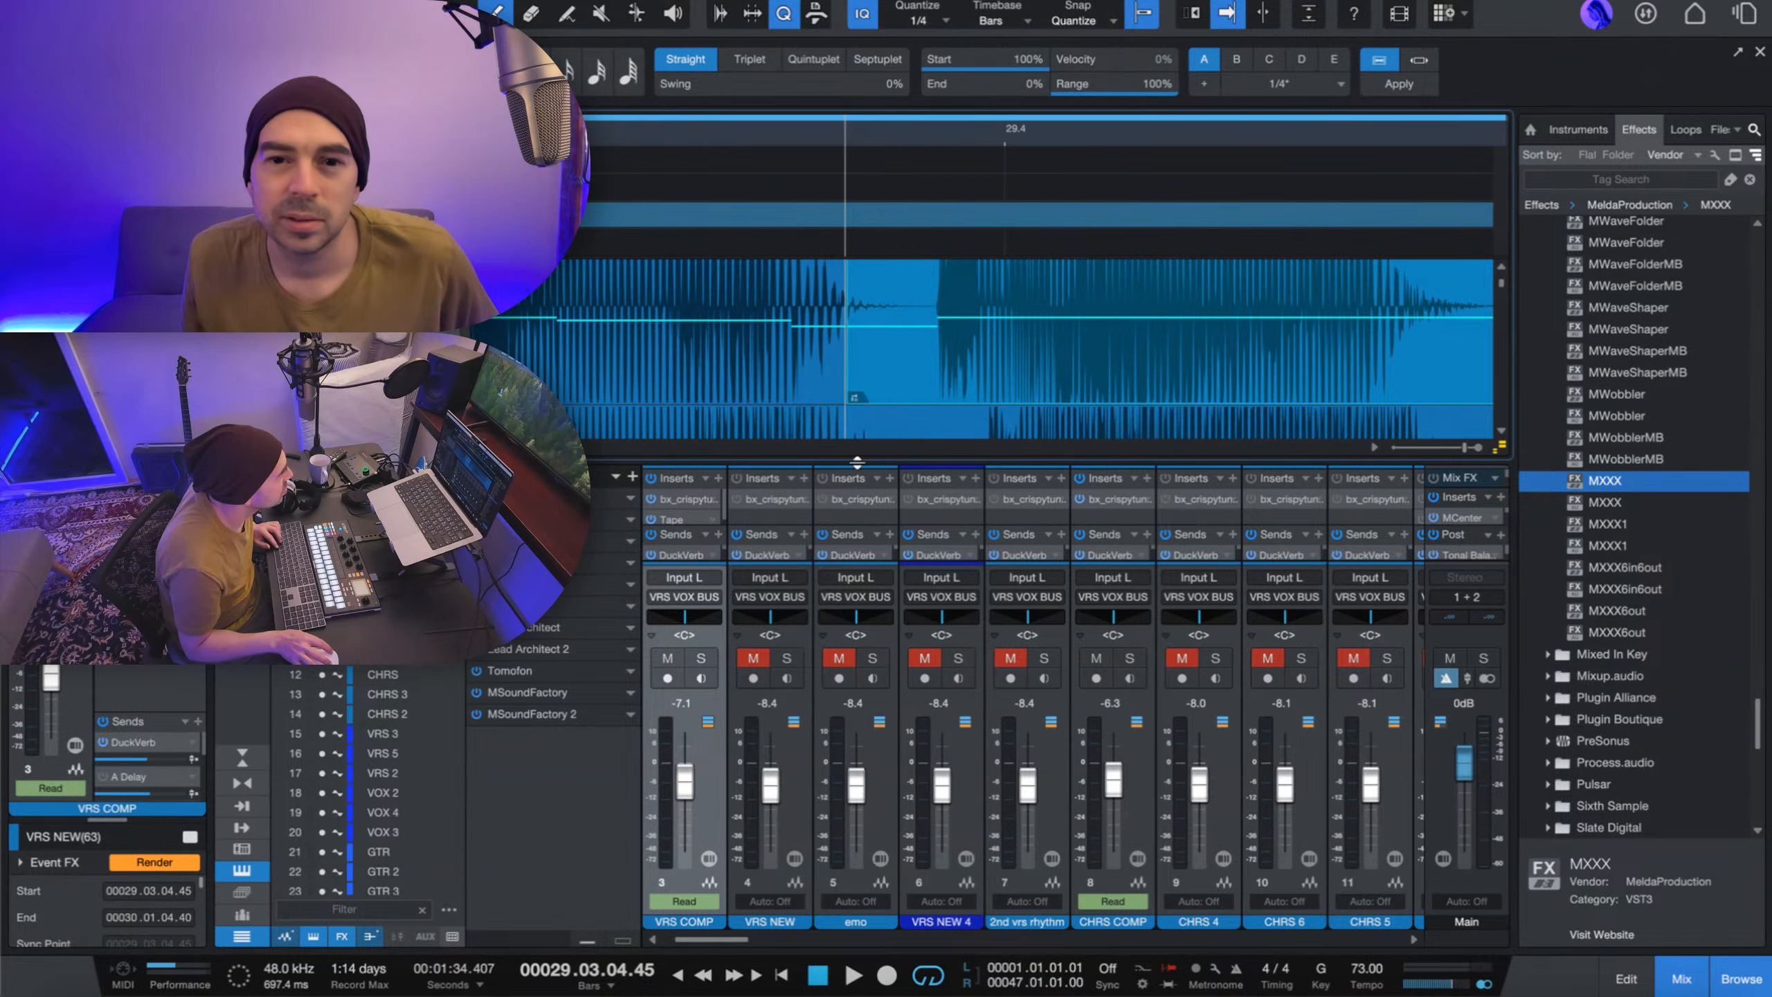
# - Trim the start of the second VRS NEW(63) piece to 29.03.04.70 and add short fades on both sides of the gap
pyautogui.moveTo(865, 485); pyautogui.dragTo(888, 563)
pyautogui.scroll(2, 824, 463)
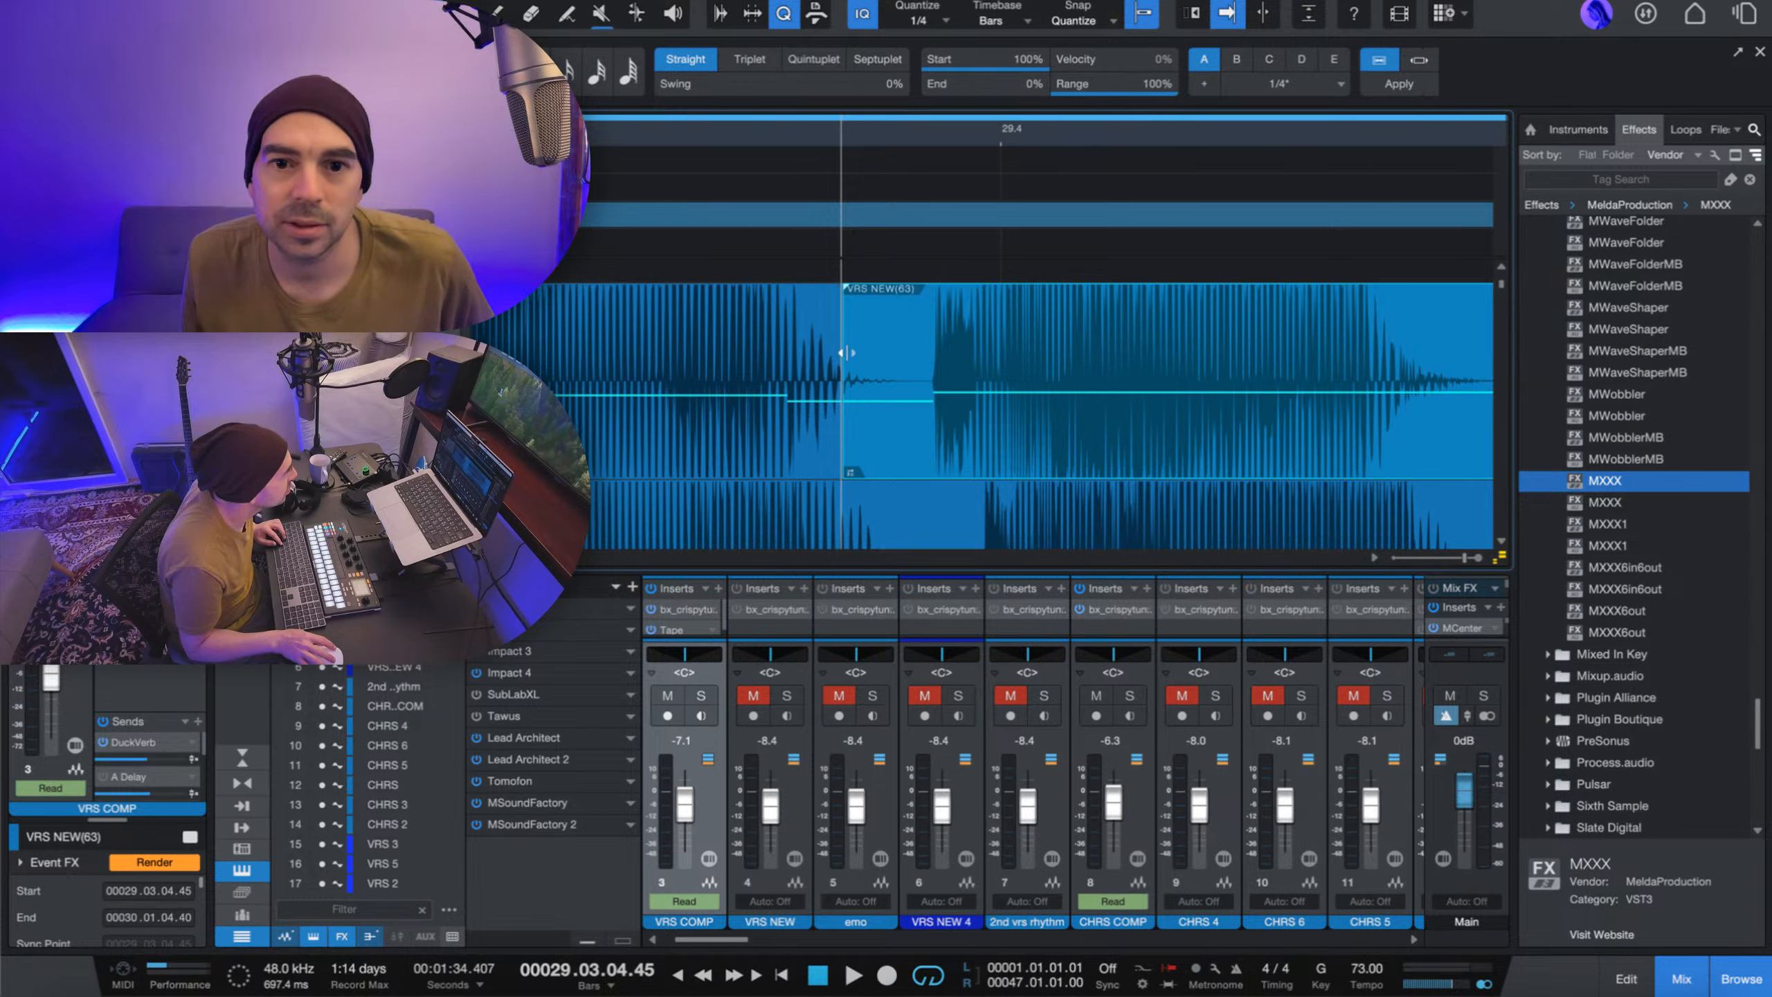
pyautogui.moveTo(846, 352); pyautogui.dragTo(912, 352)
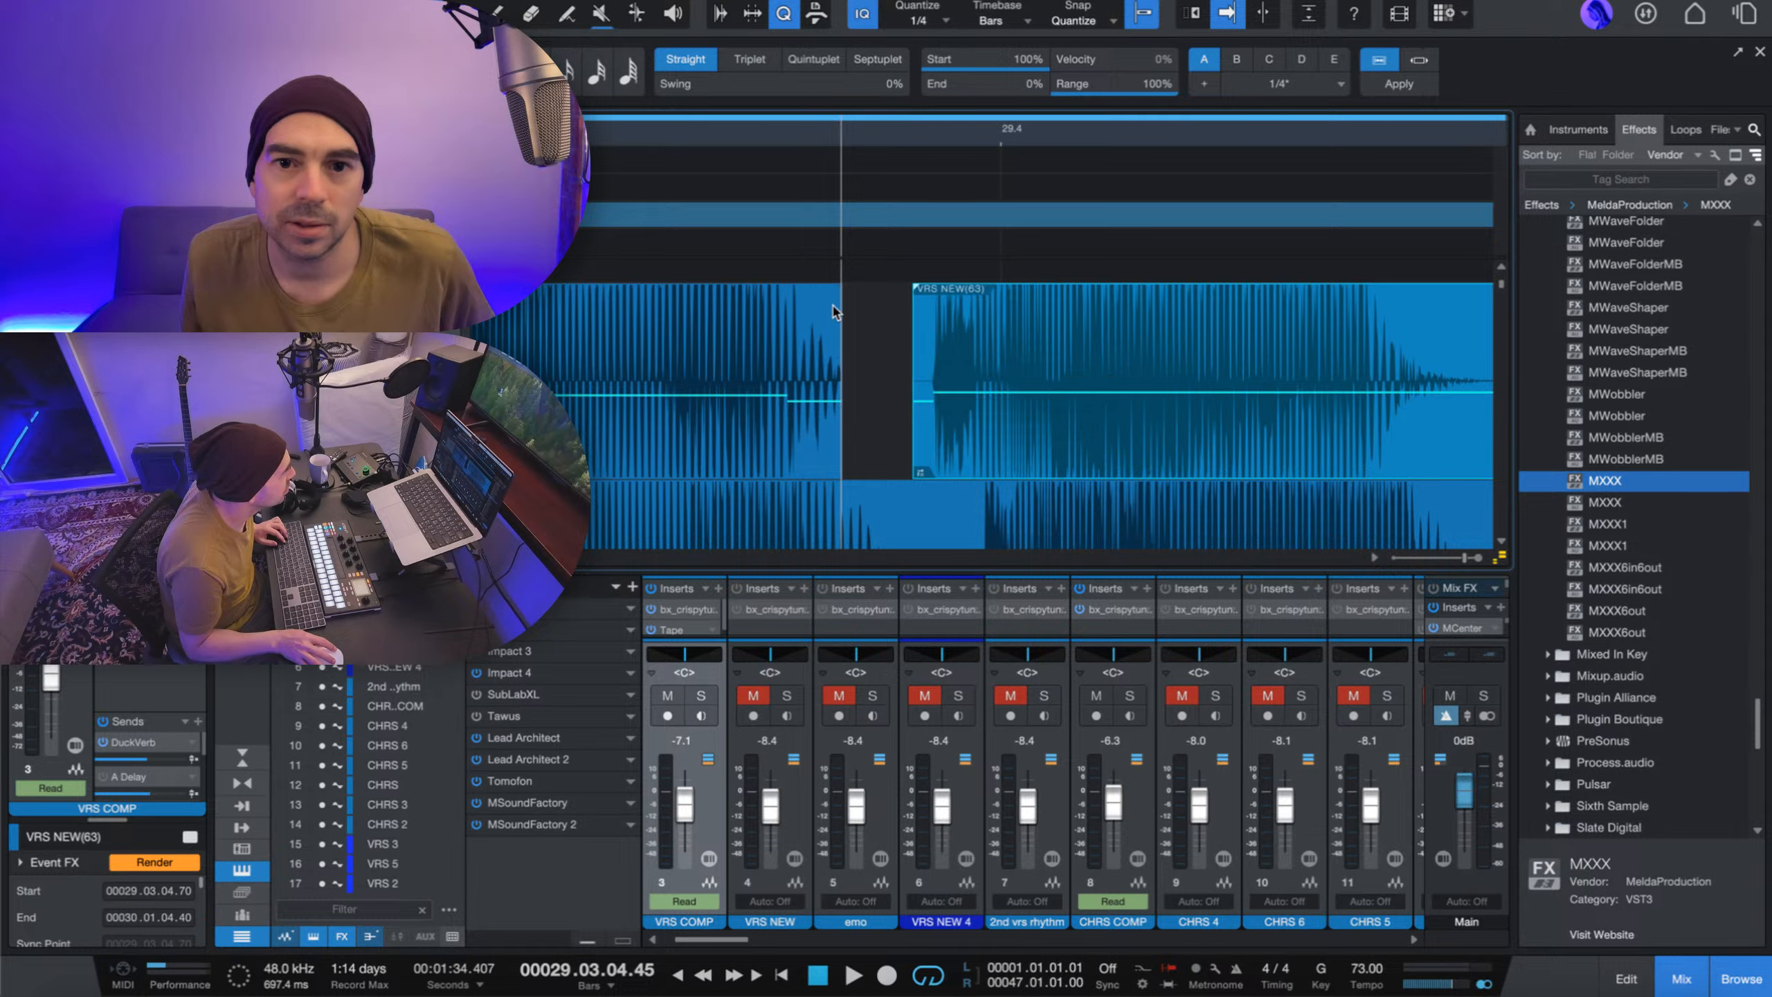
pyautogui.click(793, 356)
pyautogui.moveTo(839, 297); pyautogui.dragTo(793, 290)
pyautogui.moveTo(918, 299); pyautogui.dragTo(935, 298)
# - Listen to the split vocal phrase from just before bar 29.2 to check the new gap
pyautogui.press('z')
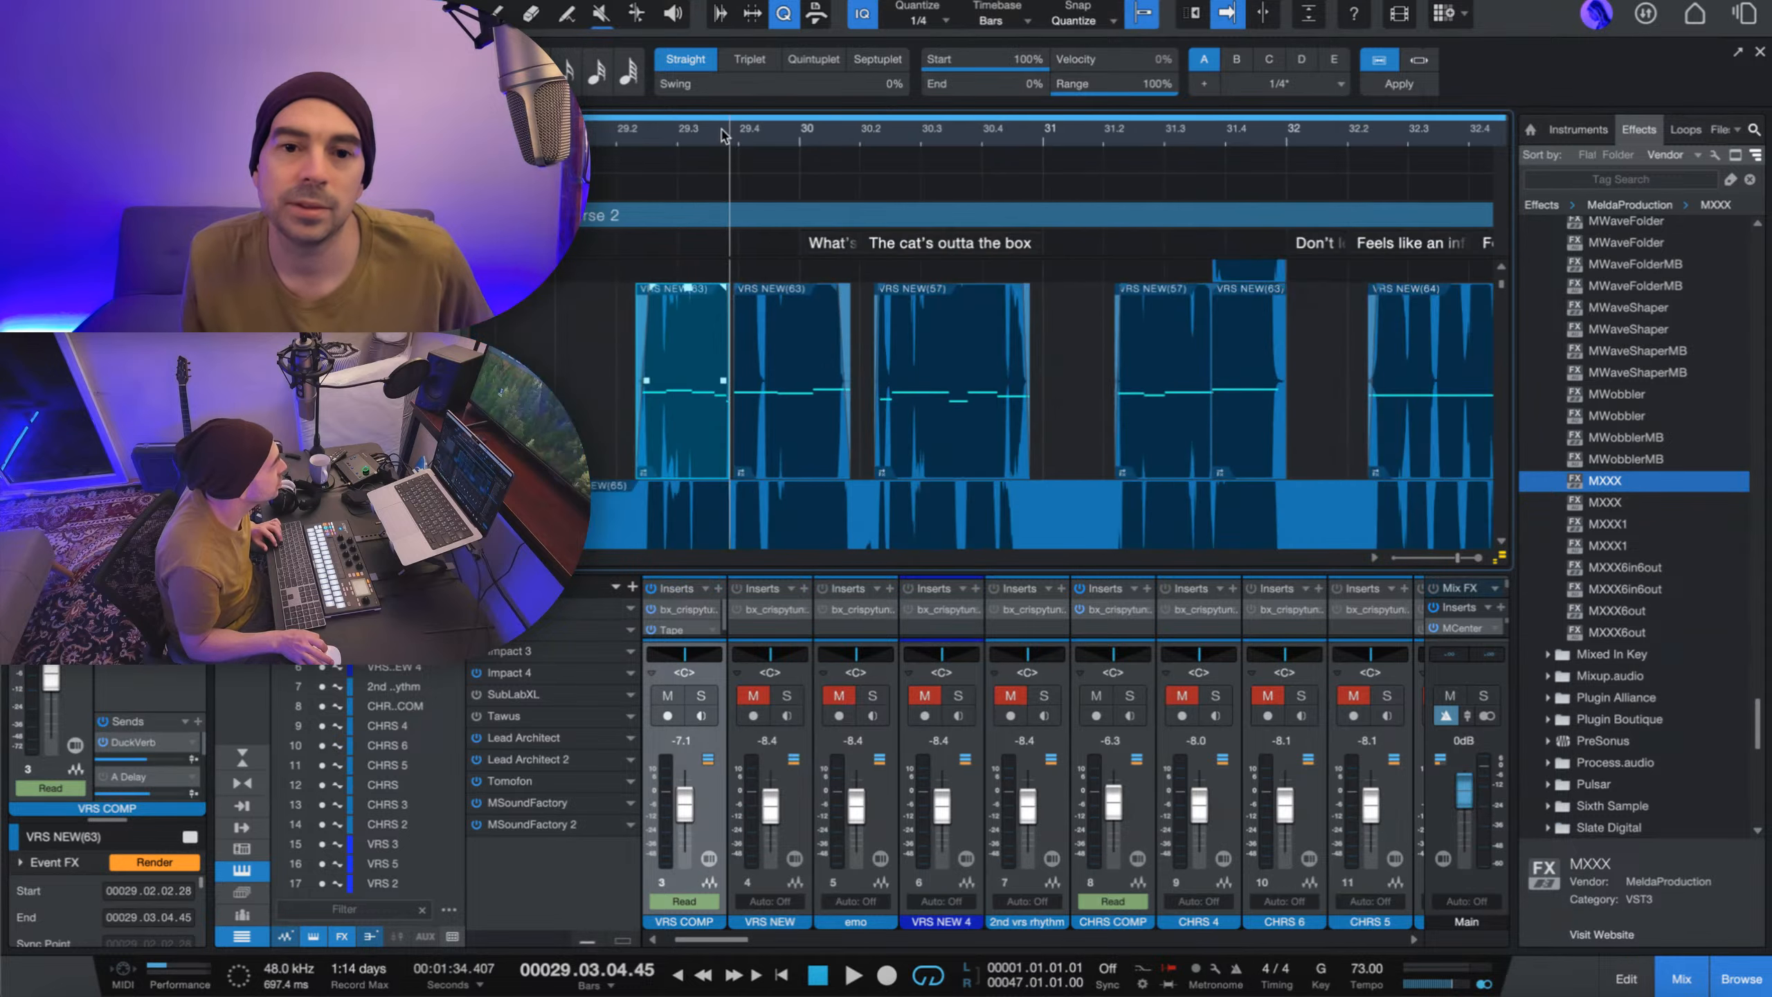
pyautogui.click(641, 139)
pyautogui.press('space')
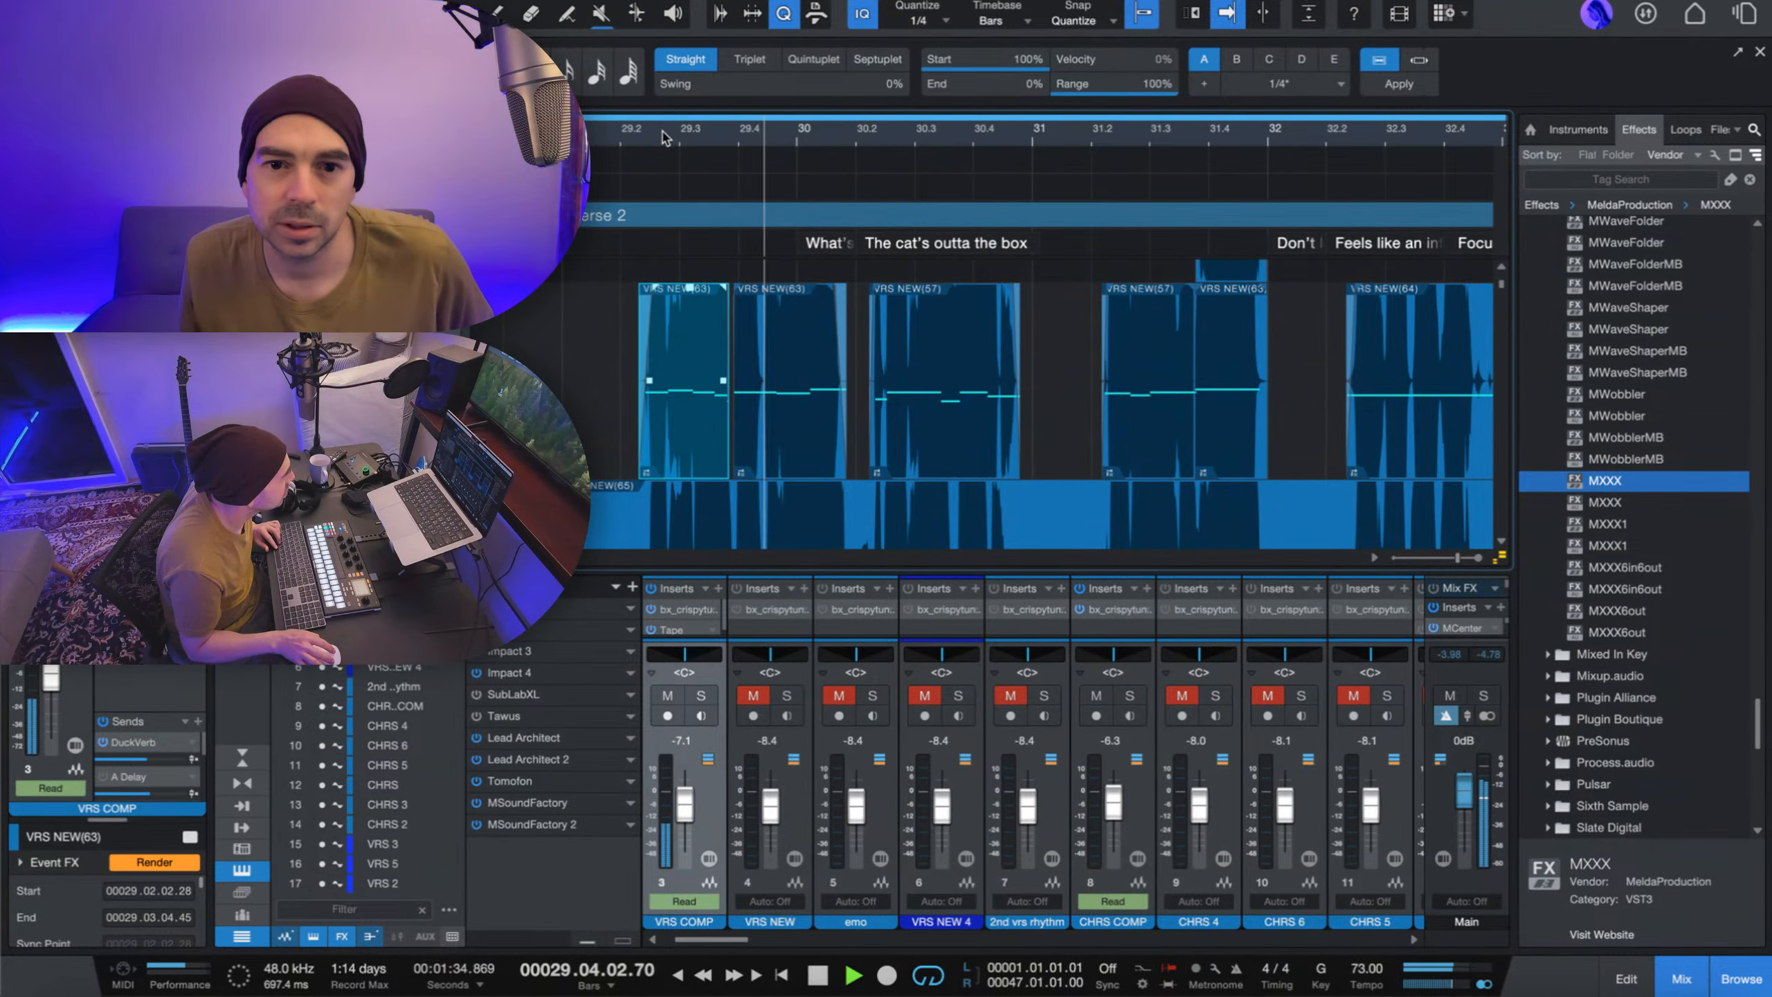
pyautogui.press('space')
# - Trim the end of the first VRS NEW(63) piece to 29.03.04.34 and shorten its fade-out, auditioning the edit from bar 29.3
pyautogui.click(681, 137)
pyautogui.press('z')
pyautogui.scroll(2, 749, 119)
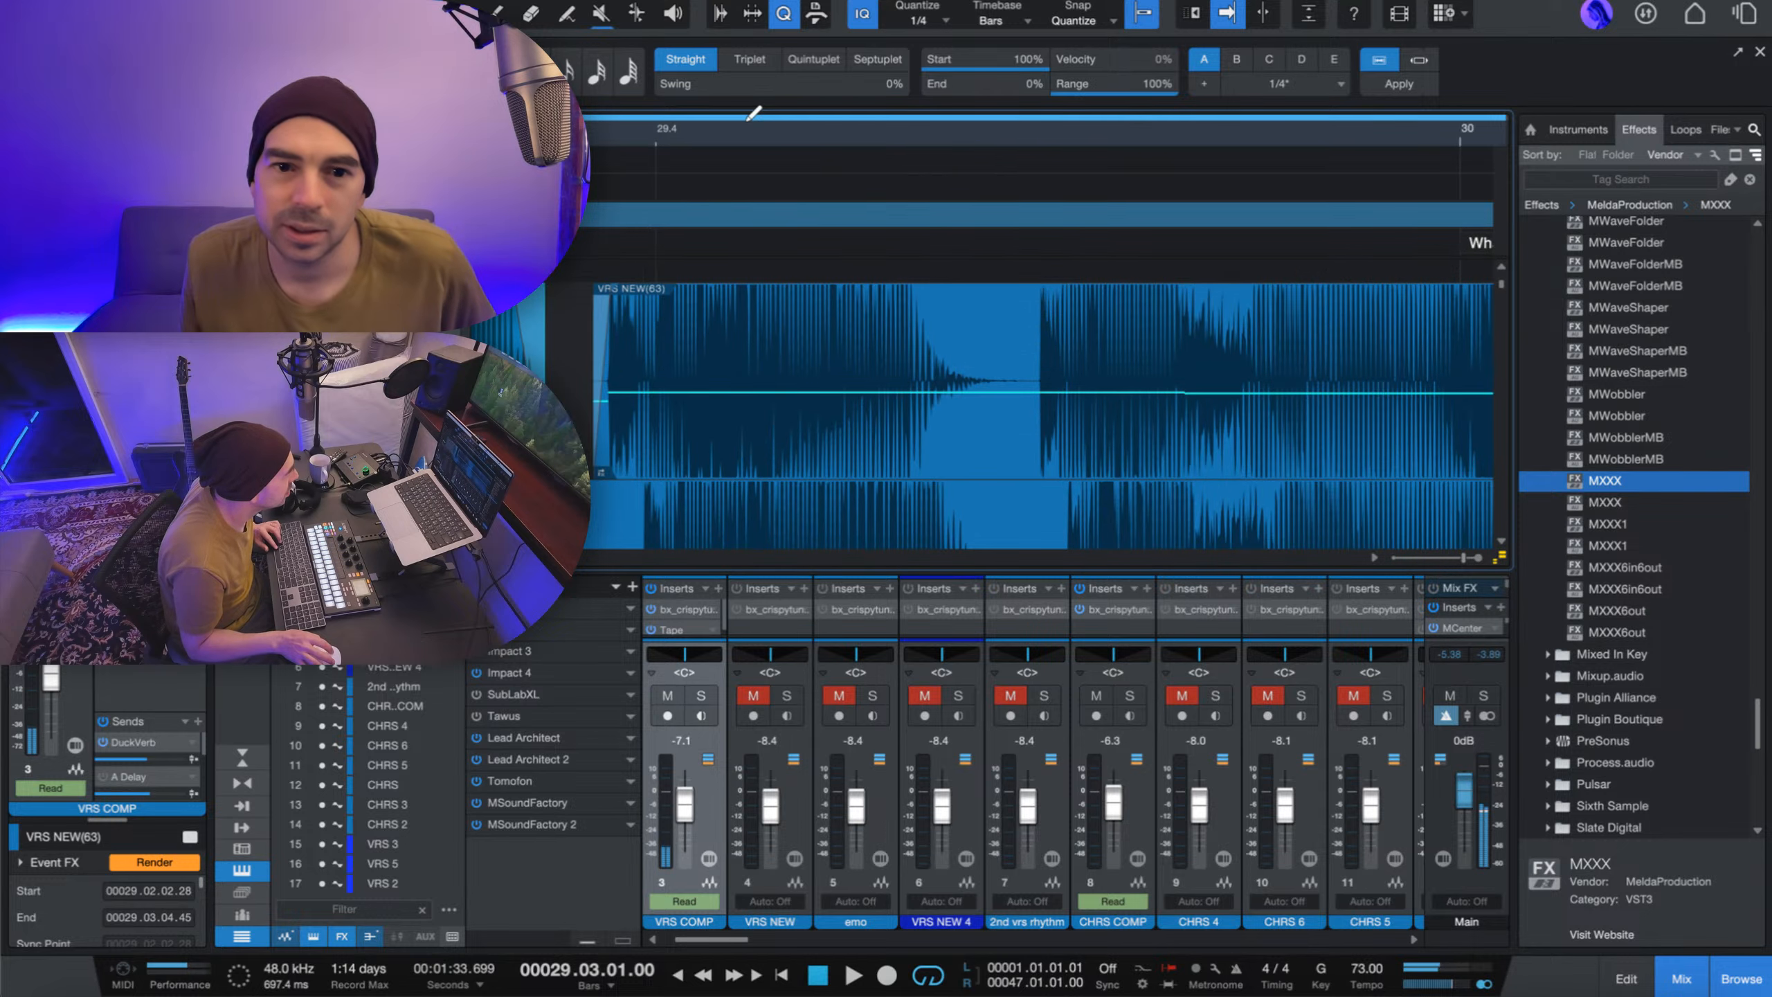
pyautogui.hscroll(-5, 650, 131)
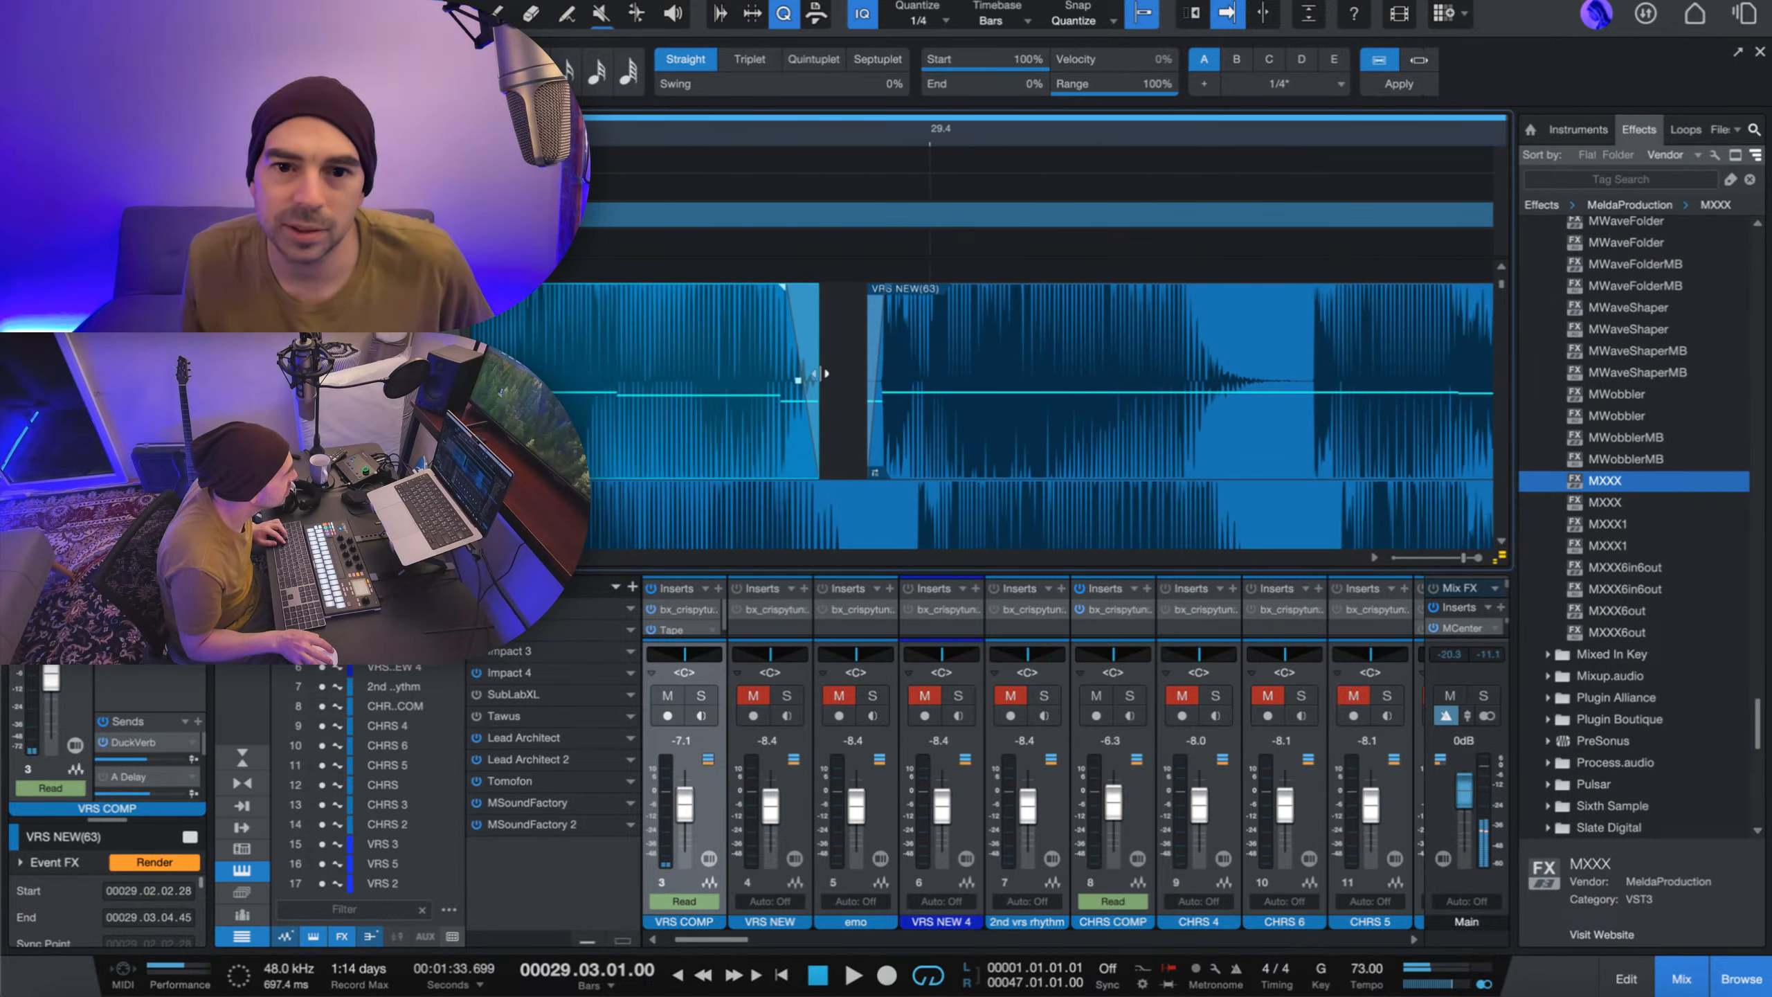
pyautogui.moveTo(824, 373); pyautogui.dragTo(812, 378)
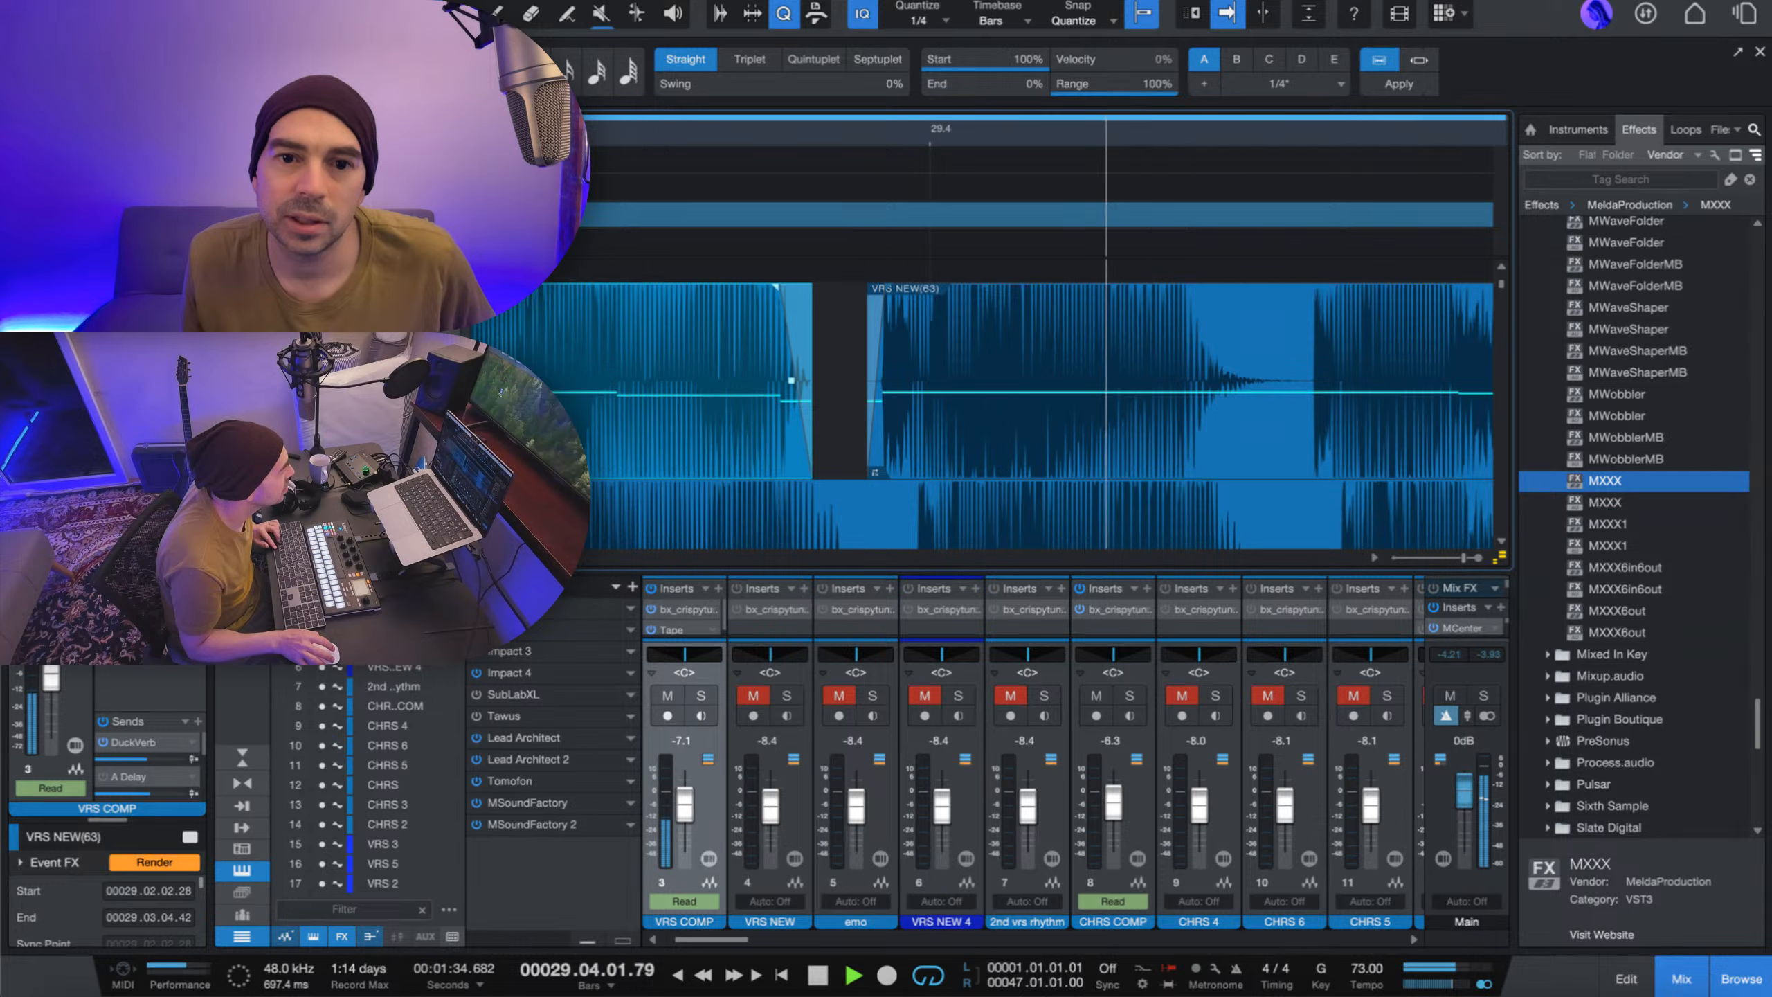
pyautogui.moveTo(818, 390); pyautogui.dragTo(807, 391)
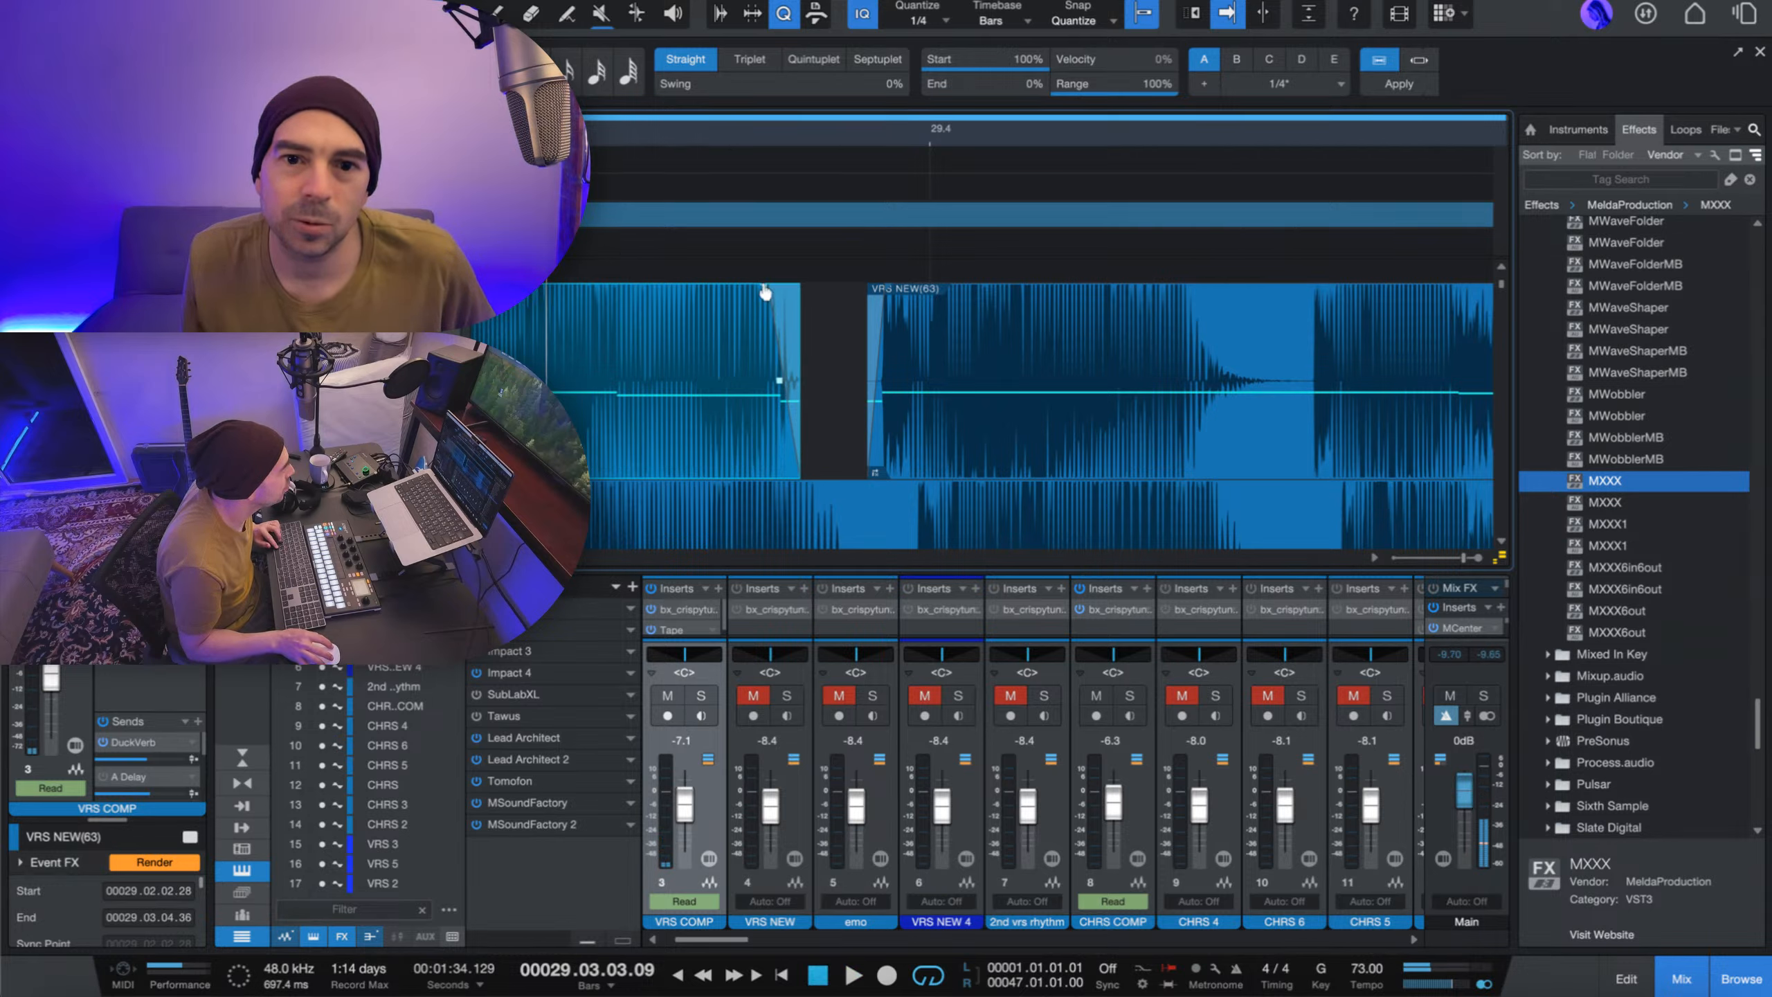
pyautogui.moveTo(766, 293); pyautogui.dragTo(777, 288)
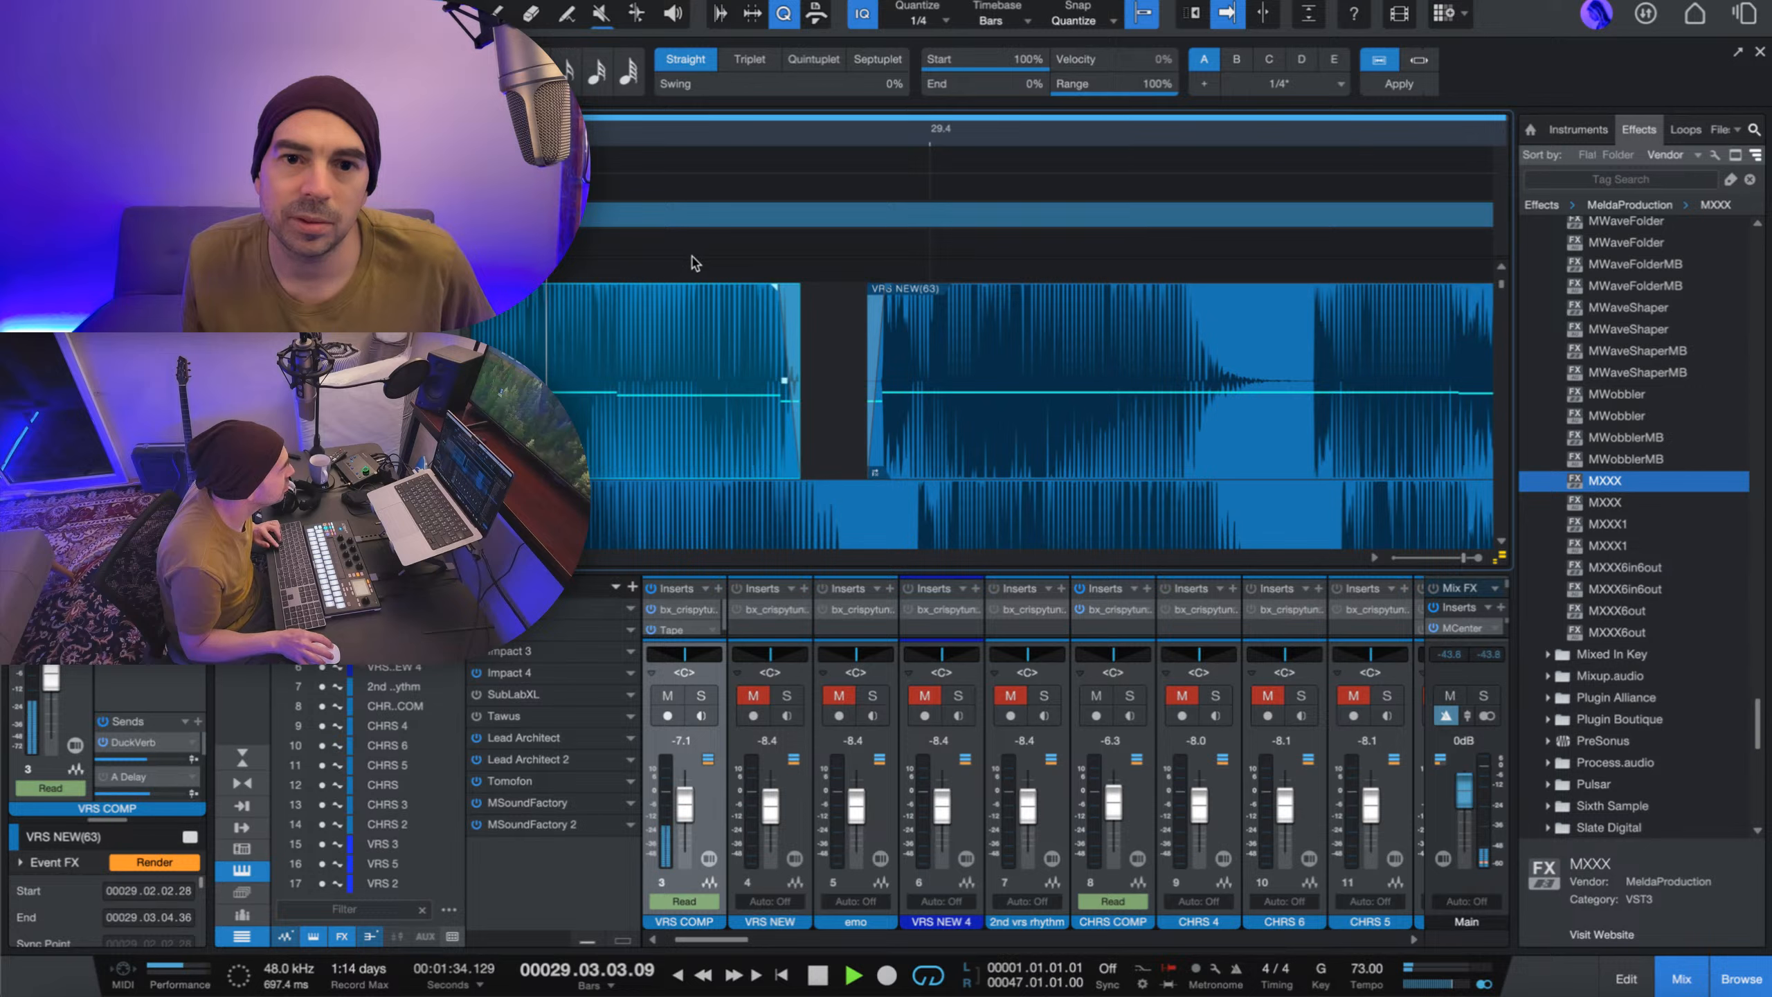
pyautogui.press('space')
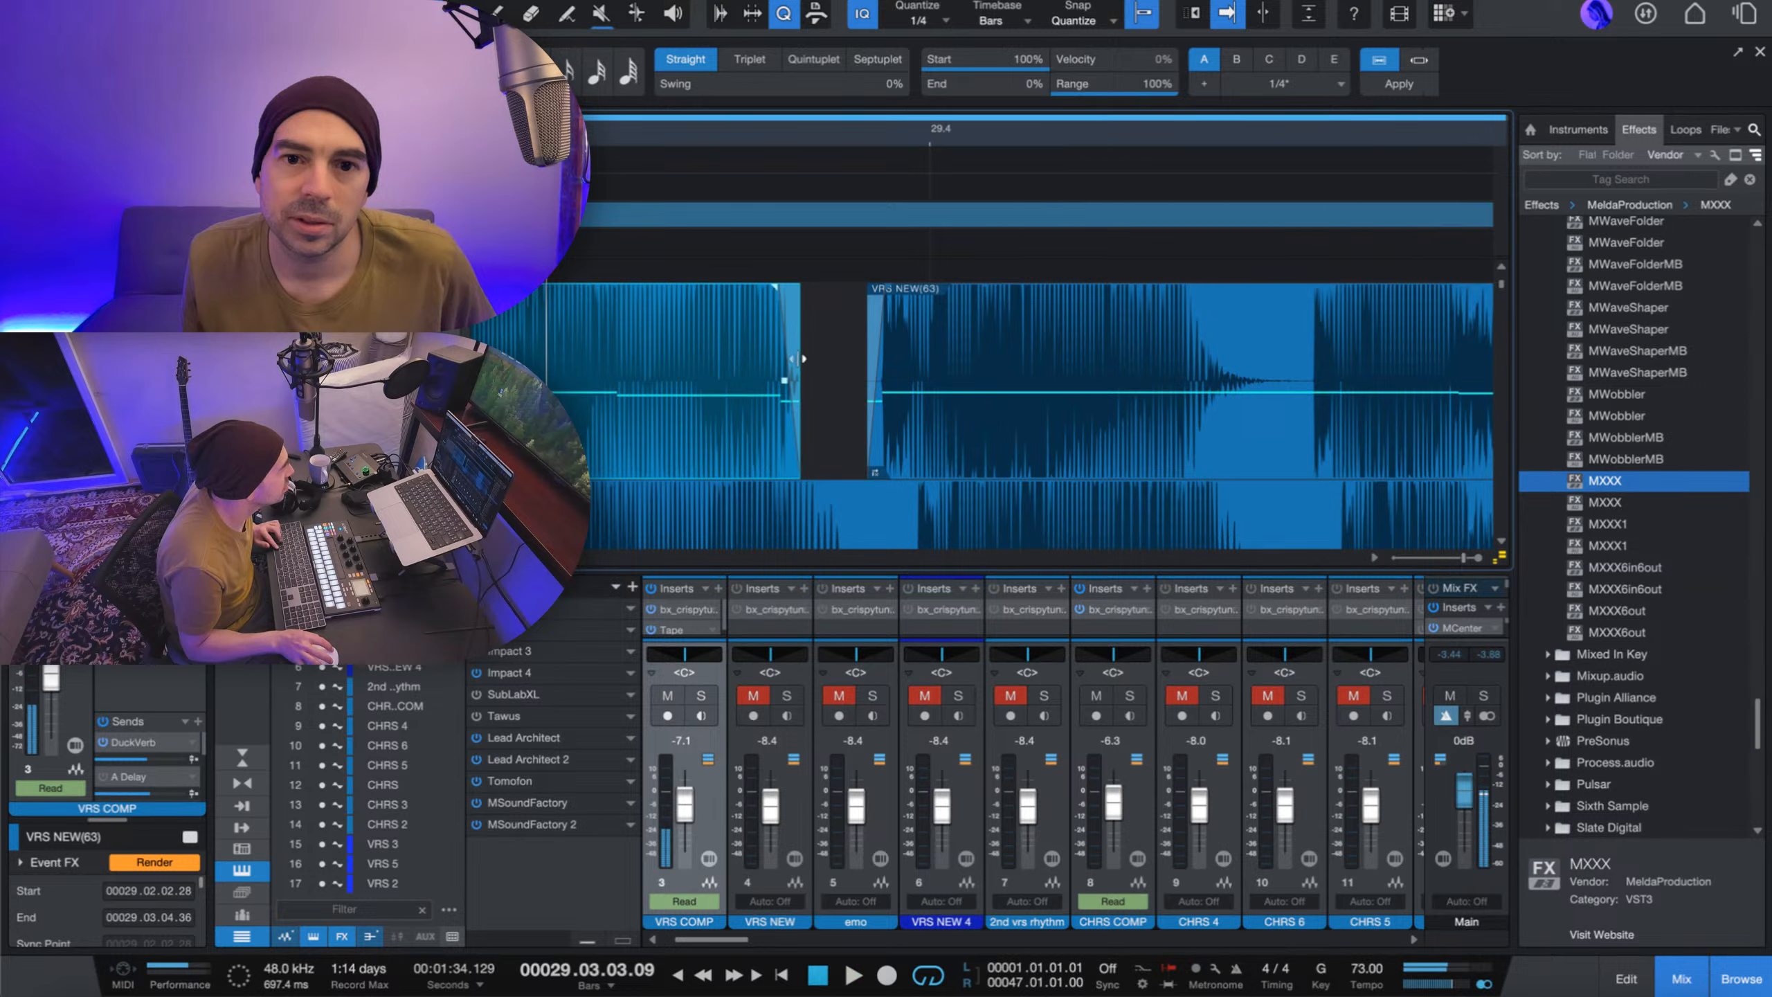
pyautogui.moveTo(803, 359); pyautogui.dragTo(795, 359)
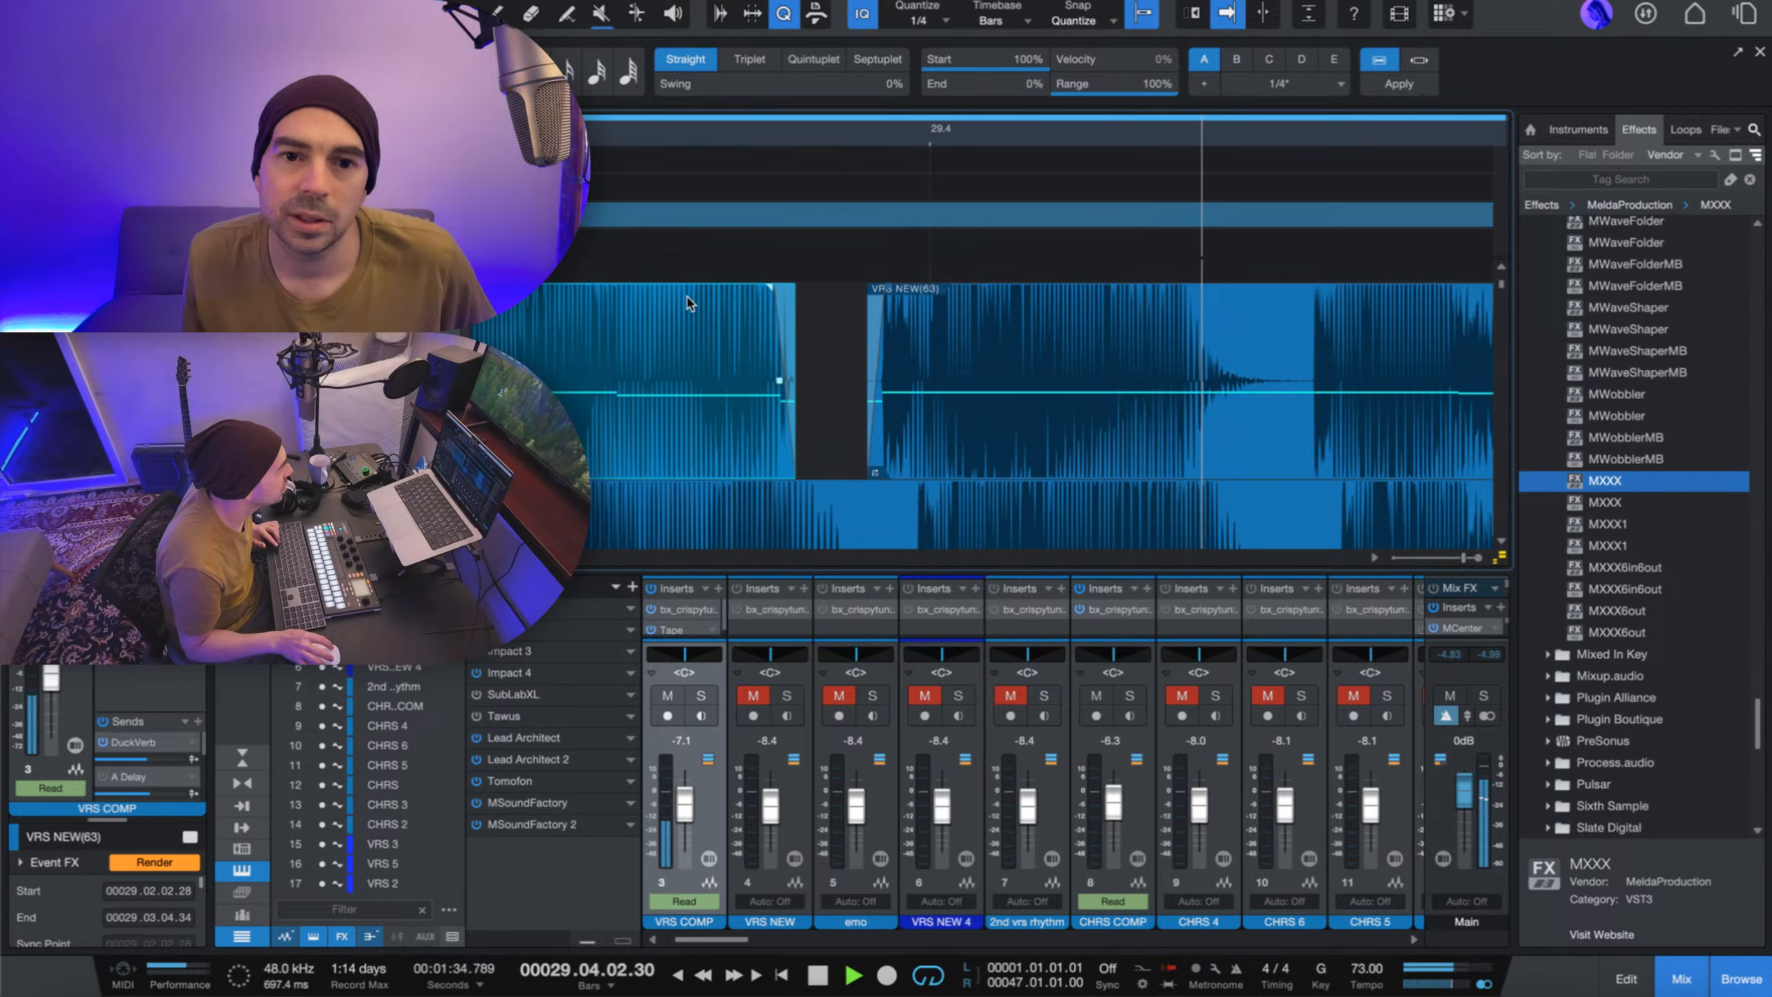
# - Replay the opening of Verse 2 to check the trimmed vocal in context
pyautogui.press('space')
pyautogui.scroll(-10, 782, 143)
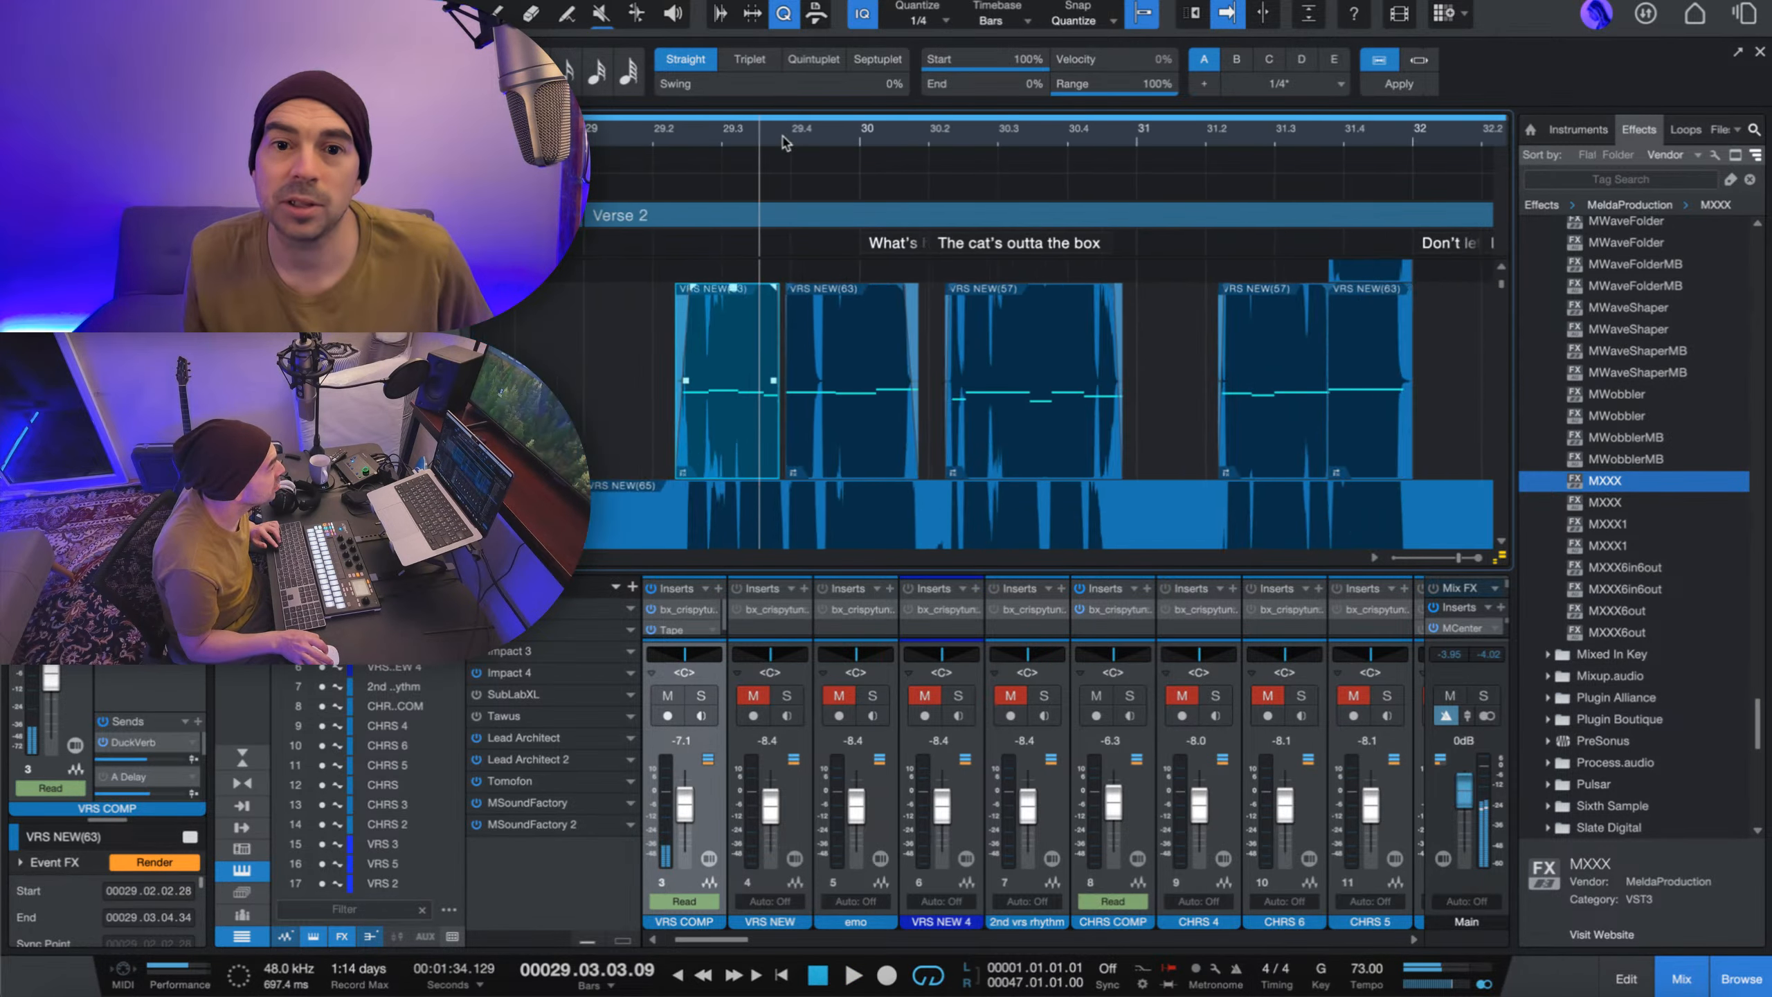
pyautogui.click(635, 140)
pyautogui.press('space')
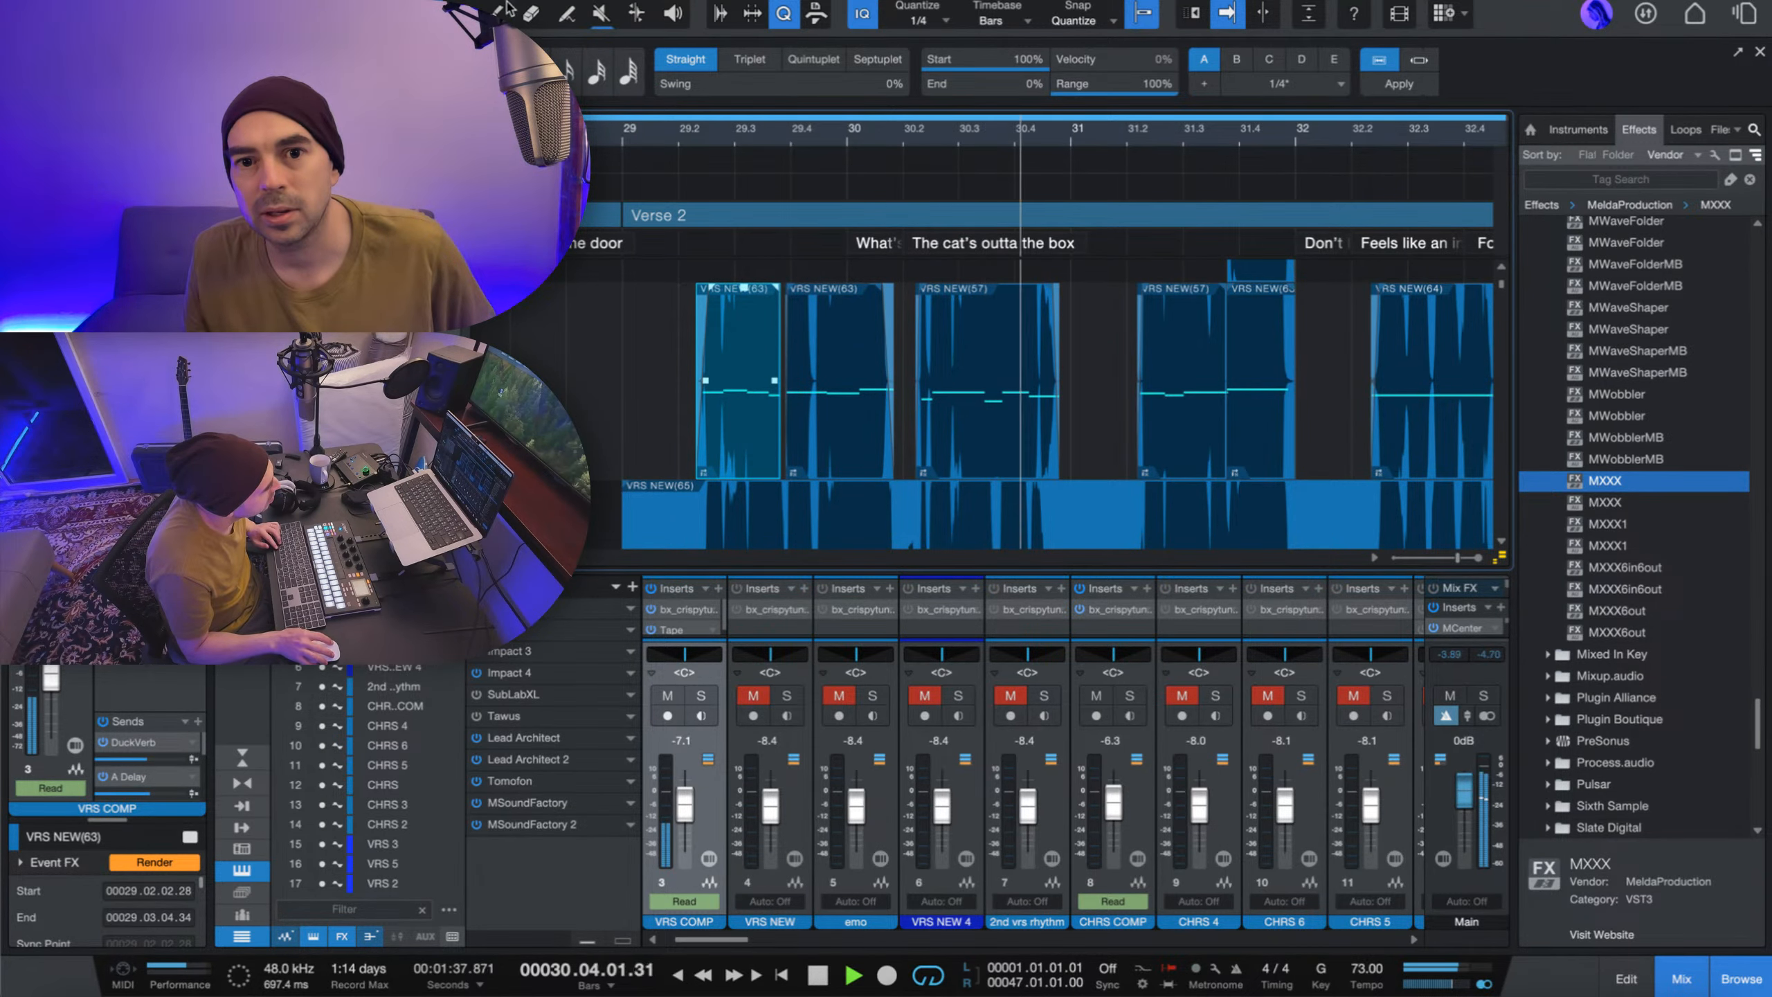
pyautogui.press('space')
# - Trim the end of the VRS NEW(63) piece before "The cat's outta the box" to 30.01.03.94 and shorten its fade-out
pyautogui.click(855, 133)
pyautogui.press('e')
pyautogui.press('e')
pyautogui.press('e')
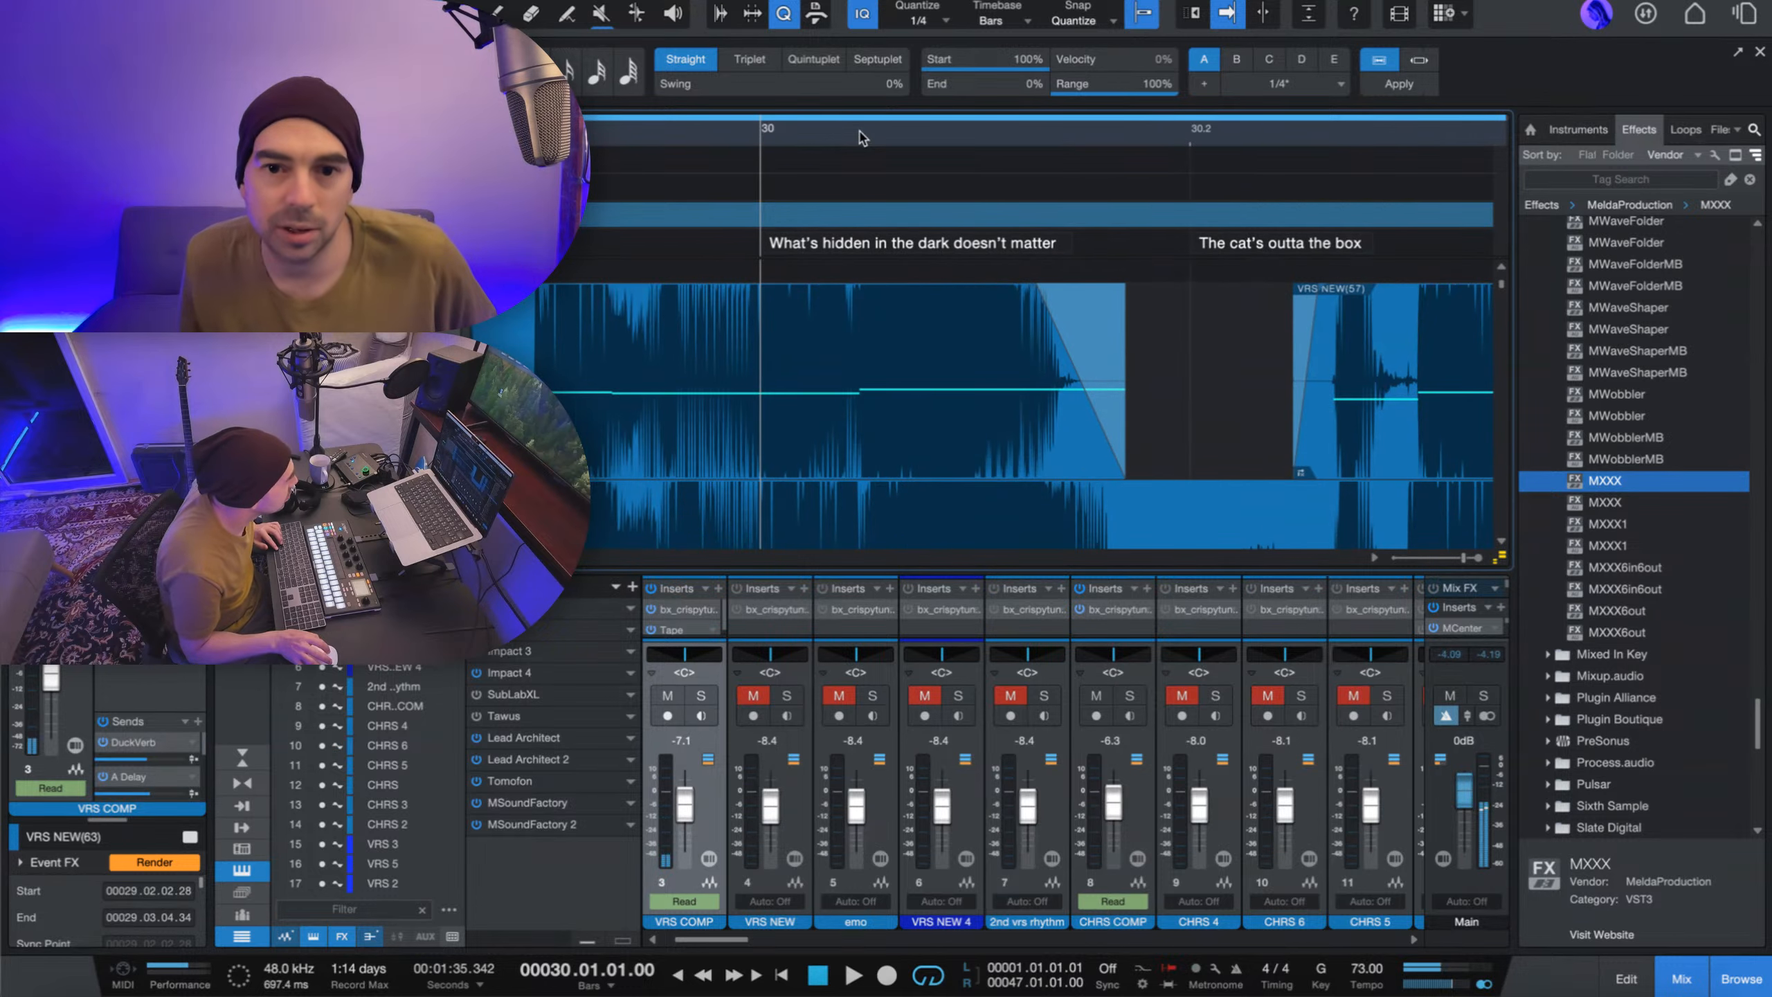
pyautogui.click(1114, 467)
pyautogui.moveTo(1045, 287); pyautogui.dragTo(1083, 289)
pyautogui.moveTo(1118, 430); pyautogui.dragTo(1068, 432)
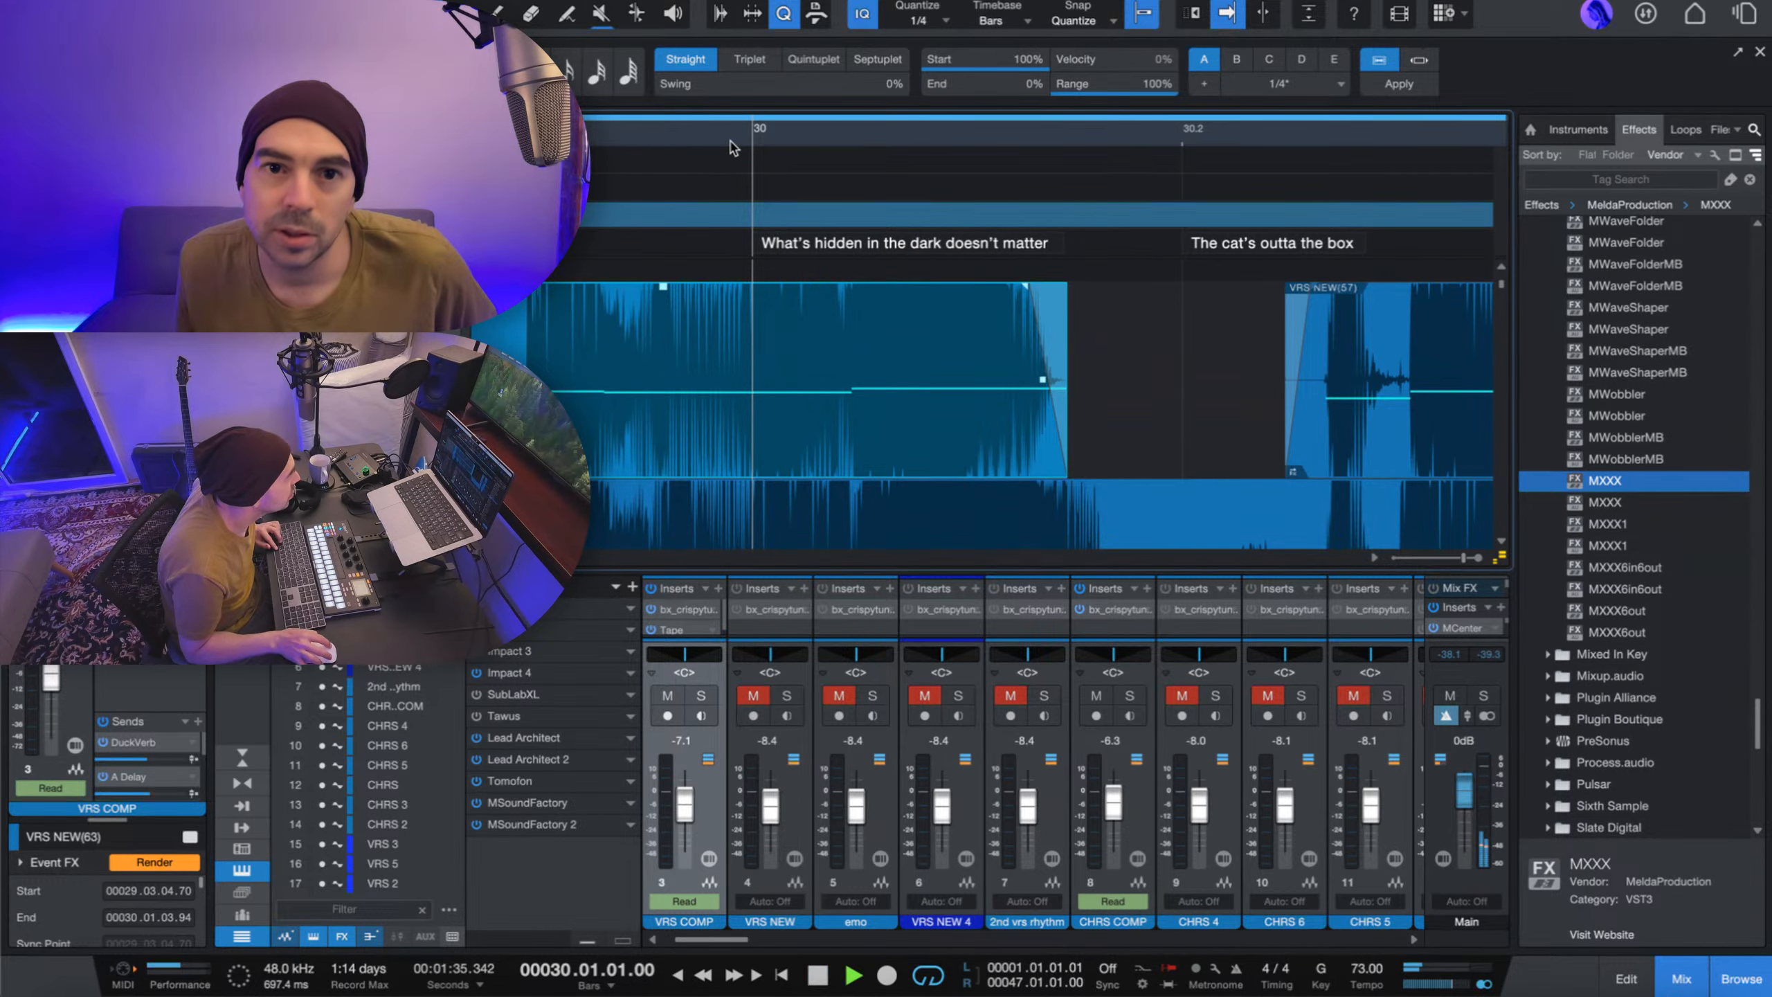
# - Play from bar 30 through PreChorus 2 to check the vocal edits, and enlarge the mixer
pyautogui.press('space')
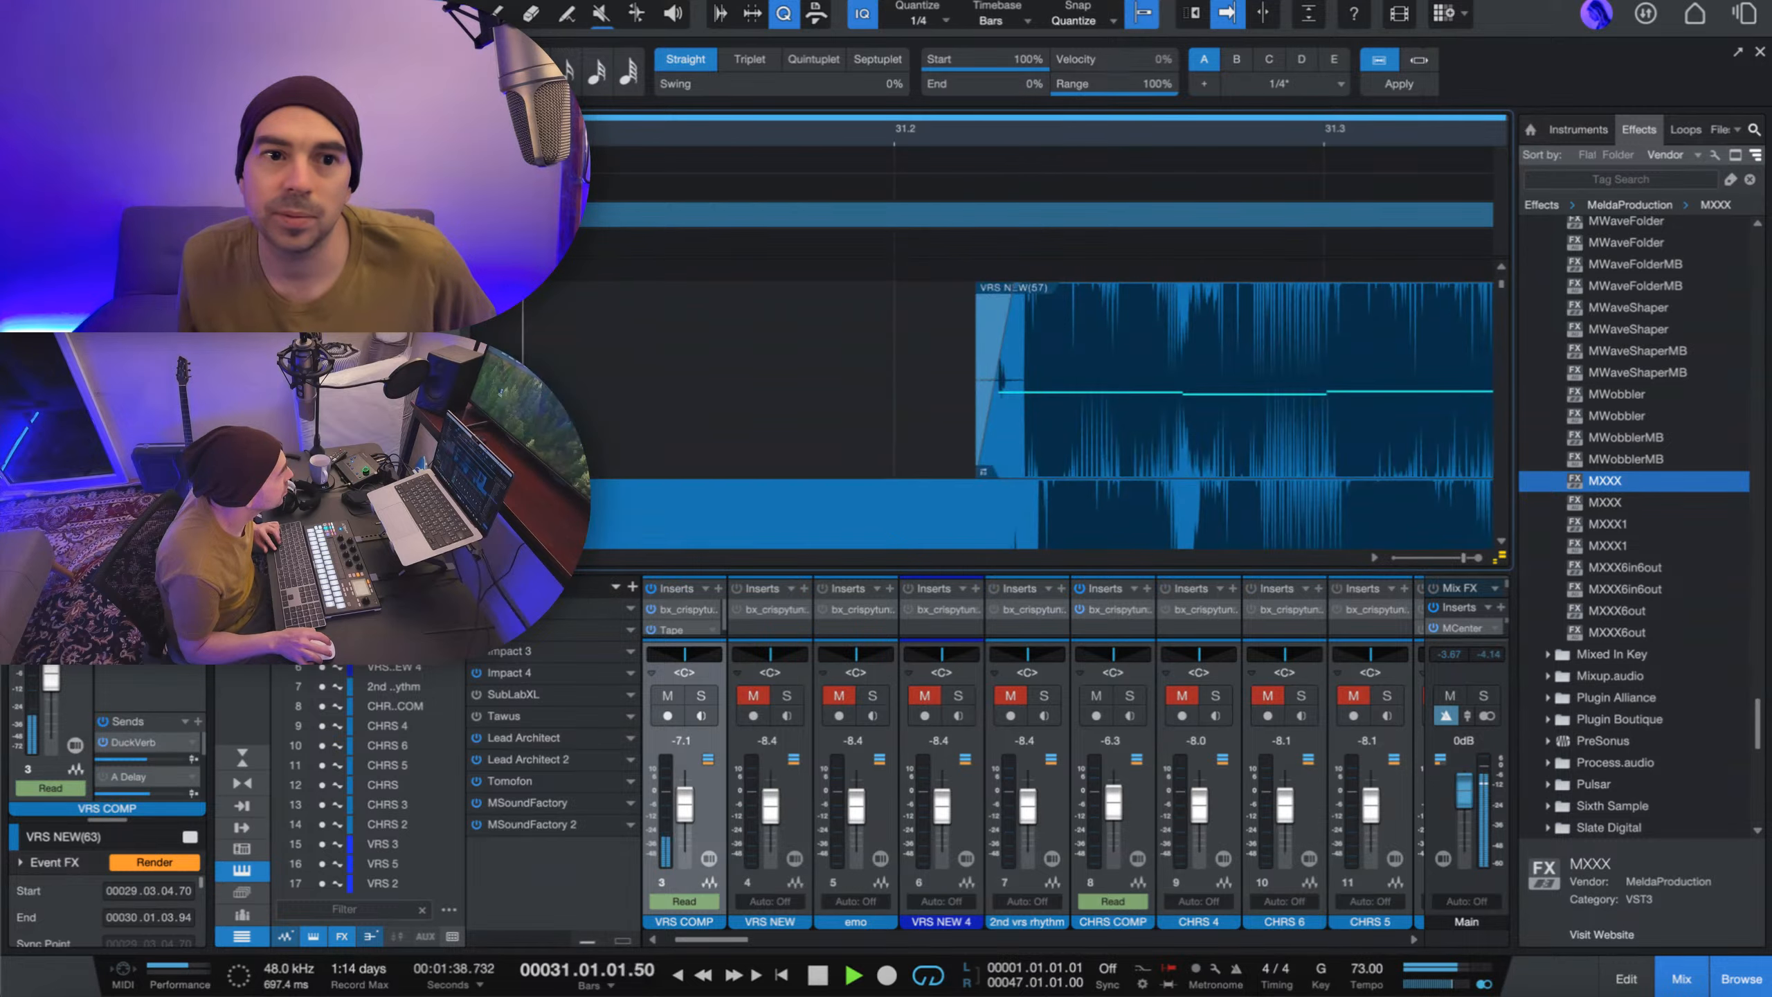
pyautogui.press('z')
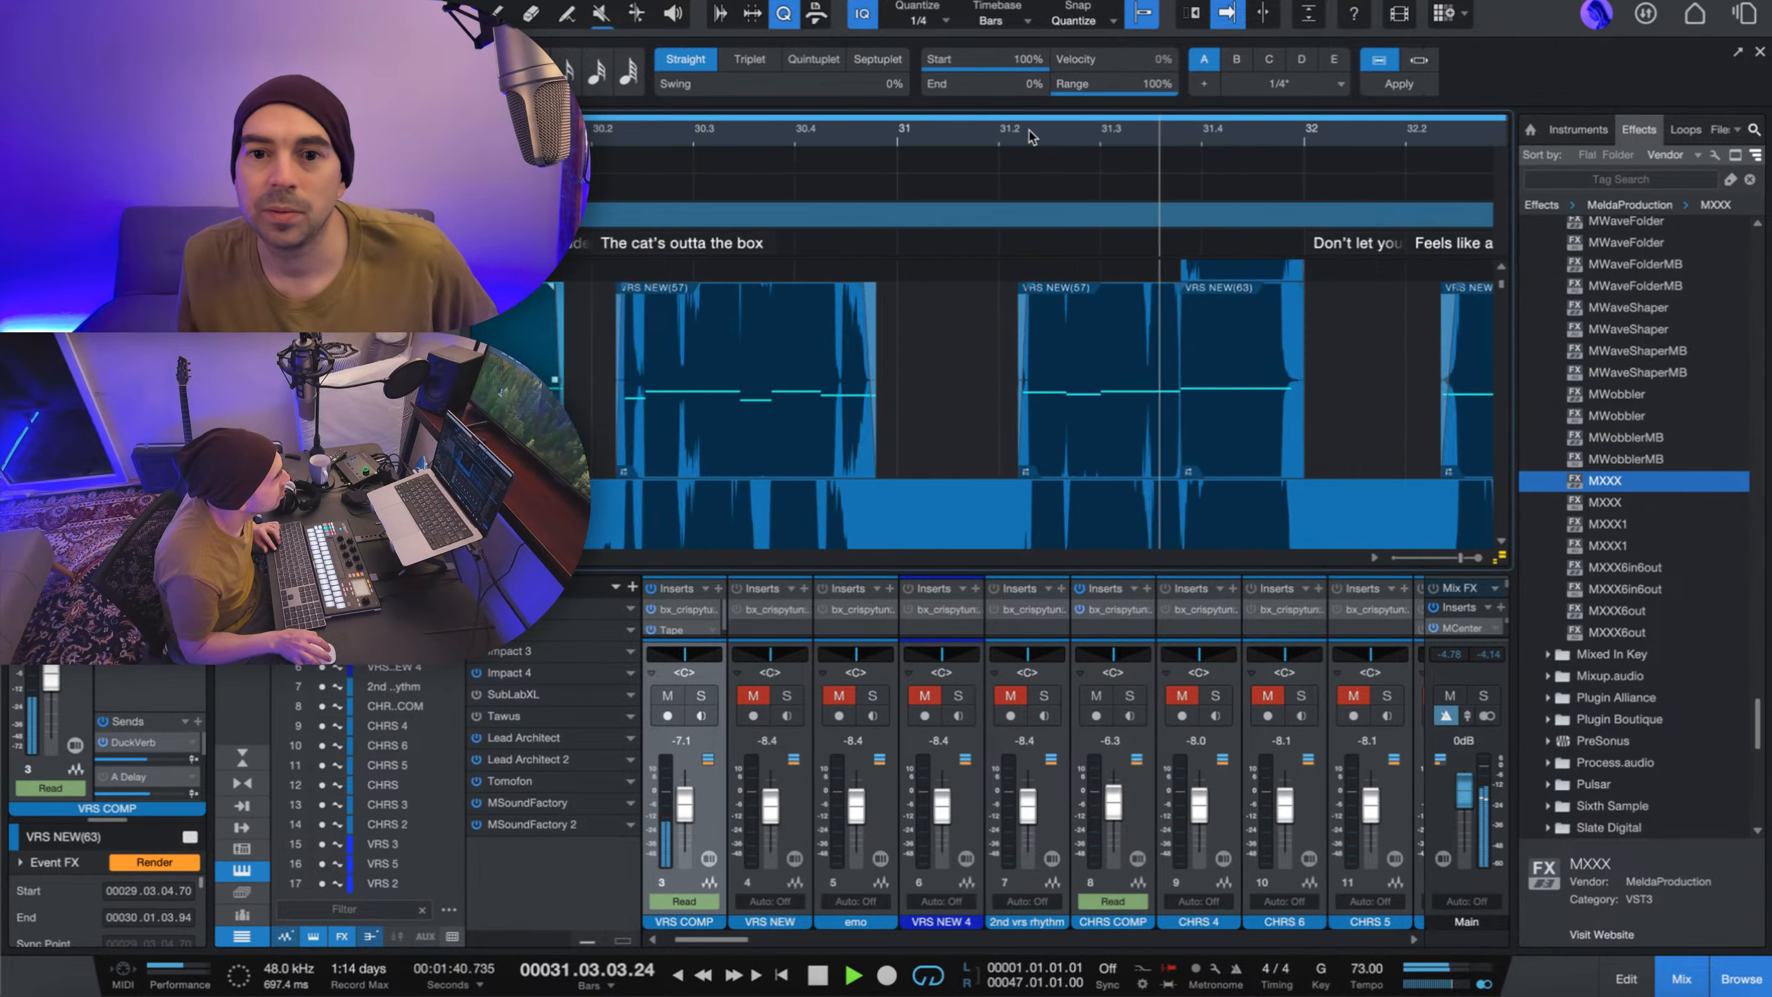
pyautogui.press('w')
pyautogui.press('w')
pyautogui.press('w')
pyautogui.press('w')
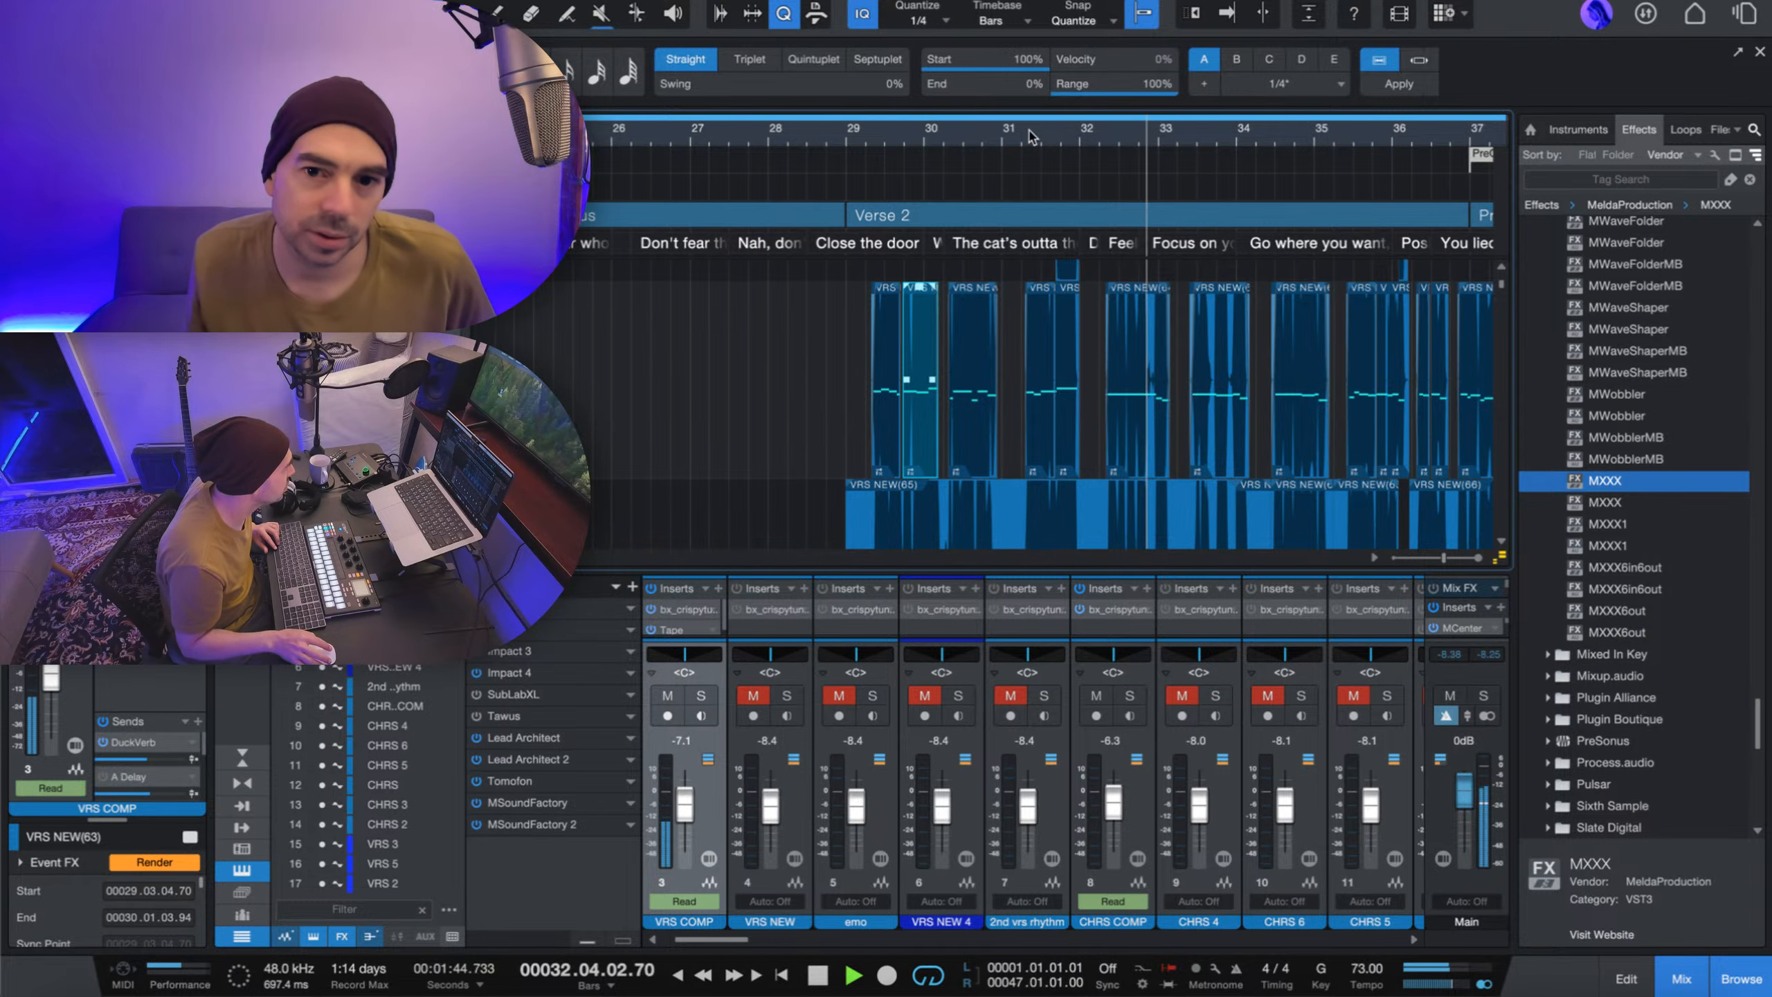
pyautogui.press('e')
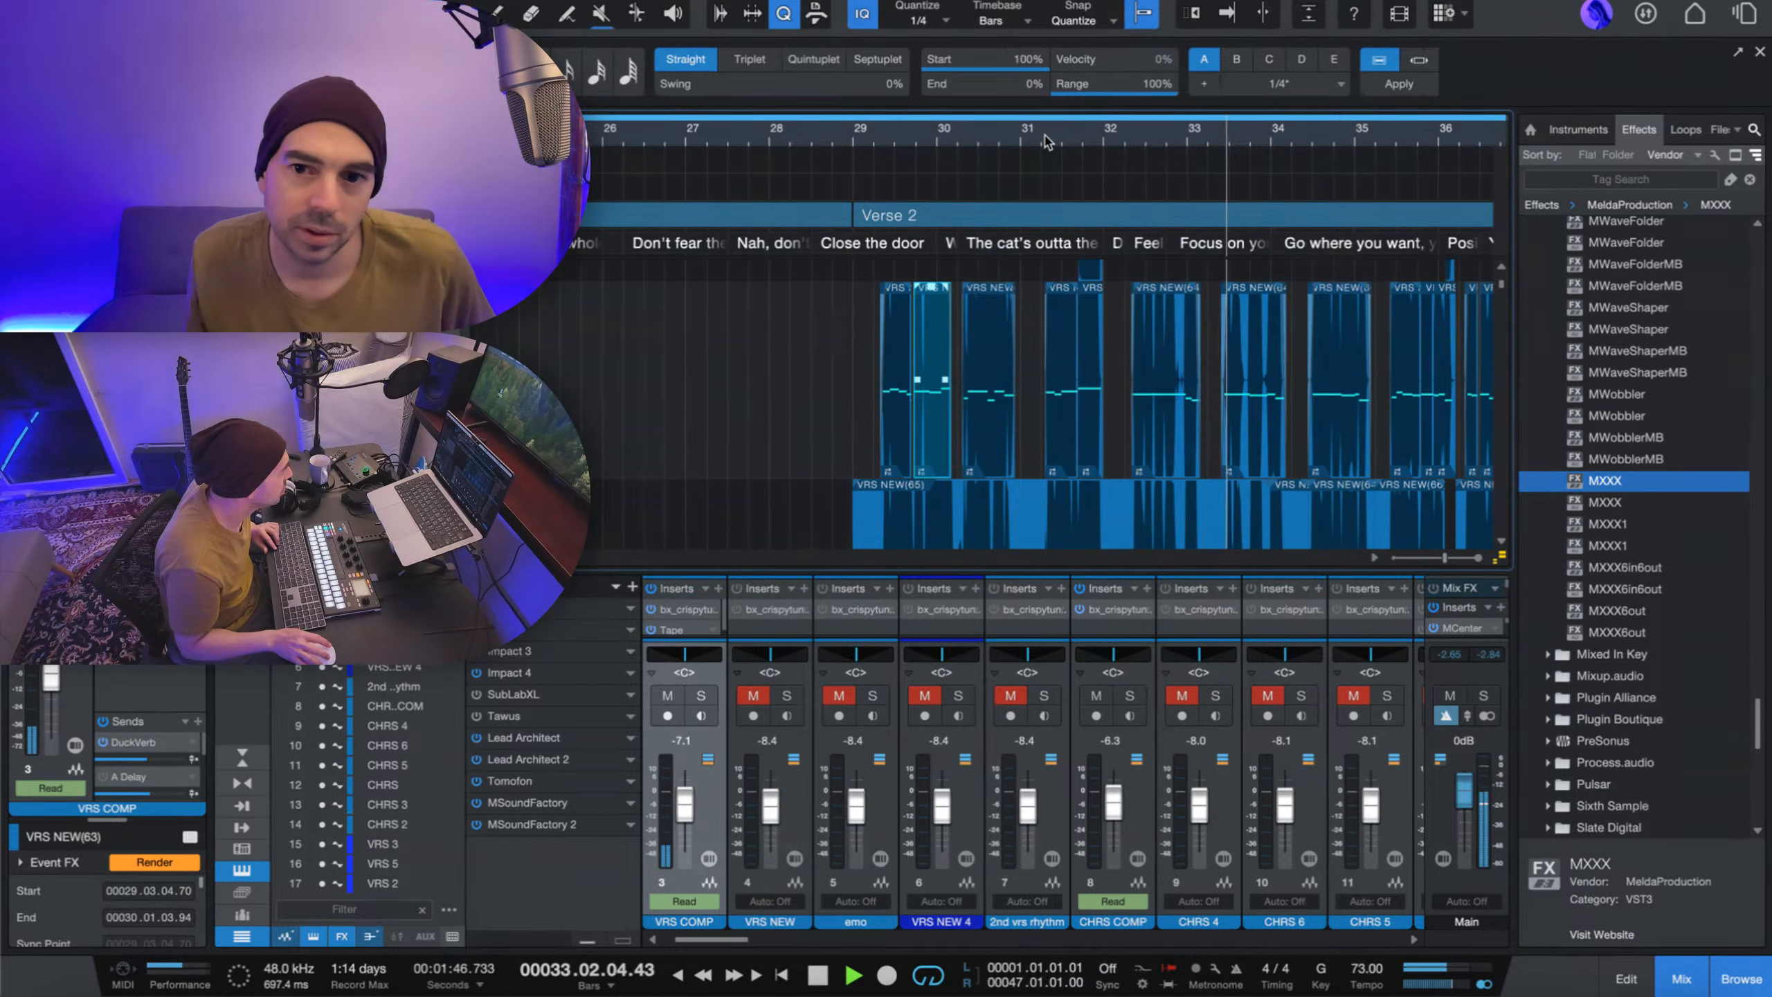
pyautogui.press('w')
pyautogui.press('w')
pyautogui.press('w')
pyautogui.press('w')
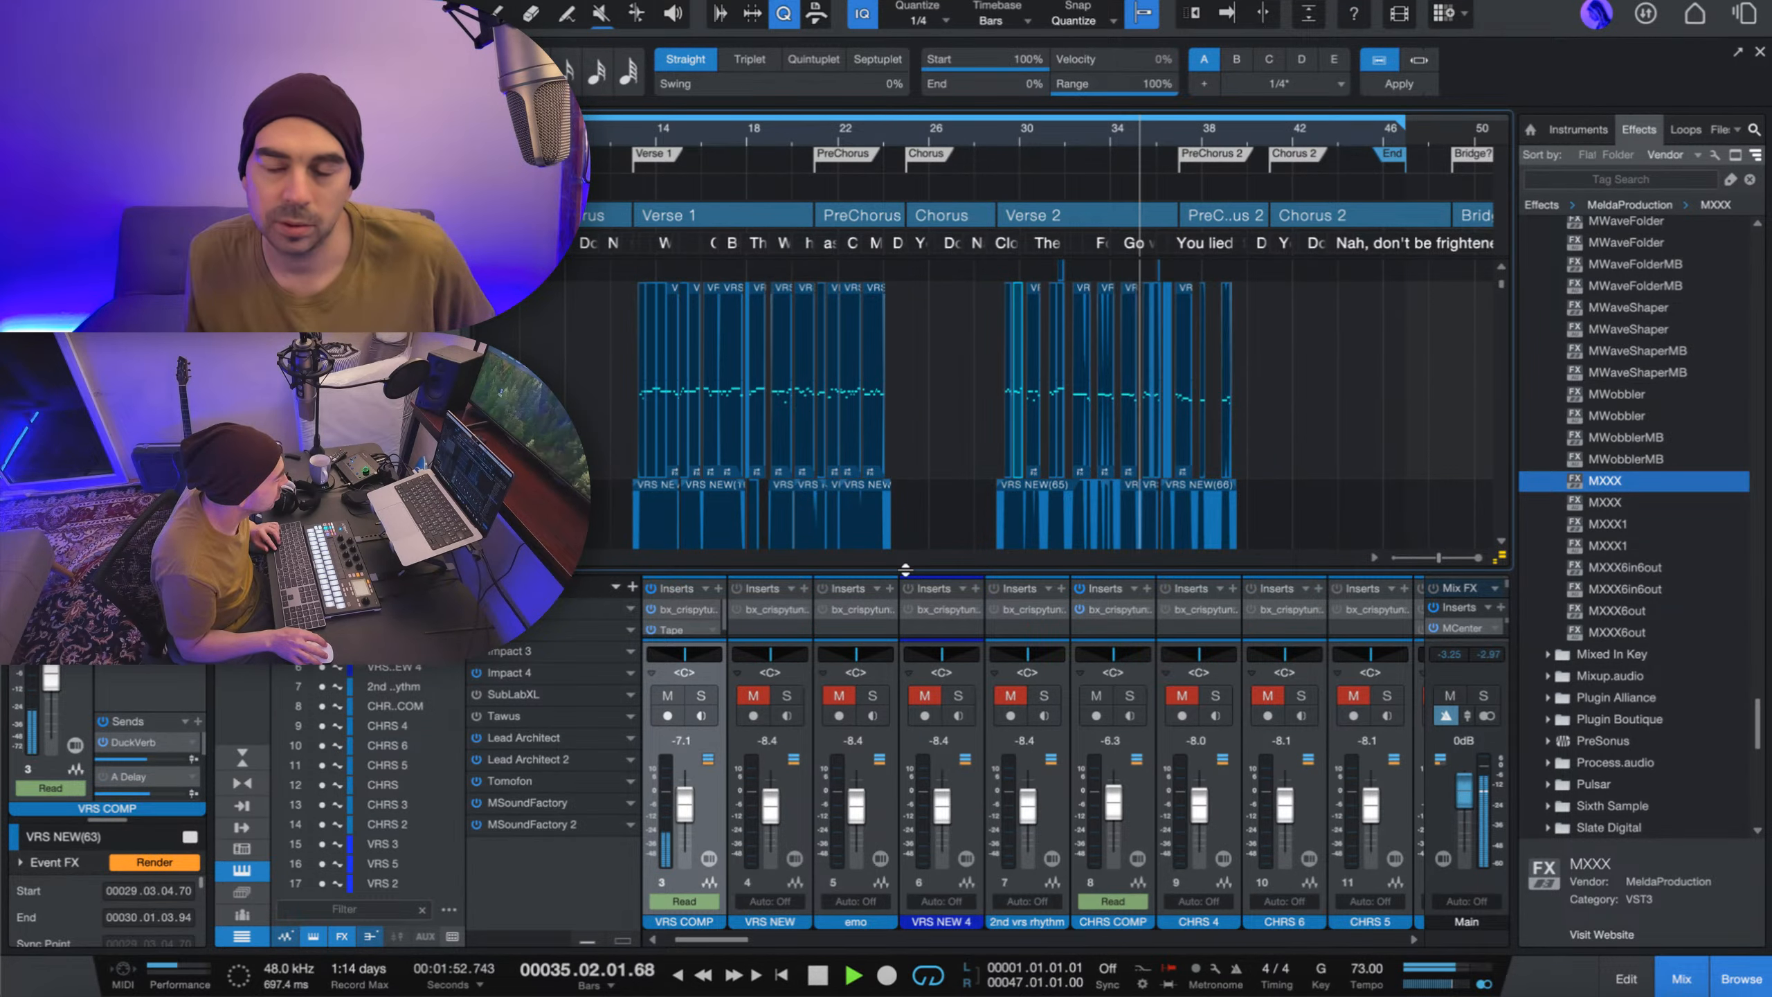
pyautogui.moveTo(904, 569); pyautogui.dragTo(810, 396)
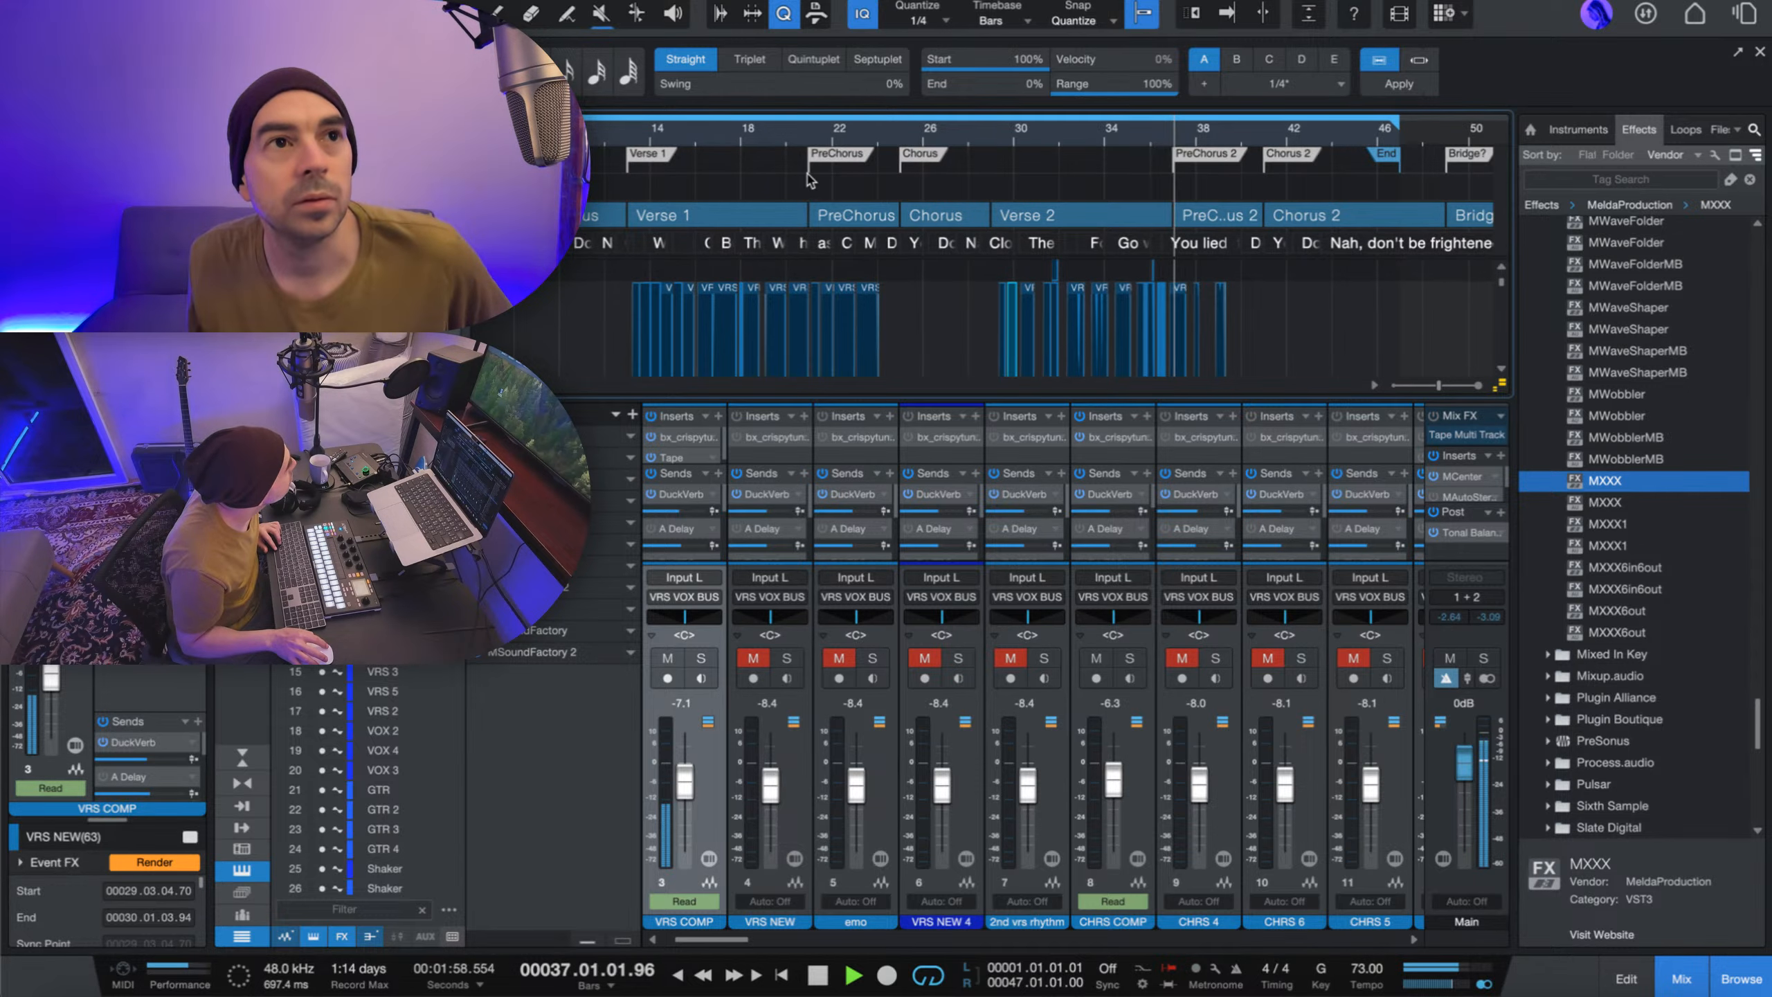
# - Stop playback, save the song, and update the mastering file of the second track, The Dark, in the mastering project
pyautogui.press('space')
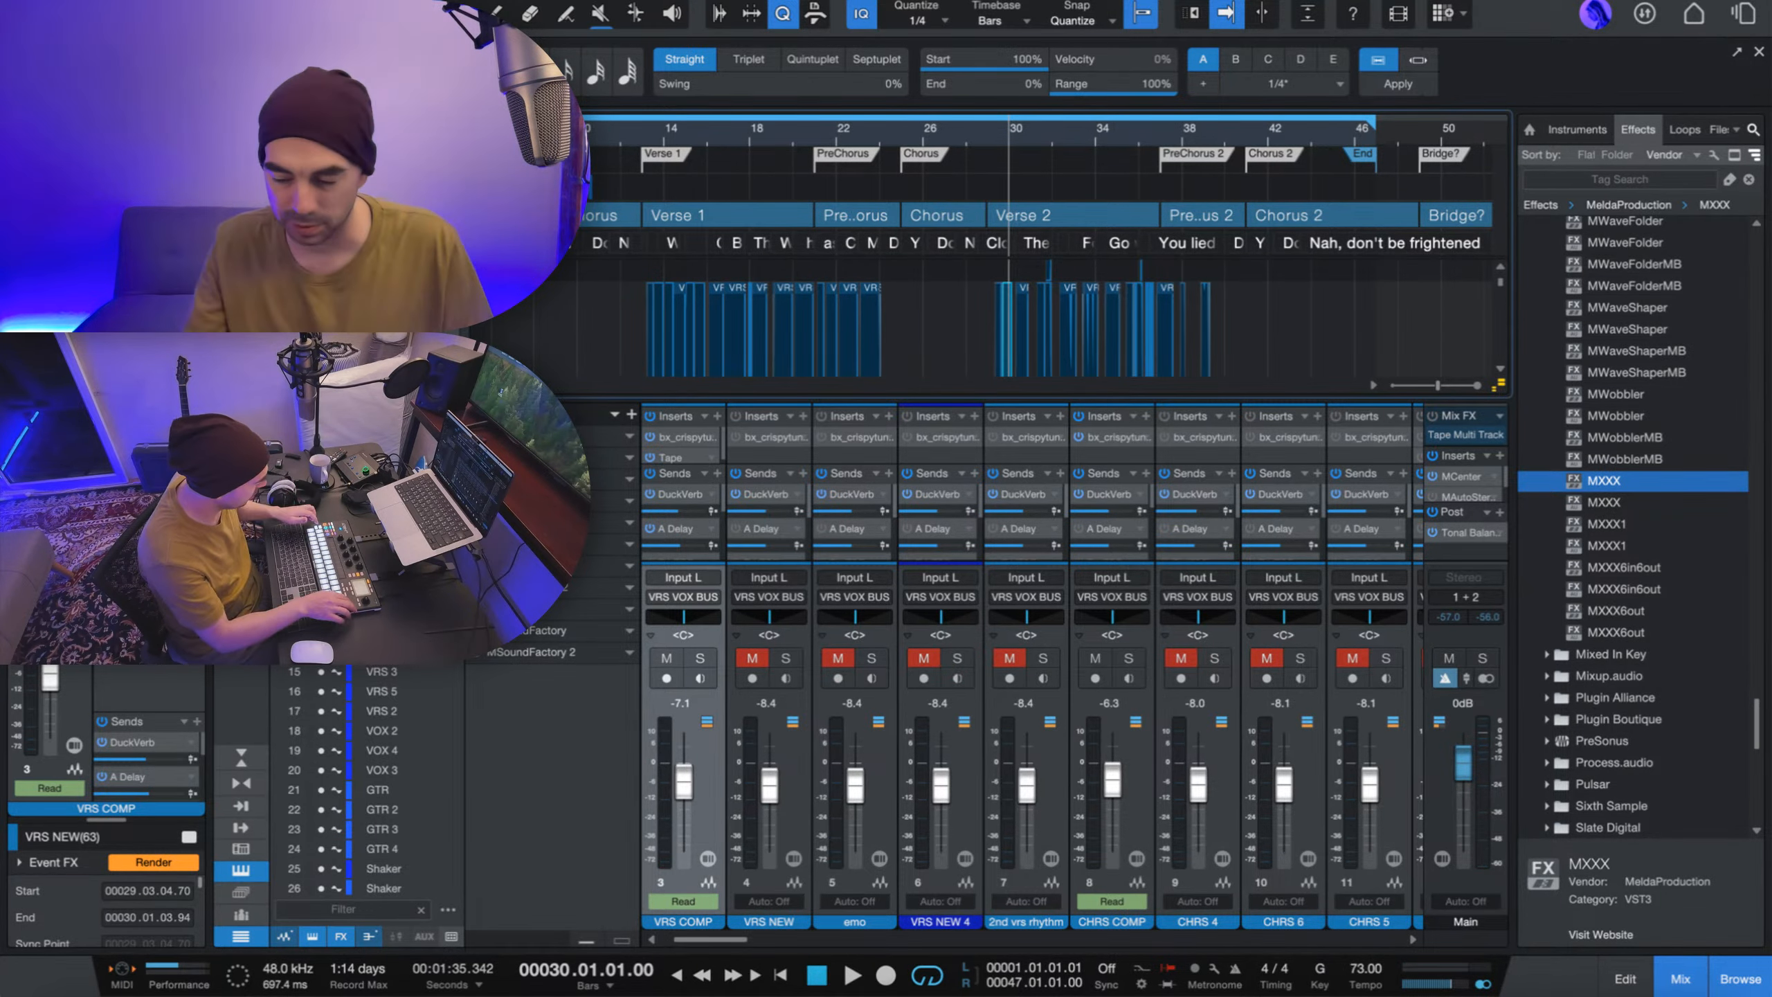
pyautogui.press('super+s')
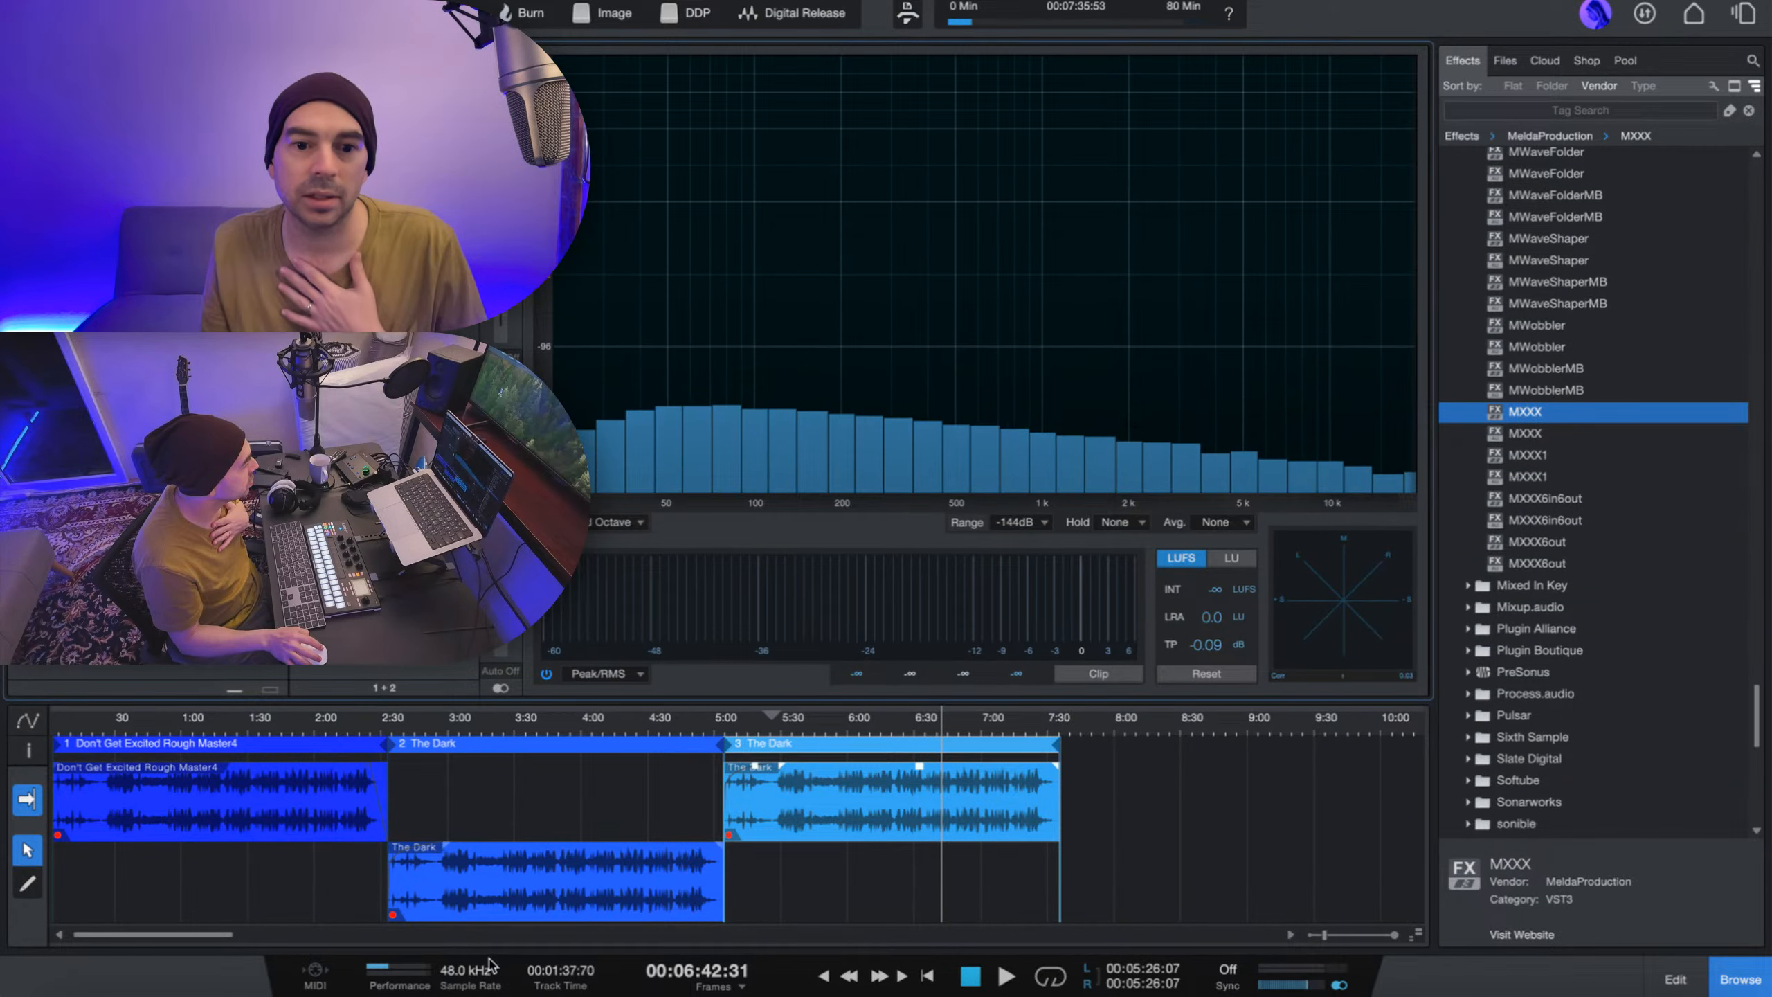
pyautogui.rightClick(480, 908)
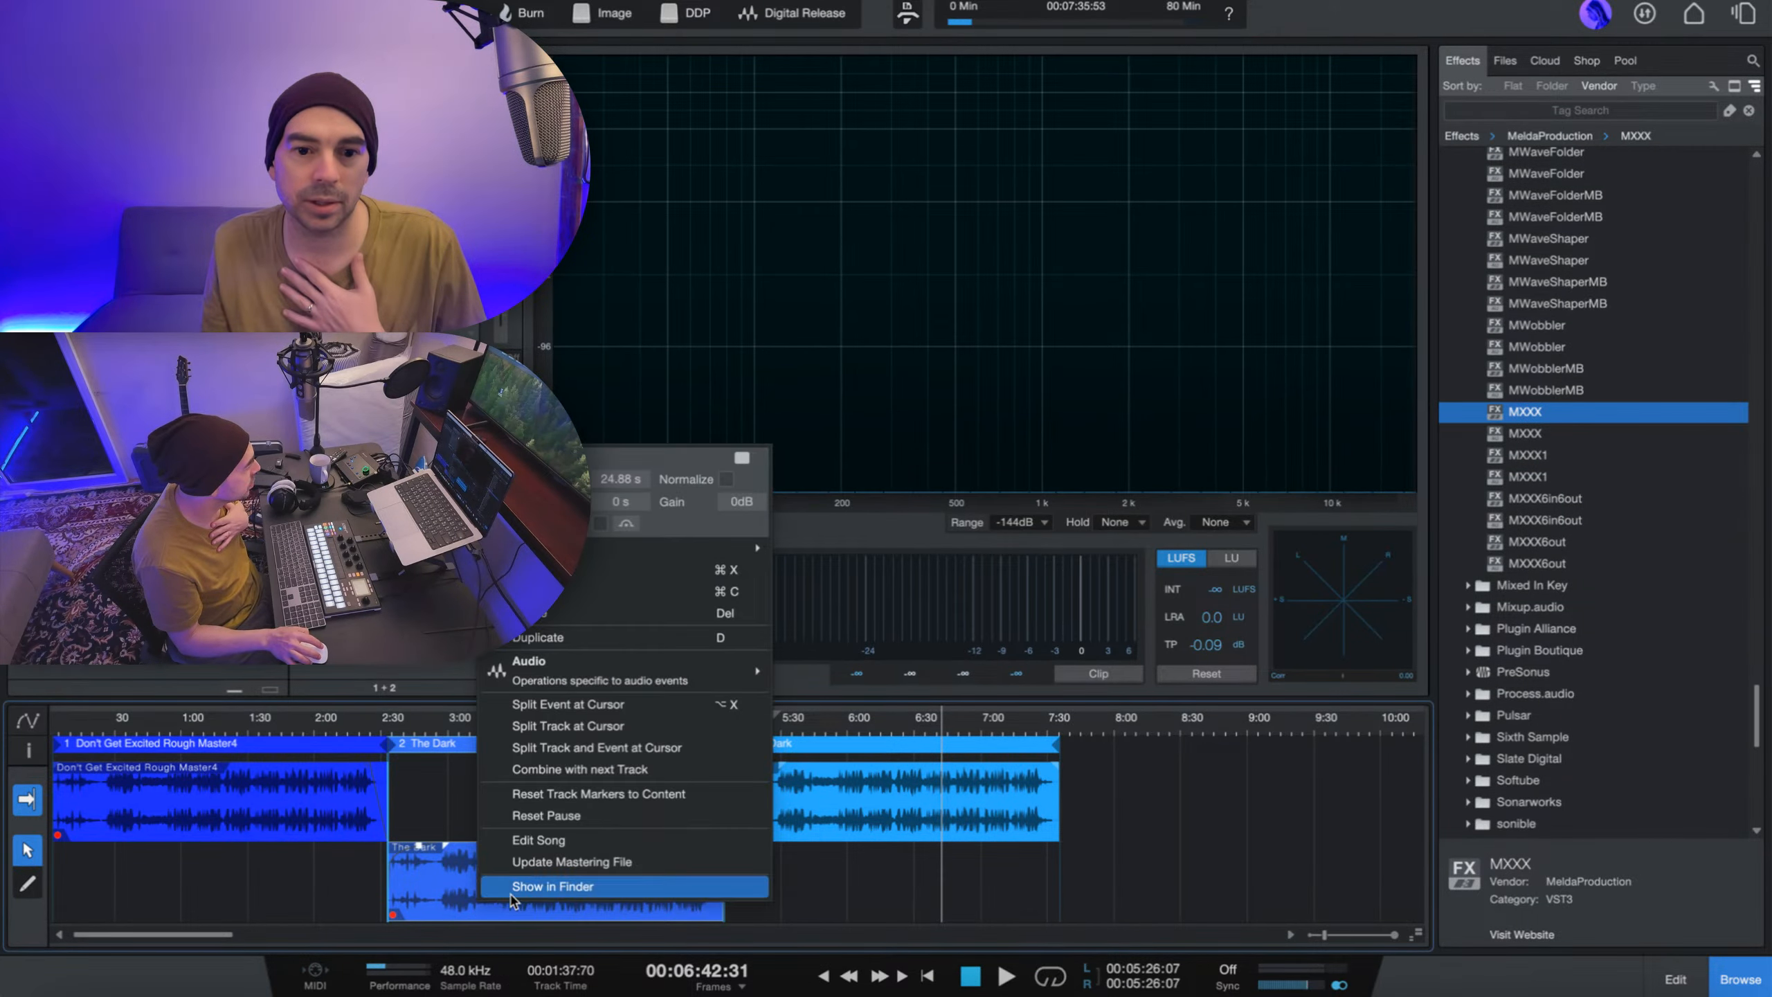
pyautogui.click(636, 862)
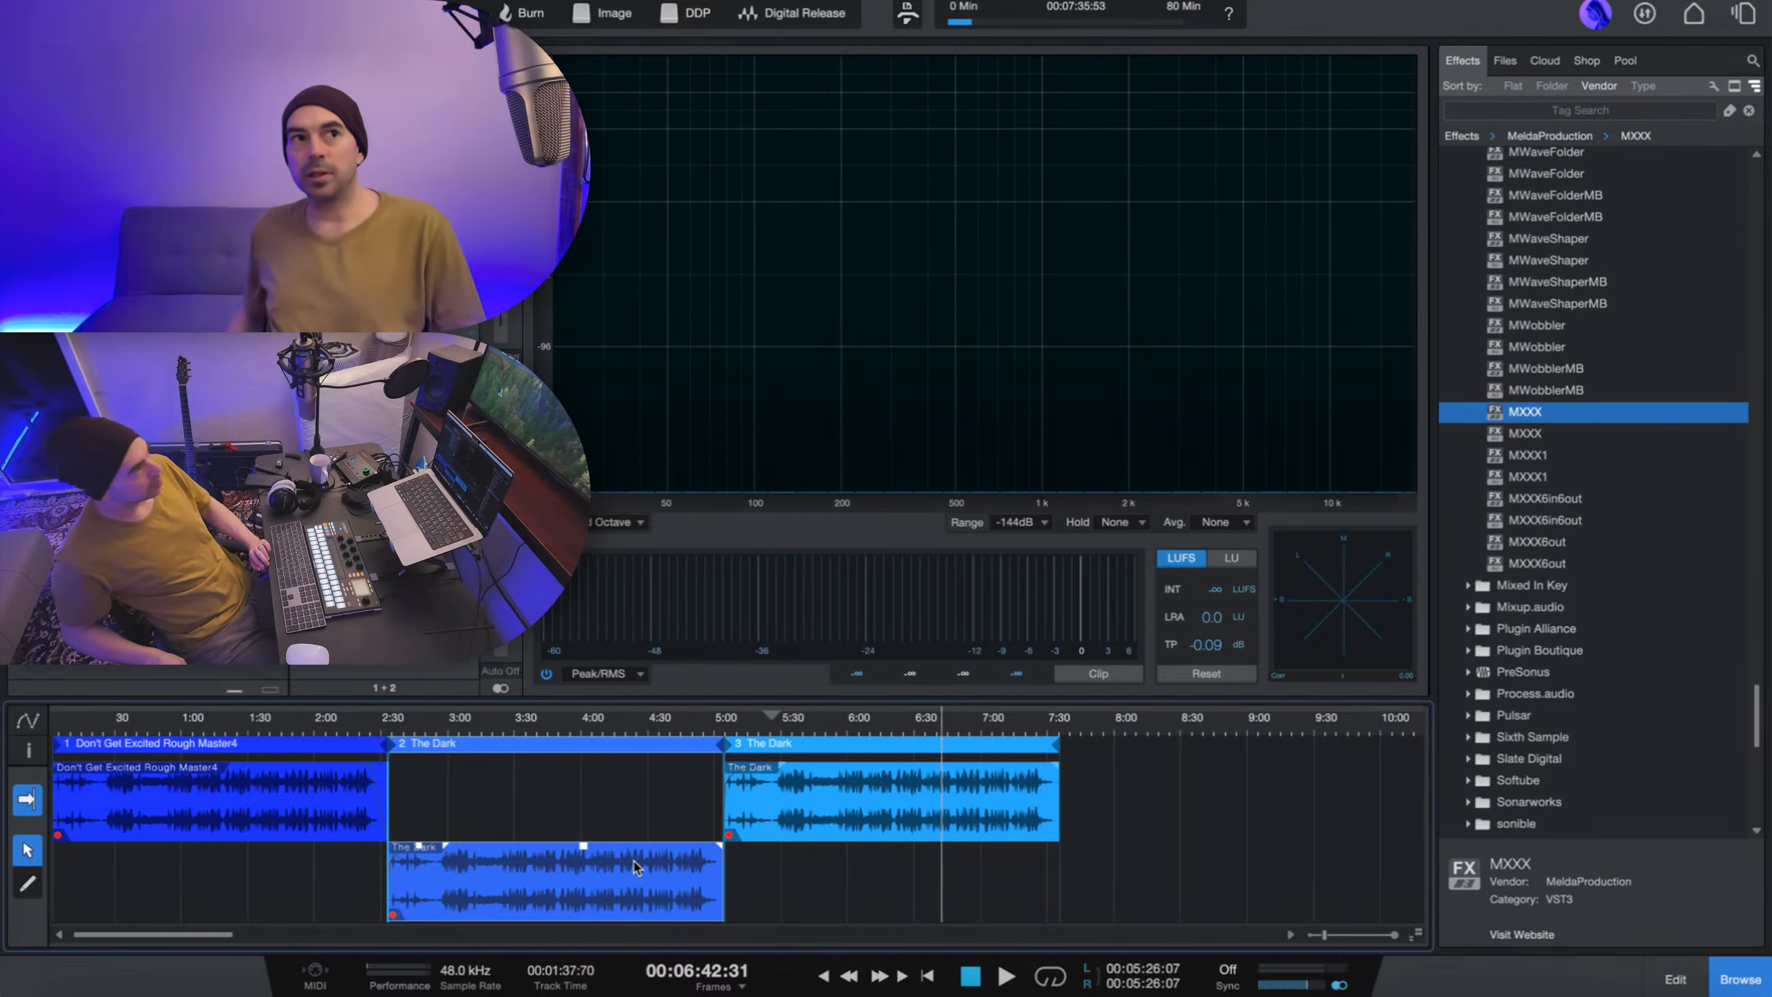
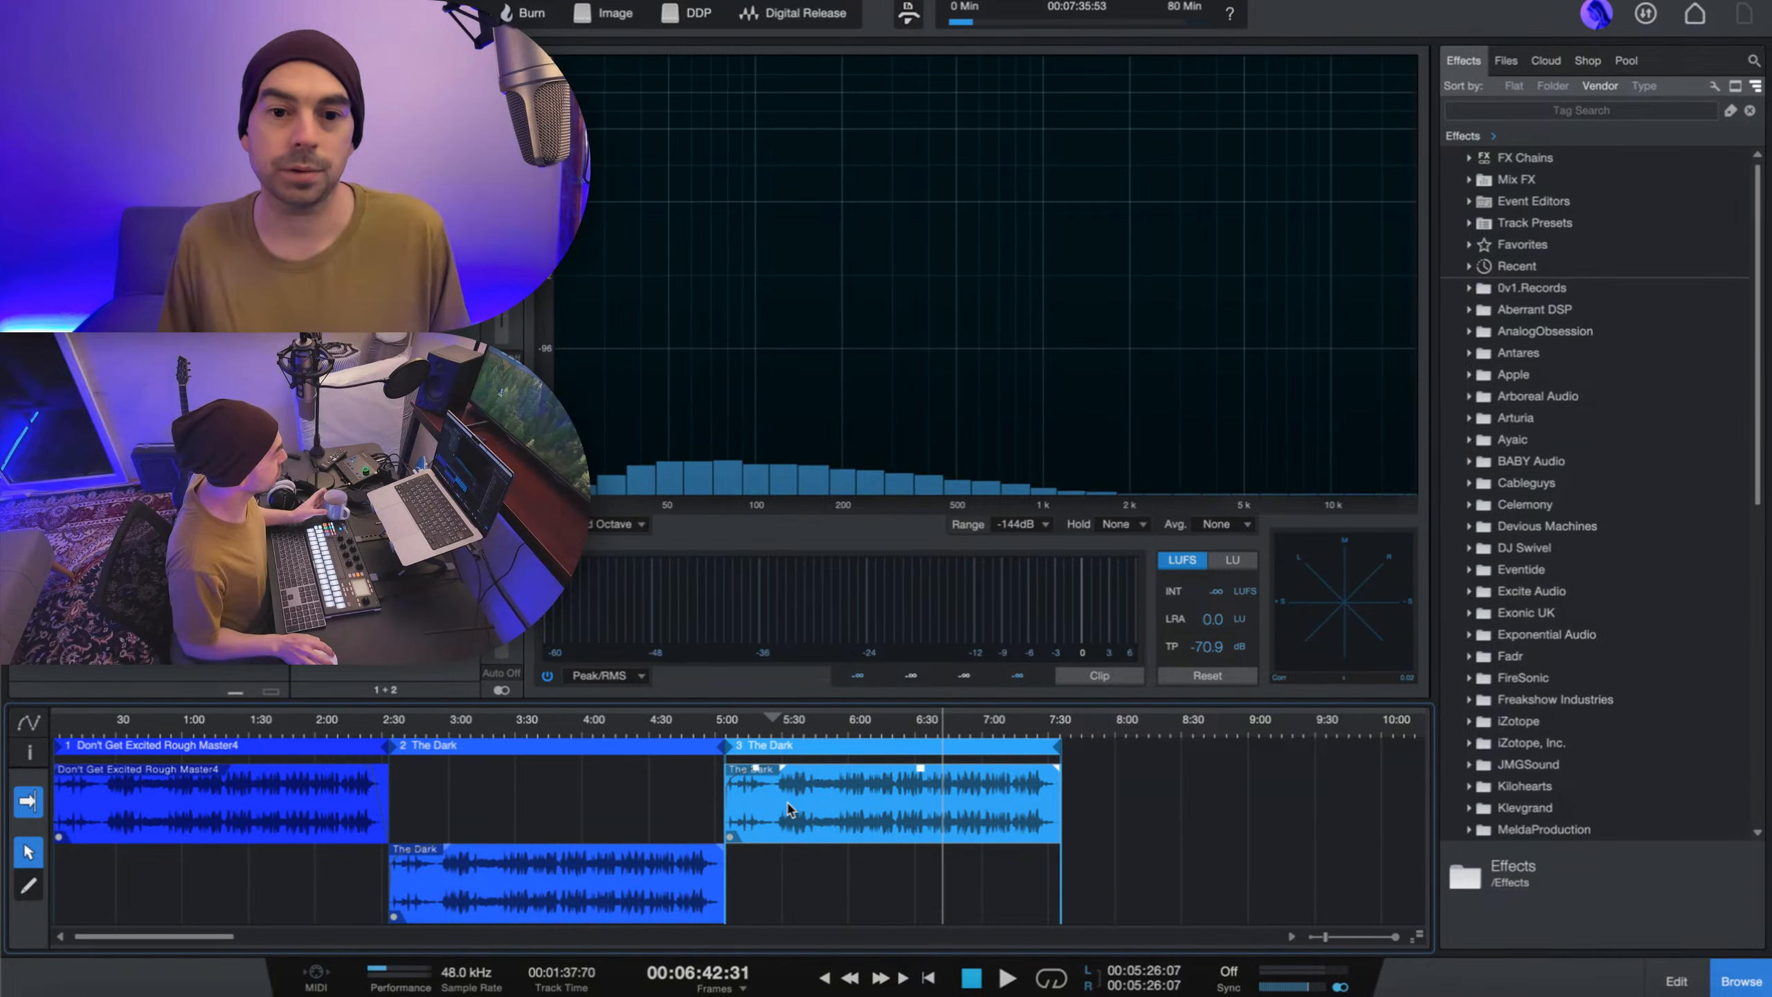
# - Play the third track, The Dark, from its start with its AI MASTER plug-in set to Analyse
pyautogui.hscroll(-1, 781, 733)
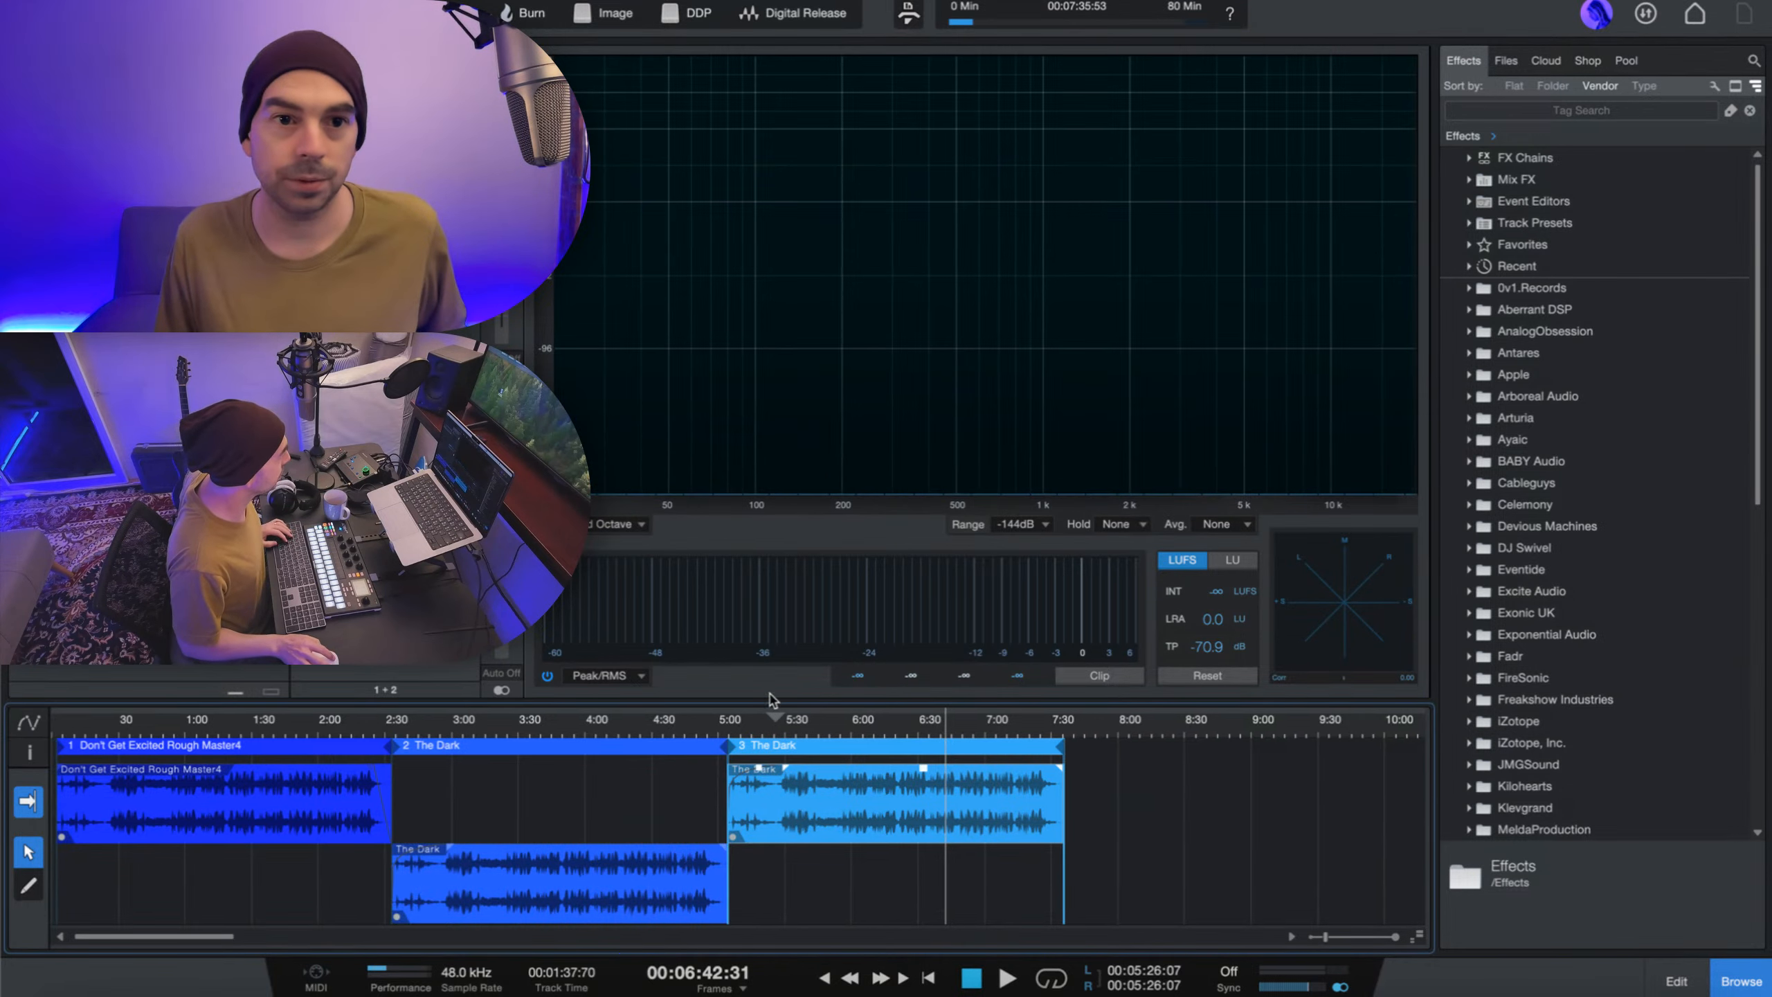
pyautogui.scroll(3, 731, 728)
pyautogui.click(727, 729)
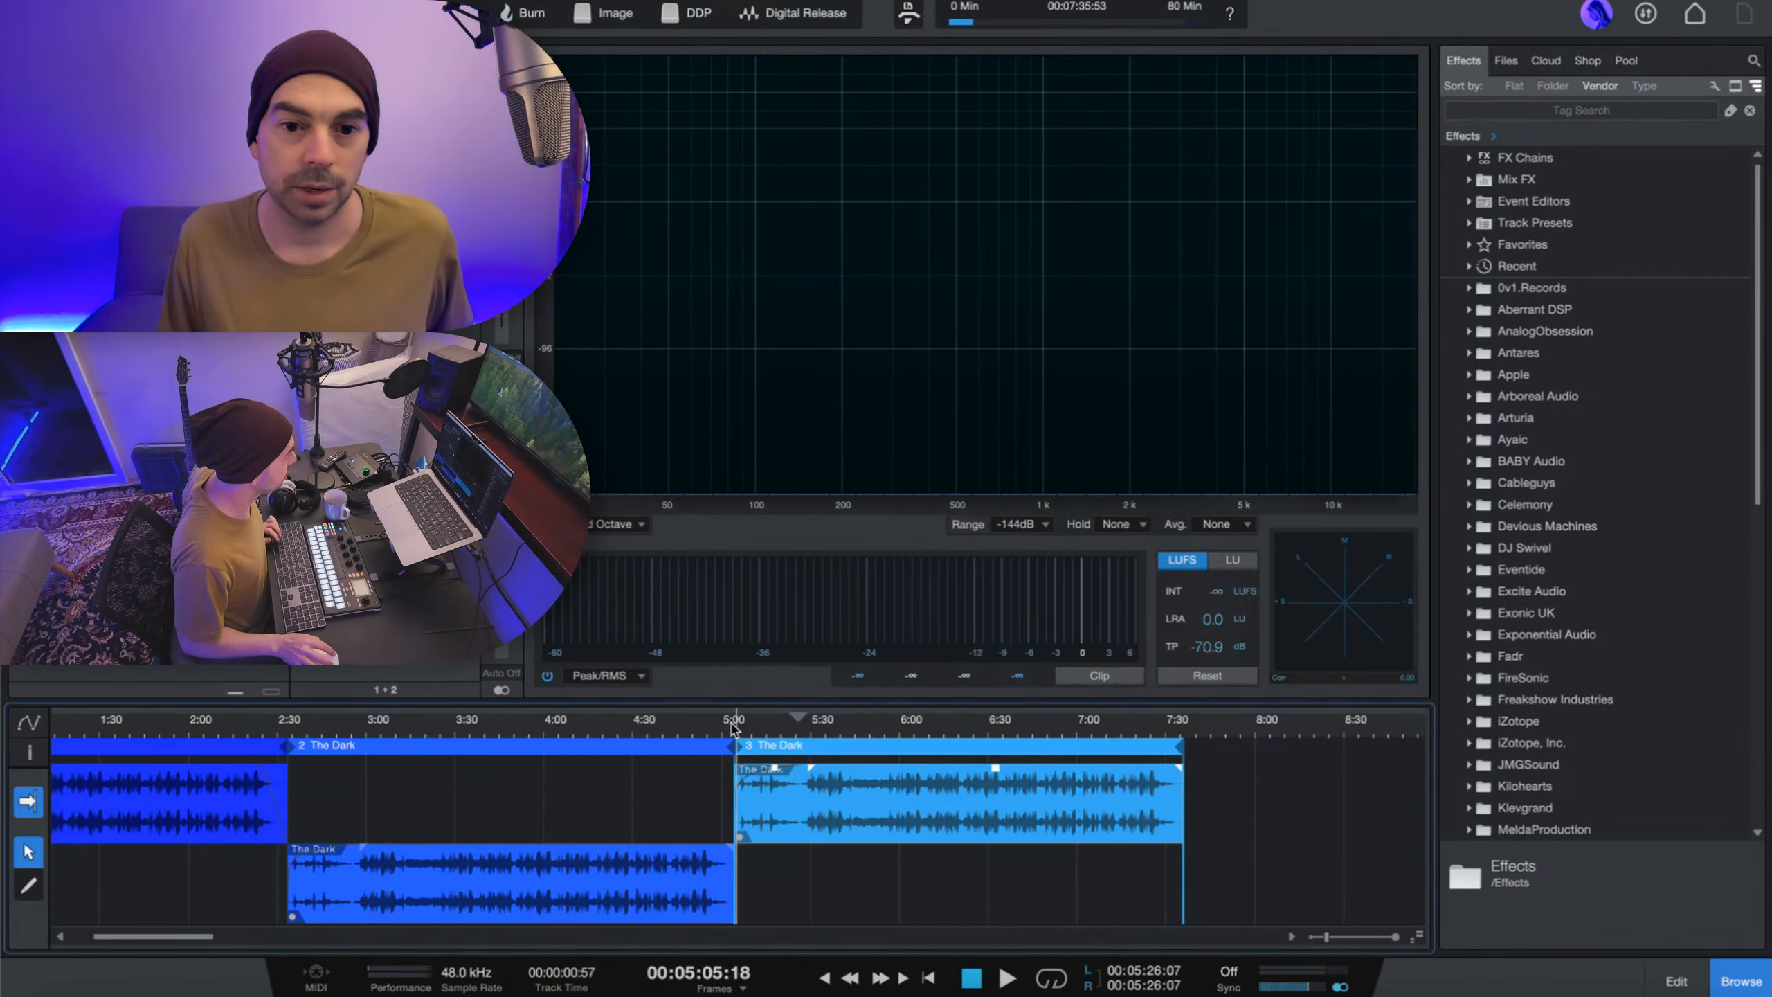
pyautogui.click(730, 726)
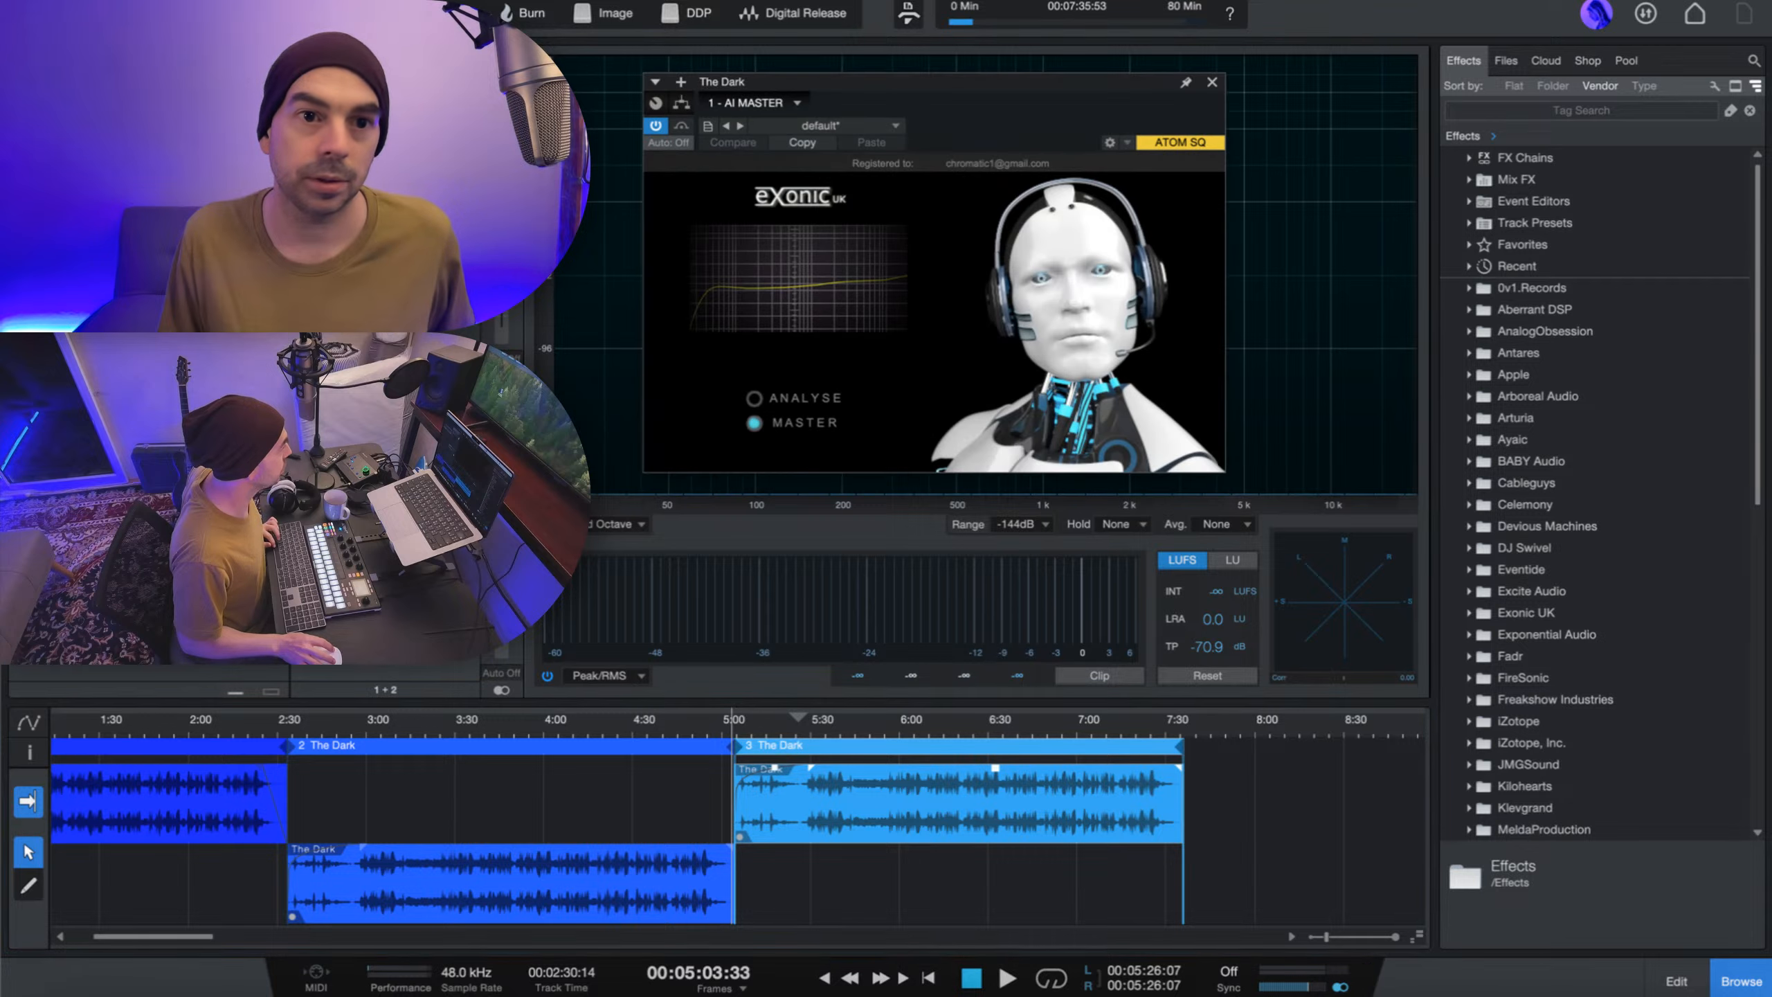
pyautogui.rightClick(882, 222)
pyautogui.click(766, 234)
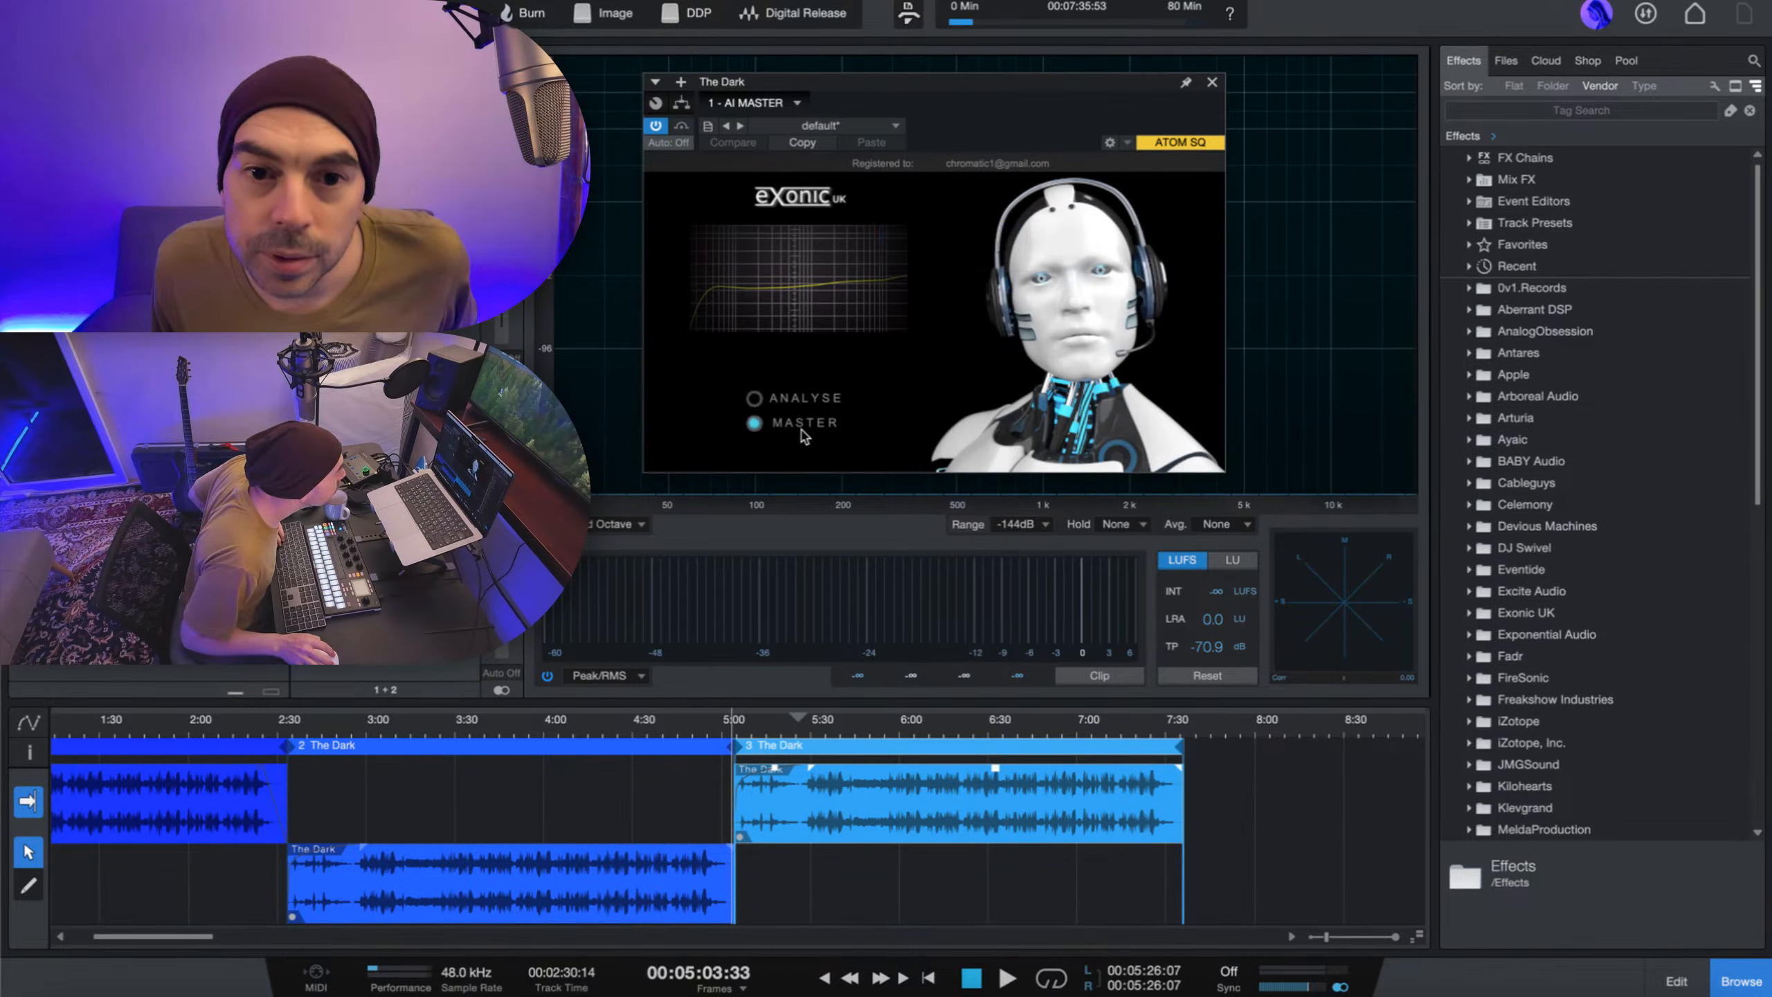
pyautogui.press('space')
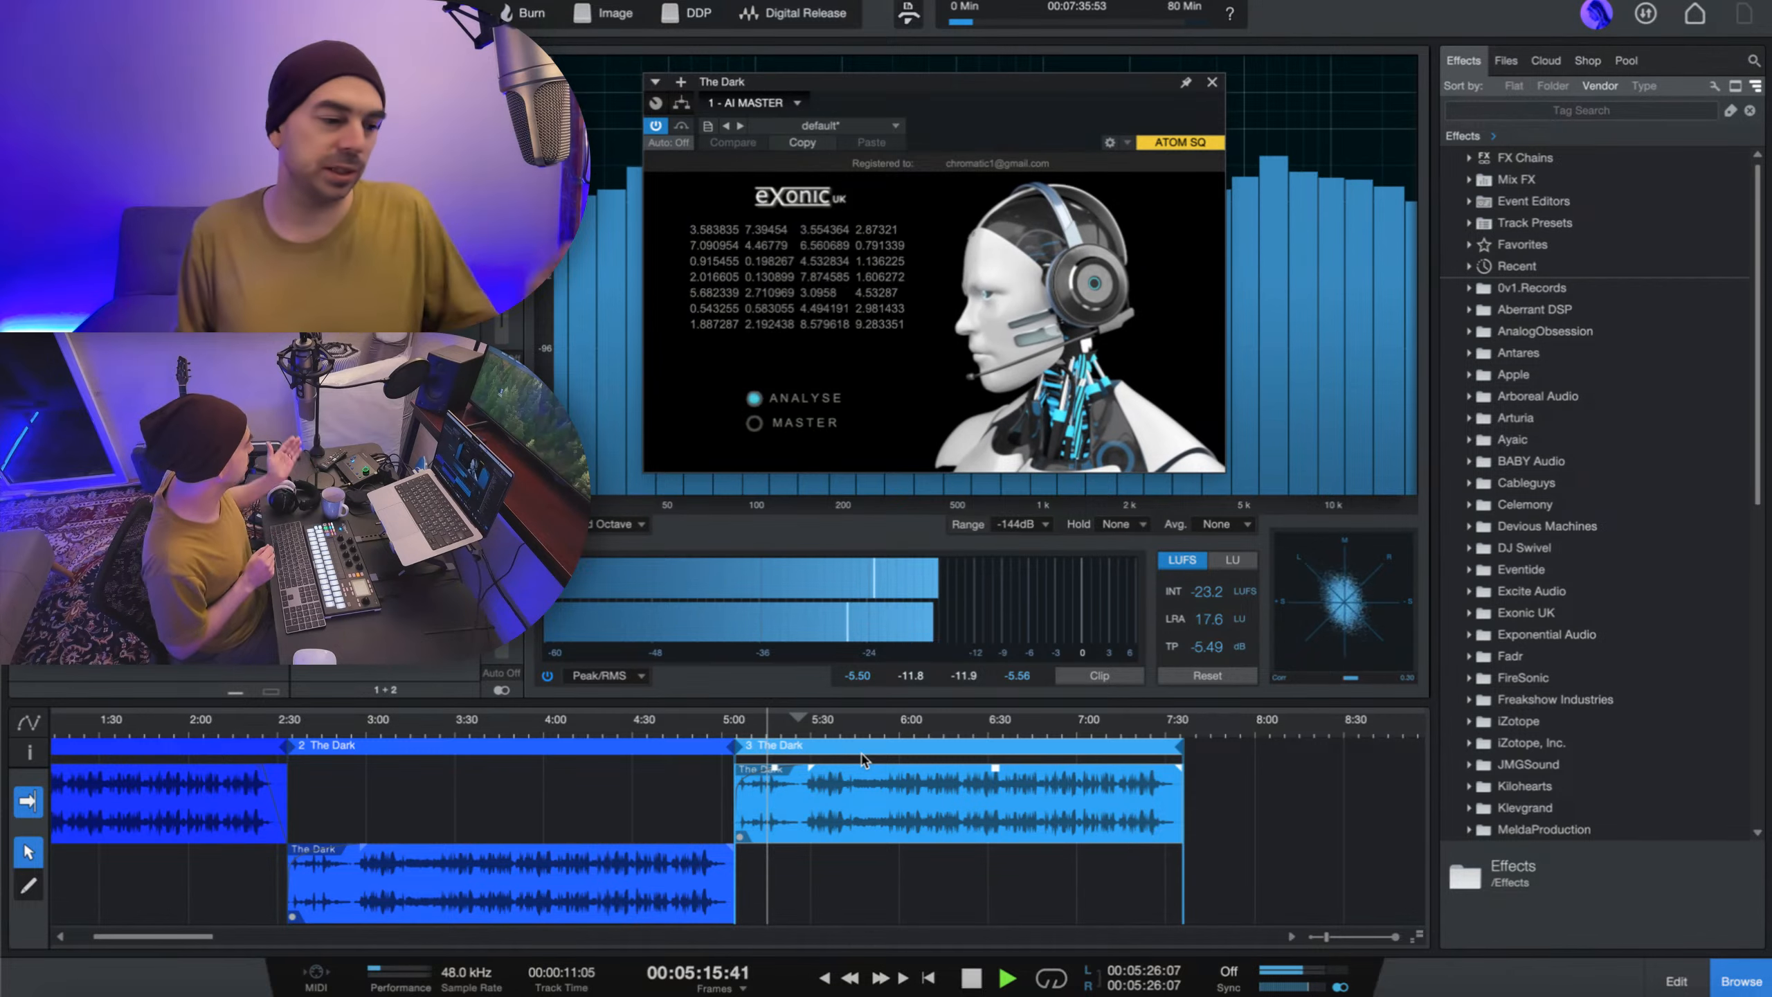
pyautogui.press('XF86AudioLowerVolume')
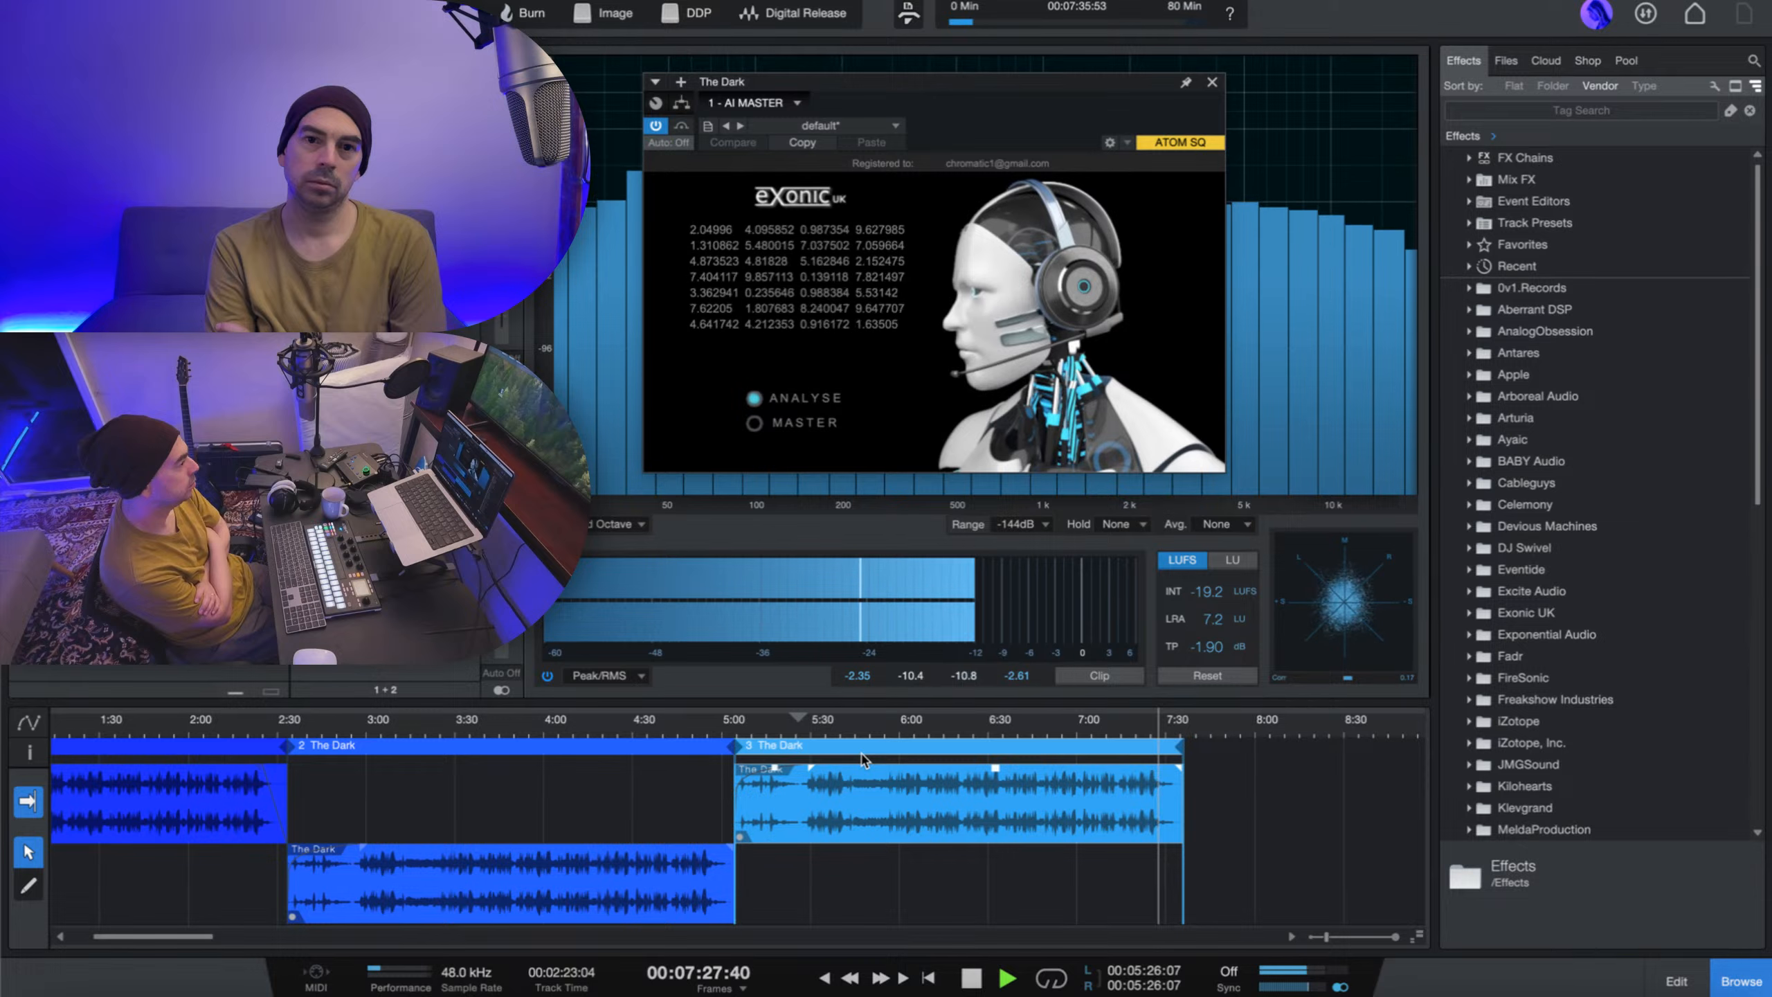
# - Switch AI MASTER to Master mode, audition the AI master from about 5:30, and stop playback
pyautogui.click(755, 423)
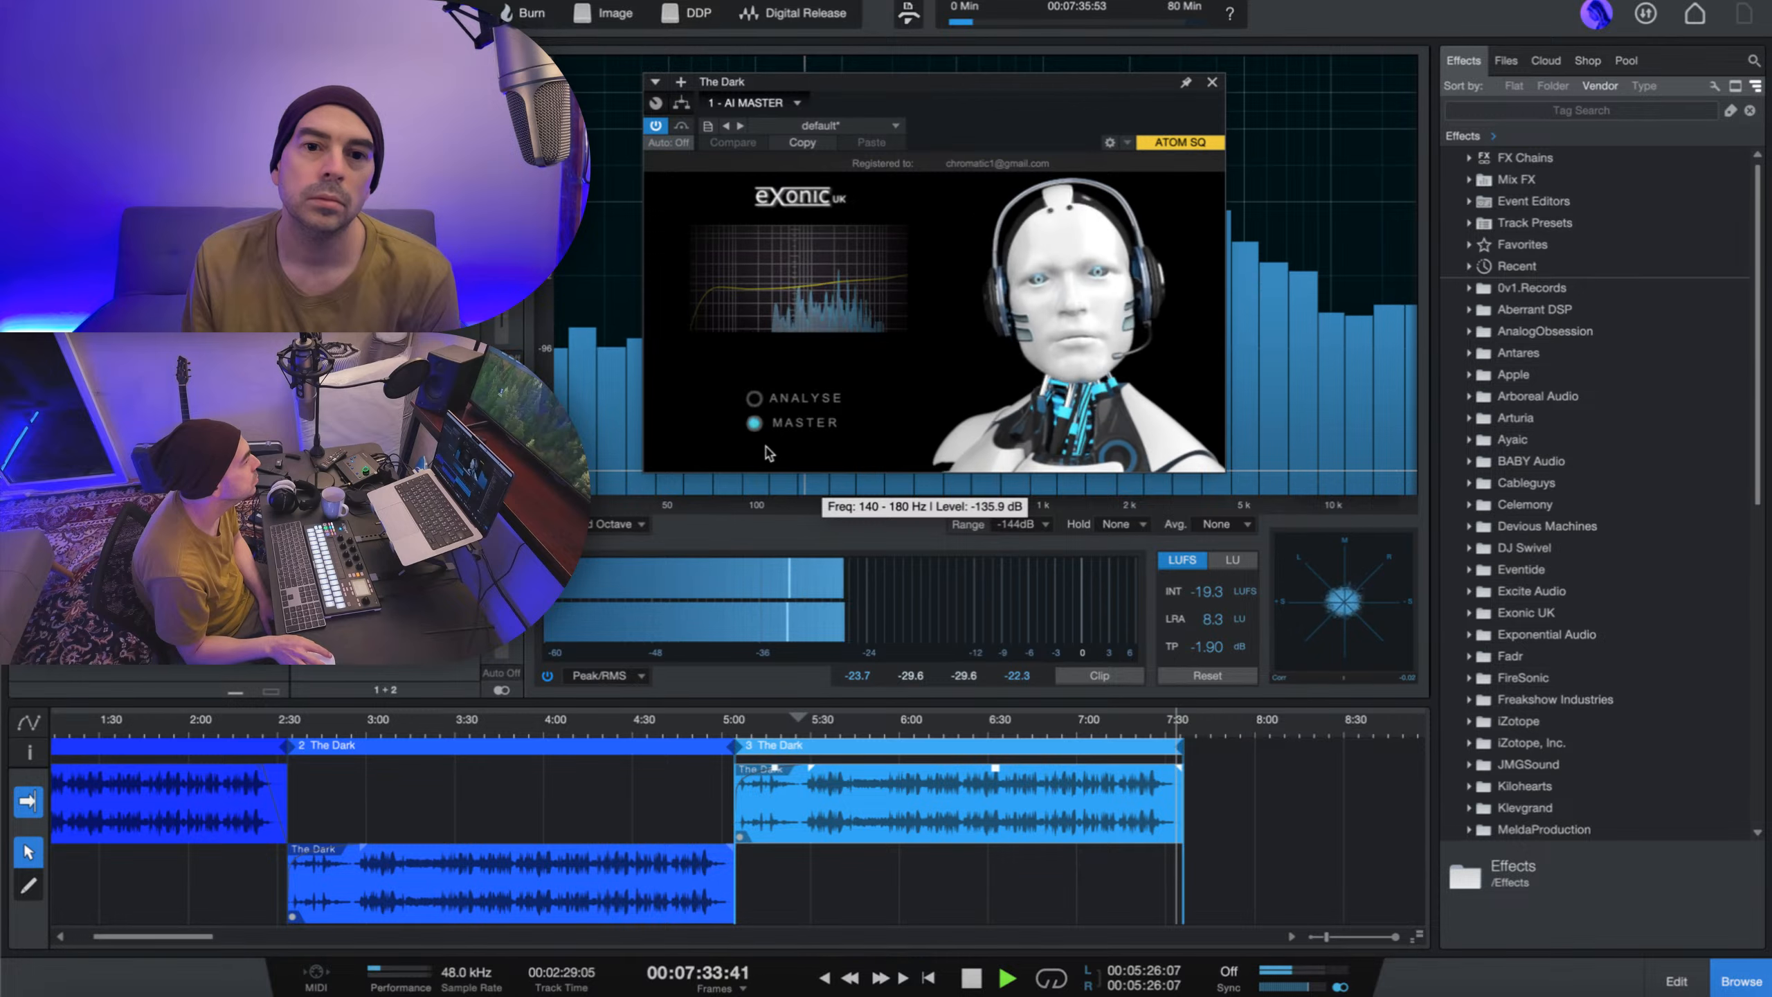
pyautogui.click(820, 733)
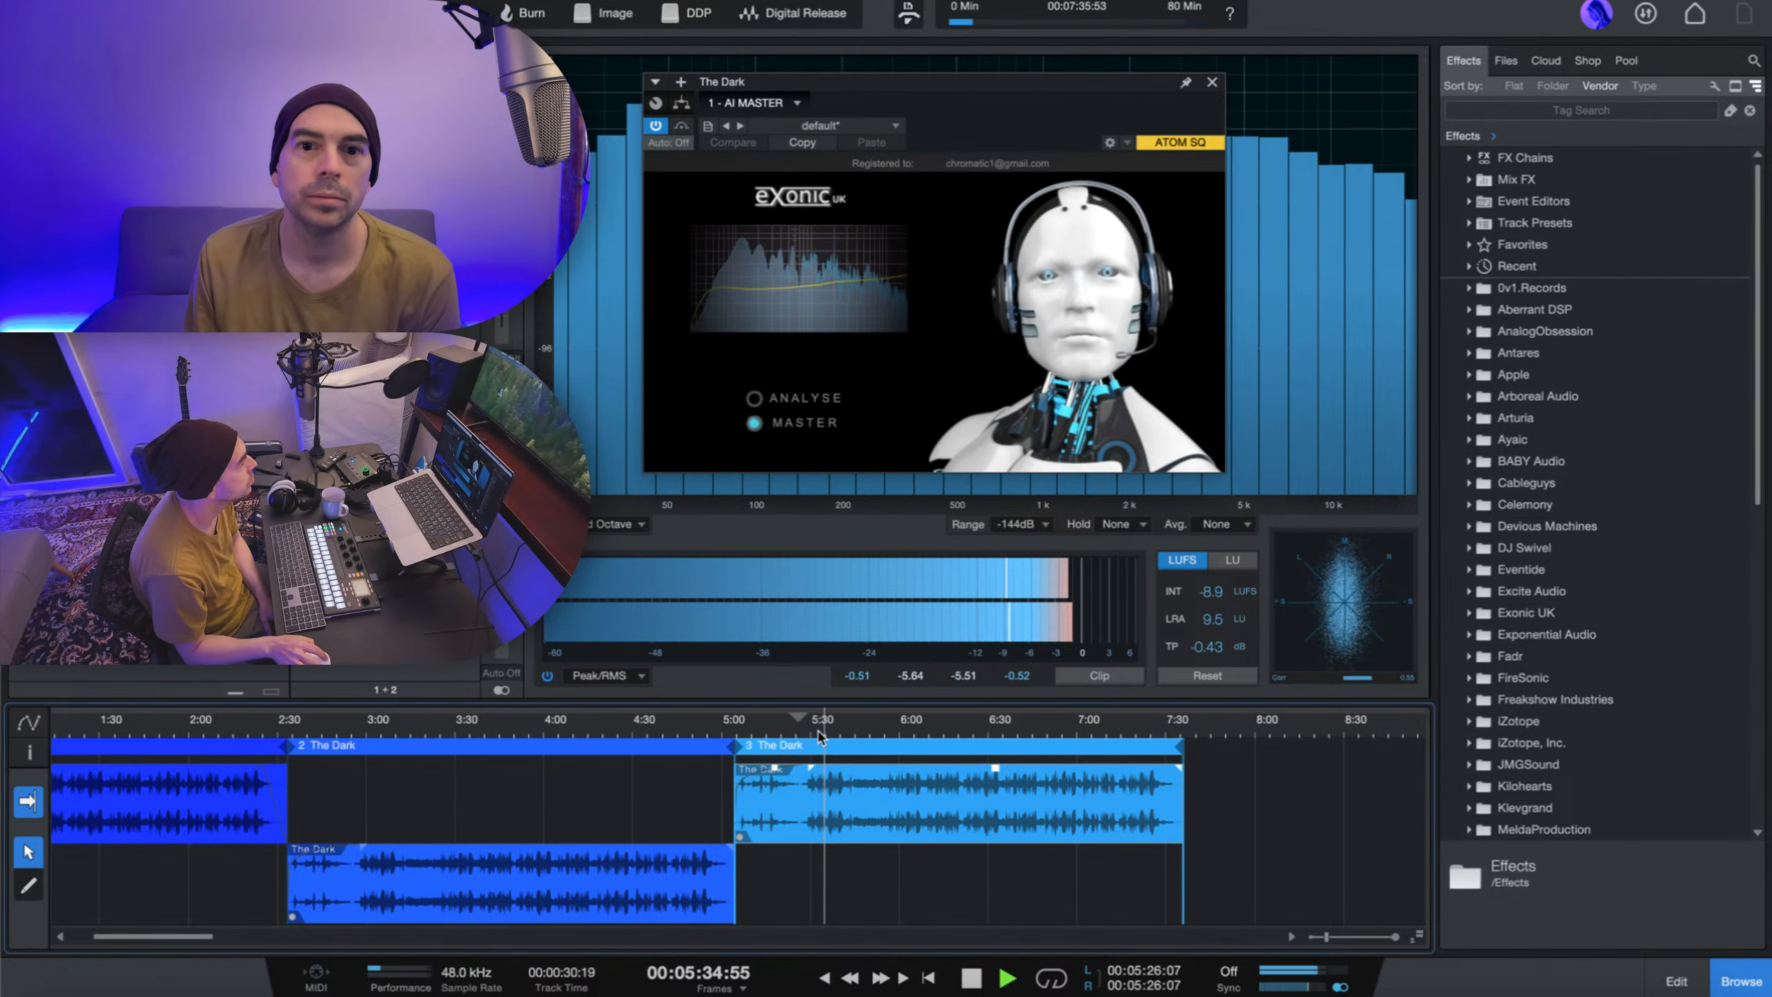
pyautogui.click(1213, 83)
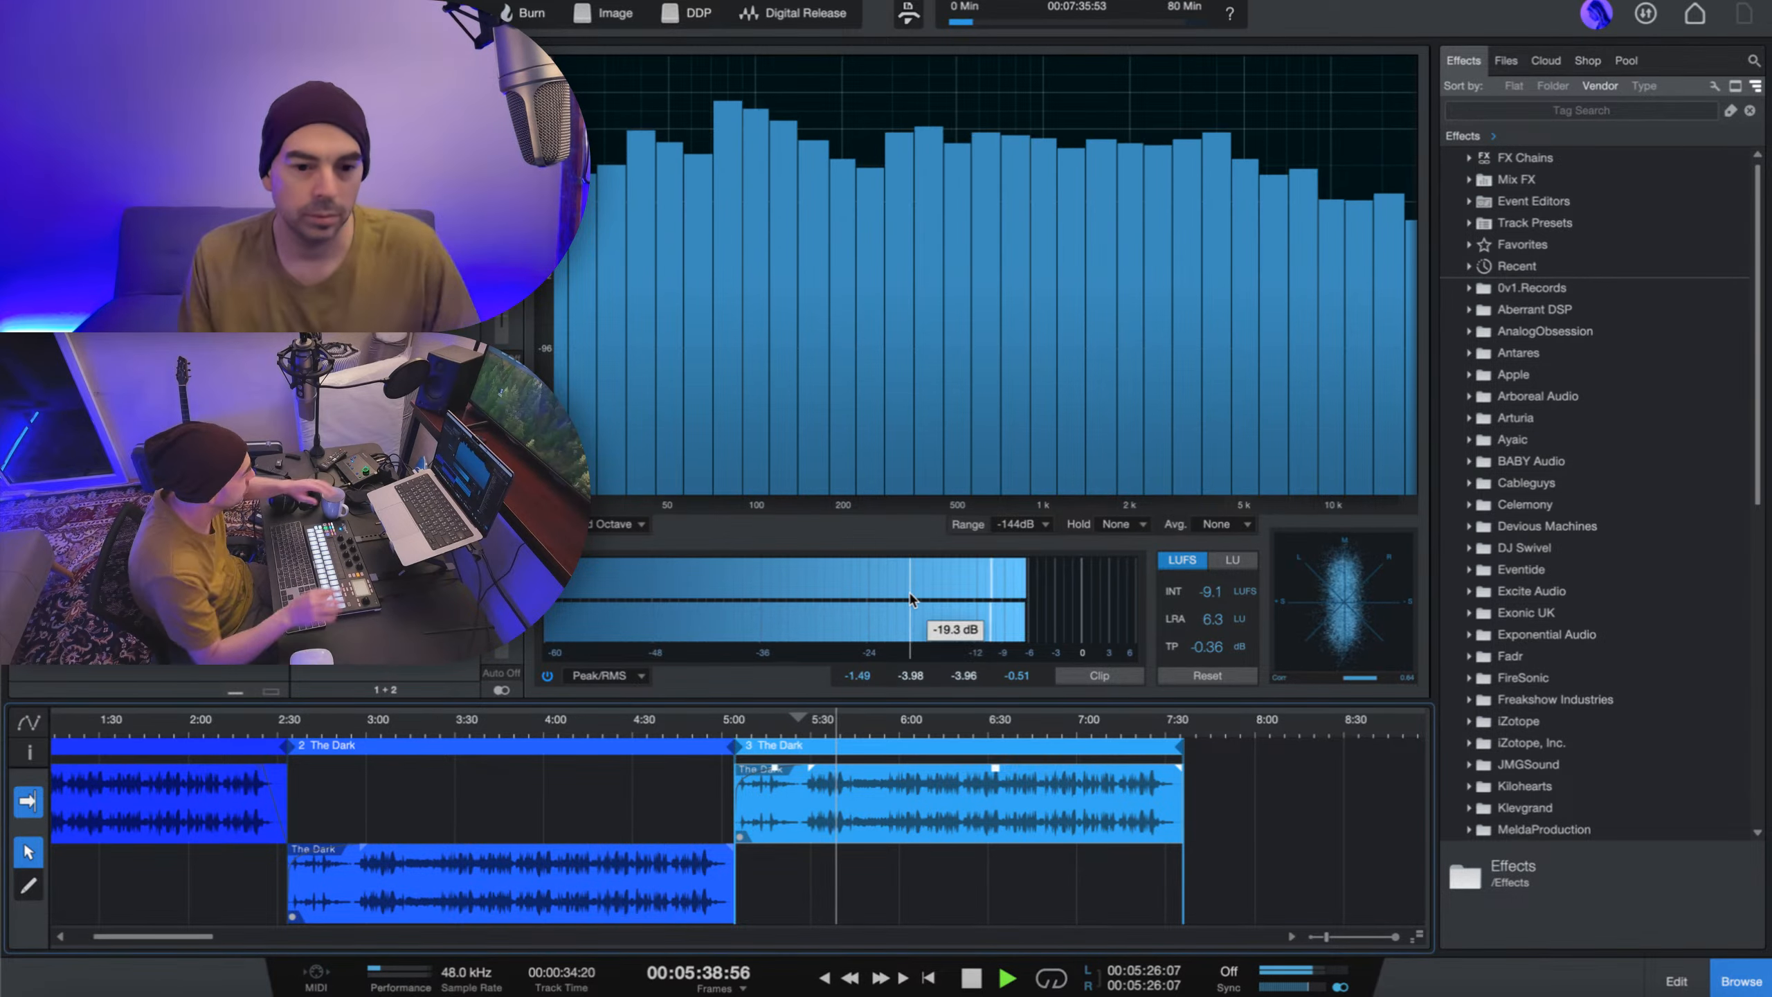
pyautogui.press('XF86AudioLowerVolume')
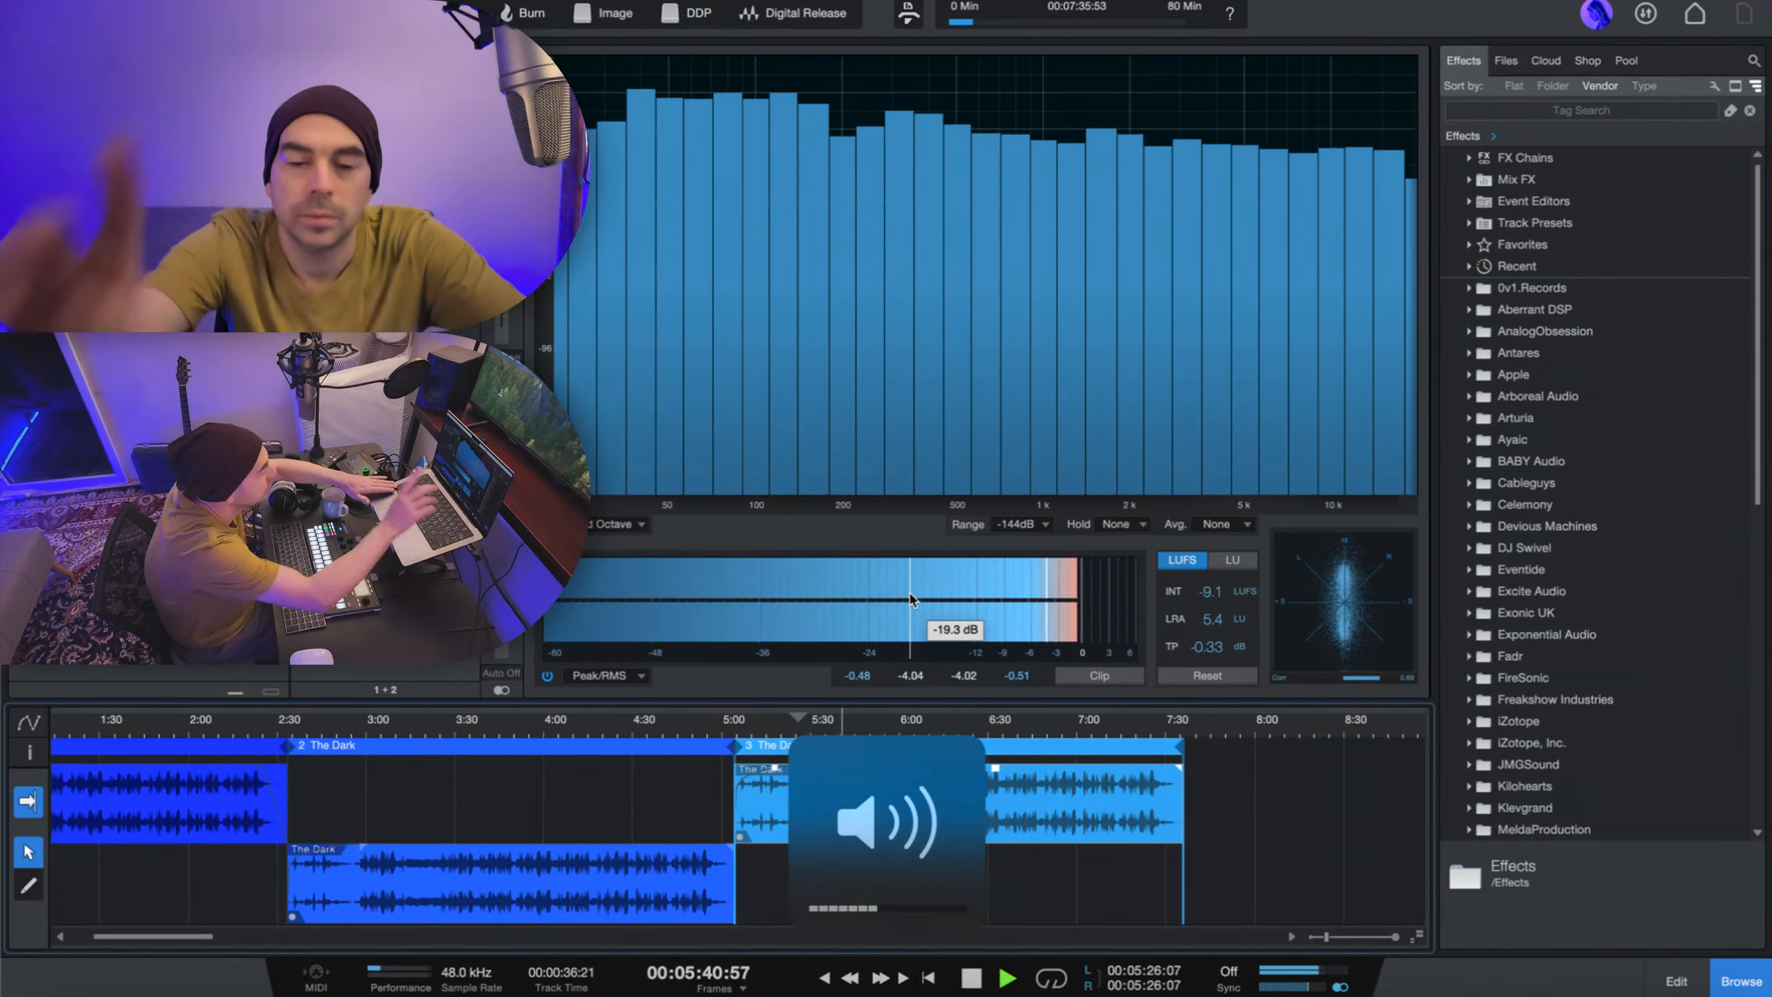
pyautogui.press('space')
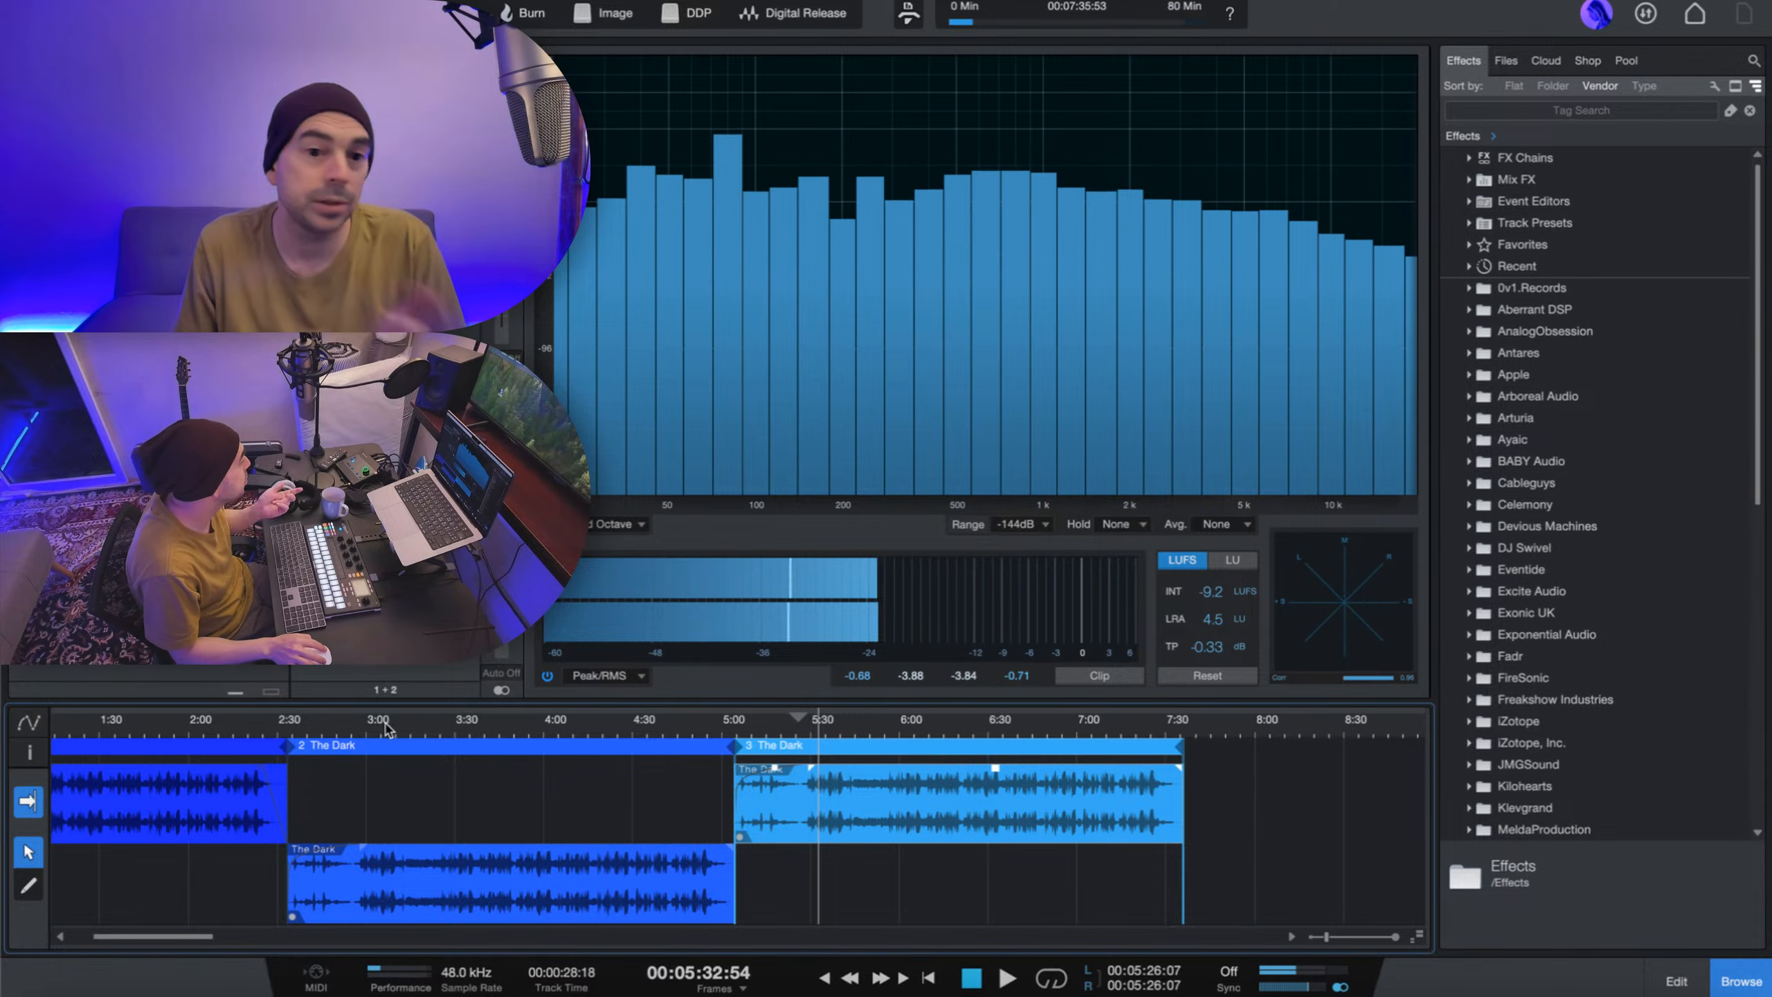
# - Play the second track from about 3:00 and set Gullfoss Master's Recover to 5.0% and Tame to 5.1%
pyautogui.click(369, 730)
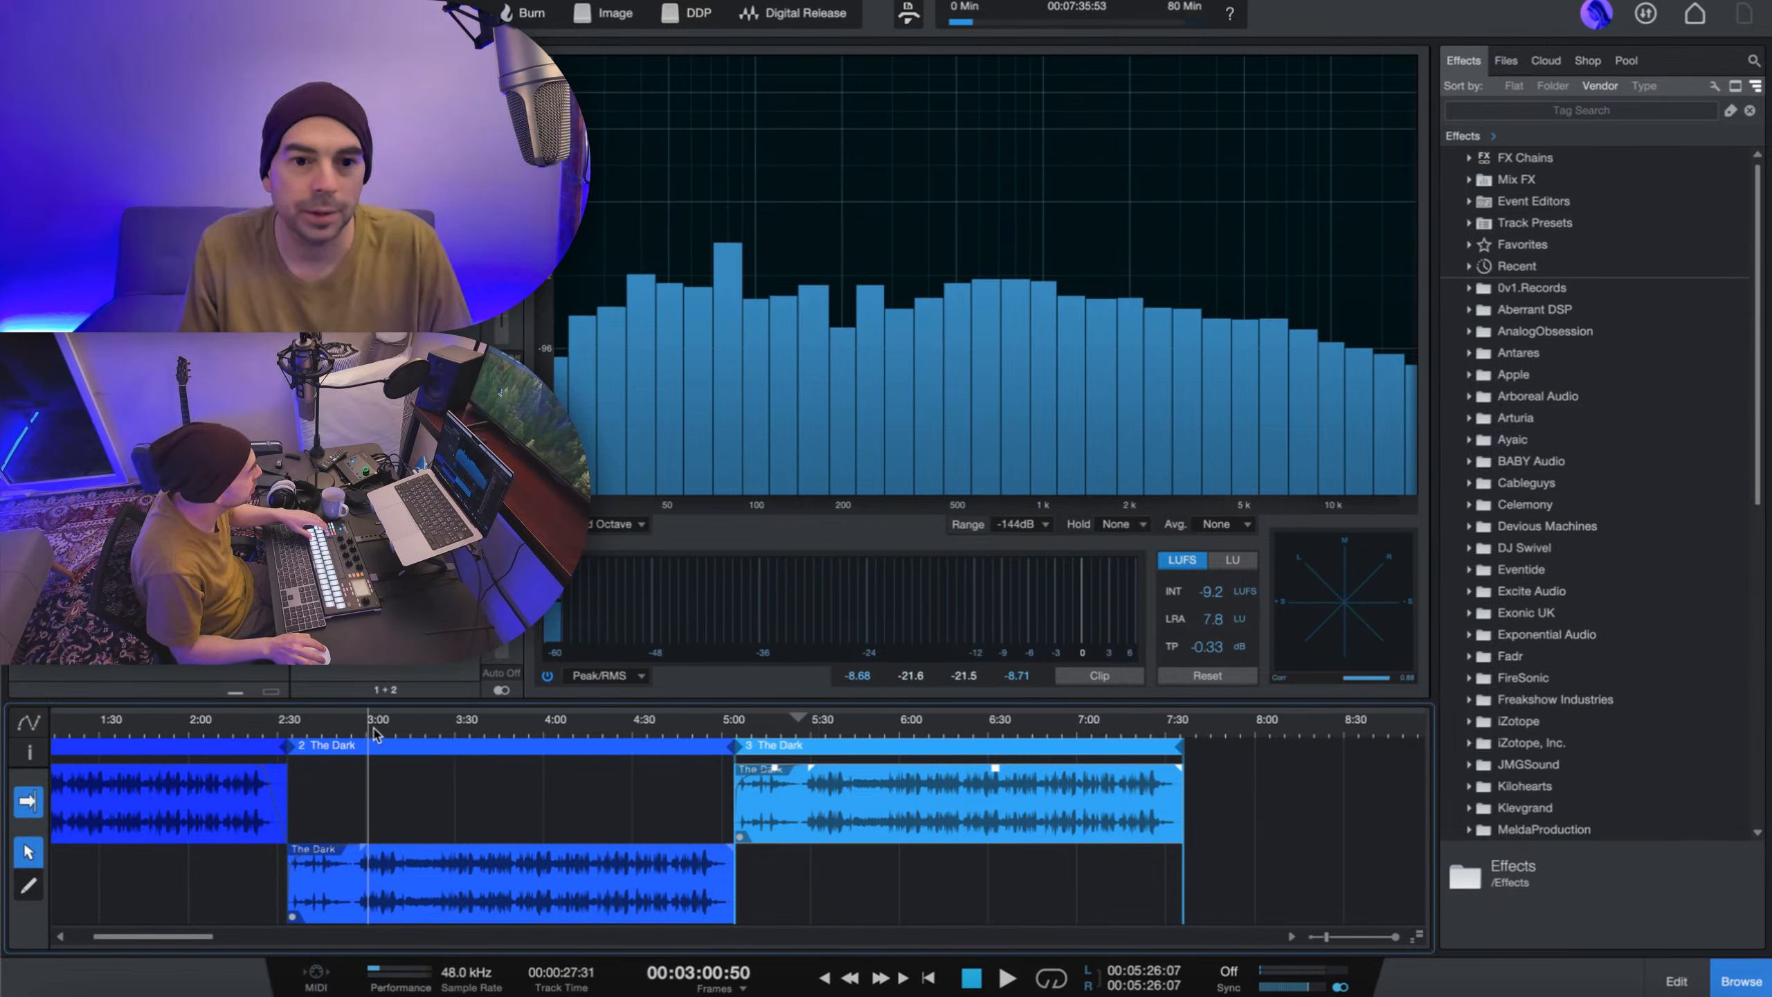
pyautogui.press('space')
pyautogui.click(389, 898)
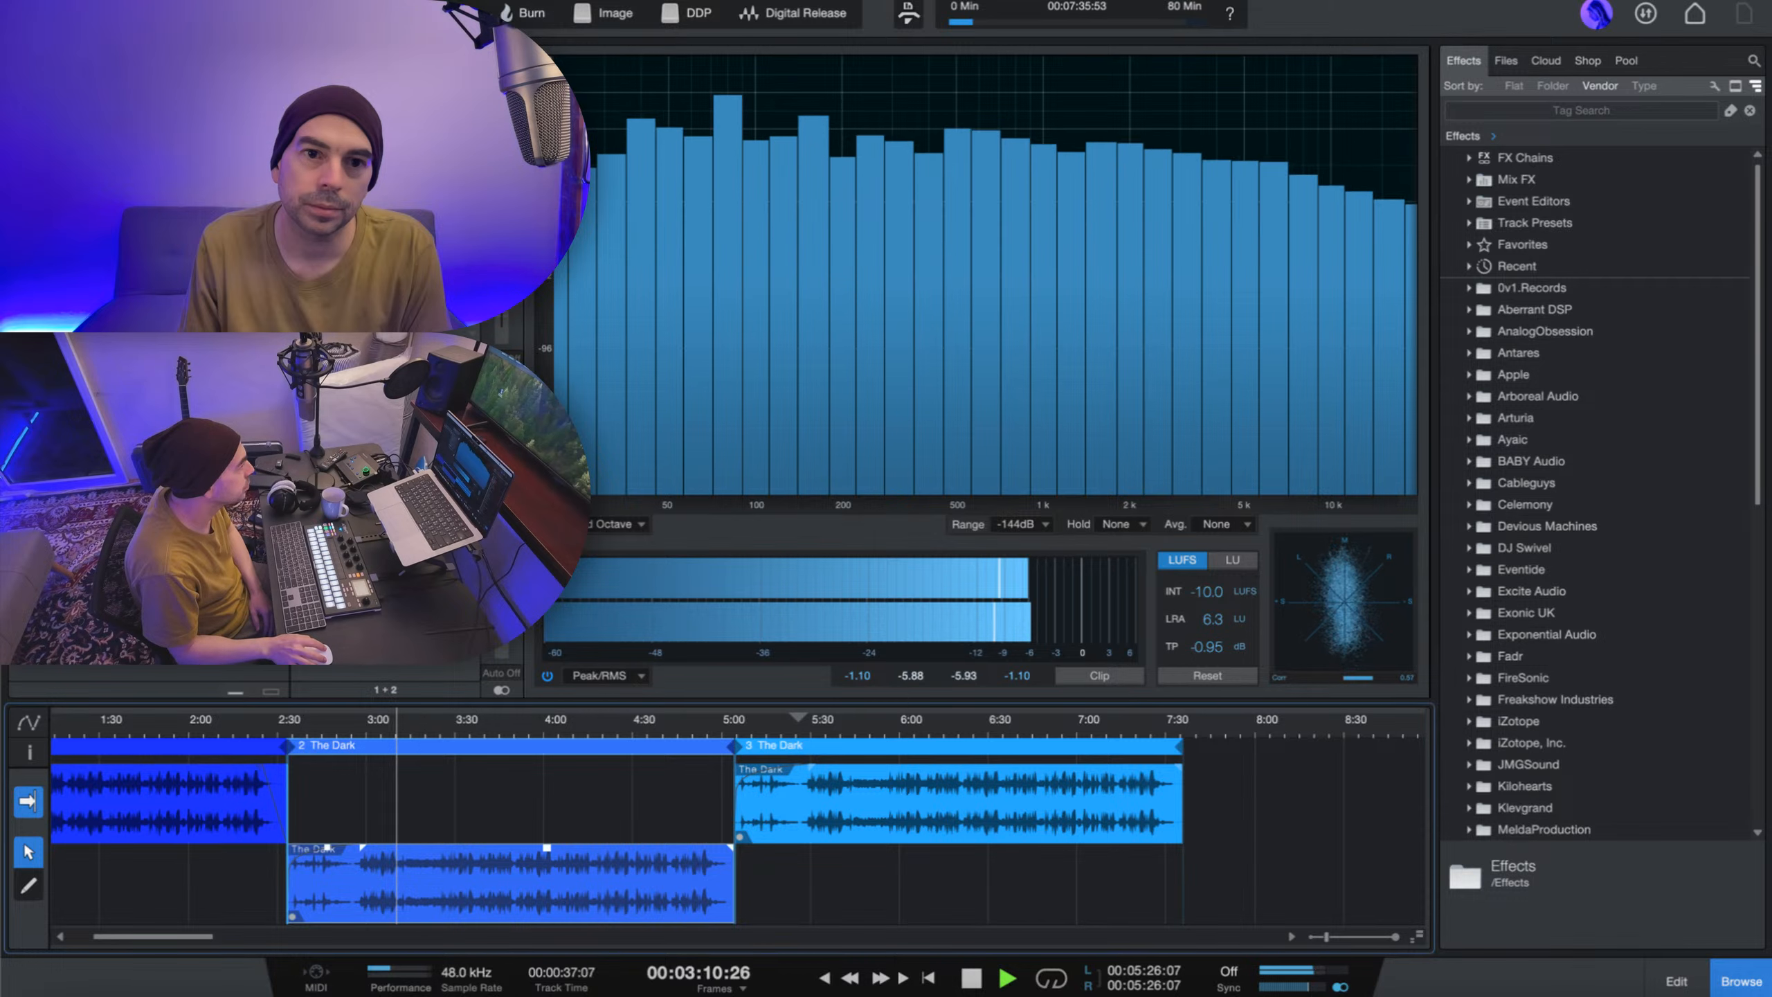
pyautogui.doubleClick(209, 238)
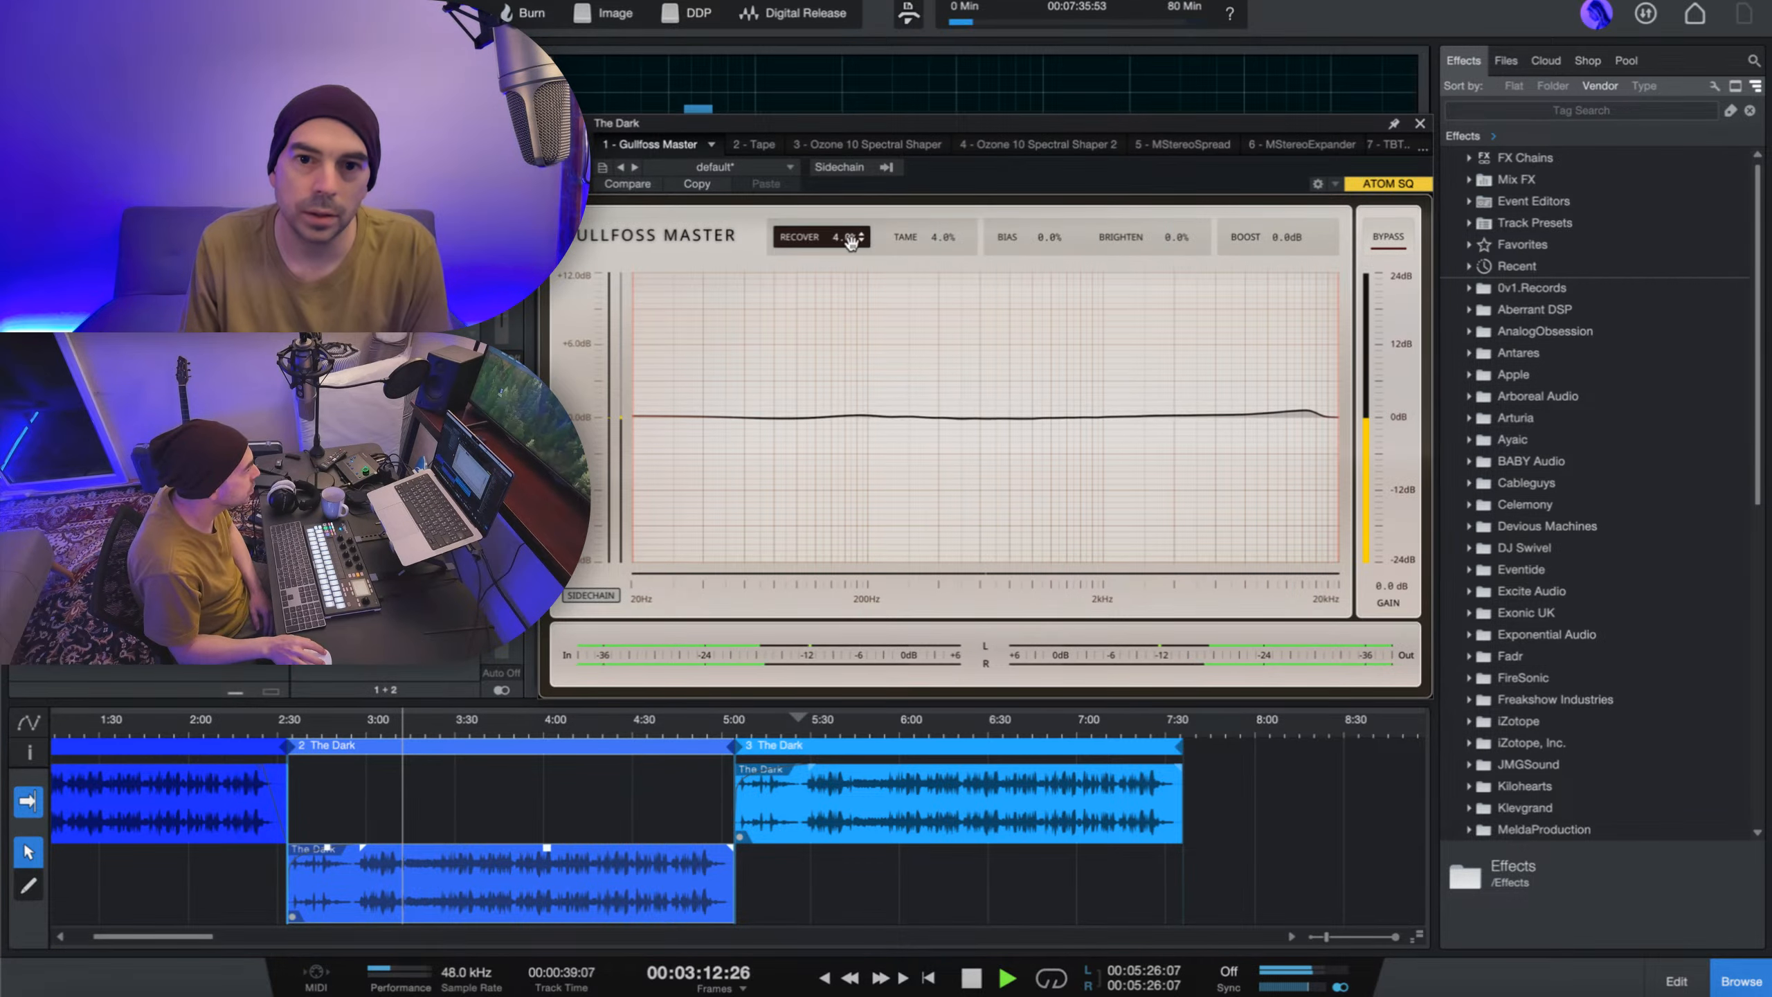
pyautogui.scroll(1, 847, 237)
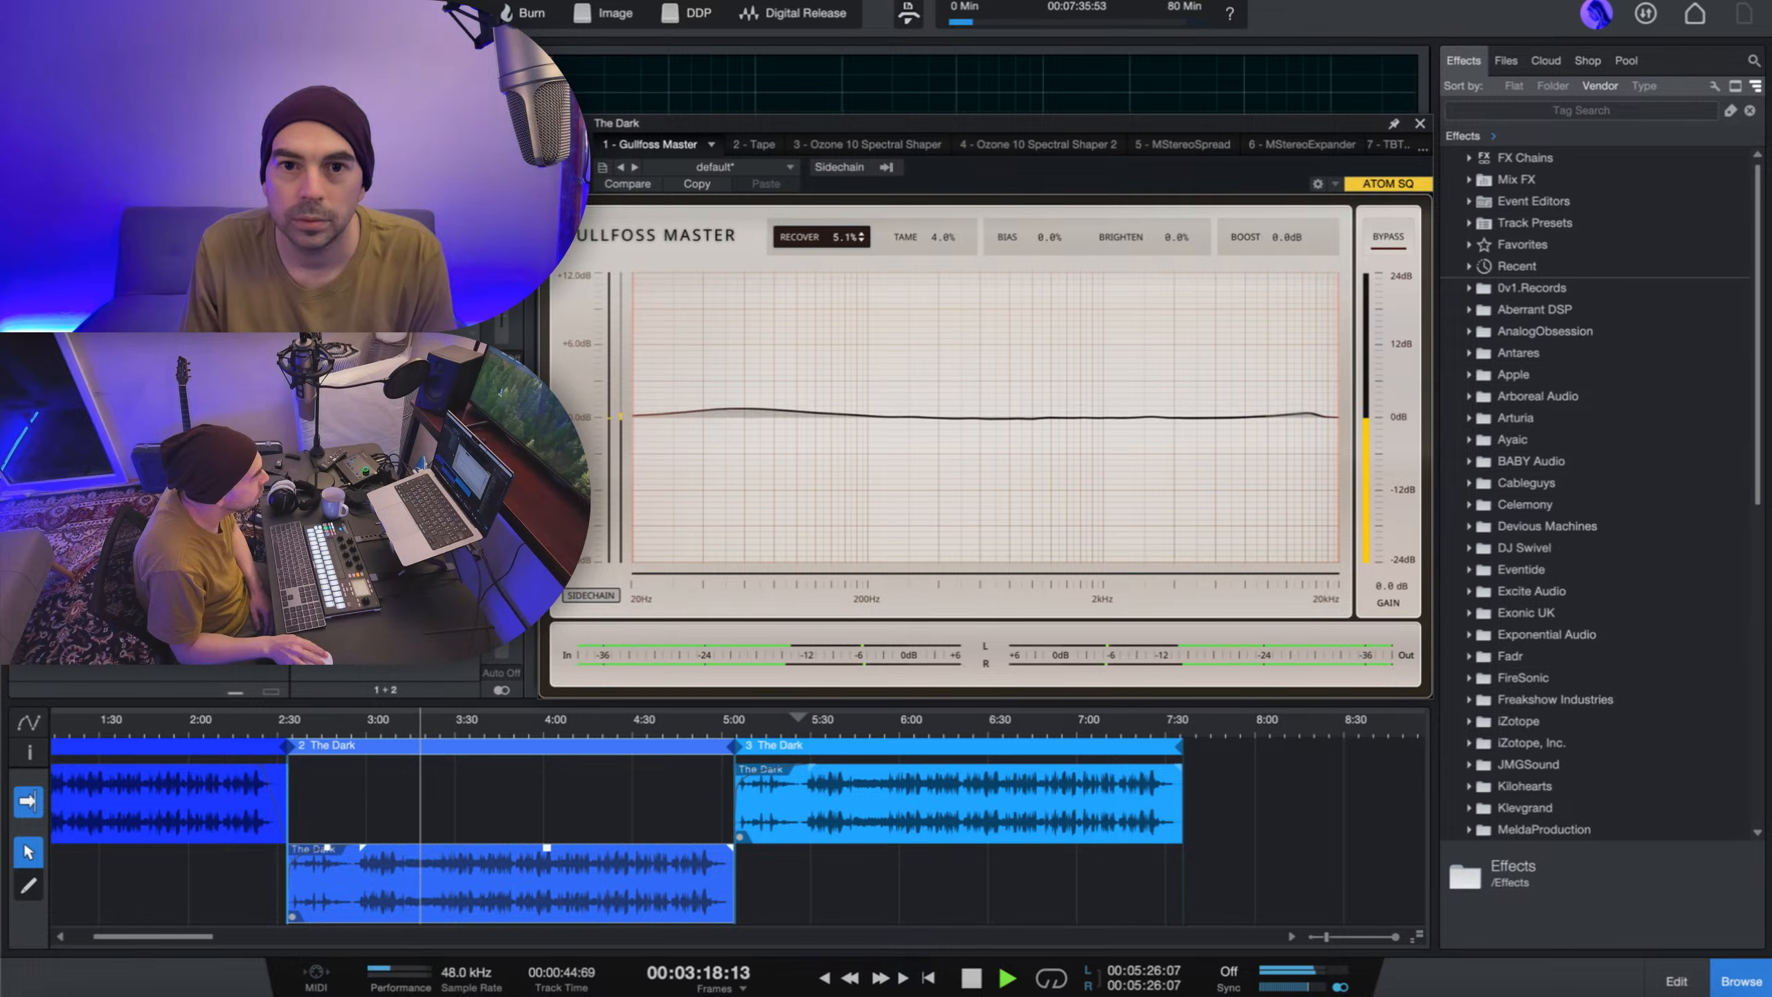
pyautogui.scroll(3, 927, 236)
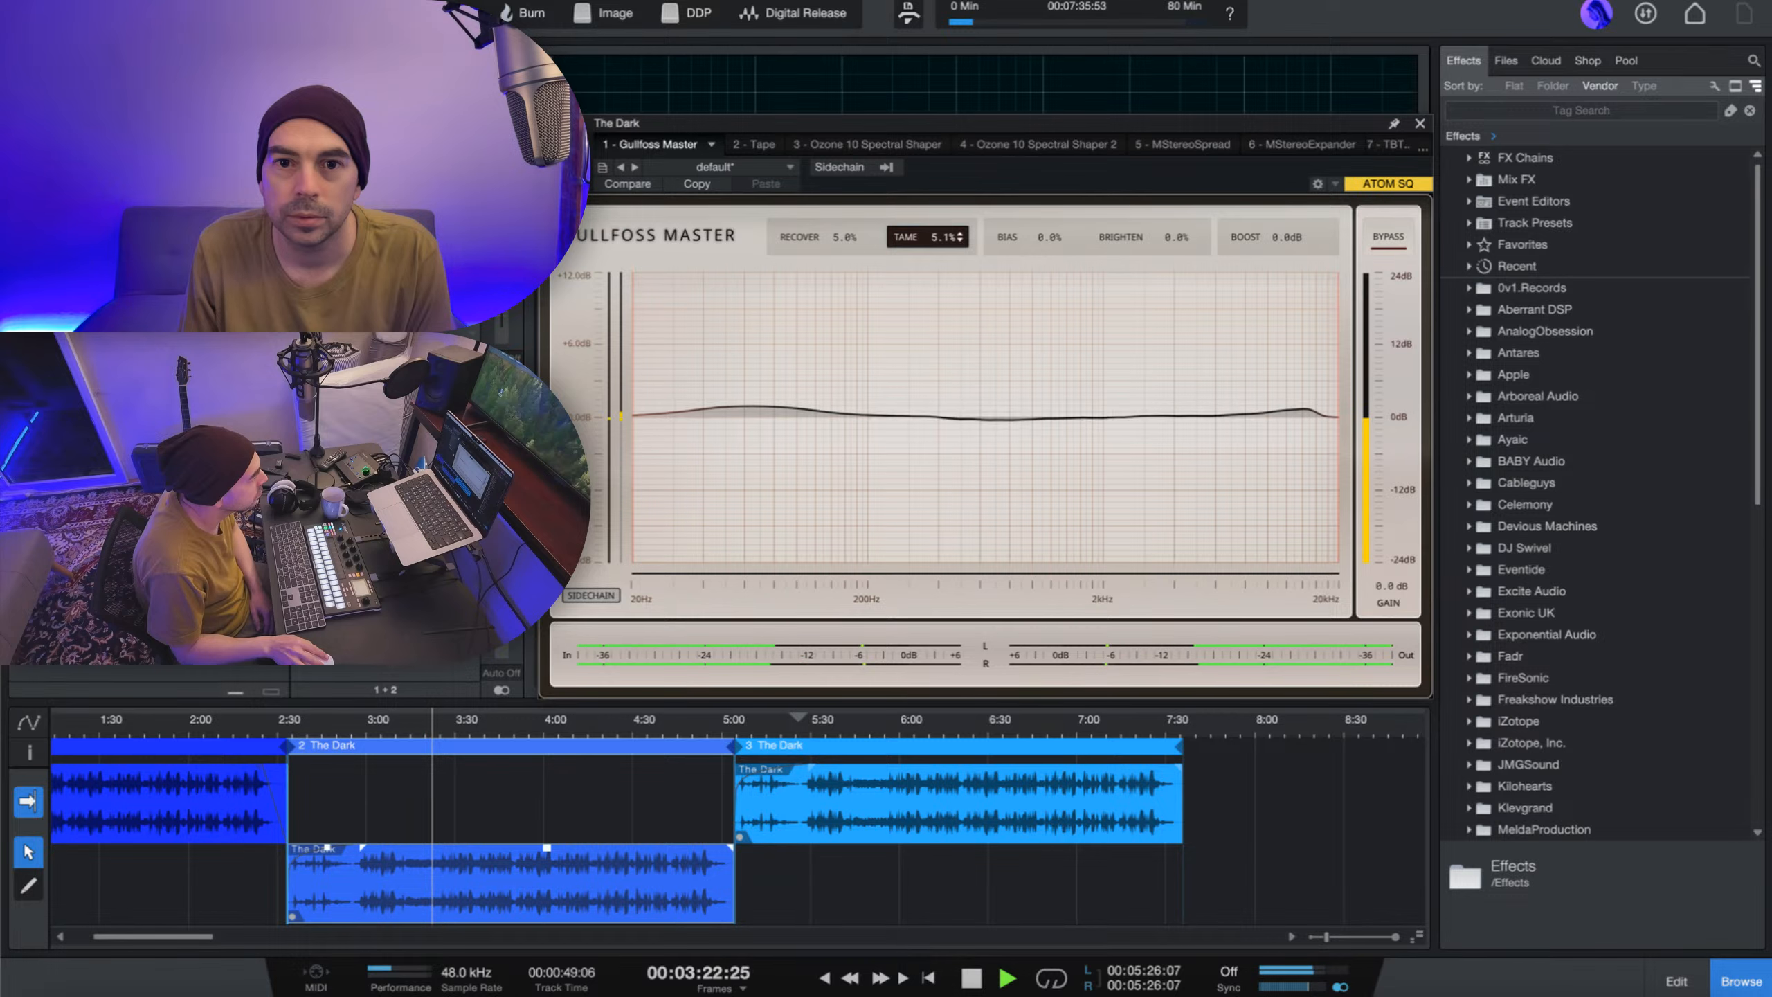
pyautogui.click(1420, 123)
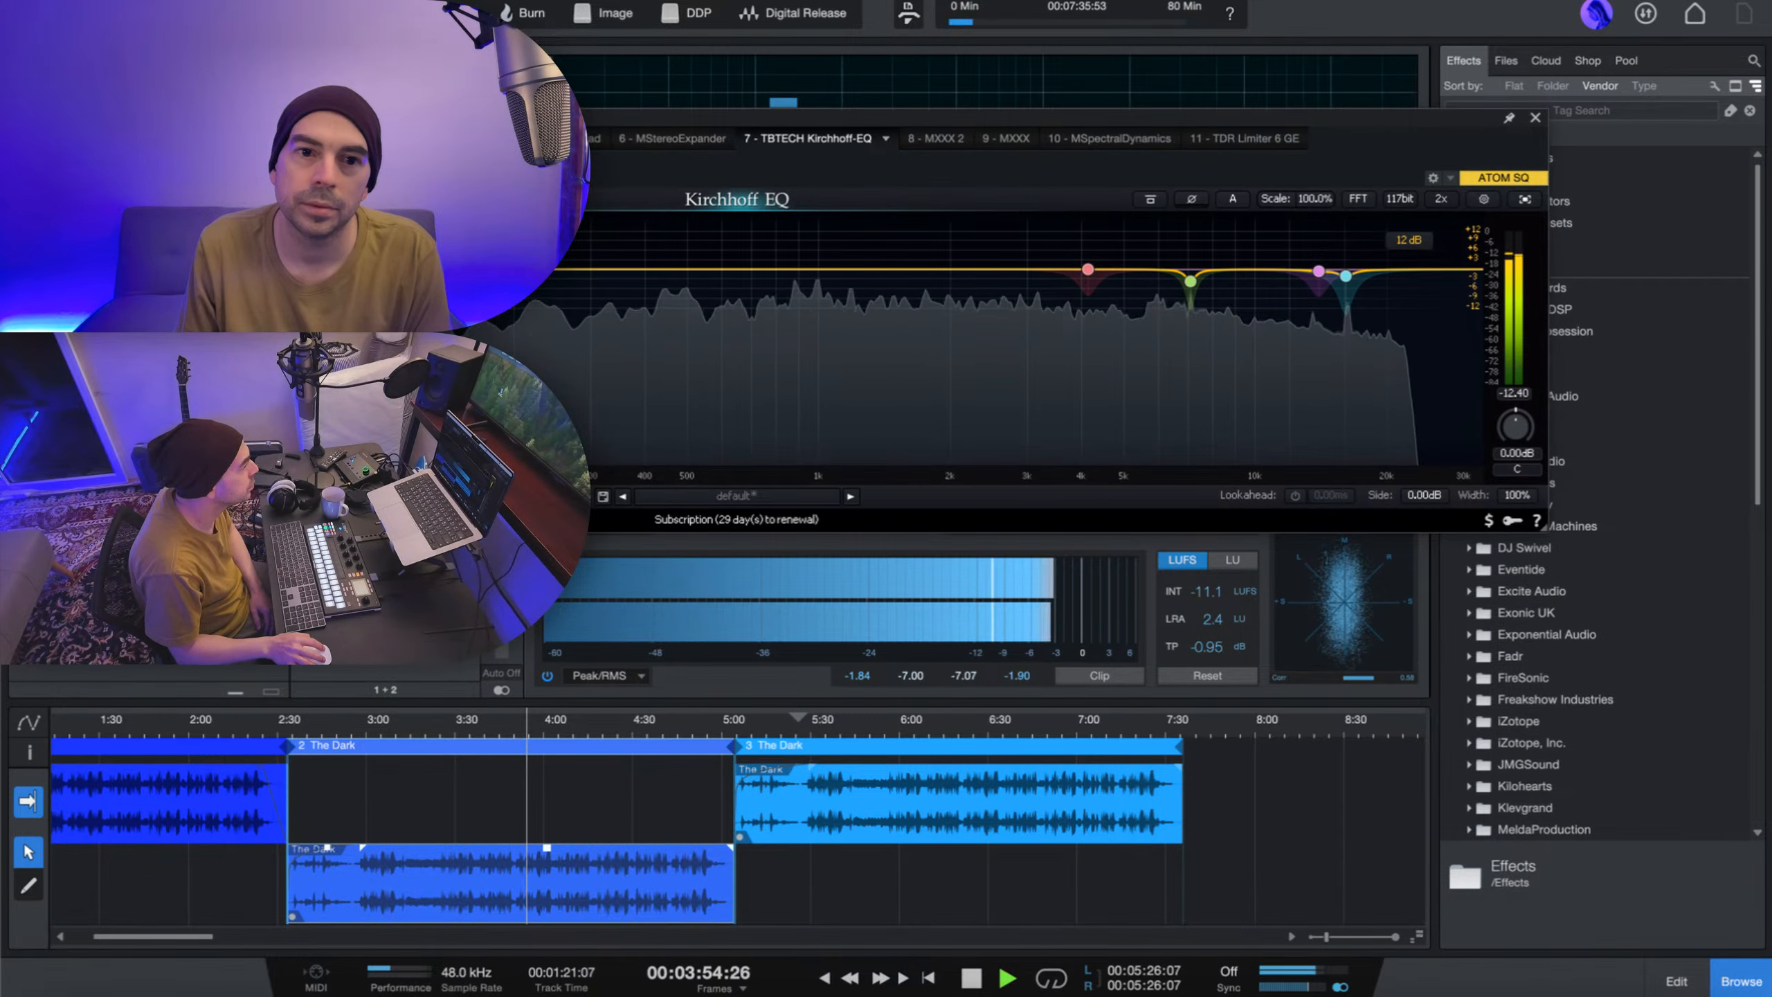
pyautogui.click(1535, 118)
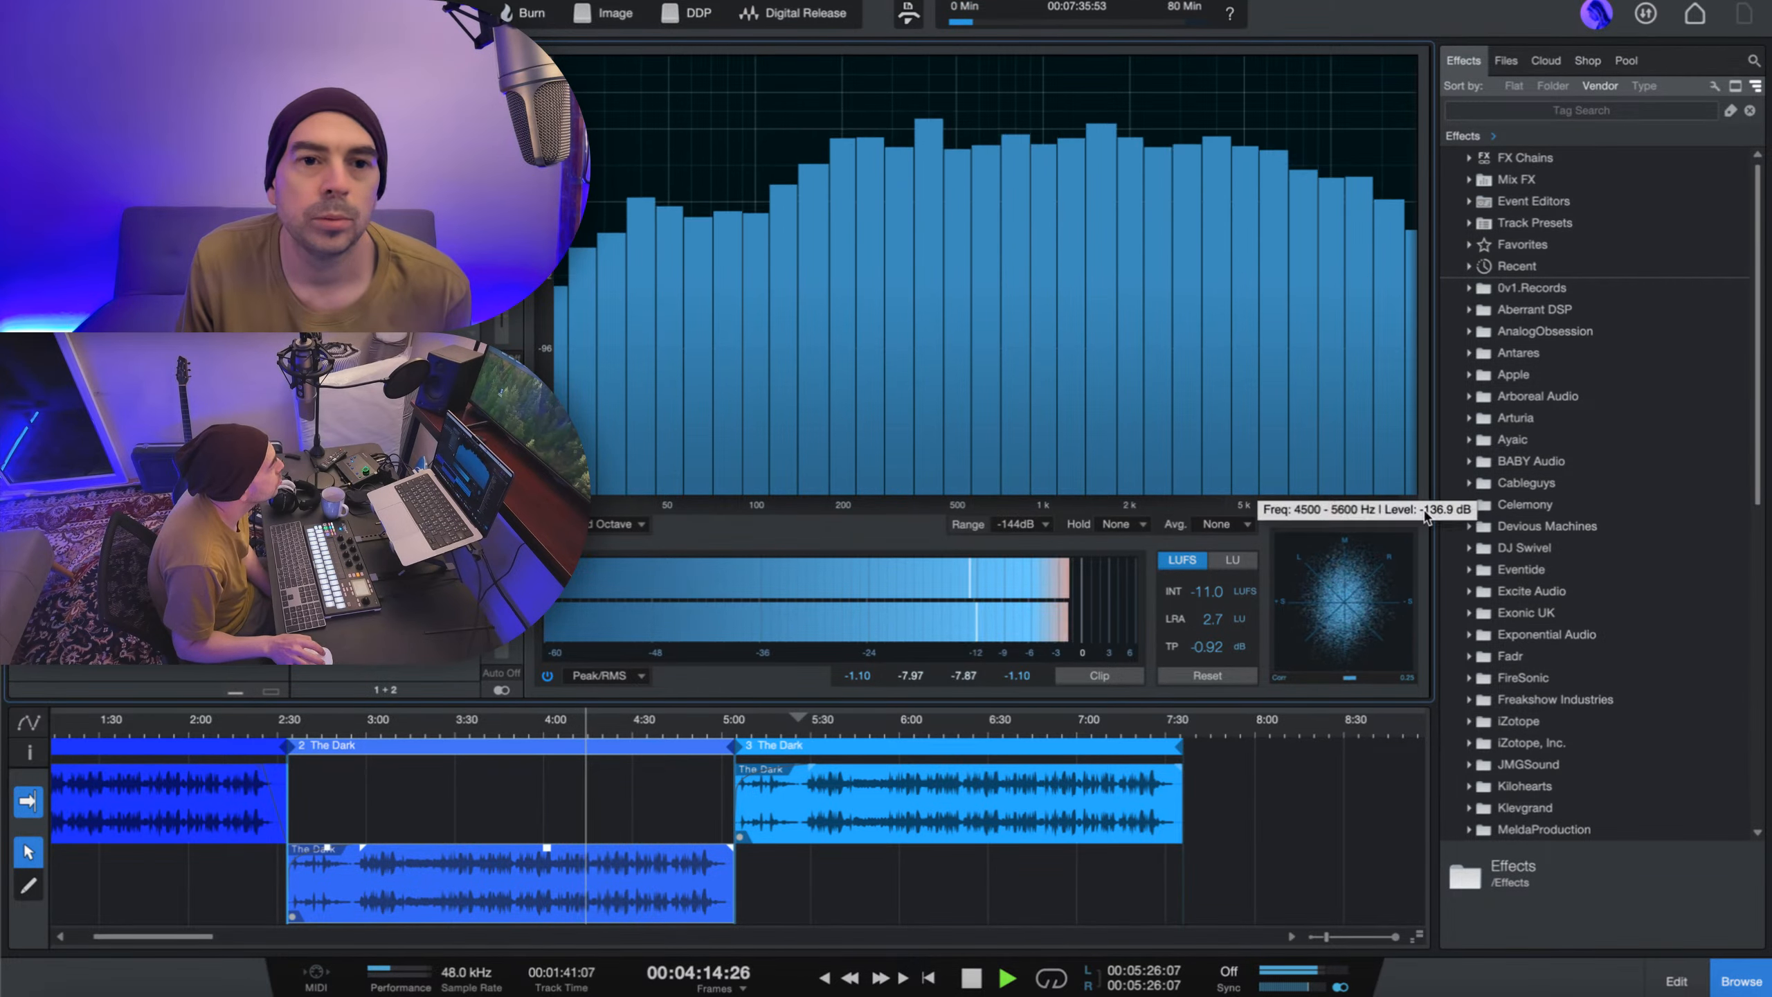
# - Insert TDR SlickEQ M from Tokyo Dawn Labs after MXXX 2 in the second track's effects chain
pyautogui.scroll(-10, 1616, 577)
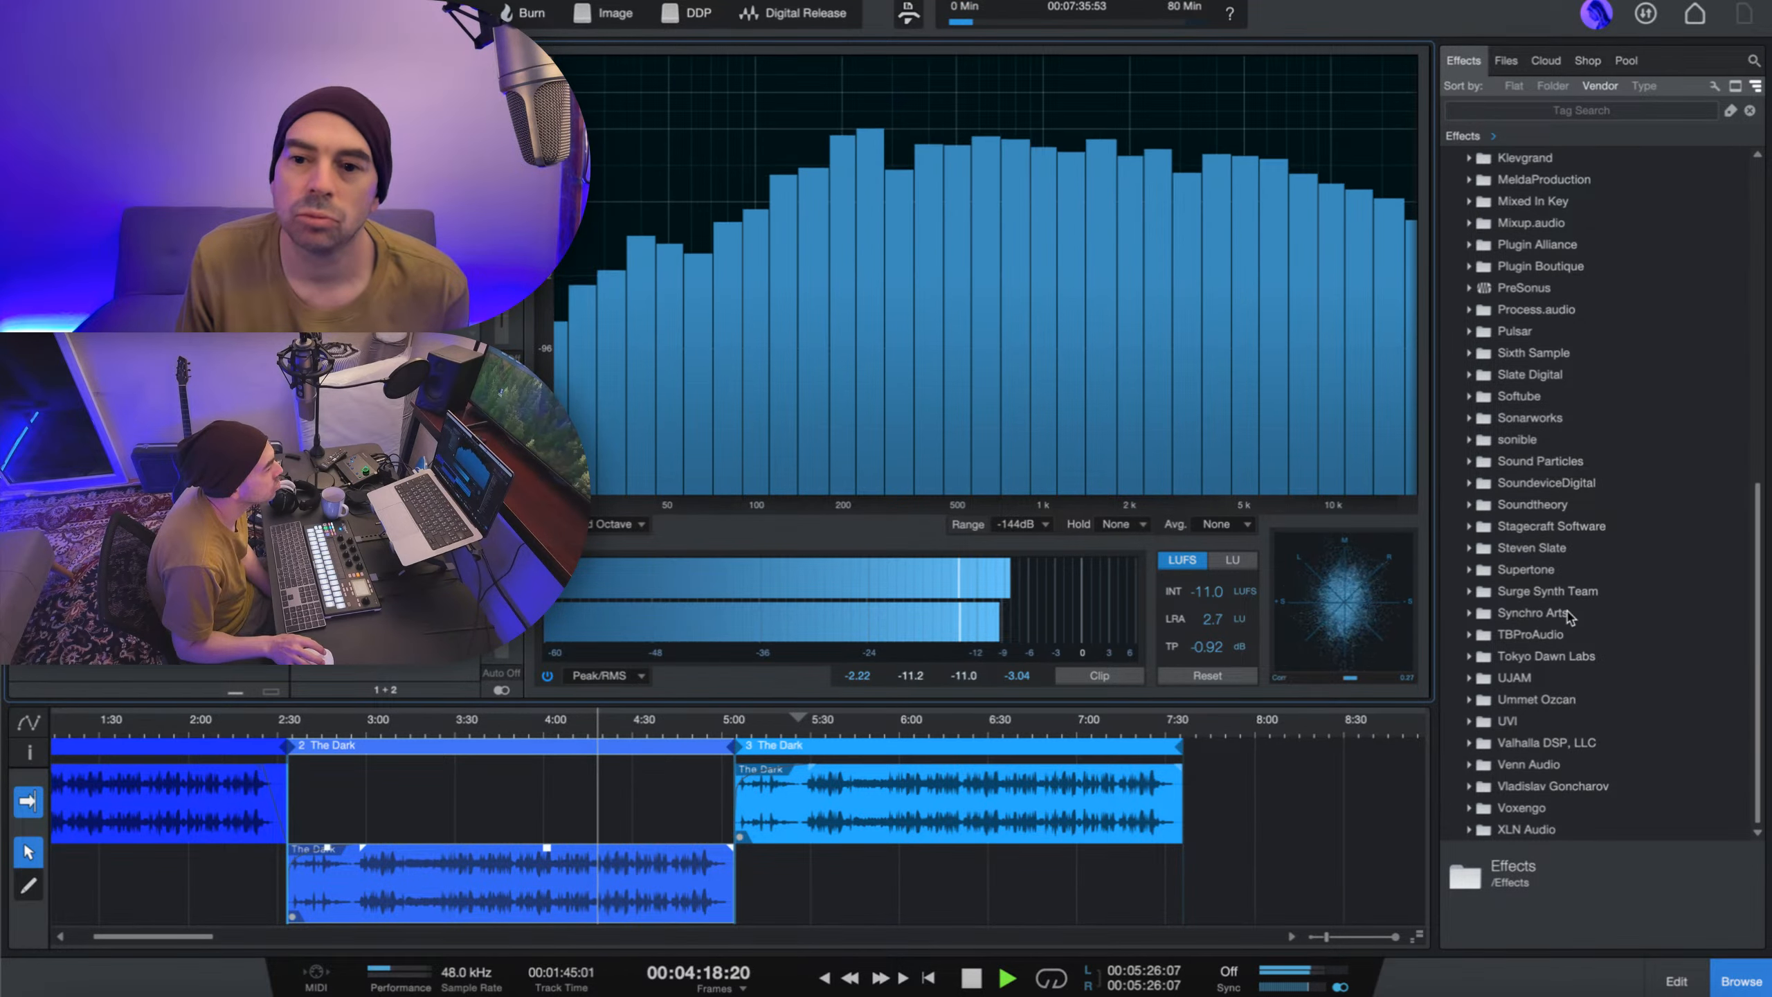
pyautogui.click(1470, 662)
pyautogui.scroll(-8, 1618, 685)
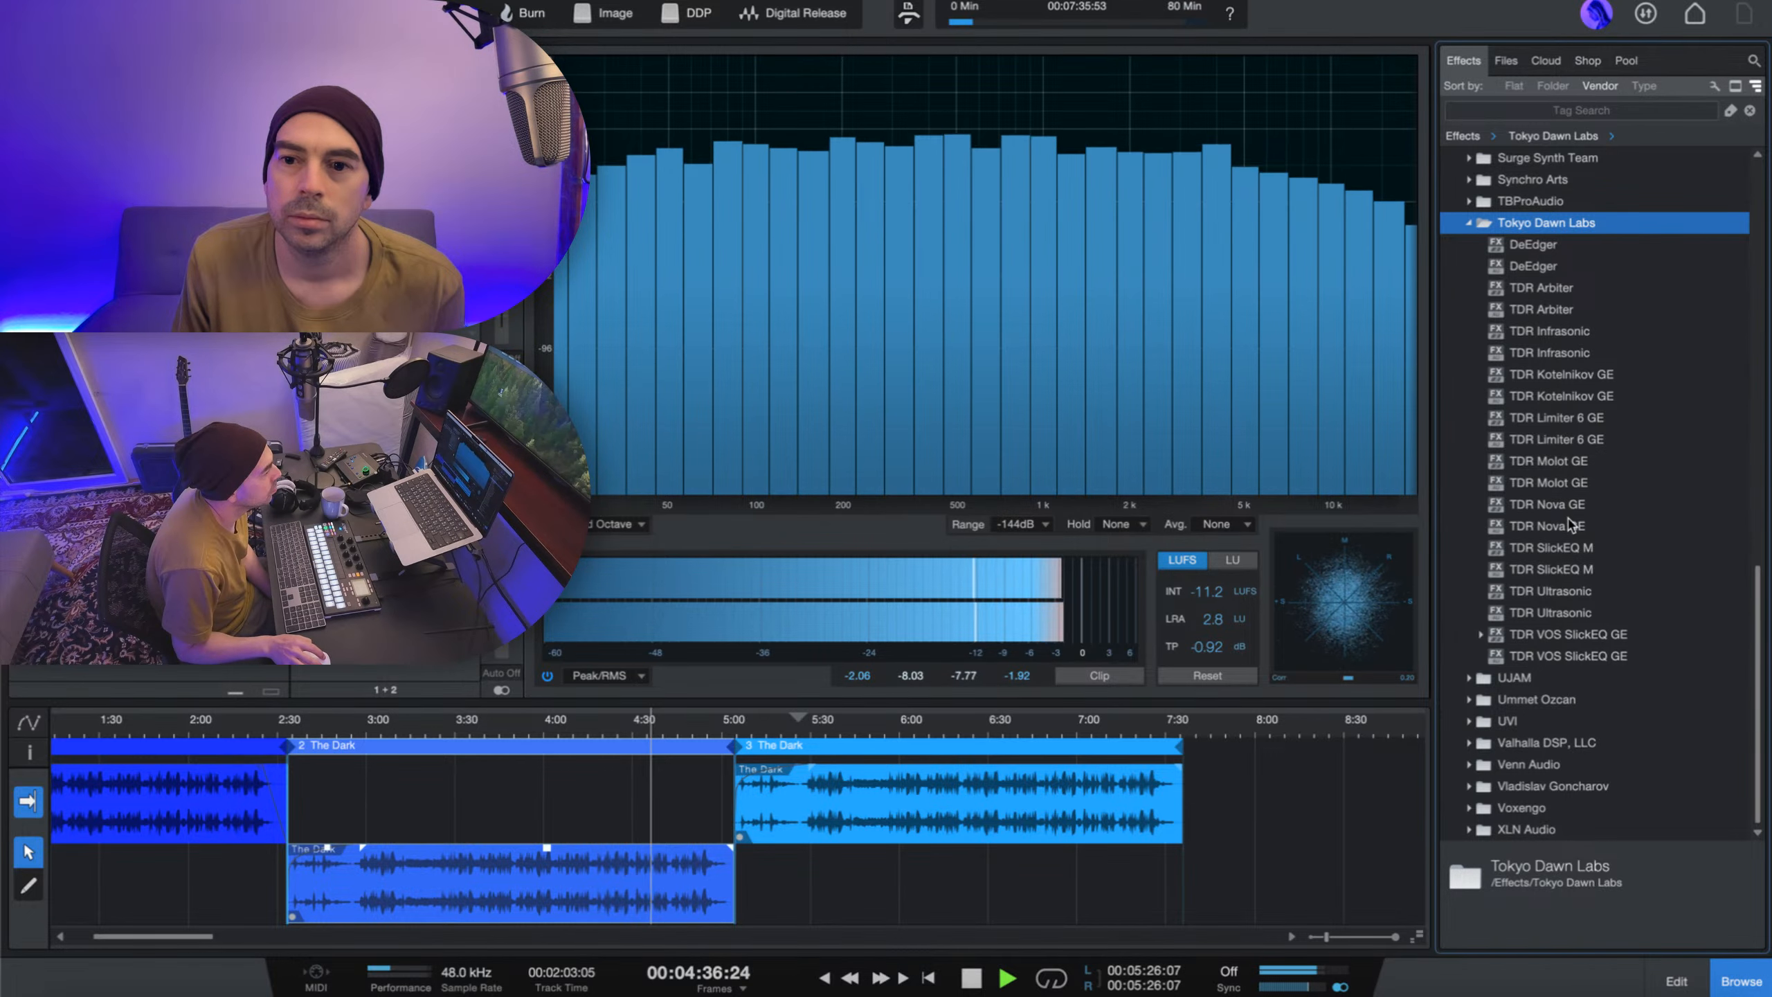
pyautogui.click(1566, 551)
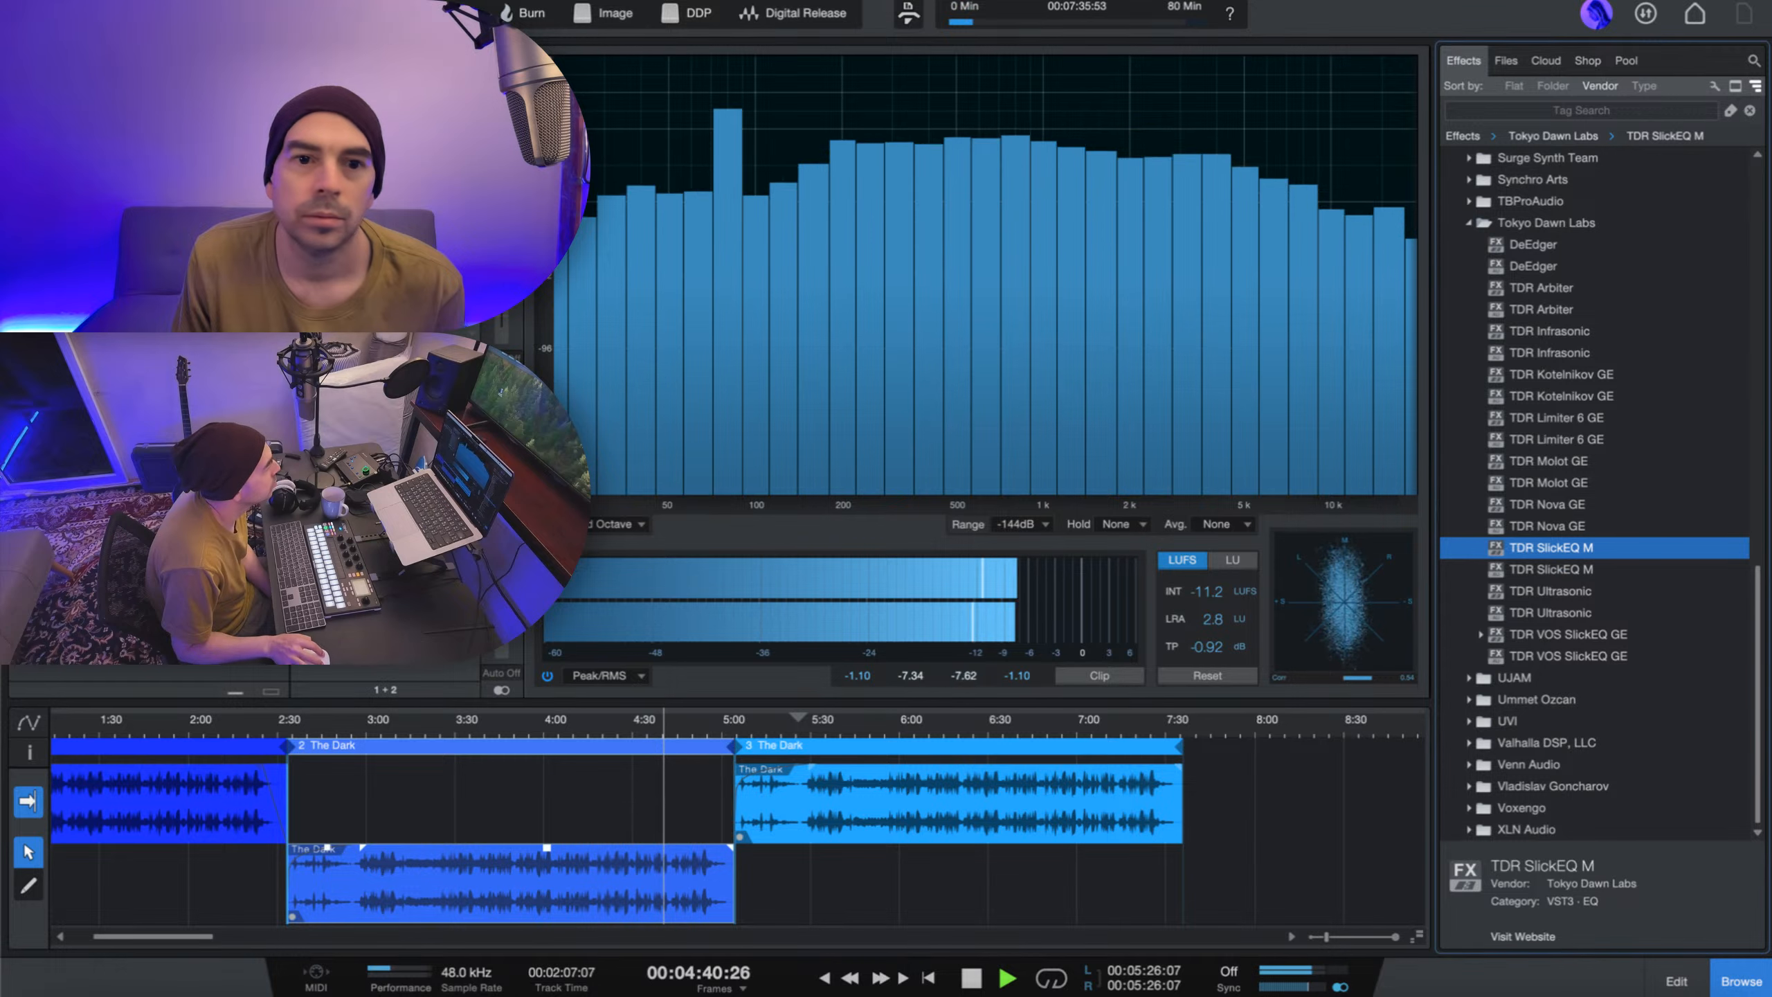
pyautogui.moveTo(401, 338); pyautogui.dragTo(413, 319)
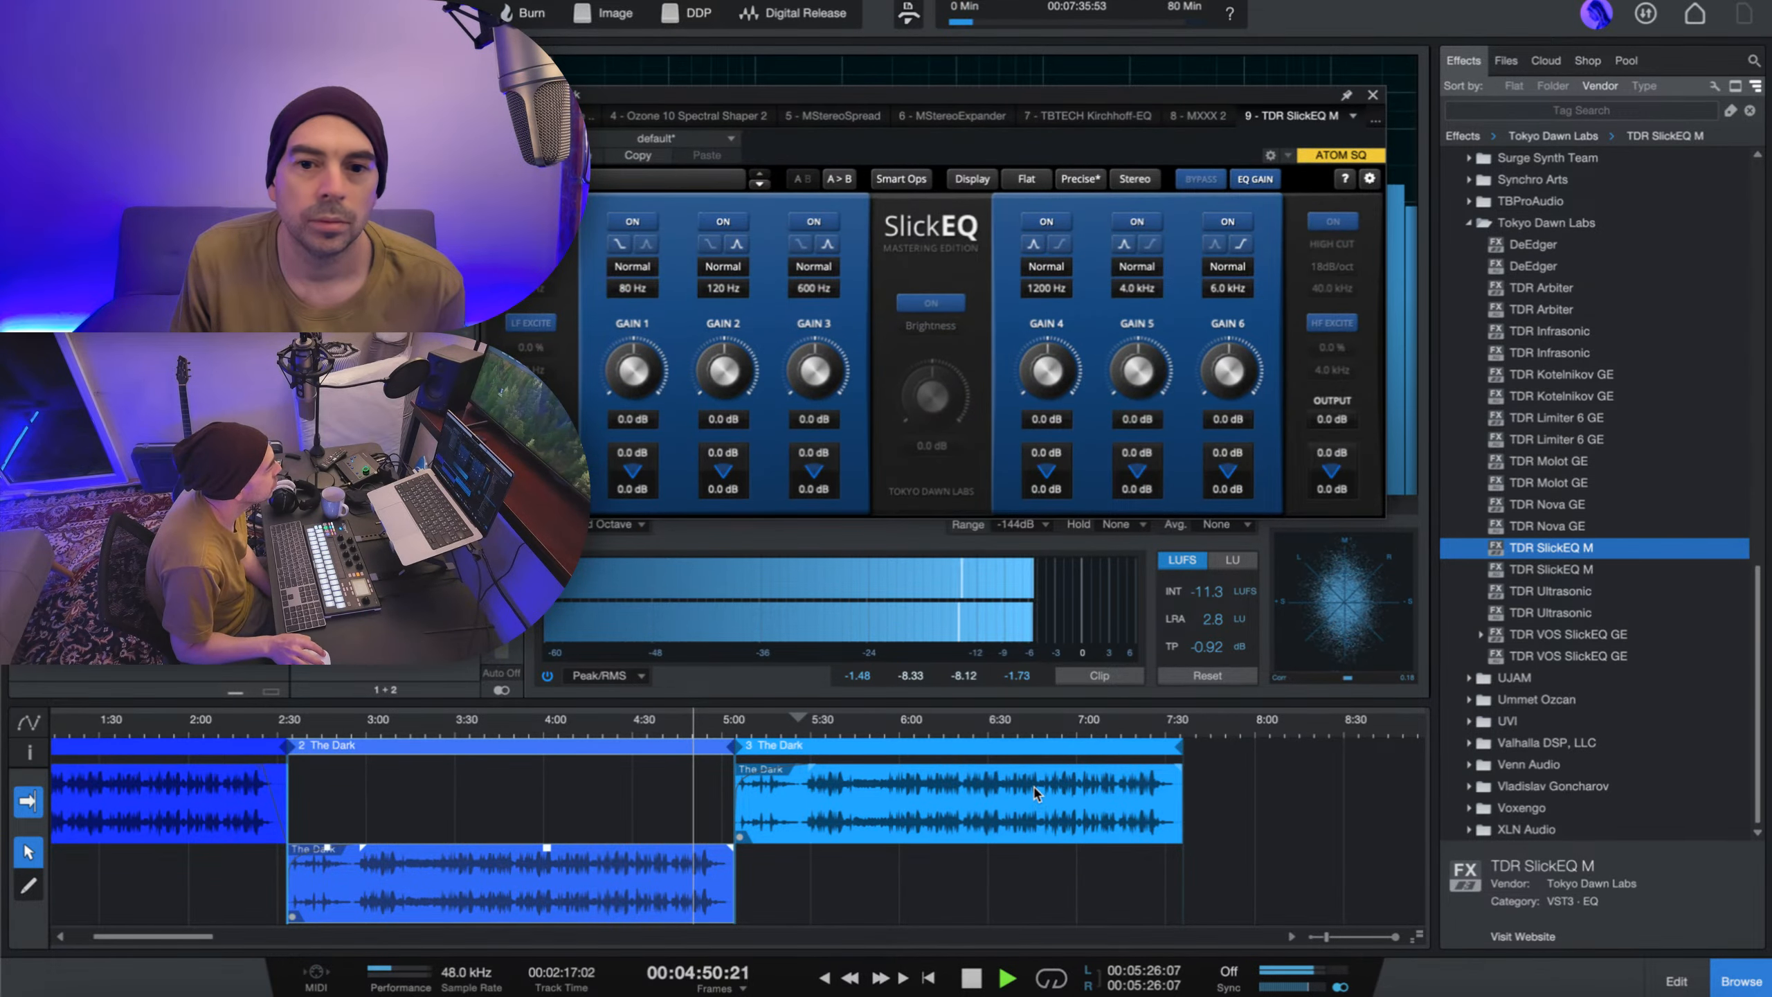
# - Learn the second track's spectrum with SlickEQ M's Smart Ops, replaying it from about 3:28
pyautogui.click(451, 728)
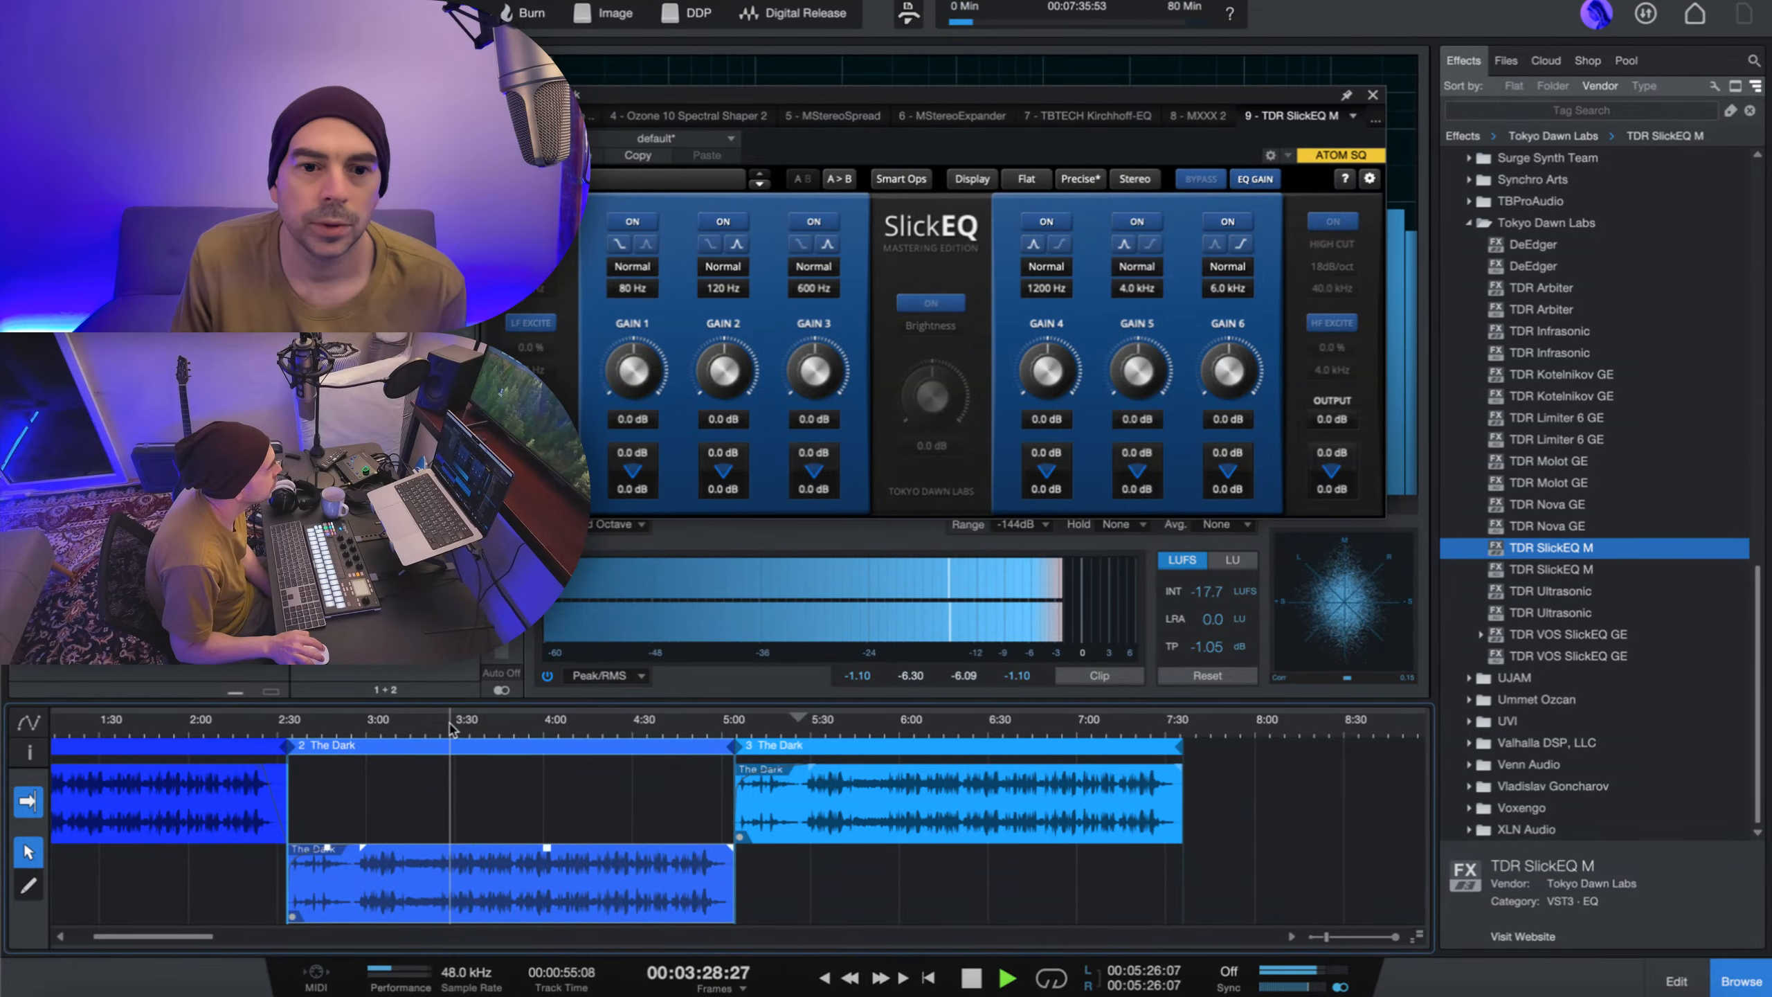
pyautogui.click(901, 179)
pyautogui.click(776, 396)
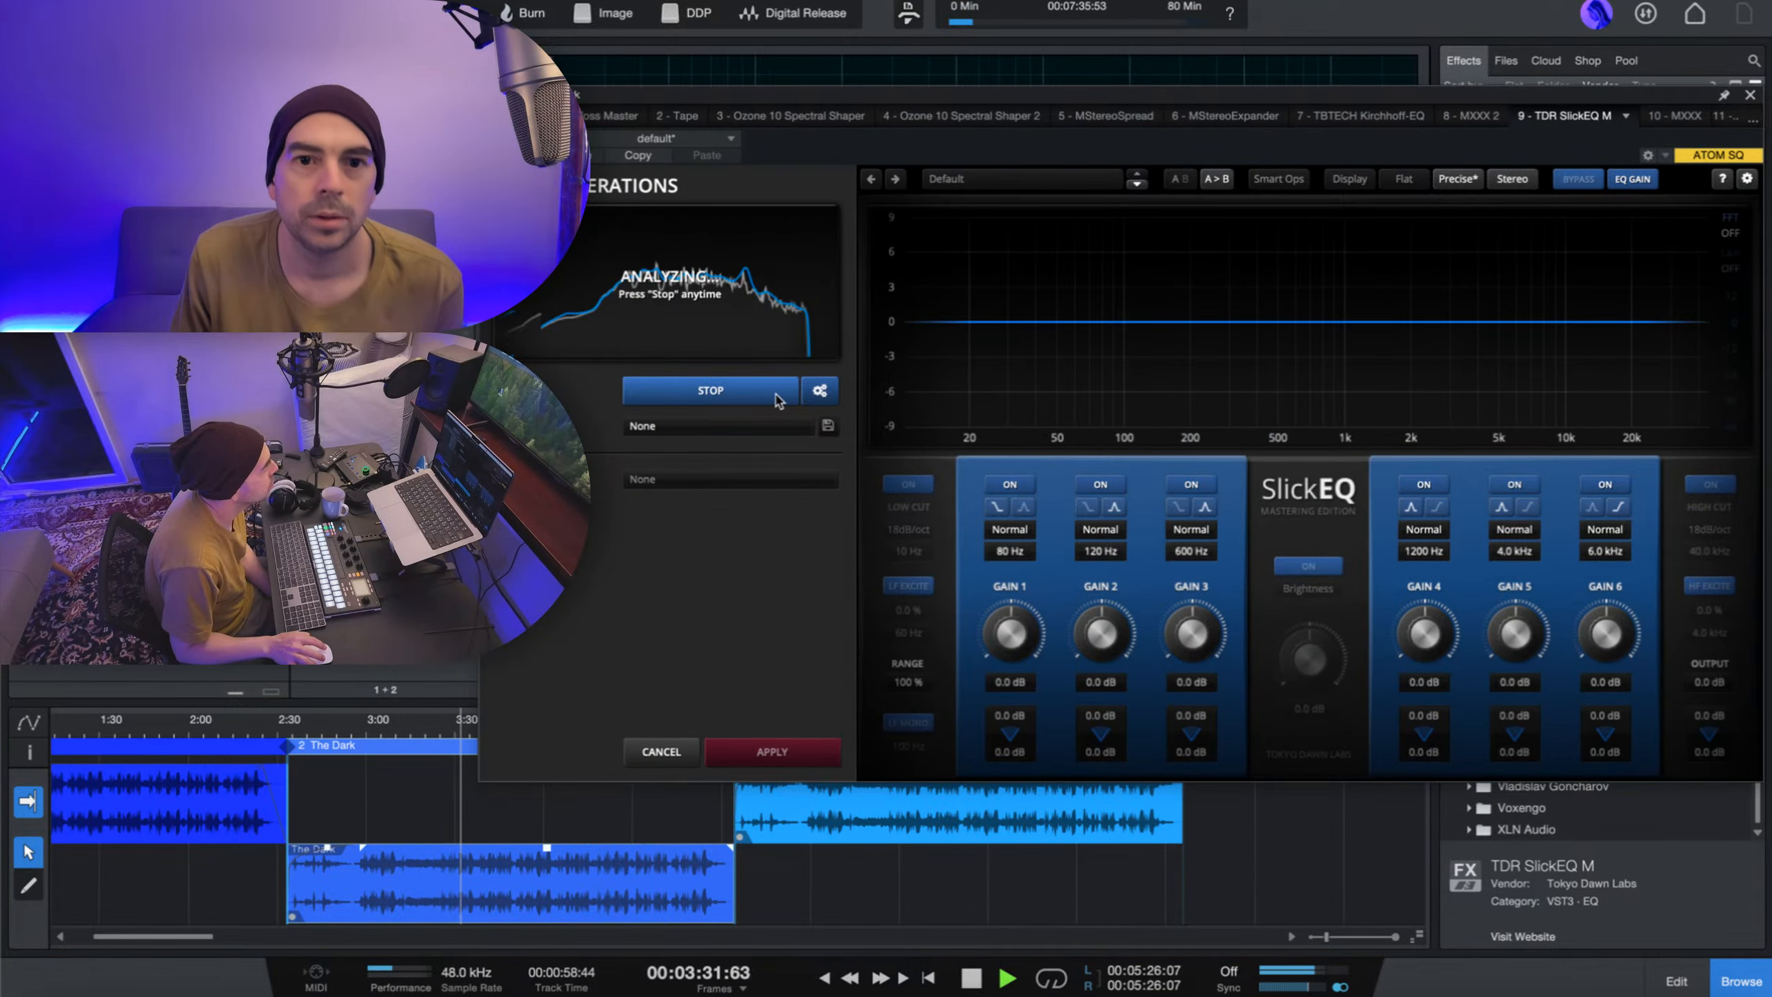
pyautogui.moveTo(1202, 103); pyautogui.dragTo(1152, 21)
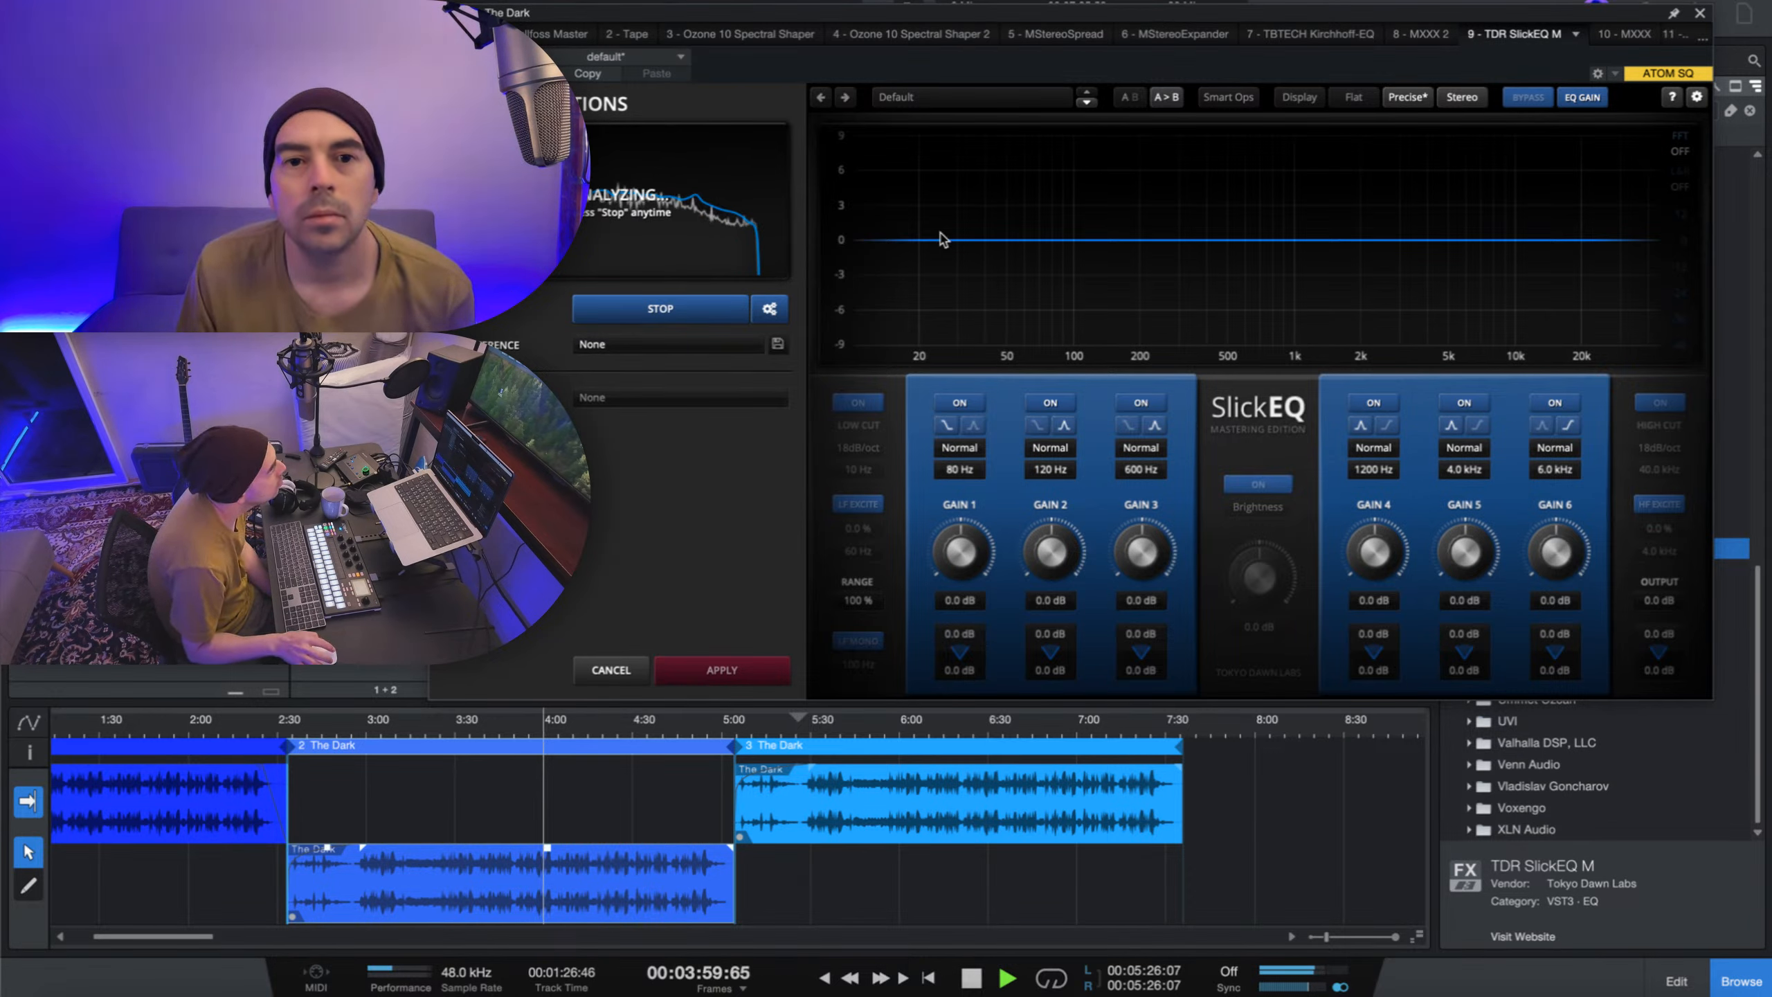
pyautogui.click(675, 314)
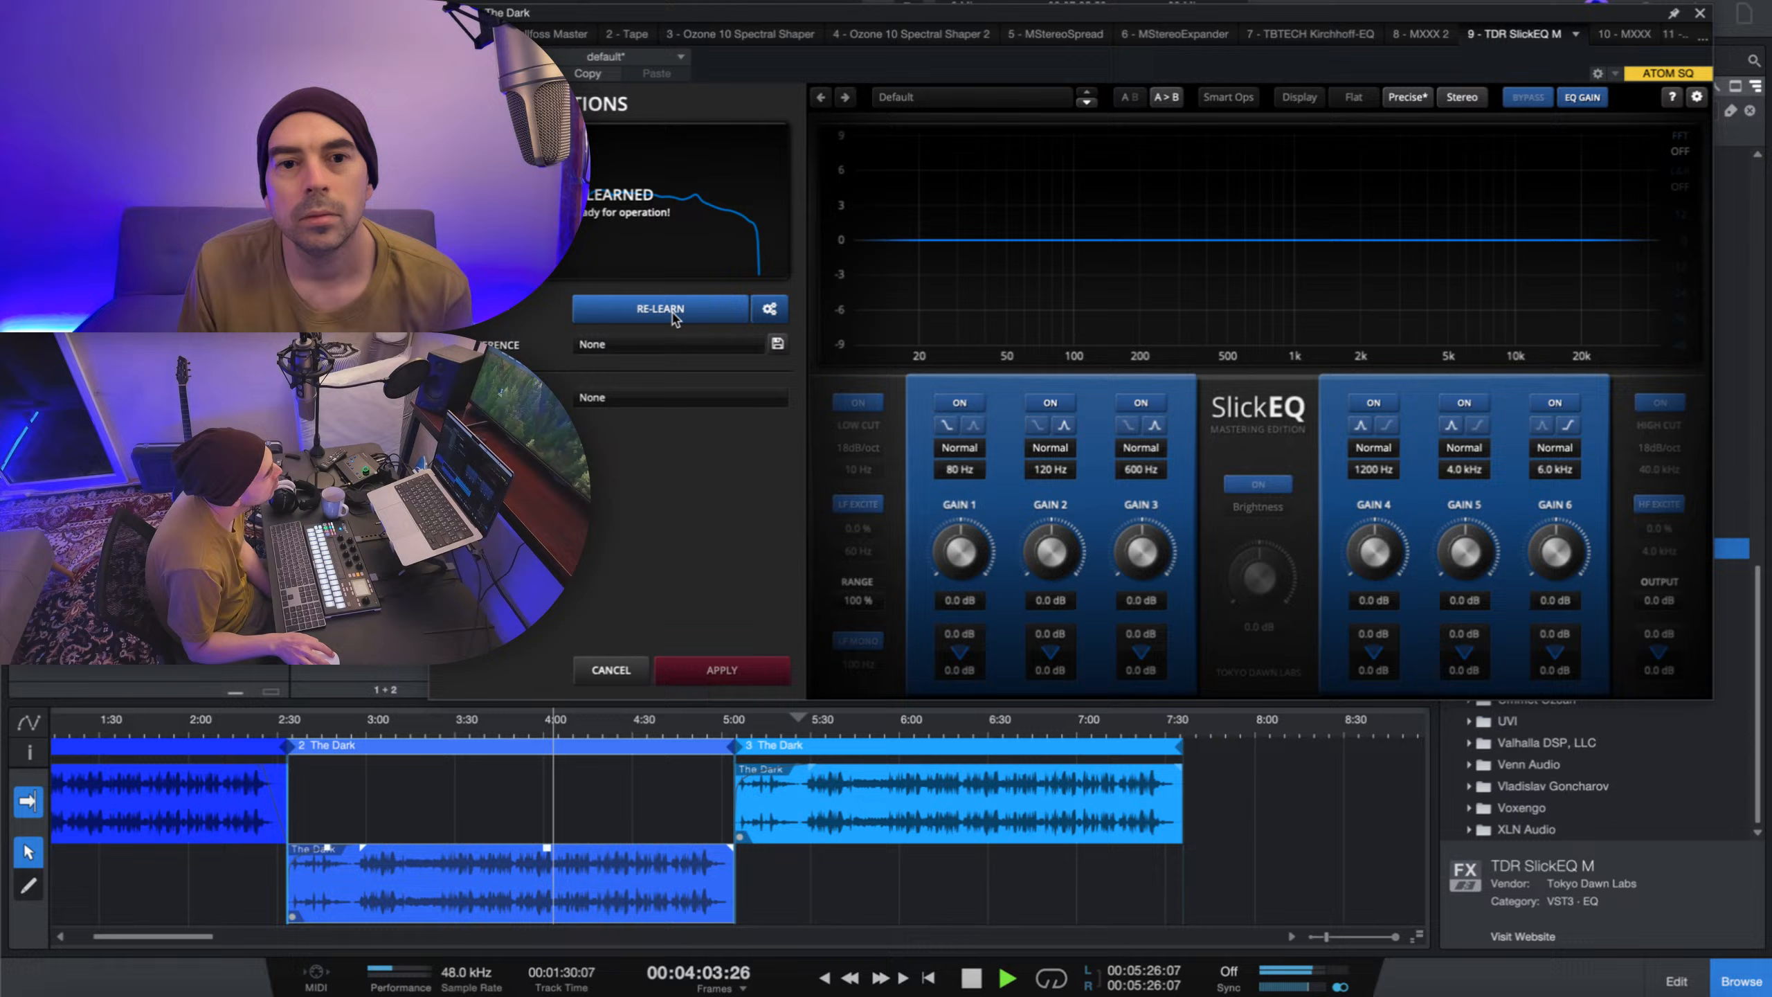
# - Load audiocheck.net_brownnoise.wav from the Samples folder in Documents as SlickEQ M's Smart Ops reference
pyautogui.click(643, 345)
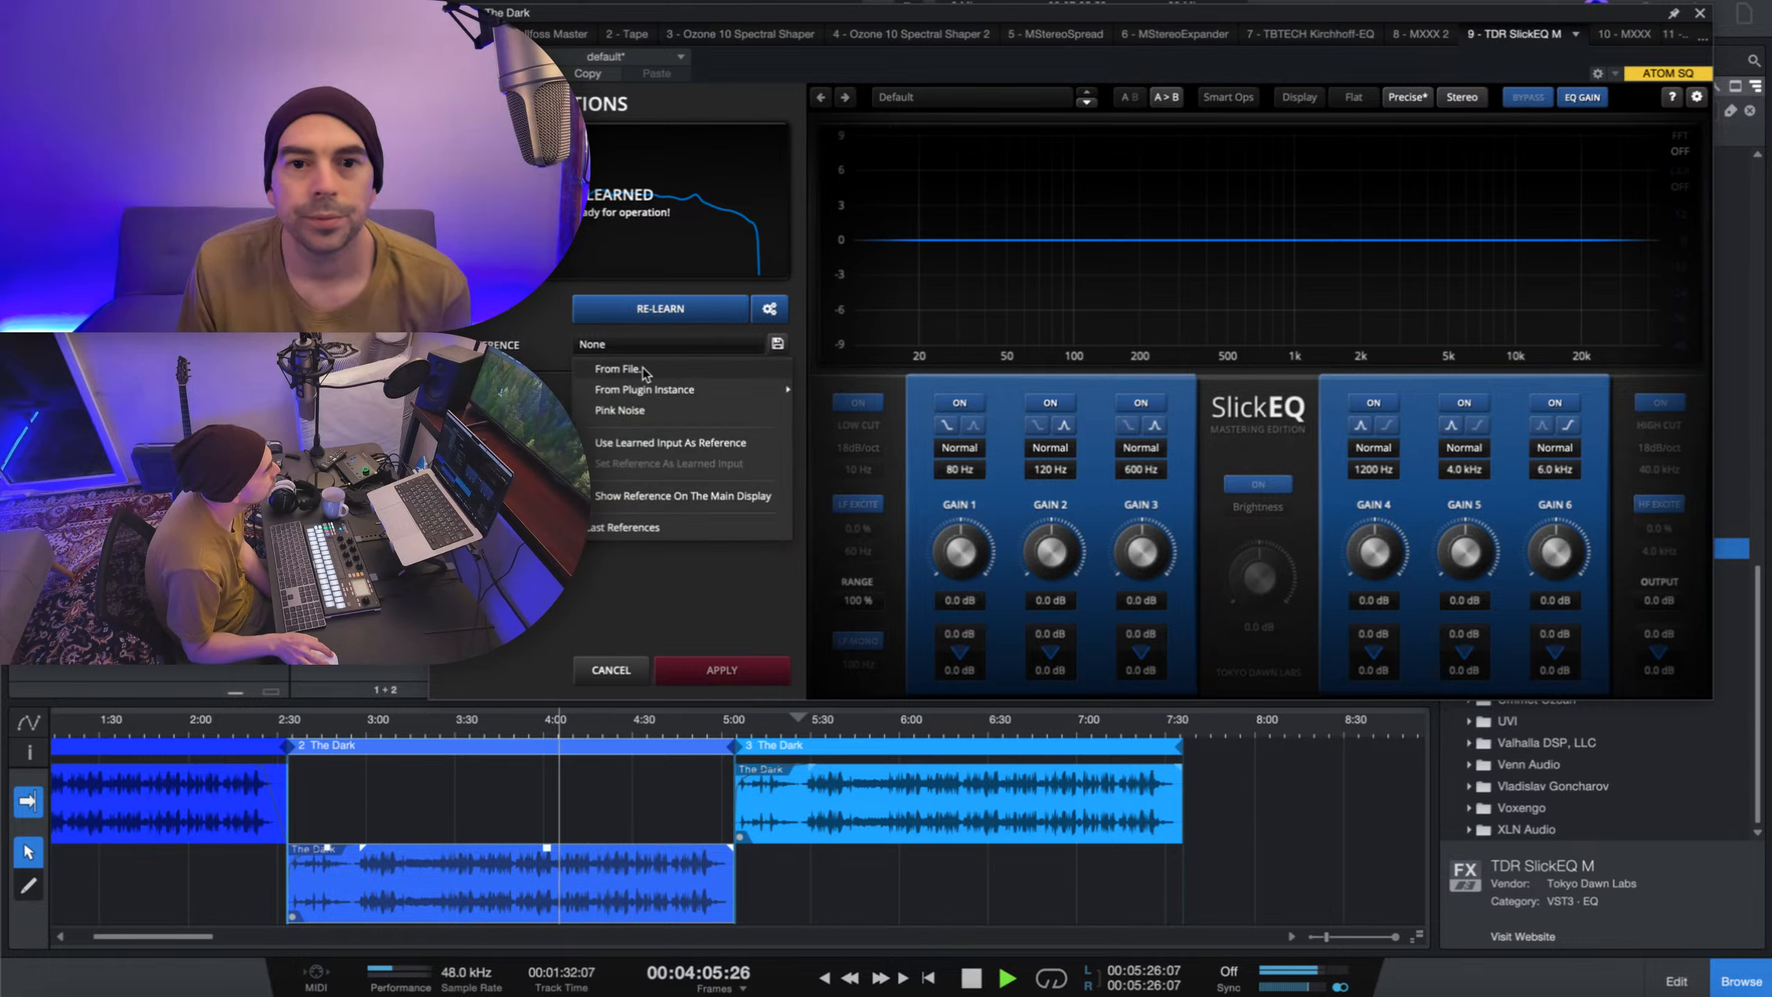
pyautogui.click(619, 368)
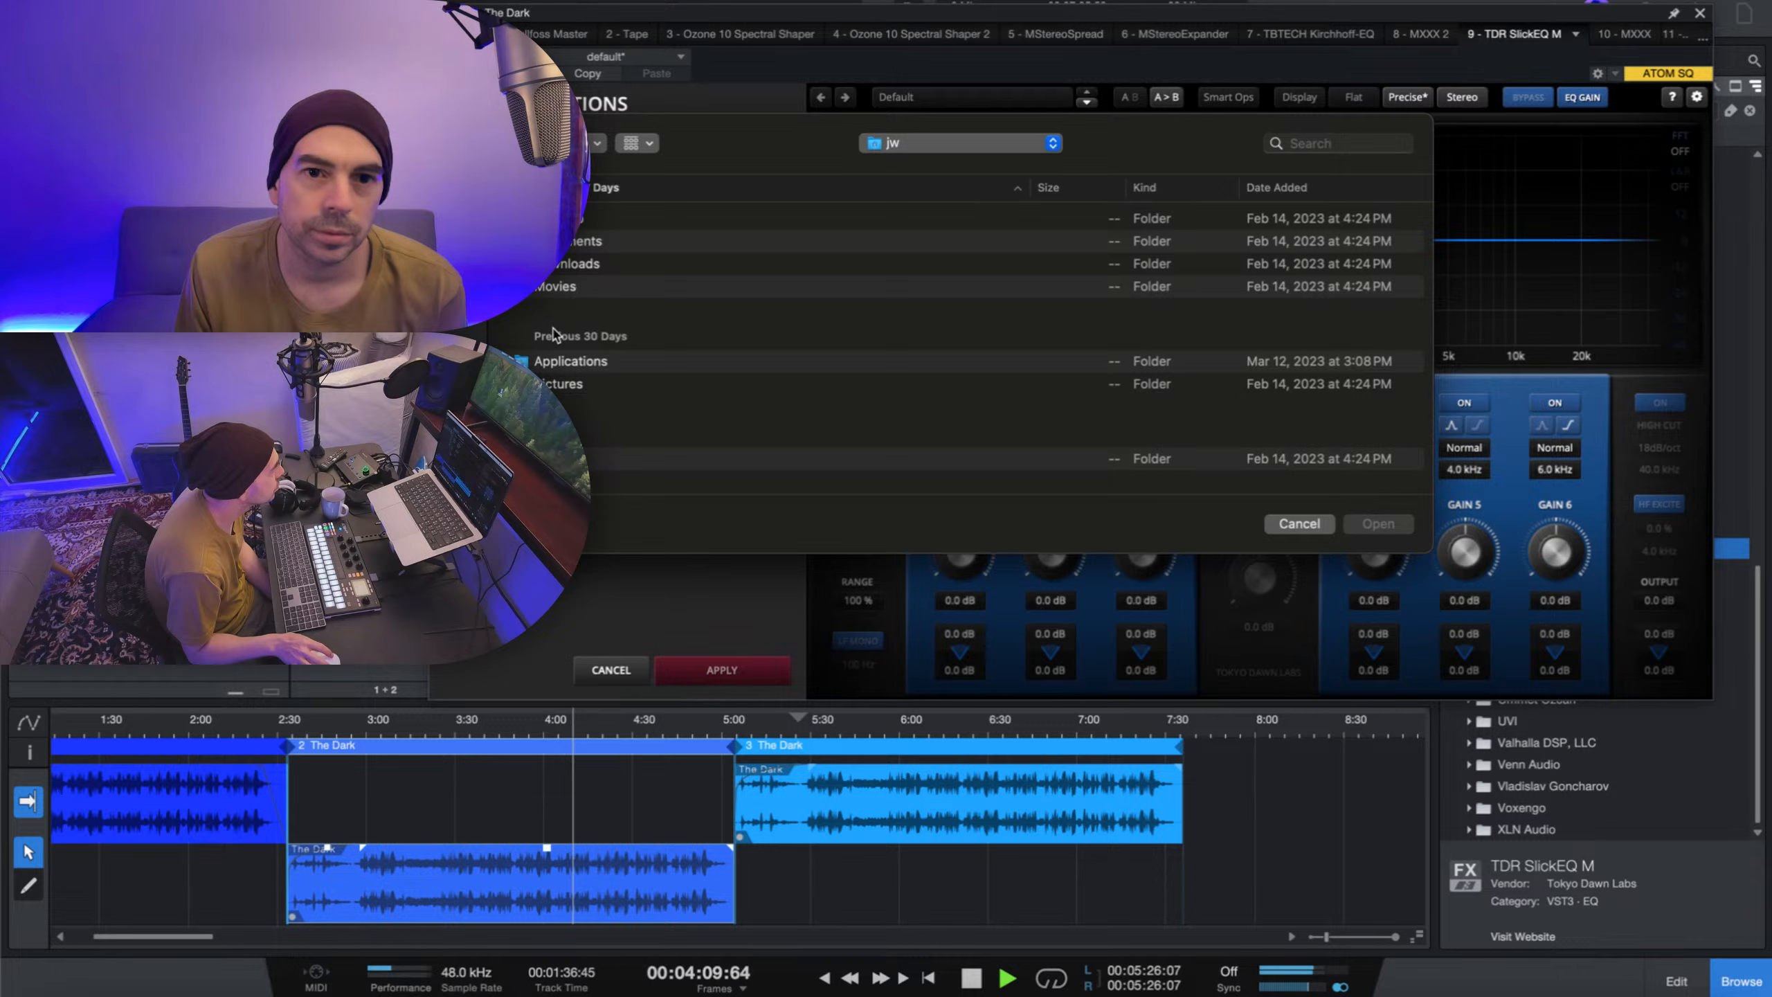
pyautogui.doubleClick(598, 245)
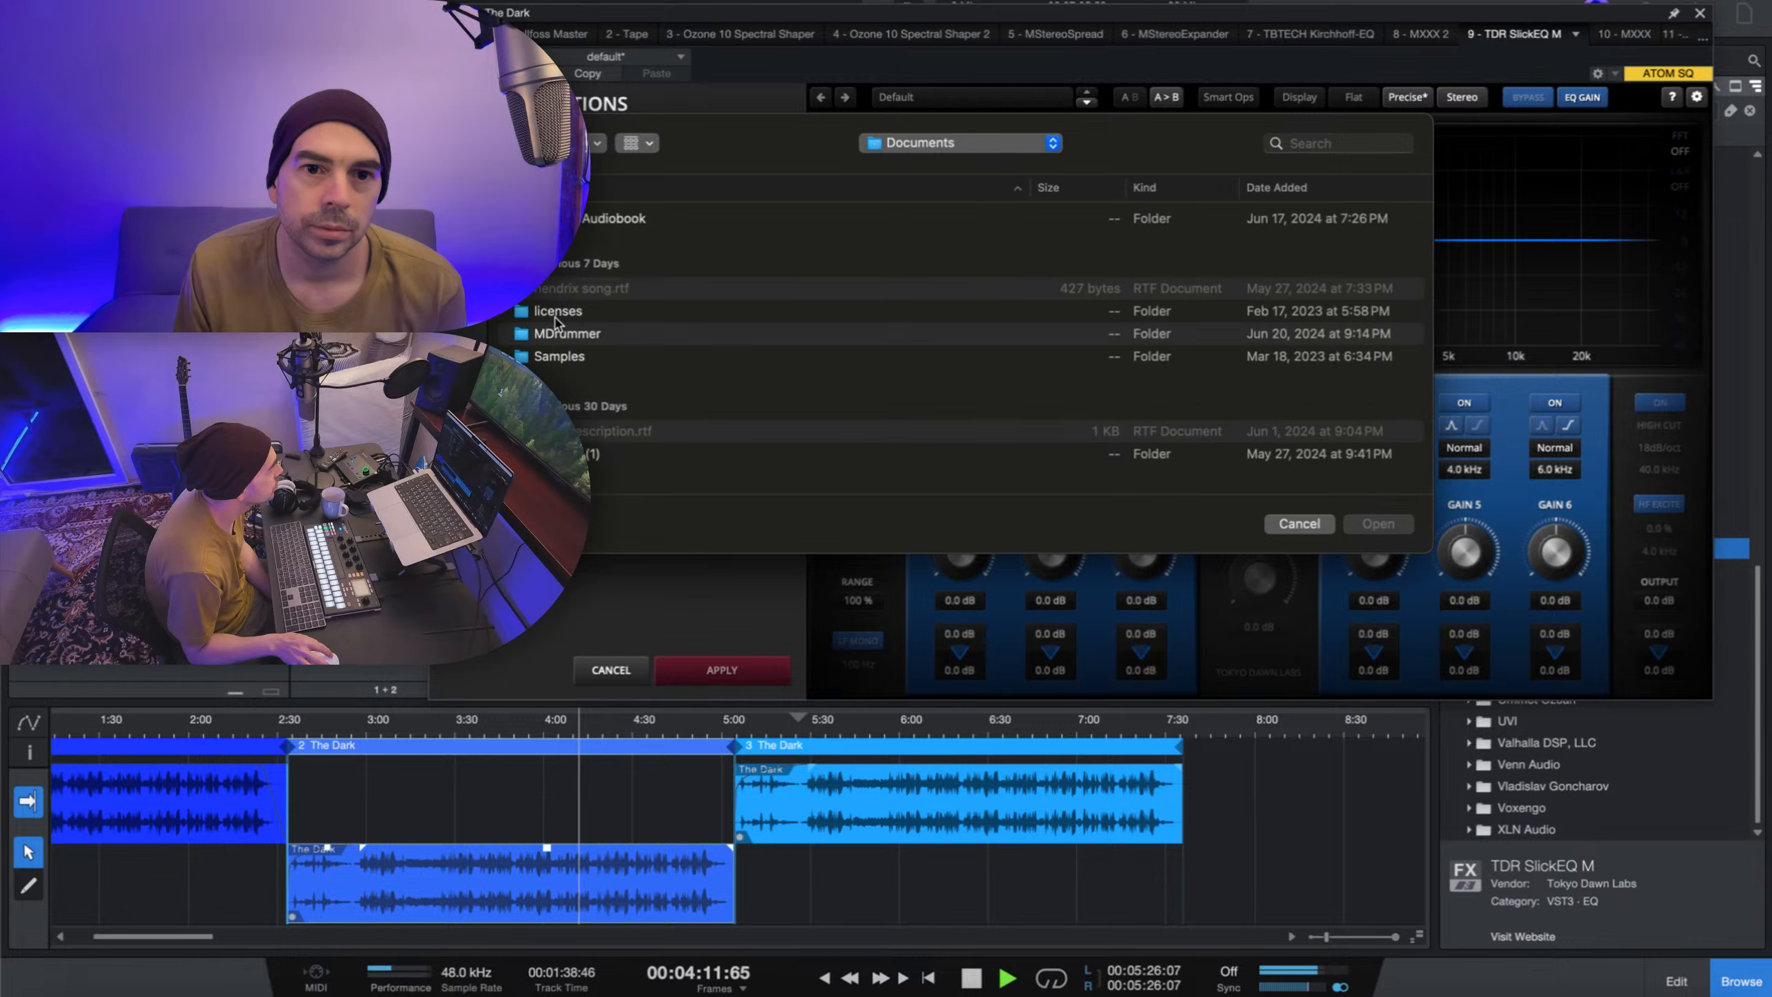
pyautogui.doubleClick(541, 357)
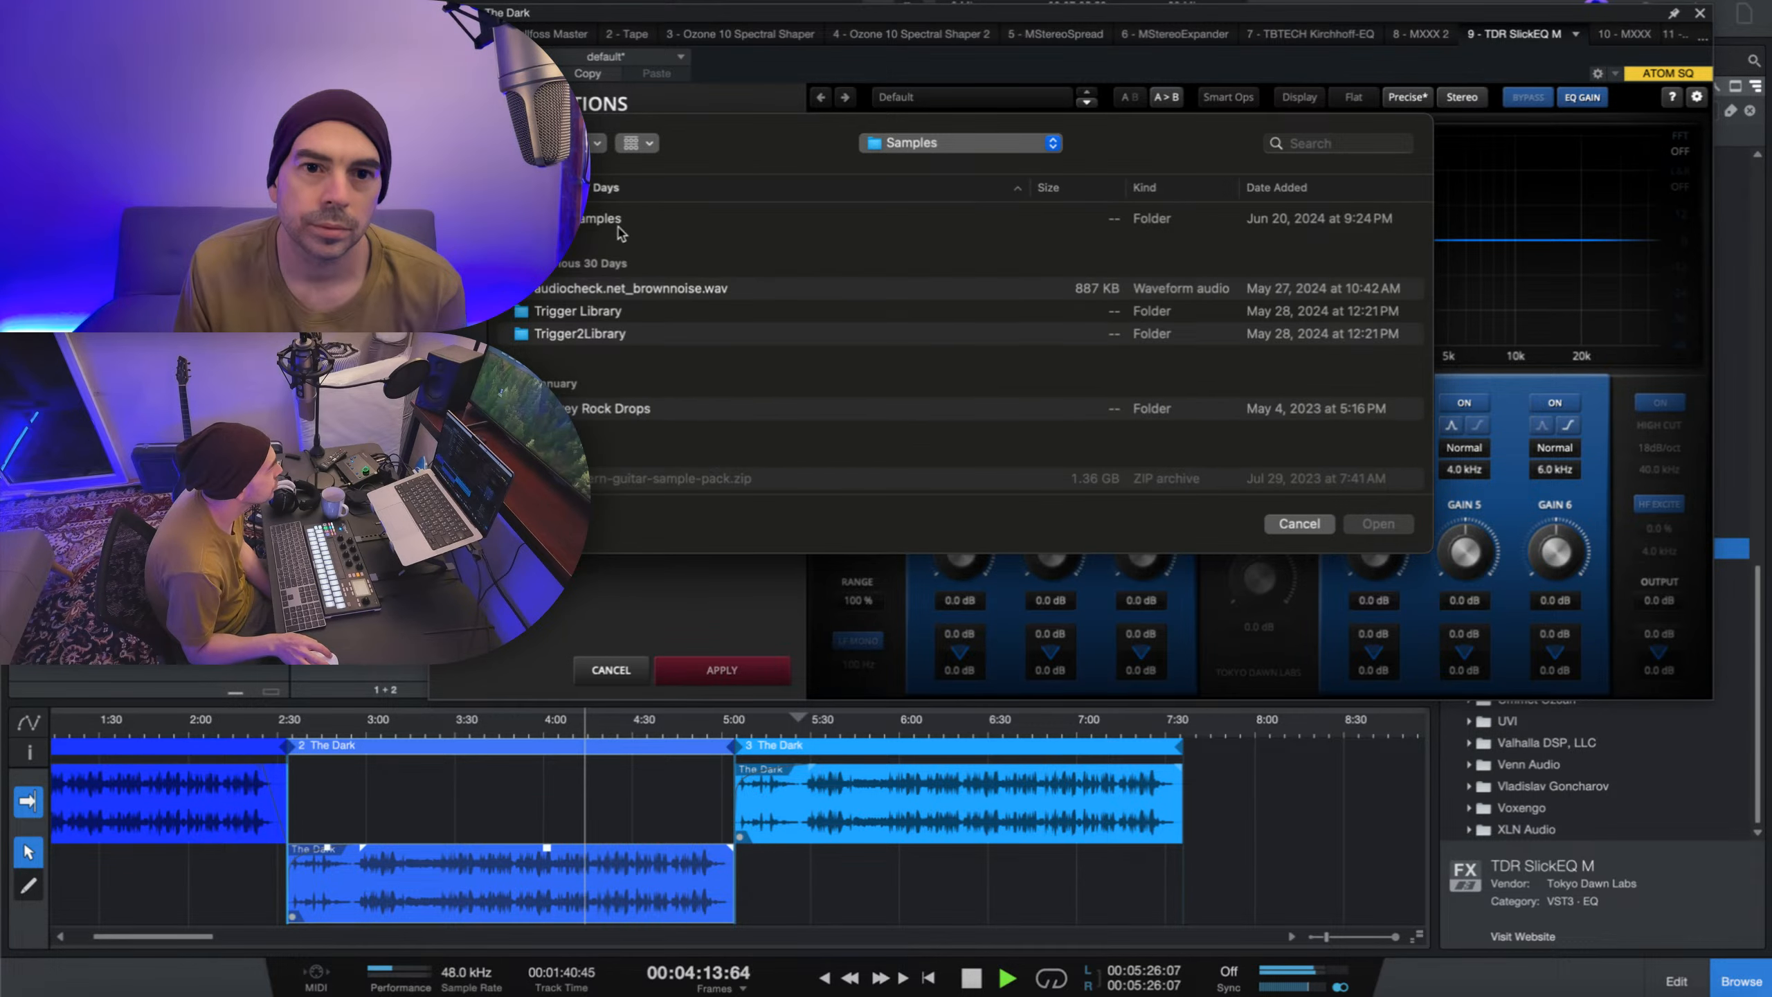
pyautogui.click(590, 289)
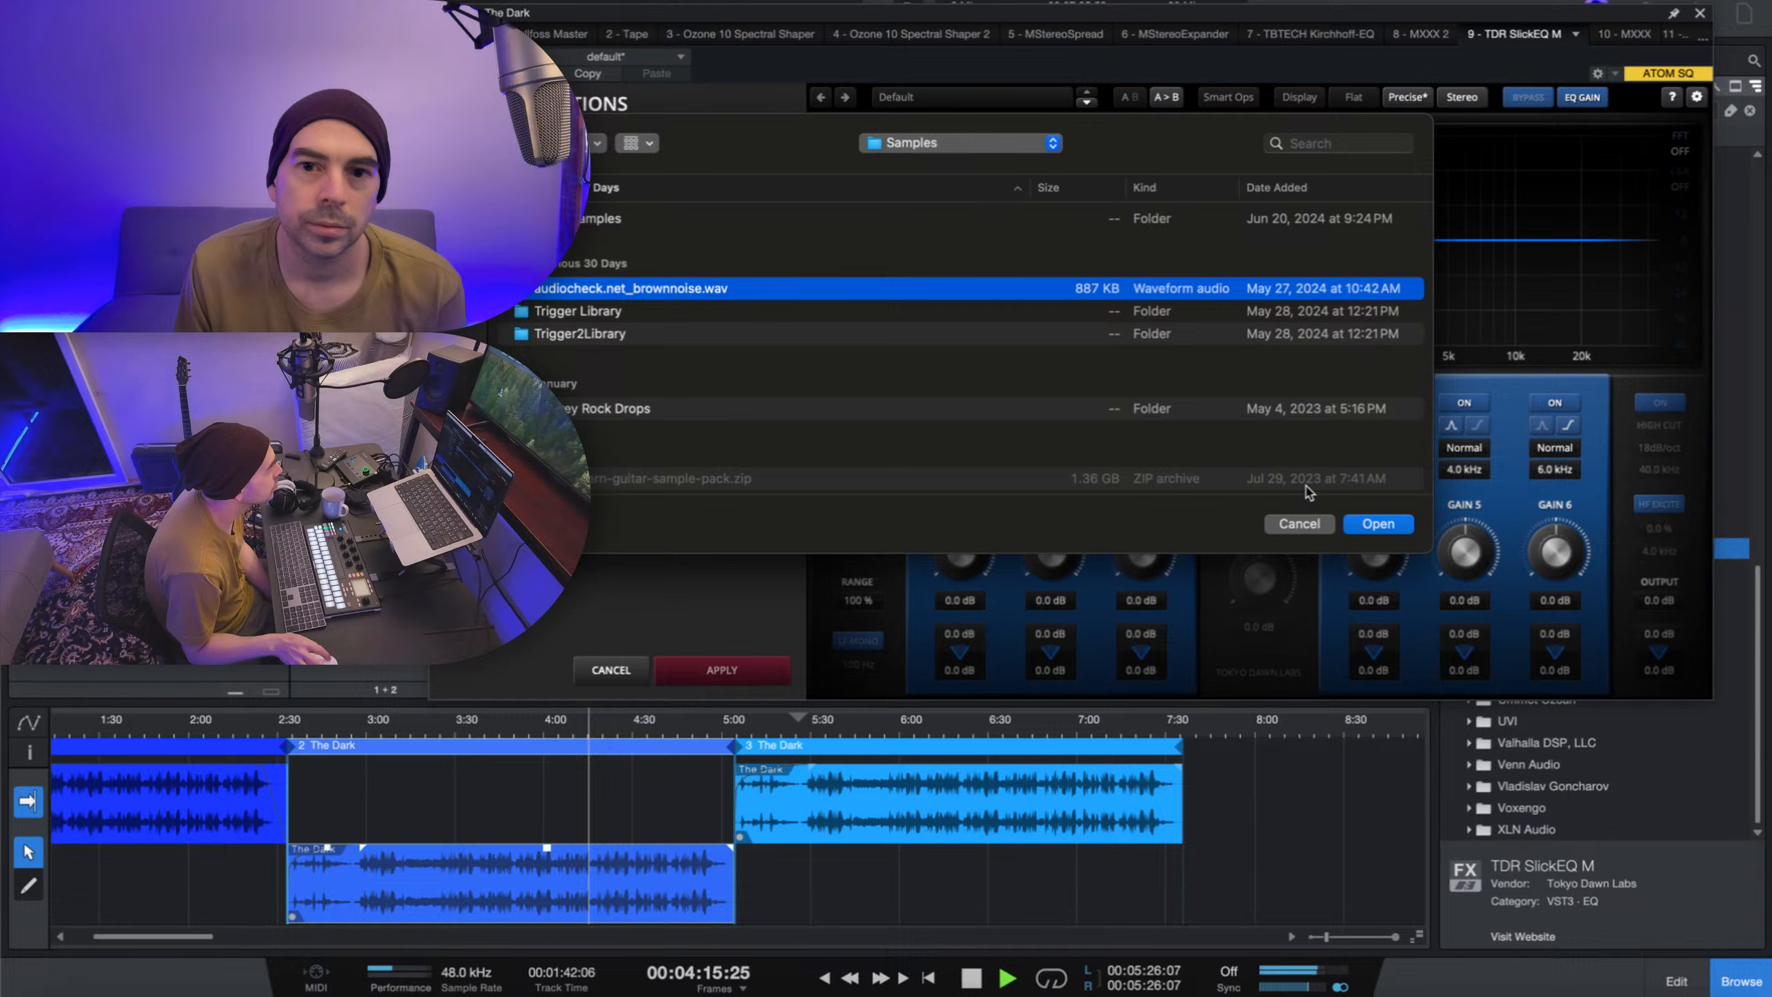
pyautogui.click(1365, 524)
# - Compare the Match Reference and Deresonate operations in SlickEQ M's Smart Ops, and apply Deresonate at 30.0% range
pyautogui.click(713, 398)
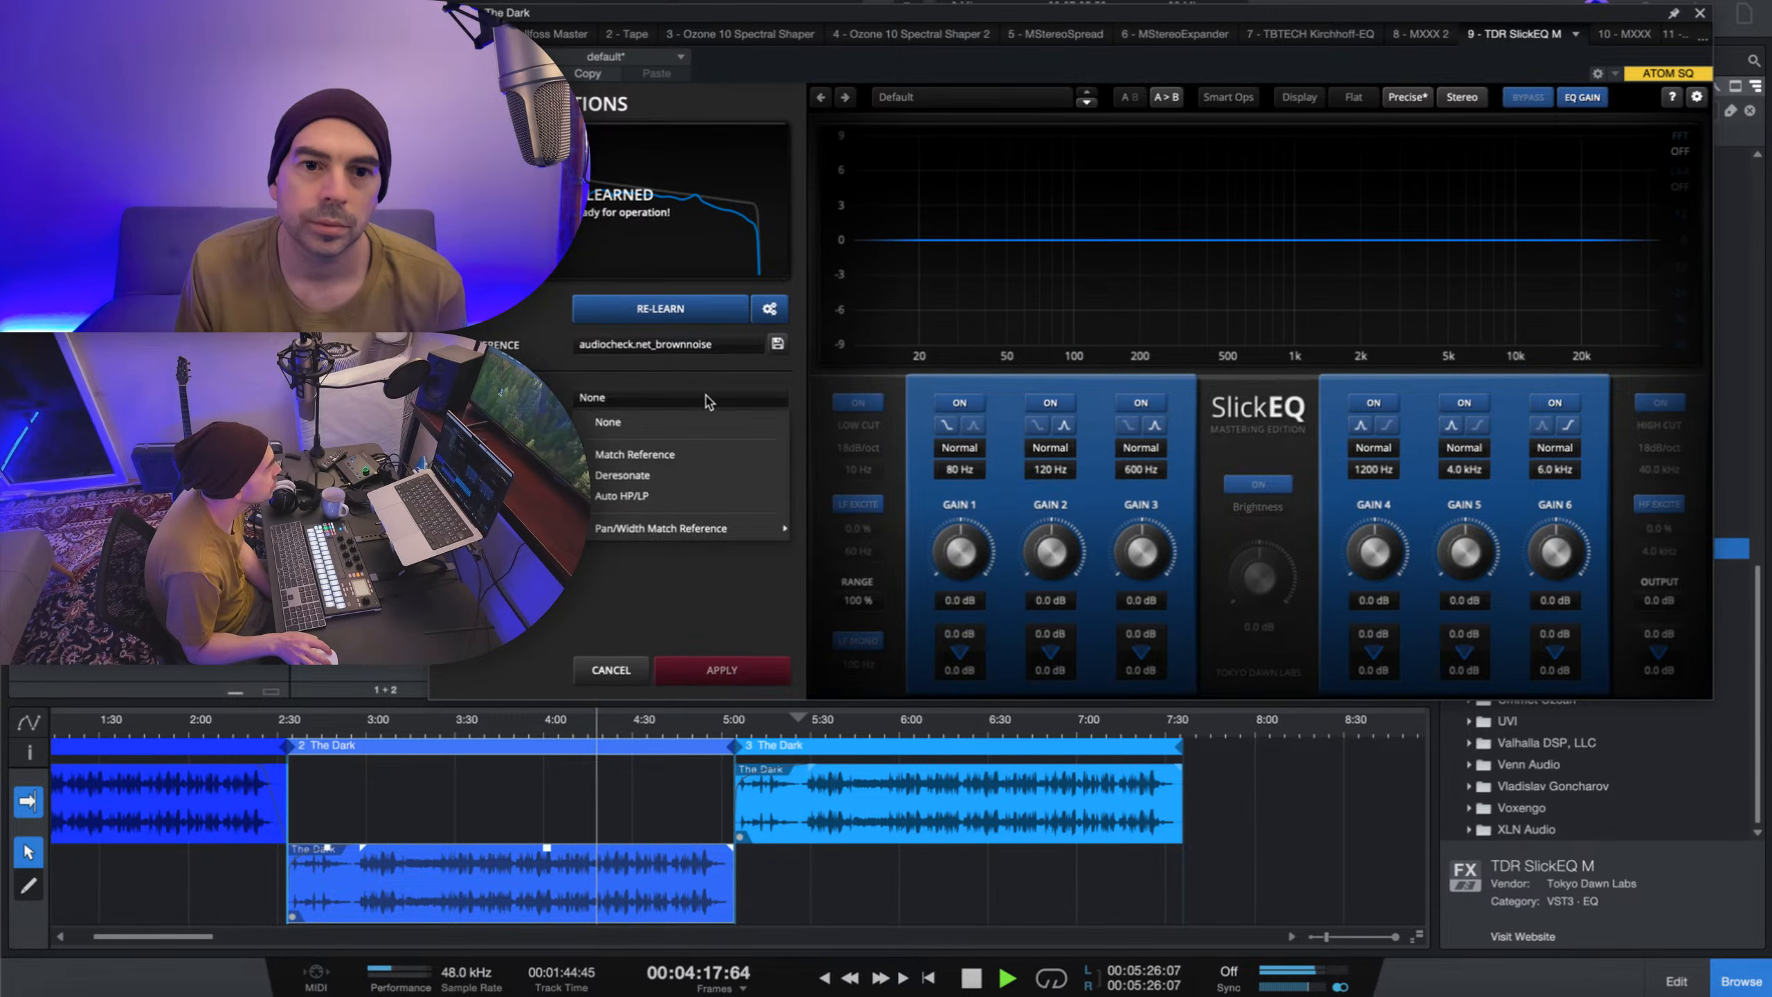
pyautogui.click(671, 454)
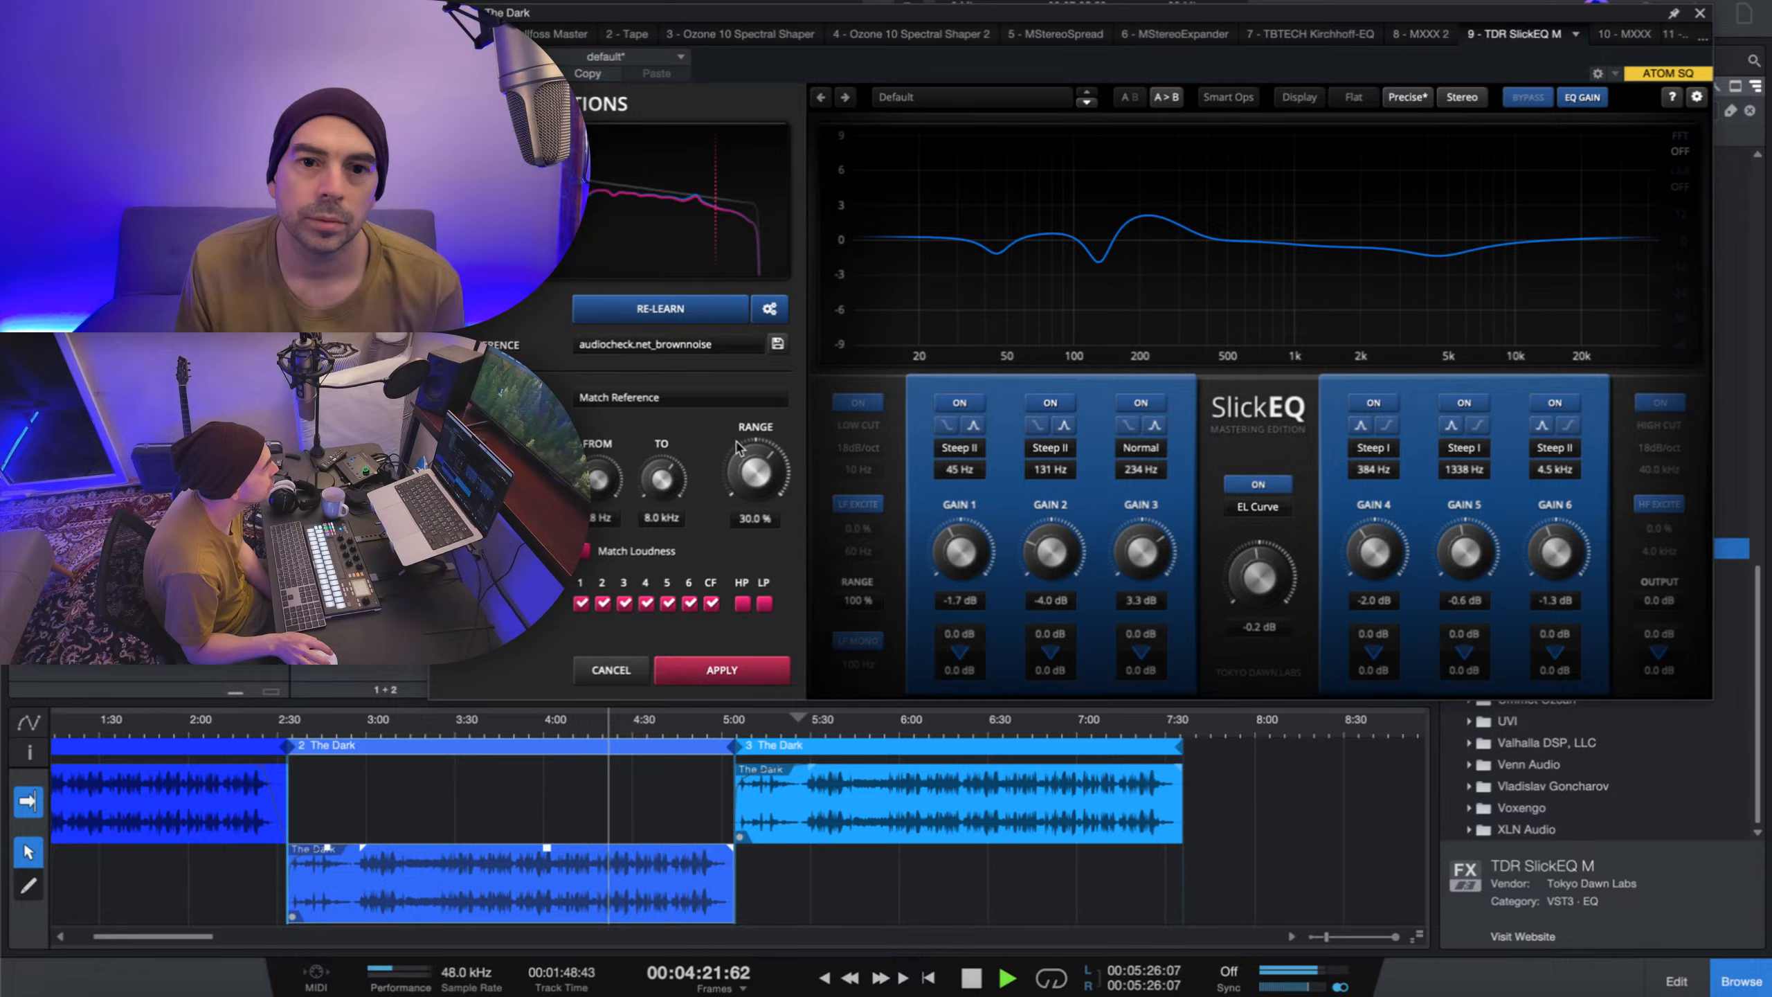
pyautogui.click(720, 402)
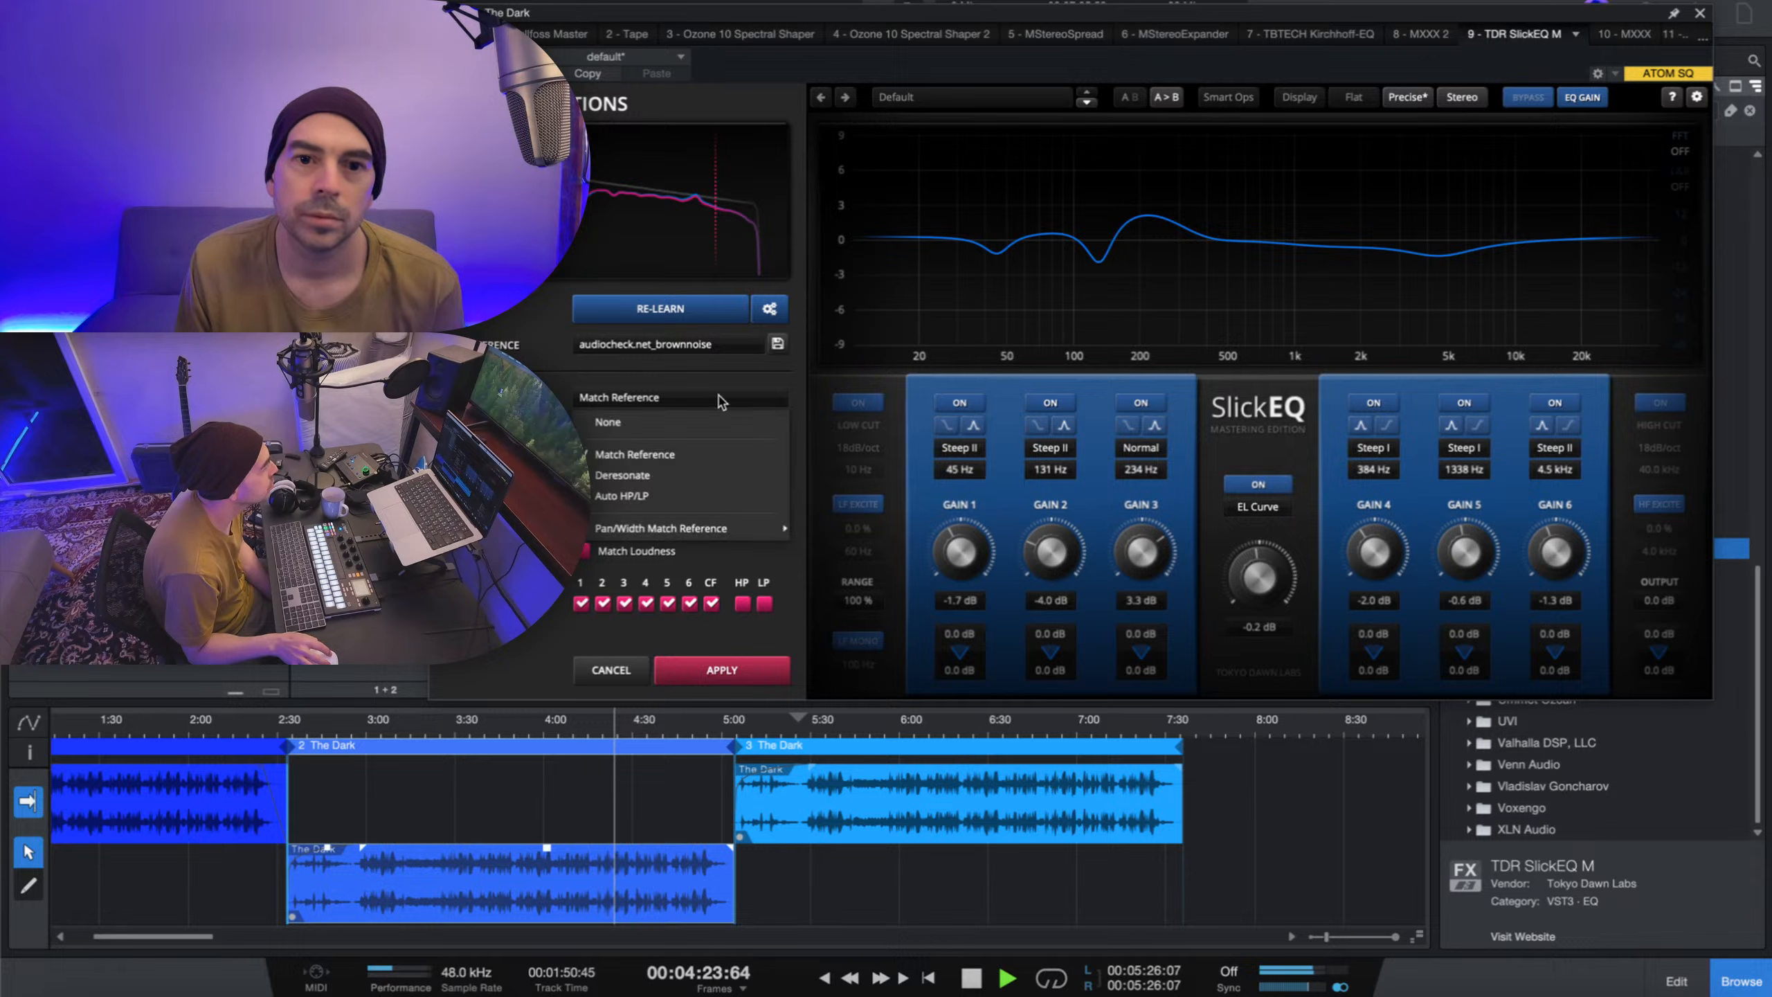
pyautogui.click(668, 482)
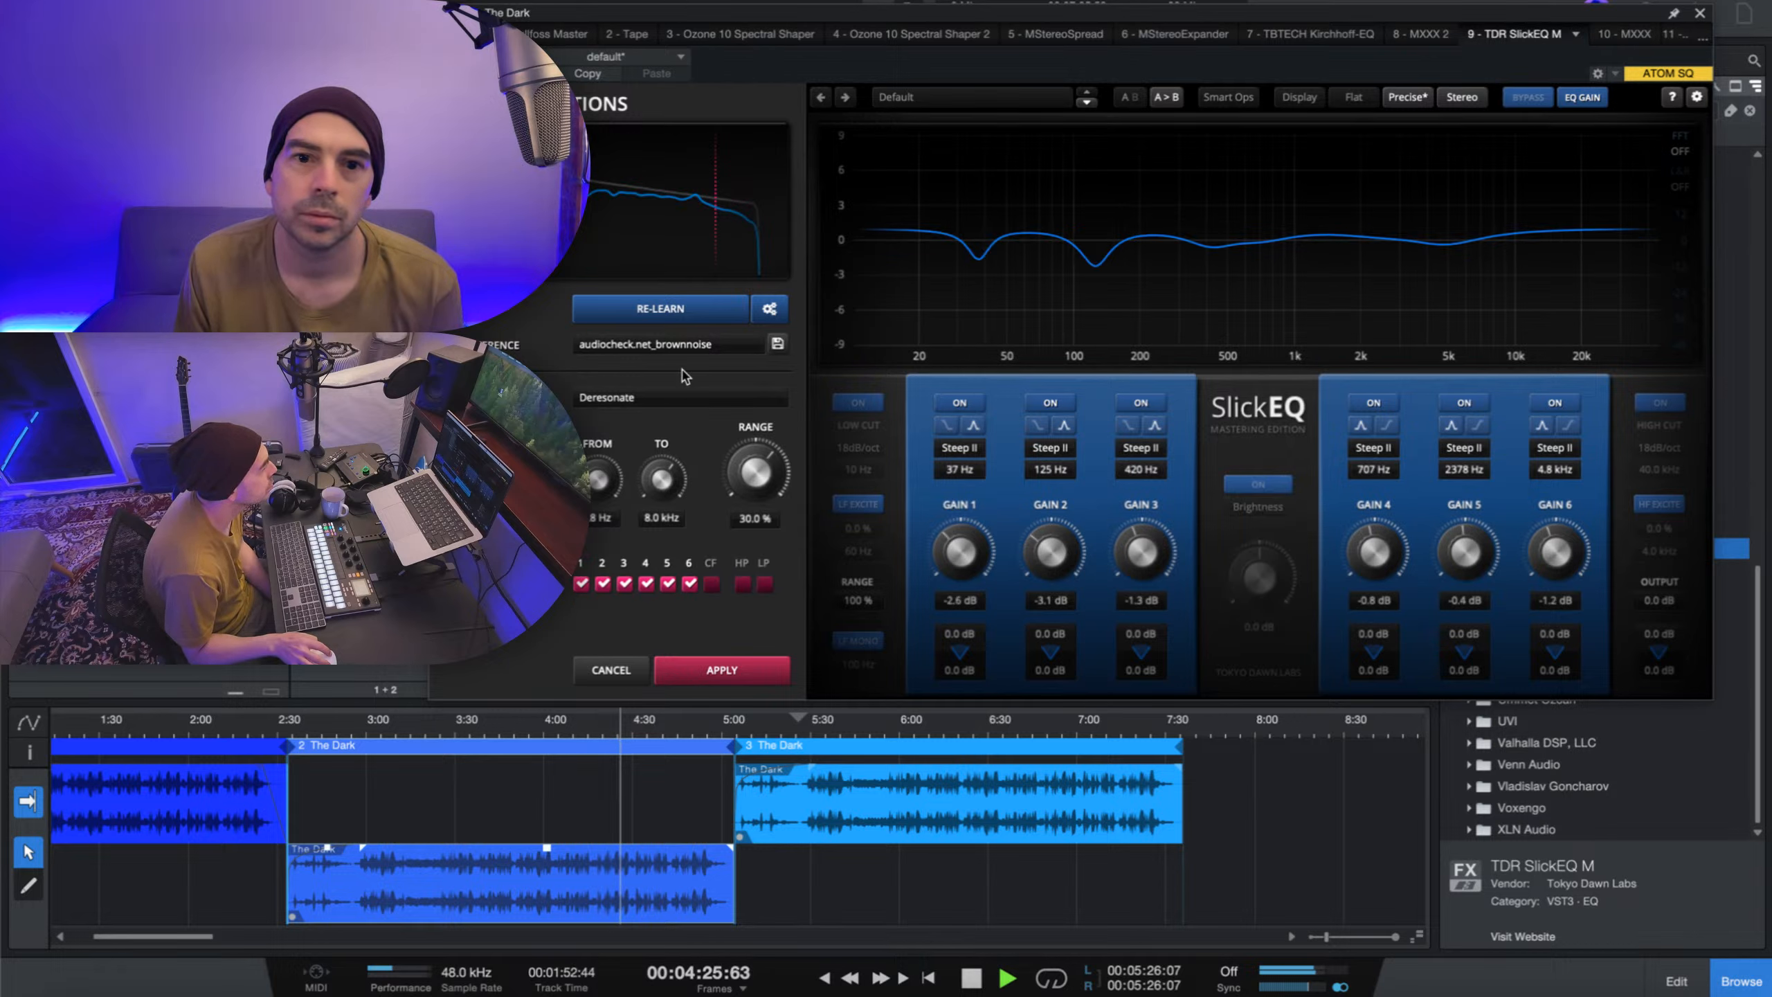
pyautogui.click(661, 399)
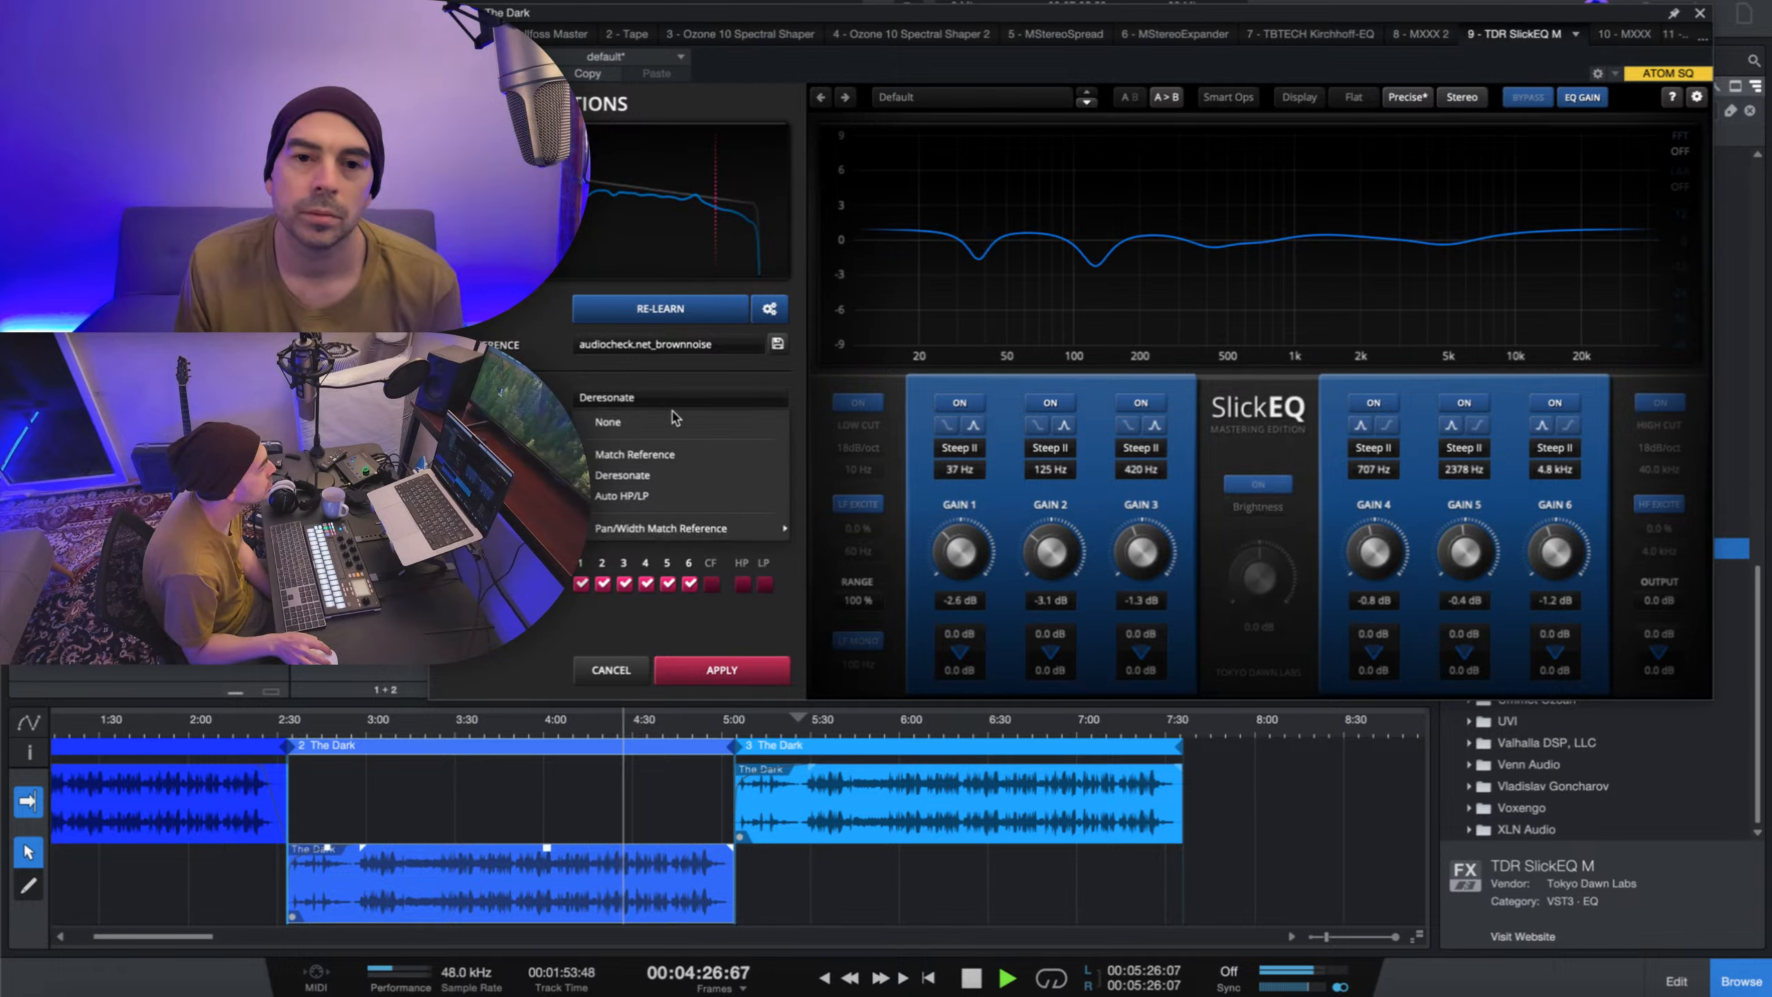
pyautogui.click(669, 454)
pyautogui.click(694, 393)
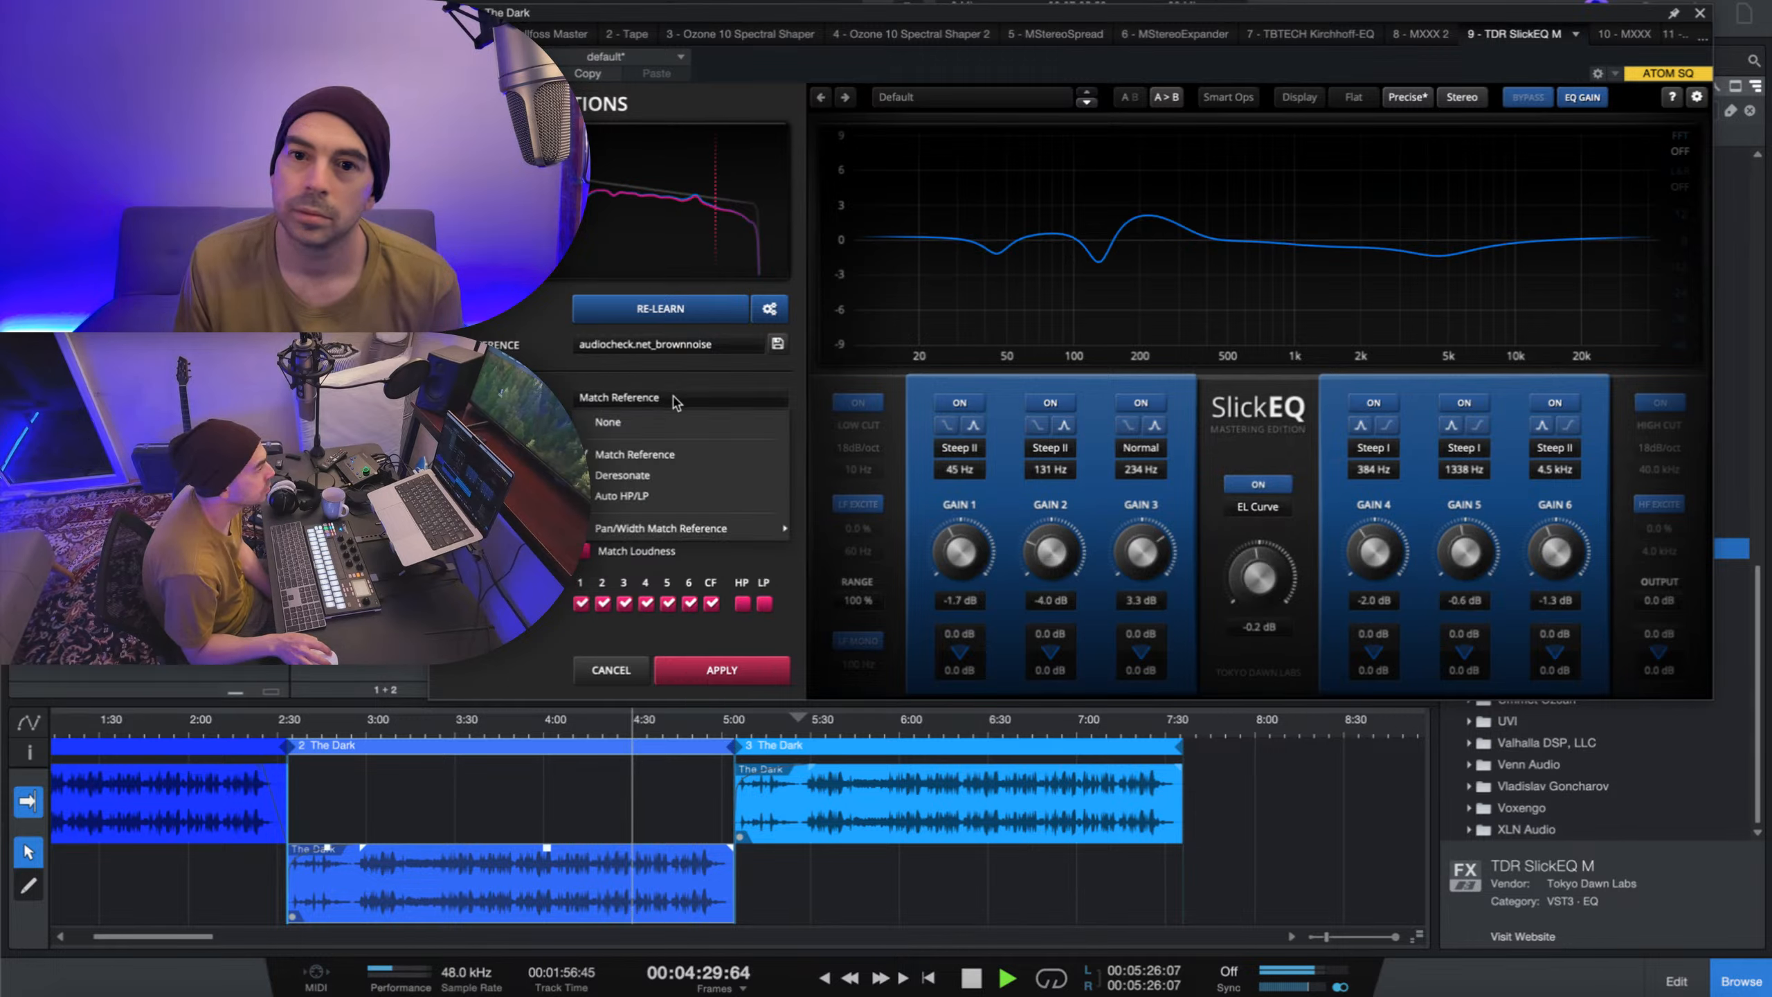
pyautogui.click(668, 480)
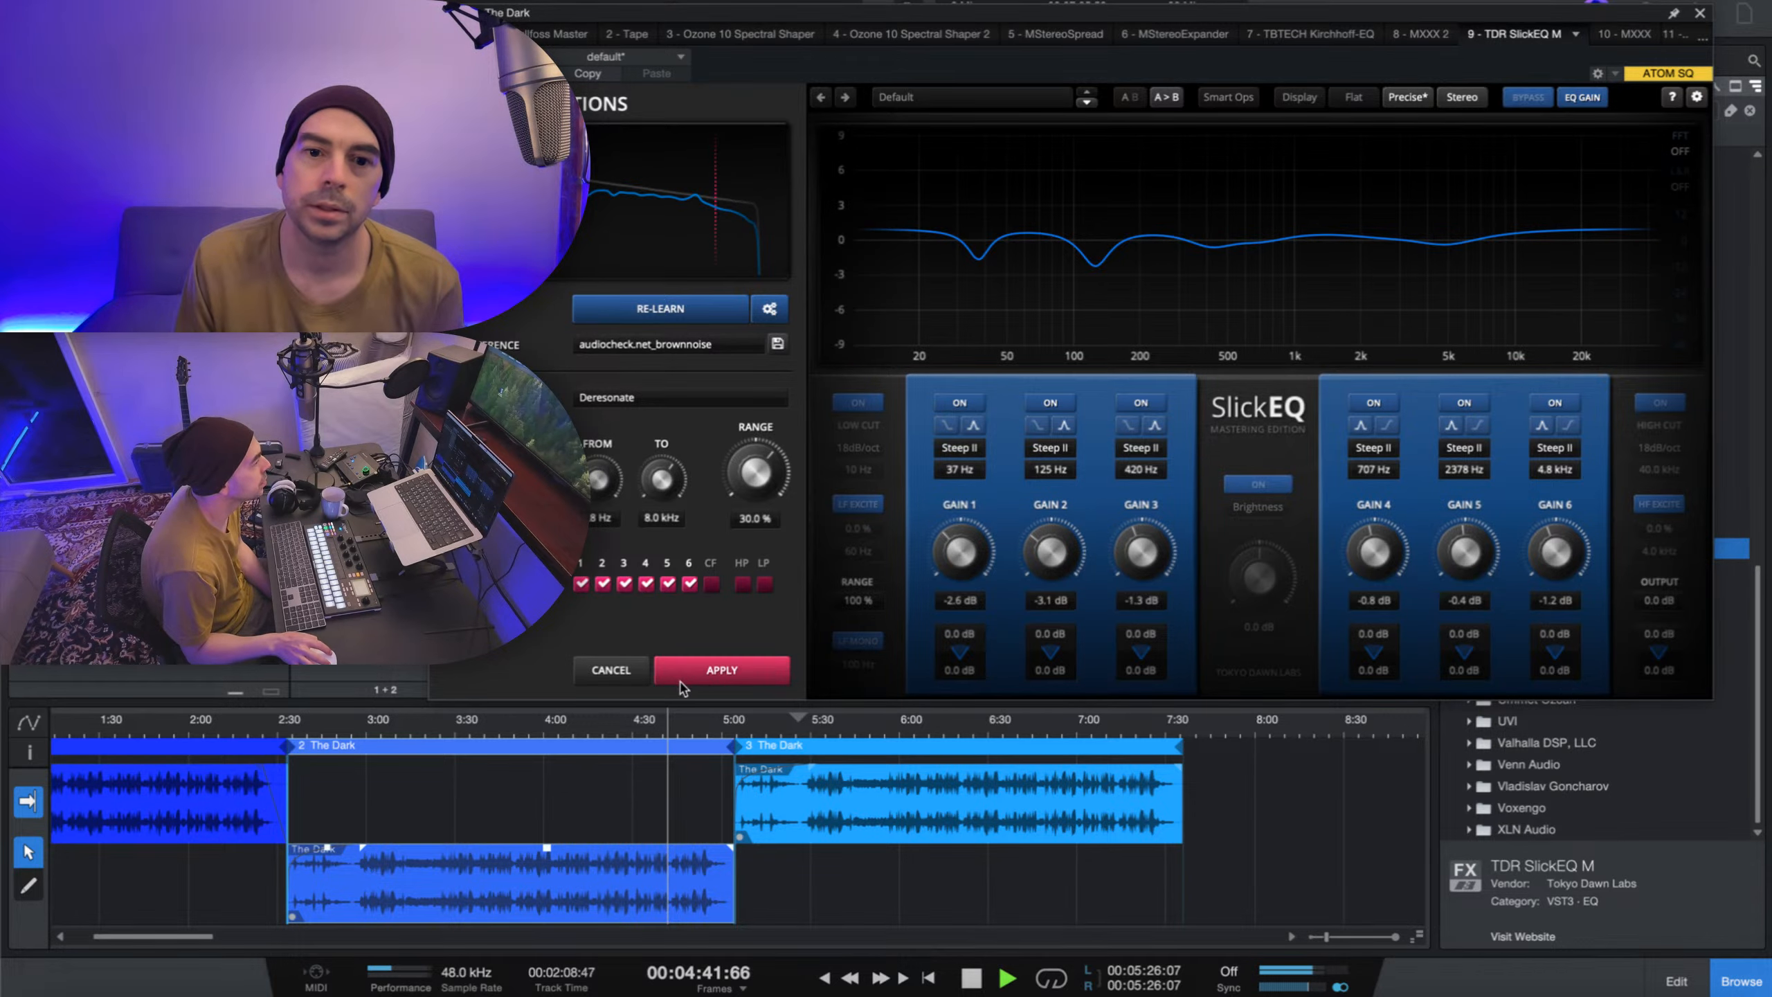
pyautogui.click(698, 670)
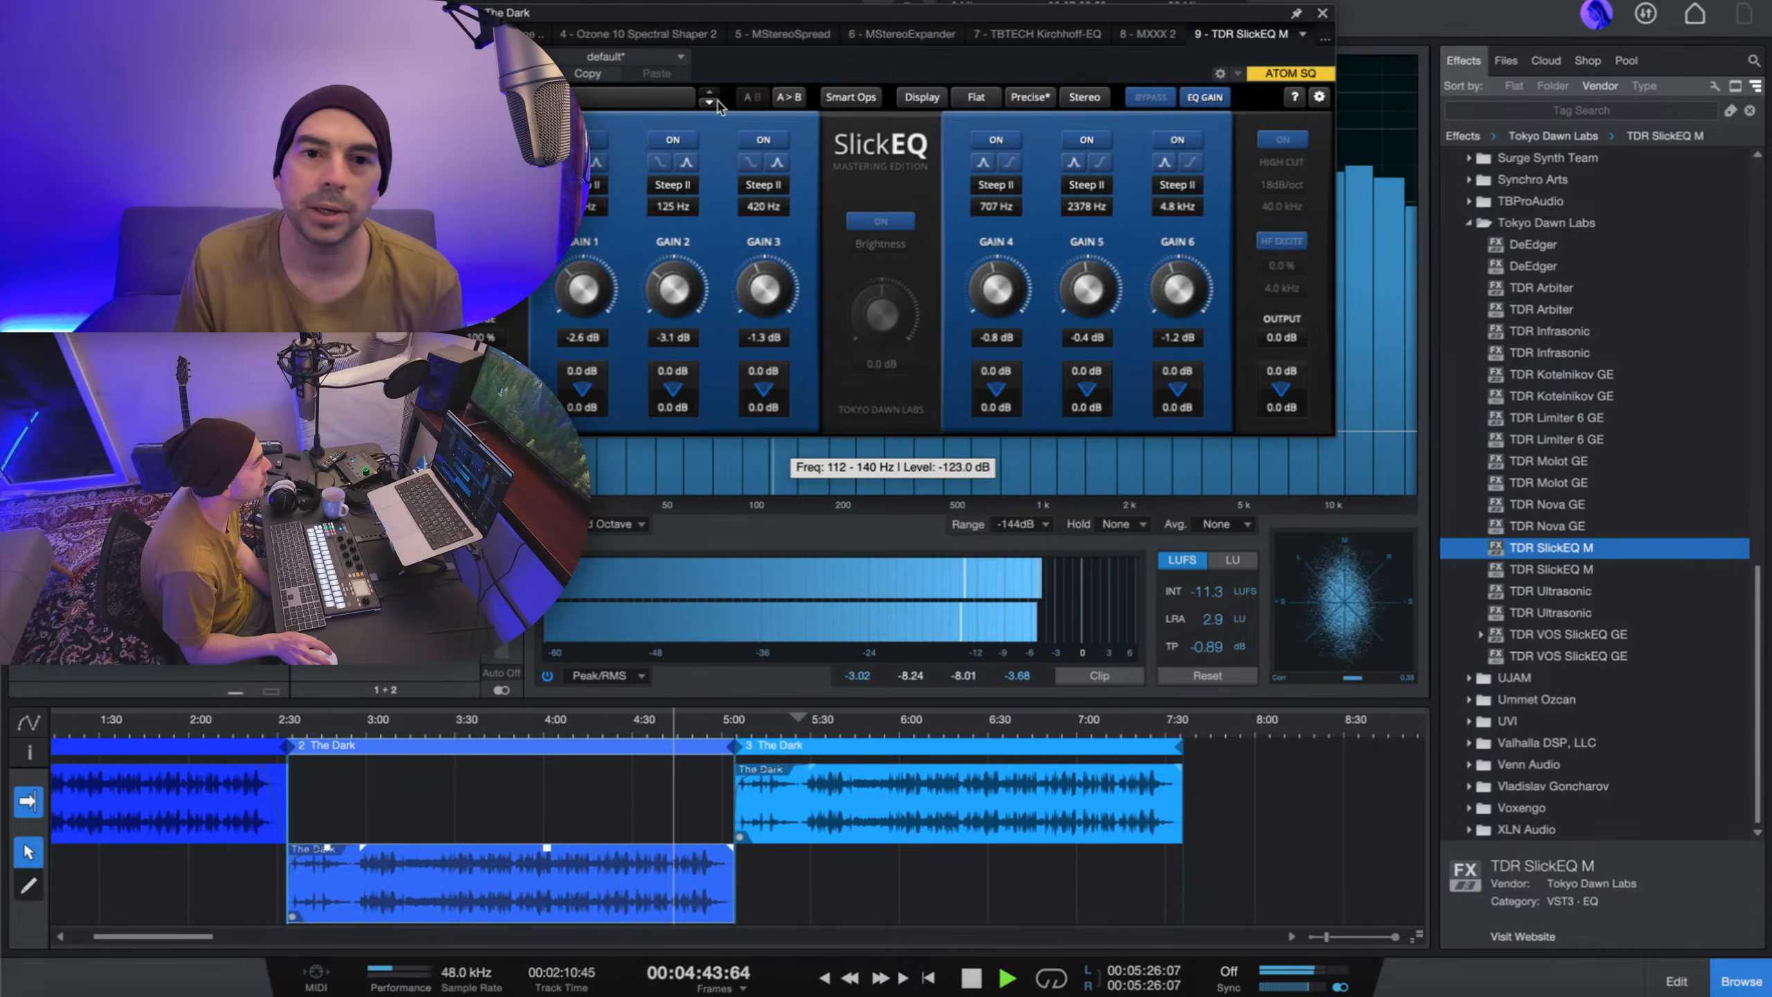
# - Enable SlickEQ M's low cut and set it to 24 Hz at 18 dB/oct
pyautogui.moveTo(659, 4)
pyautogui.mouseDown()
pyautogui.moveTo(801, 116)
pyautogui.moveTo(801, 141)
pyautogui.mouseUp()
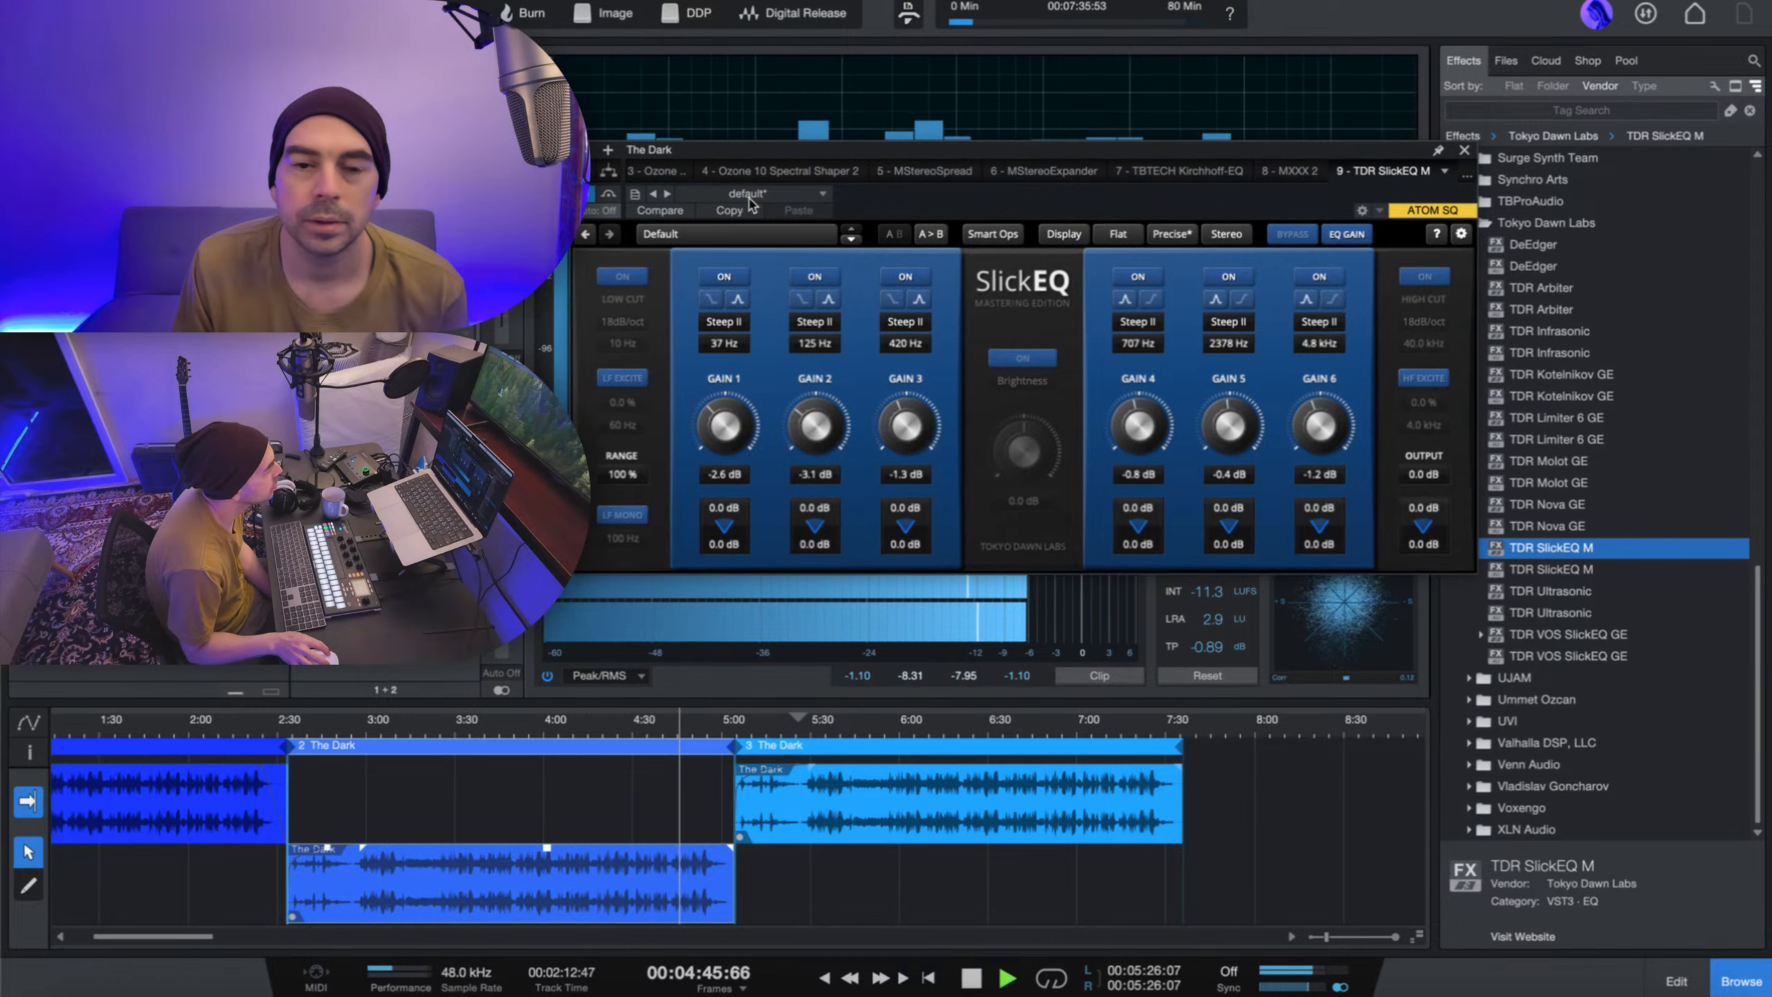
pyautogui.click(622, 276)
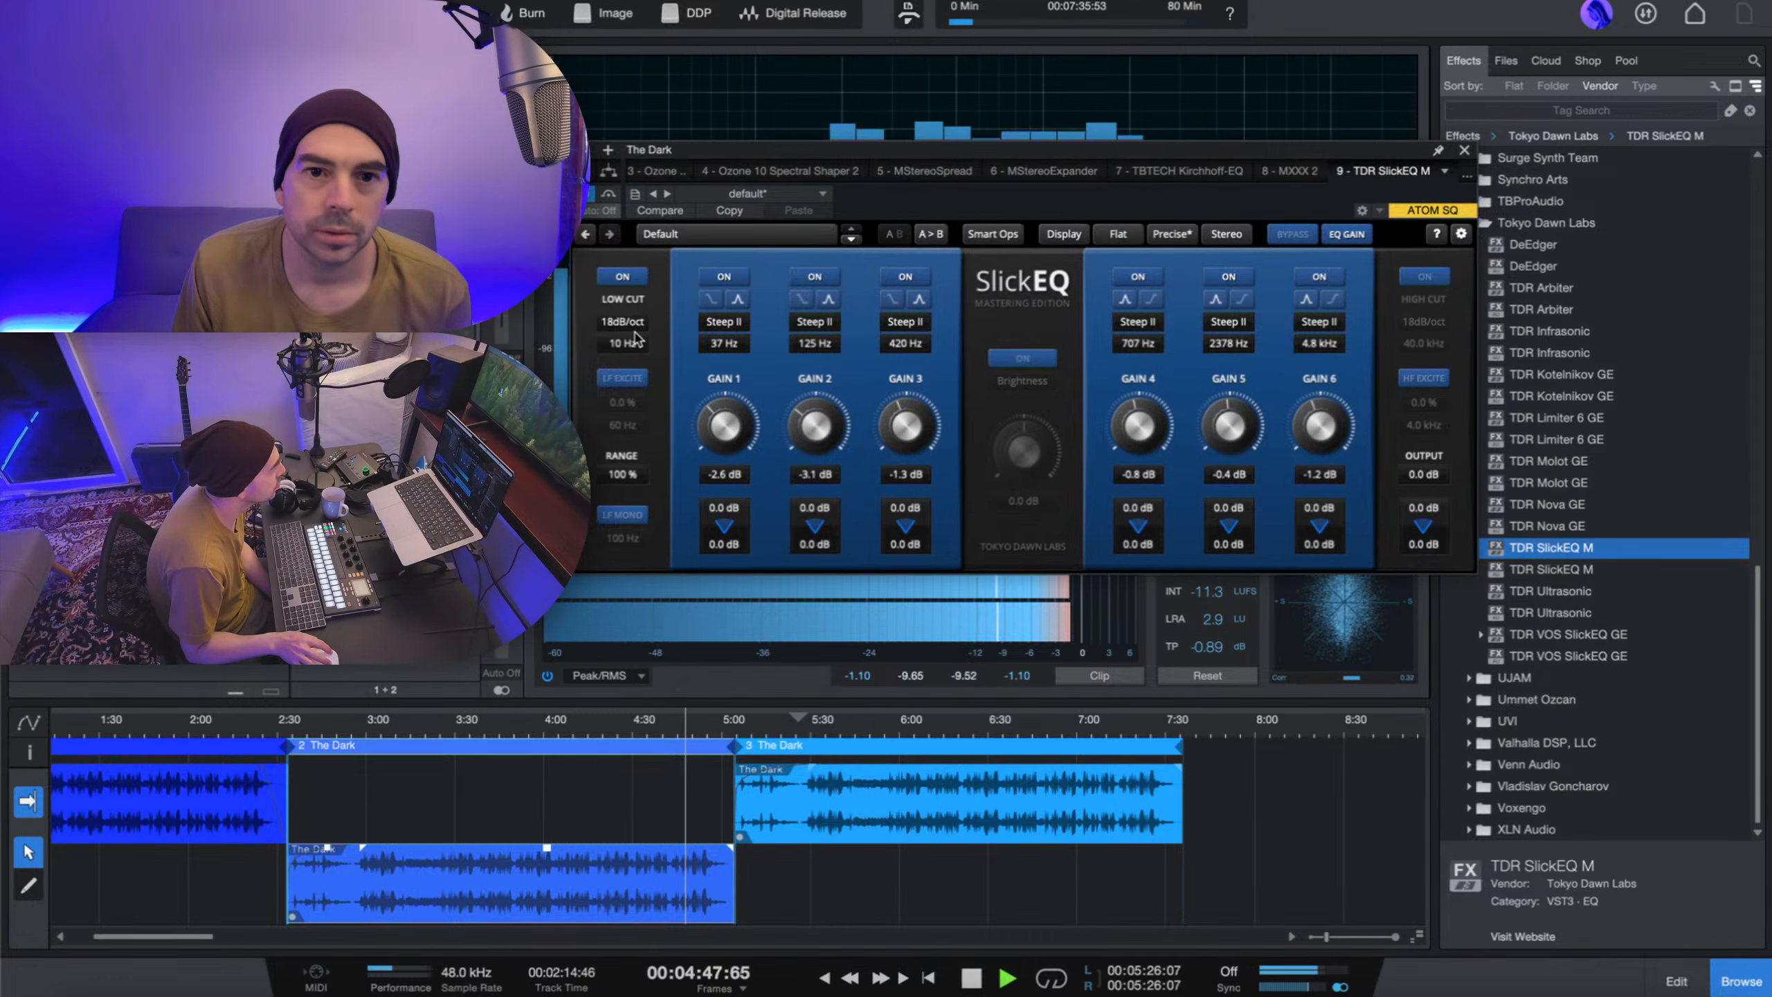
pyautogui.click(623, 323)
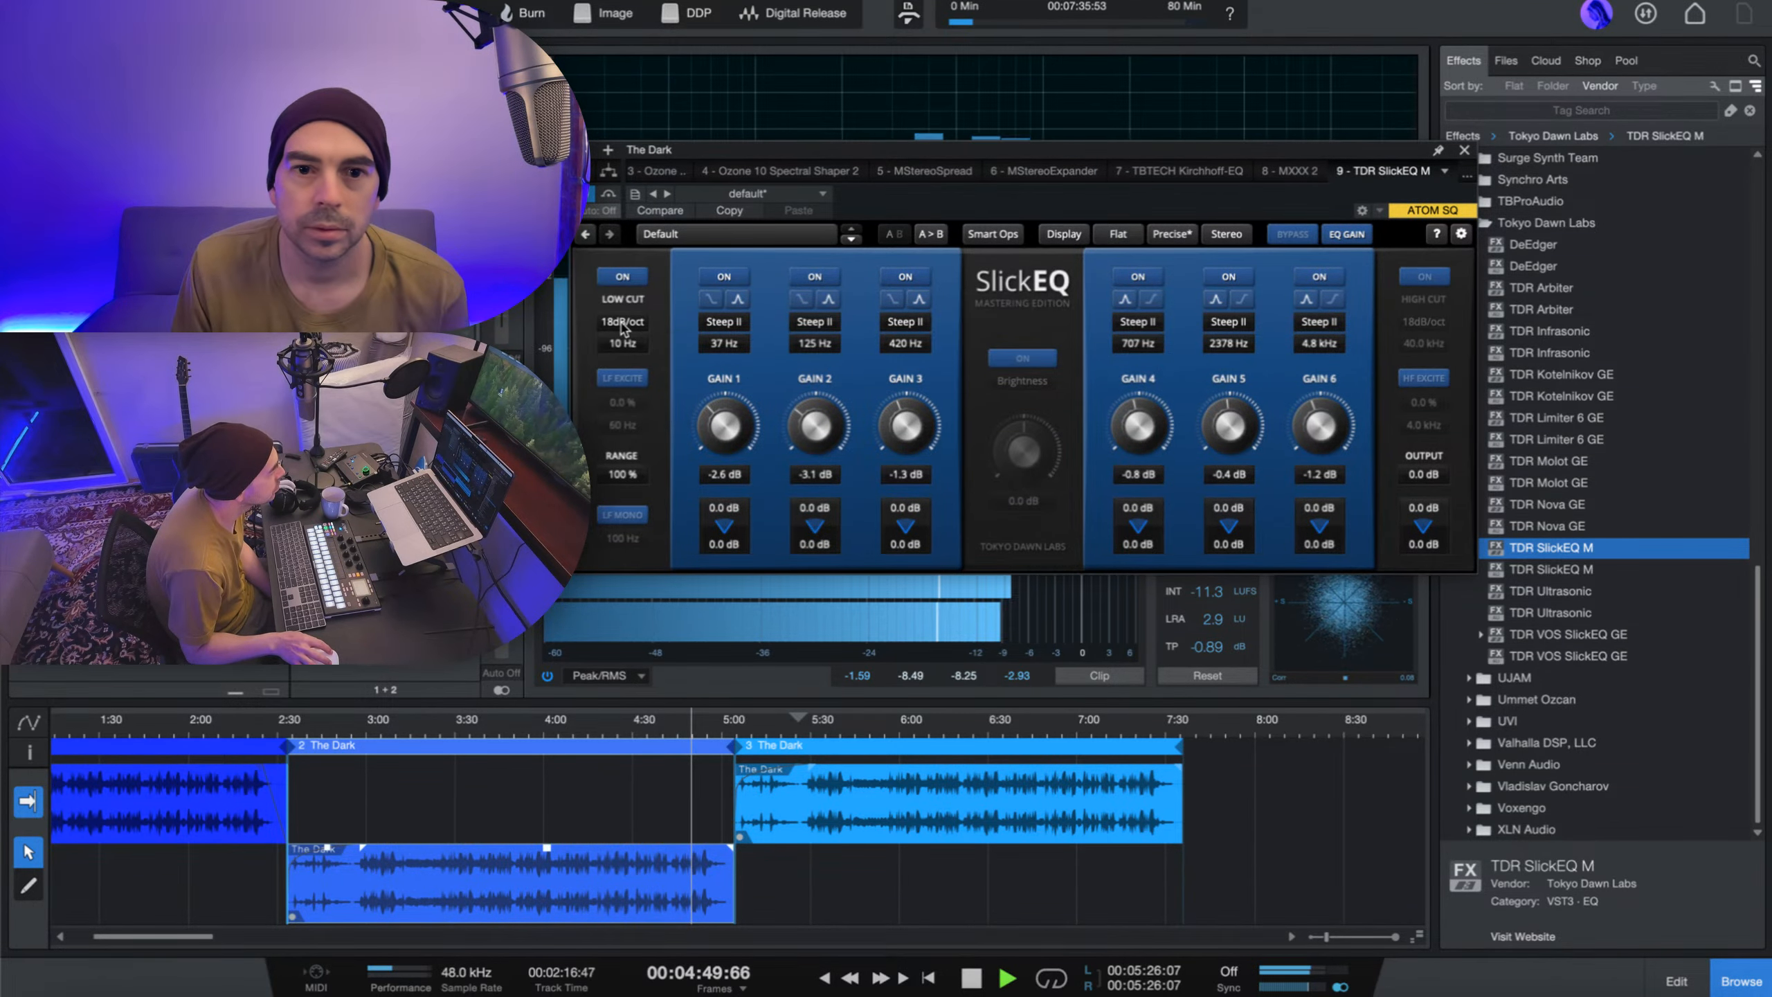
pyautogui.click(640, 386)
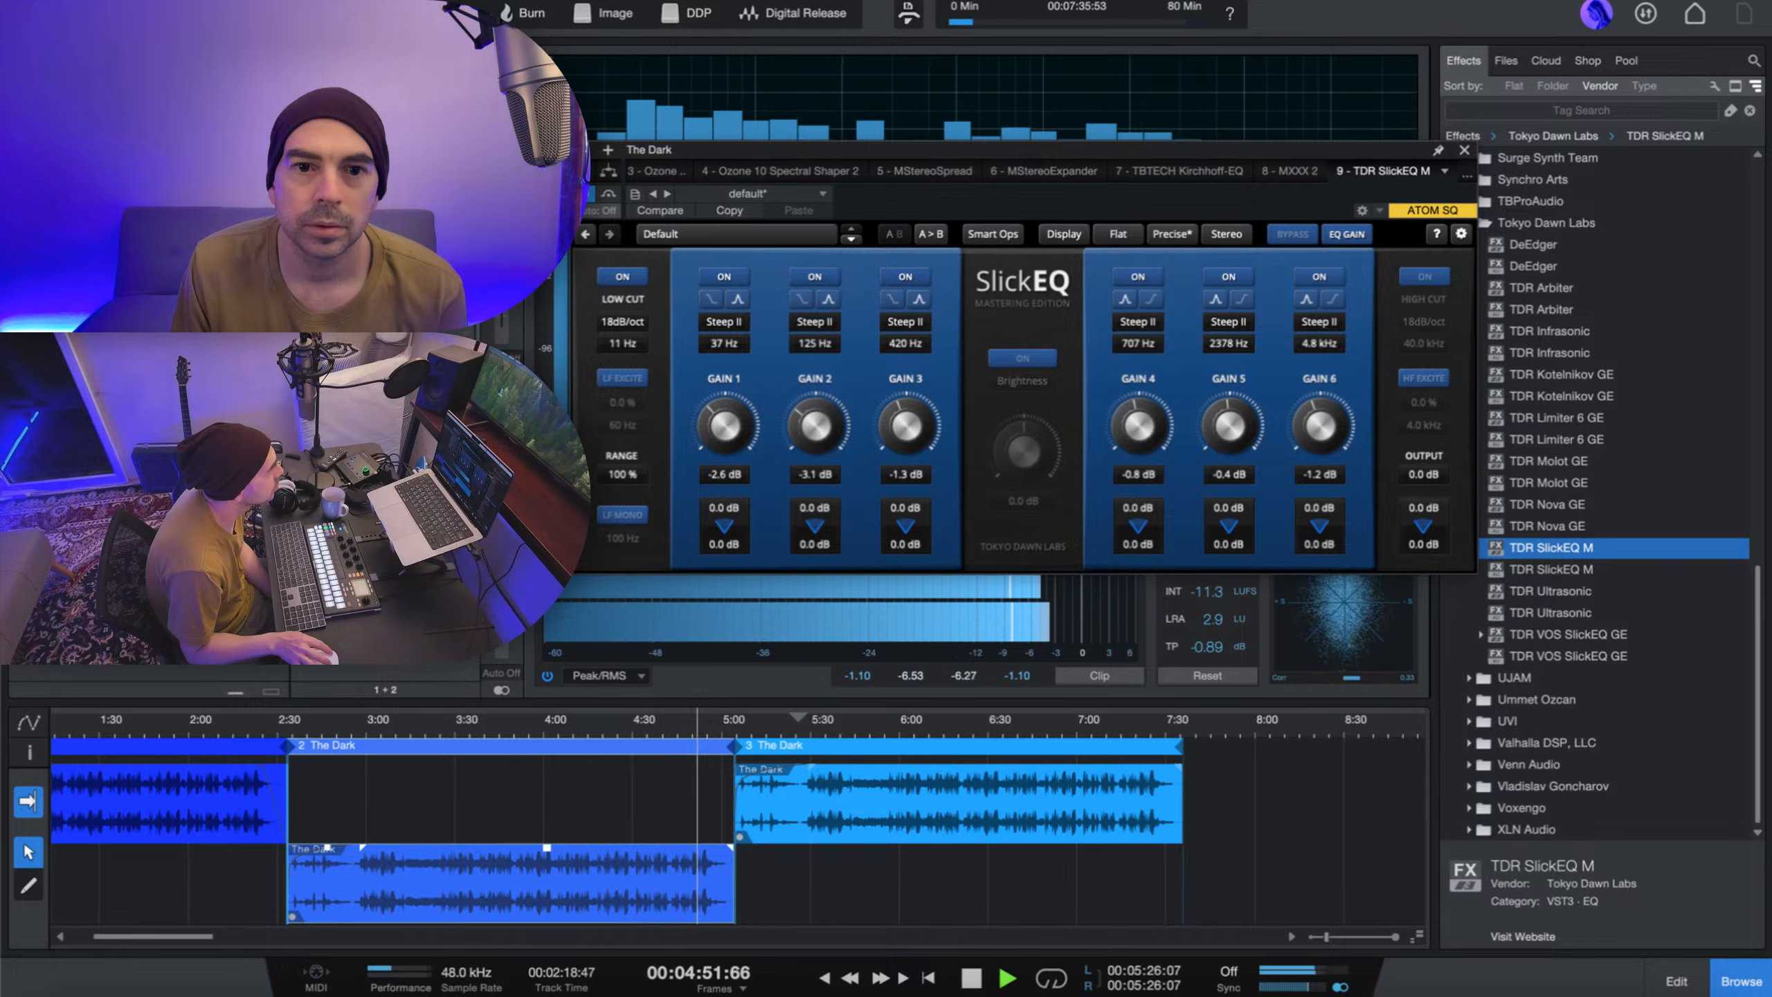
pyautogui.moveTo(623, 344)
pyautogui.mouseDown()
pyautogui.moveTo(623, 309)
pyautogui.moveTo(622, 326)
pyautogui.mouseUp()
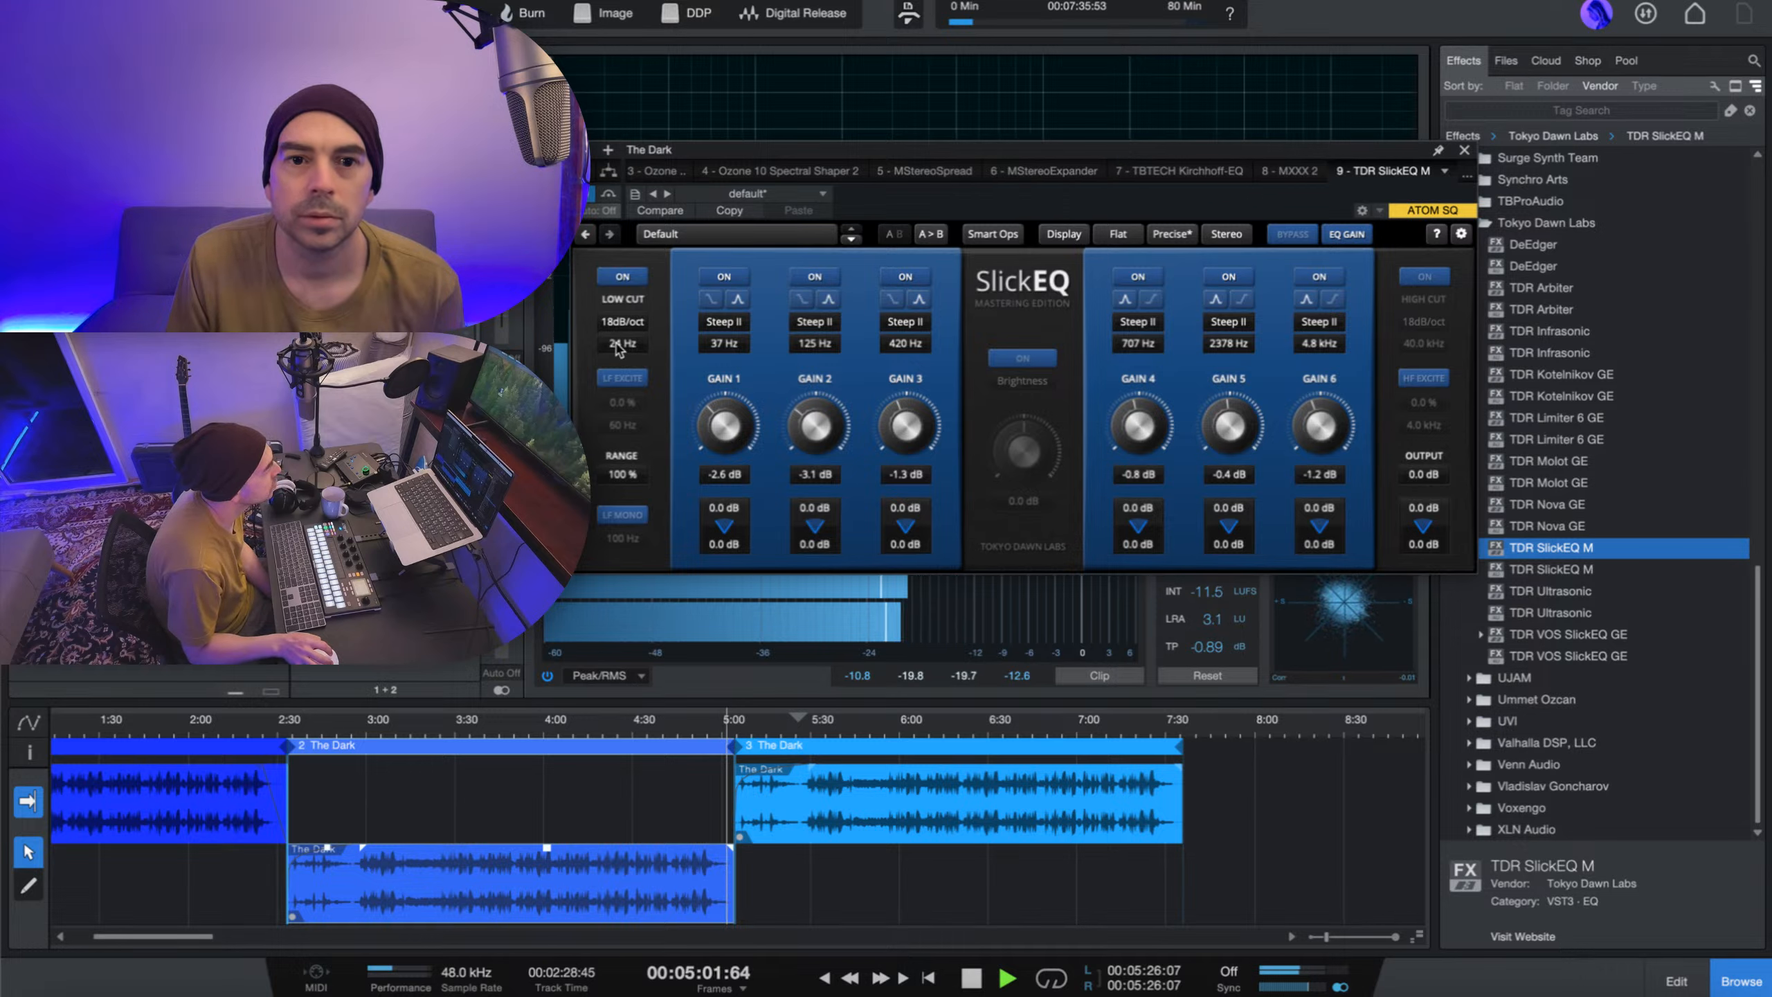
# - Replay the second track from about 3:00, enable LF Excite at 2.2% and 60 Hz, and close the SlickEQ M window
pyautogui.click(381, 721)
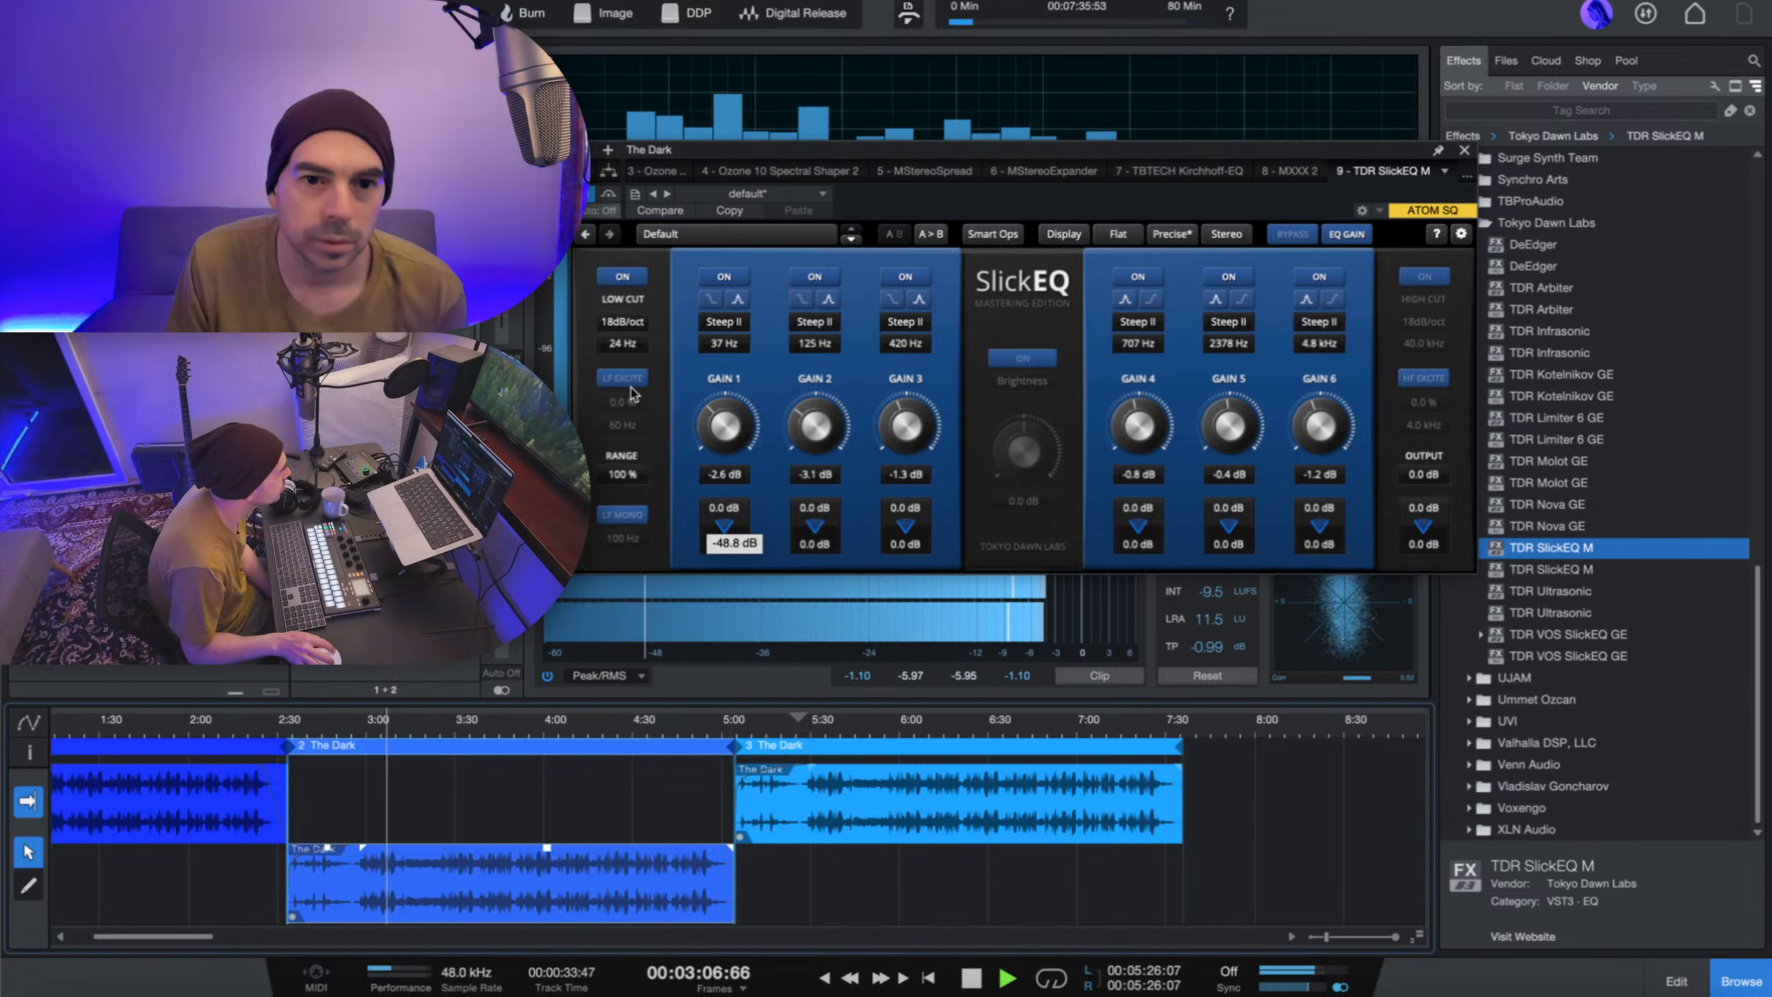
pyautogui.click(622, 378)
pyautogui.moveTo(621, 402)
pyautogui.mouseDown()
pyautogui.moveTo(621, 372)
pyautogui.moveTo(622, 405)
pyautogui.mouseUp()
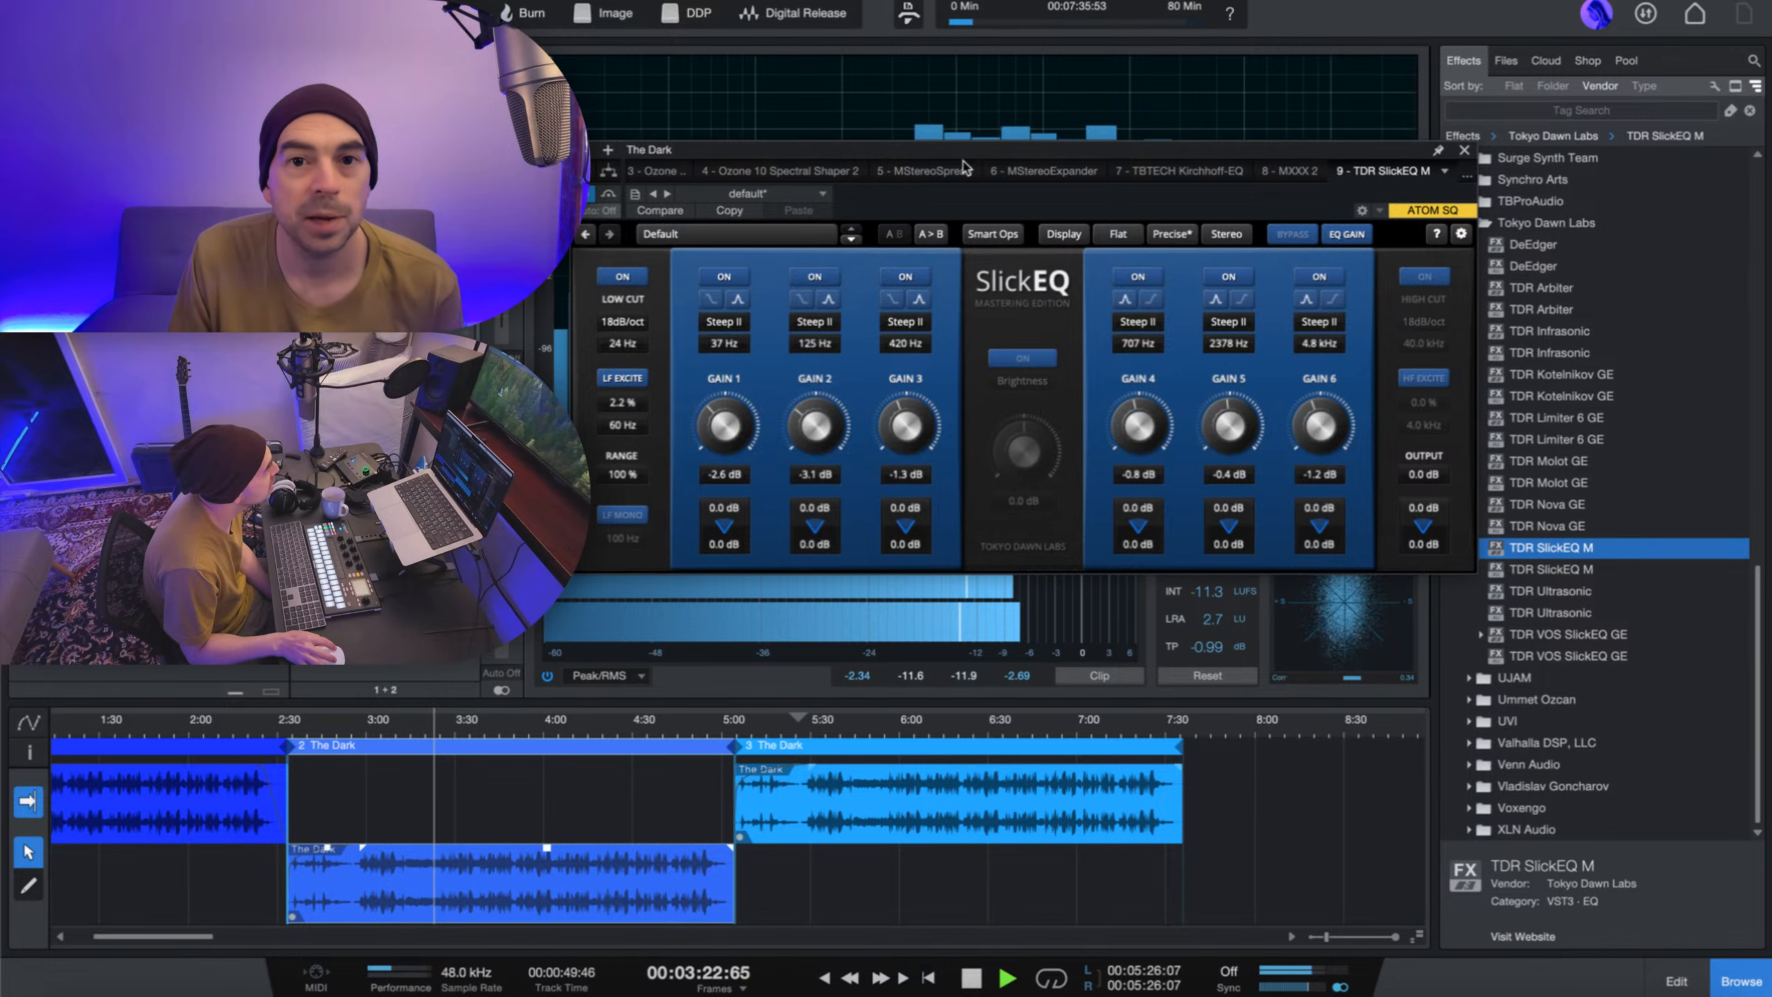
pyautogui.moveTo(983, 151); pyautogui.dragTo(978, 71)
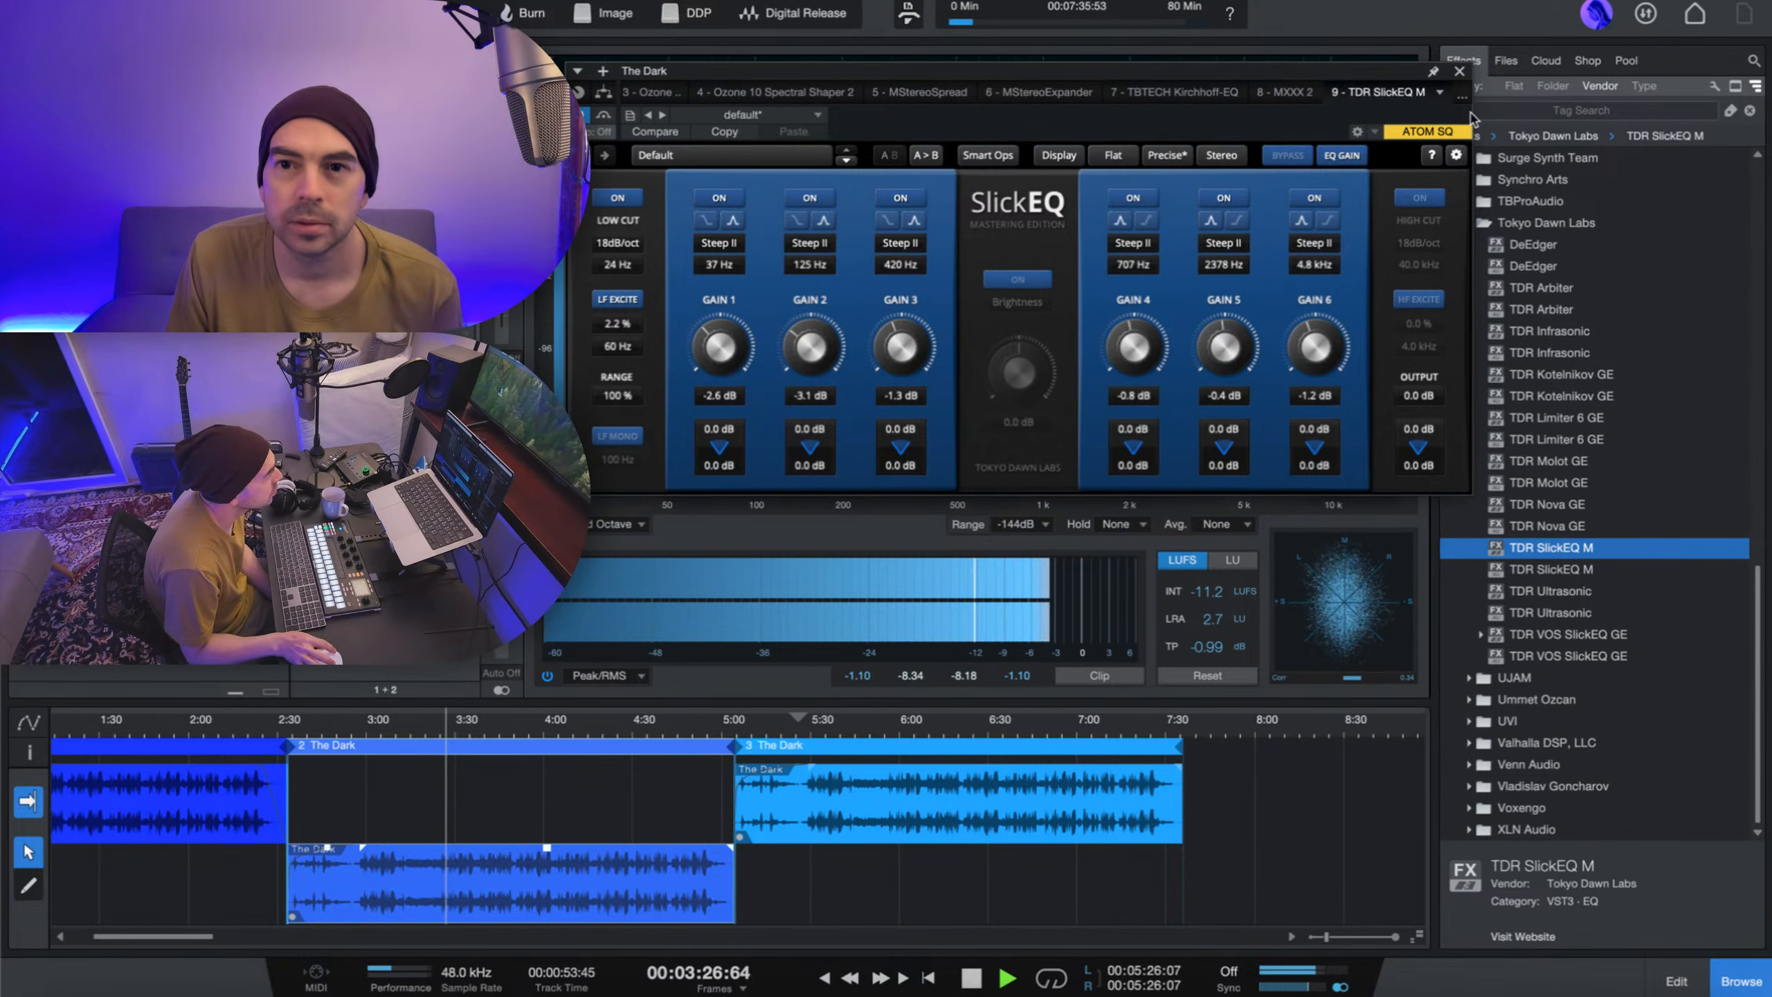
pyautogui.click(1459, 72)
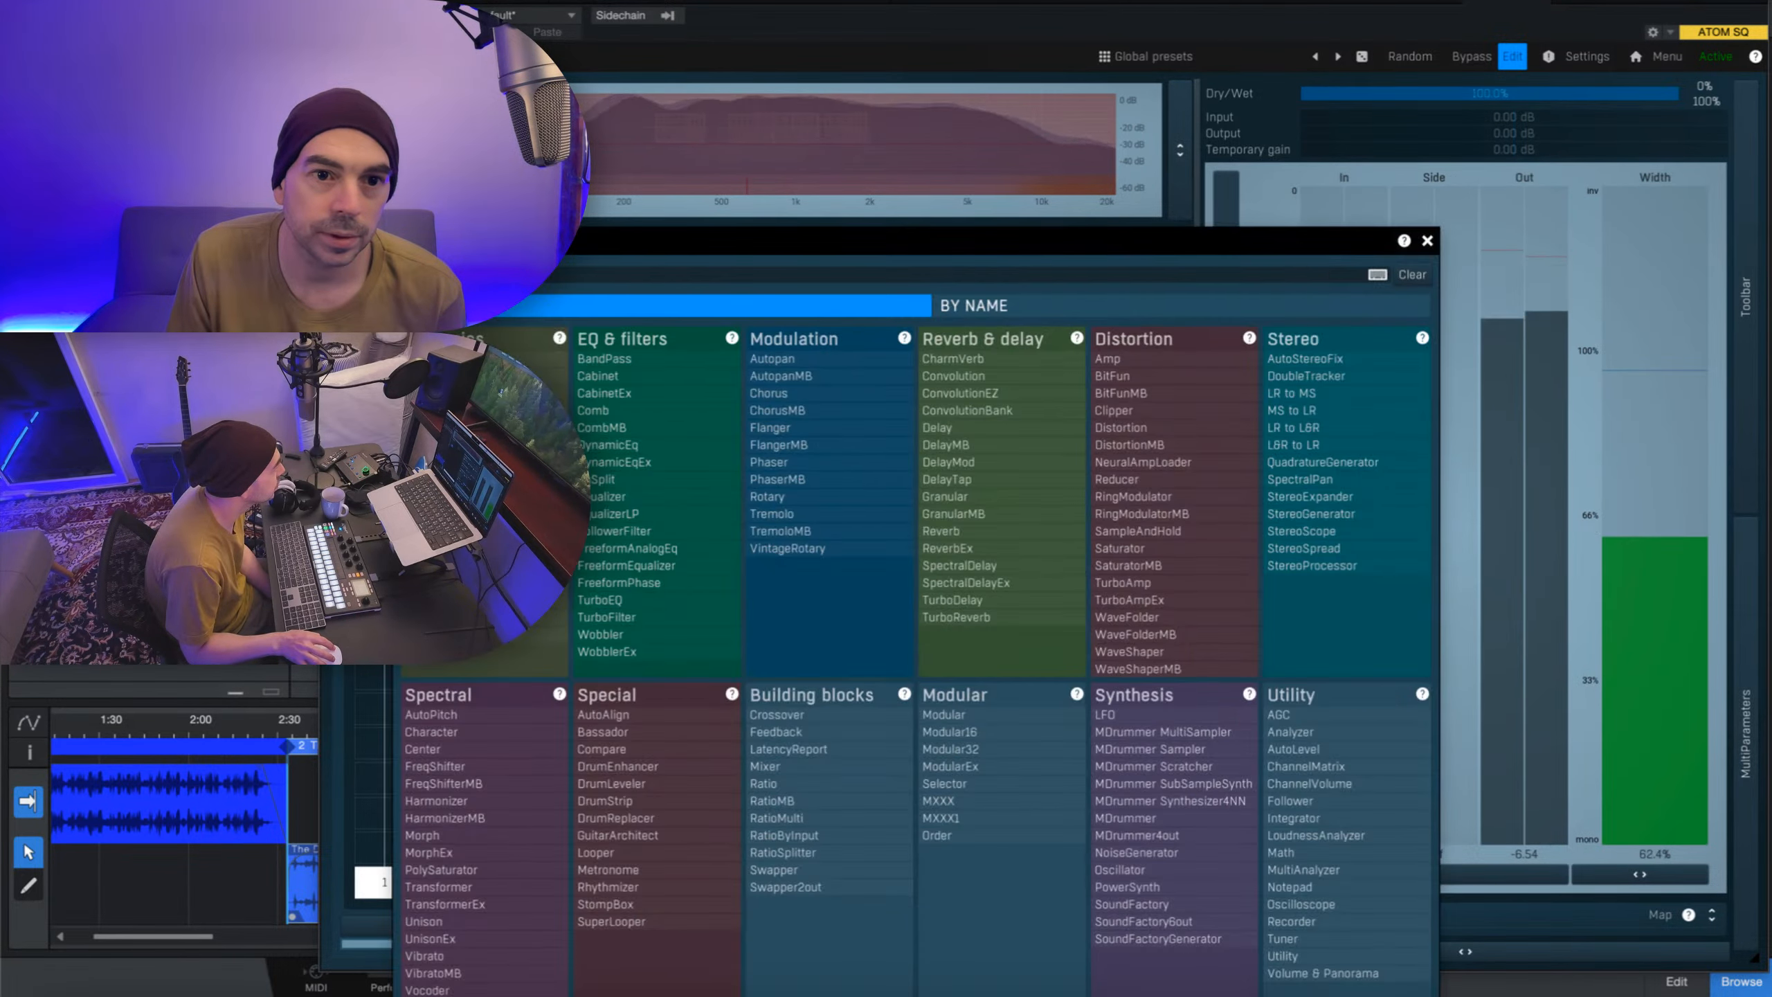
# - Set the Processor 1 threshold of MXXX's Spectral Dynamics 1 to -34.3 dB and close the MXXX window
pyautogui.click(1427, 241)
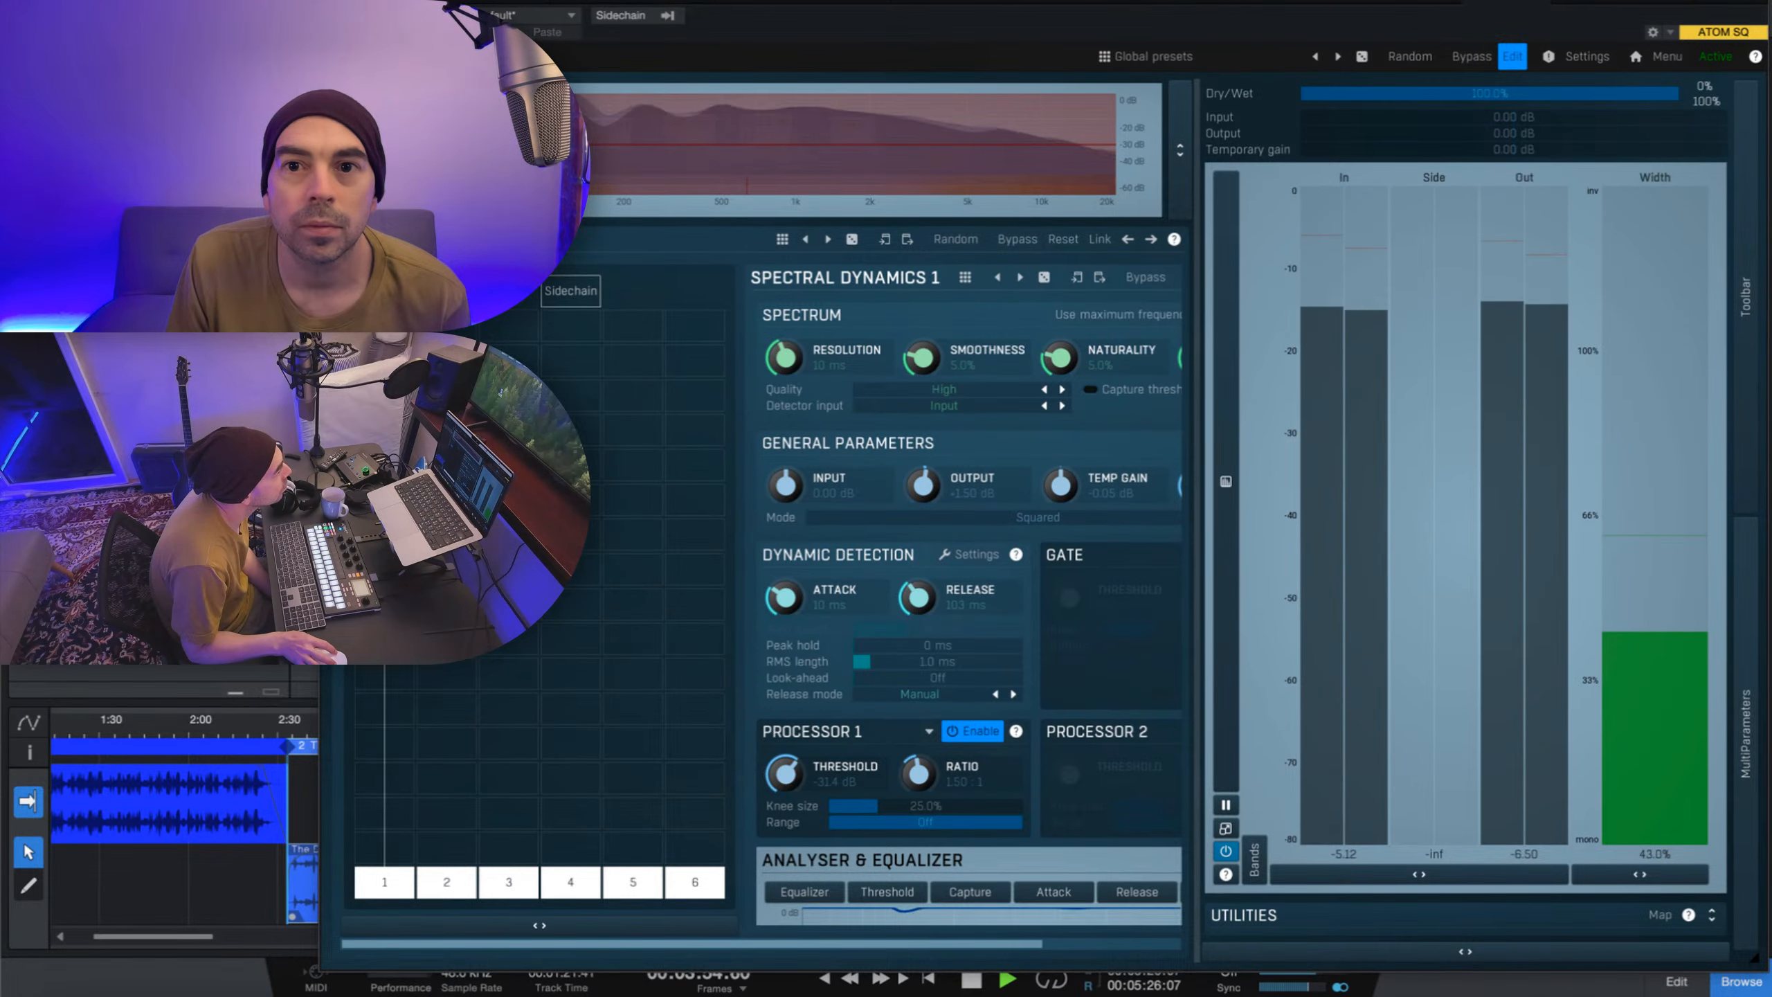
pyautogui.moveTo(1235, 20); pyautogui.dragTo(1208, 19)
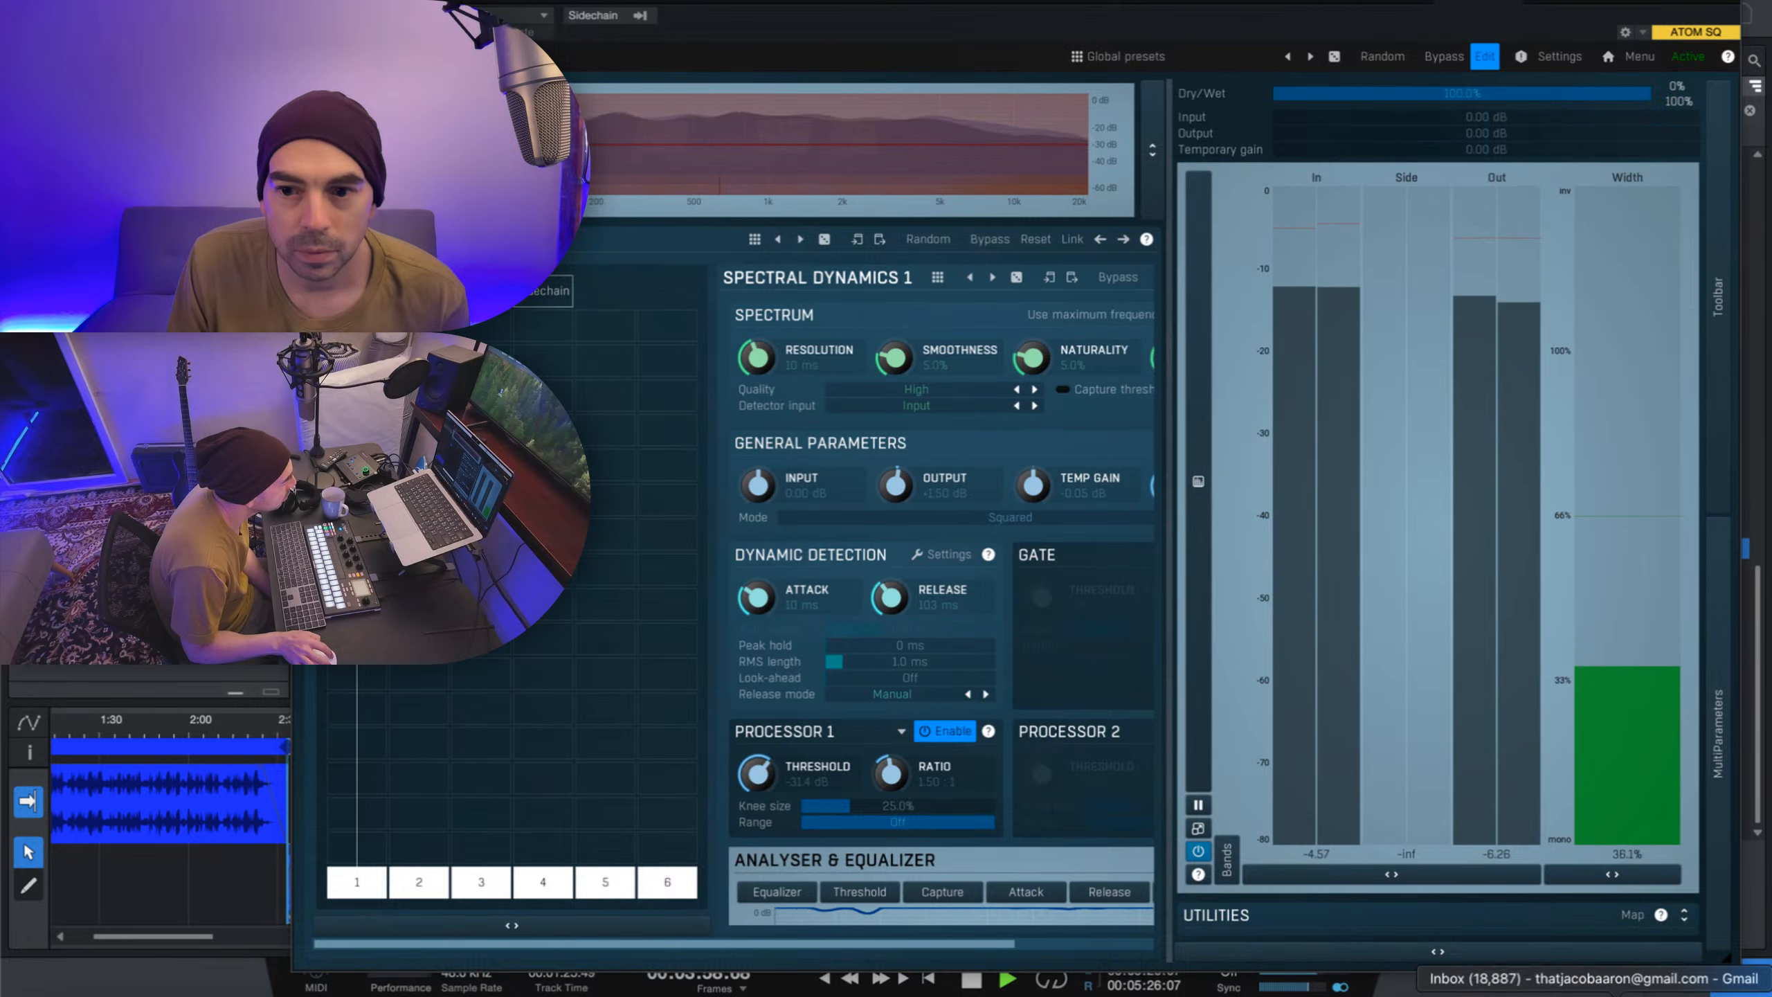
pyautogui.moveTo(1735, 976); pyautogui.dragTo(1767, 859)
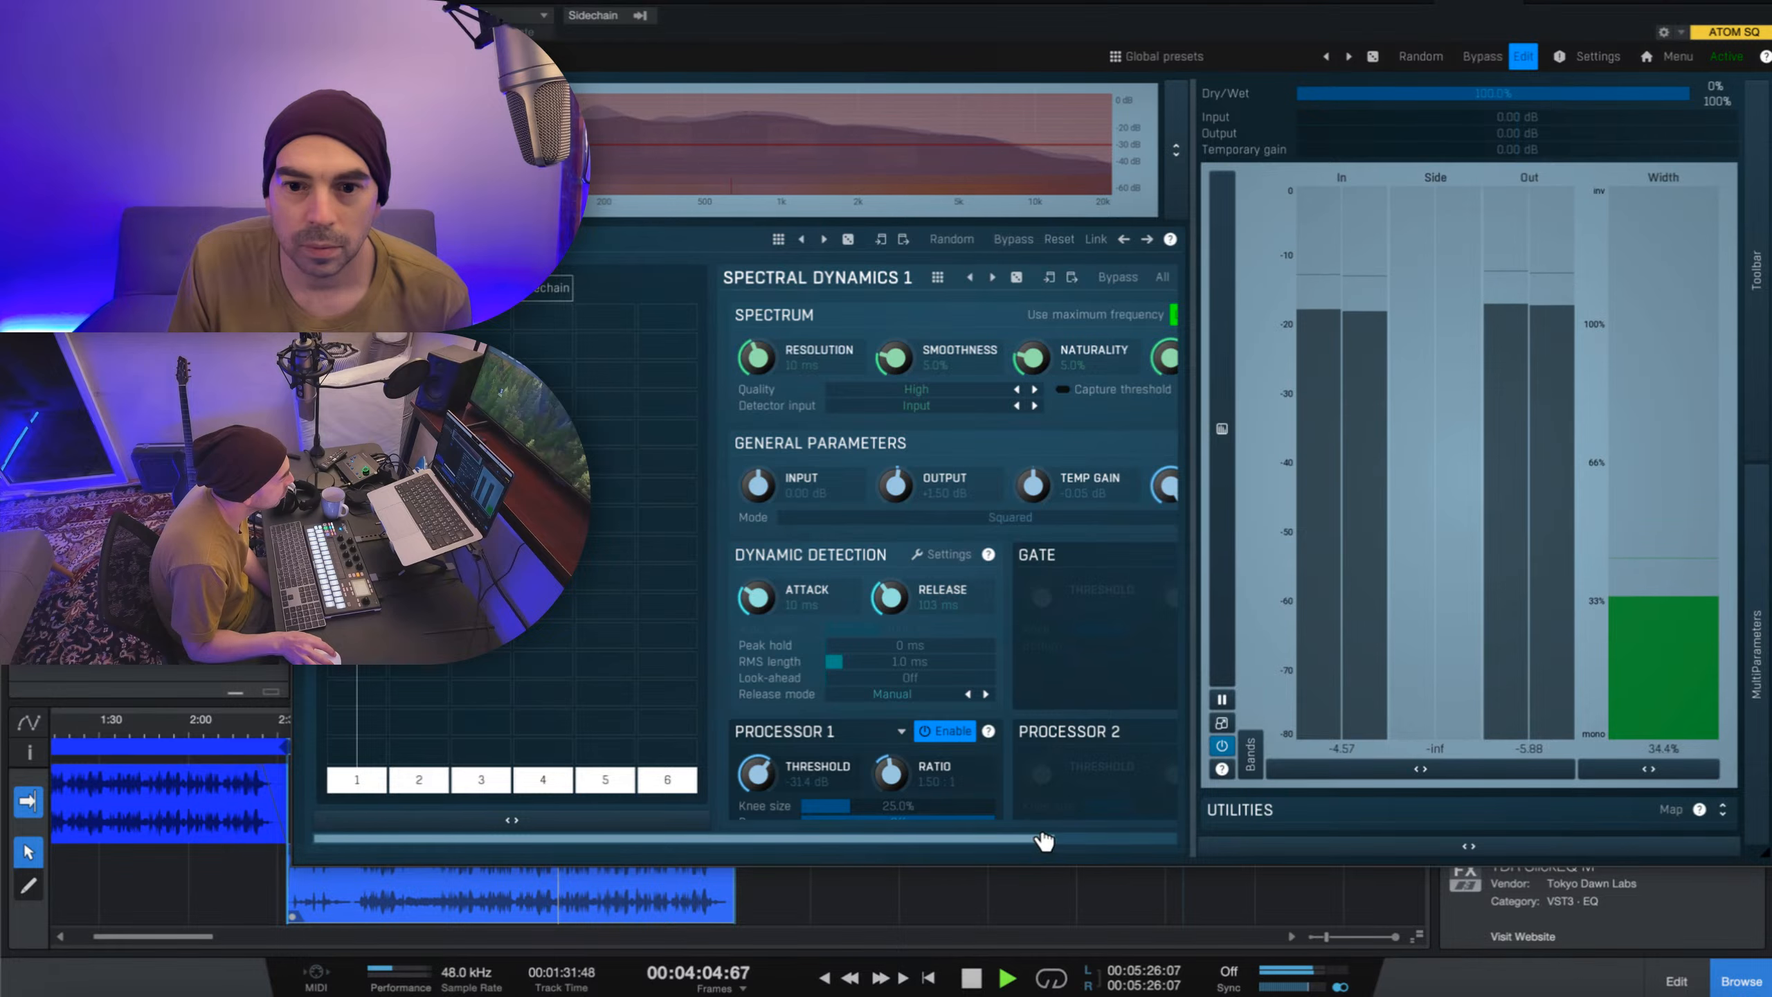
pyautogui.moveTo(1043, 841); pyautogui.dragTo(1179, 839)
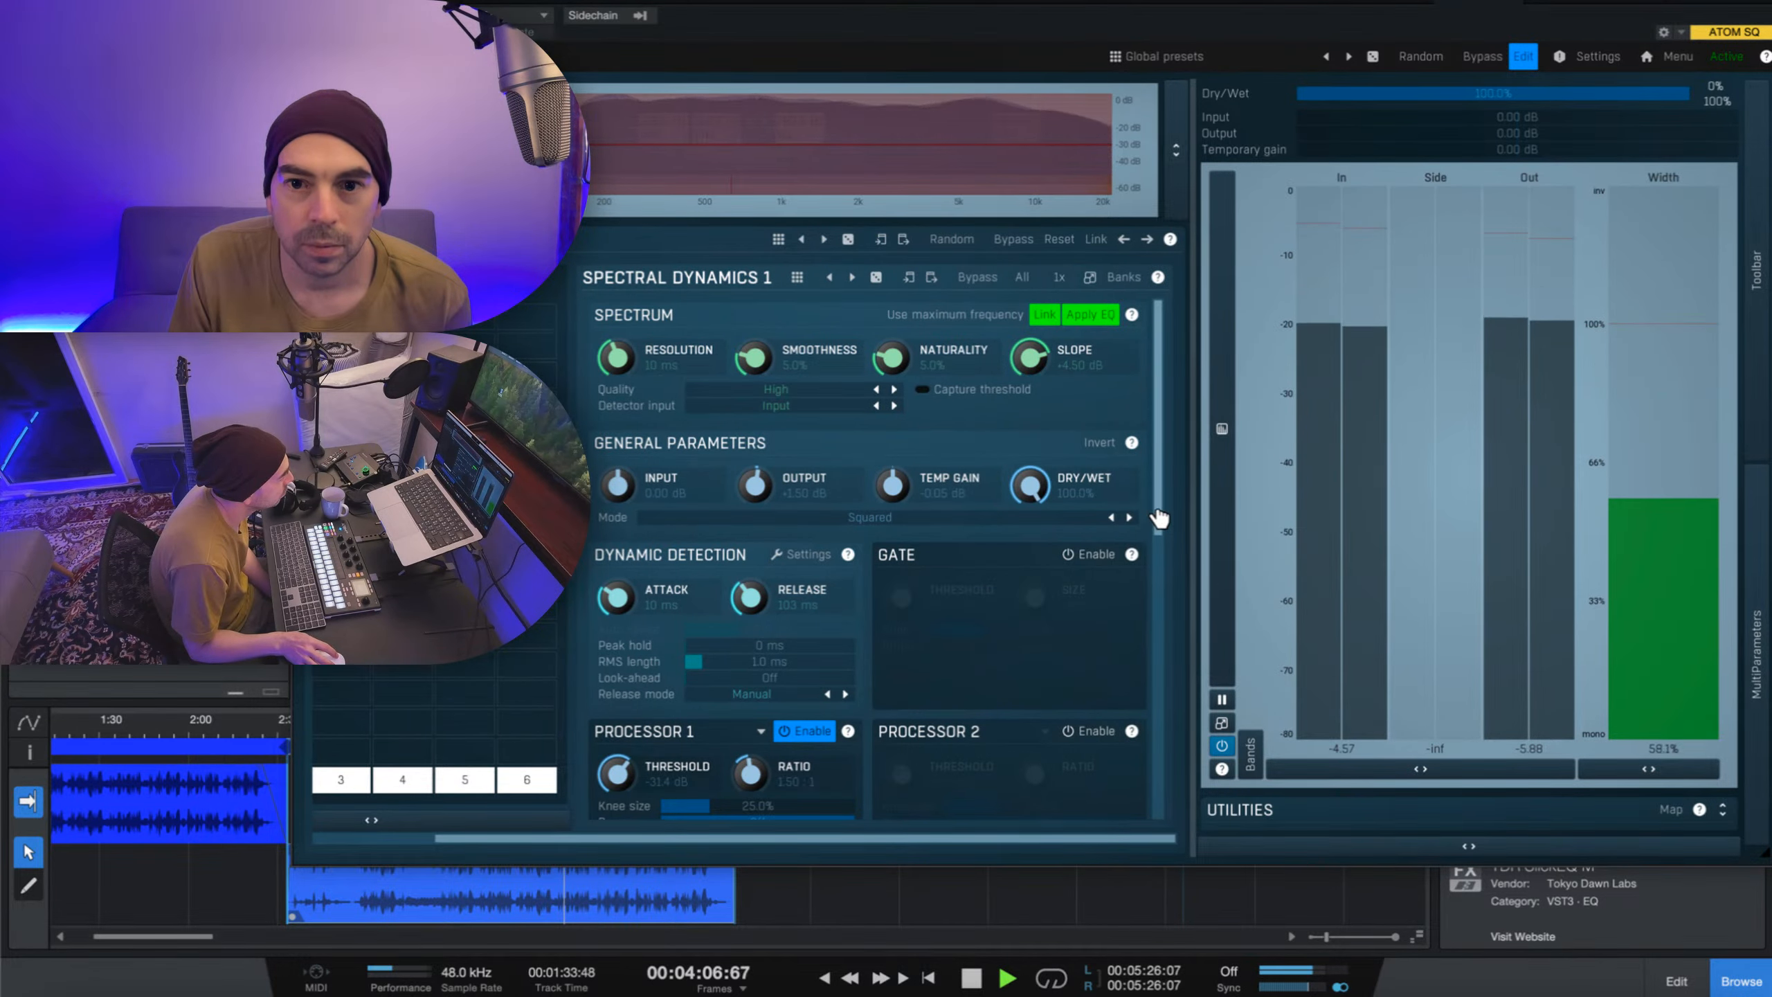
pyautogui.moveTo(1158, 518); pyautogui.dragTo(1163, 690)
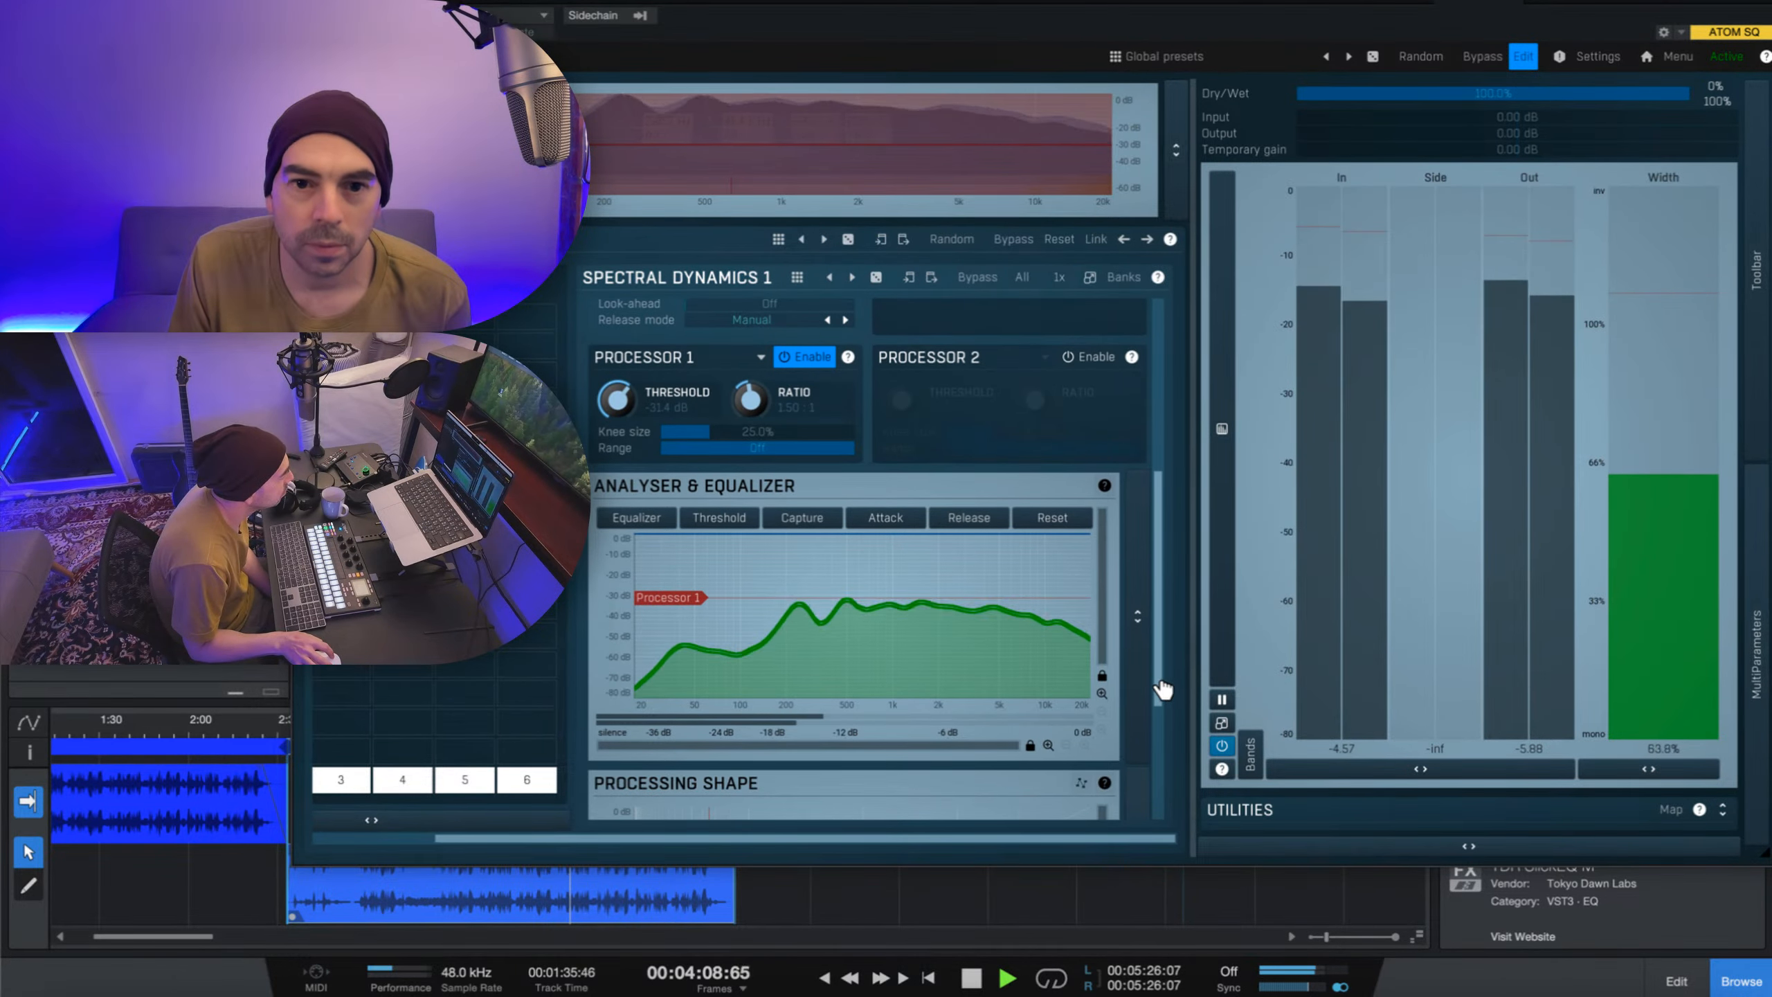
pyautogui.moveTo(681, 597)
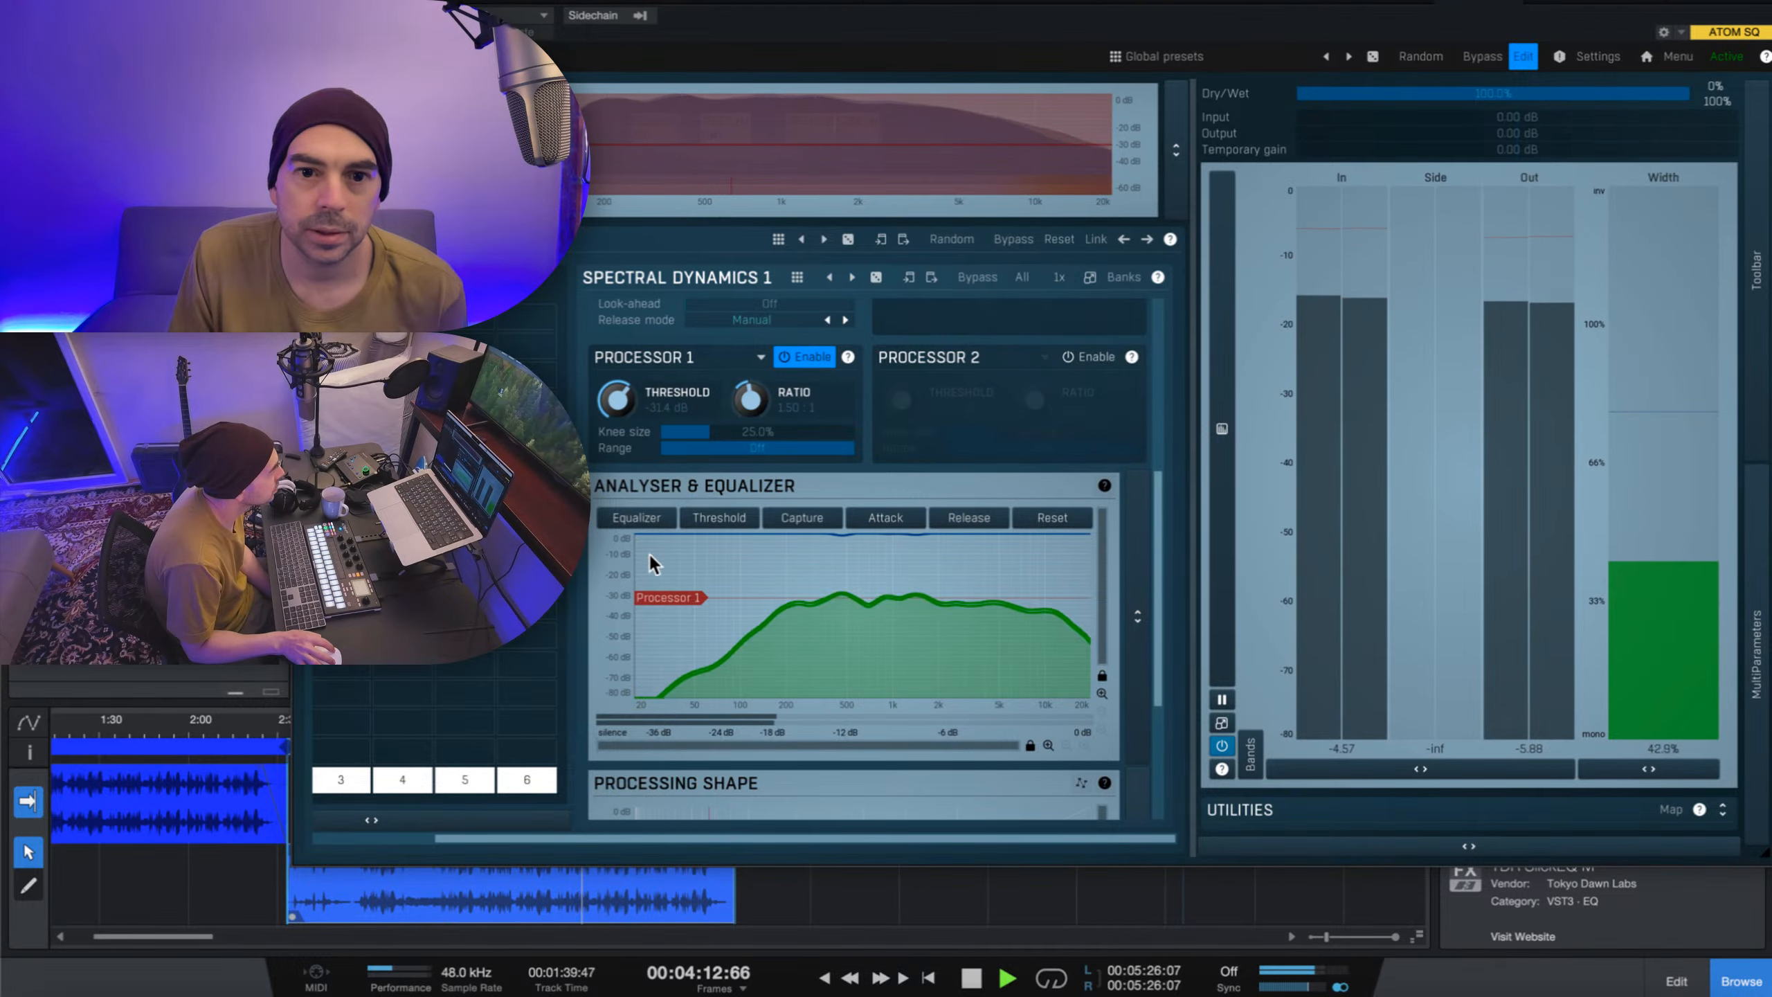
pyautogui.moveTo(661, 597); pyautogui.dragTo(663, 553)
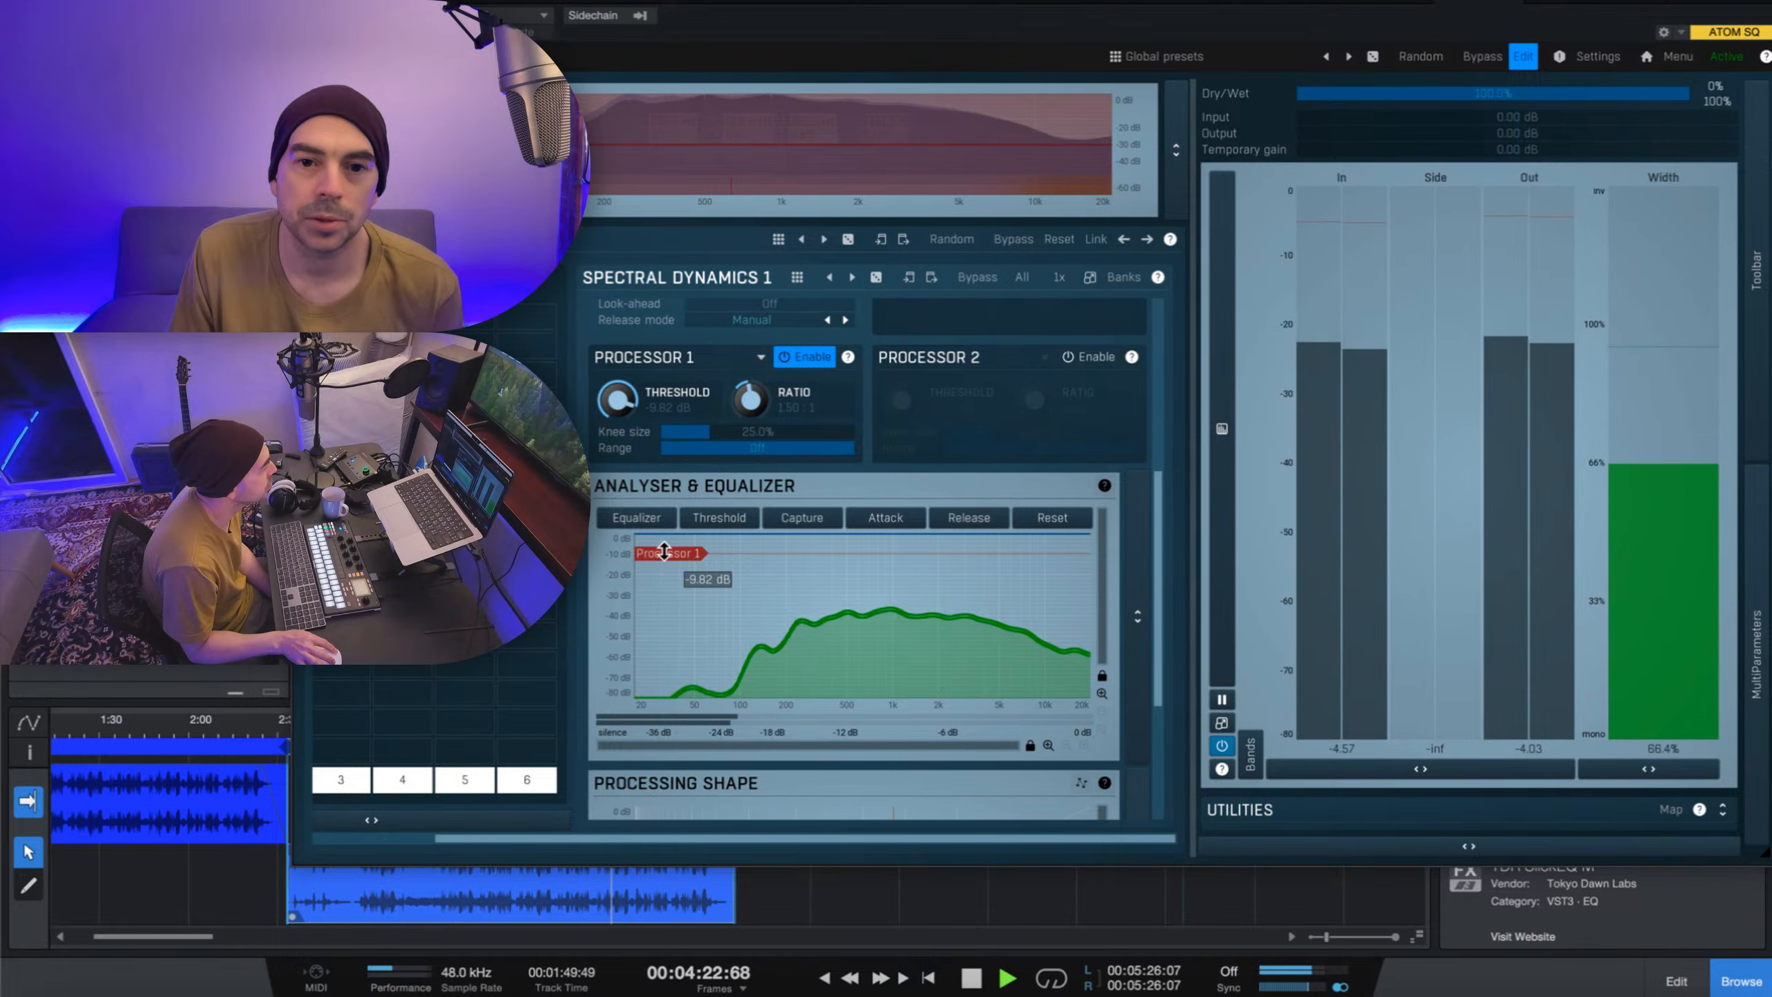
pyautogui.moveTo(663, 552); pyautogui.dragTo(647, 611)
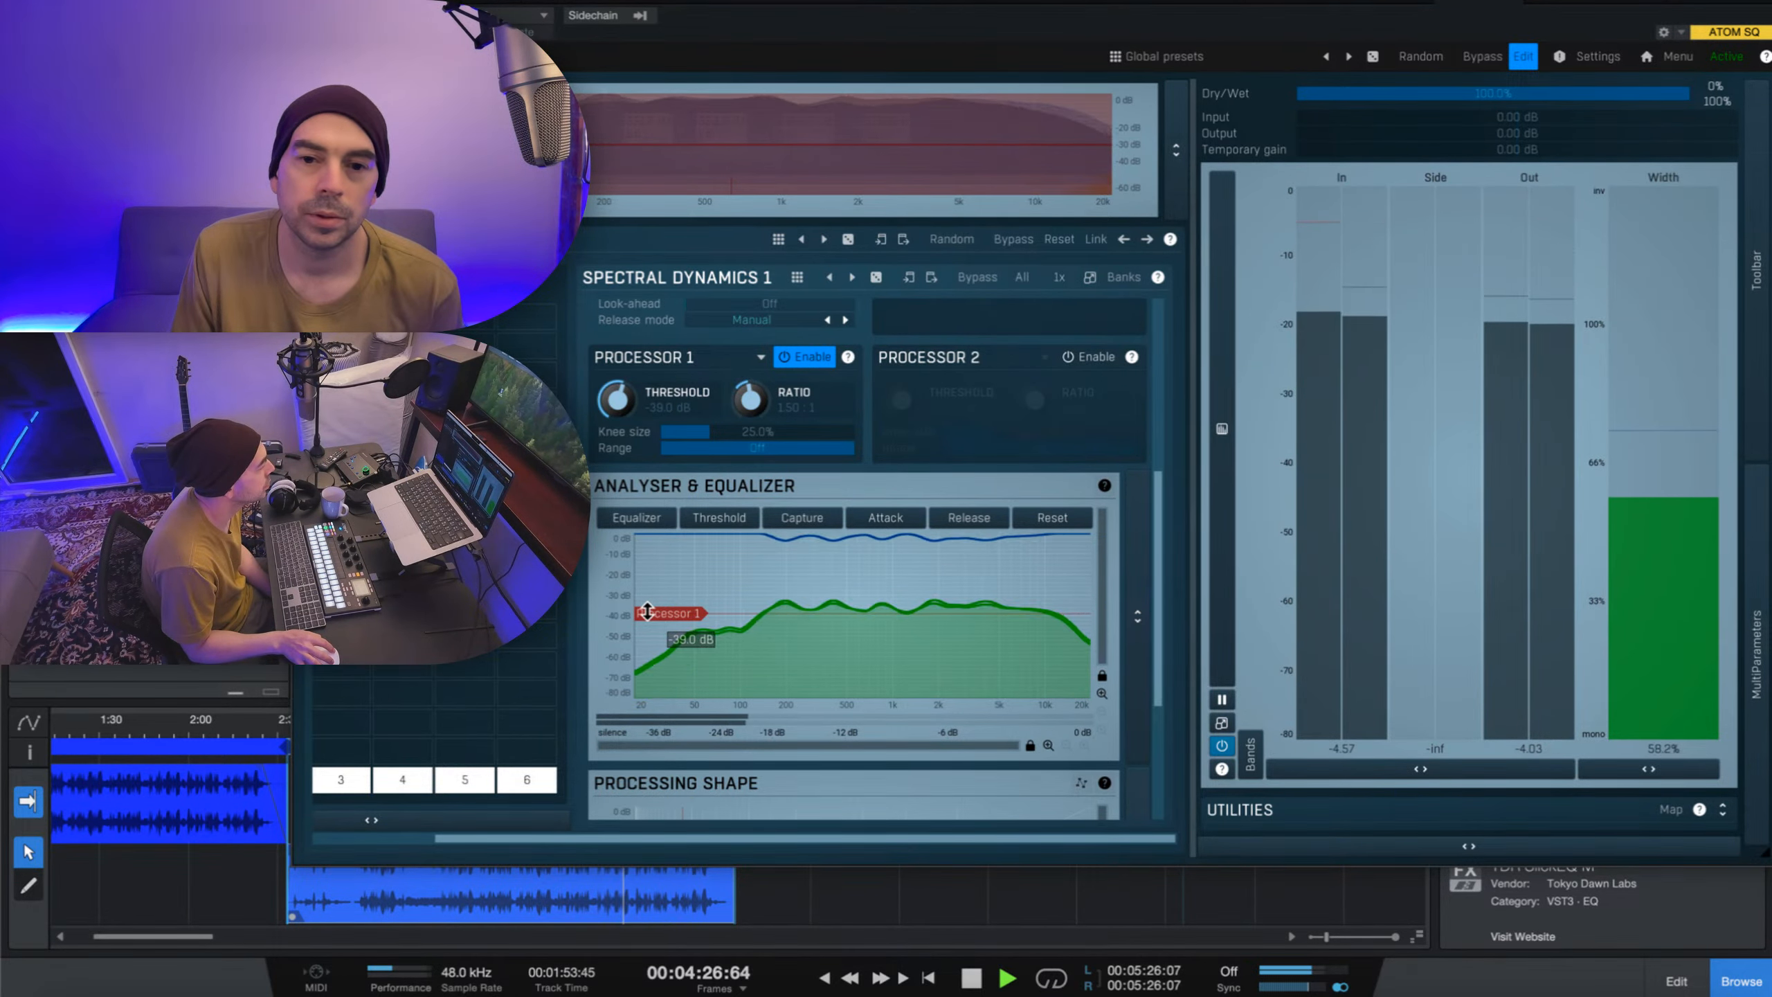
pyautogui.moveTo(648, 612); pyautogui.dragTo(651, 605)
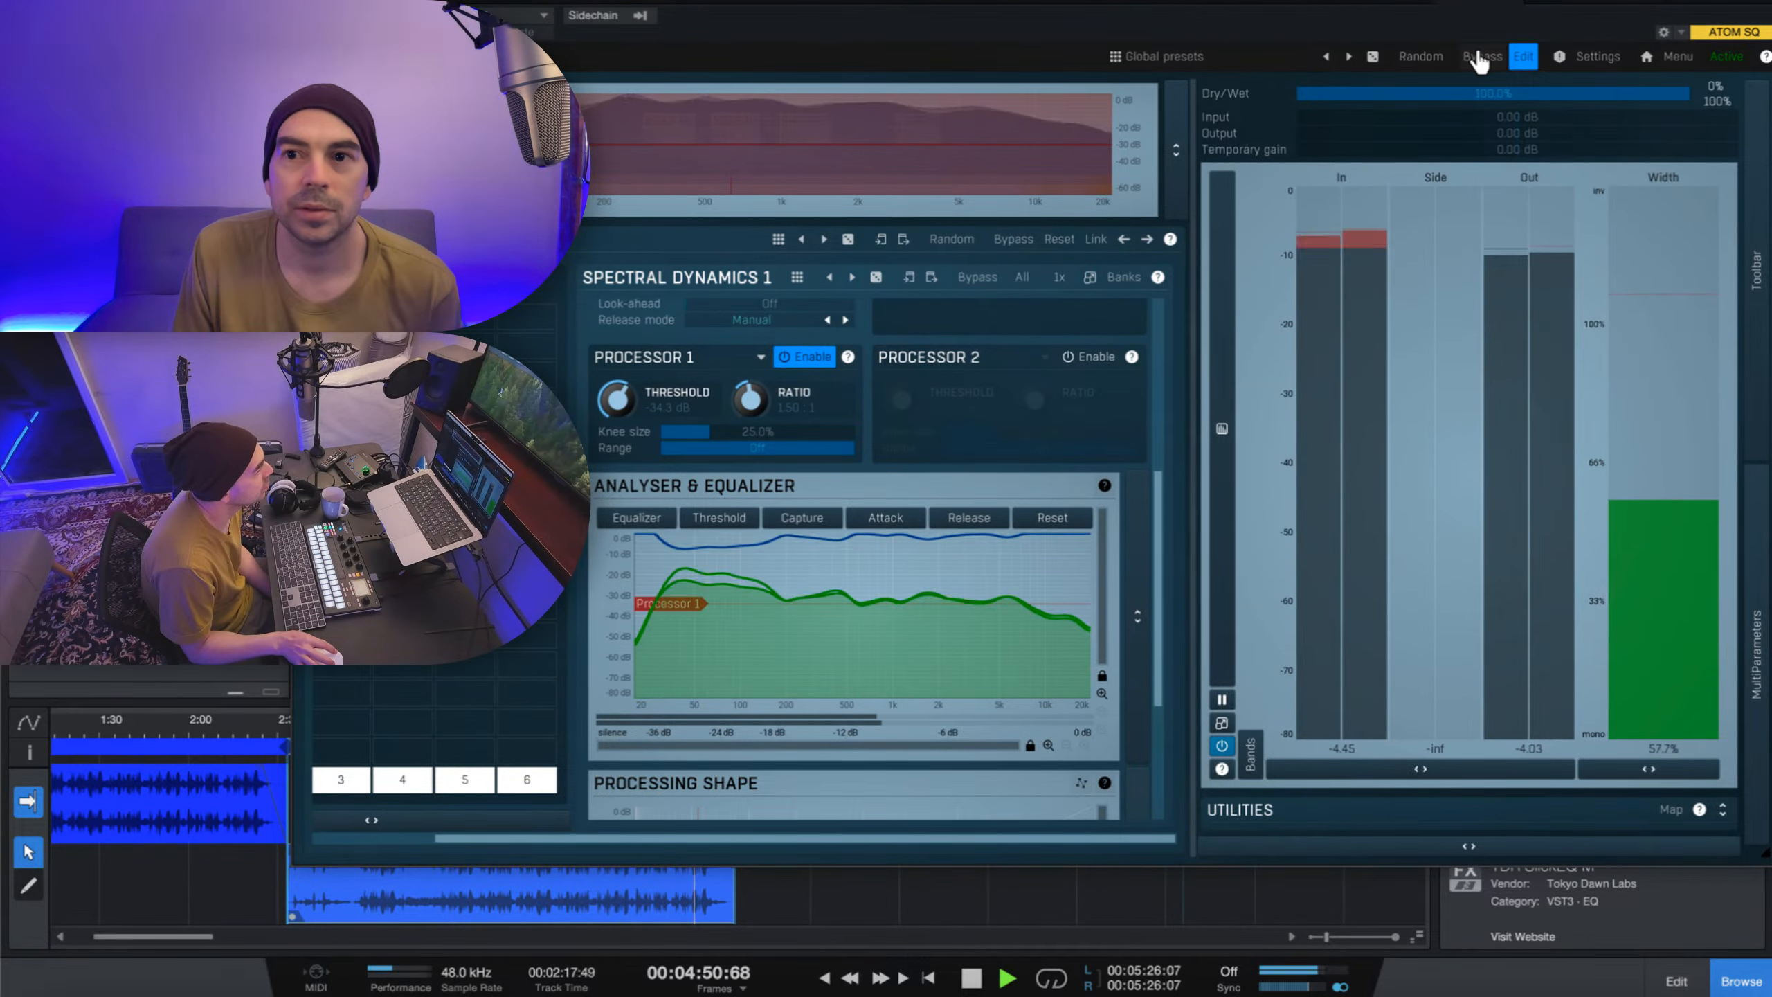
pyautogui.moveTo(1691, 0); pyautogui.dragTo(1577, 4)
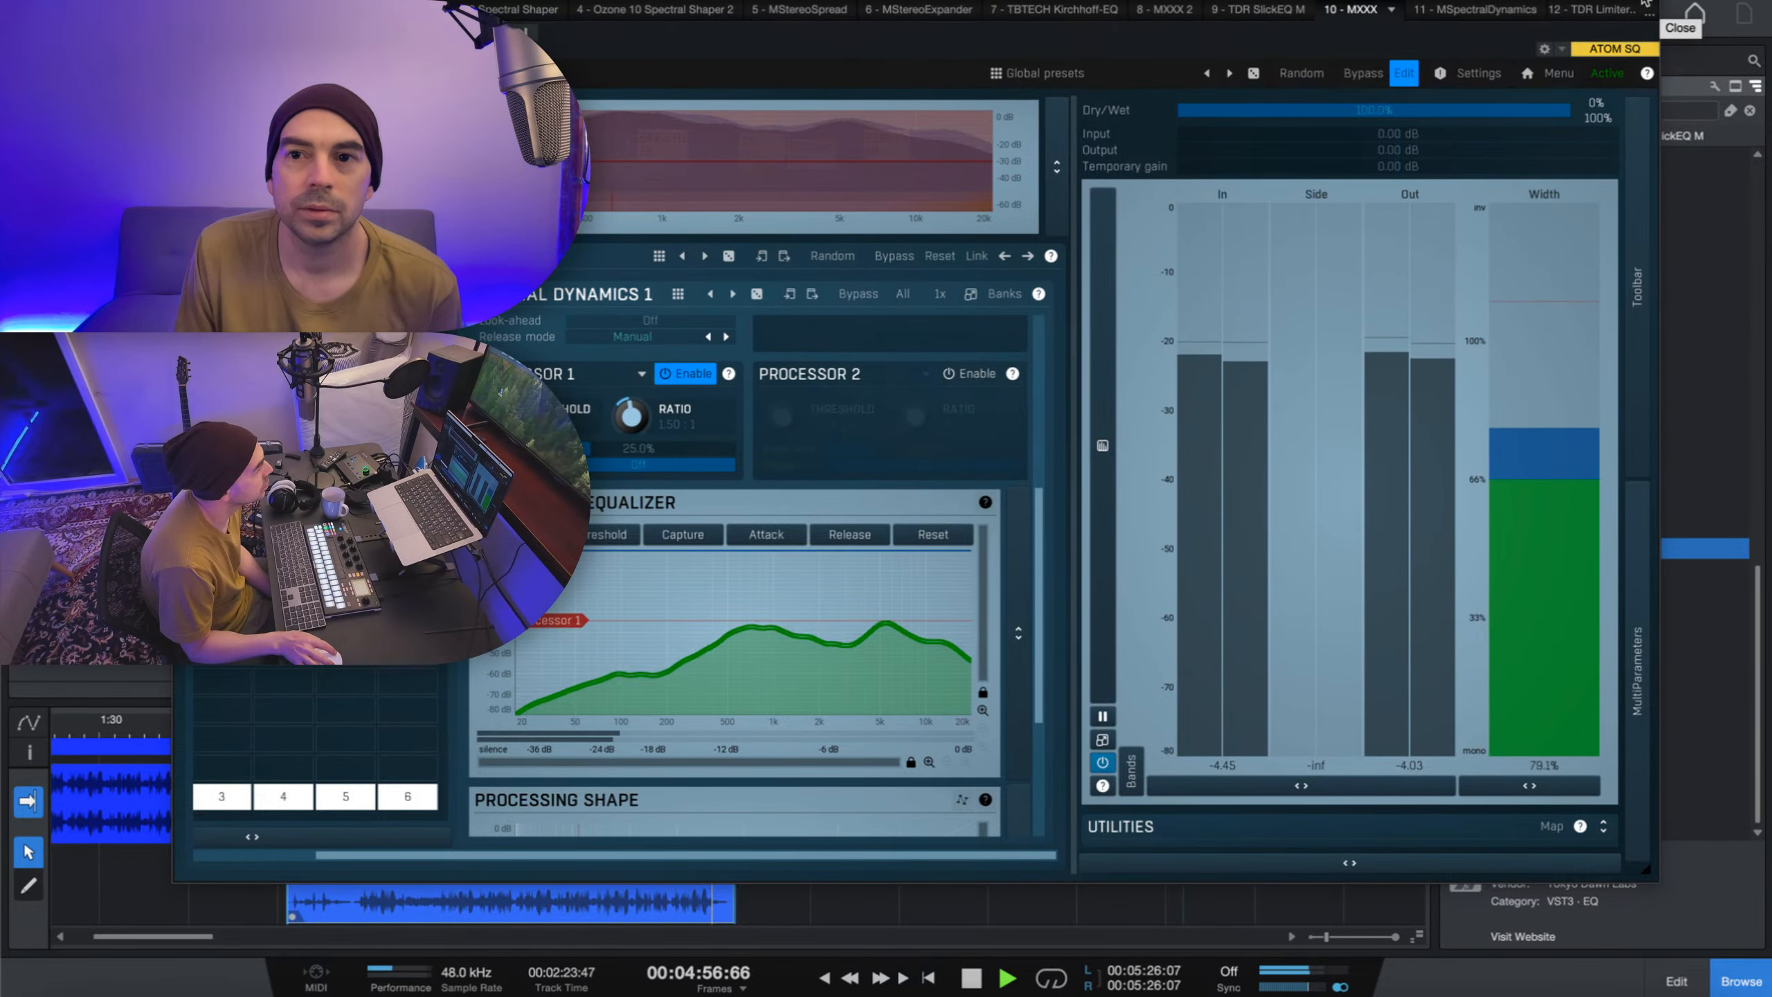
pyautogui.click(1645, 4)
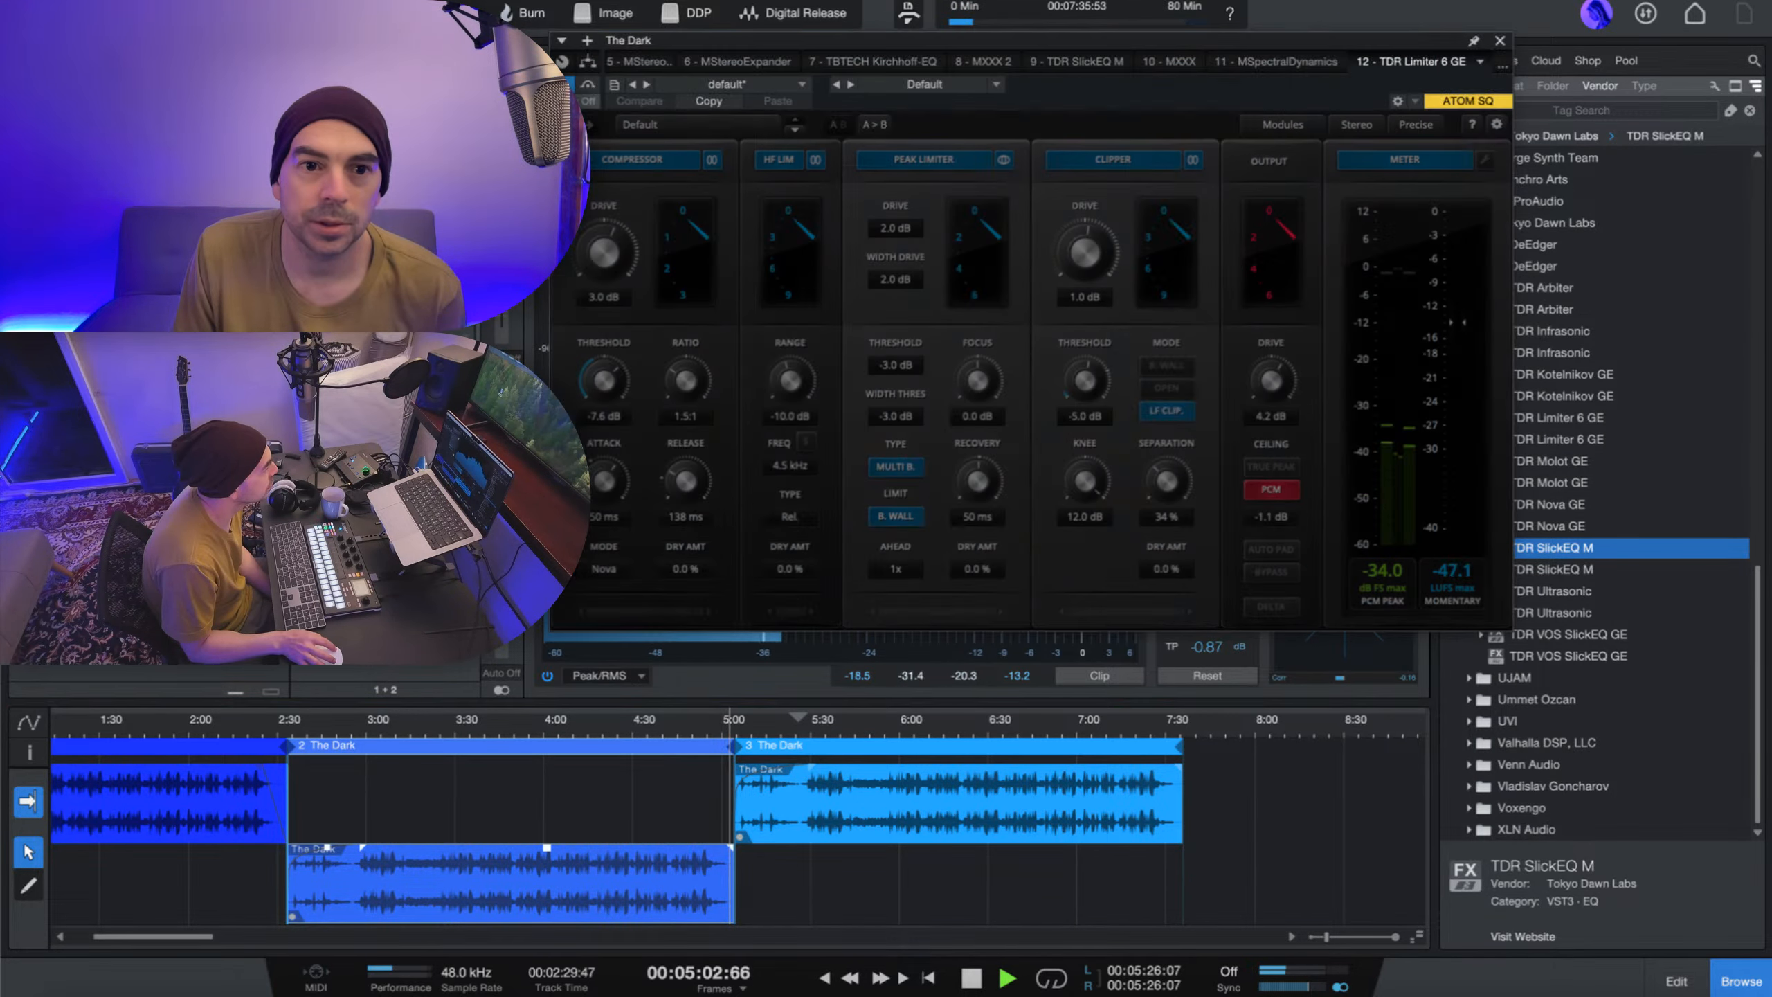
# - Replay the second track from about 2:57 and set the compressor Drive in TDR Limiter 6 GE to 4.0 dB
pyautogui.click(367, 725)
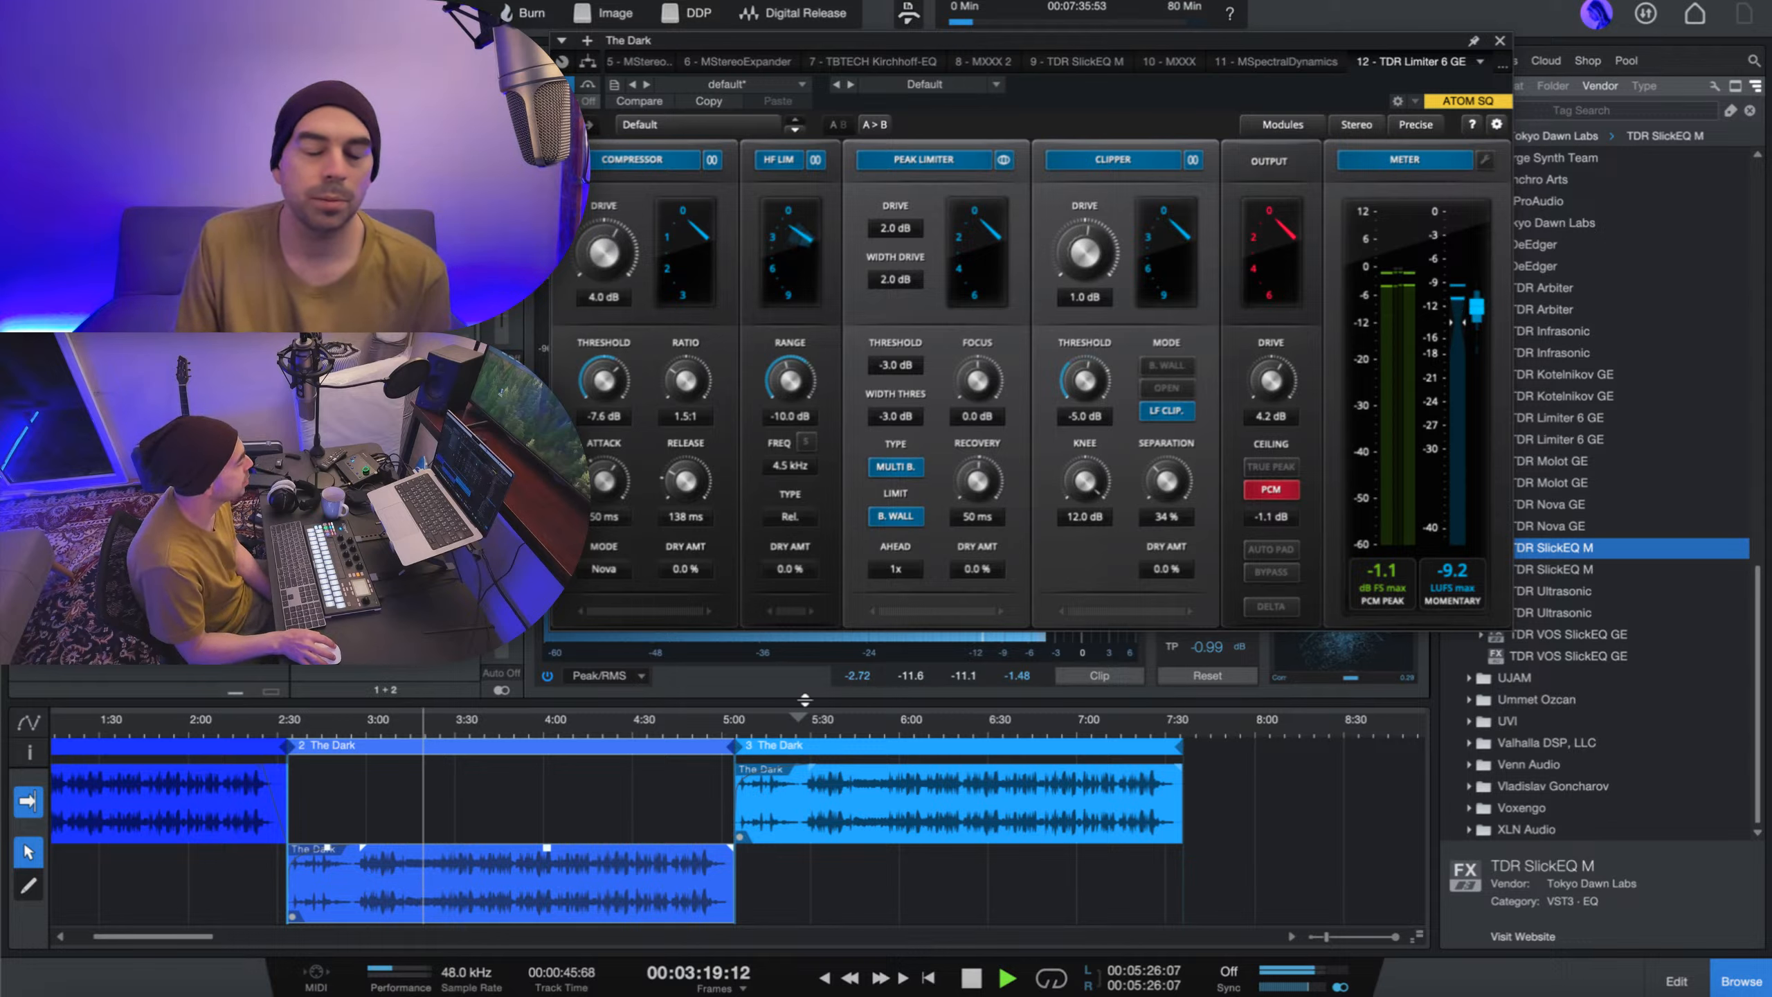
pyautogui.click(863, 730)
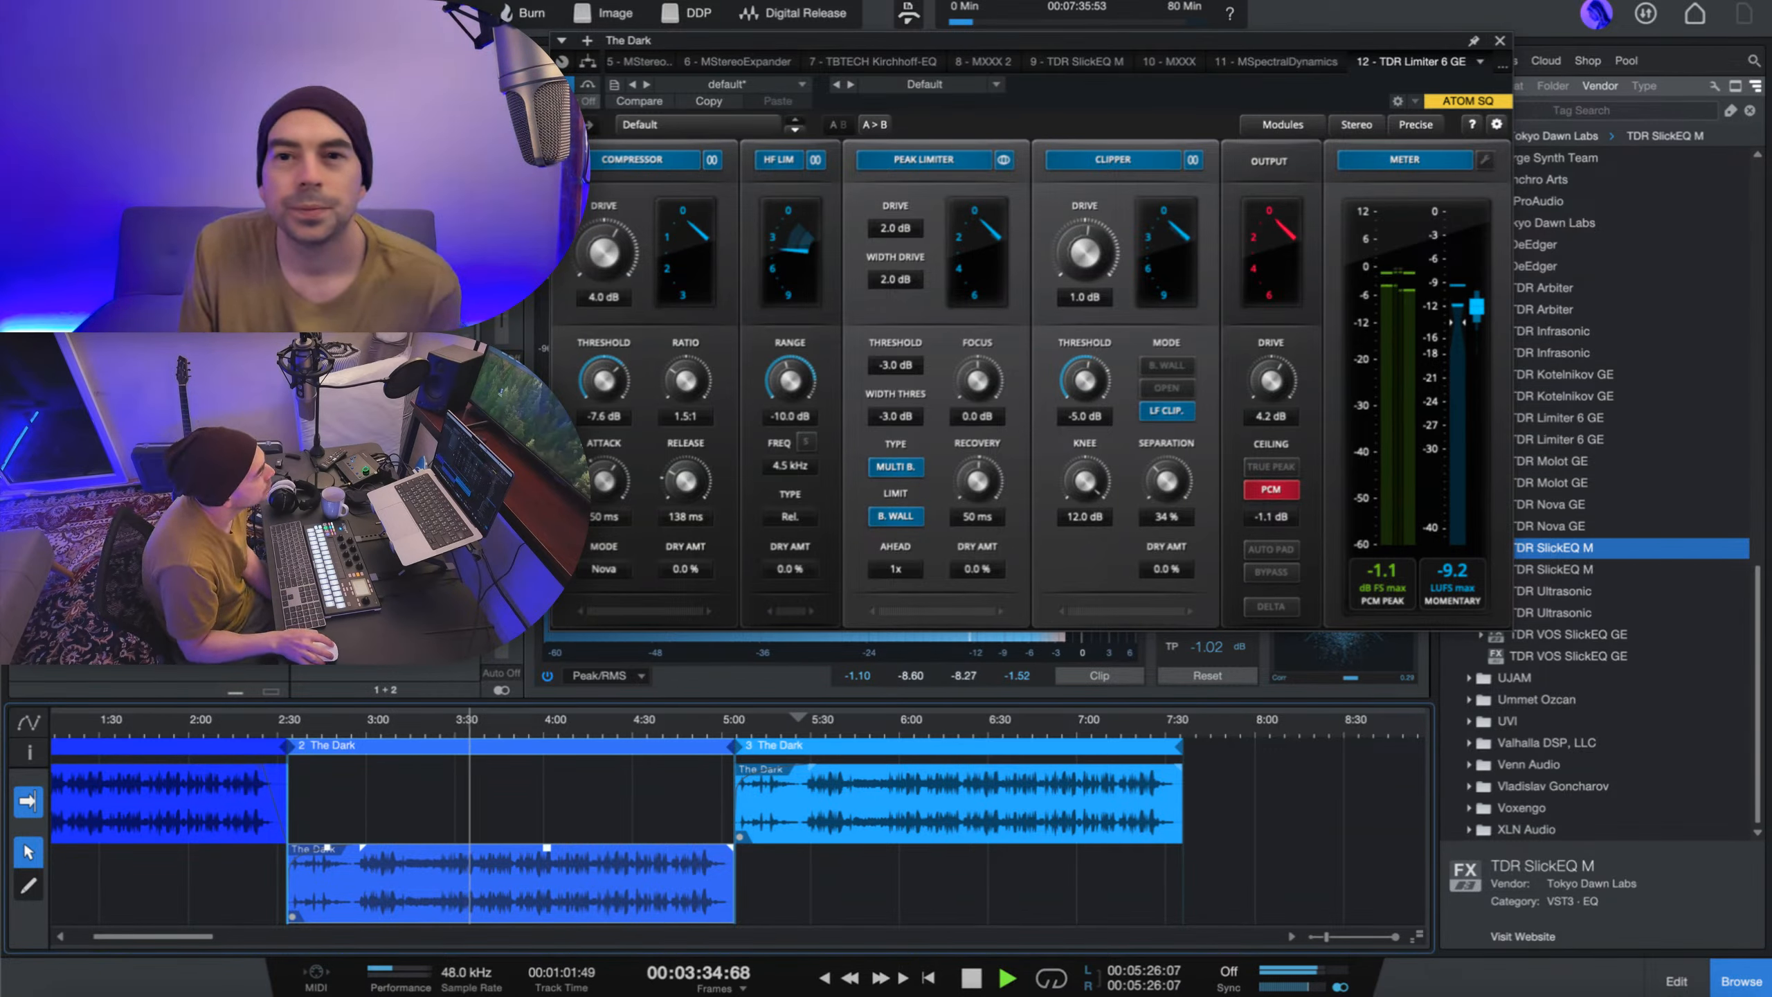
# - Close the TDR Limiter 6 GE window and insert Softube's Harmonics Analog Saturation Processor on the second track's effect chain
pyautogui.click(1498, 42)
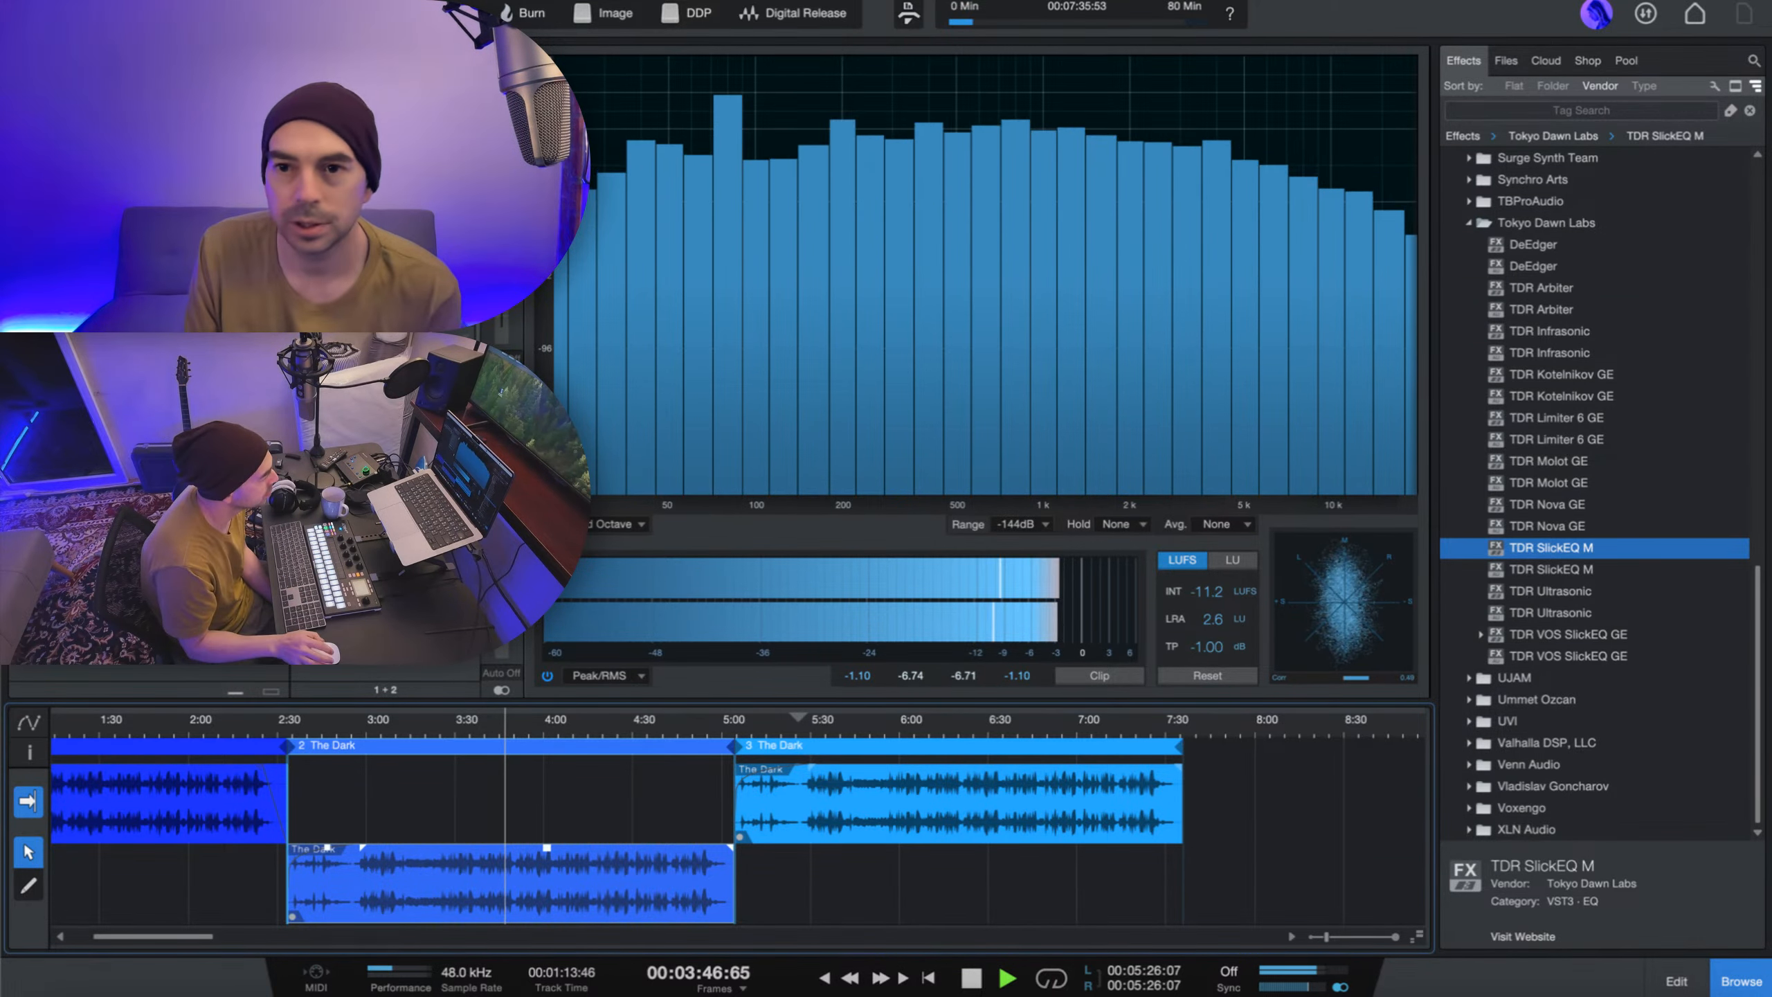
pyautogui.click(1471, 224)
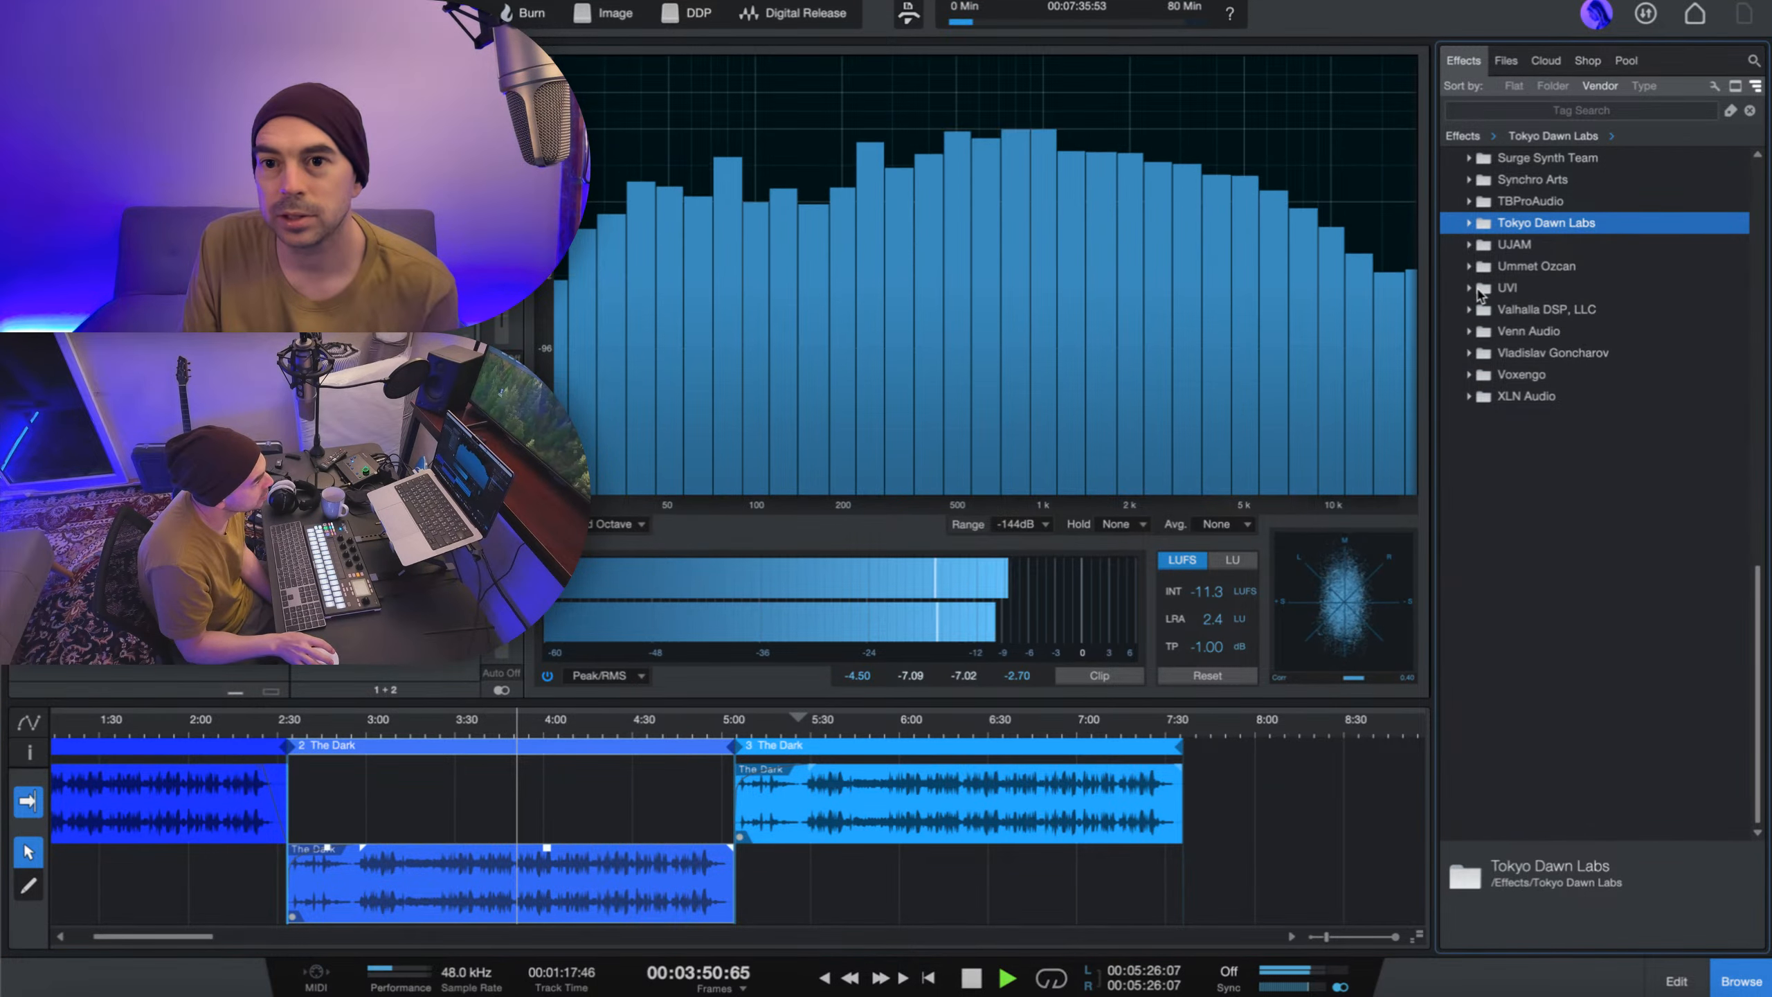
pyautogui.scroll(5, 1478, 294)
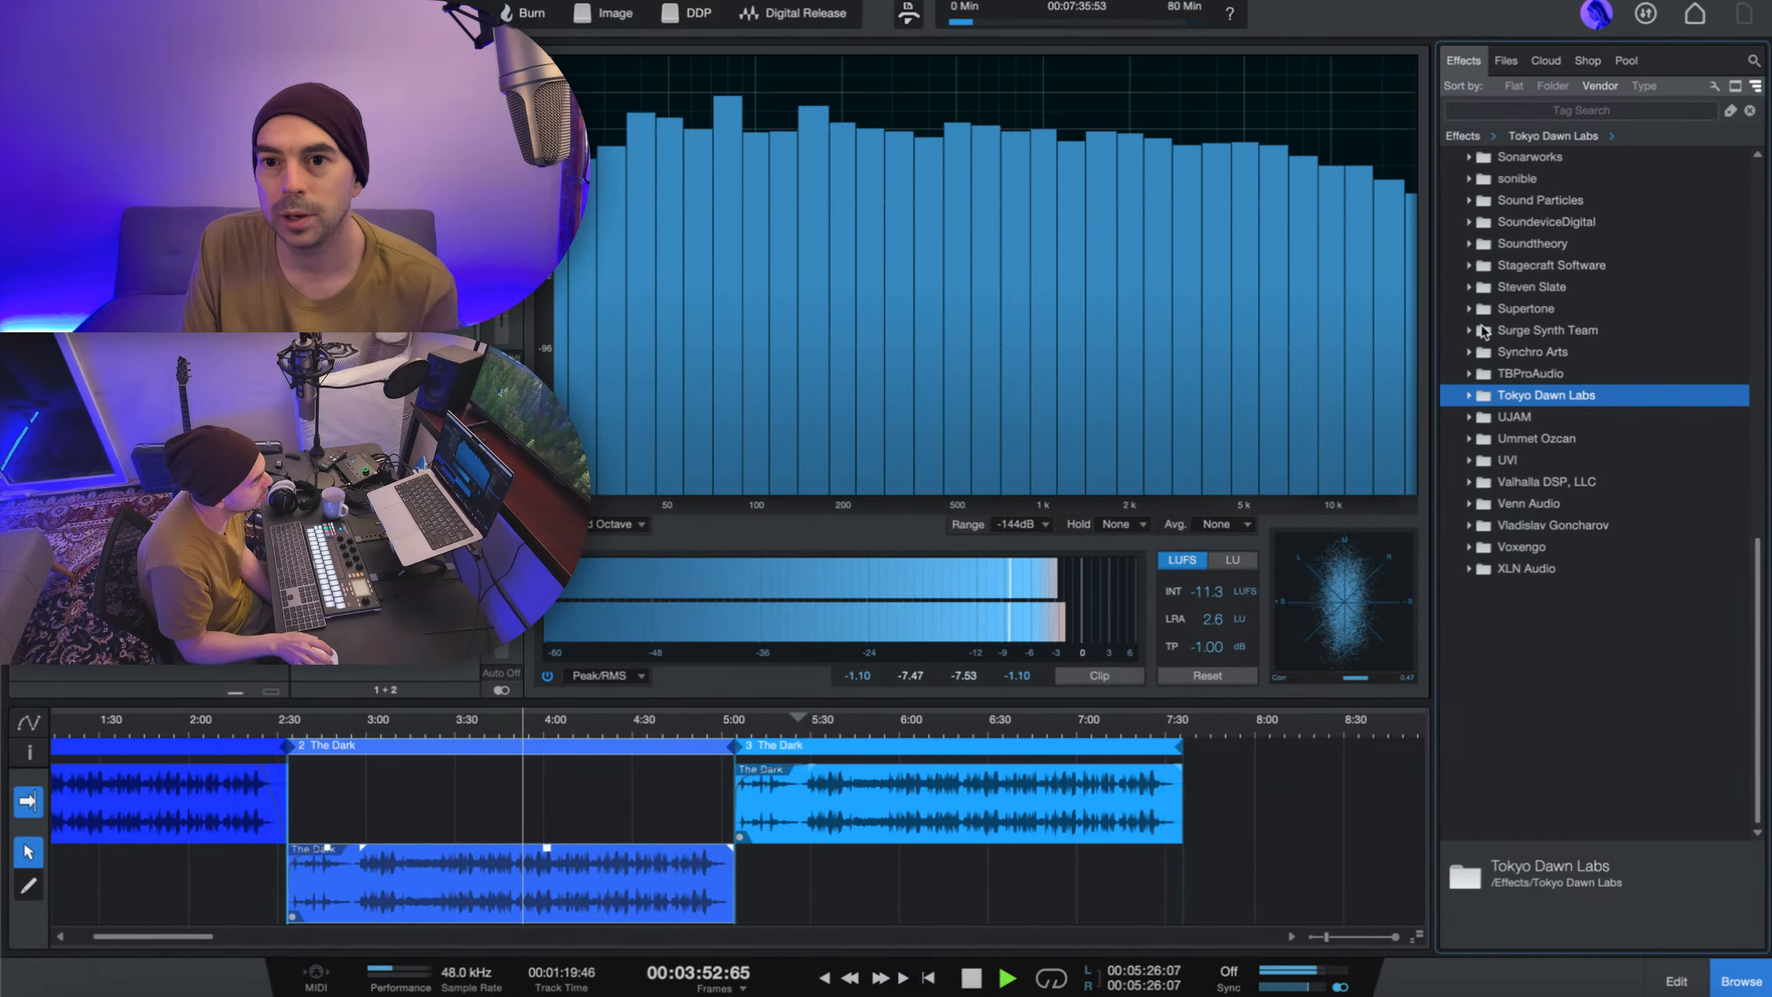
pyautogui.scroll(5, 1484, 331)
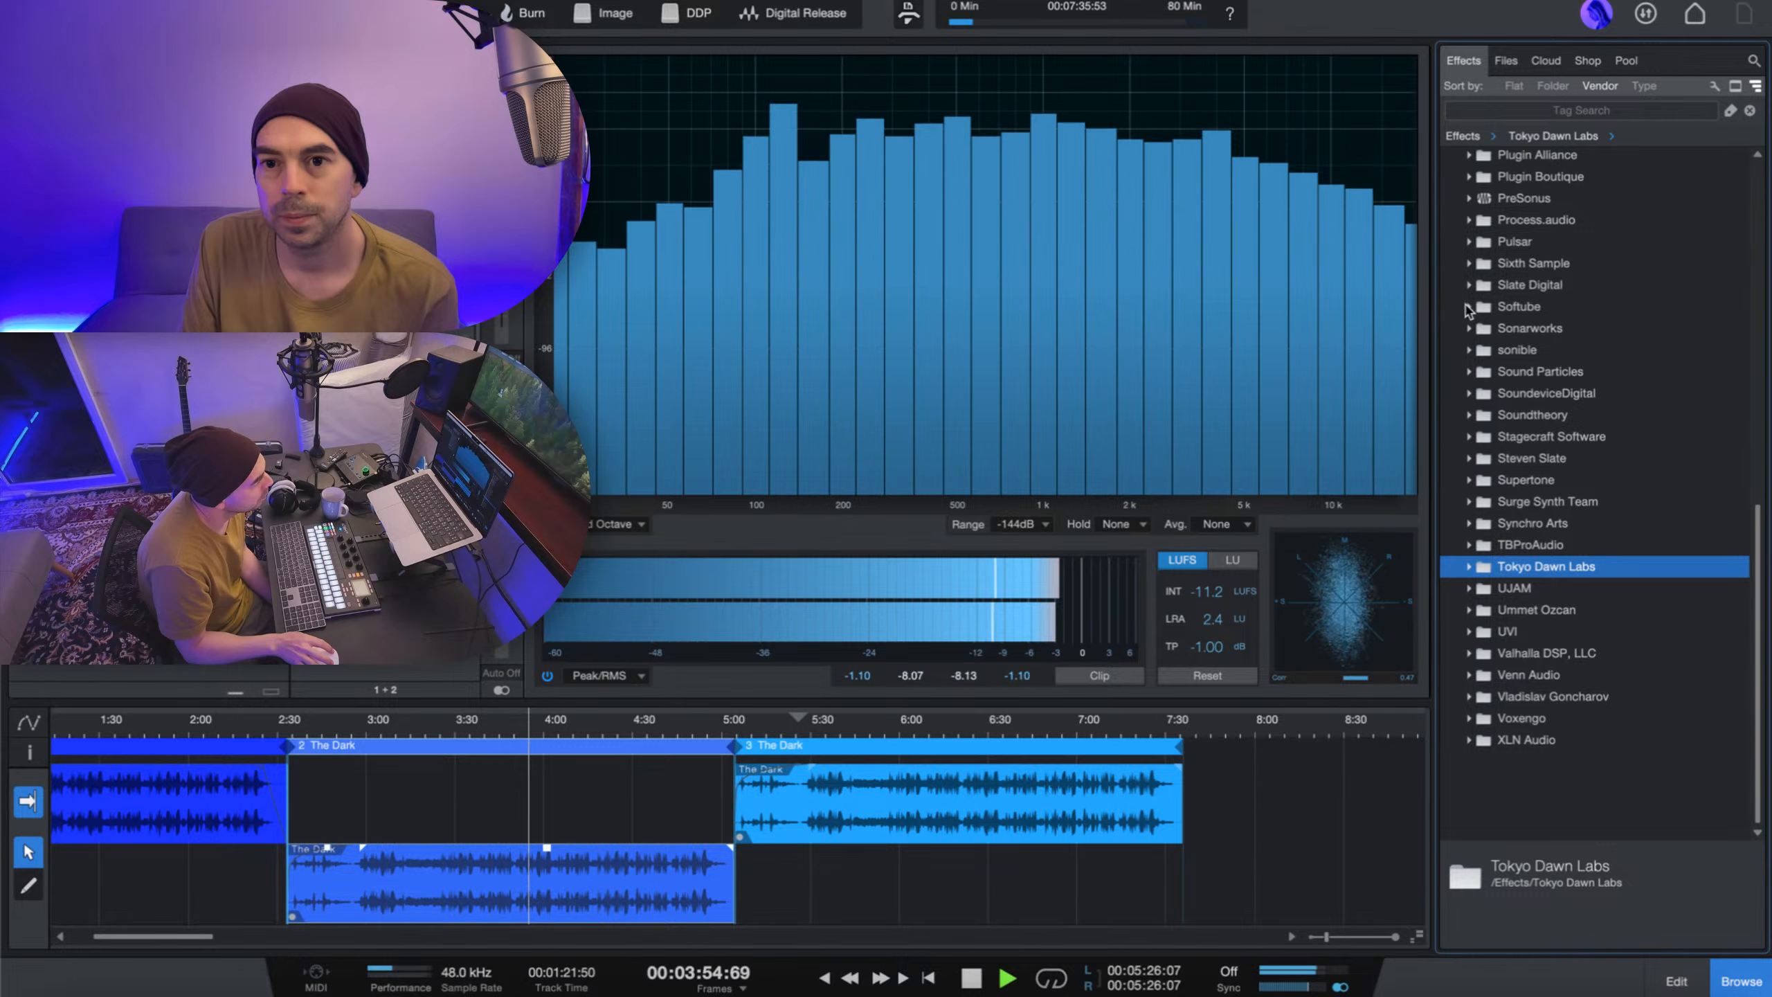
pyautogui.click(1469, 308)
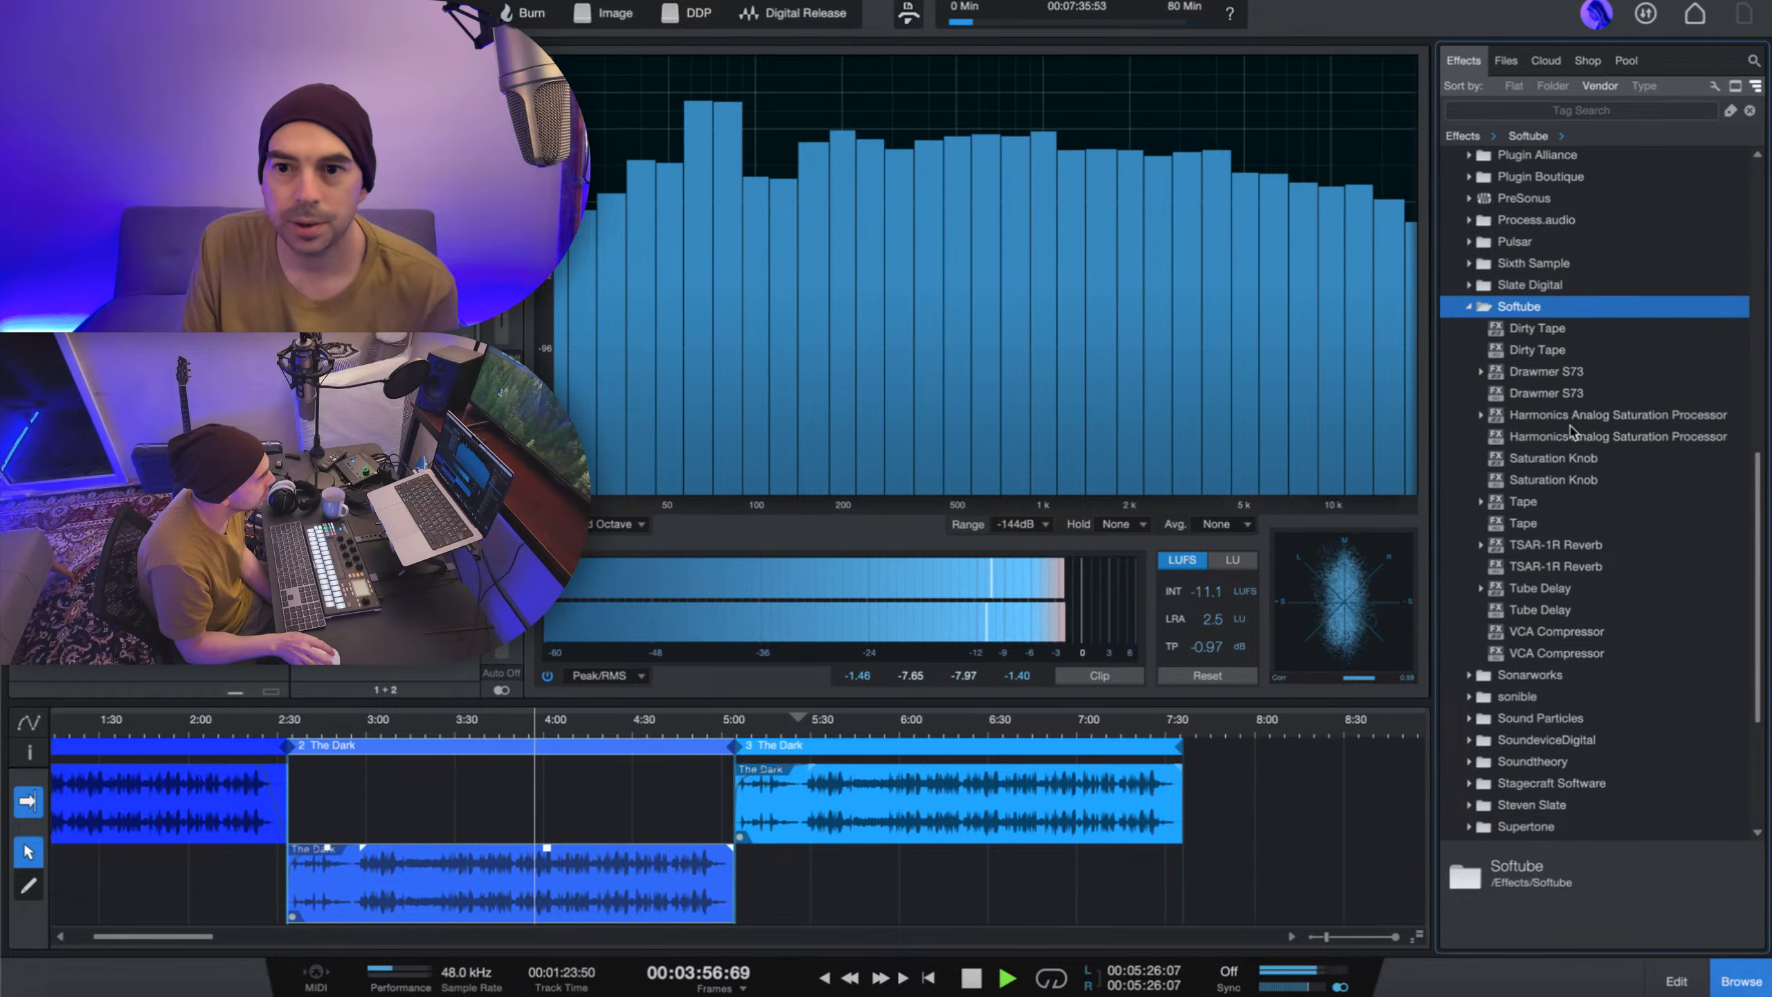
pyautogui.moveTo(1571, 418); pyautogui.dragTo(446, 378)
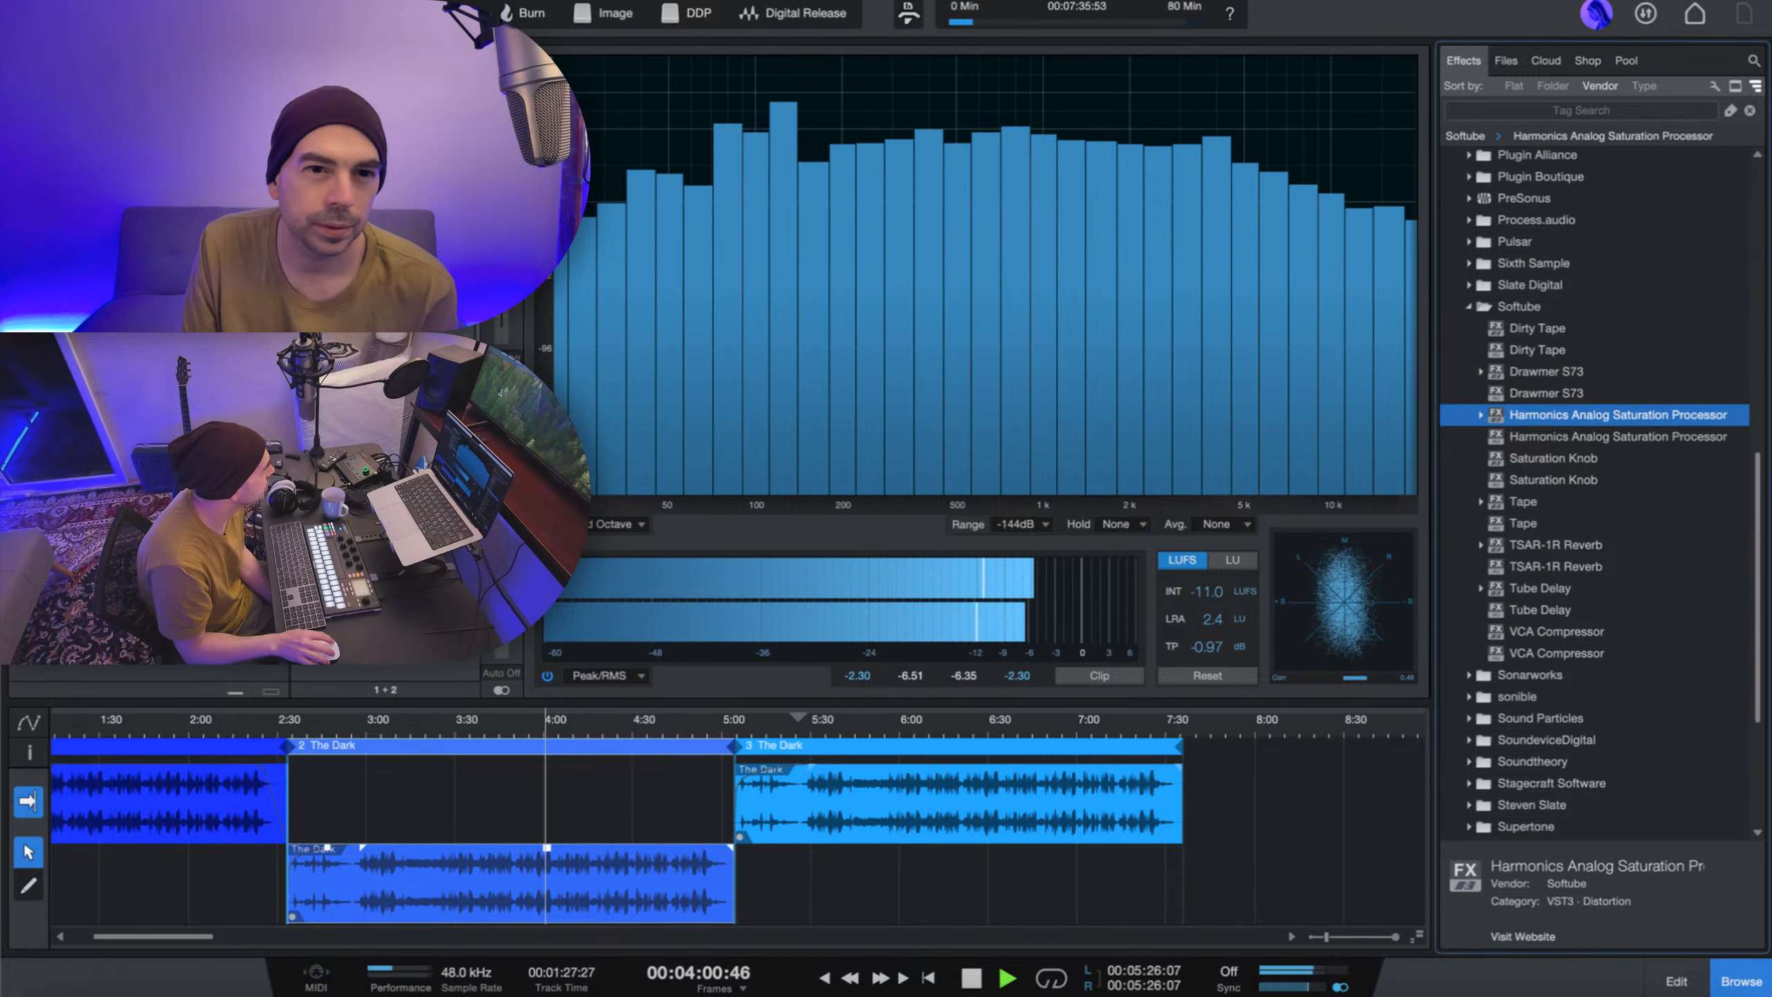
# - Choose the MASTER type in Harmonics, adjust its Drive, compare with bypass, and close the plug-in window
pyautogui.click(823, 370)
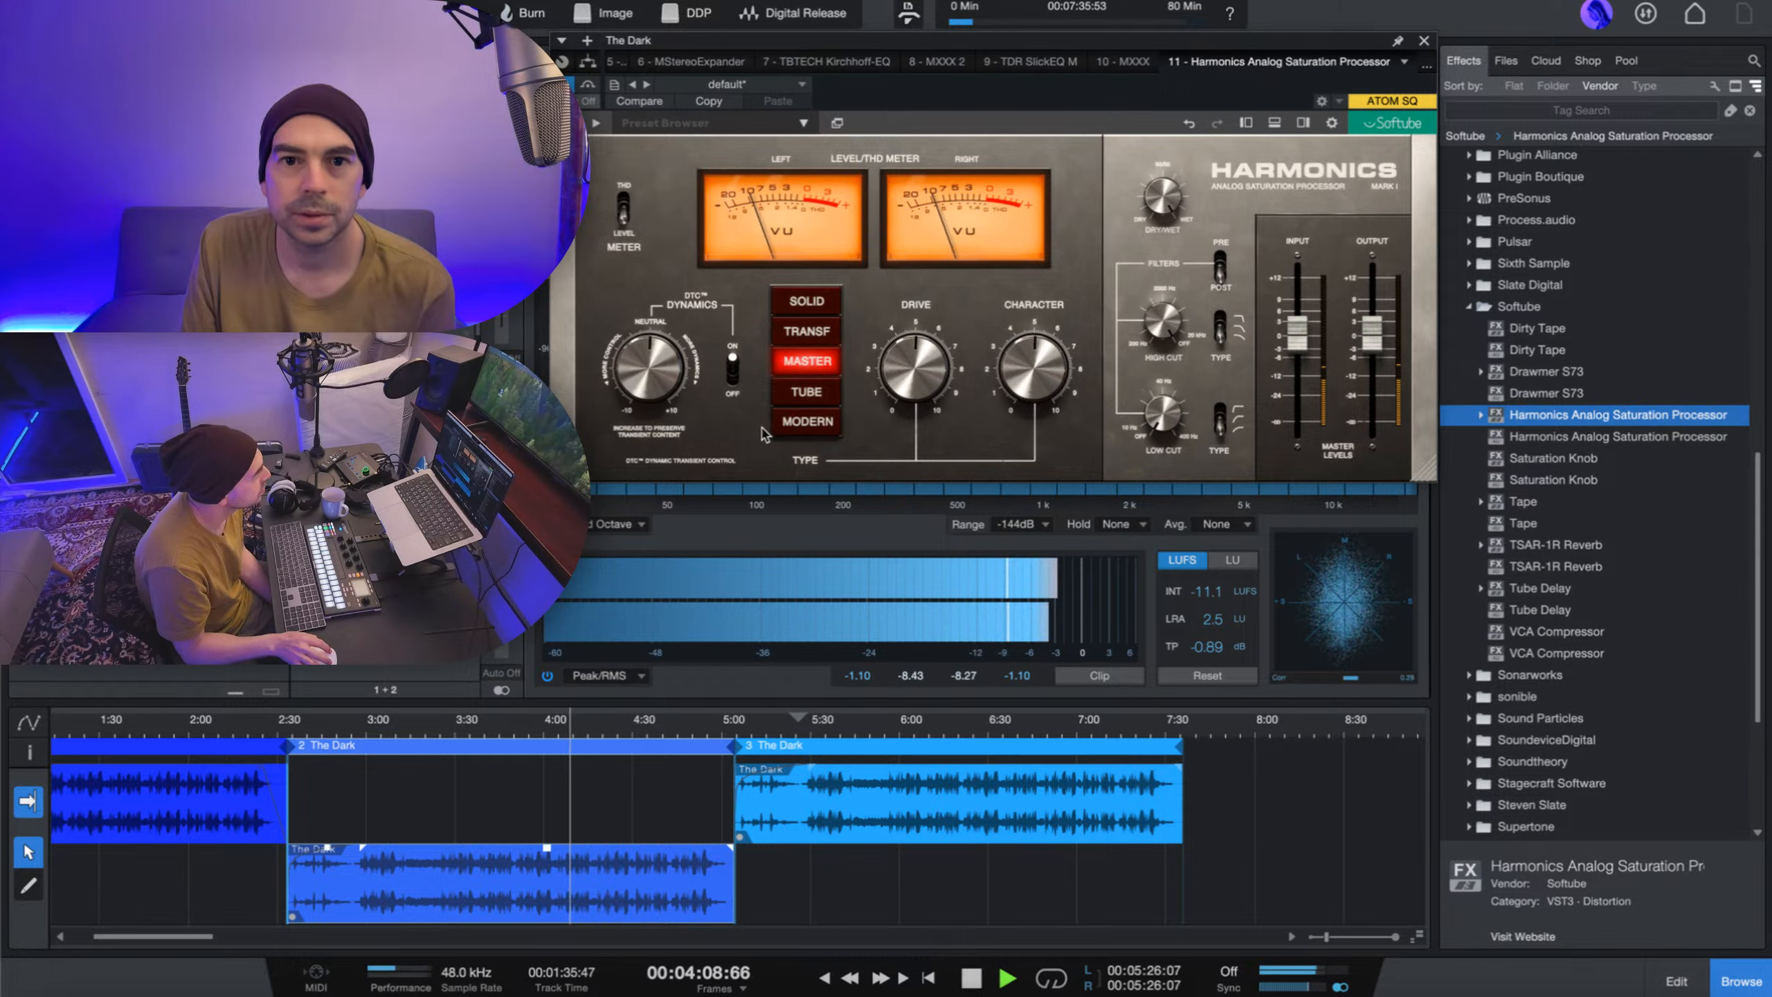
pyautogui.moveTo(916, 365)
pyautogui.mouseDown()
pyautogui.moveTo(944, 327)
pyautogui.moveTo(940, 365)
pyautogui.mouseUp()
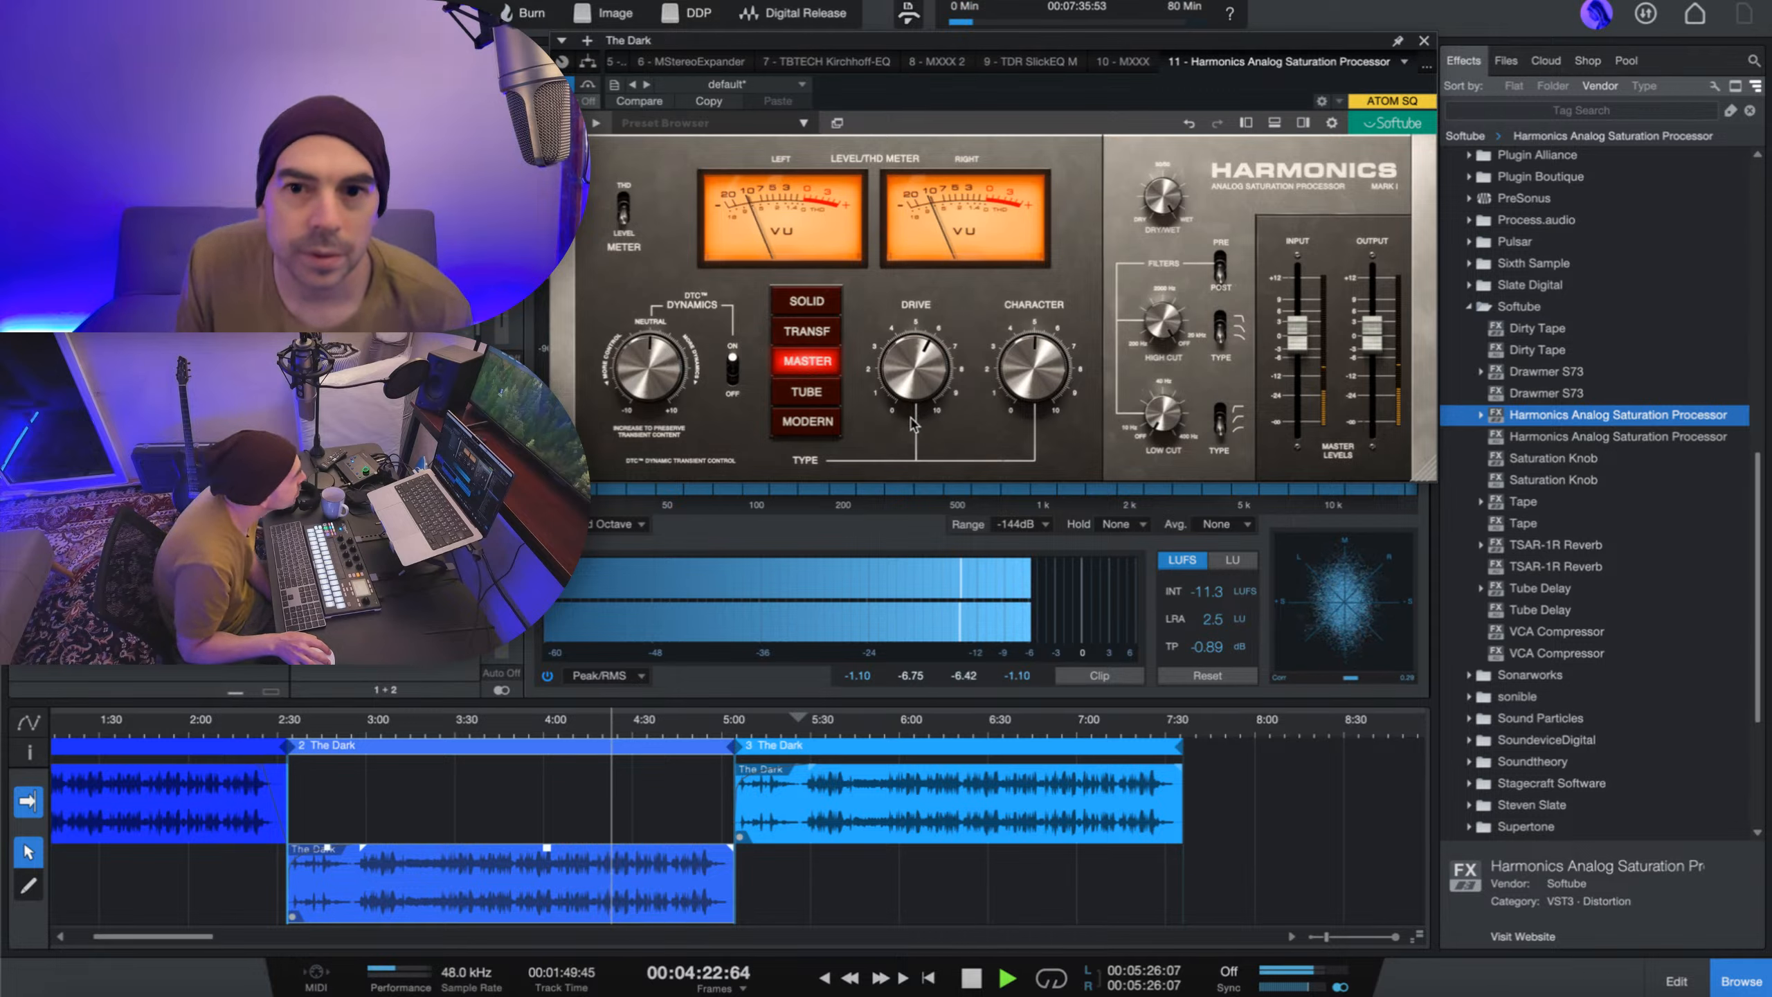
pyautogui.moveTo(907, 403)
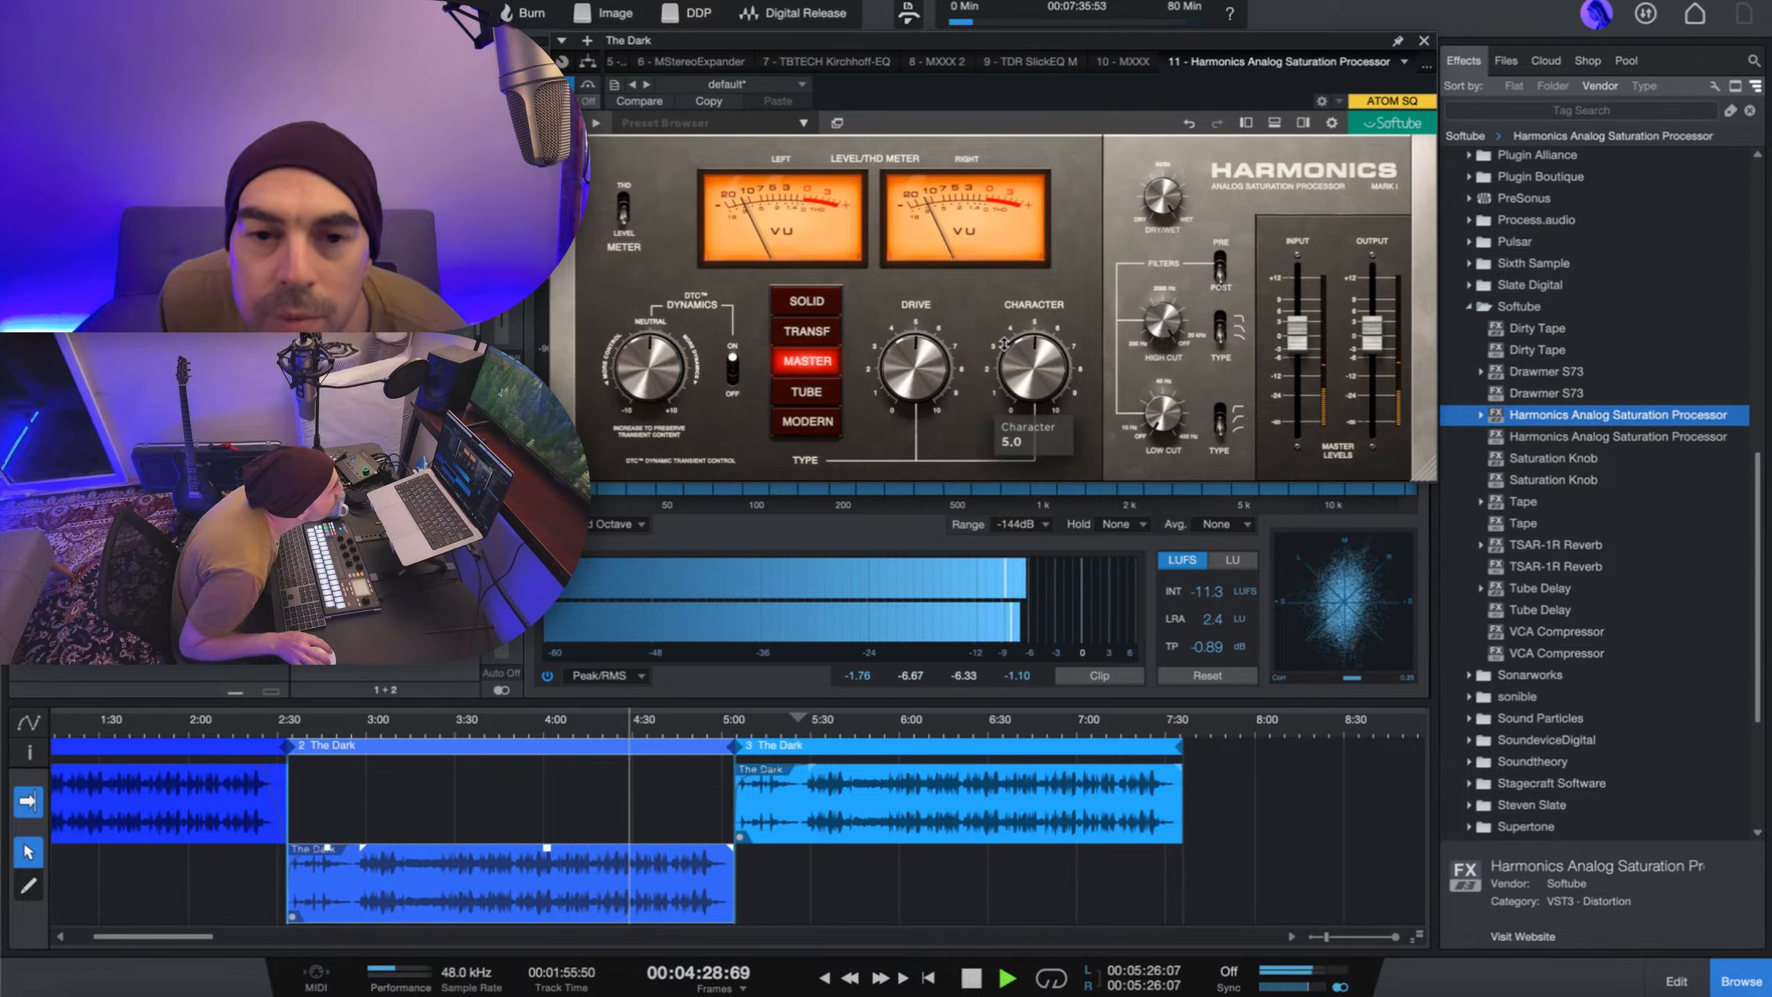
pyautogui.click(590, 87)
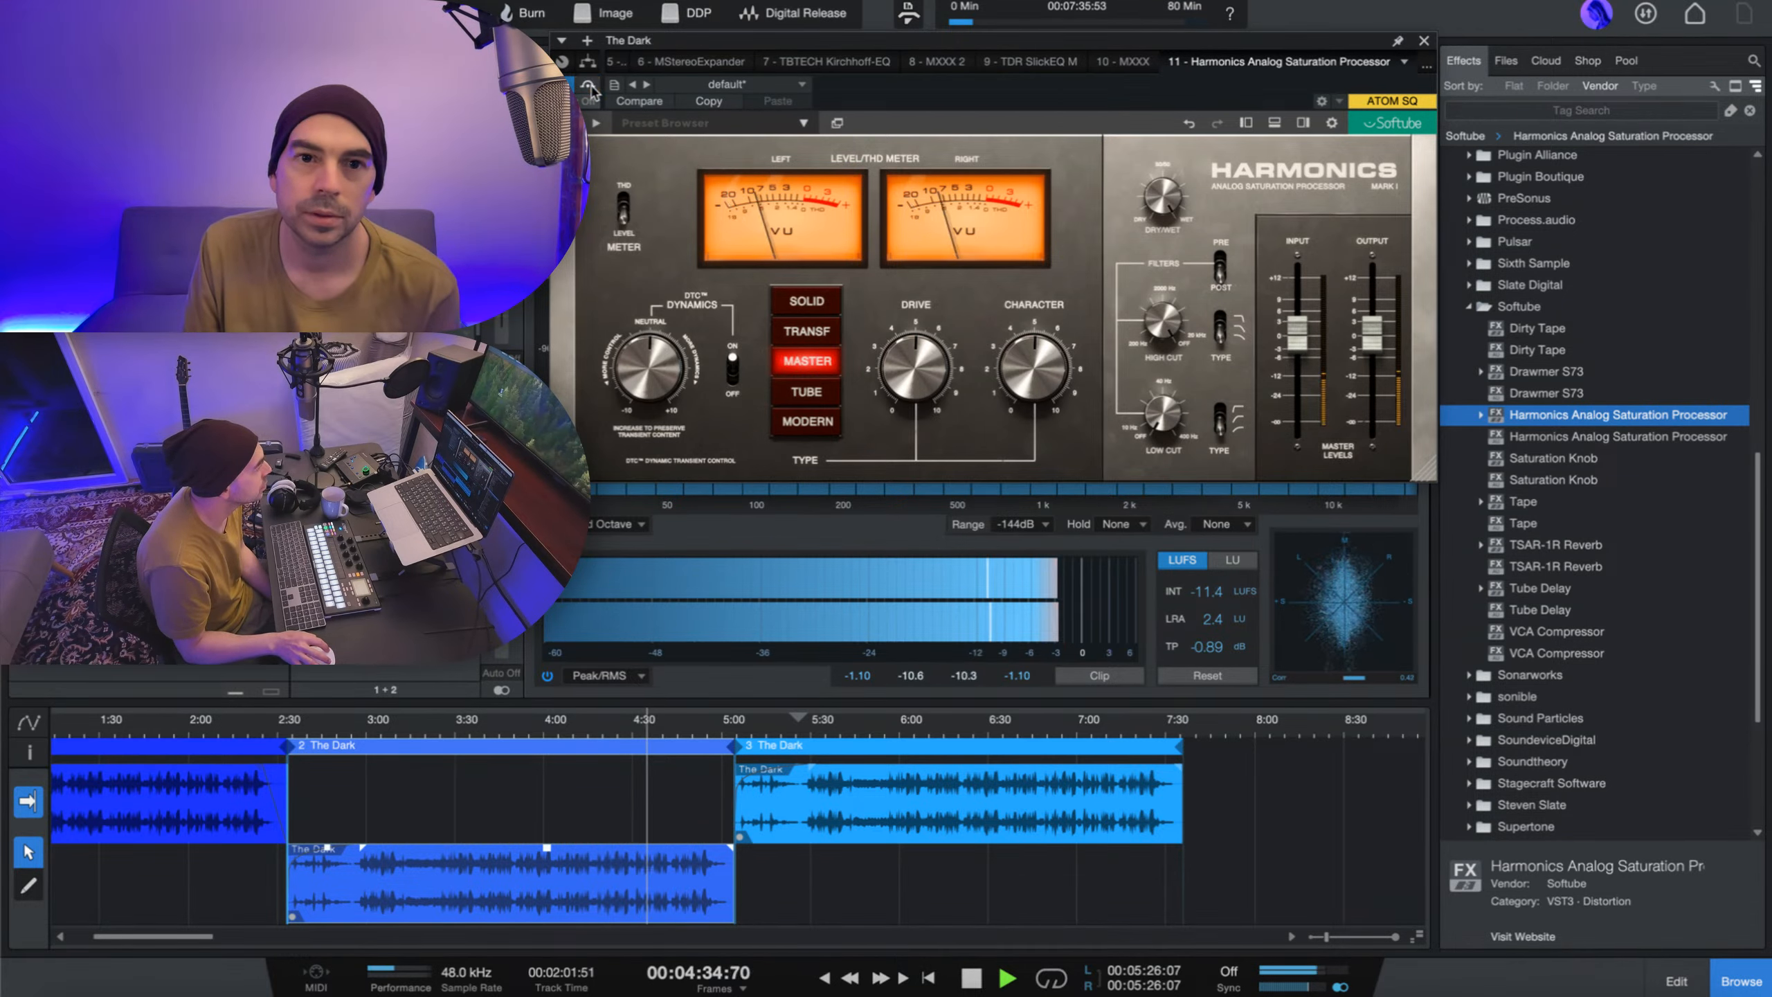
pyautogui.click(1424, 41)
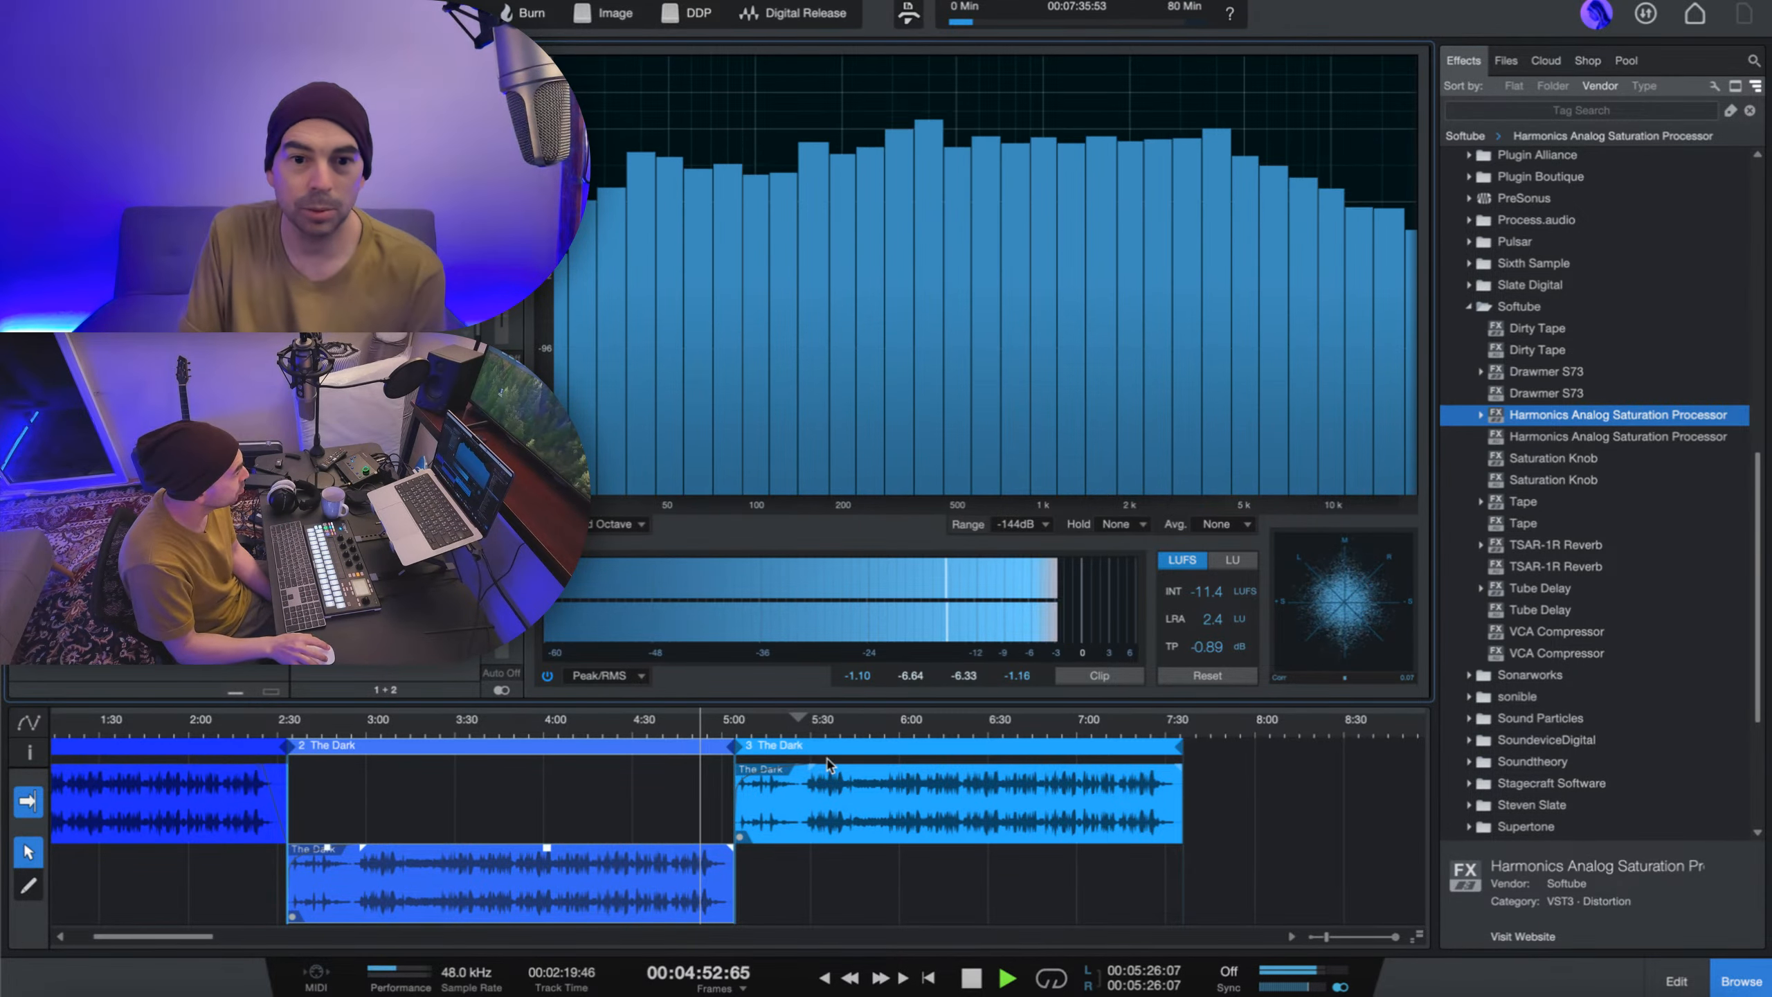
# - Compare the end of the third track with the second track, and set TDR Limiter 6 GE's peak limiter thresholds to -4.0 dB
pyautogui.click(1142, 730)
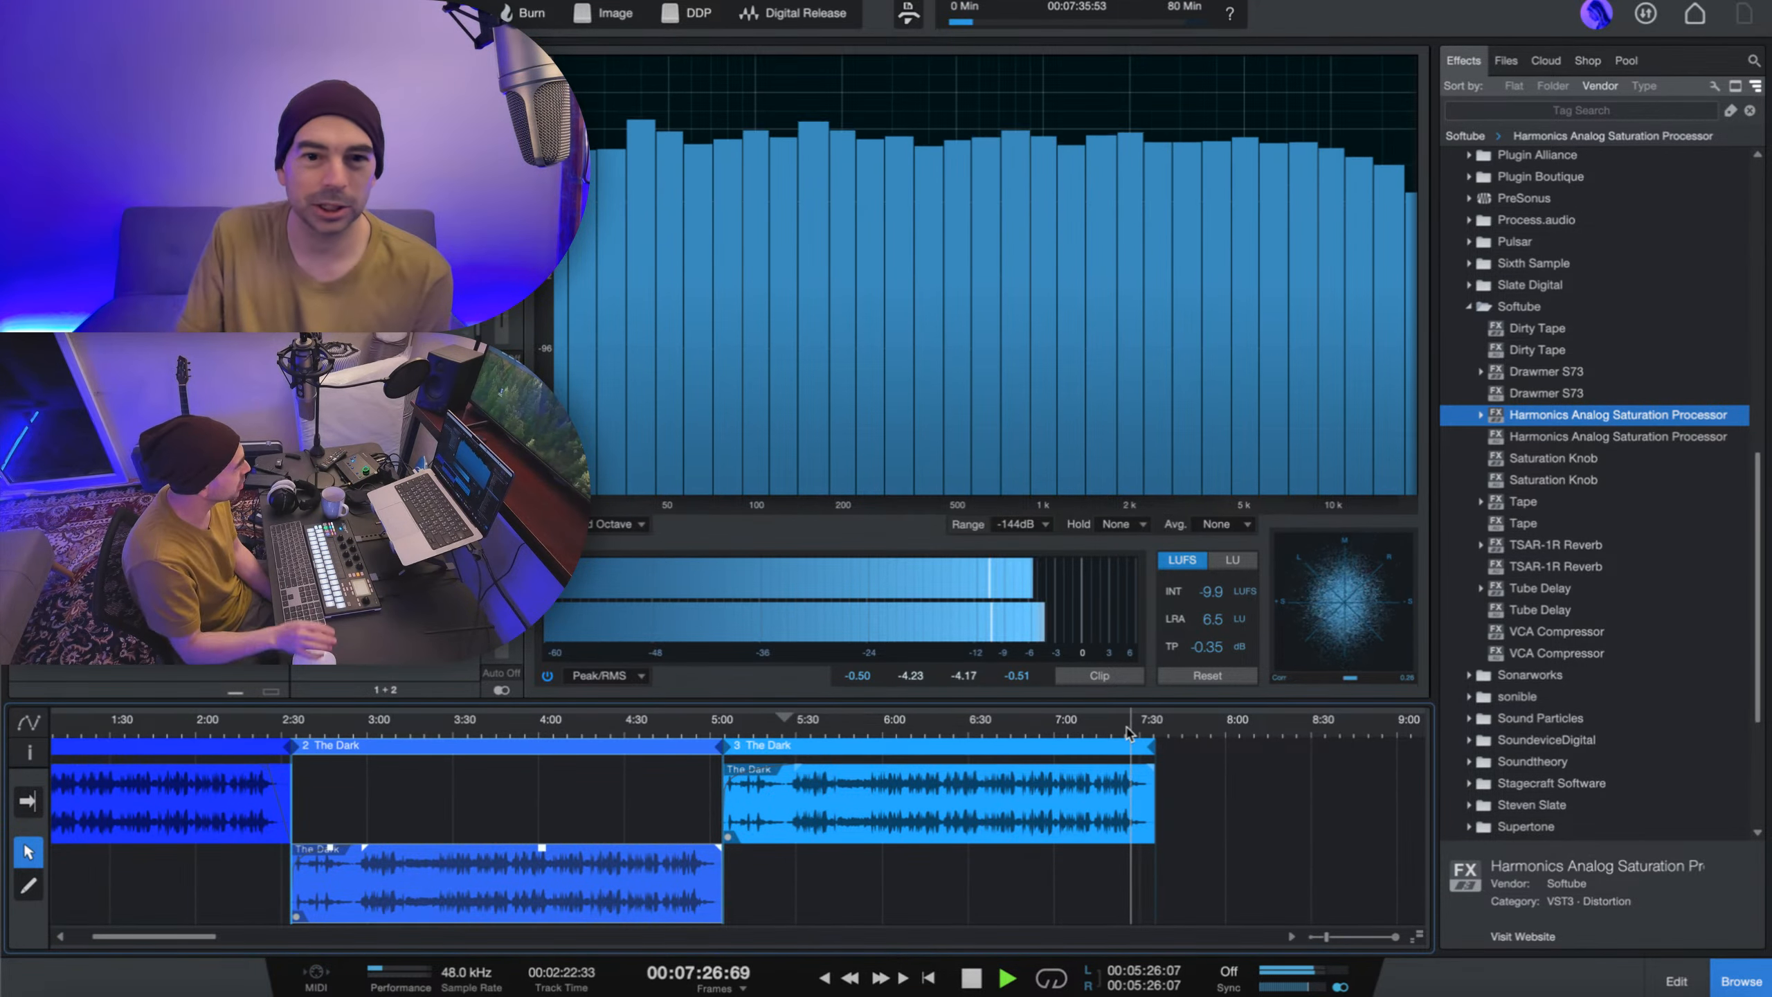
pyautogui.click(446, 732)
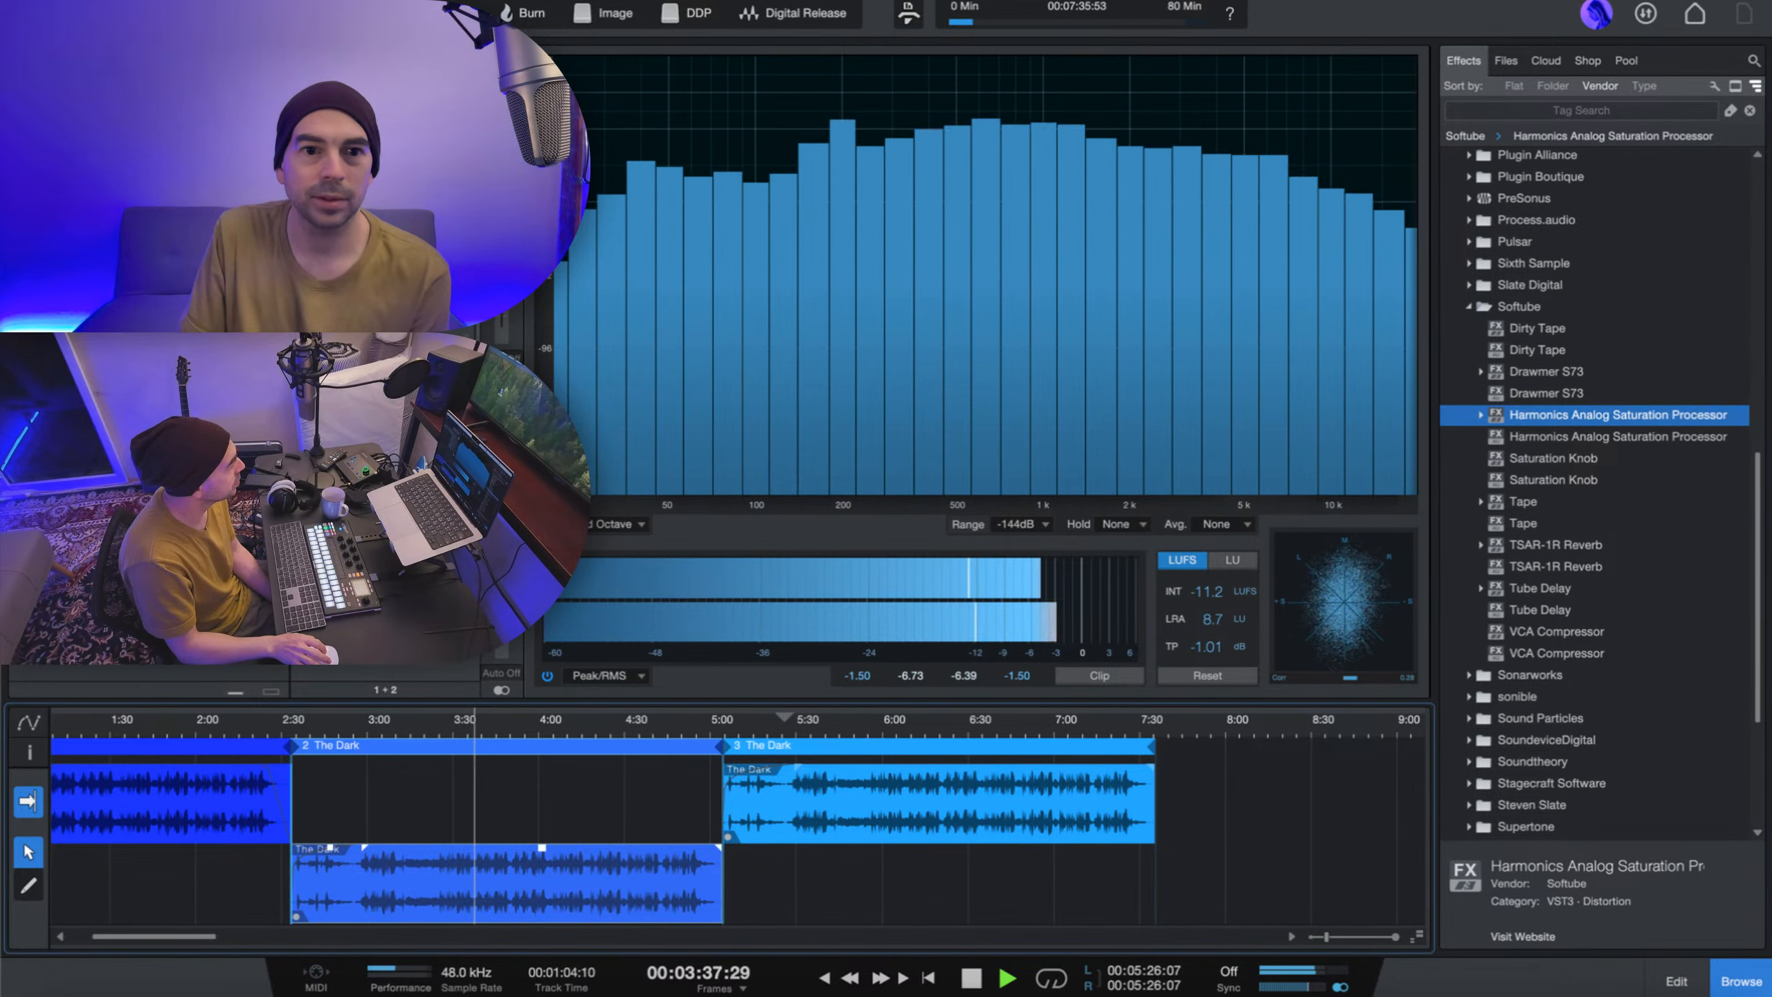
pyautogui.doubleClick(209, 453)
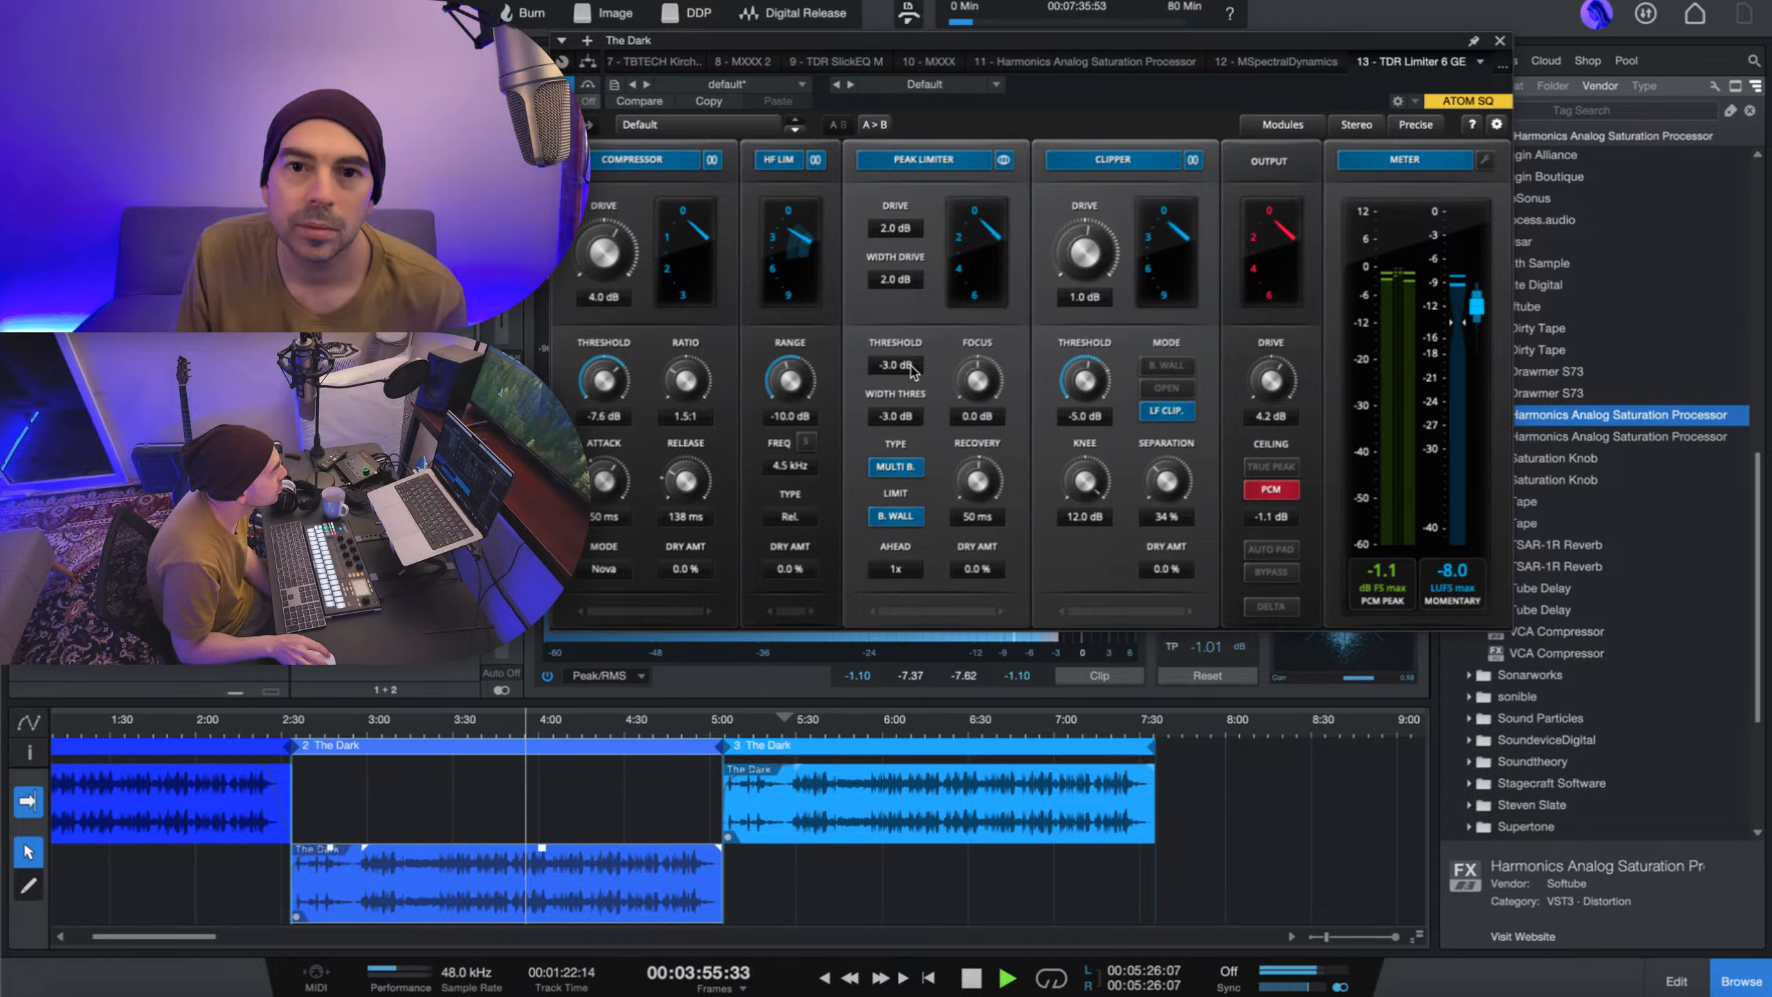
pyautogui.moveTo(910, 370); pyautogui.dragTo(904, 482)
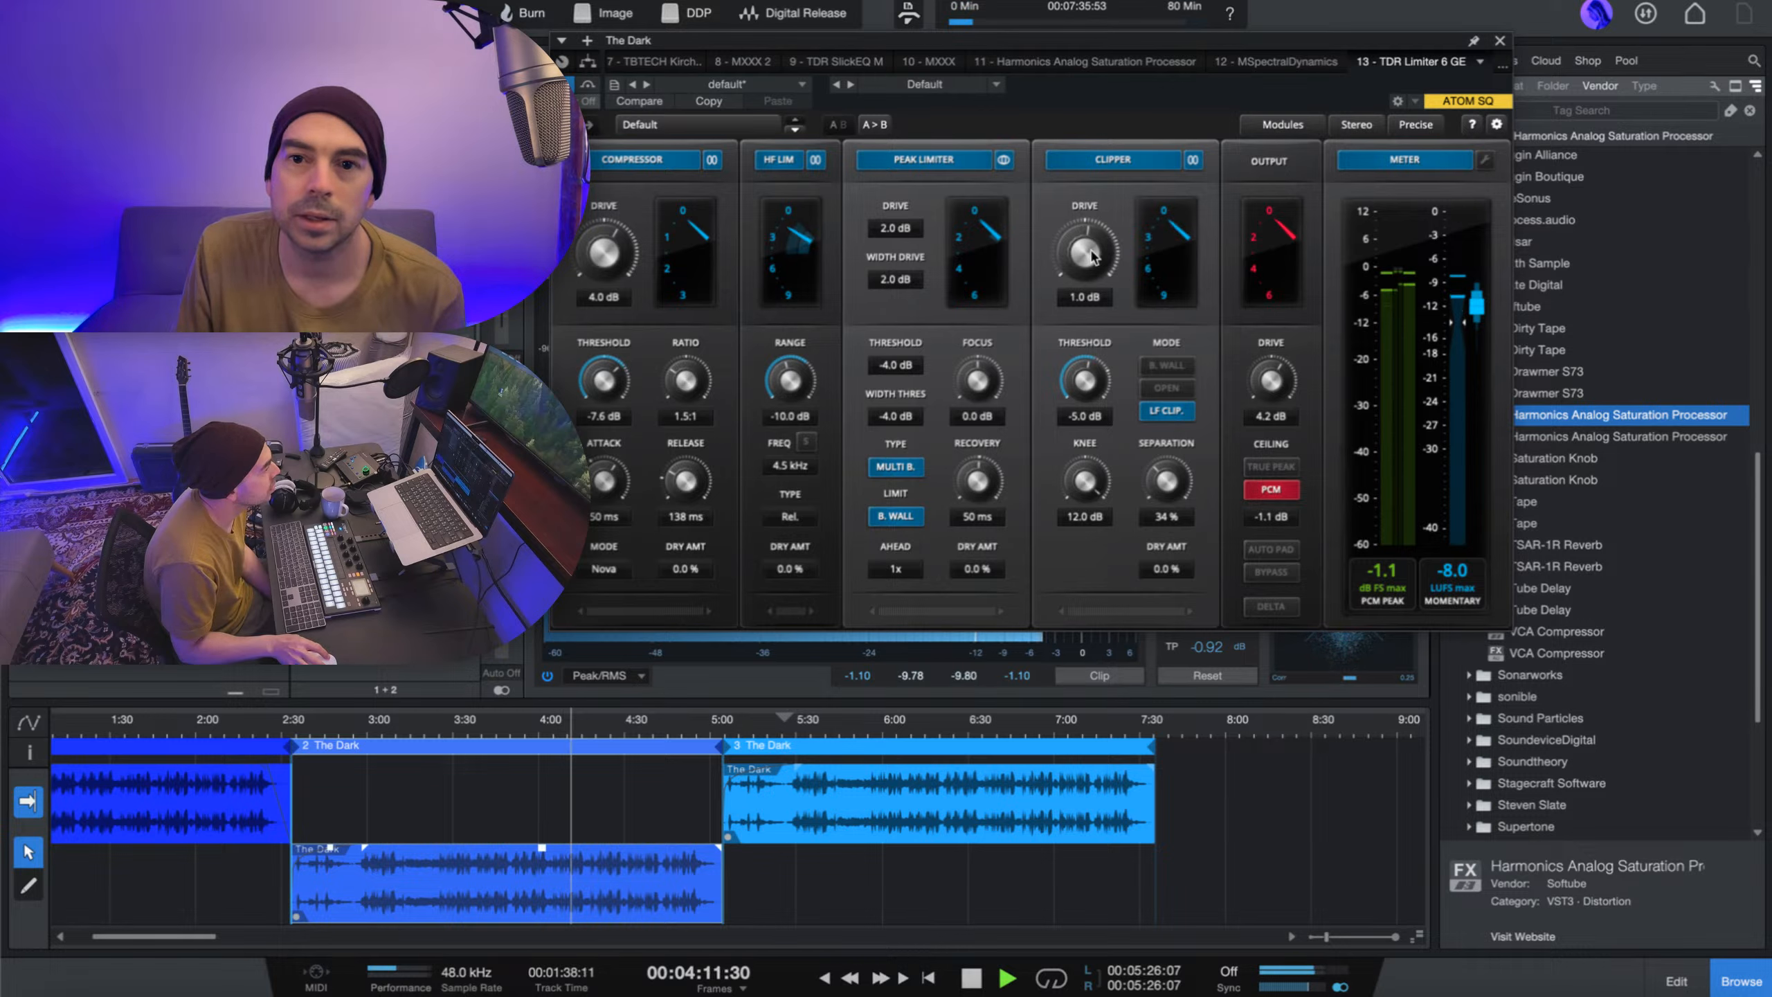
# - Set the limiter's clipper Drive to 1.5 dB, raise its output Drive slightly, and recheck the second track from about 3:00
pyautogui.moveTo(1091, 257)
pyautogui.mouseDown()
pyautogui.moveTo(1086, 225)
pyautogui.moveTo(1093, 249)
pyautogui.mouseUp()
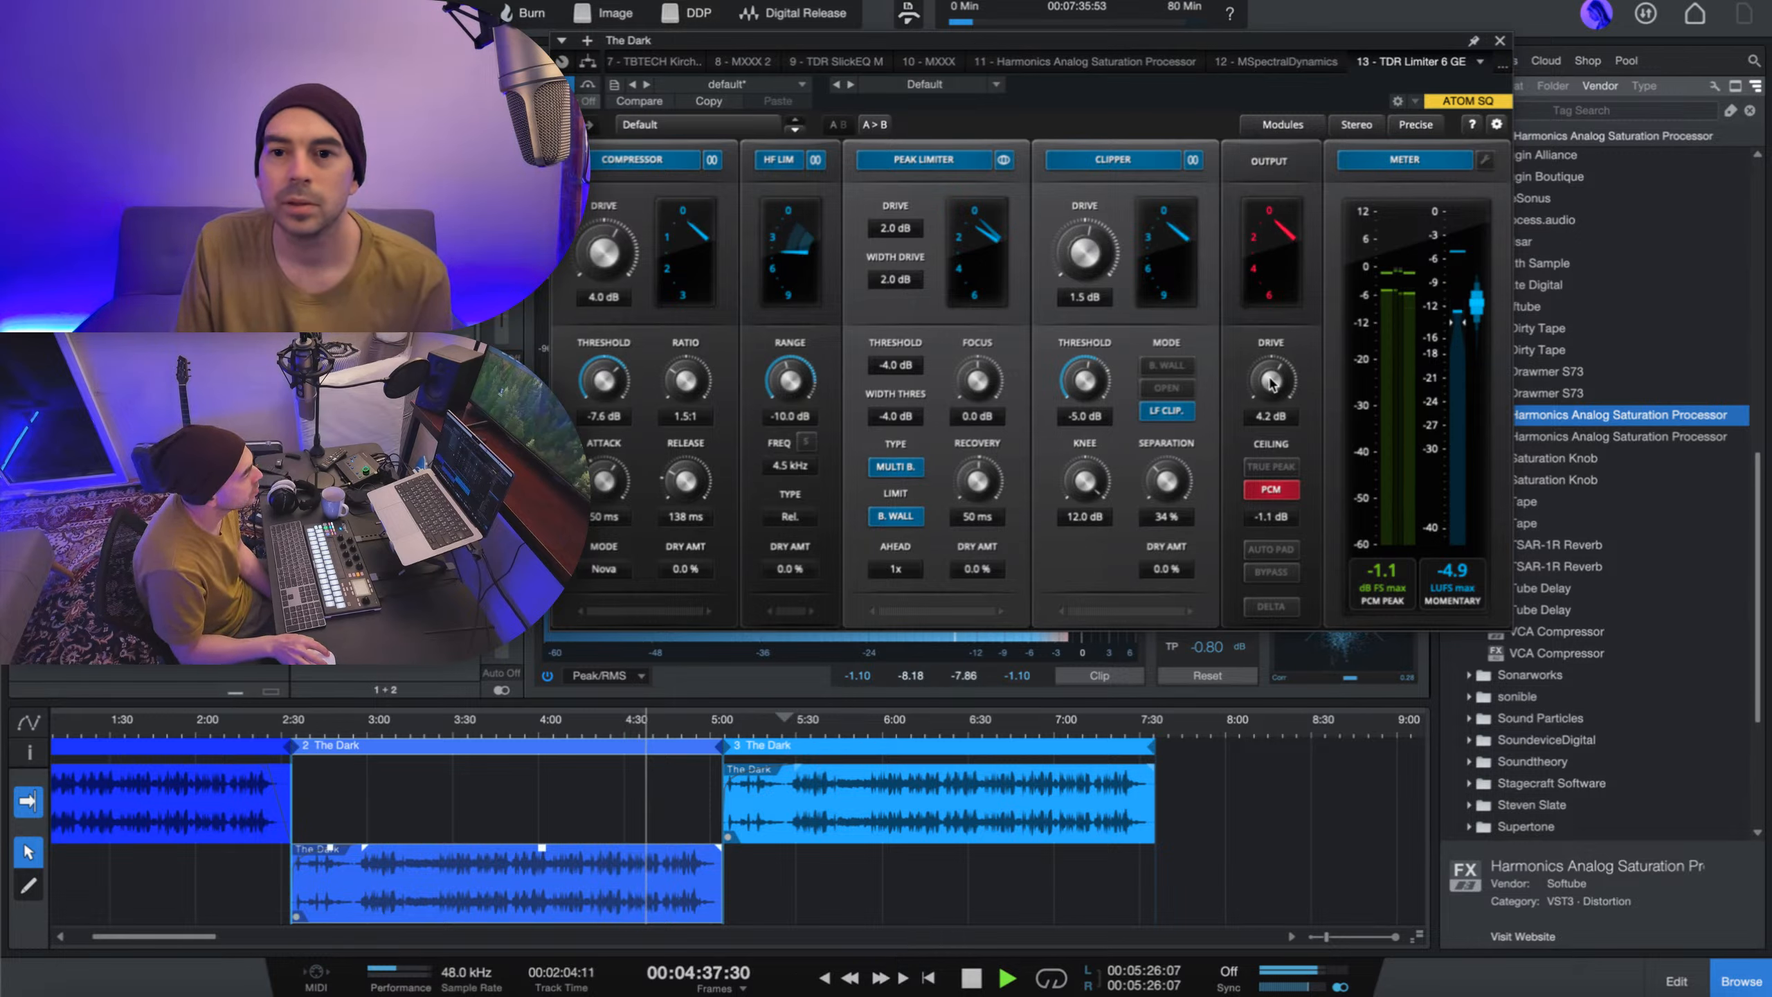
pyautogui.moveTo(1271, 380); pyautogui.dragTo(1271, 376)
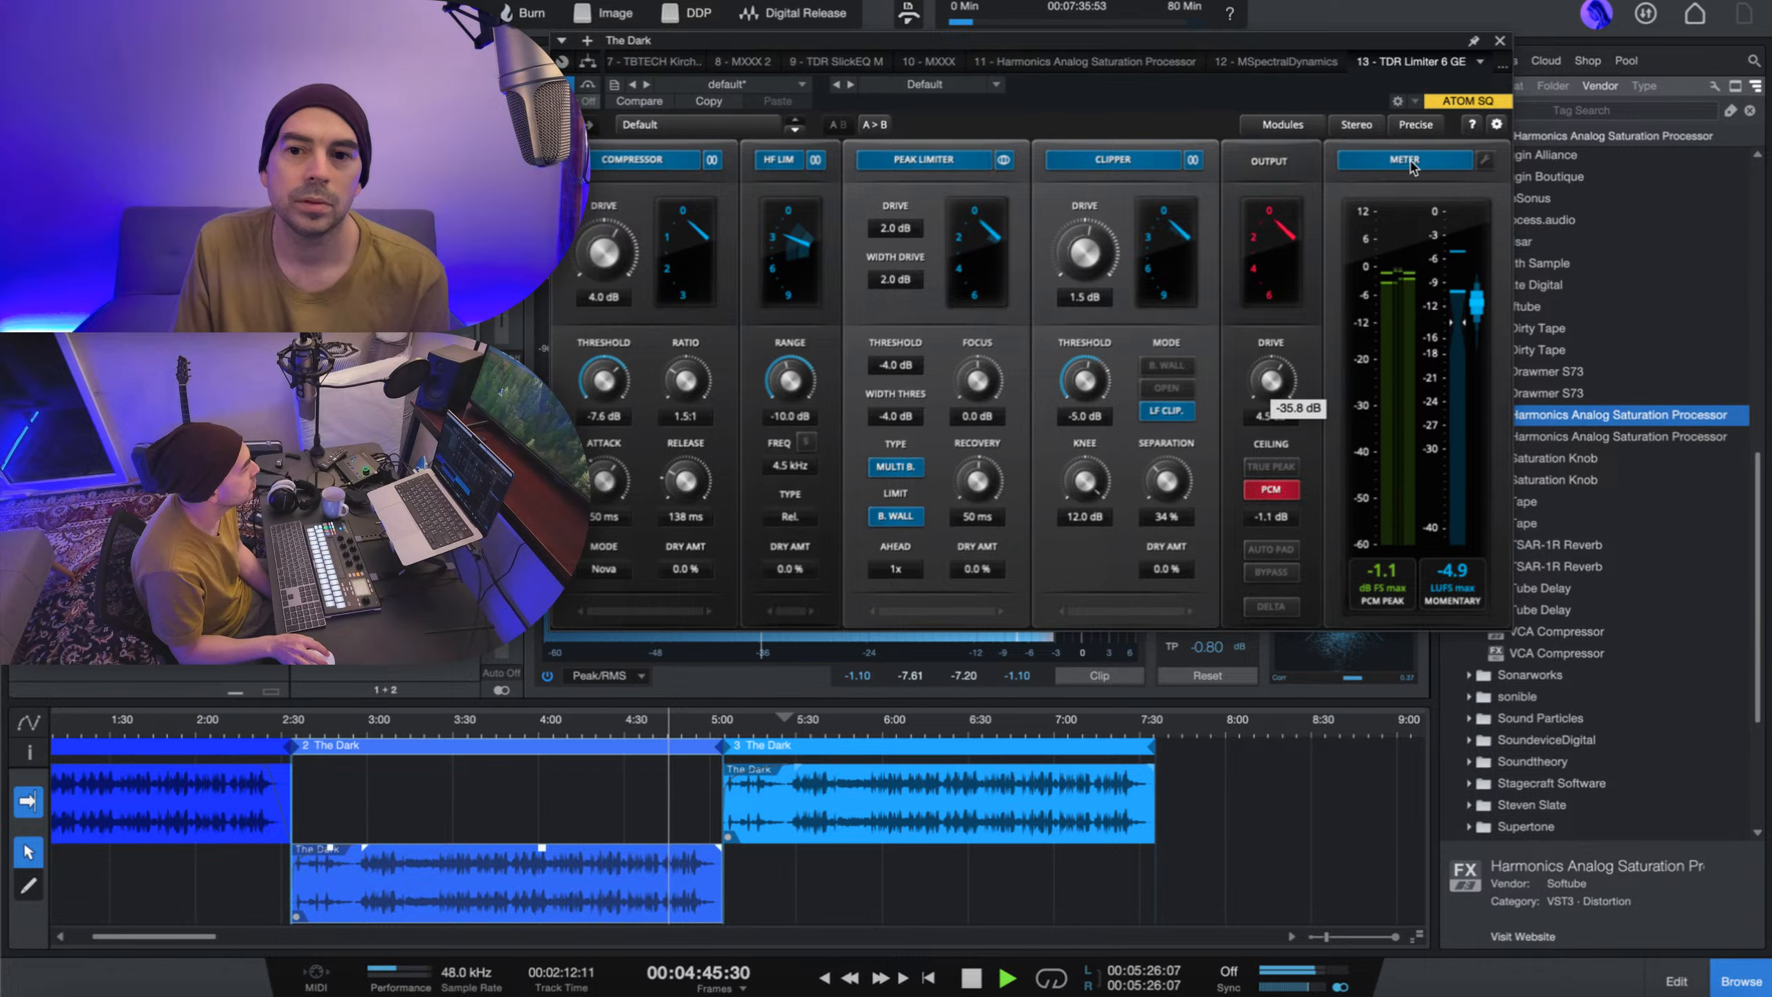
pyautogui.click(1499, 40)
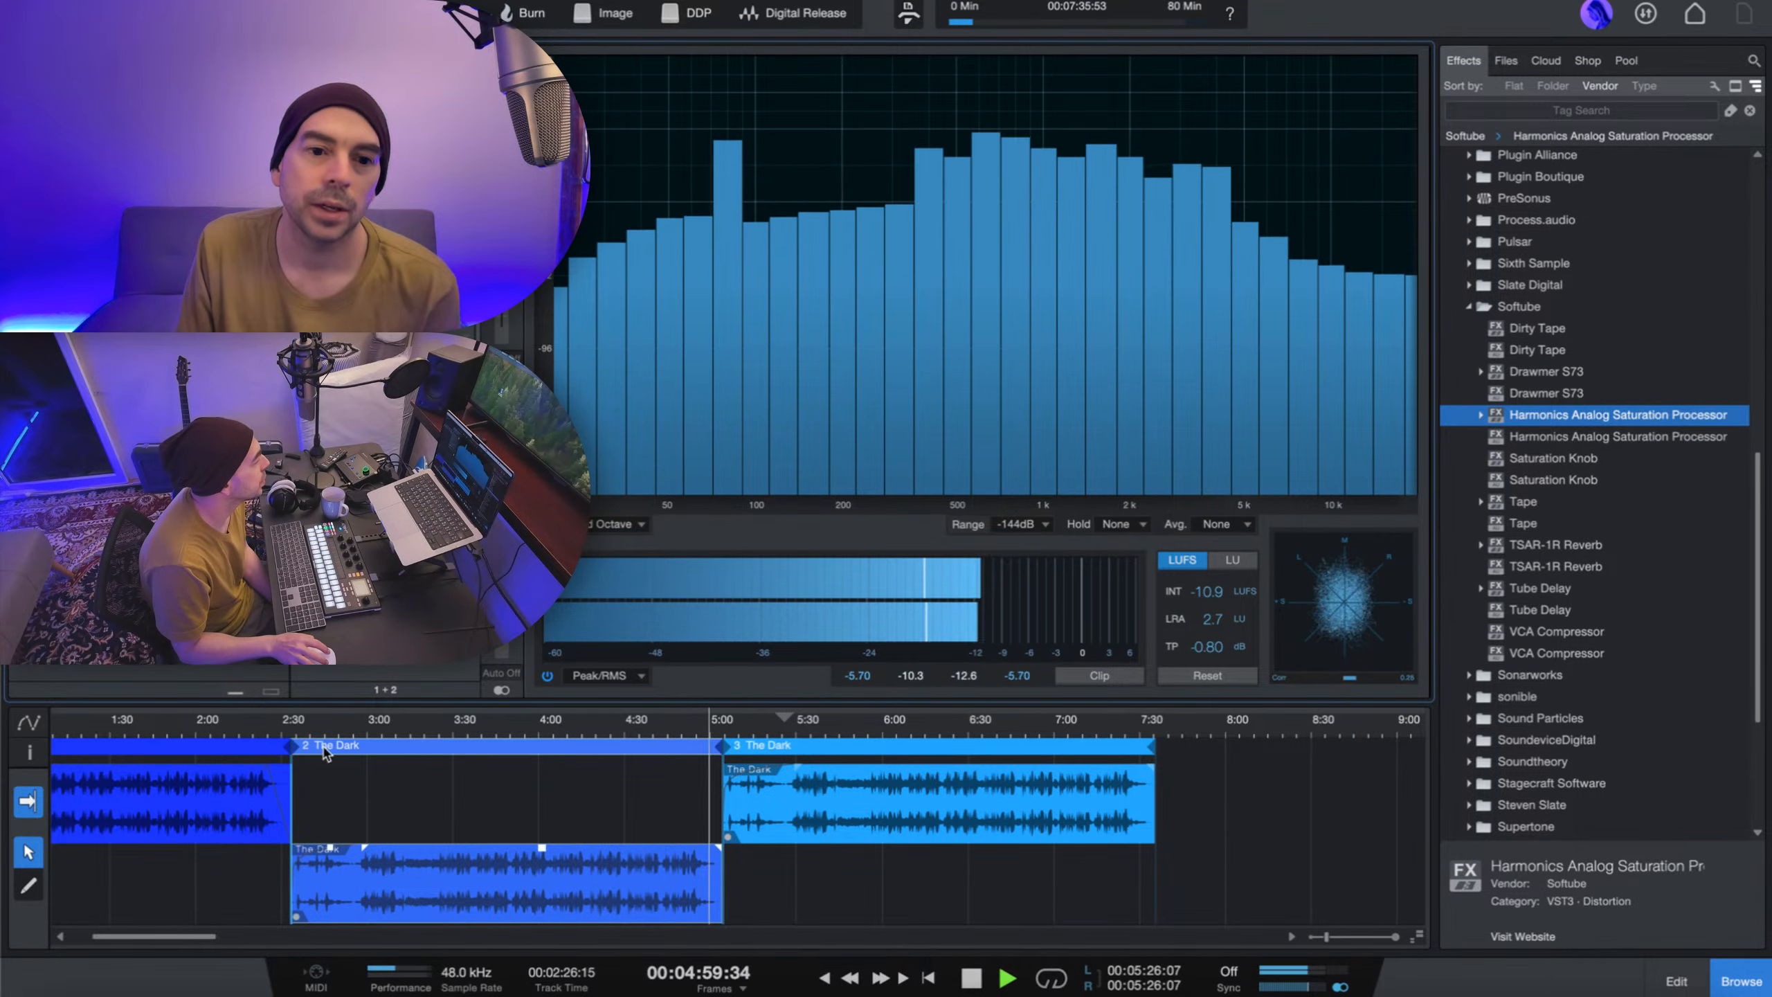
pyautogui.click(372, 721)
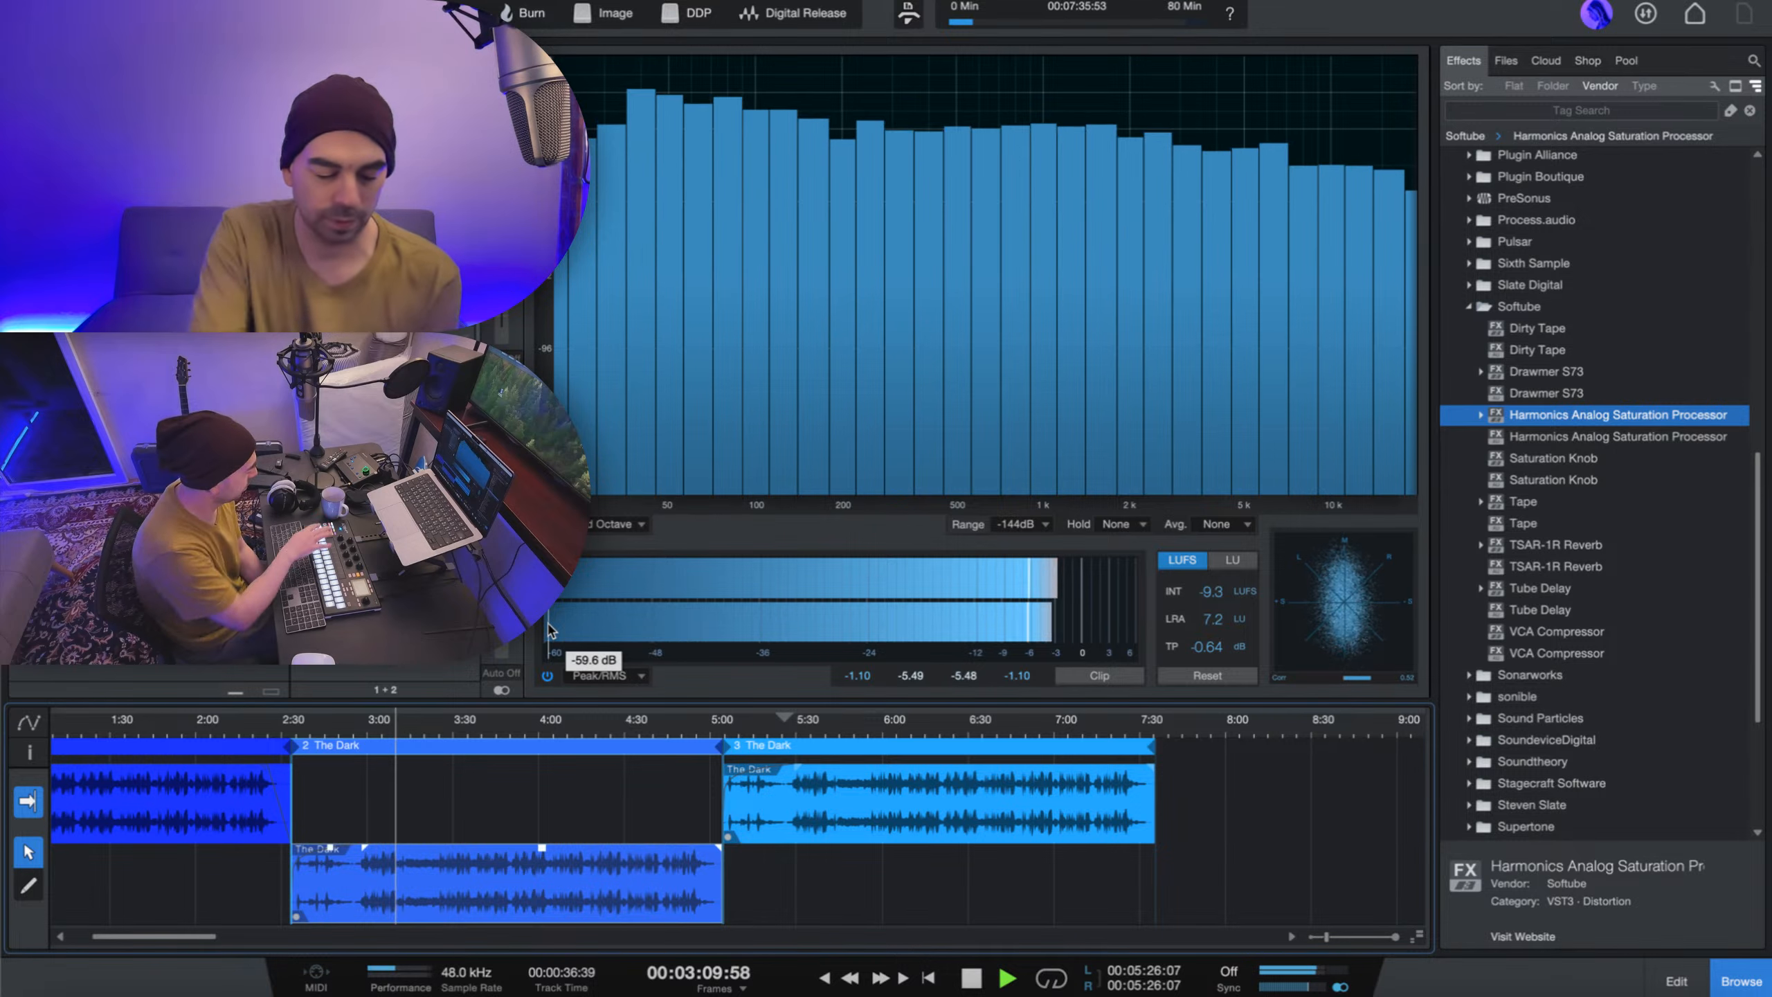
pyautogui.press('space')
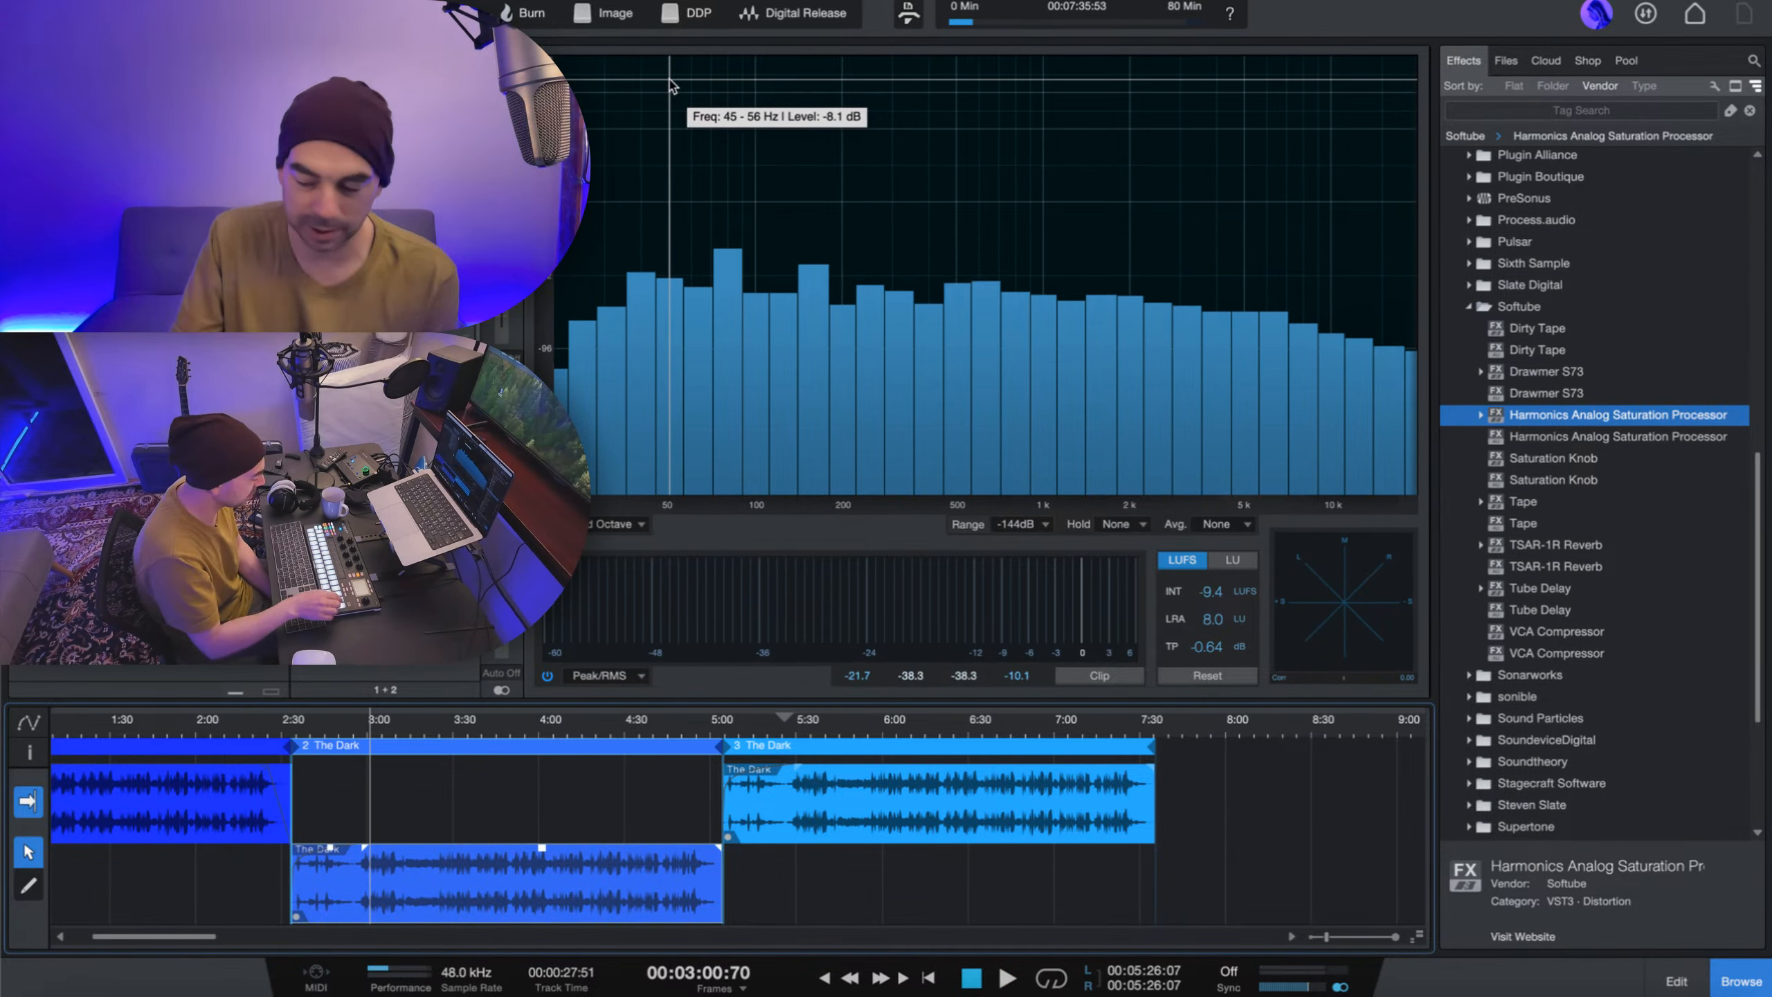
# - Save the project and export it as a 24 Bit, 48.0 kHz digital release using the range of events
pyautogui.hotkey('ctrl', 's')
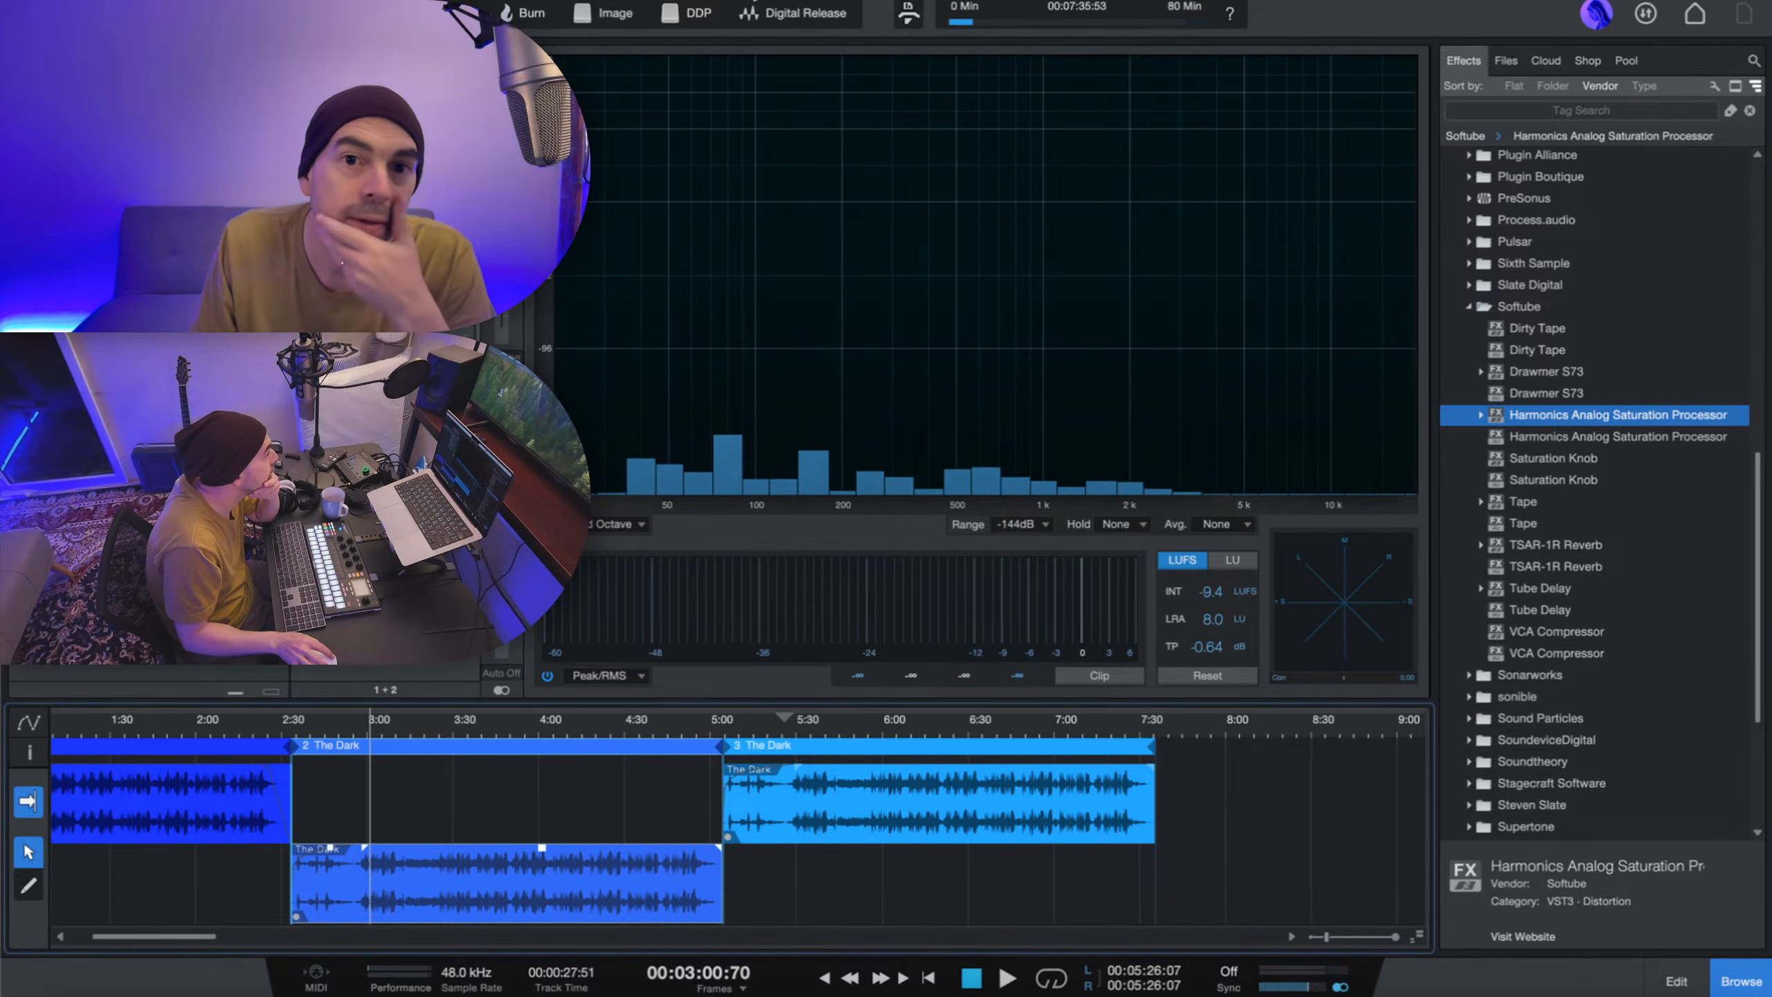
pyautogui.click(796, 15)
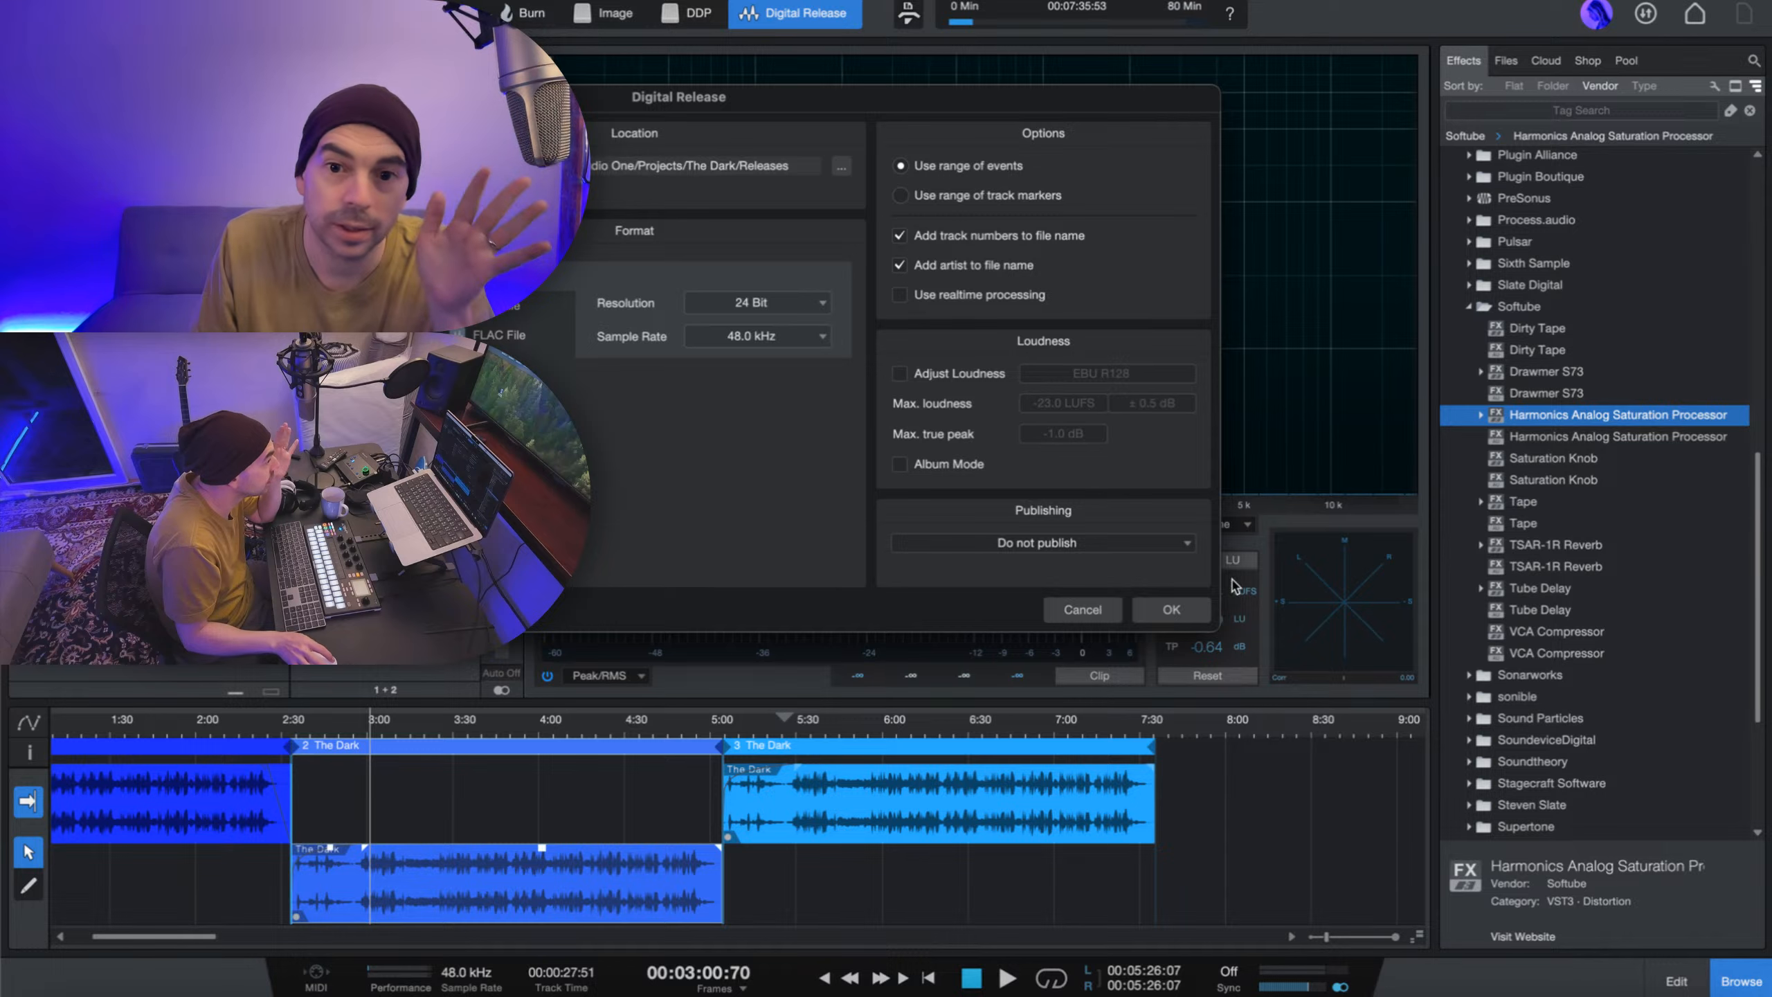
pyautogui.click(1171, 609)
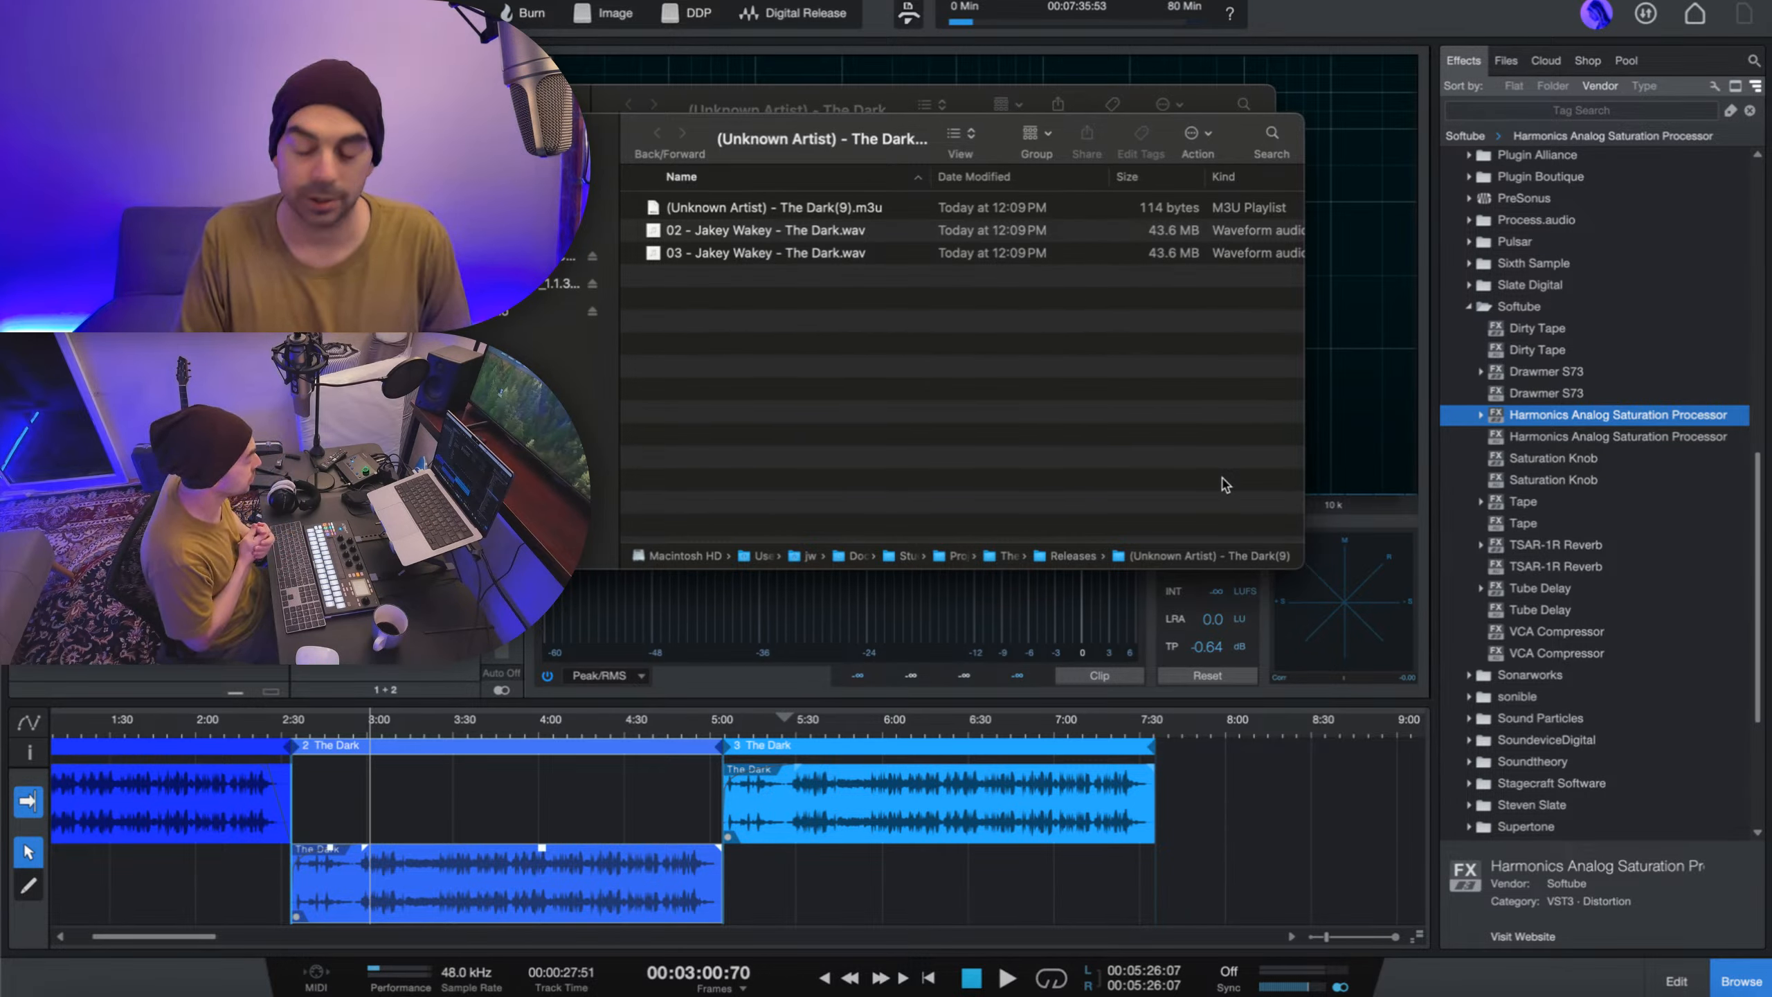
# - Upload the exported 02 and 03 WAV files of The Dark as new versions in the browser project, keeping their default names
pyautogui.click(732, 230)
pyautogui.keyDown('shift'); pyautogui.click(712, 248); pyautogui.keyUp('shift')
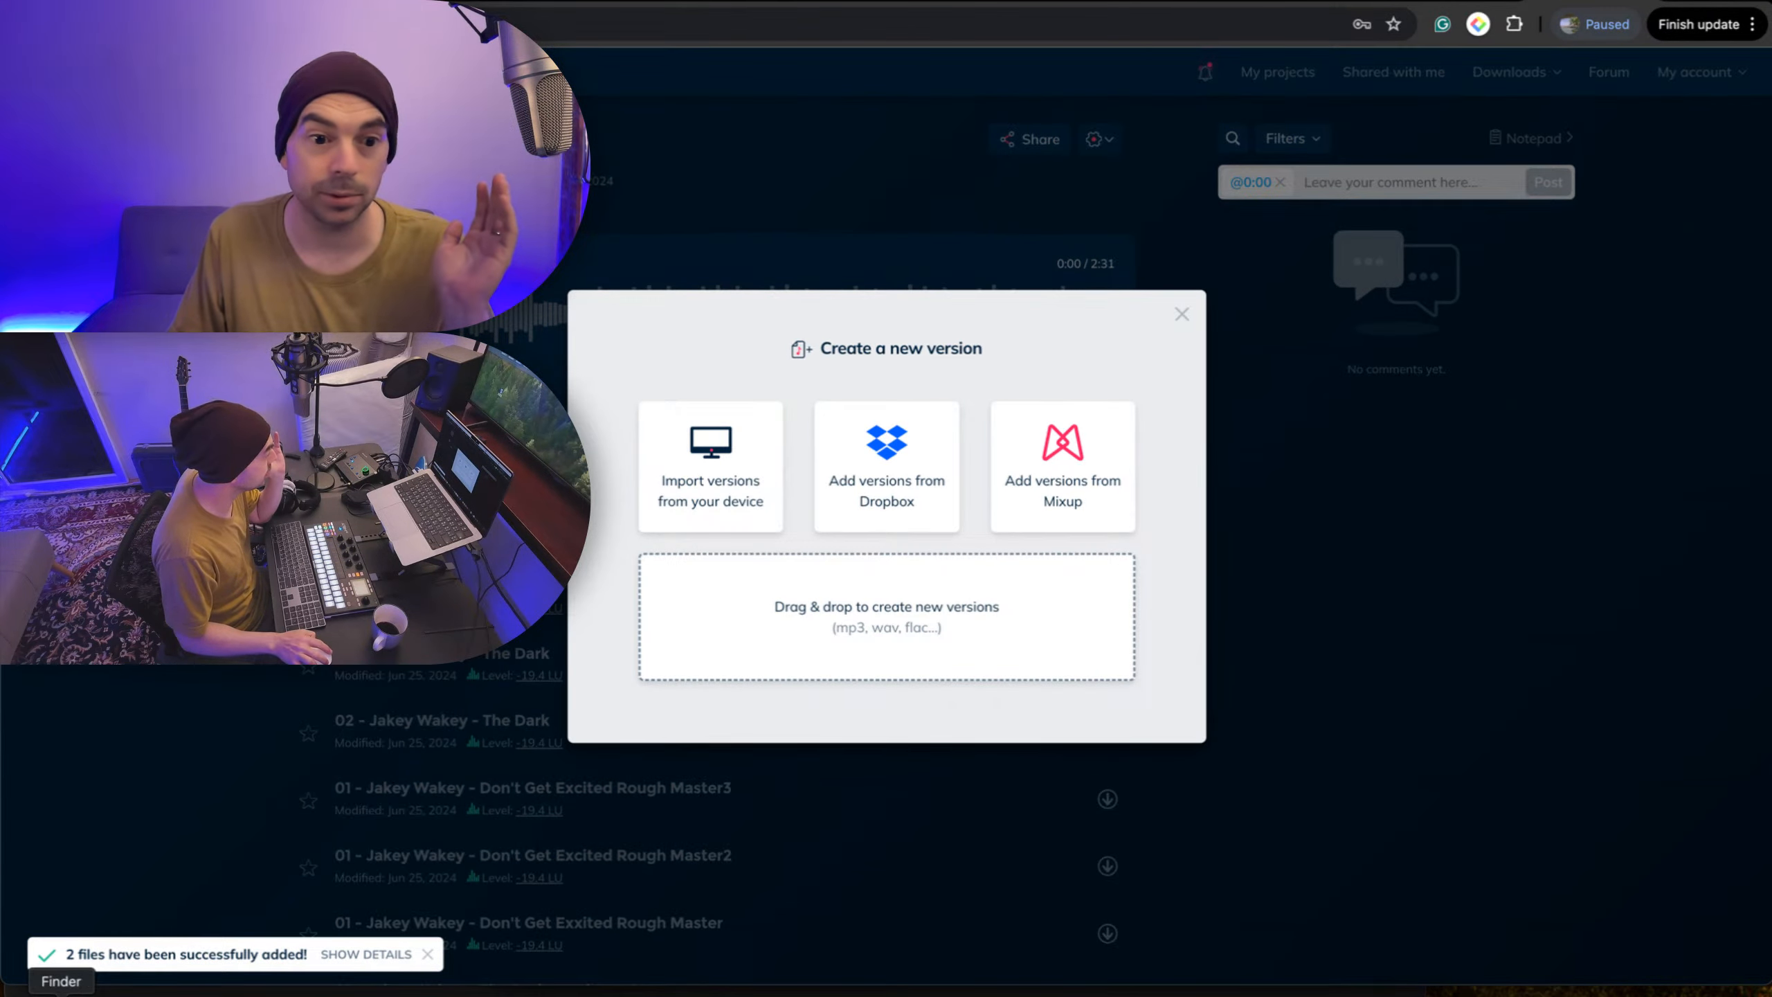
pyautogui.click(61, 992)
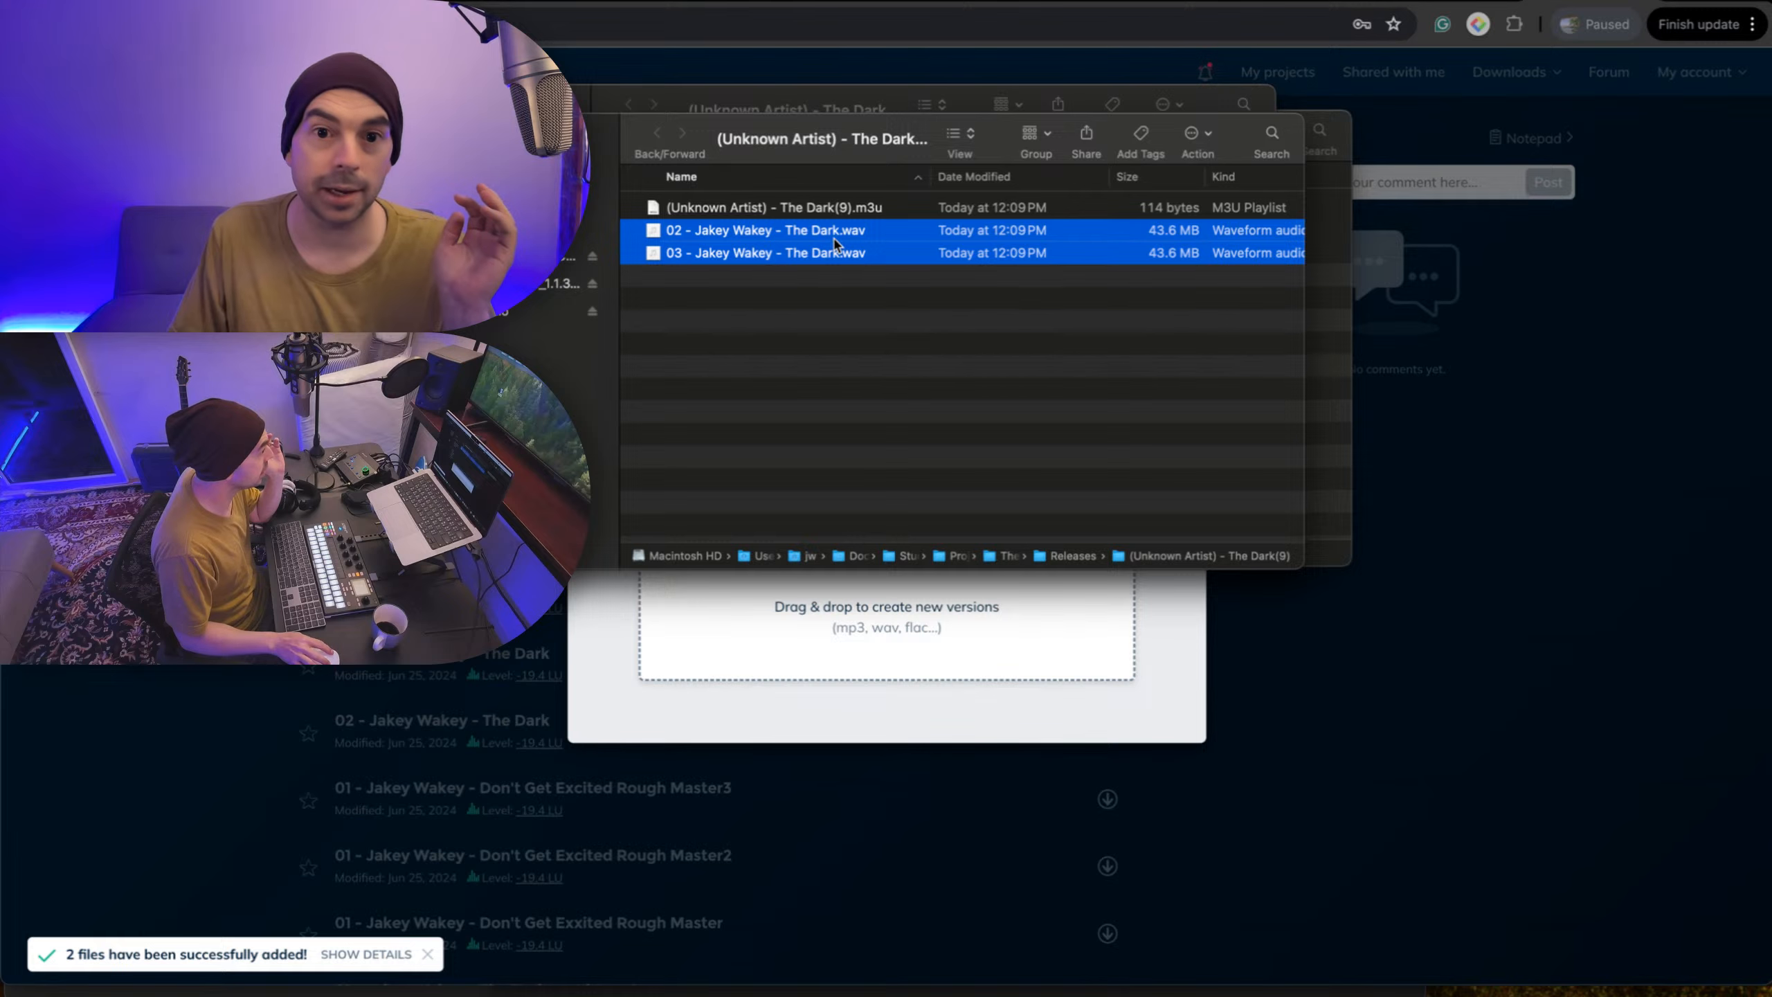
pyautogui.moveTo(834, 243); pyautogui.dragTo(933, 646)
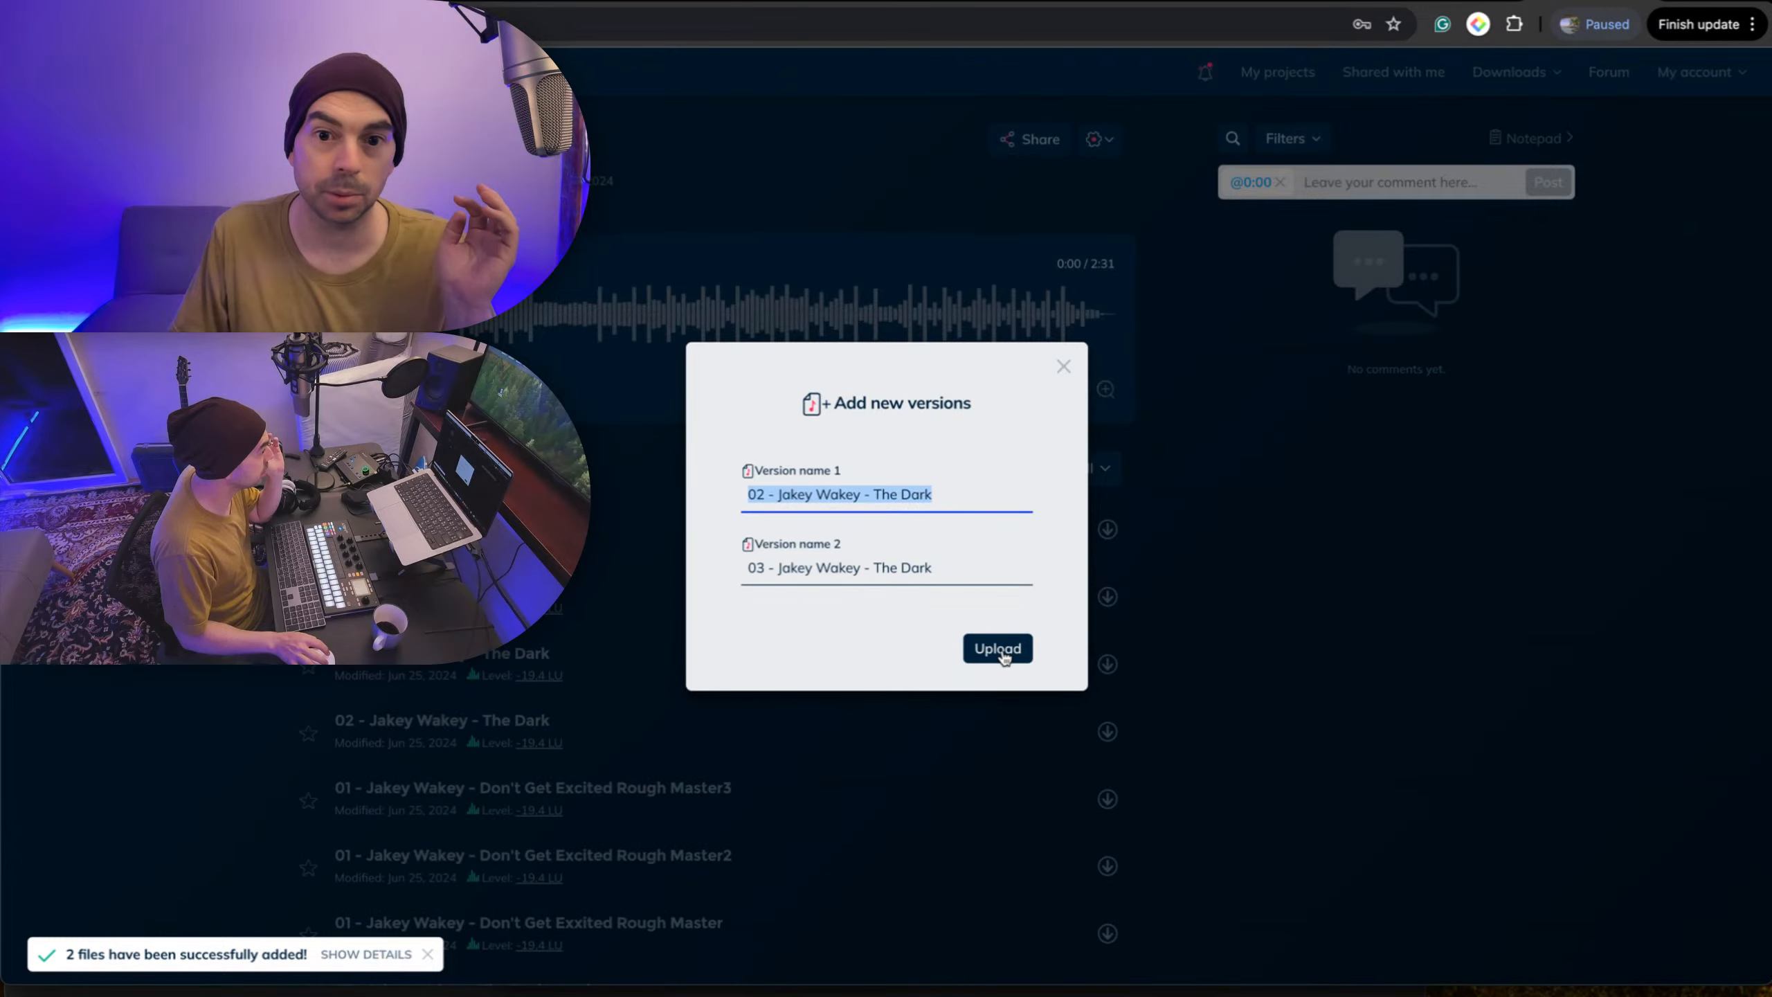
pyautogui.click(1000, 653)
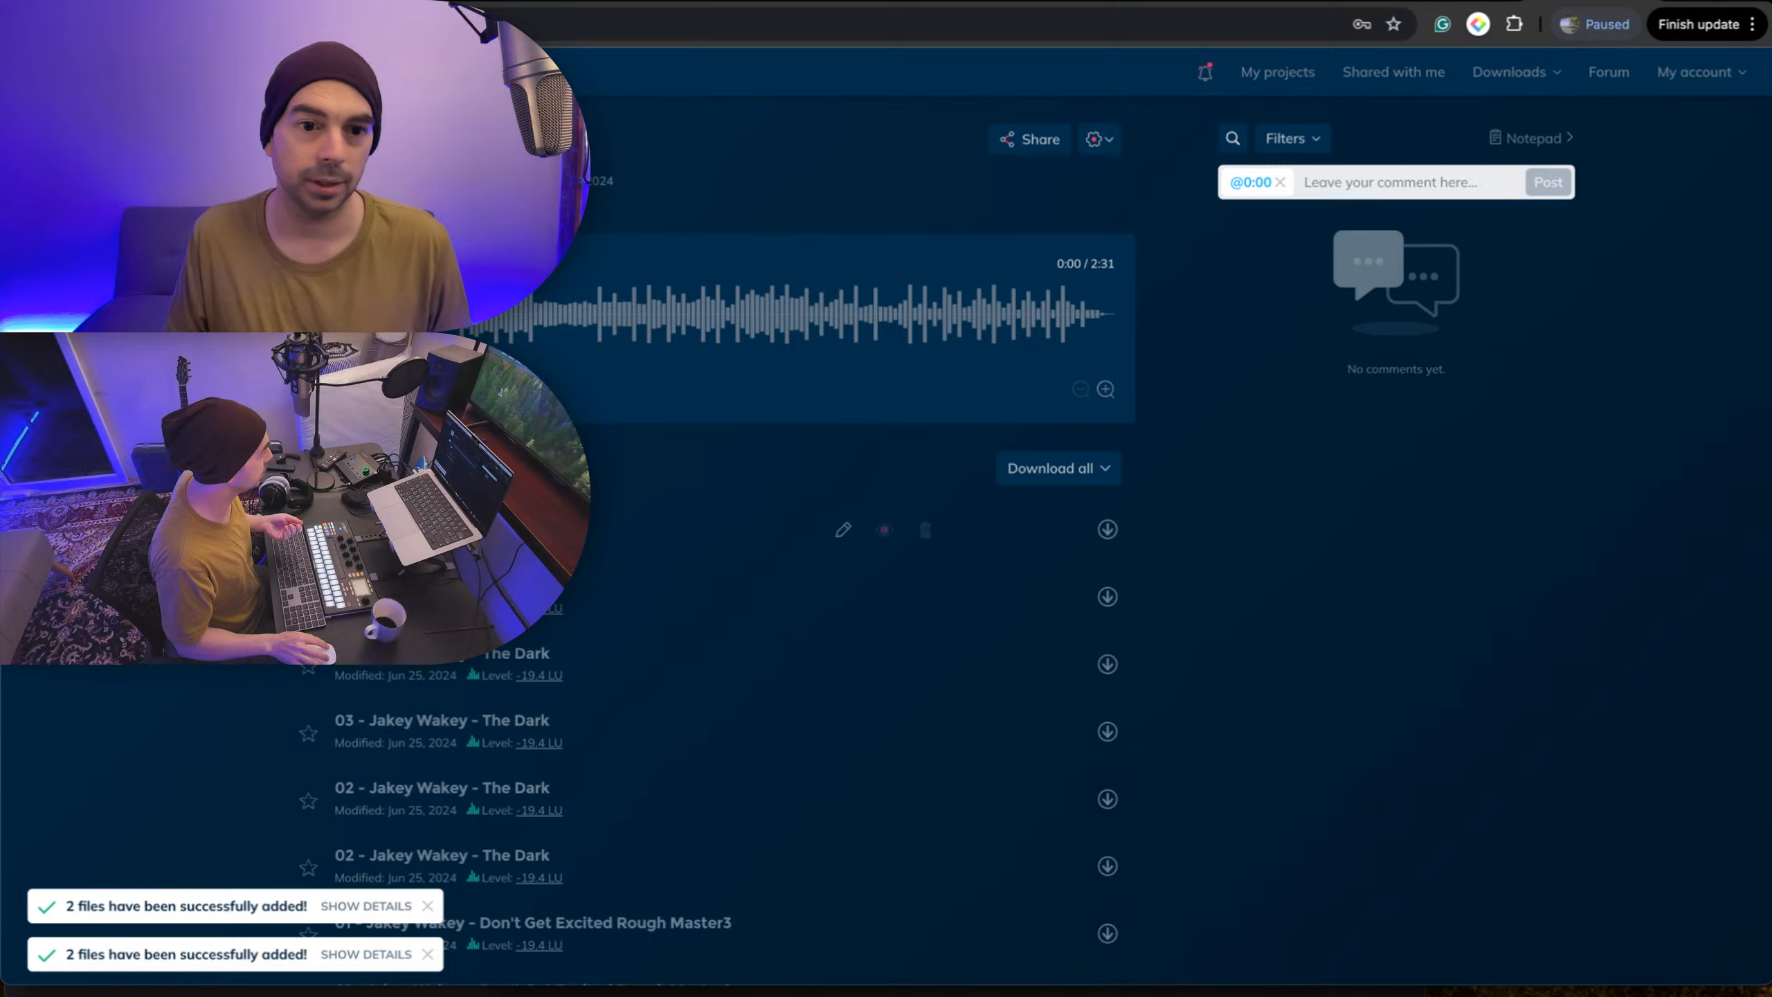
# - Start playback of a version of The Dark in the browser project and turn off Maximize
pyautogui.click(433, 587)
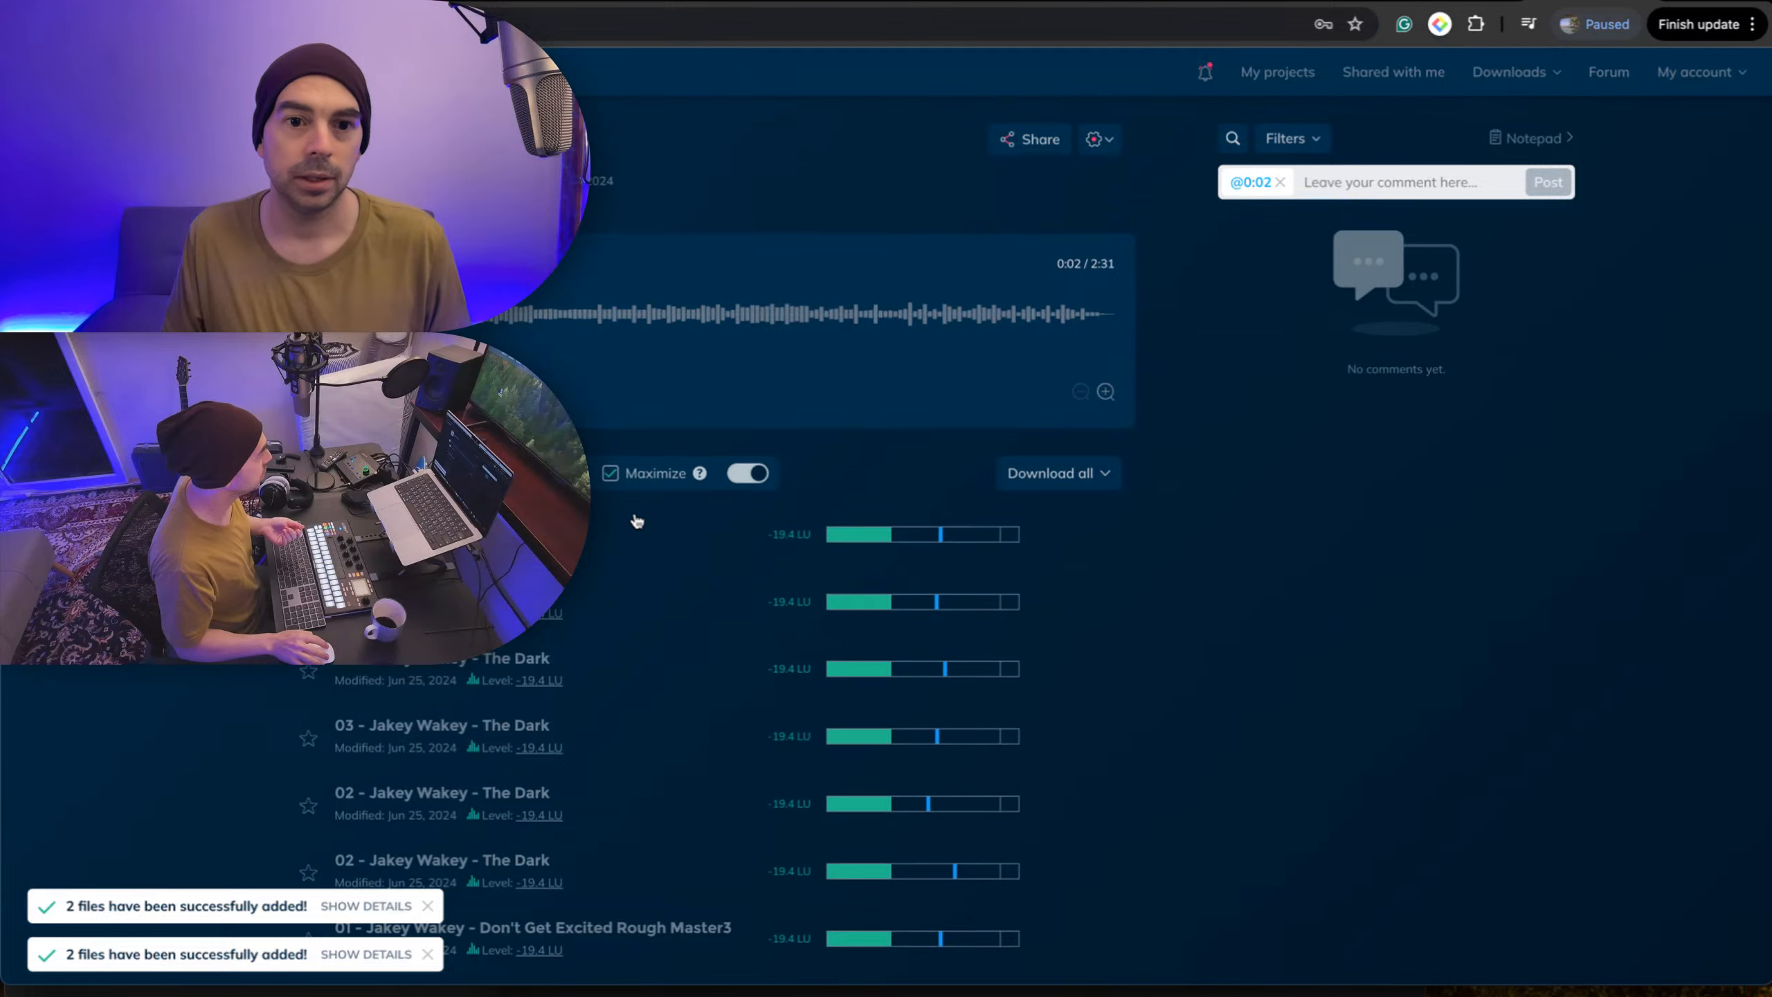
pyautogui.click(676, 479)
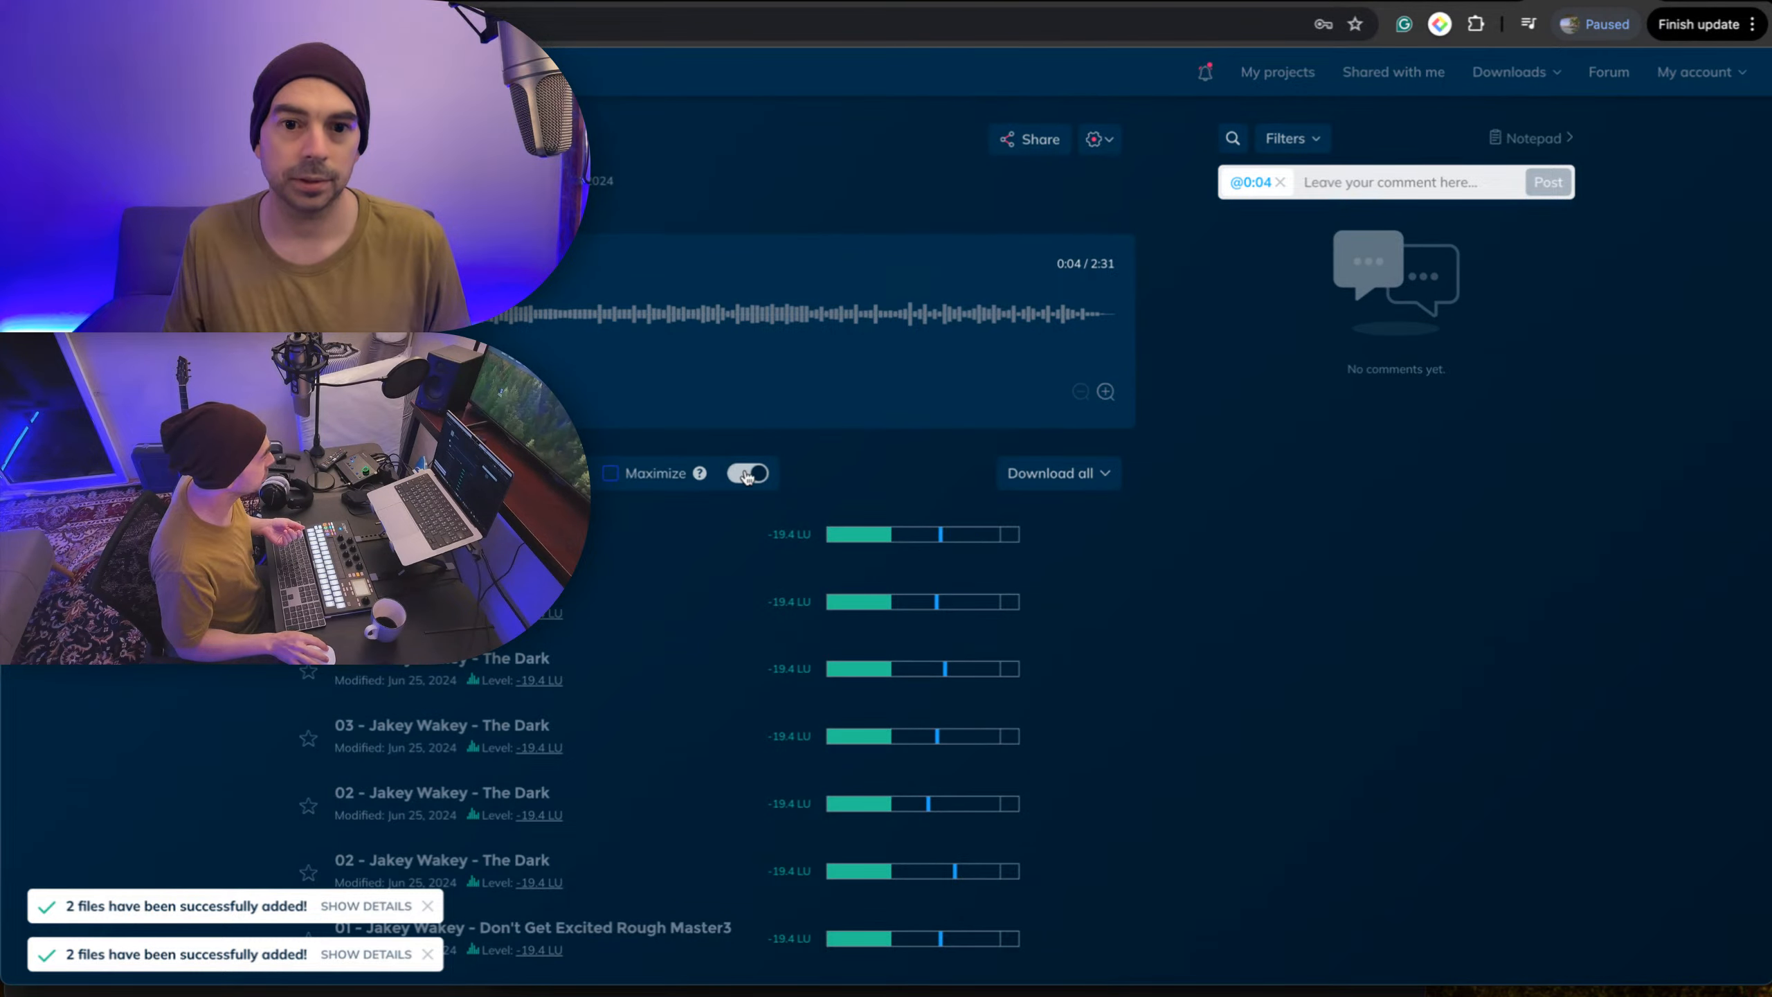